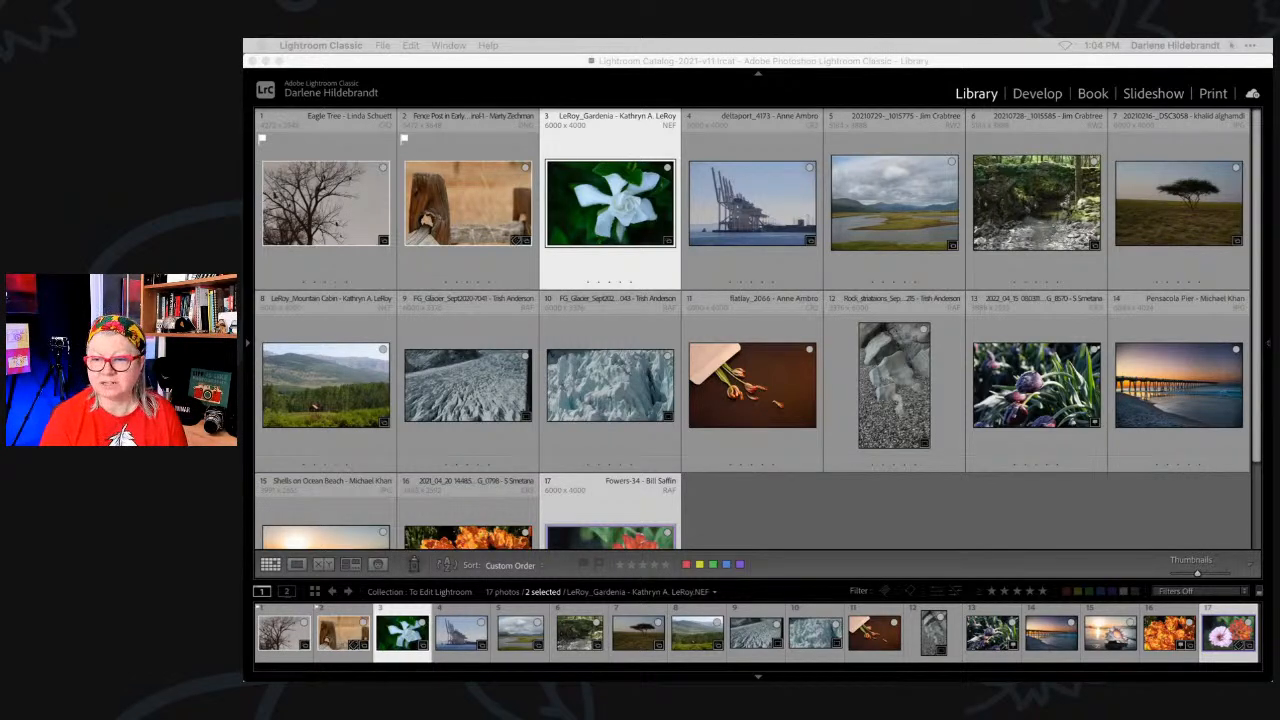
- Open the frosted purple tulips photo from the grid in the Loupe view with the toolbar hidden
left_click(1045, 509)
key("t")
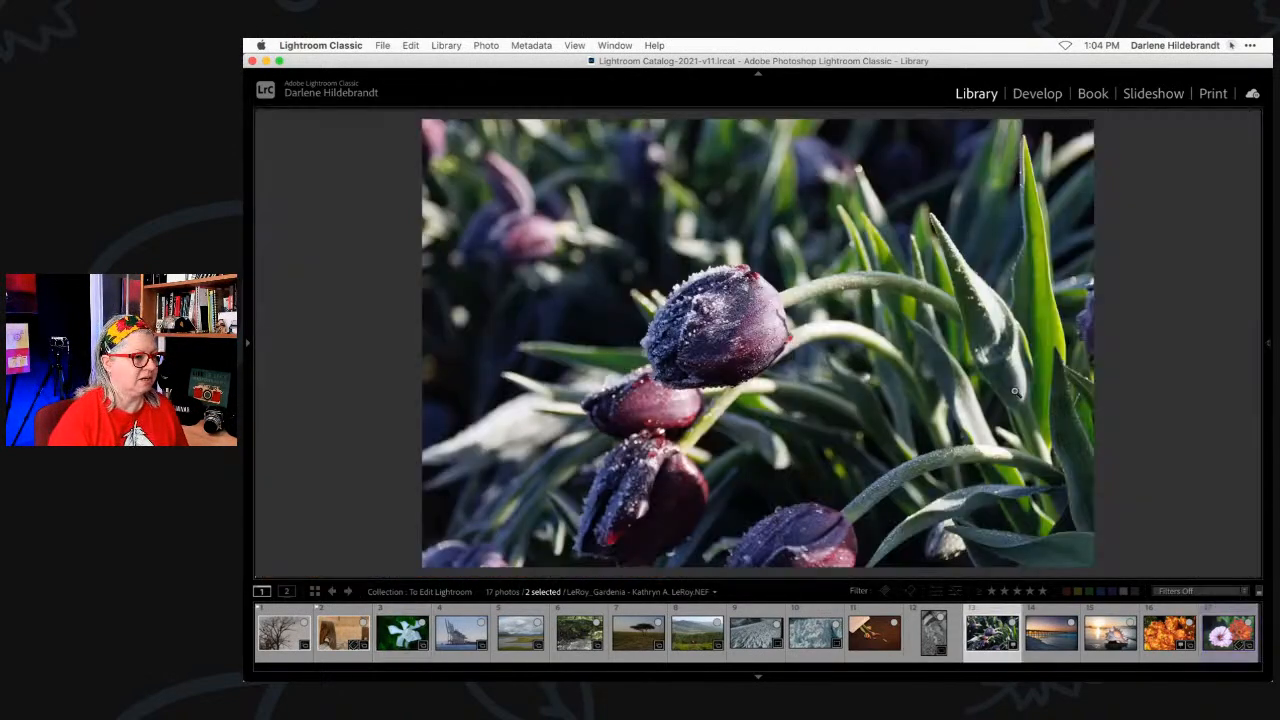
double_click(1016, 394)
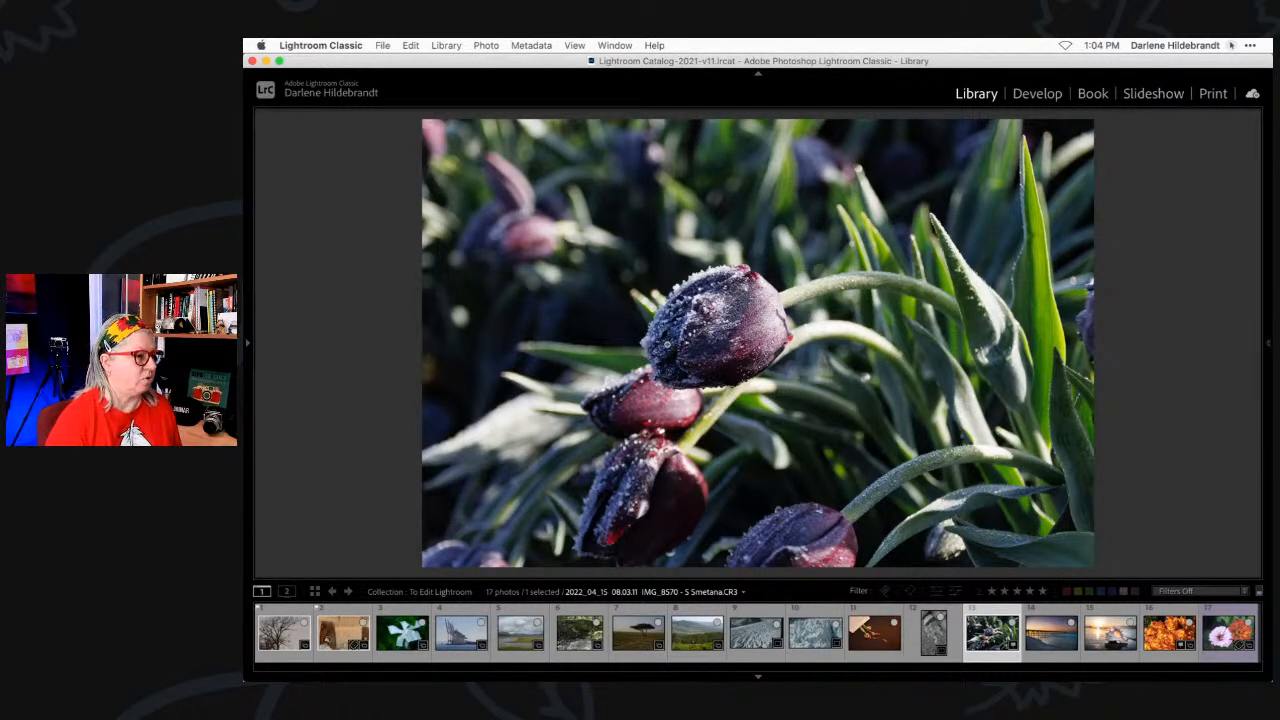
- Inspect the central tulip at 100%, and bring the photo into the Develop module fitted to the window
left_click(710, 326)
left_click_drag(783, 400, 943, 381)
key("g")
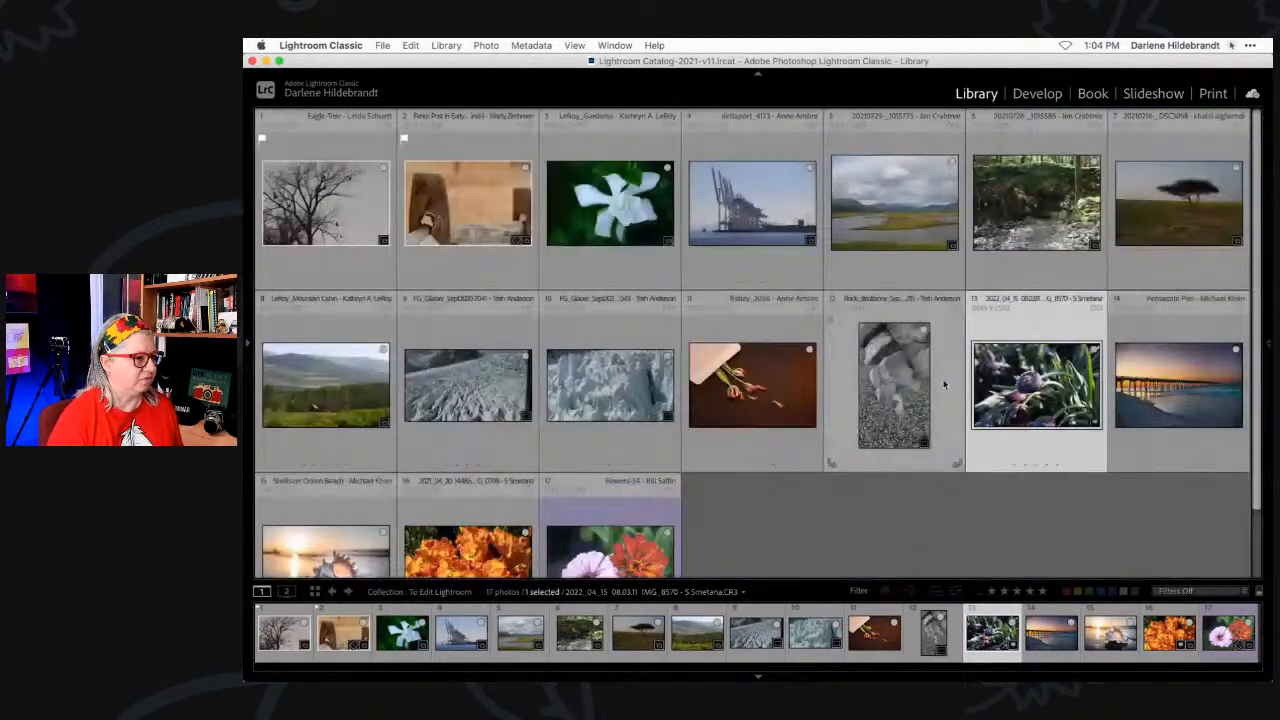
key("d")
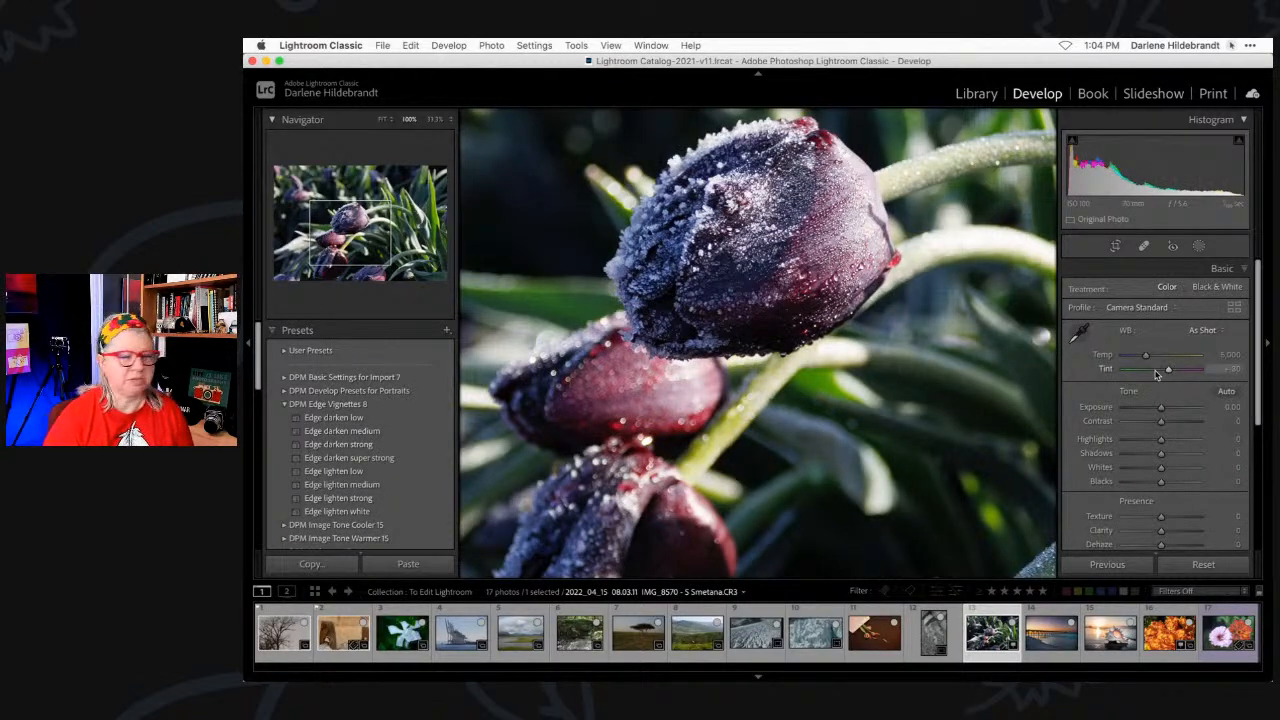
left_click(721, 302)
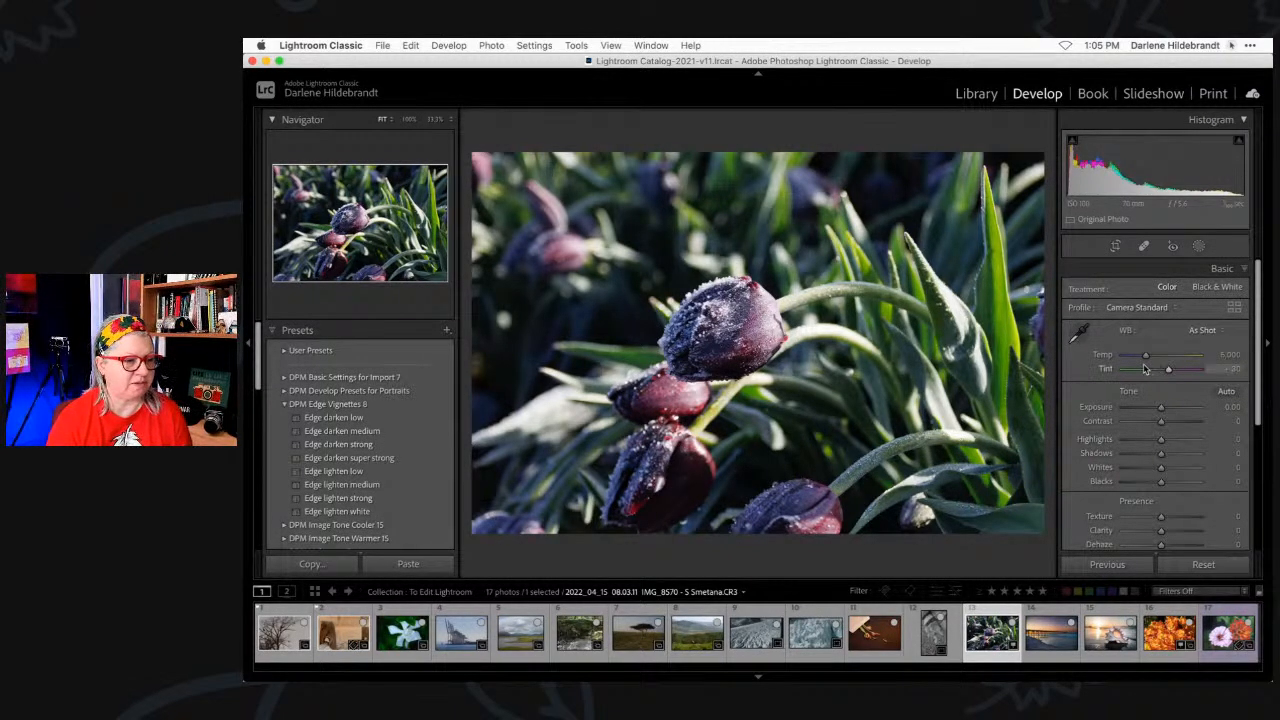
- Show the info overlay with shutter speed, aperture, ISO and lens on the tulip photo
scroll(1145, 370, "down", 3)
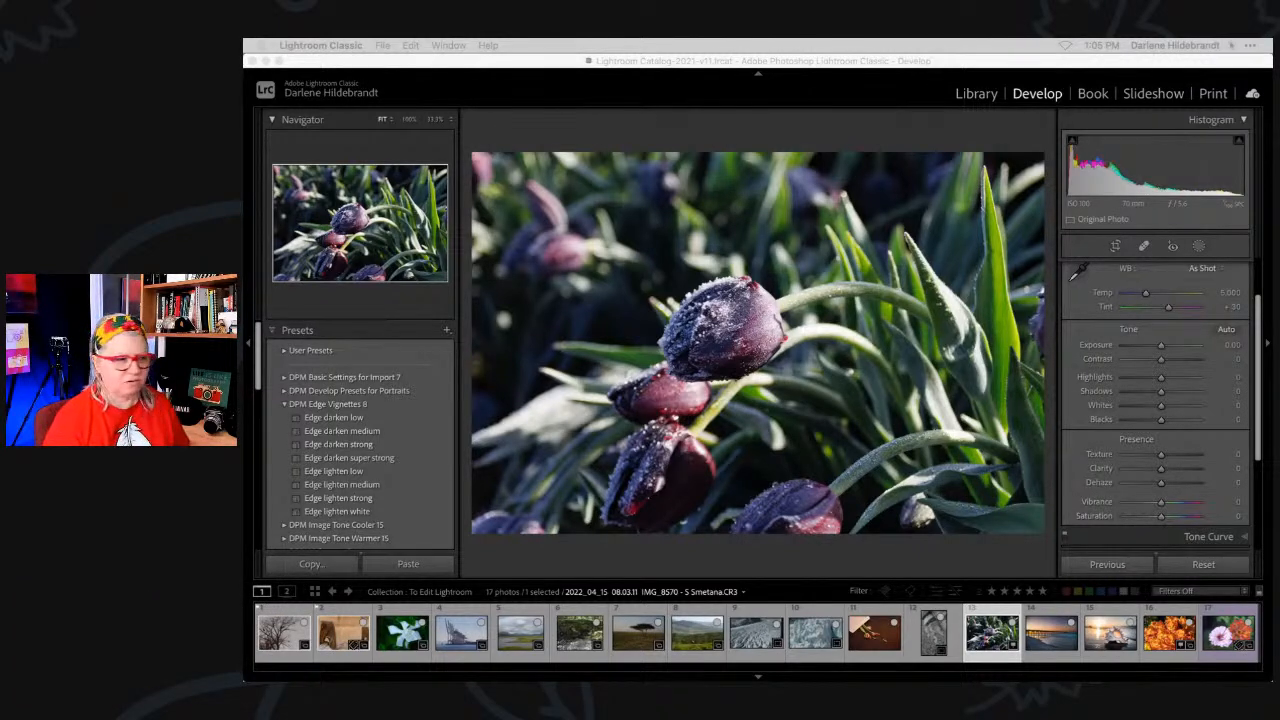
left_click(939, 566)
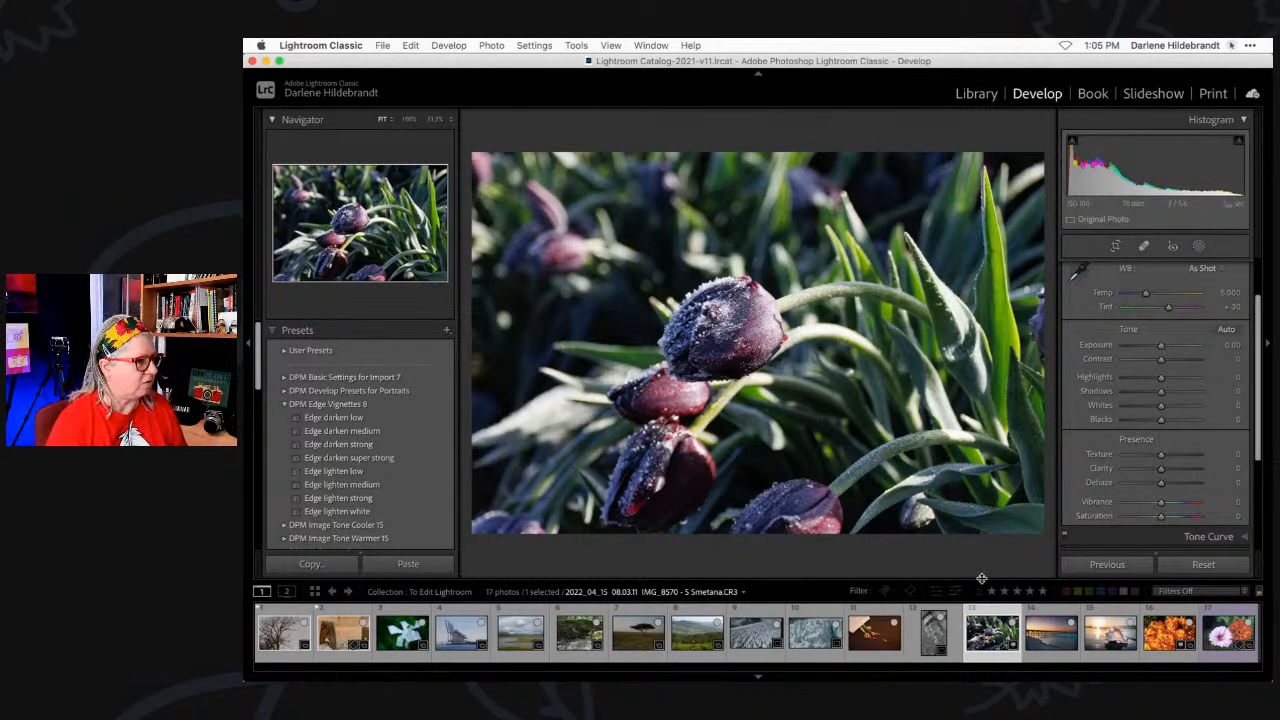
key("i")
key("i")
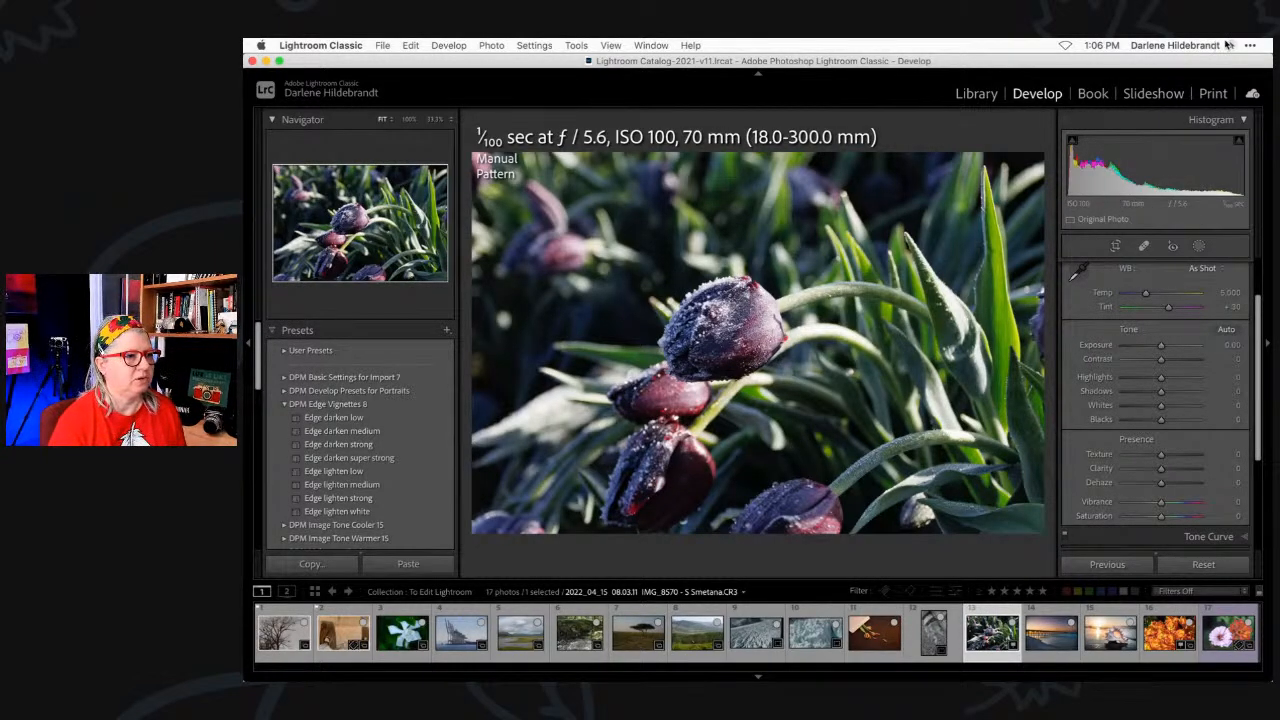
- Turn on the utility that highlights the mouse pointer on screen
left_click(1231, 45)
left_click(1210, 80)
left_click(940, 88)
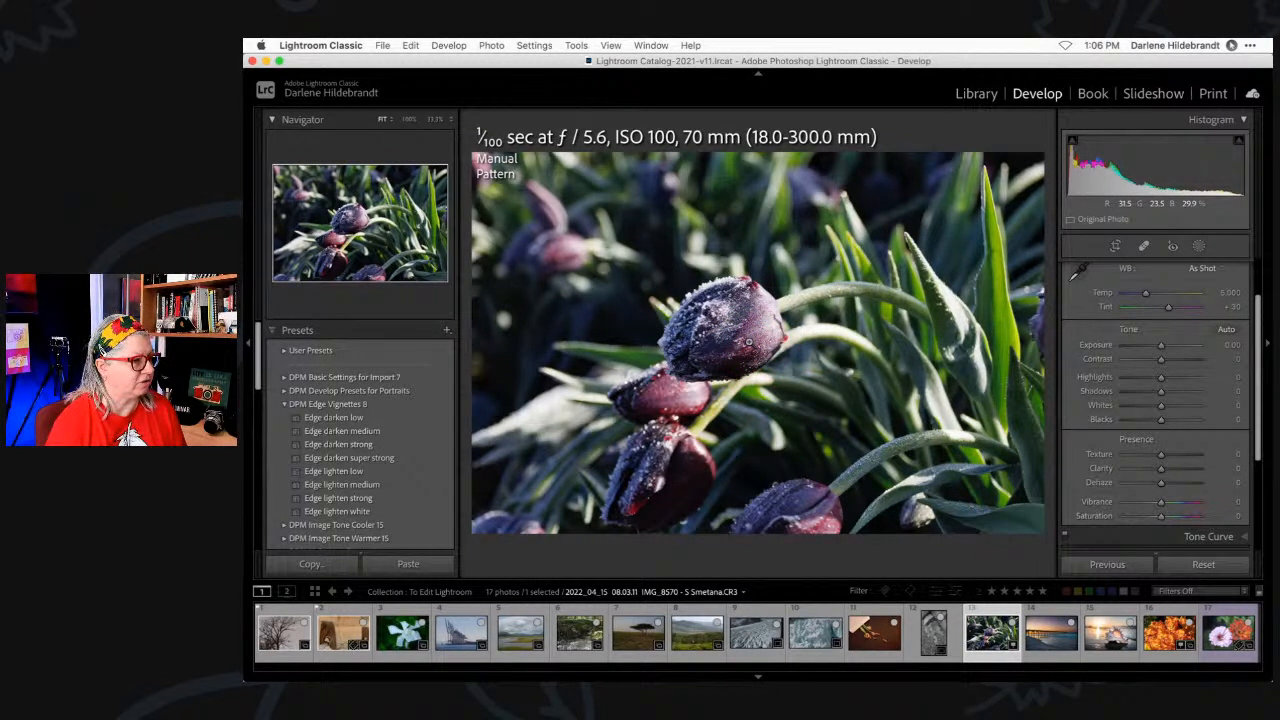
- Examine the tulip photo's EXIF metadata in the Library module, including its exposure, focal length, lens and camera model
key("e")
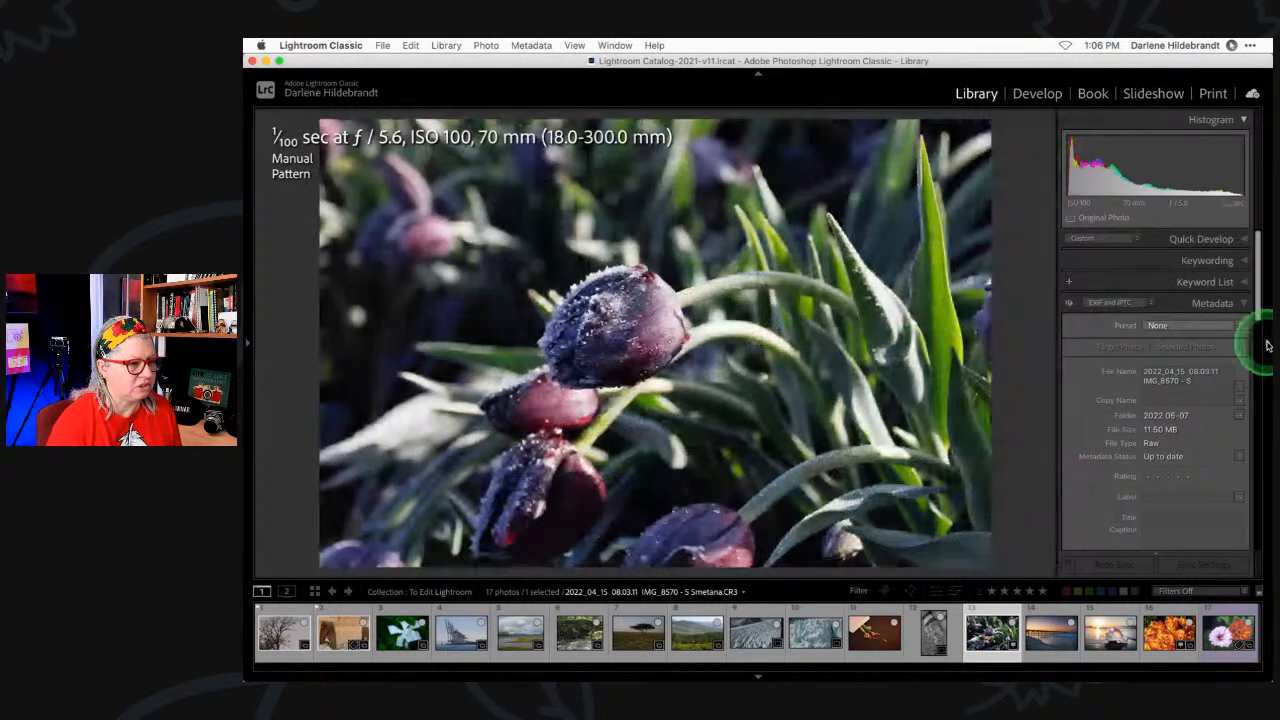
scroll(1208, 358, "down", 3)
scroll(1208, 358, "down", 5)
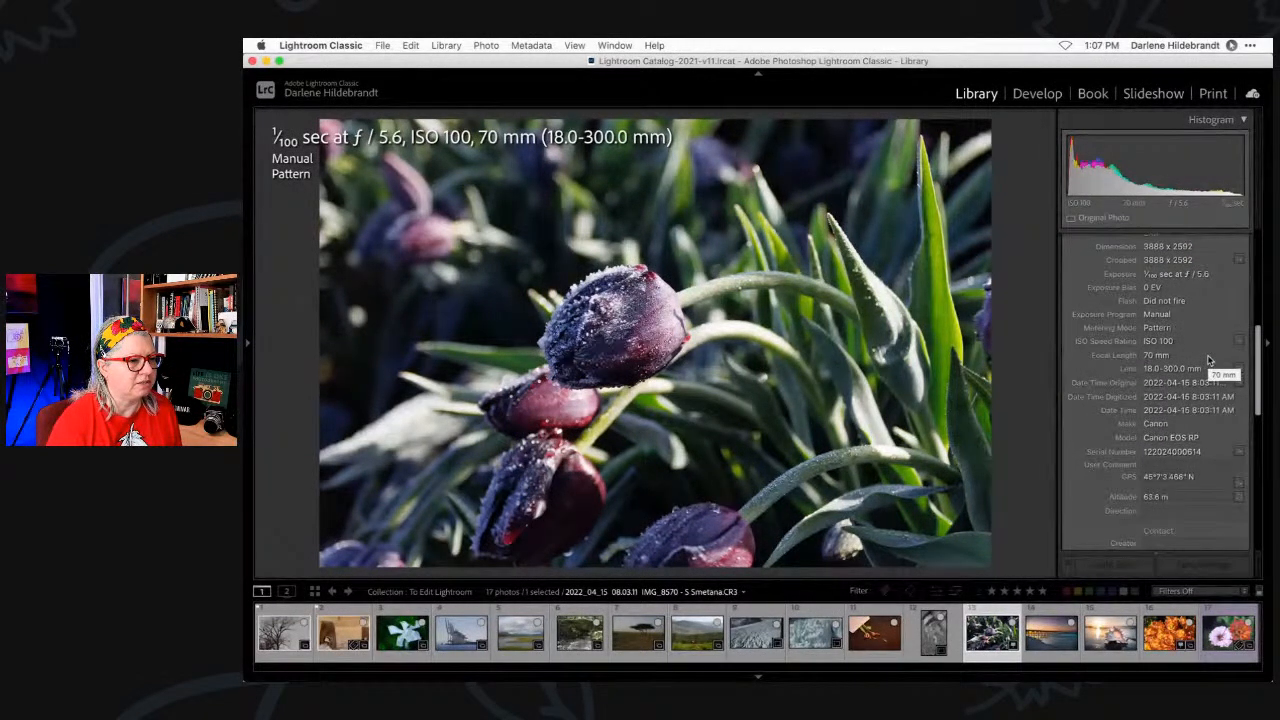
scroll(1208, 358, "up", 1)
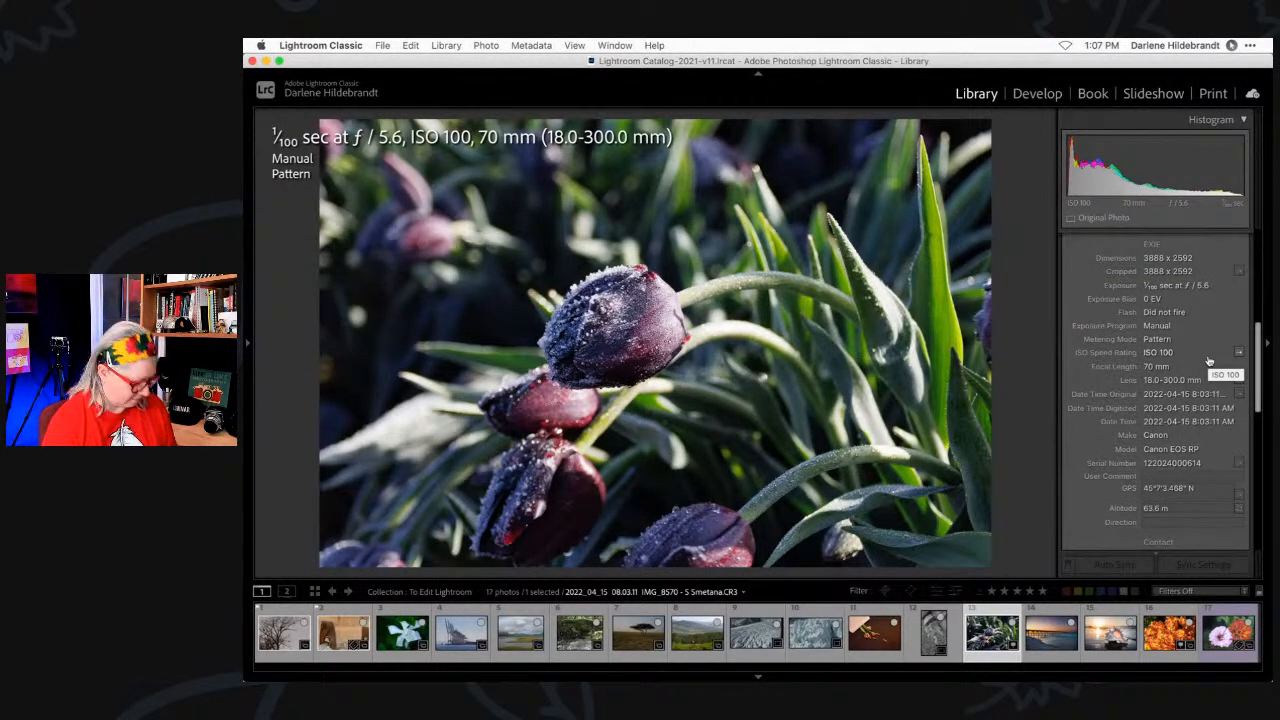
- Return the tulip photo to the Develop module and collapse the Basic adjustments
key("d")
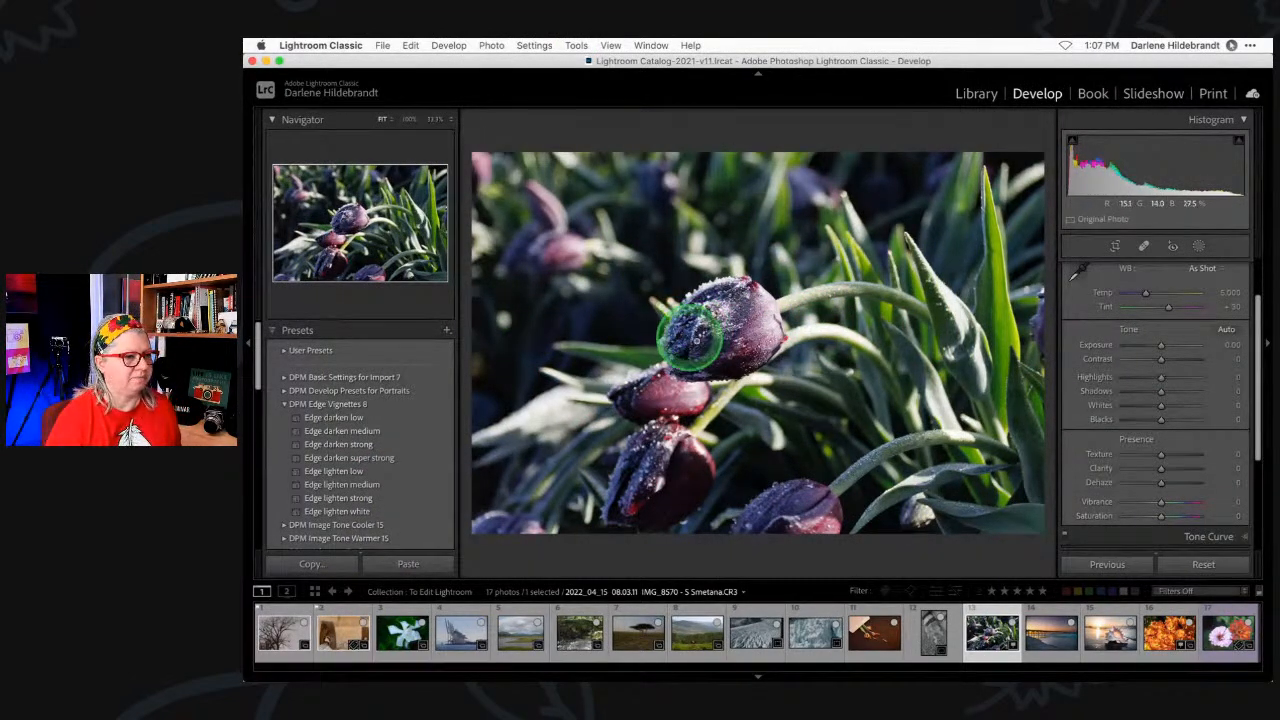
scroll(1163, 380, "up", 3)
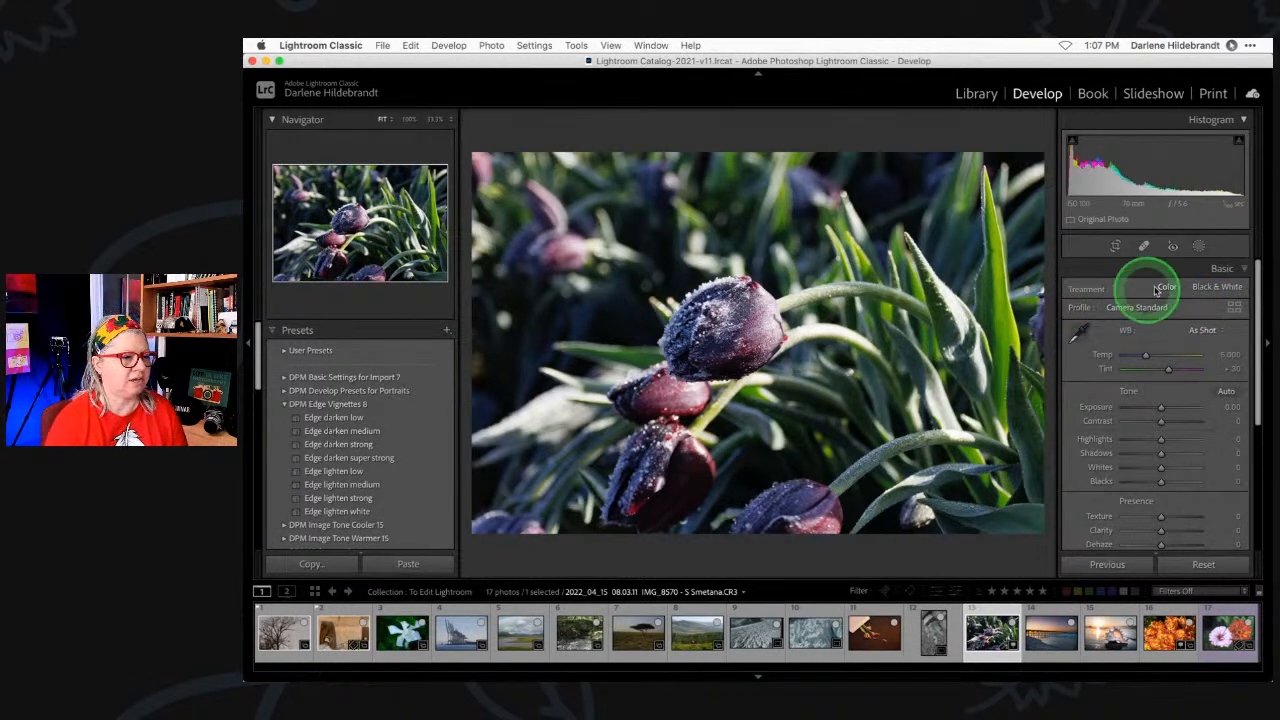
left_click(1217, 267)
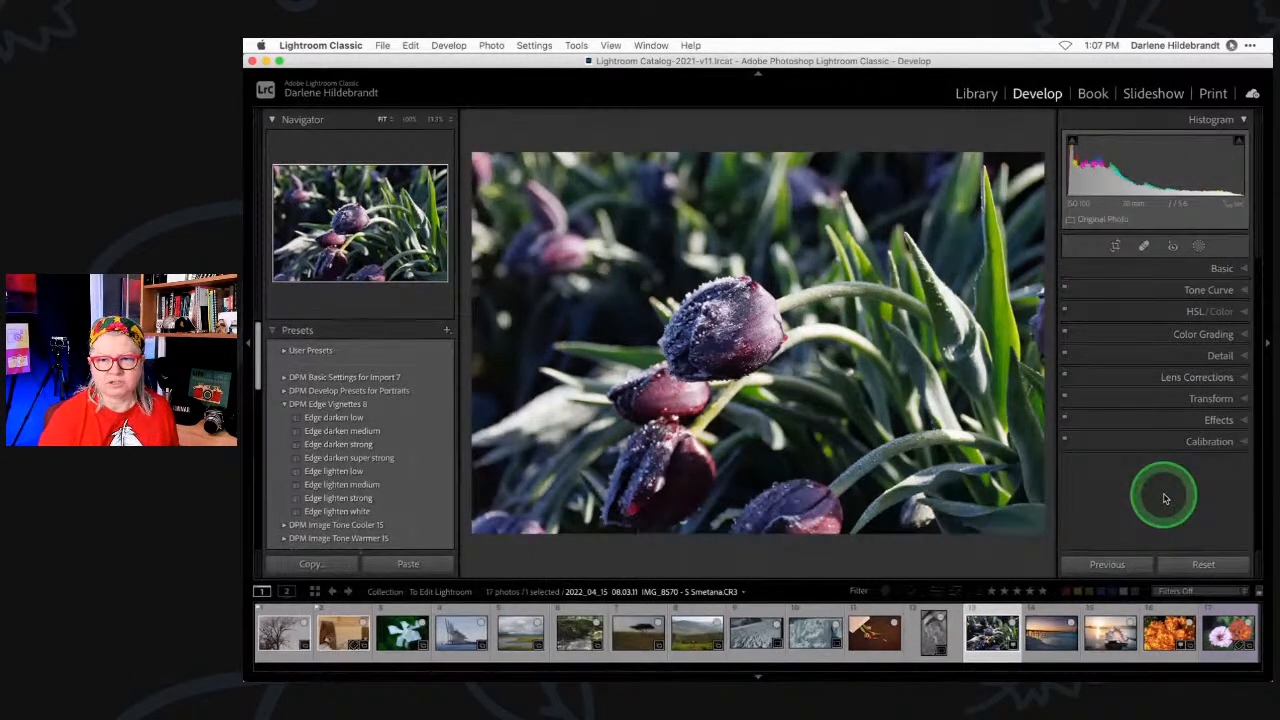
- Switch to Preview, display LR-masterclass-1200x628-2.jpg, and return to Lightroom Classic
key("super+Tab")
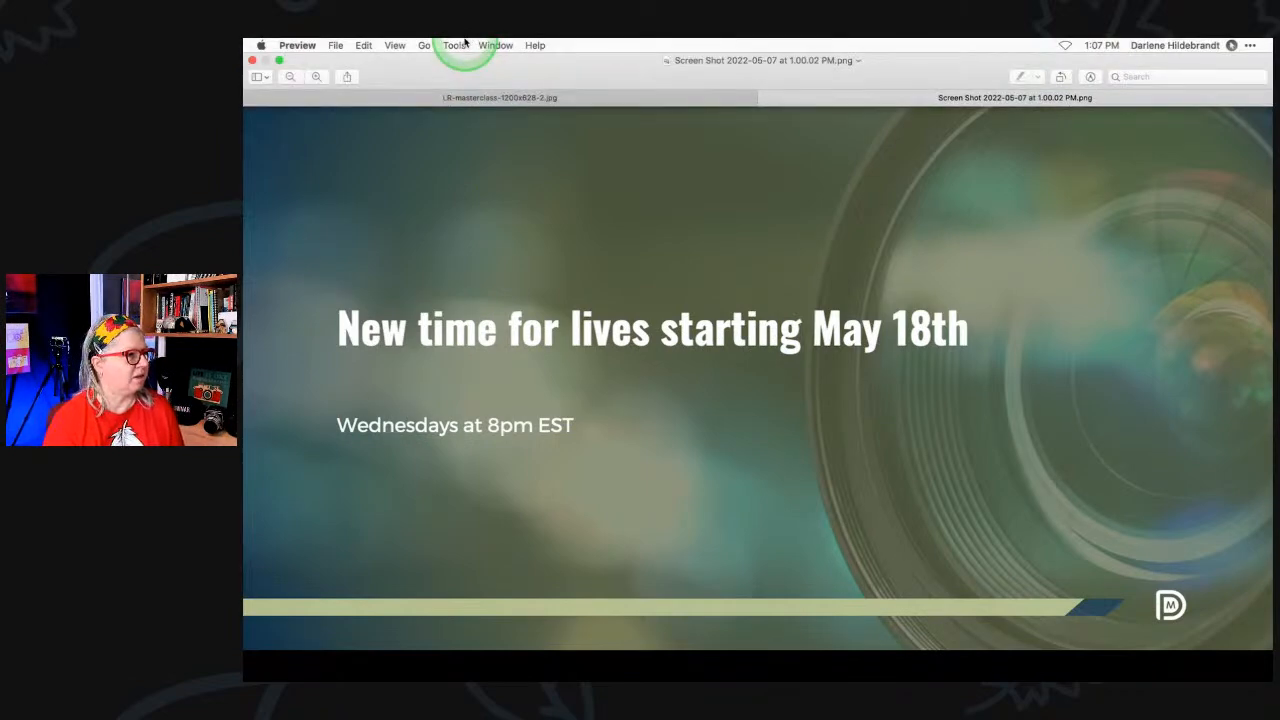
left_click(495, 45)
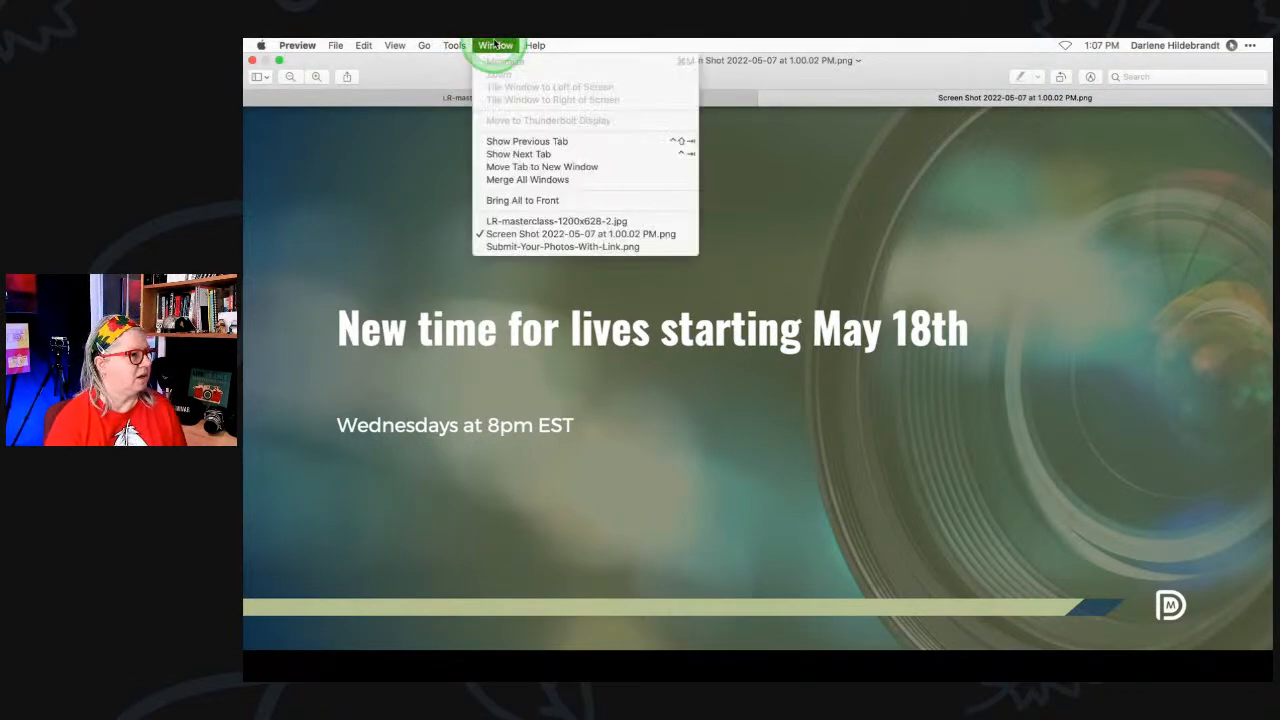
left_click(507, 222)
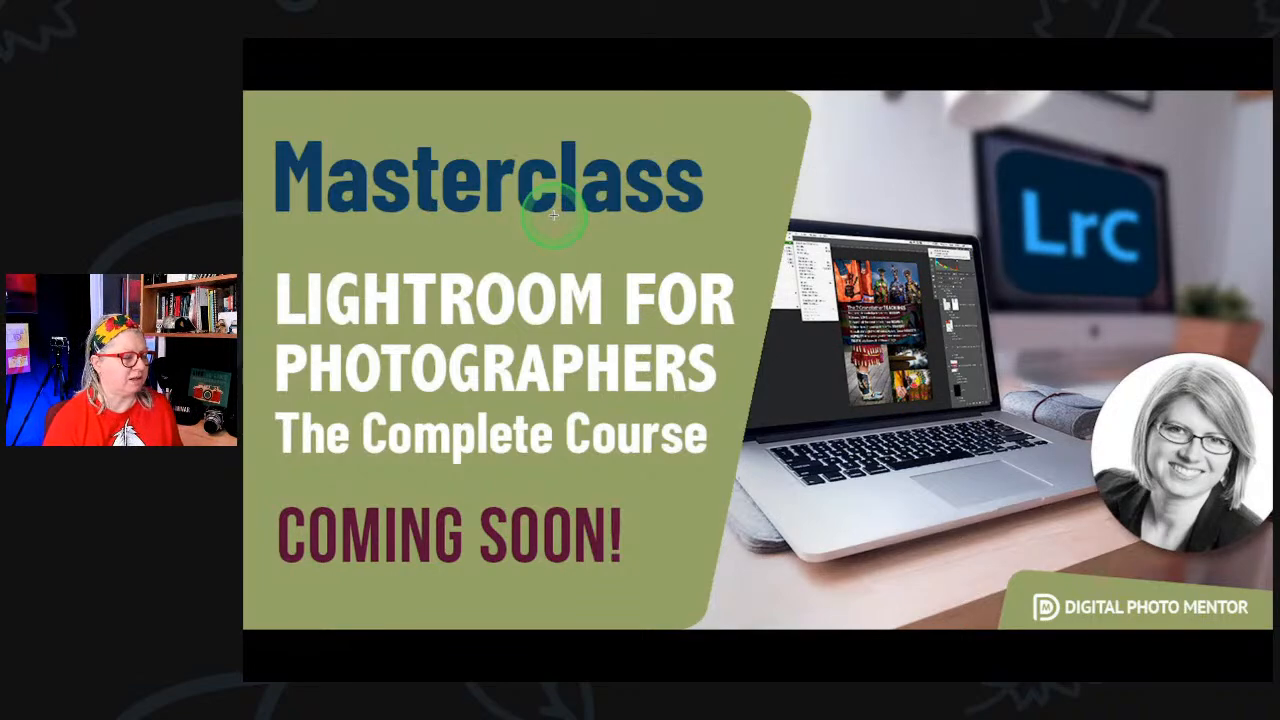
key("super+Tab")
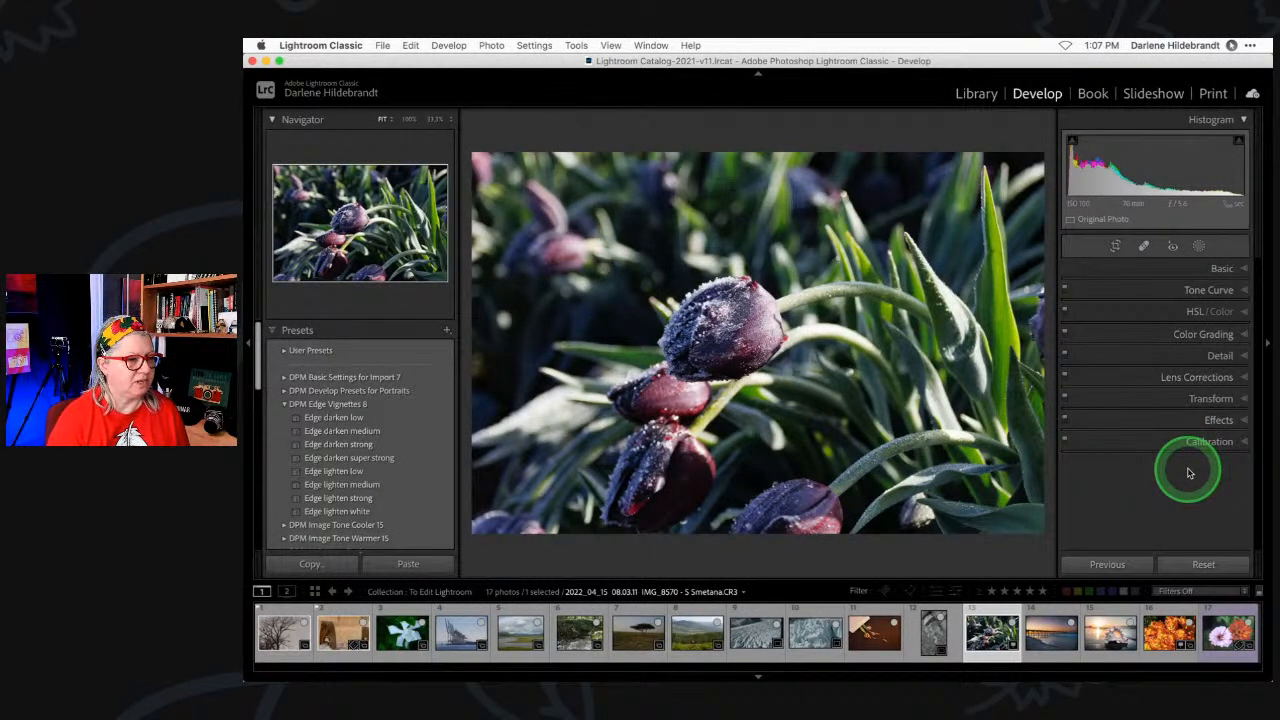
- Turn off Solo Mode for the Develop adjustment sections and expand Basic
right_click(1165, 273)
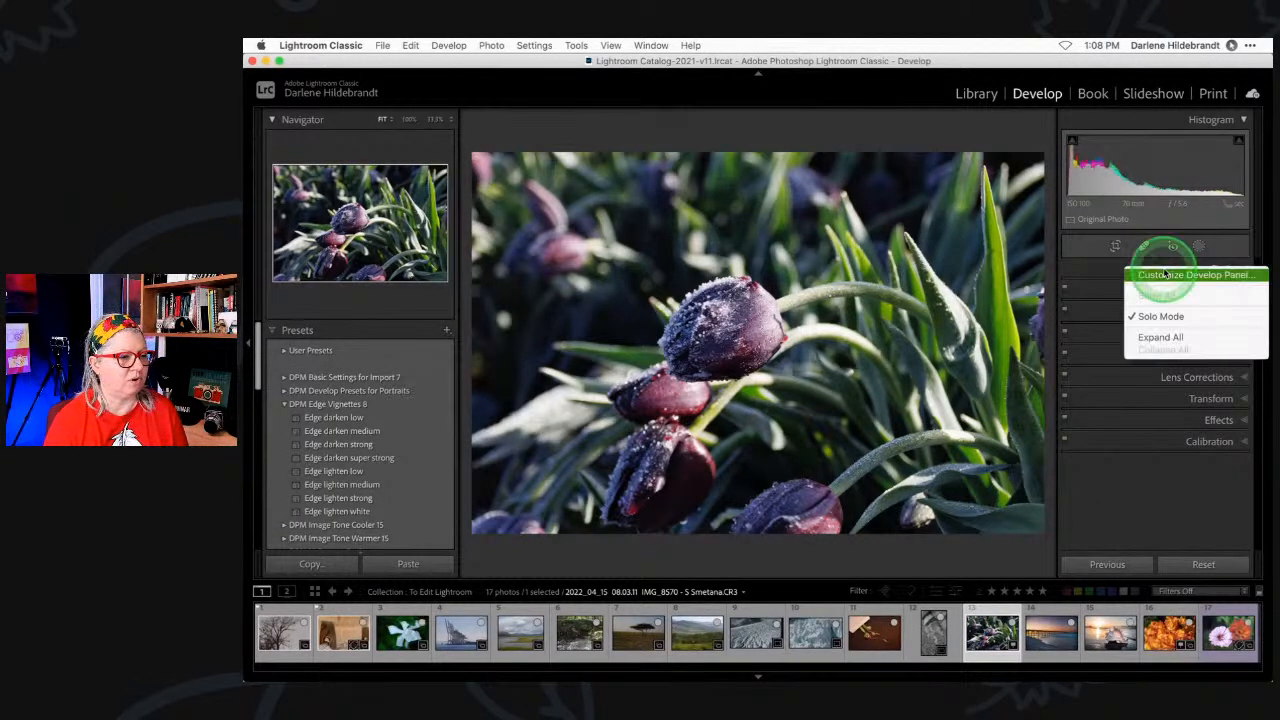
left_click(1100, 270)
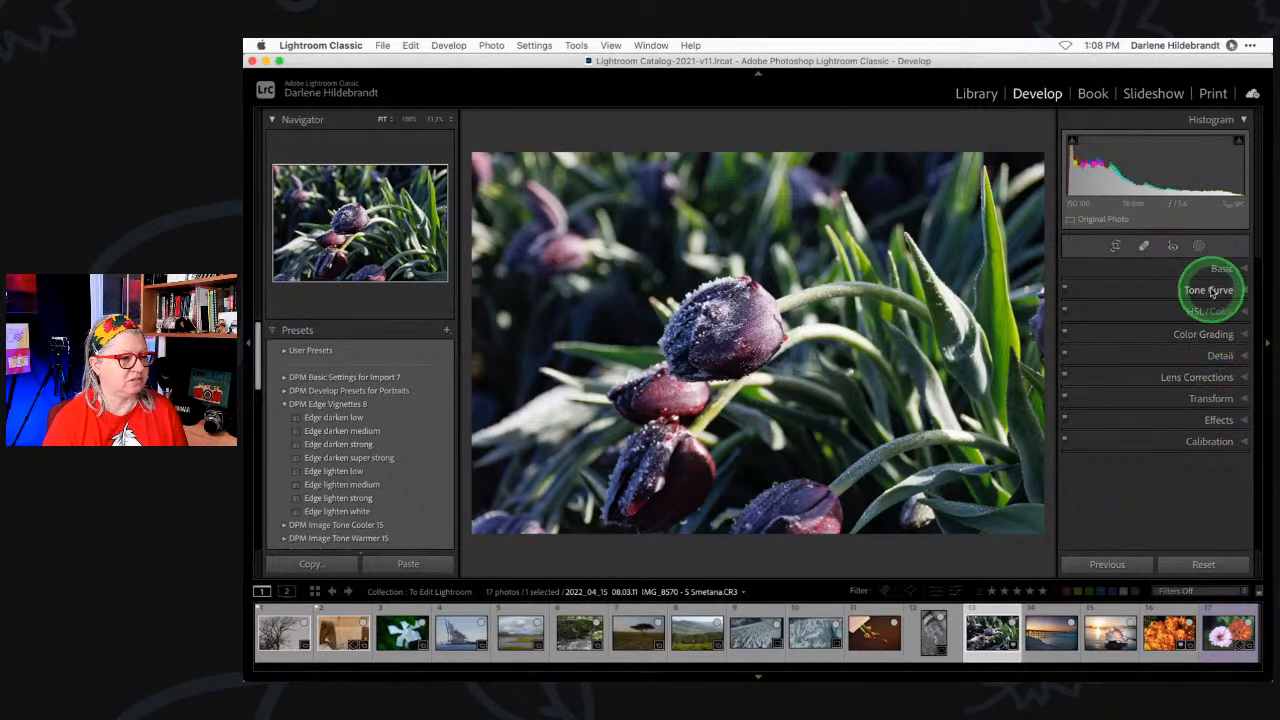
right_click(1155, 273)
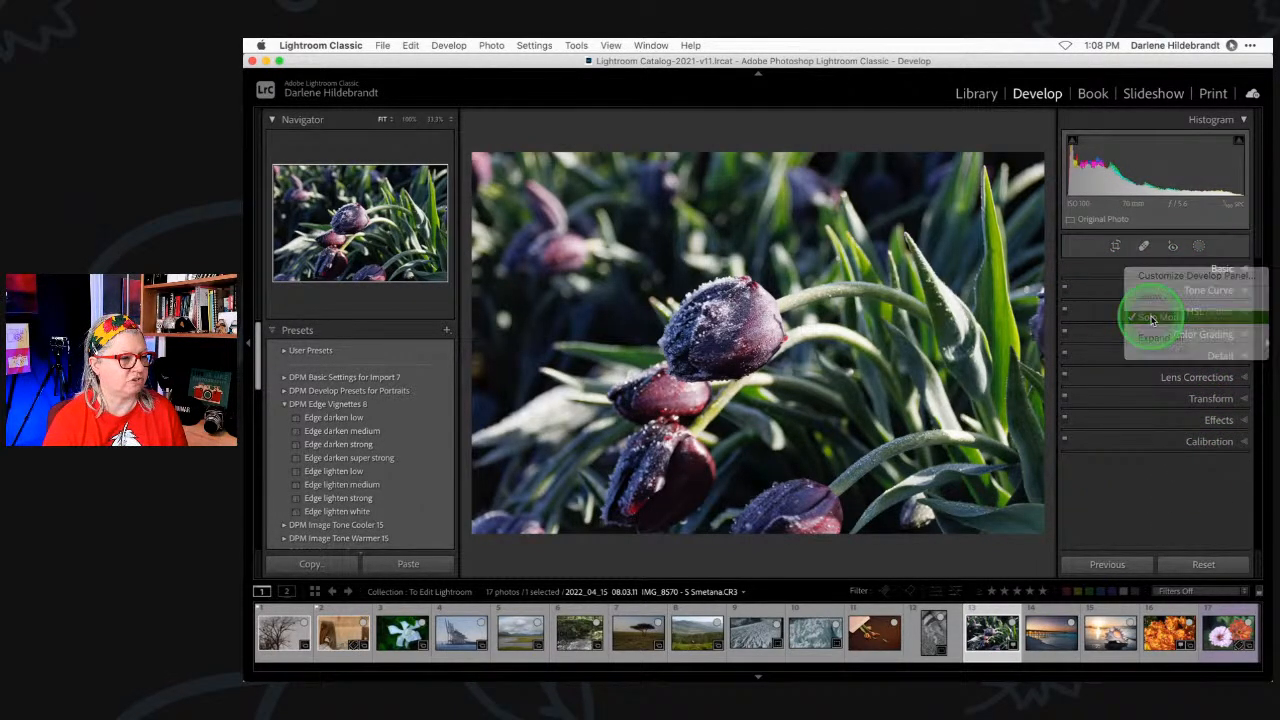
left_click(1220, 270)
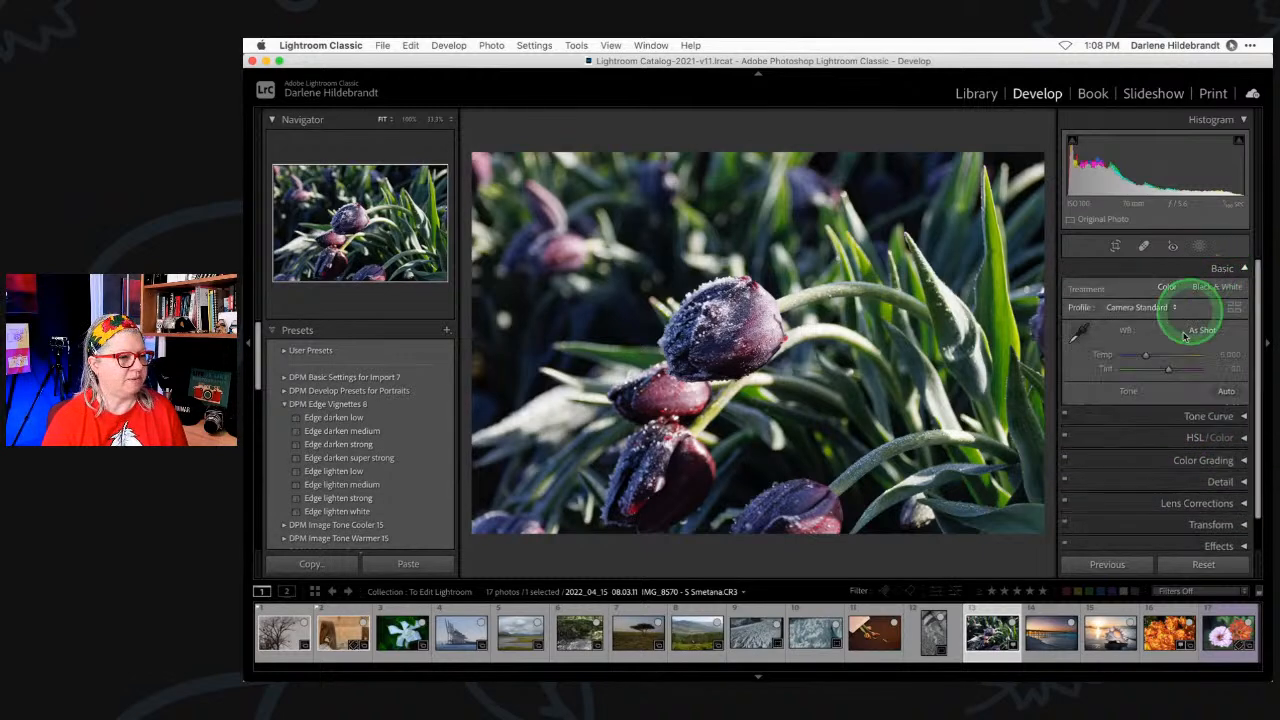
- Expand Tone Curve, HSL/Color and Color Grading alongside Basic, look through the open sections, and collapse Basic
scroll(1166, 362, "down", 5)
left_click(1186, 382)
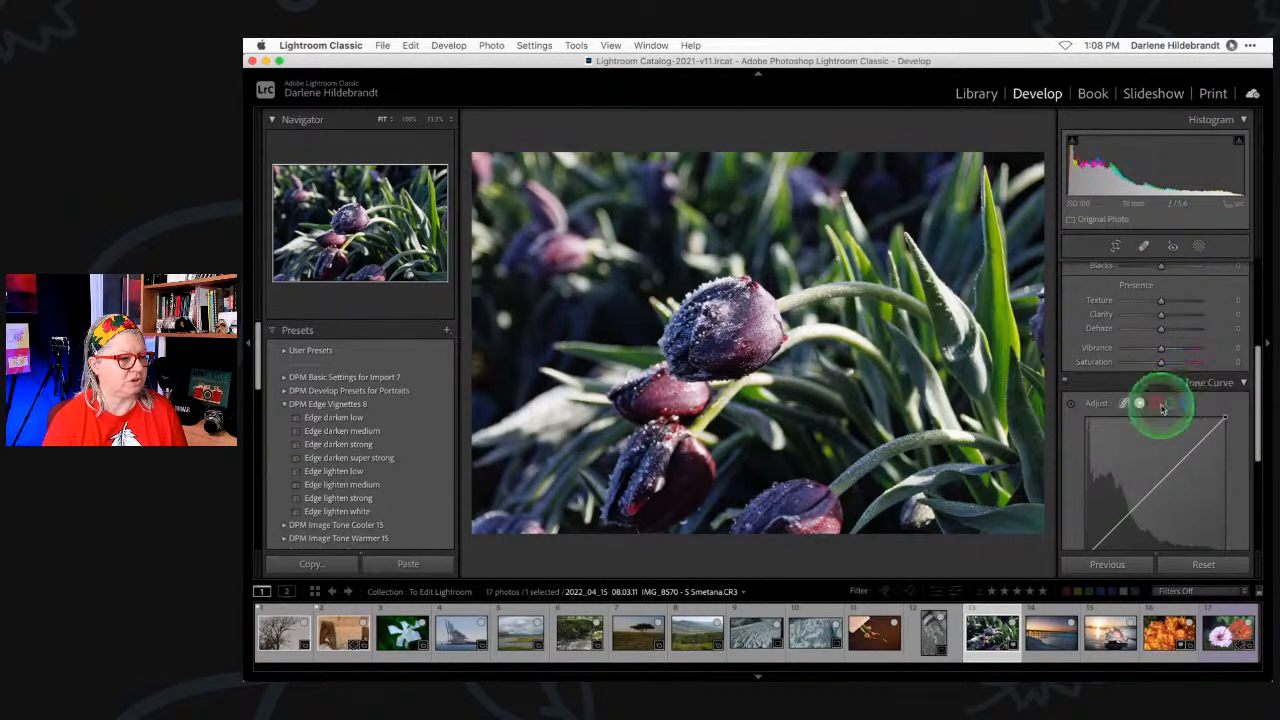
left_click(1163, 409)
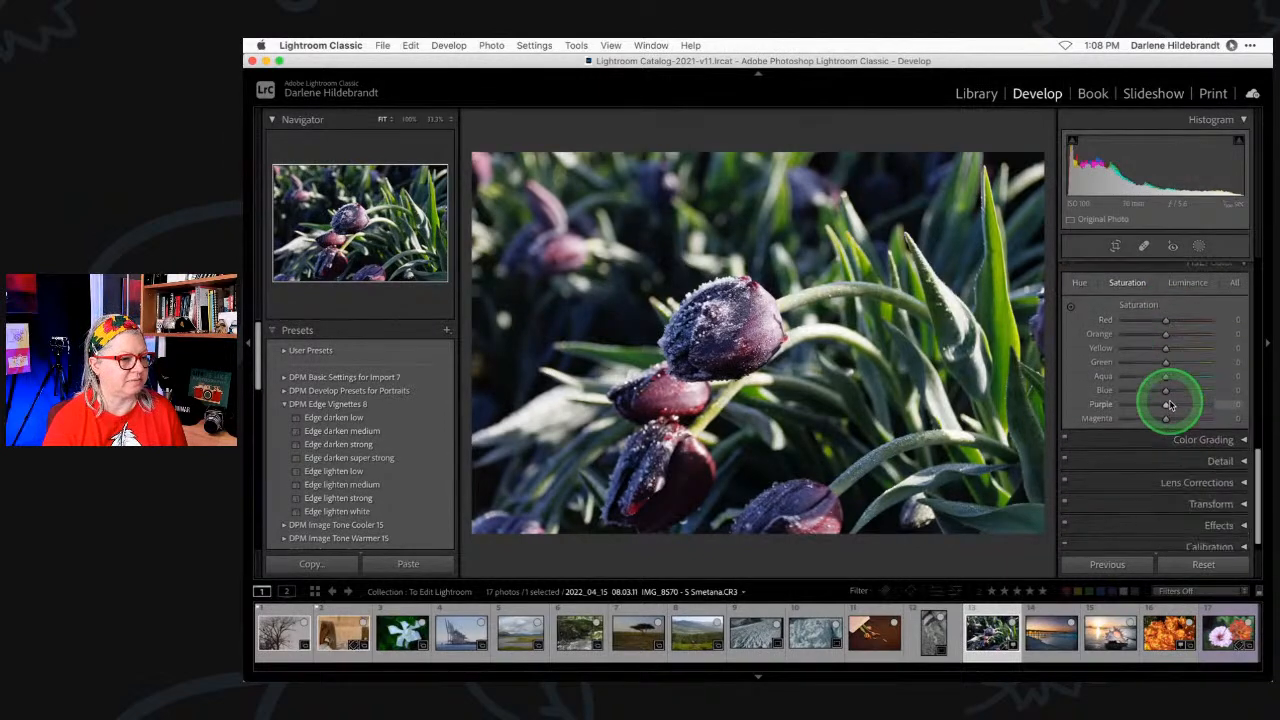
left_click(1151, 427)
scroll(1151, 428, "up", 10)
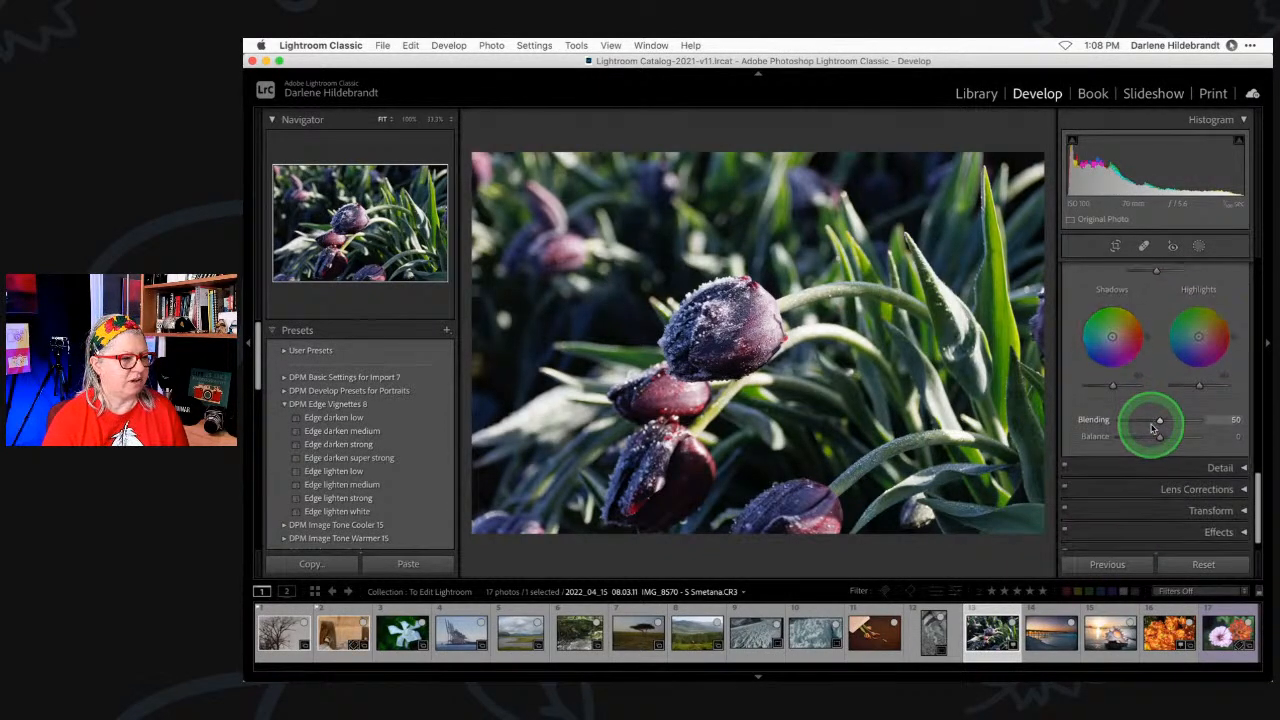
scroll(1151, 428, "down", 10)
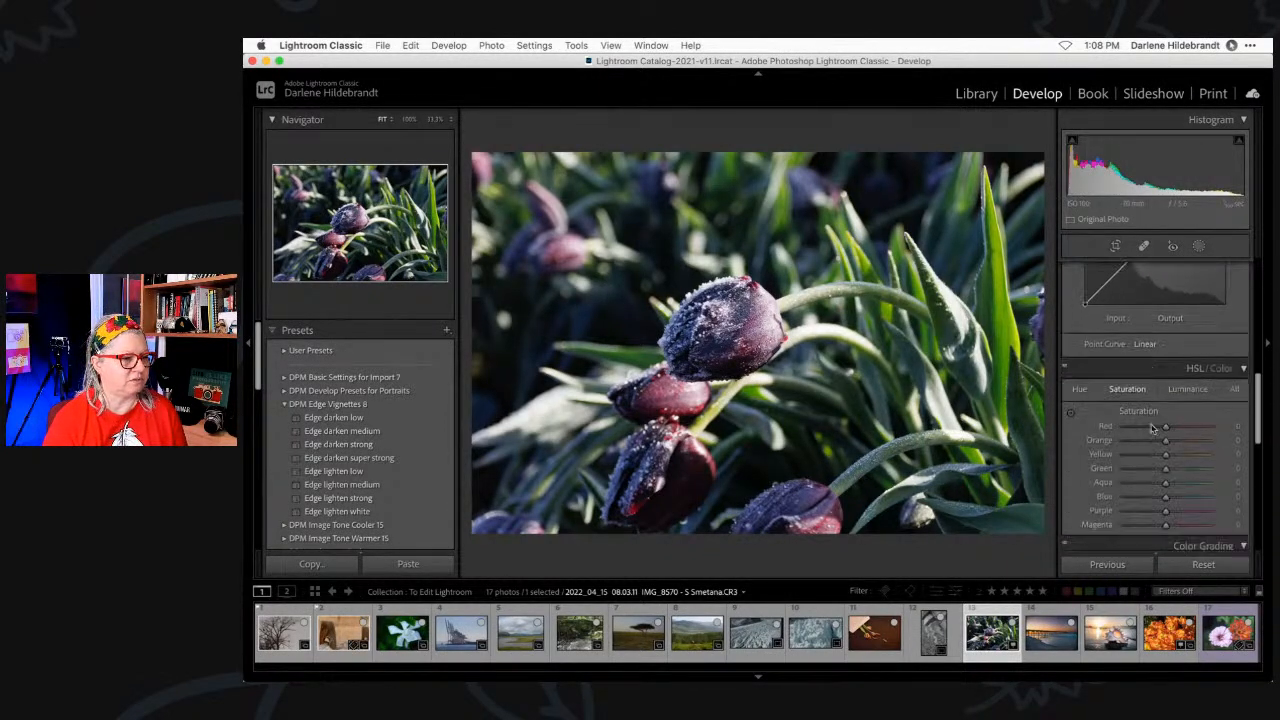
scroll(1151, 428, "up", 10)
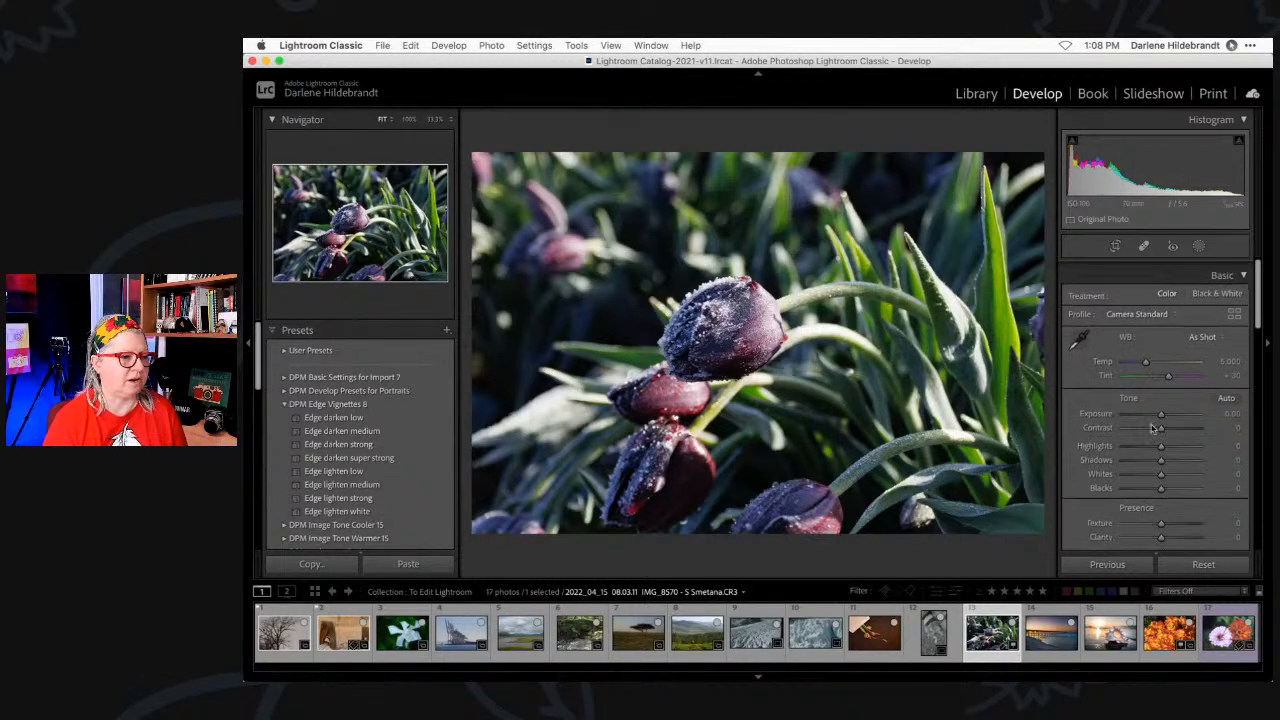
left_click(1222, 270)
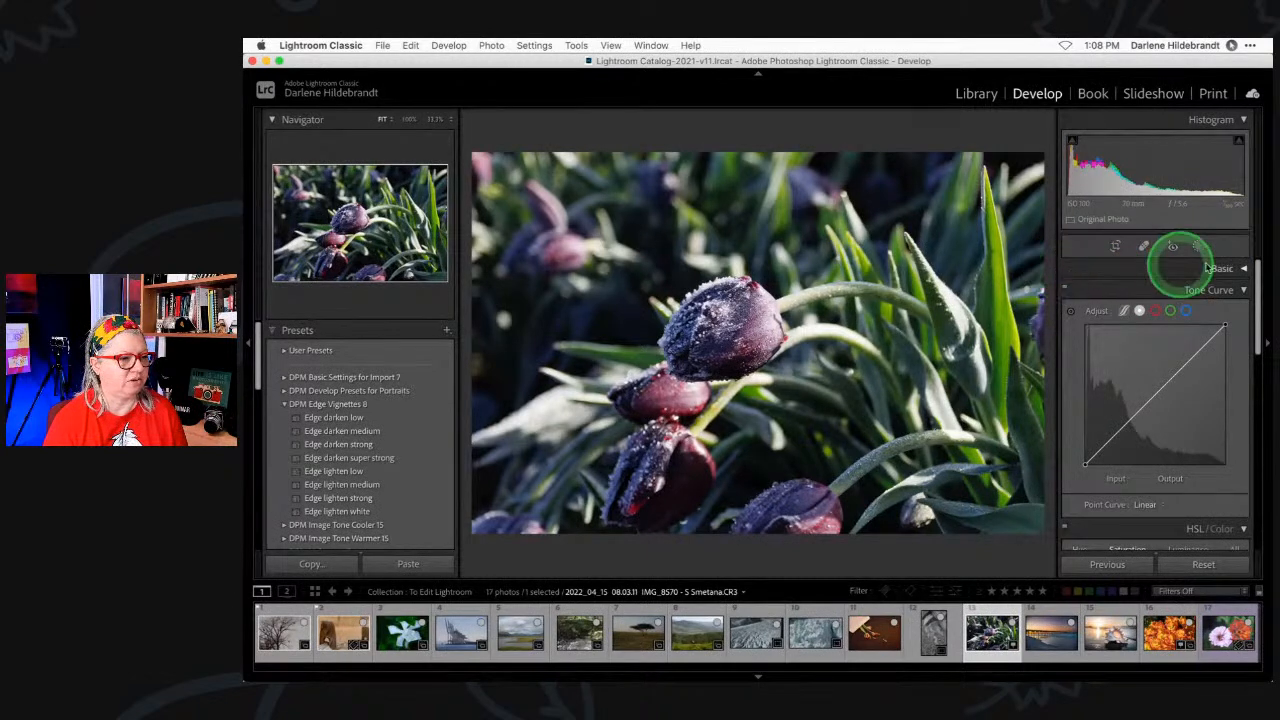
- Turn on Solo Mode so only one Develop adjustment section stays open at a time
right_click(1147, 270)
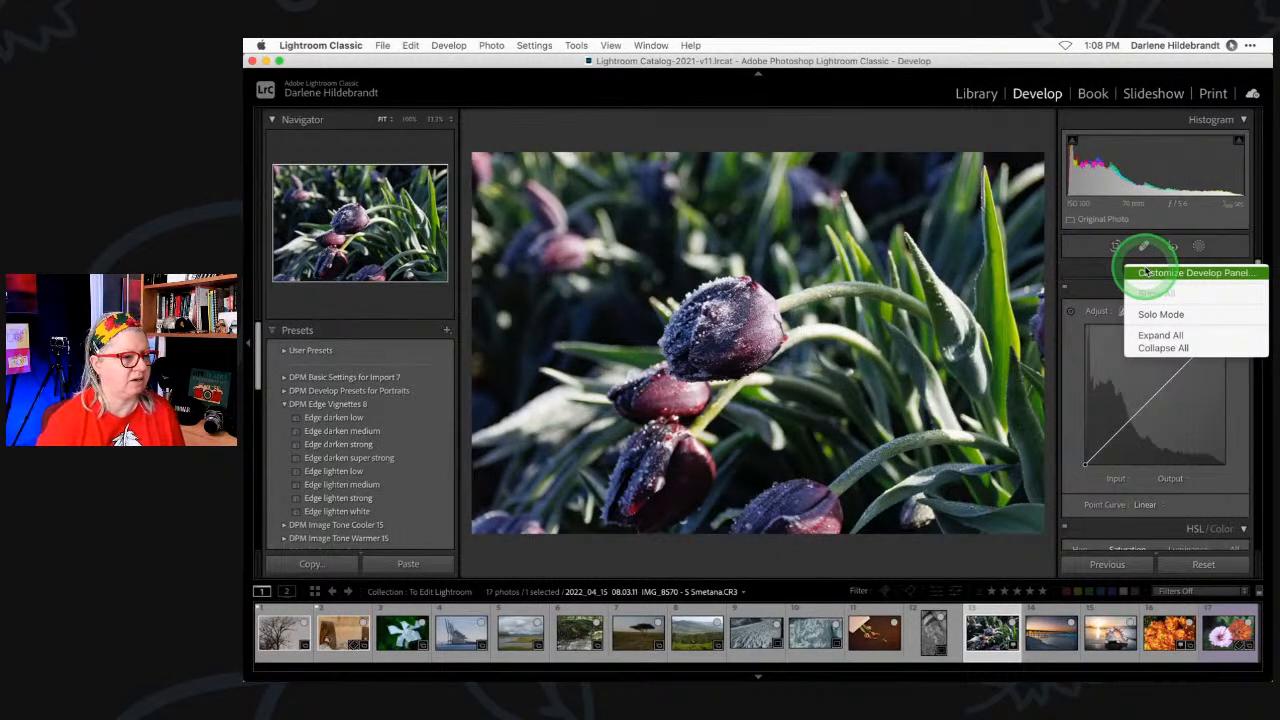
left_click(1082, 273)
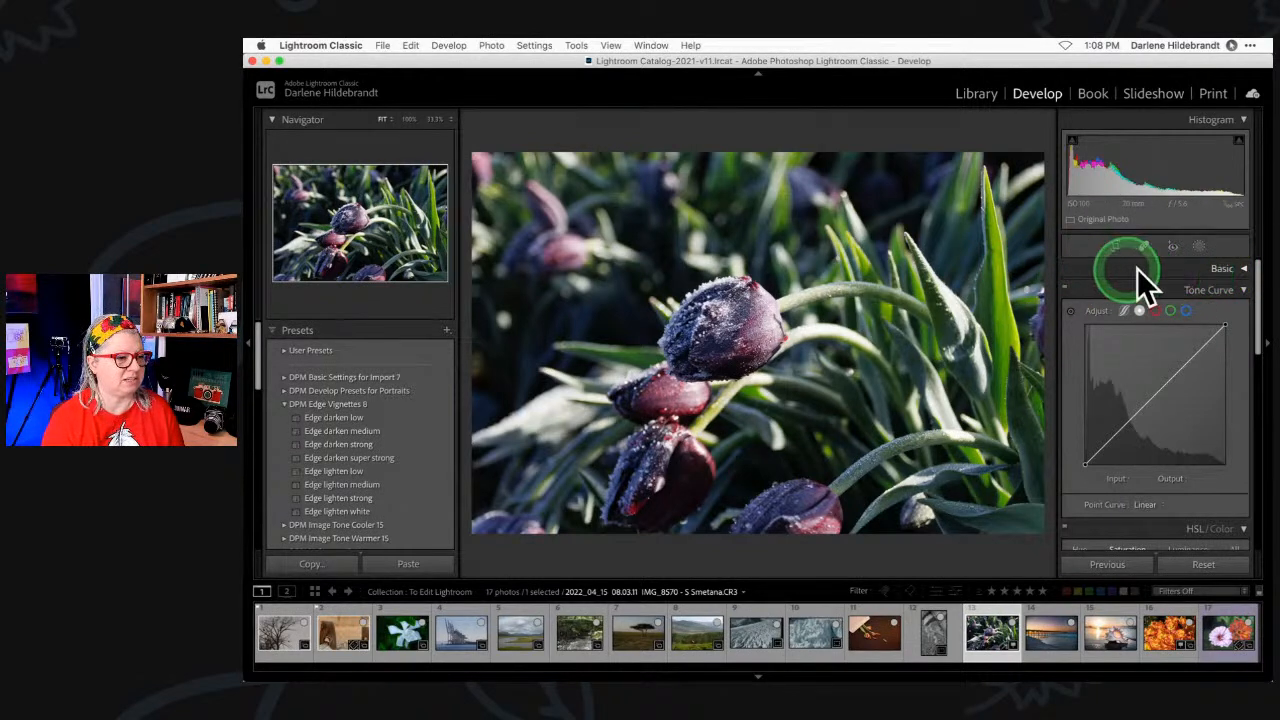
right_click(1141, 271)
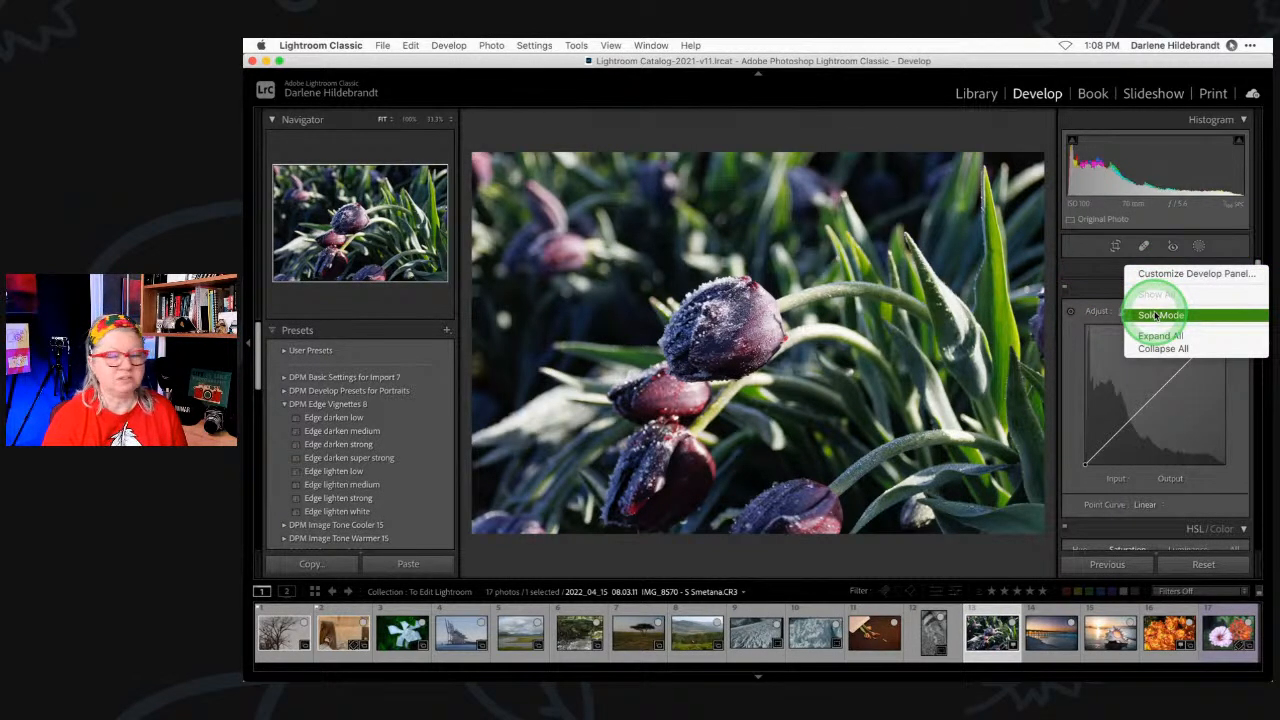
left_click(1156, 316)
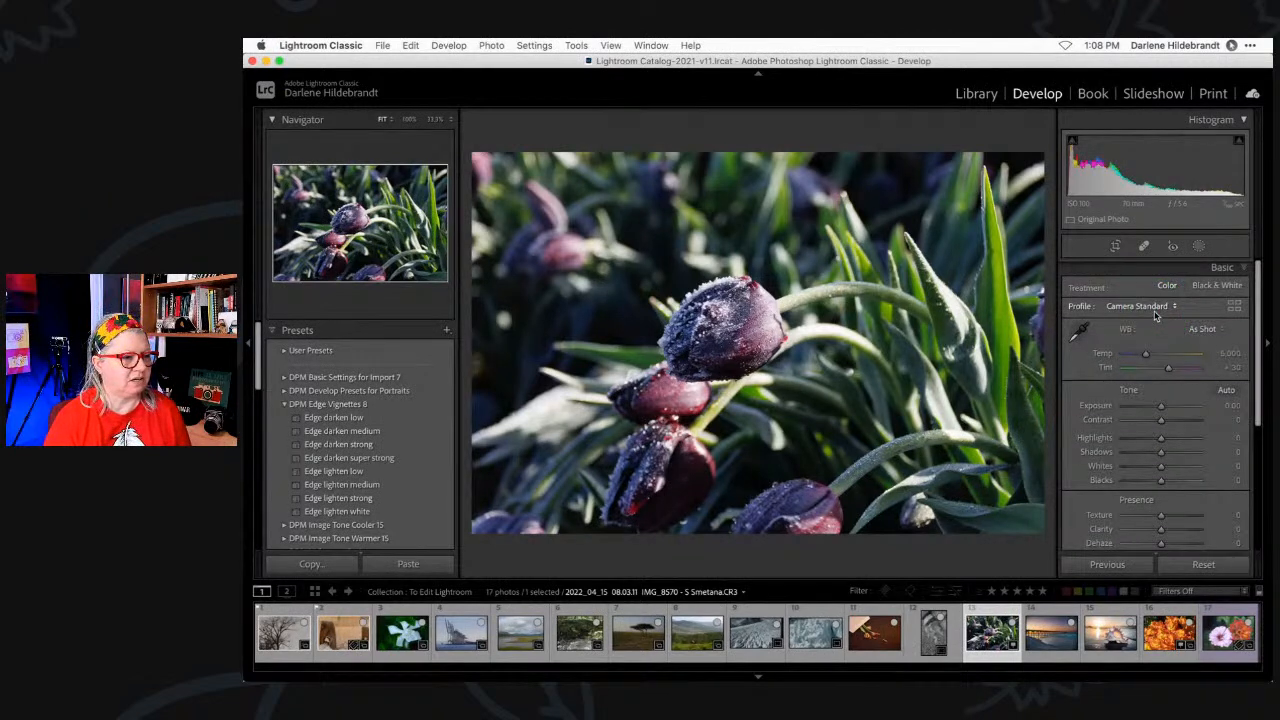
- Collapse the Basic section and expand the Detail section with its sharpening settings
left_click(1218, 266)
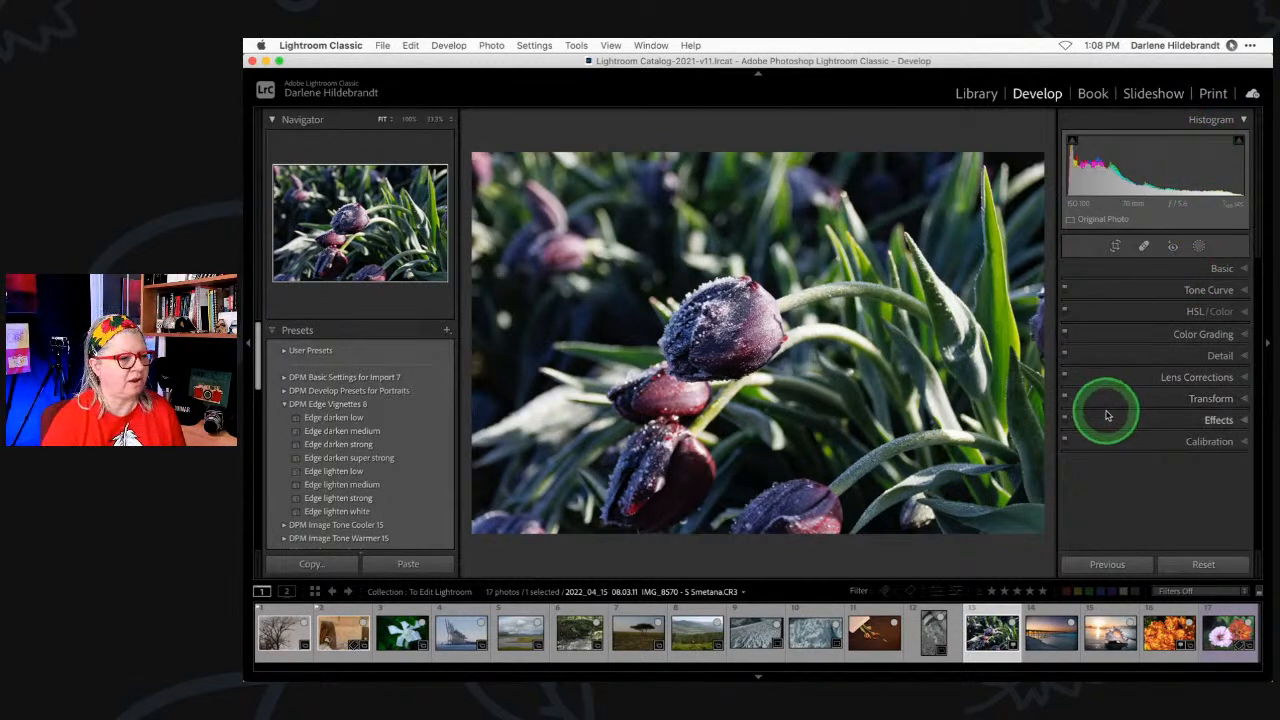
left_click(1215, 356)
left_click(1143, 450)
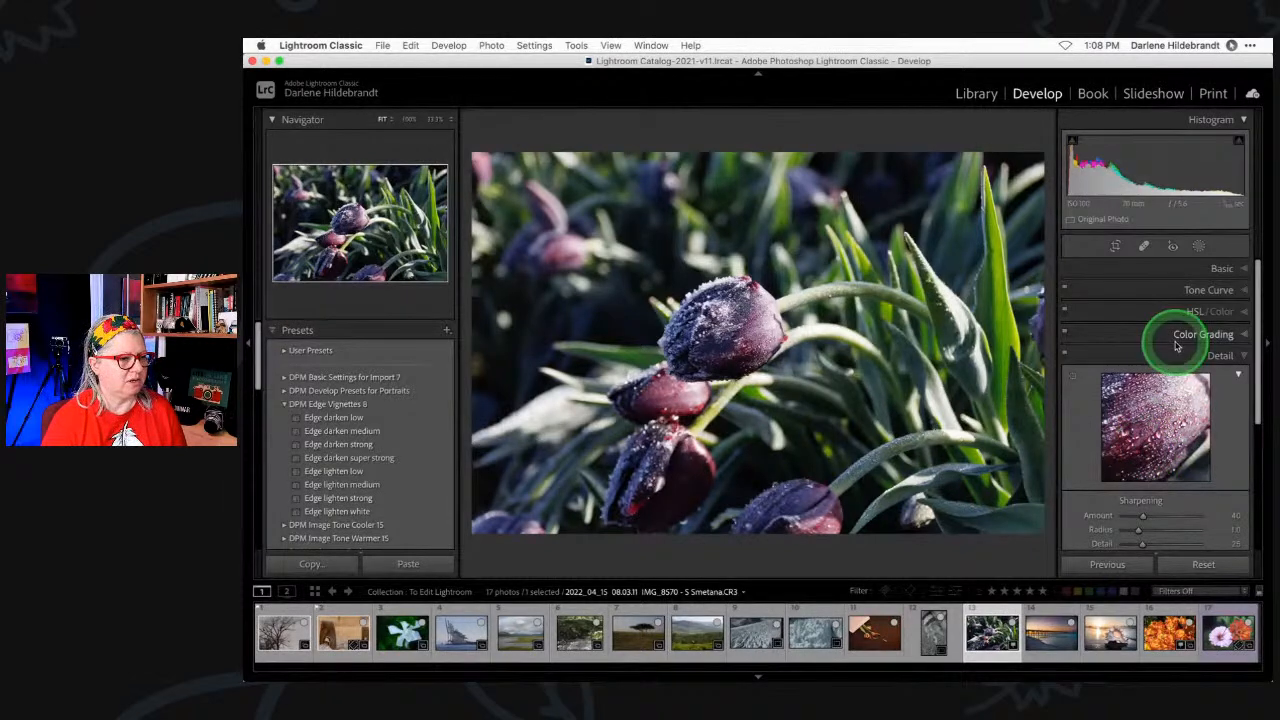
- Look over the Detail settings, switch to the Tone Curve section and examine its curve
scroll(1176, 346, "down", 3)
scroll(1173, 344, "down", 2)
scroll(1176, 343, "up", 5)
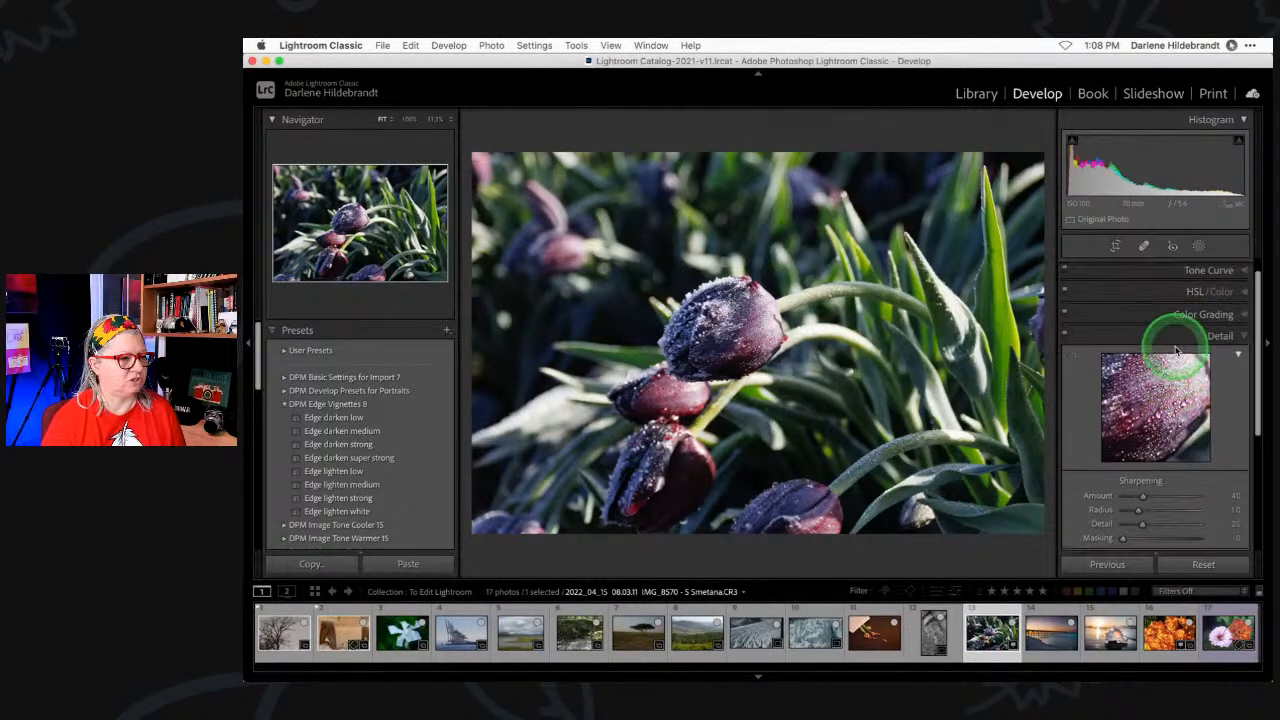
left_click(1201, 279)
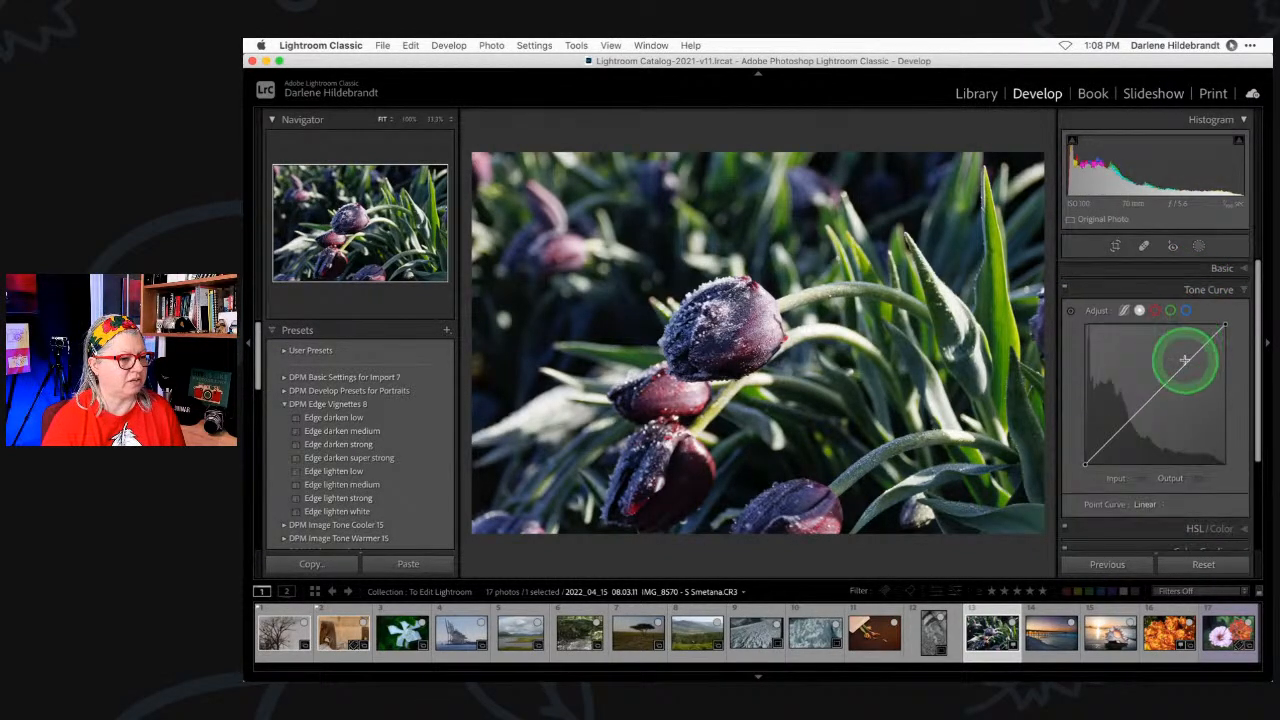
scroll(1183, 420, "down", 2)
scroll(1194, 457, "up", 3)
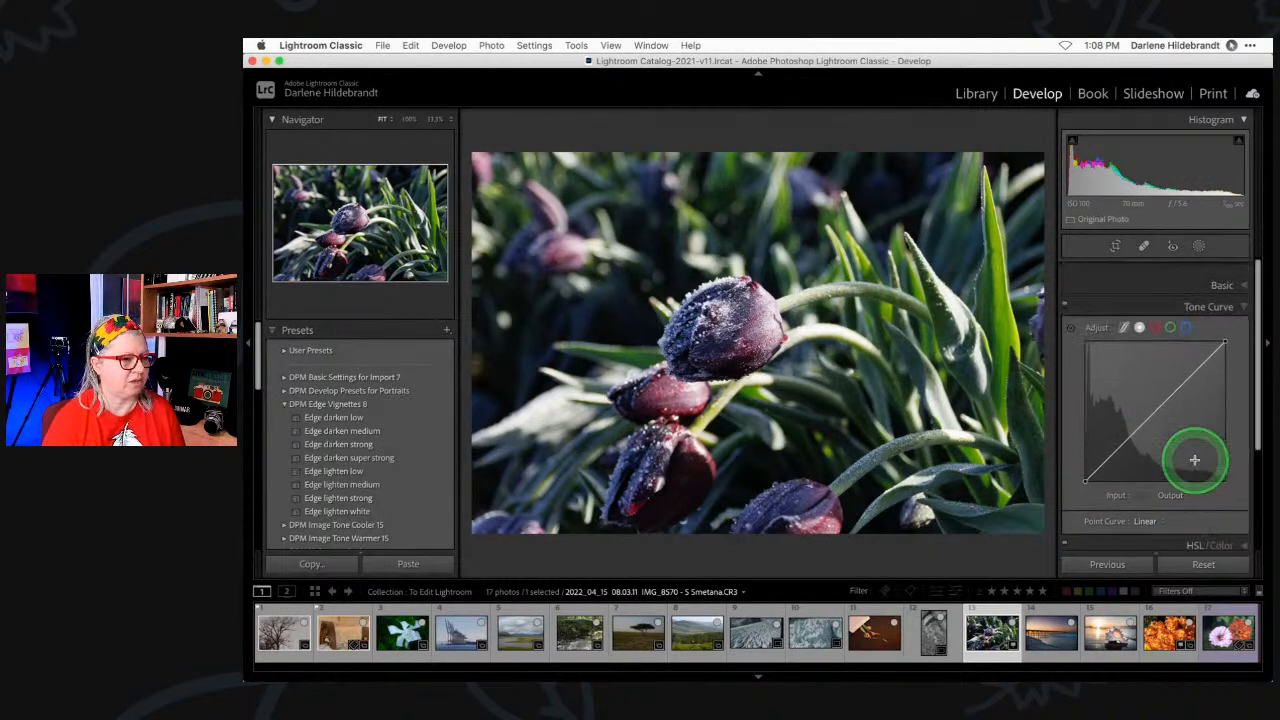
- Expand the Basic section to look over its sliders, then collapse it so every section is closed
left_click(1222, 270)
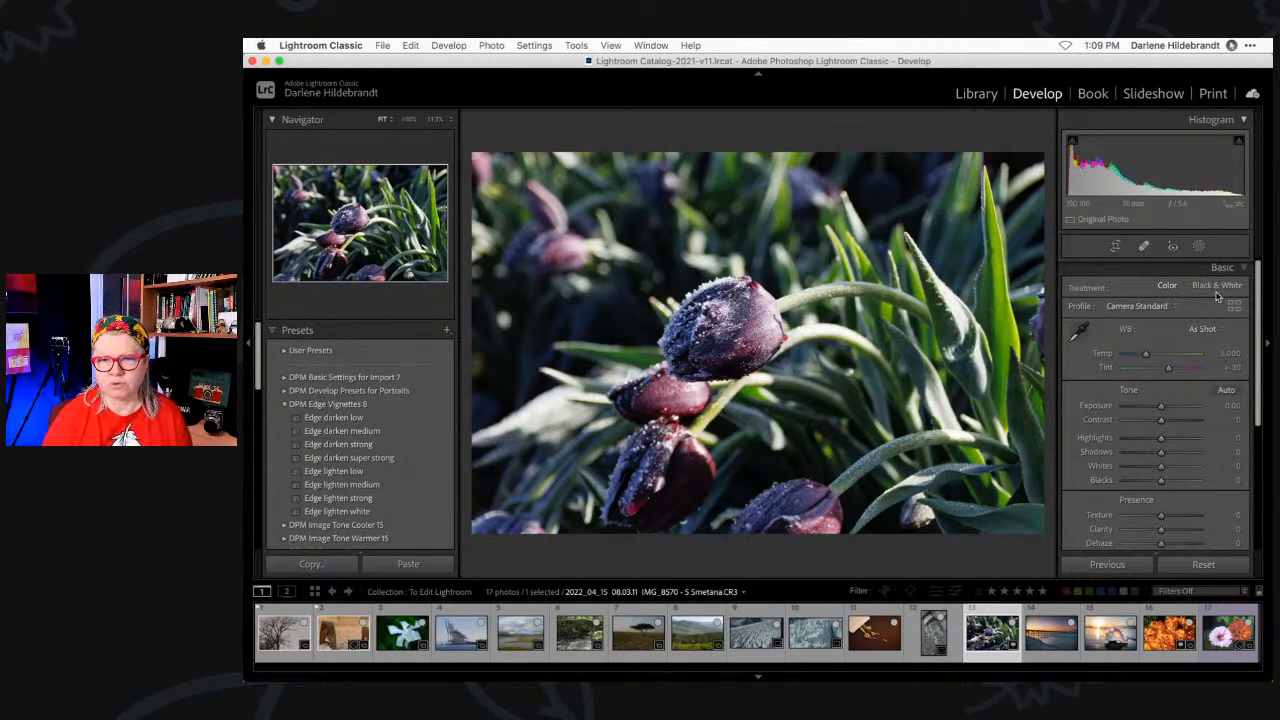
scroll(1217, 296, "up", 1)
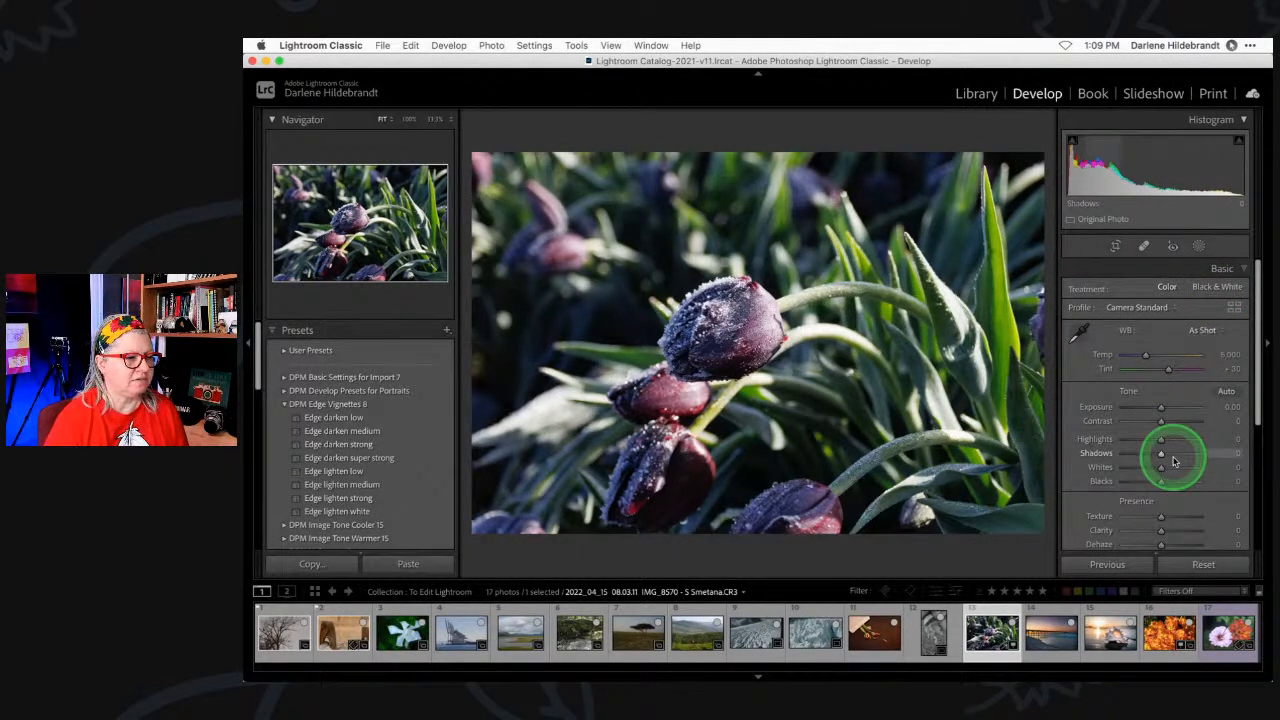
left_click(1222, 268)
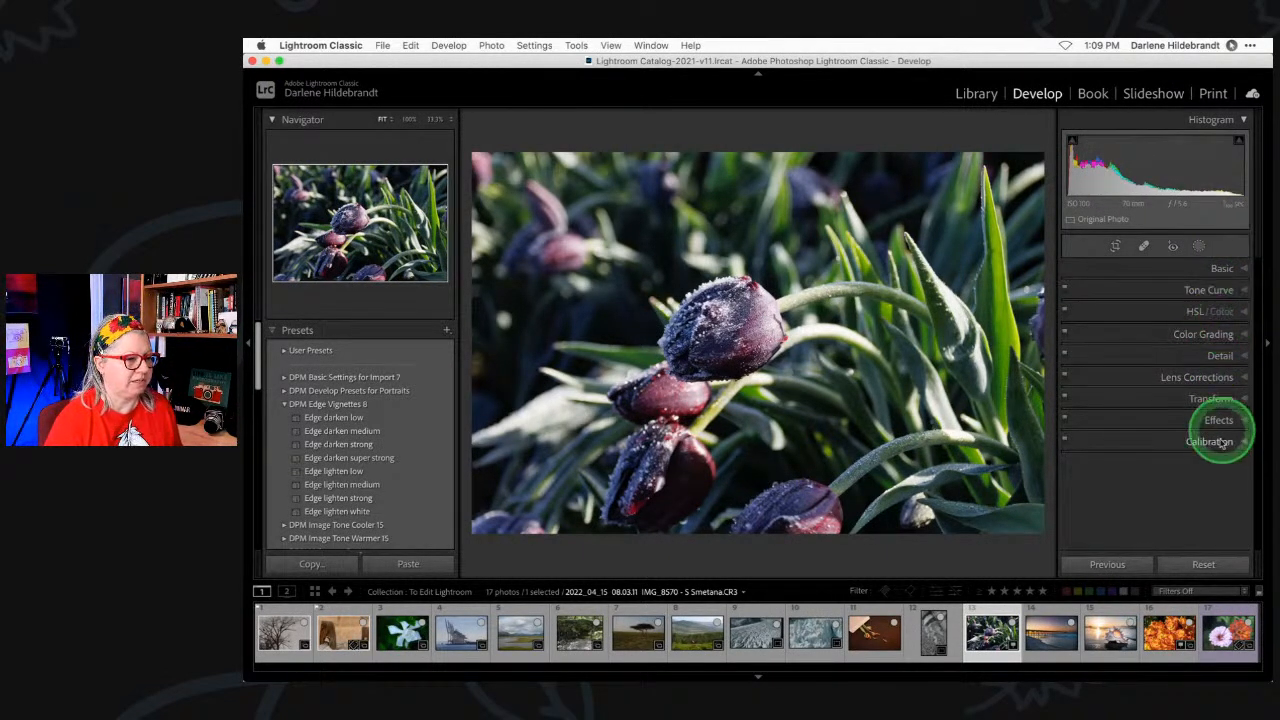
- Open the adjustment sections in order from Basic through Lens Corrections, and return to Basic
key("super+1")
key("super+2")
key("super+3")
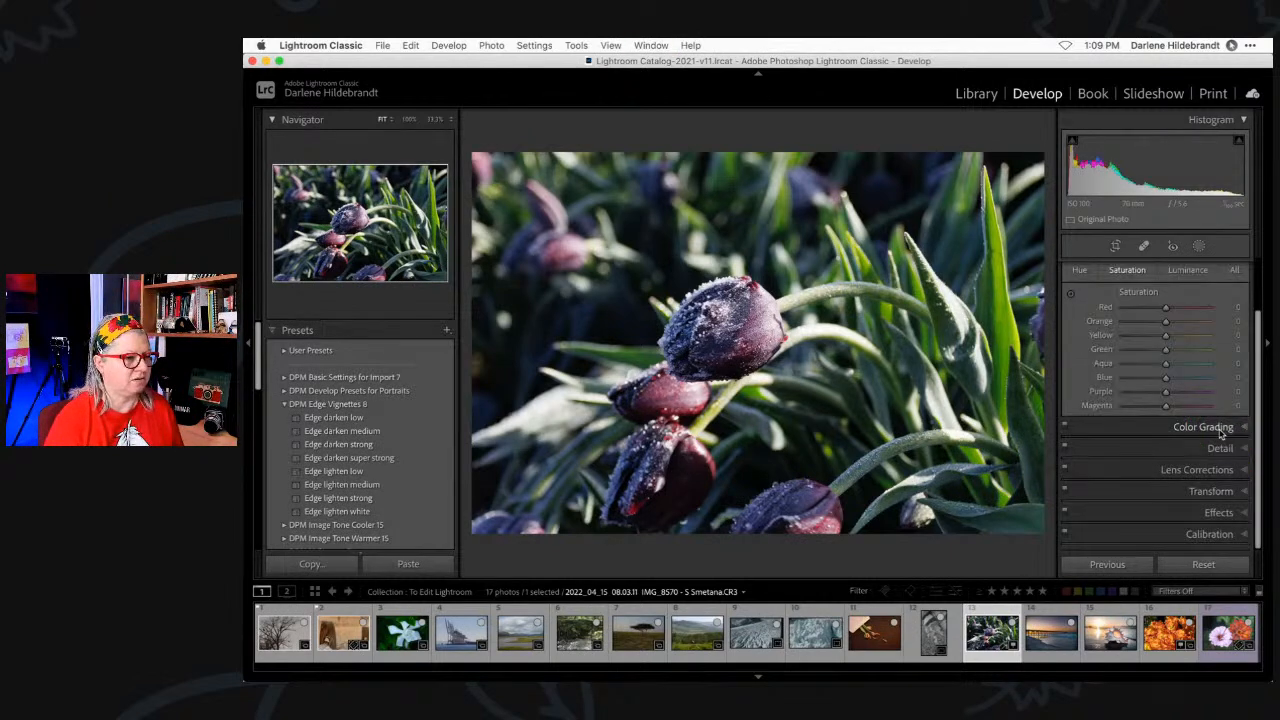
key("super+4")
key("super+5")
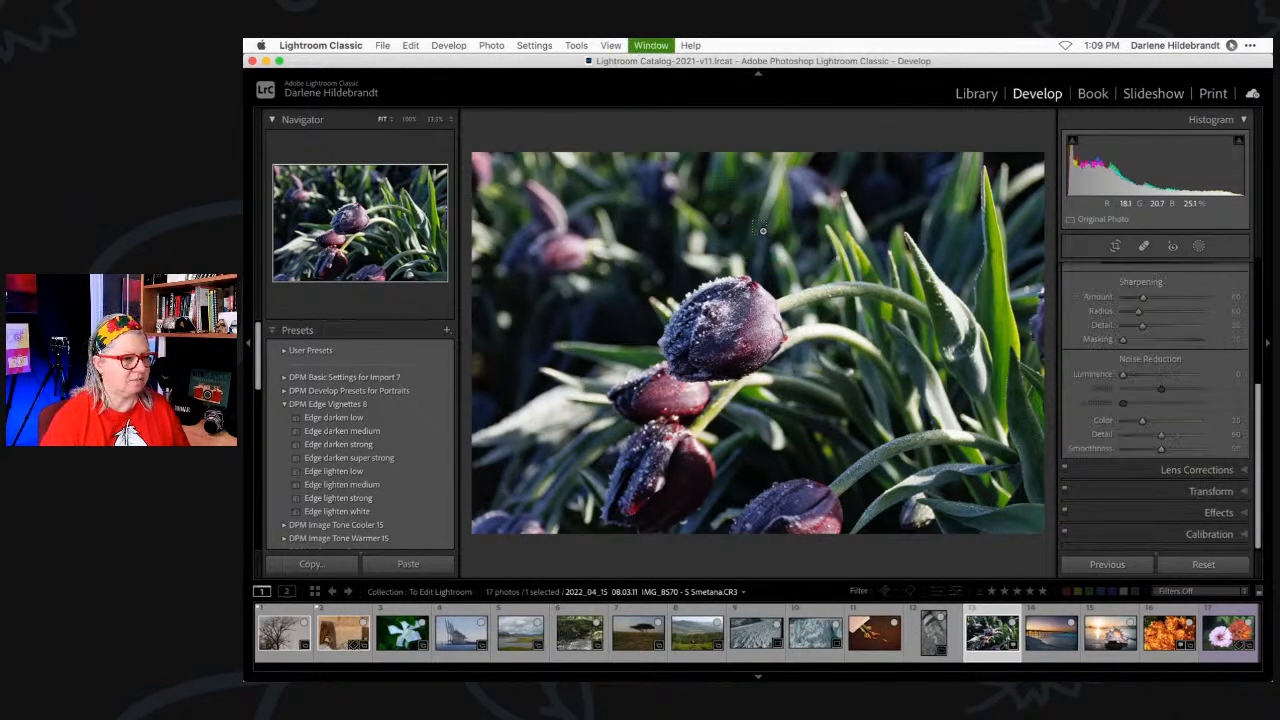
key("super+6")
key("super+1")
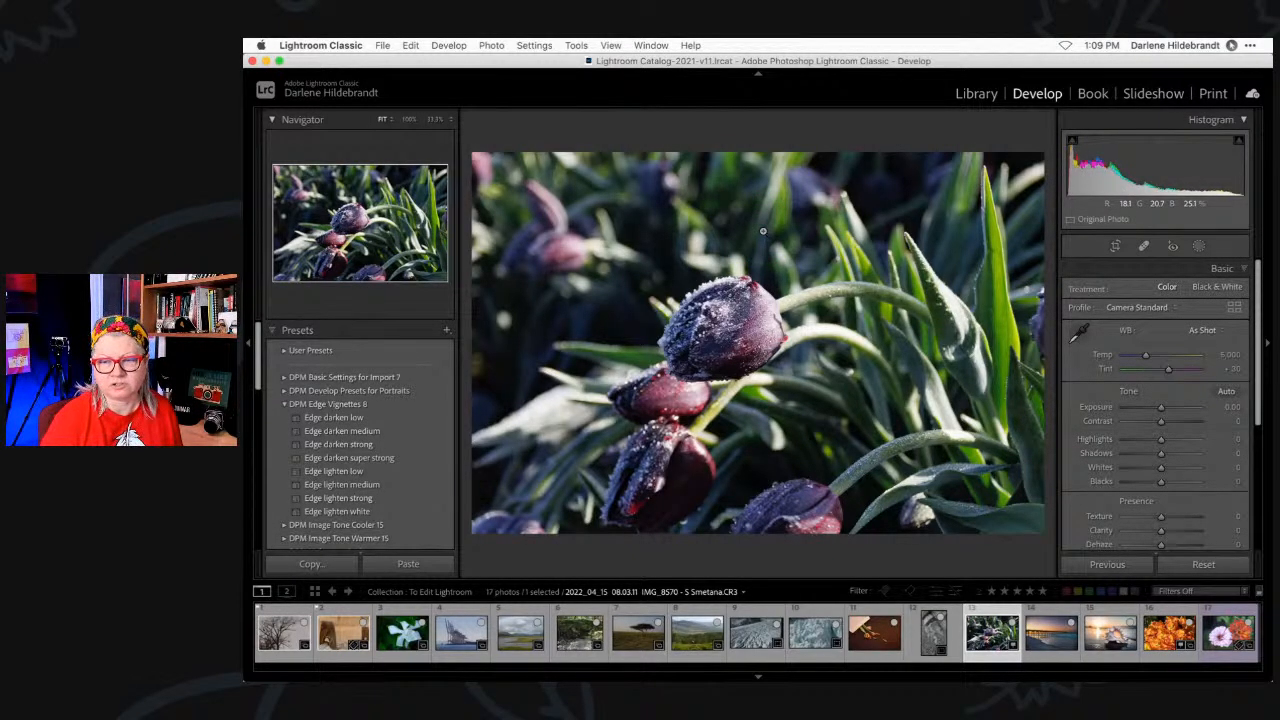
- Switch to Tone Curve and Color Grading, and reopen the Basic section for editing
key("super+2")
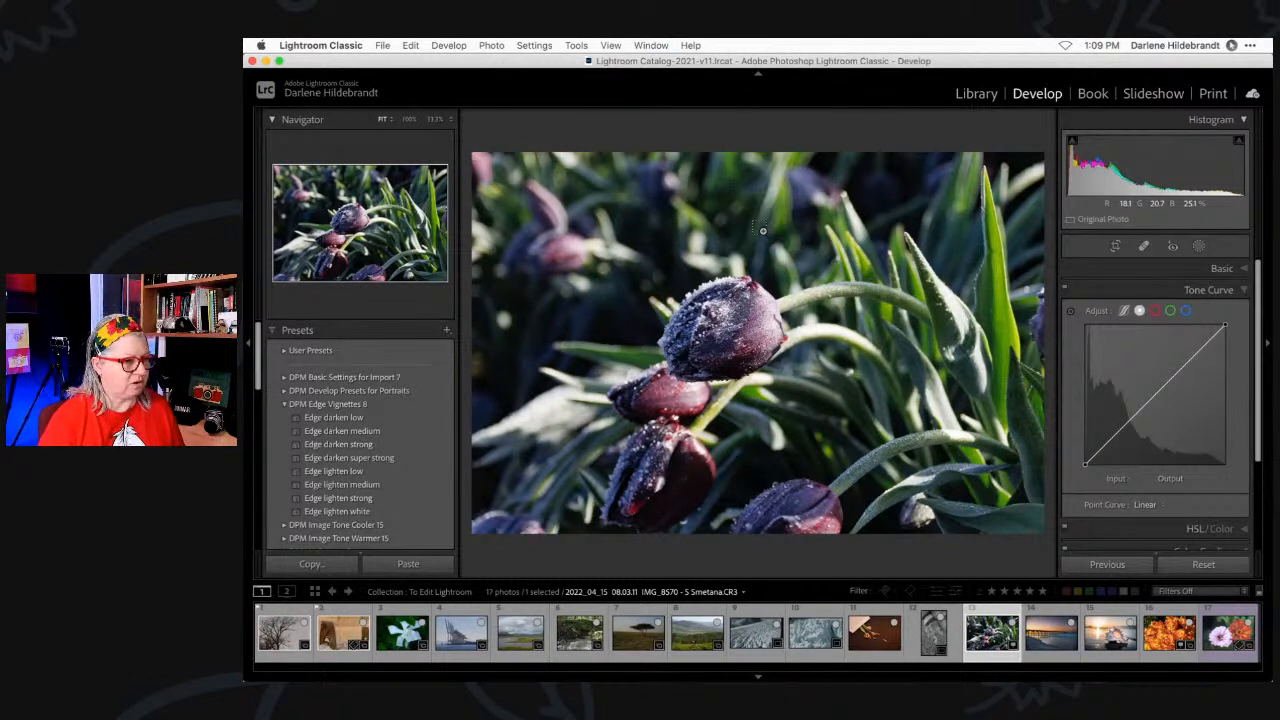
key("super+4")
key("super+1")
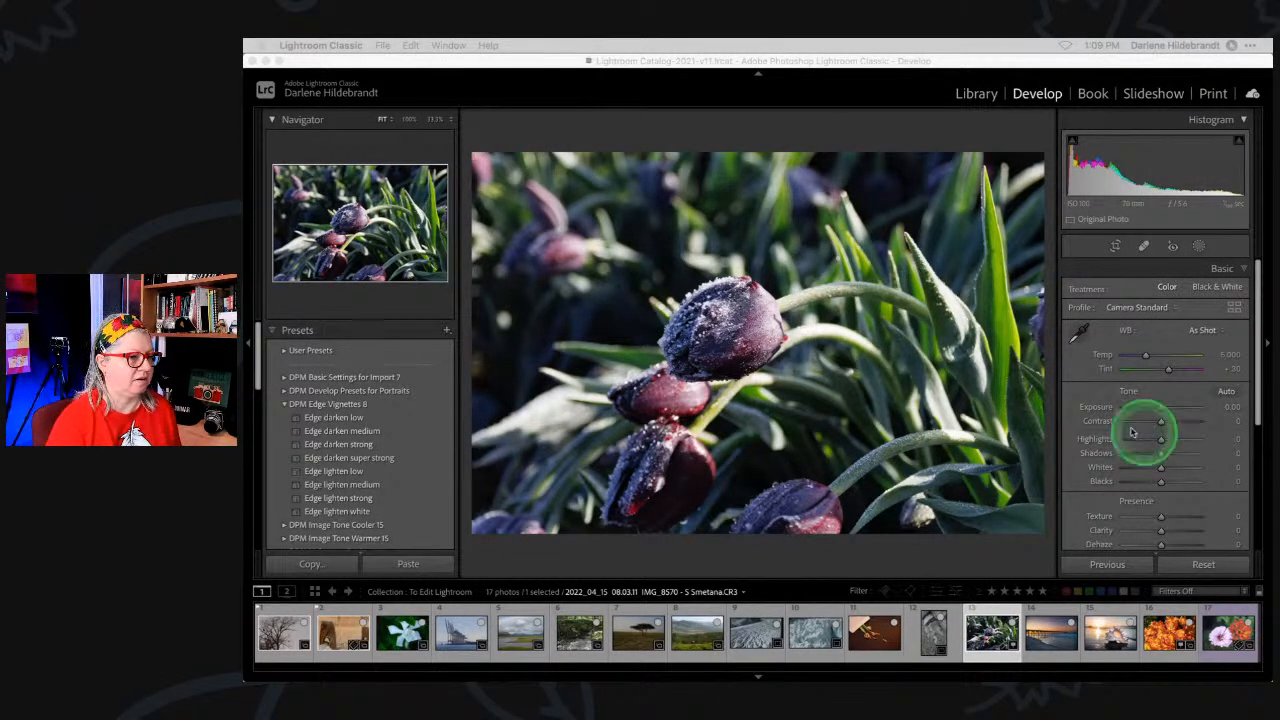
- Review the profiles offered in the Basic section's profile list and close it without choosing one
left_click(1225, 308)
left_click(1225, 308)
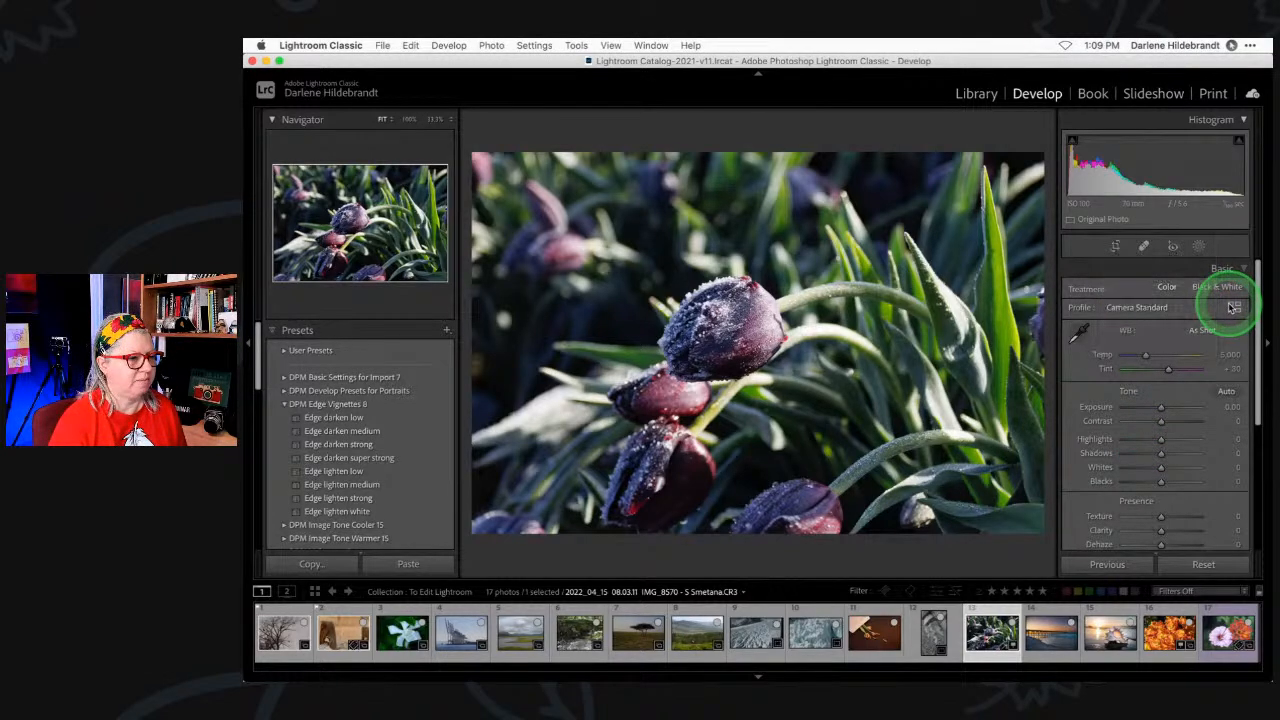
left_click(1130, 309)
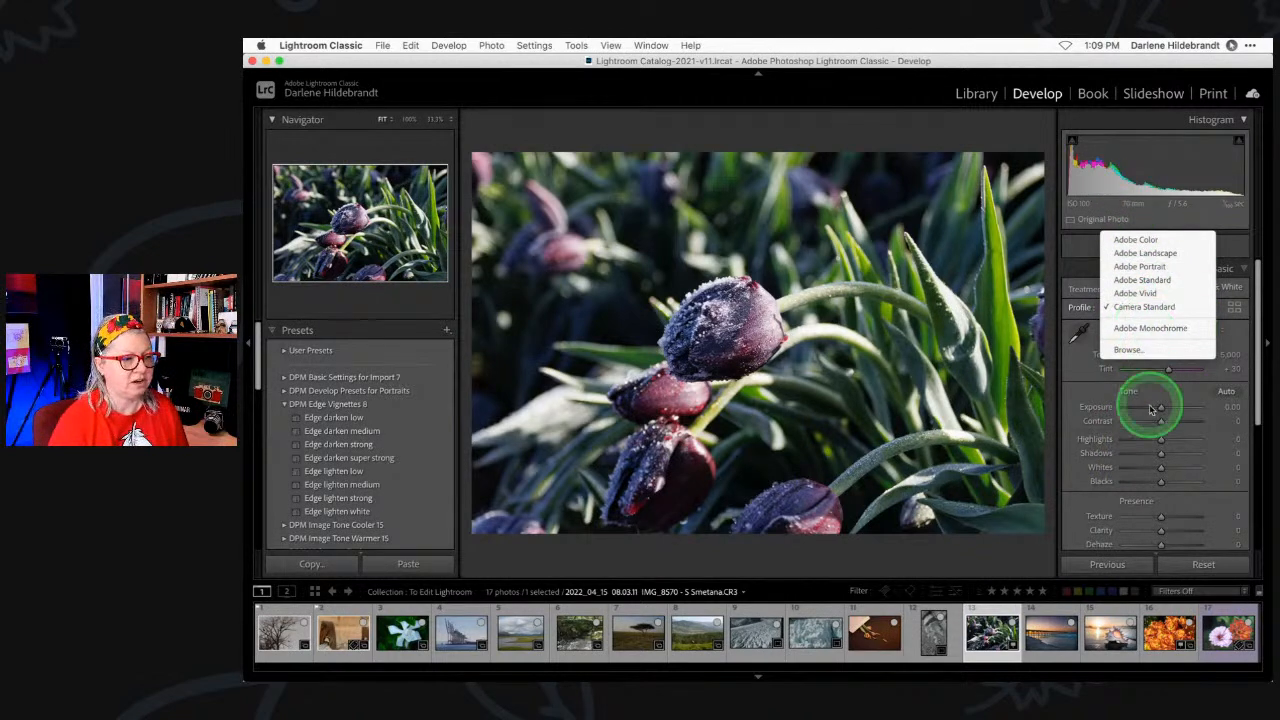
left_click(1066, 308)
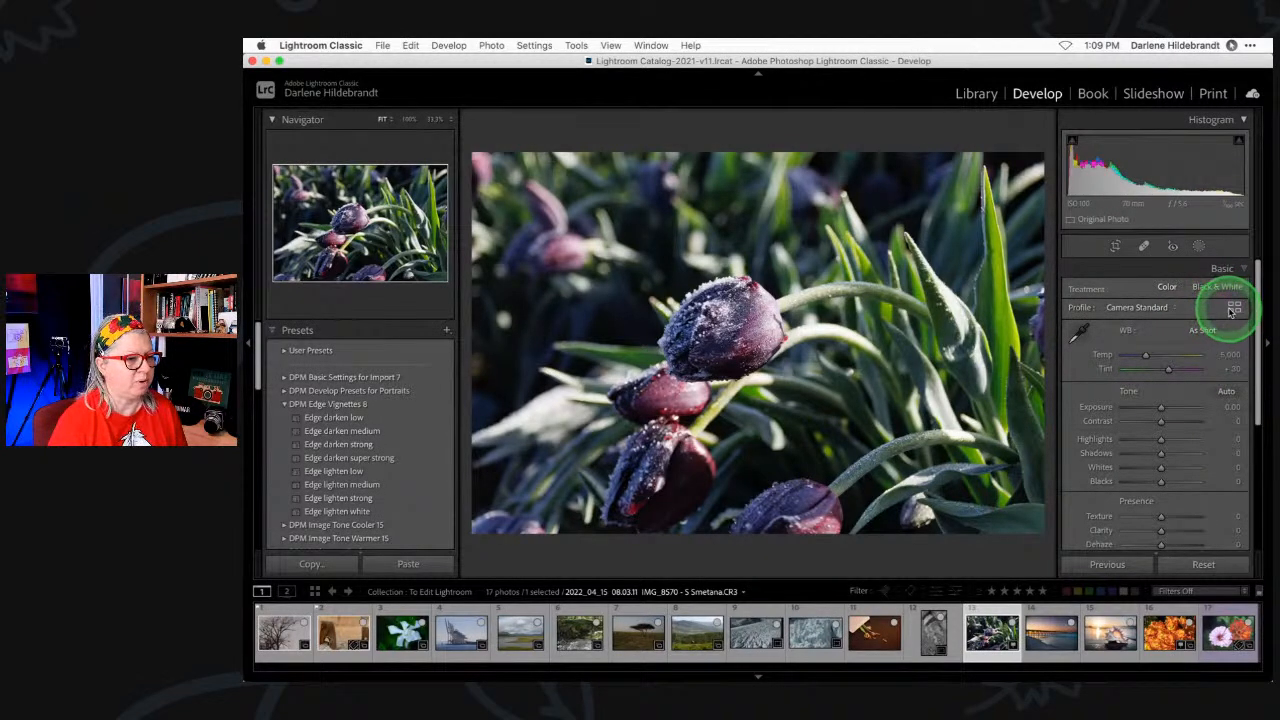
- Open the Profile Browser and preview the Camera Matching profiles, including Landscape and Portrait, on the photo
left_click(1235, 309)
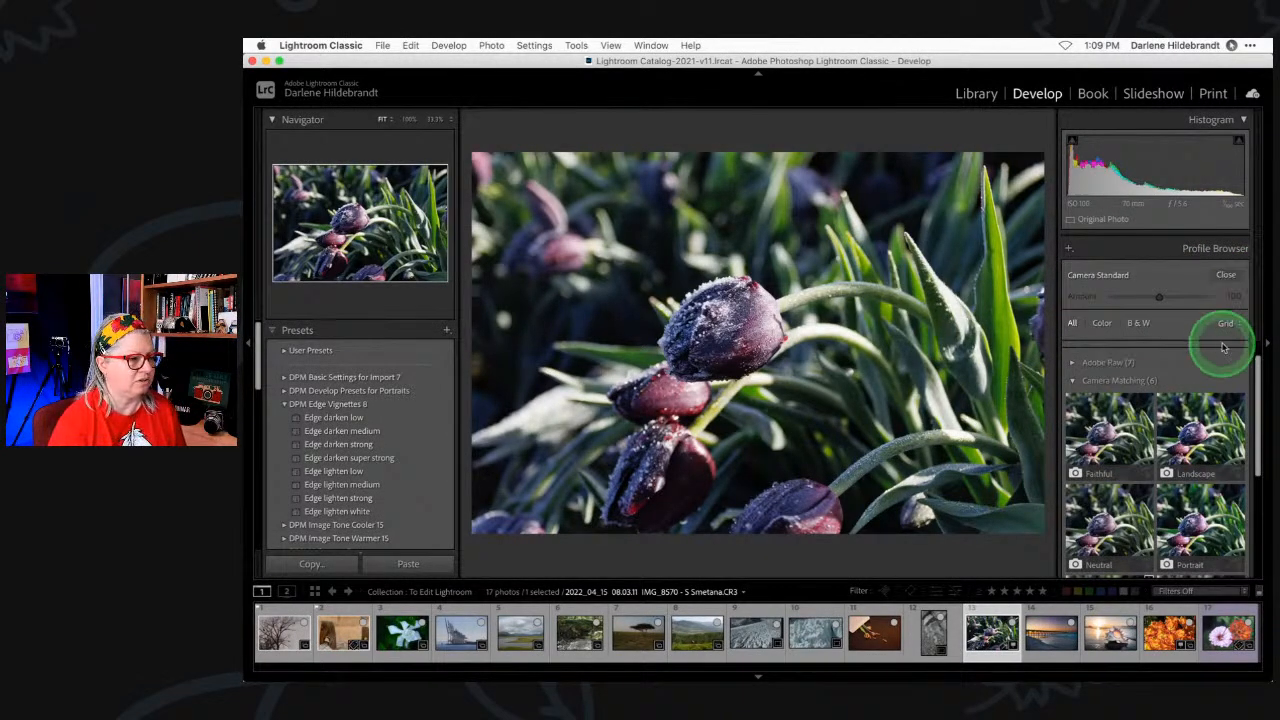
left_click(1071, 383)
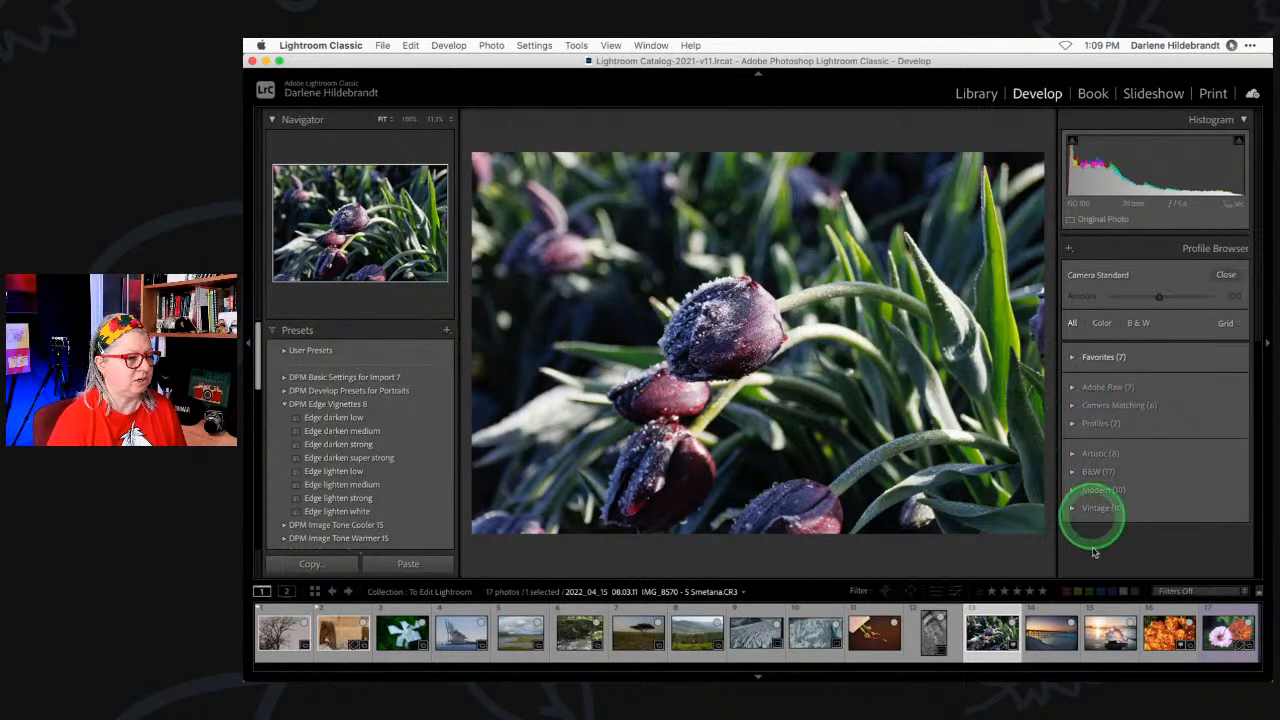
left_click(1072, 407)
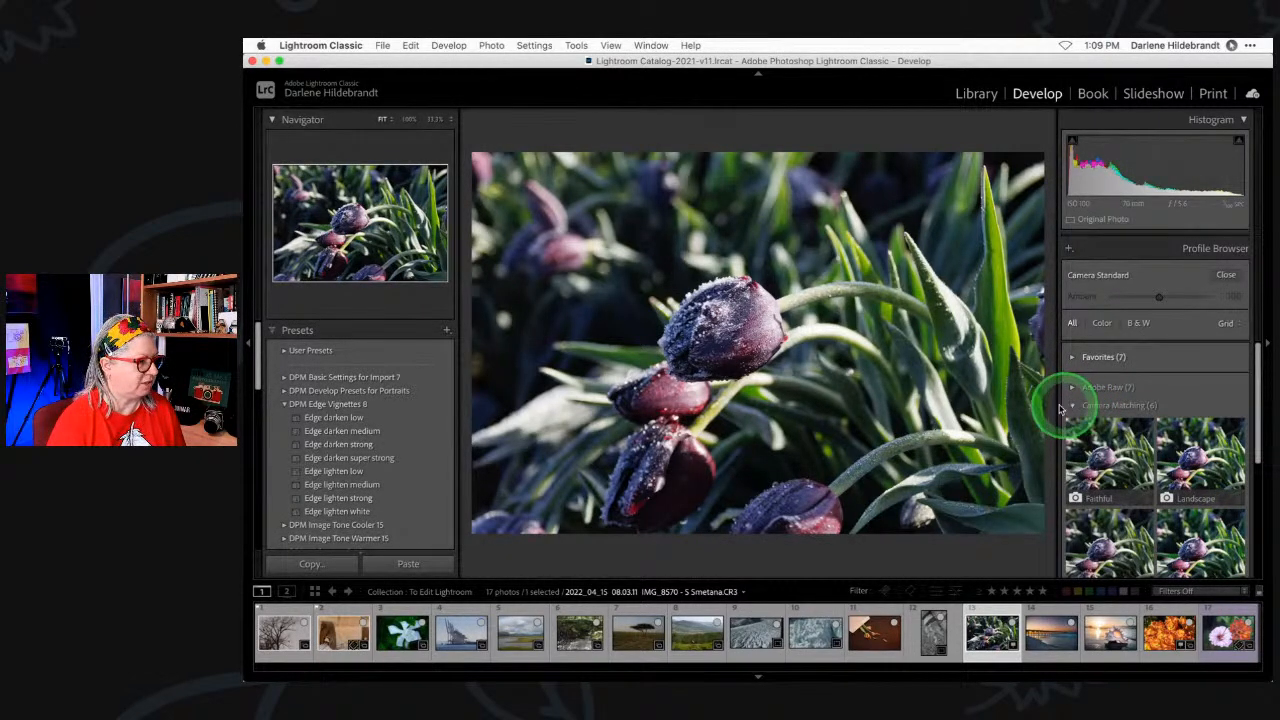
scroll(1170, 375, "down", 2)
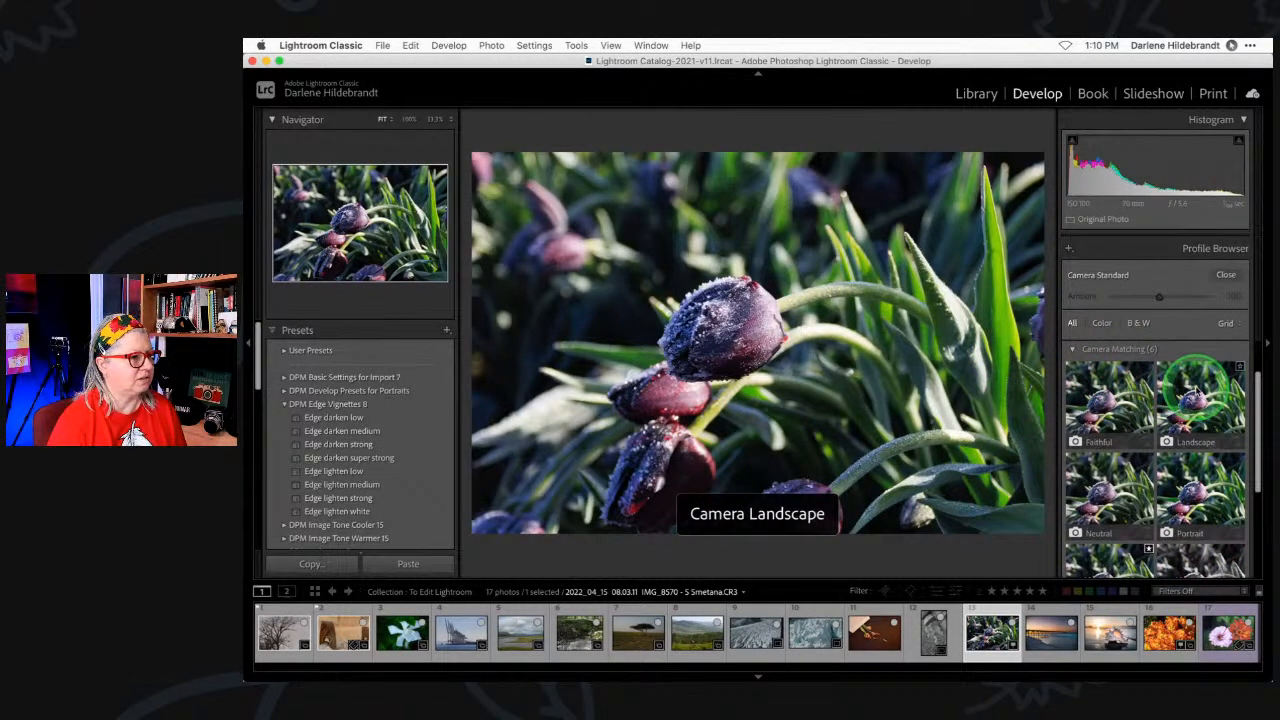
scroll(1170, 430, "down", 2)
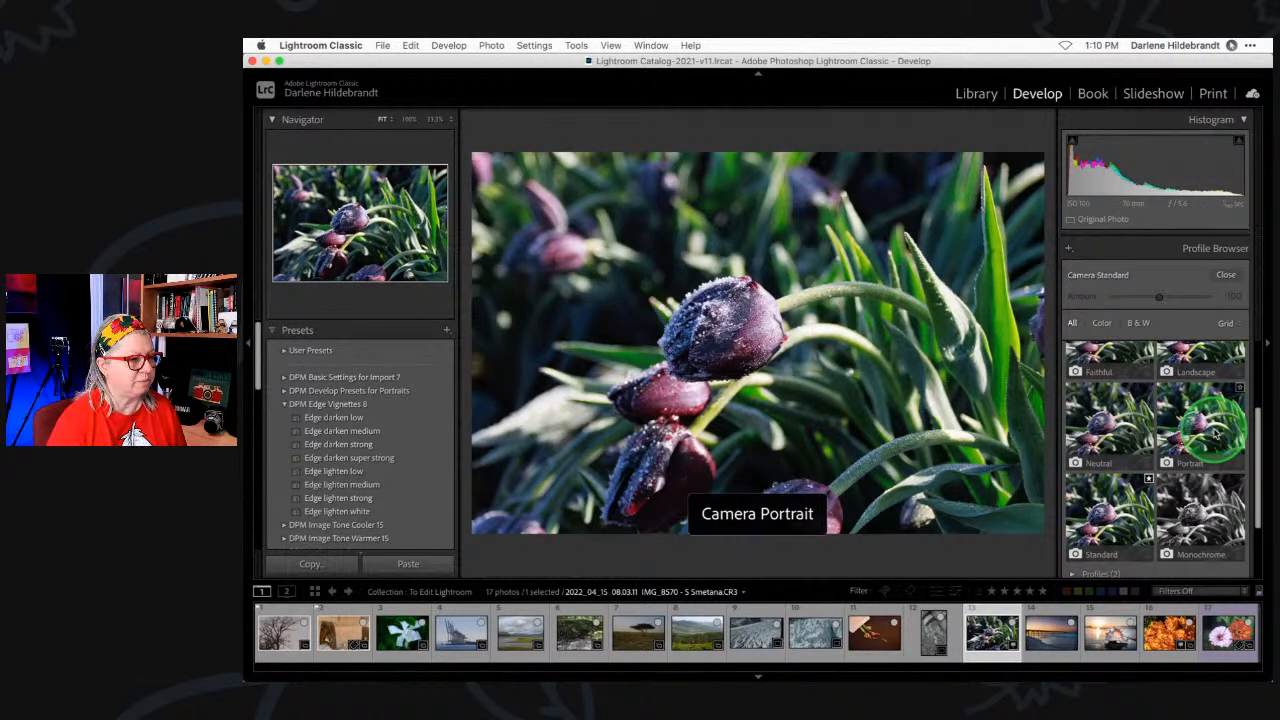
scroll(1216, 432, "up", 1)
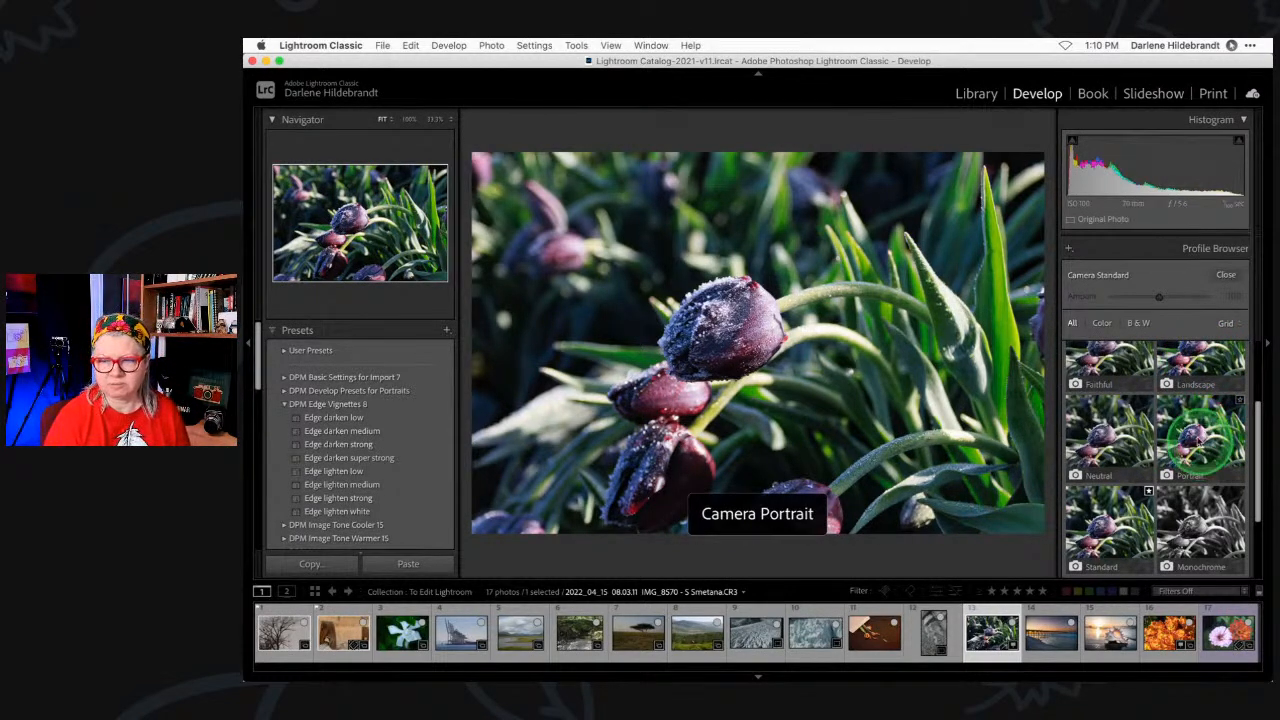
- Apply the Camera Portrait profile to the photo and close the Profile Browser
left_click(1187, 433)
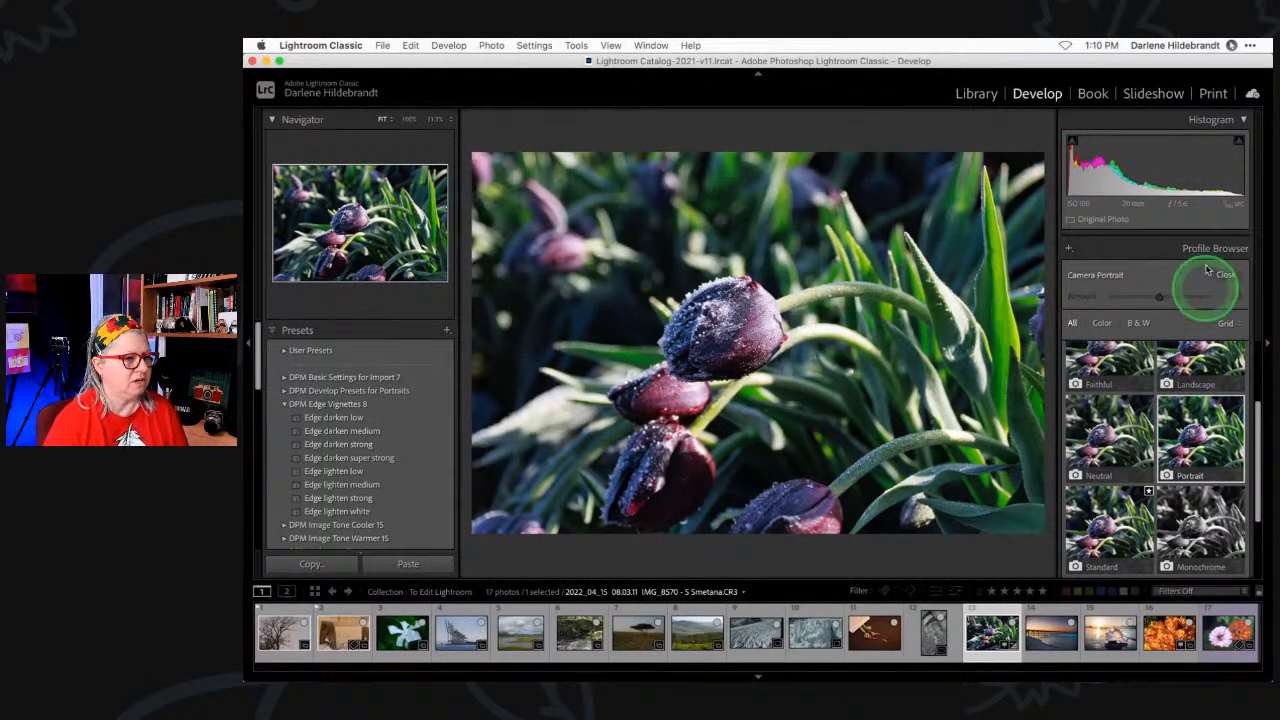
left_click(1188, 441)
left_click(1224, 276)
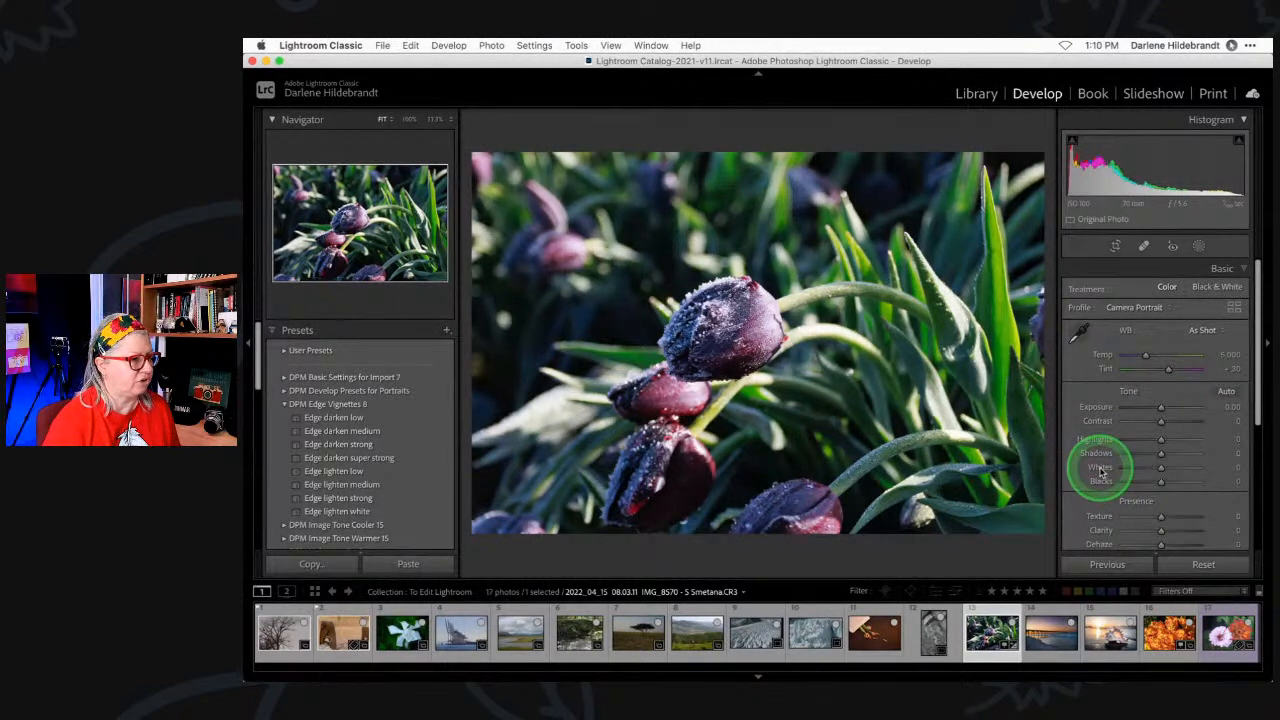
- Adjust the photo's tonal end points, trying Whites at −52, setting Blacks to −15 and settling Whites at +9
left_click_drag(1101, 470, 1099, 470)
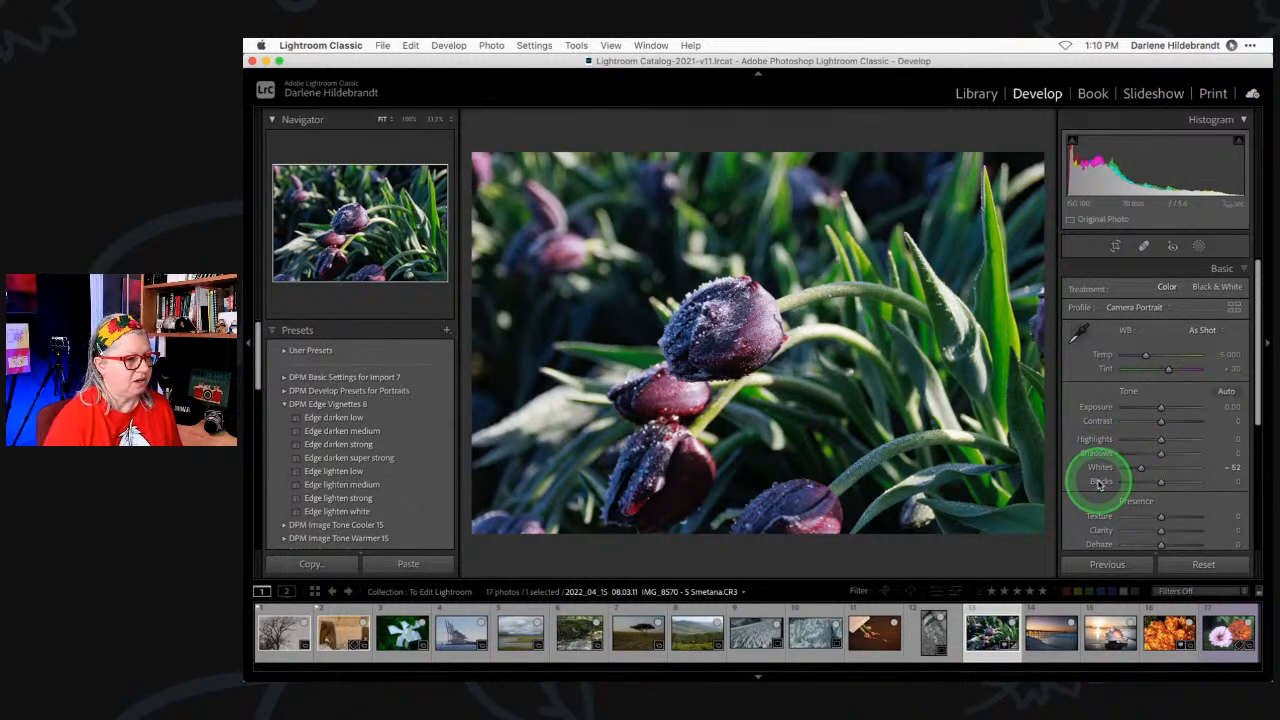
left_click_drag(1099, 484, 1086, 480)
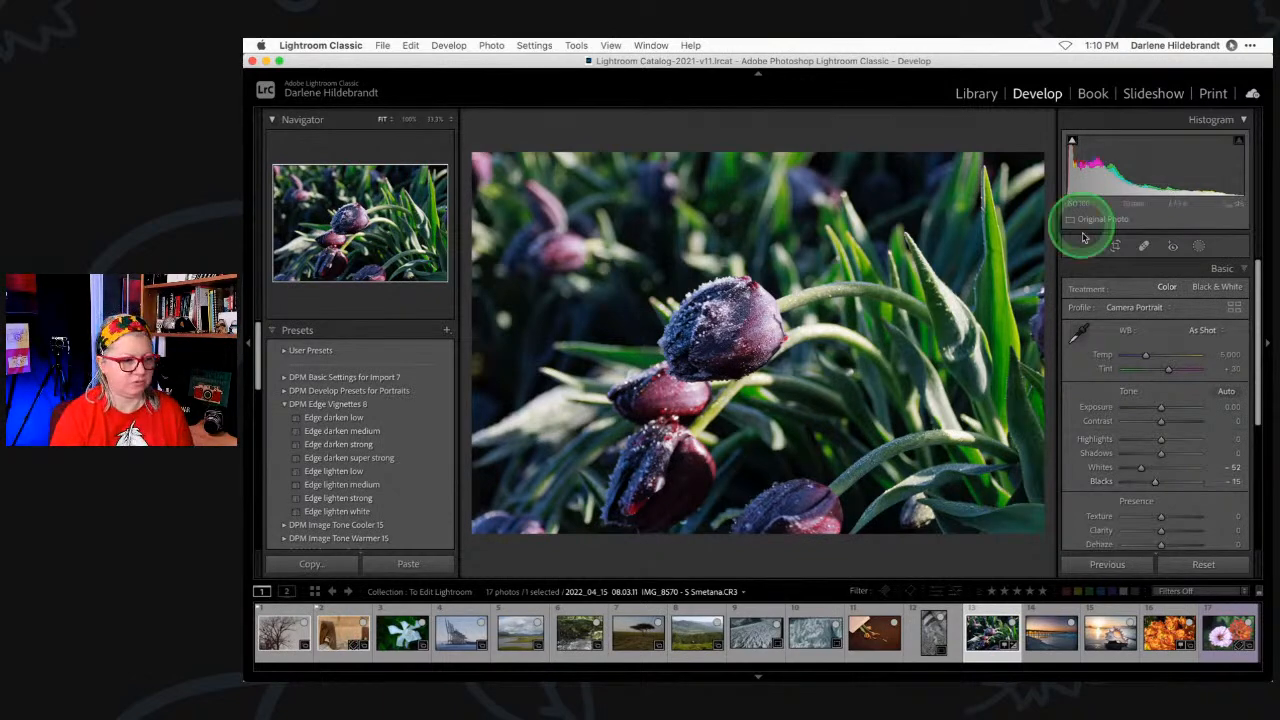
mouse_move(1143, 471)
left_mouse_down()
mouse_move(1191, 466)
mouse_move(1151, 464)
mouse_move(1167, 465)
left_mouse_up()
key("alt")
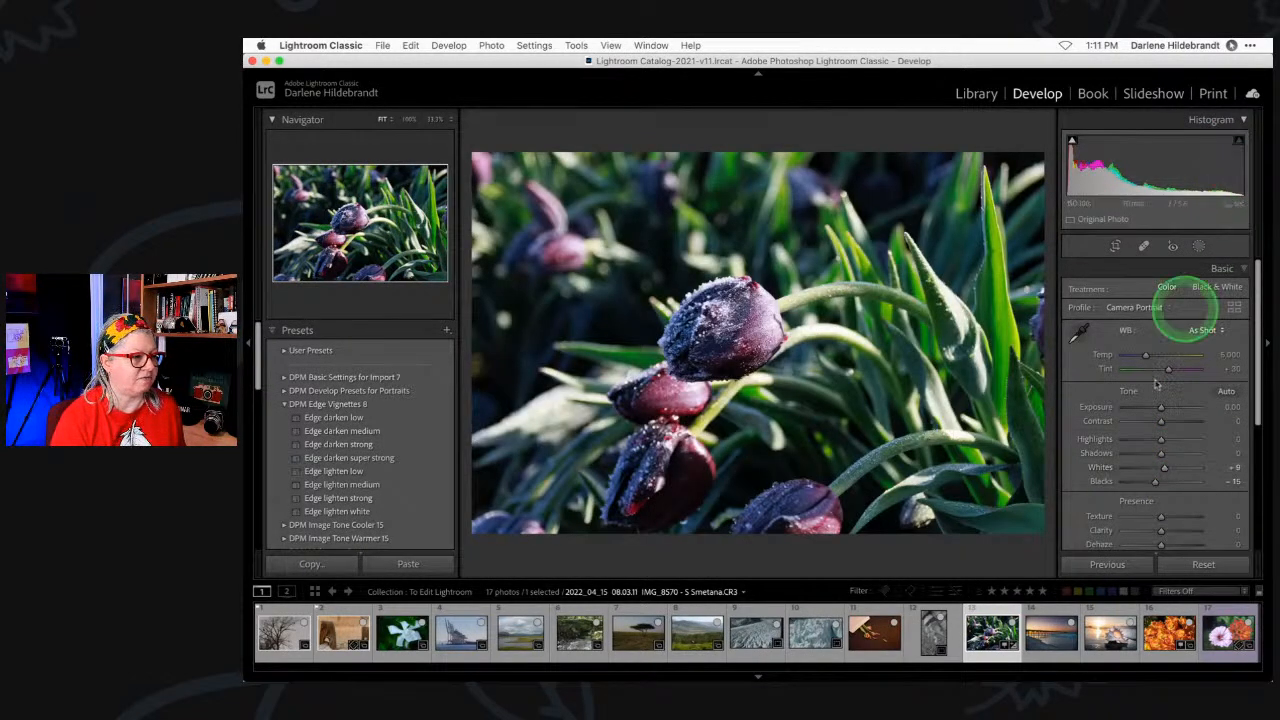
- Preview the highlight clipping and reduce Highlights to −33
key("alt")
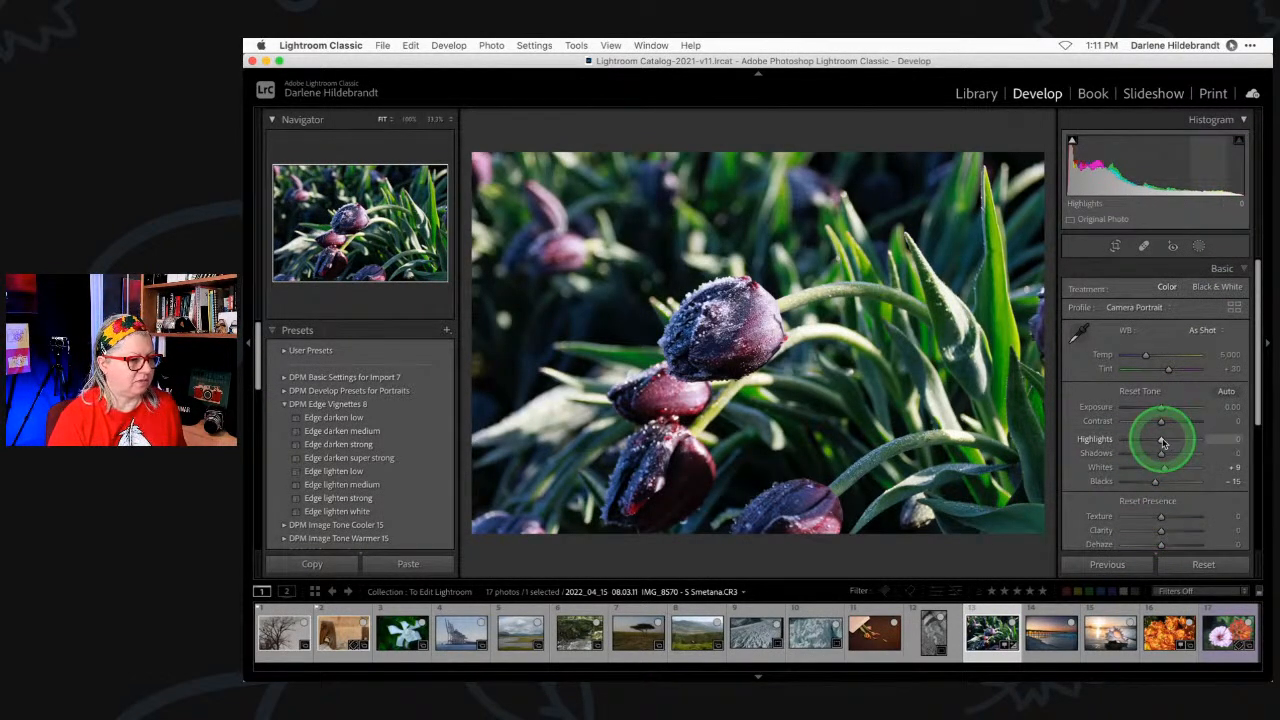
left_click_drag(1162, 441, 1160, 443)
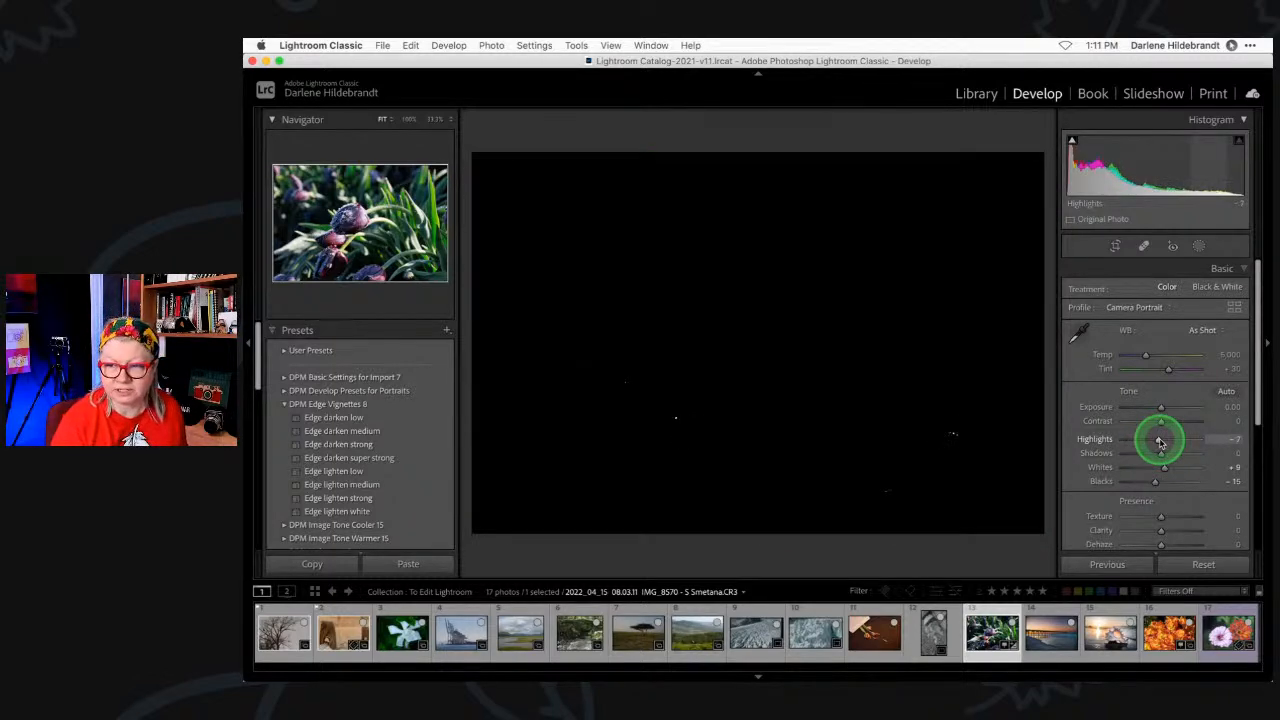
left_click(1160, 443, "alt")
mouse_move(1160, 443)
left_mouse_down()
mouse_move(1177, 437)
mouse_move(1150, 443)
left_mouse_up()
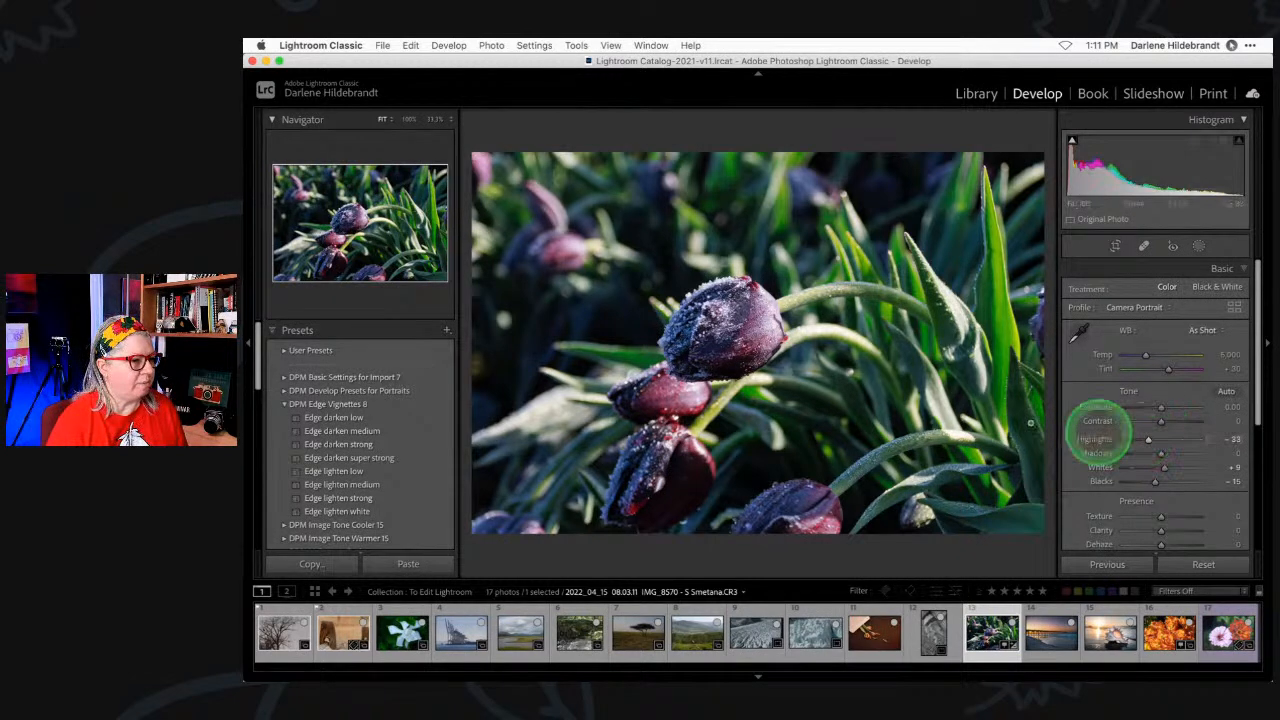
- Compare the Auto, Daylight and Cloudy white balance presets on the photo and settle on Auto
left_click(1203, 330)
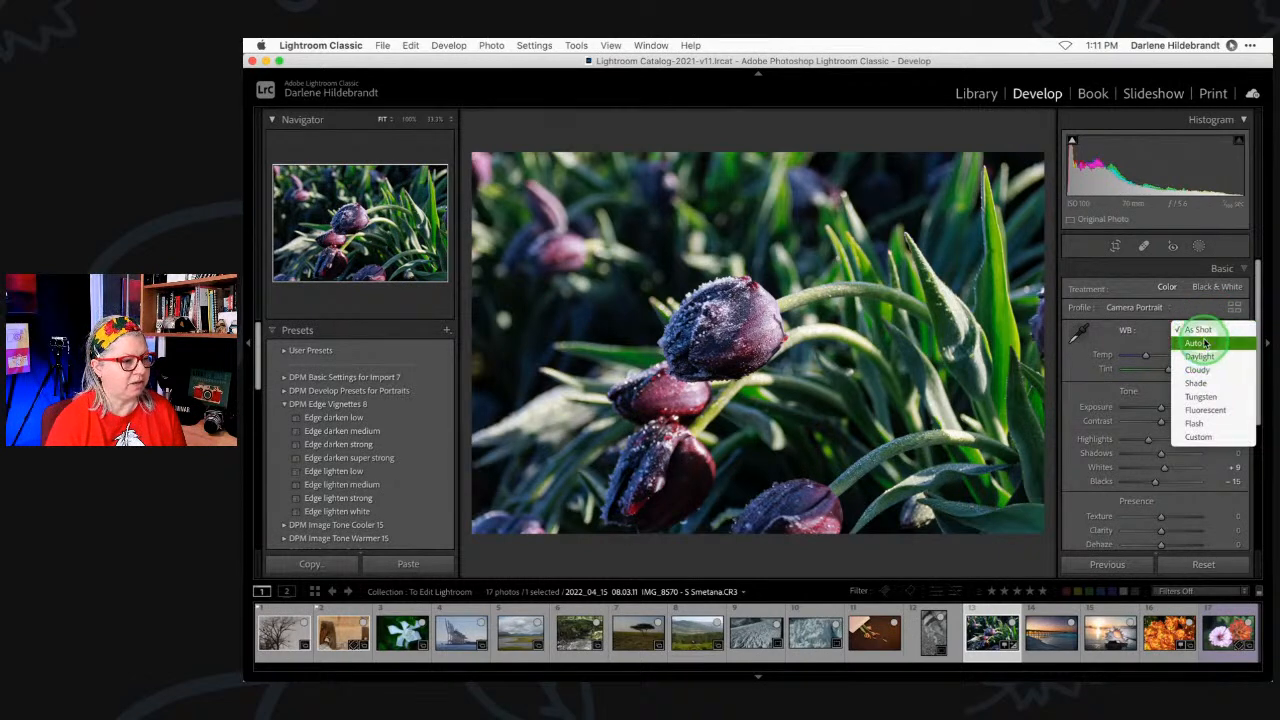
left_click(1203, 343)
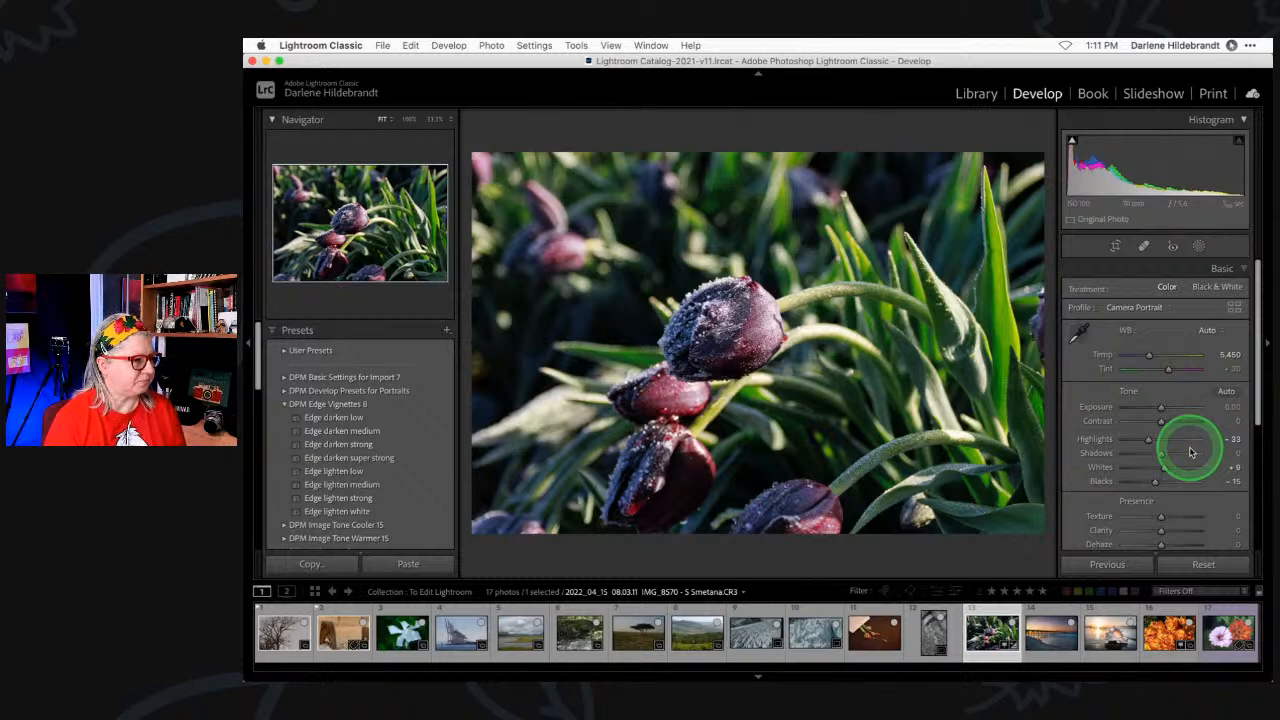
left_click(1206, 331)
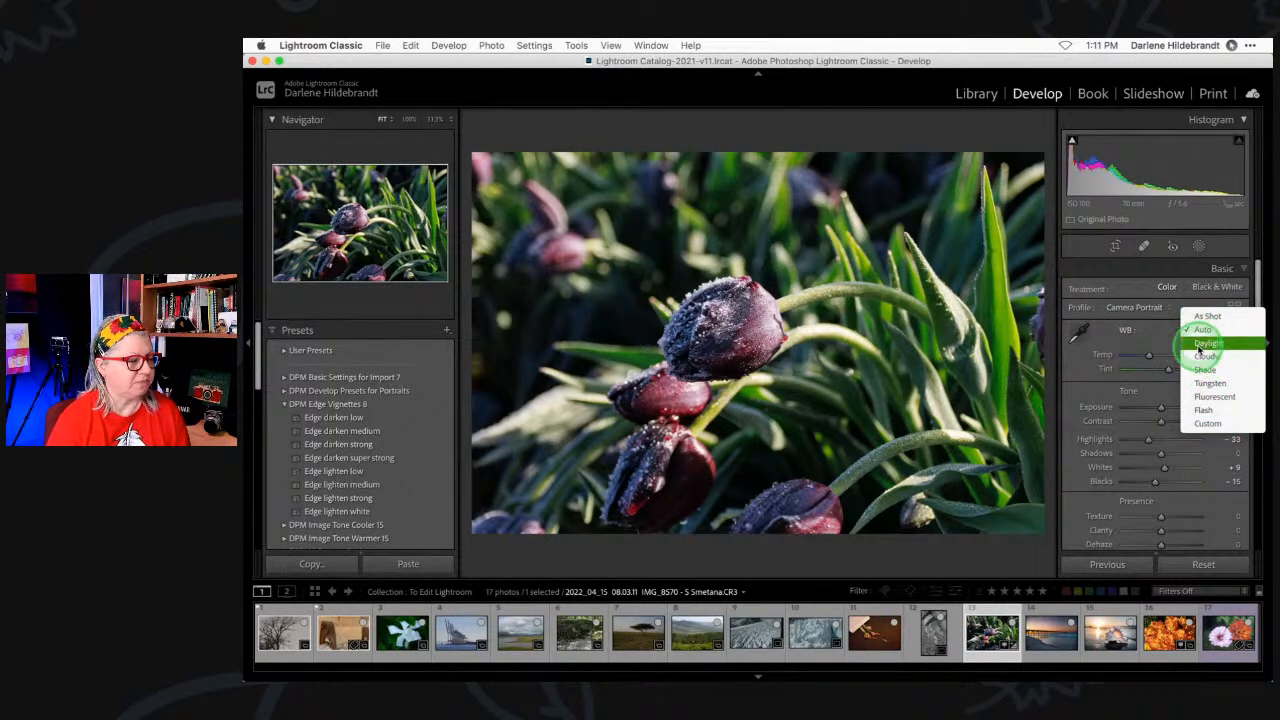
left_click(1199, 344)
left_click(1198, 330)
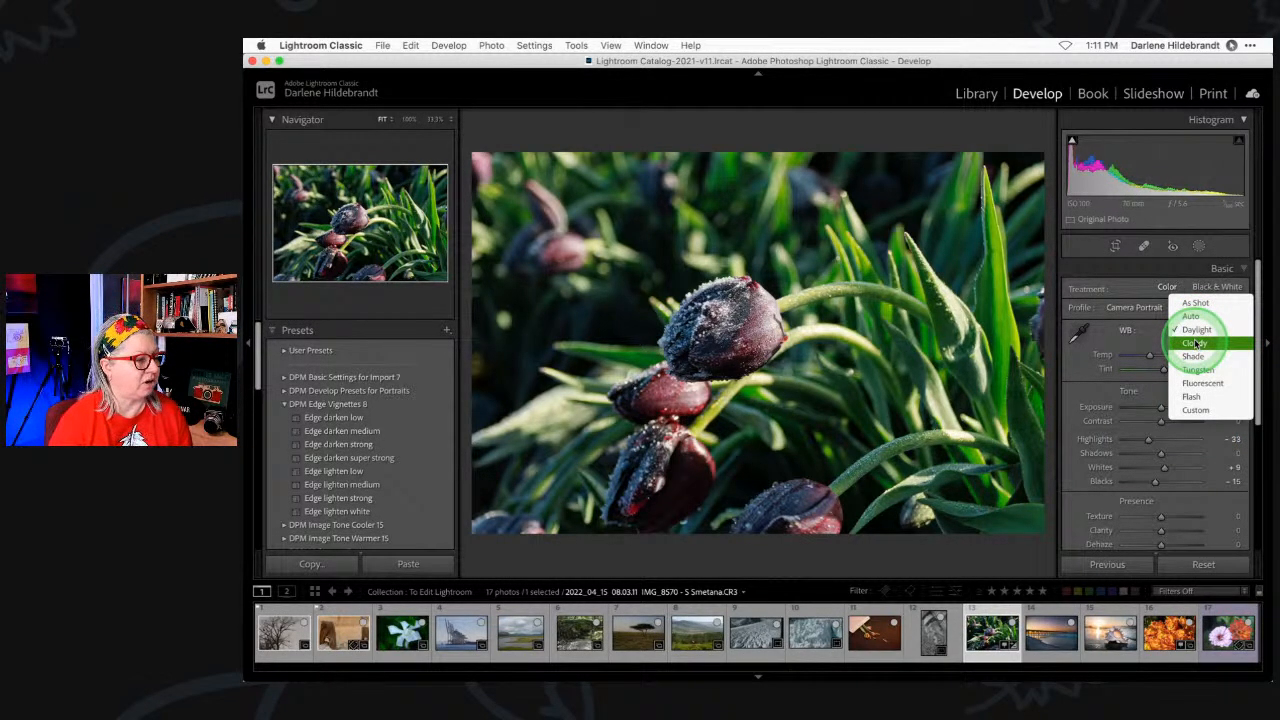
left_click(1196, 343)
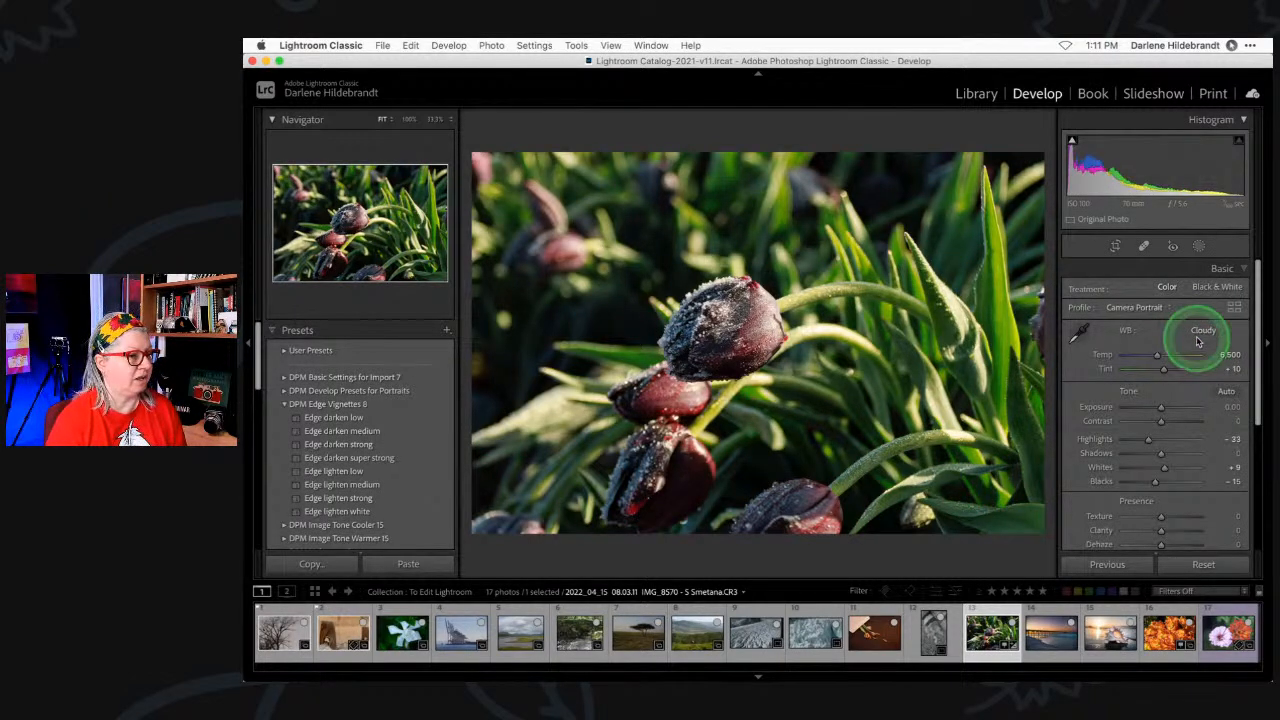
left_click(1200, 330)
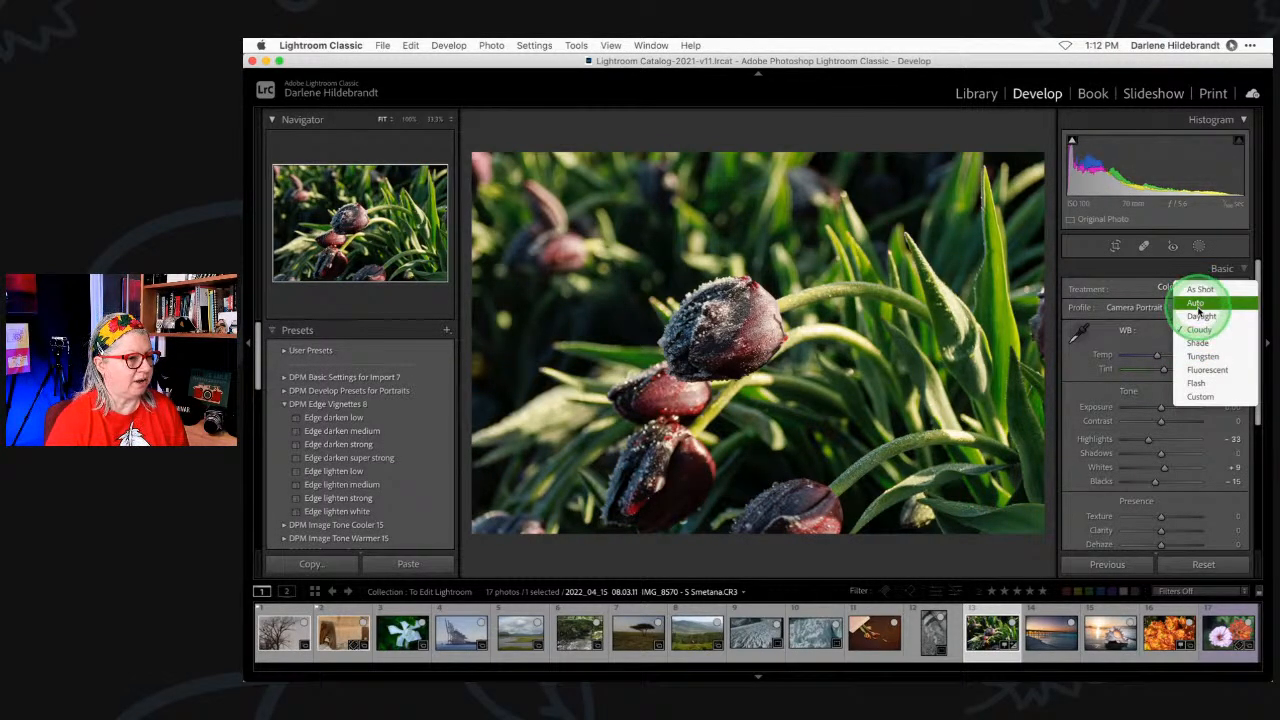
left_click(1197, 302)
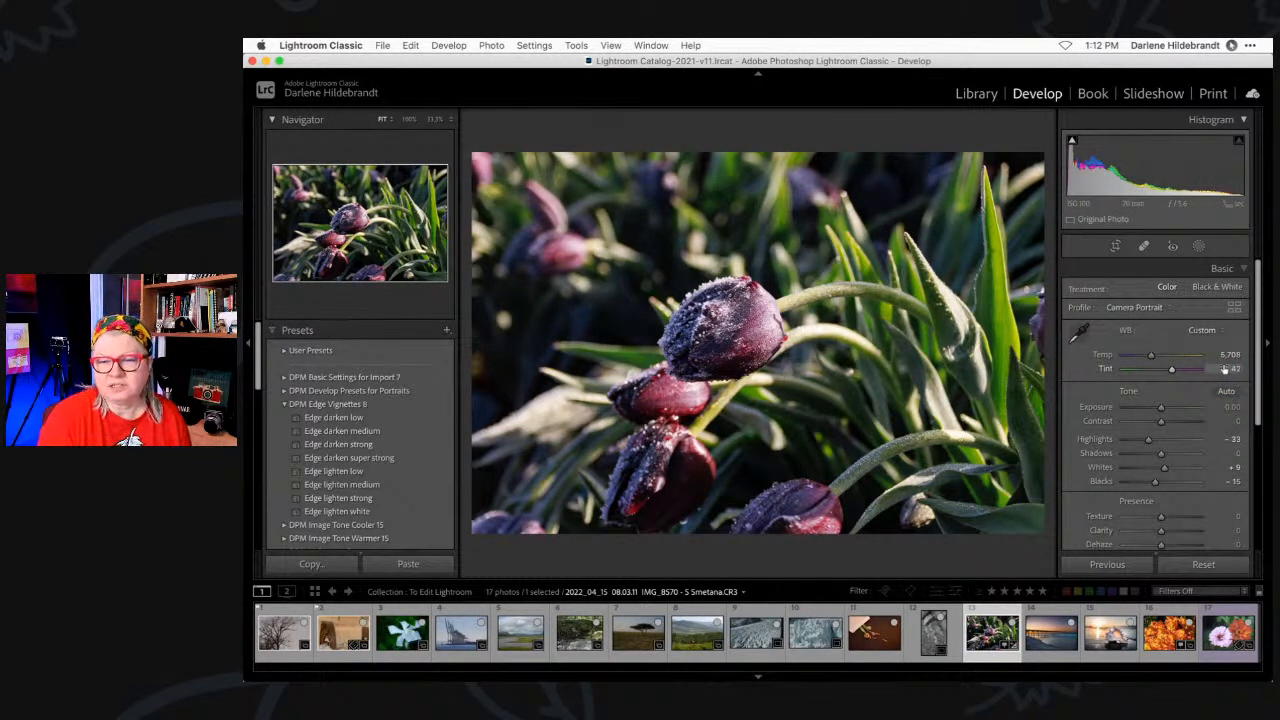
- Compare the photo before and after editing, try a cooler Temp with Tint at +18, and undo these white balance changes
key("backslash")
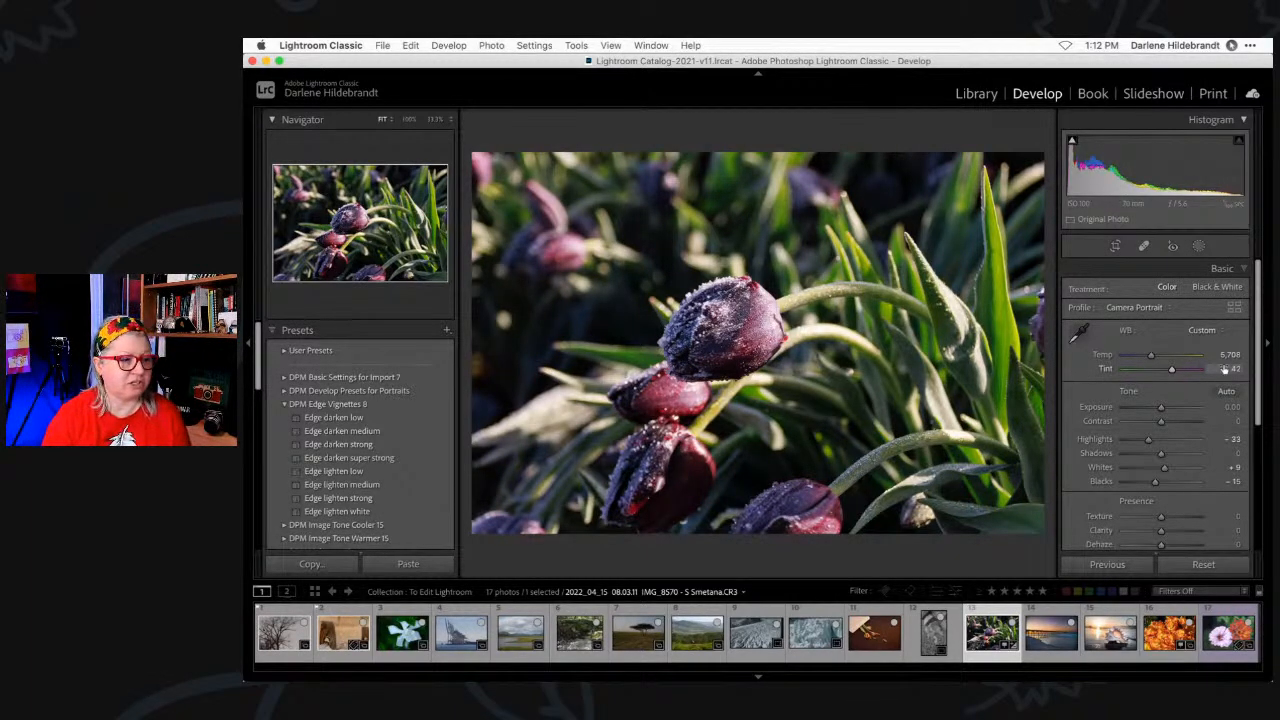
left_click(1222, 355)
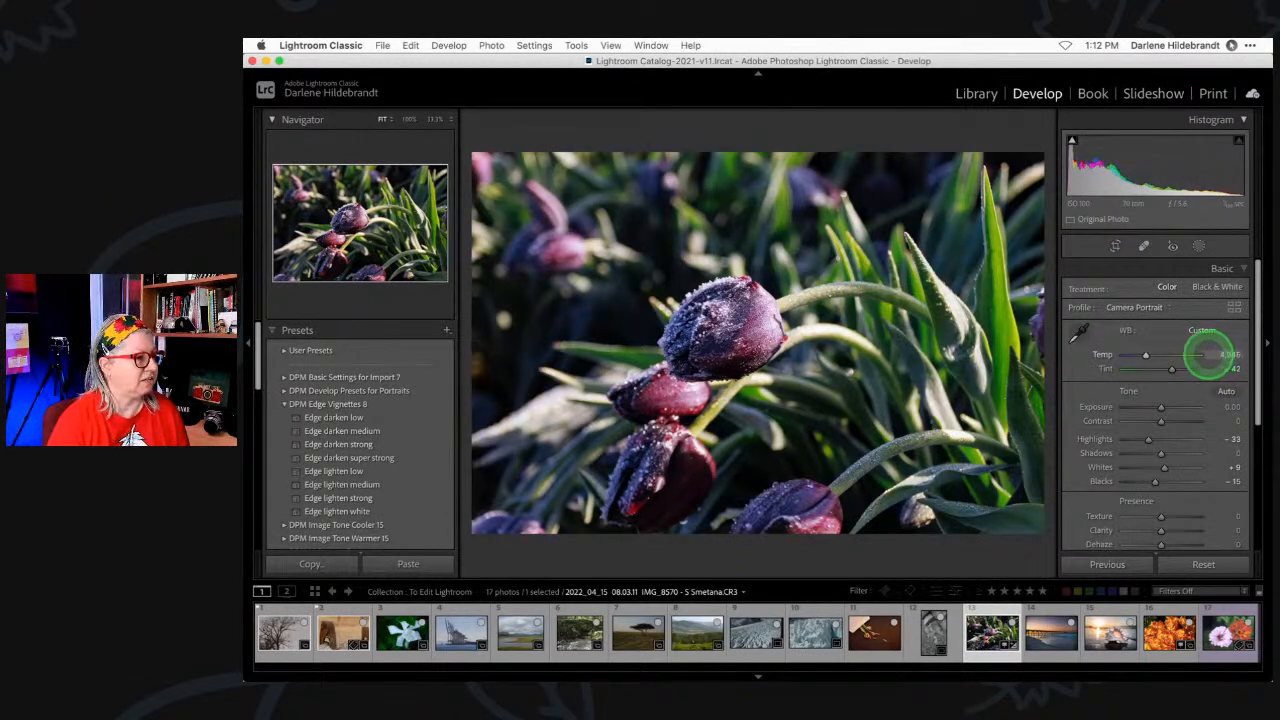
left_click_drag(1212, 355, 1197, 355)
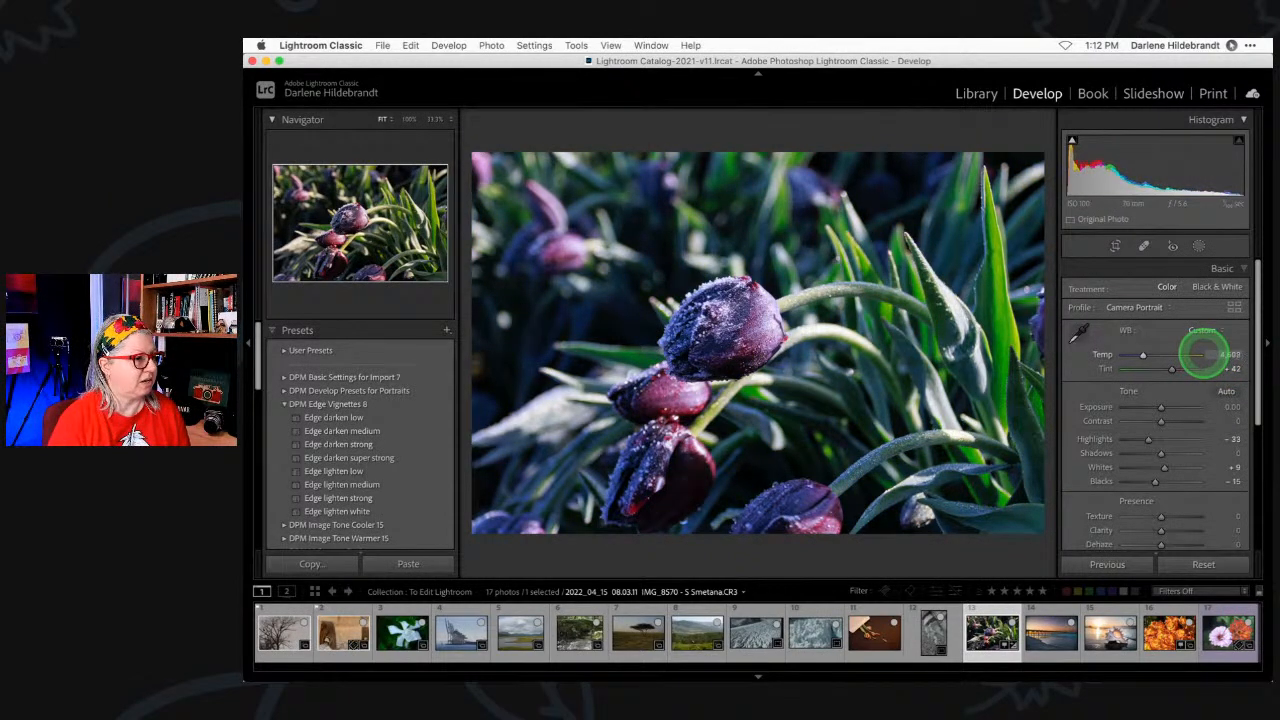
left_click_drag(1228, 369, 1205, 368)
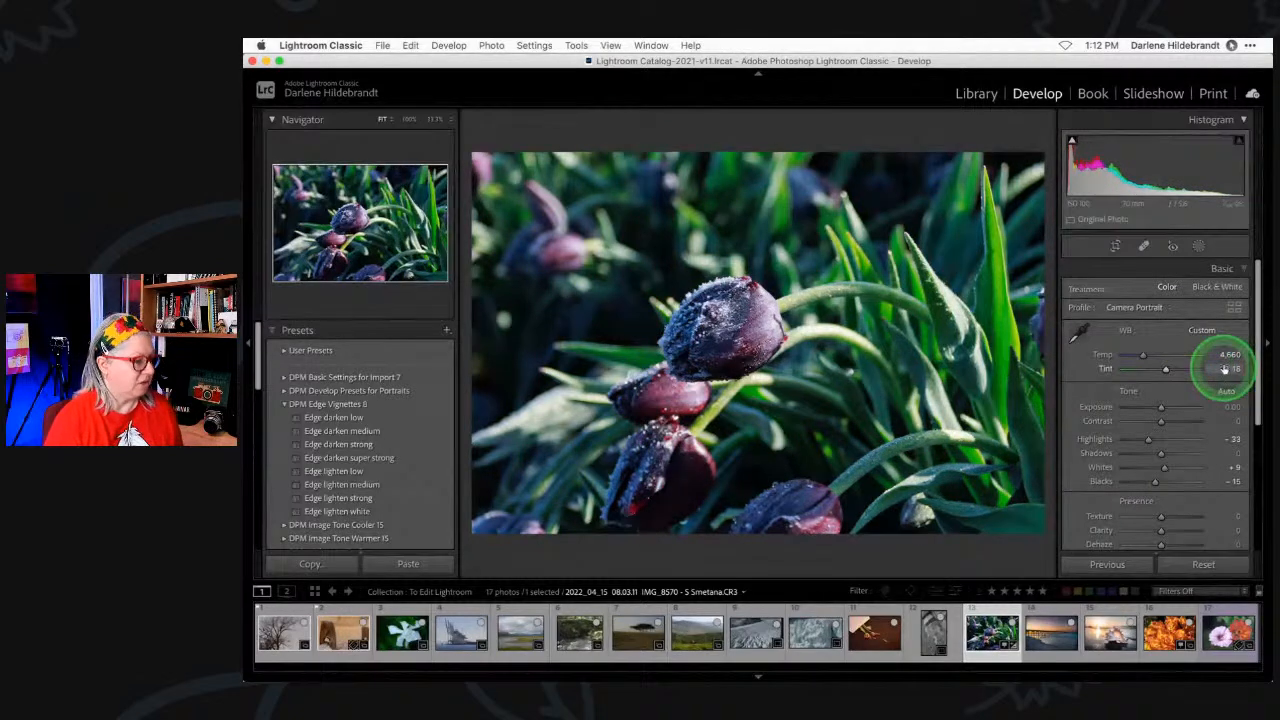
key("super+z")
key("super+z")
key("super+z")
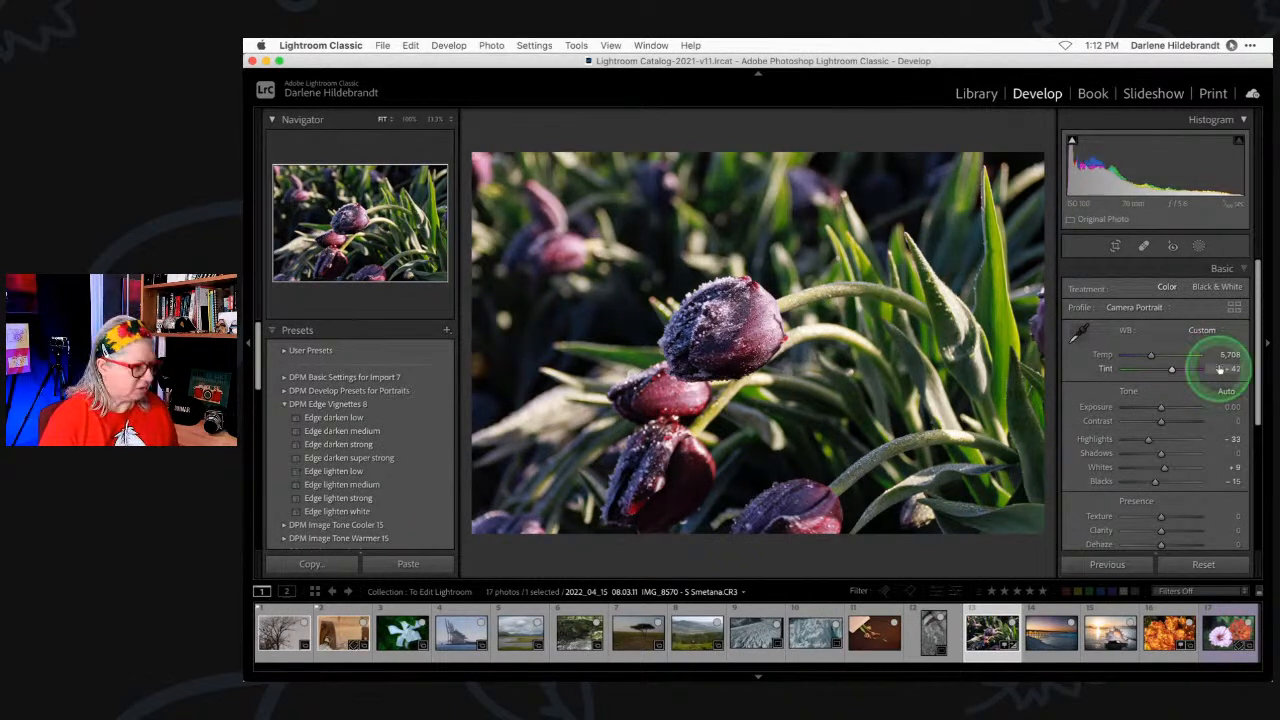
- Try crops from the photo's left side, restore the full frame, and crop in from the upper-right corner at the original aspect ratio
left_click(1115, 246)
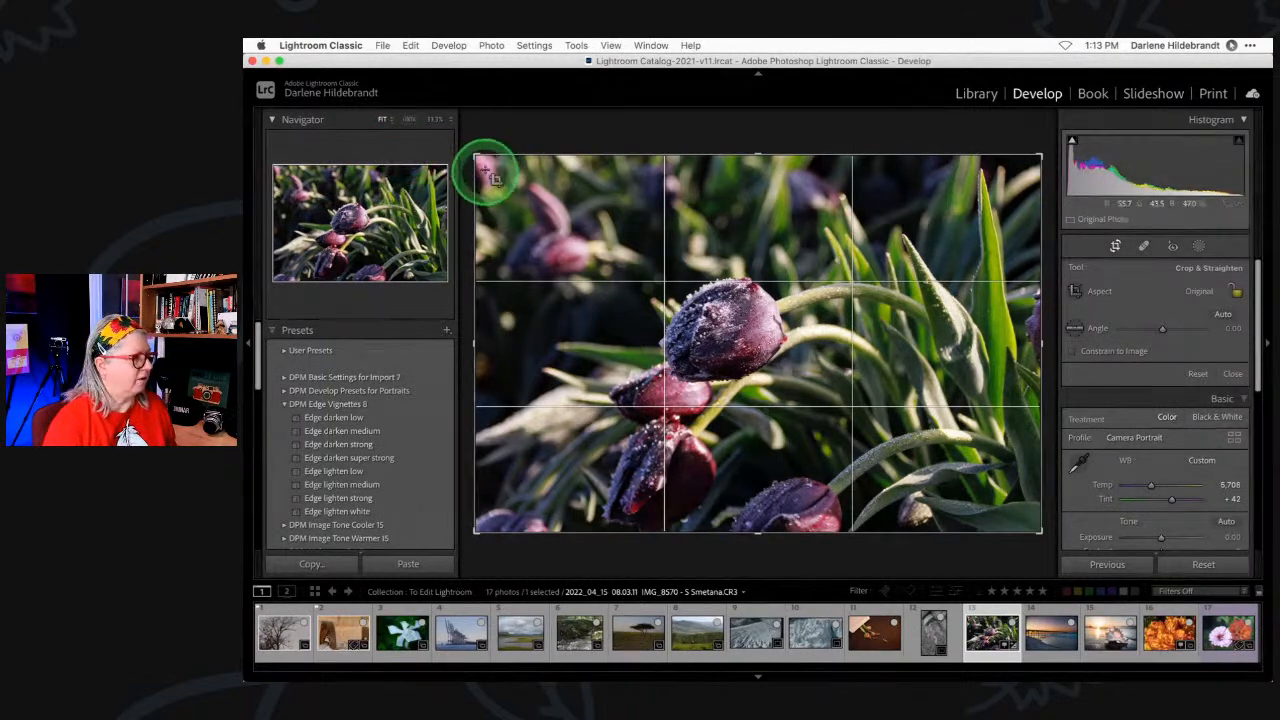
left_click_drag(477, 153, 512, 182)
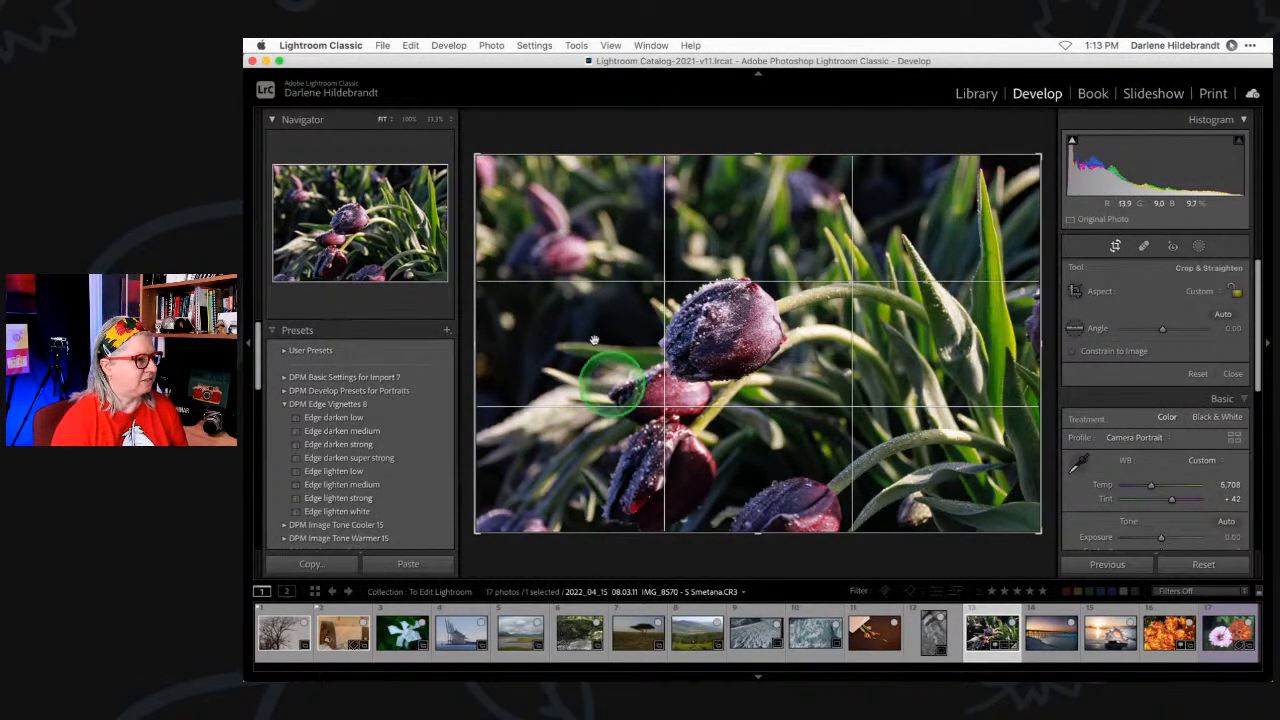
left_click_drag(480, 311, 524, 311)
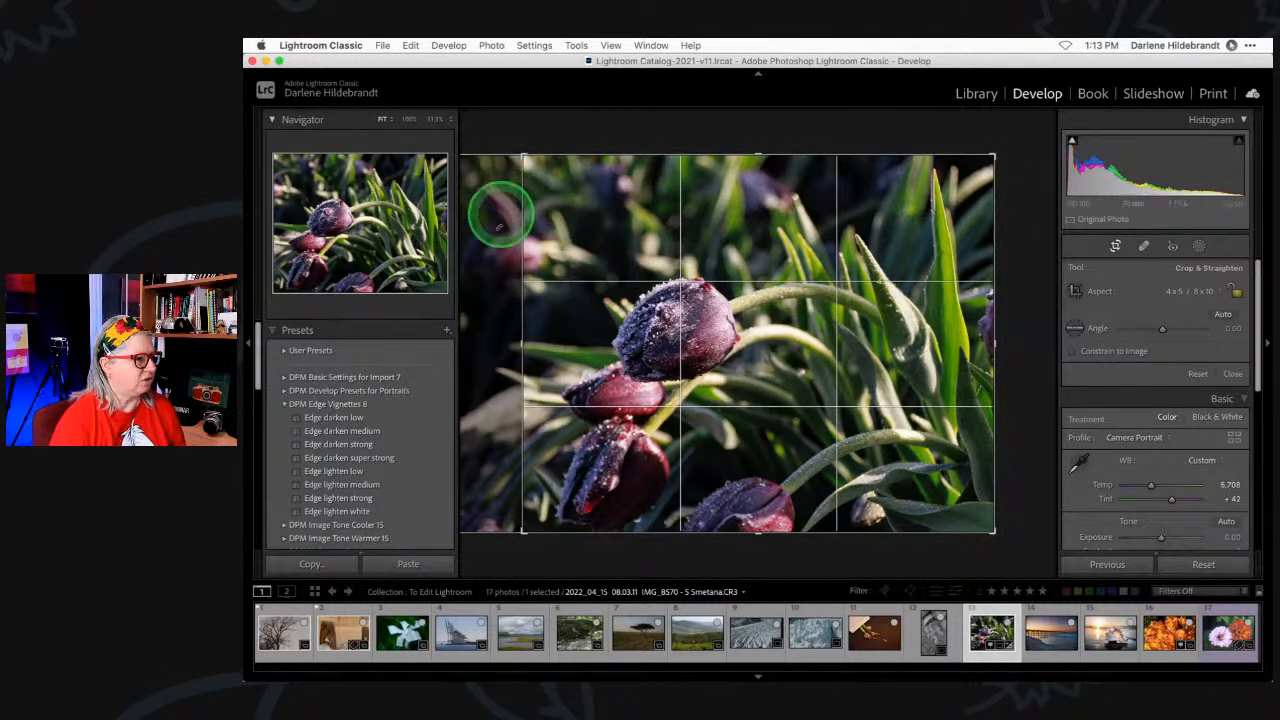
left_click_drag(524, 277, 462, 277)
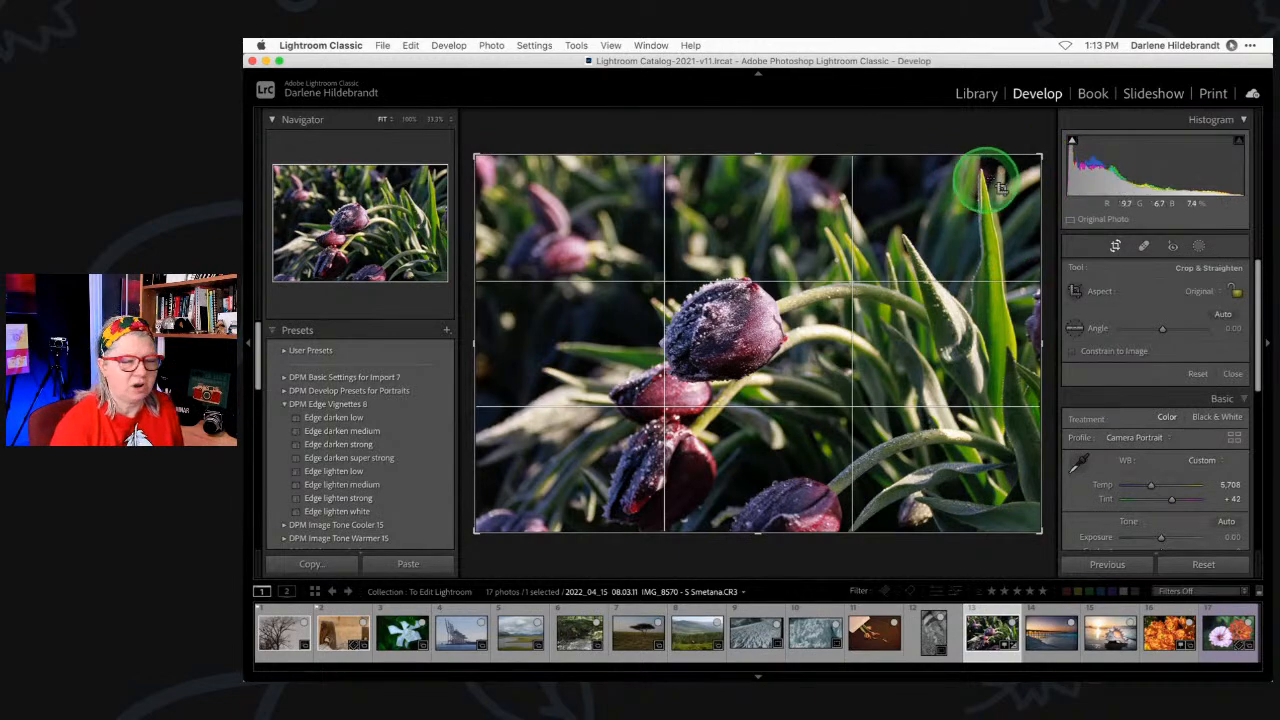
left_click_drag(1041, 155, 1000, 183)
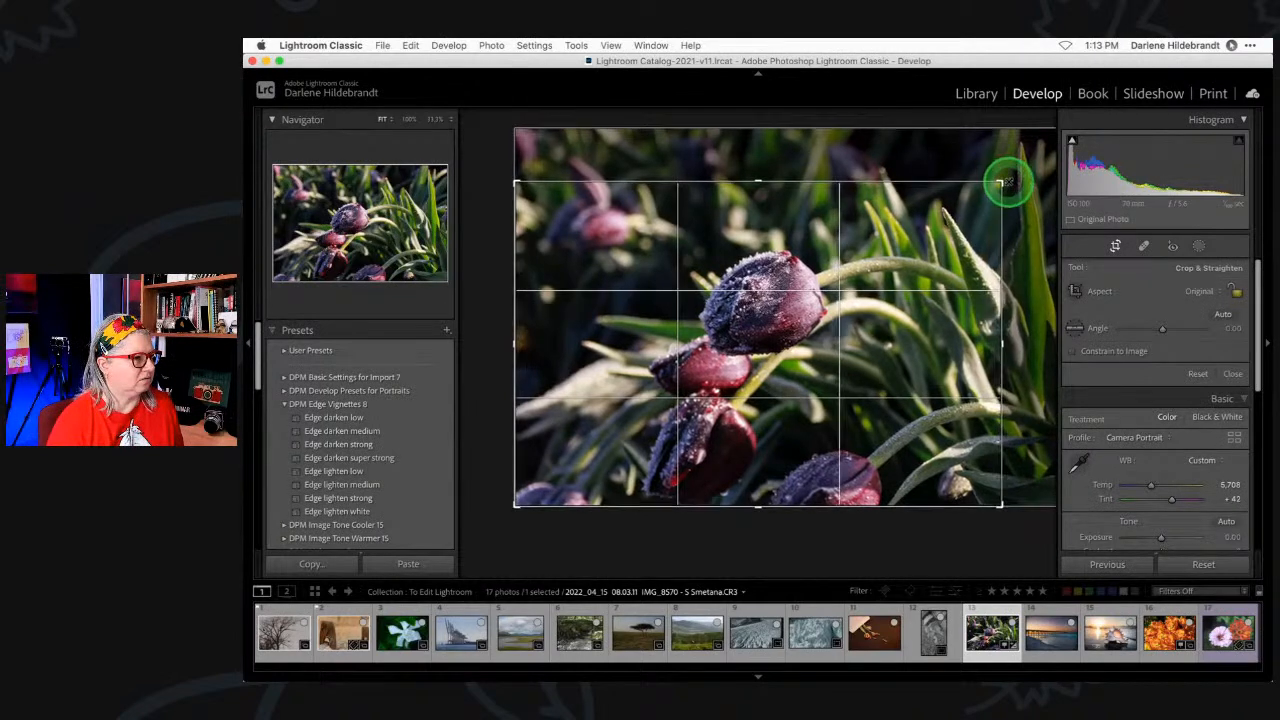
left_click_drag(849, 346, 850, 359)
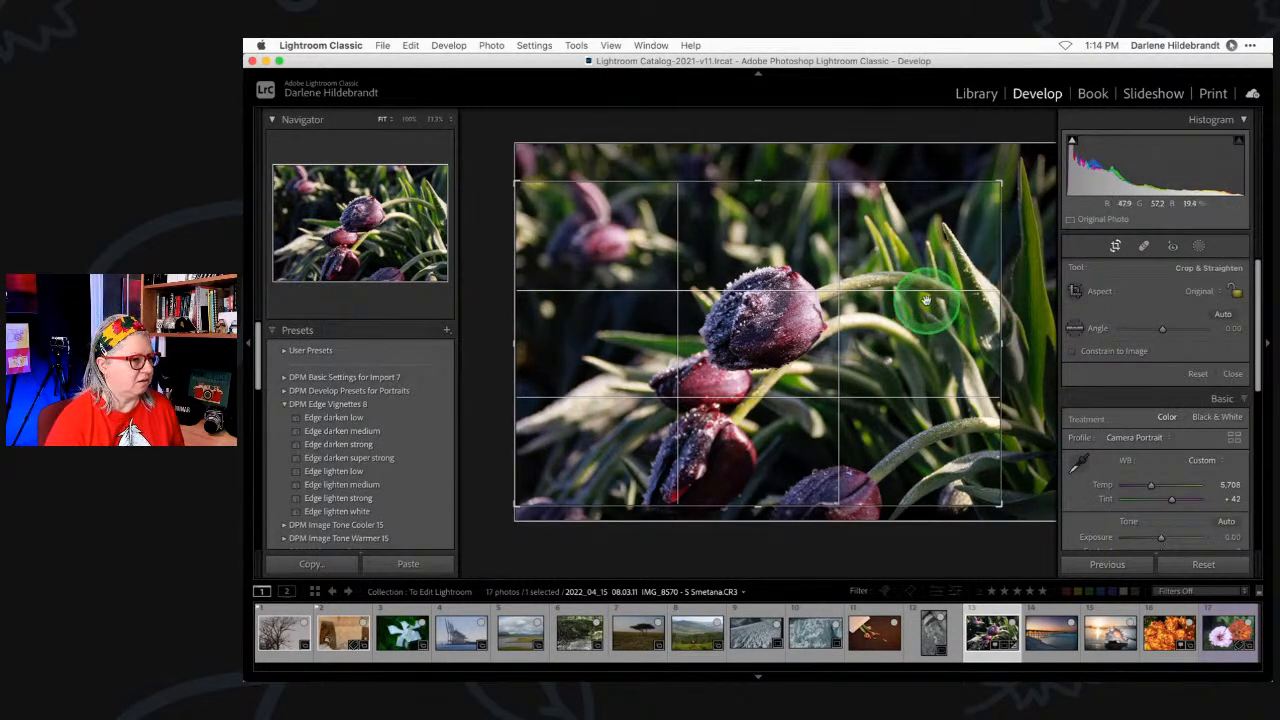
key("Return")
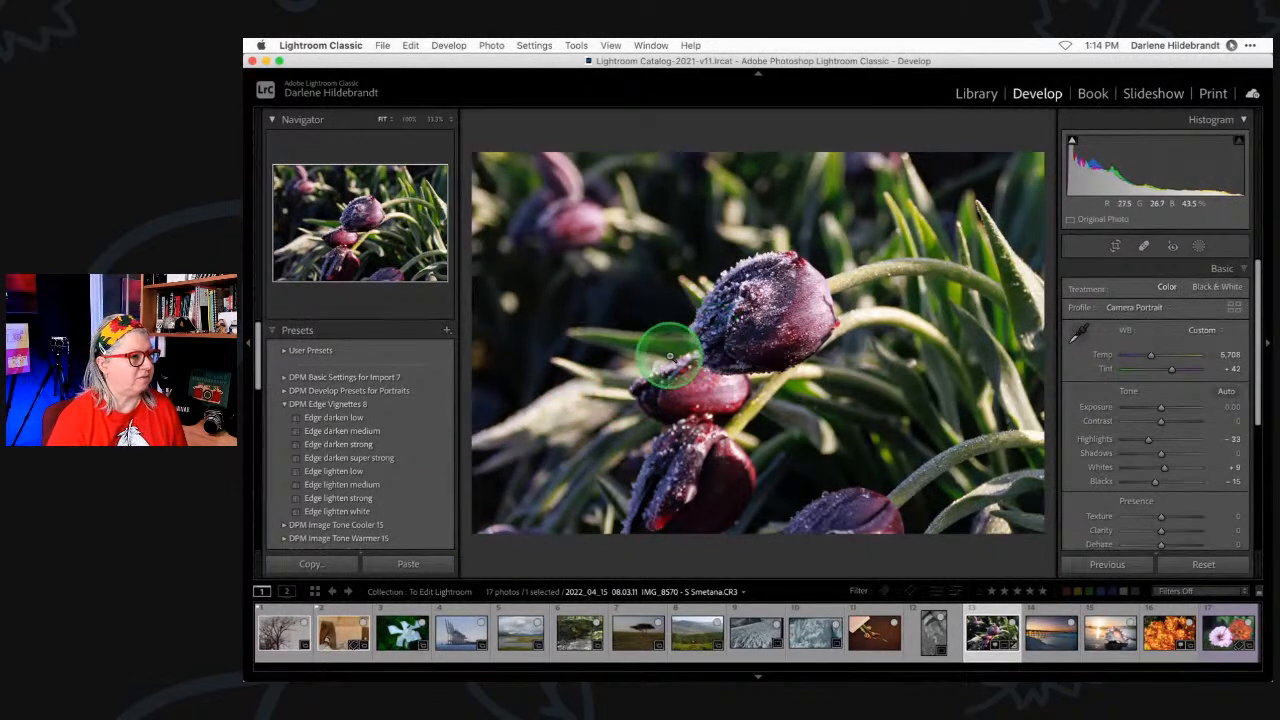
- Flip the cropped tulips photo horizontally
left_click(449, 45)
mouse_move(488, 45)
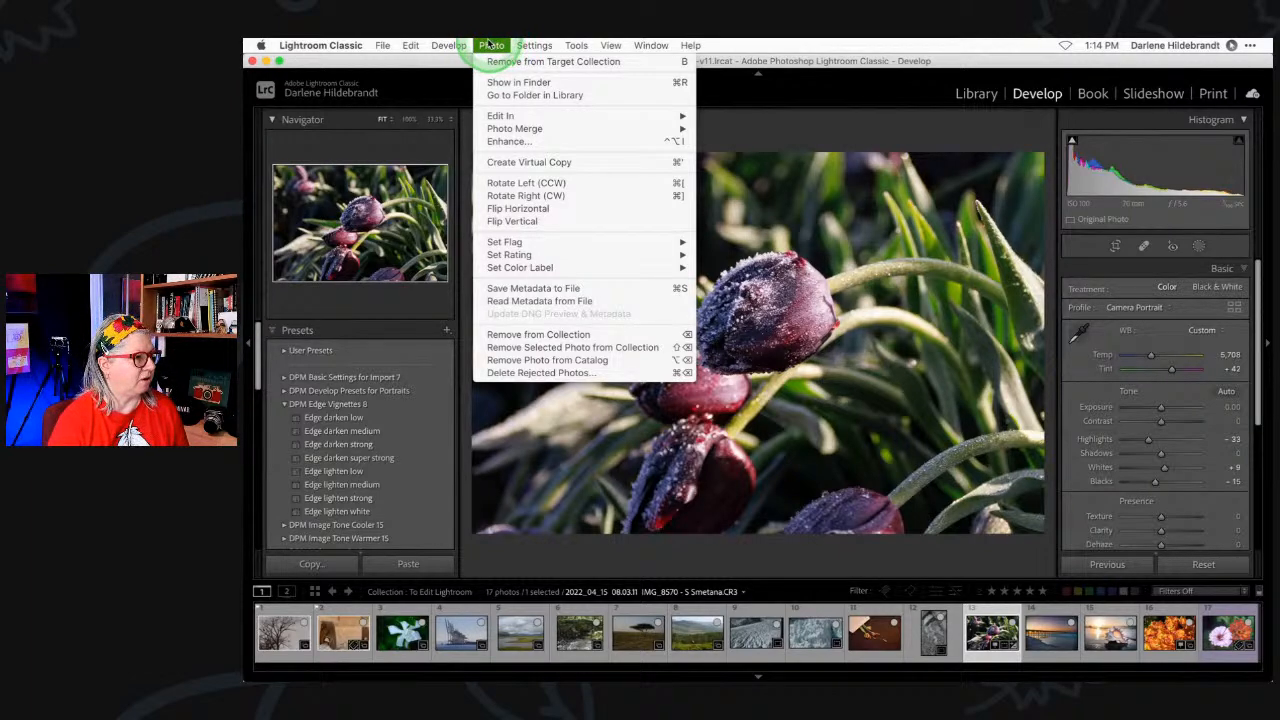
left_click(517, 207)
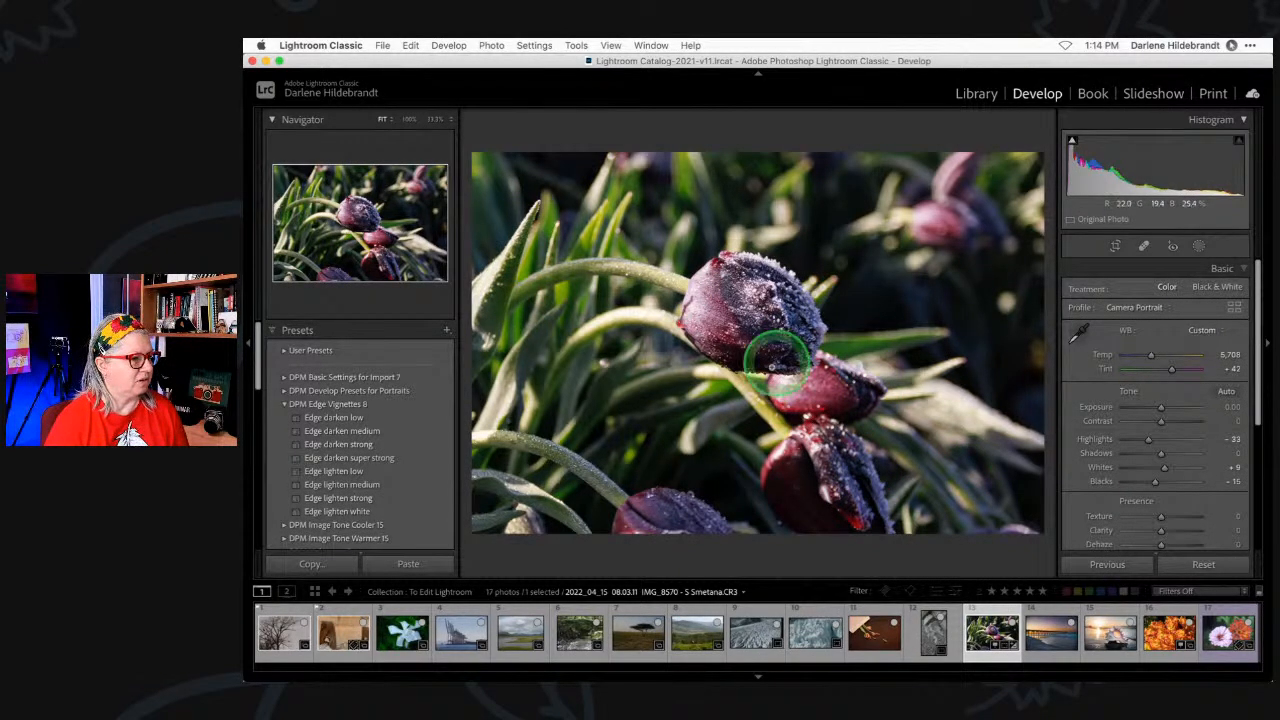
- Reposition the flipped photo inside the crop frame until the main tulip sits slightly right of centre, and apply the crop
key("r")
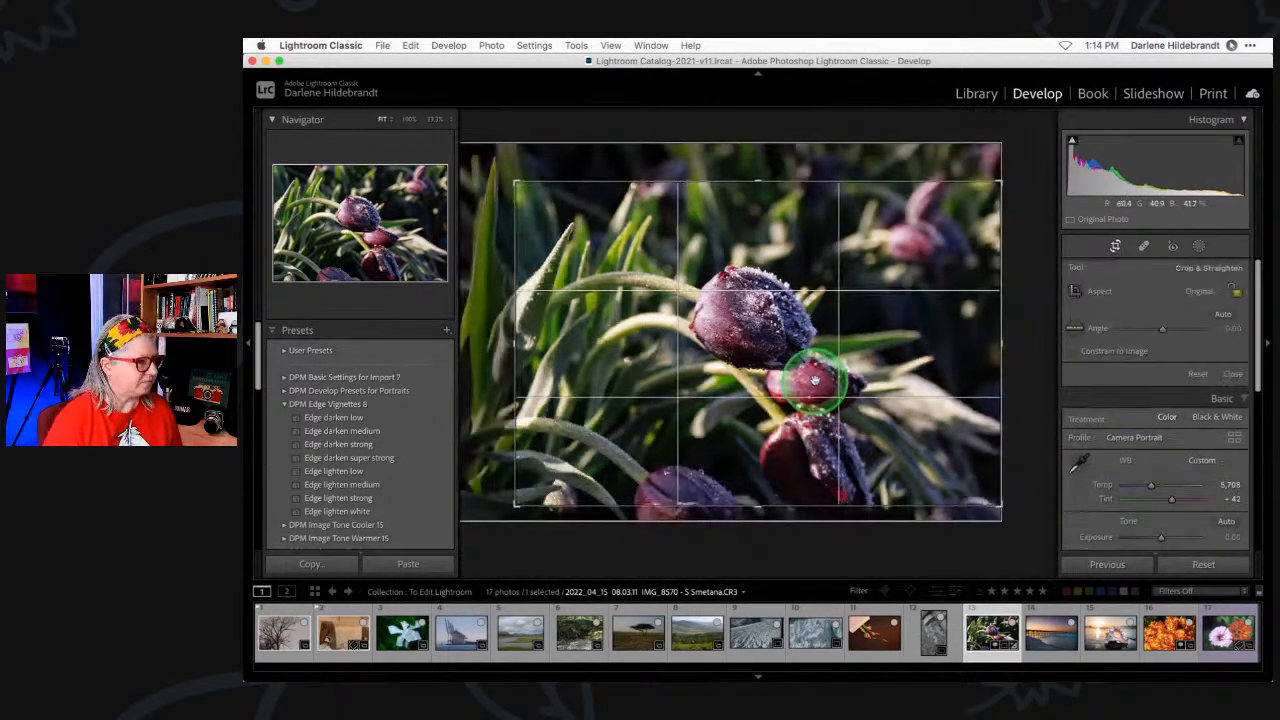
left_click_drag(808, 376, 848, 357)
key("Return")
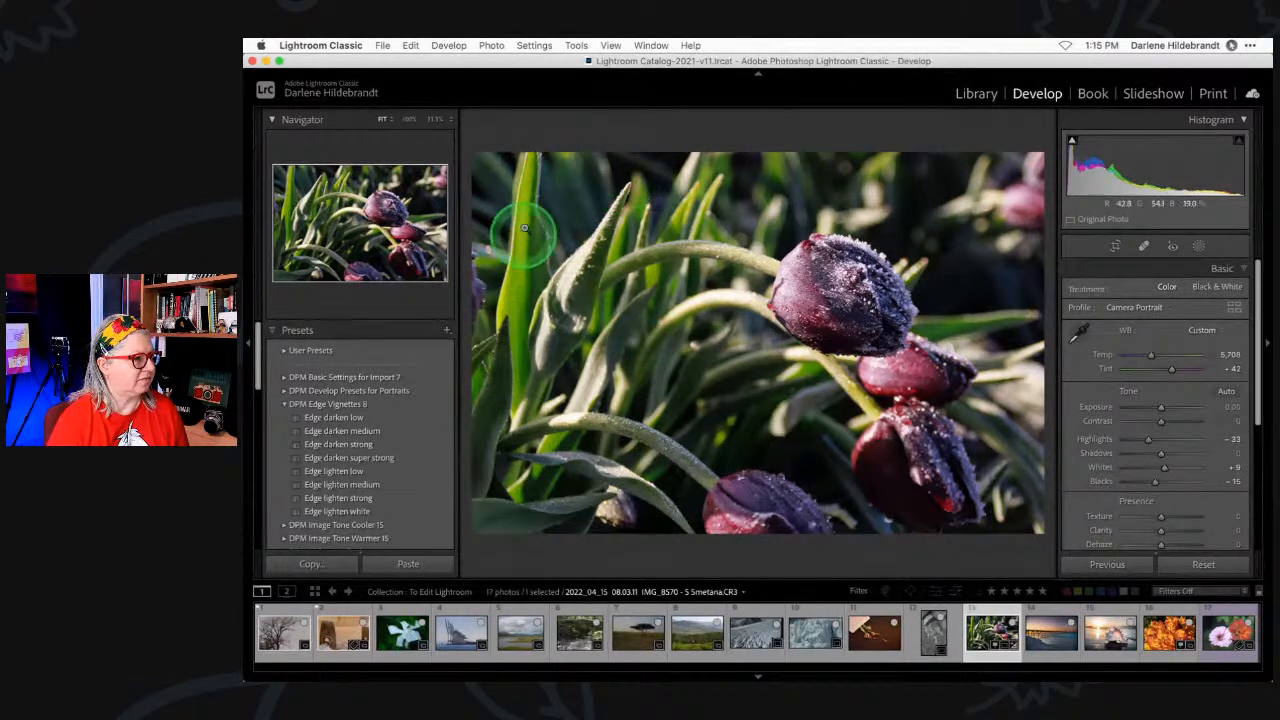
key("r")
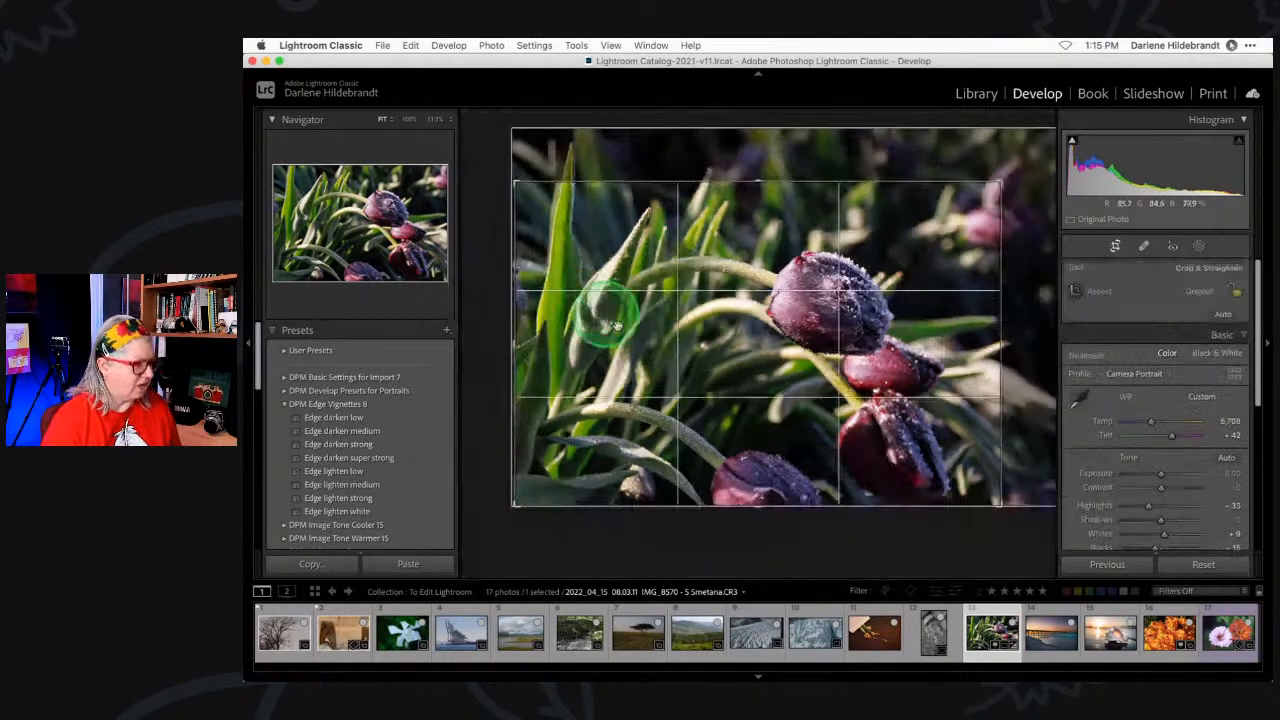
left_click_drag(680, 366, 616, 367)
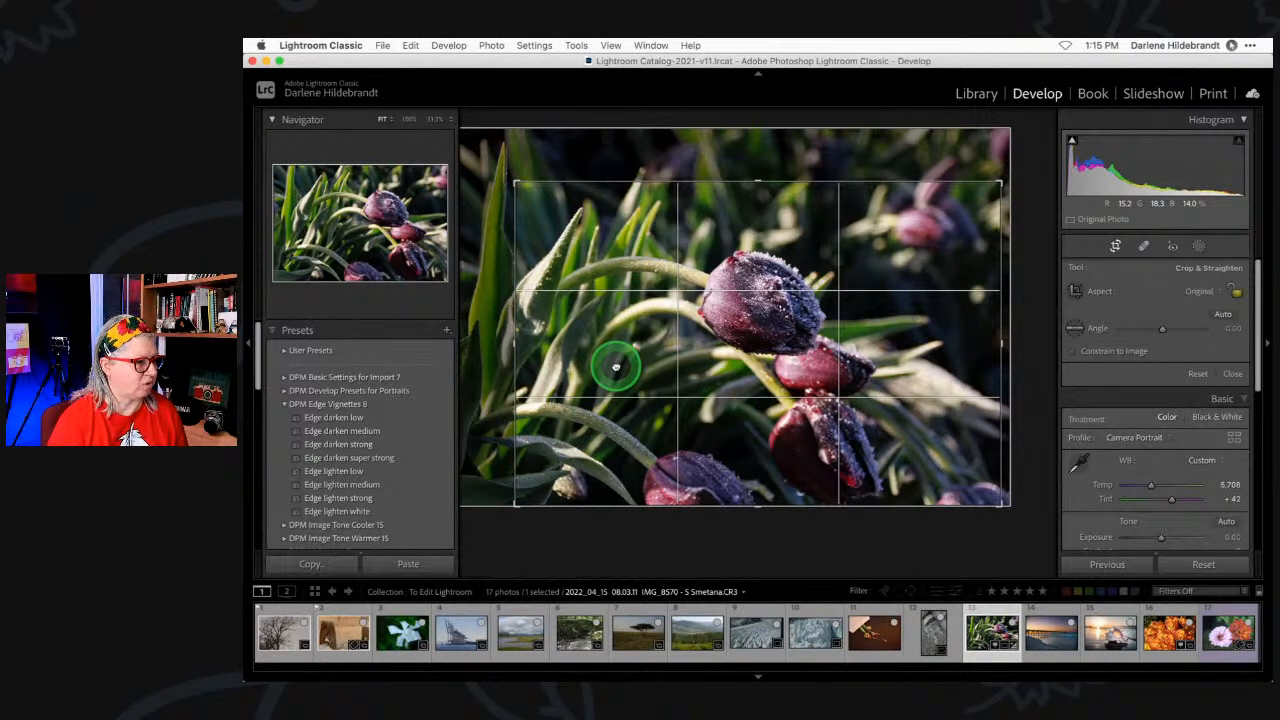
key("Return")
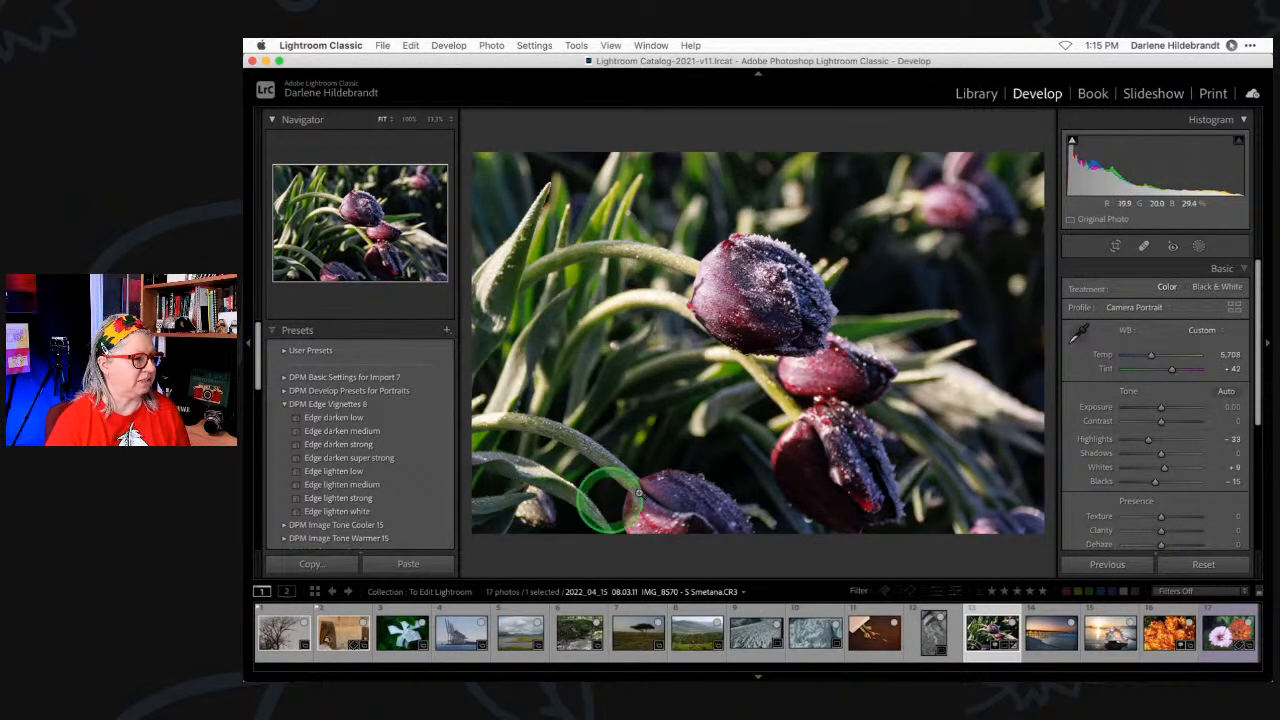
- Reduce Highlights to −37 with the clipping preview, and try Clarity from +13 up to +100
left_click(1148, 440, "alt")
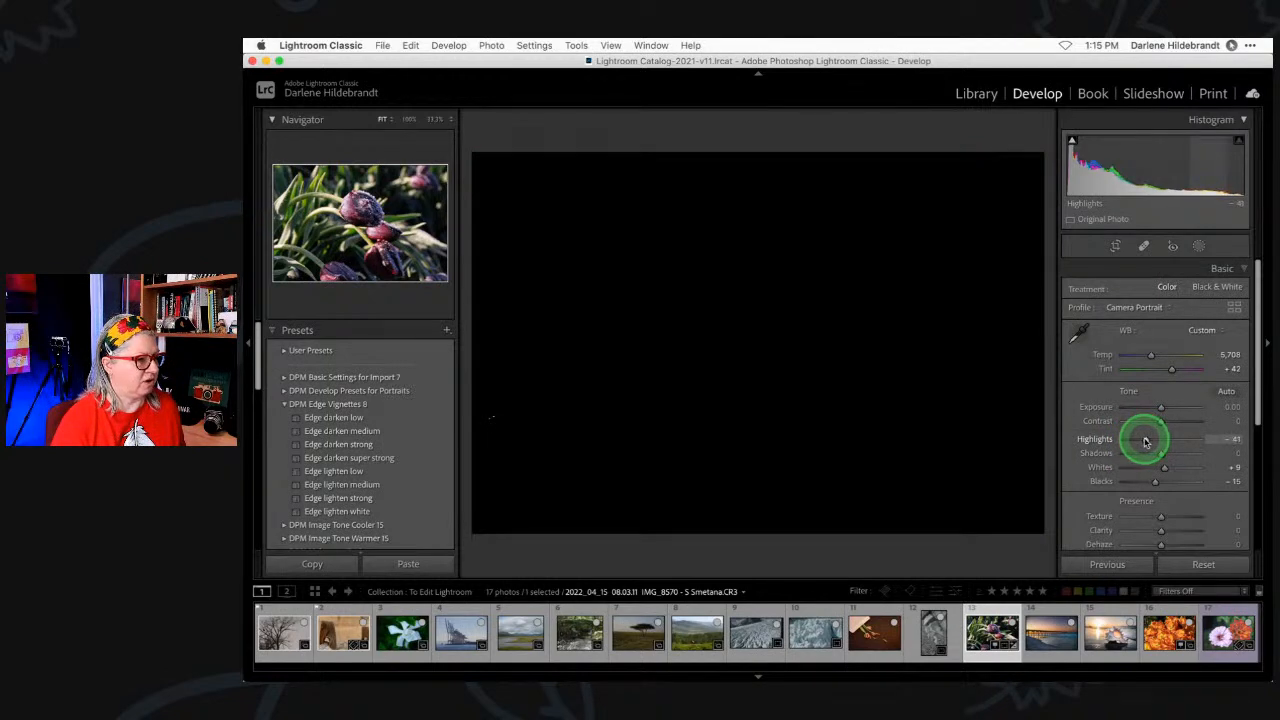
scroll(1148, 440, "down", 1)
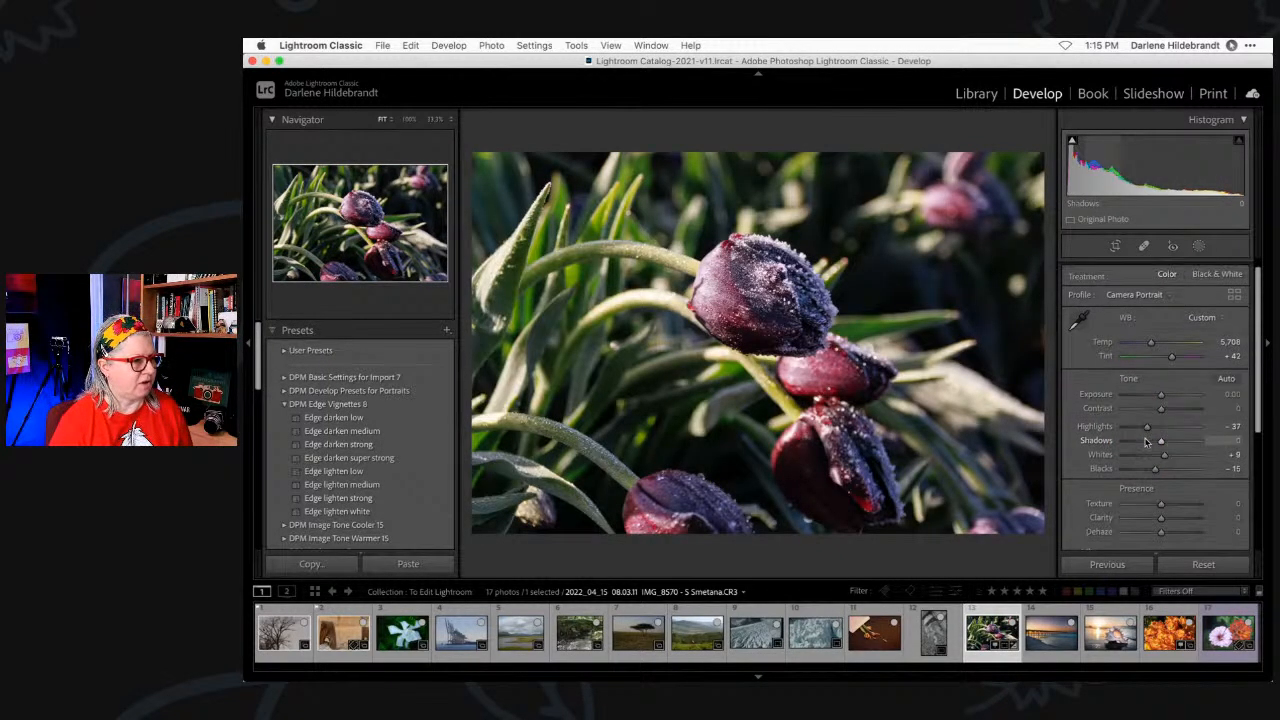
scroll(1146, 442, "down", 2)
left_click(1160, 496)
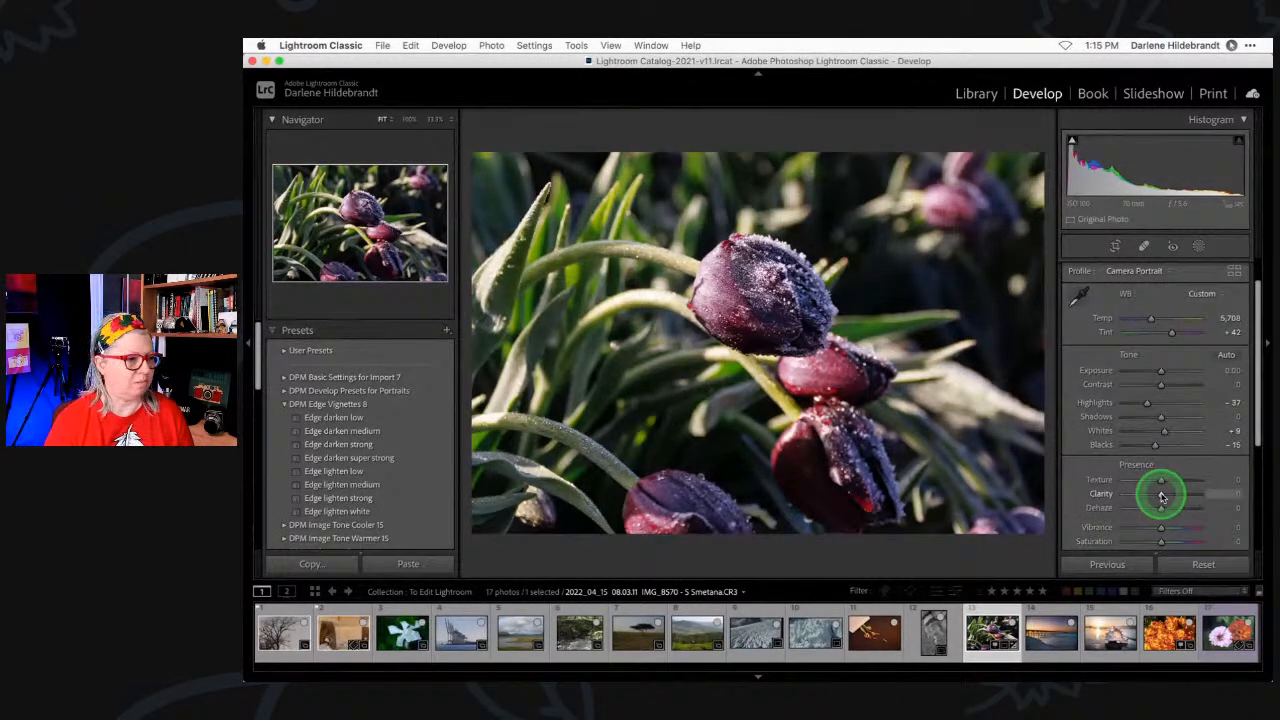
left_click_drag(1163, 497, 1167, 497)
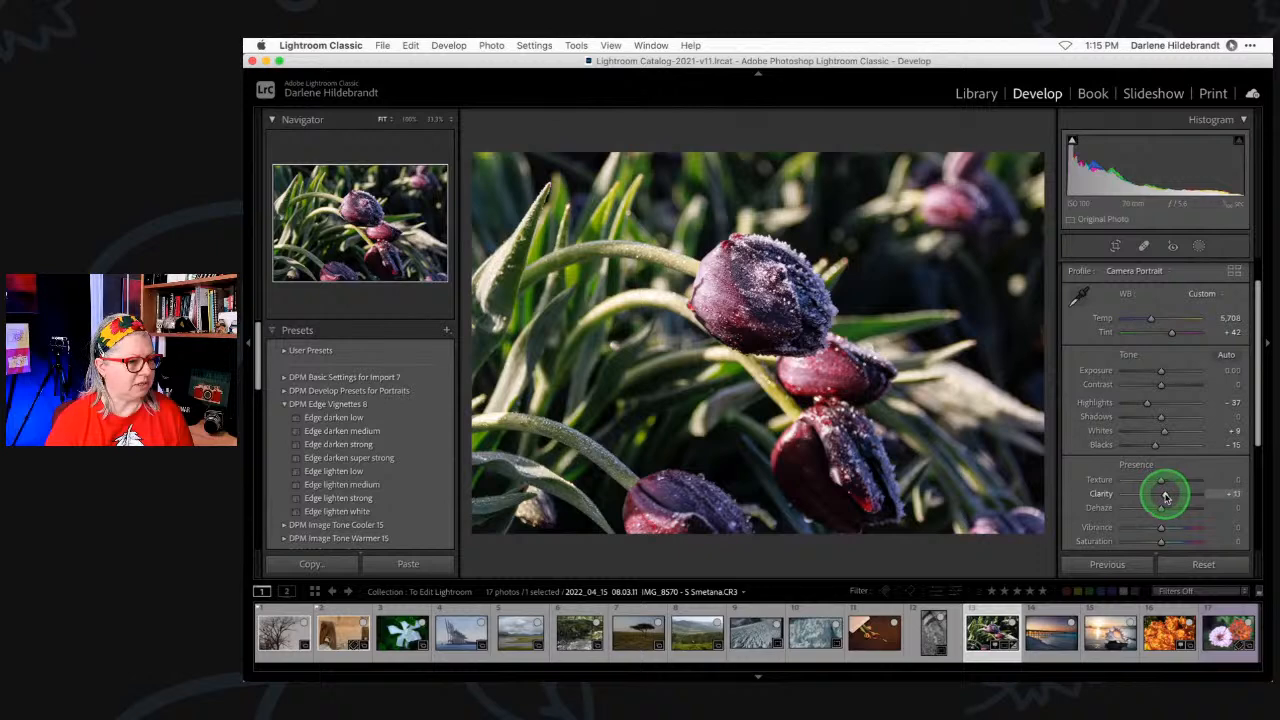
left_click_drag(1166, 497, 1201, 469)
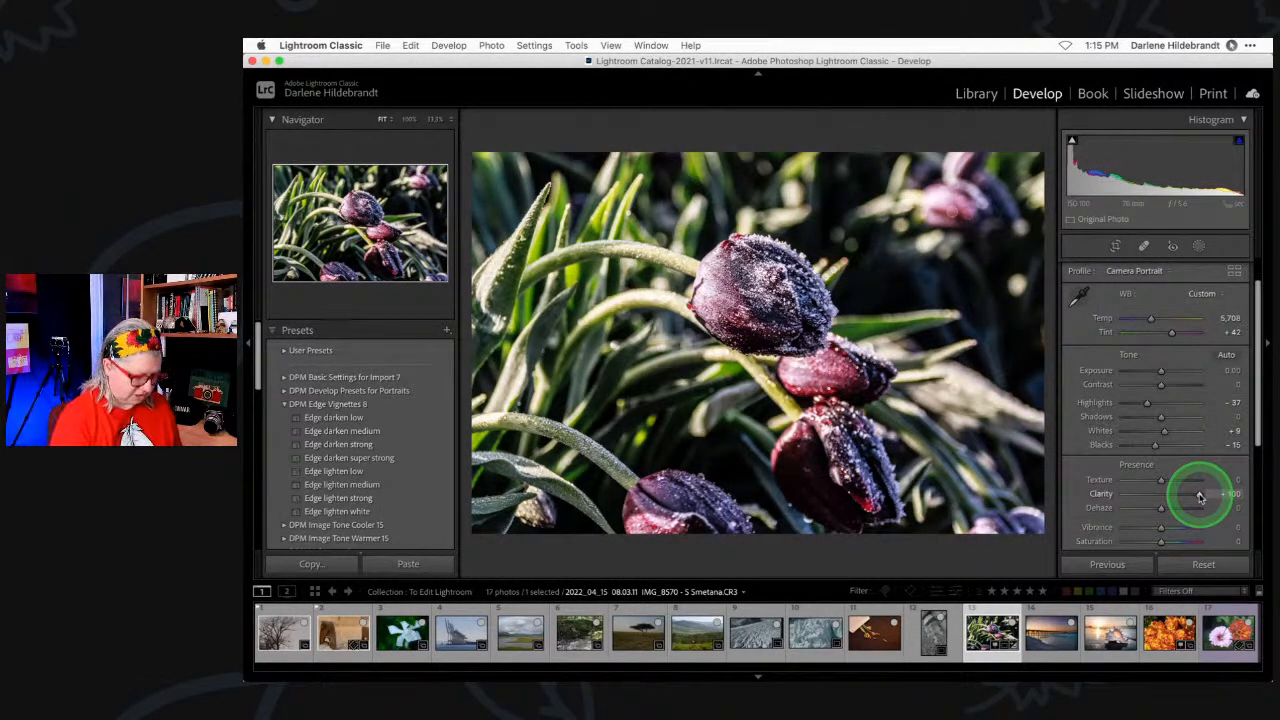
- Examine the photo's composition upside down with the surrounding interface dimmed, and restore its upright orientation
key("super+bracketright")
key("super+bracketright")
key("l")
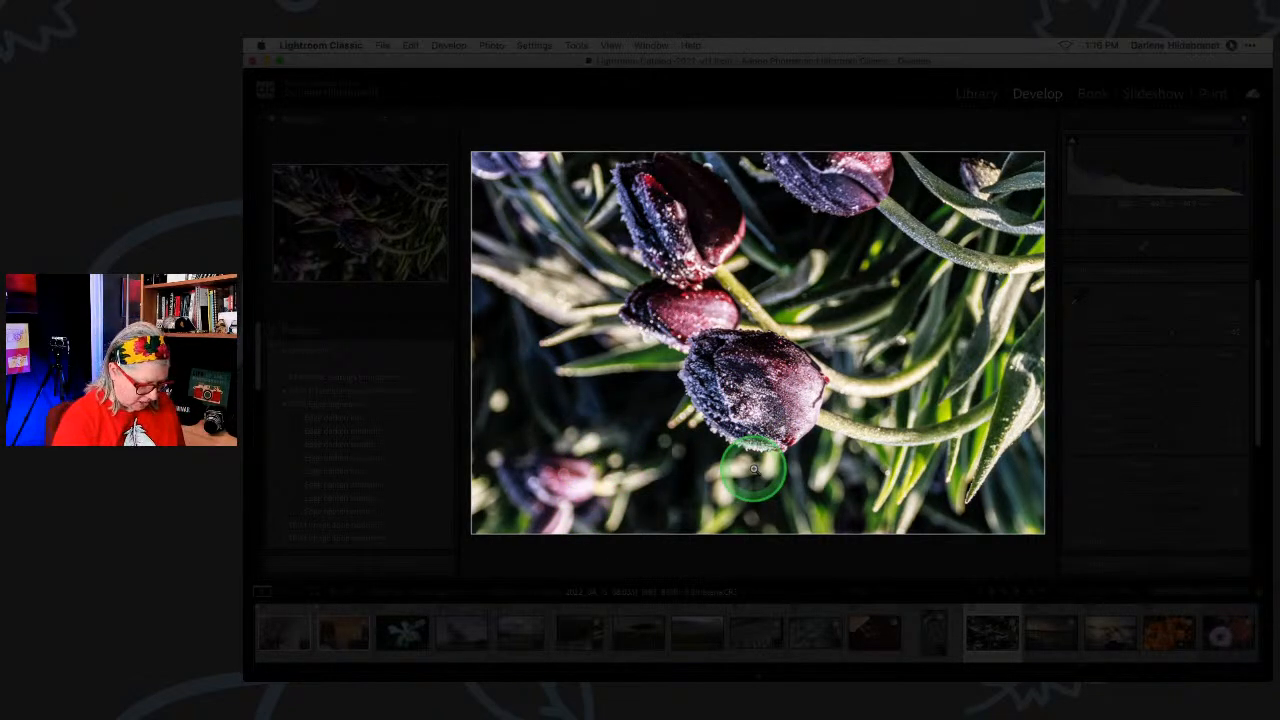
key("l")
key("l")
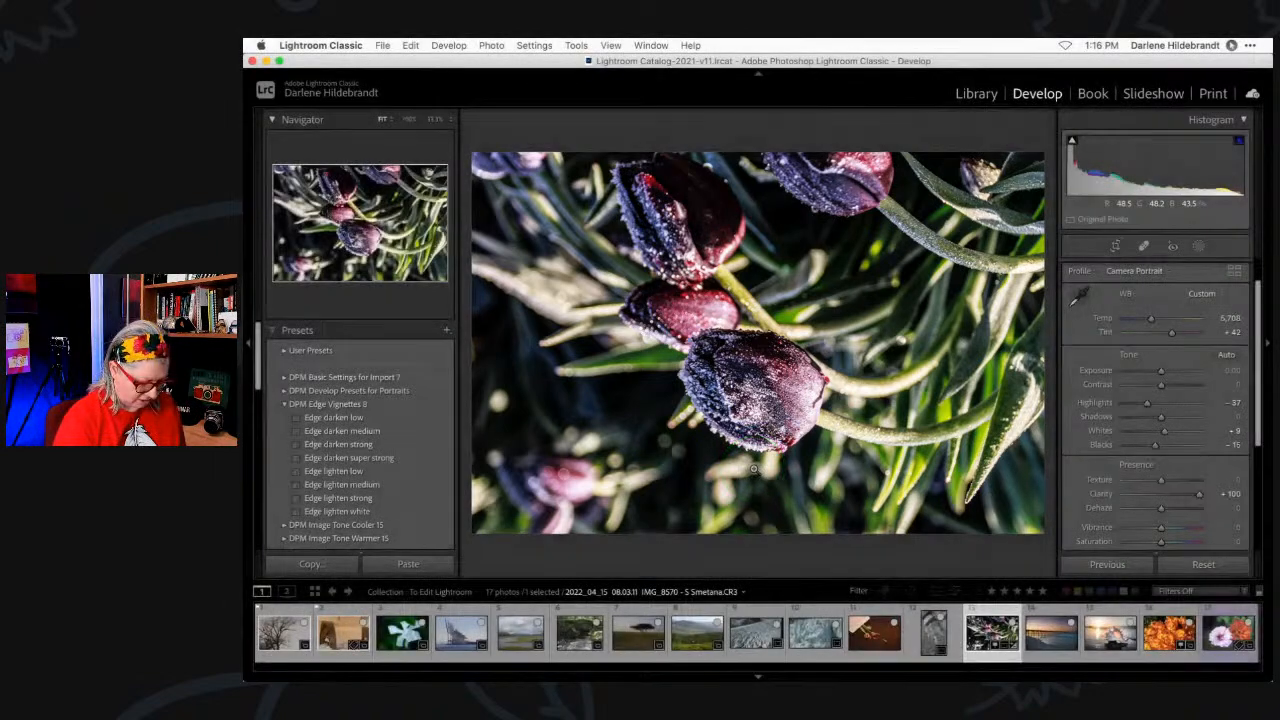
key("super+bracketright")
key("super+bracketright")
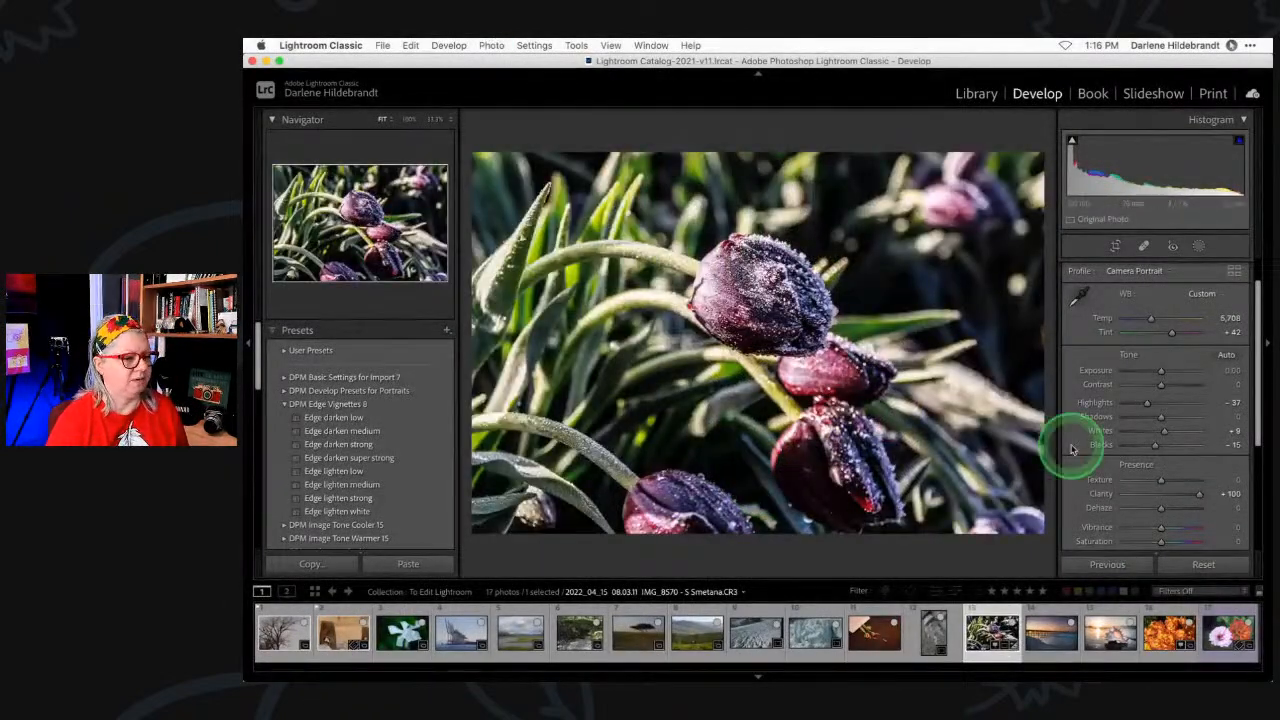
- Set the photo's Clarity to +11 and look over the remaining Develop sections
left_click_drag(1199, 497, 1163, 497)
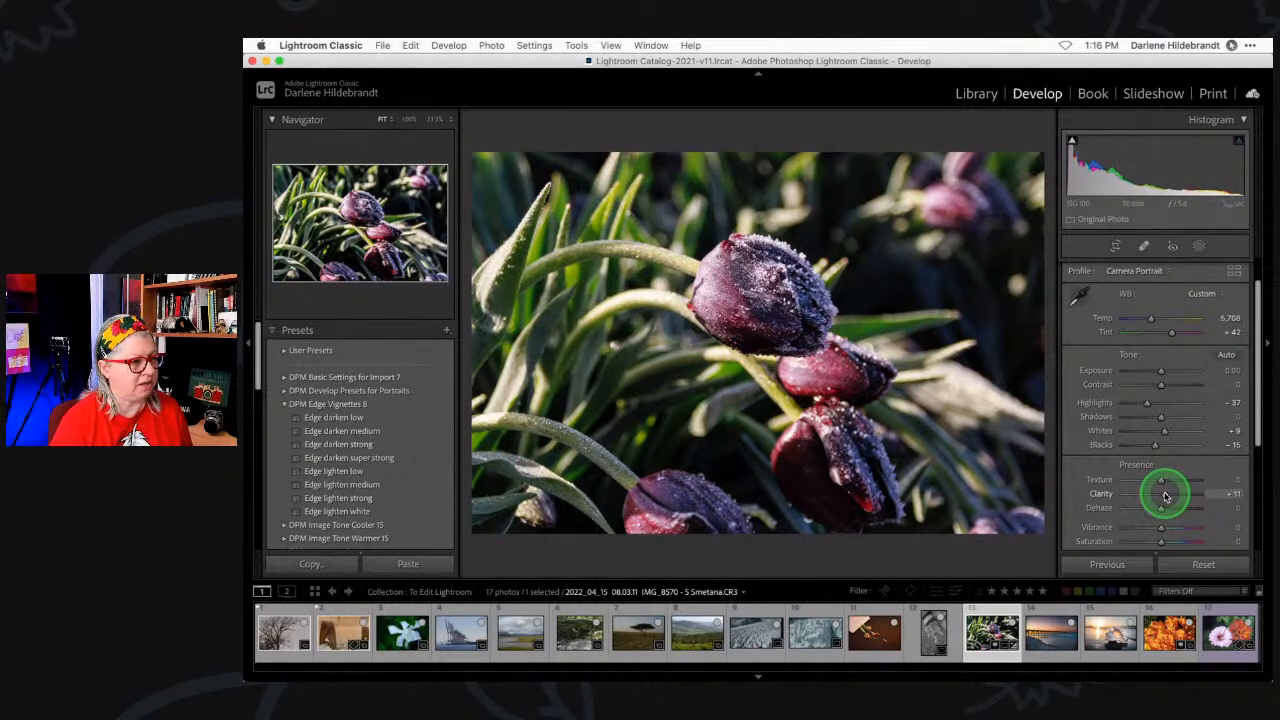
scroll(1164, 496, "down", 5)
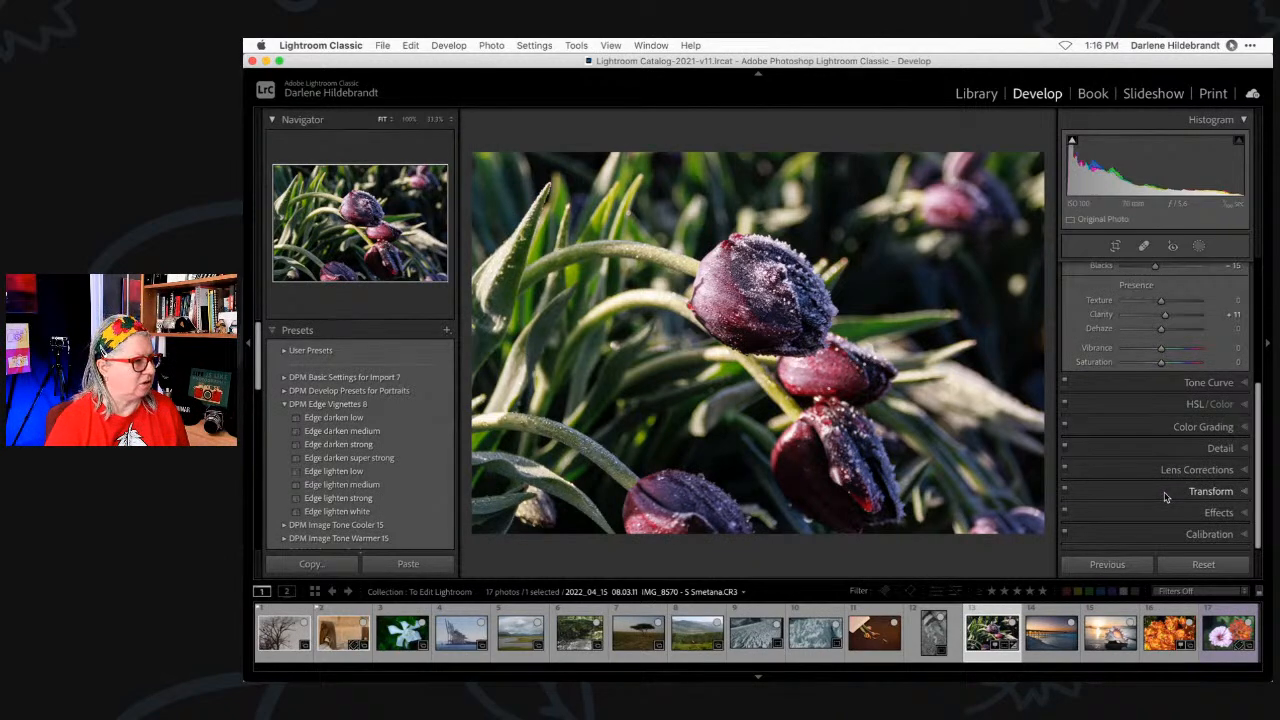
scroll(1164, 496, "up", 5)
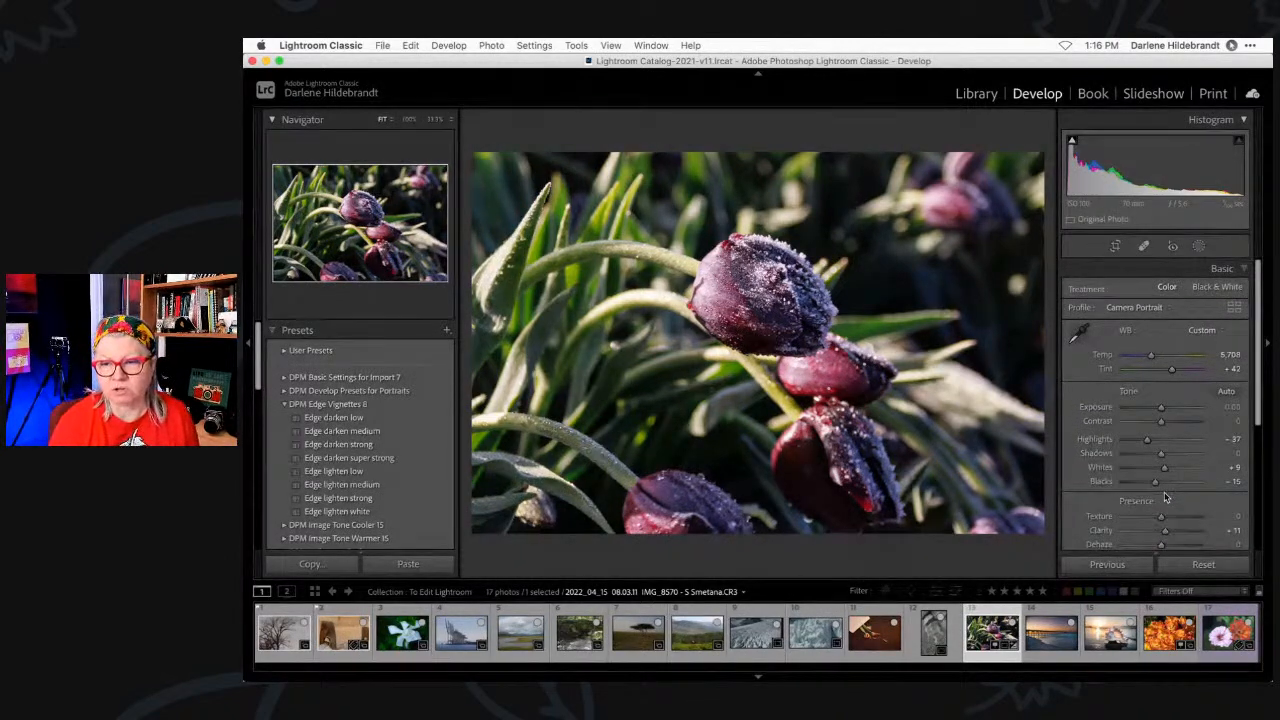
- Create a Select Subject mask on the tulips and change its overlay color to red
left_click(1198, 246)
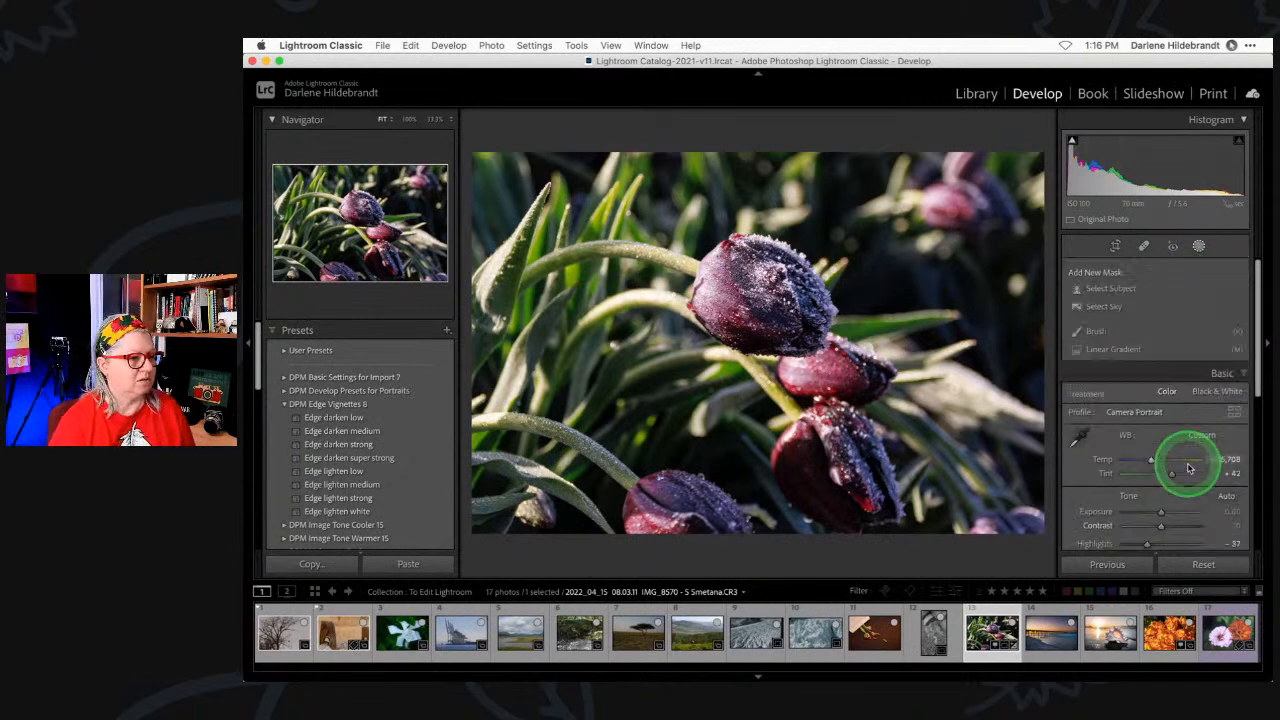
left_click(1117, 289)
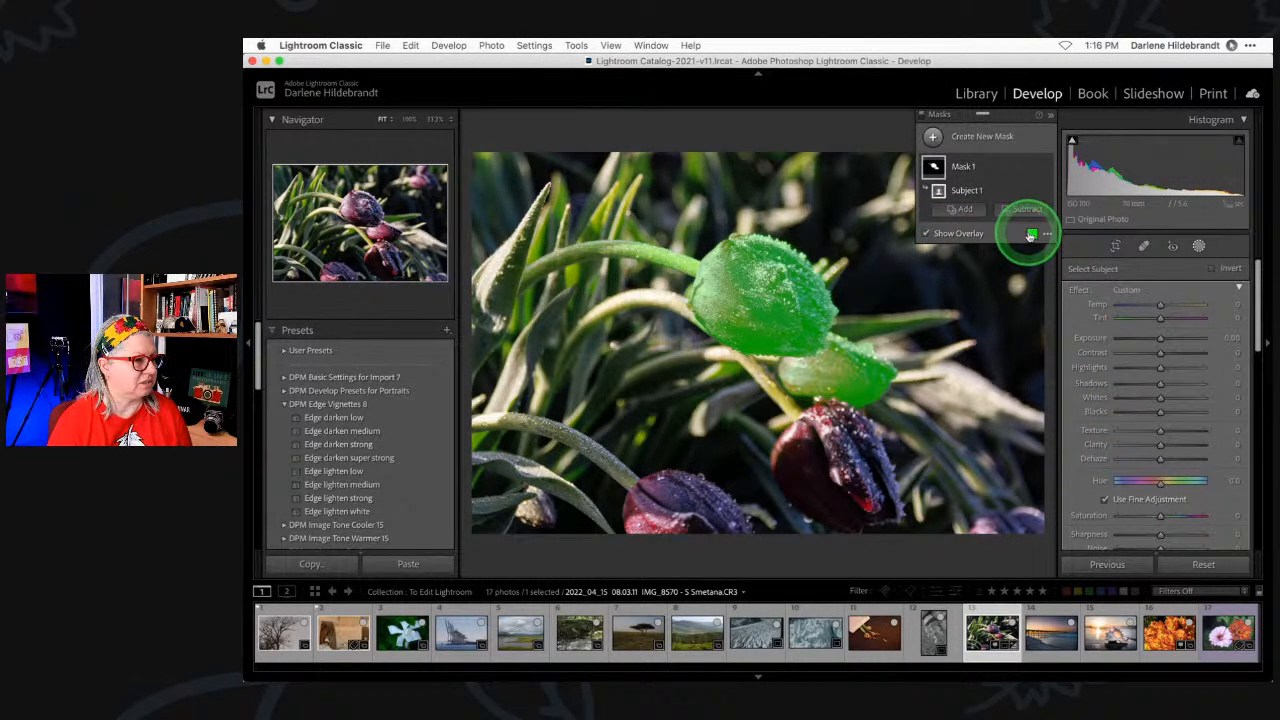
left_click(1031, 234)
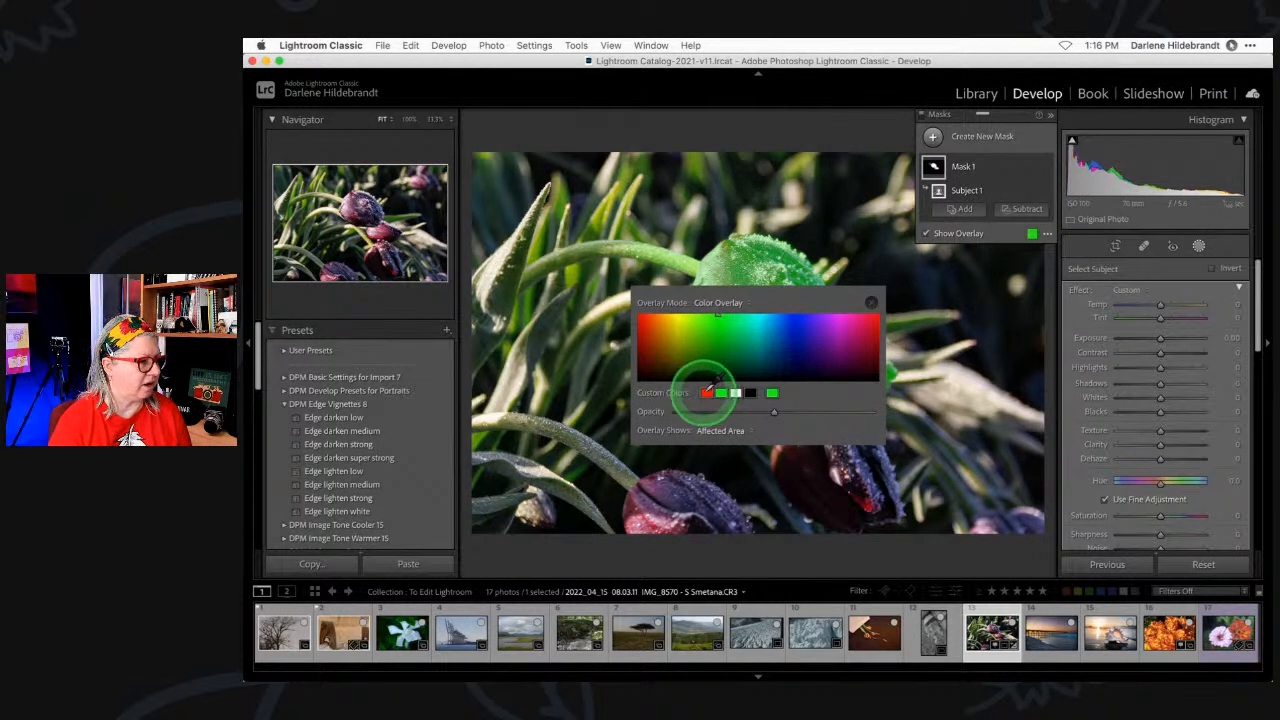
left_click(707, 392)
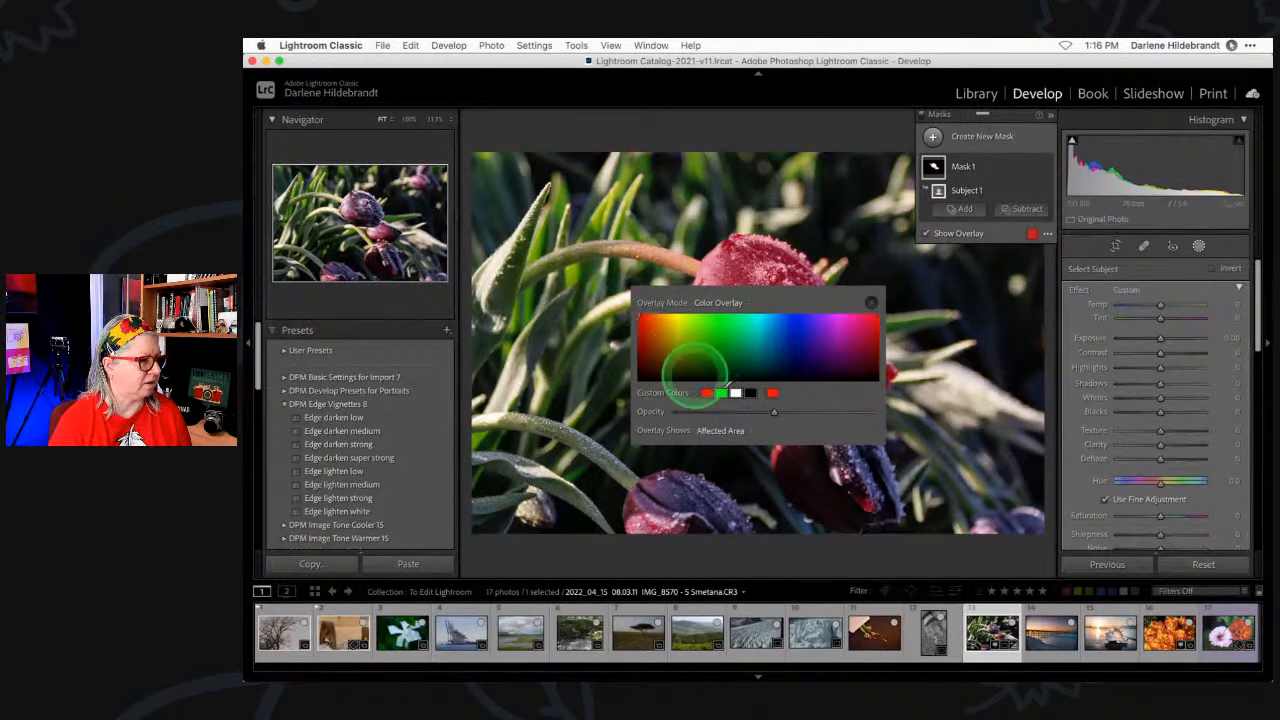
left_click(871, 302)
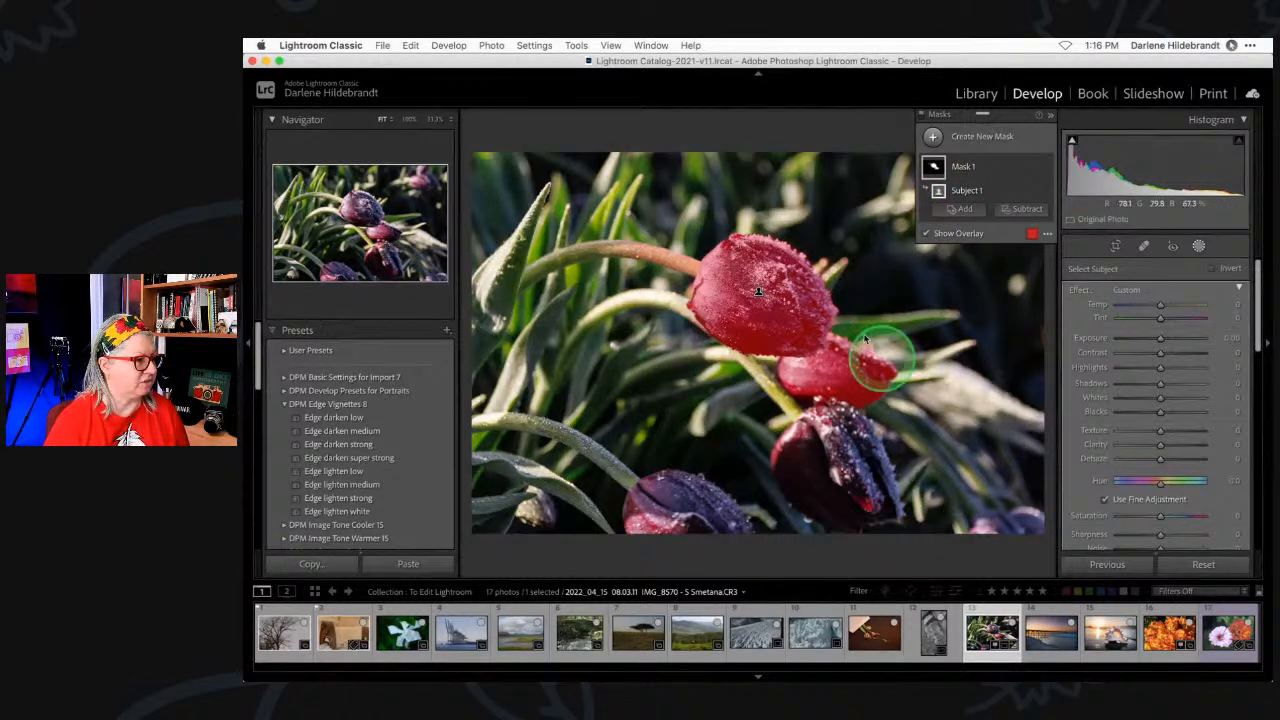
- Invert the subject mask and subtract a tilted radial gradient around the central tulips with Feather 33
left_click(1212, 269)
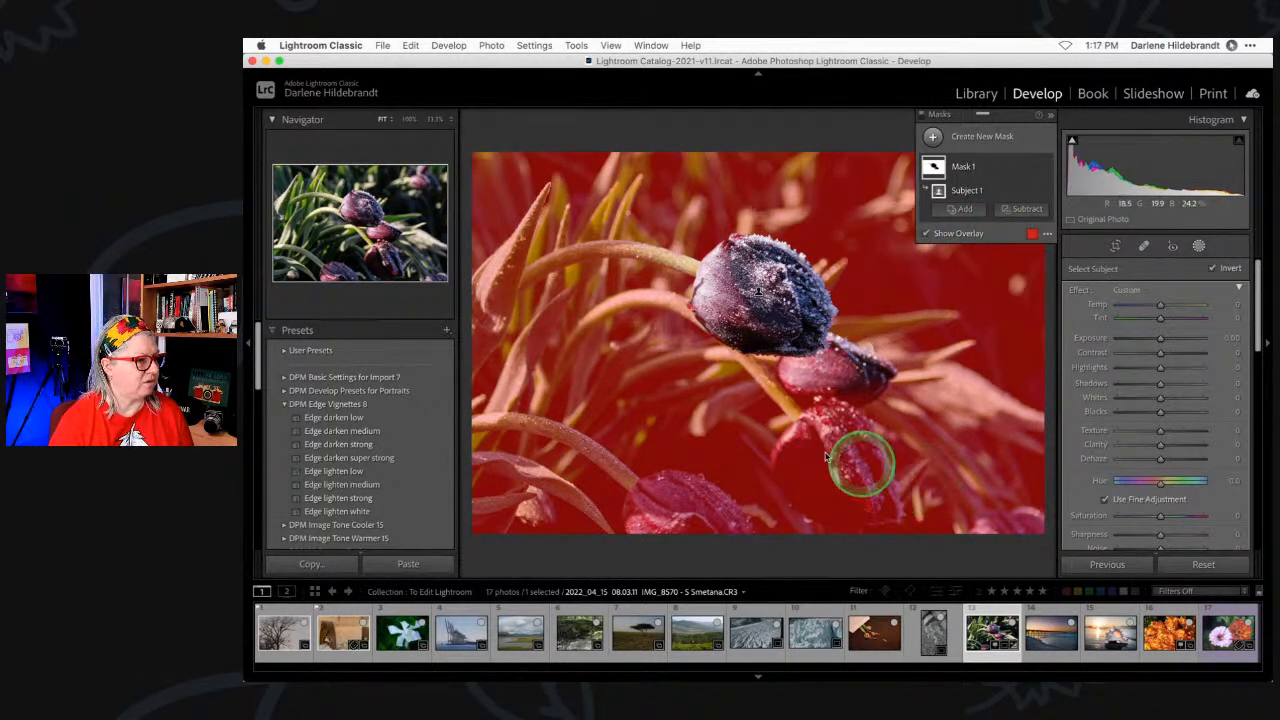
left_click(1018, 208)
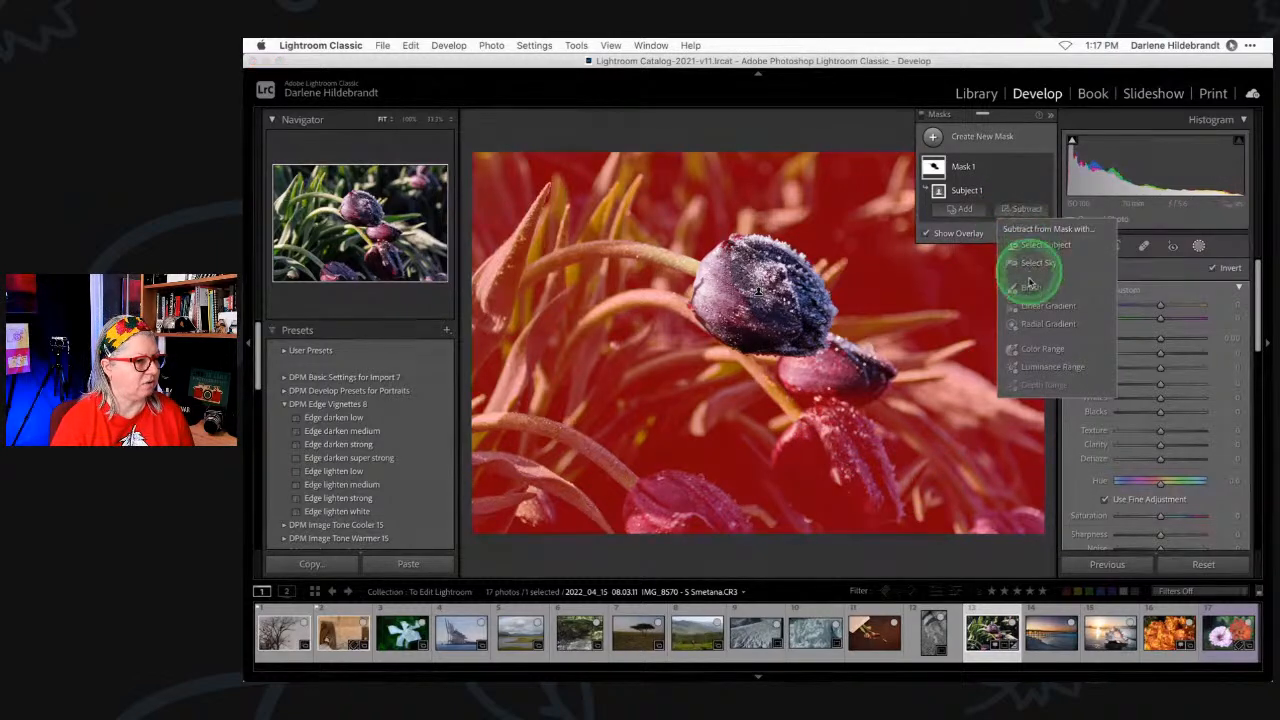
left_click(1046, 323)
mouse_move(688, 288)
left_mouse_down()
mouse_move(723, 349)
mouse_move(837, 414)
mouse_move(735, 385)
mouse_move(731, 398)
left_mouse_up()
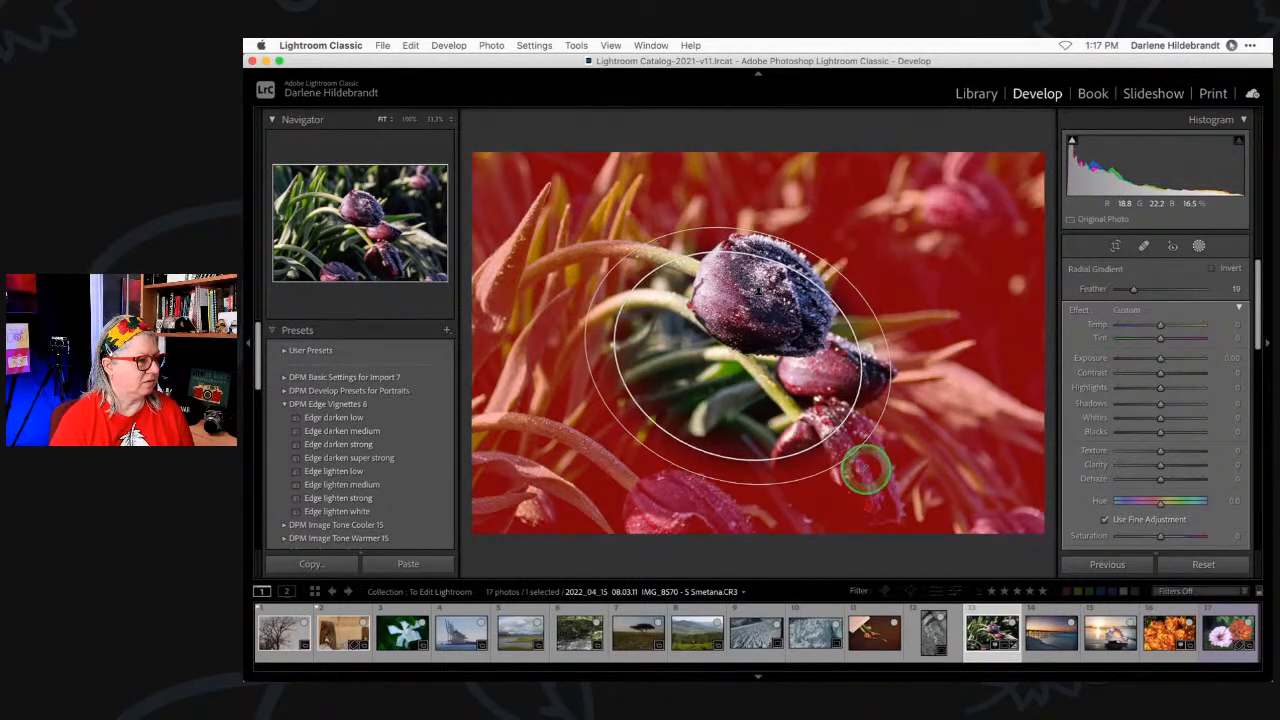
left_click_drag(700, 449, 740, 367)
left_click_drag(888, 398, 939, 414)
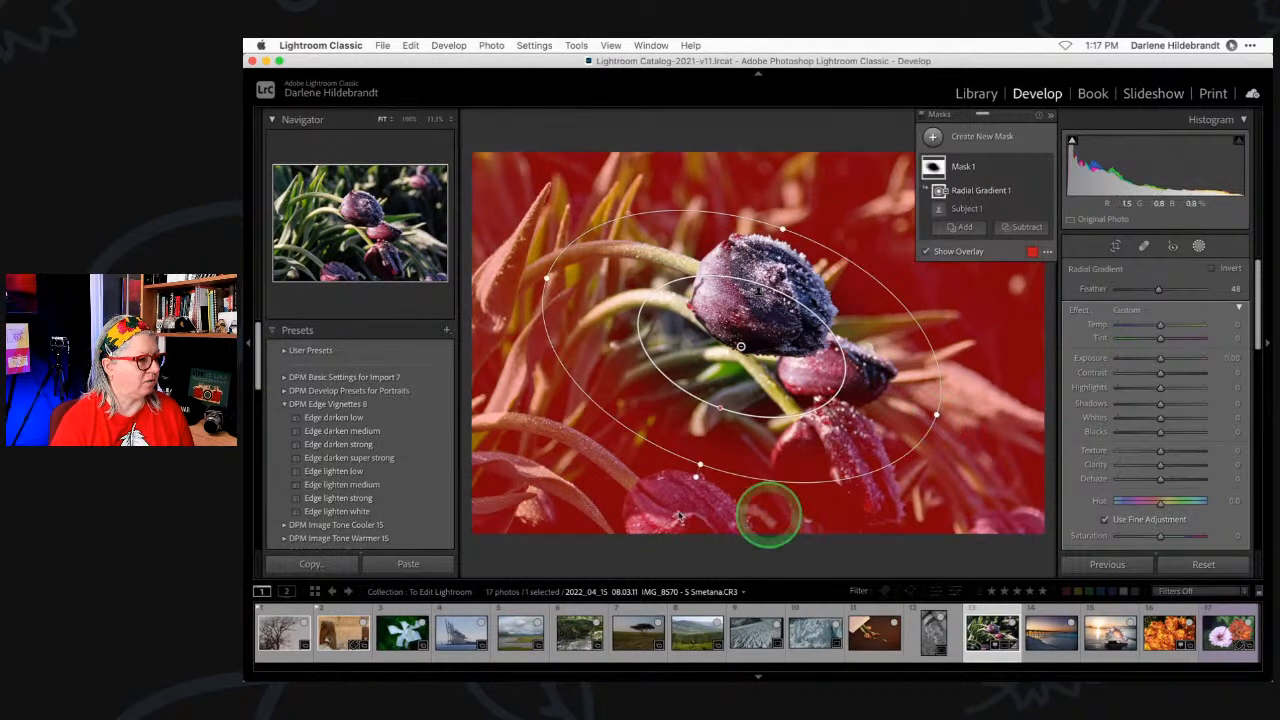
left_click_drag(716, 394, 716, 440)
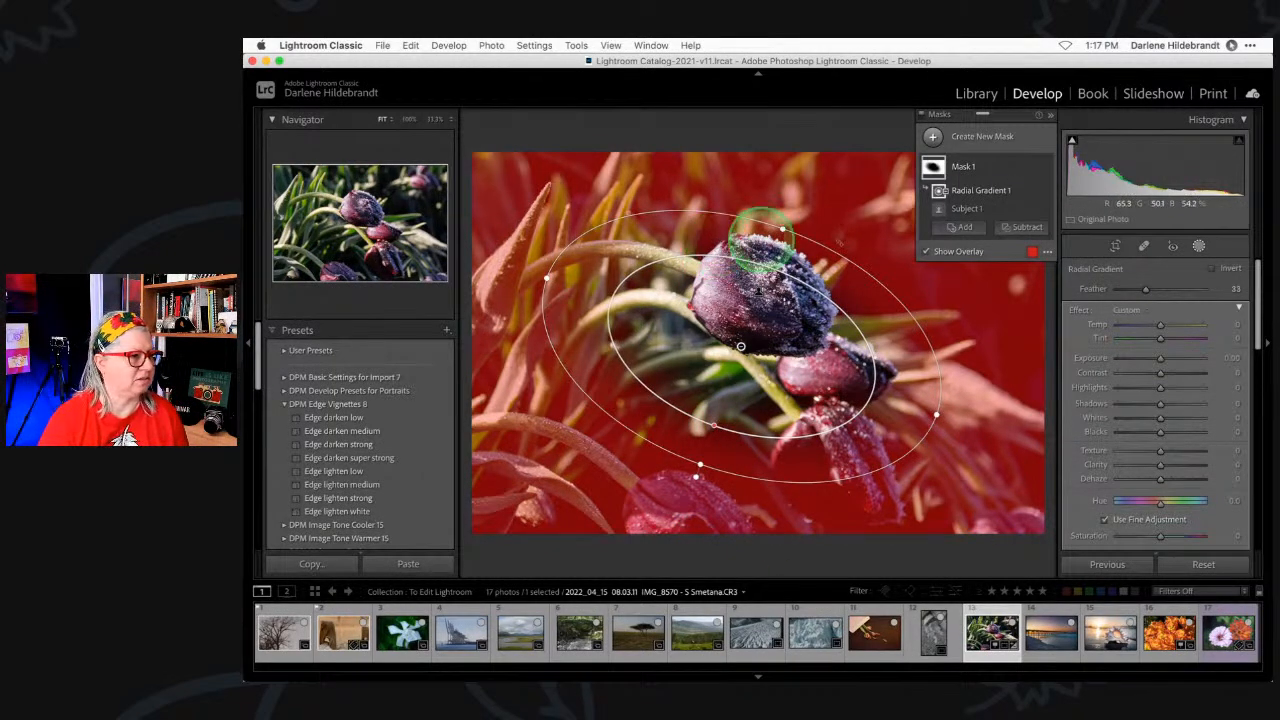
- Set the background mask's Highlights to −36, Contrast to −17, Clarity to −11 and Exposure to −0.32
left_click(1009, 167)
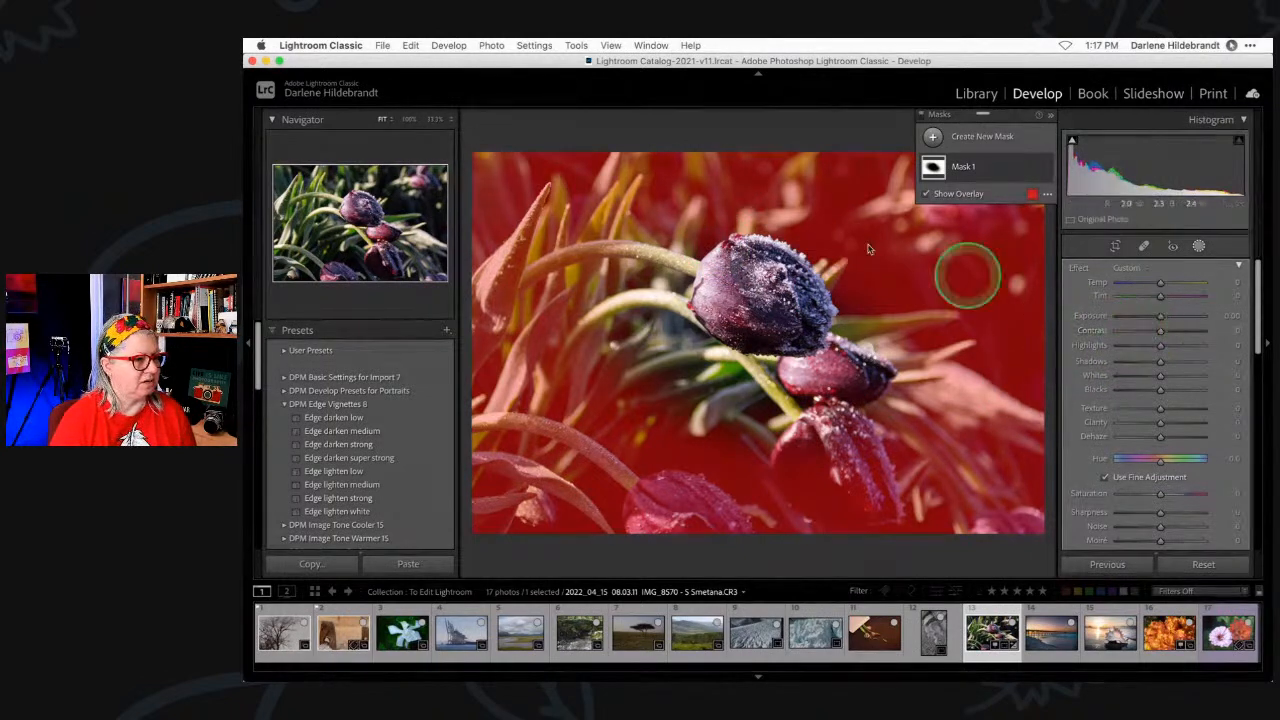
mouse_move(1160, 345)
left_mouse_down()
mouse_move(1103, 345)
mouse_move(1234, 345)
mouse_move(1071, 338)
mouse_move(1234, 337)
mouse_move(1110, 336)
mouse_move(1194, 343)
mouse_move(1130, 340)
mouse_move(1145, 340)
left_mouse_up()
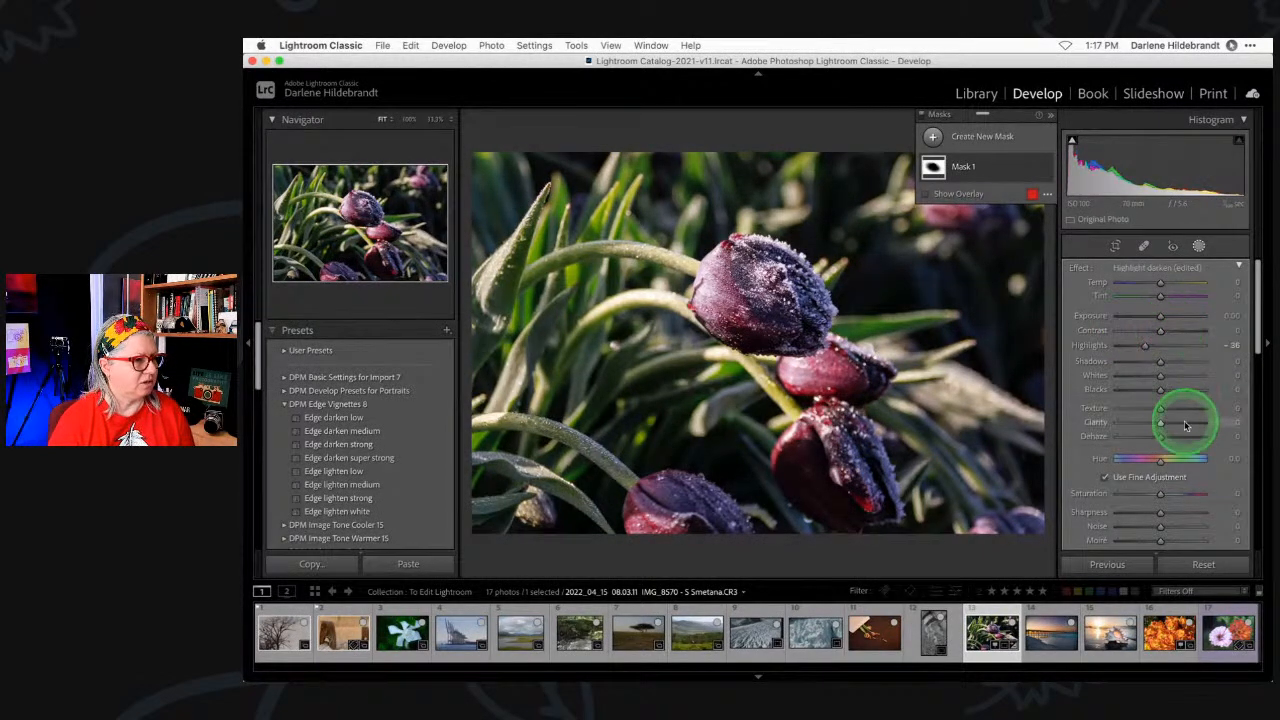
left_click(1158, 344)
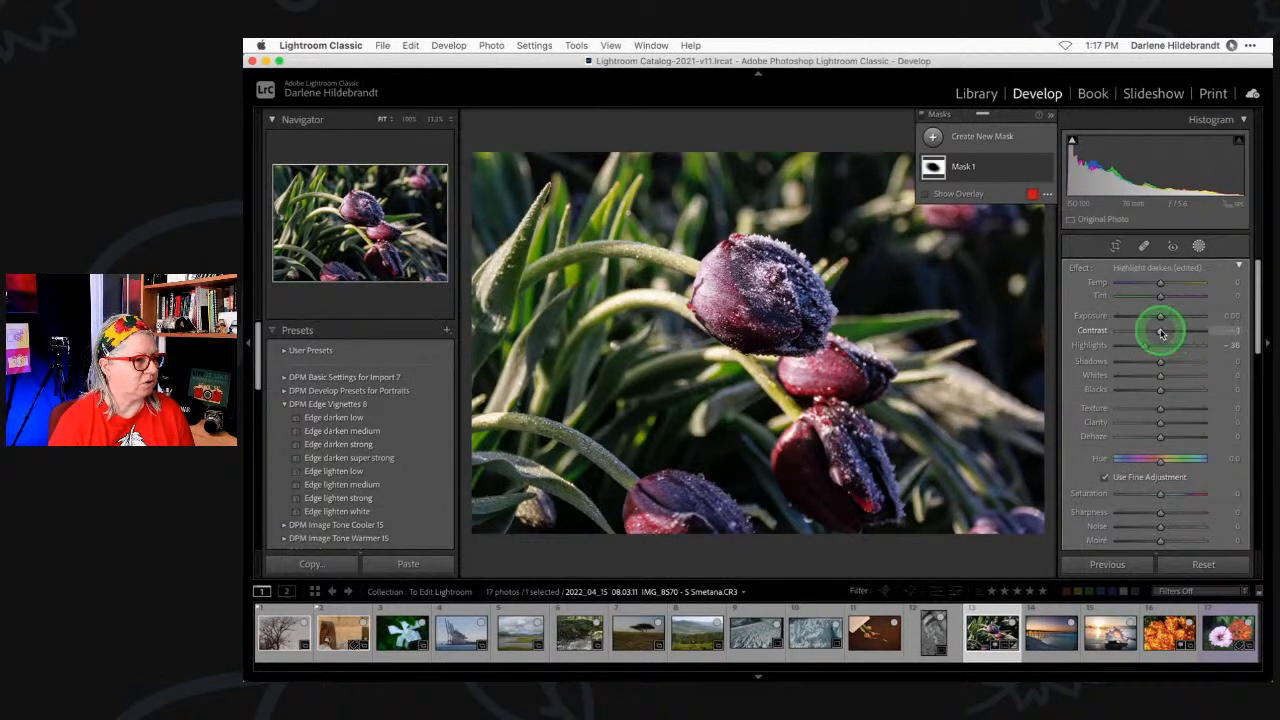
left_click(1160, 424)
mouse_move(1156, 424)
left_mouse_down()
mouse_move(1137, 423)
mouse_move(1177, 426)
mouse_move(1159, 426)
left_mouse_up()
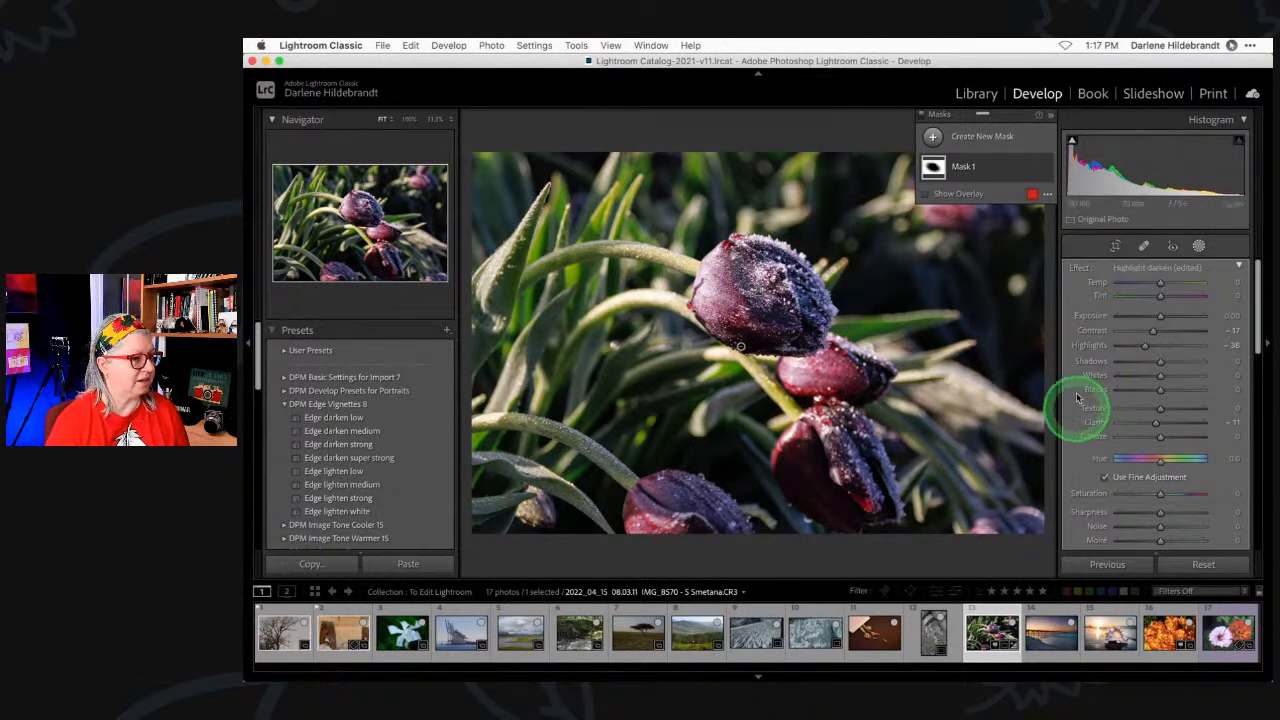
left_click_drag(1156, 313, 1161, 318)
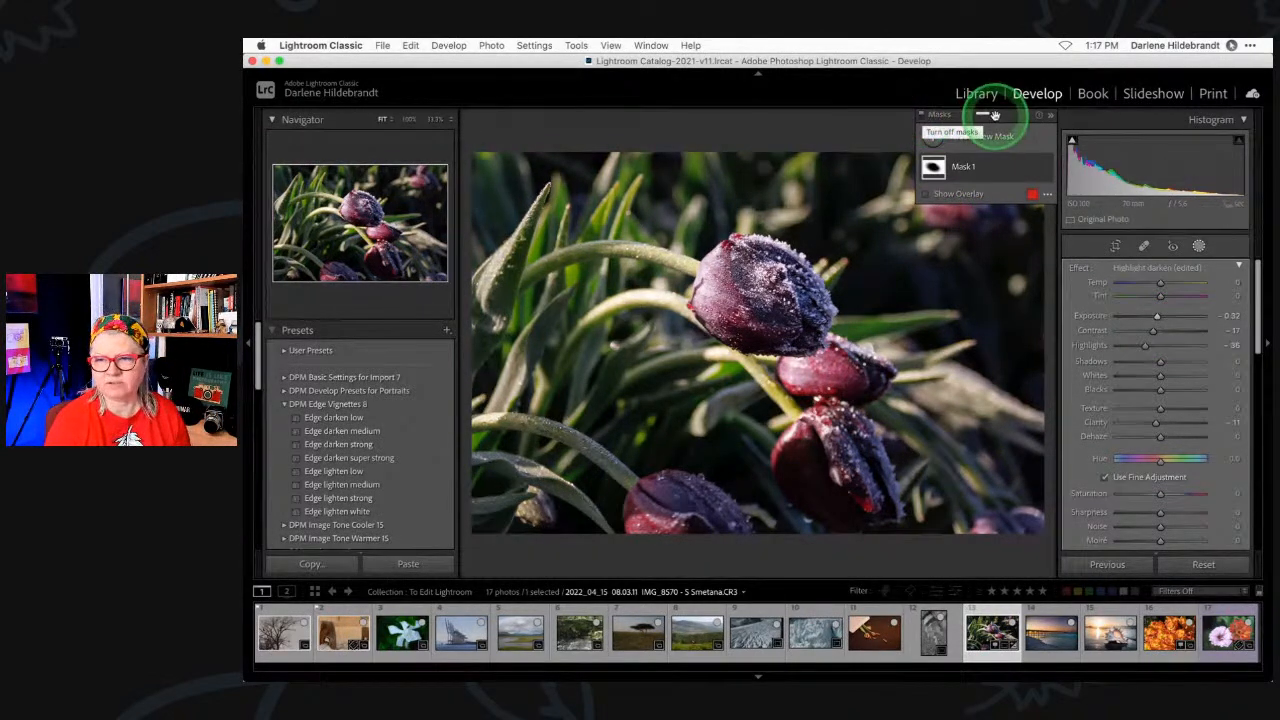
- Move the mask controls off the photo's upper corner and compare the image with the masks off and on
left_click_drag(1020, 103, 1032, 524)
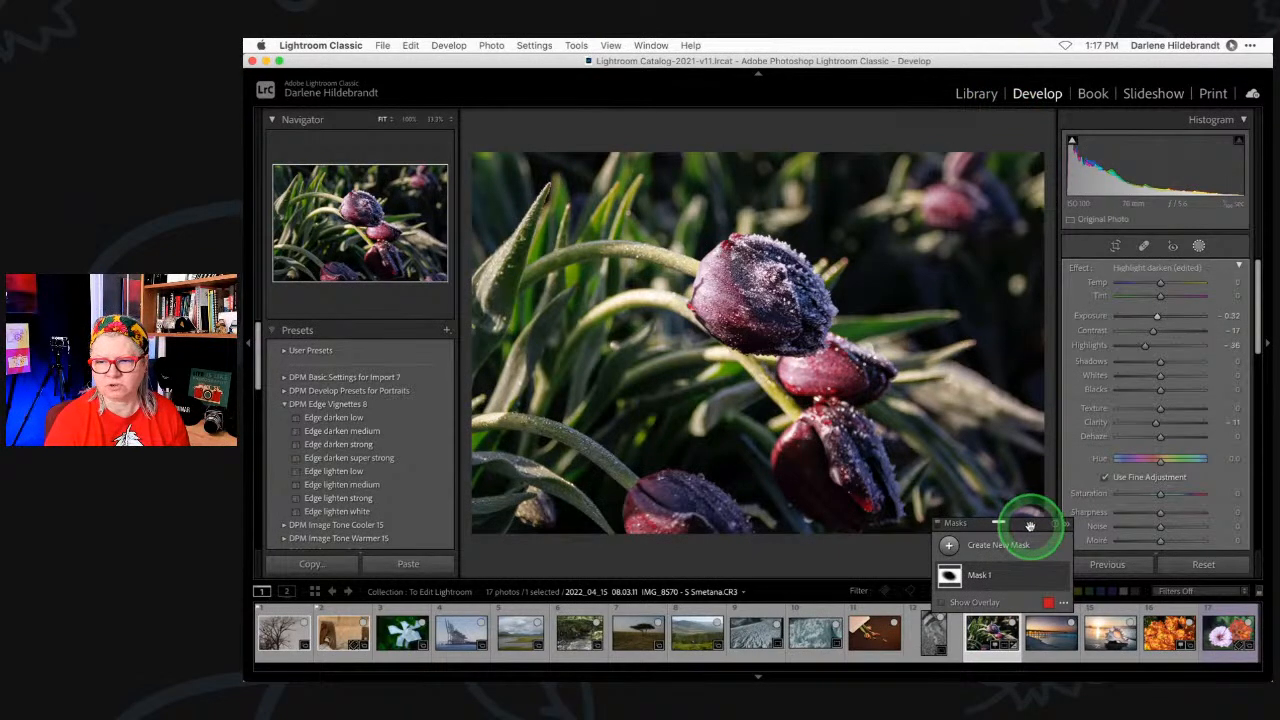
left_click(938, 524)
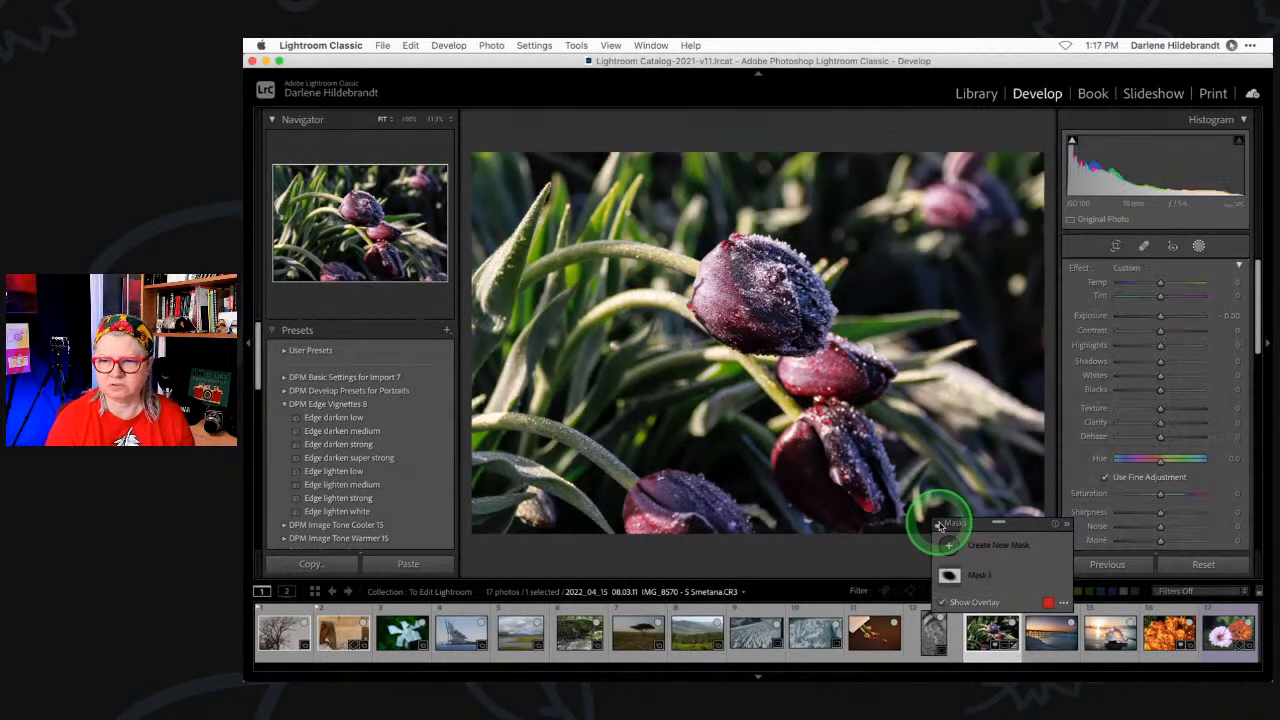
left_click(938, 524)
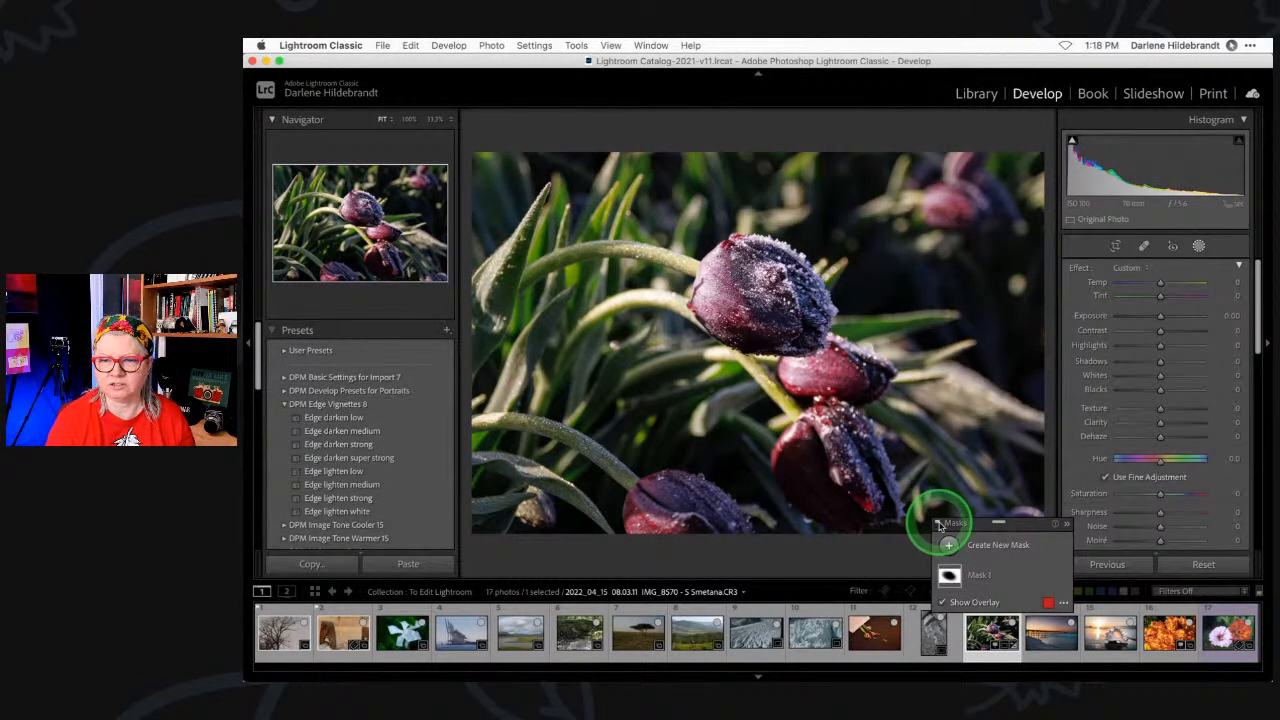
left_click(938, 524)
left_click(938, 524)
left_click(938, 524)
left_click(938, 524)
left_click(938, 524)
left_click(938, 524)
left_click(938, 524)
left_click(938, 524)
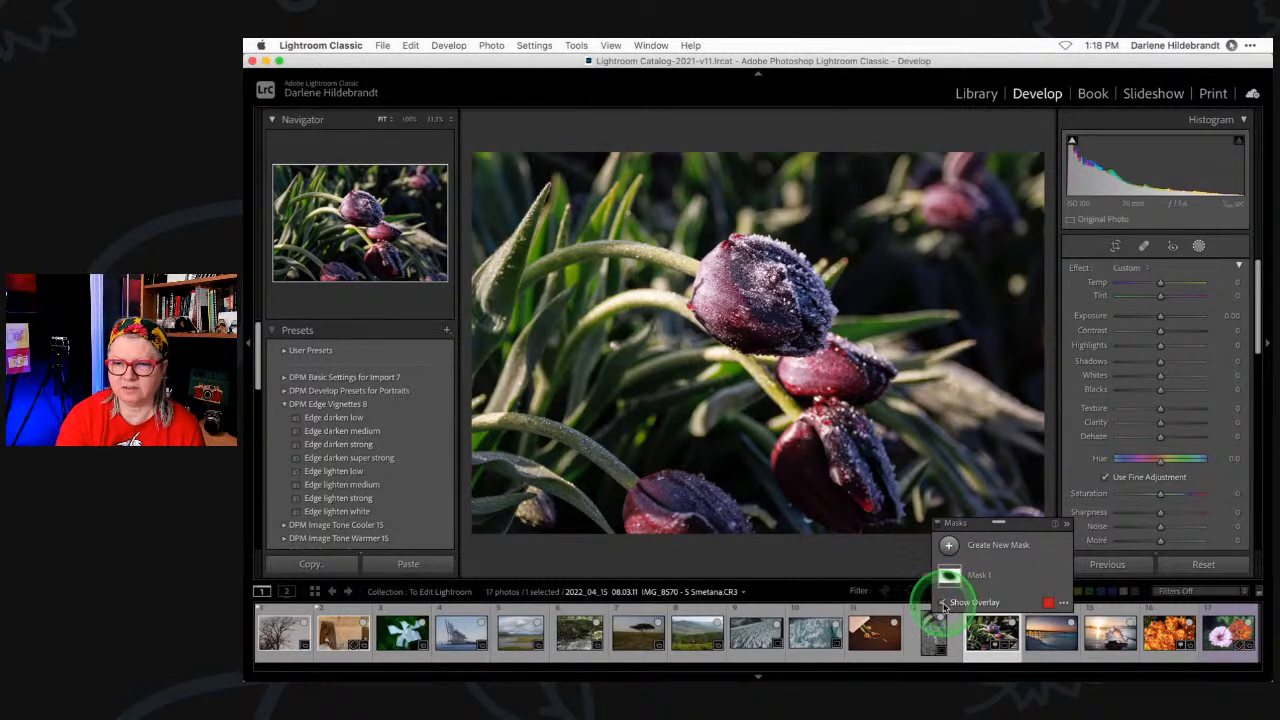
- Check the coverage of Mask 1 with its red overlay, and hide the overlay again
left_click(988, 574)
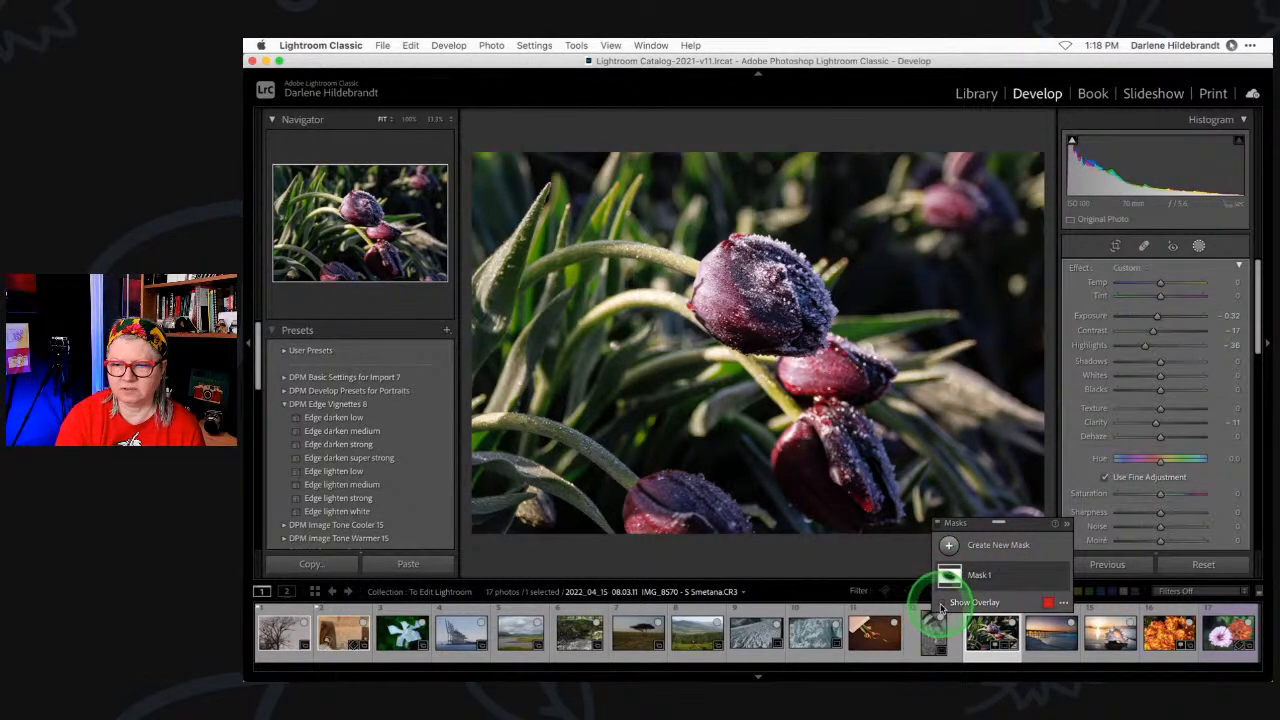
left_click(942, 603)
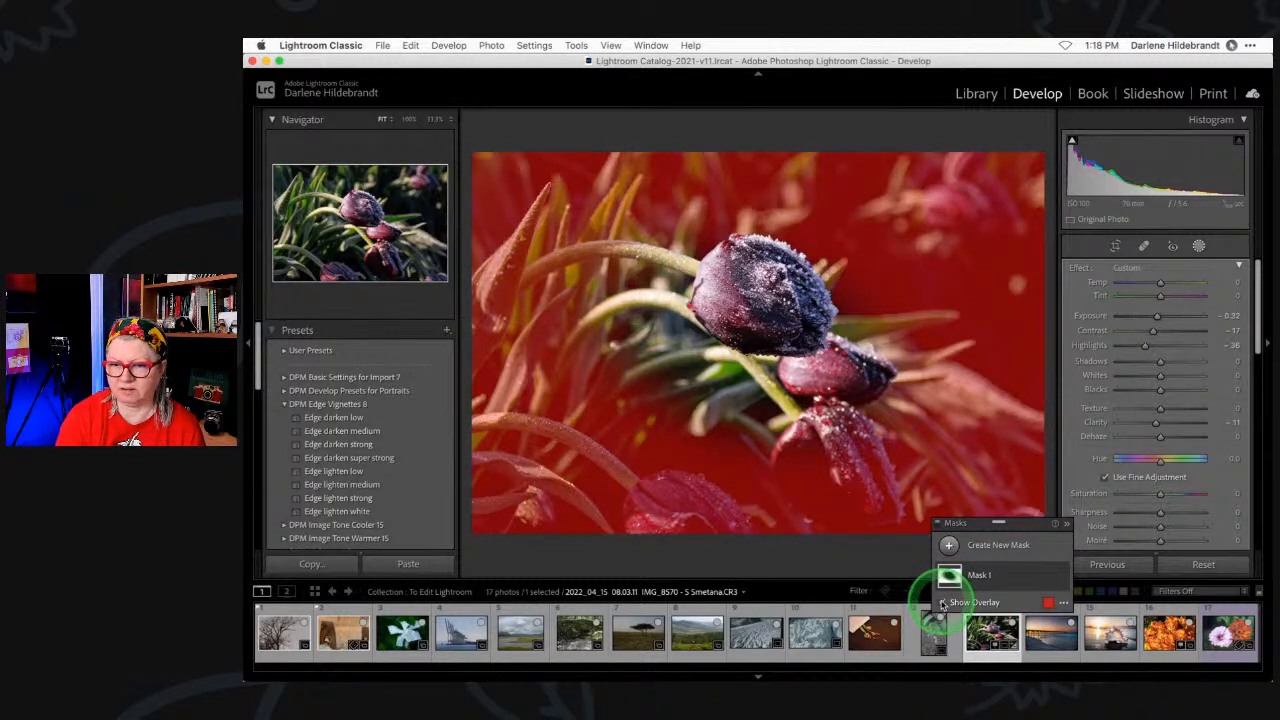
left_click(942, 603)
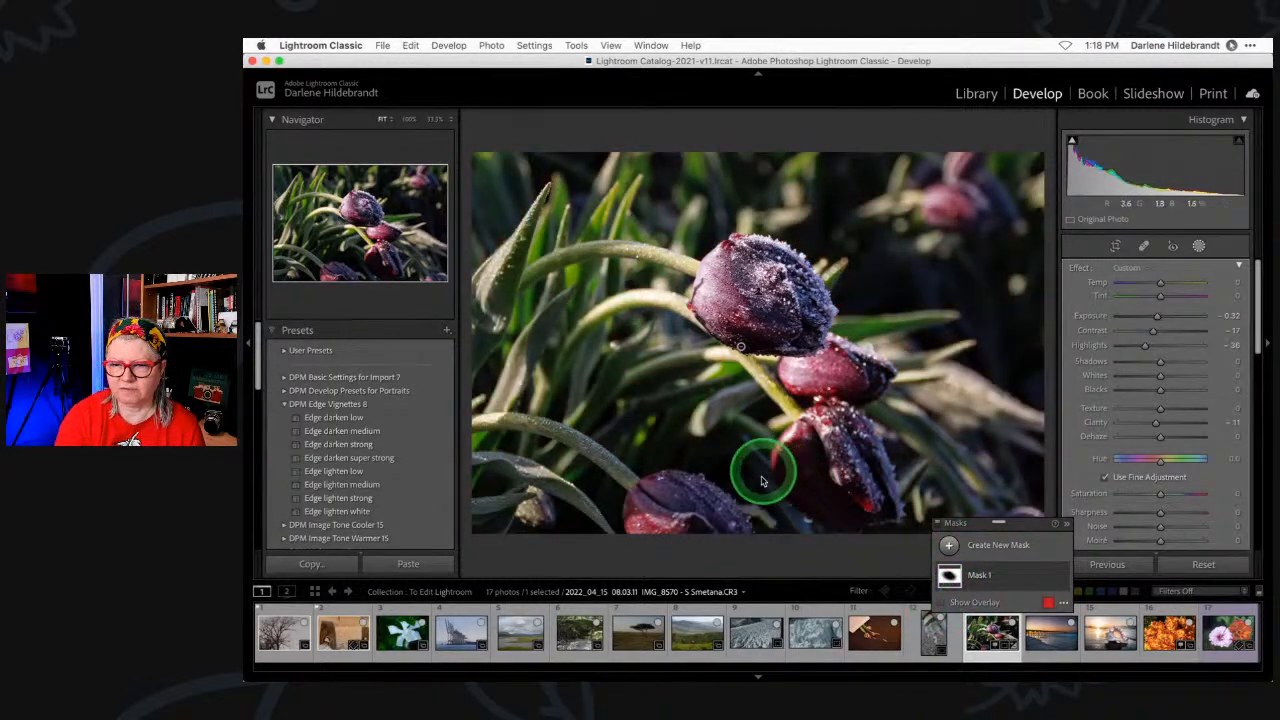
- Enlarge, rotate and lower the subtracted radial gradient so it also surrounds the lower central tulip
left_click(740, 346)
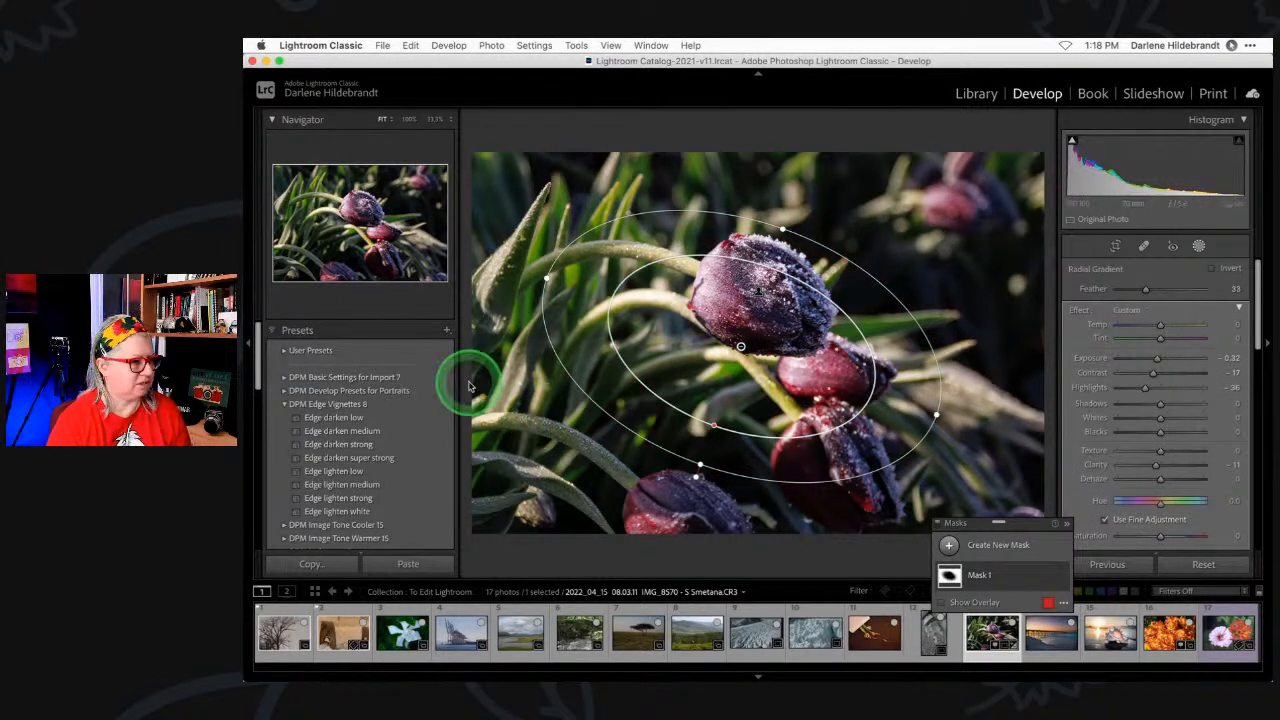
left_click_drag(937, 416, 962, 427)
left_click_drag(700, 464, 693, 482)
left_click_drag(789, 389, 781, 426)
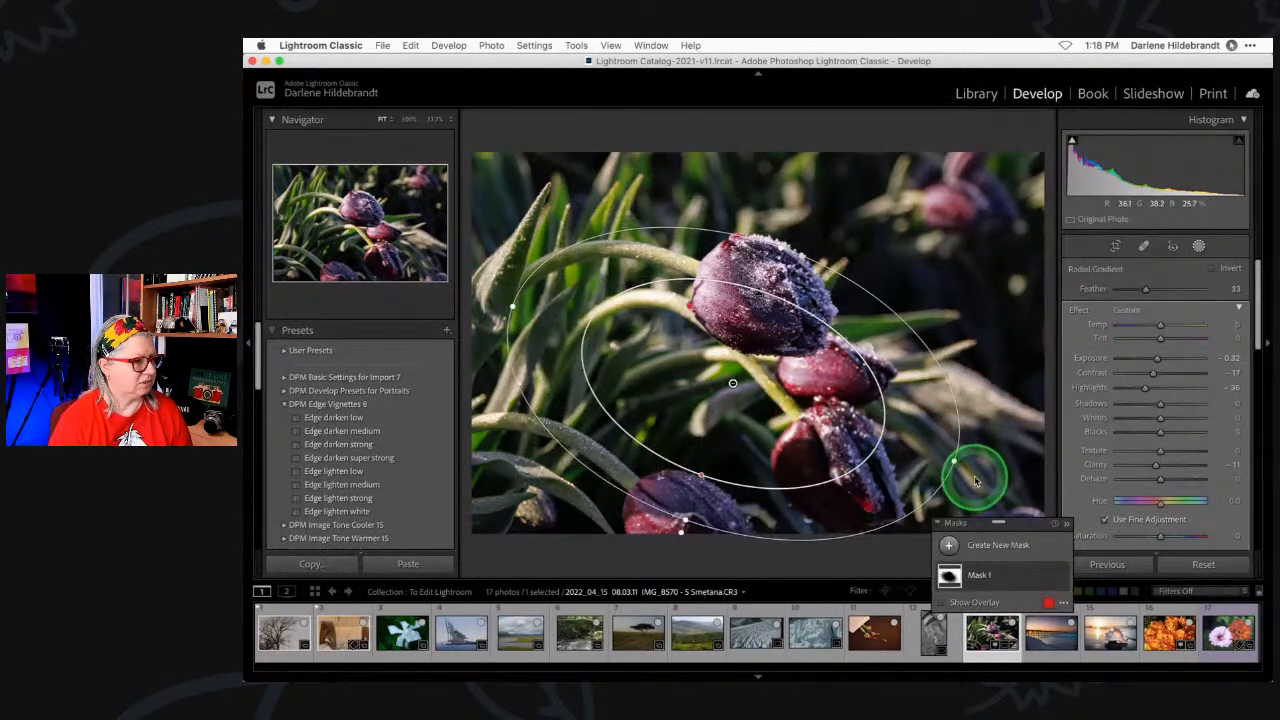
left_click_drag(951, 486, 930, 510)
left_click_drag(779, 395, 777, 385)
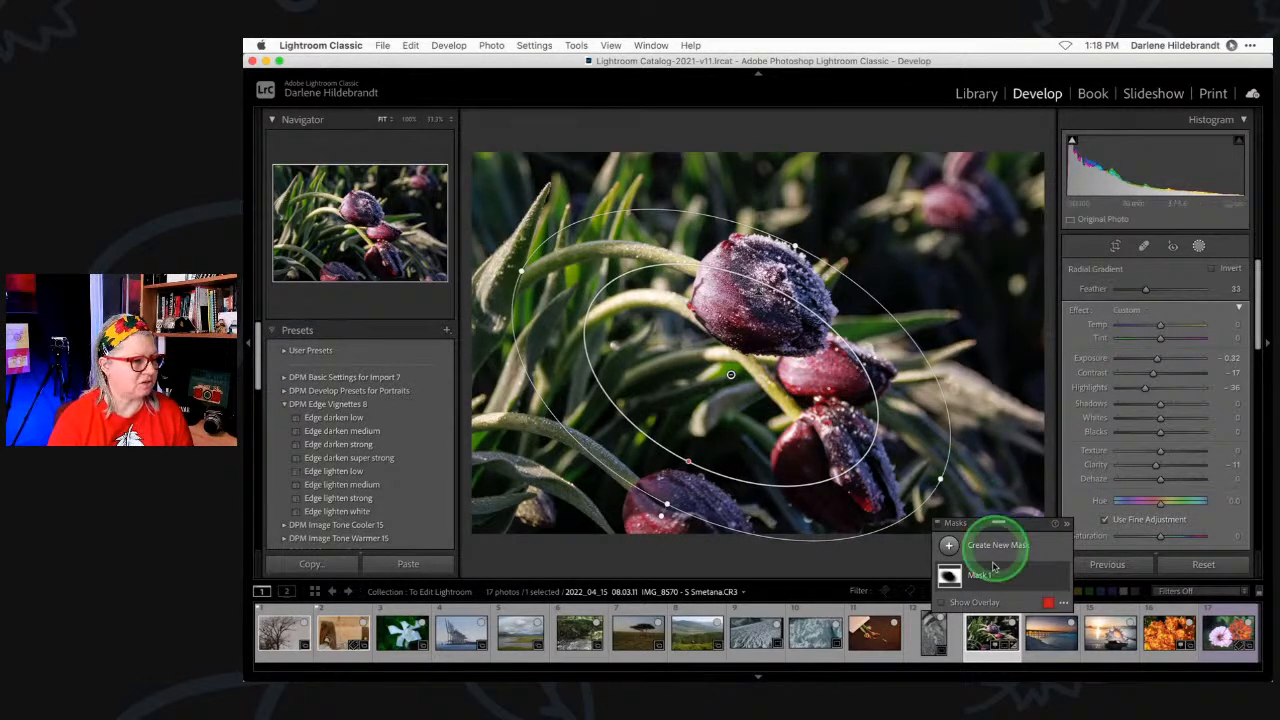
- Leave masking and compare the edited photo with its unedited version
left_click(1199, 246)
left_click(1185, 373)
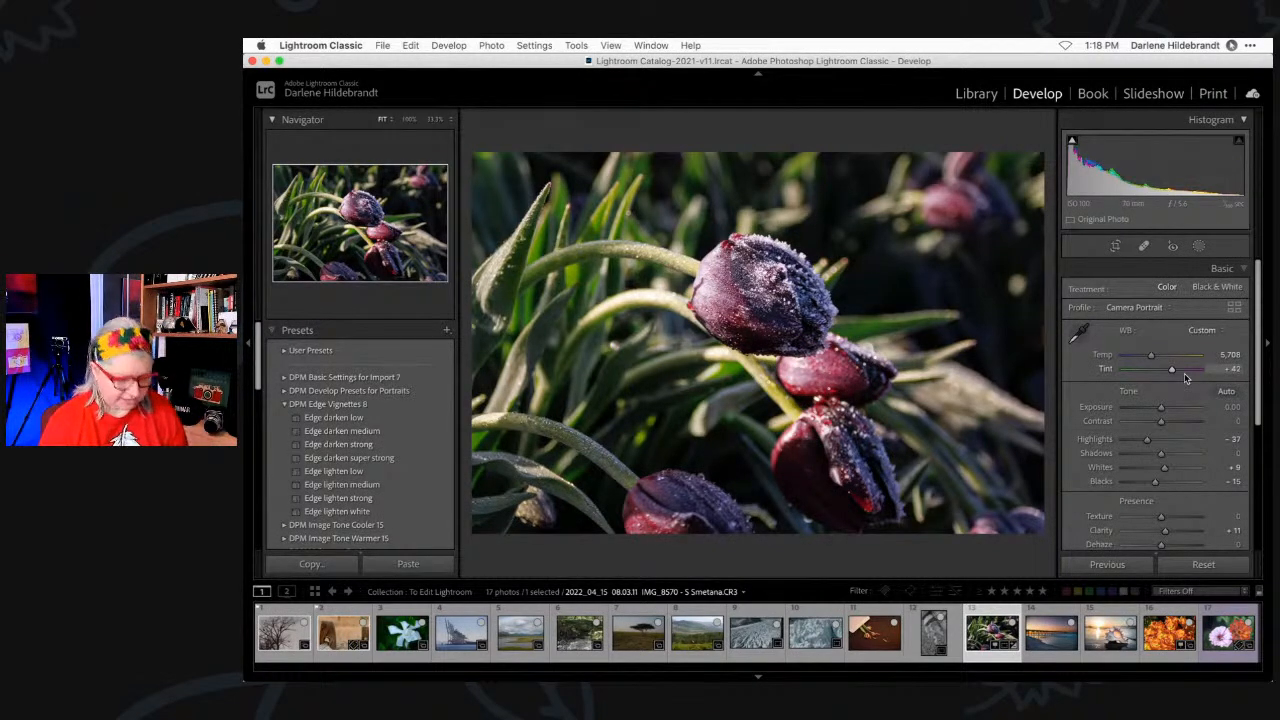
key("backslash")
key("backslash")
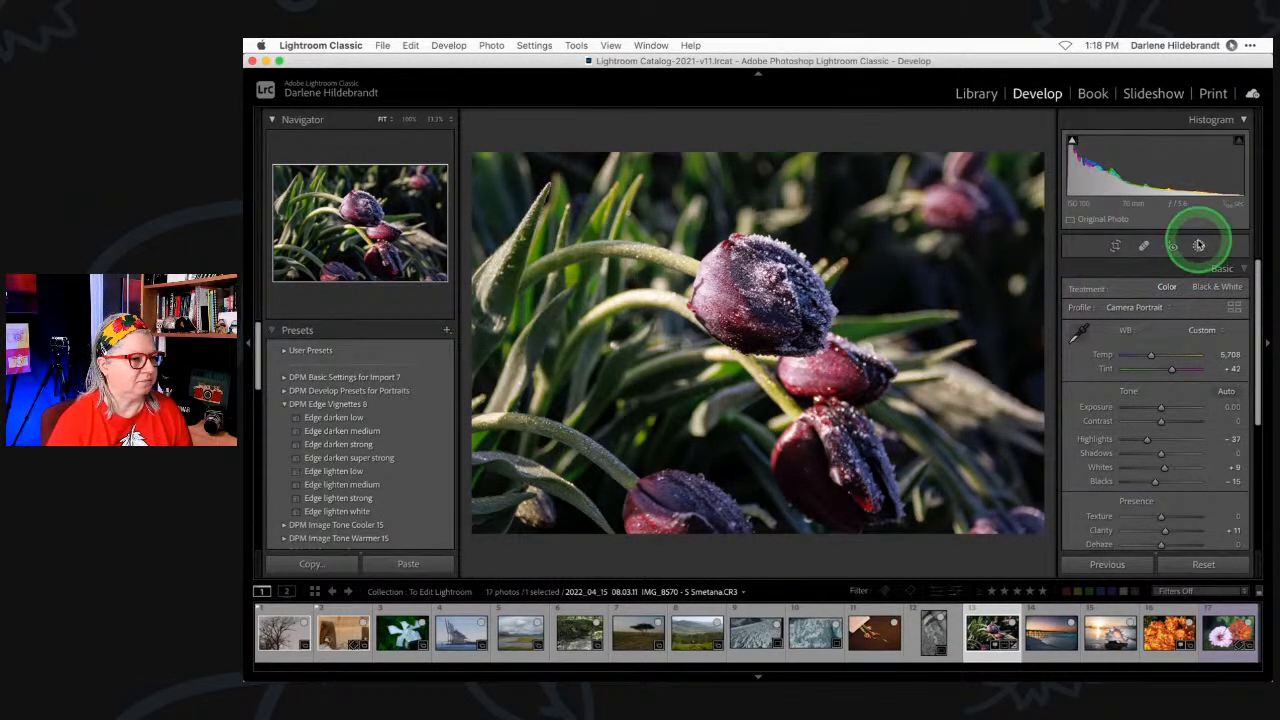
- Duplicate Mask 1 and rename the copy "flowers"
left_click(1199, 247)
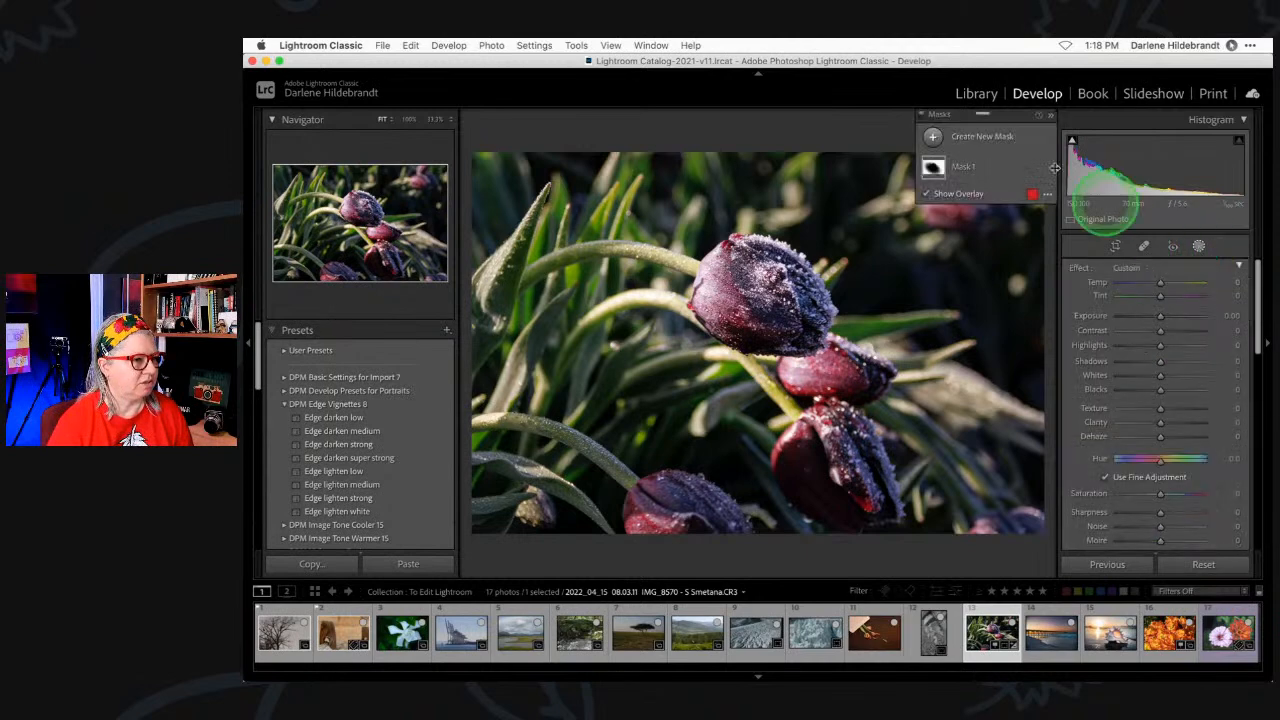
left_click(933, 139)
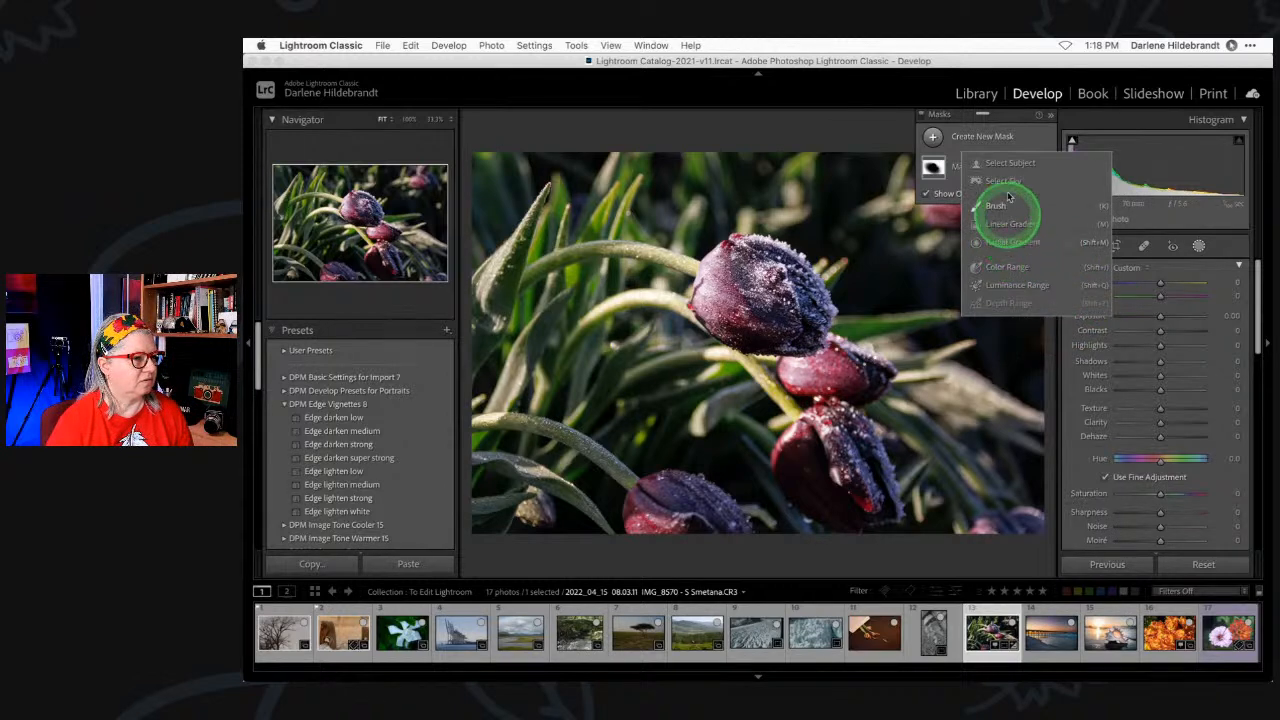
left_click(1014, 137)
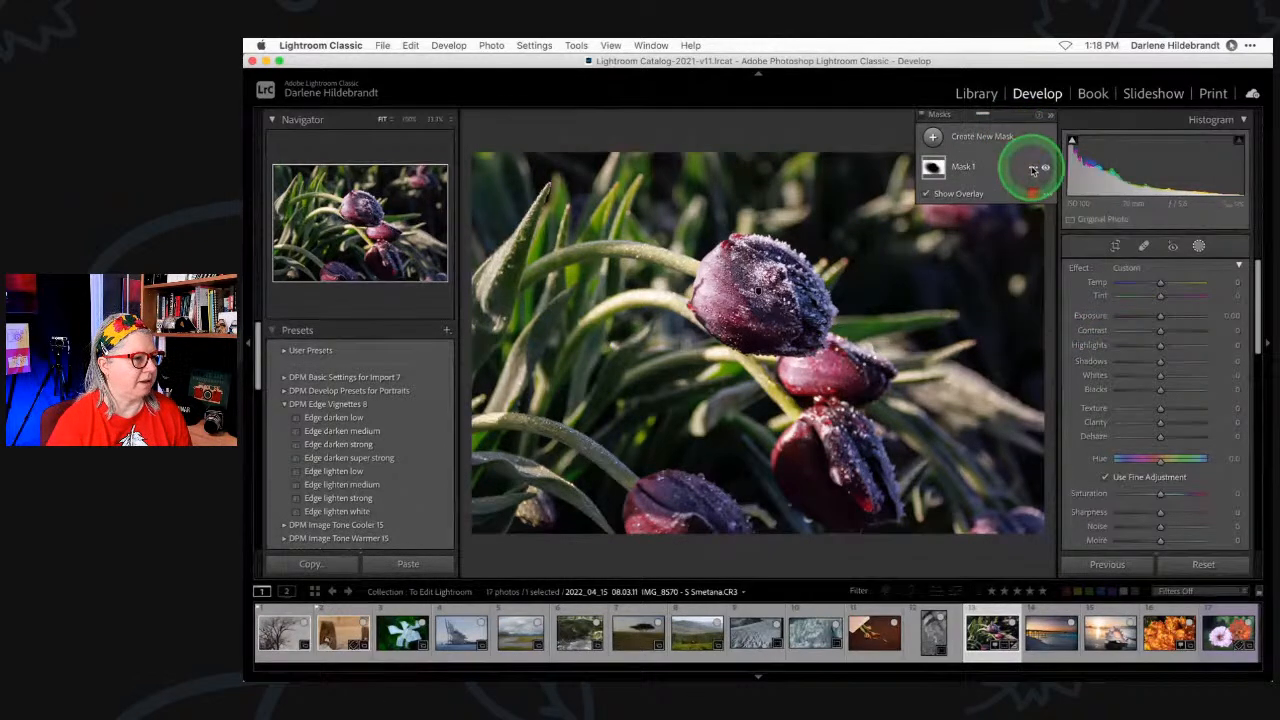
right_click(1012, 166)
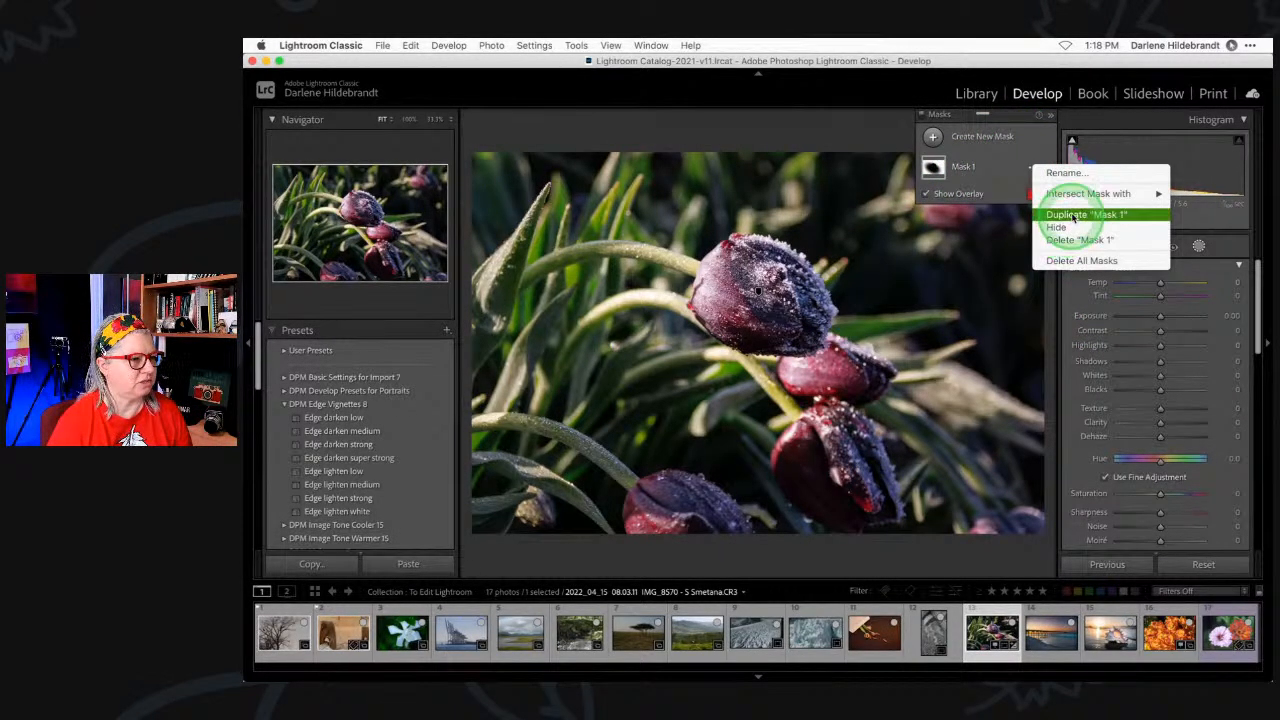
left_click(1078, 214)
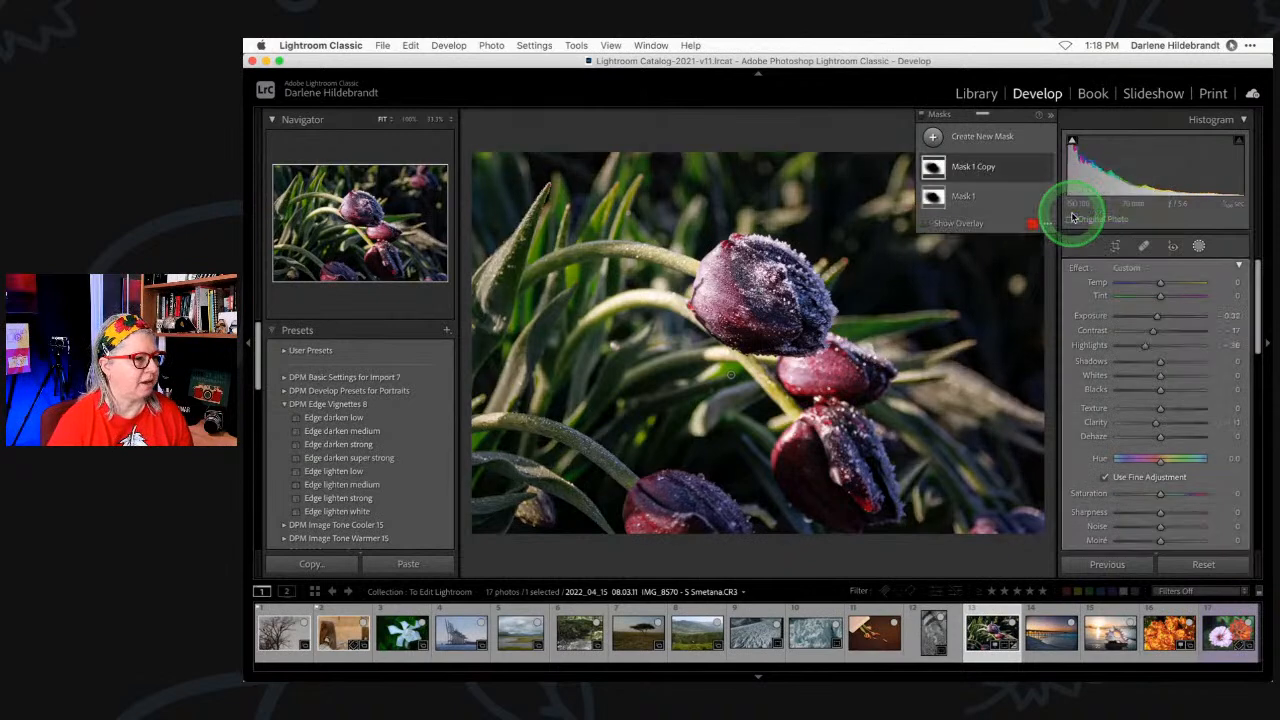
left_click(1030, 166)
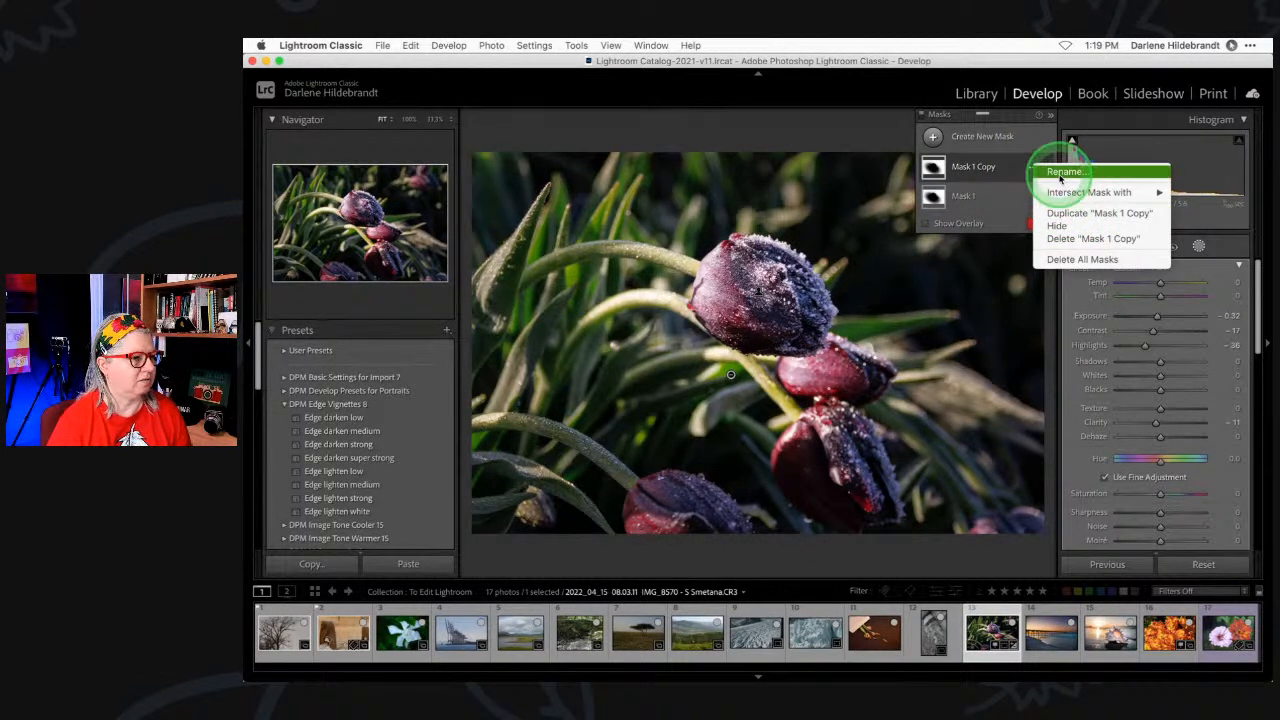
left_click(1062, 172)
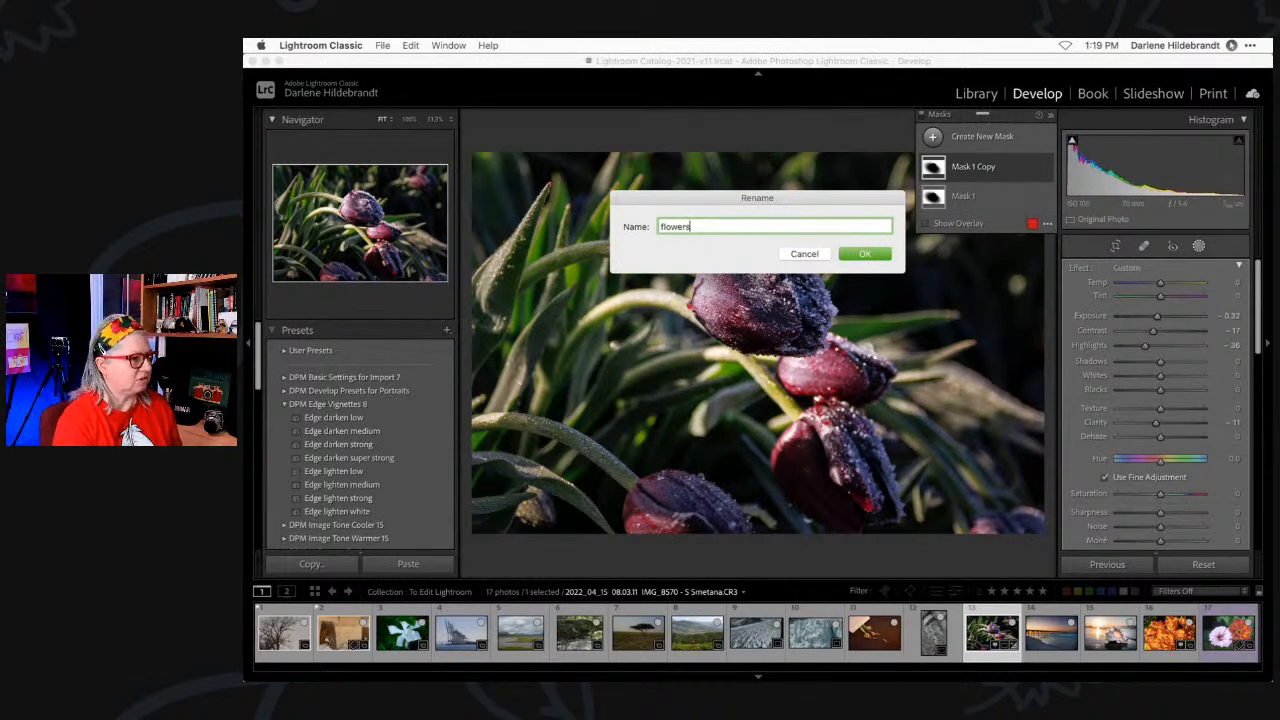
key("Return")
- Show the overlay for the flowers mask and turn off the inversion of its Subject 1 component
left_click(966, 168)
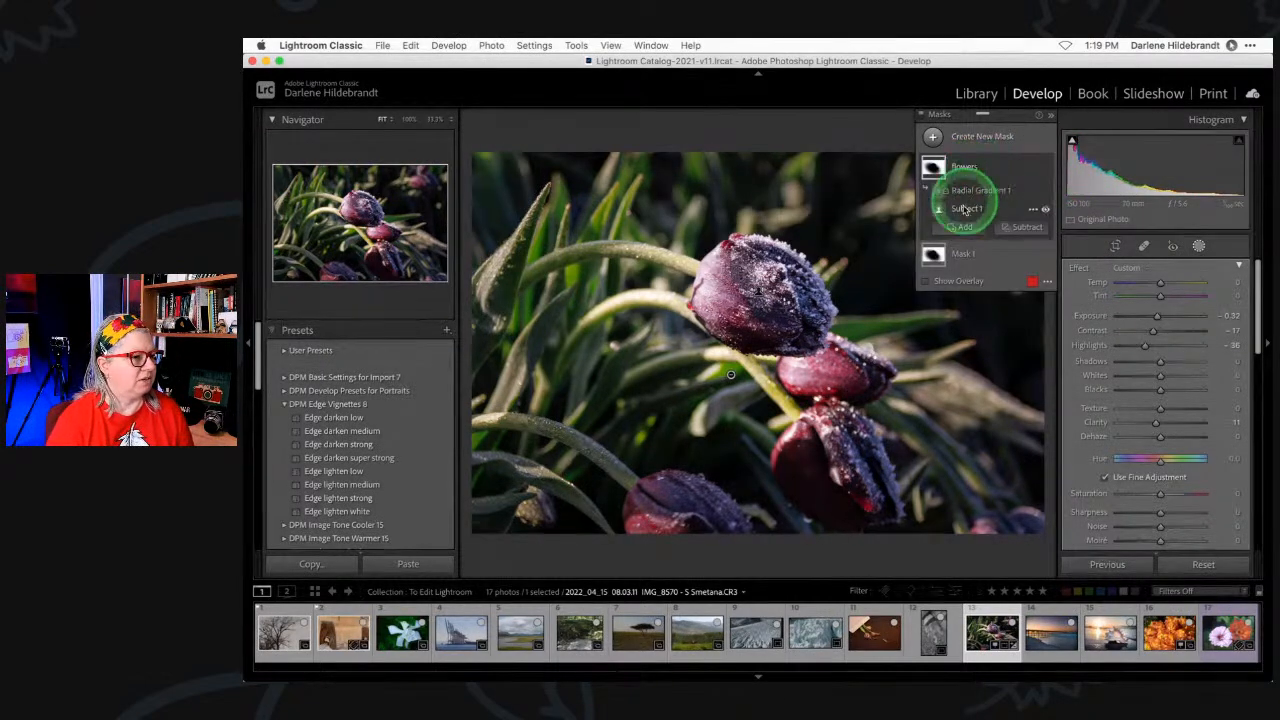
left_click(980, 192)
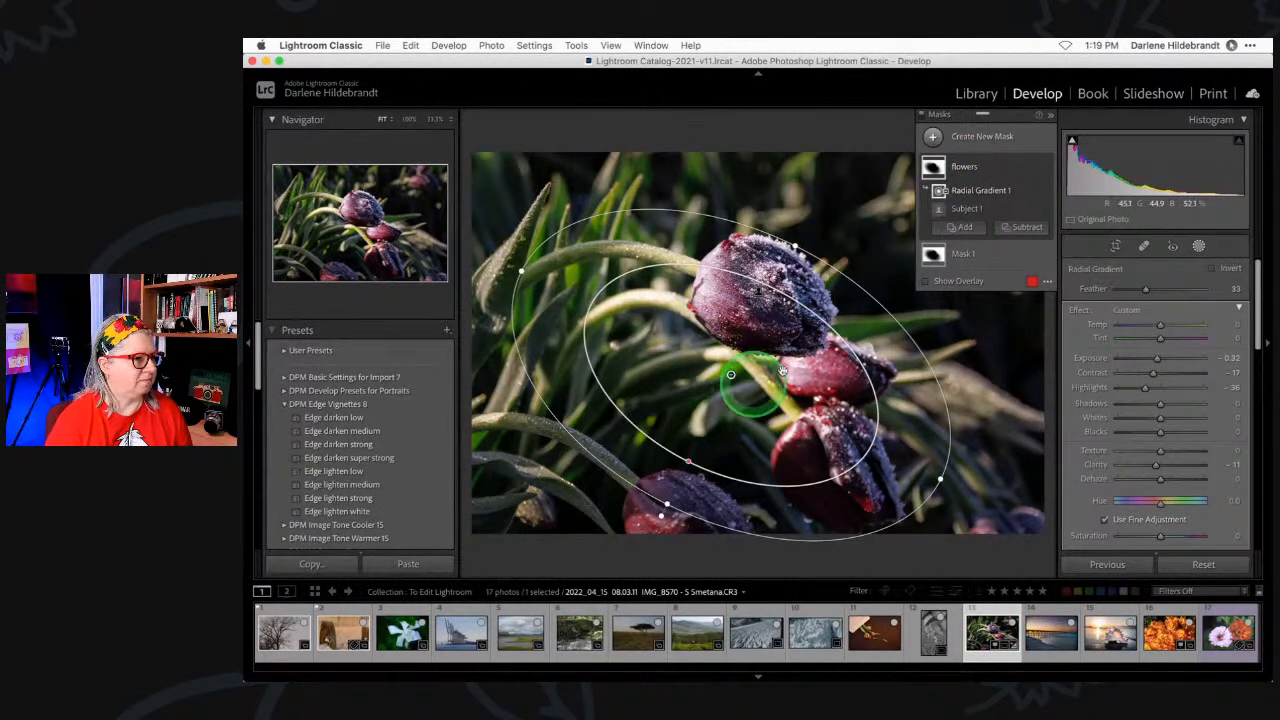
left_click(925, 282)
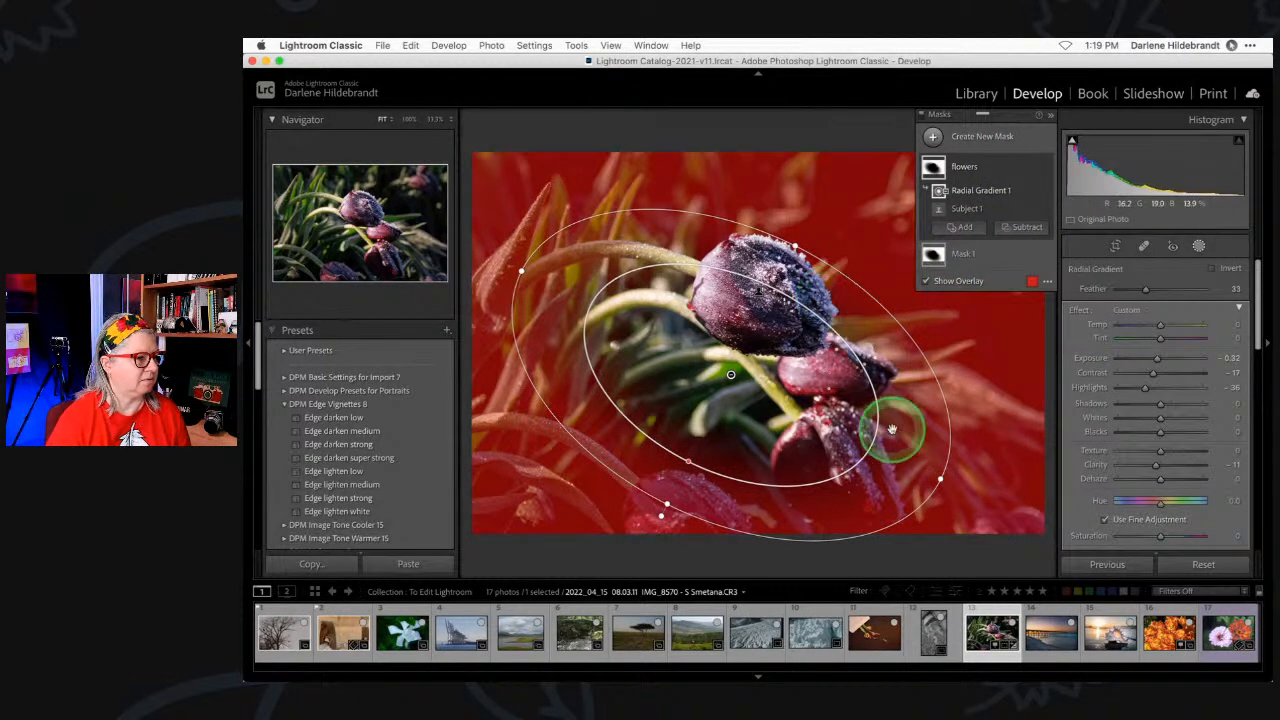
left_click(1000, 209)
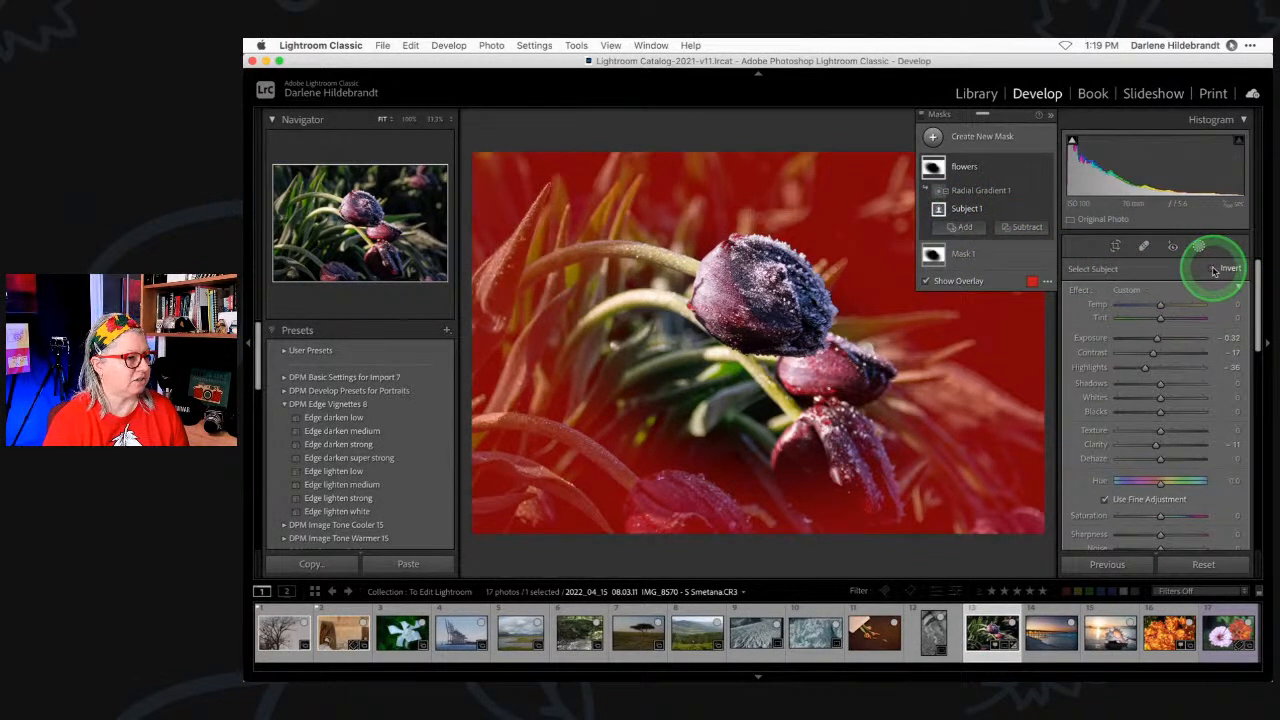
- Invert the flowers mask's radial gradient and shift it slightly to the right over the central tulips
left_click(980, 192)
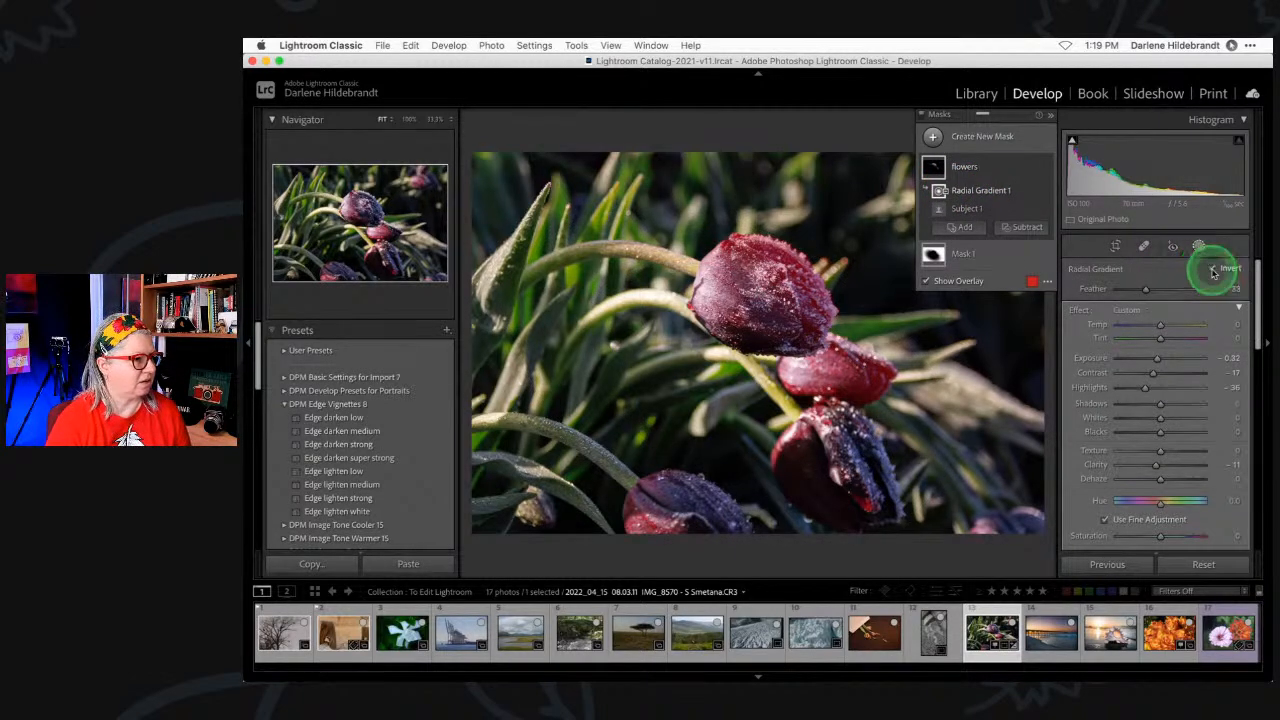
left_click(1213, 271)
left_click_drag(708, 399, 743, 373)
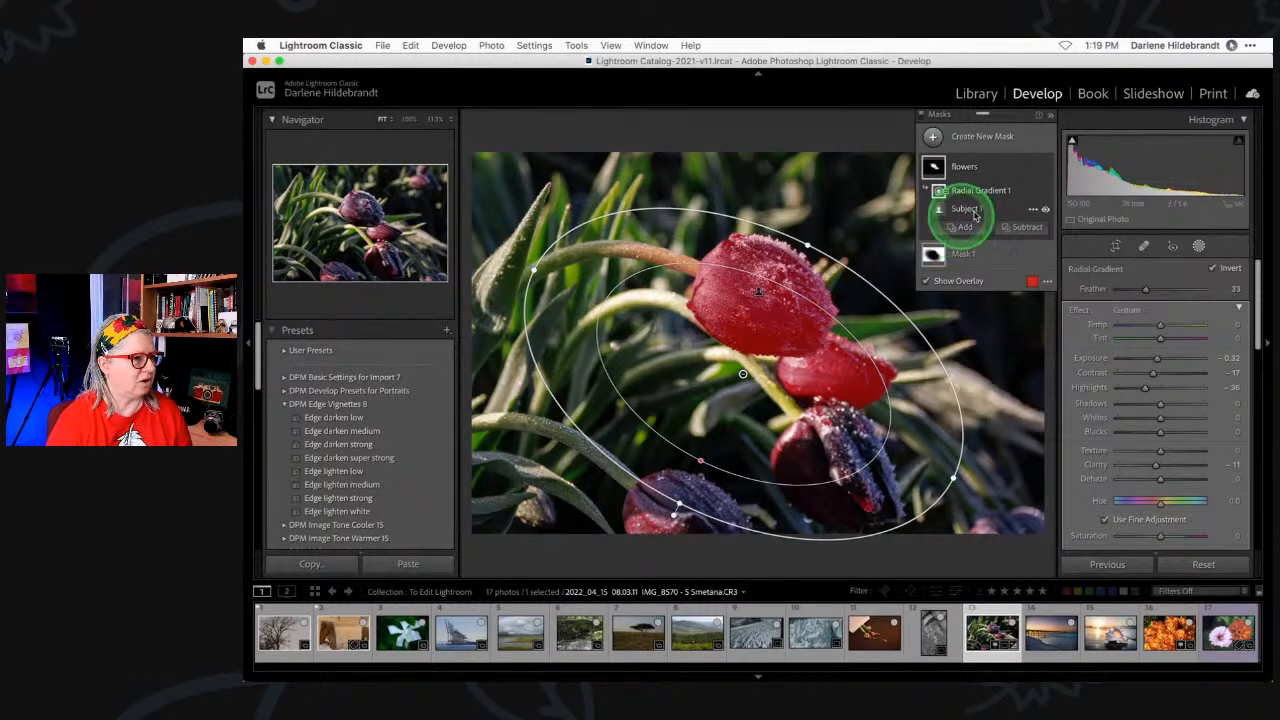
- Delete the radial gradient component from the flowers mask
left_click(1215, 271)
left_click(1215, 271)
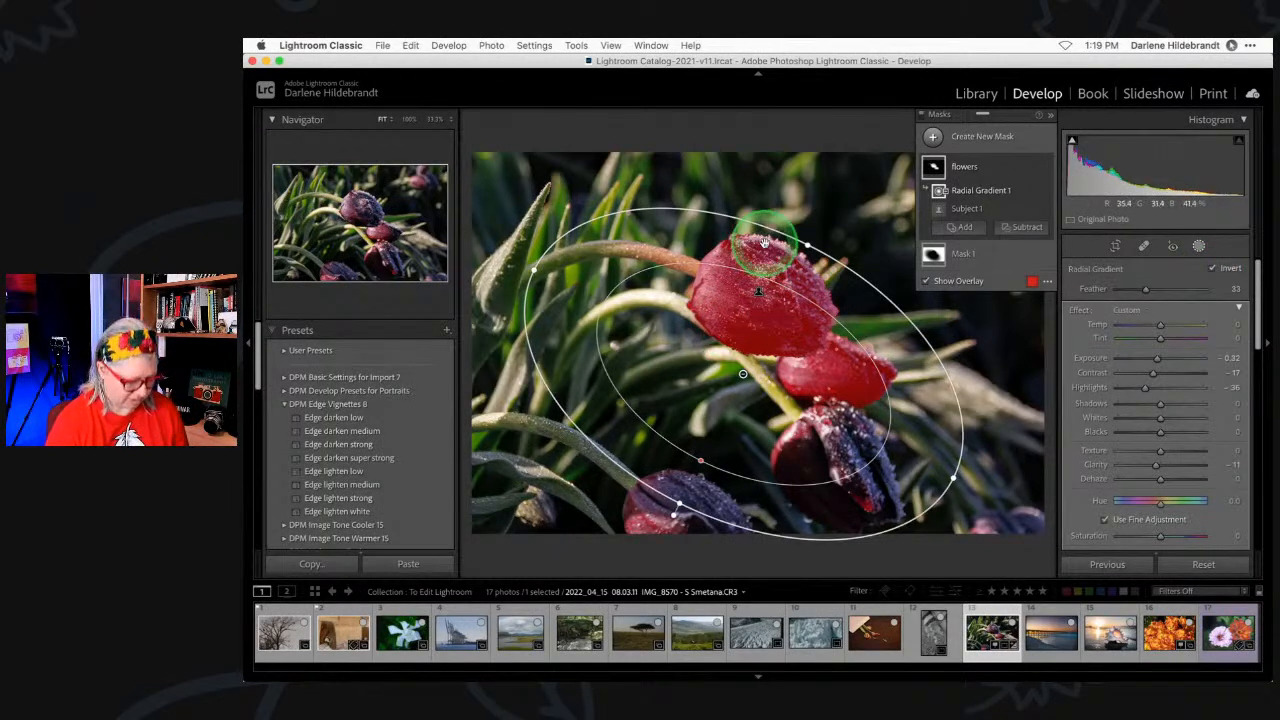
key("Delete")
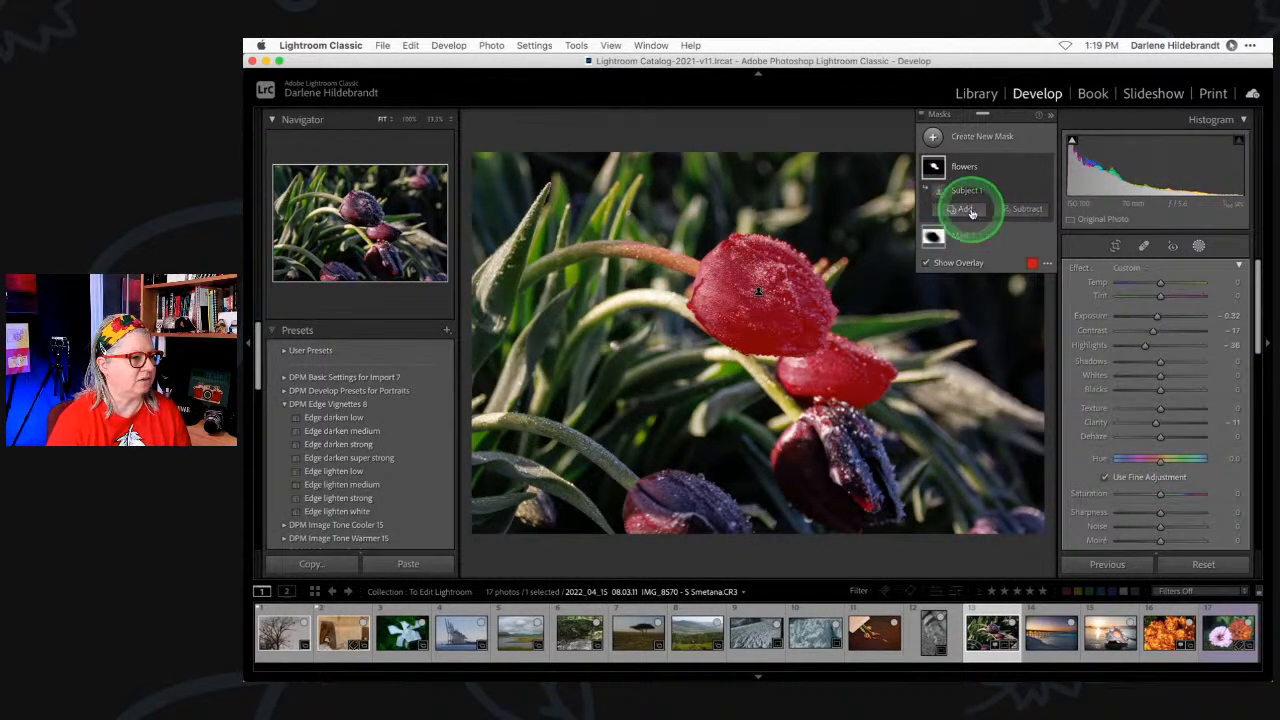
- Add a new radial gradient to the flowers mask, covering the central tulips and surrounding stems
left_click_drag(962, 210, 979, 325)
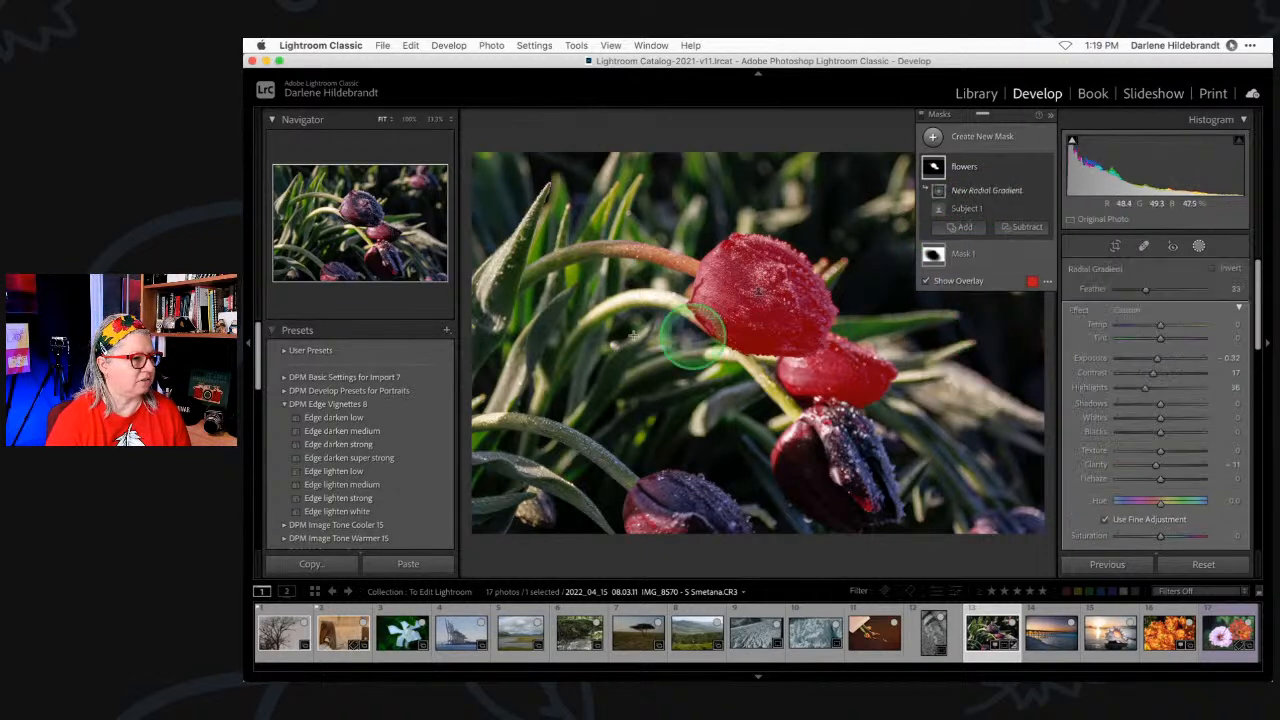
left_click_drag(679, 330, 851, 466)
mouse_move(763, 334)
left_mouse_down()
mouse_move(777, 363)
mouse_move(745, 352)
left_mouse_up()
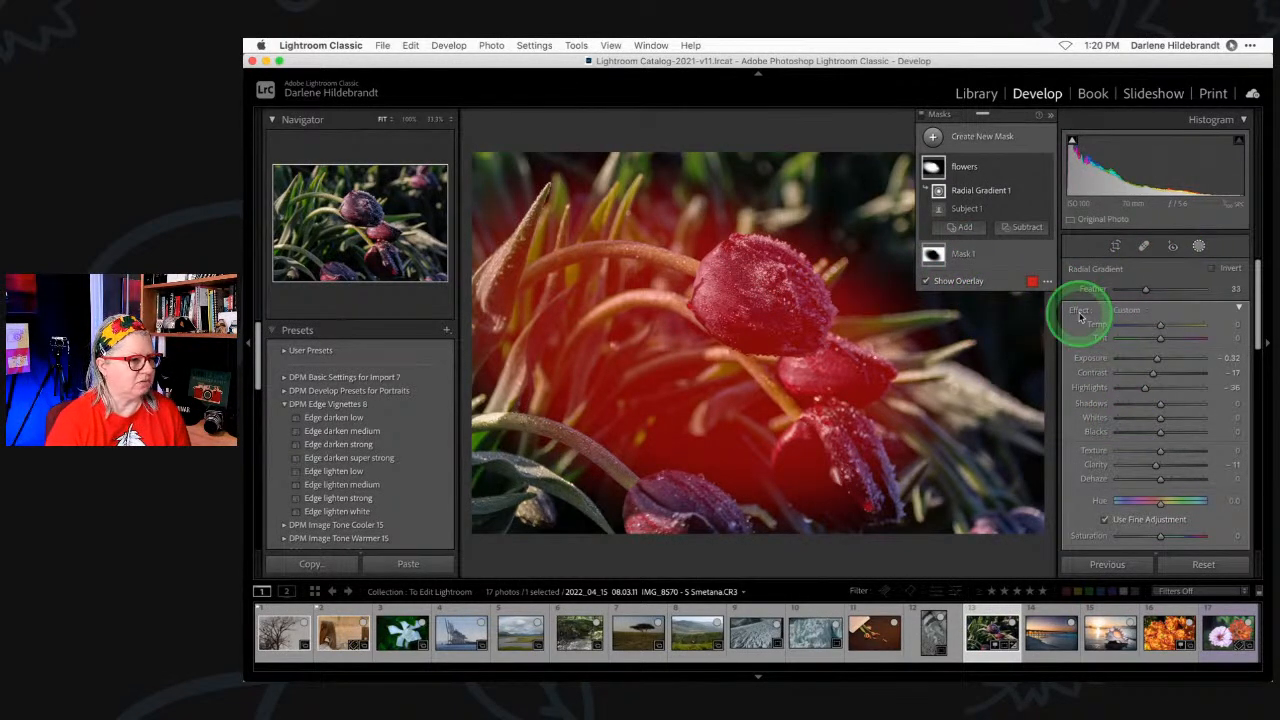
- Hide the mask overlay and reset the flowers mask's effect settings, raising Texture to 43 and Clarity to about 38
left_click(926, 281)
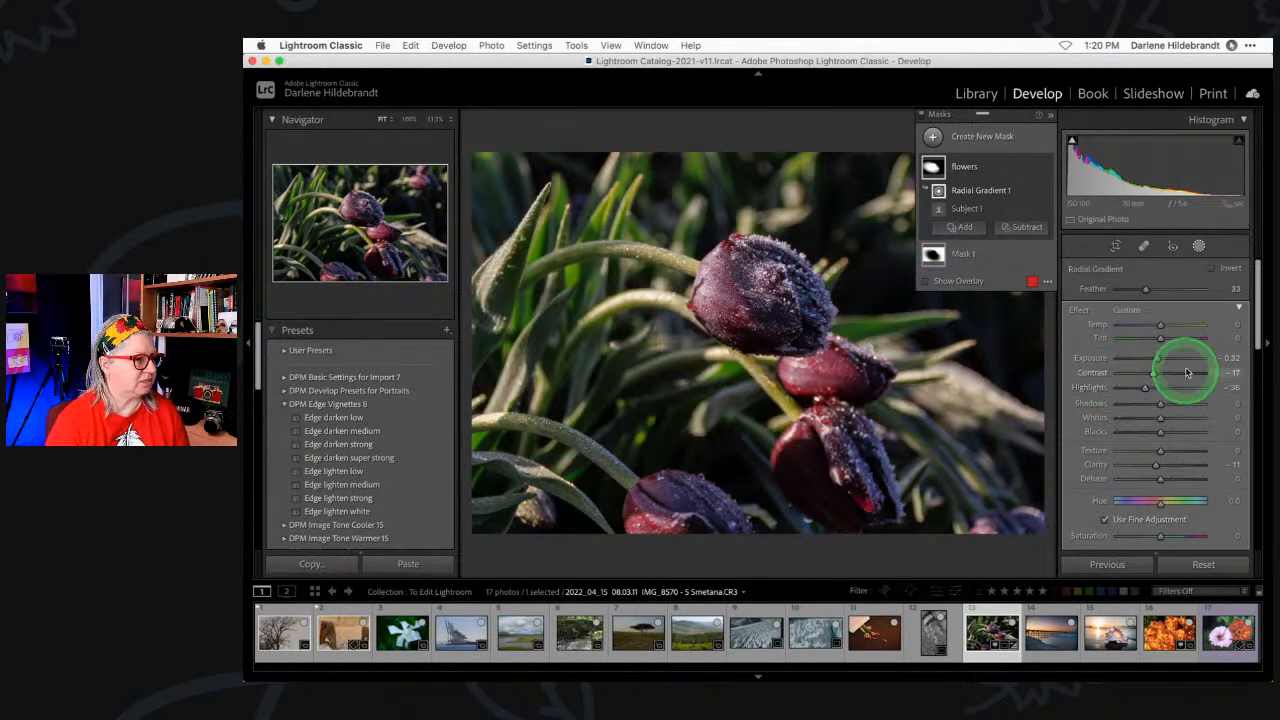
double_click(1077, 312)
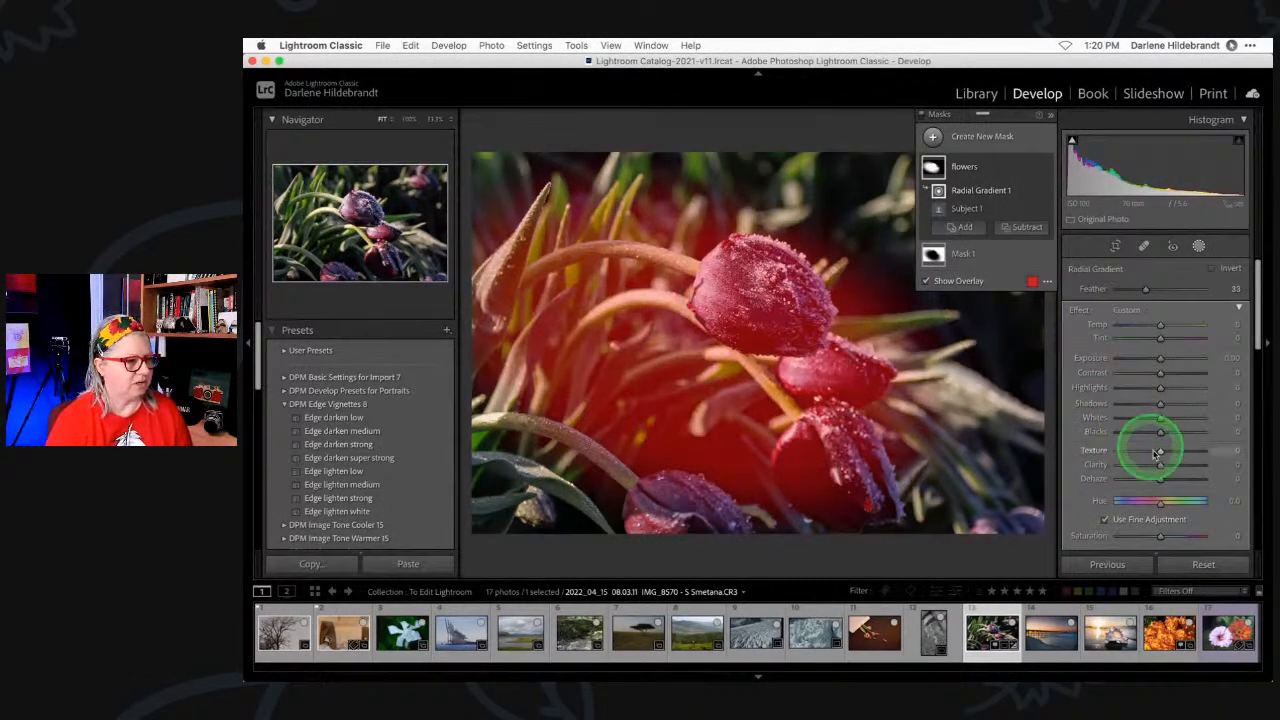
mouse_move(1158, 464)
left_mouse_down()
mouse_move(1200, 458)
mouse_move(1123, 458)
mouse_move(1181, 461)
mouse_move(1167, 454)
left_mouse_up()
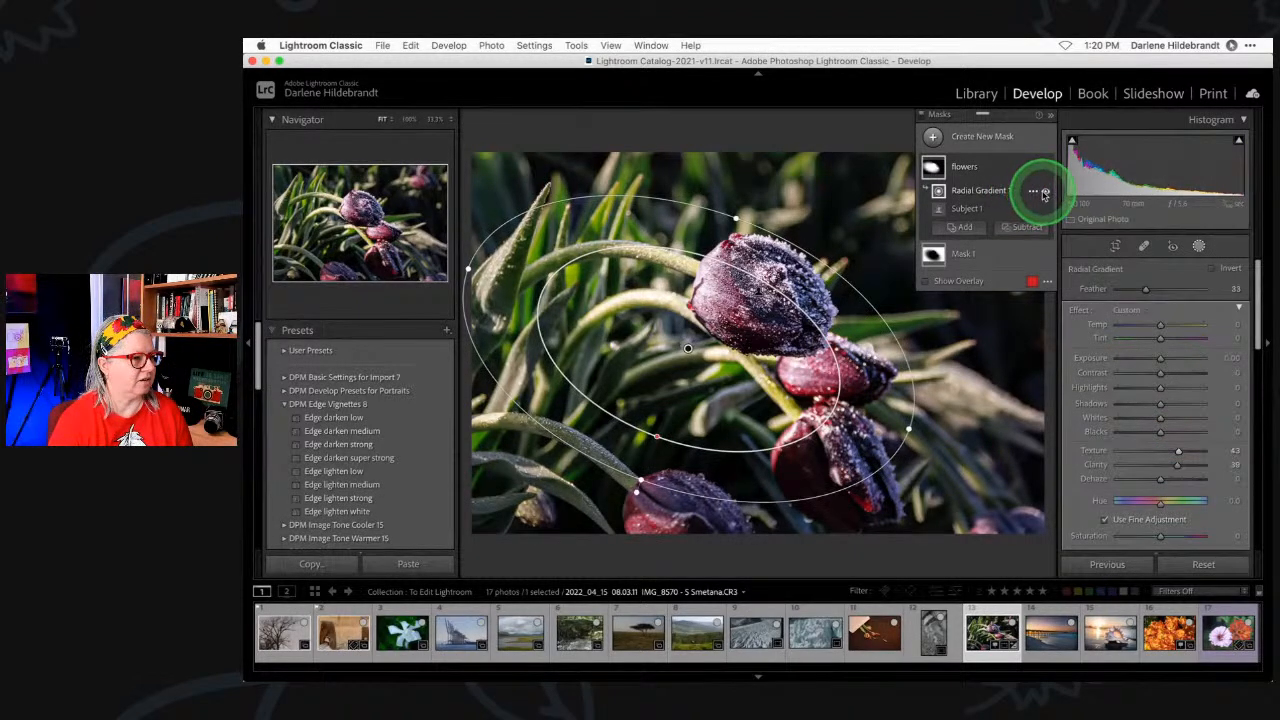
- Compare the flowers mask with and without its radial gradient, and delete that gradient
left_click(1046, 192)
left_click(1046, 192)
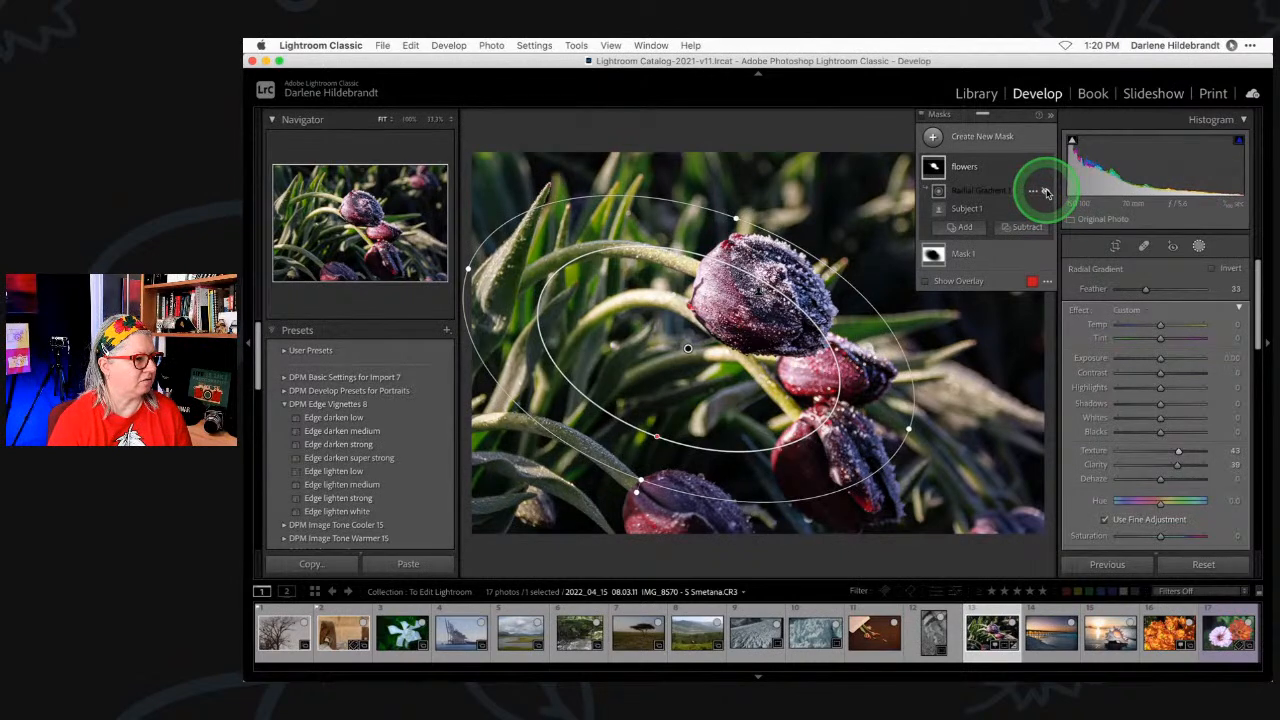
left_click(1046, 192)
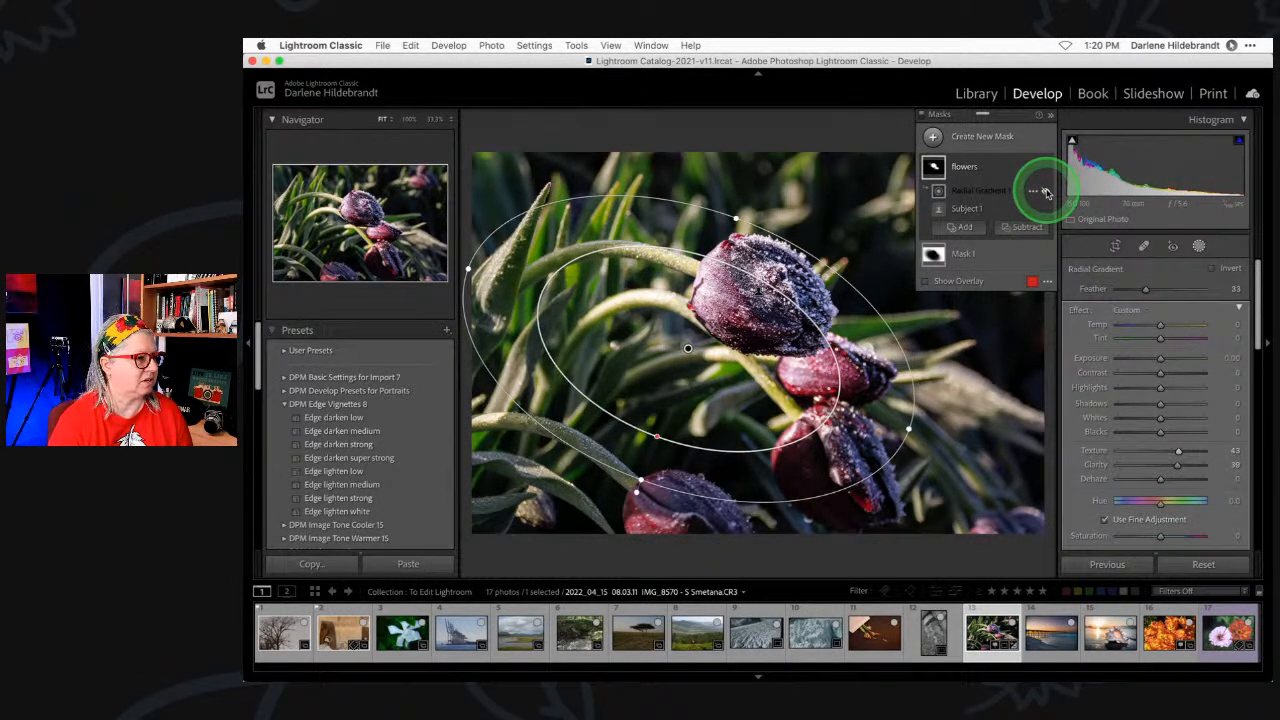
left_click(1046, 192)
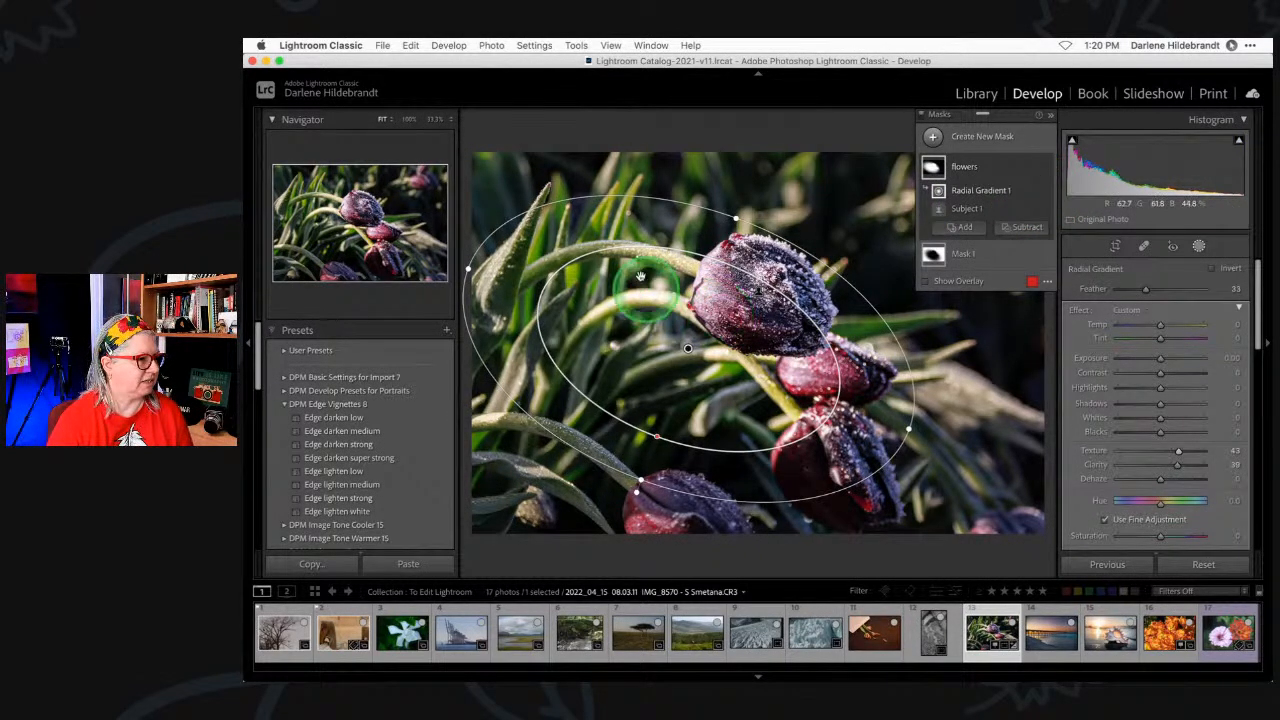
left_click(1032, 192)
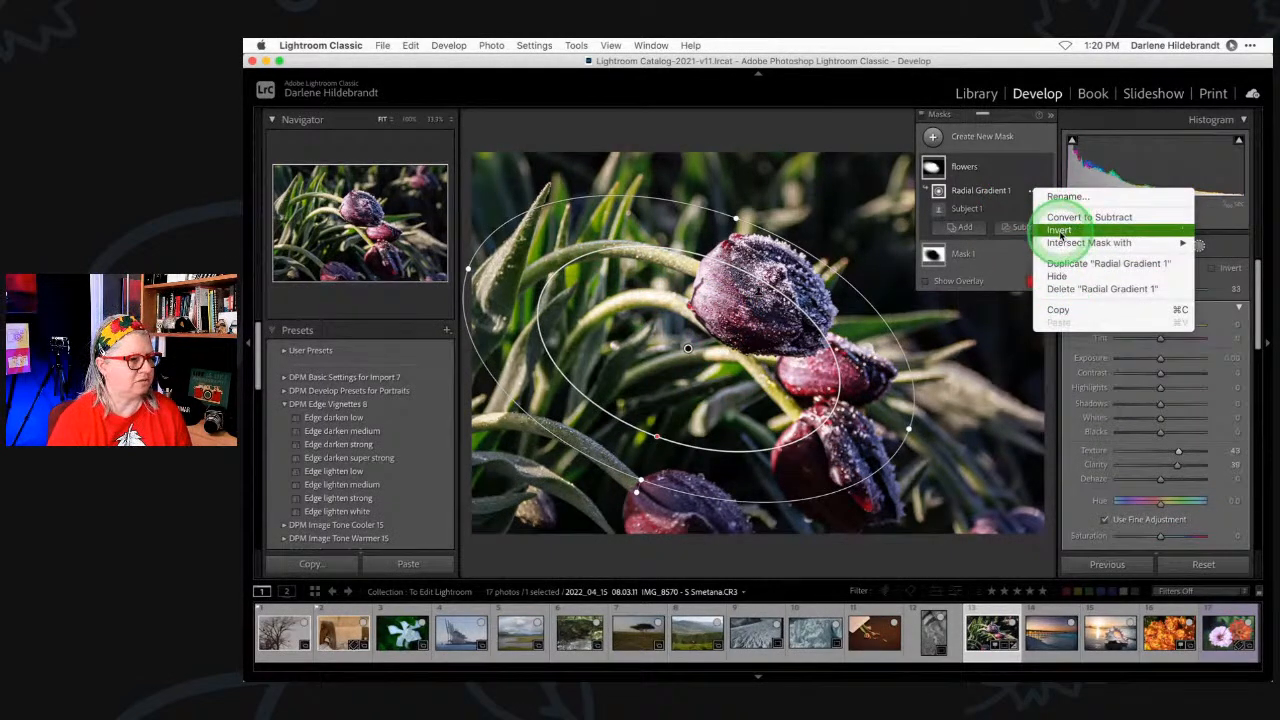
left_click(1061, 290)
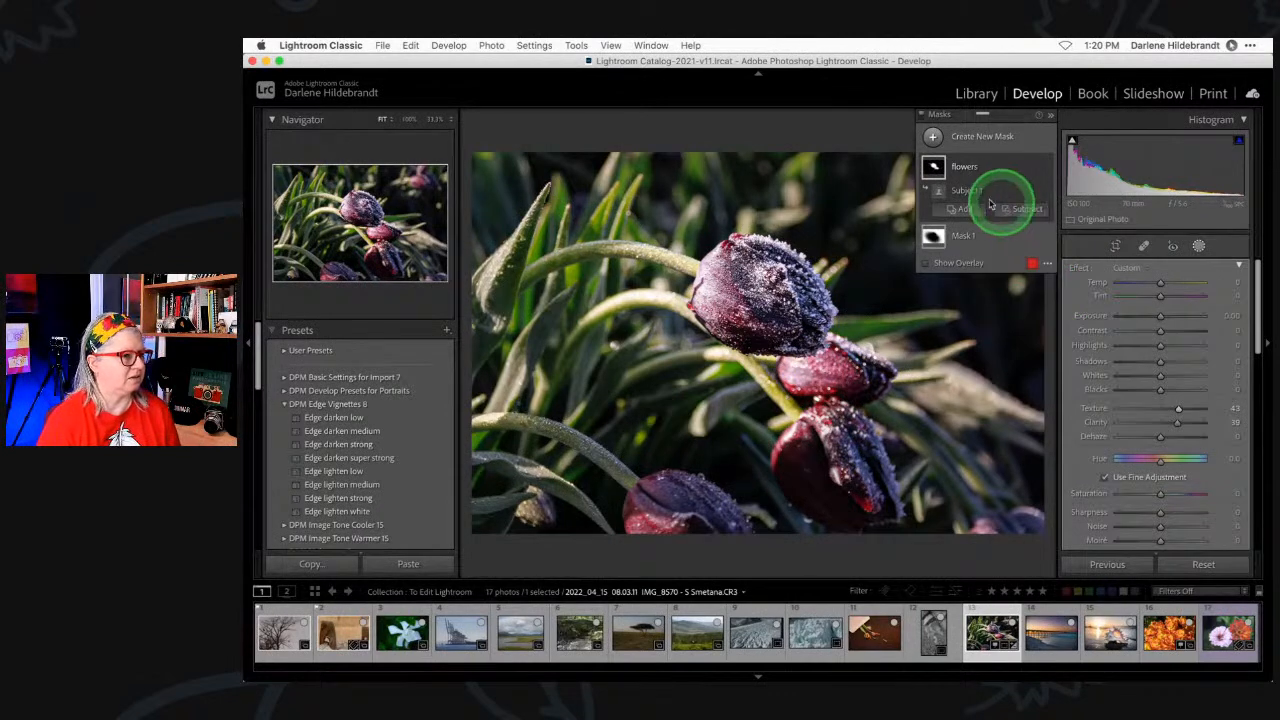
- Check the flowers mask's coverage with the overlay and raise its Texture to about 46 and Clarity to about 53
left_click(926, 265)
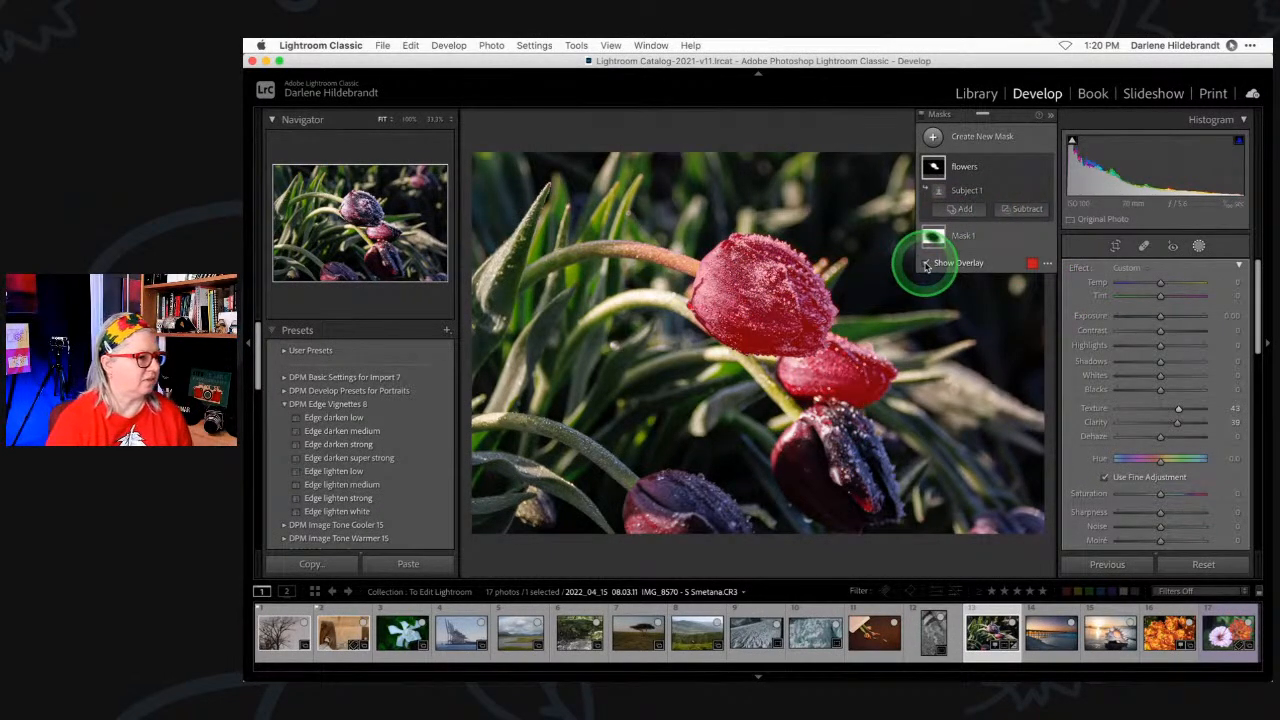
left_click(926, 265)
mouse_move(1177, 422)
left_mouse_down()
mouse_move(1120, 423)
mouse_move(1178, 423)
left_mouse_up()
mouse_move(1179, 408)
left_mouse_down()
mouse_move(1129, 406)
mouse_move(1185, 410)
left_mouse_up()
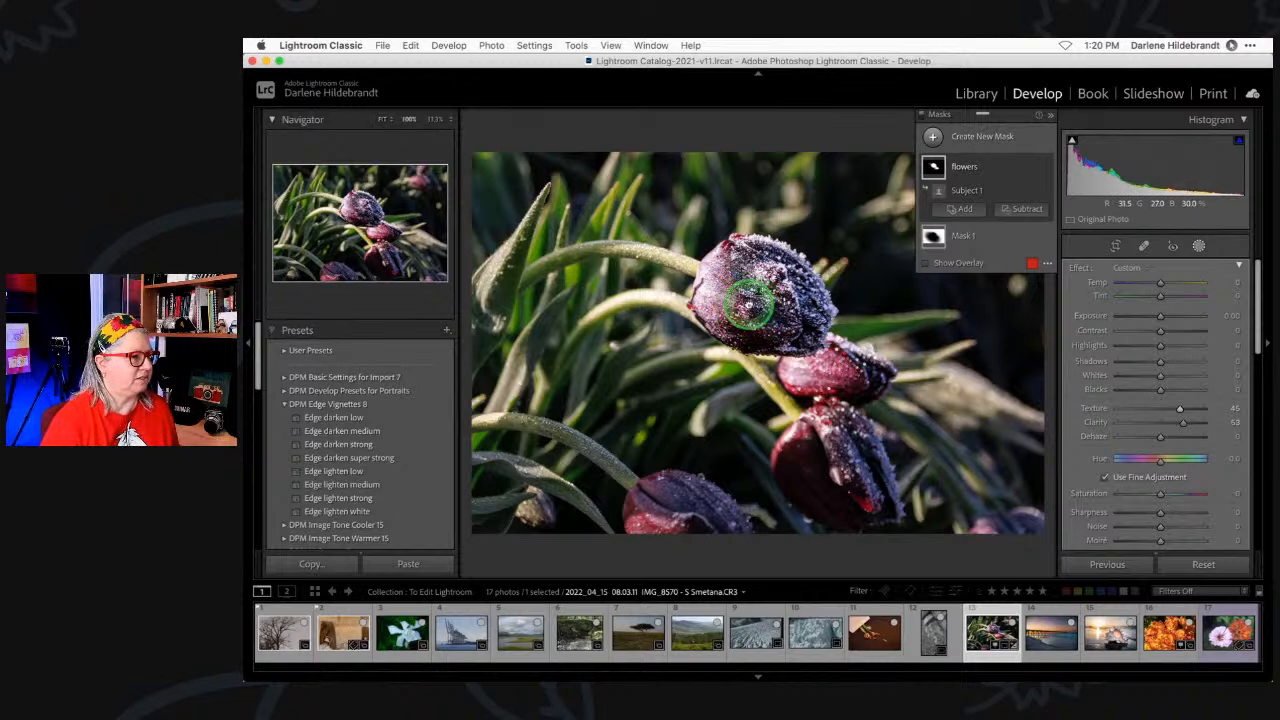
- Compare the main tulip before and after editing at 100% zoom, return to the fitted view and leave masking
left_click(747, 303)
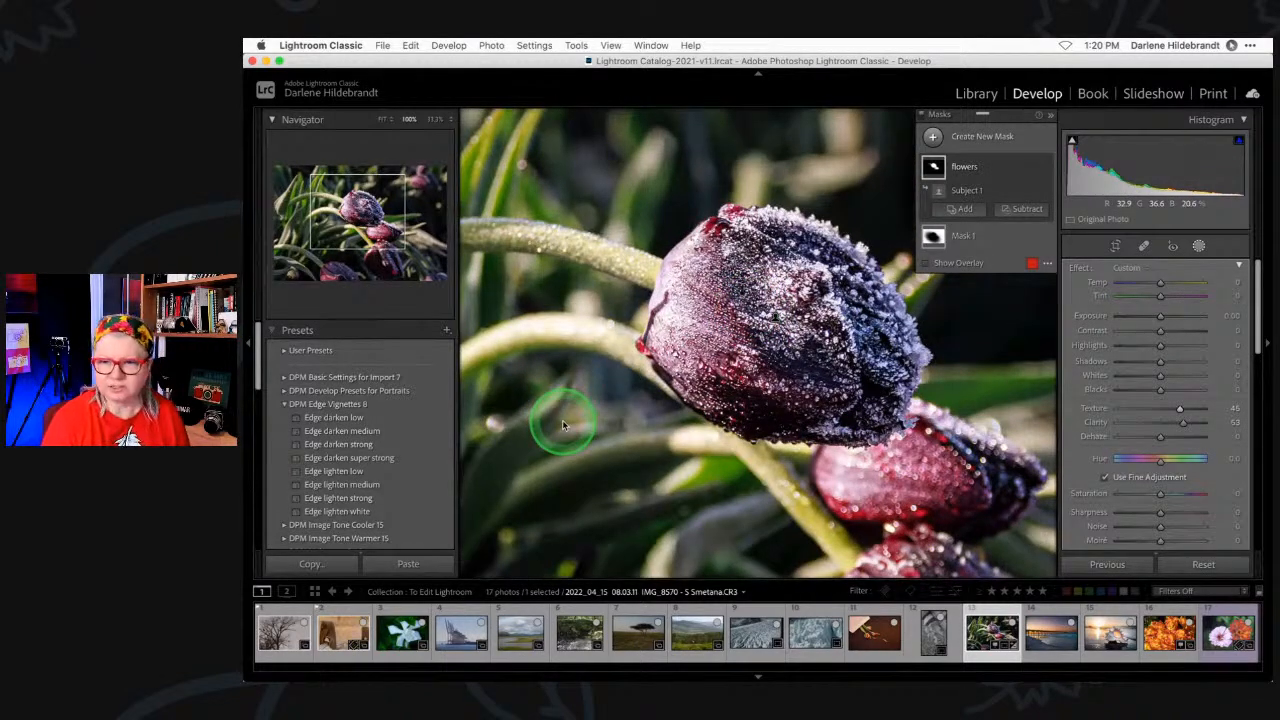
key("backslash")
key("backslash")
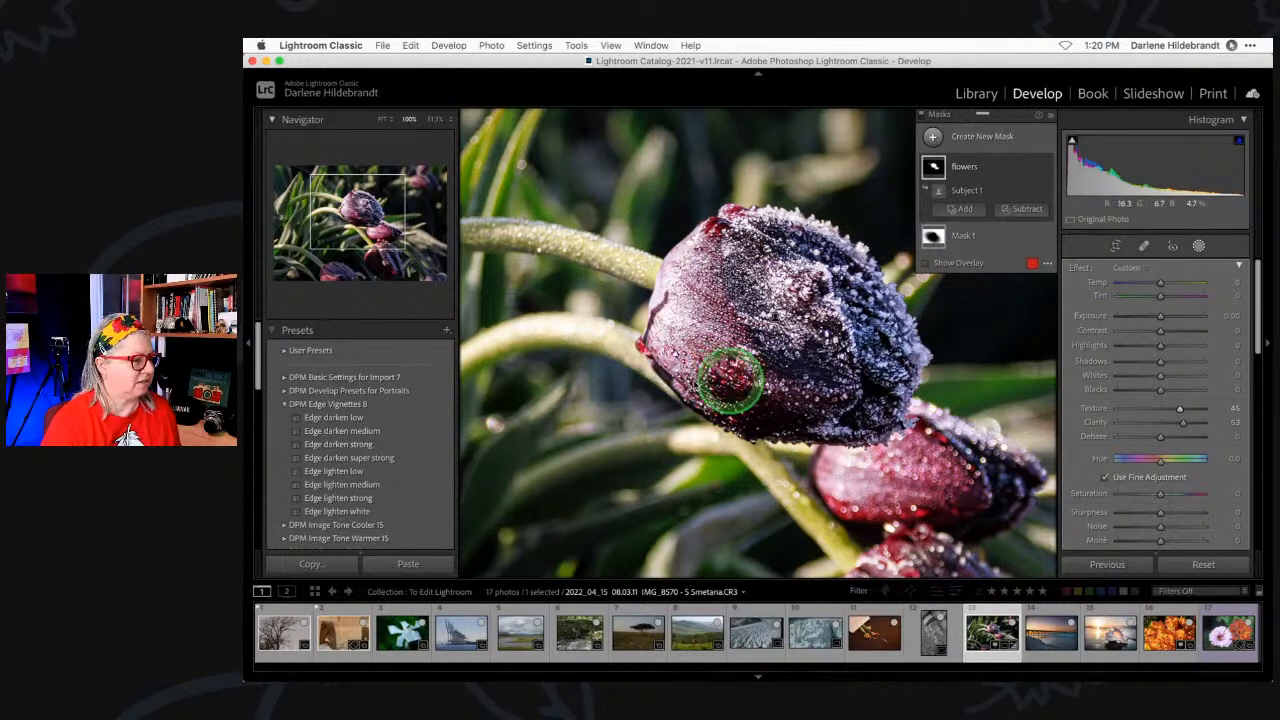
left_click(689, 458)
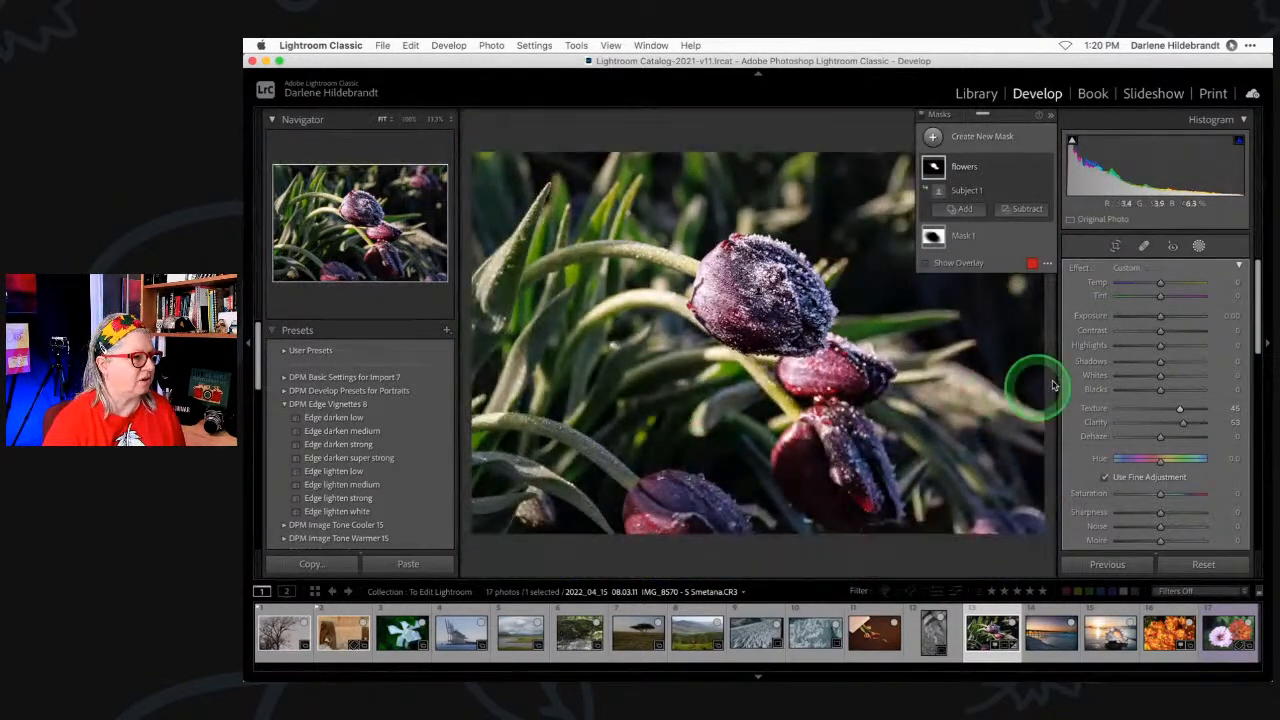
left_click(1198, 246)
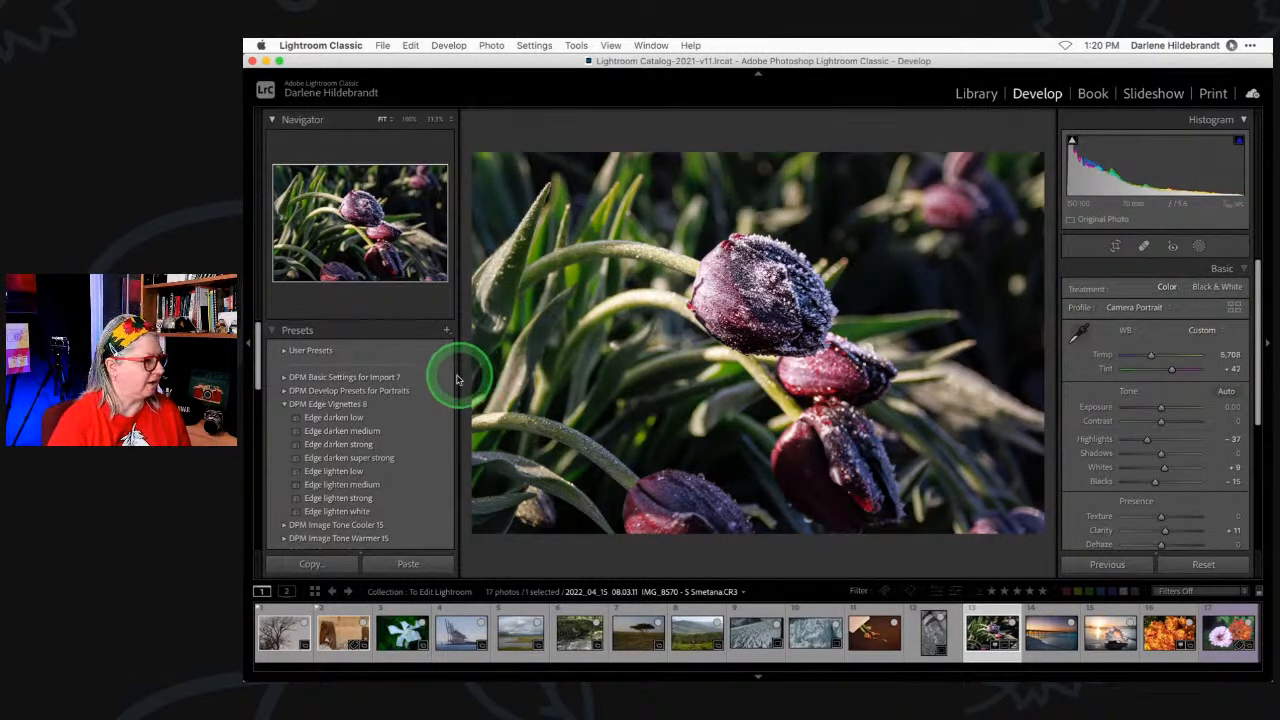
- Apply the "Edge darken medium" vignette preset and open its post-crop vignetting settings under Effects
left_click(350, 432)
scroll(1218, 398, "down", 3)
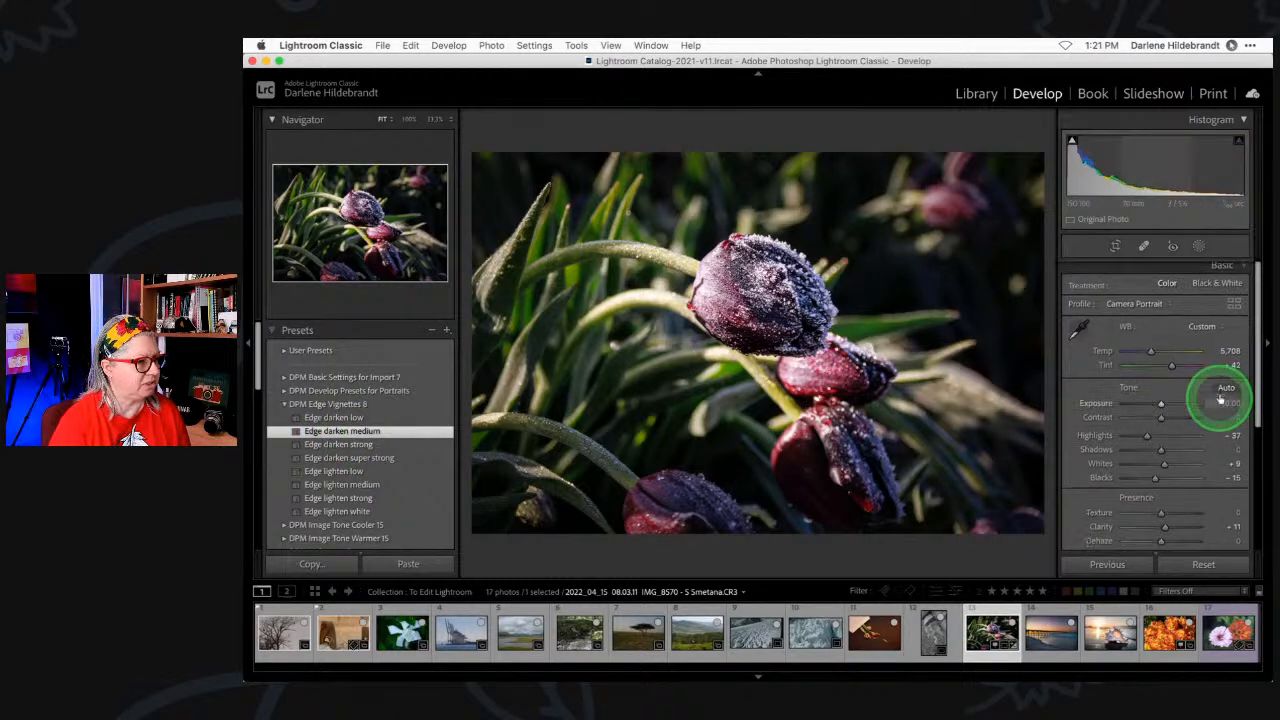
scroll(1219, 398, "down", 5)
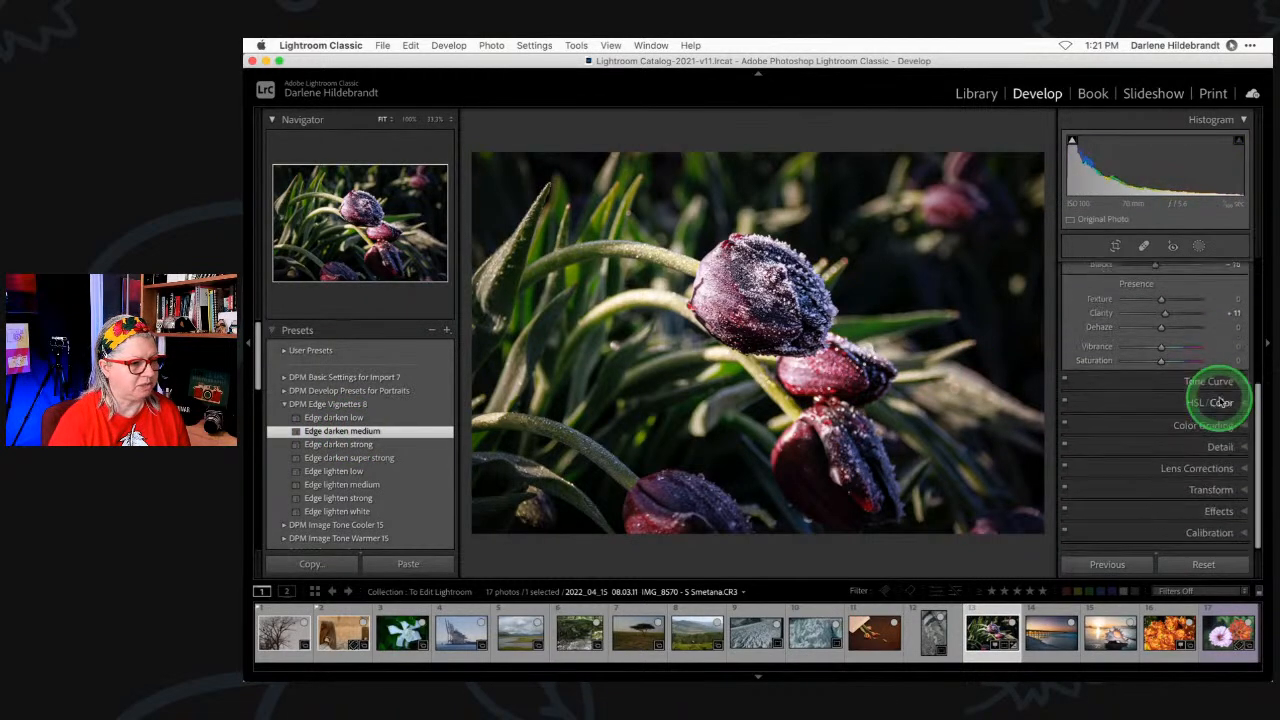
left_click(1205, 512)
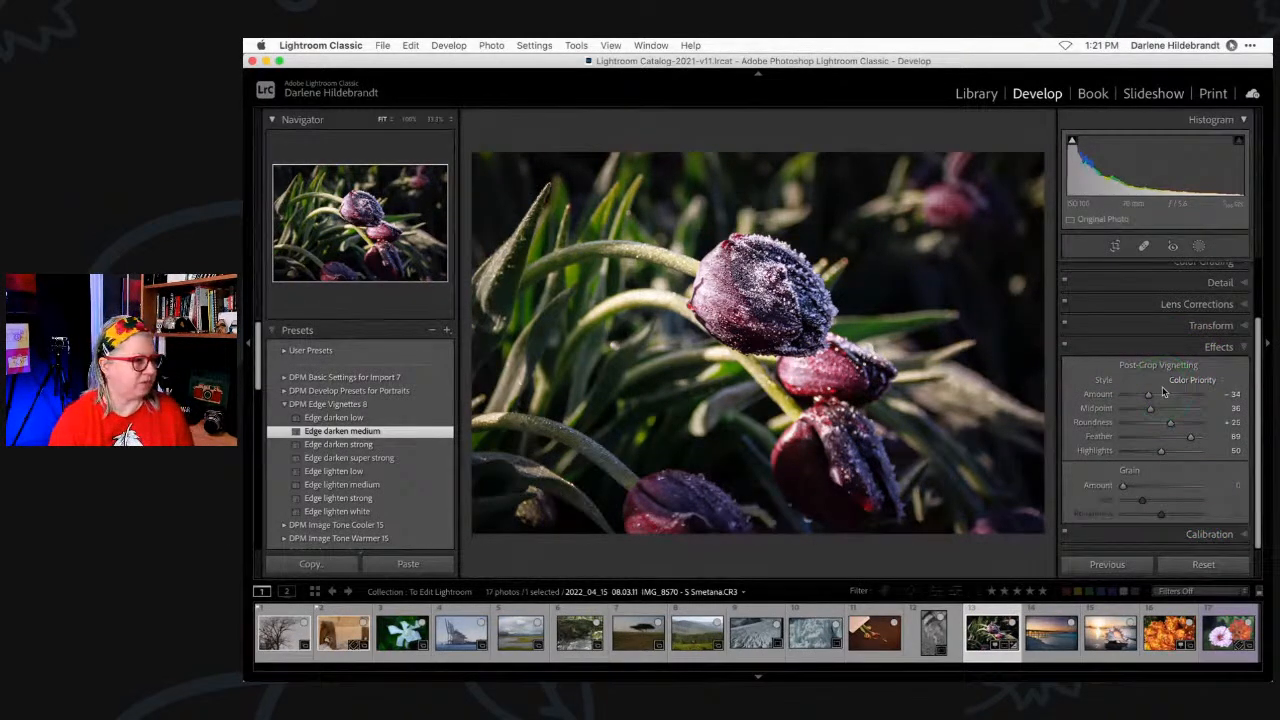
- Try the "Edge darken low" and "Edge darken strong" presets, and return to "Edge darken medium"
left_click(350, 420)
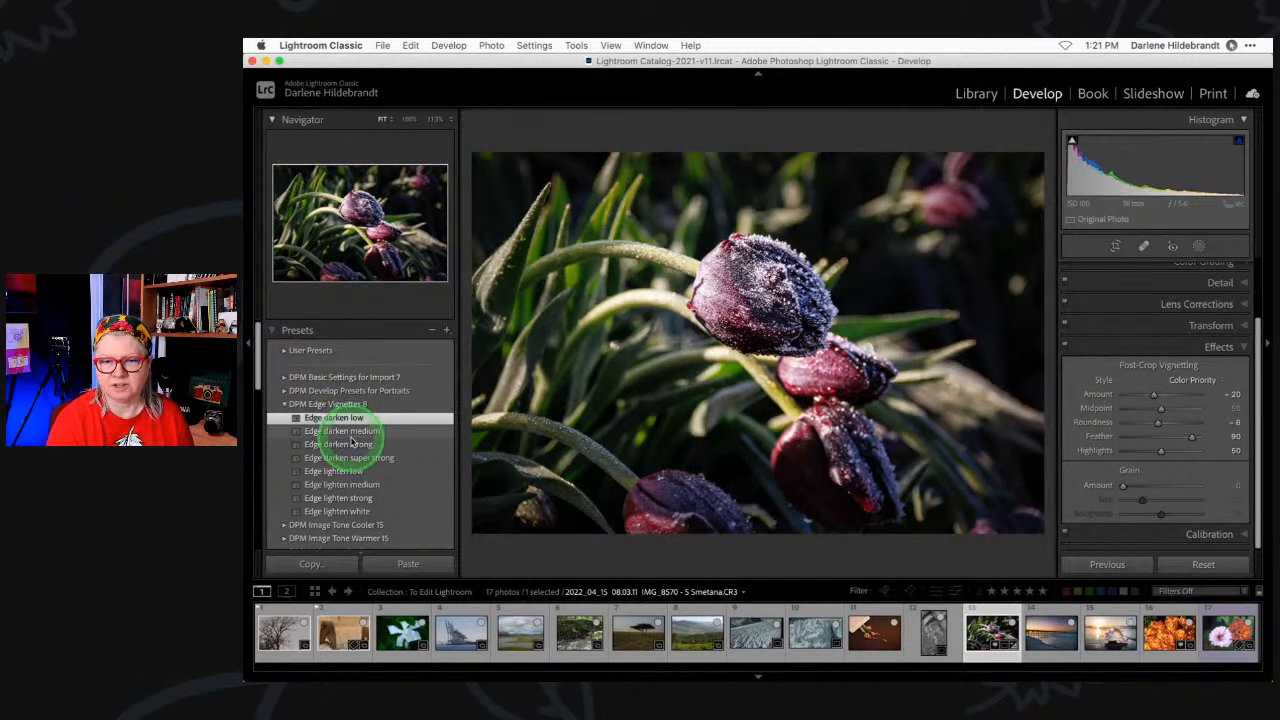
left_click(350, 445)
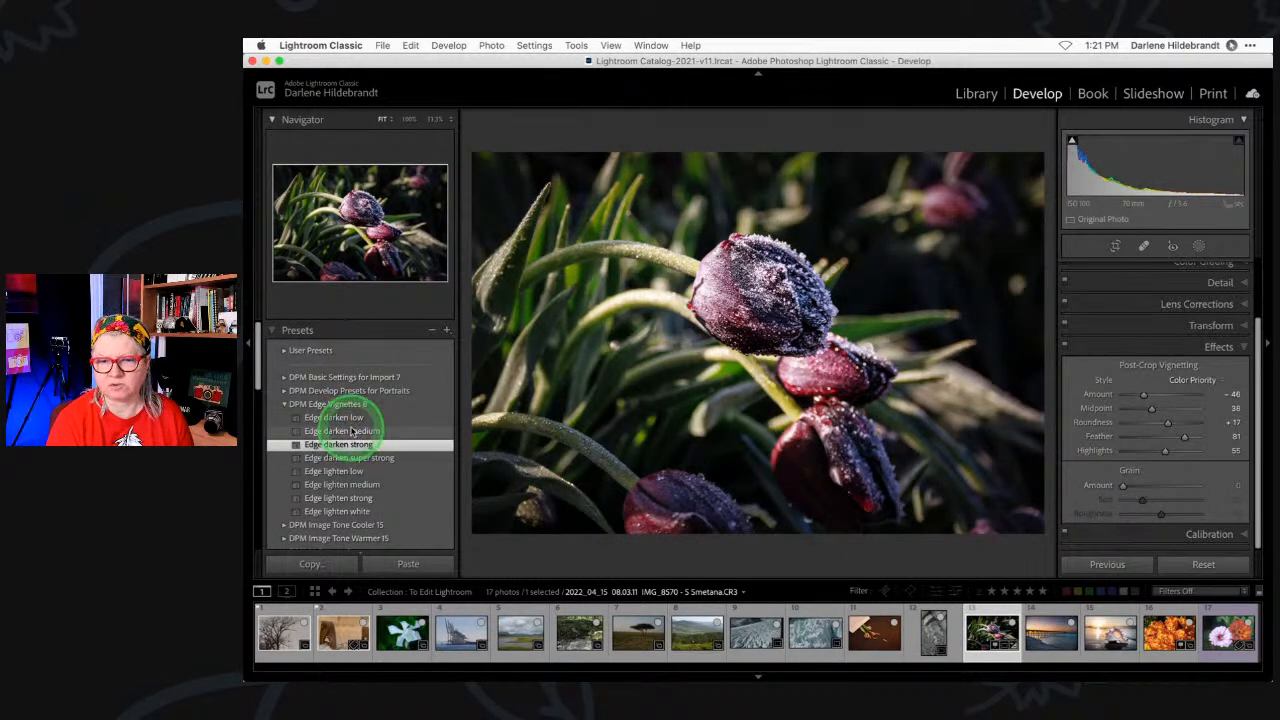
left_click(352, 431)
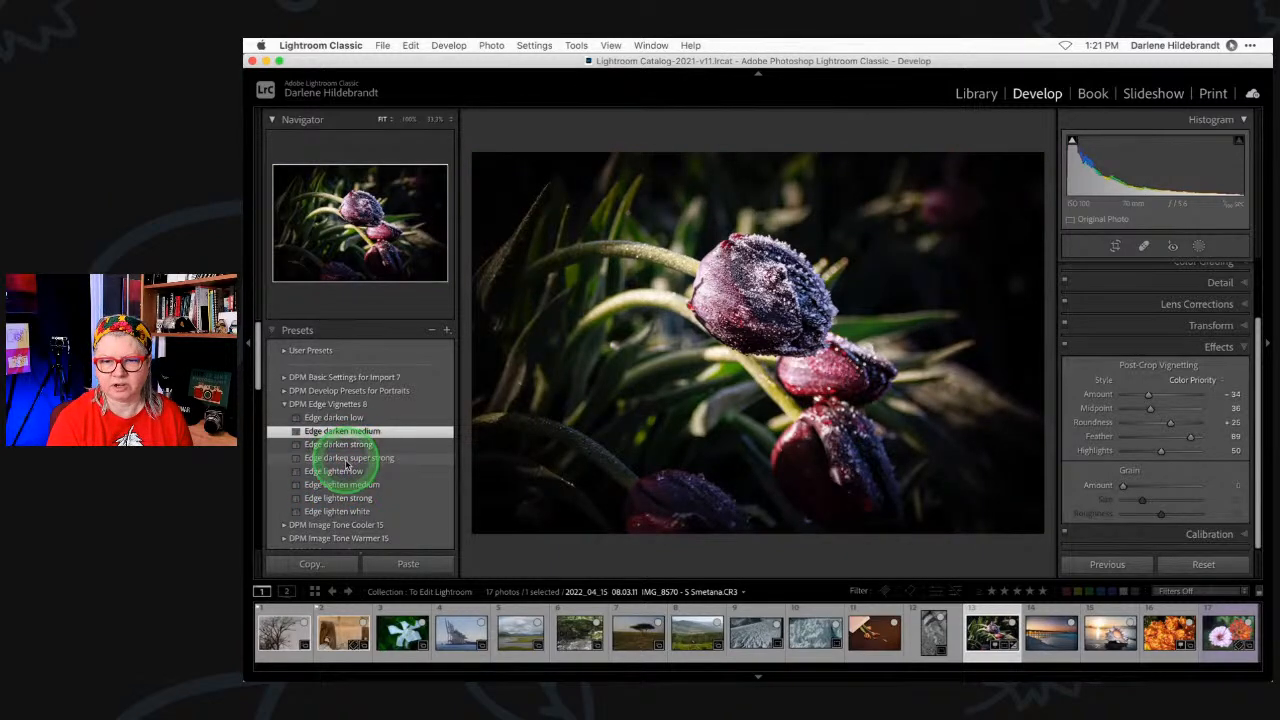
- Try "Edge darken super strong" with vignette Highlights at 11 and Amount at -57, and go back to "Edge darken medium"
left_click(343, 458)
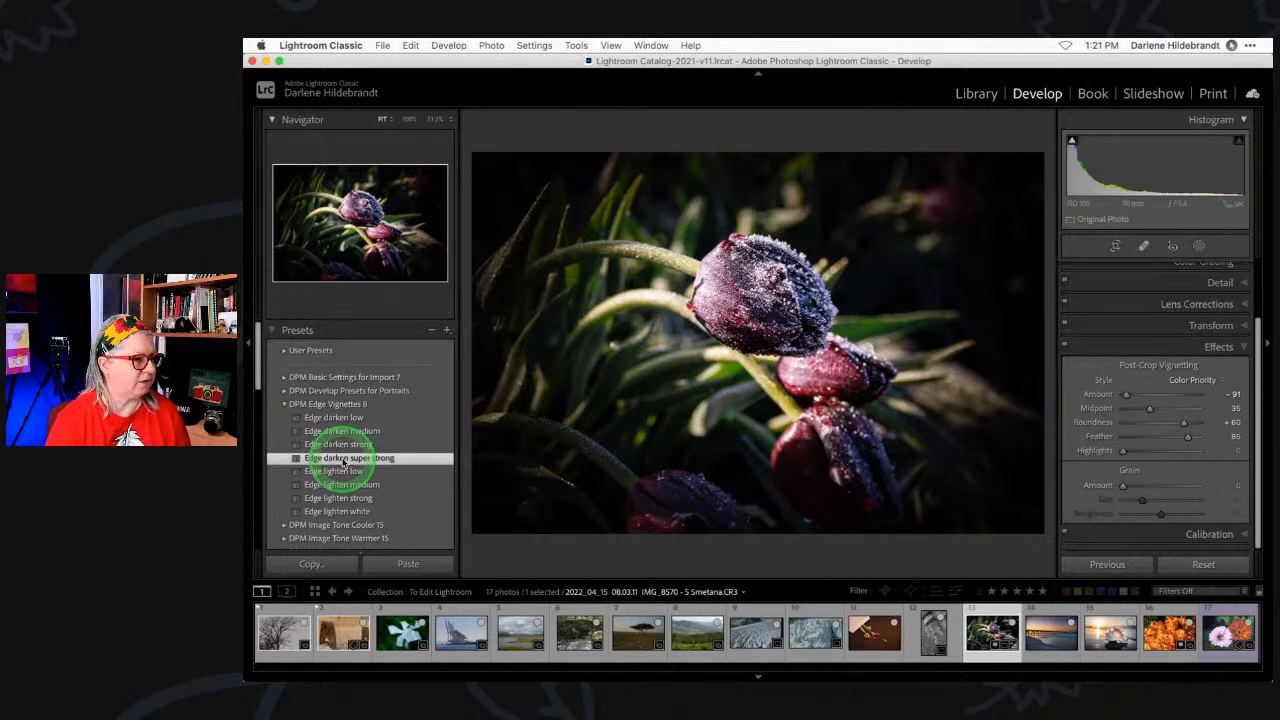
left_click_drag(1121, 452, 1131, 452)
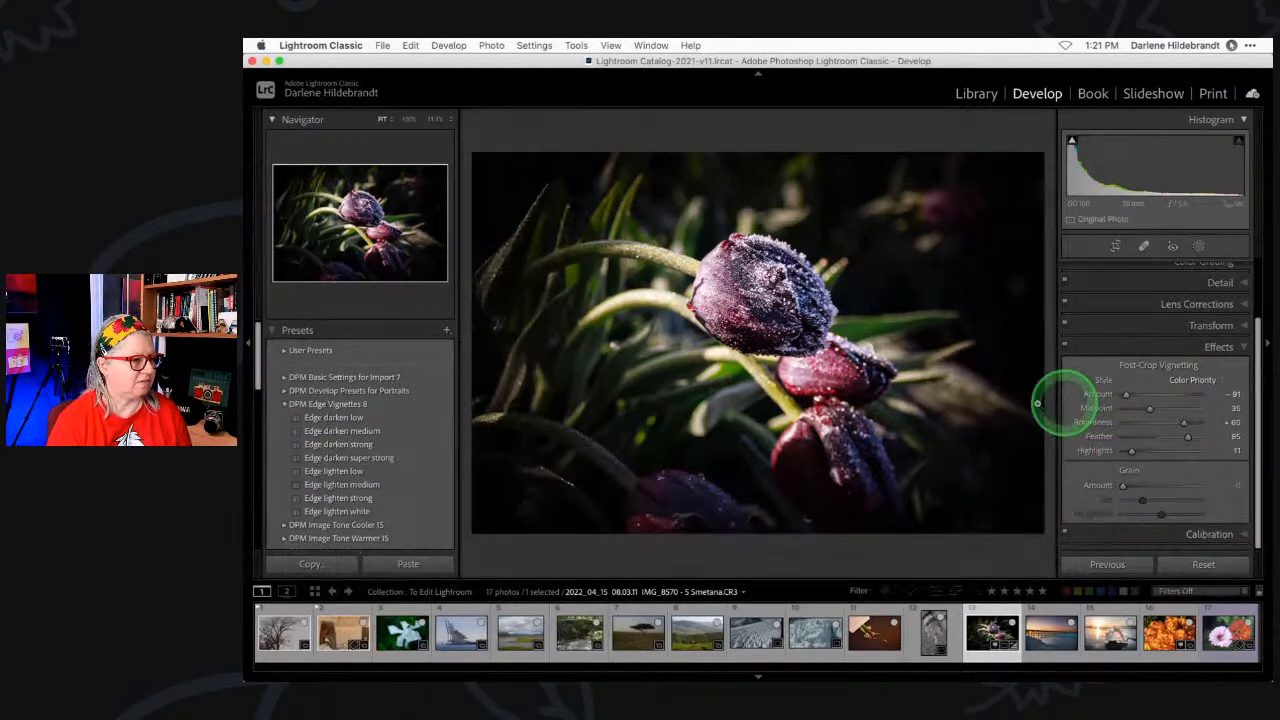
mouse_move(1126, 394)
left_mouse_down()
mouse_move(1148, 398)
mouse_move(1137, 394)
left_mouse_up()
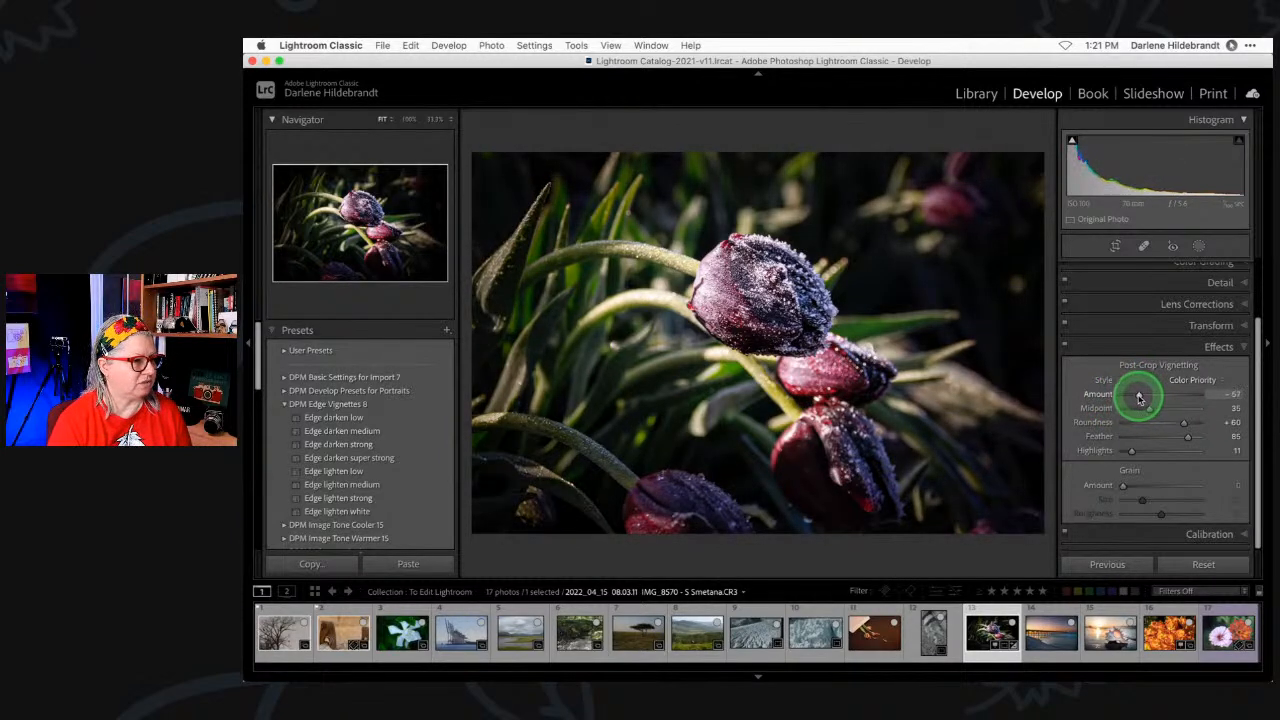
left_click(376, 434)
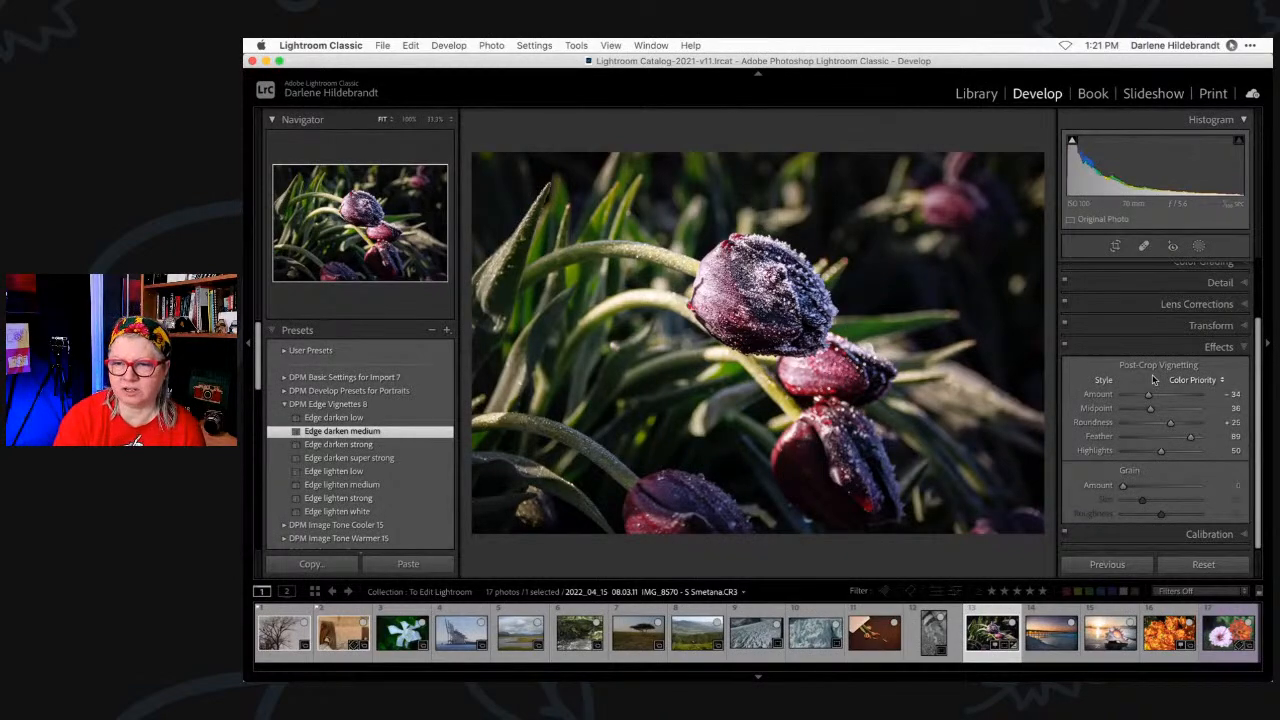
- Reposition the photo within the crop frame so the tulips sit further right, and apply the crop
key("r")
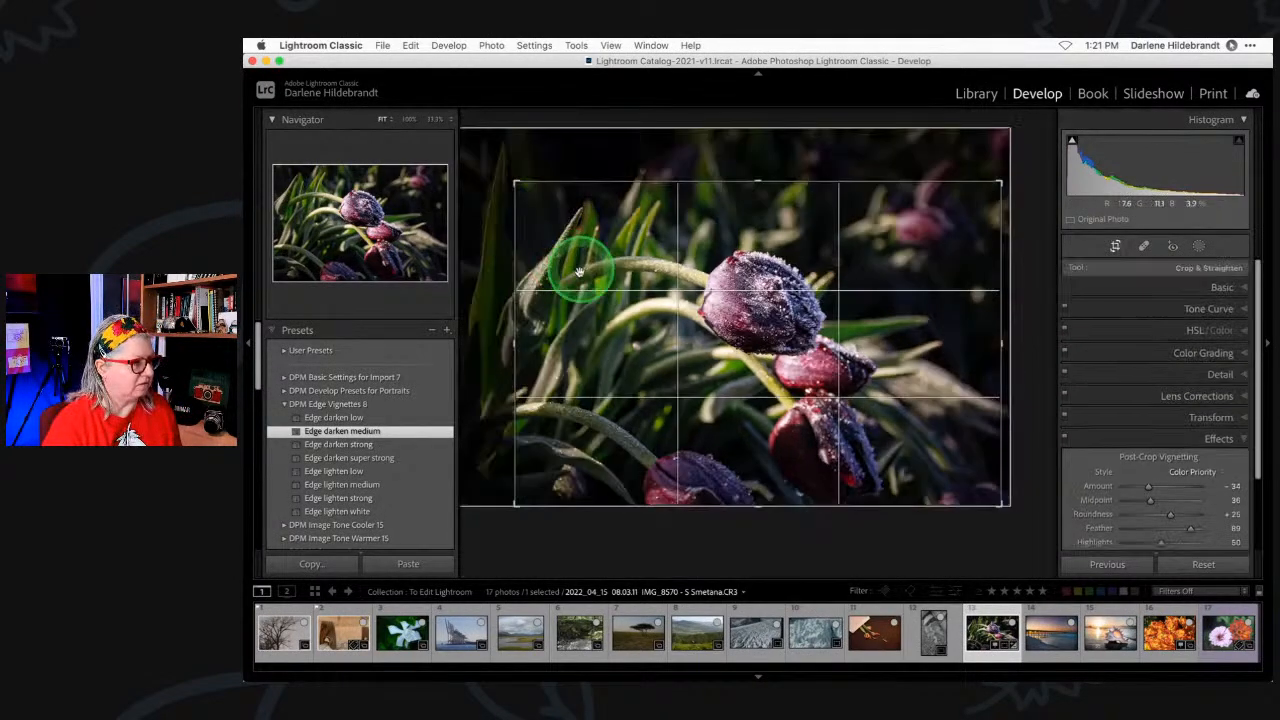
left_click_drag(671, 358, 709, 357)
key("Return")
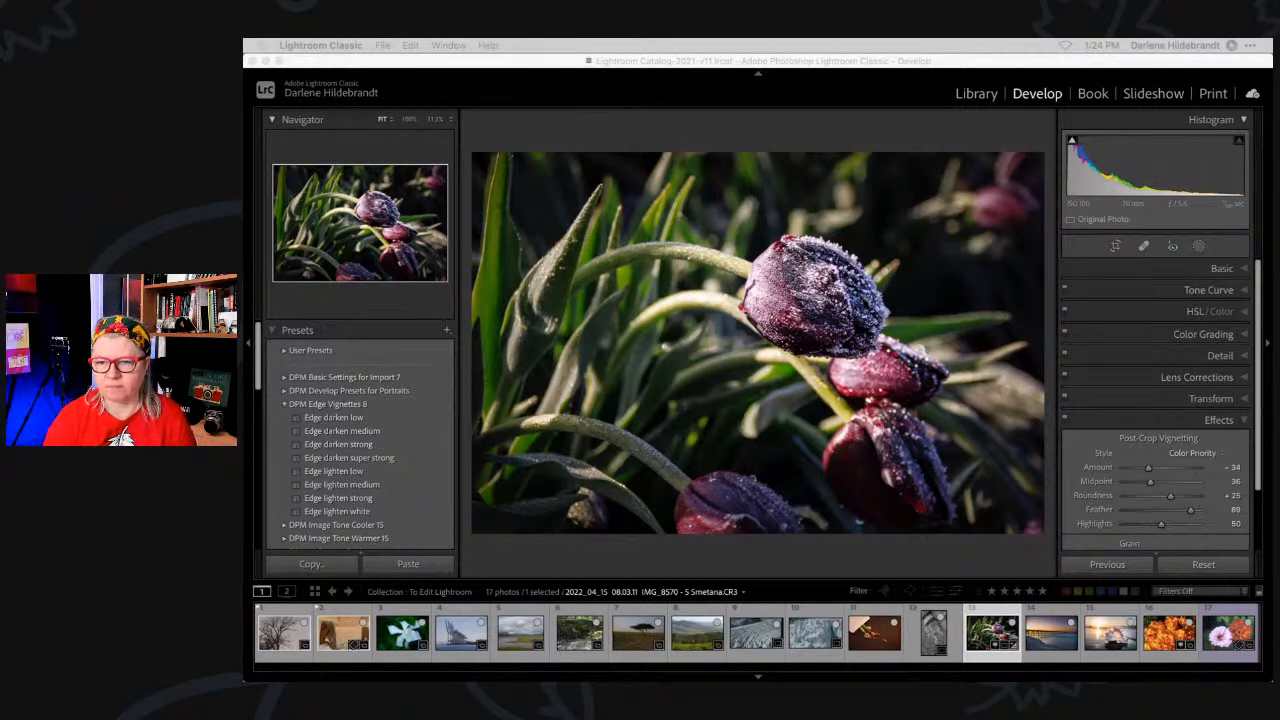
- Cool the photo's white balance to a Temp of 4,950 with Tint at +46
left_click(1222, 266)
mouse_move(1223, 351)
left_mouse_down()
mouse_move(1203, 346)
mouse_move(1225, 368)
left_mouse_up()
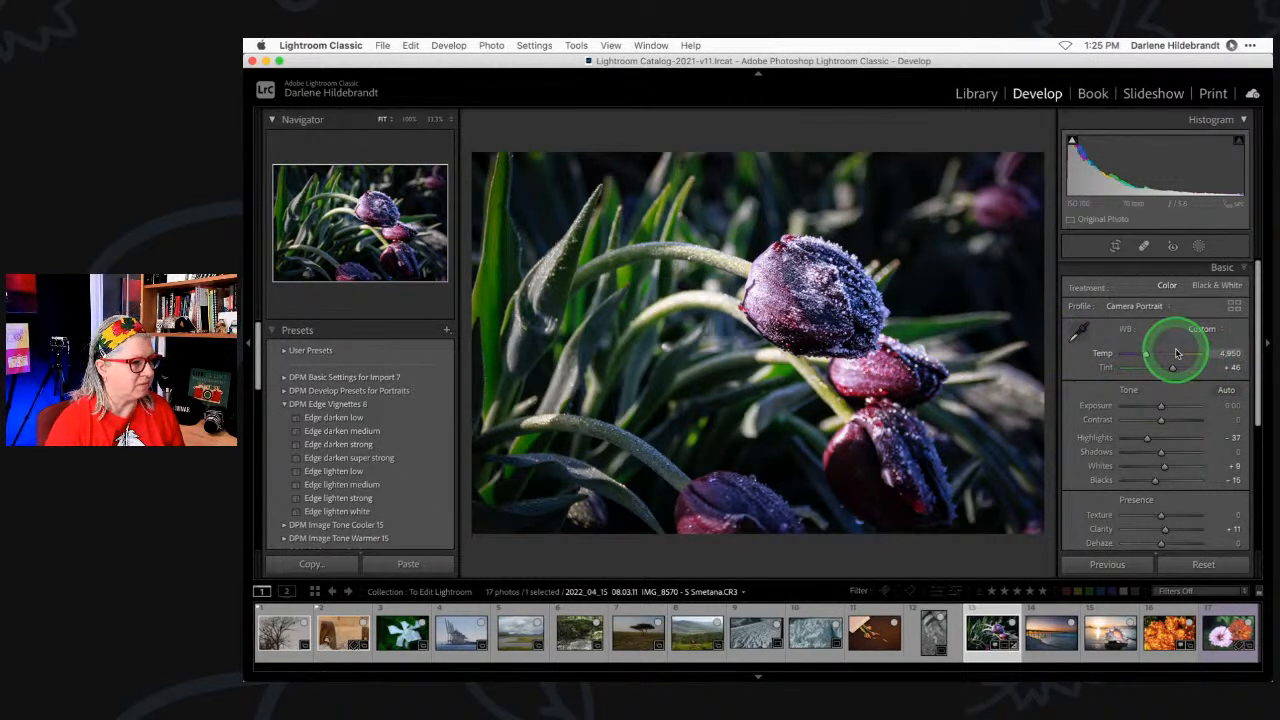
- Adjust HSL saturation from the tulip and leaves: Purple +6, Blue -9, Yellow -13 and Green +18
scroll(1176, 353, "down", 1)
scroll(1172, 355, "down", 5)
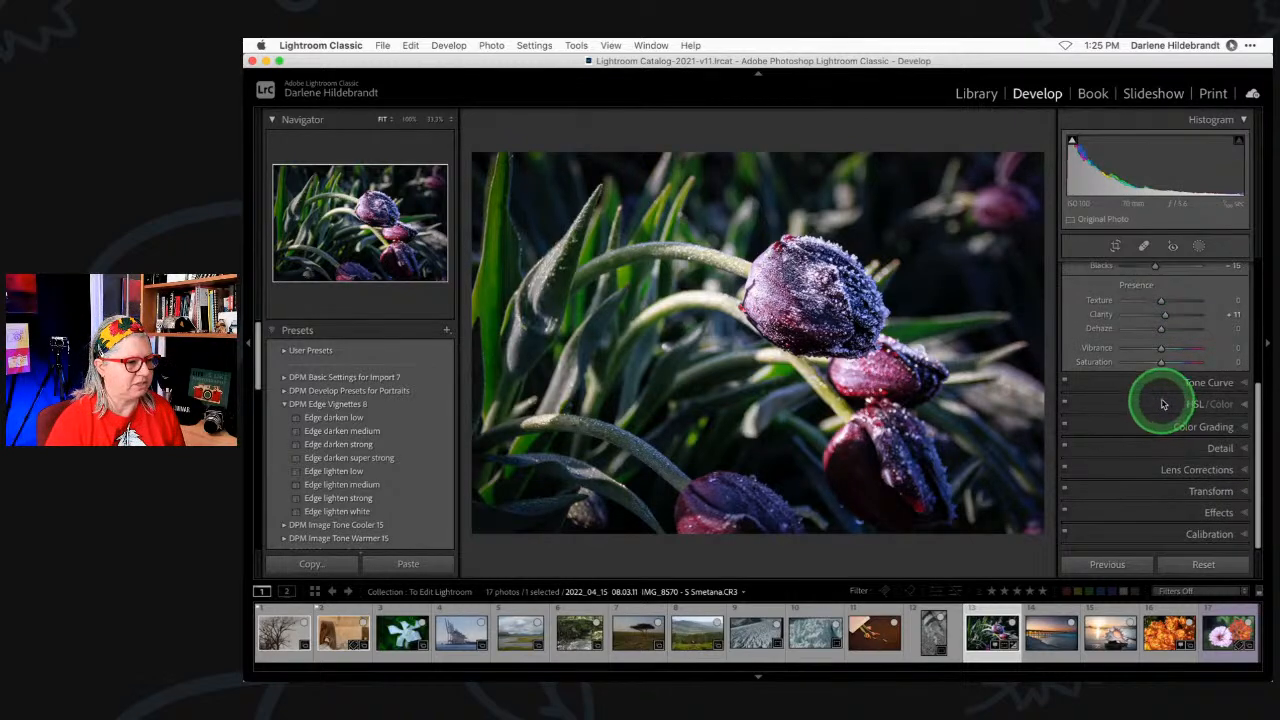
left_click(1160, 401)
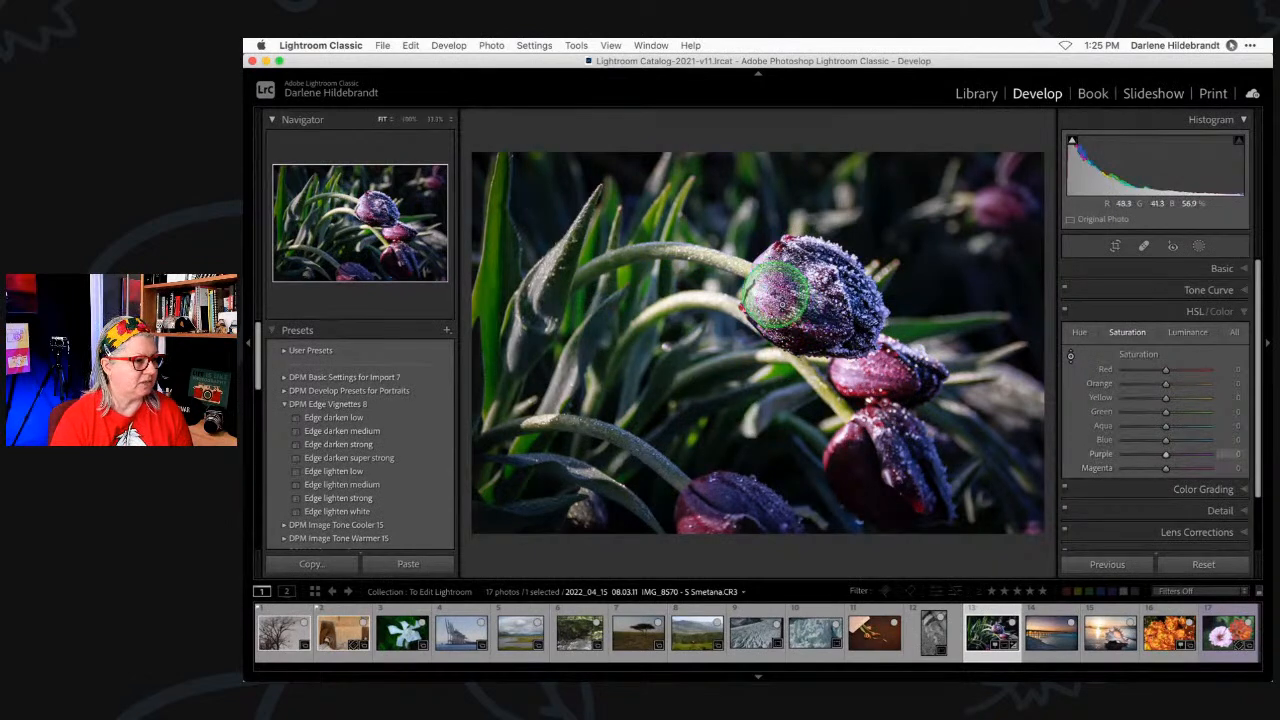
mouse_move(778, 293)
left_mouse_down()
mouse_move(779, 259)
mouse_move(766, 449)
mouse_move(788, 255)
mouse_move(787, 305)
mouse_move(784, 287)
left_mouse_up()
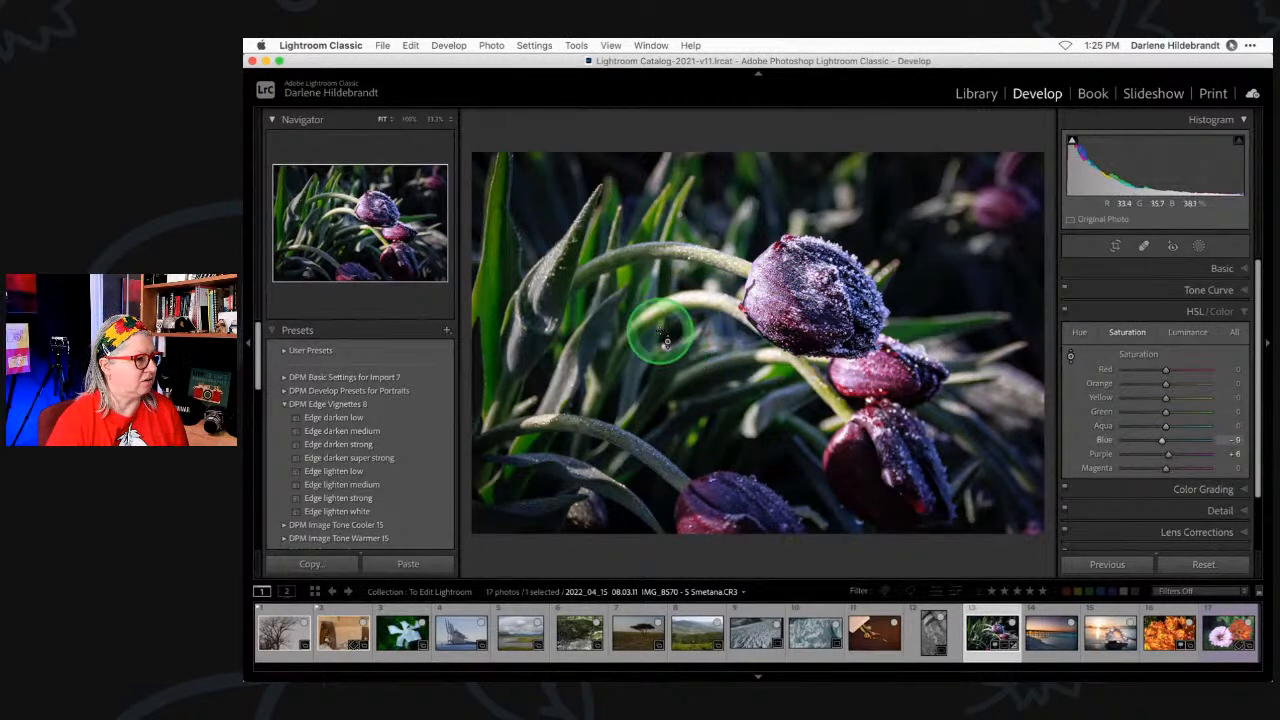
mouse_move(617, 273)
left_mouse_down()
mouse_move(605, 268)
mouse_move(607, 305)
mouse_move(609, 235)
mouse_move(606, 386)
mouse_move(617, 245)
mouse_move(610, 264)
left_mouse_up()
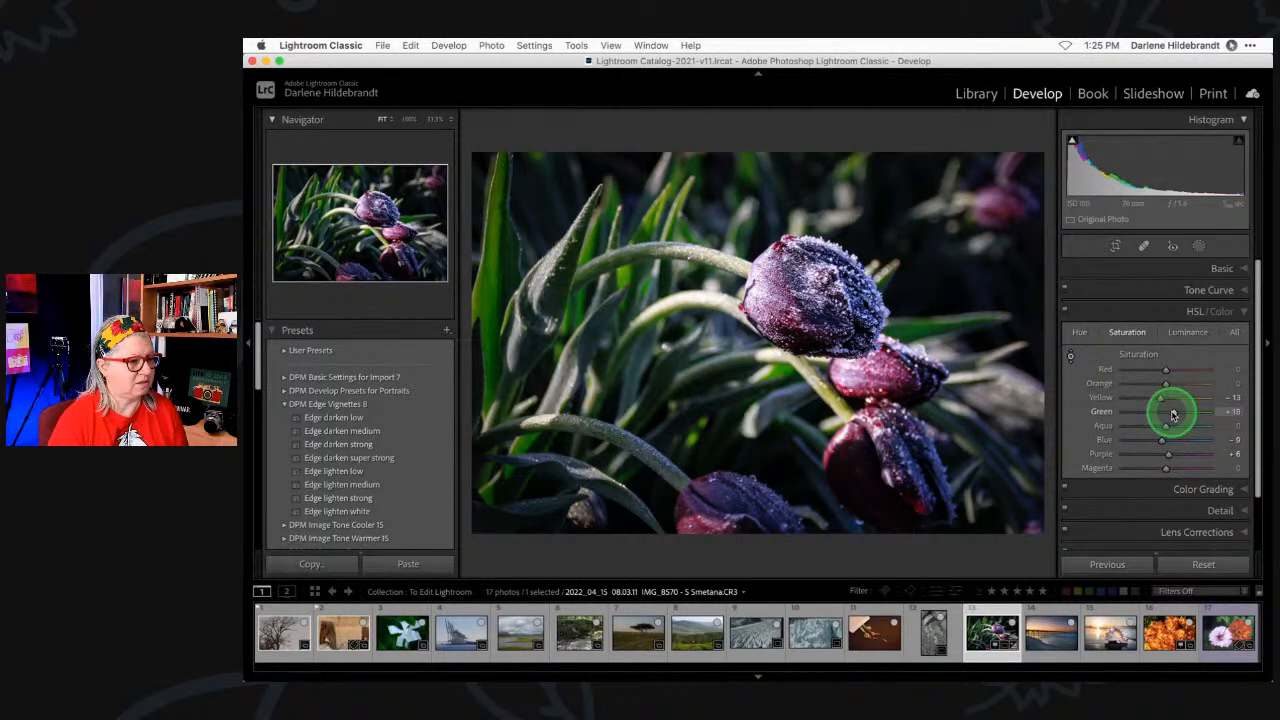
- Adjust the HSL luminance: Yellow -20, Green -19, Purple +10 and Magenta +8
left_click(1188, 331)
left_click_drag(1165, 413, 1155, 414)
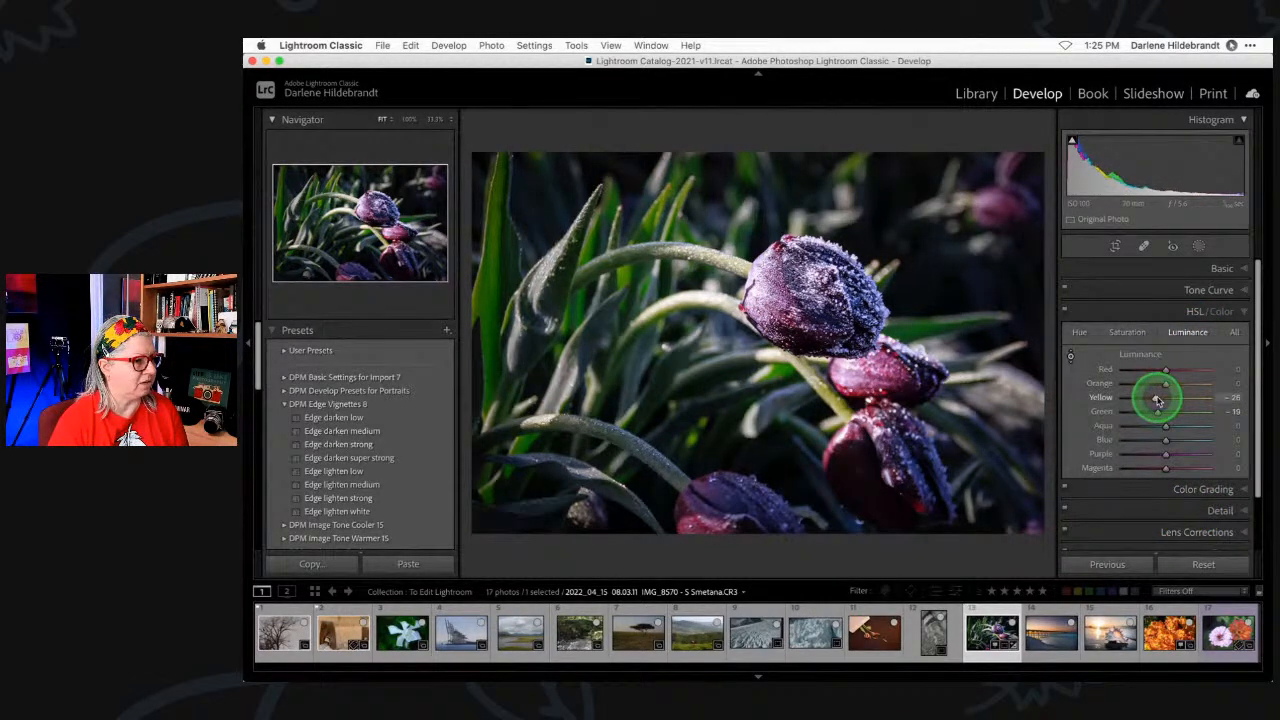
mouse_move(1166, 457)
left_mouse_down()
mouse_move(1177, 456)
mouse_move(1131, 449)
mouse_move(1211, 449)
mouse_move(1173, 452)
left_mouse_up()
mouse_move(1165, 370)
left_mouse_down()
mouse_move(1184, 368)
mouse_move(1134, 367)
mouse_move(1202, 367)
mouse_move(1168, 373)
left_mouse_up()
double_click(1168, 372)
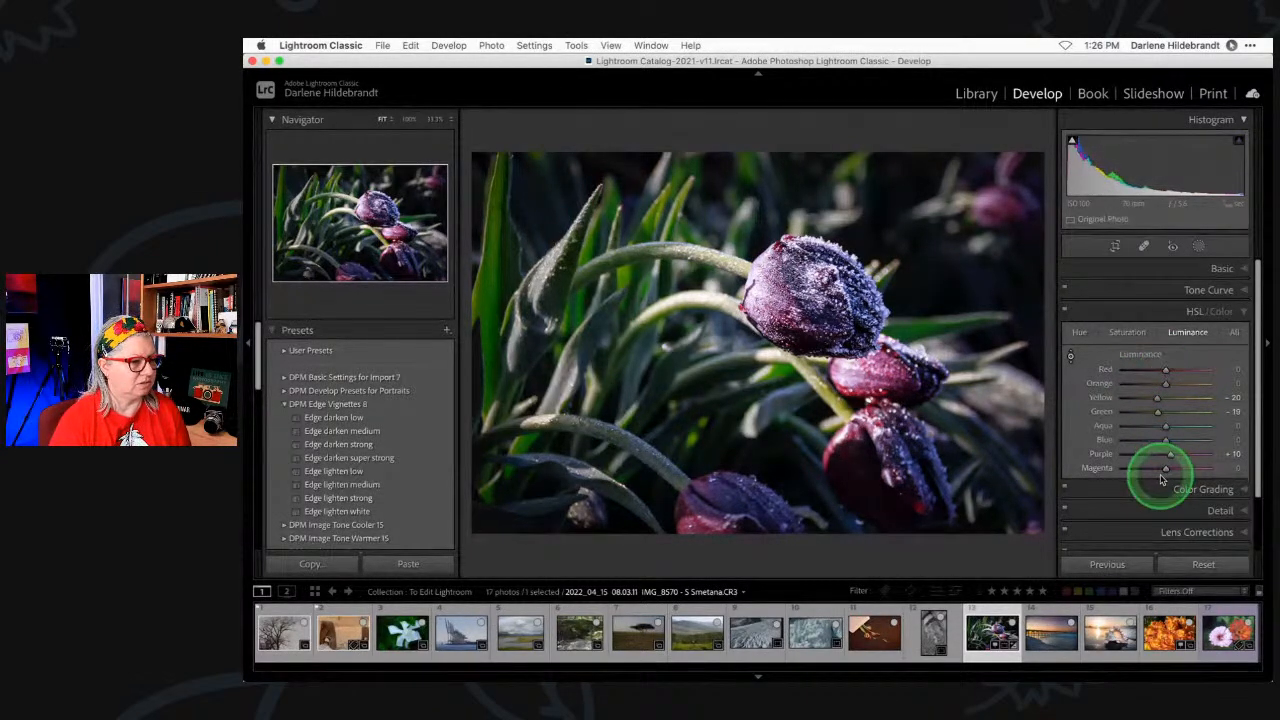
mouse_move(1189, 471)
left_mouse_down()
mouse_move(1129, 467)
mouse_move(1193, 471)
left_mouse_up()
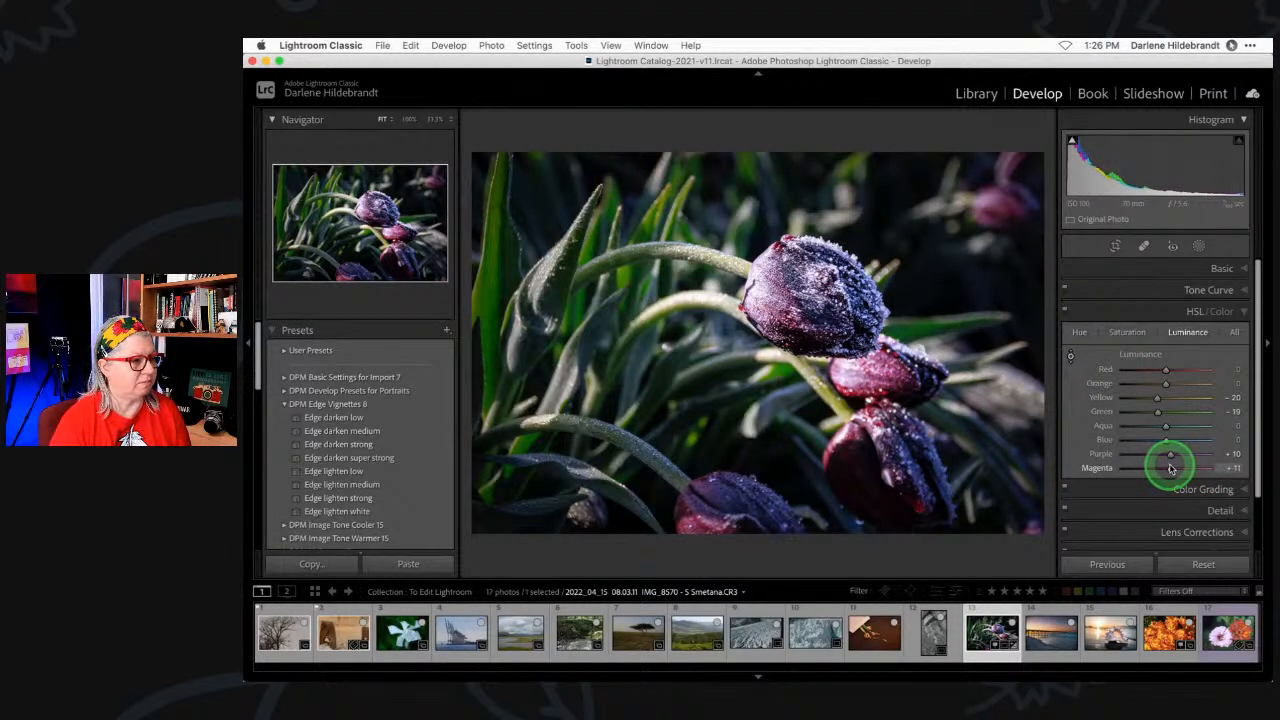
- Shift the HSL hue of Purple to +11
left_click(1079, 331)
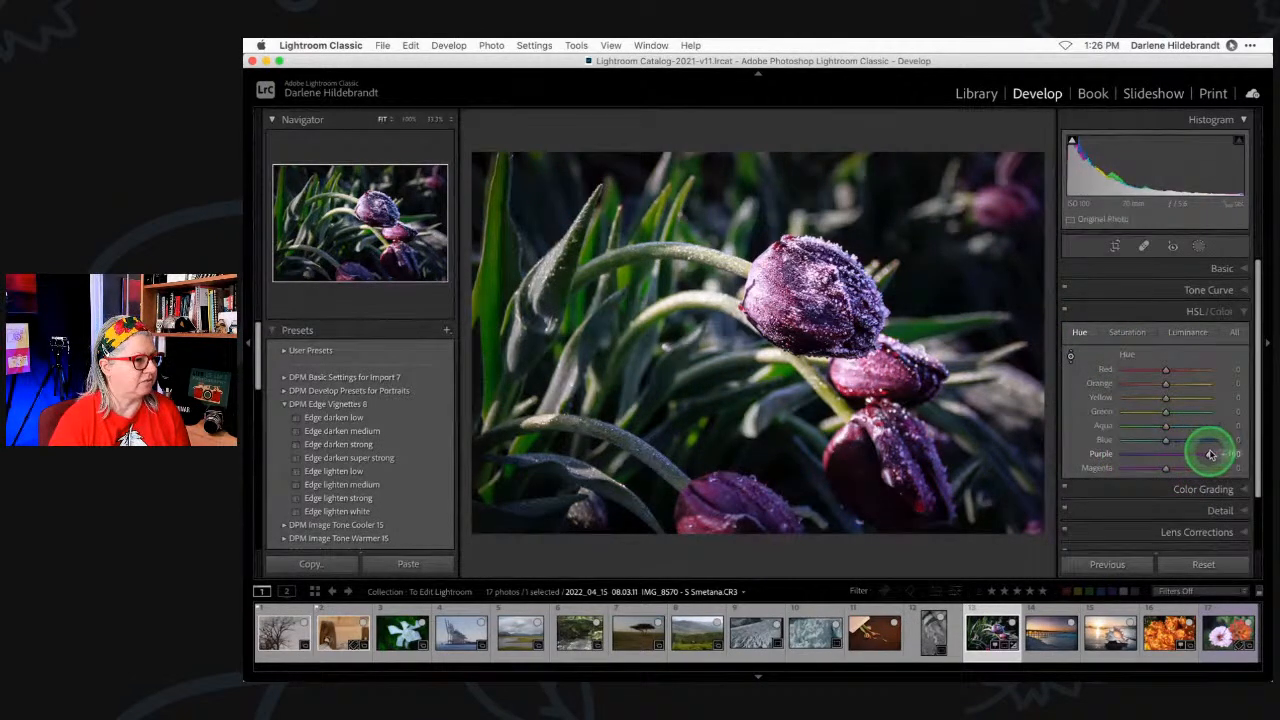
left_click_drag(1196, 454, 1160, 454)
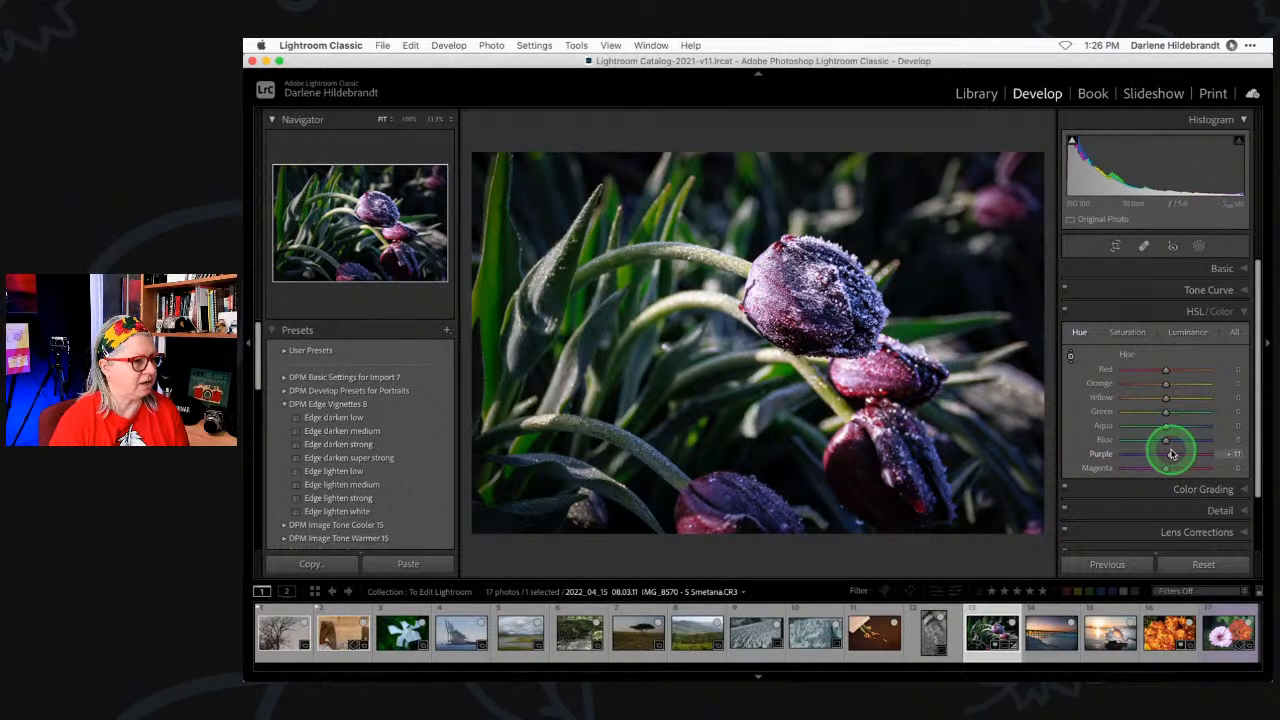
- Try HSL hue shifts of Yellow +3 and Green +4, and reset both to 0
left_click(1166, 398)
mouse_move(1166, 400)
left_mouse_down()
mouse_move(1148, 401)
mouse_move(1211, 400)
mouse_move(1155, 400)
mouse_move(1164, 412)
left_mouse_up()
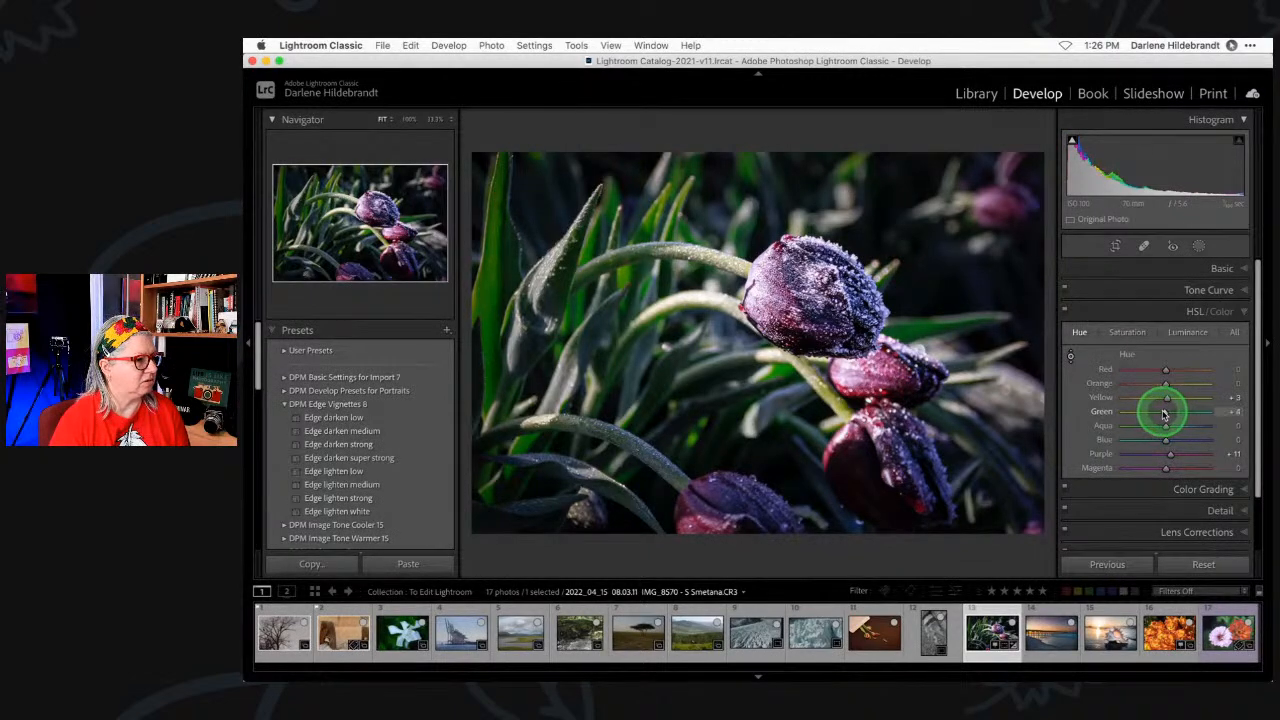
double_click(1167, 413)
double_click(1168, 400)
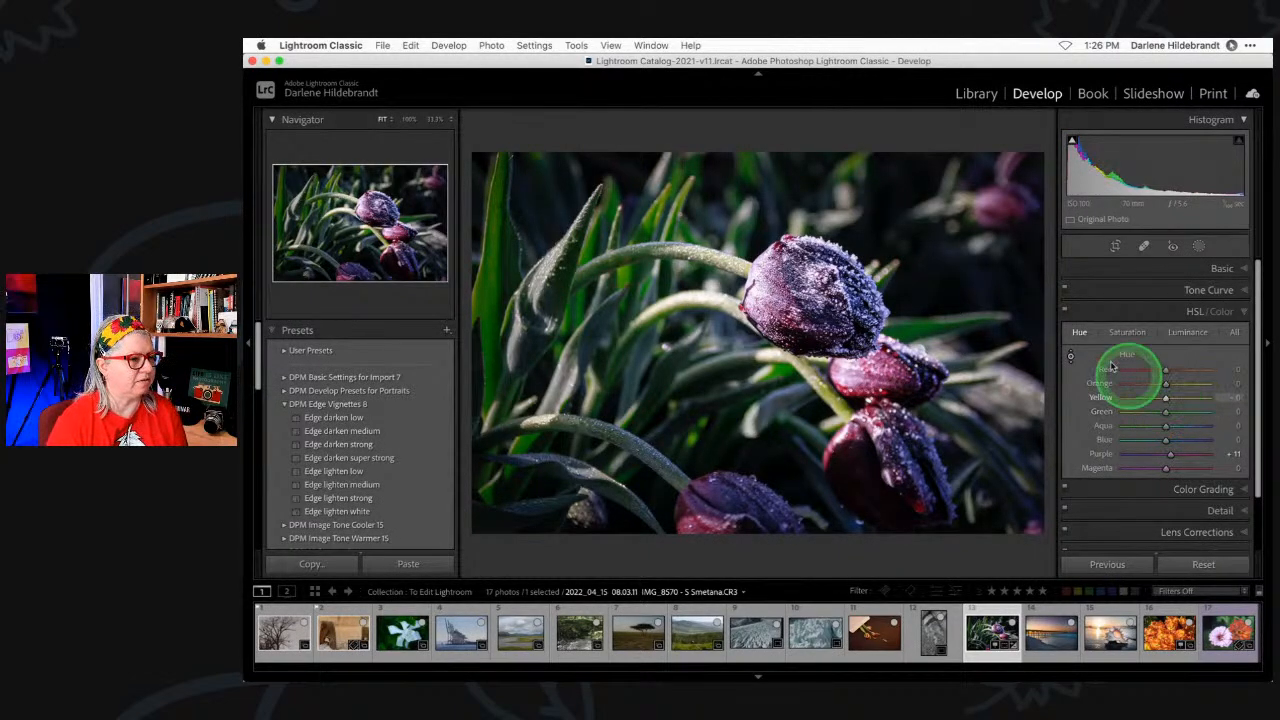
- Compare the photo with the HSL adjustments switched off and on
left_click(1066, 314)
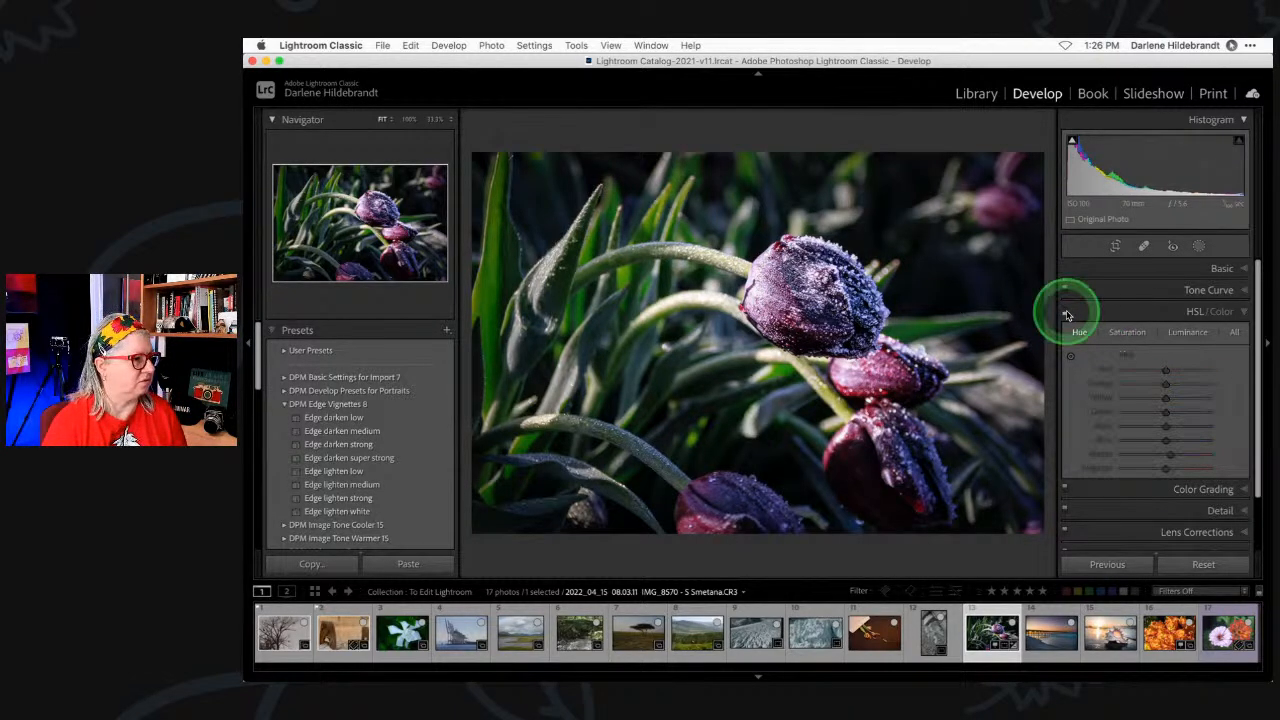
left_click(1066, 314)
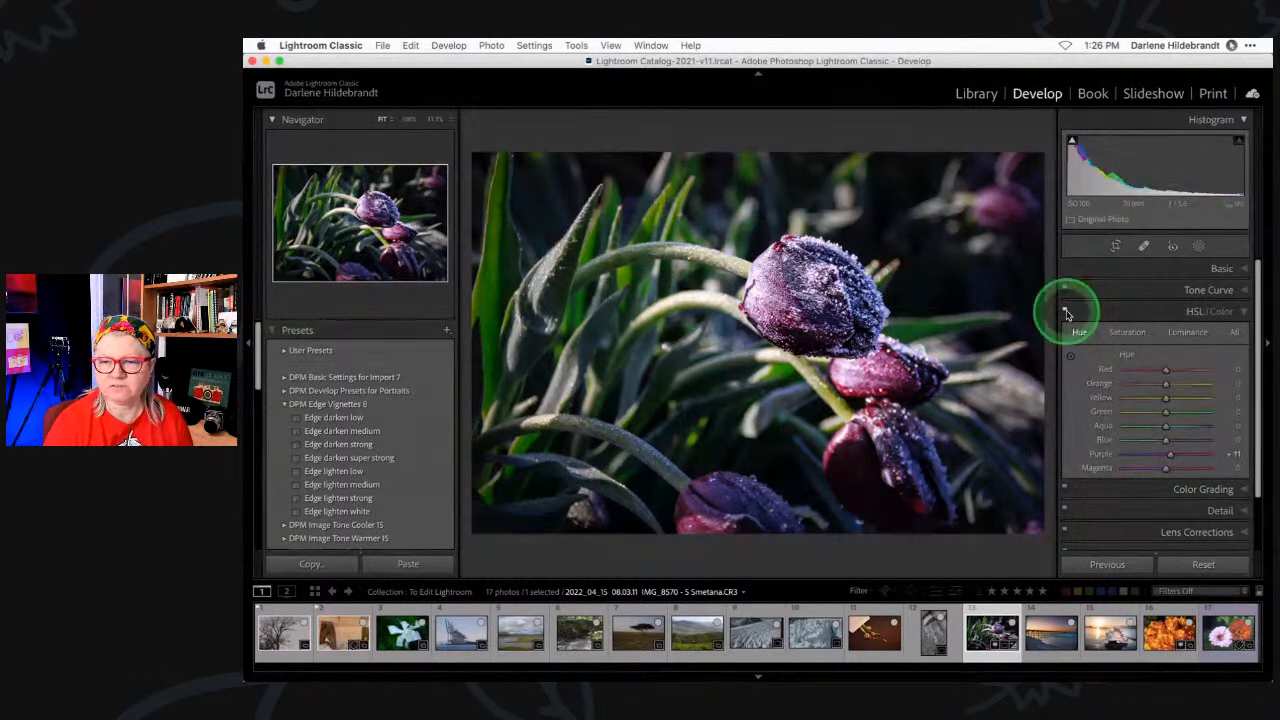
left_click(1066, 314)
left_click(1066, 314)
left_click(1066, 314)
left_click(1066, 314)
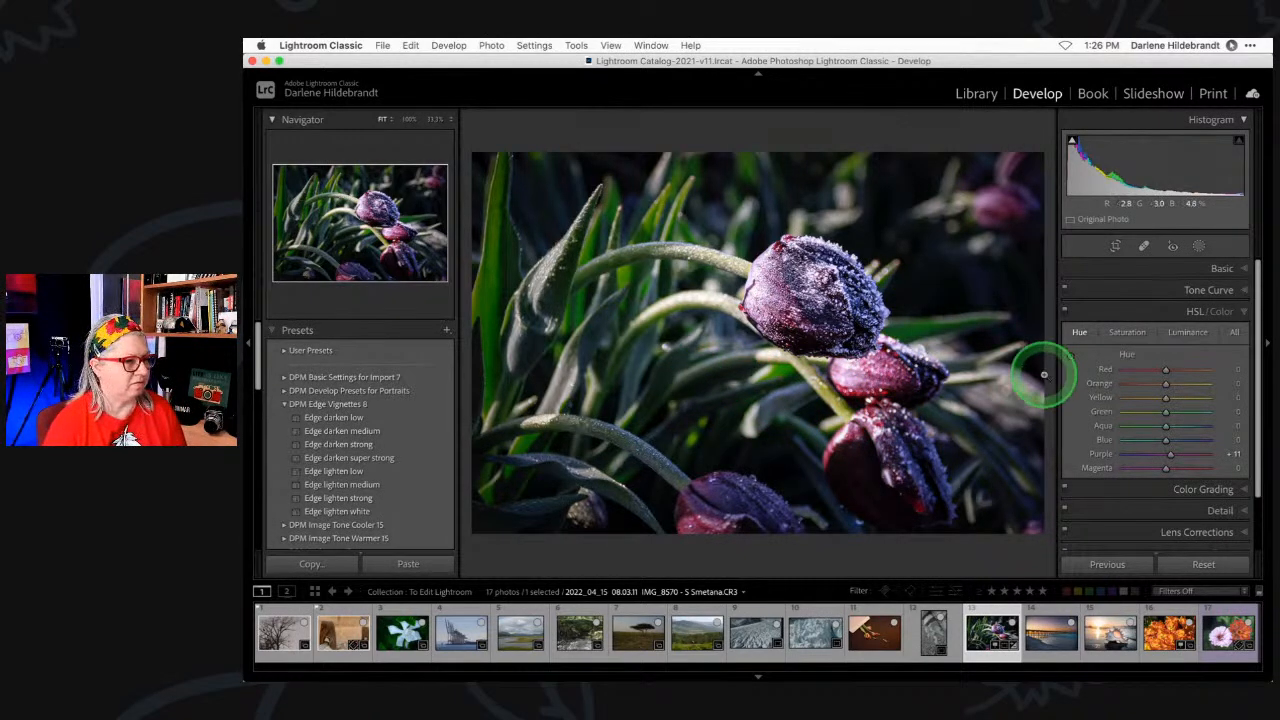
- Lower the HSL luminance of Yellow to -48 and Green to -39, and compare the photo with and without the HSL adjustments
left_click(1187, 332)
left_click_drag(1165, 411, 1138, 399)
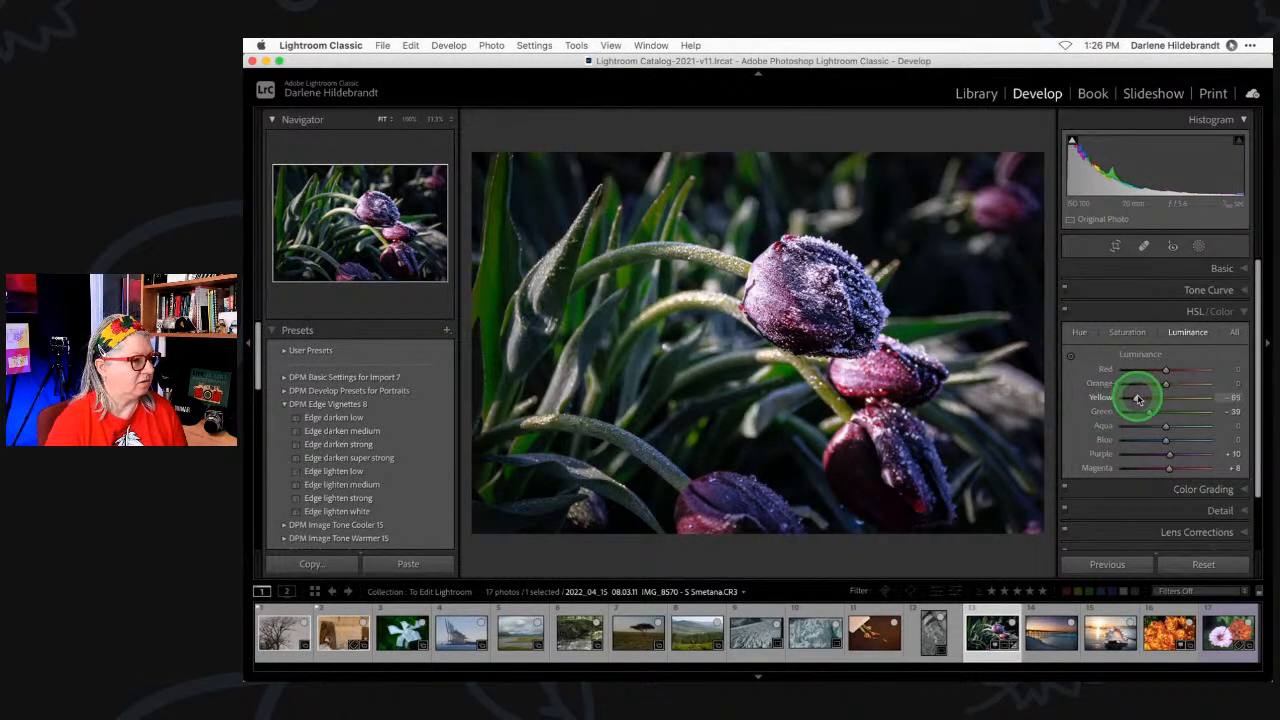
left_click(1066, 311)
left_click(1066, 311)
left_click(1066, 311)
left_click(1066, 311)
left_click(1066, 312)
left_click(1066, 312)
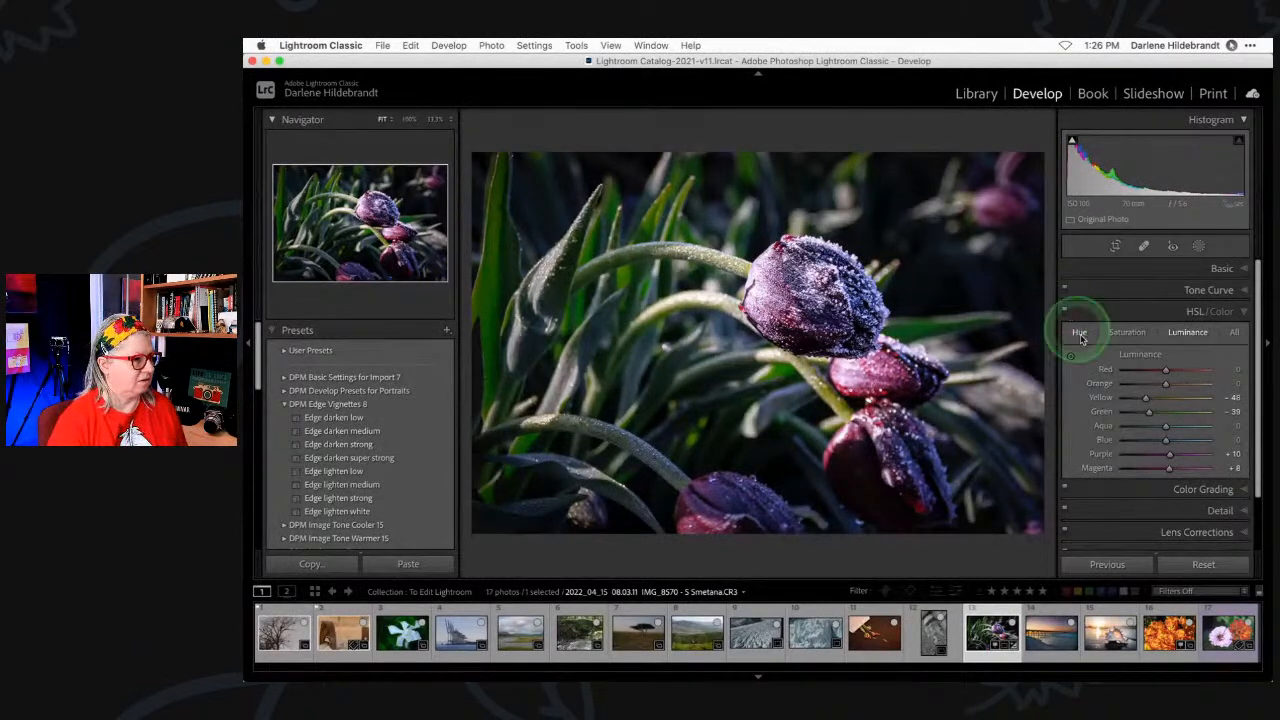
- Raise the photo's sharpening Amount to 150 in the Detail settings
left_click(1172, 383)
scroll(1174, 384, "up", 1)
scroll(1174, 384, "down", 1)
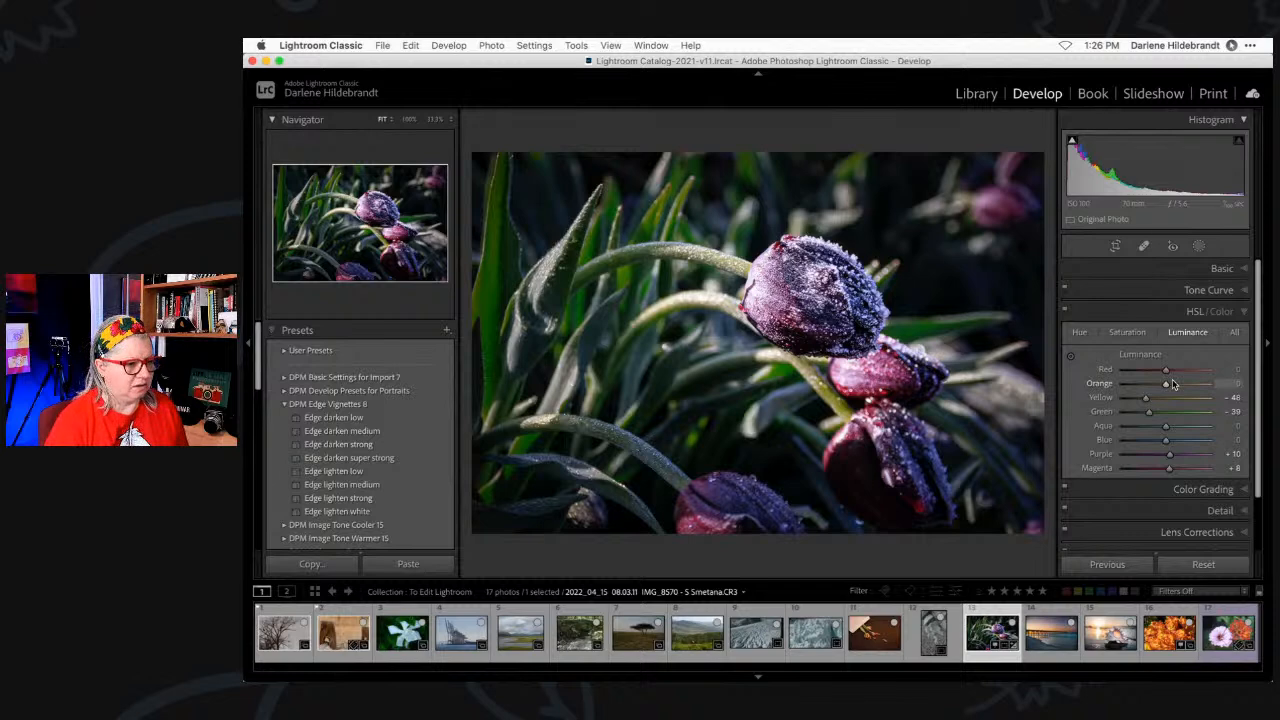
scroll(1172, 383, "down", 3)
left_click(1240, 487)
left_click(1218, 448)
left_click(1143, 428)
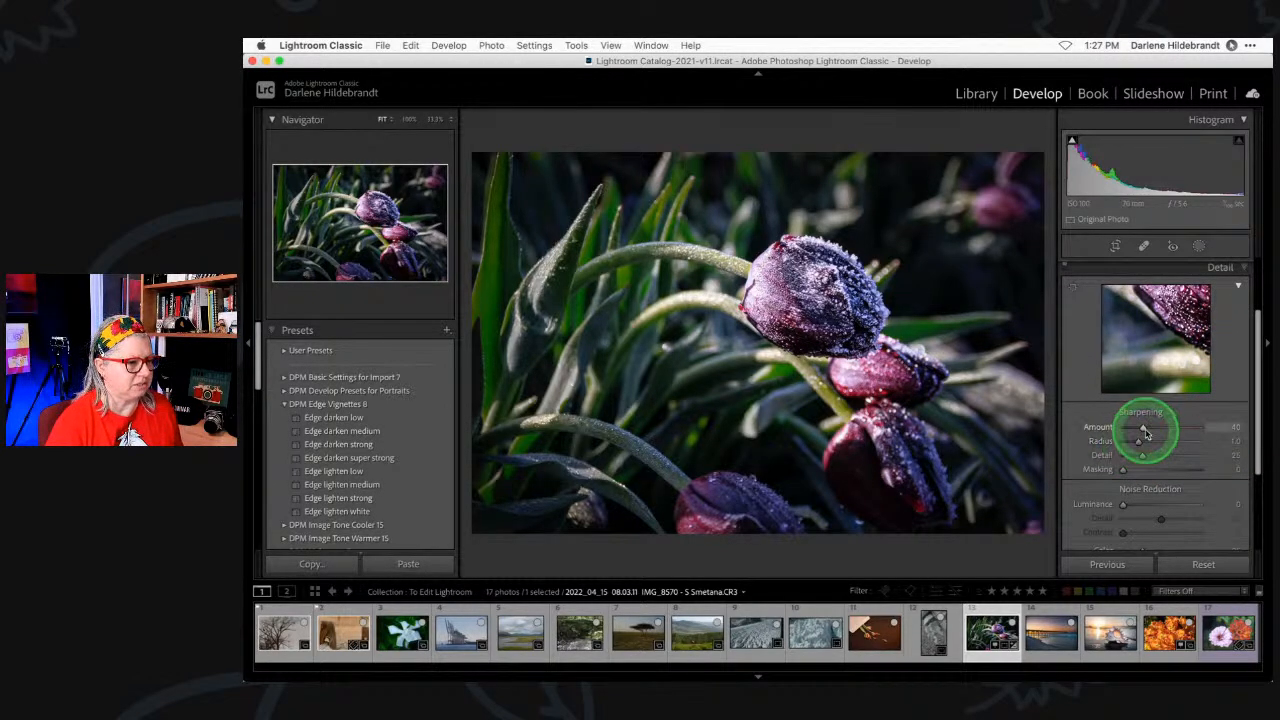
left_click_drag(1140, 429, 1198, 427)
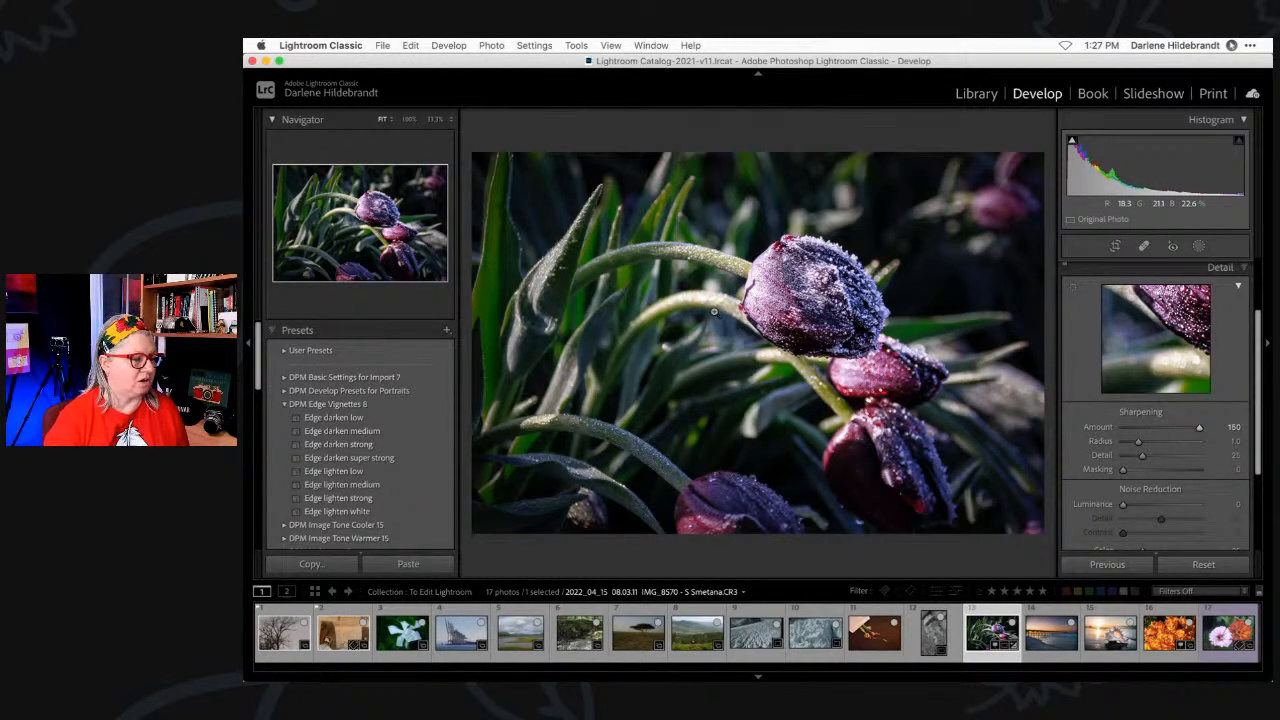
- Exaggerate the sharpening with a Radius of 2.5 and Detail of 79
key("alt")
left_click(1124, 471, "alt")
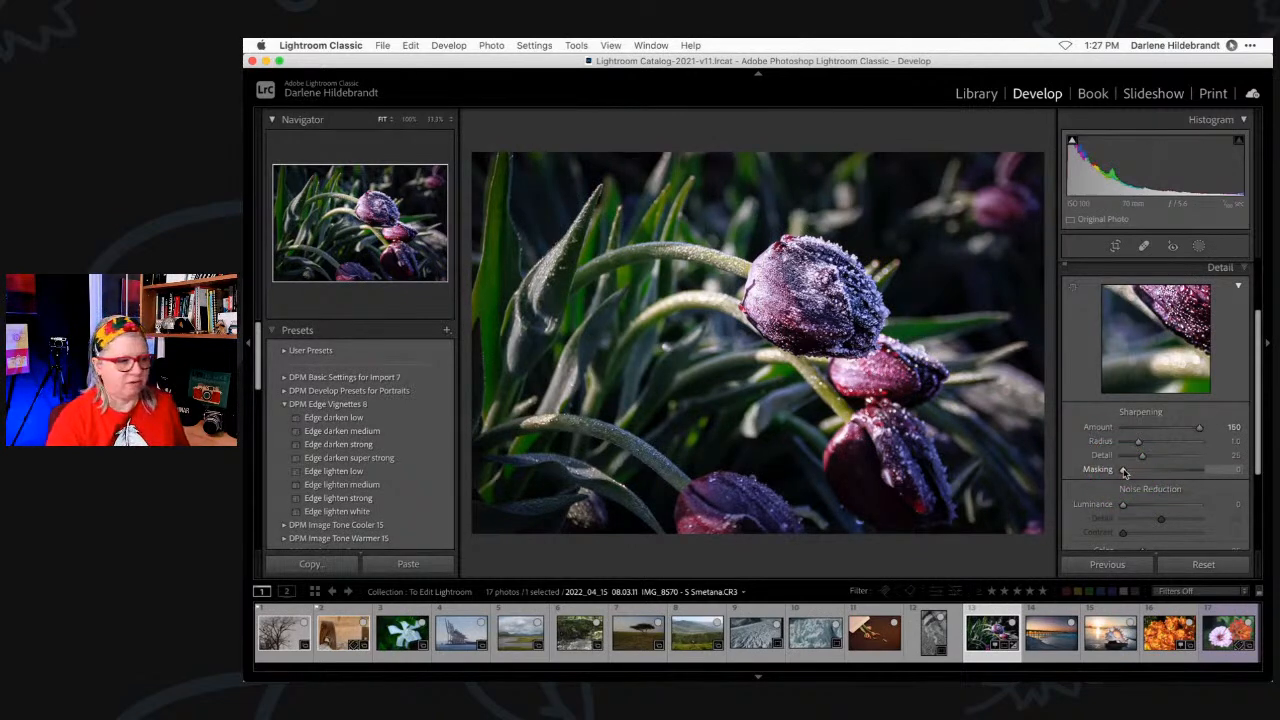
left_click(1124, 471, "alt")
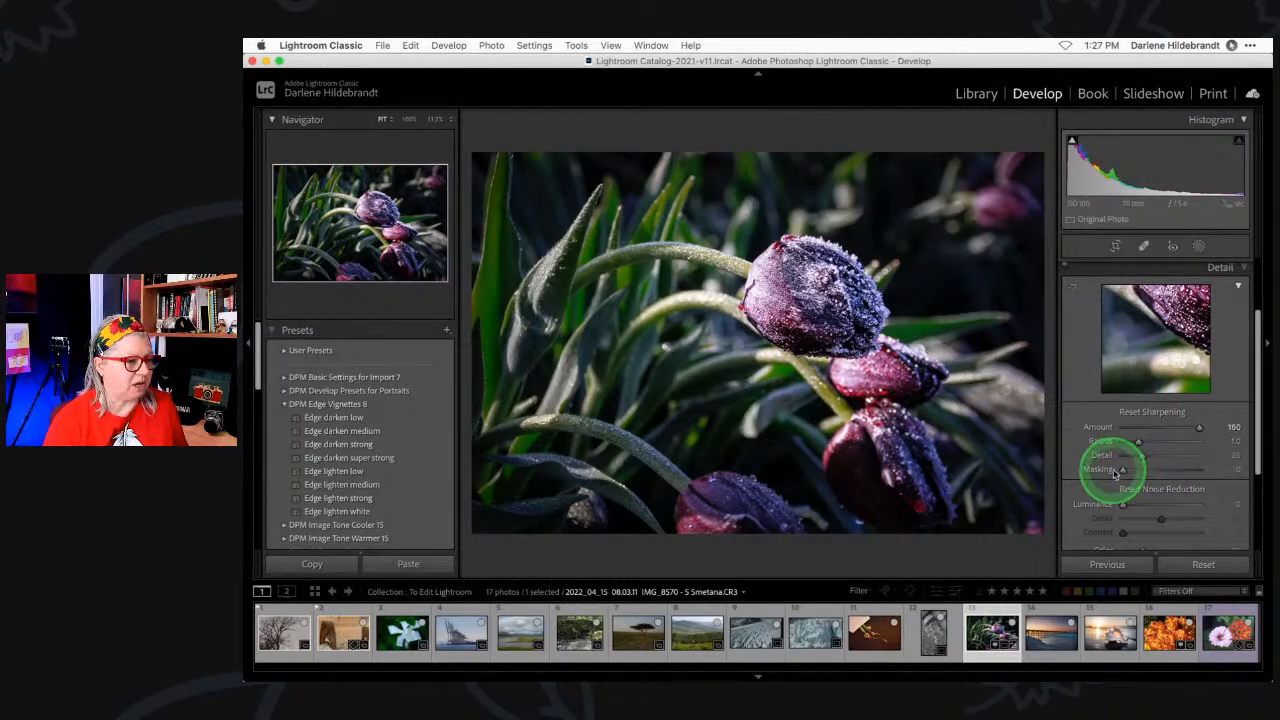
left_click(1123, 469, "alt")
left_click_drag(1182, 446, 1185, 457)
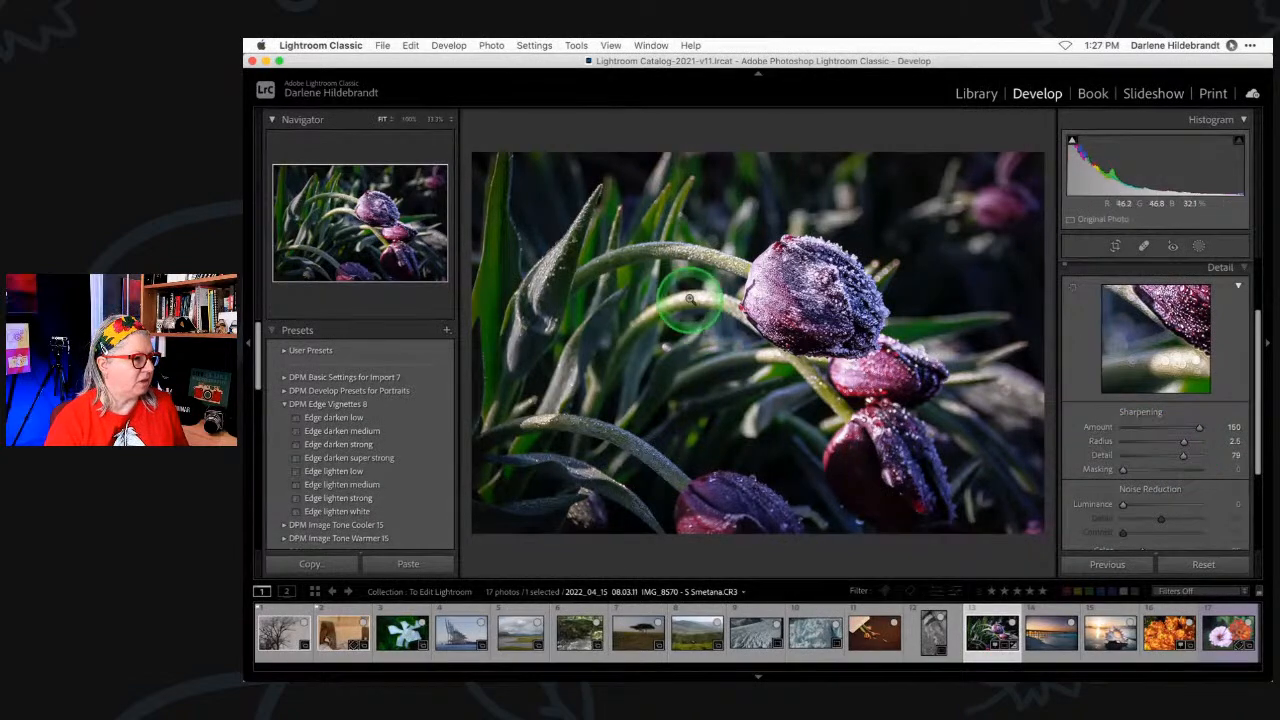
- Inspect the sharpening on the stems and background at 100% and 200% zoom, and return to the fitted view
left_click(686, 294)
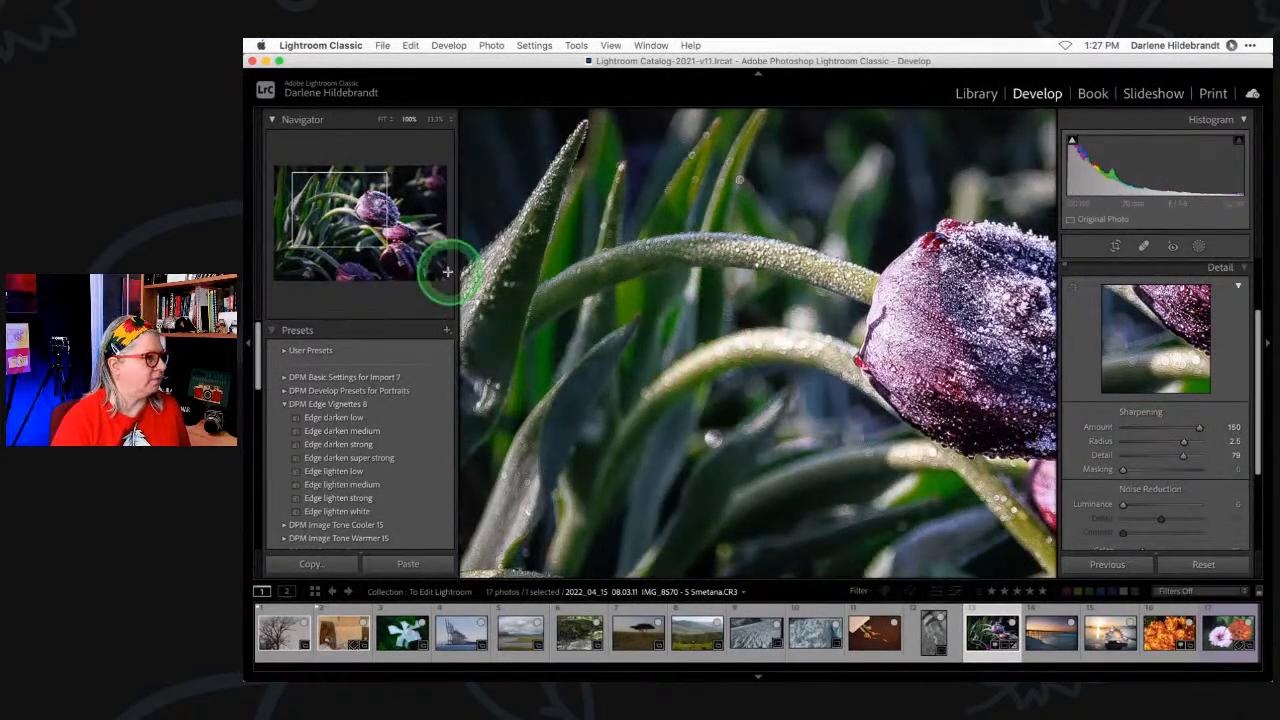
left_click_drag(722, 339, 758, 339)
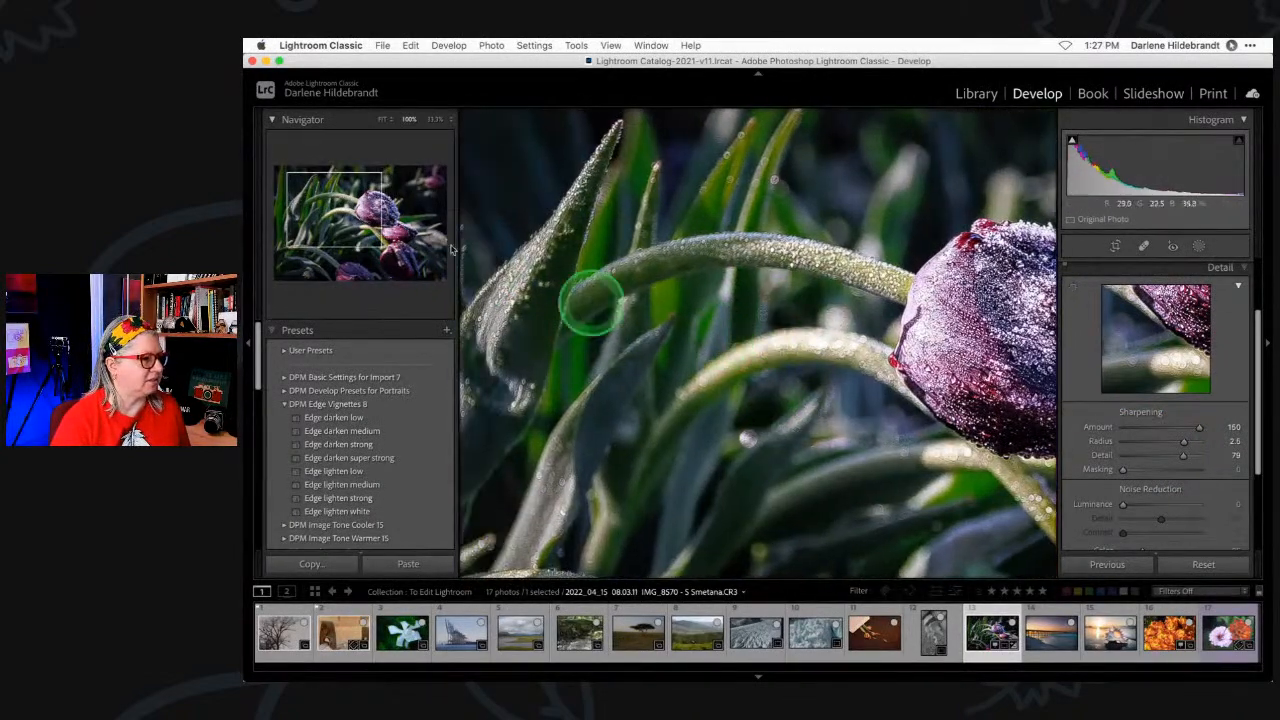
left_click(438, 119)
left_click(458, 137)
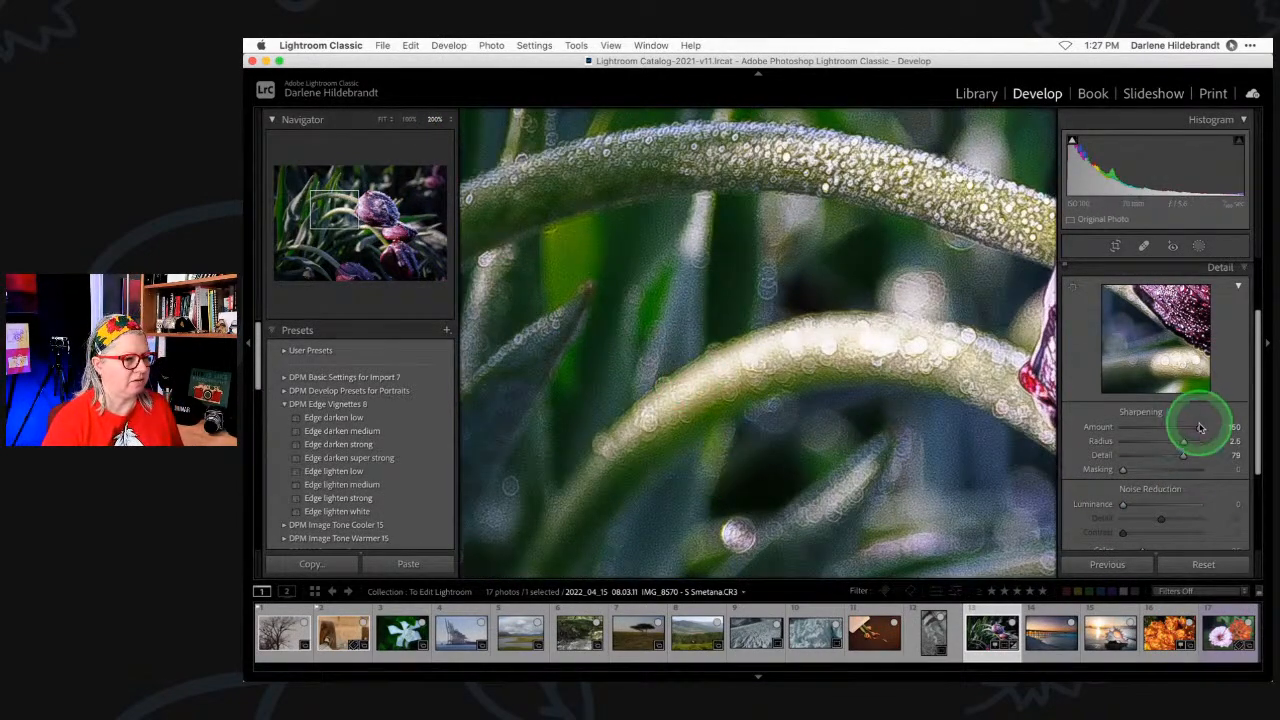
left_click_drag(1199, 427, 617, 332)
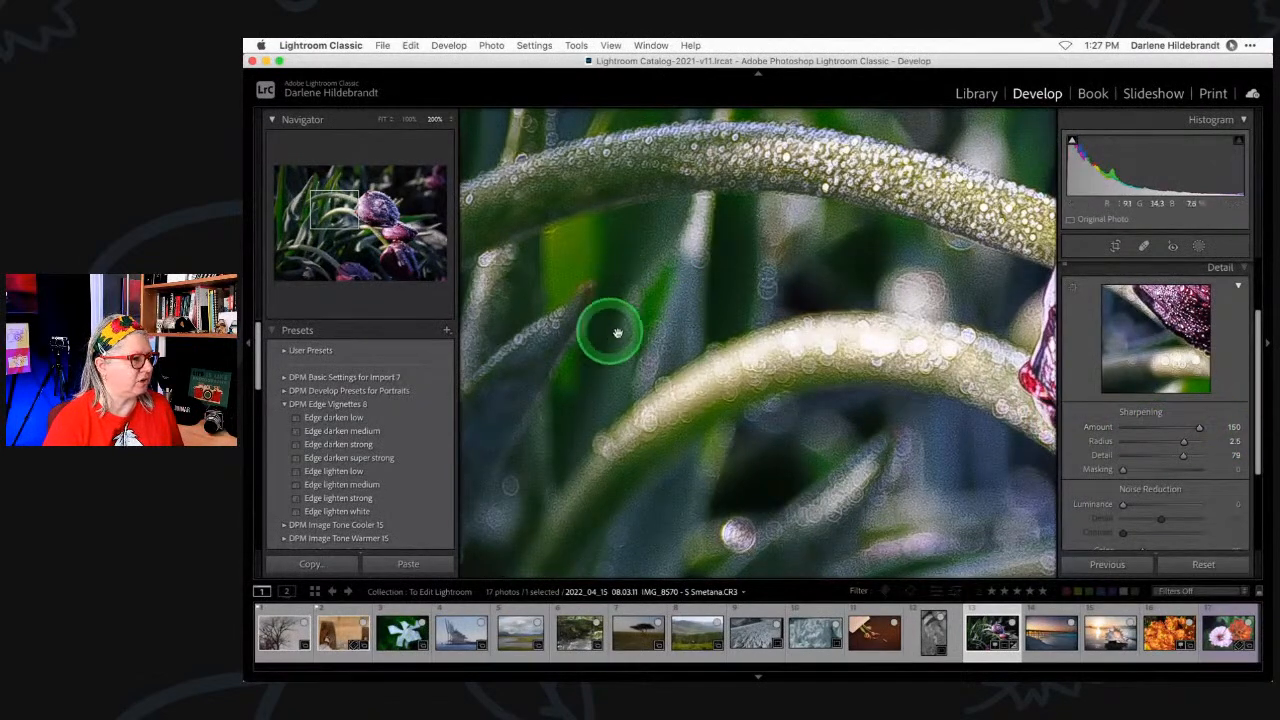
left_click(705, 266)
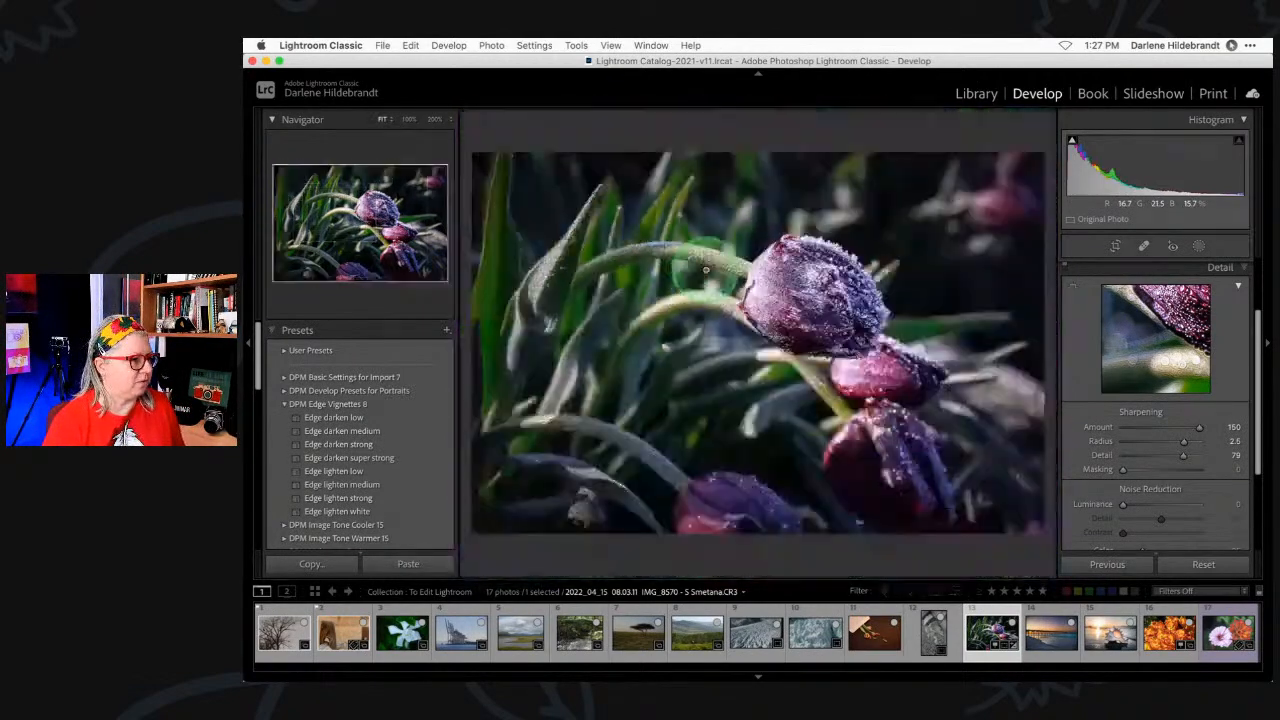
- Set the sharpening Masking to 79 using its black-and-white mask preview, and reduce Radius to 1.2 and Detail to 43
left_click(1123, 470, "alt")
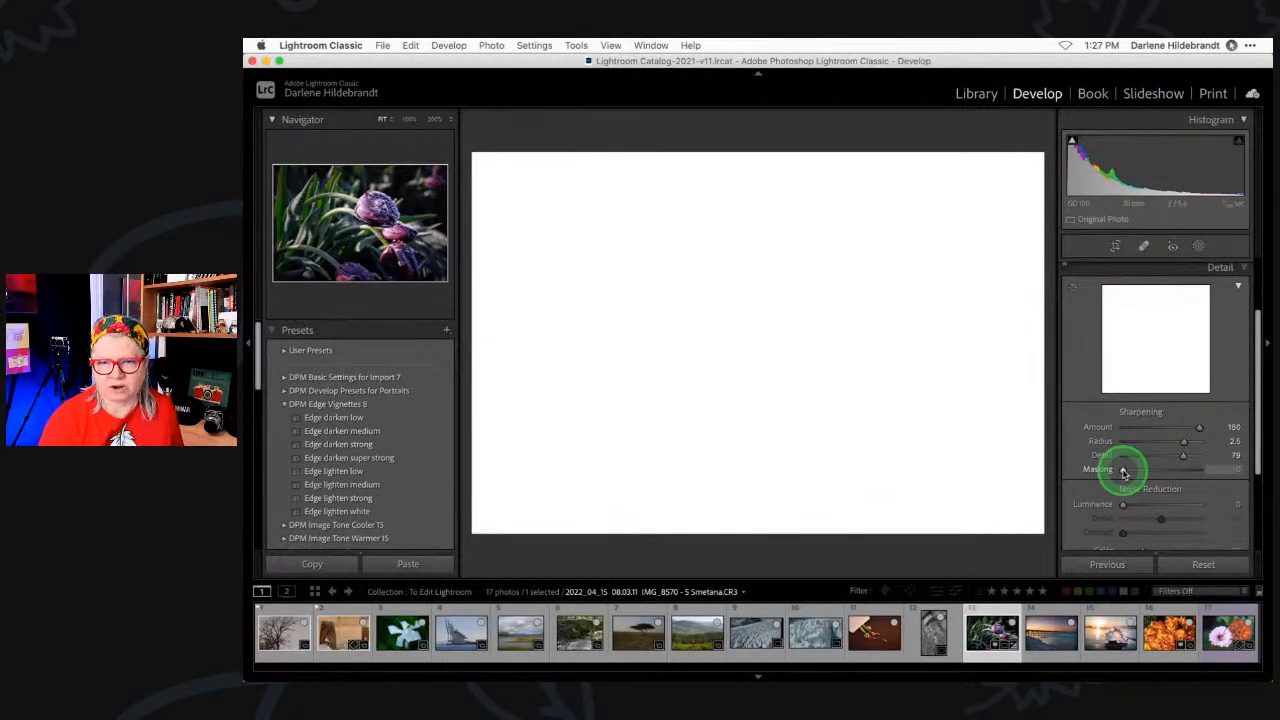
left_click_drag(1123, 470, 1184, 469)
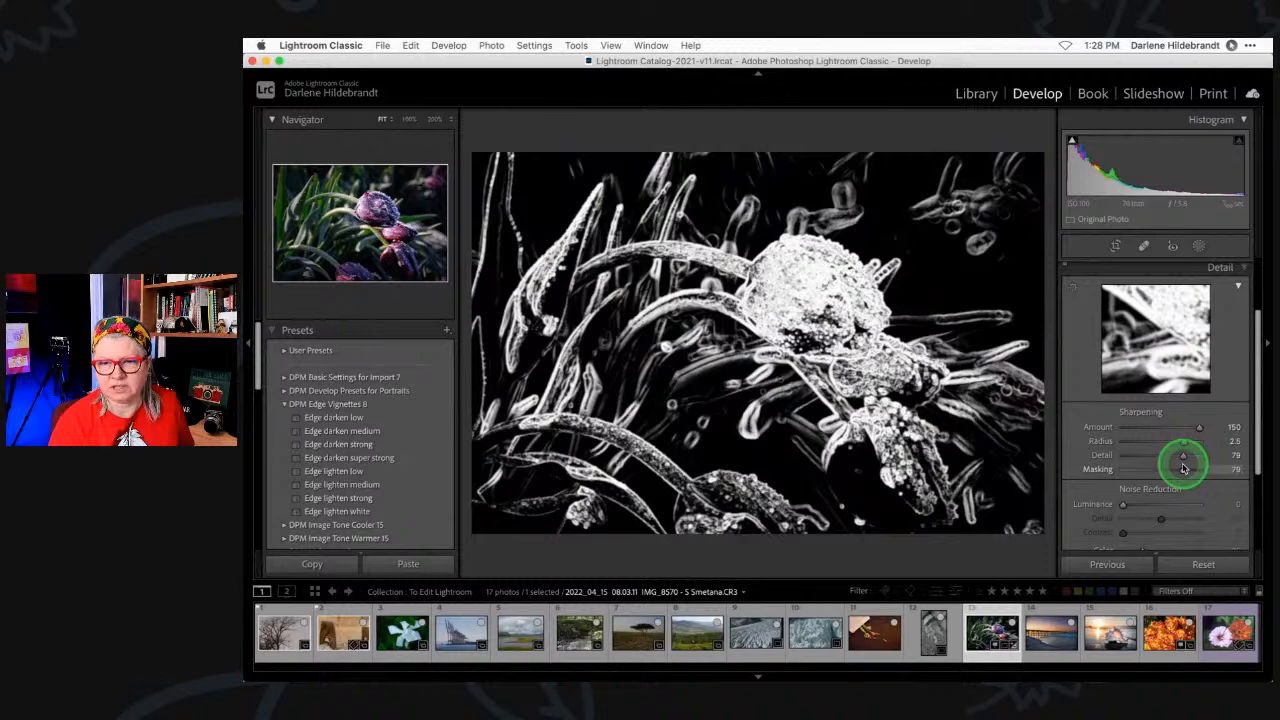
left_click_drag(1183, 469, 1183, 467)
left_click(684, 270)
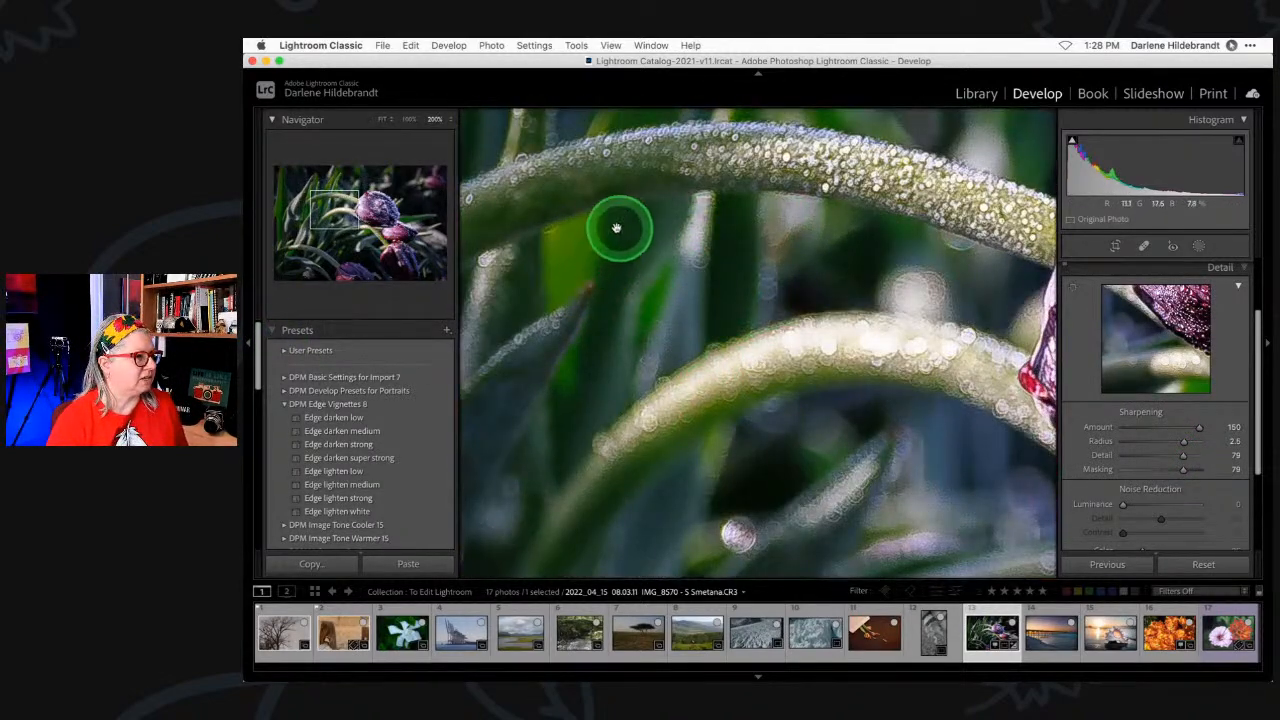
left_click_drag(1186, 457, 1154, 454)
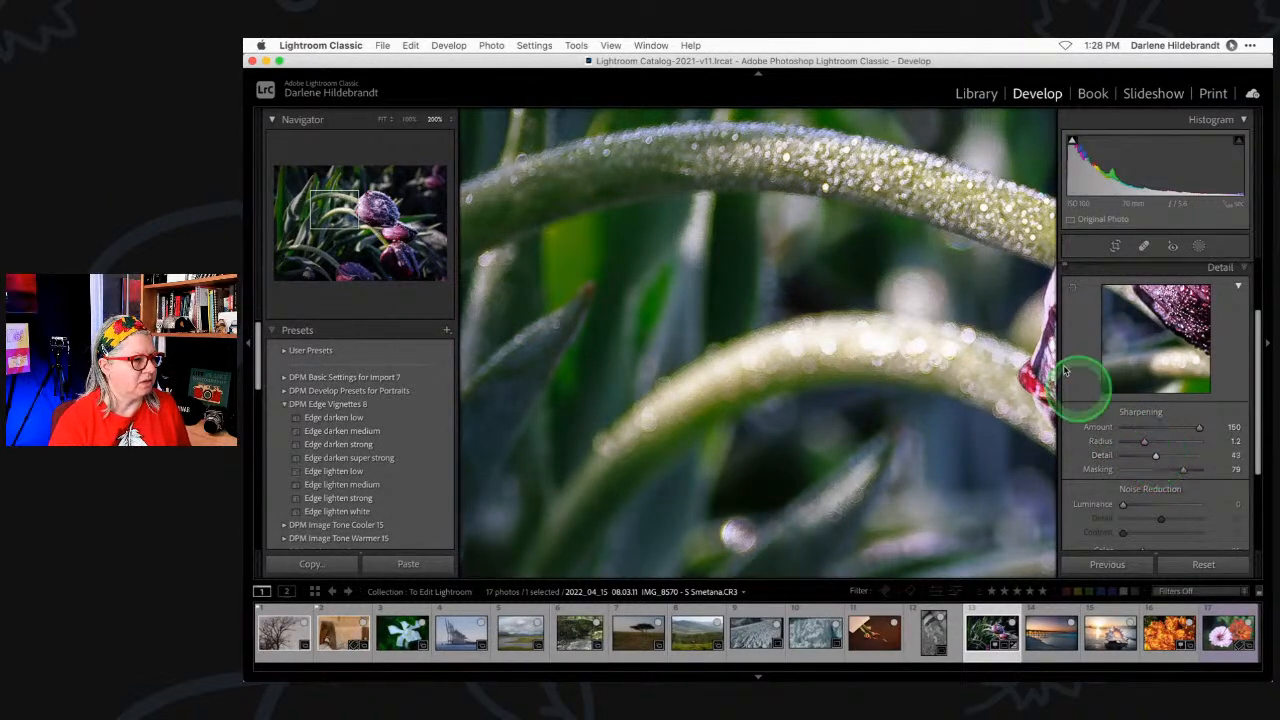
- Compare the frosted tulip at 200% zoom with the Detail adjustments switched off and on
scroll(1068, 277, "up", 1)
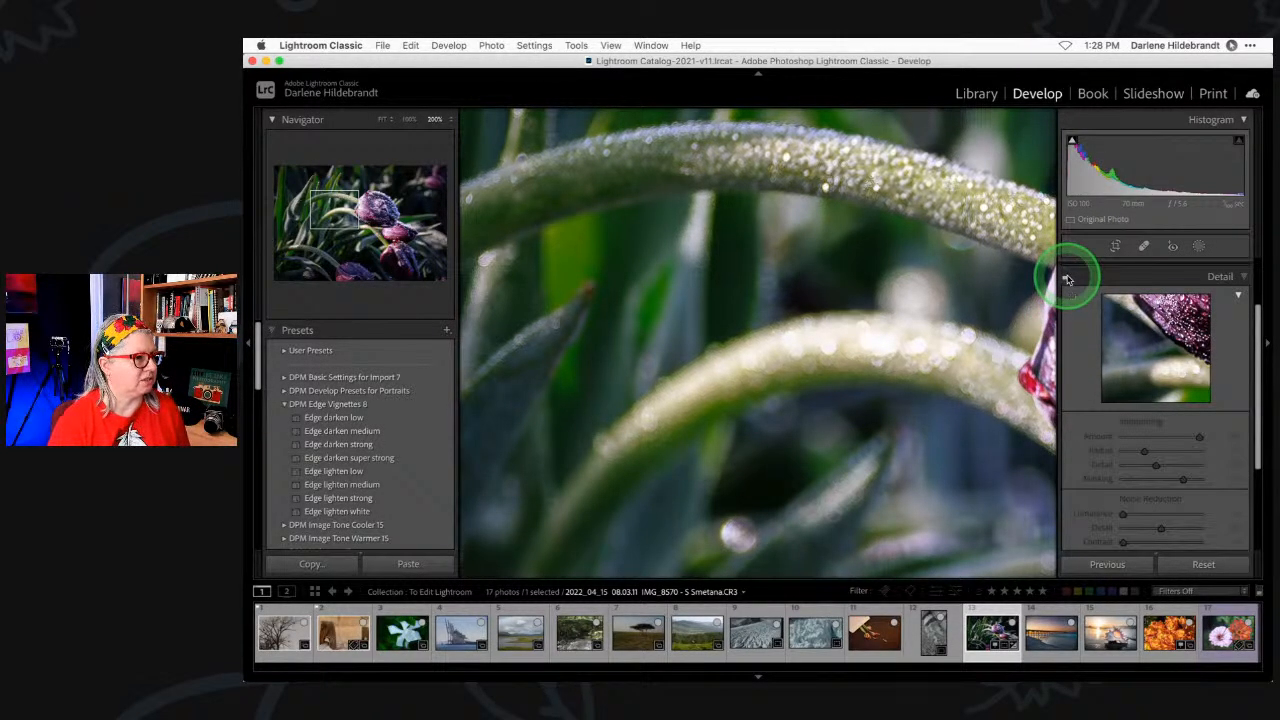
scroll(972, 280, "right", 6)
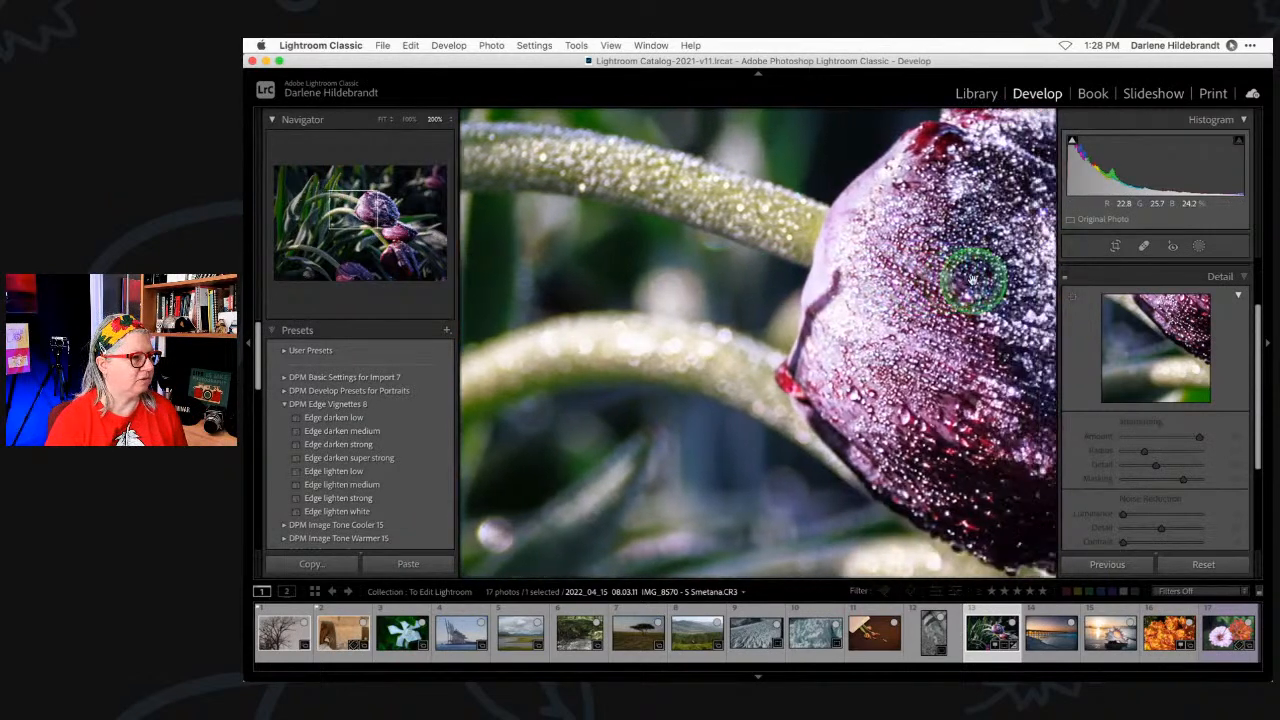
left_click(1067, 279)
left_click(1067, 279)
left_click(1067, 279)
left_click(1067, 279)
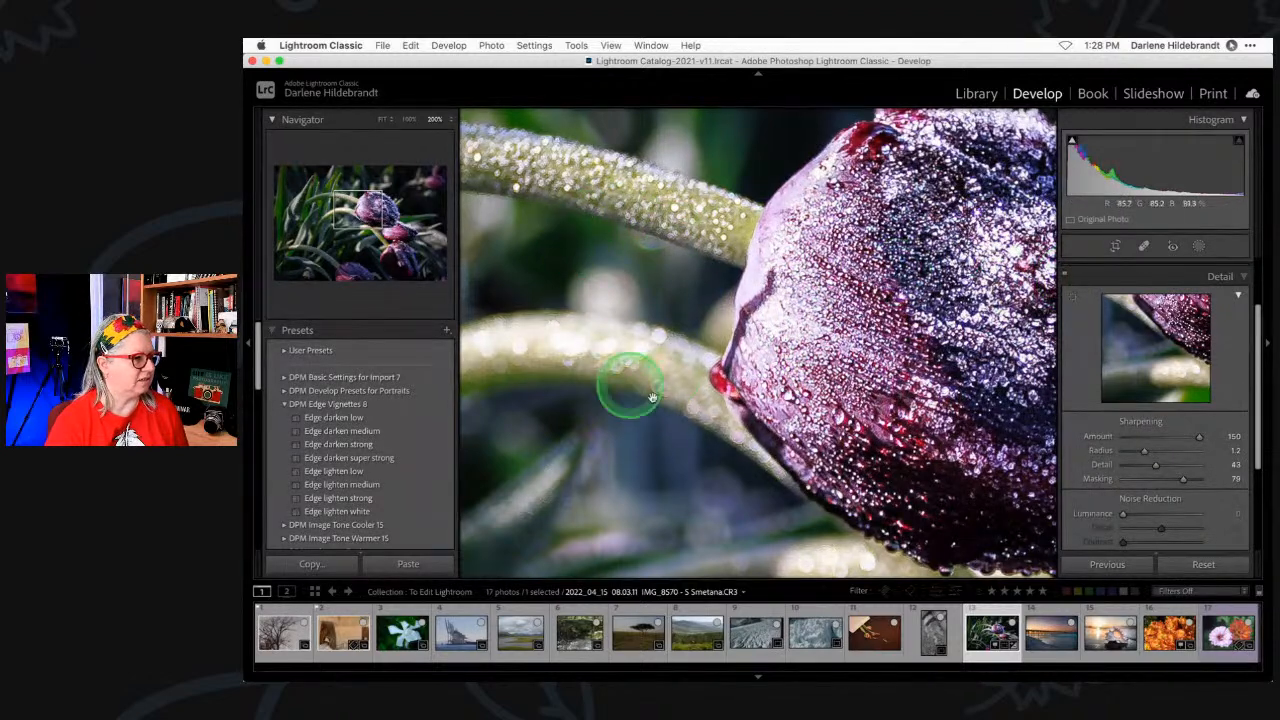
- Try sharpening Masking values of 93 and 0, set it to 86, and return to the fitted view
left_click_drag(1165, 487, 1188, 482)
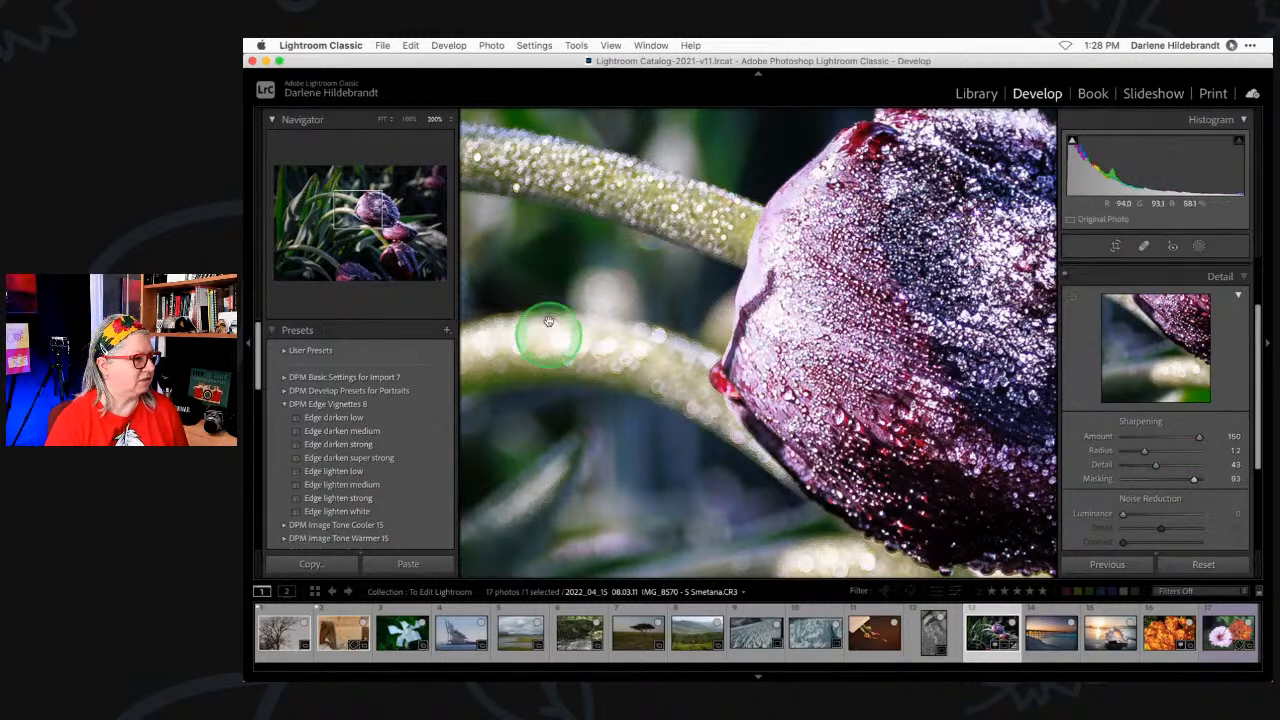
left_click_drag(512, 237, 563, 251)
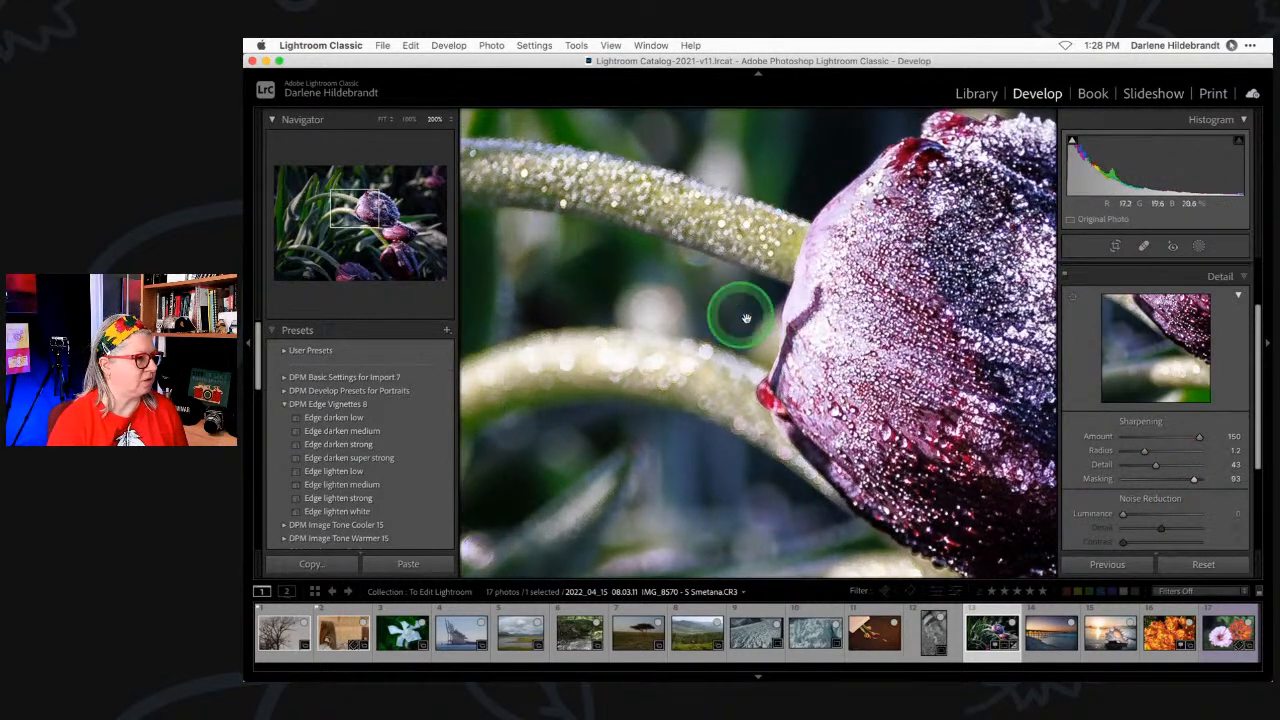
left_click_drag(1196, 483, 578, 265)
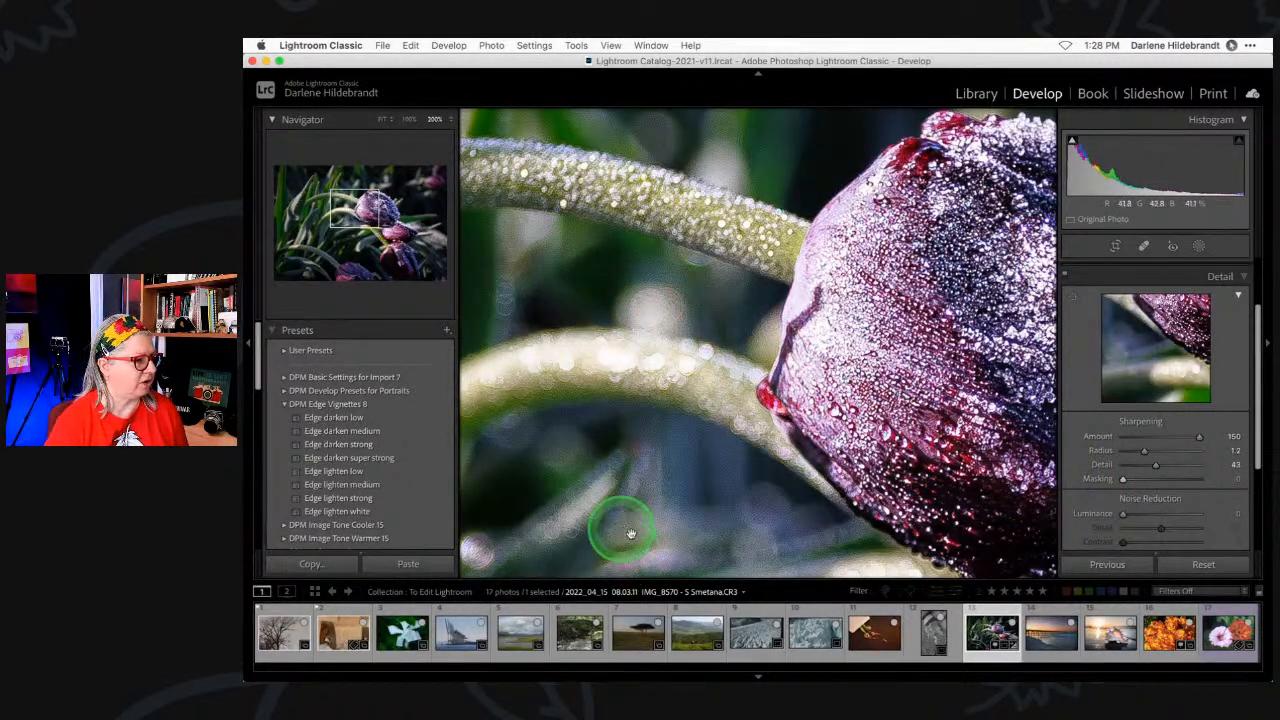
left_click_drag(1121, 480, 1188, 479)
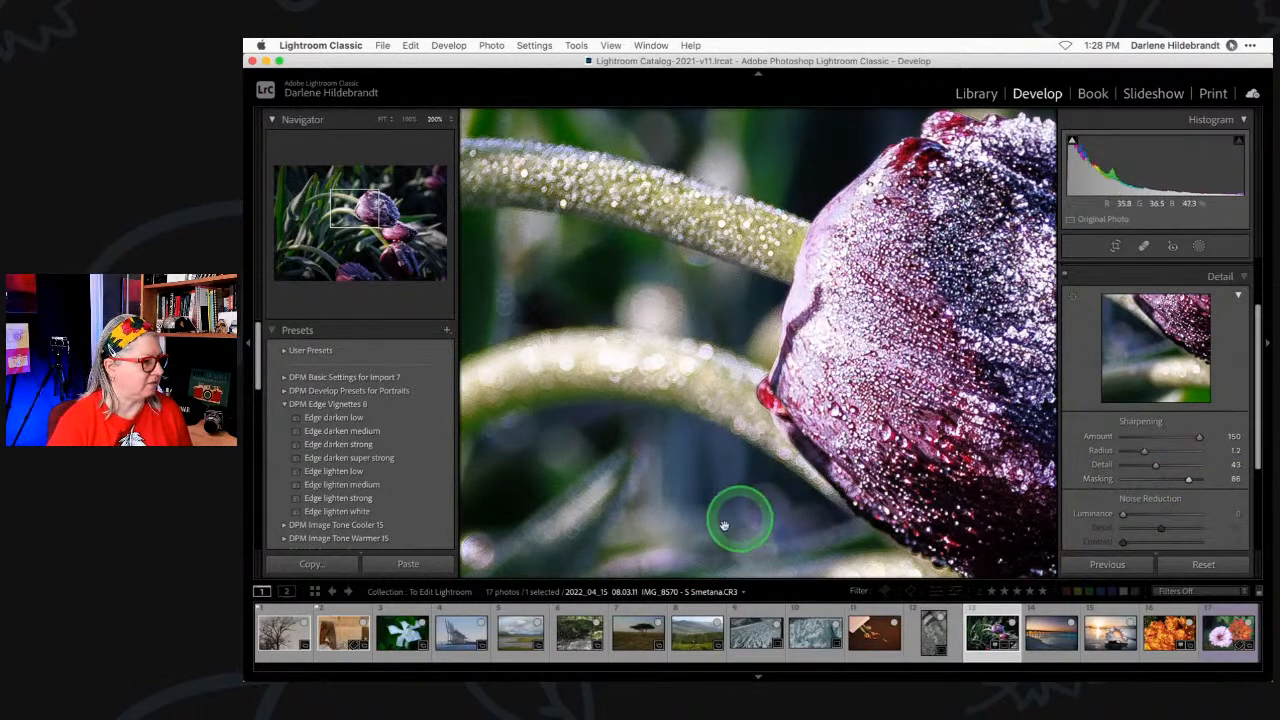
left_click(689, 299)
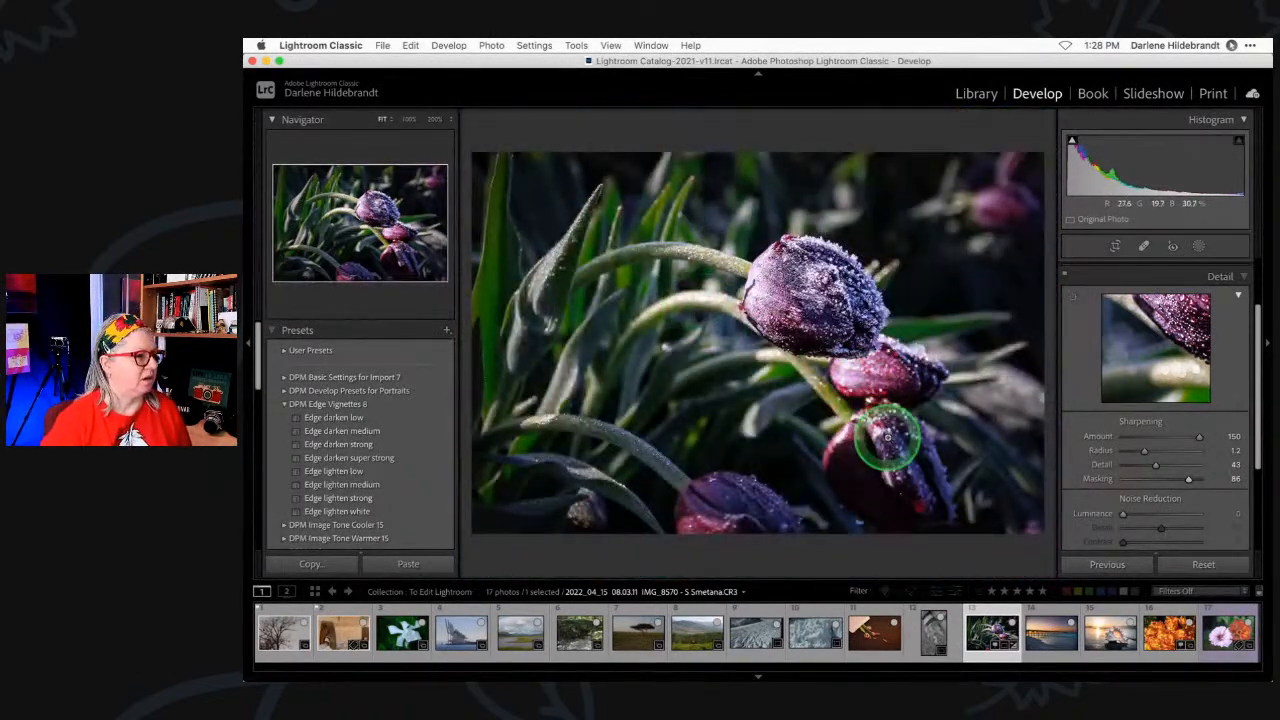
- Reduce the sharpening Amount to 110 for the frosted tulips photo
left_click_drag(1200, 437, 1185, 439)
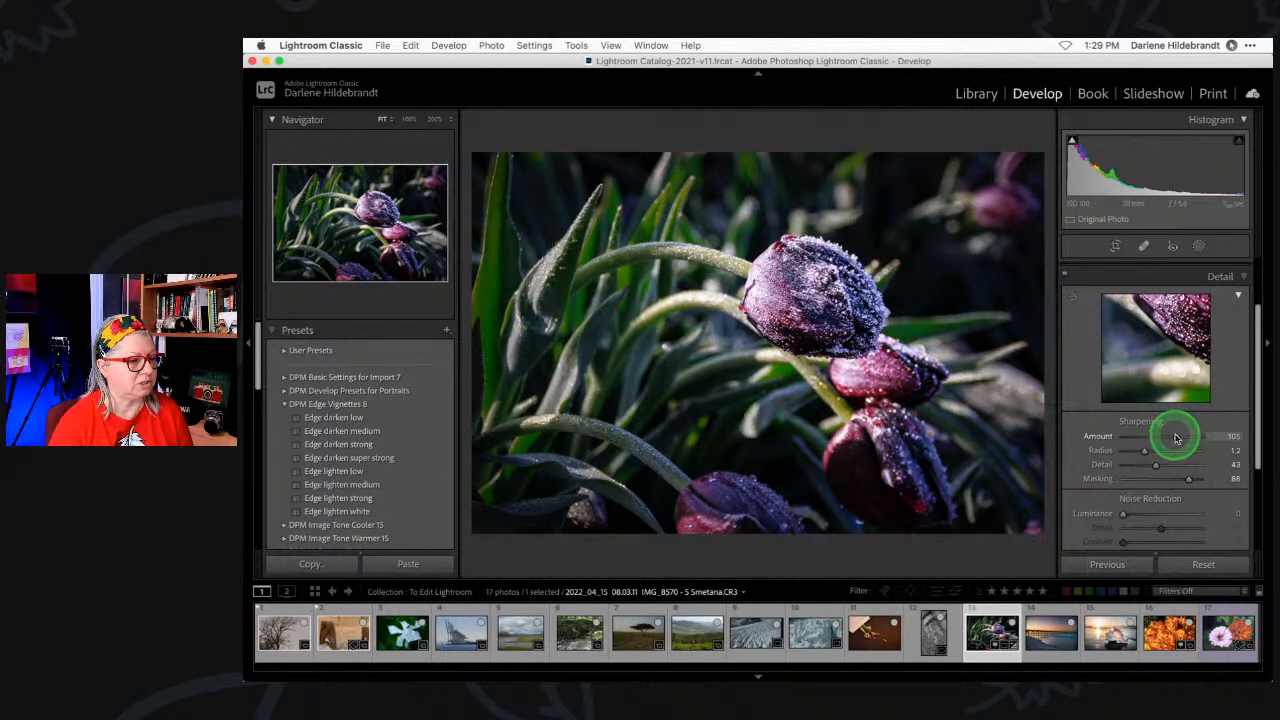
left_click_drag(1140, 437, 1178, 438)
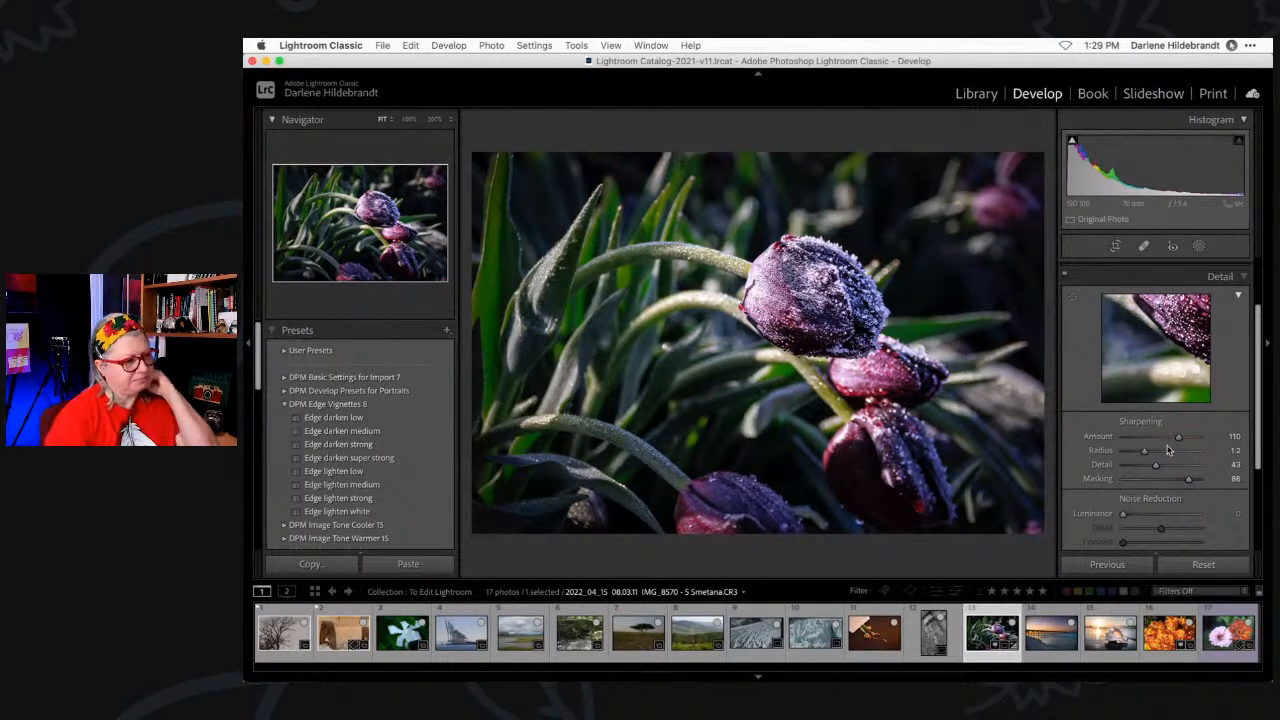
scroll(1167, 450, "down", 3)
scroll(1167, 450, "down", 4)
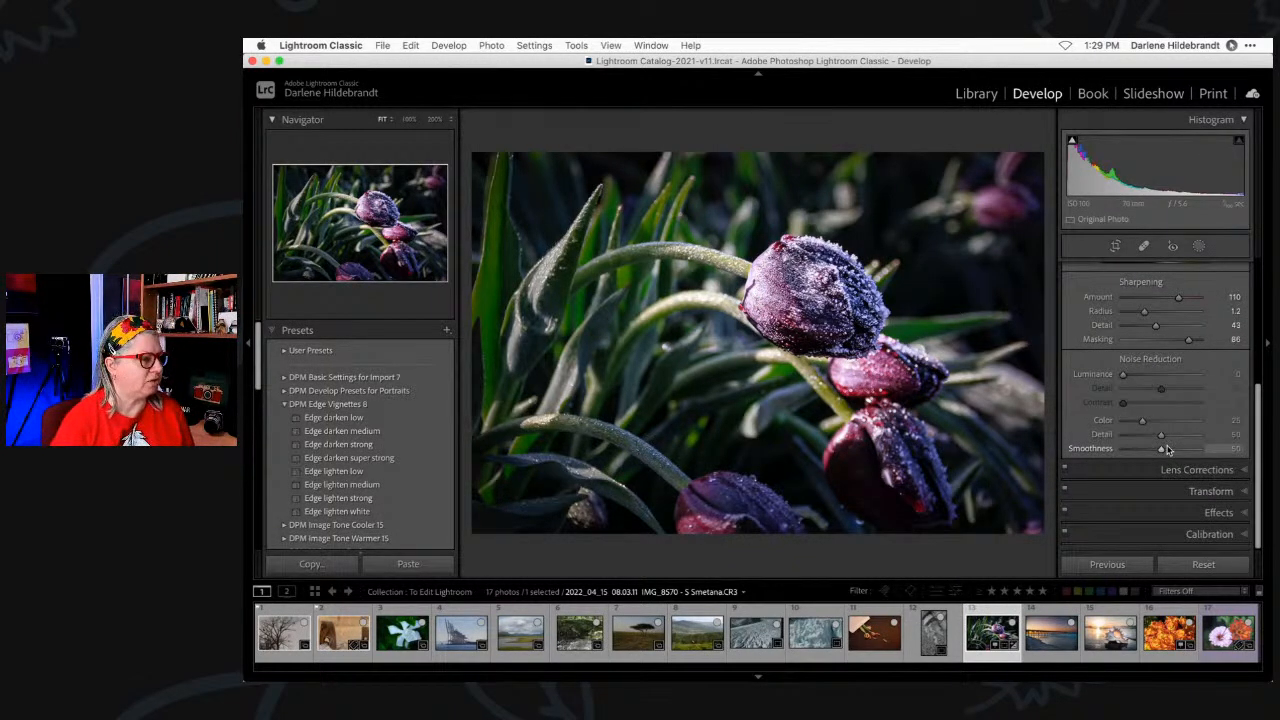
scroll(1167, 450, "up", 10)
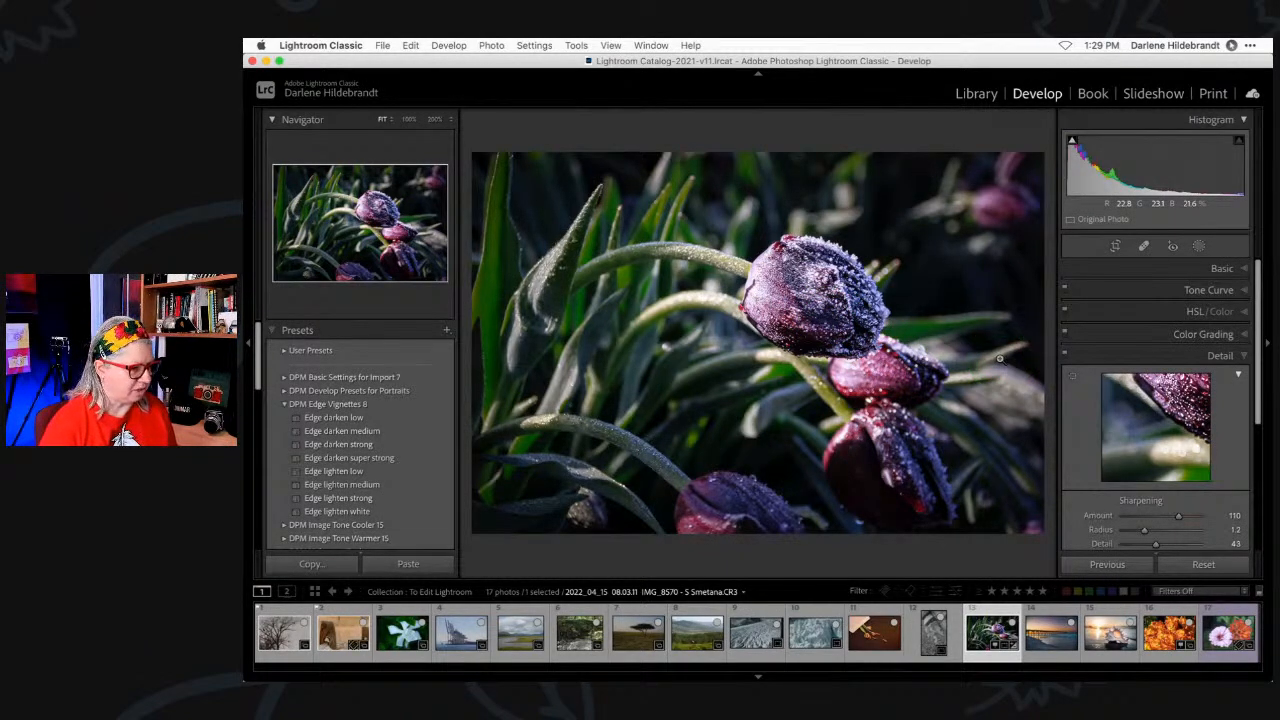
- Return to the Library grid, view the two glacier photos enlarged, and open the flatlay_2066 photo of tulips and an envelope
key("g")
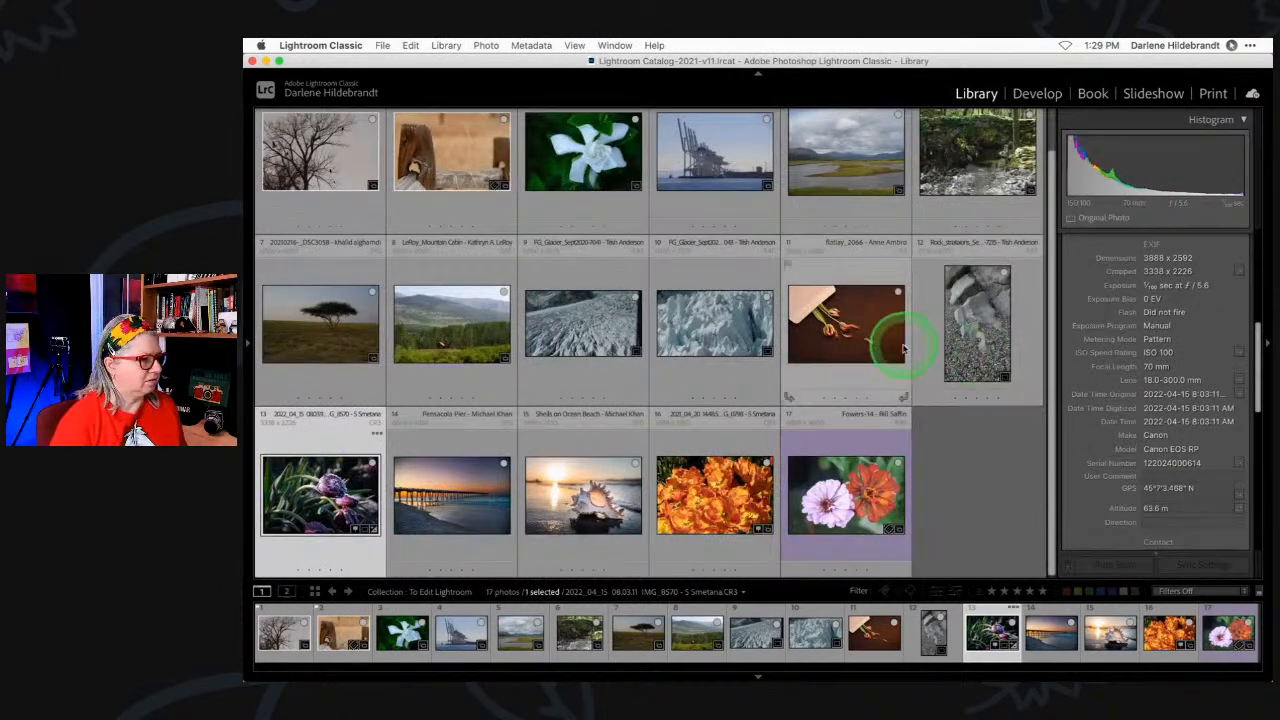
scroll(880, 344, "up", 1)
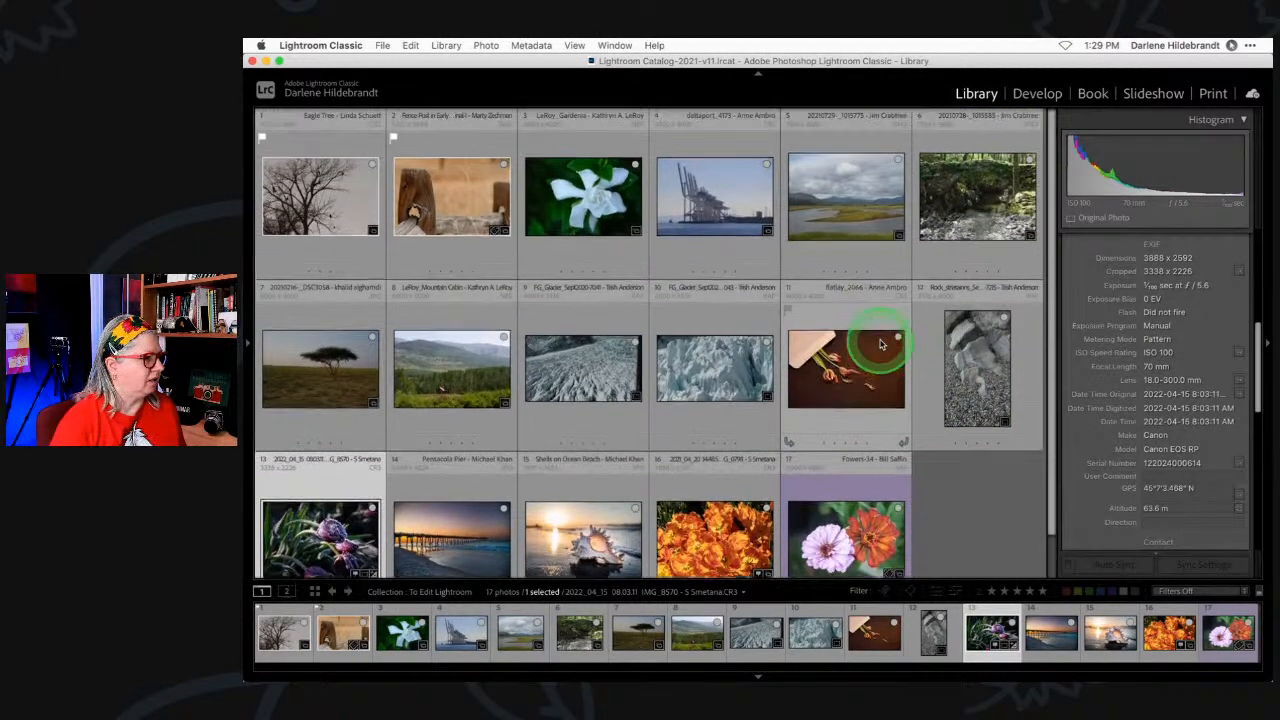
scroll(880, 344, "down", 1)
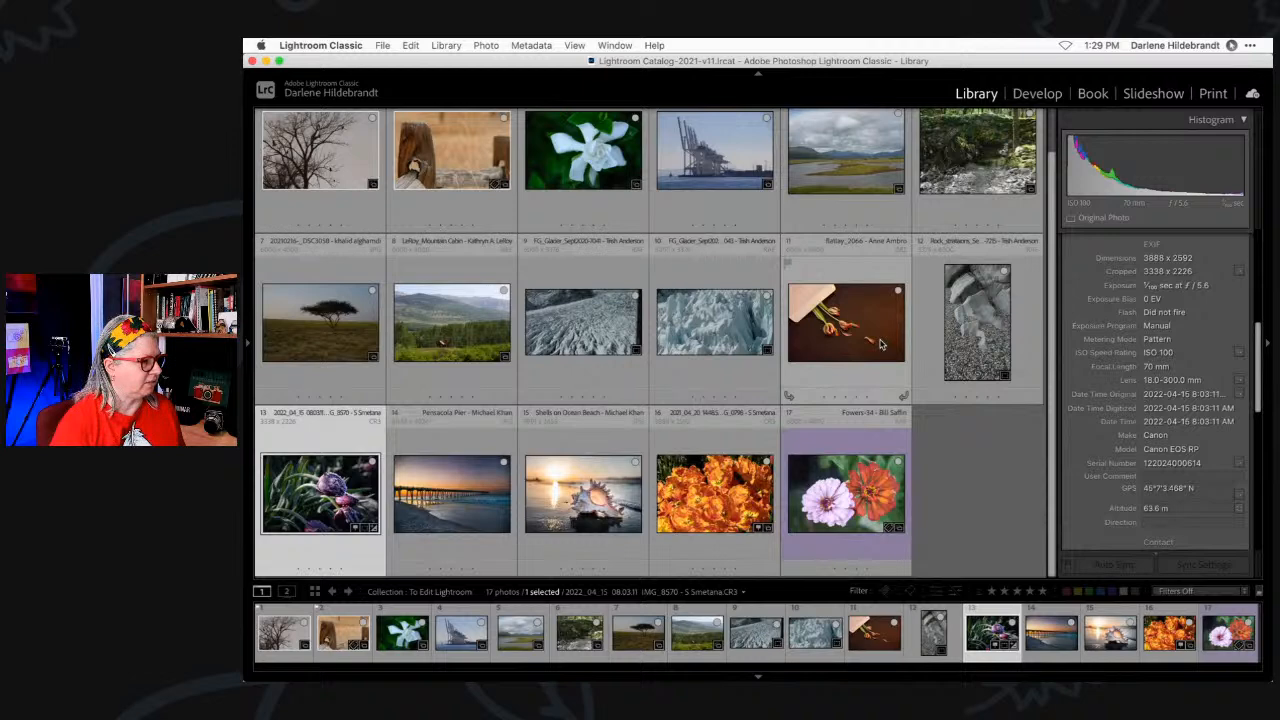
double_click(558, 321)
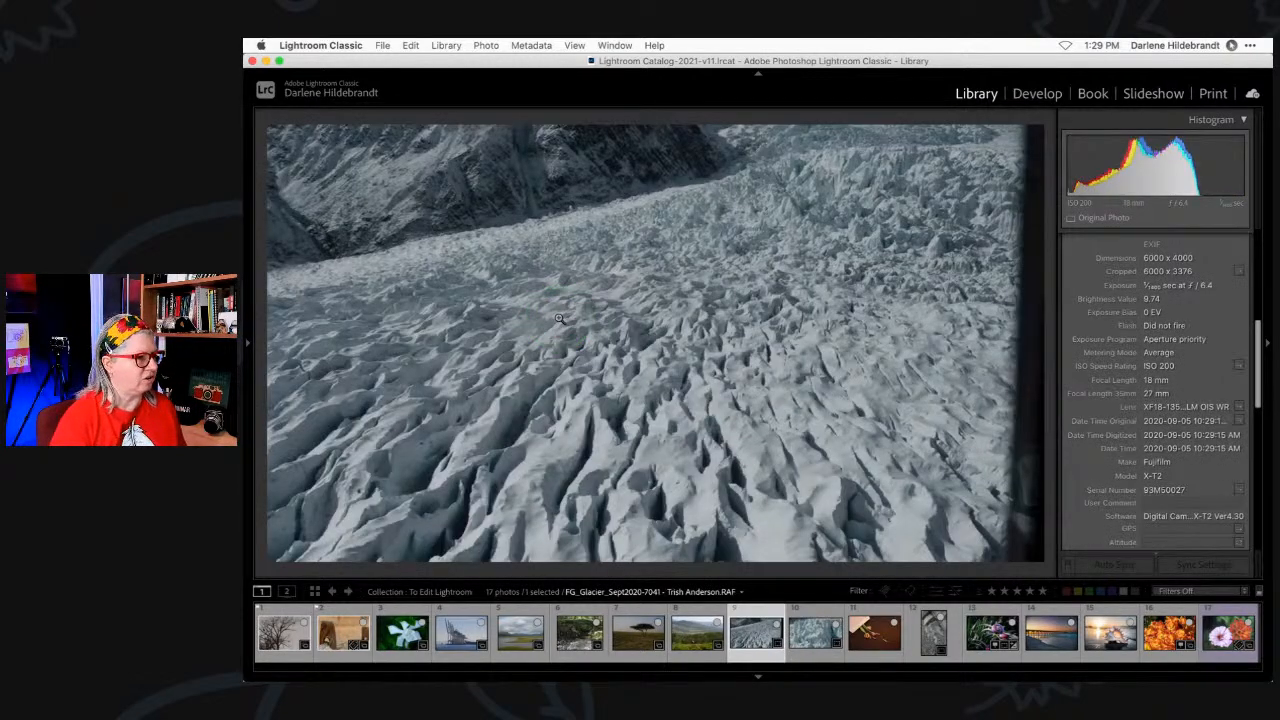
key("Right")
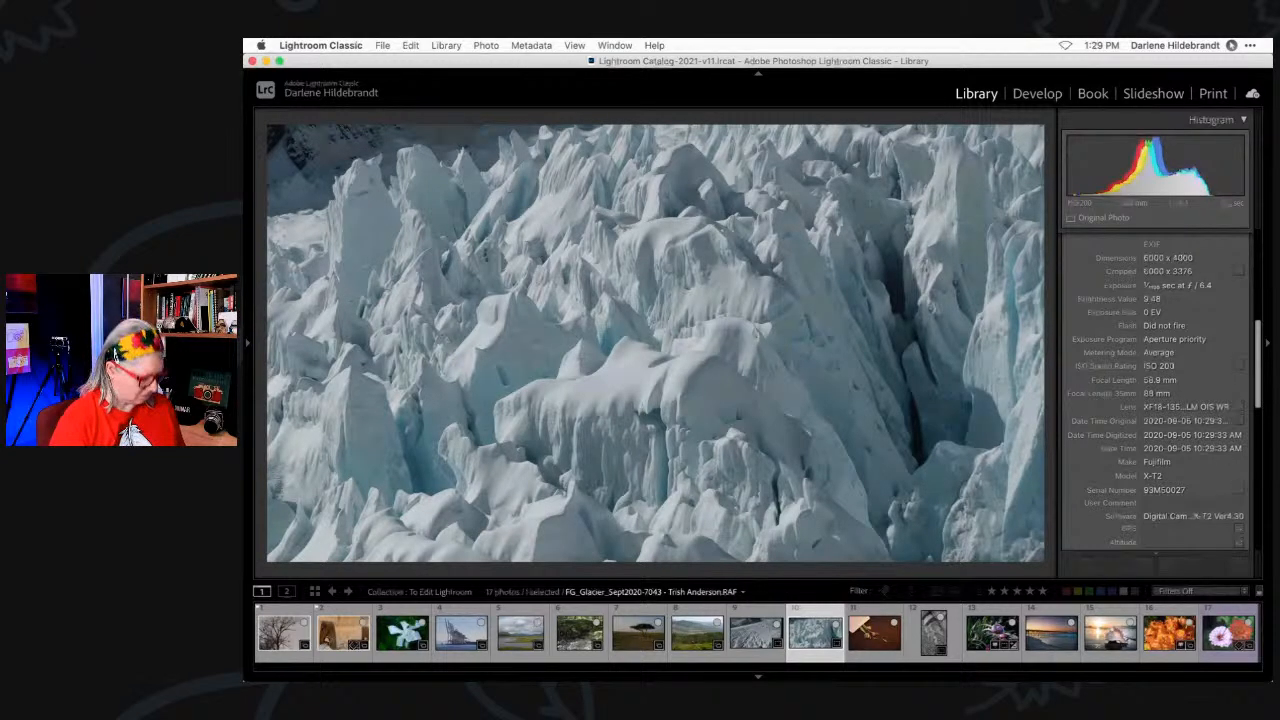
key("g")
double_click(817, 343)
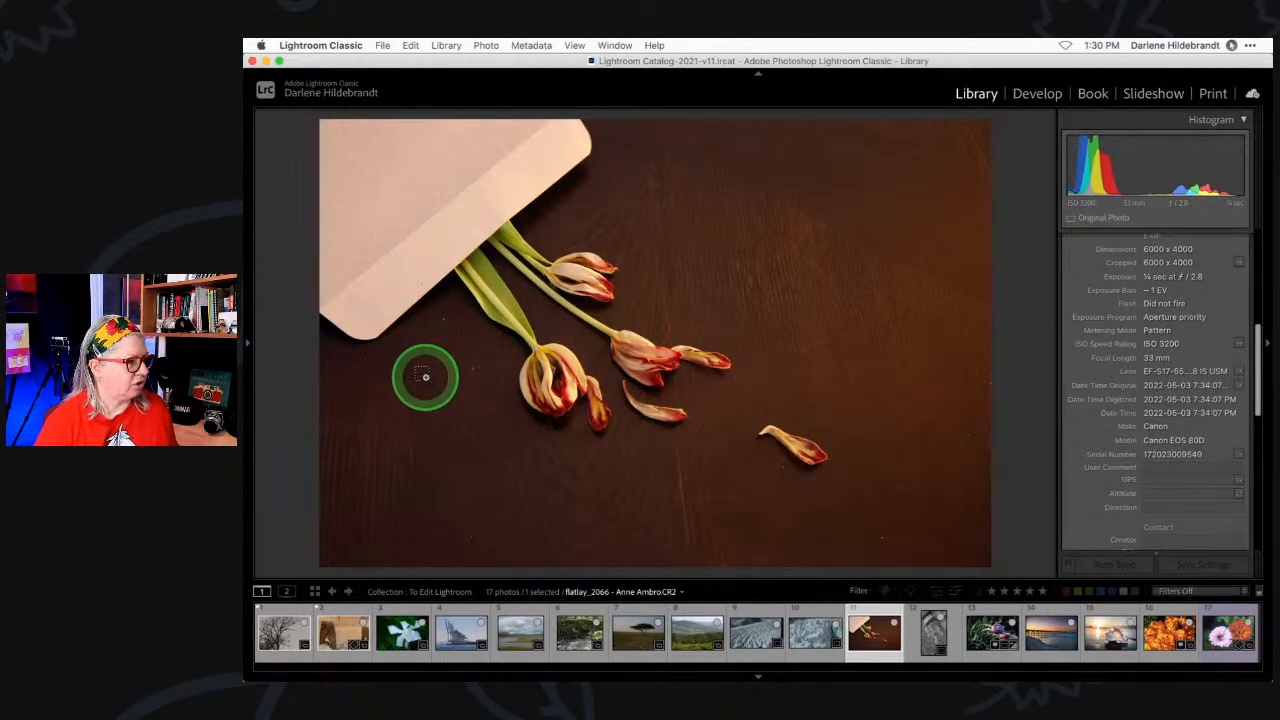
- Switch to Chrome, compare the enlarged Facebook edit of the tulip flatlay with the original, and return to Lightroom Classic
key("super+Tab")
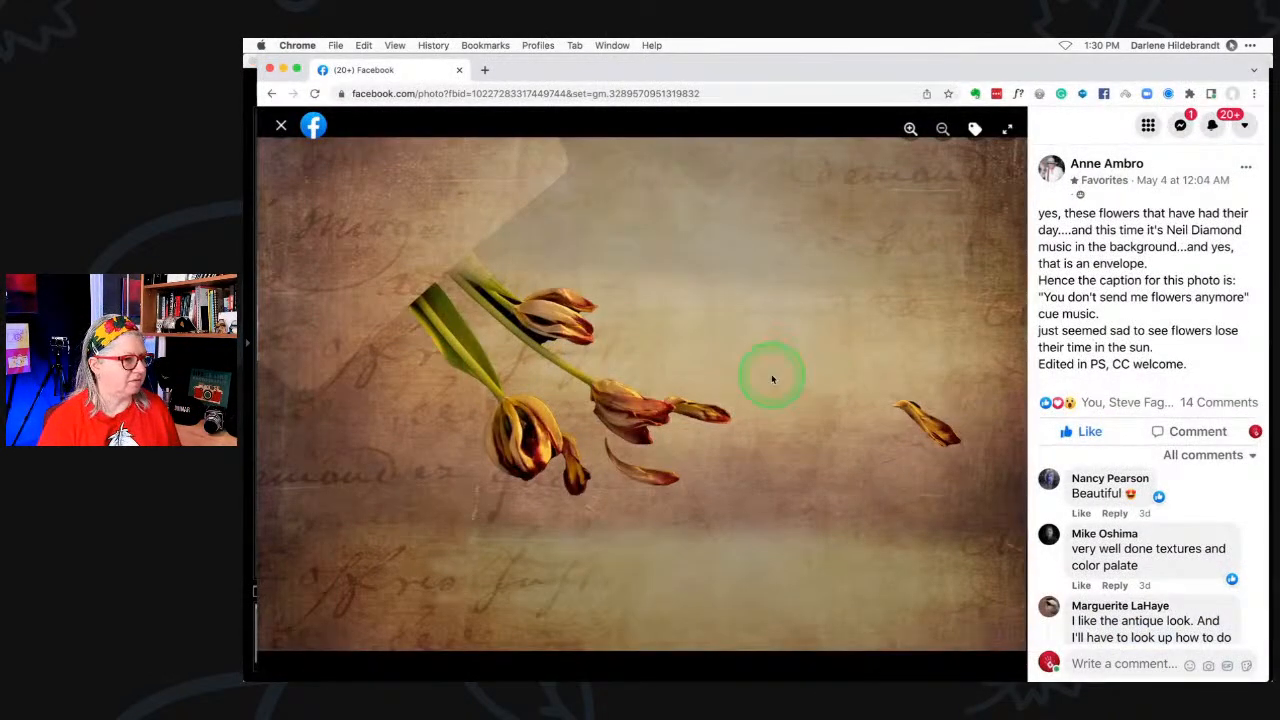
left_click(1006, 129)
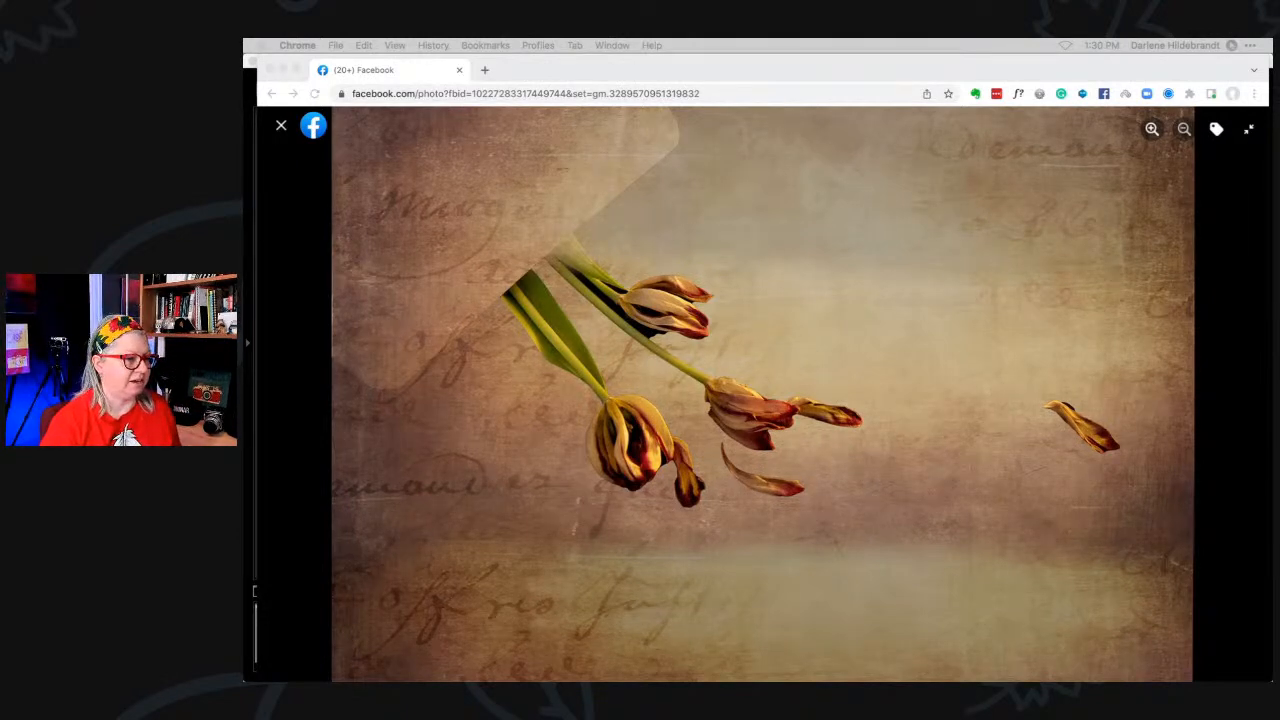
left_click(1232, 292)
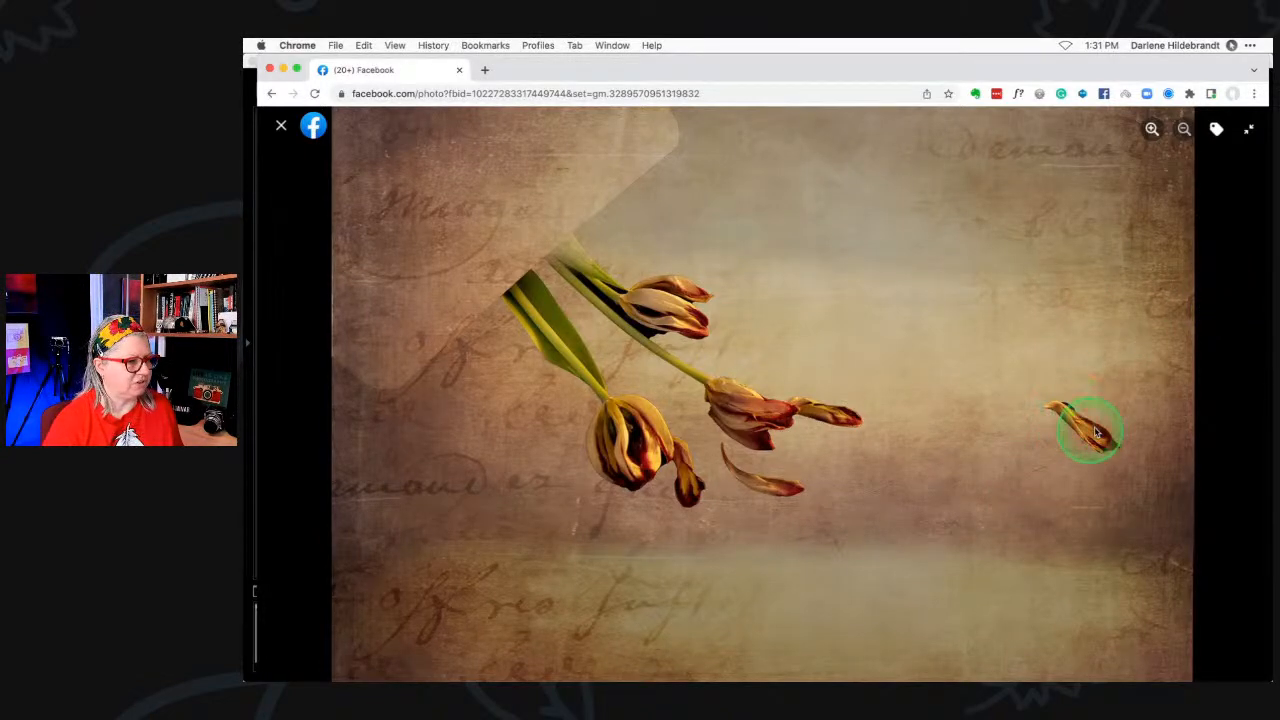
key("super+Tab")
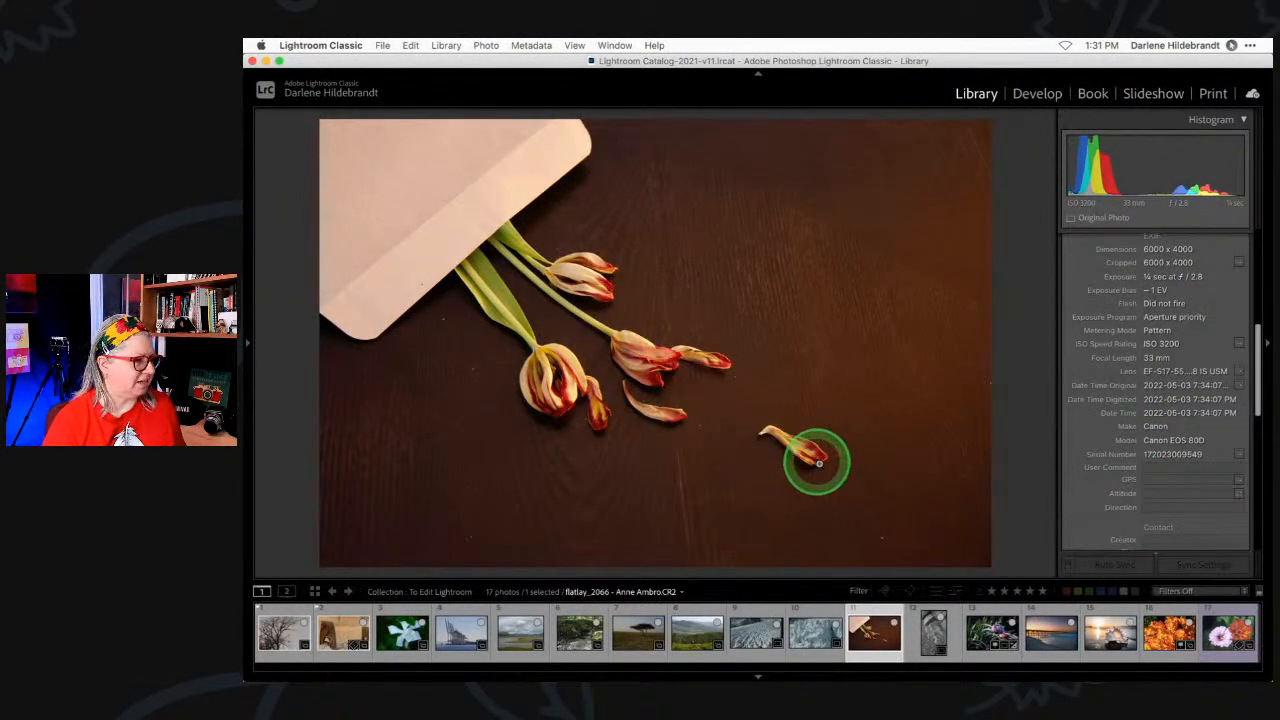
key("super+Tab")
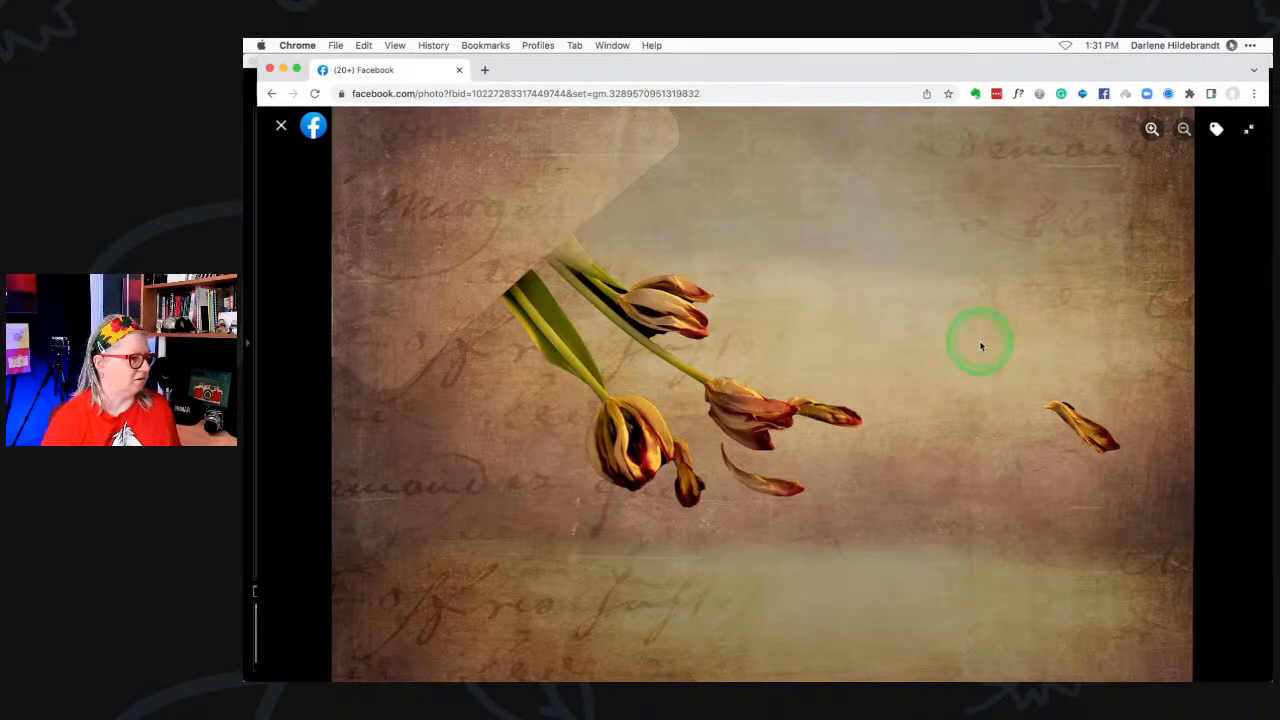
key("super+Tab")
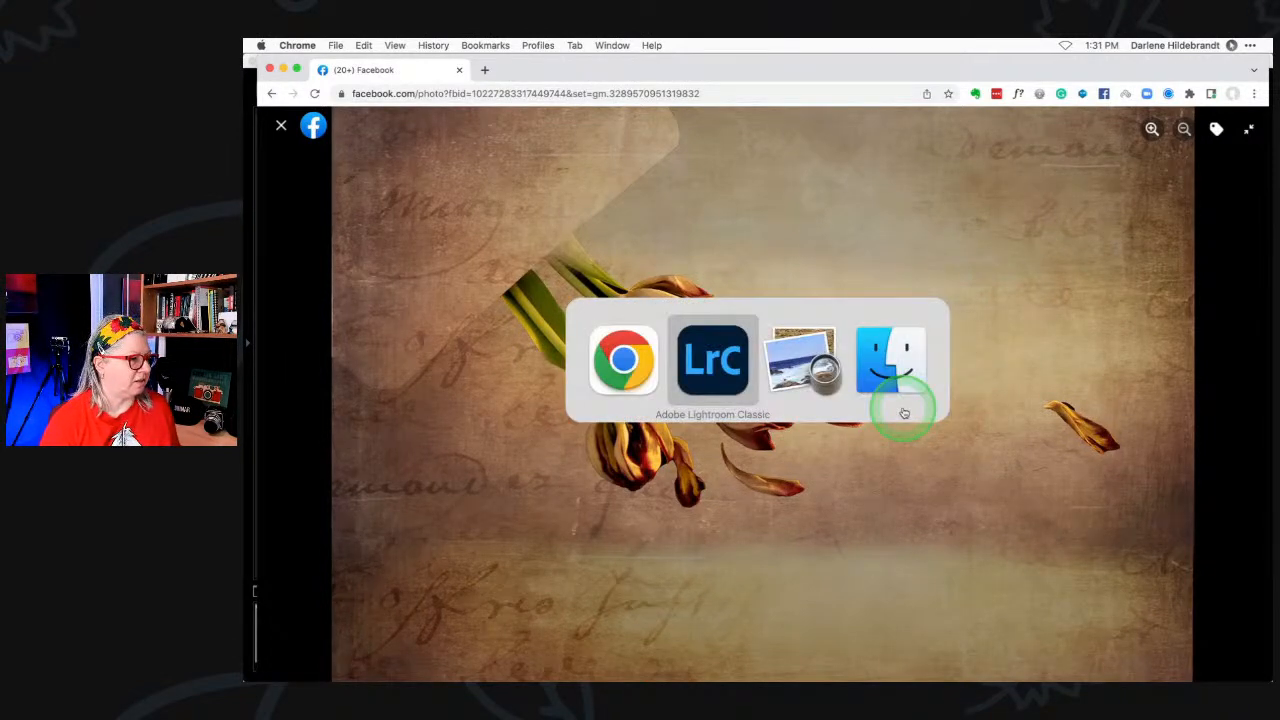
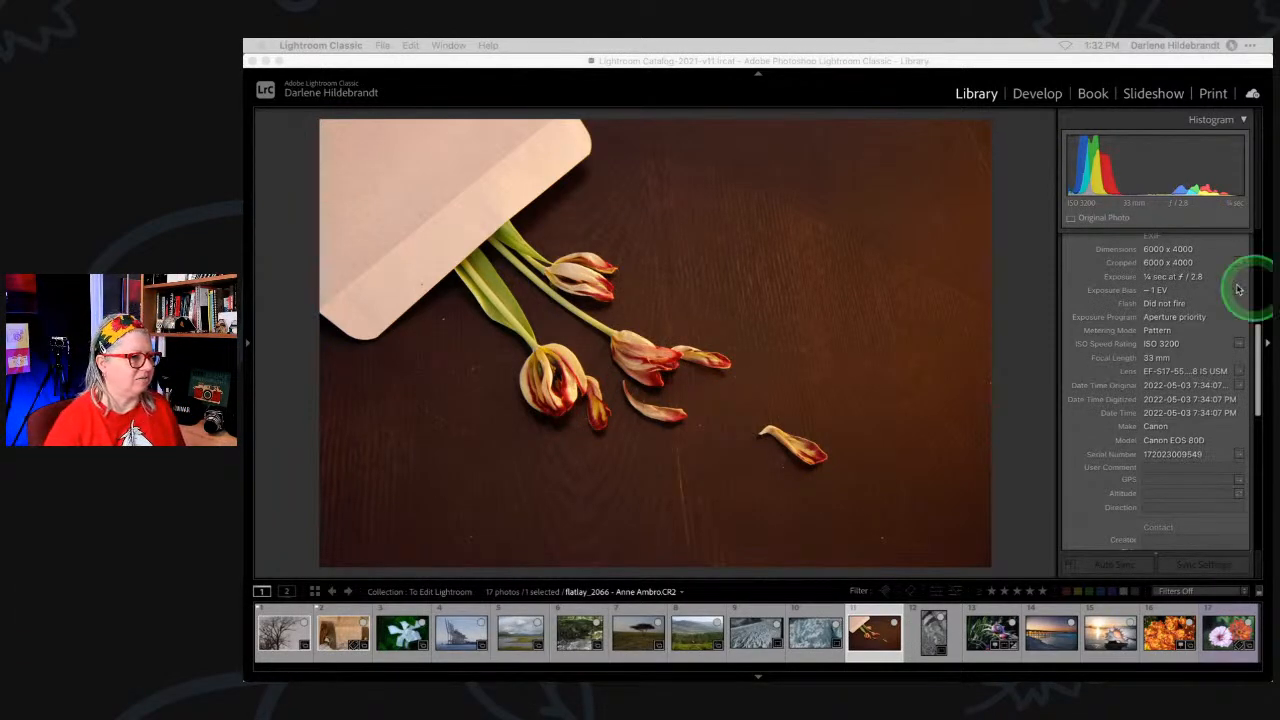
- Open the tulip flatlay in Develop, try out the camera profiles, and apply Camera Faithful
left_click(1025, 238)
key("d")
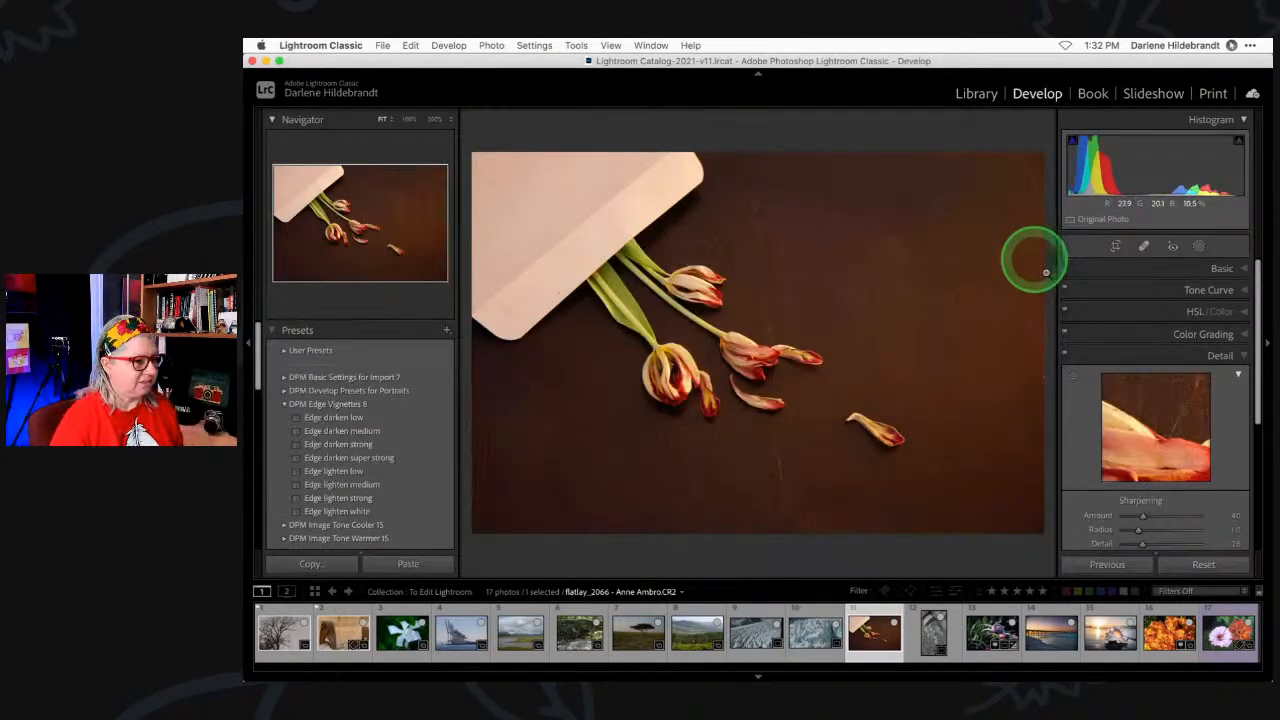
left_click(1223, 269)
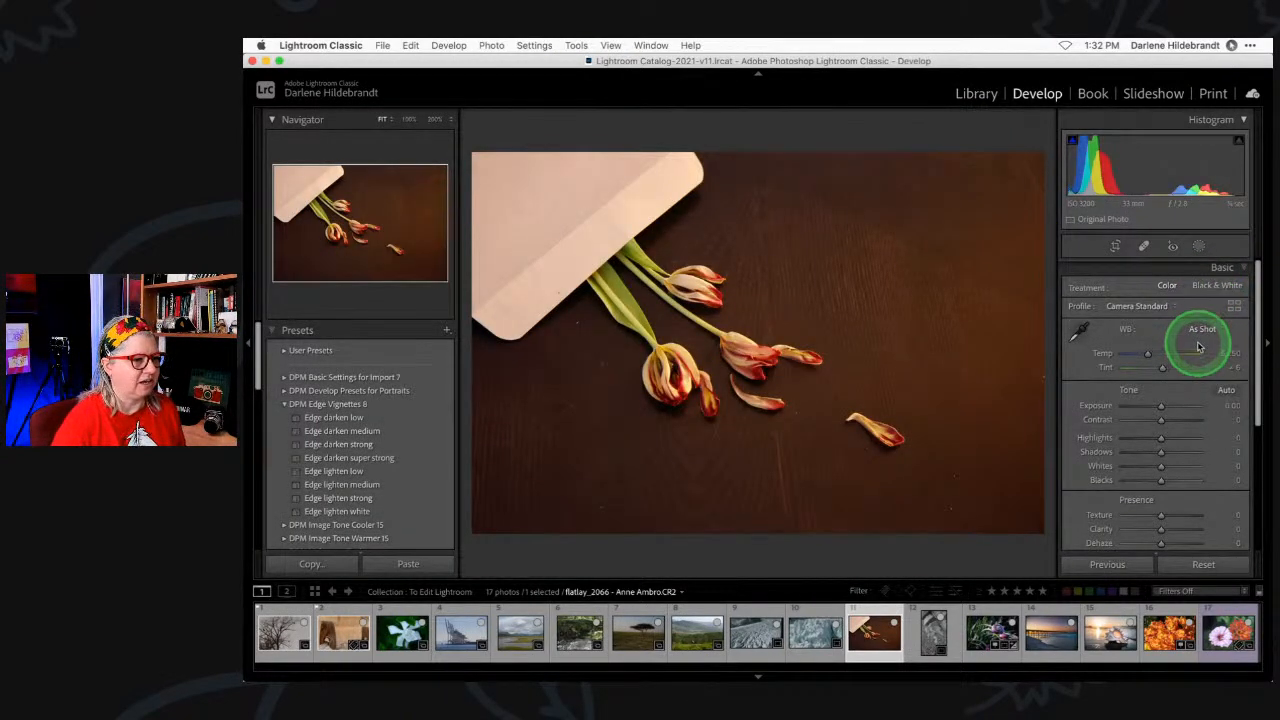
left_click(1231, 299)
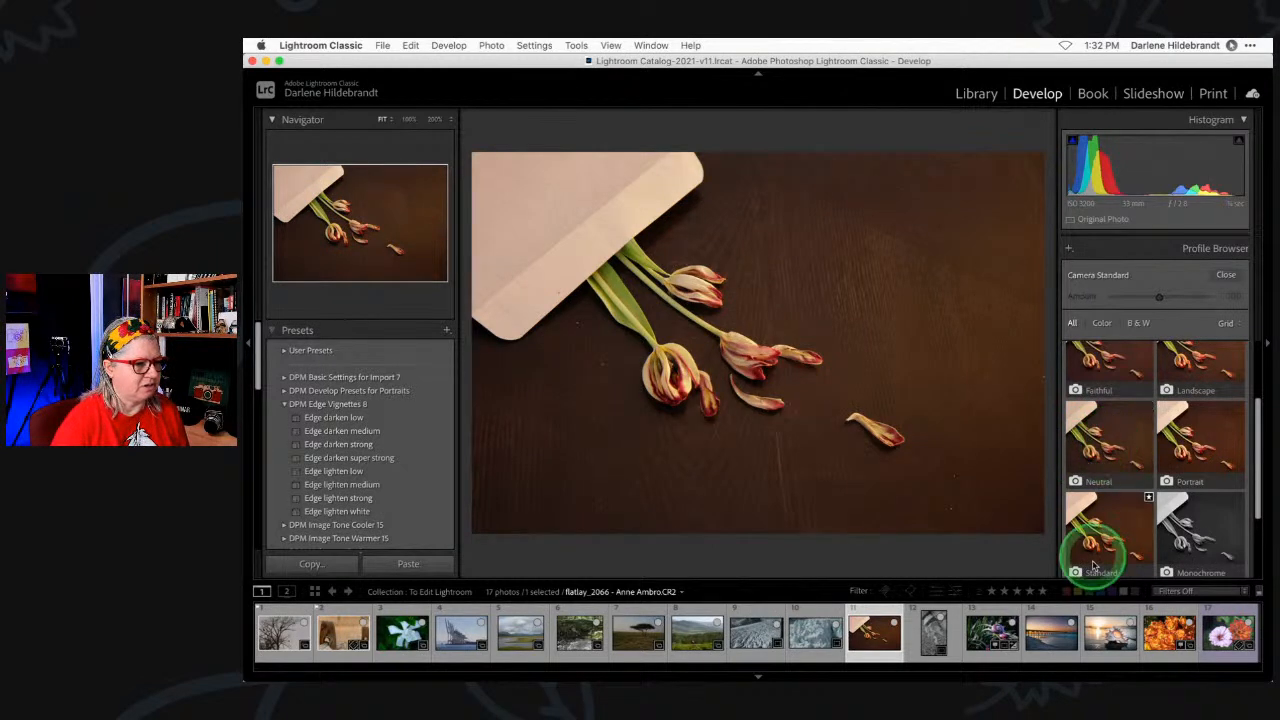
left_click(1090, 418)
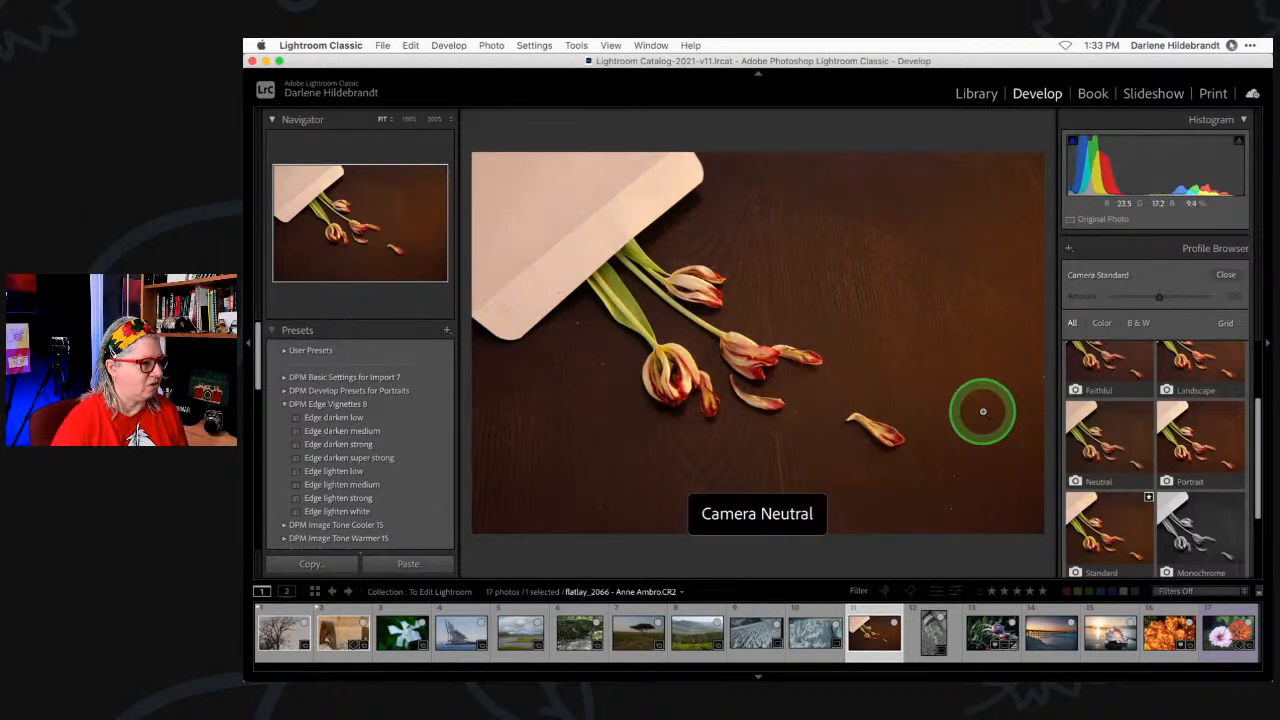
scroll(1151, 429, "up", 1)
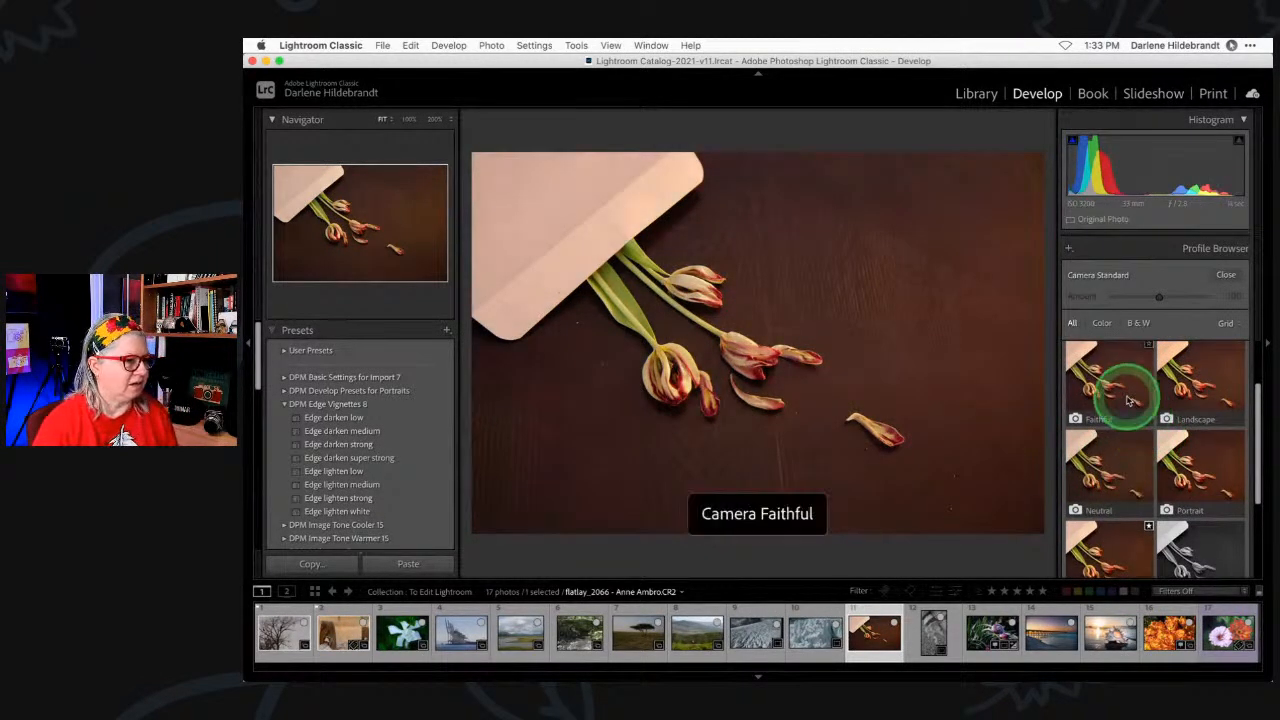
left_click(1130, 401)
left_click(1225, 276)
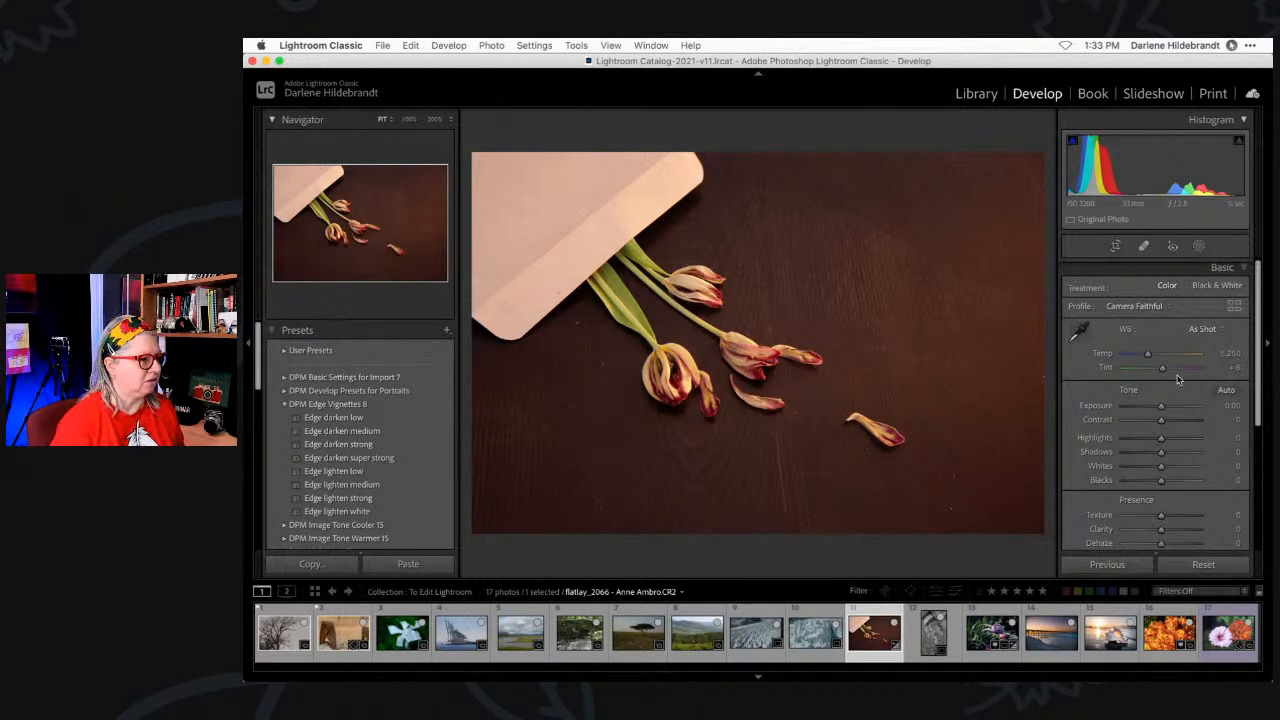
- Set Whites to +39 and Blacks to -23 with the help of the clipping preview
scroll(1178, 382, "down", 1)
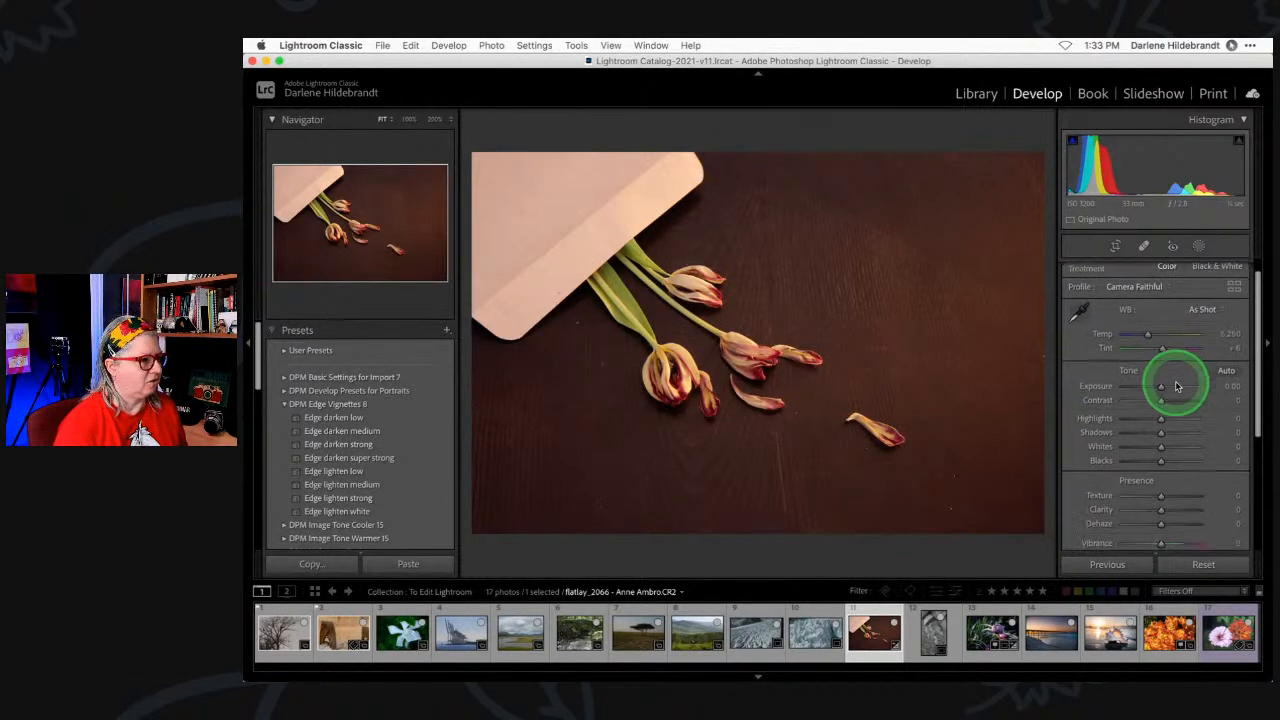
double_click(1100, 447, "shift")
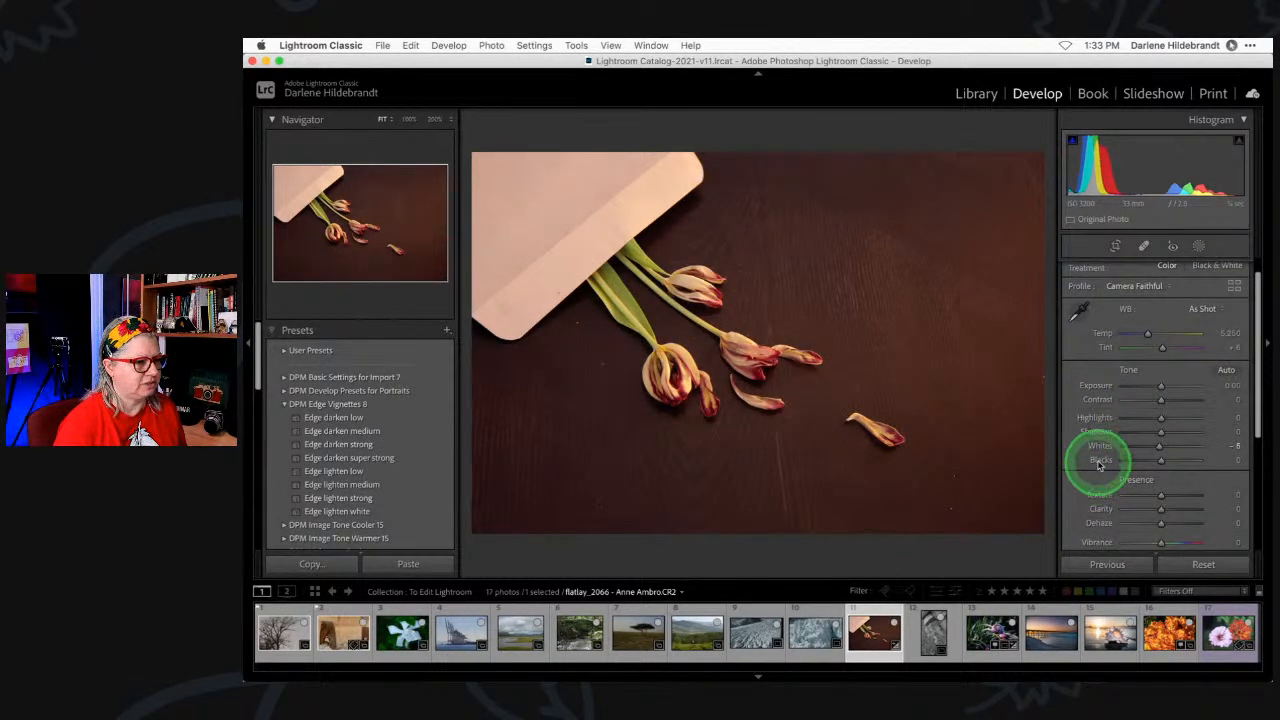
left_click(1160, 448, "alt")
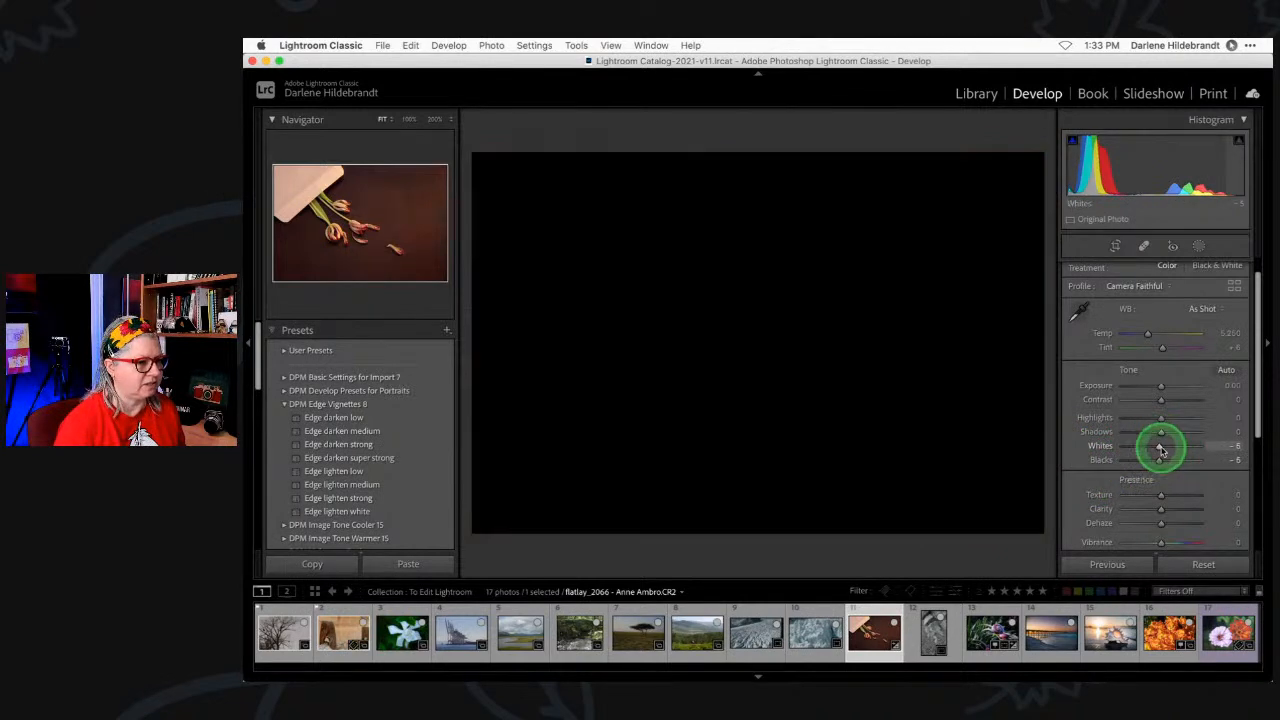
left_click_drag(1175, 450, 1184, 447)
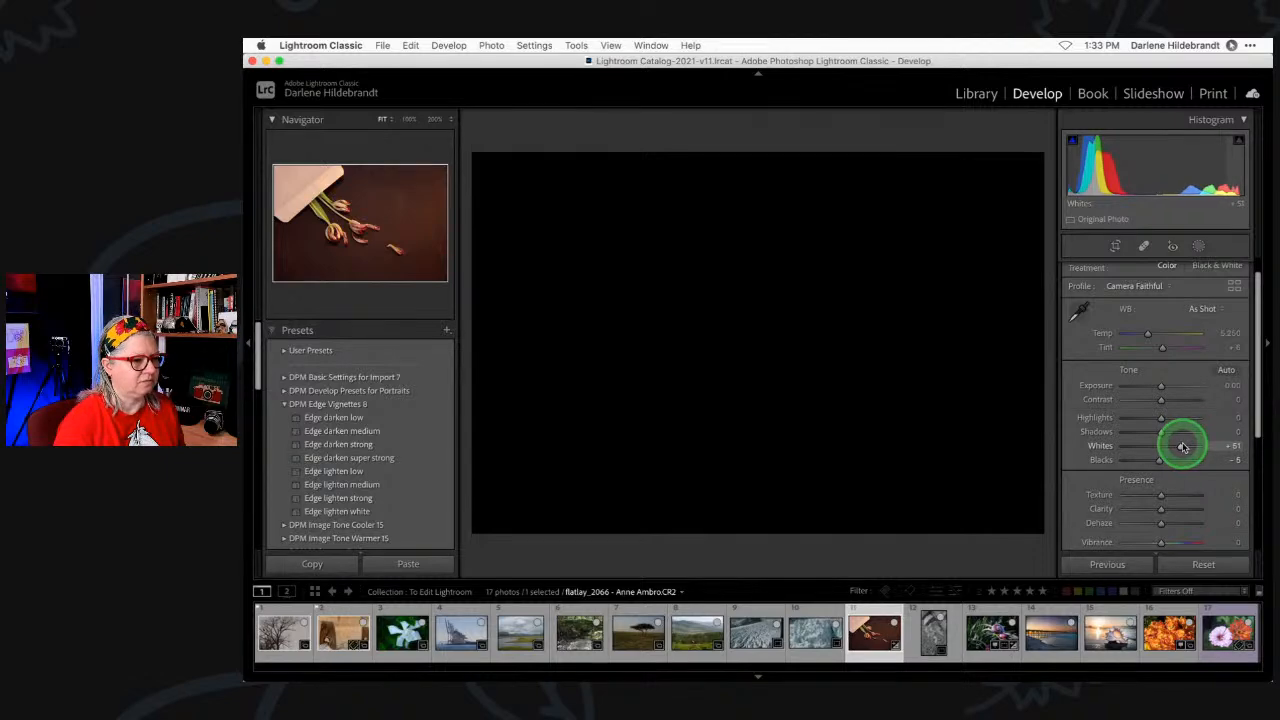
left_click_drag(1183, 447, 1153, 460)
scroll(1168, 403, "down", 1)
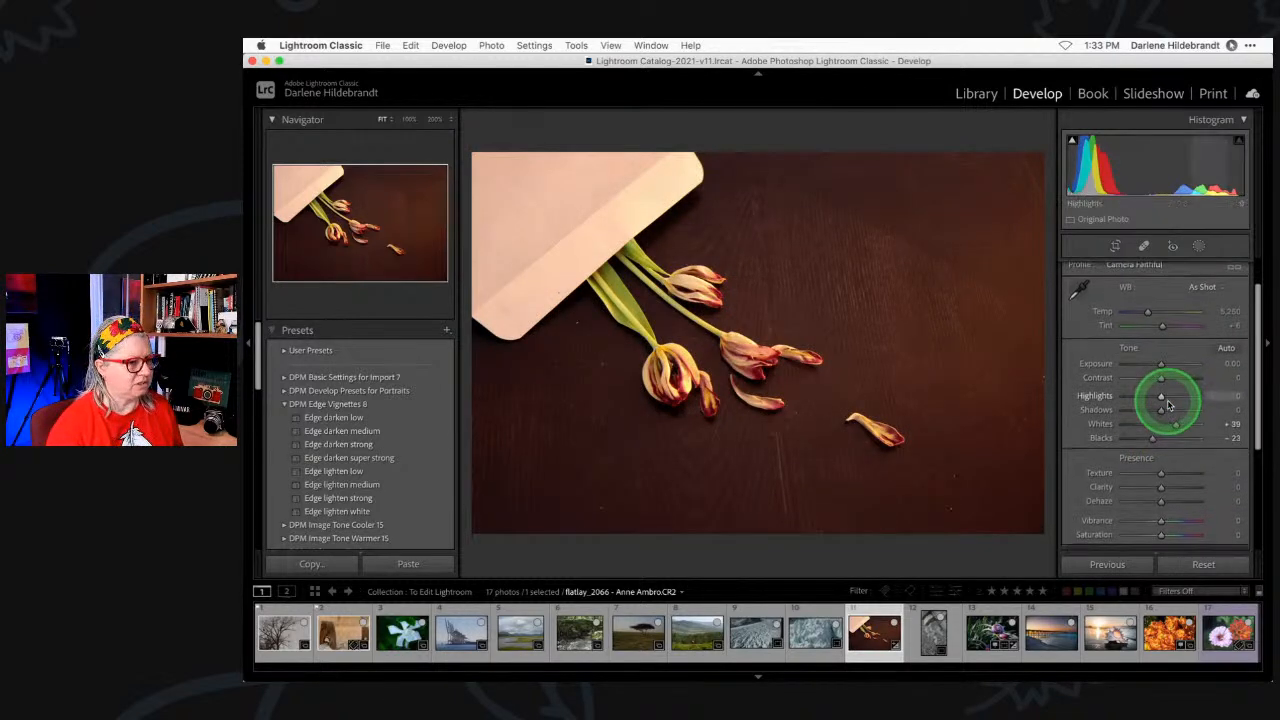
scroll(1168, 403, "up", 1)
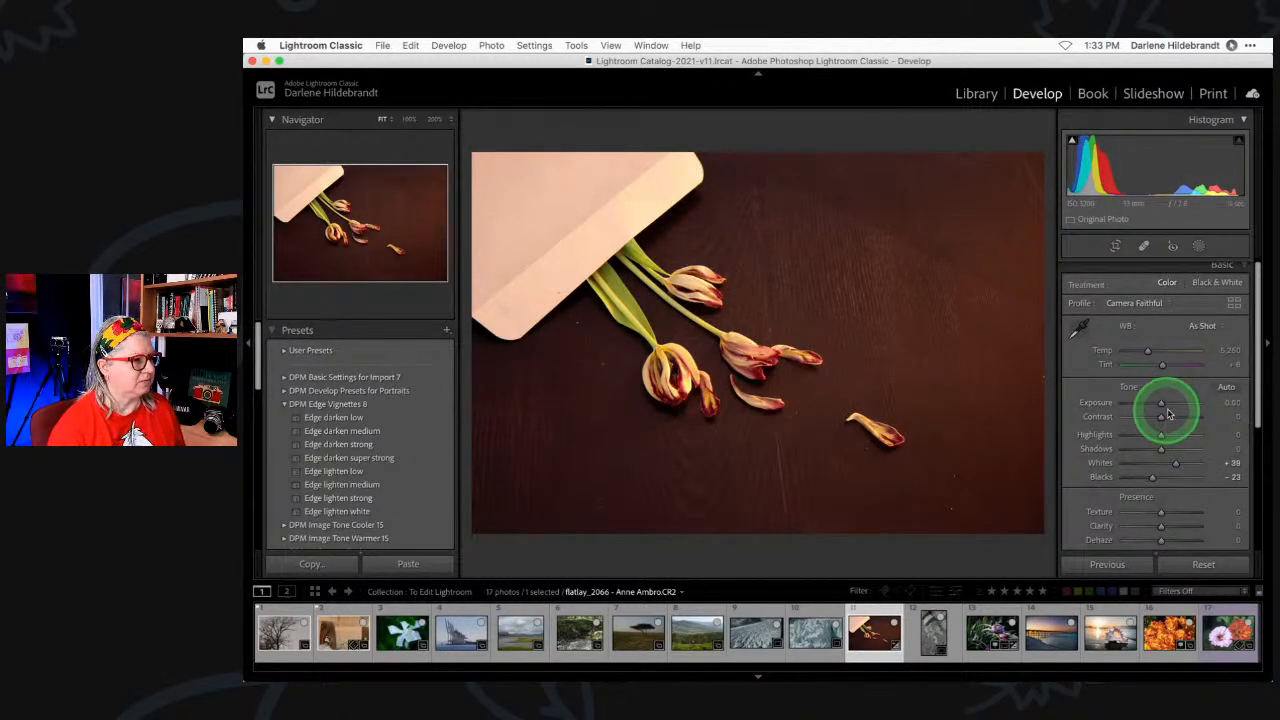
- Try a white balance sampled from the envelope, undo it, and set Temp to 4,727 and Tint to +2
left_click(1079, 330)
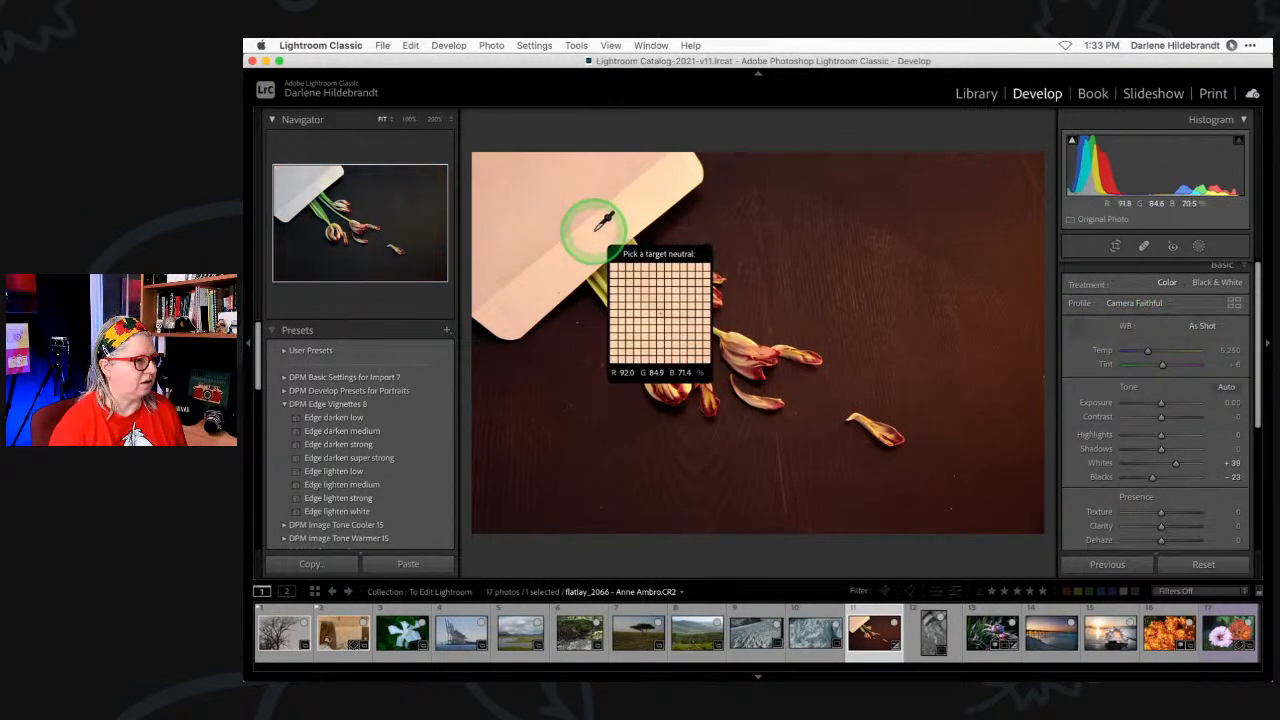
left_click(589, 224)
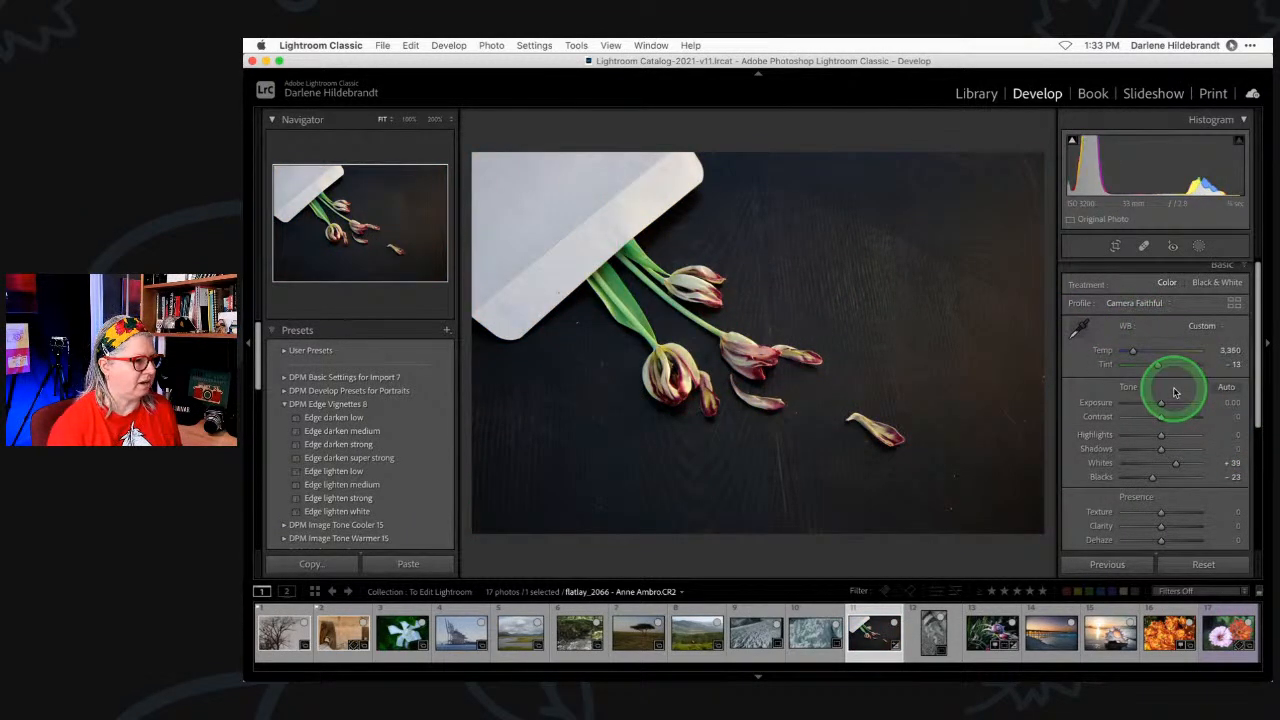
key("super+z")
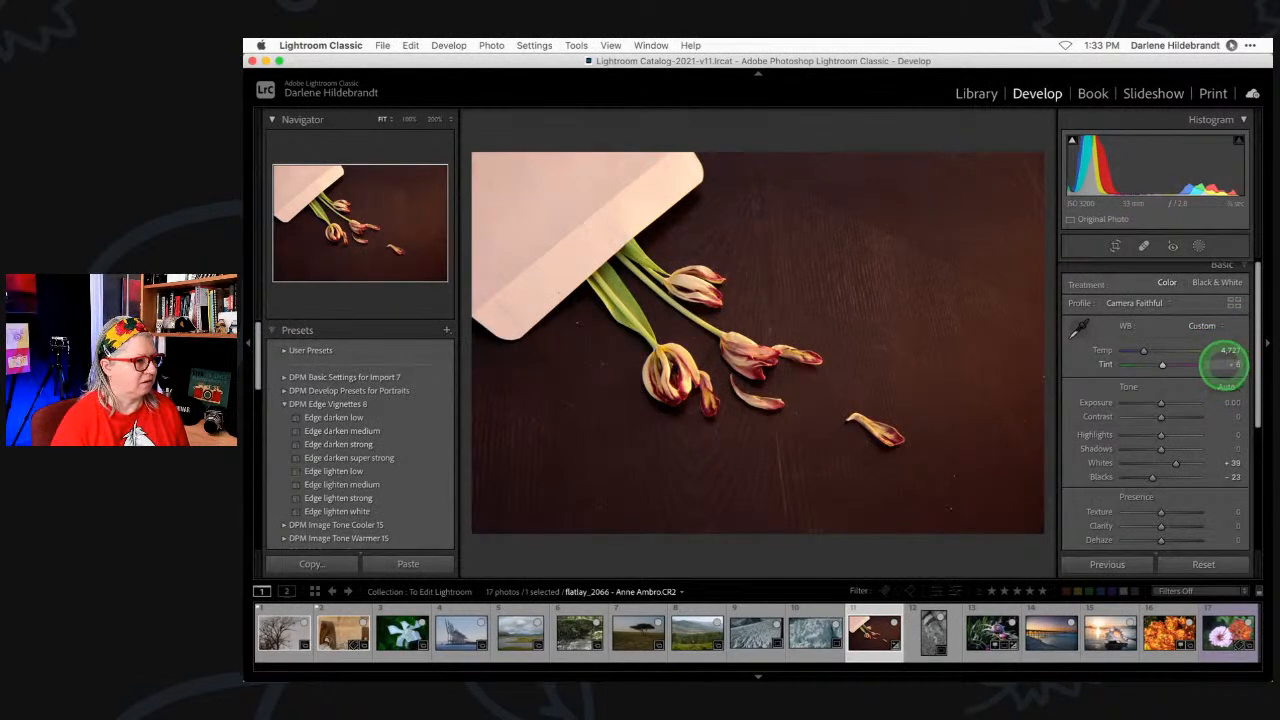
left_click_drag(1222, 364, 1224, 365)
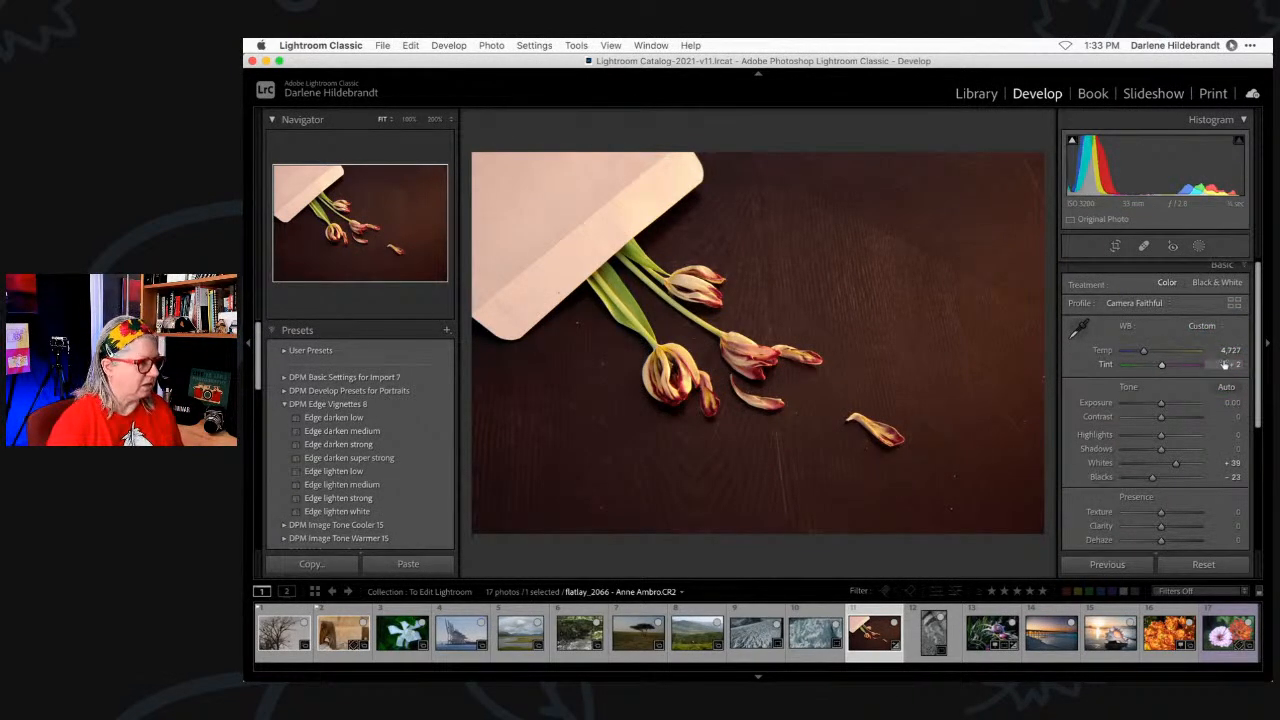
- Crop the tulip flatlay slightly tighter at its original aspect ratio and reposition the image within the frame
key("r")
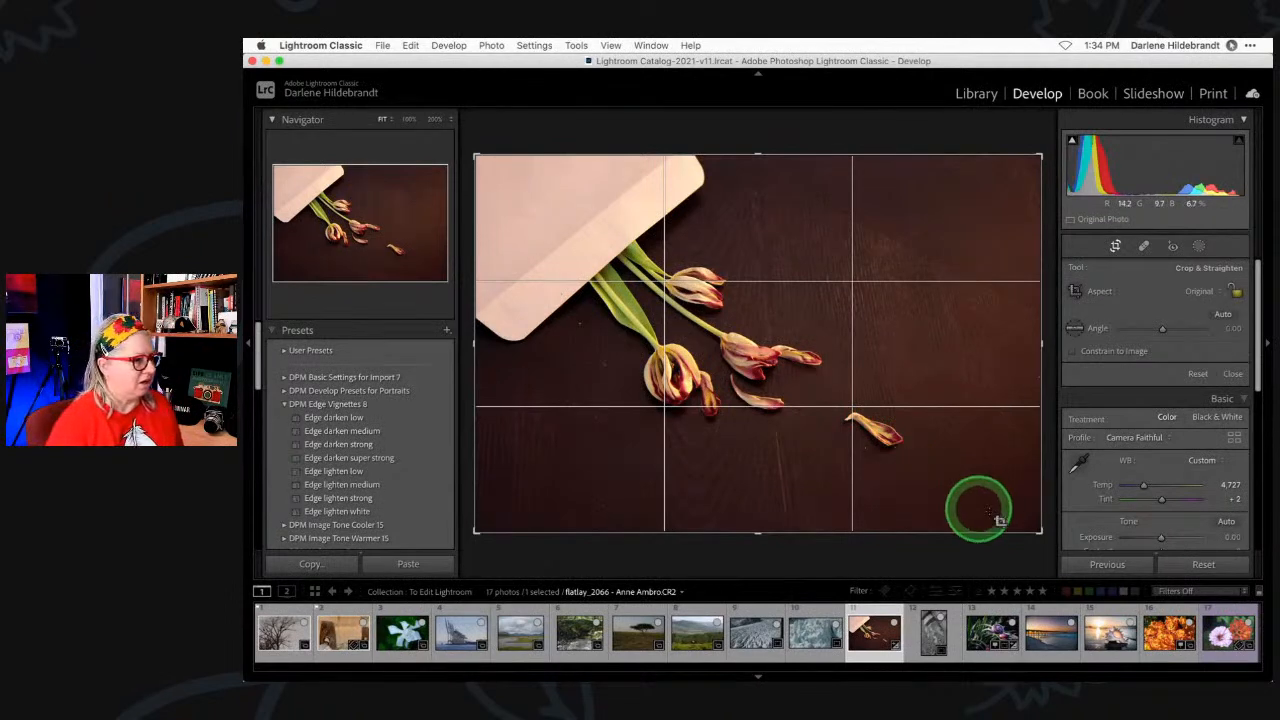
left_click_drag(1040, 529, 1026, 520)
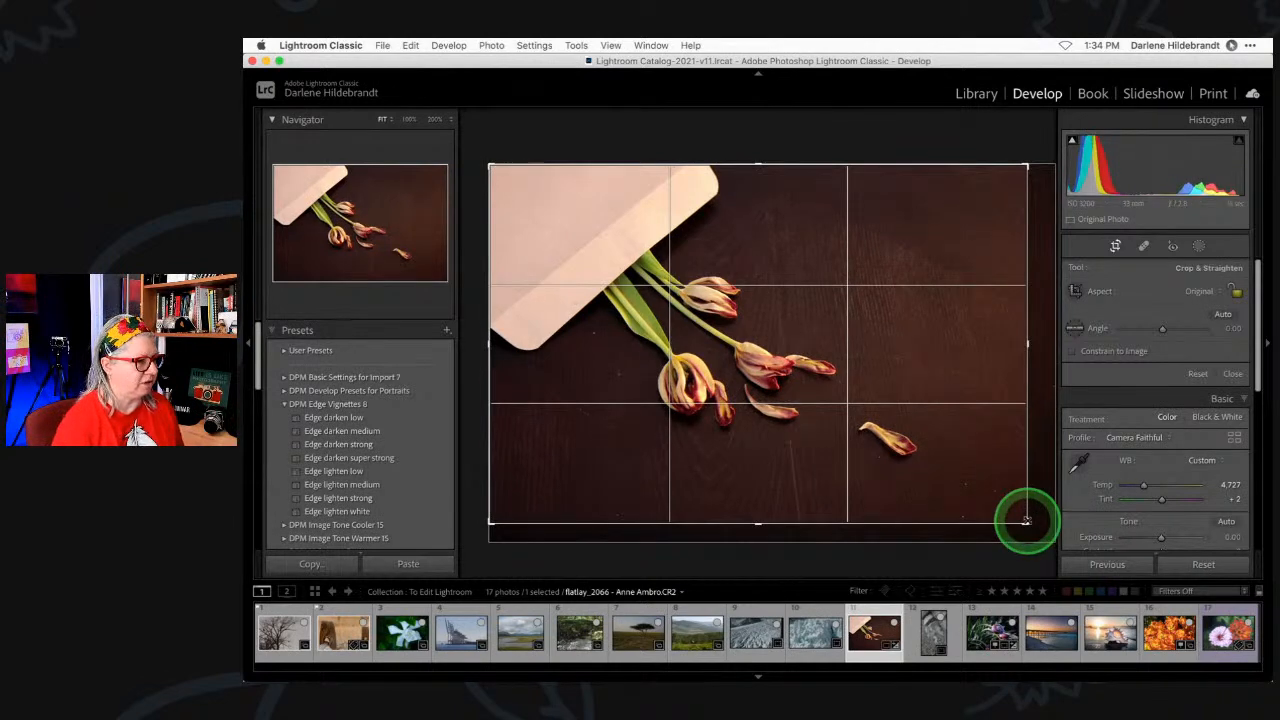
left_click_drag(940, 486, 911, 463)
left_click_drag(1024, 523, 1007, 510)
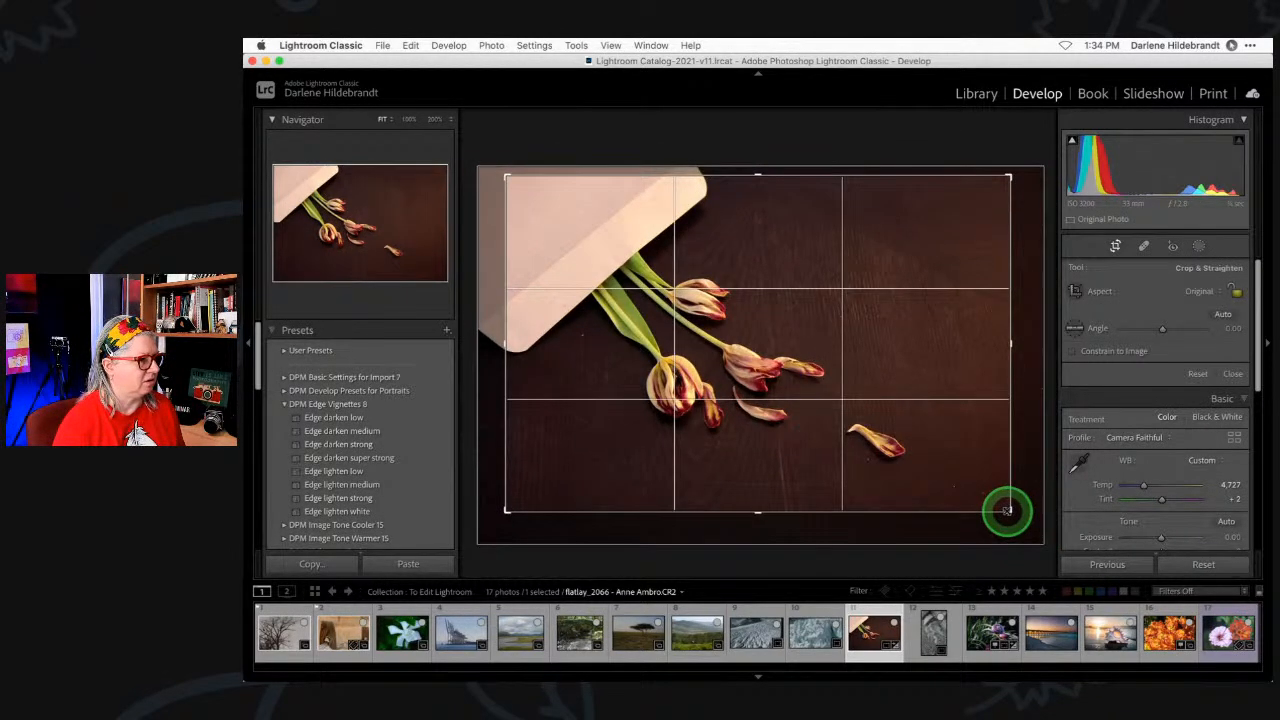
left_click_drag(899, 420, 896, 420)
key("Return")
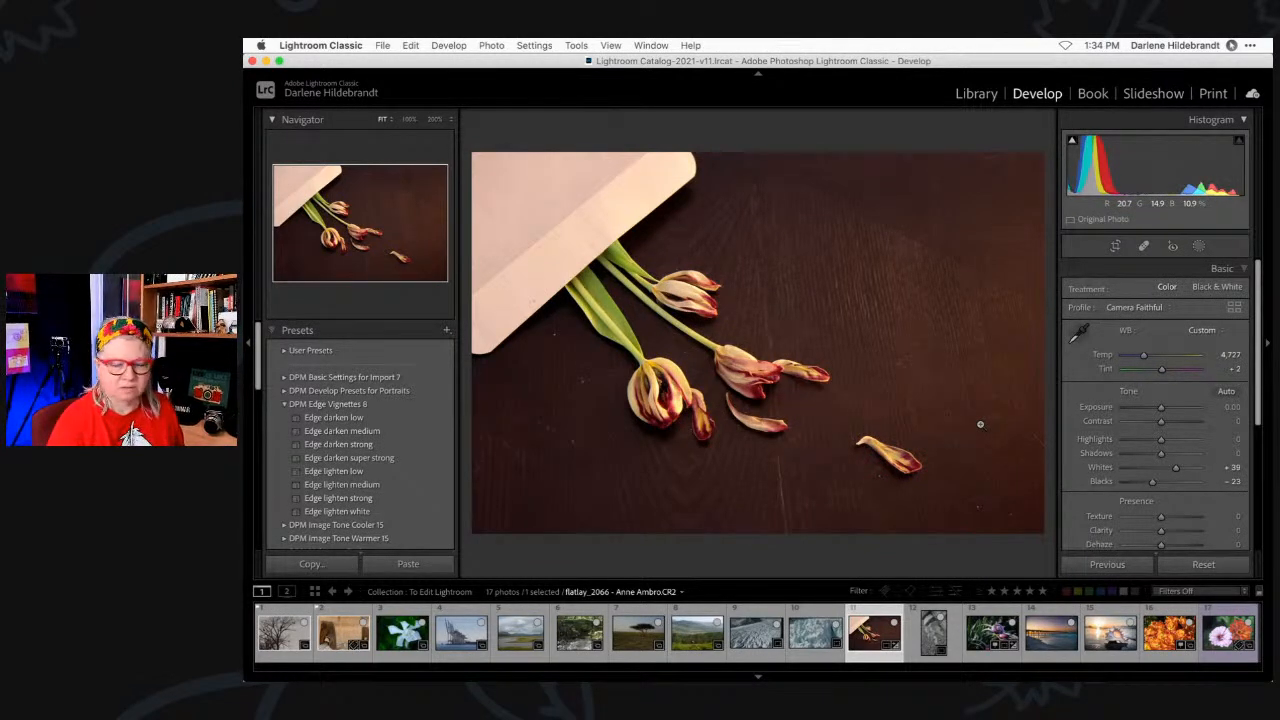
- Set the whole photo's Clarity to +10, leaving Highlights at 0
scroll(1160, 453, "down", 2)
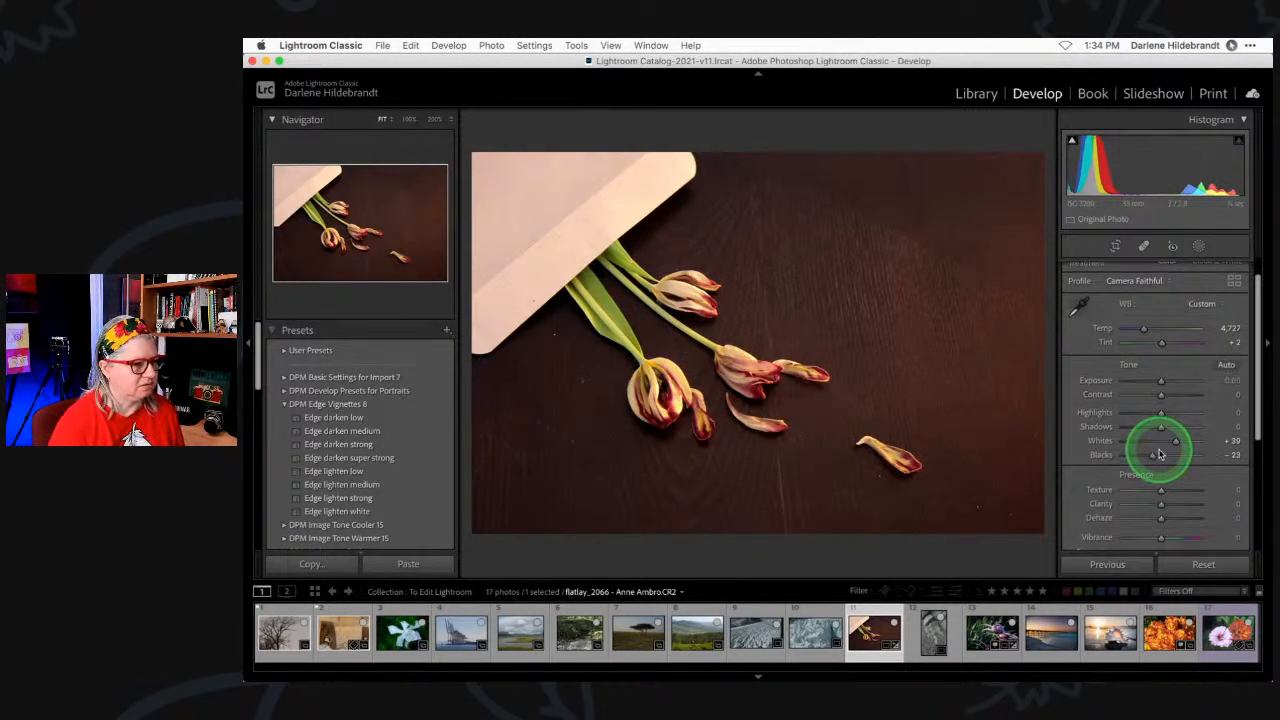
scroll(1160, 453, "up", 2)
left_click_drag(1160, 441, 1159, 441)
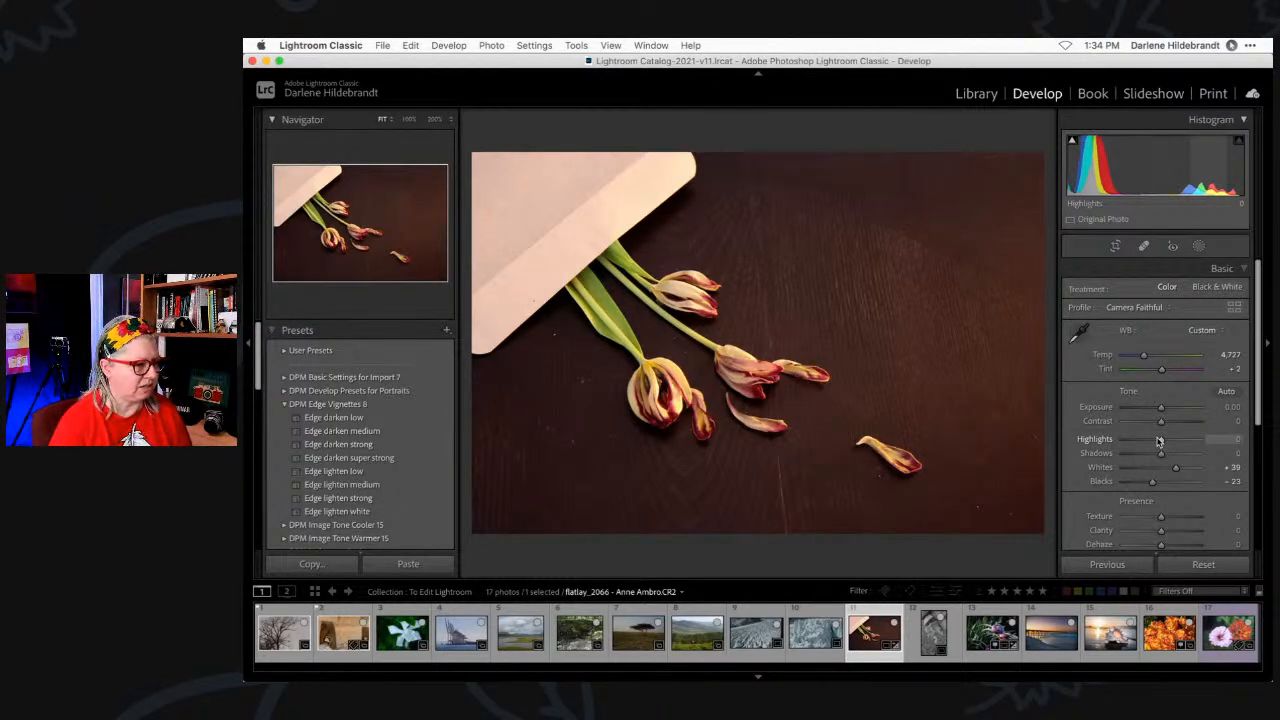
scroll(1143, 388, "down", 3)
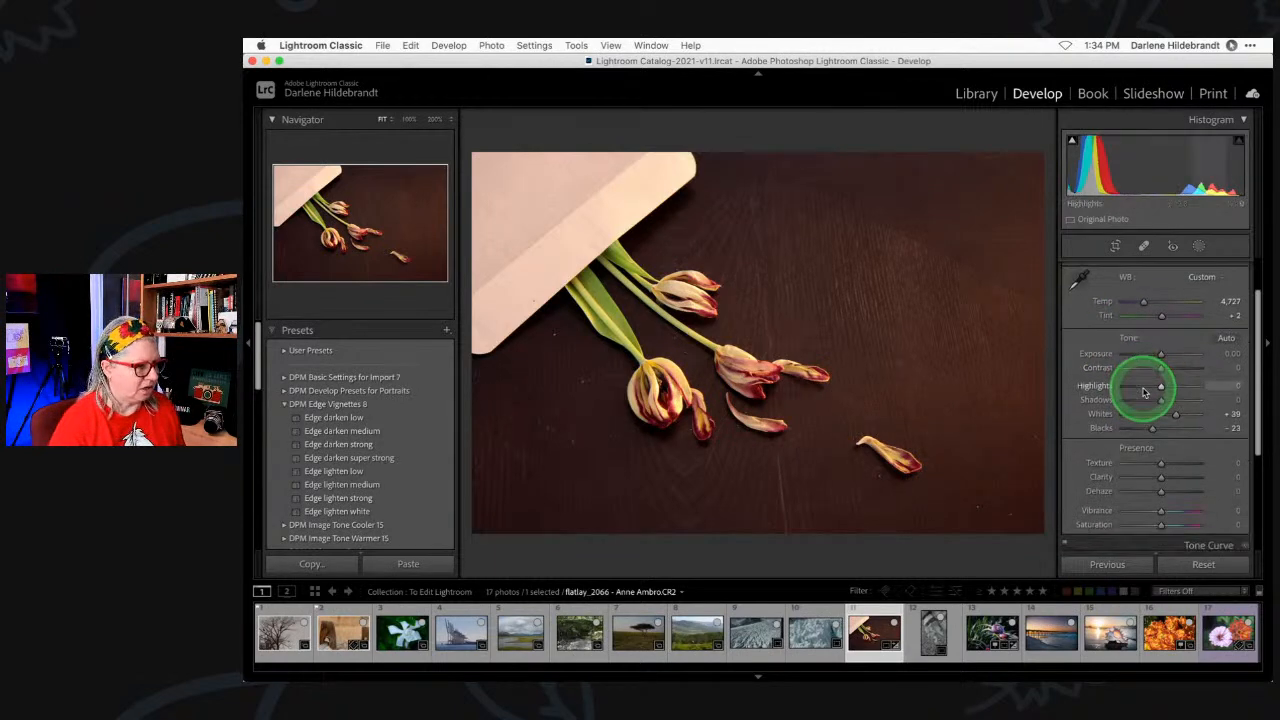
scroll(1145, 392, "down", 2)
left_click_drag(1158, 388, 1165, 390)
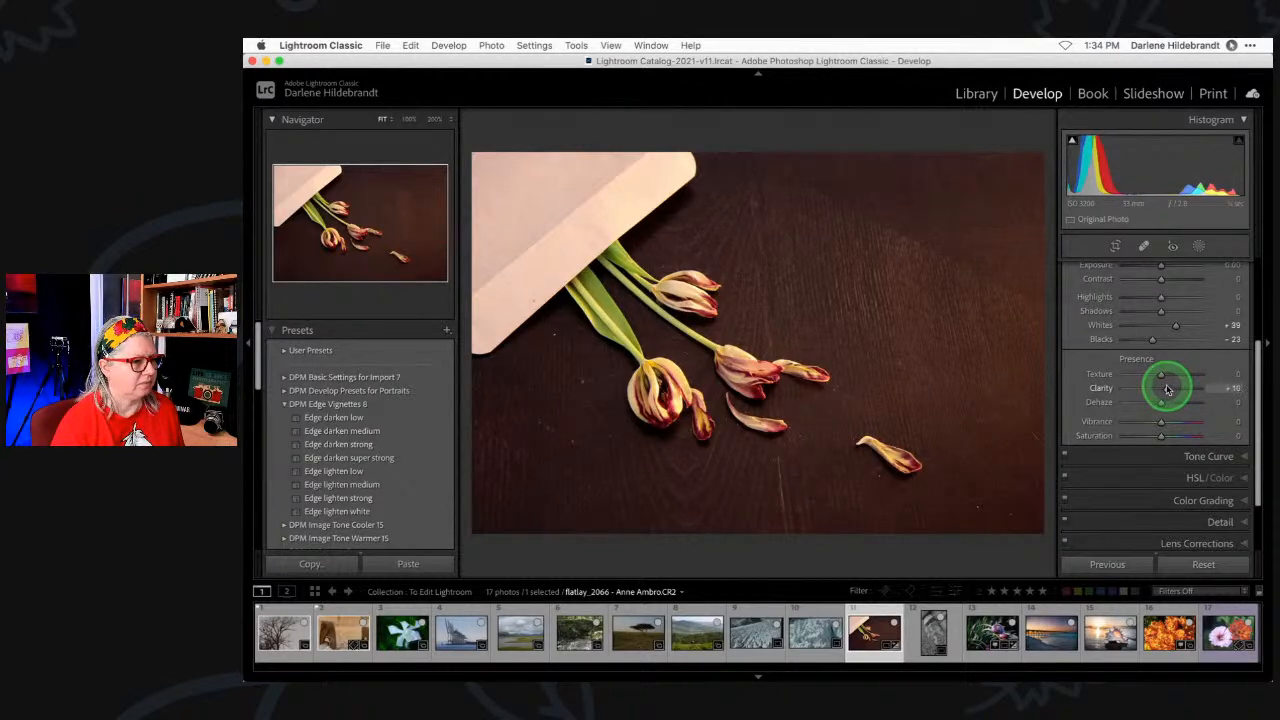
left_click_drag(1167, 389, 1169, 297)
- Create a Select Subject mask on the flatlay and change its overlay color to green
left_click(1199, 247)
left_click(1104, 290)
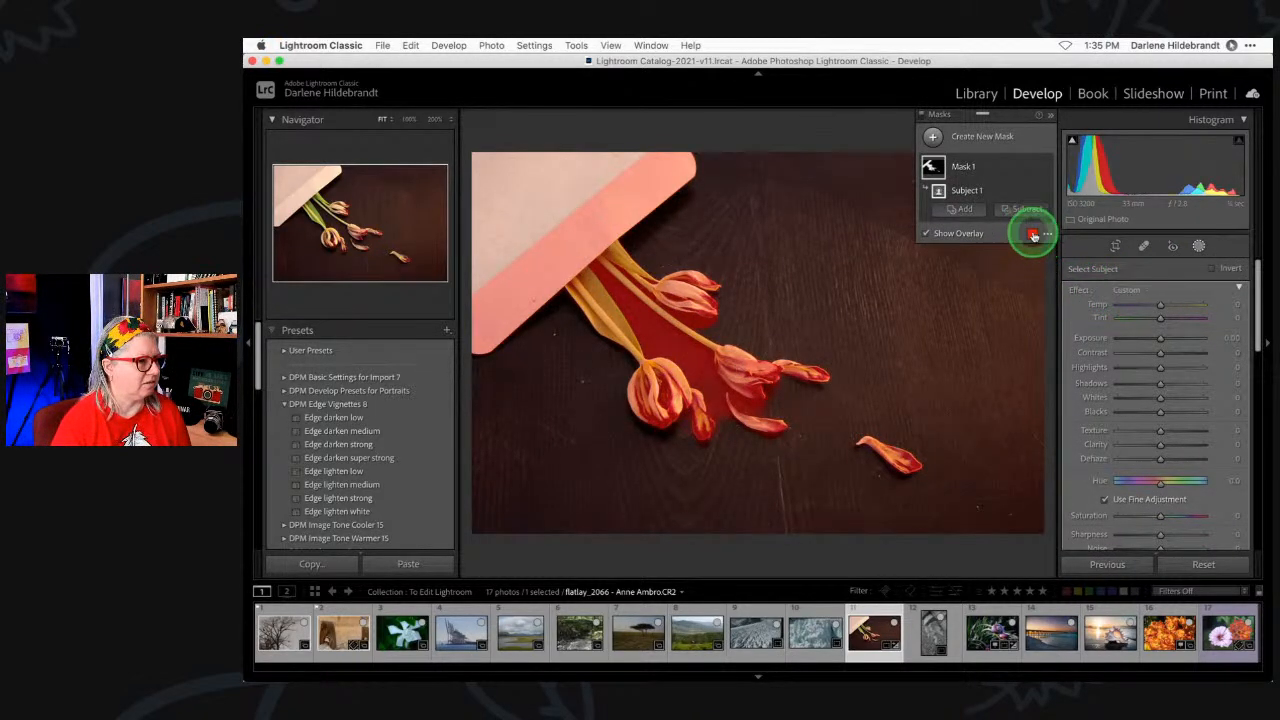
left_click(1032, 233)
left_click(722, 392)
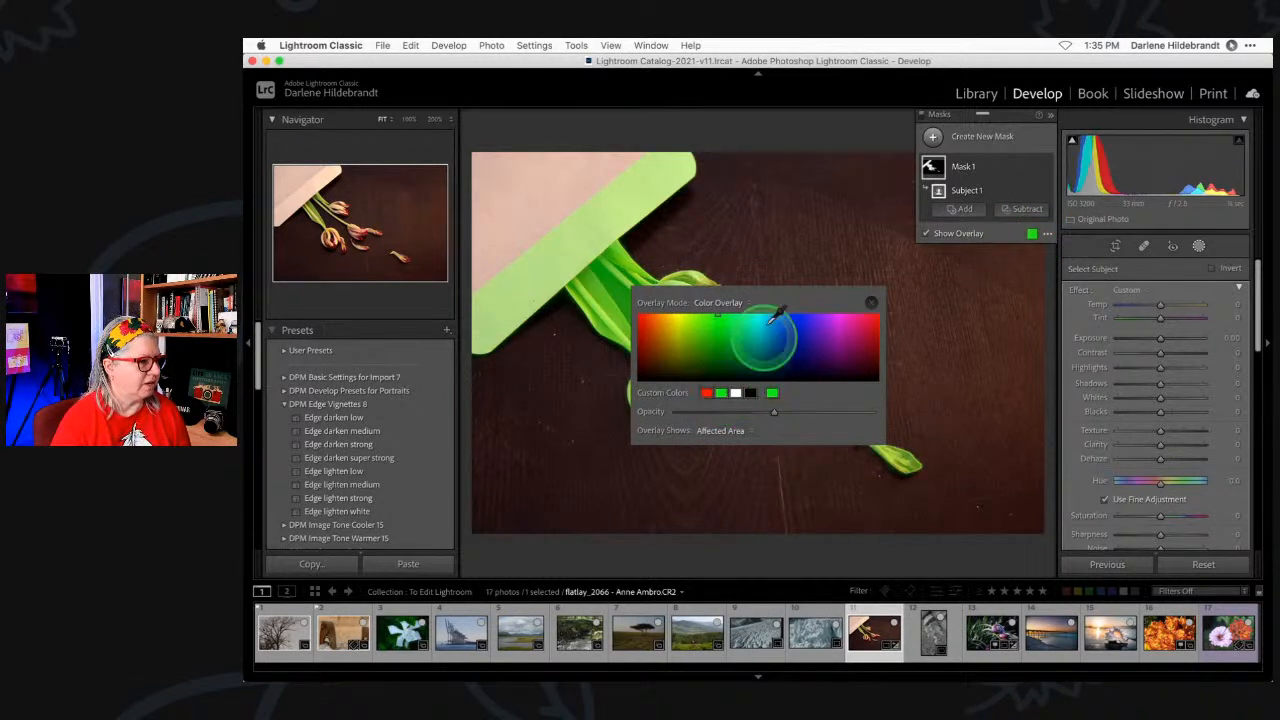
- Preview the subject mask in Color Overlay on B&W and Image on B&W, move the overlay settings off the tulips, and return to Color Overlay
left_click(755, 301)
left_click(1050, 315)
left_click(790, 303)
left_click(1012, 325)
left_click(814, 305)
left_click(957, 339)
left_click(735, 306)
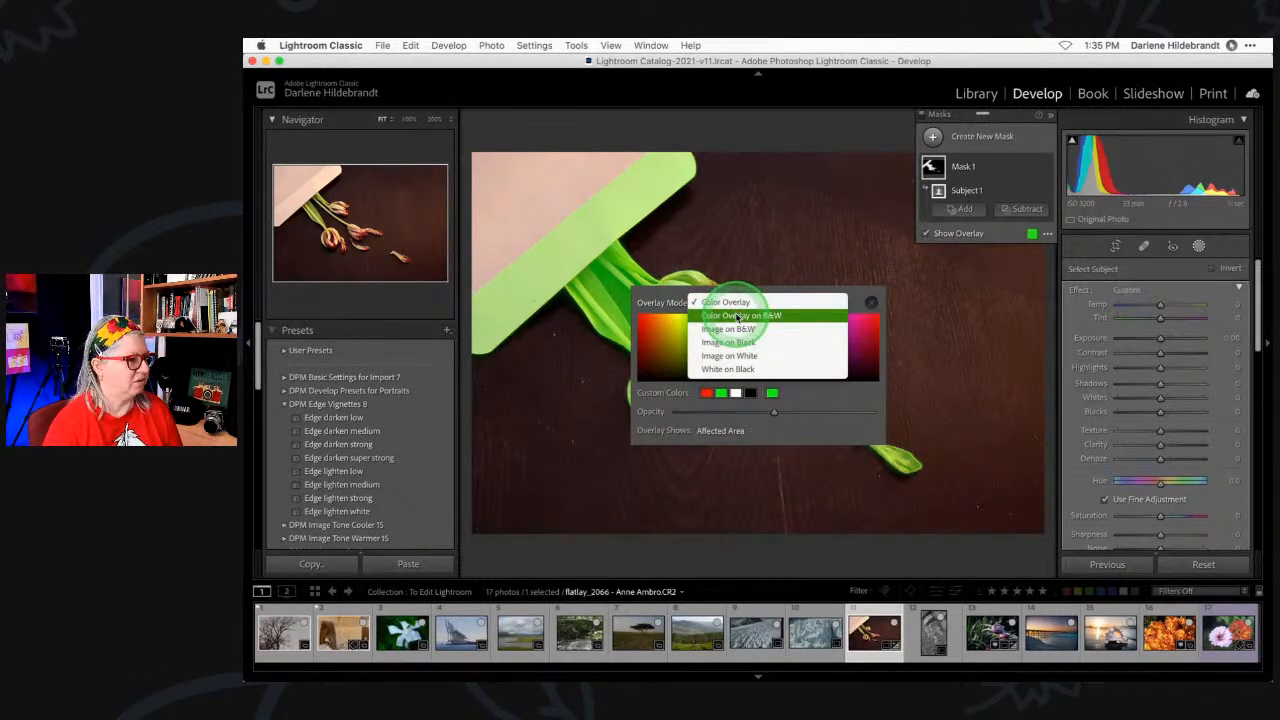
left_click(740, 316)
left_click(800, 304)
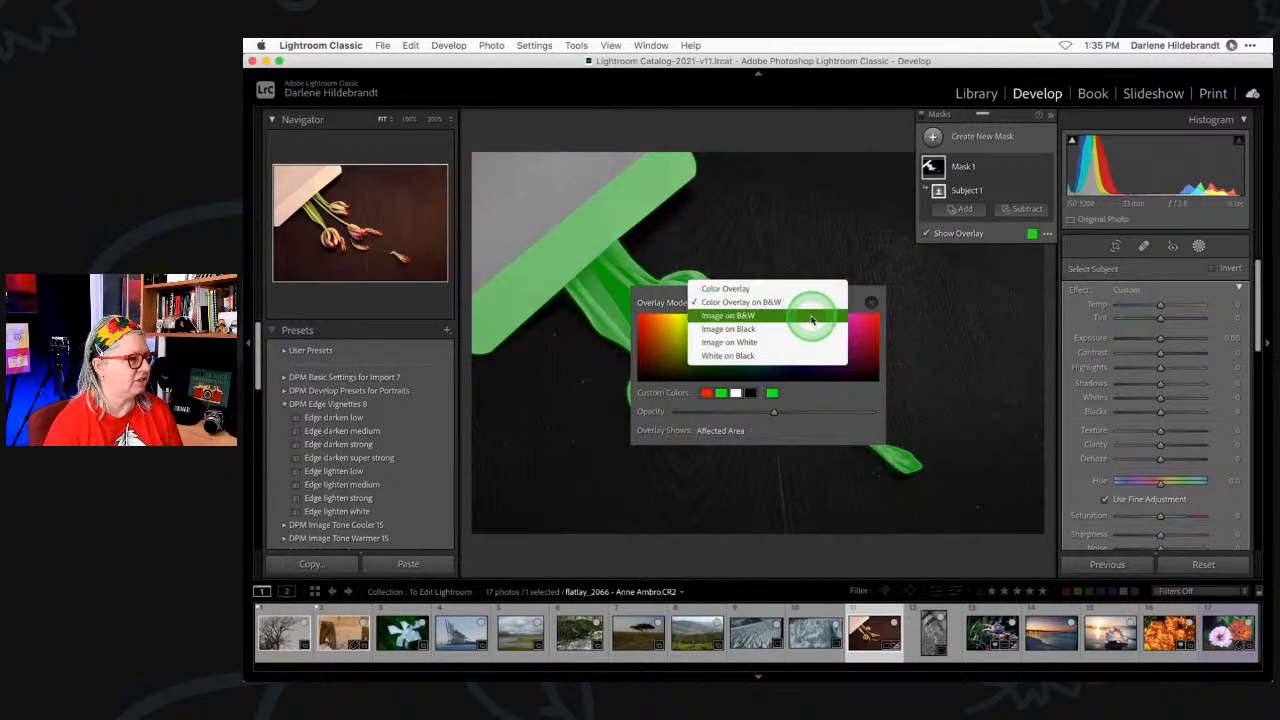
left_click(790, 316)
left_click_drag(703, 294, 987, 340)
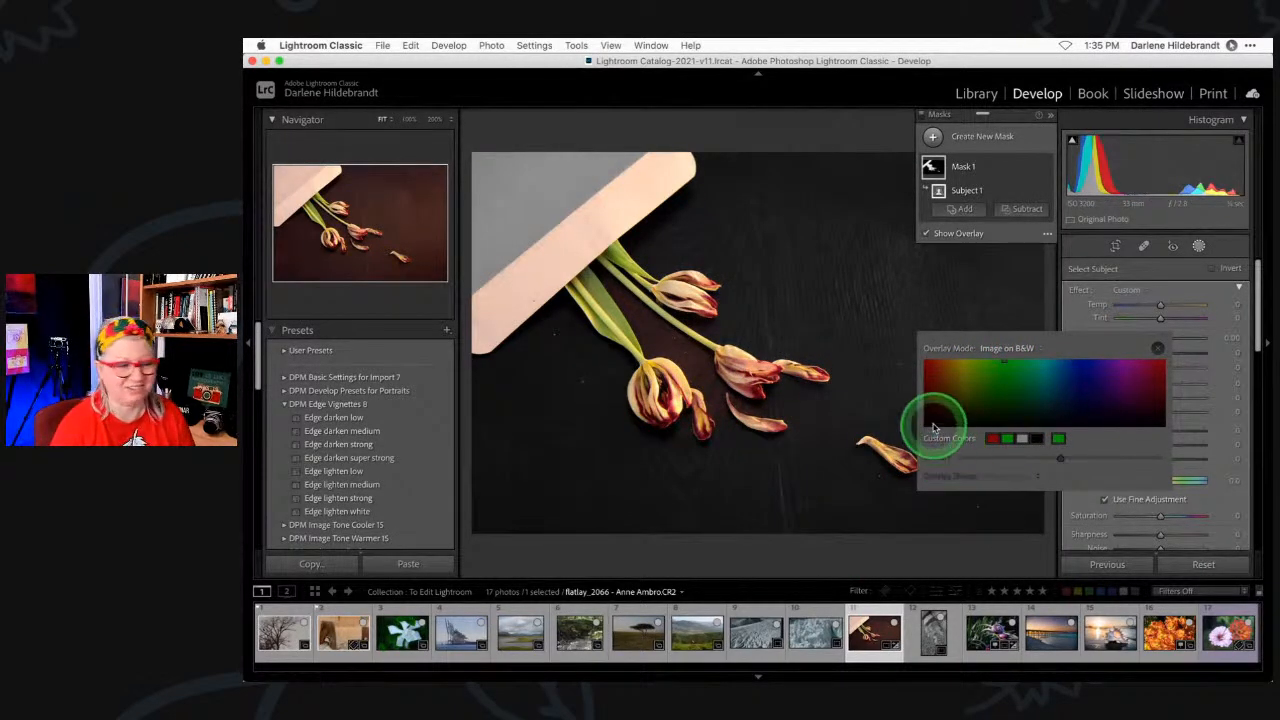
left_click(1007, 353)
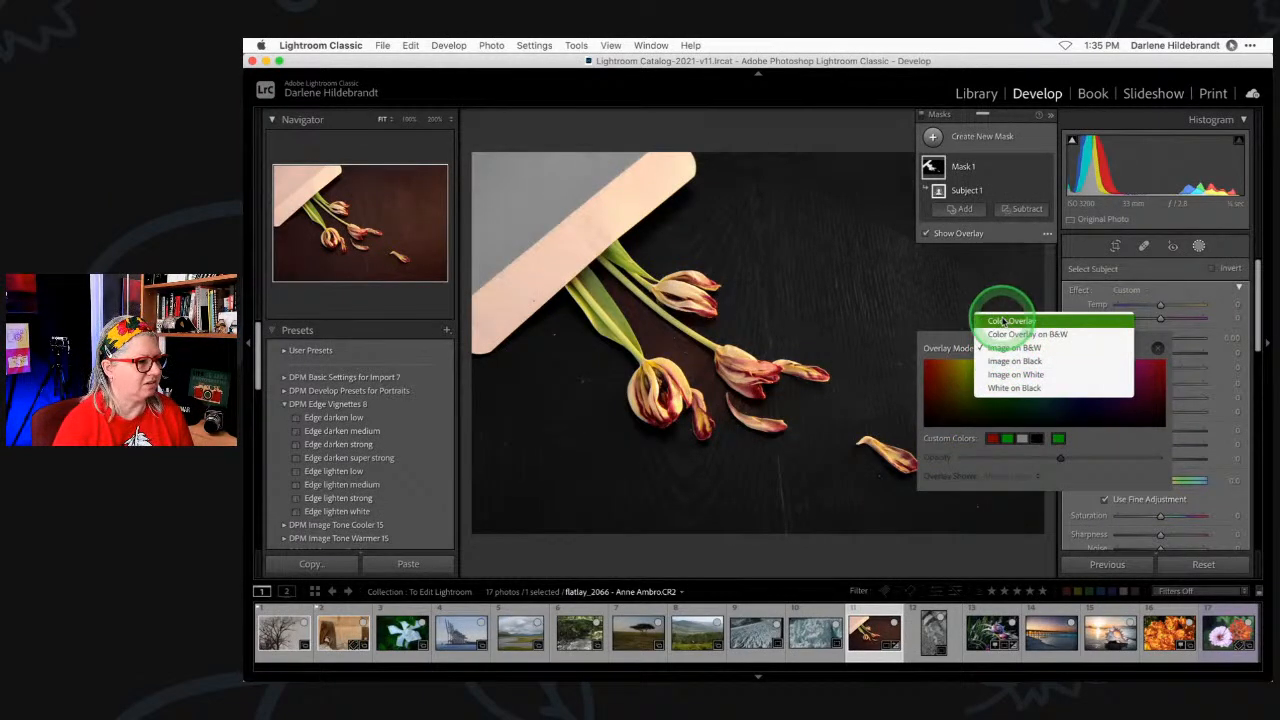
left_click(1005, 321)
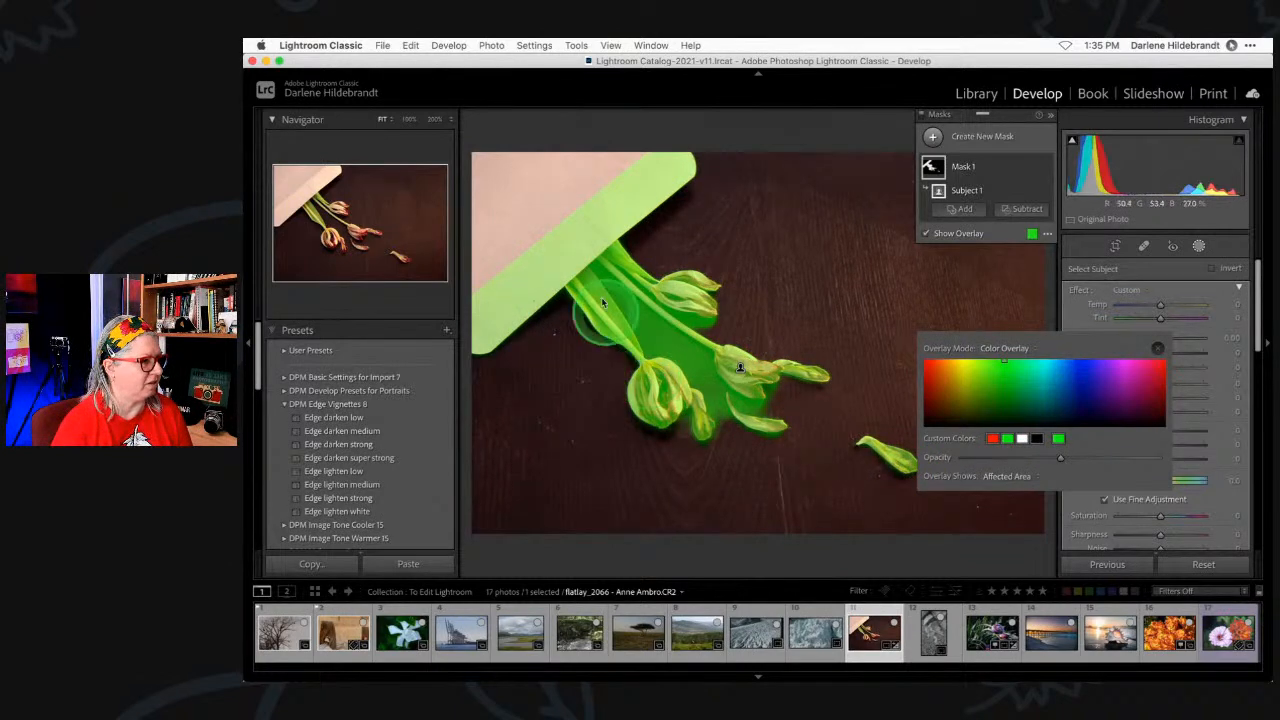
- Preview the mask in Color Overlay on B&W and Image on Black, restore Color Overlay, and close the overlay settings
left_click(1008, 348)
left_click(1013, 361)
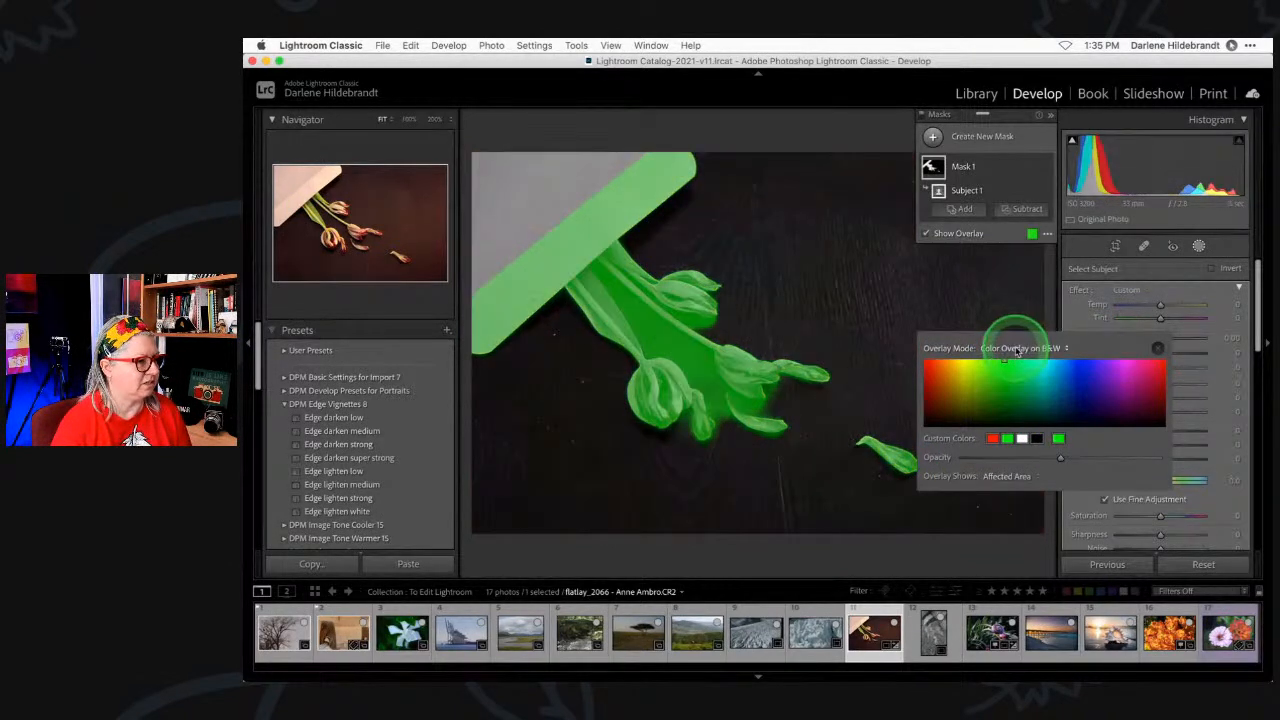
left_click(1018, 350)
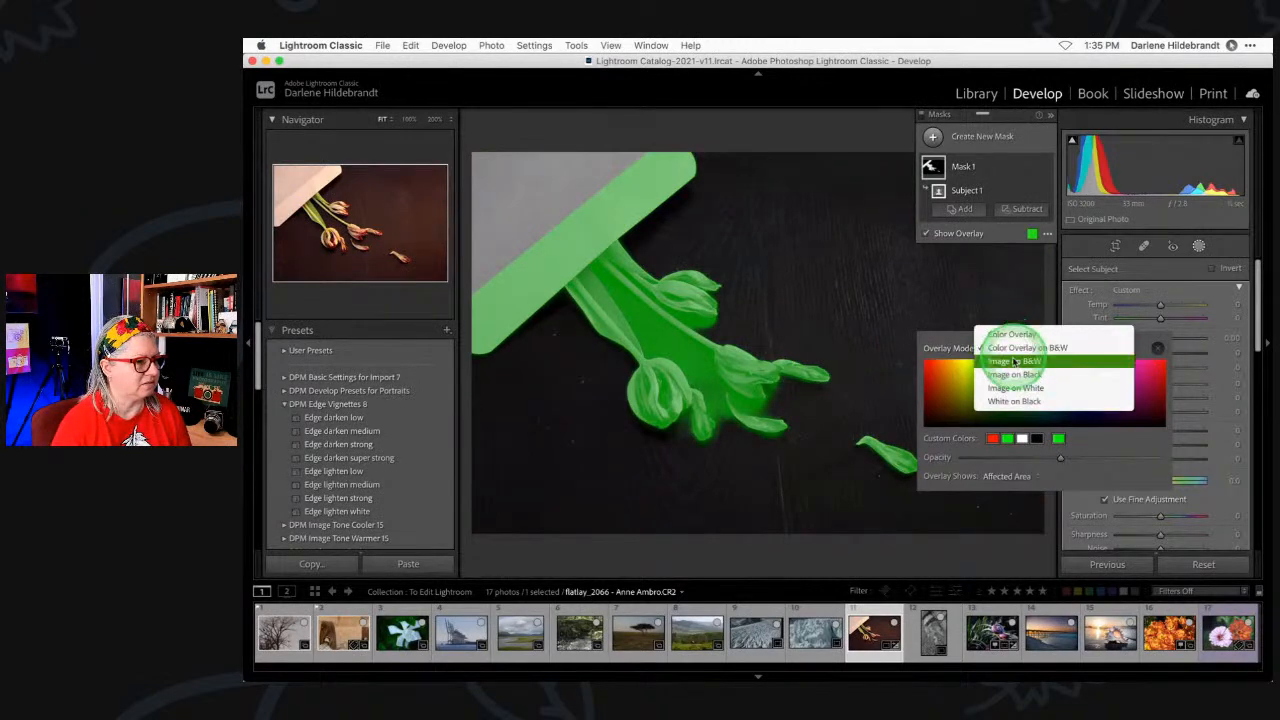
left_click(1015, 374)
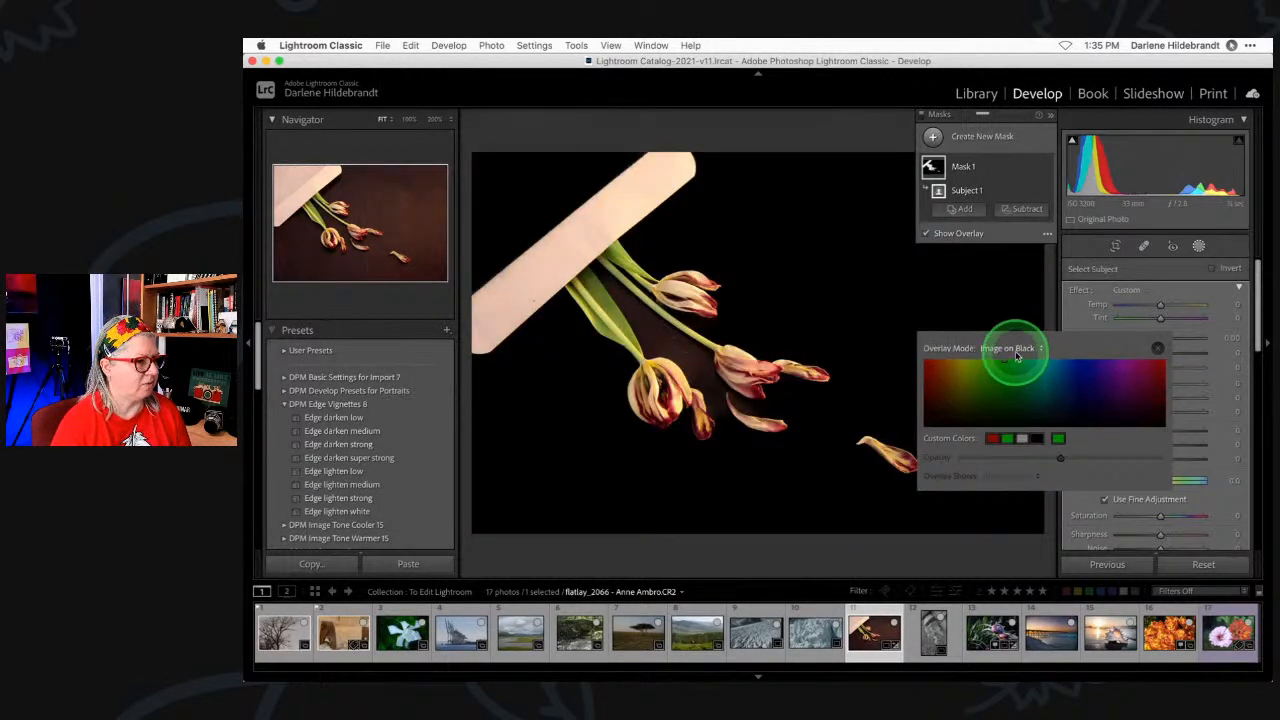
left_click(1016, 350)
left_click(1006, 302)
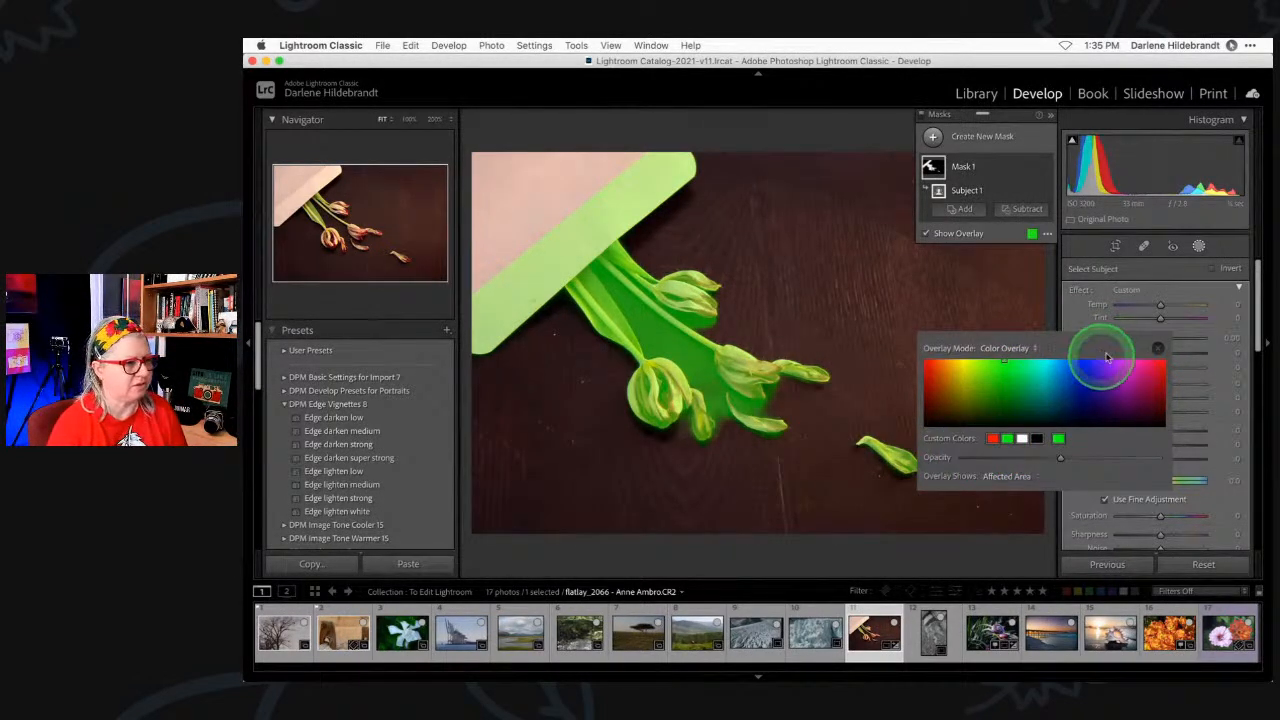
left_click(1157, 348)
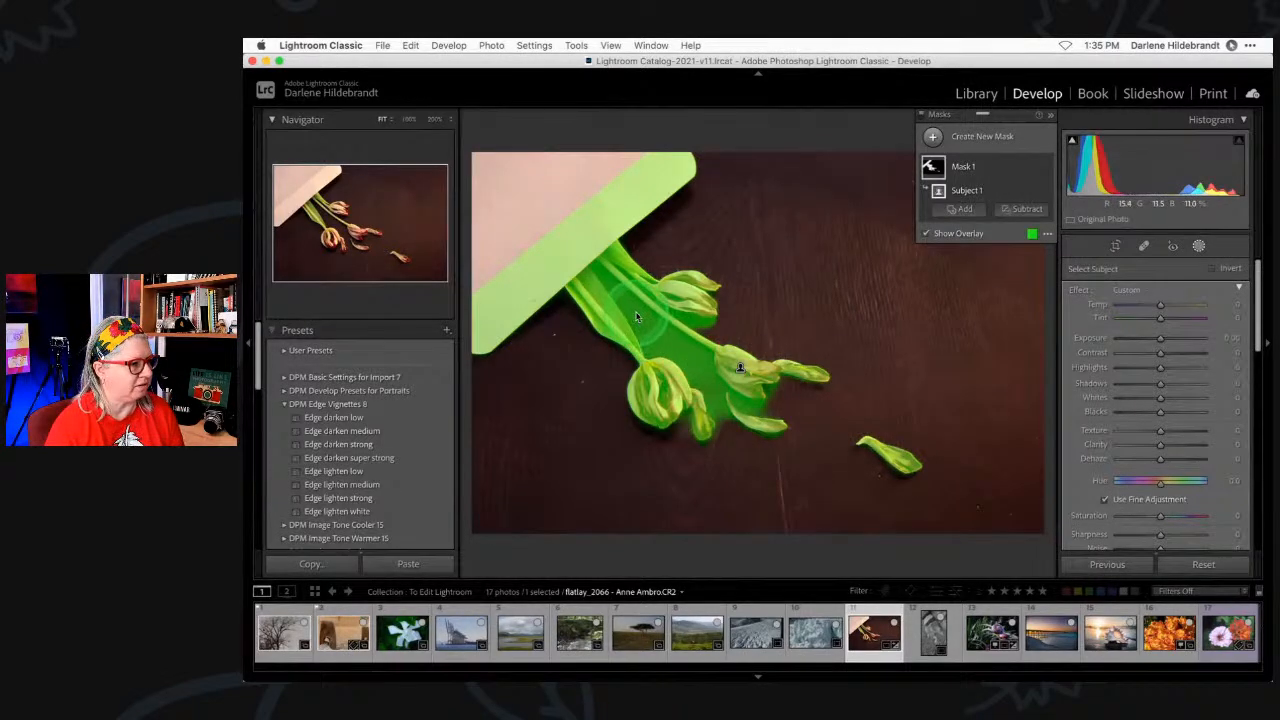
- Subtract a luminance range sampled from the dark table between the stems, adjusting the range to 1/25 and 68/86
left_click(1022, 209)
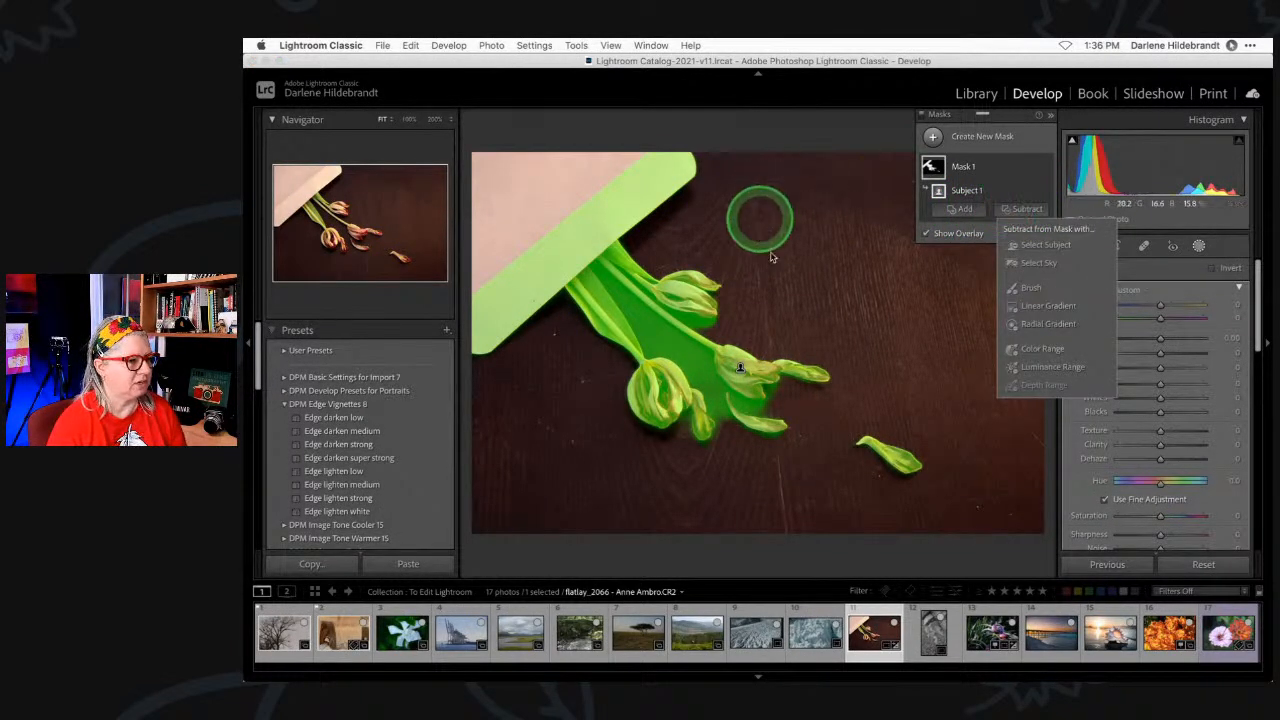
left_click(1042, 368)
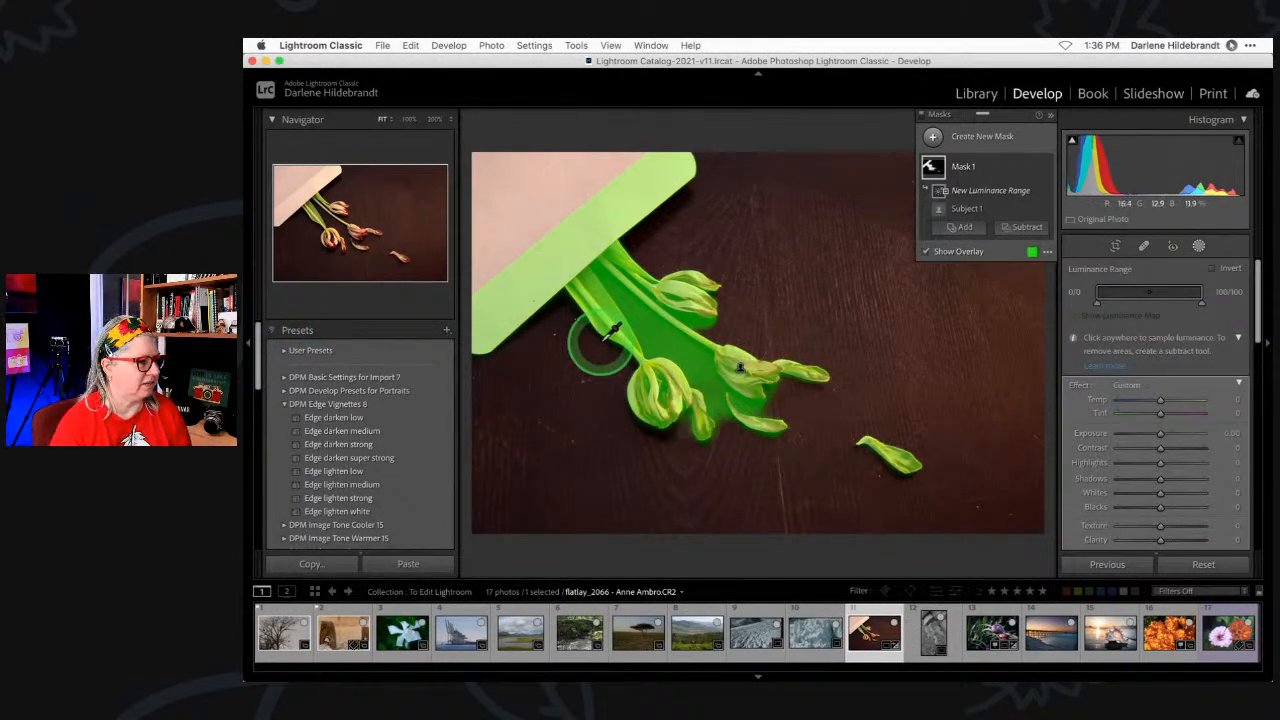
left_click(660, 339)
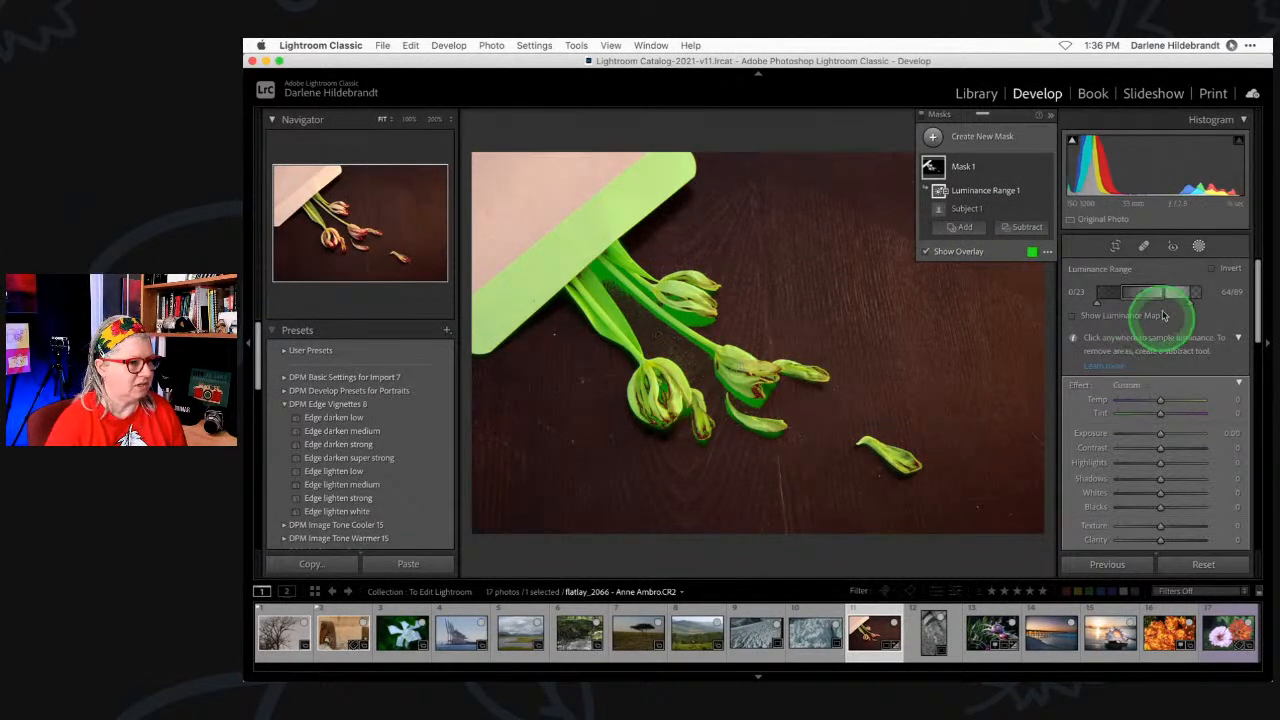
mouse_move(1145, 296)
left_mouse_down()
mouse_move(1125, 296)
mouse_move(1189, 305)
mouse_move(1158, 290)
mouse_move(1168, 293)
left_mouse_up()
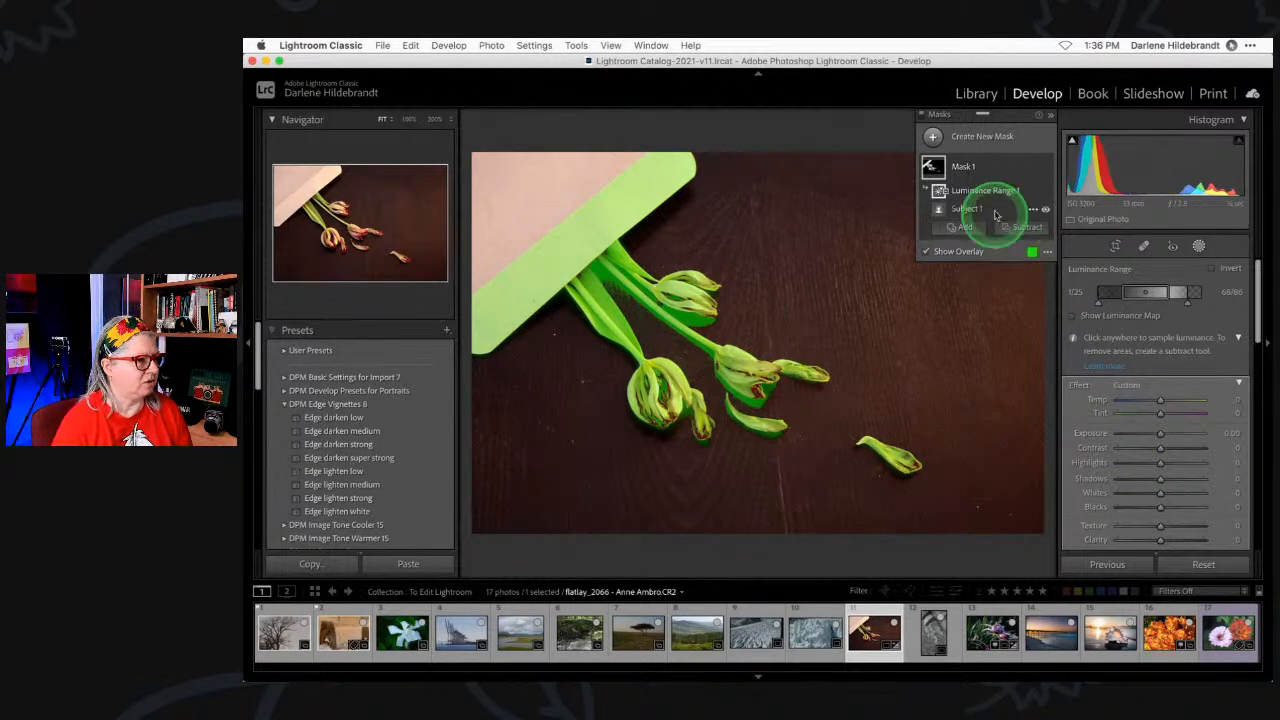
- Compare the mask with and without the luminance range subtraction by toggling that component's visibility
left_click(1045, 191)
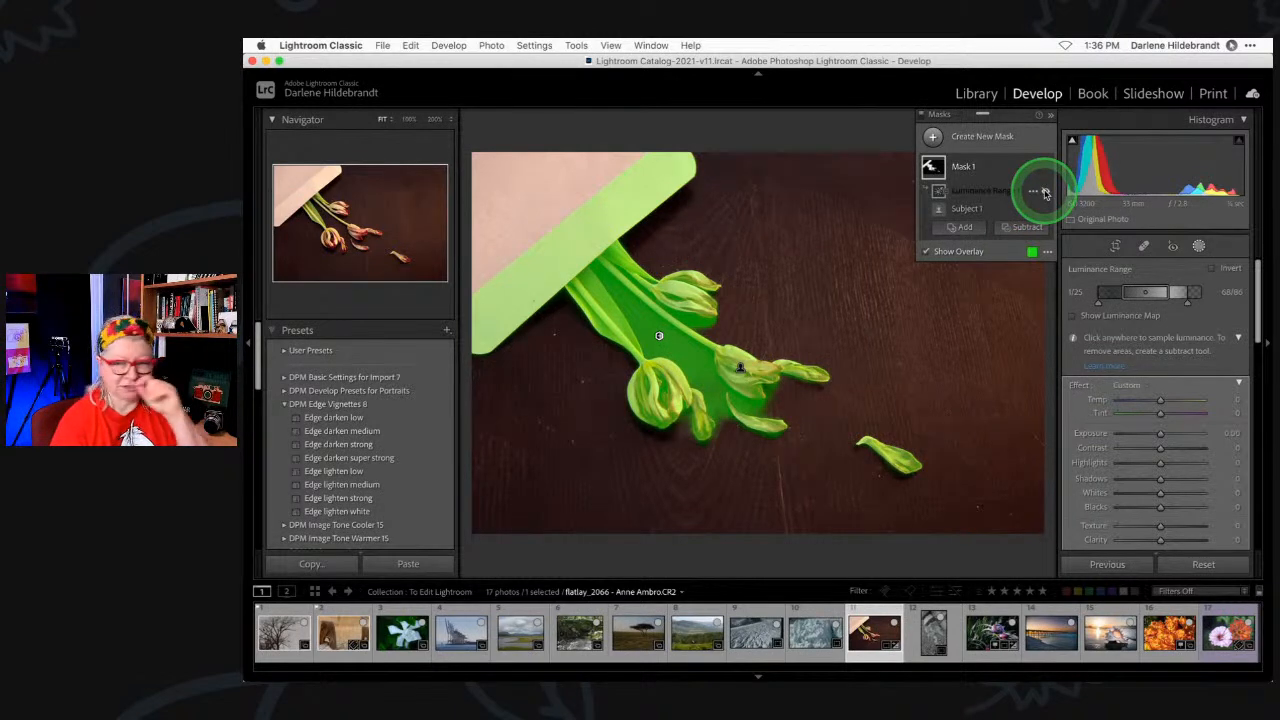
left_click(1045, 191)
left_click(1045, 191)
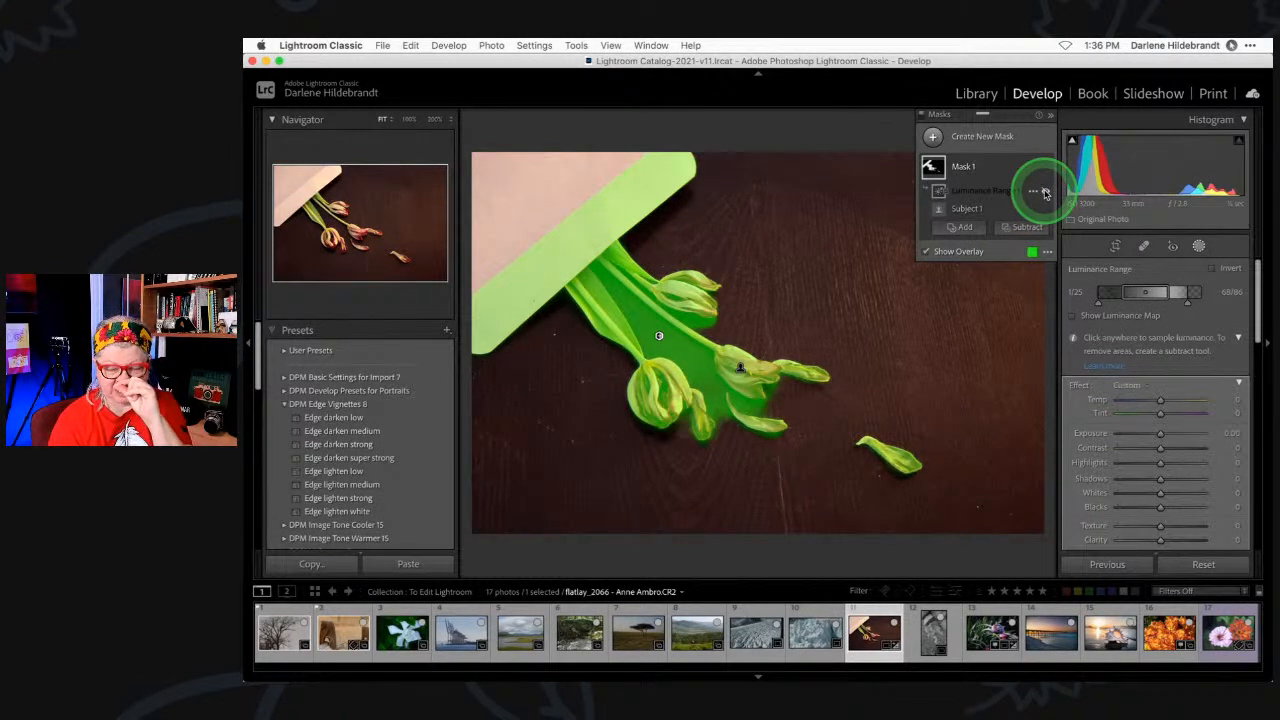
left_click(1045, 191)
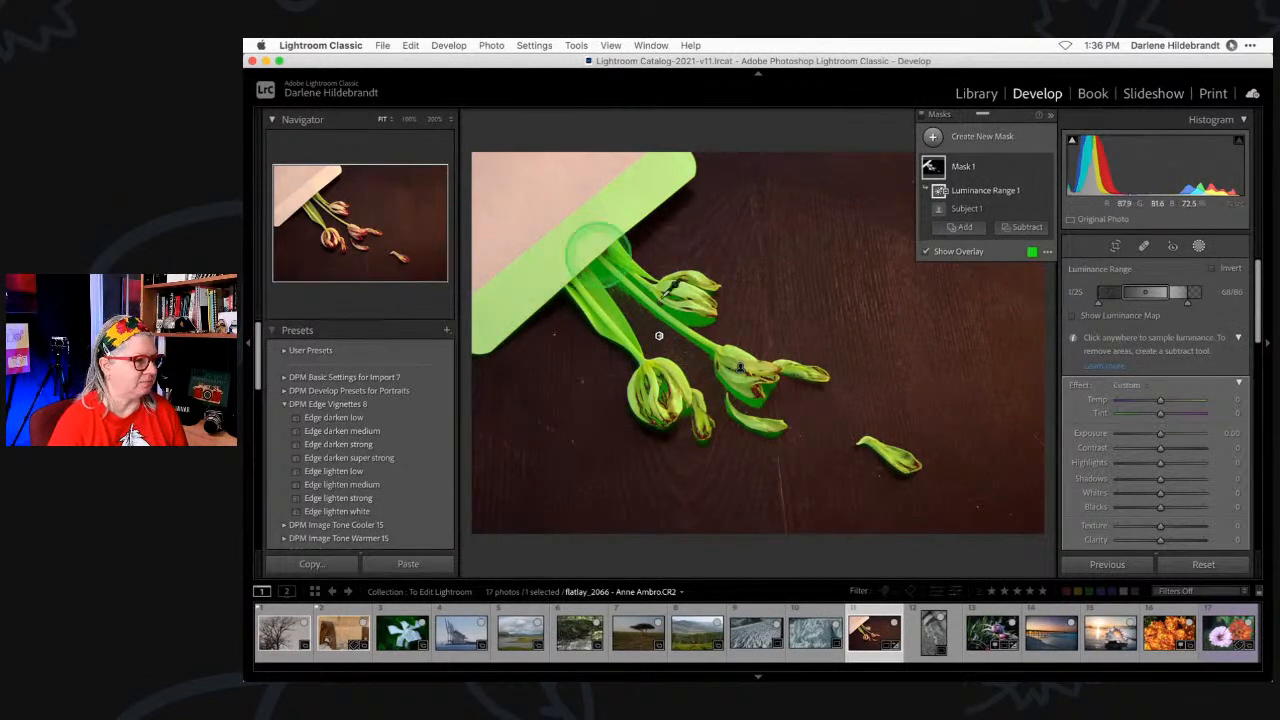
- Subtract a second luminance range sampled from the envelope and narrow its lower limit to 76/93
left_click(1023, 228)
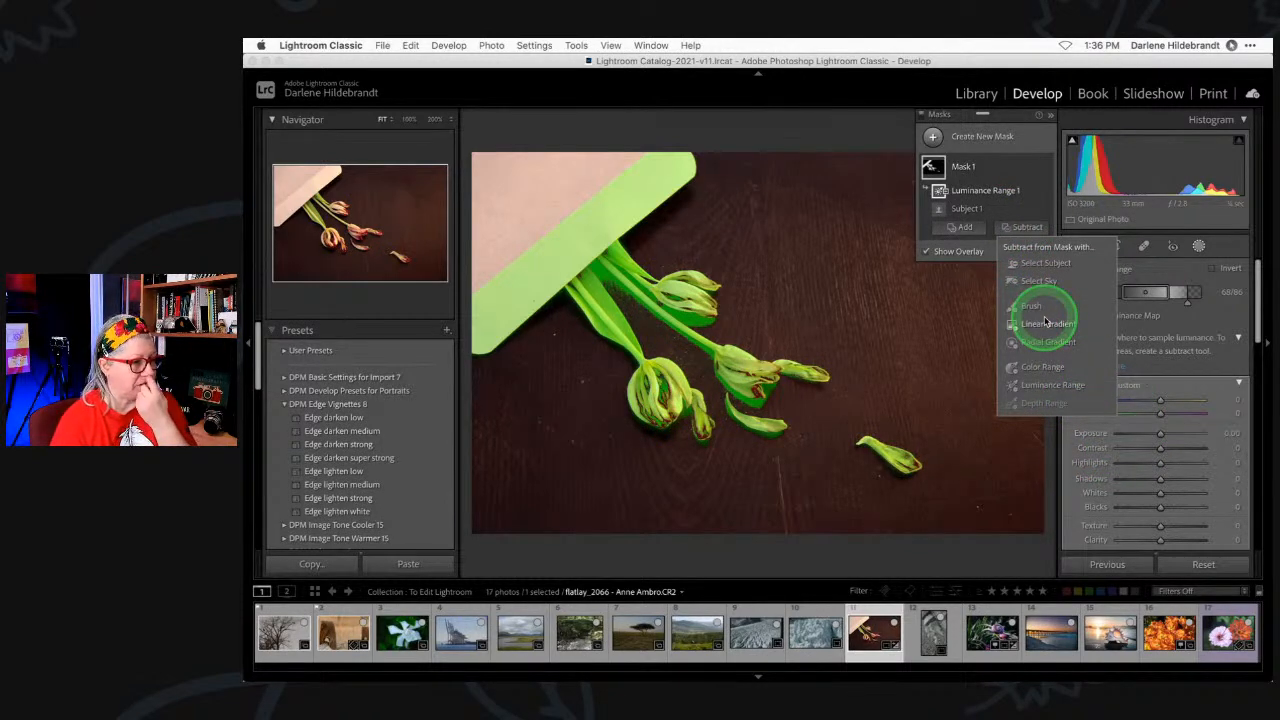
left_click(1047, 386)
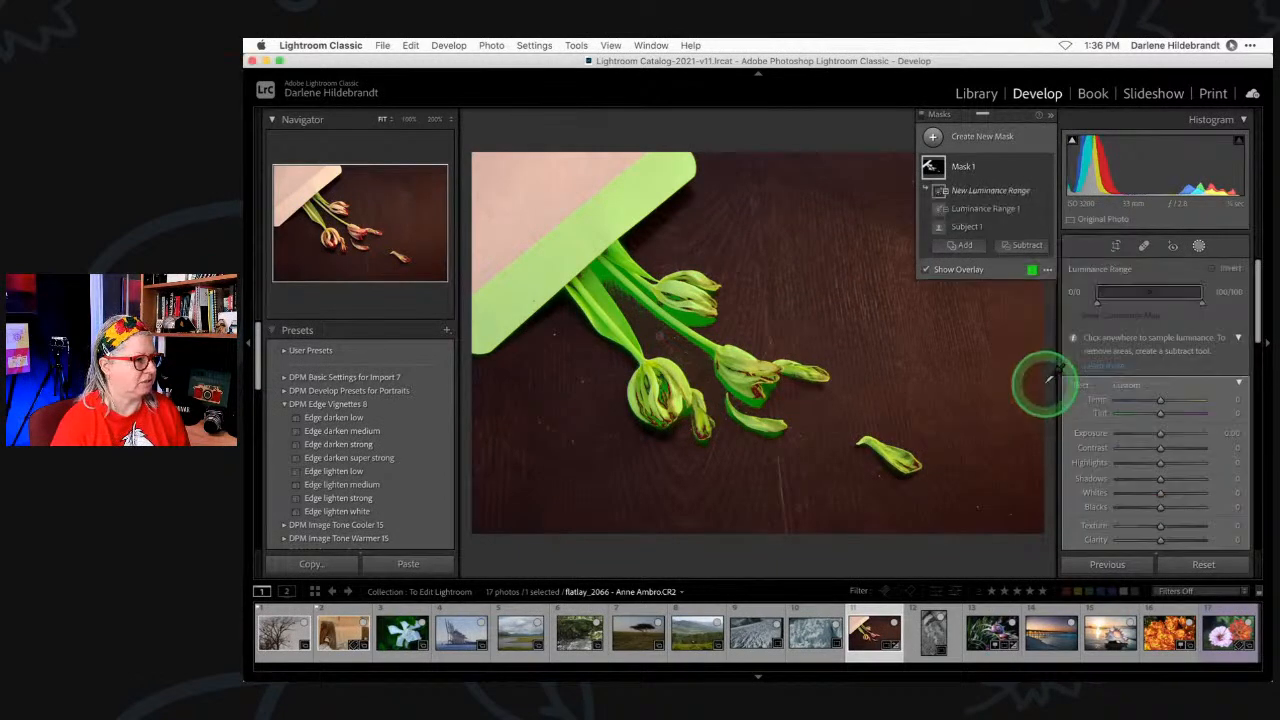
left_click(530, 280)
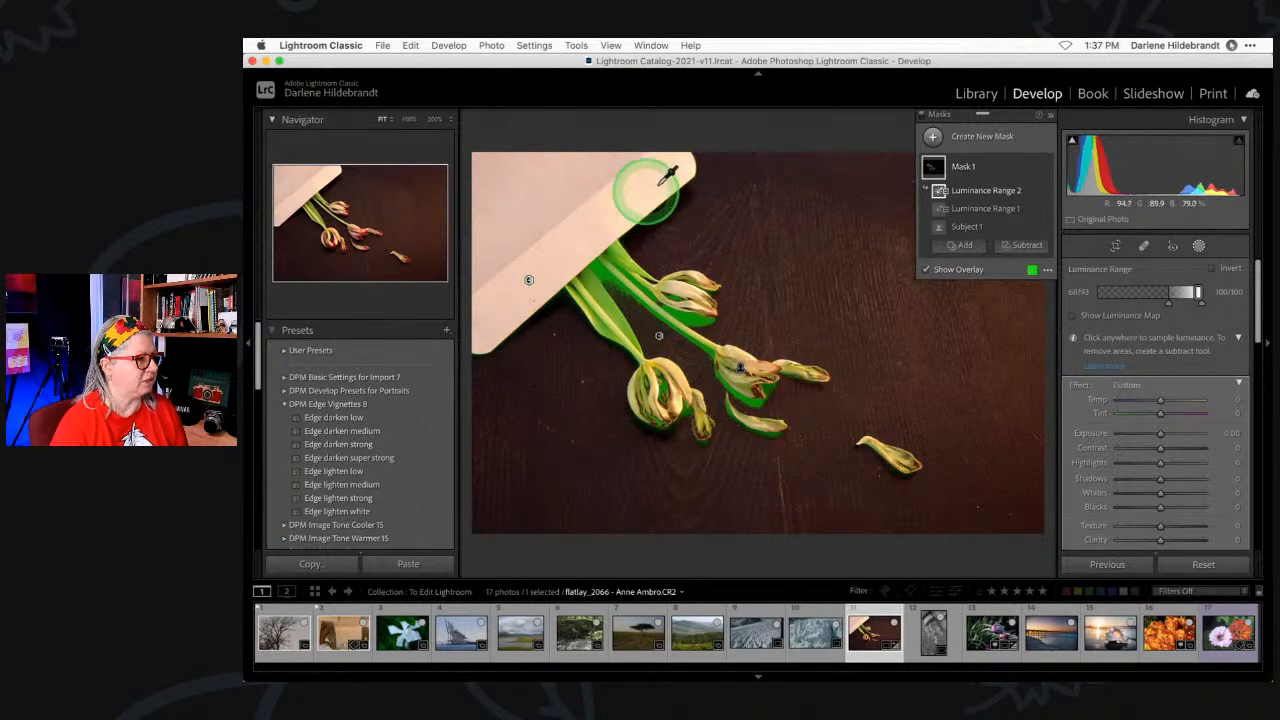
mouse_move(1170, 306)
left_mouse_down()
mouse_move(1137, 304)
mouse_move(1181, 304)
mouse_move(1168, 303)
left_mouse_up()
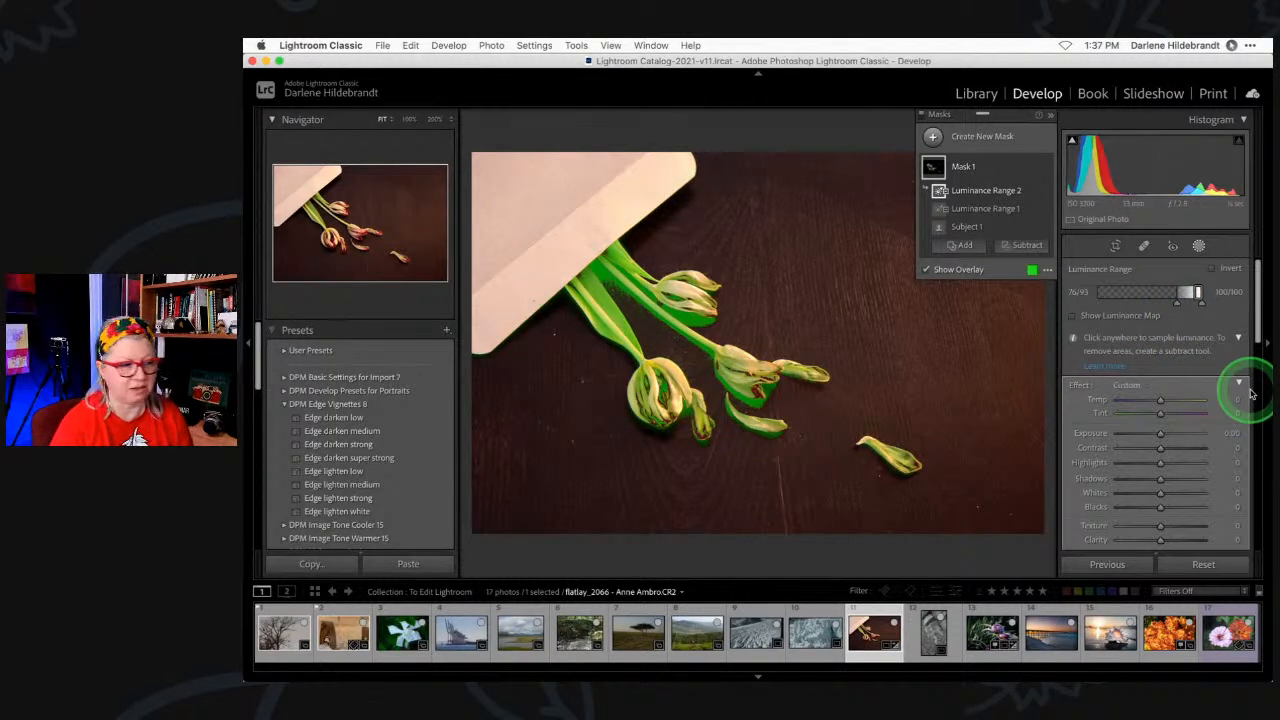
- Select the tulip mask, hide its overlay, and set the mask's Clarity to 48 and Texture to 42
scroll(1250, 395, "down", 3)
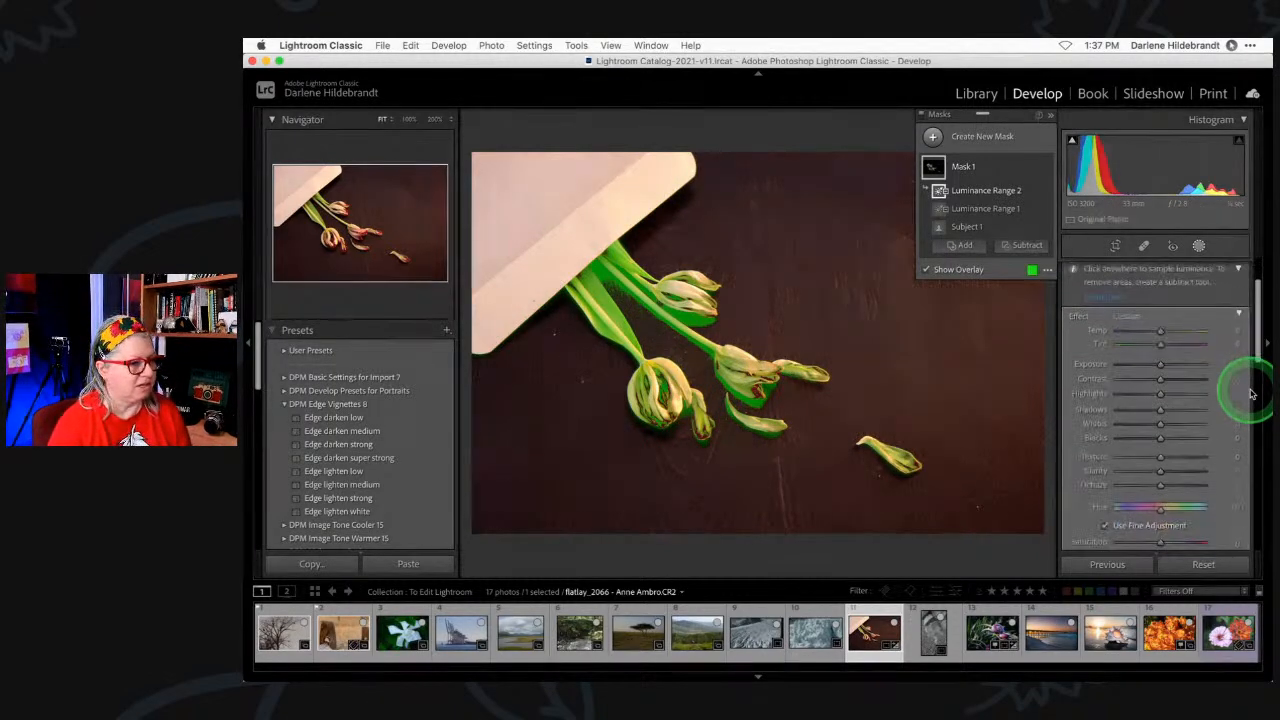
left_click(983, 169)
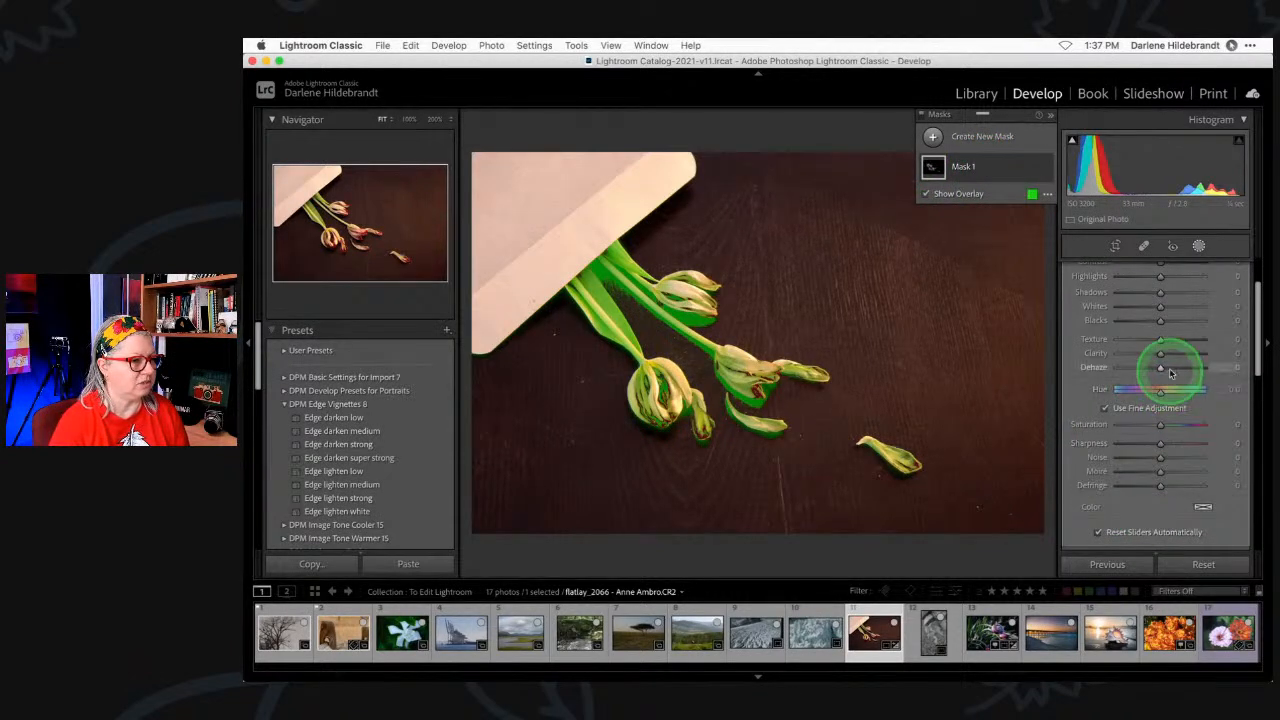
key("o")
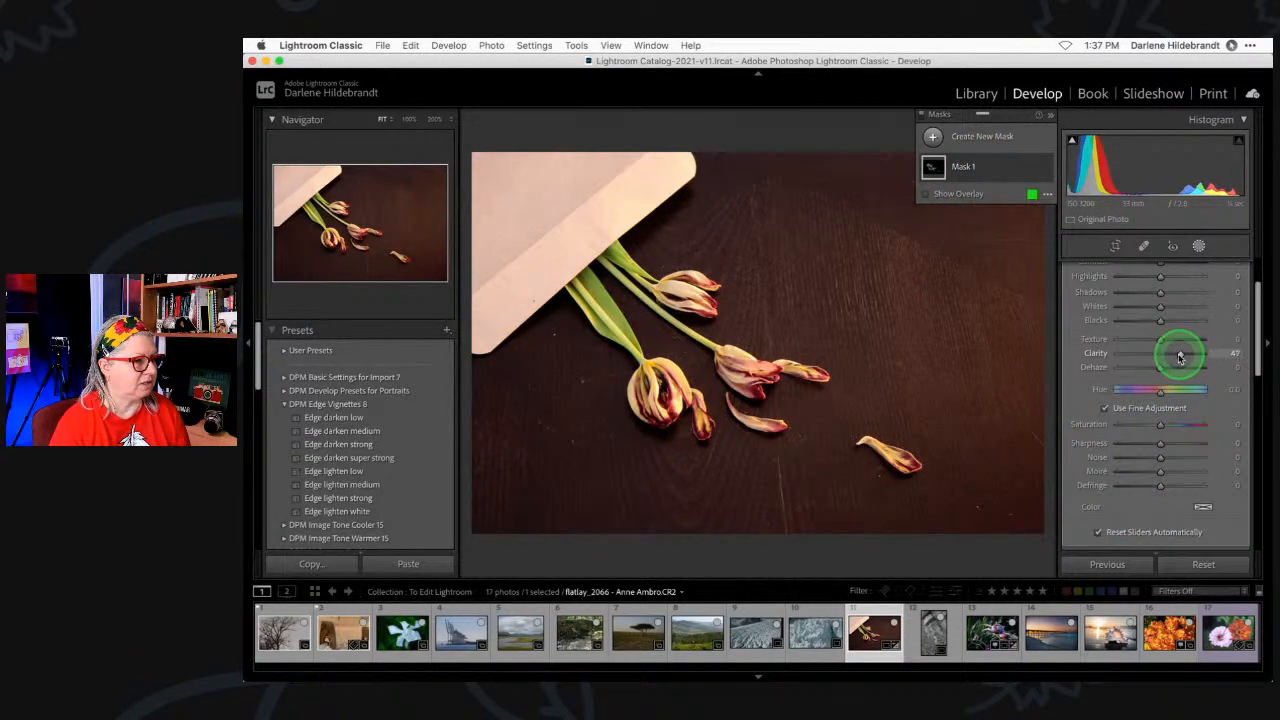
left_click_drag(1181, 357, 1177, 340)
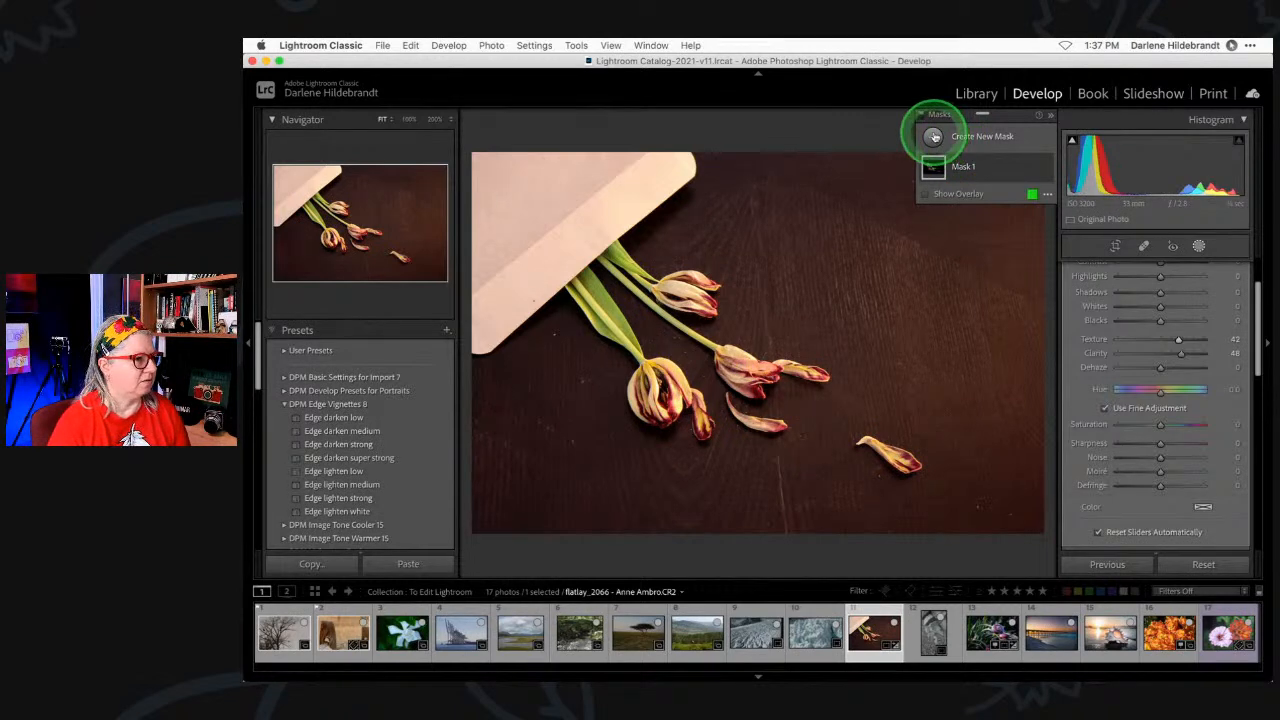
- Set the tulip mask's Whites to 58 and Blacks to -6
scroll(1131, 343, "up", 2)
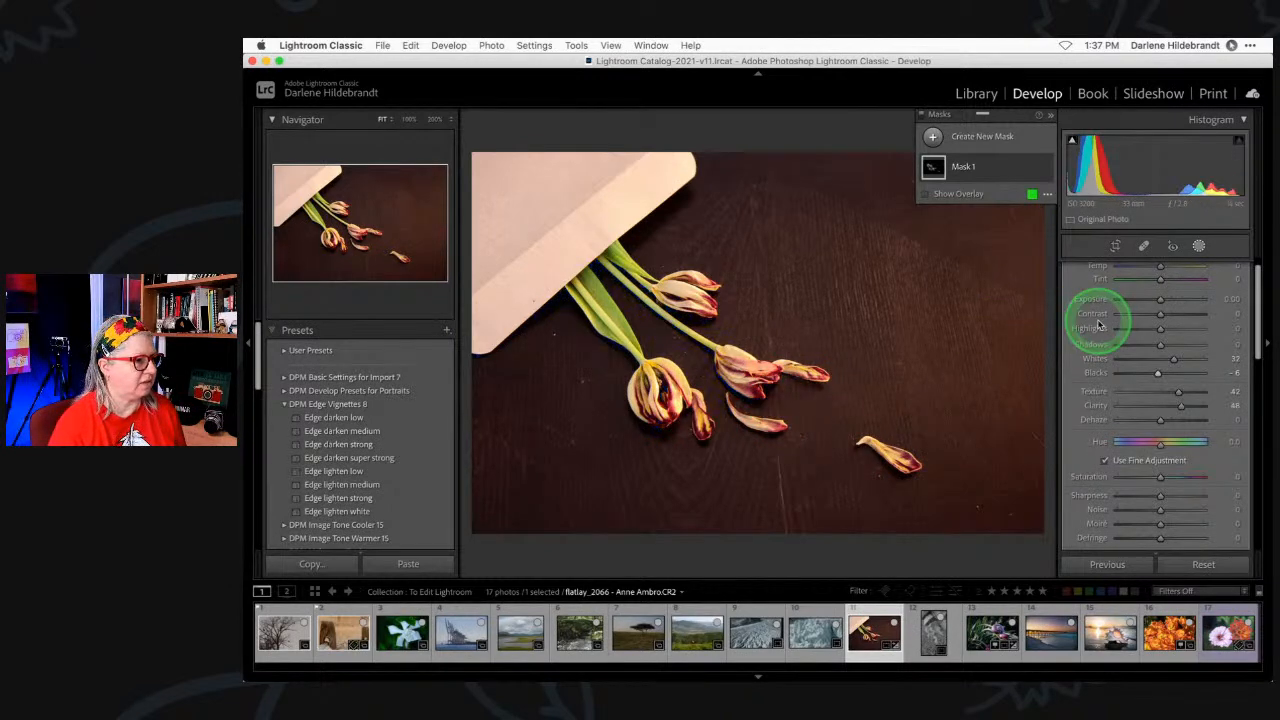
mouse_move(1175, 361)
left_mouse_down()
mouse_move(1200, 357)
mouse_move(1129, 357)
mouse_move(1220, 357)
mouse_move(1115, 360)
mouse_move(1223, 357)
mouse_move(1182, 358)
left_mouse_up()
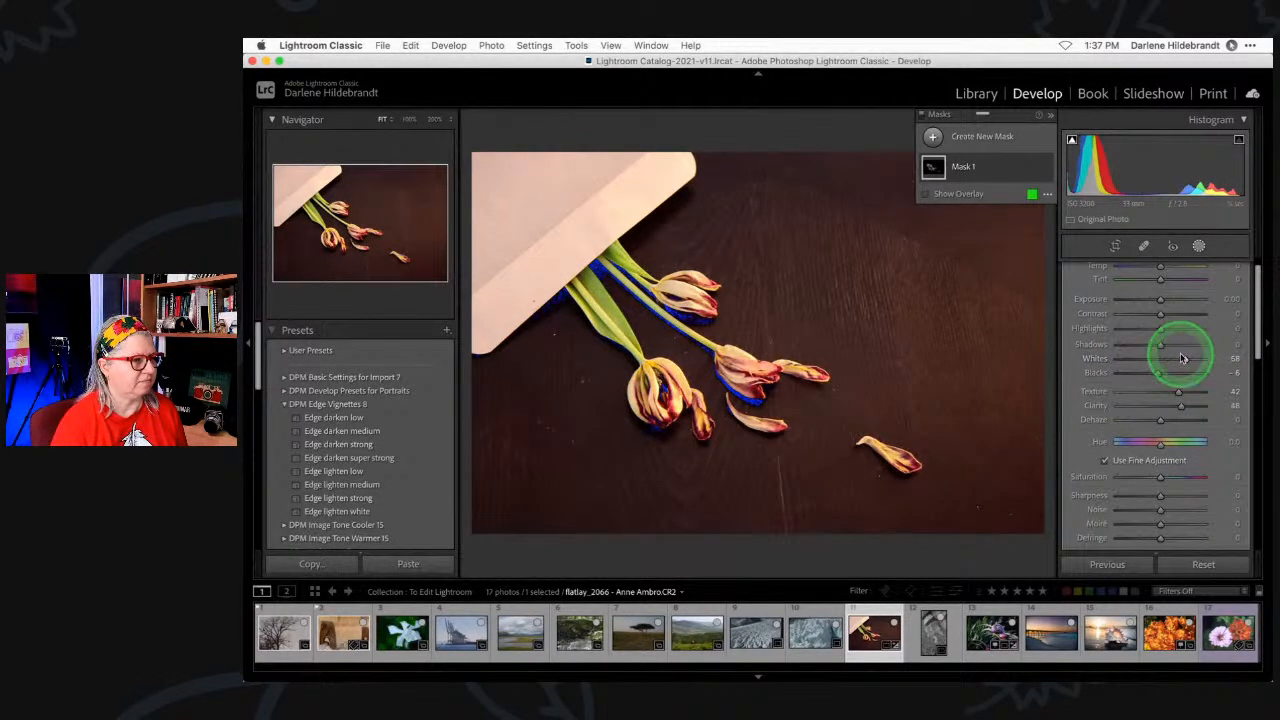
- Create a new color range mask sampled from the dark table beside the tulips and set its Refine to 11
left_click(932, 136)
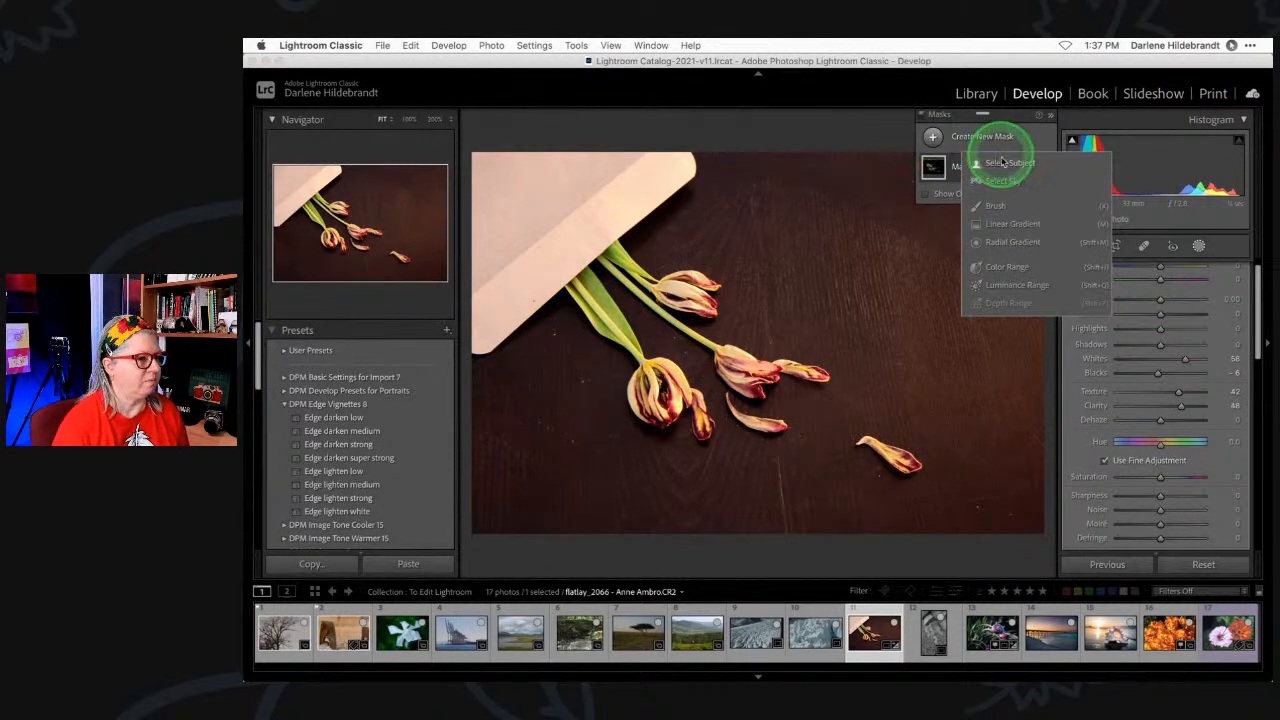
left_click(1010, 267)
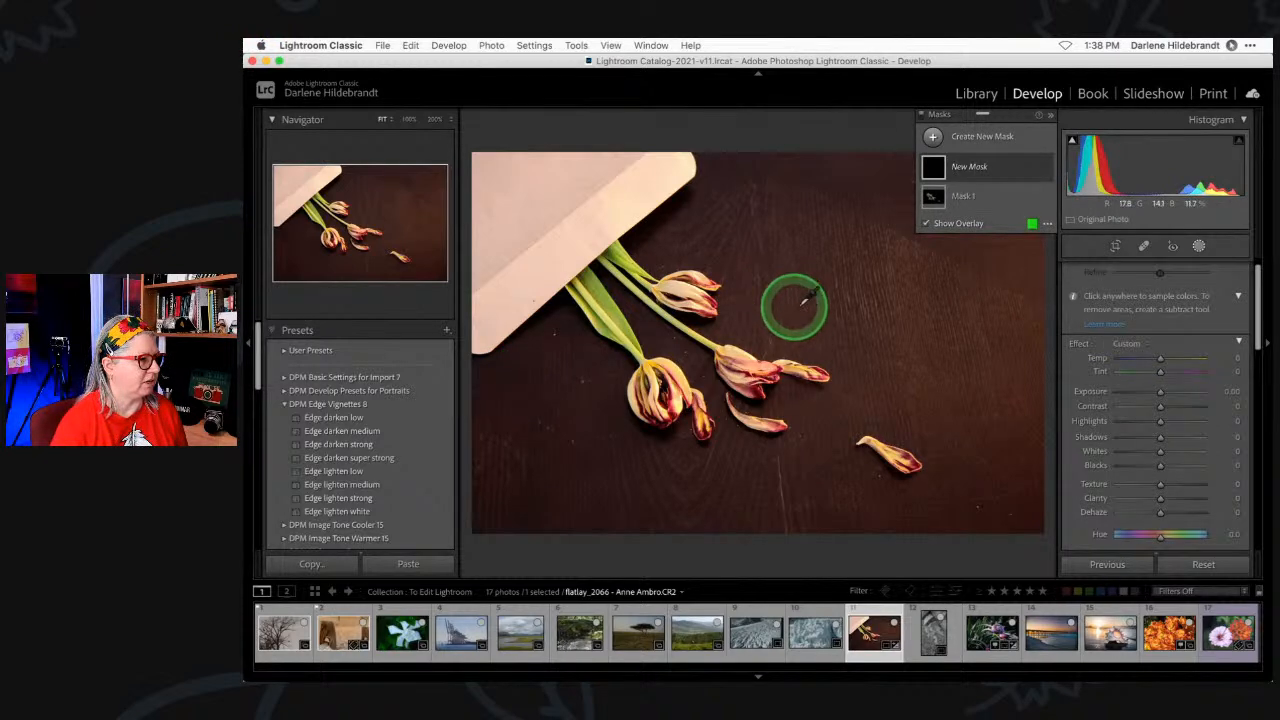
left_click_drag(760, 282, 810, 310)
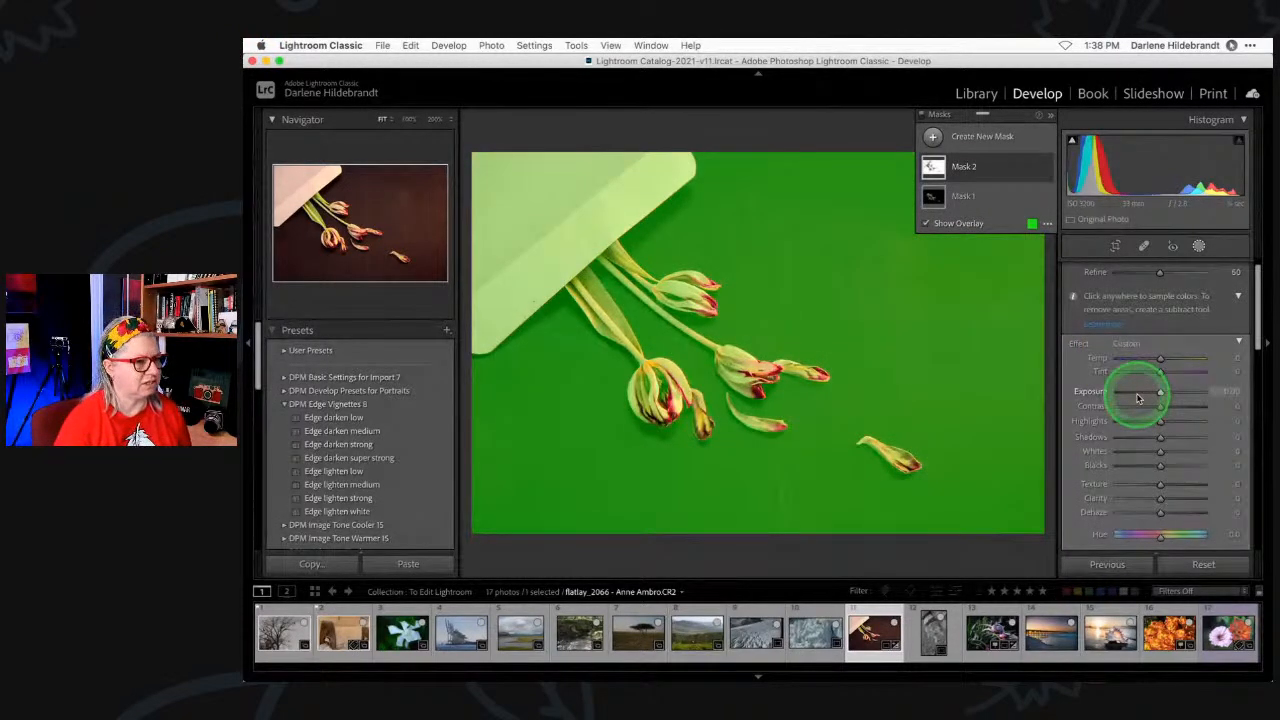
scroll(1137, 399, "up", 2)
left_click_drag(1156, 289, 1123, 295)
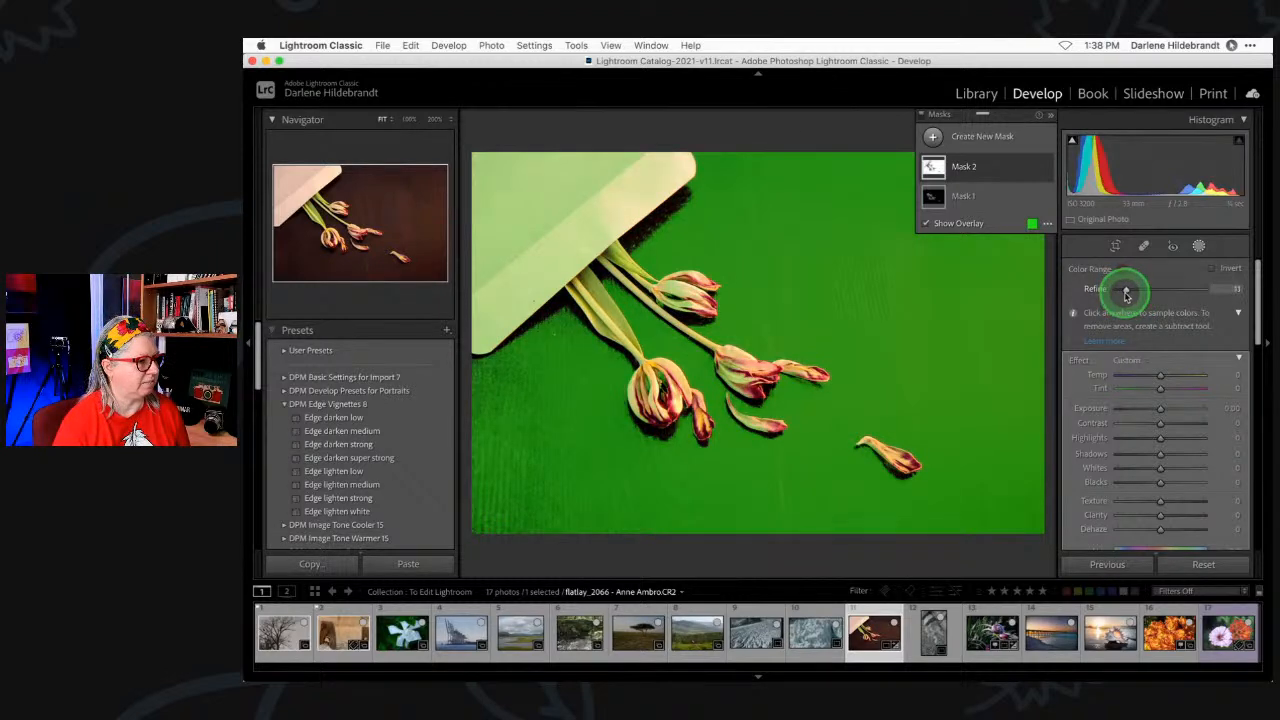
- Hide the overlay of the table mask and set its Texture to -50 and Clarity to -36
scroll(1148, 386, "down", 3)
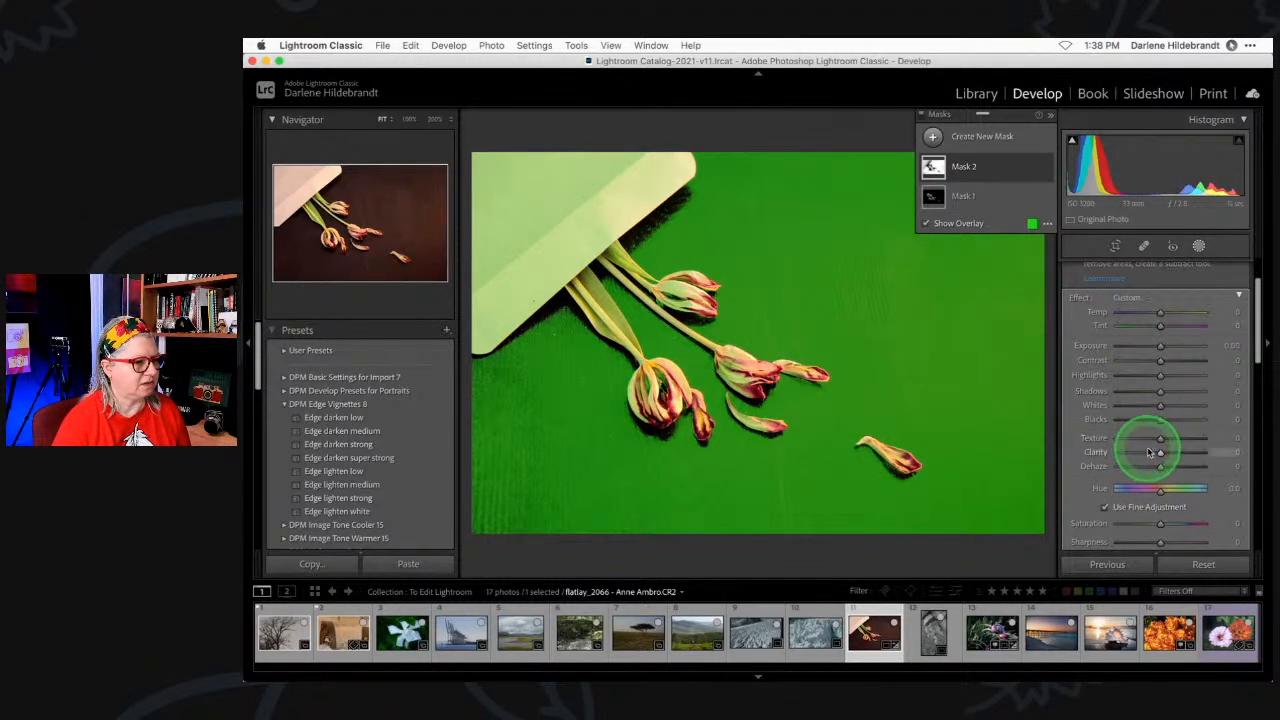
key("o")
mouse_move(1158, 438)
left_mouse_down()
mouse_move(1142, 439)
mouse_move(1149, 456)
mouse_move(1257, 443)
mouse_move(997, 446)
mouse_move(1159, 465)
mouse_move(1139, 442)
left_mouse_up()
scroll(1149, 386, "down", 3)
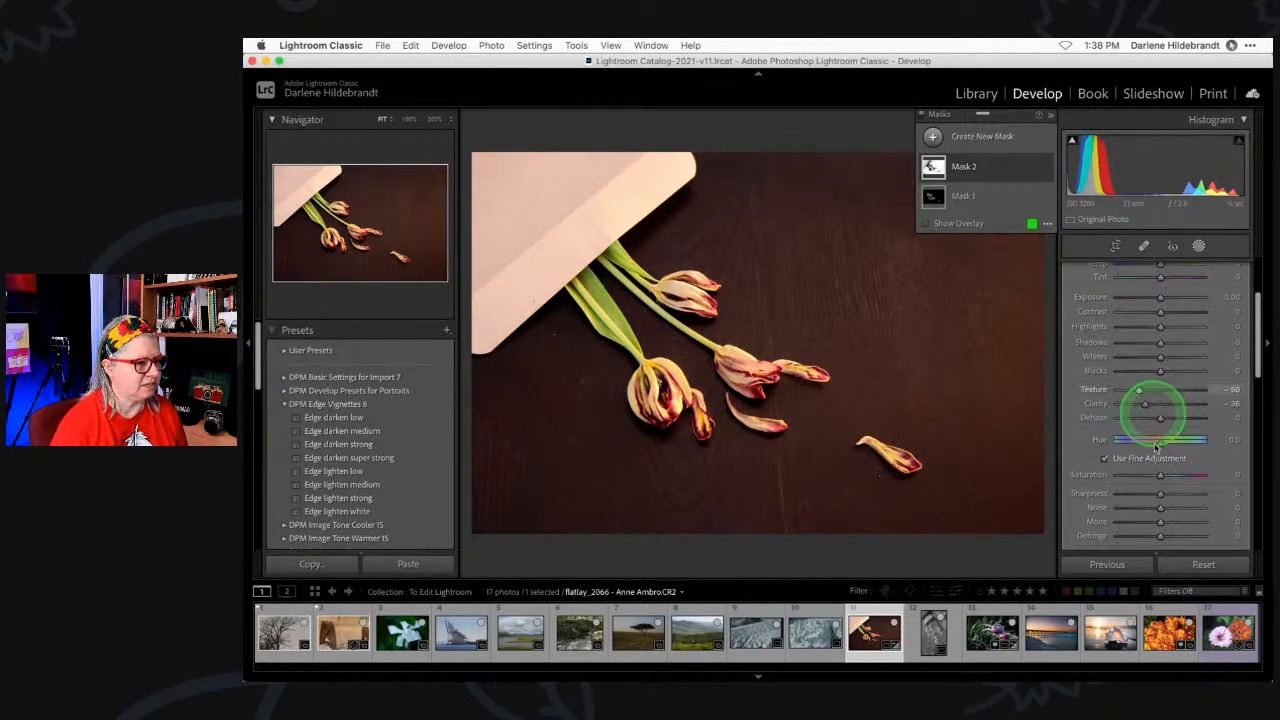
- Set the table mask's Saturation to -53, Temp to -15, Blacks to -12 and Exposure to -0.36
mouse_move(1149, 476)
left_mouse_down()
mouse_move(1080, 471)
mouse_move(1214, 477)
mouse_move(1090, 479)
mouse_move(1141, 477)
left_mouse_up()
left_click_drag(1158, 371, 1152, 373)
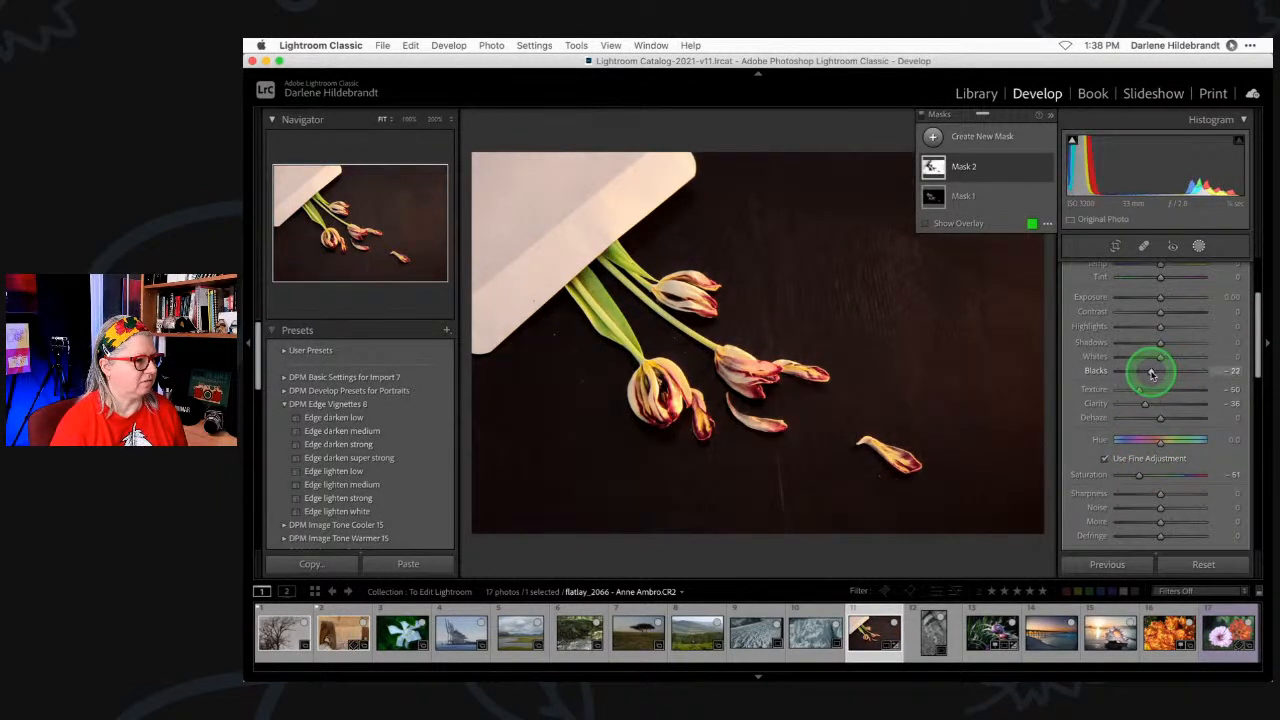
left_click_drag(1140, 477, 1138, 478)
scroll(1170, 330, "up", 2)
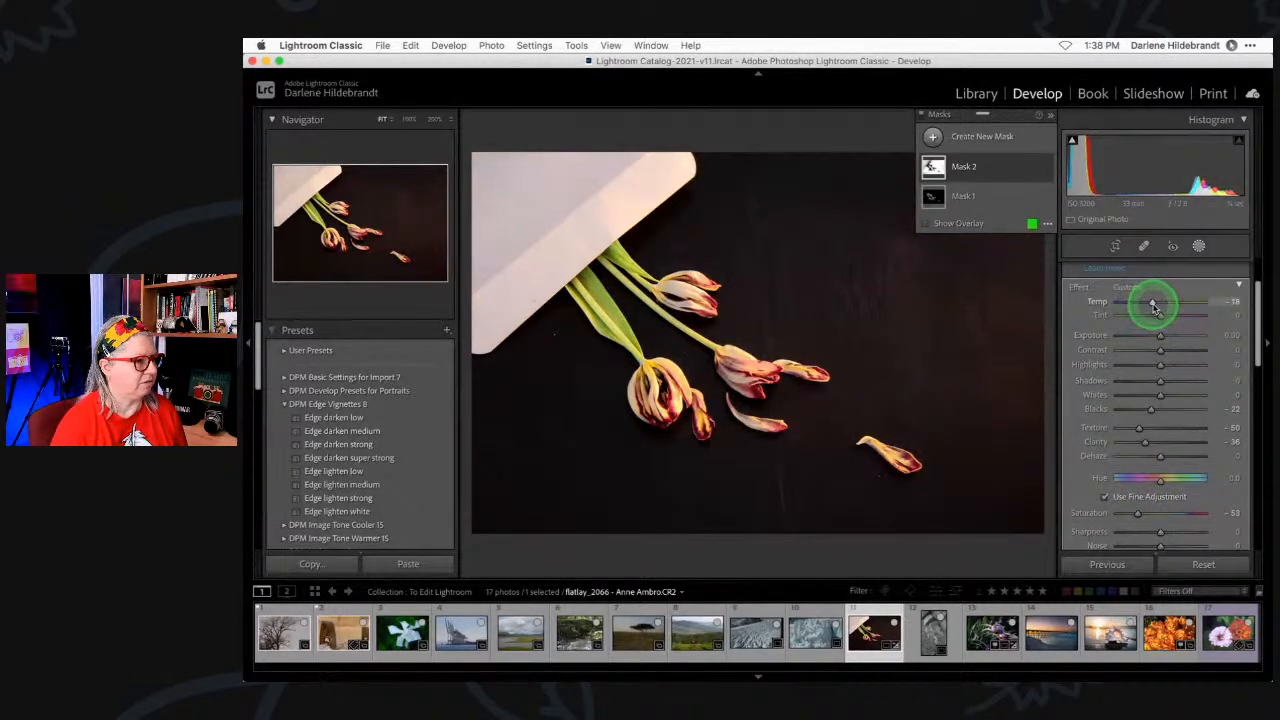
left_click_drag(1150, 409, 1155, 412)
left_click_drag(1160, 337, 1160, 343)
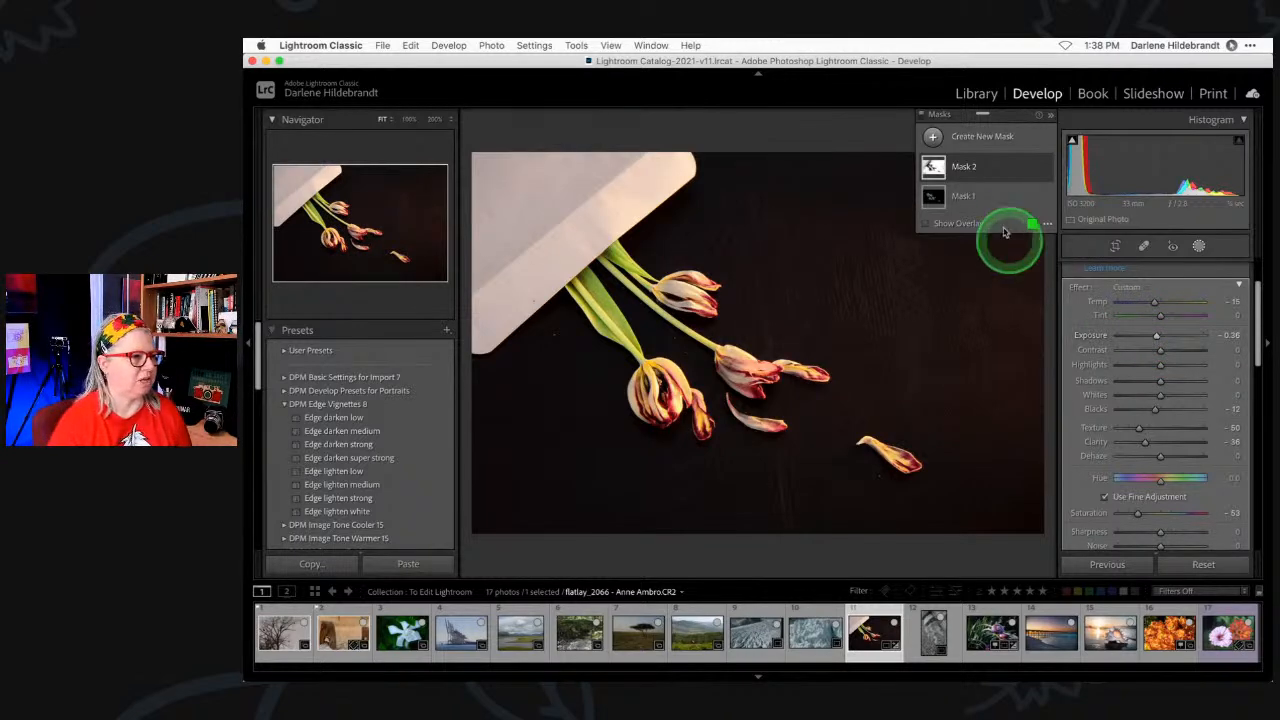
- Compare the photo with and without the table mask by toggling the mask's visibility
left_click(1046, 169)
left_click(1046, 169)
left_click(1046, 169)
left_click(1046, 169)
left_click(1046, 169)
left_click(1046, 169)
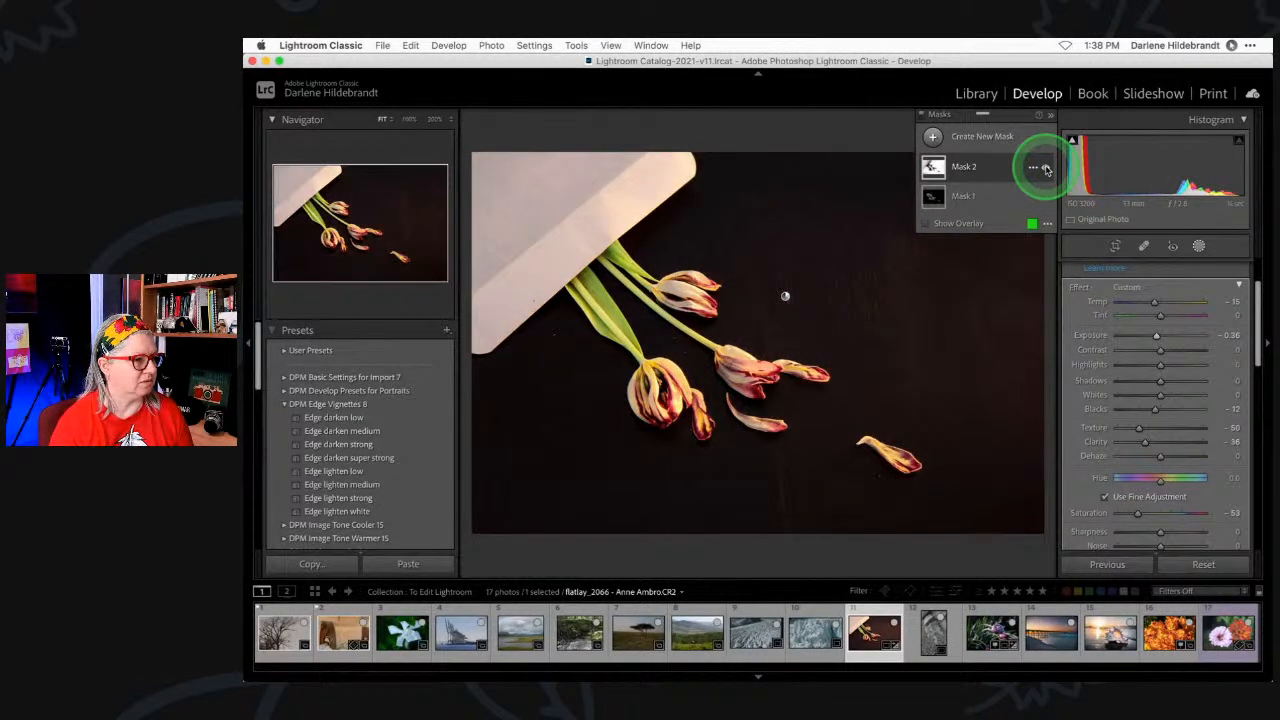
- Set the table mask's Blacks to -7 and toggle the mask's visibility to check the effect
left_click(1118, 474)
left_click_drag(1156, 411, 1158, 411)
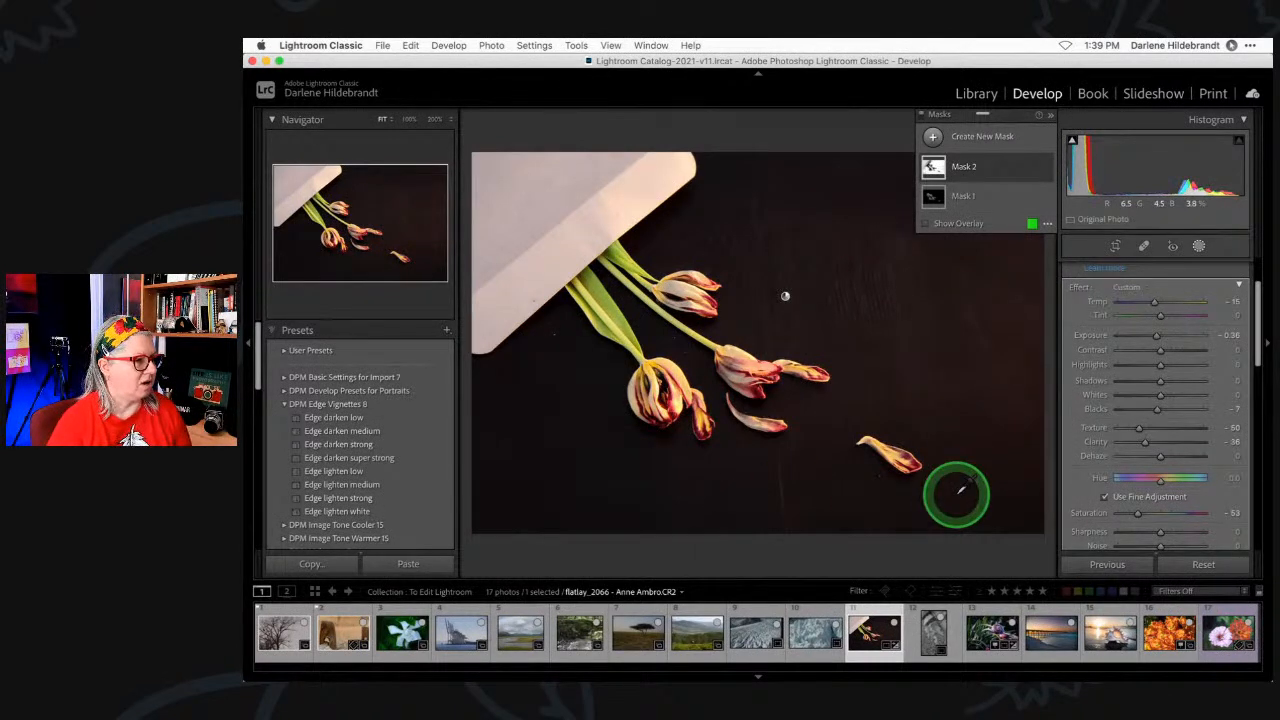
left_click(1046, 168)
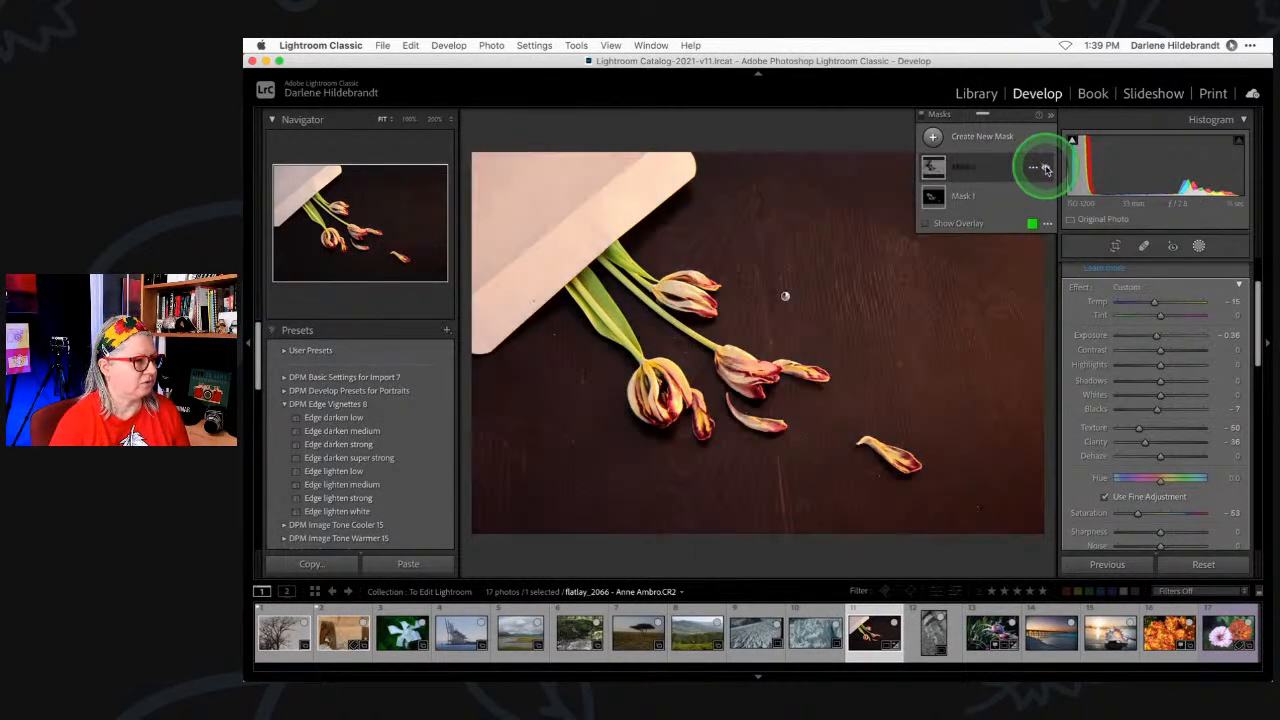
left_click(1046, 168)
left_click(1046, 168)
left_click(1046, 168)
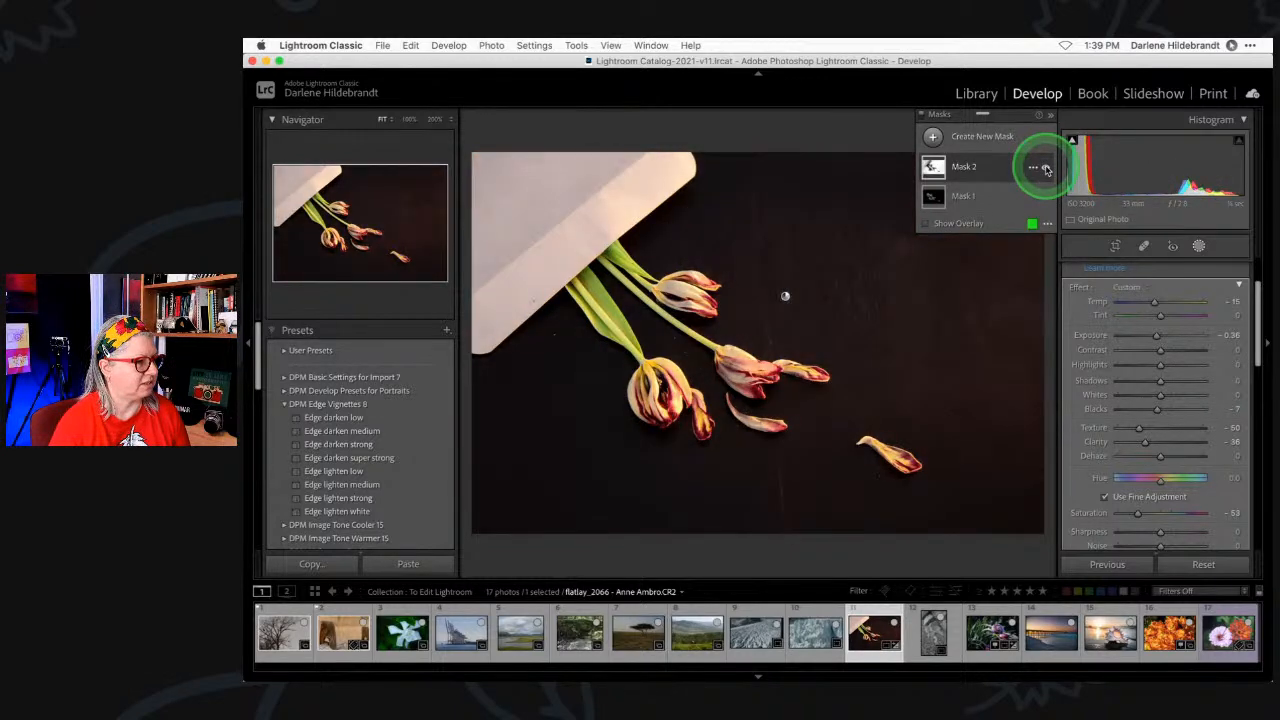
- Set the table mask's Sharpness to -47, Texture to -55, Blacks to 0 and Exposure to -0.46
scroll(1103, 334, "down", 2)
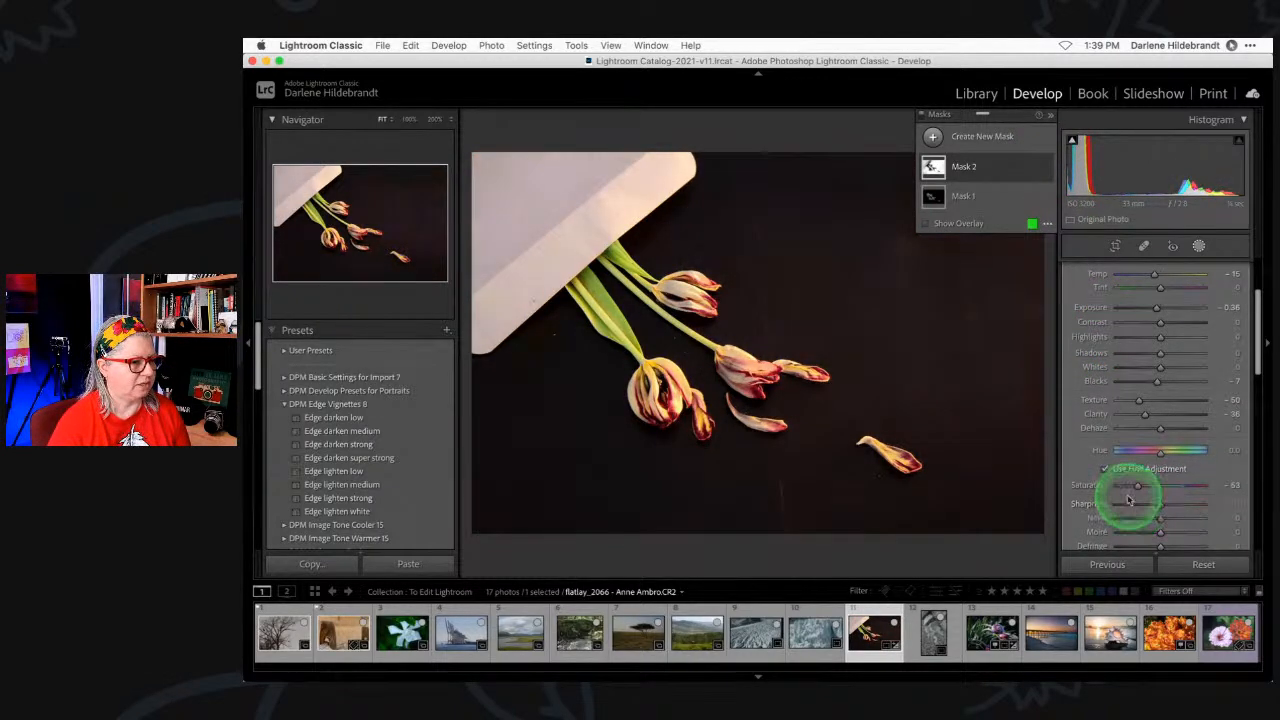
left_click_drag(1132, 505, 1140, 505)
left_click_drag(1140, 401, 1158, 382)
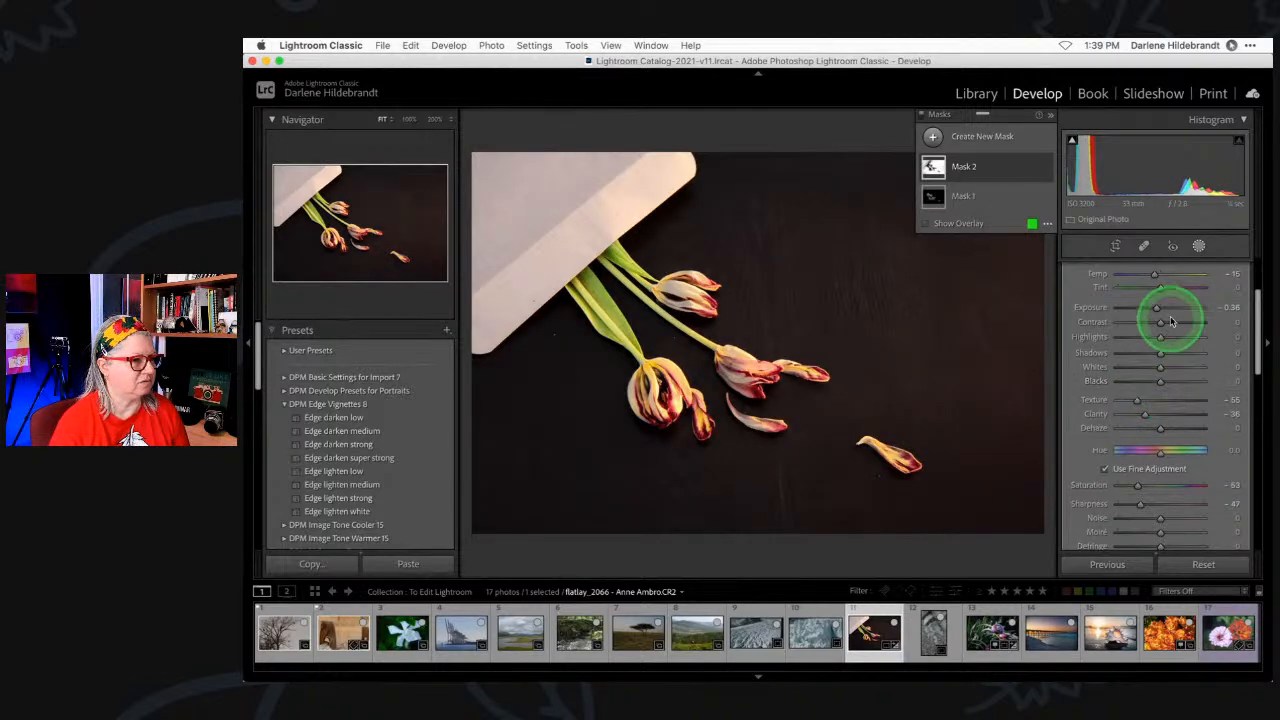
left_click_drag(1160, 310, 1158, 310)
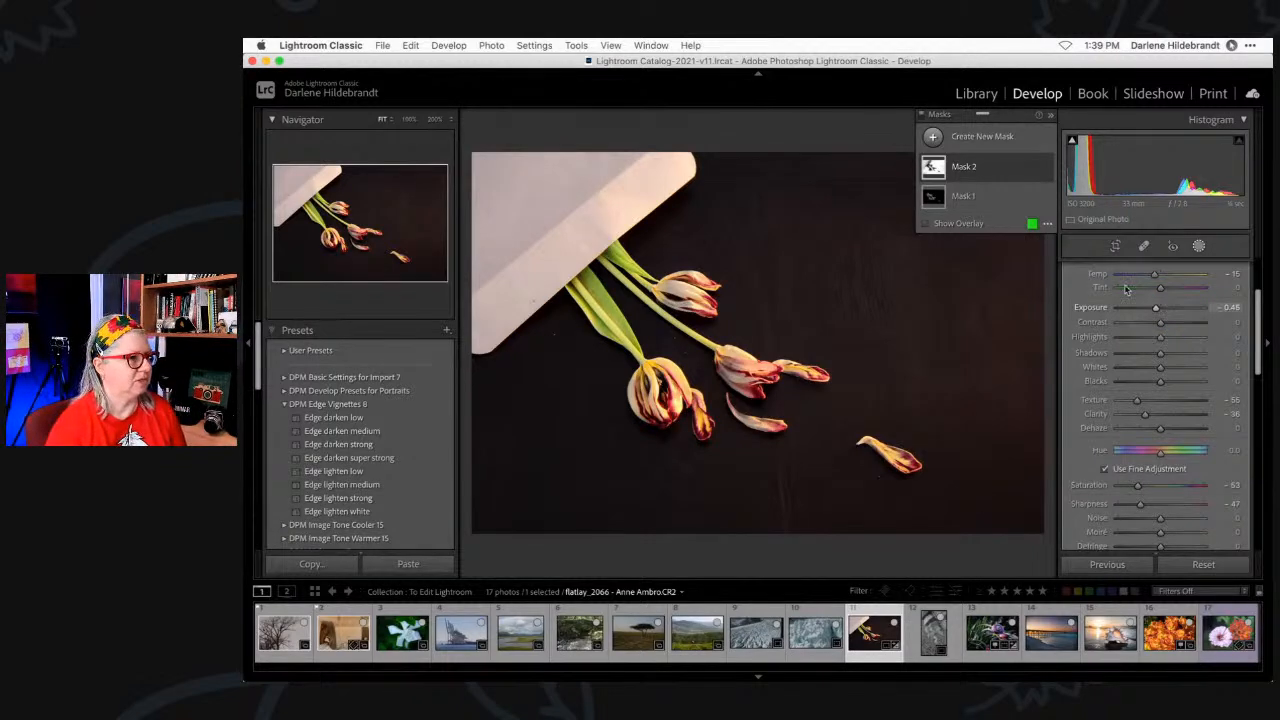
- Add a luminance range sampled from the envelope to the table mask and show the mask overlay
left_click(997, 172)
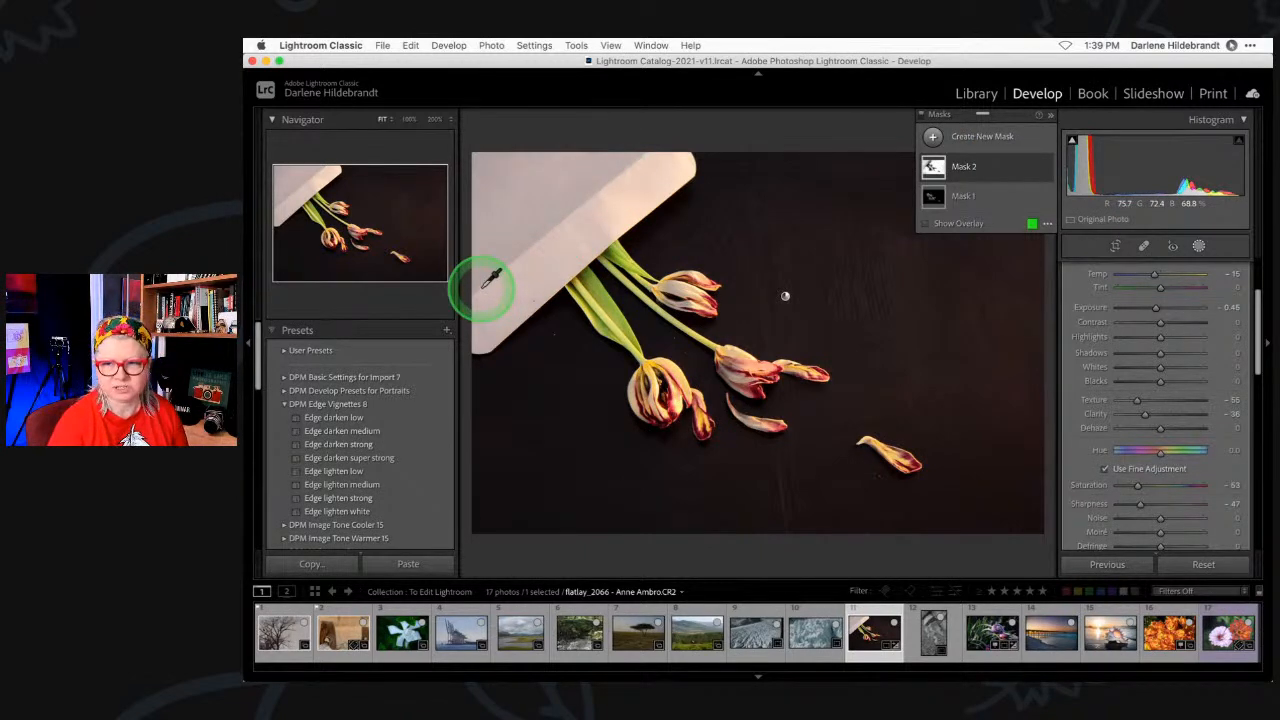
left_click(998, 164)
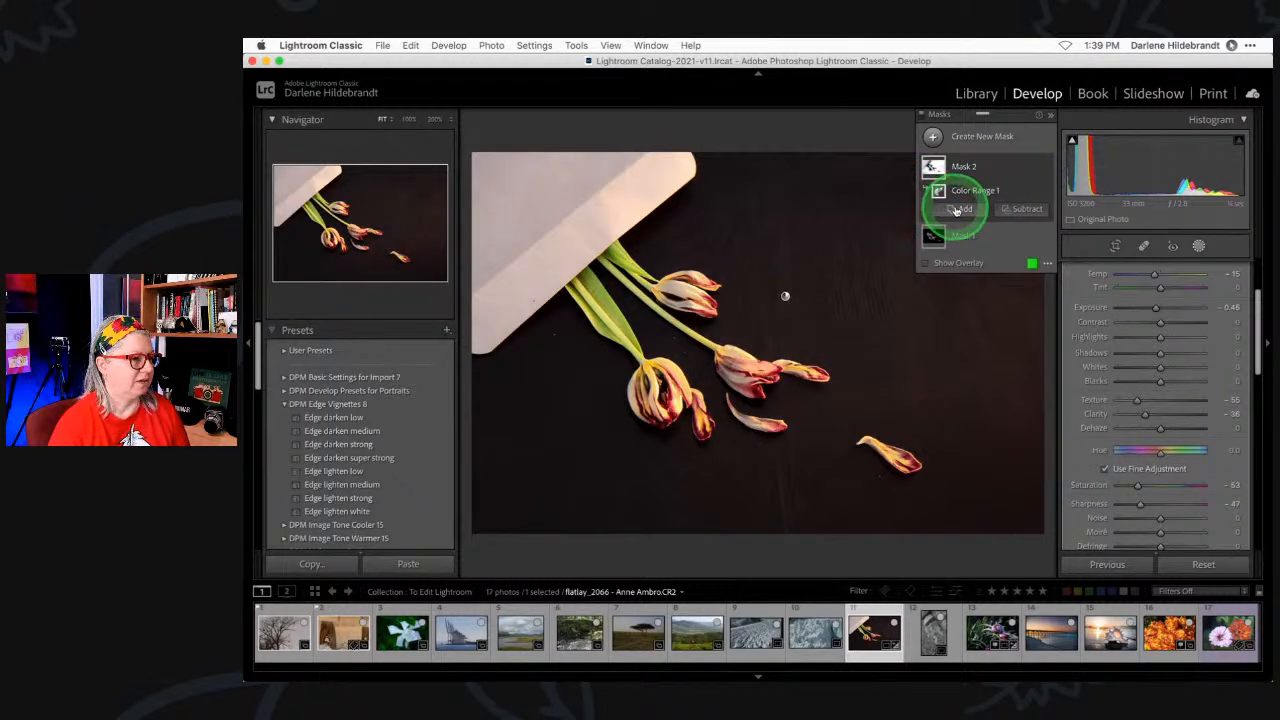
left_click(963, 209)
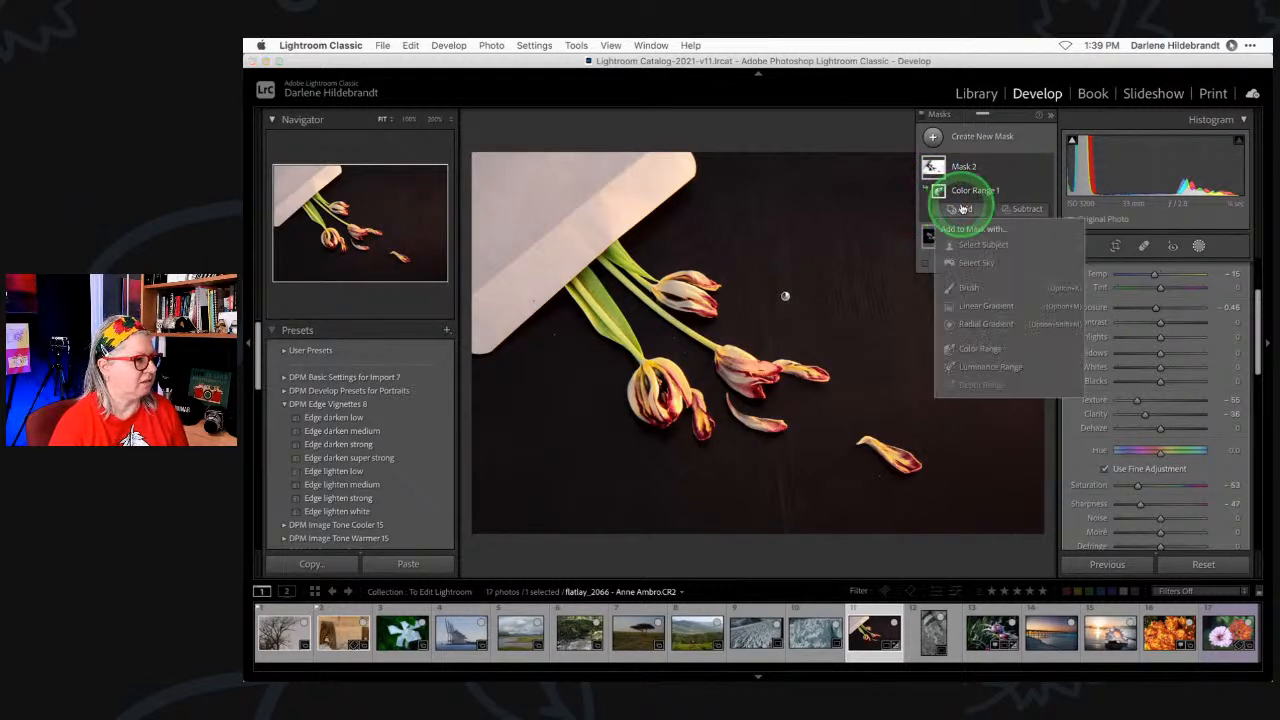
left_click(990, 368)
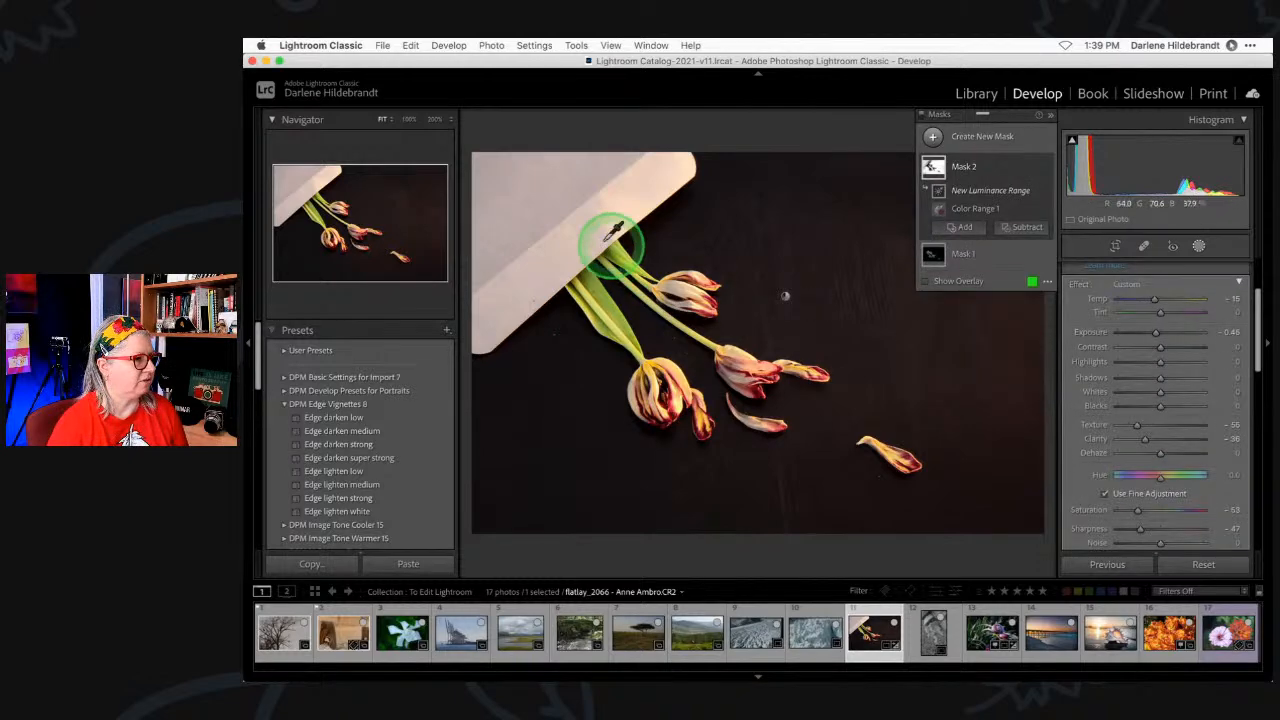
left_click(610, 210)
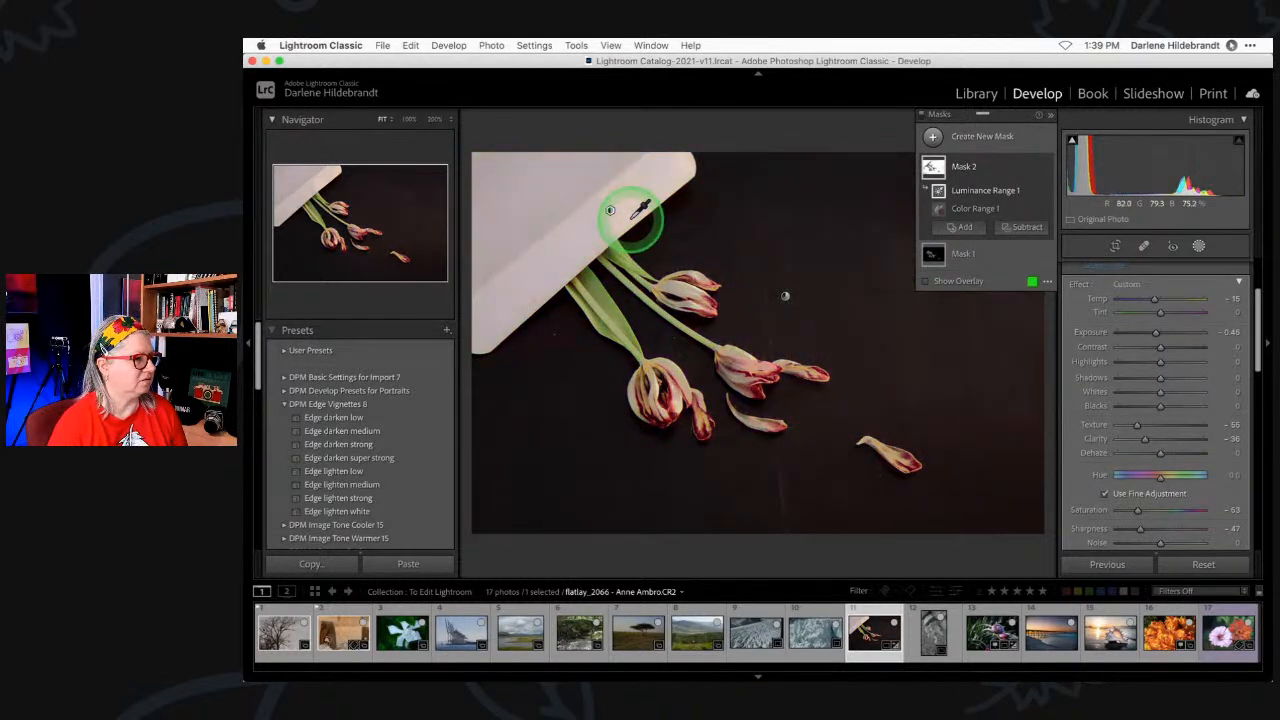
left_click(926, 280)
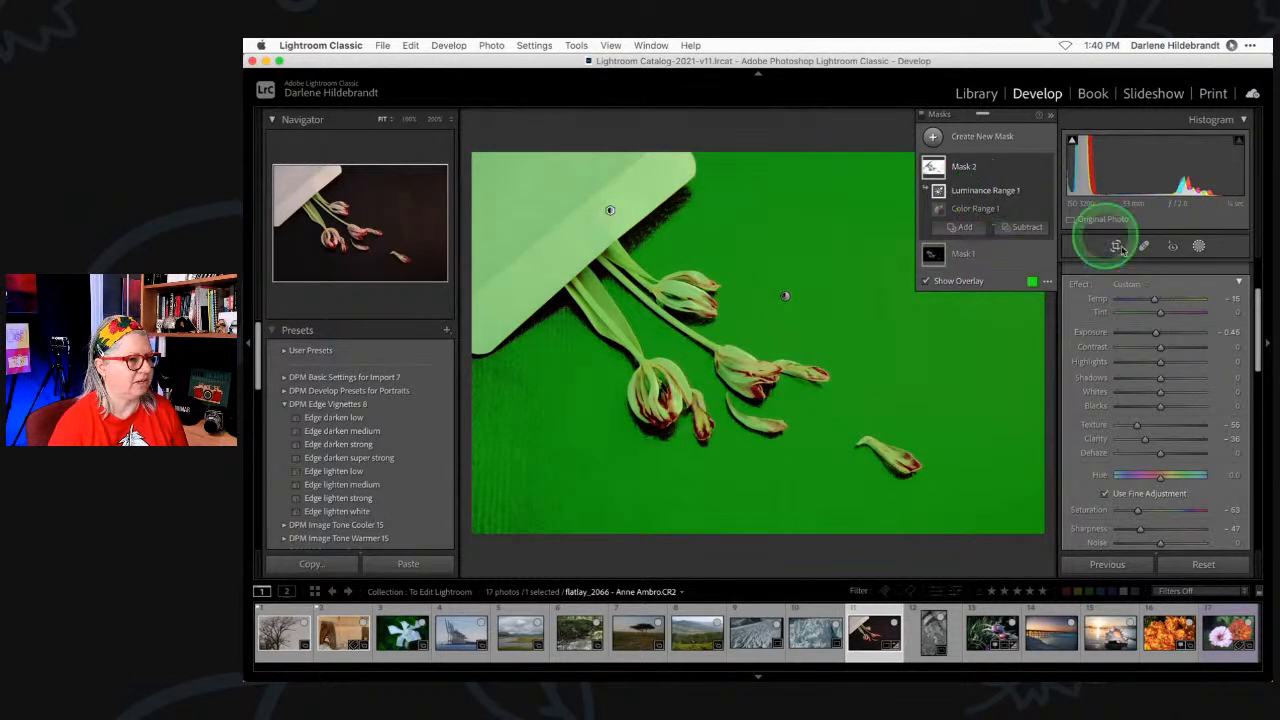
- Try adjusting Mask 2's luminance range and subtracting a Select Subject component, hiding that component to compare
scroll(1150, 292, "up", 3)
mouse_move(1171, 297)
left_mouse_down()
mouse_move(1190, 295)
mouse_move(1123, 295)
mouse_move(1185, 288)
left_mouse_up()
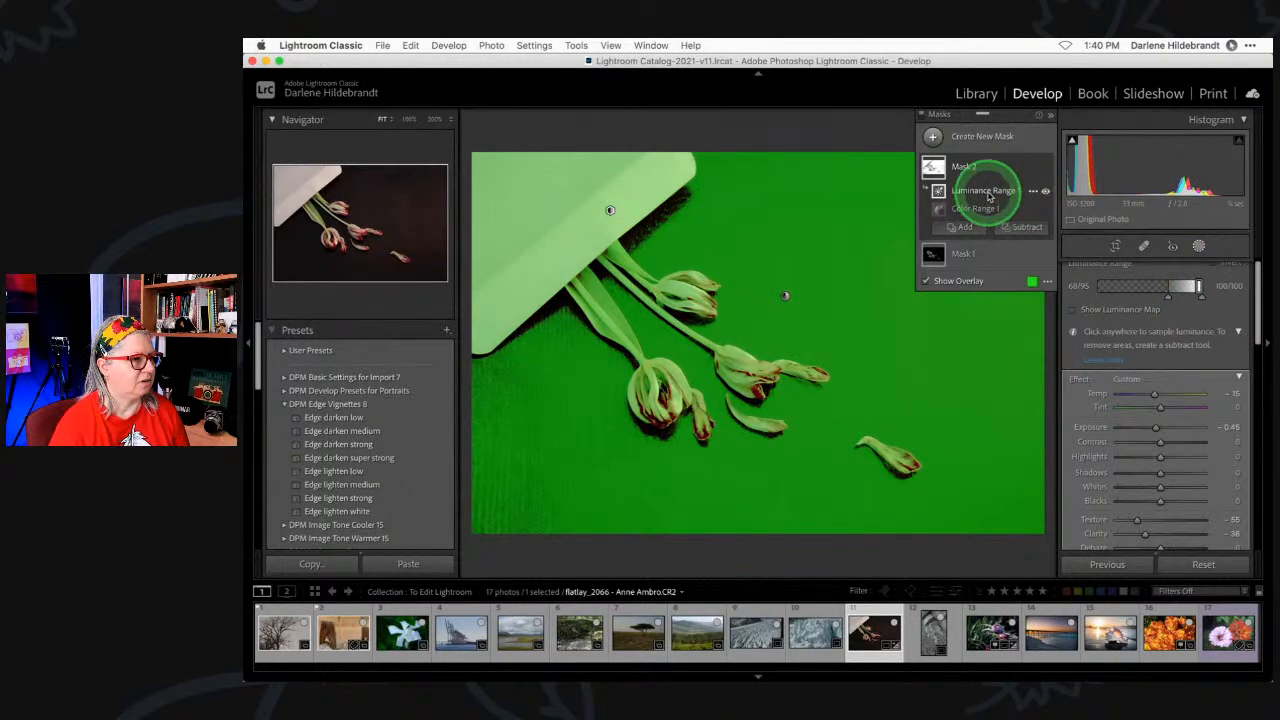
left_click(1025, 234)
left_click(1036, 258)
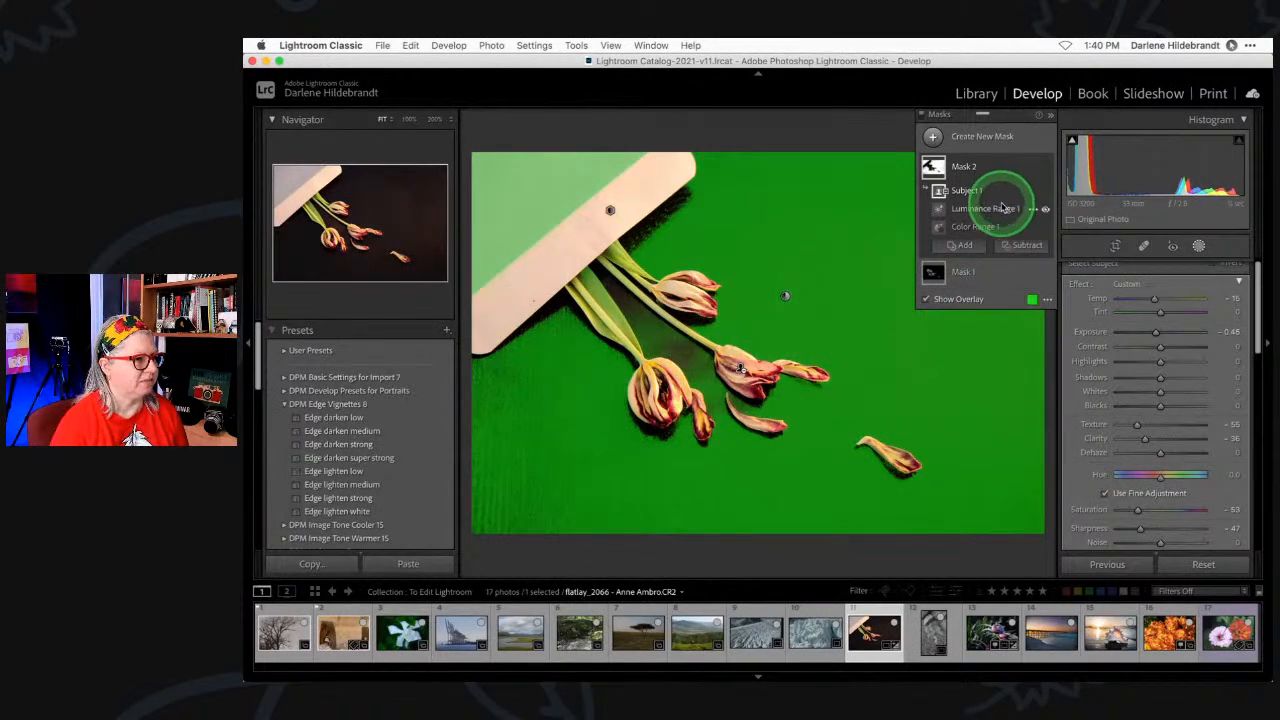
left_click(1032, 190)
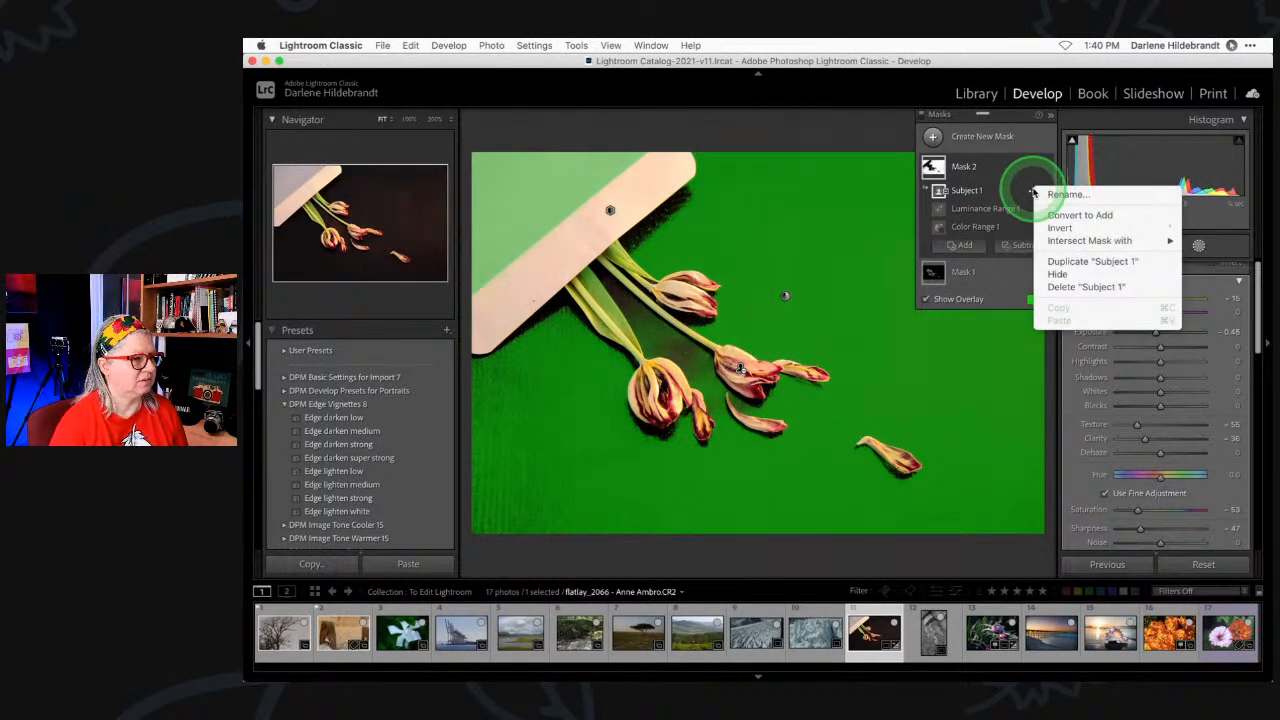
left_click(1020, 208)
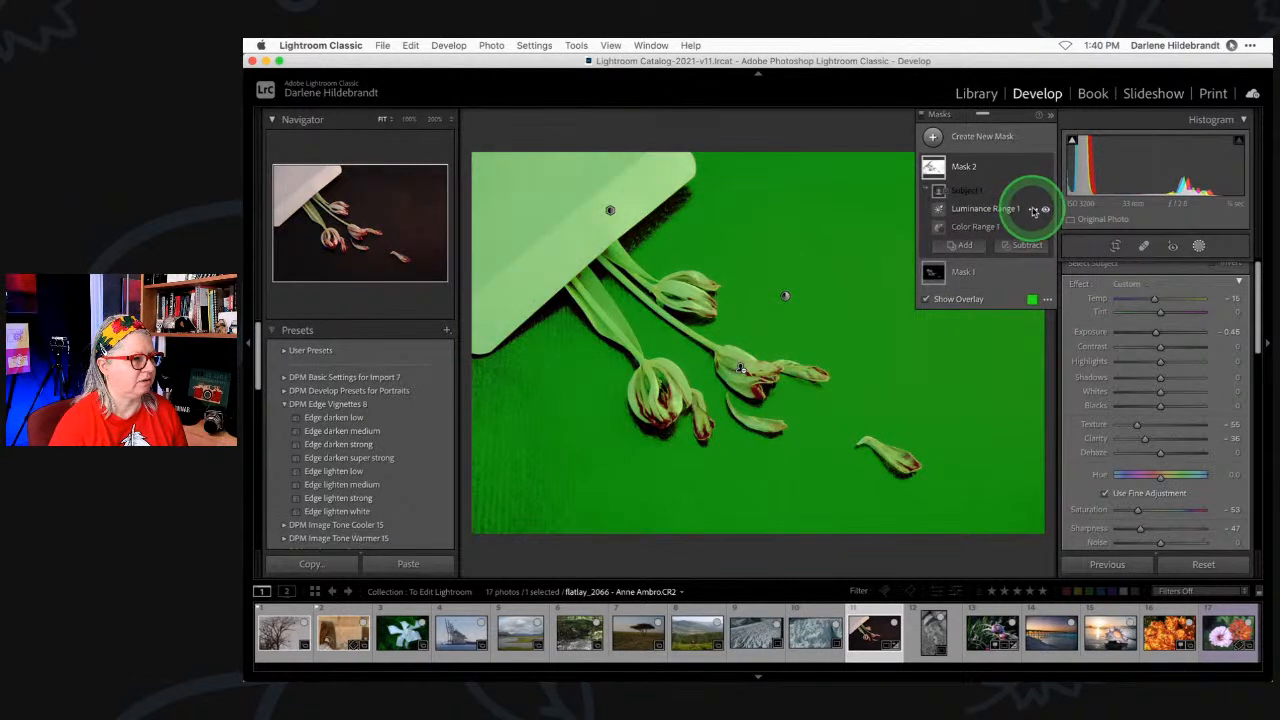
- Delete the Luminance Range 1 and Subject 1 components from Mask 2
left_click(1030, 208)
left_click(1062, 306)
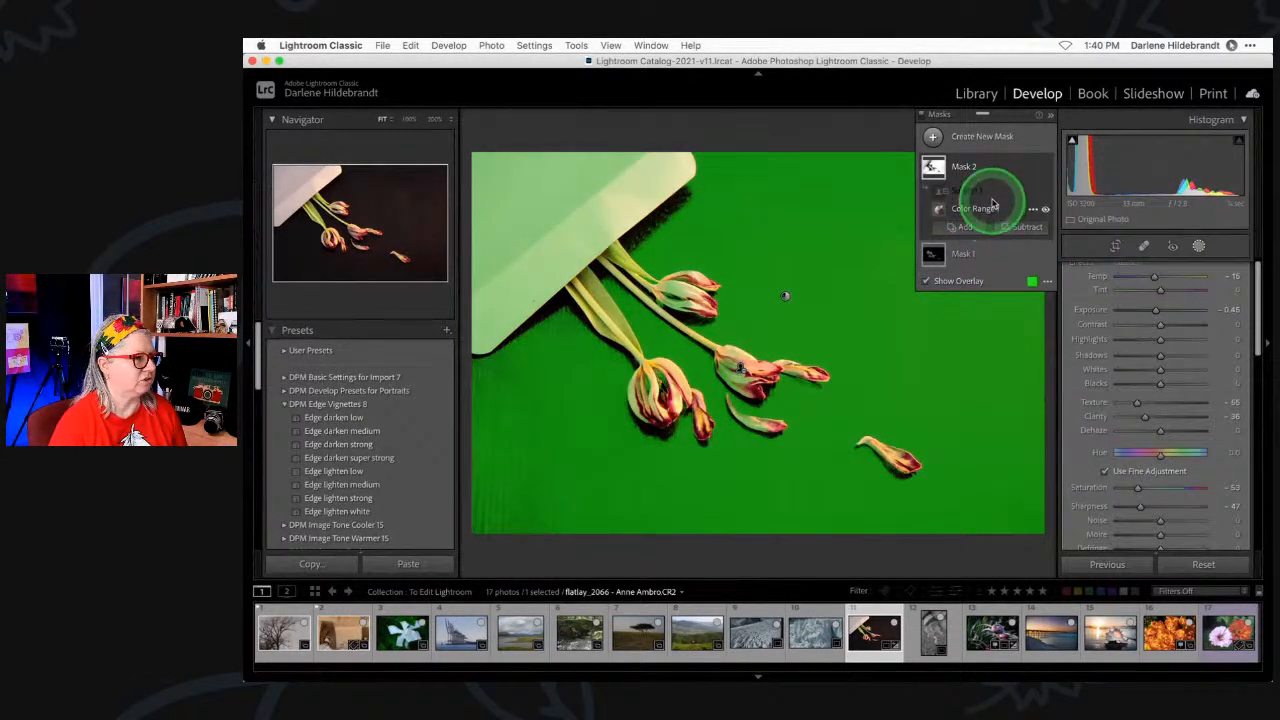
left_click(1025, 194)
left_click(1030, 193)
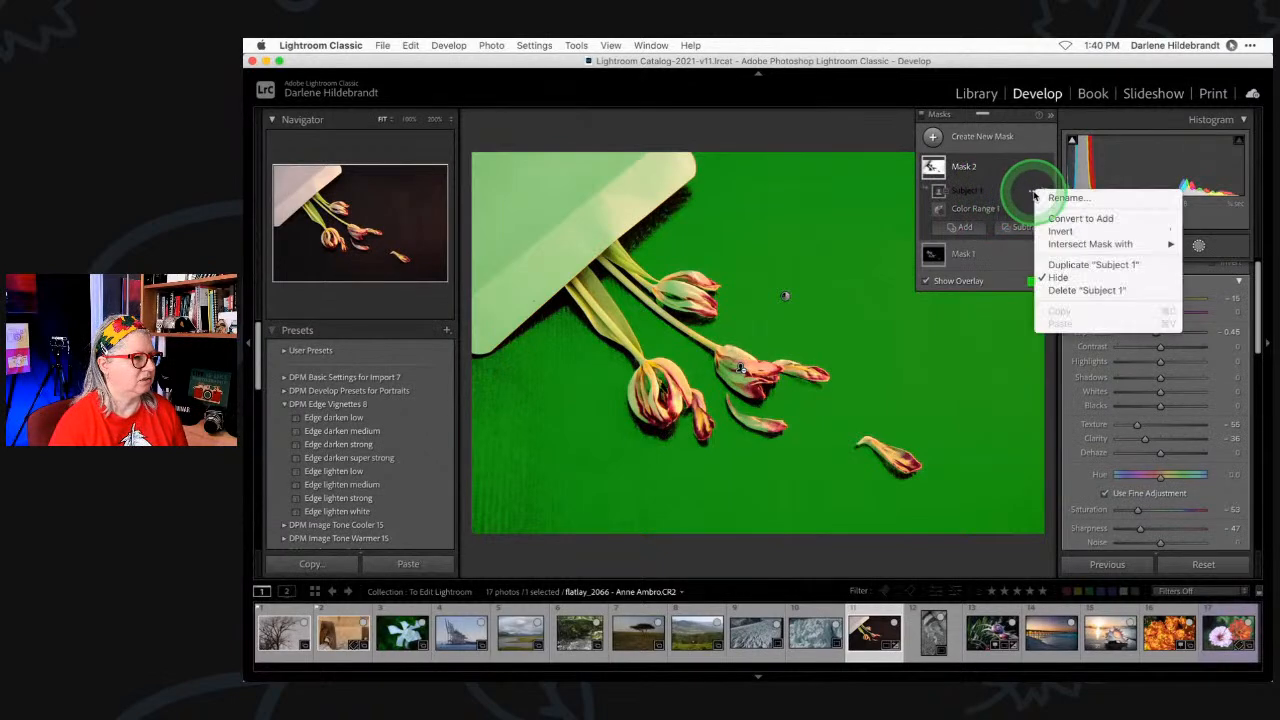
left_click(1065, 292)
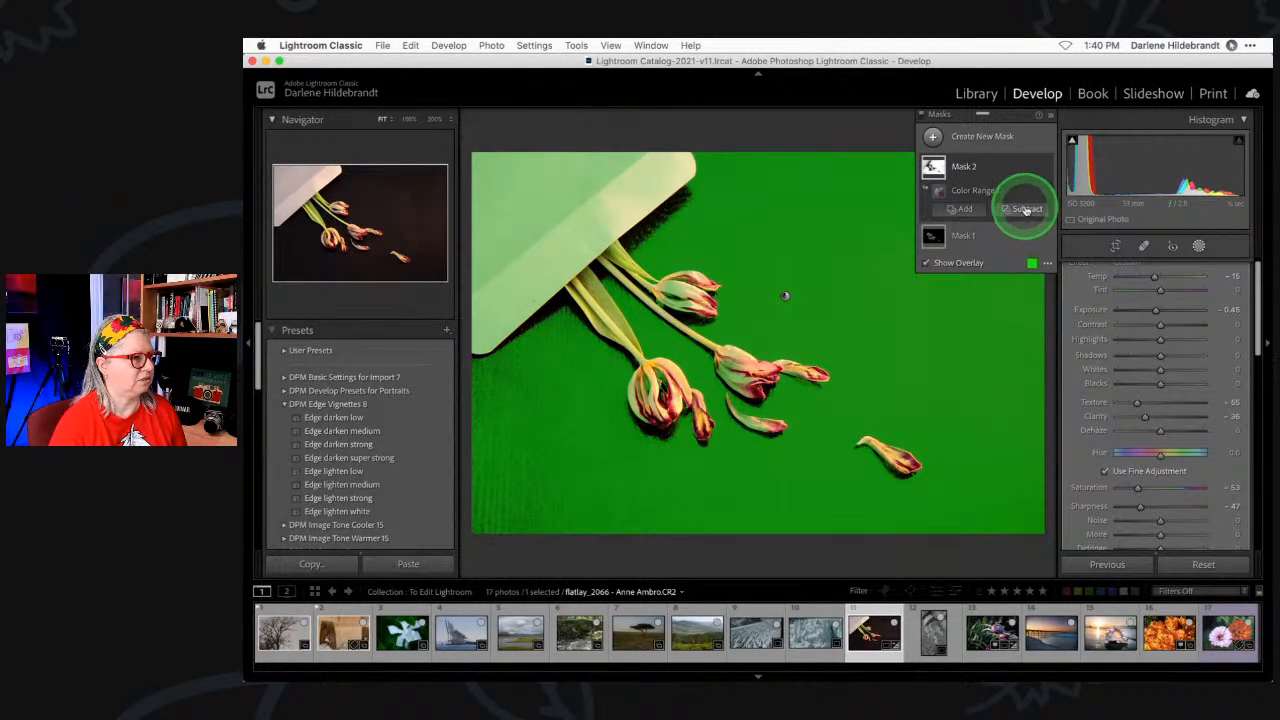
- Add a color range to Mask 2 sampled from the pale paper beside the tulips, with Refine set to 1
left_click(962, 209)
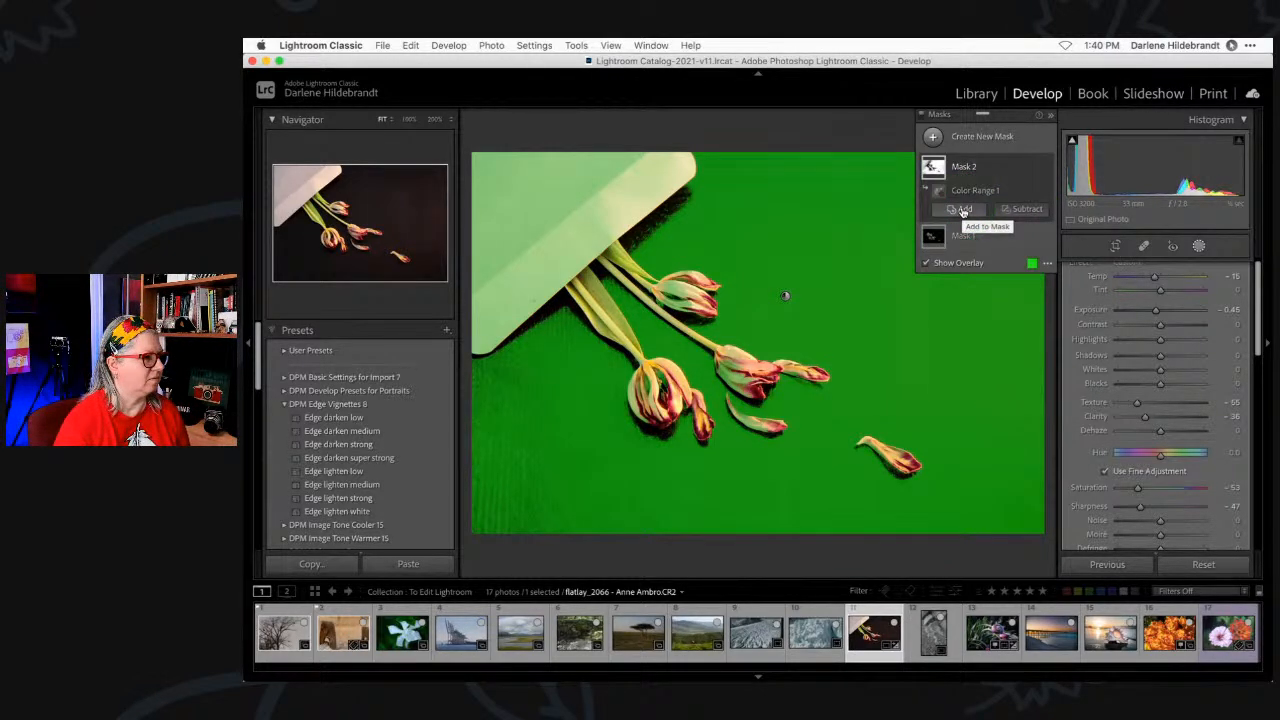
left_click(962, 209)
left_click(980, 350)
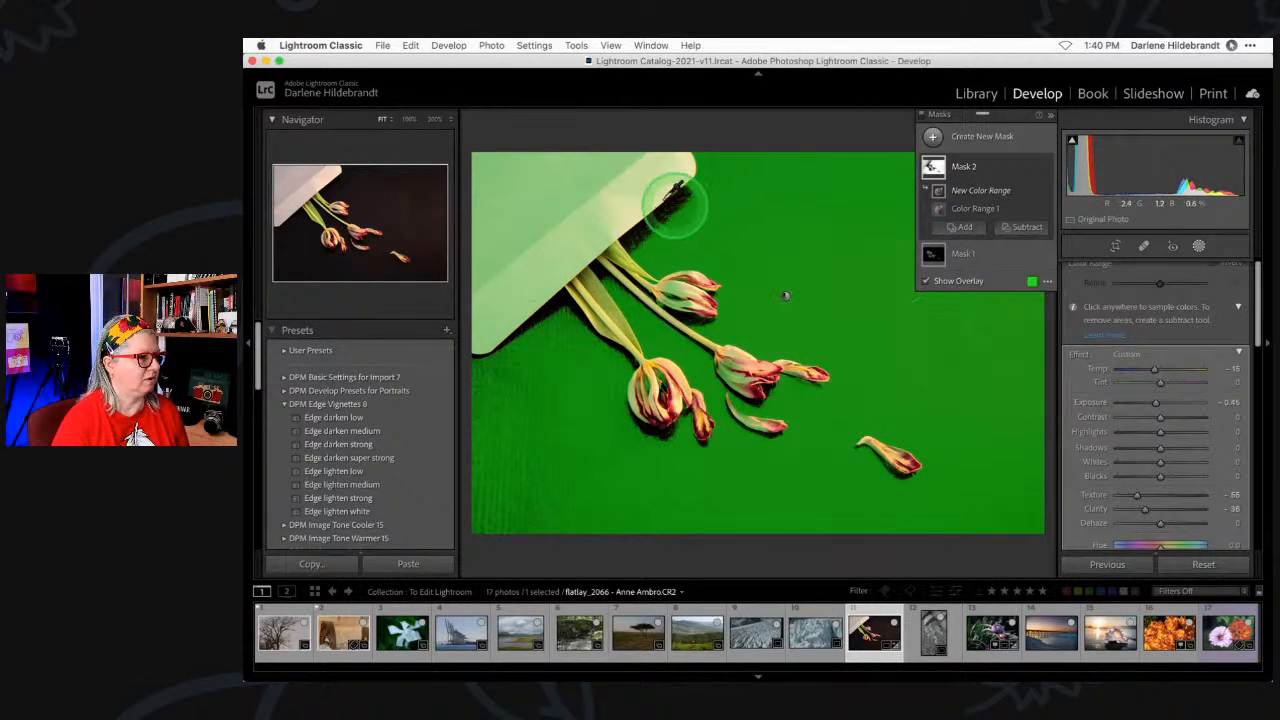
left_click(639, 185)
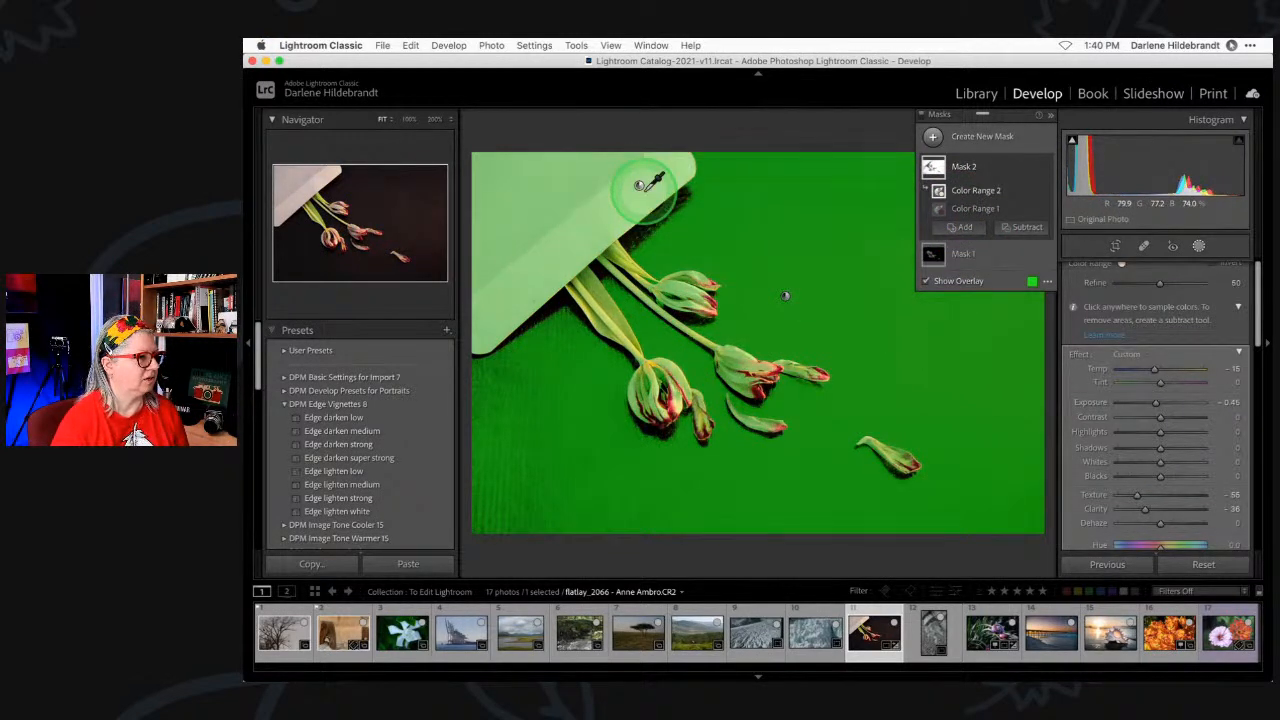
left_click(1160, 285)
left_click_drag(1160, 286, 1027, 294)
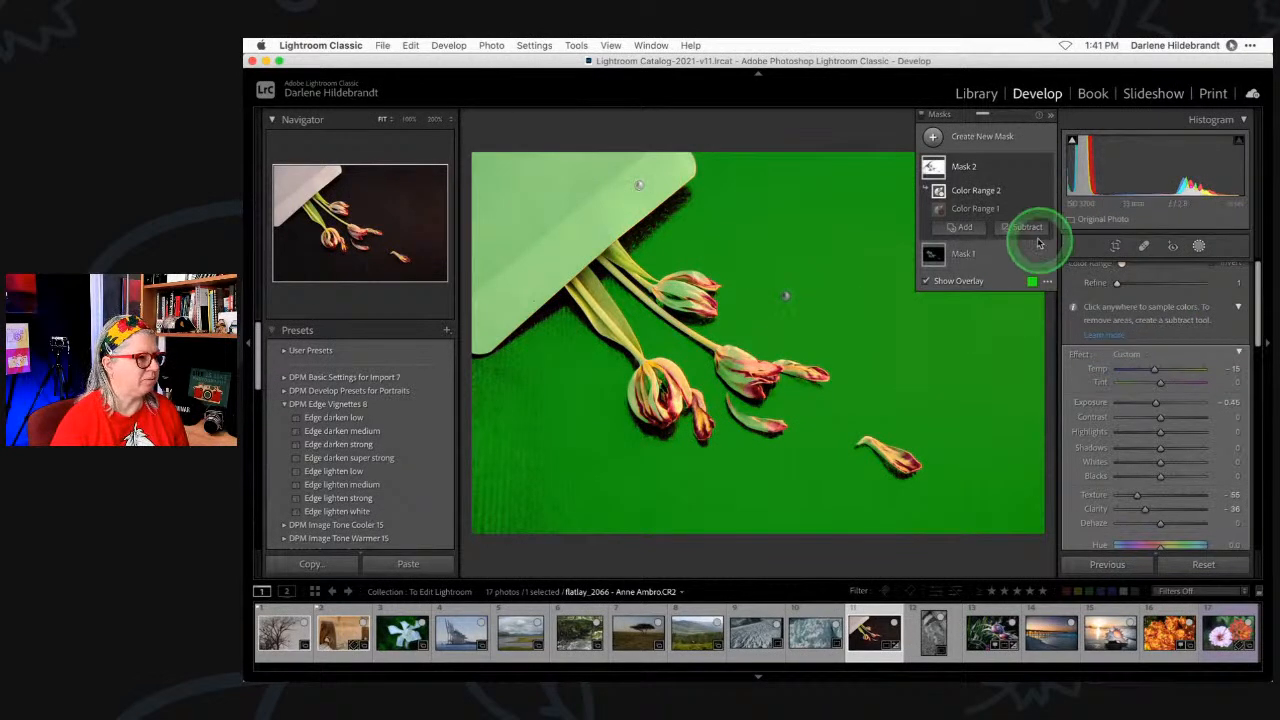
- Hide the mask overlay and test strongly brighter and darker exposures on Mask 2, settling at about −0.37
left_click(1005, 170)
left_click(926, 223)
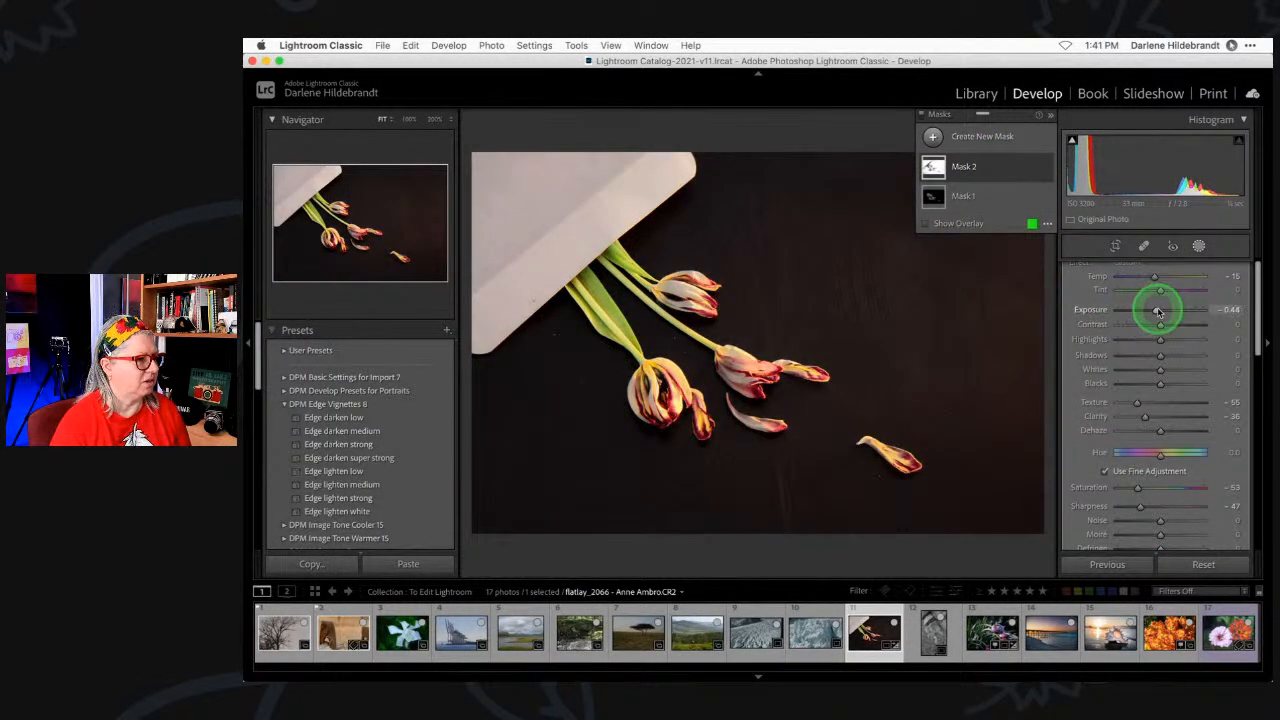
left_click_drag(1157, 311, 1194, 313)
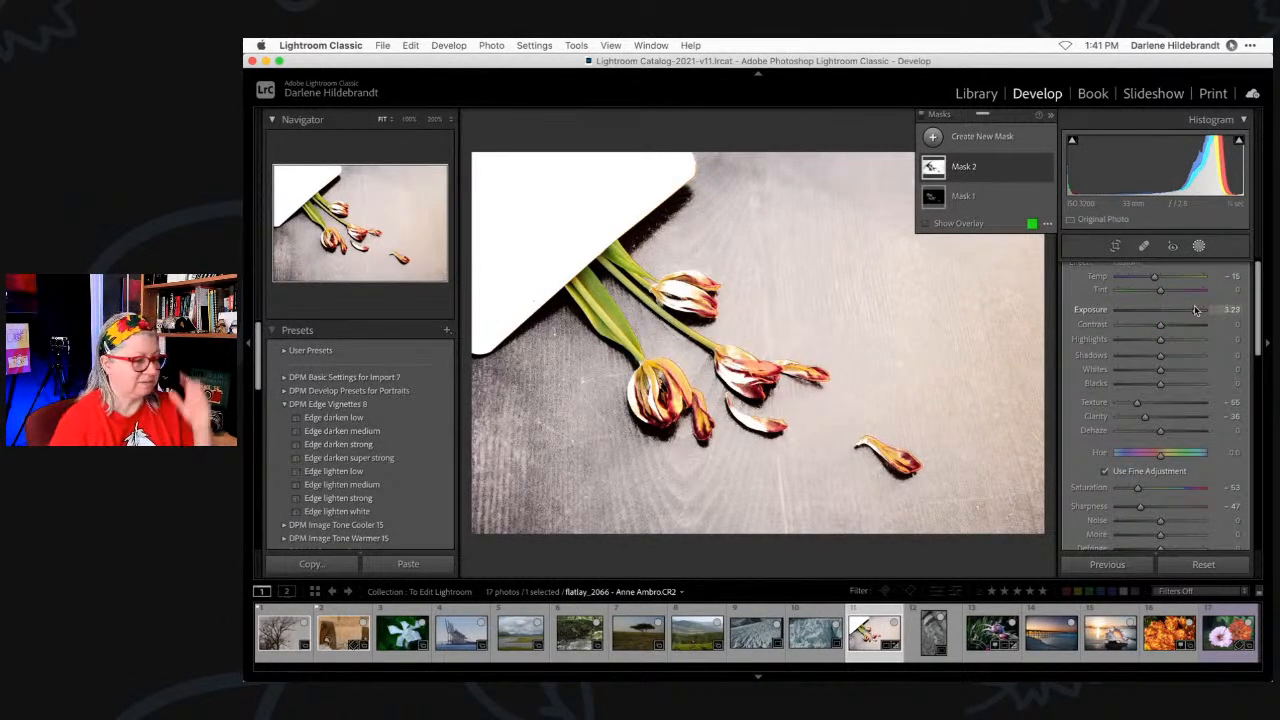
left_click_drag(1194, 310, 1138, 310)
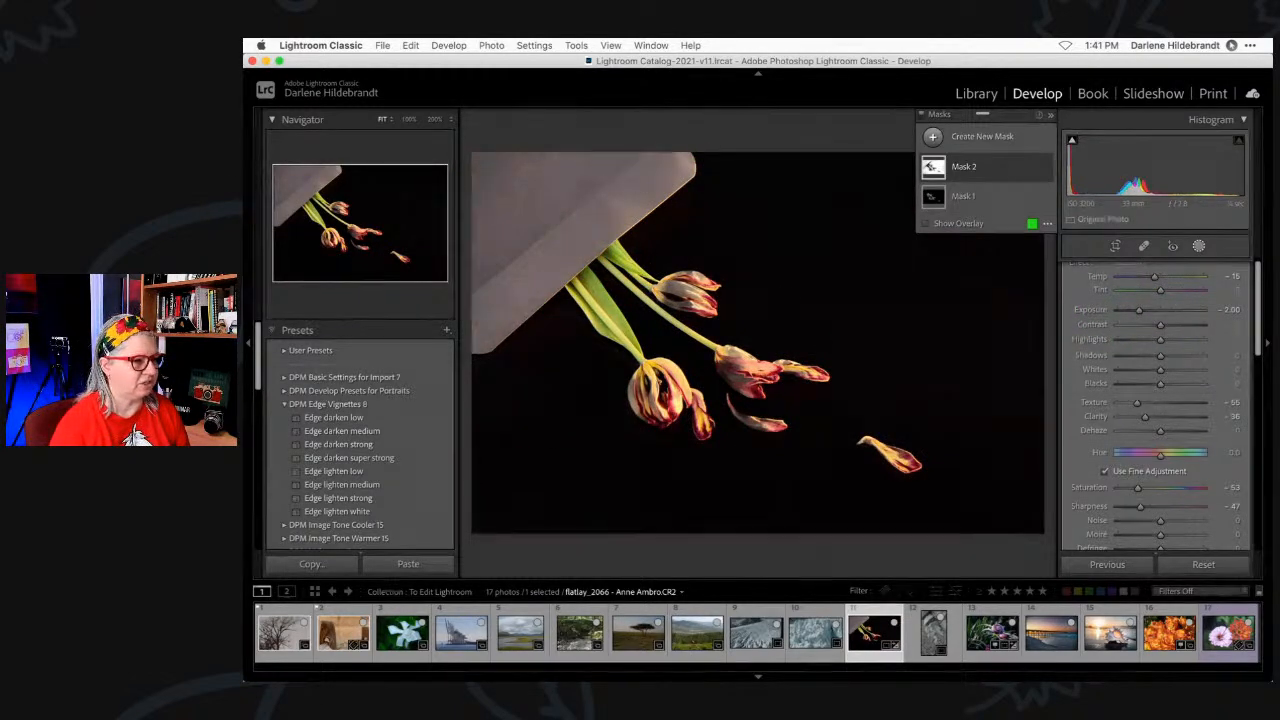
mouse_move(1140, 312)
left_mouse_down()
mouse_move(1166, 309)
mouse_move(1156, 312)
left_mouse_up()
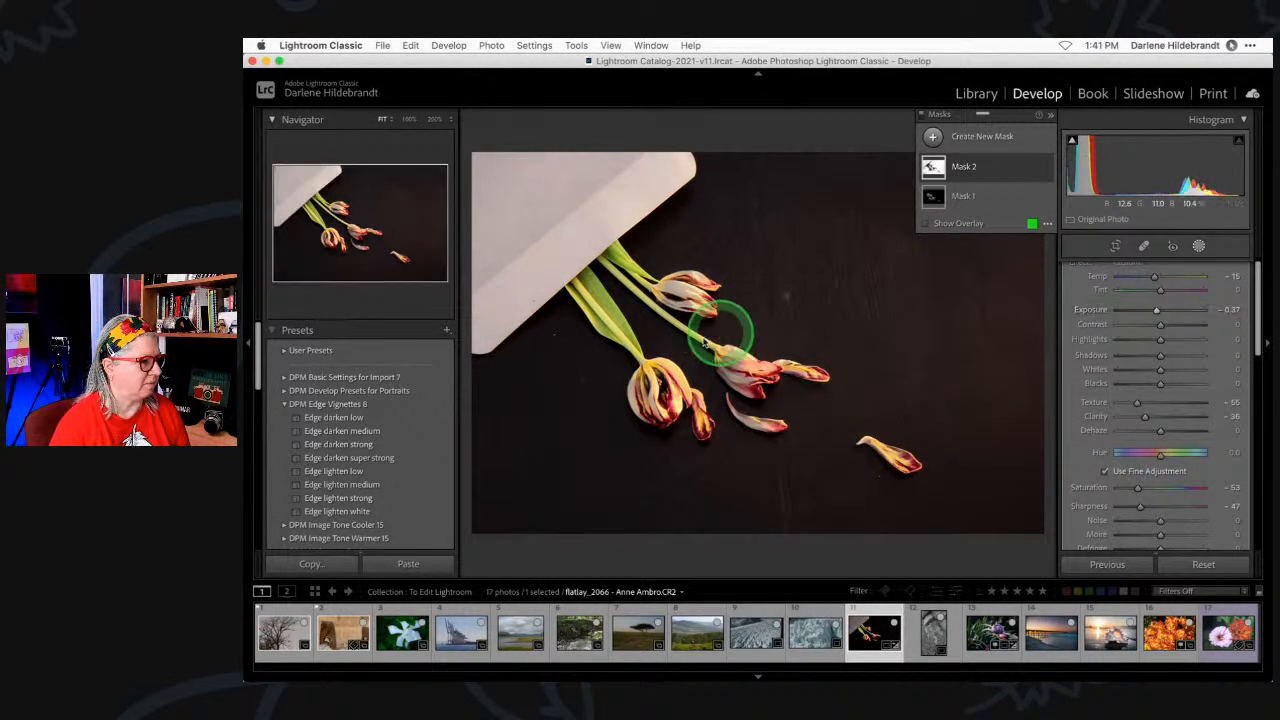
- Show Mask 2's overlay, lower the Refine amount of Color Range 1 and set Color Range 2's Refine to 12
left_click(990, 186)
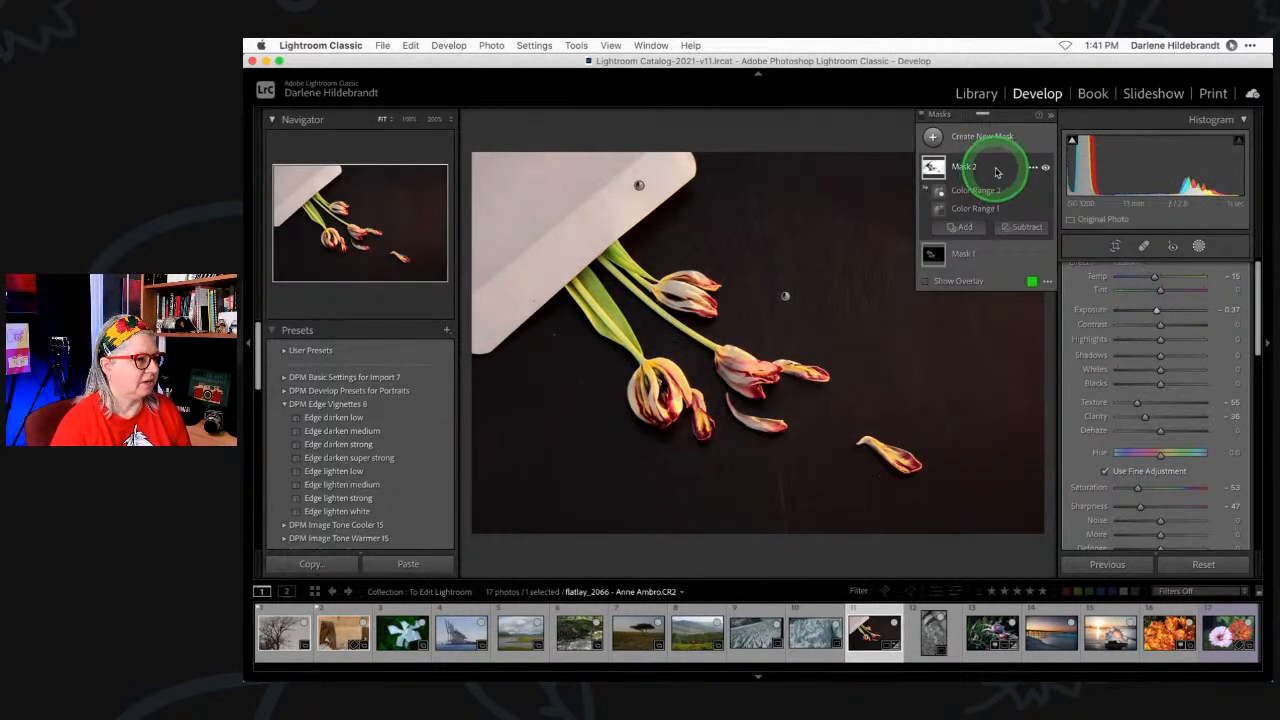
left_click(1005, 208)
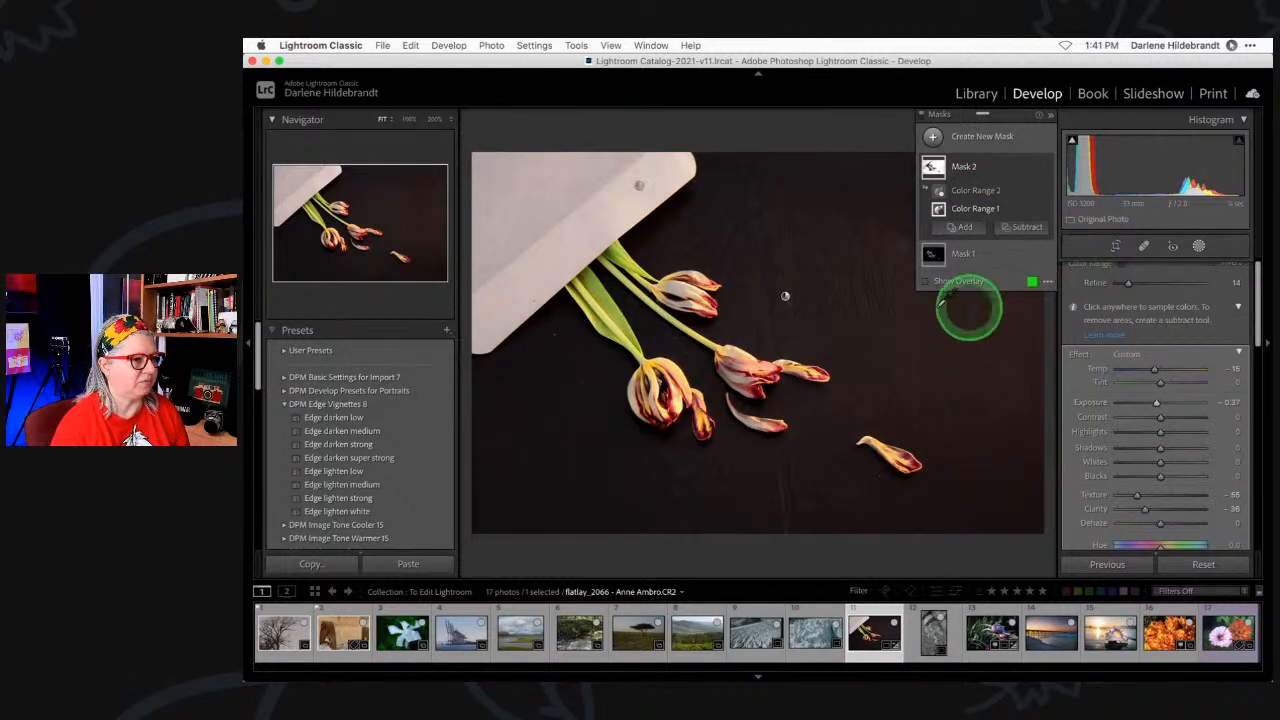
left_click(926, 281)
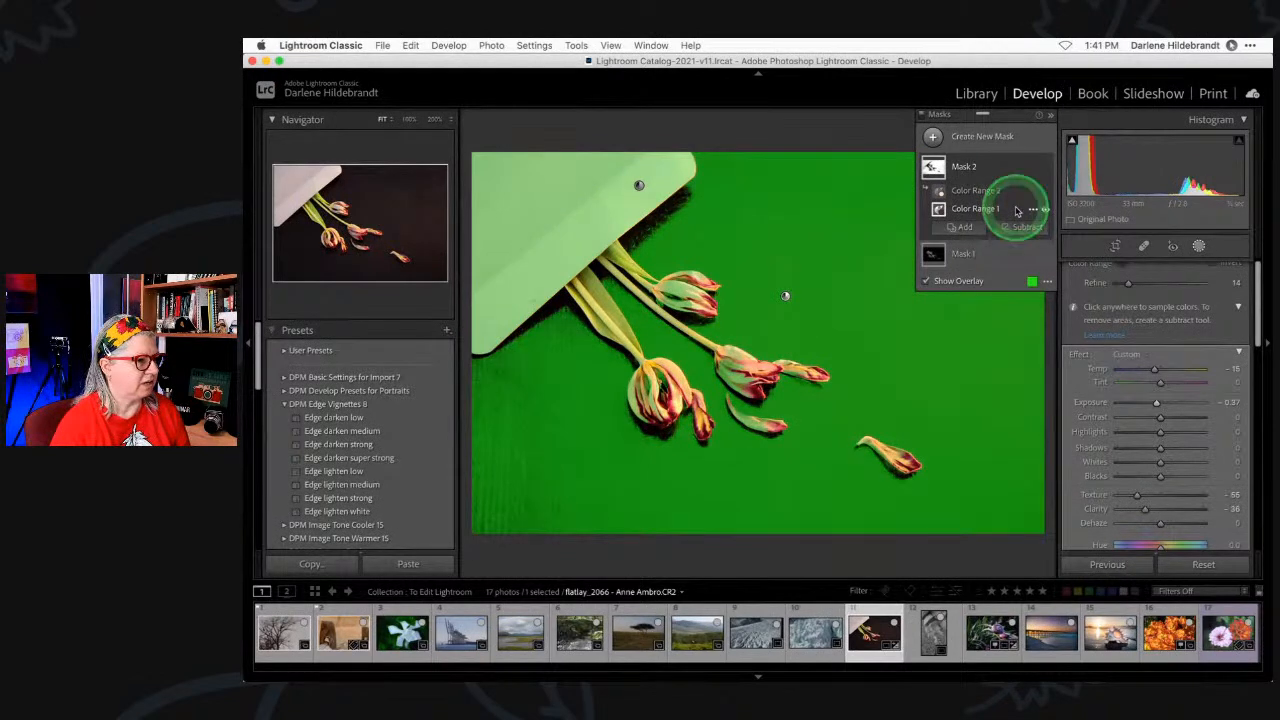
left_click_drag(1128, 285, 1090, 285)
left_click(1006, 192)
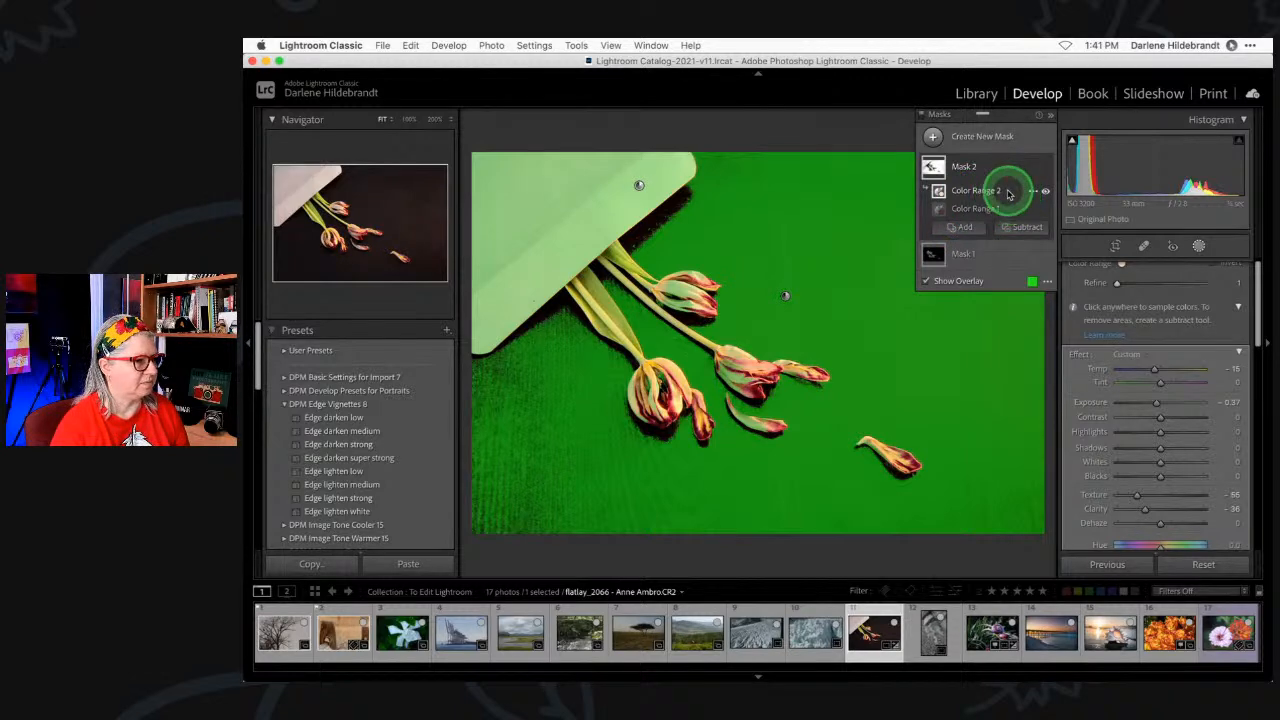
mouse_move(1117, 285)
left_mouse_down()
mouse_move(1169, 285)
mouse_move(1083, 288)
mouse_move(1160, 284)
mouse_move(1095, 289)
mouse_move(1131, 286)
left_mouse_up()
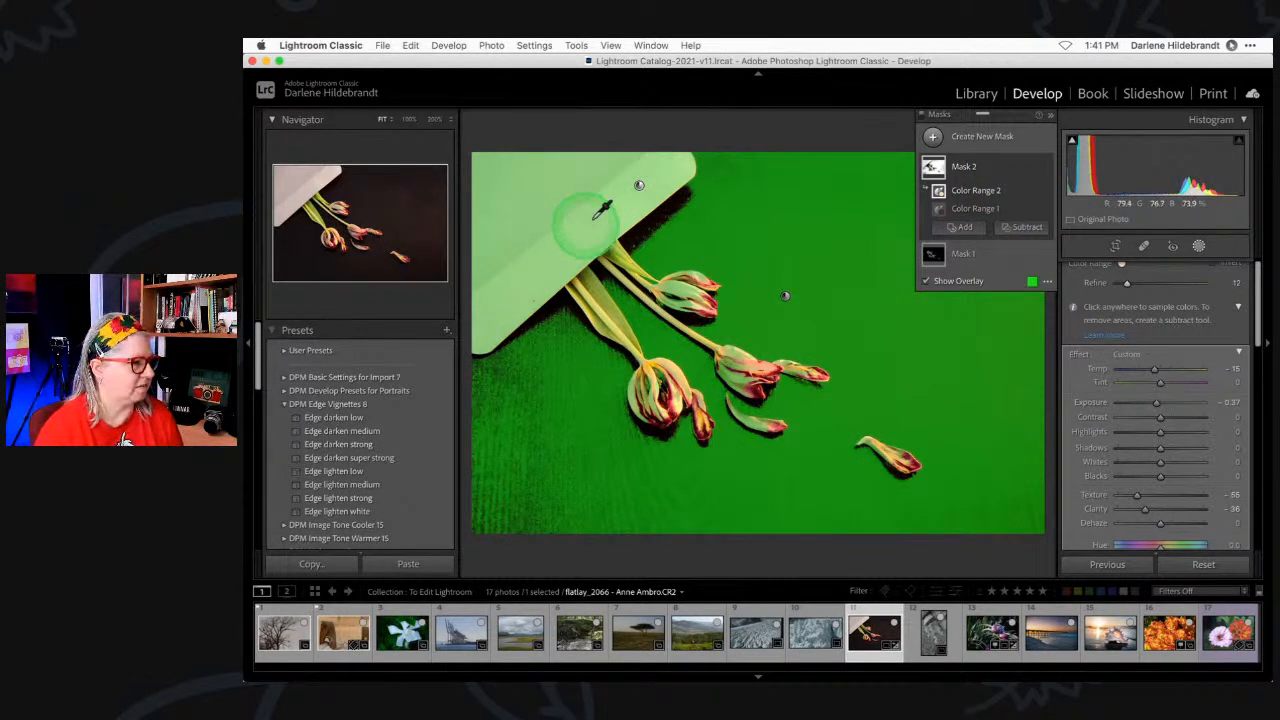
- Hide the mask overlay, set Mask 2's exposure to about −0.30 and finish masking
left_click(1010, 167)
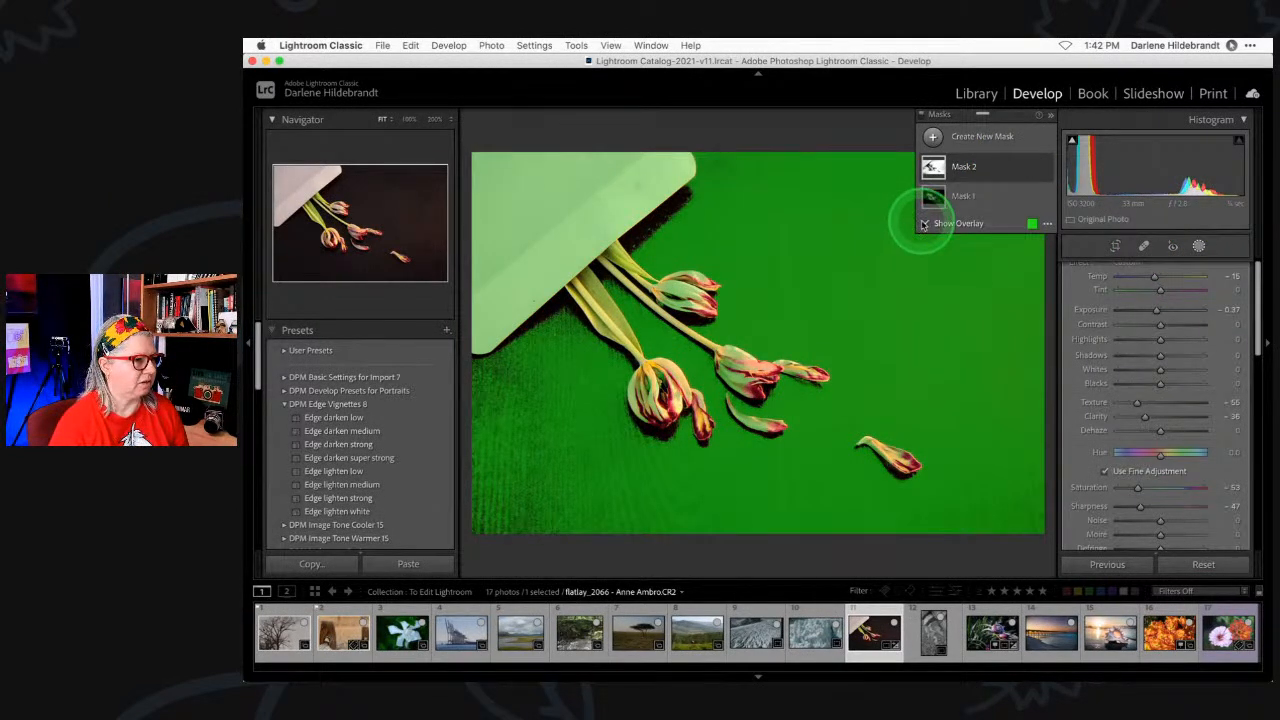
left_click(924, 224)
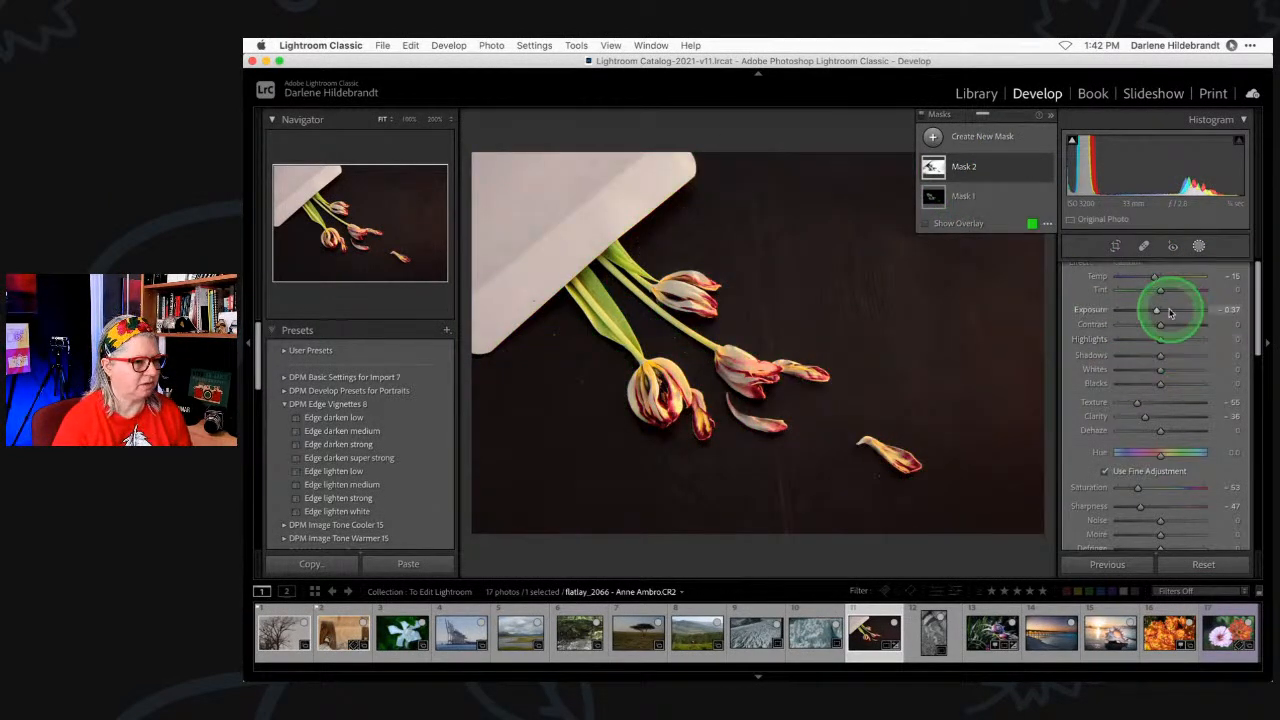
left_click_drag(1157, 311, 1158, 312)
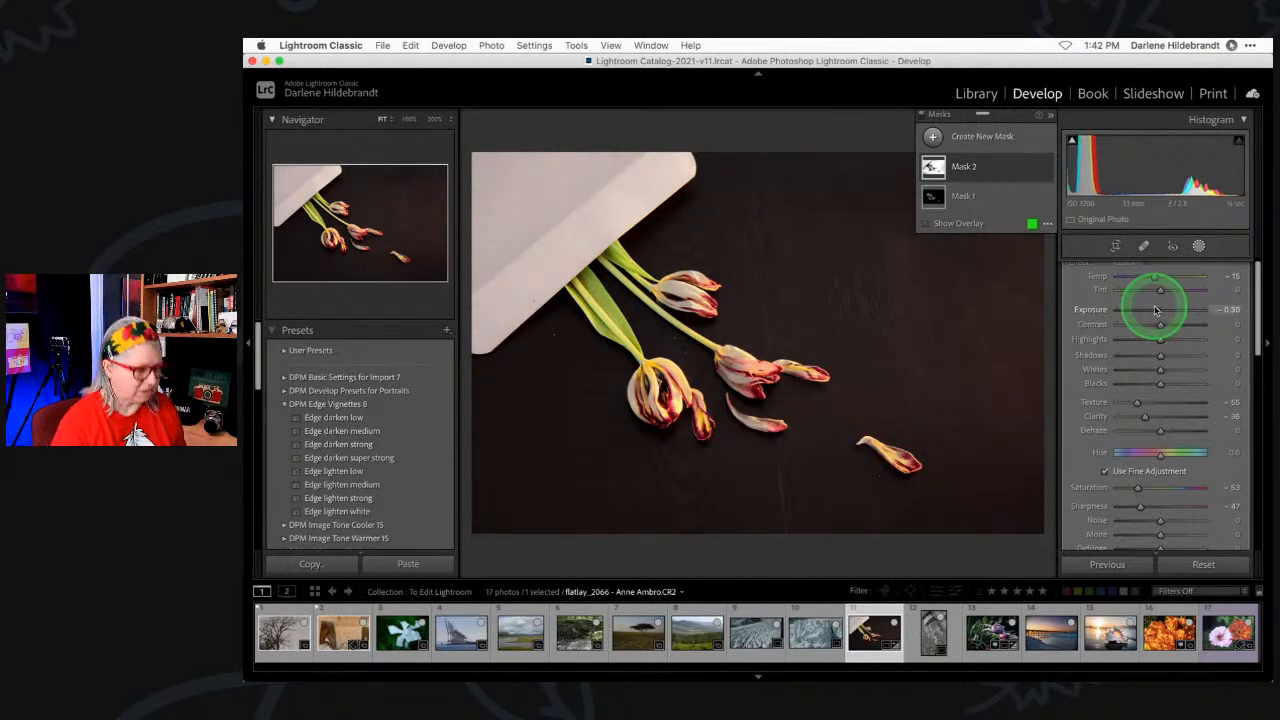
left_click(1199, 246)
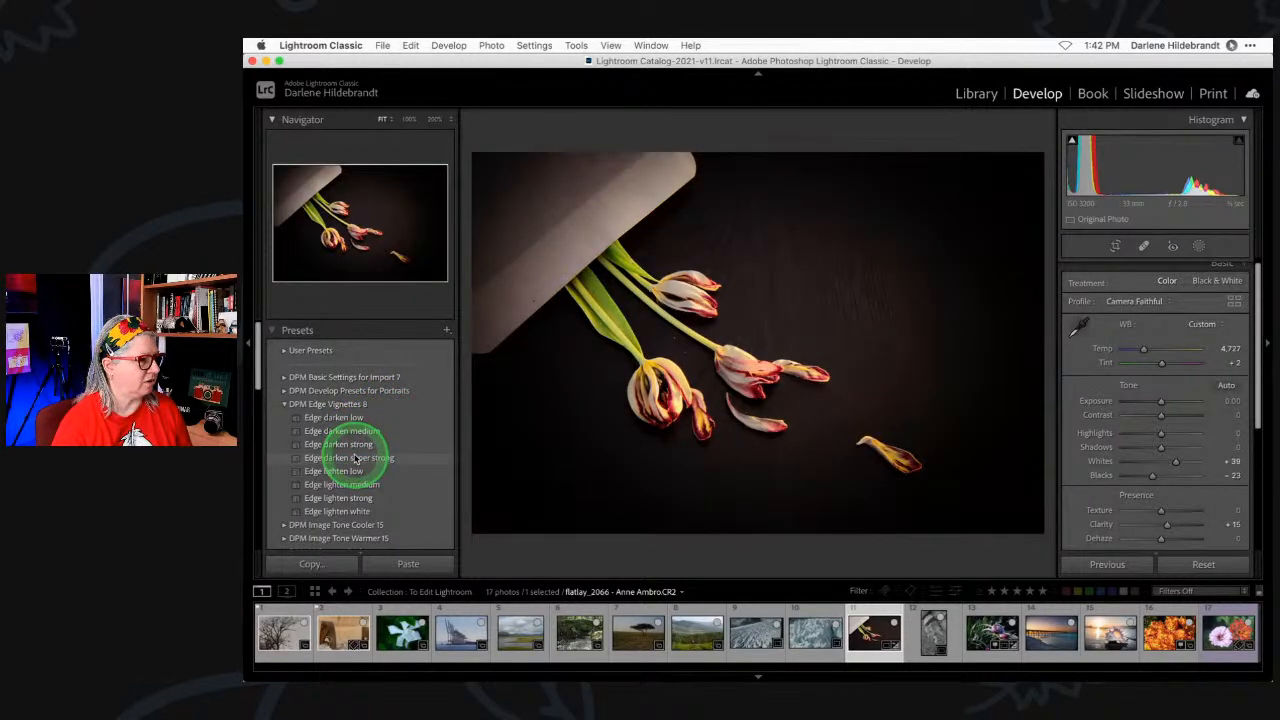
- Apply the Edge darken strong preset, and set the photo's overall Exposure to +0.05 and Whites to +35
left_click(345, 444)
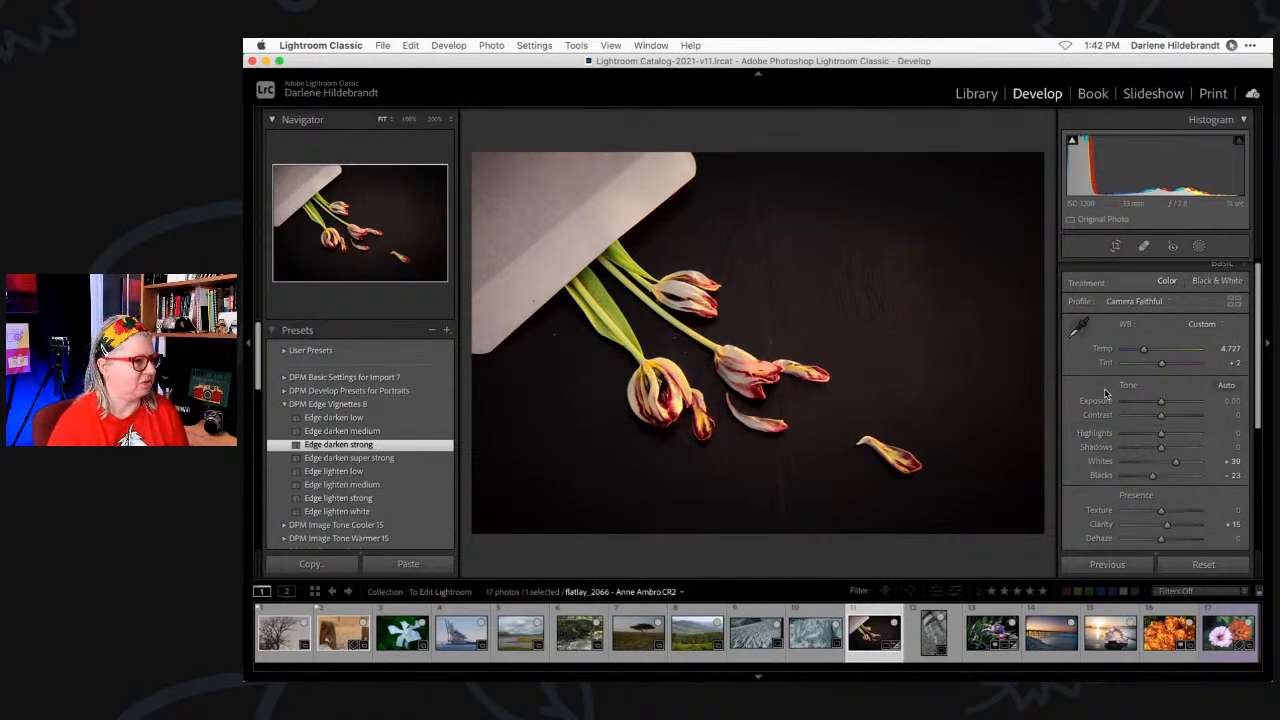
scroll(1132, 452, "down", 2)
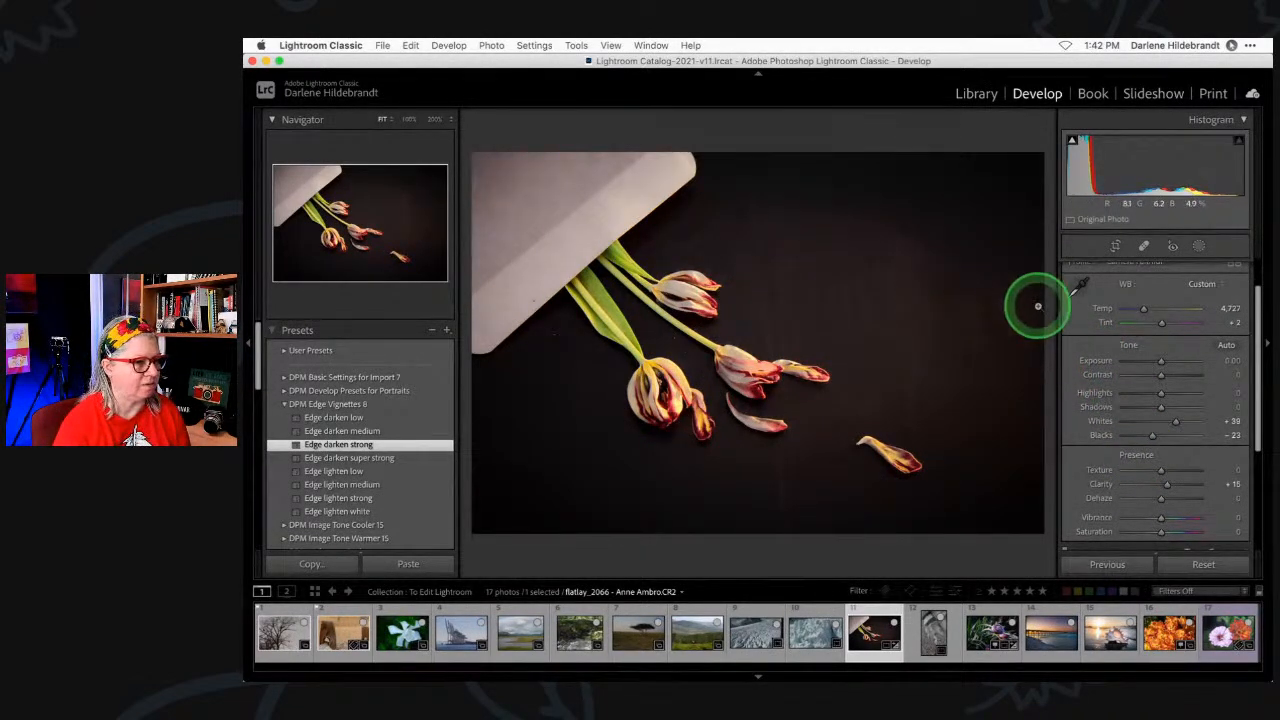
left_click_drag(1151, 363, 1163, 360)
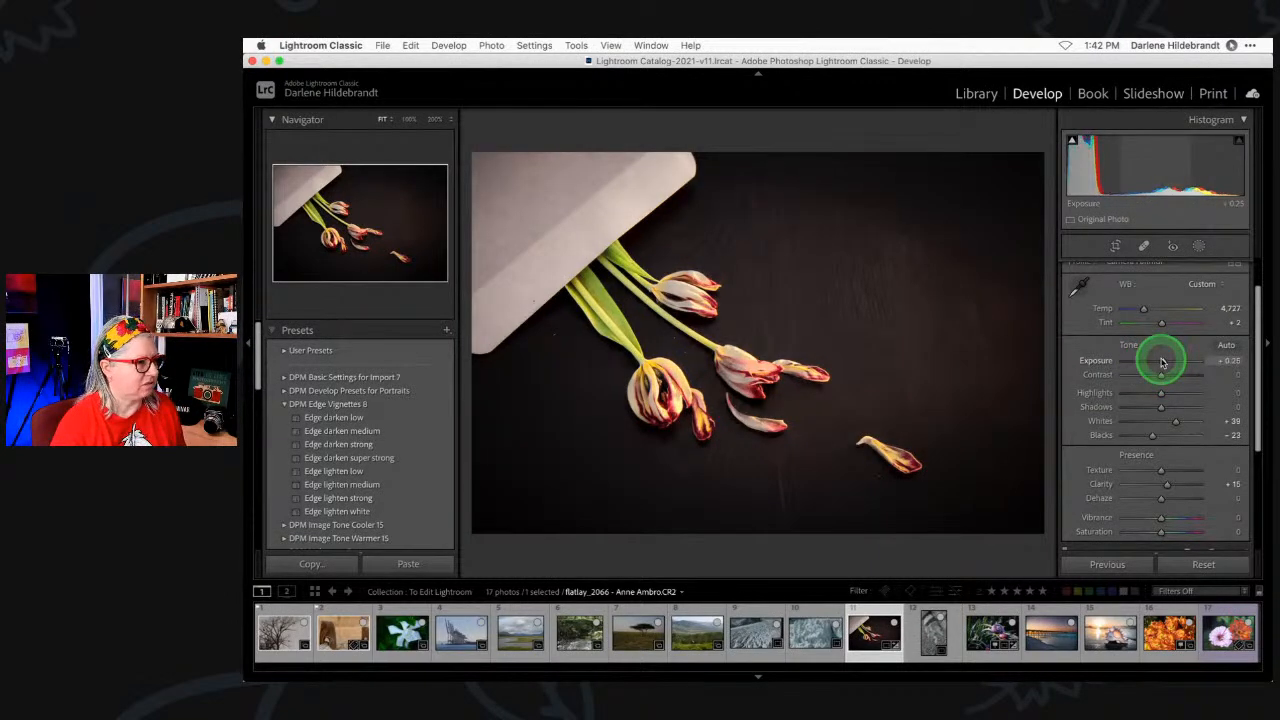
left_click_drag(1174, 421, 1177, 421)
left_click_drag(1160, 361, 1164, 365)
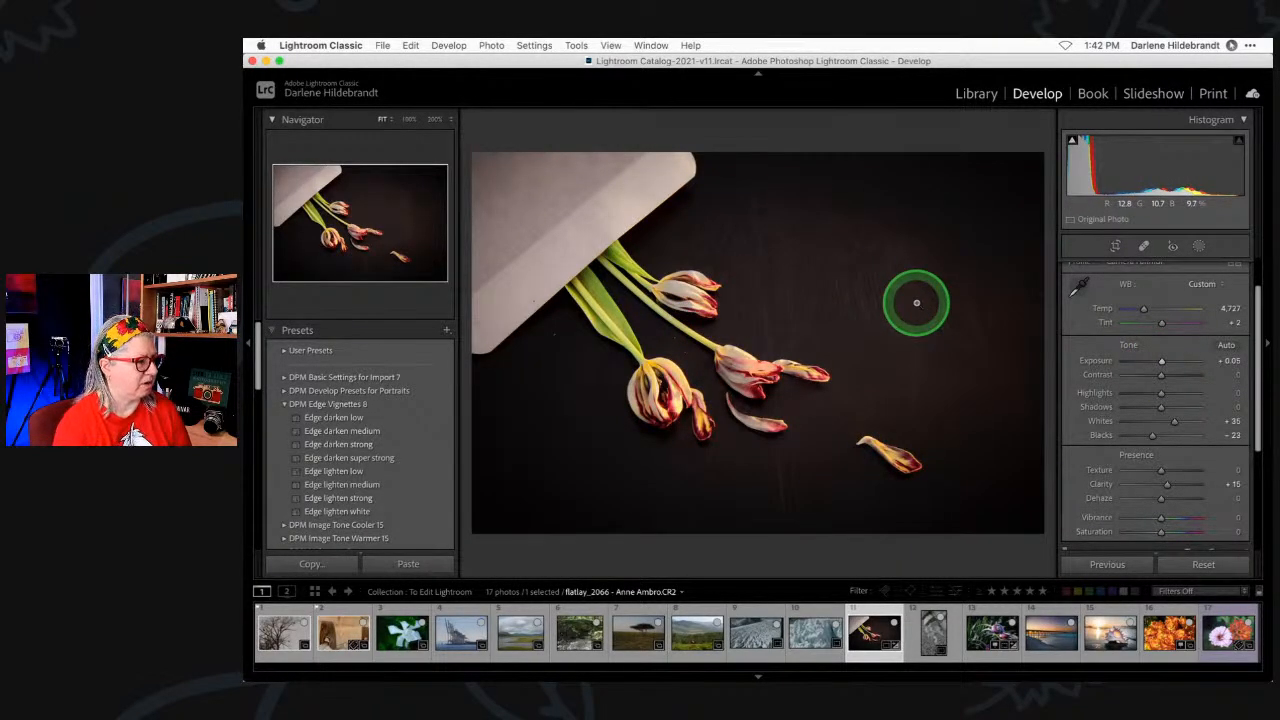
- Soften the post-crop vignette with Amount −37, Midpoint 41 and Feather 90, removing the feather temporarily to judge its shape
scroll(1090, 326, "down", 5)
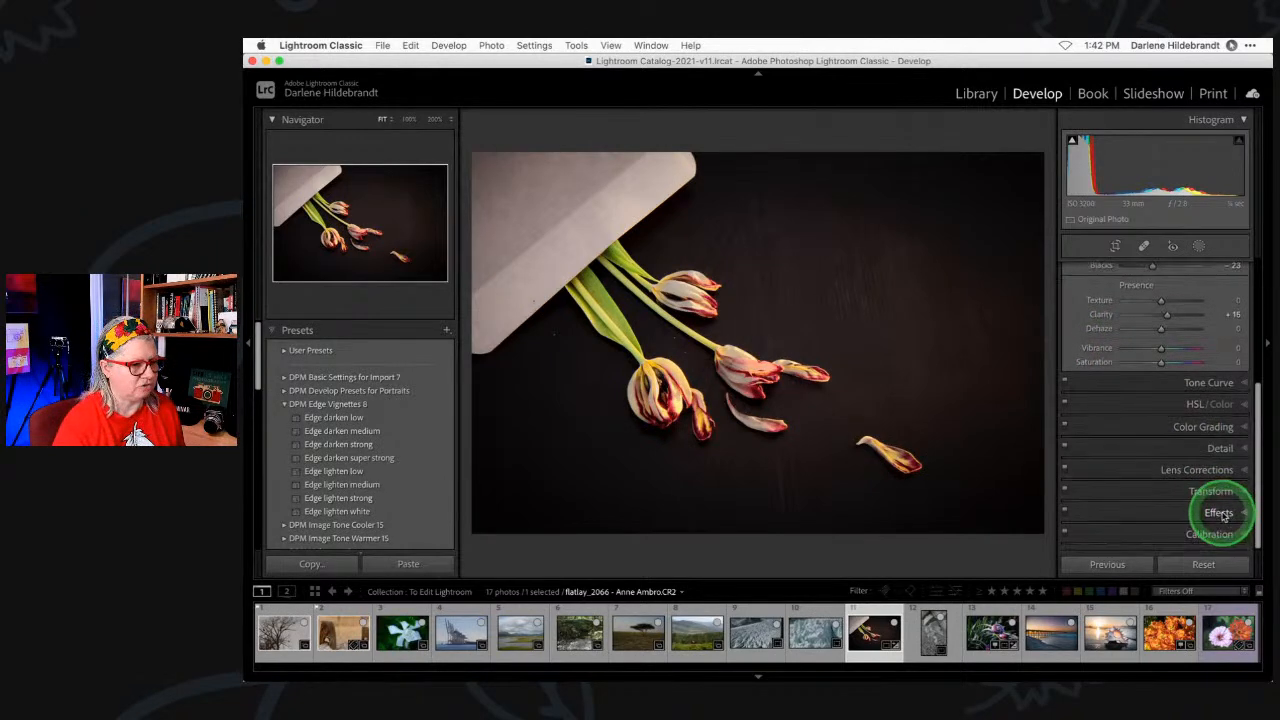
left_click(1223, 514)
scroll(1187, 430, "down", 2)
left_click_drag(1180, 435, 1130, 436)
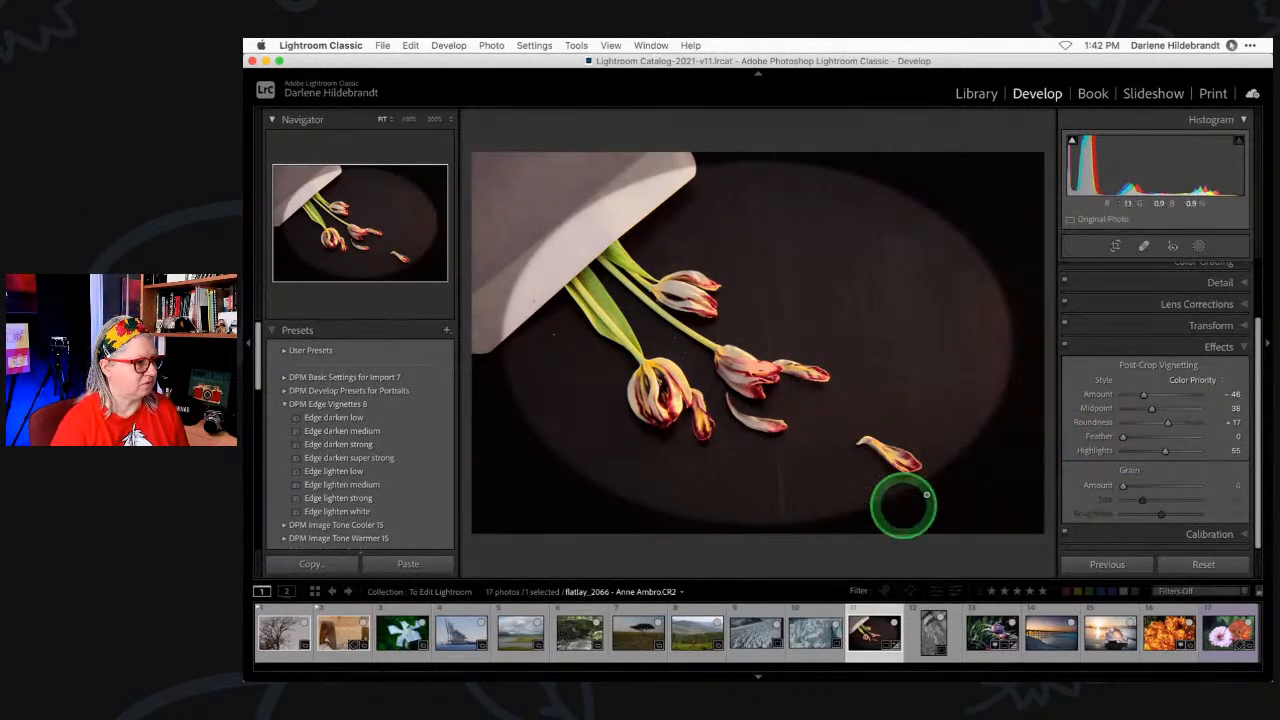
left_click_drag(1143, 394, 1194, 438)
left_click(1187, 438)
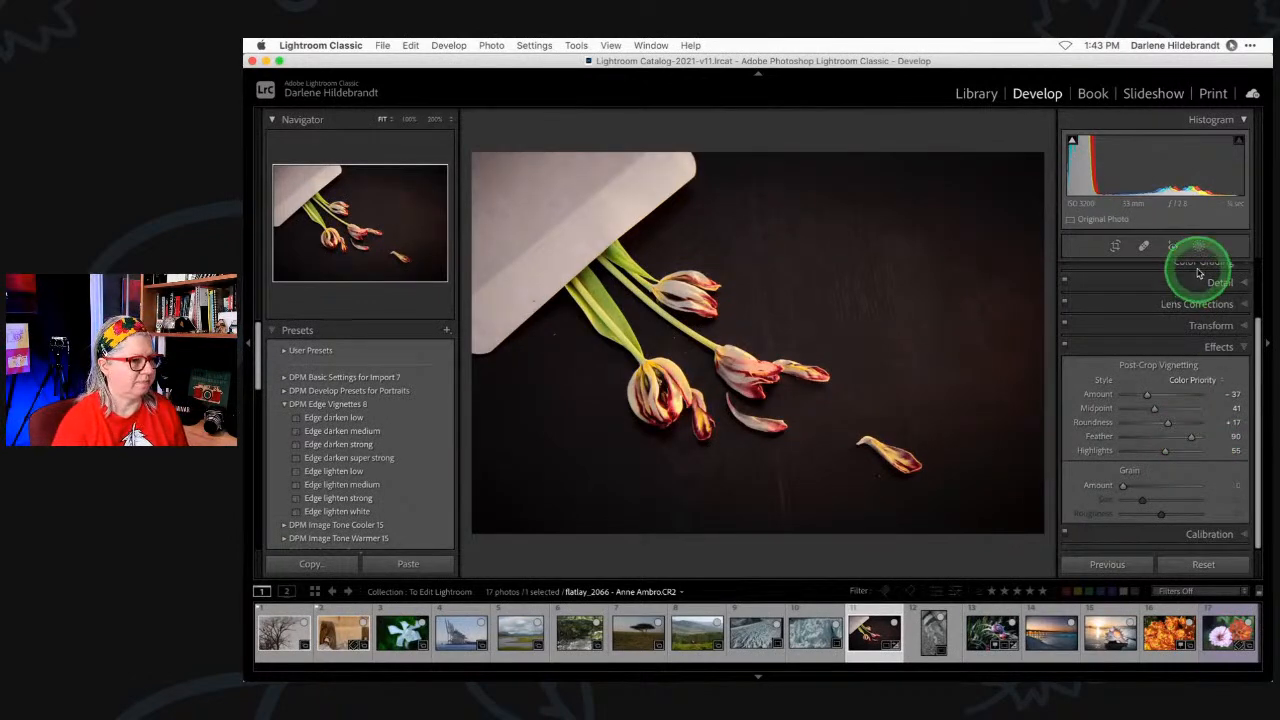
- Open the edited tulip photo as a smart object in Photoshop
scroll(1180, 322, "up", 3)
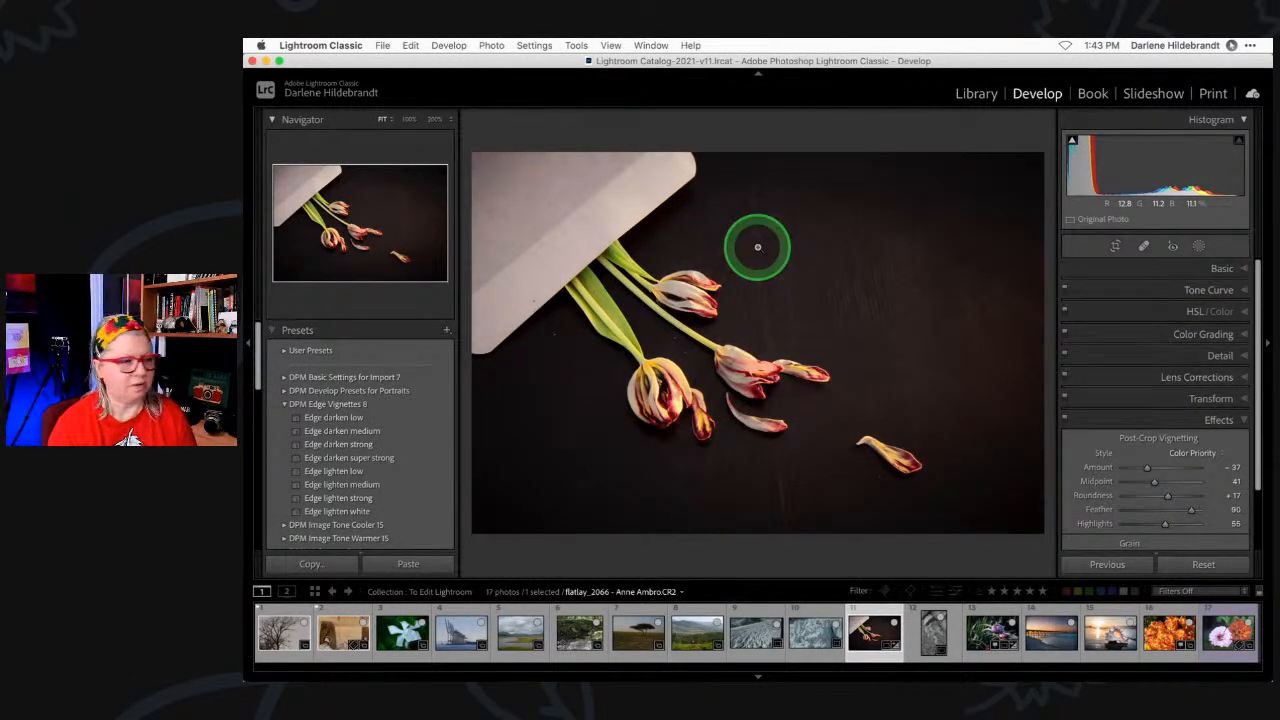
right_click(758, 251)
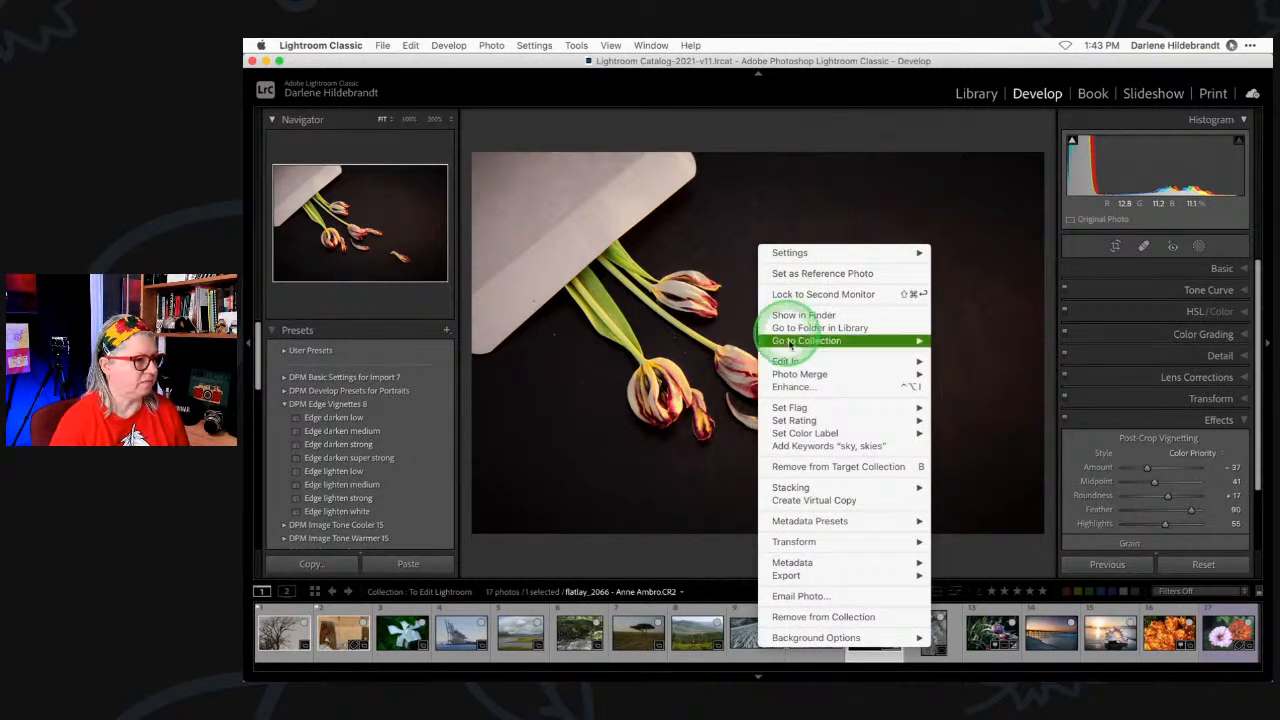
mouse_move(788, 361)
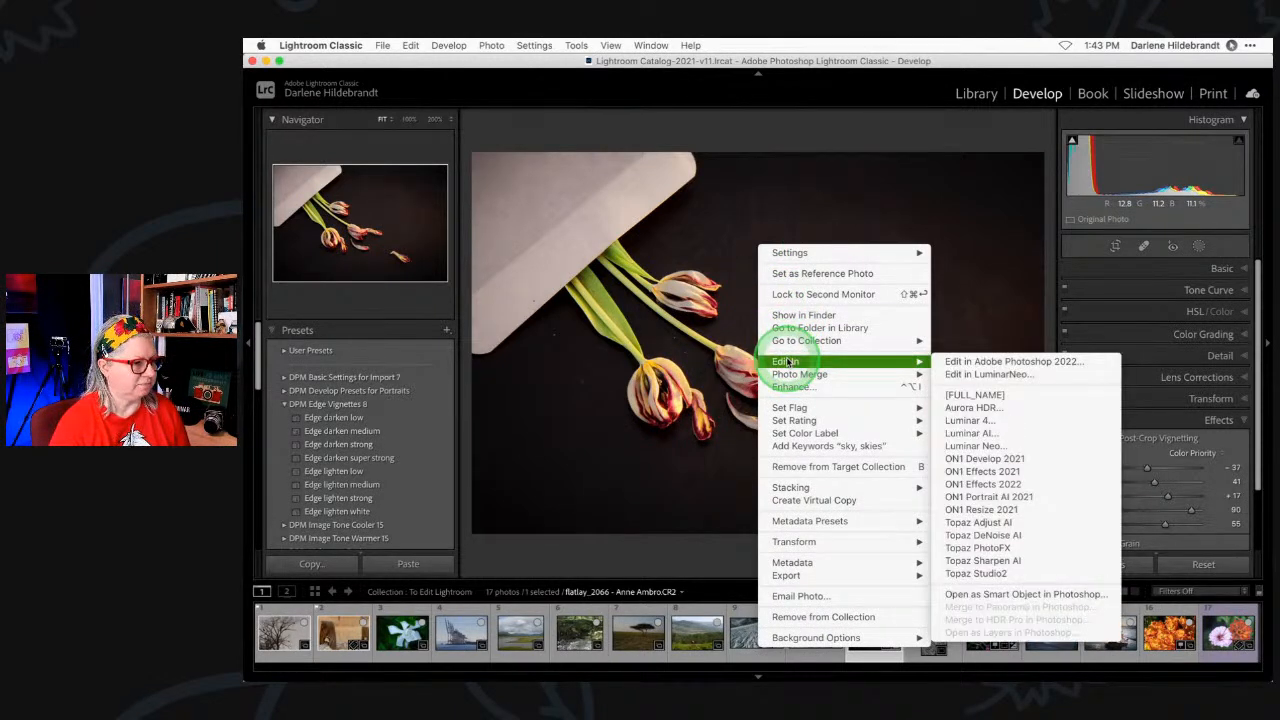
left_click(997, 594)
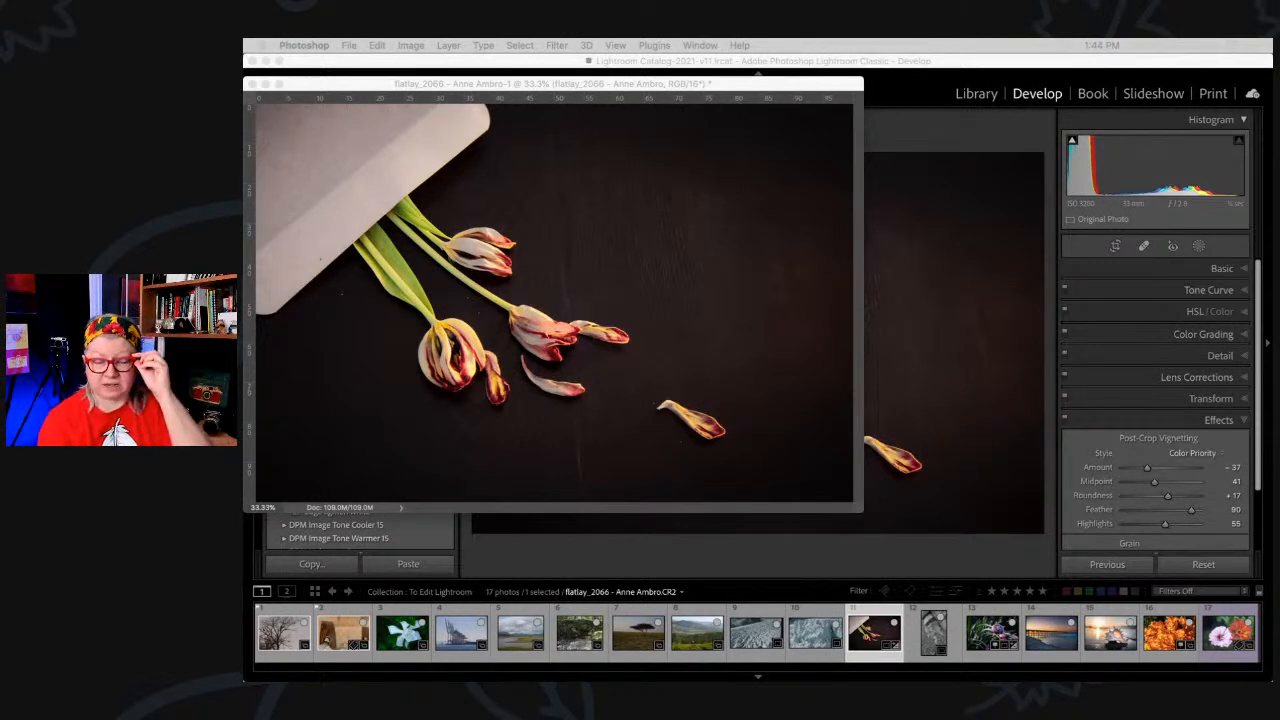
- Display the tulip photo in full-screen mode, fitted to the screen with the rulers hidden
left_click_drag(754, 83, 819, 111)
key("f")
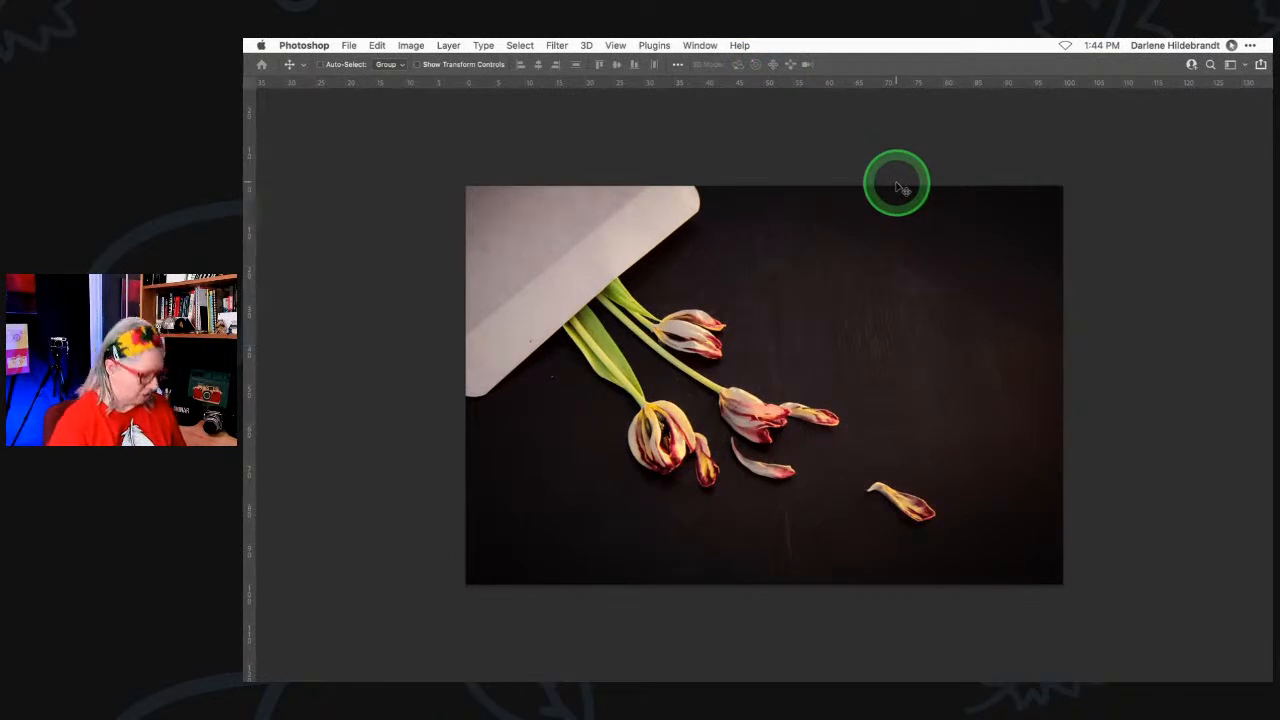
key("super+0")
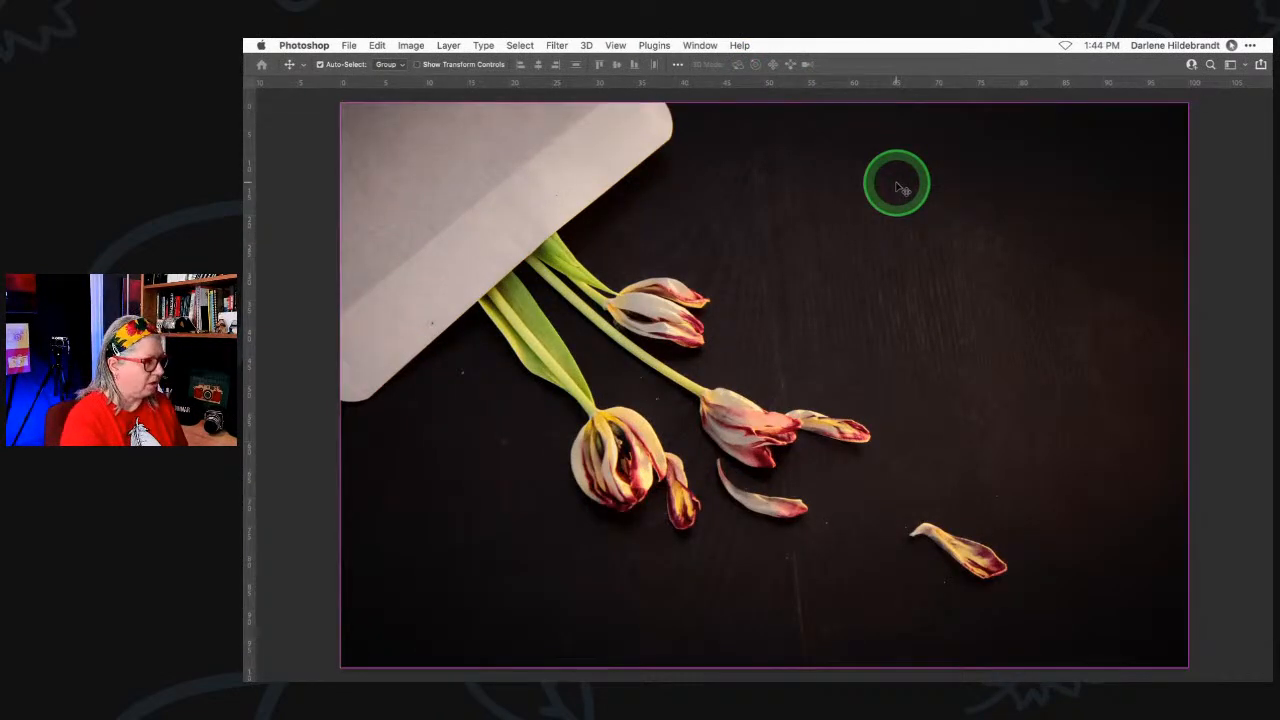
key("super+r")
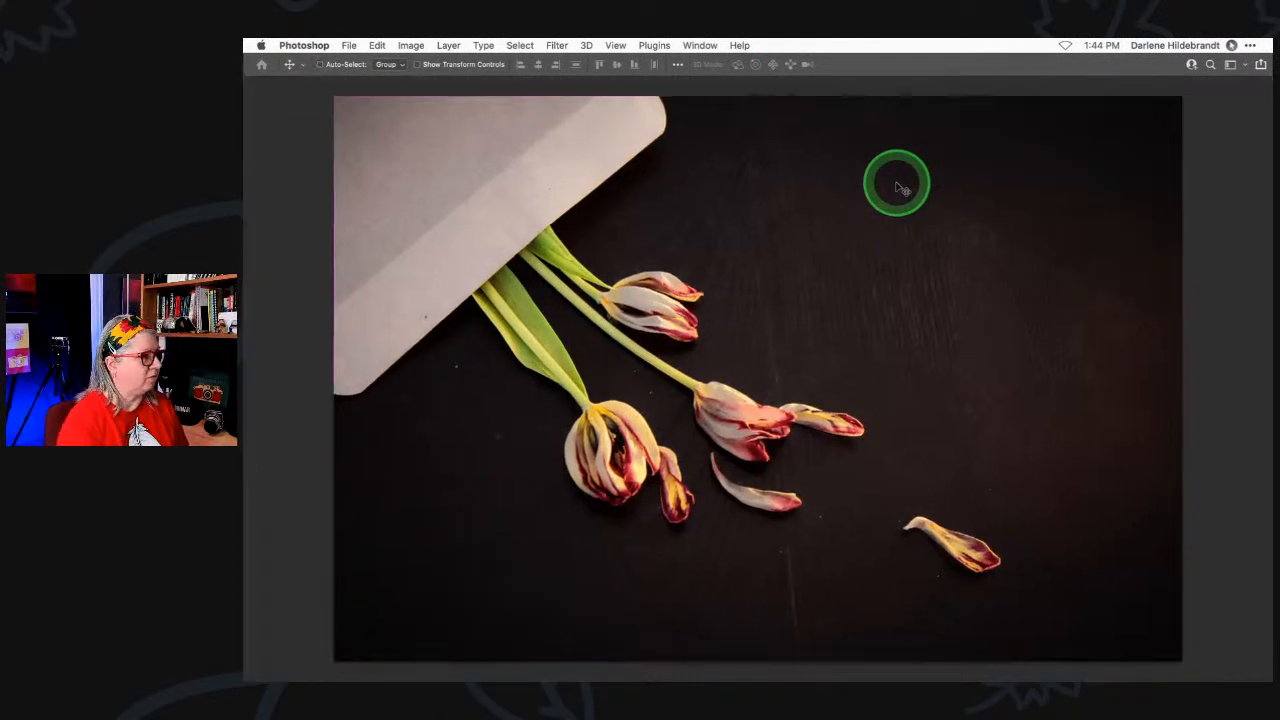
- Switch to the Laptop workspace, returning briefly to the 2 monitors good workspace for comparison
left_click(1246, 66)
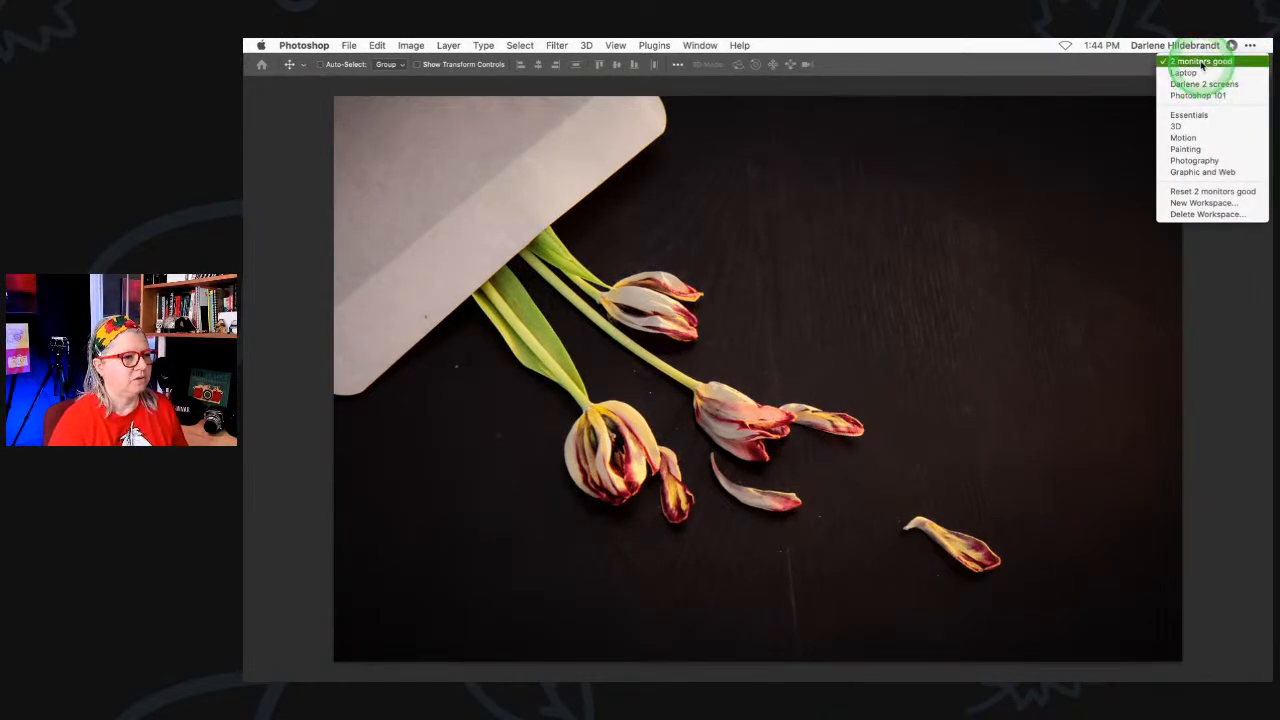
left_click(1040, 215)
key("Tab")
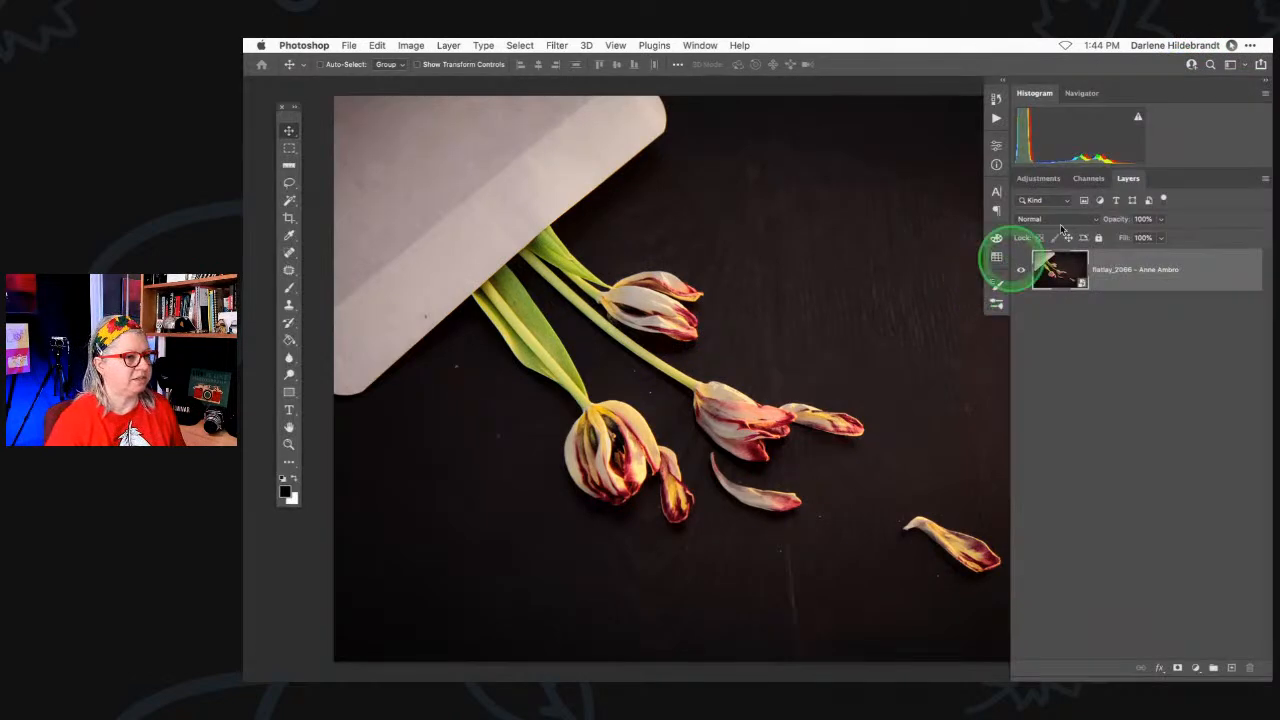
left_click(1246, 70)
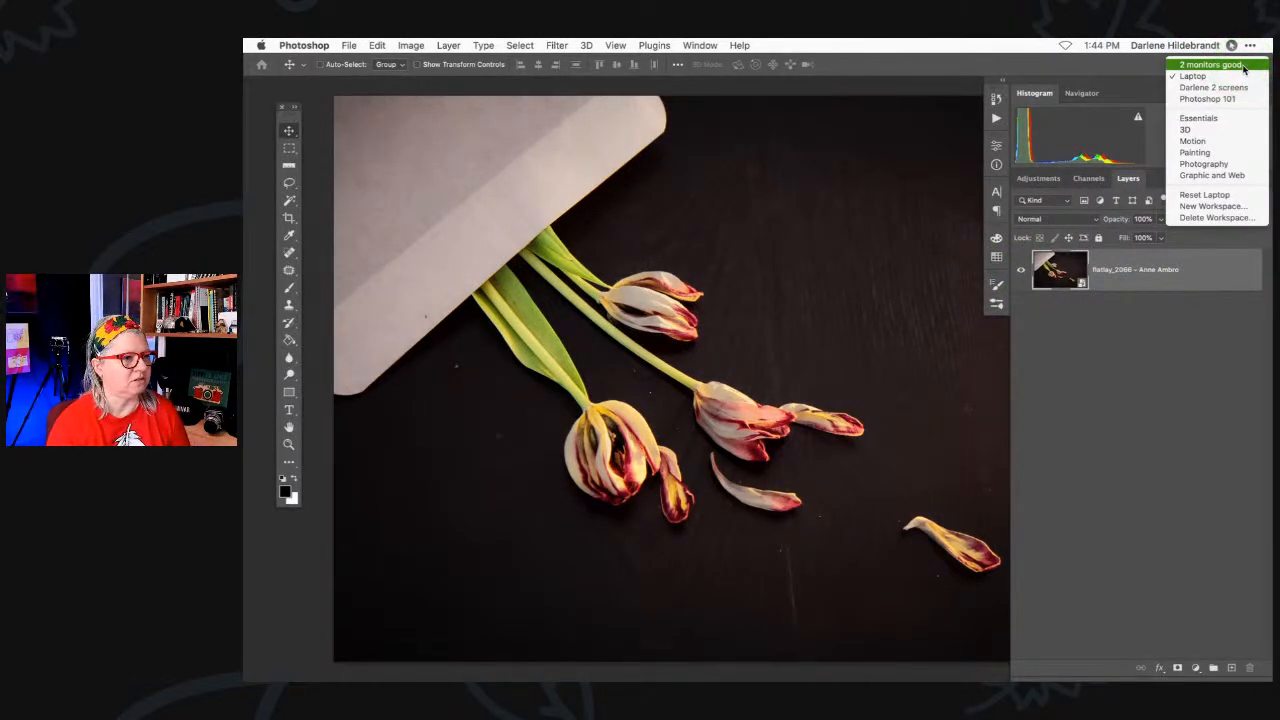
left_click(1212, 65)
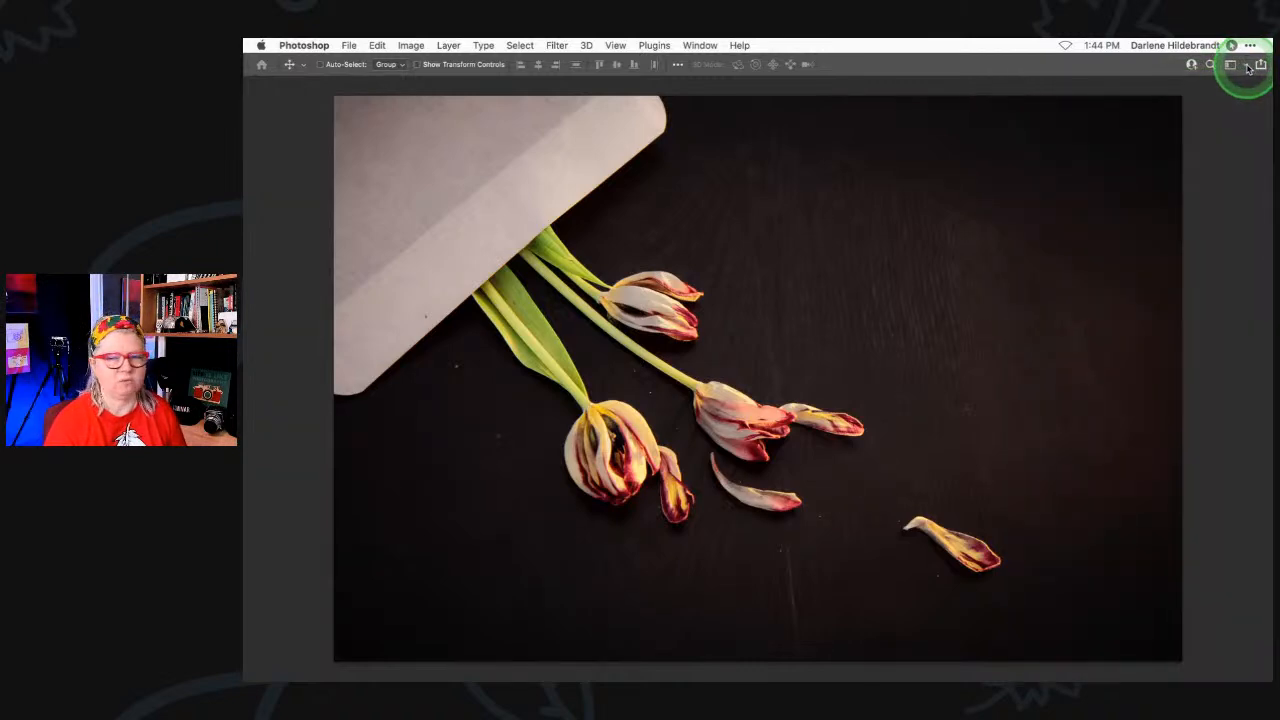
left_click(1247, 68)
left_click(1214, 77)
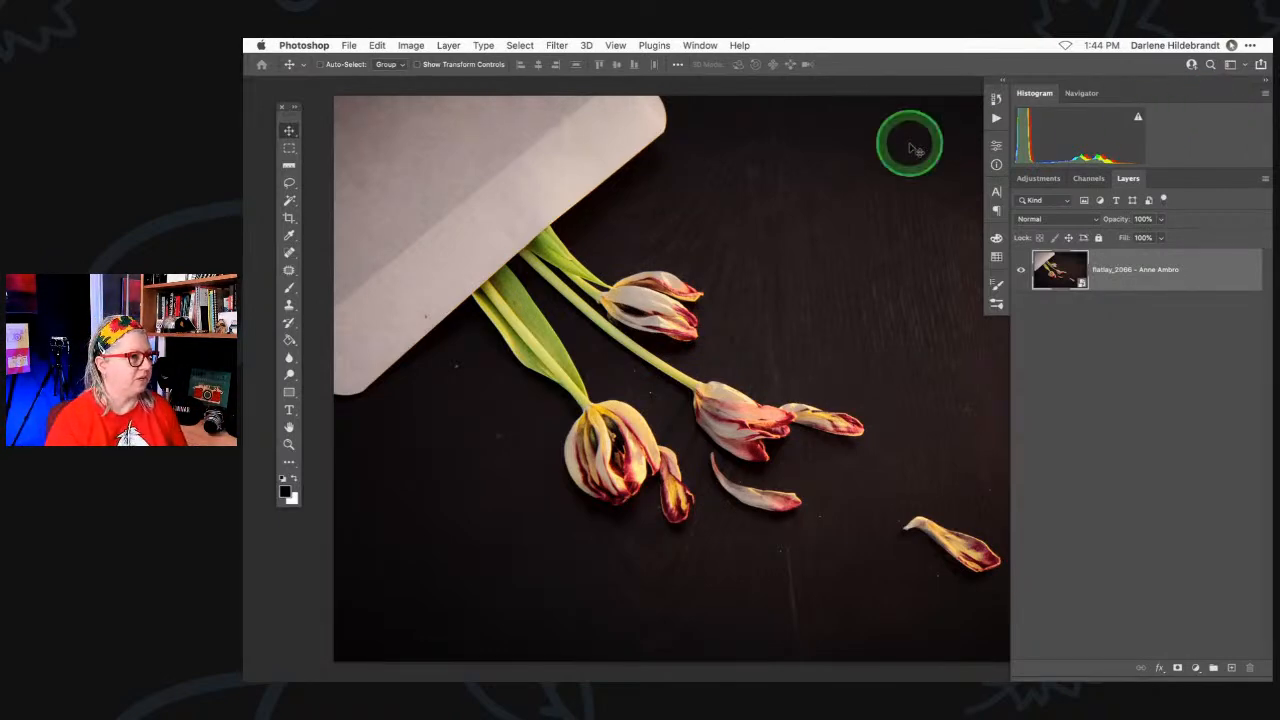
- Fit the whole photo between the tools and the panels, and narrow the panel column
key("super+plus")
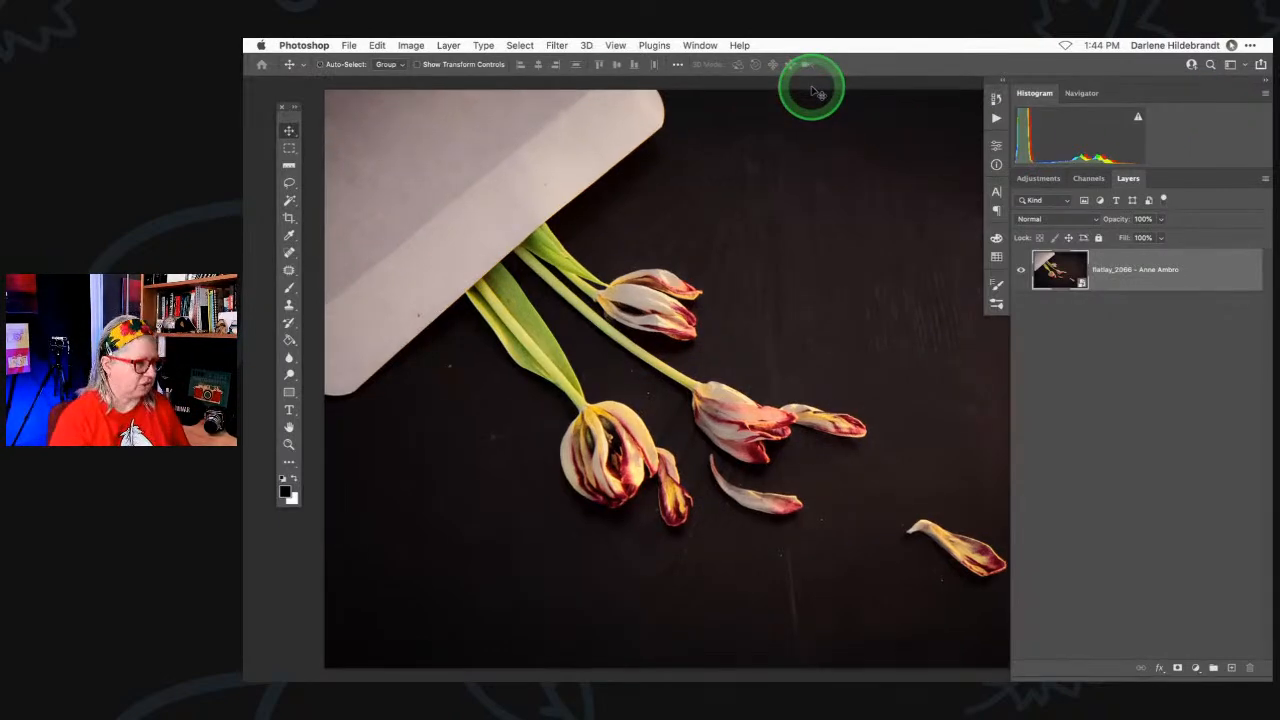
key("super+minus")
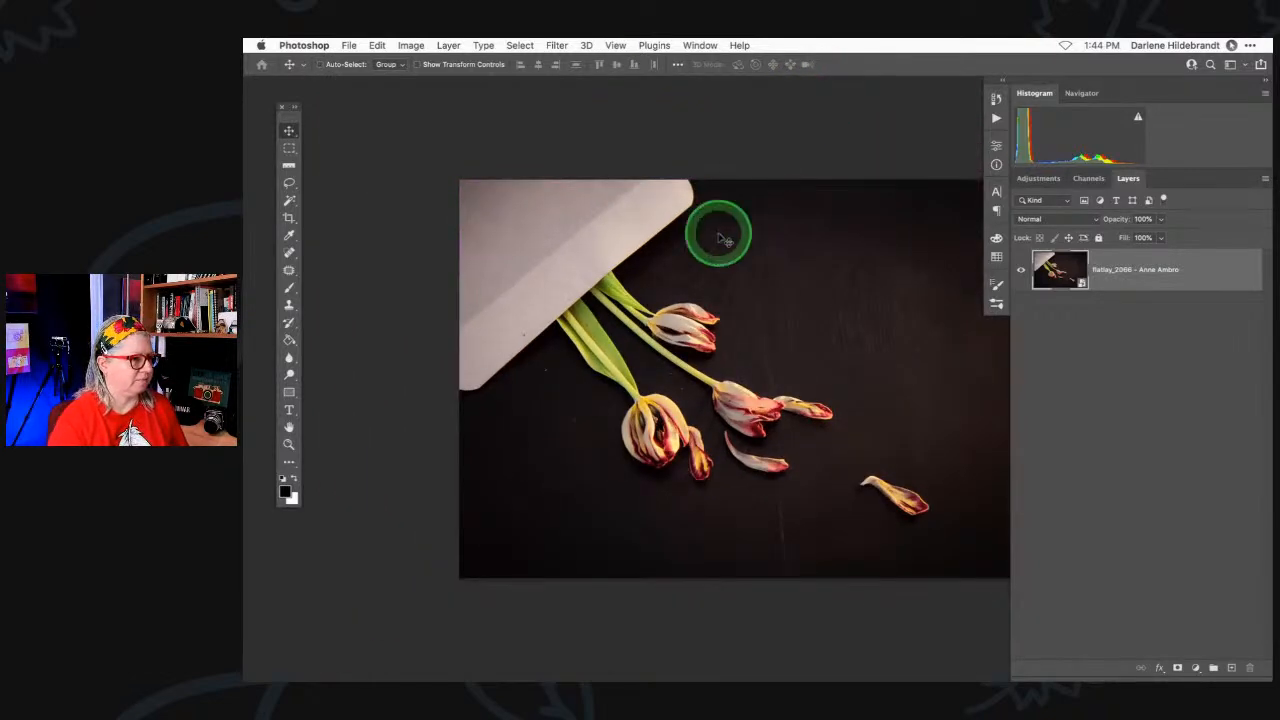
scroll(721, 238, "down", 1)
scroll(721, 238, "right", 3)
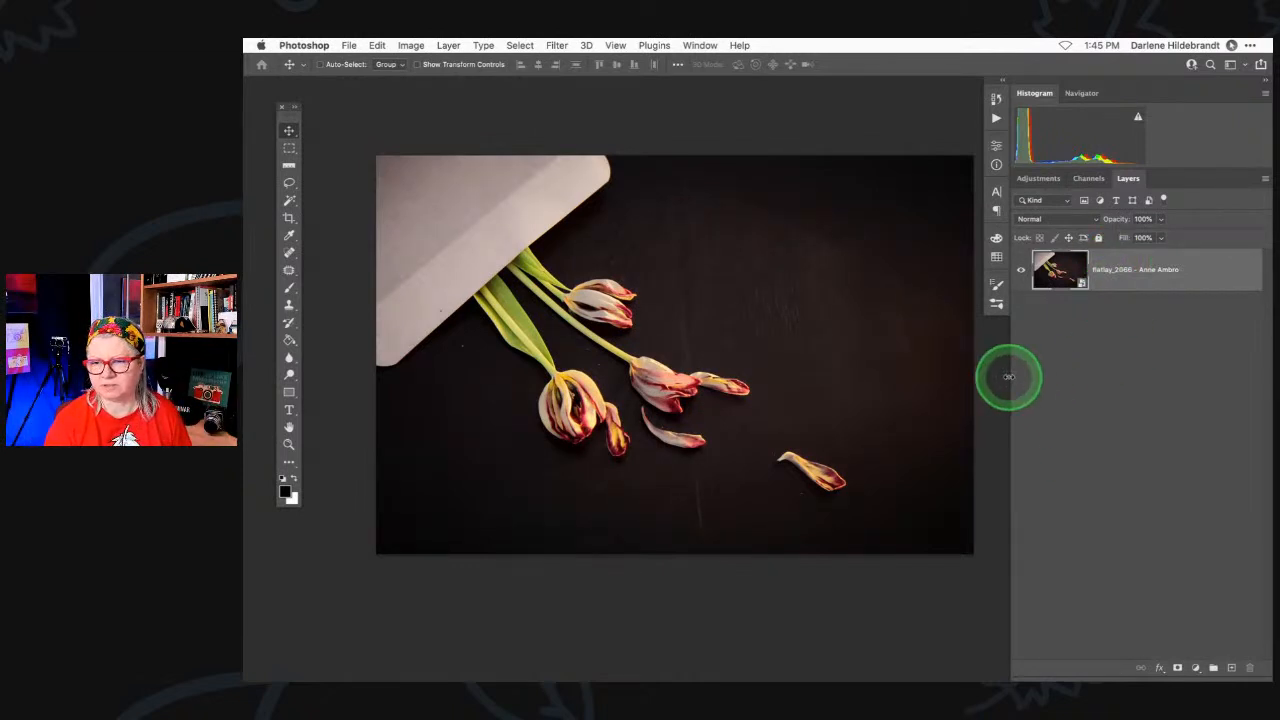
left_click_drag(1009, 377, 1064, 377)
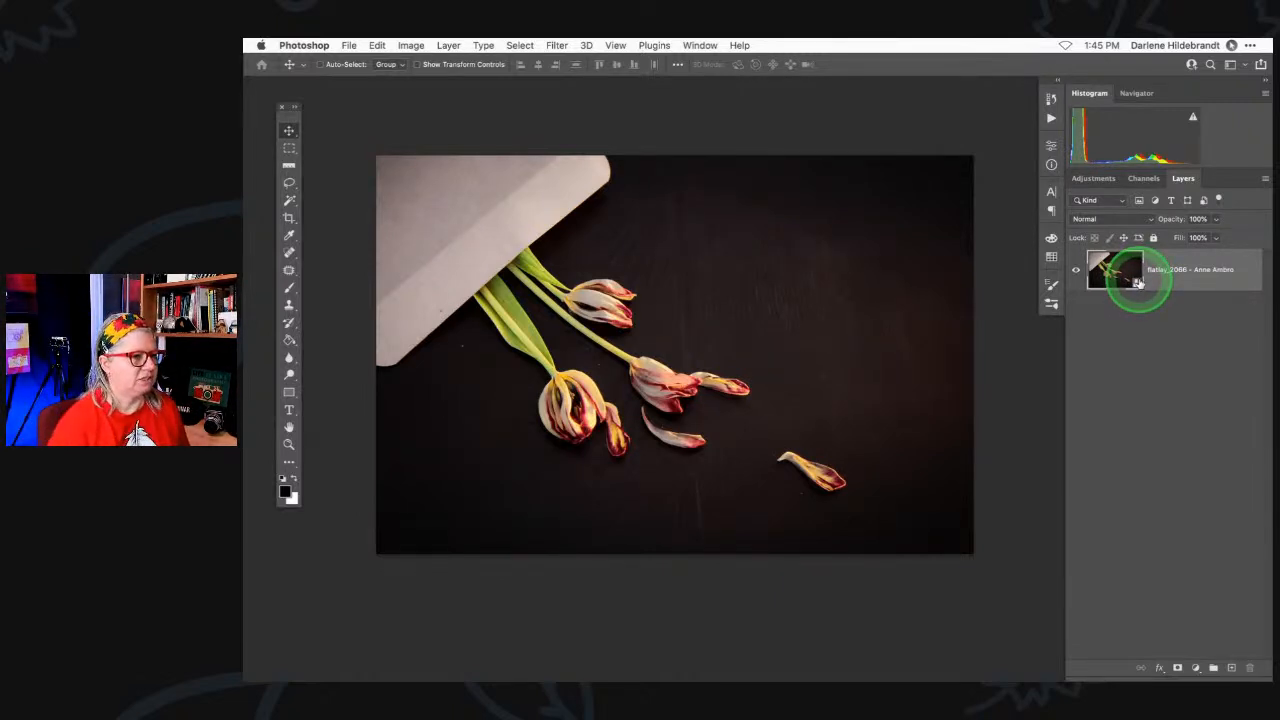
- Add a Color Lookup adjustment layer and browse its 3DLUT, Abstract and Device Link profile lists
left_click(1090, 180)
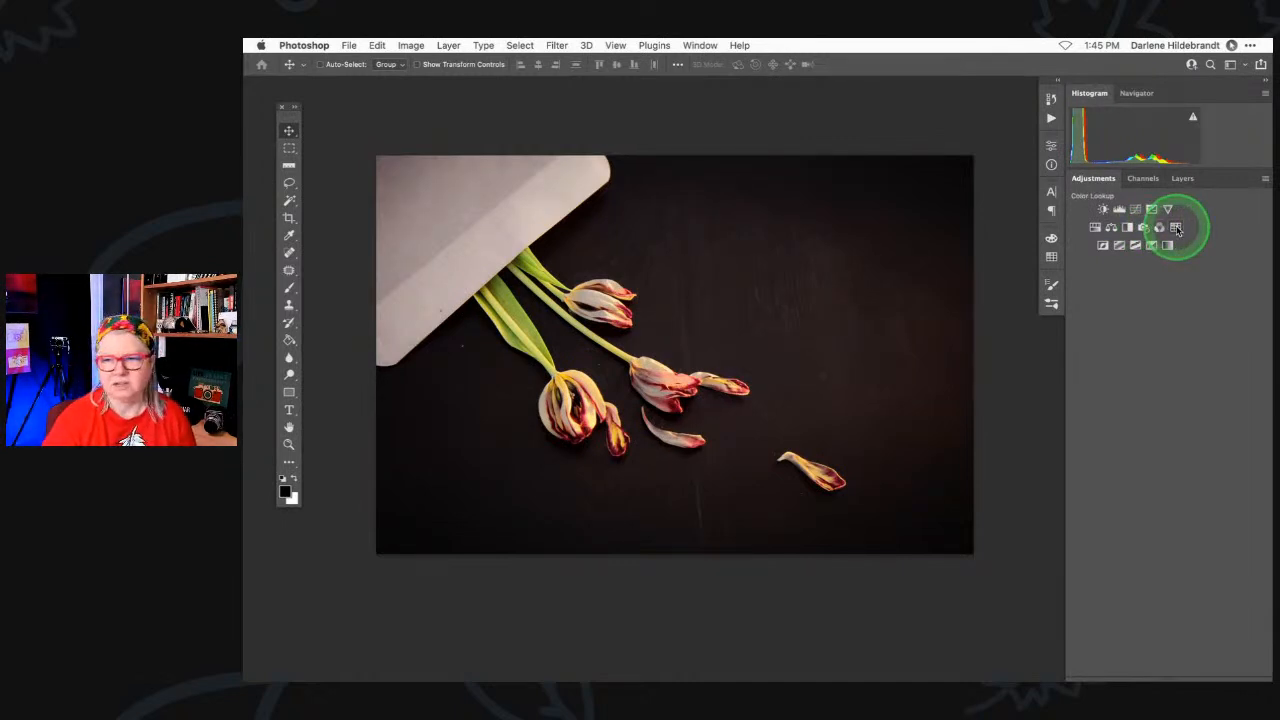
left_click(1176, 228)
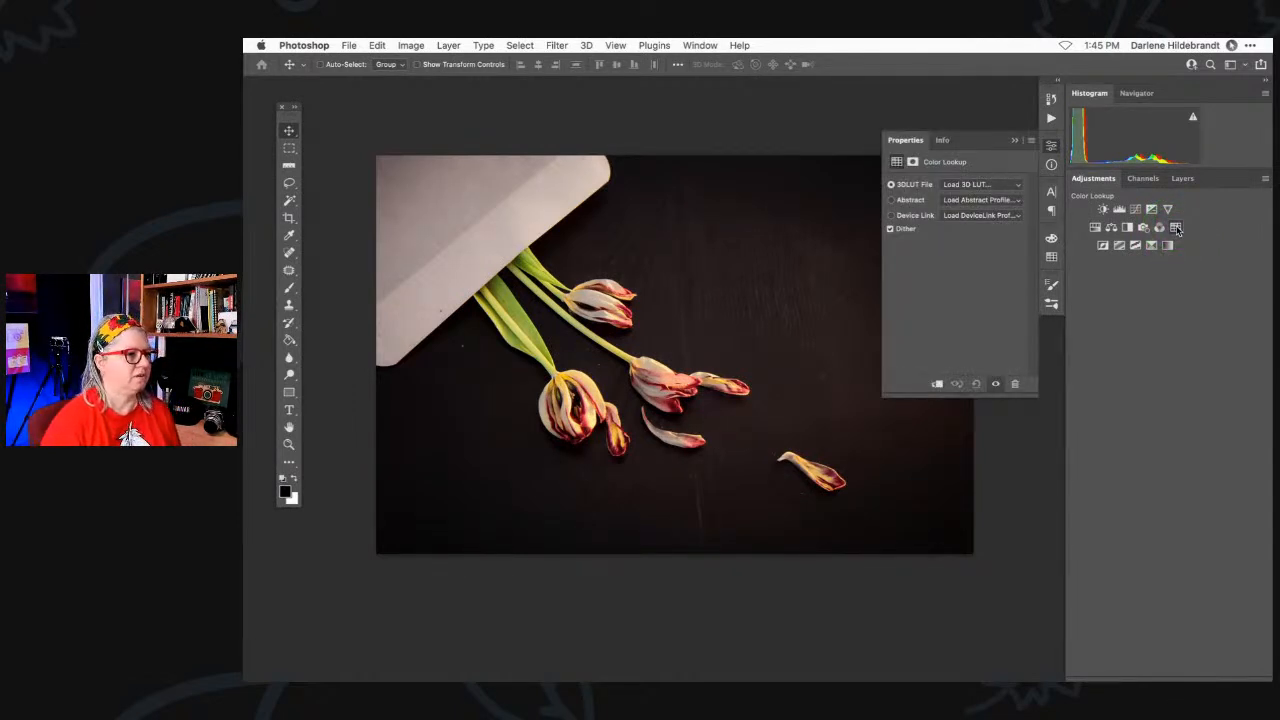
left_click(975, 185)
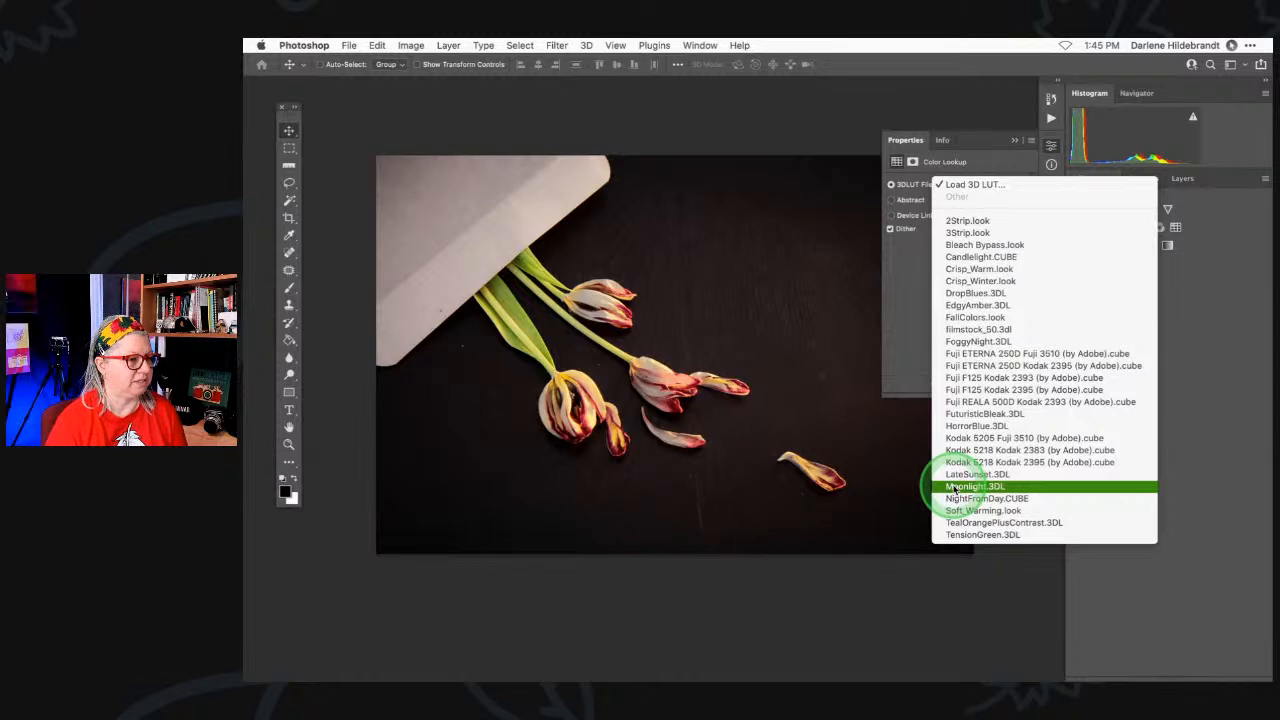
left_click(938, 337)
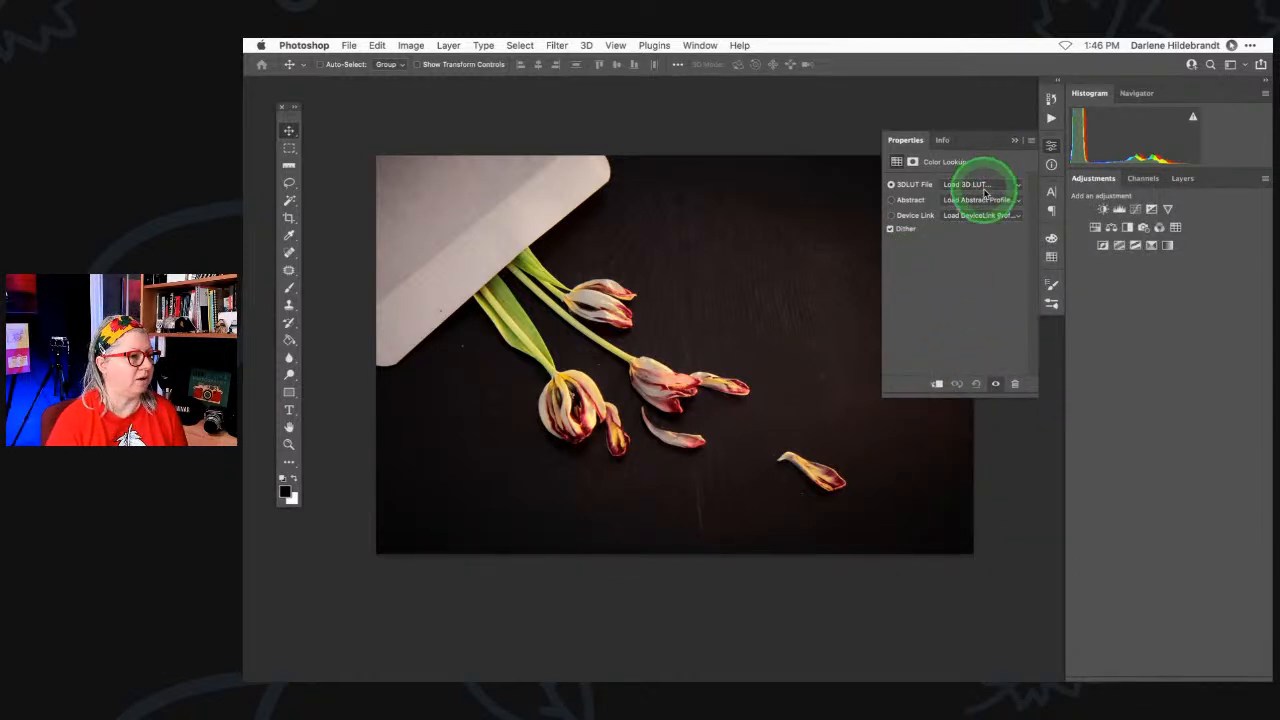
left_click(985, 187)
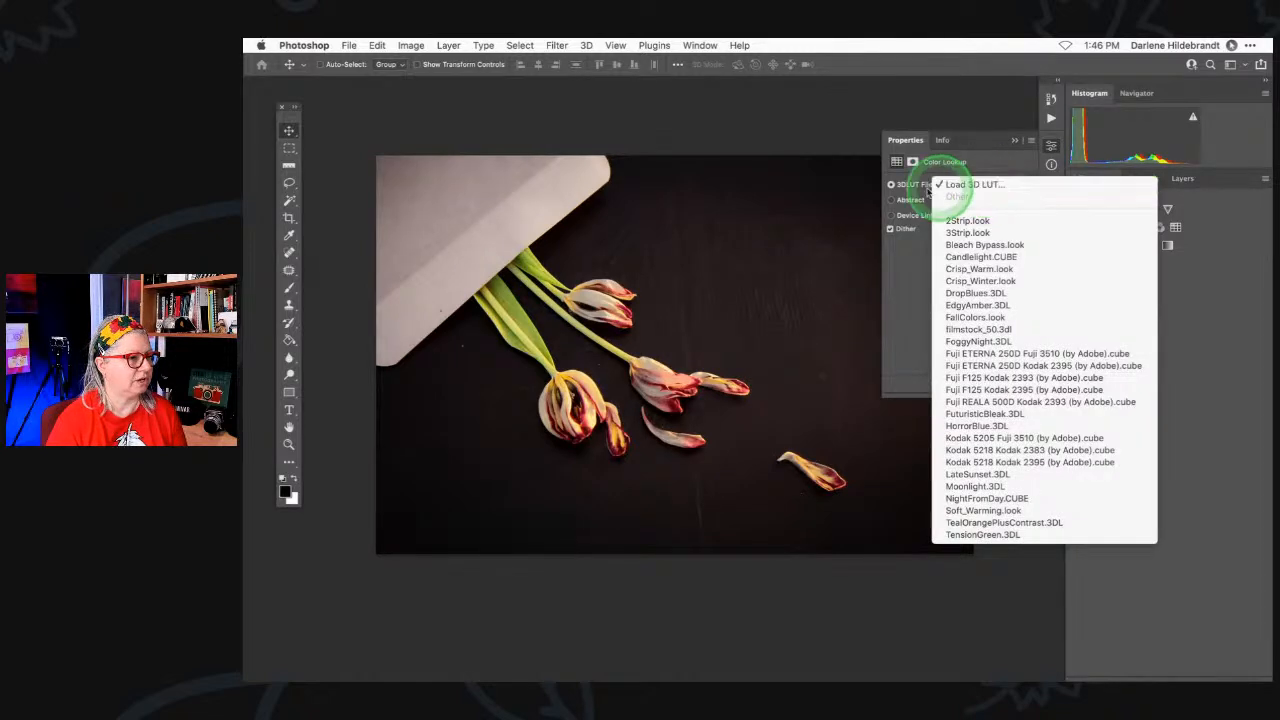
left_click(913, 286)
left_click(975, 200)
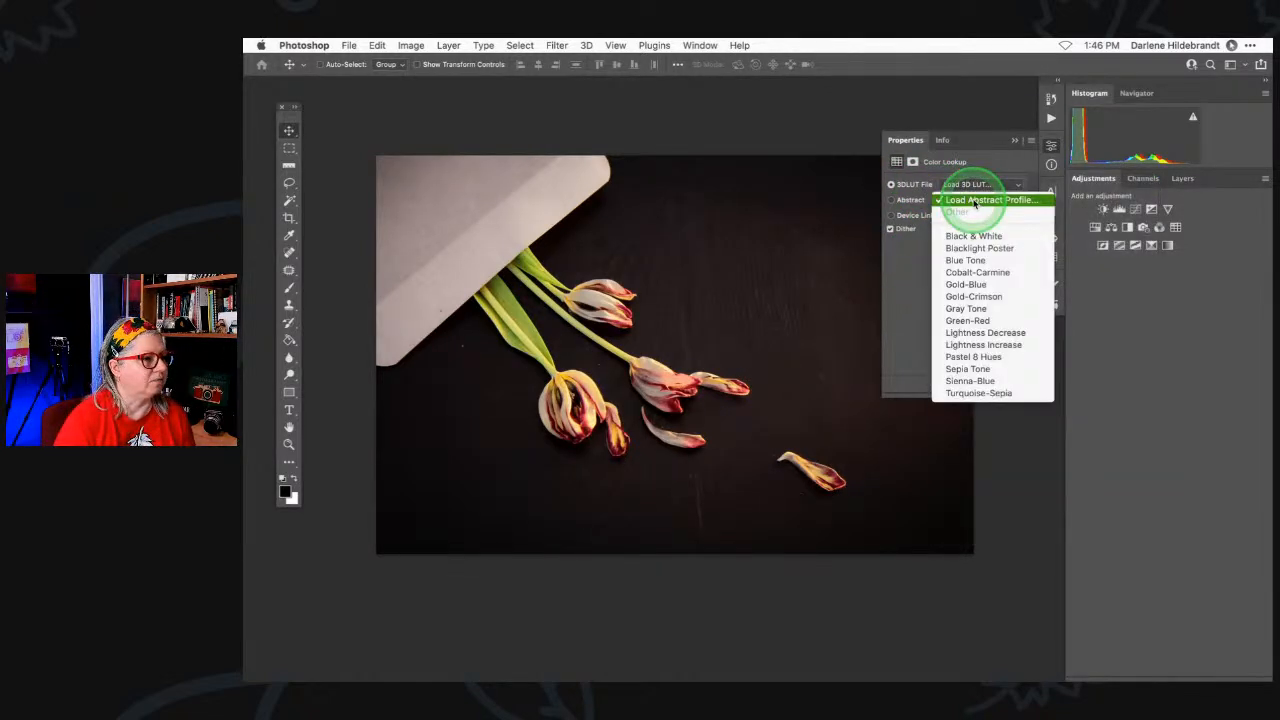
left_click(909, 303)
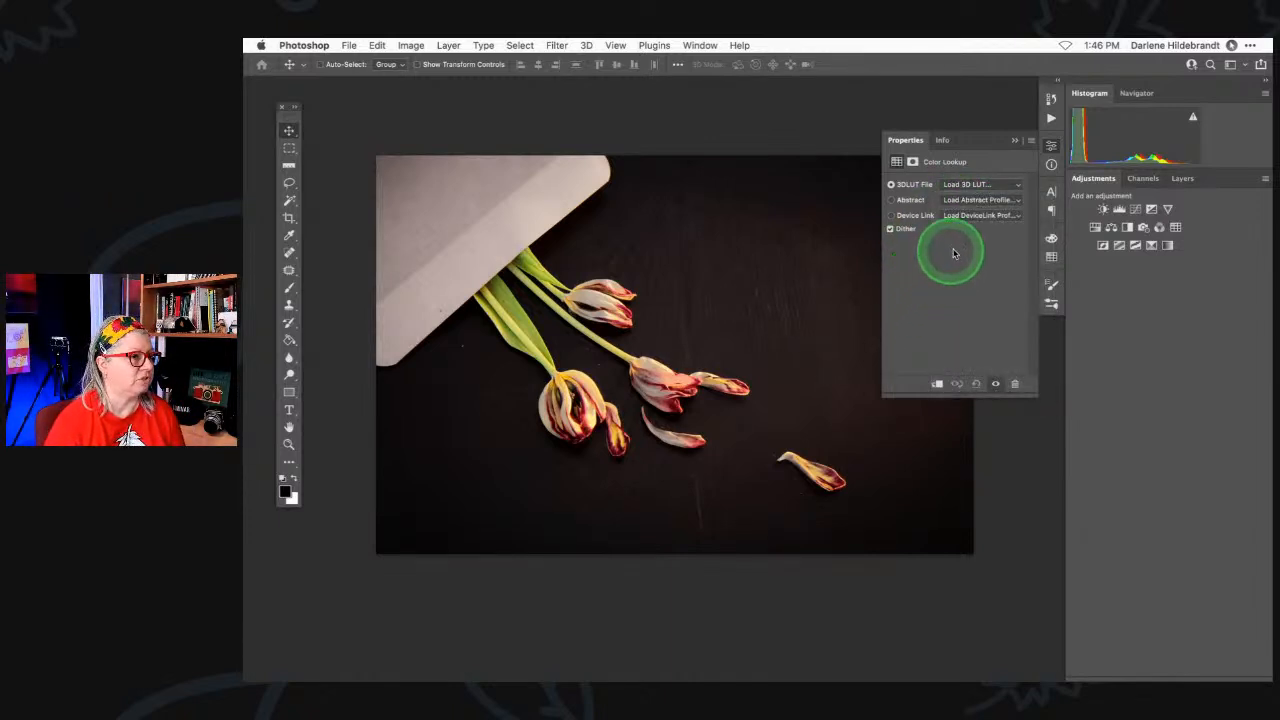
left_click(978, 218)
left_click(953, 315)
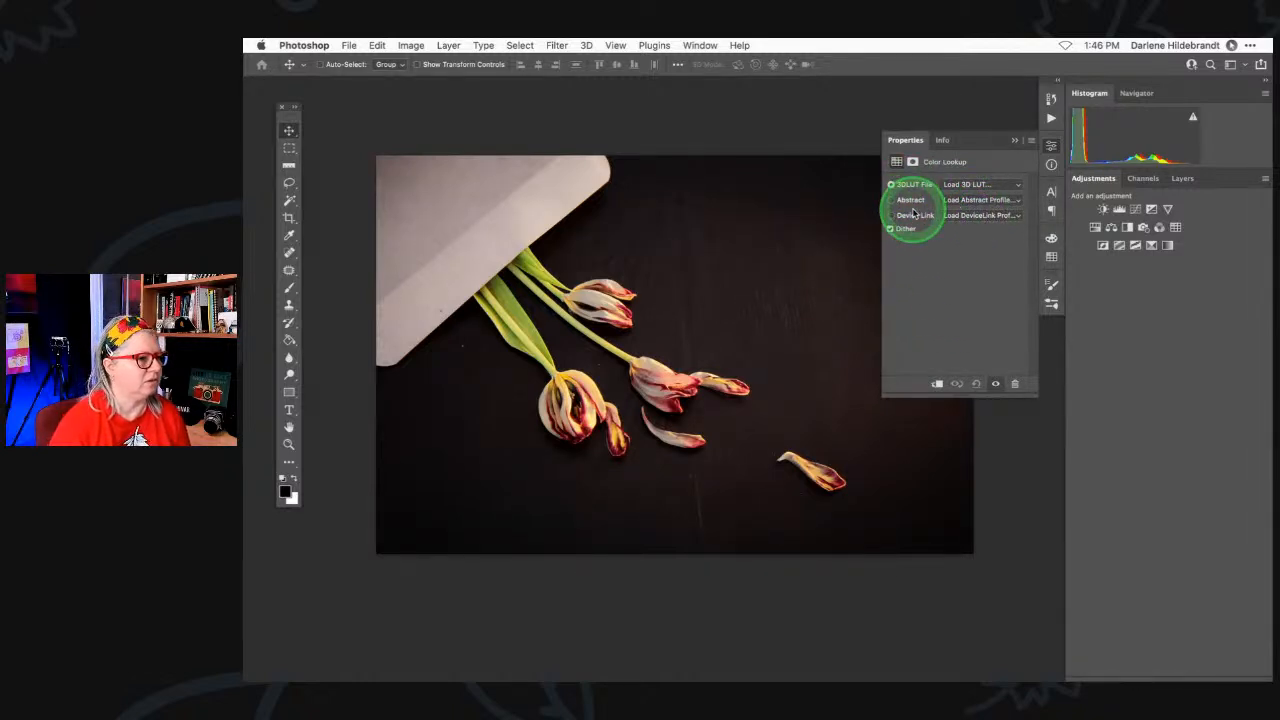
- Try the Abstract source for the Color Lookup adjustment without loading a profile, and return it to 3DLUT File
left_click(1031, 141)
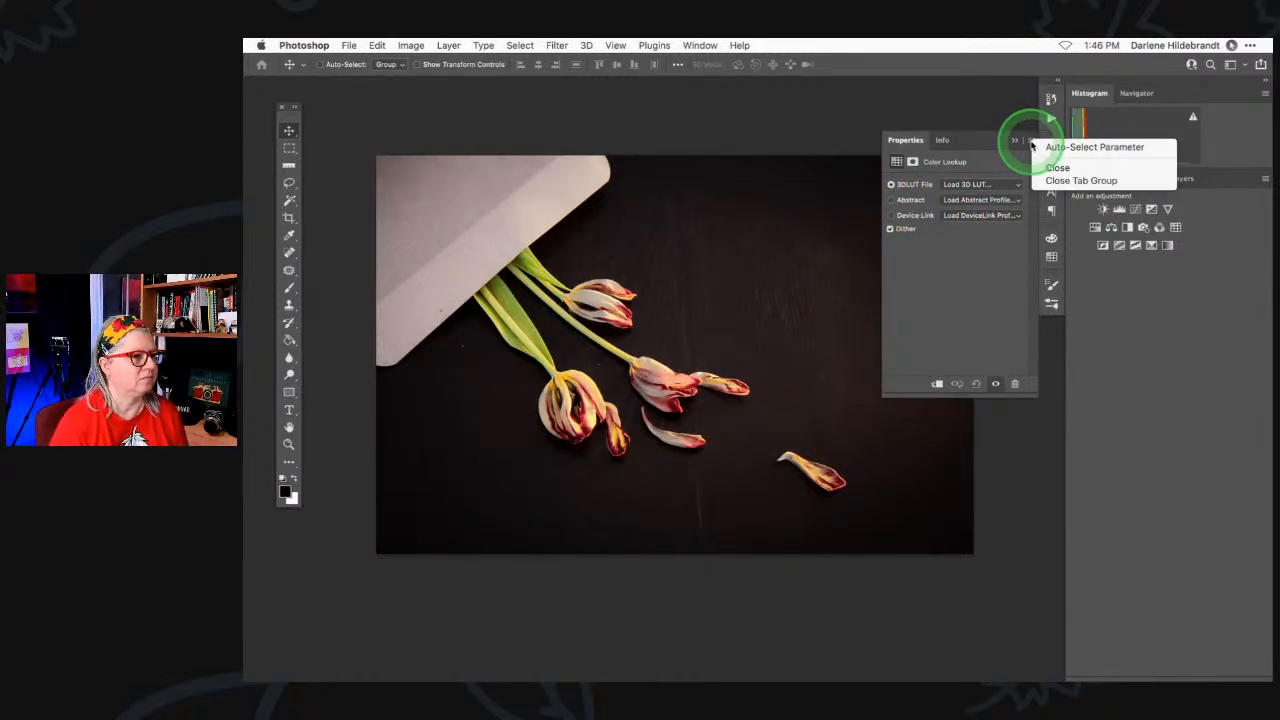
left_click(1010, 162)
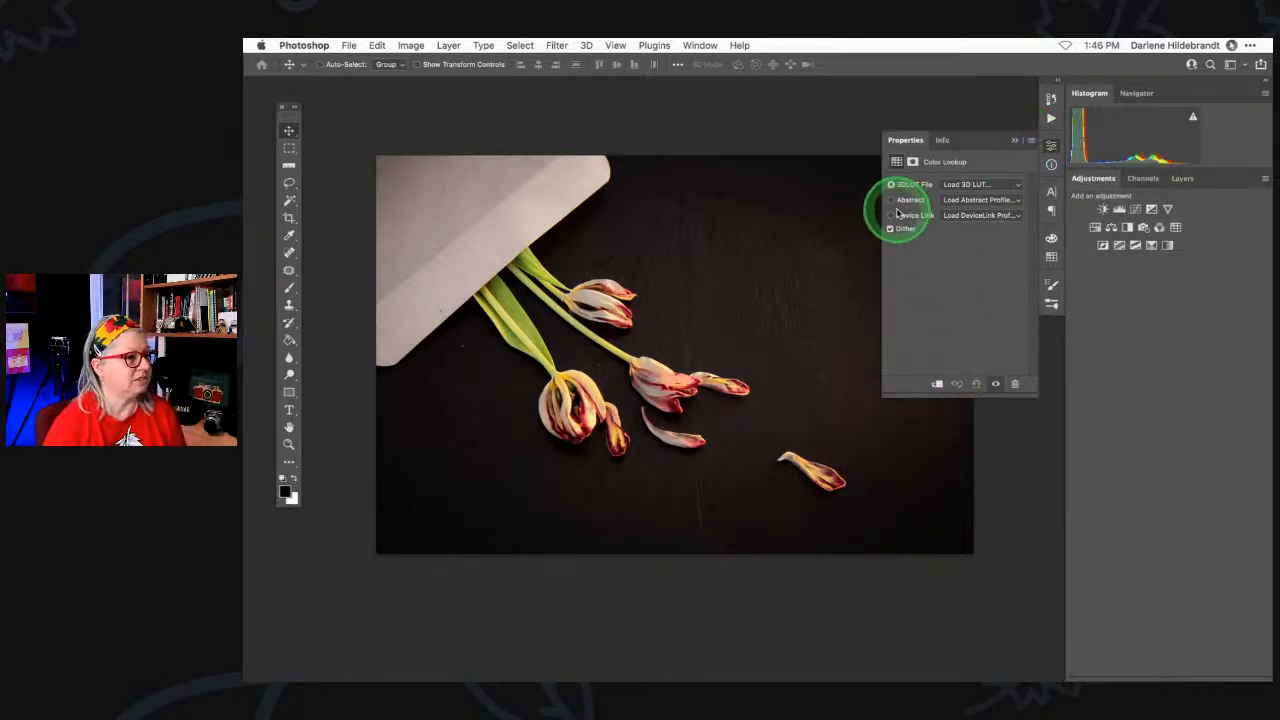
left_click(980, 200)
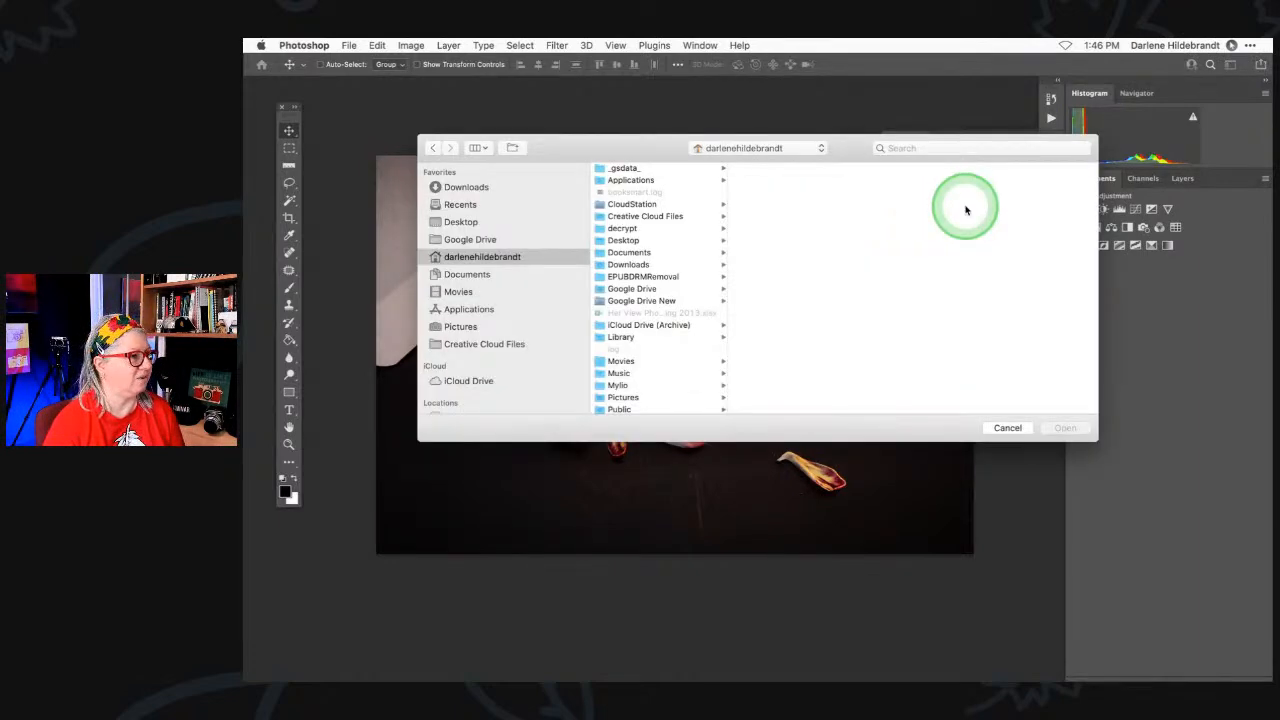
left_click(1007, 427)
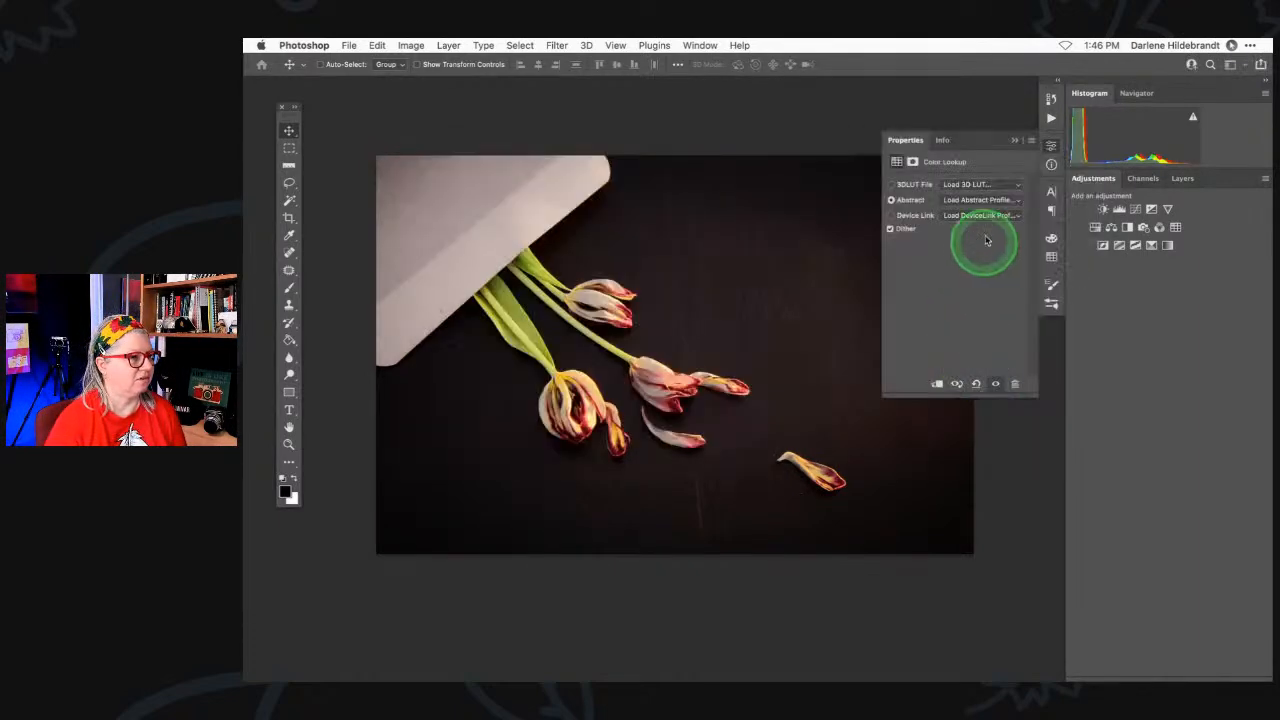
left_click(980, 200)
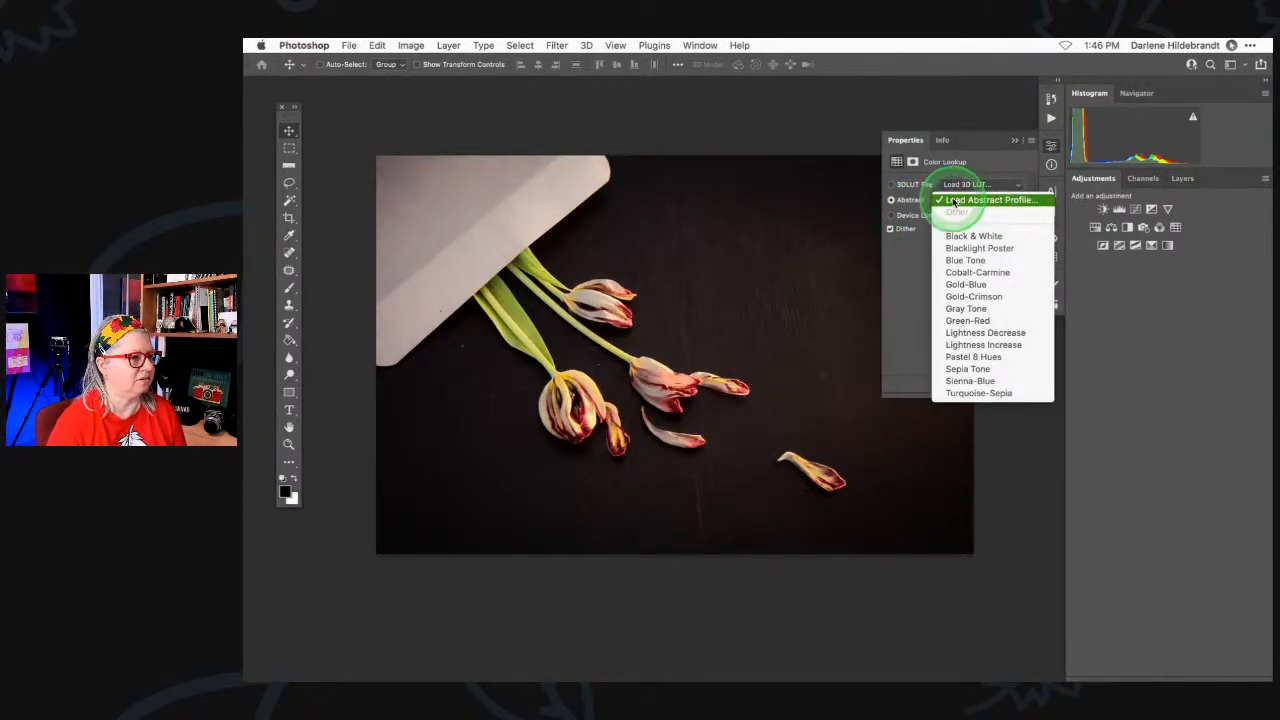
left_click(906, 179)
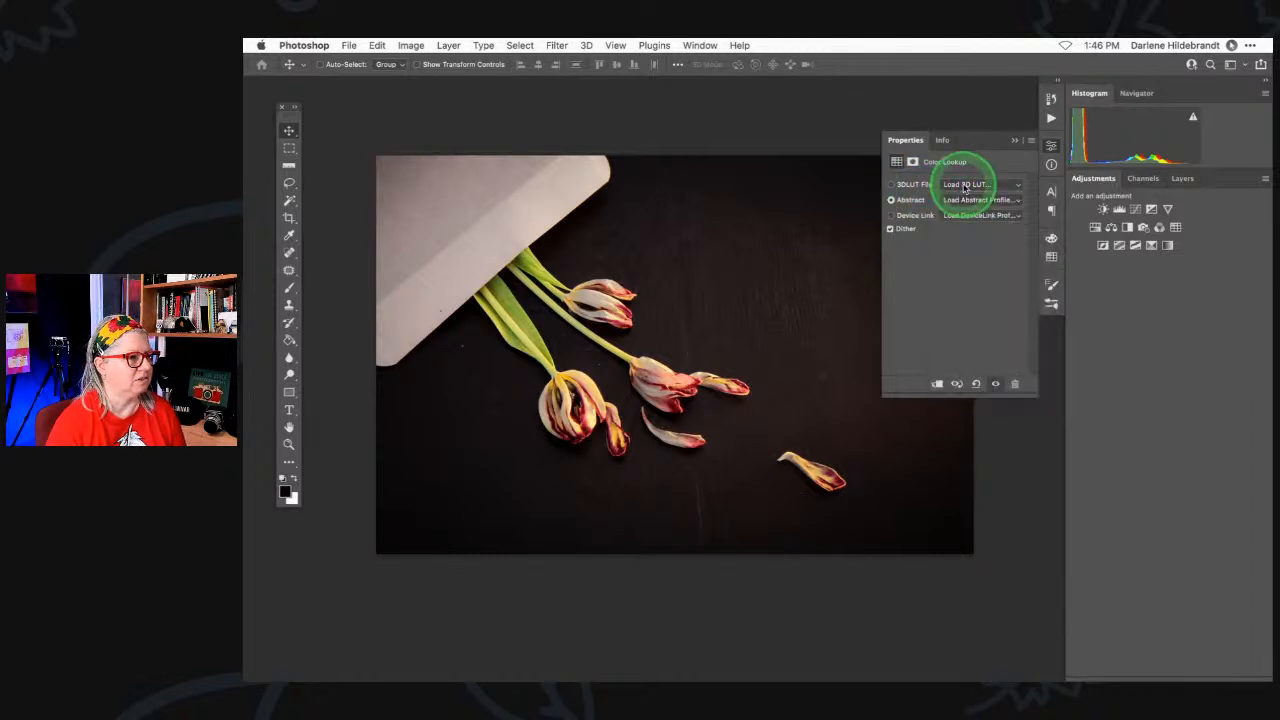
left_click(965, 185)
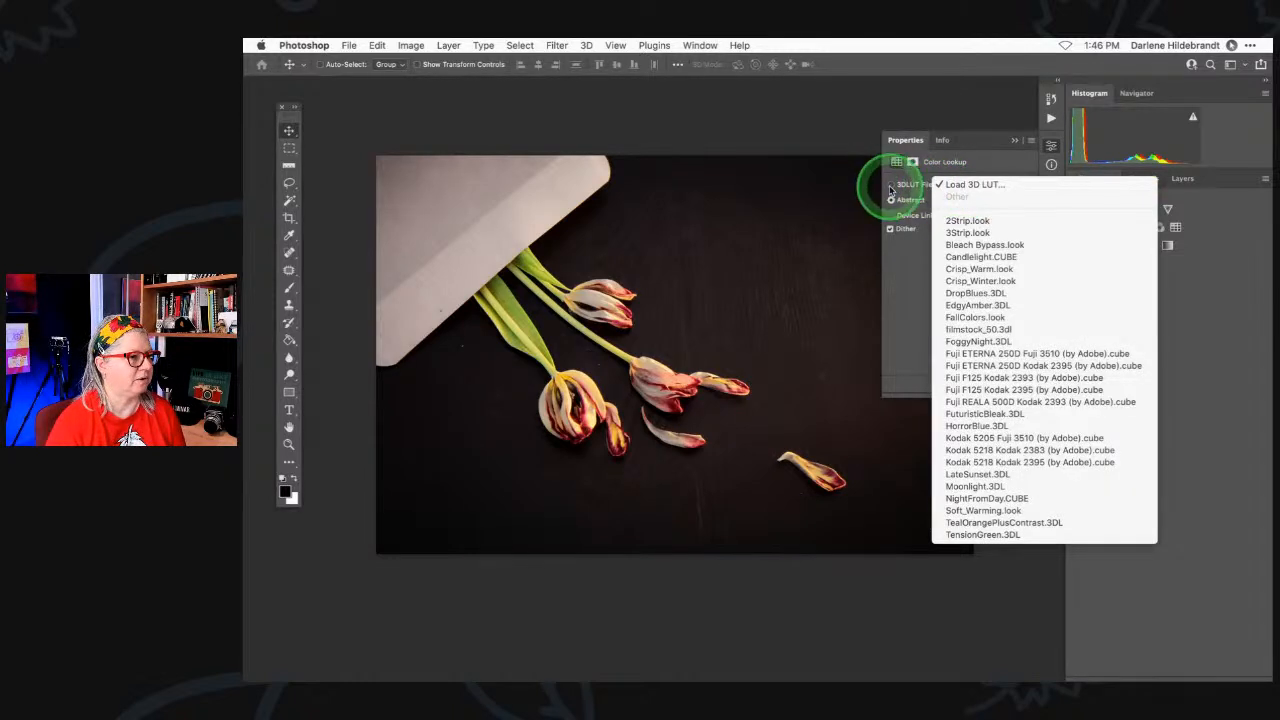
left_click(892, 186)
left_click(892, 186)
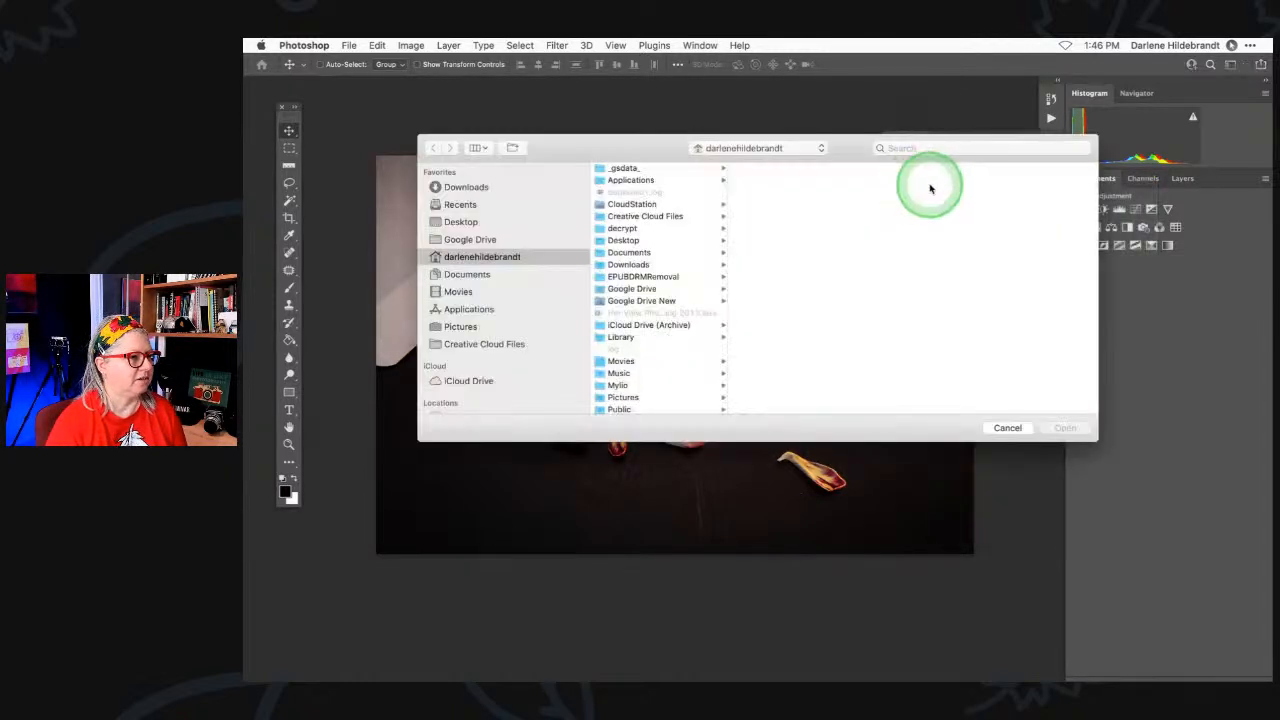
left_click(1007, 428)
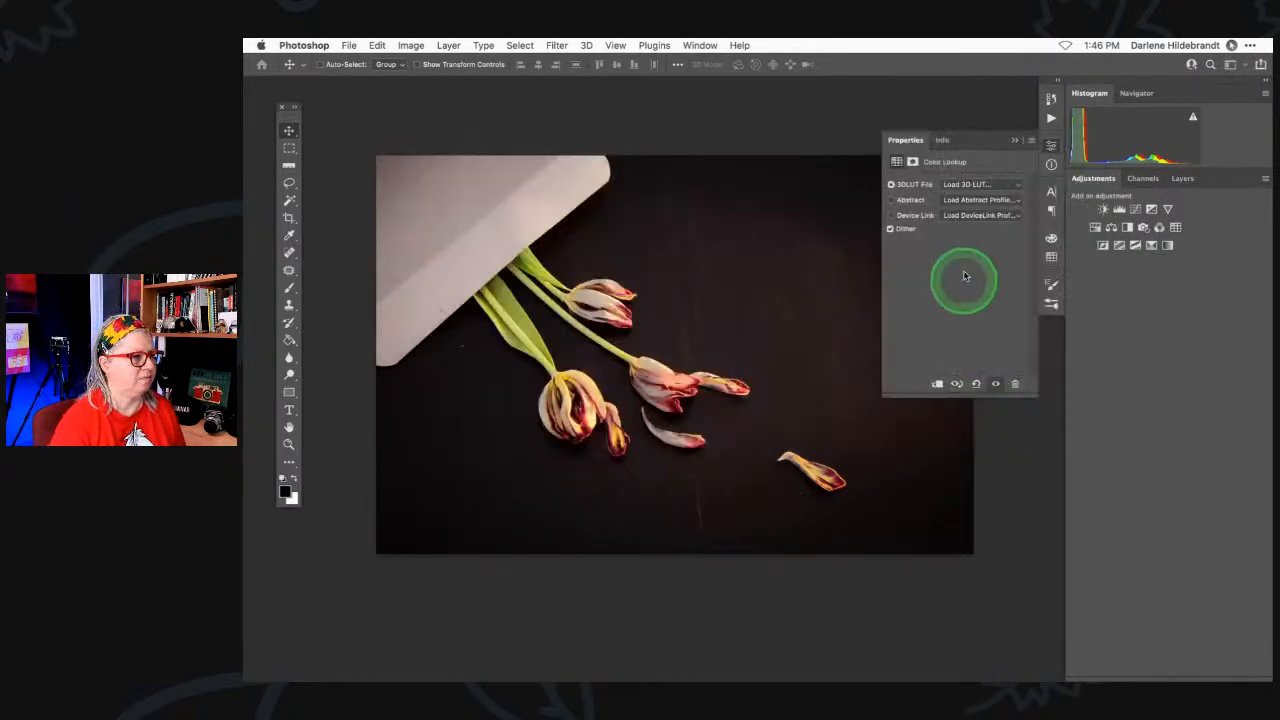
- Review the available 3D LUTs, examine the Land of Freedom LUTs contact sheet in PDF Expert, and return to Photoshop
left_click(968, 185)
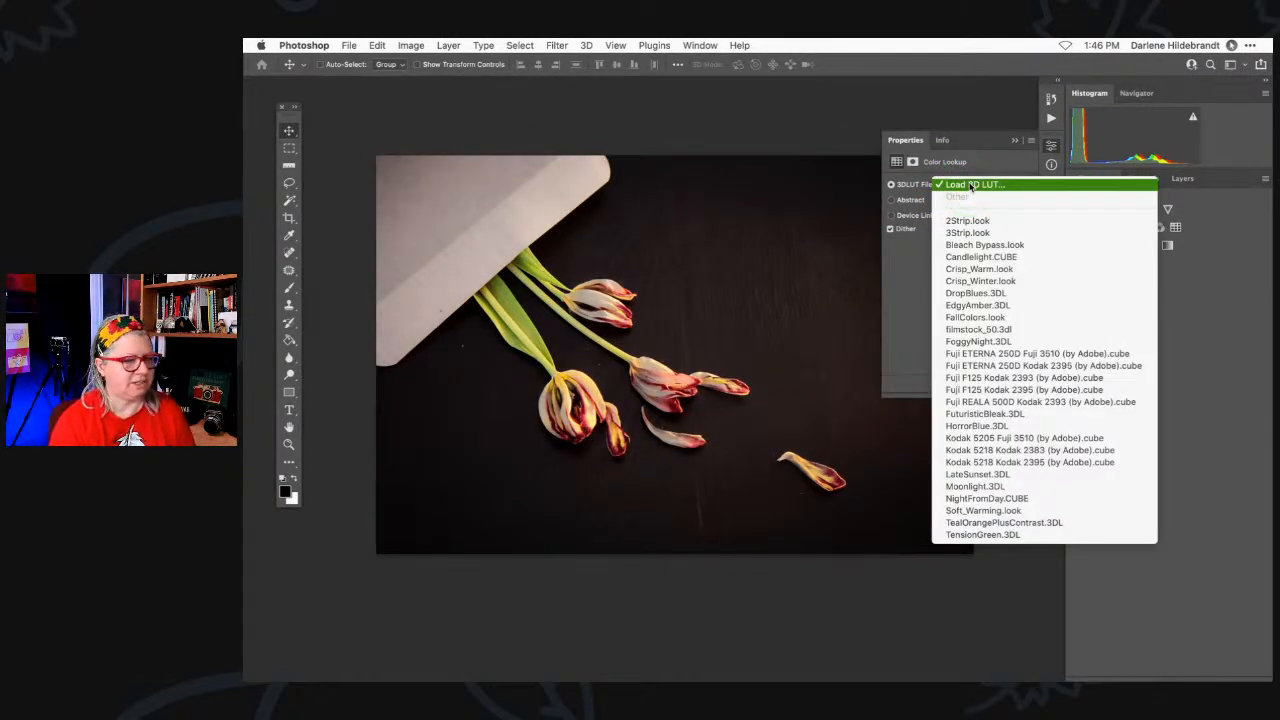
left_click(970, 186)
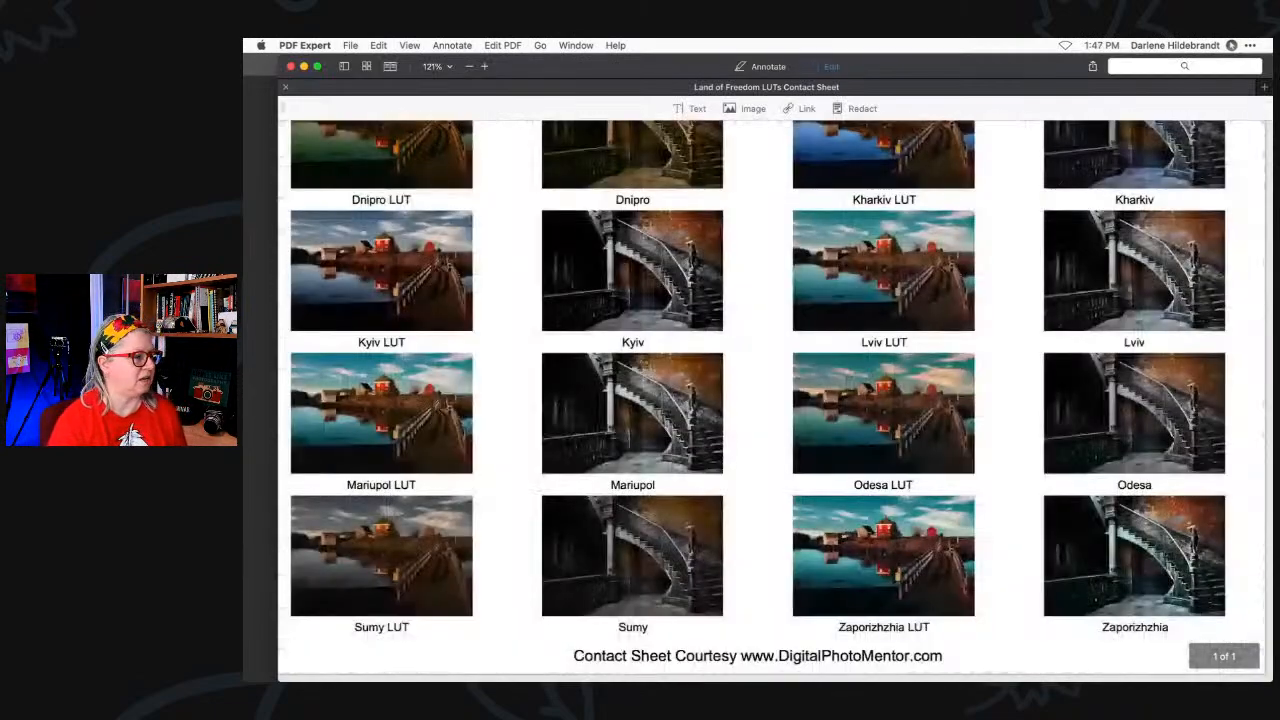
left_click(923, 376)
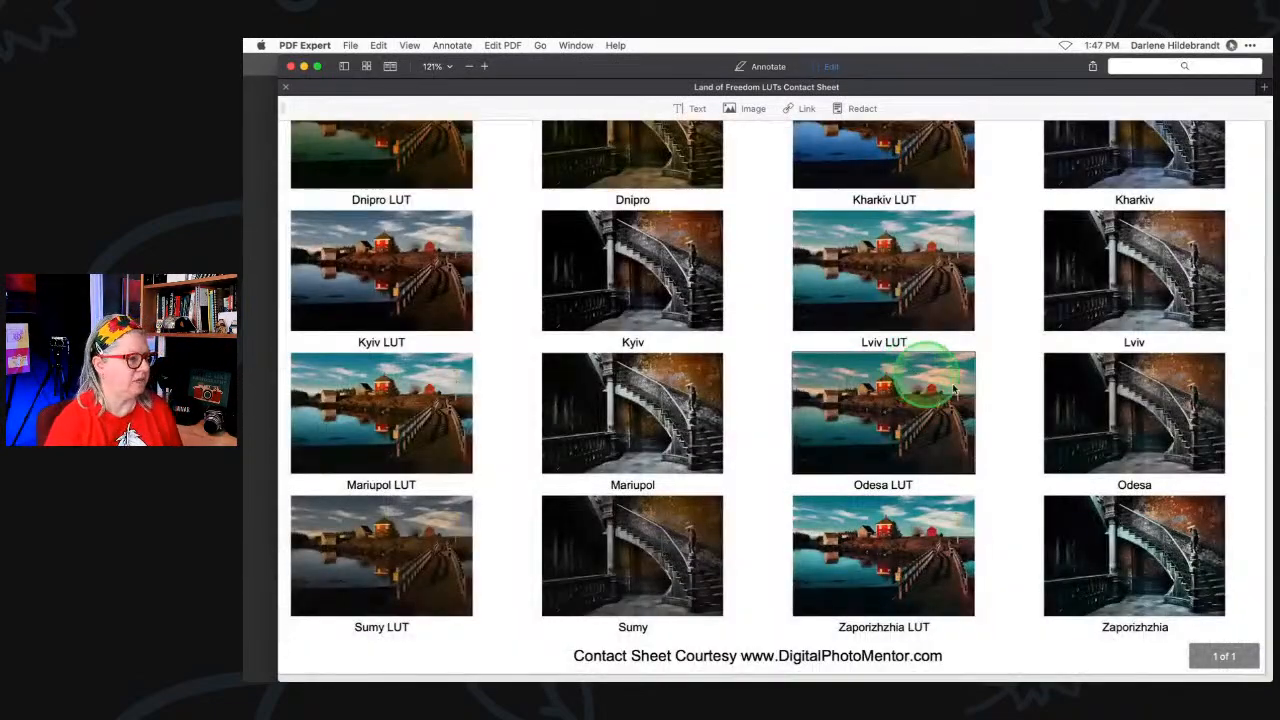
scroll(971, 385, "up", 5)
scroll(973, 392, "down", 1)
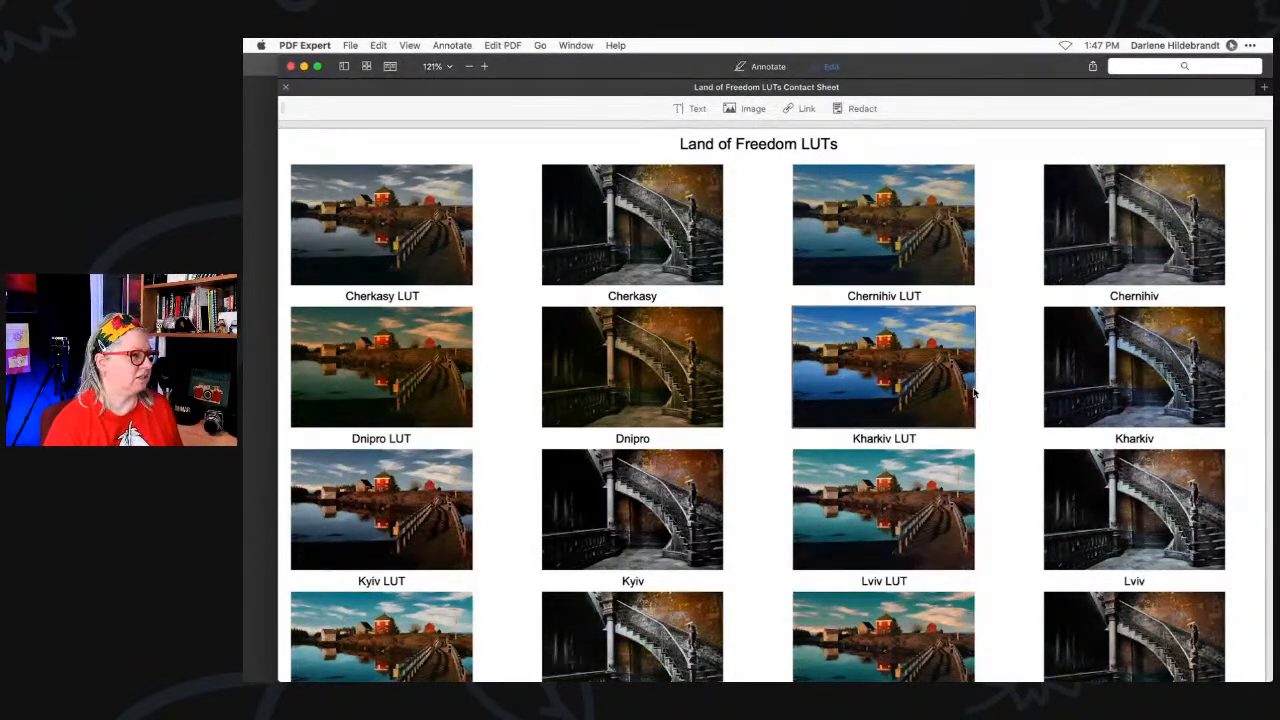
scroll(973, 392, "down", 1)
scroll(973, 392, "up", 1)
left_click(972, 388)
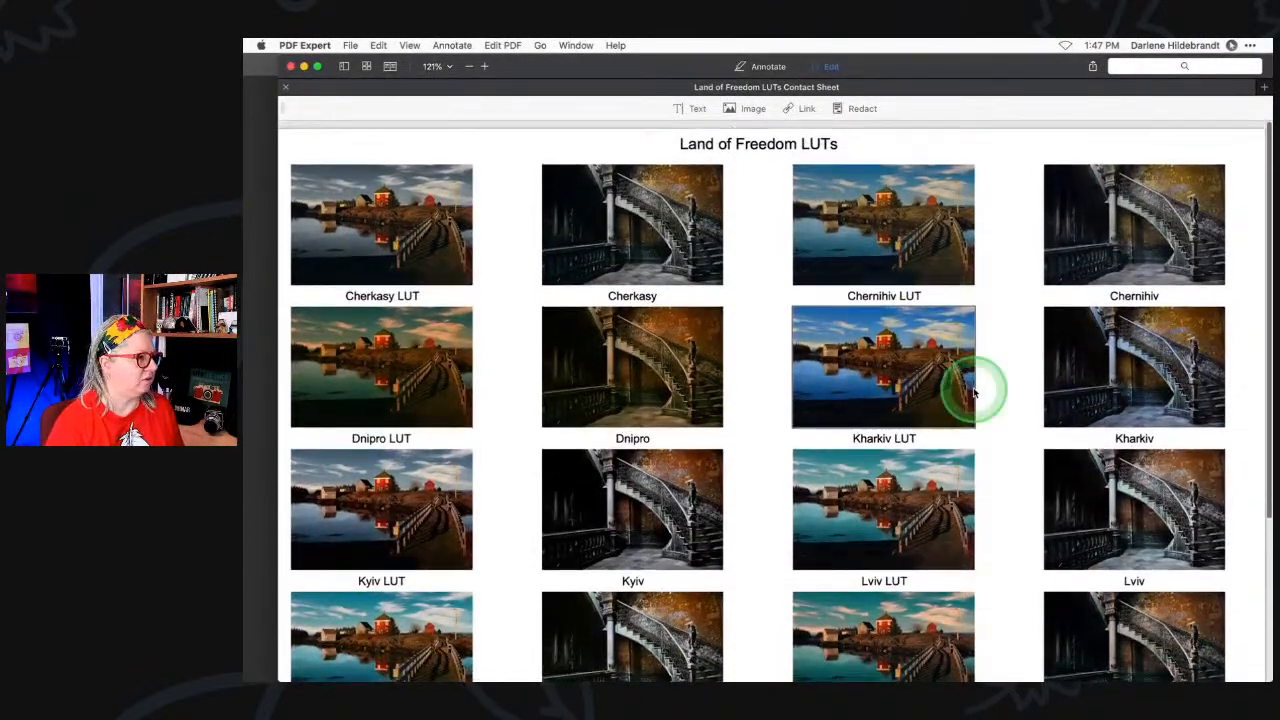
key("super+Tab")
key("super+Tab")
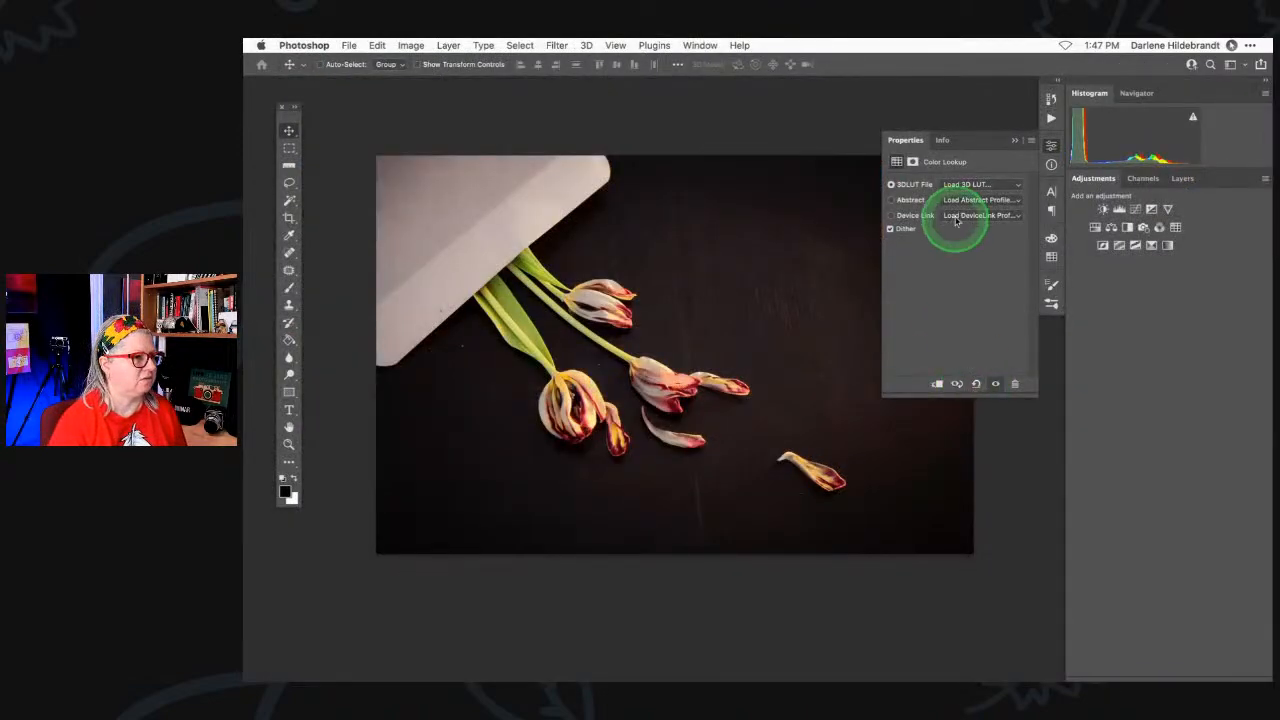
- Load Cherkasy.cube from Pictures > Luminar packs > LUTs > Land of Freedom LUTs as the Color Lookup adjustment's 3D LUT
left_click(968, 187)
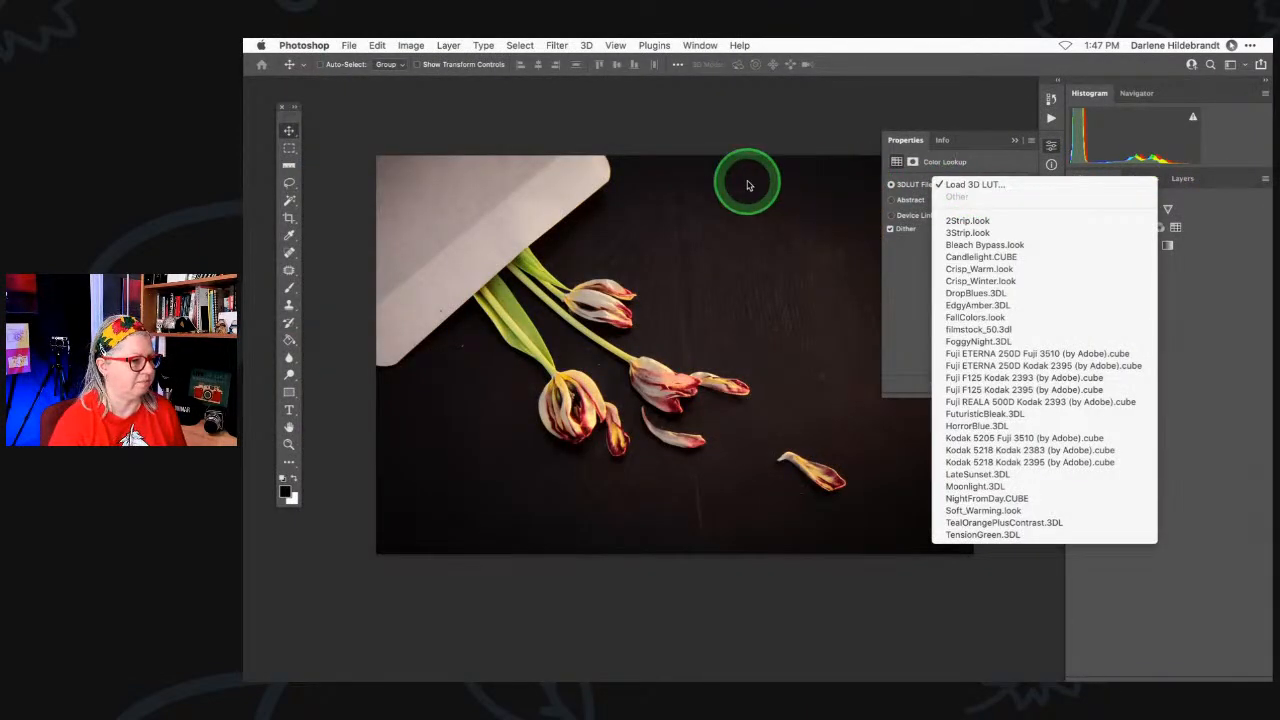
left_click(963, 190)
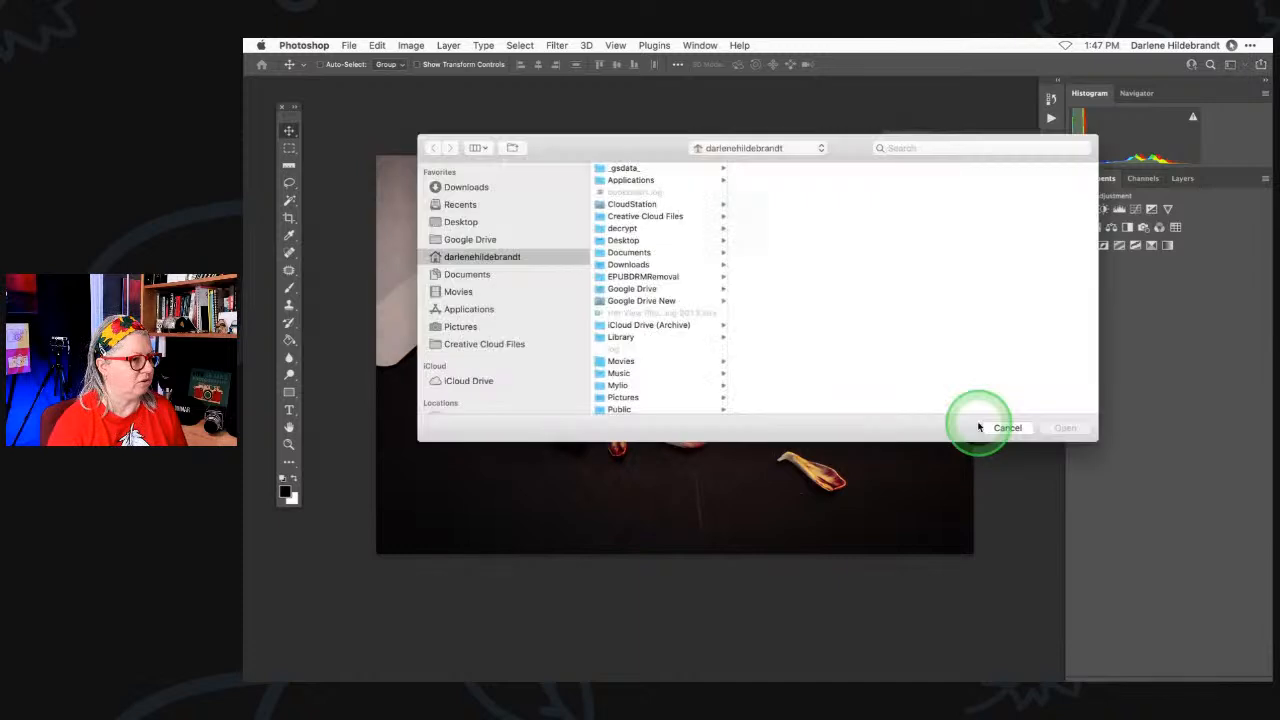
left_click(462, 327)
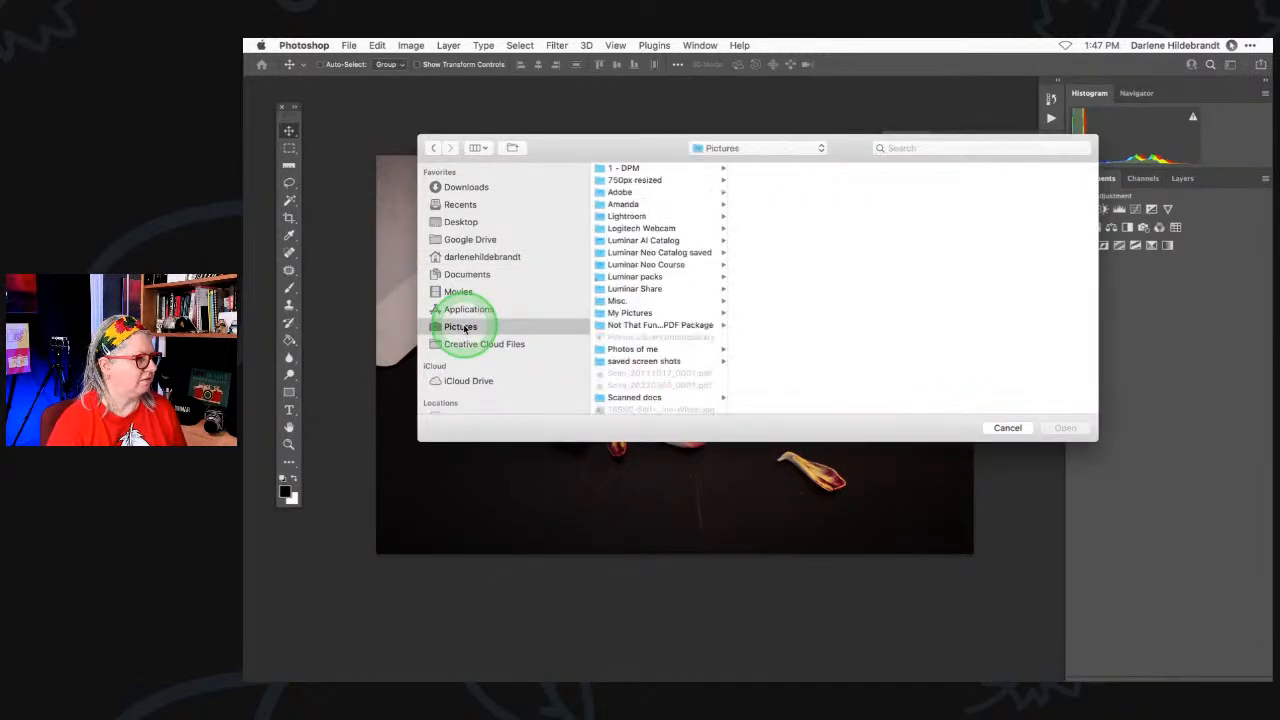
left_click(641, 278)
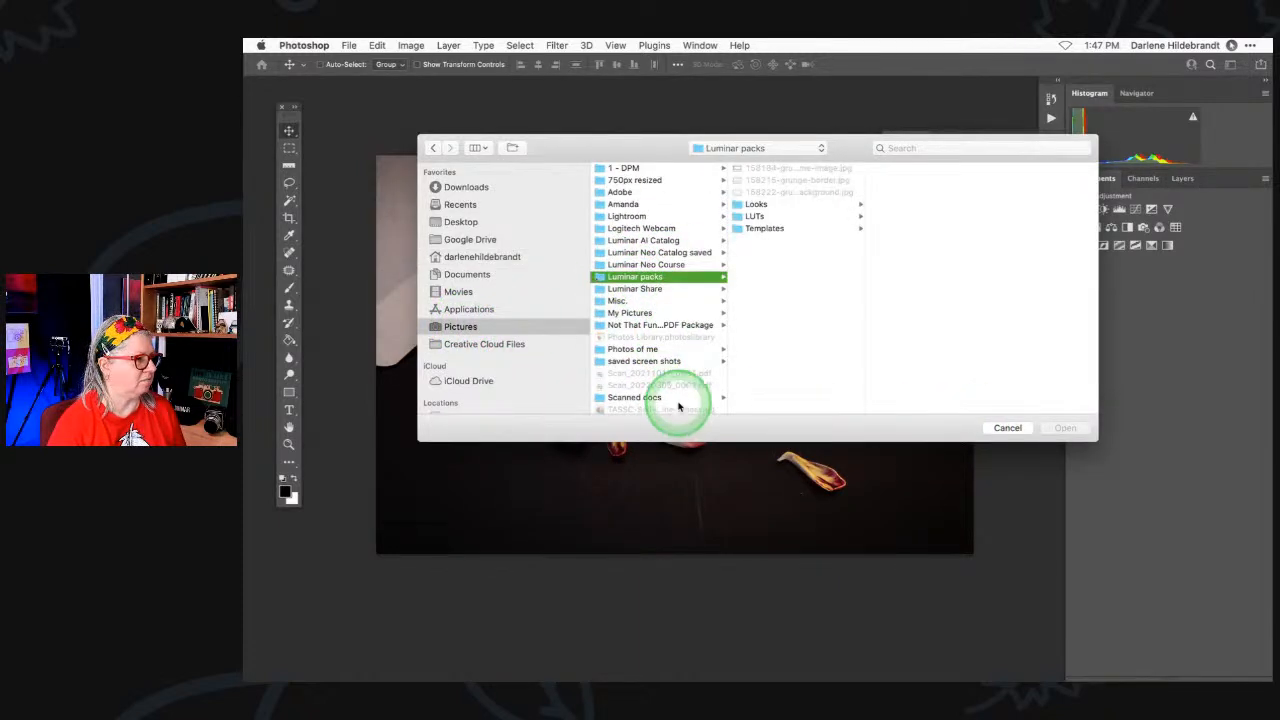
left_click(760, 216)
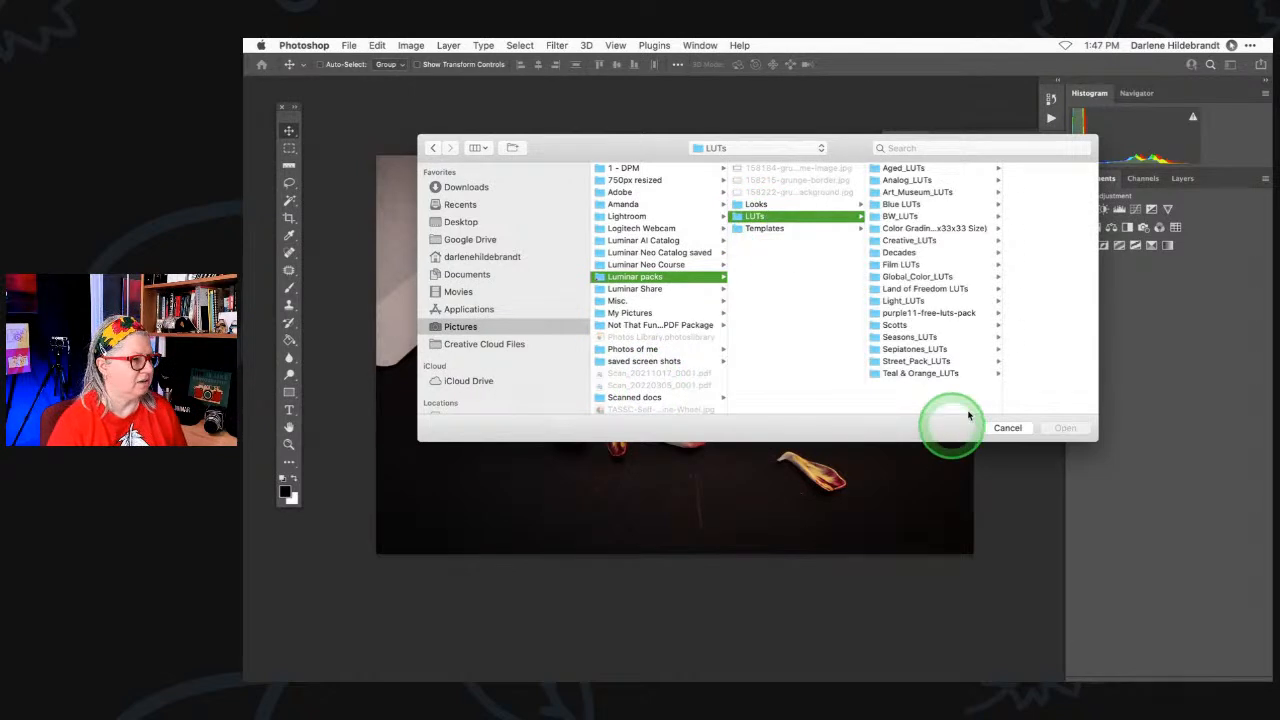
left_click(944, 289)
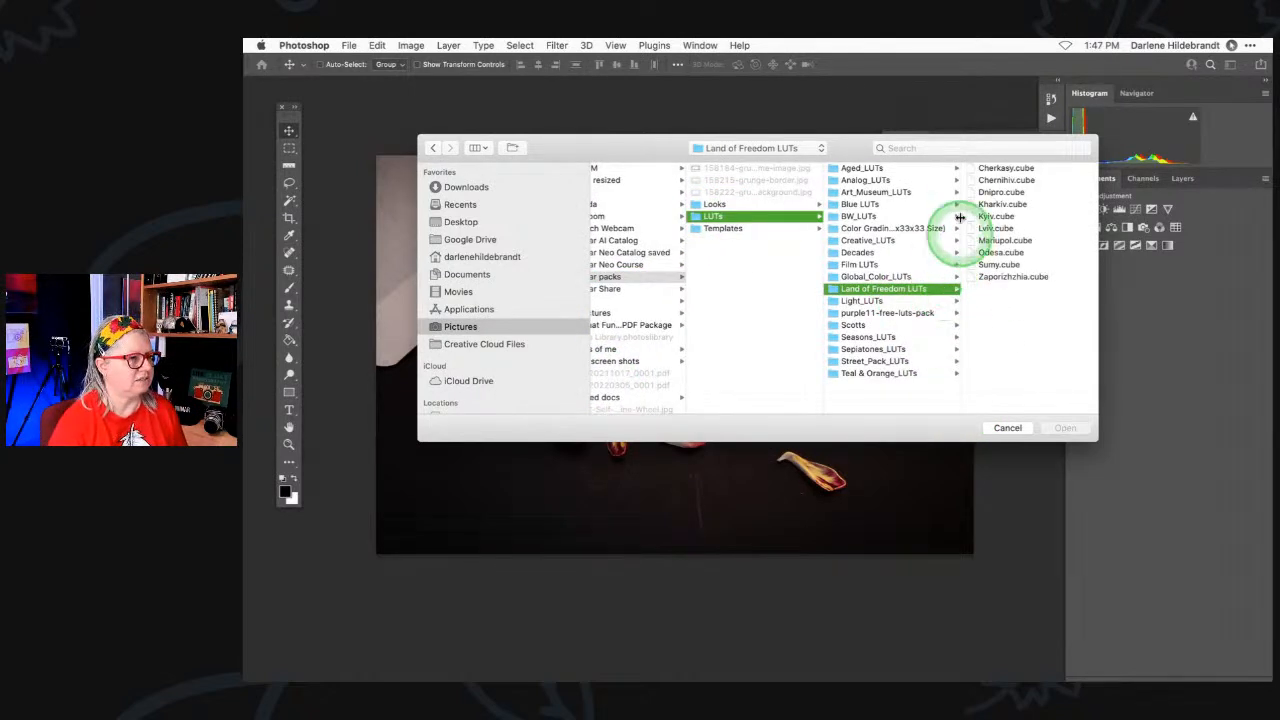
left_click(997, 168)
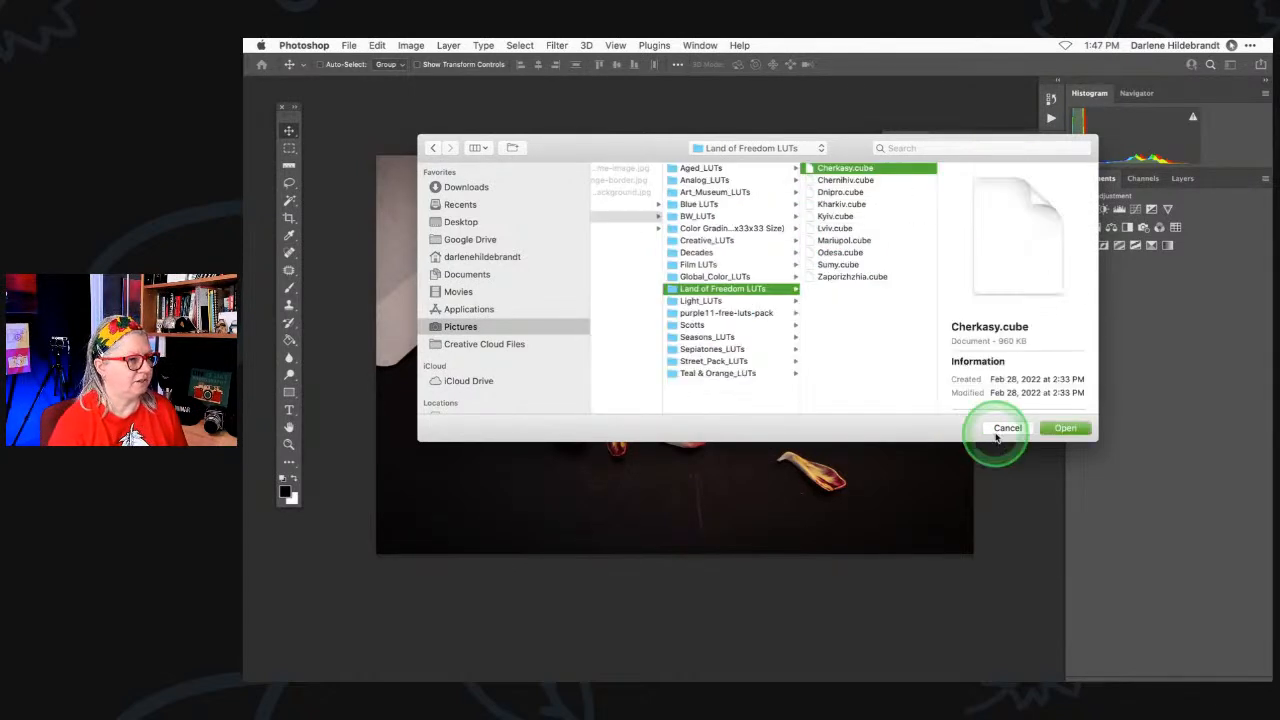
left_click(1065, 428)
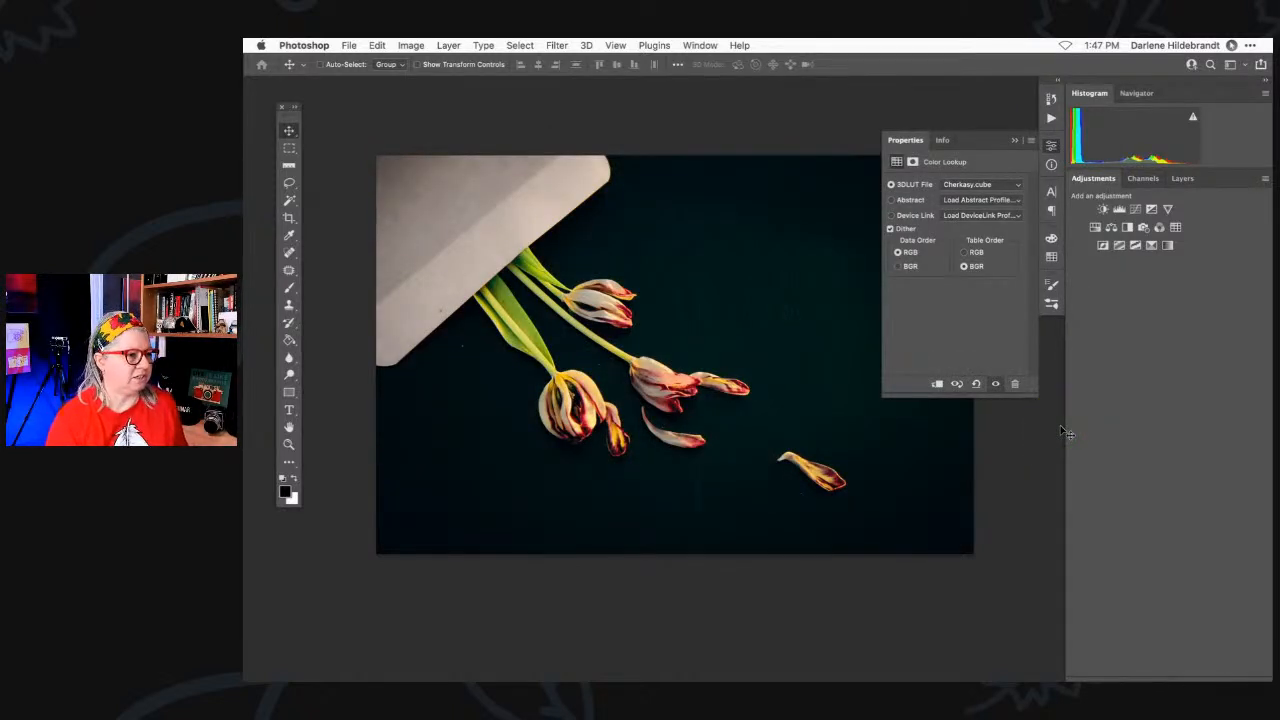
- Compare the sample looks on the Land of Freedom LUTs contact sheet in PDF Expert, and return to Photoshop
key("super+Tab")
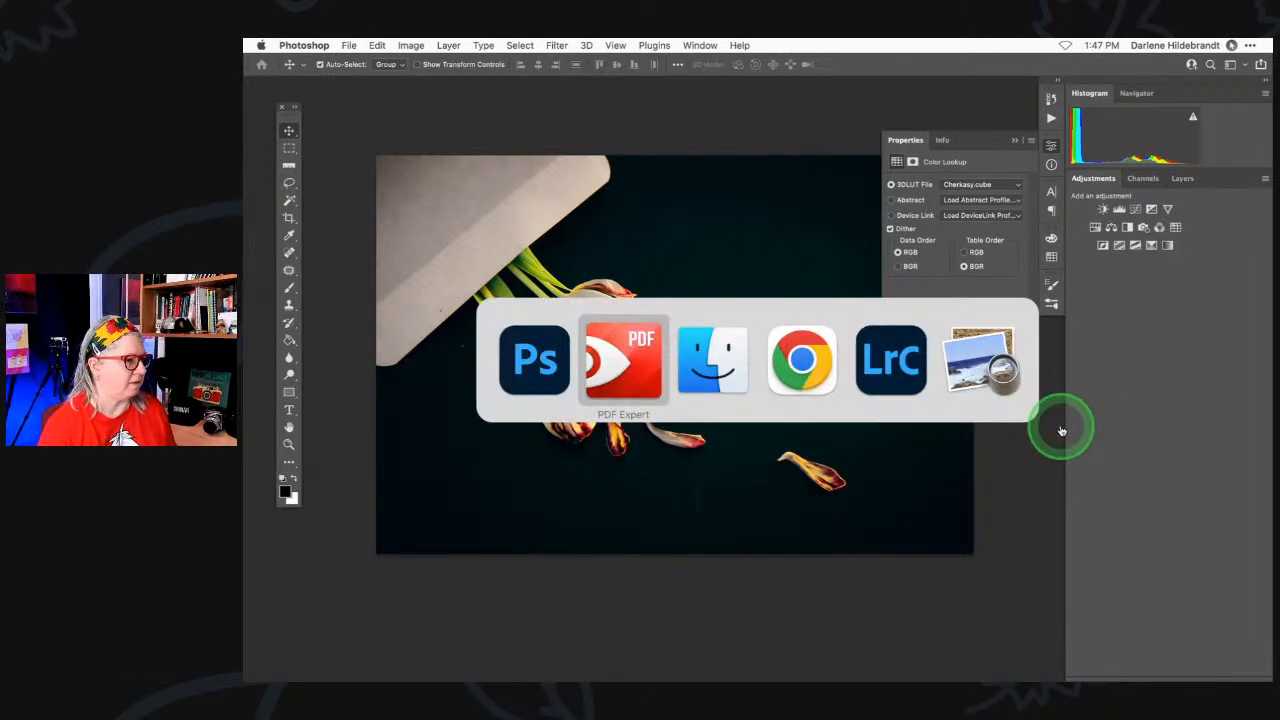
scroll(1062, 428, "down", 5)
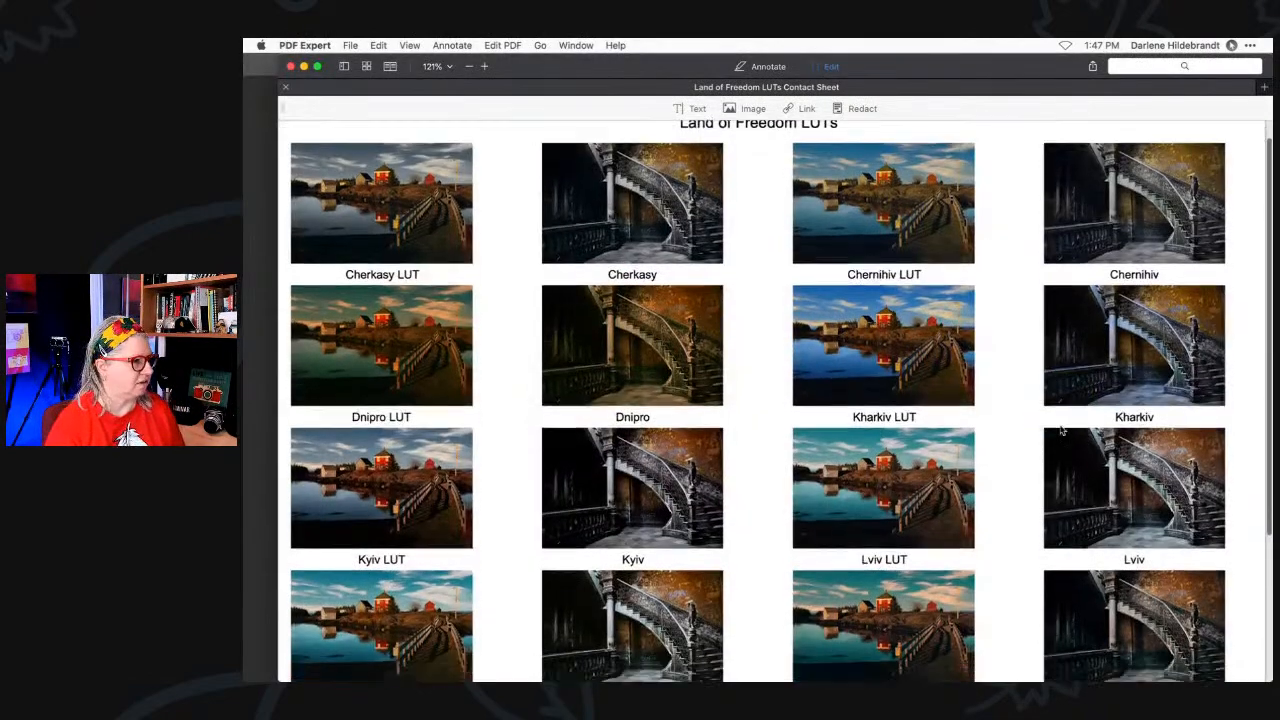
scroll(1062, 430, "down", 1)
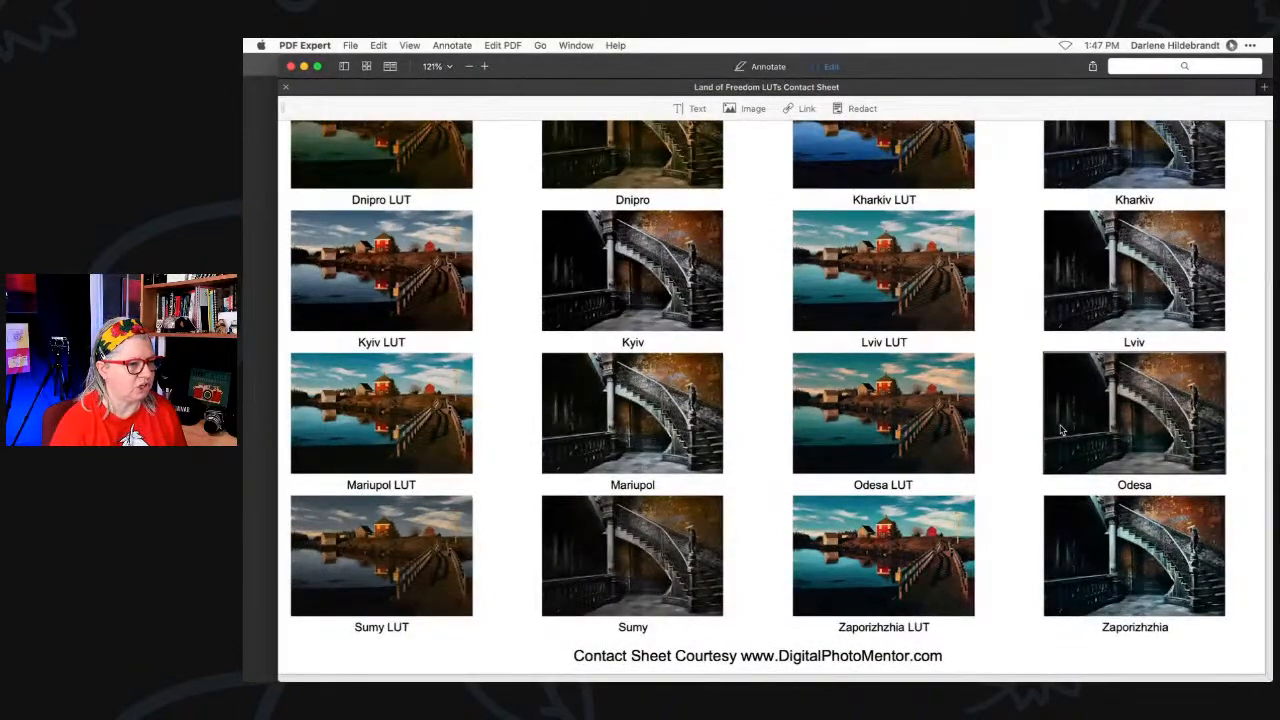
scroll(1072, 422, "up", 2)
scroll(1071, 424, "up", 2)
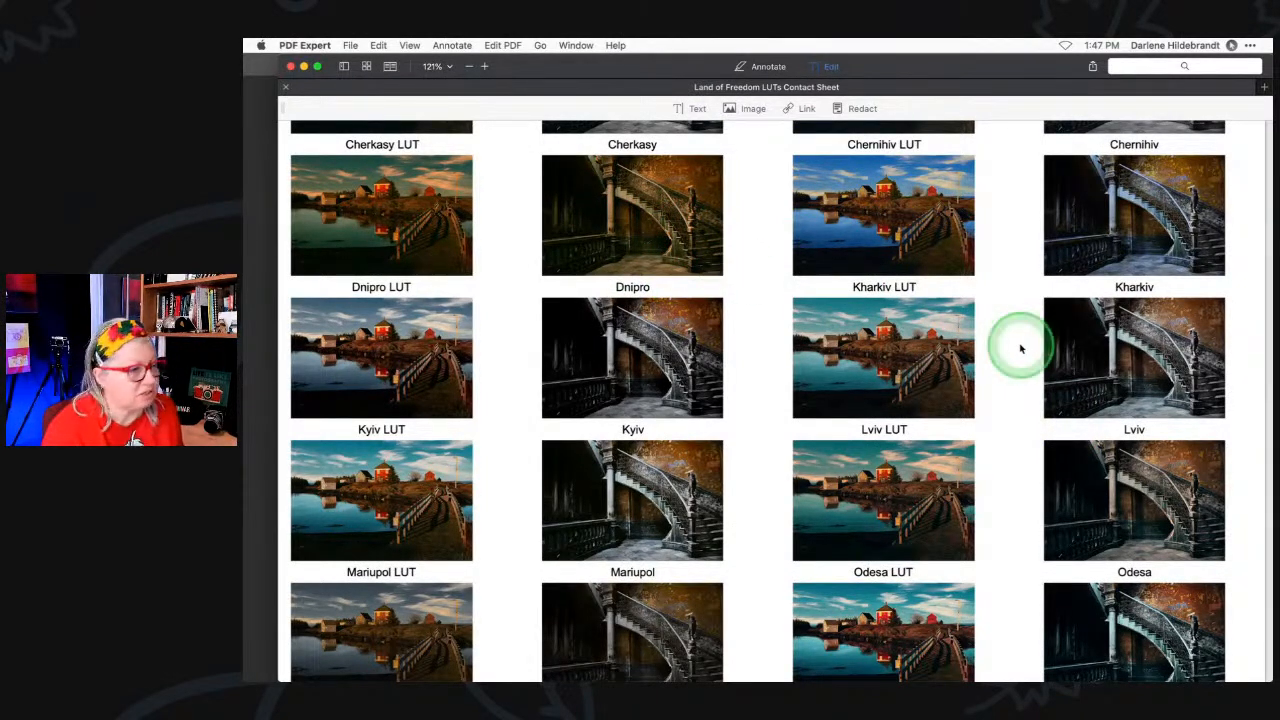
key("super+Tab")
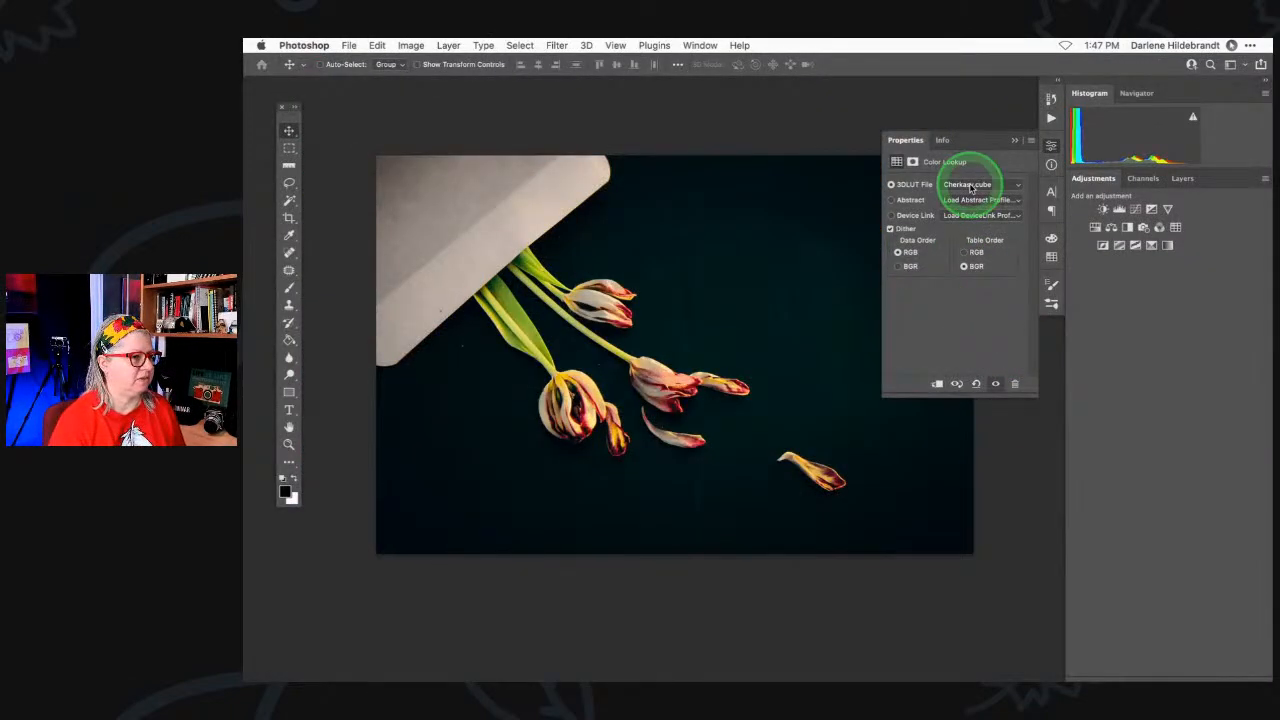
- Replace the Color Lookup adjustment's 3D LUT with Dnipro.cube from the Land of Freedom LUTs folder
left_click(970, 187)
left_click(970, 172)
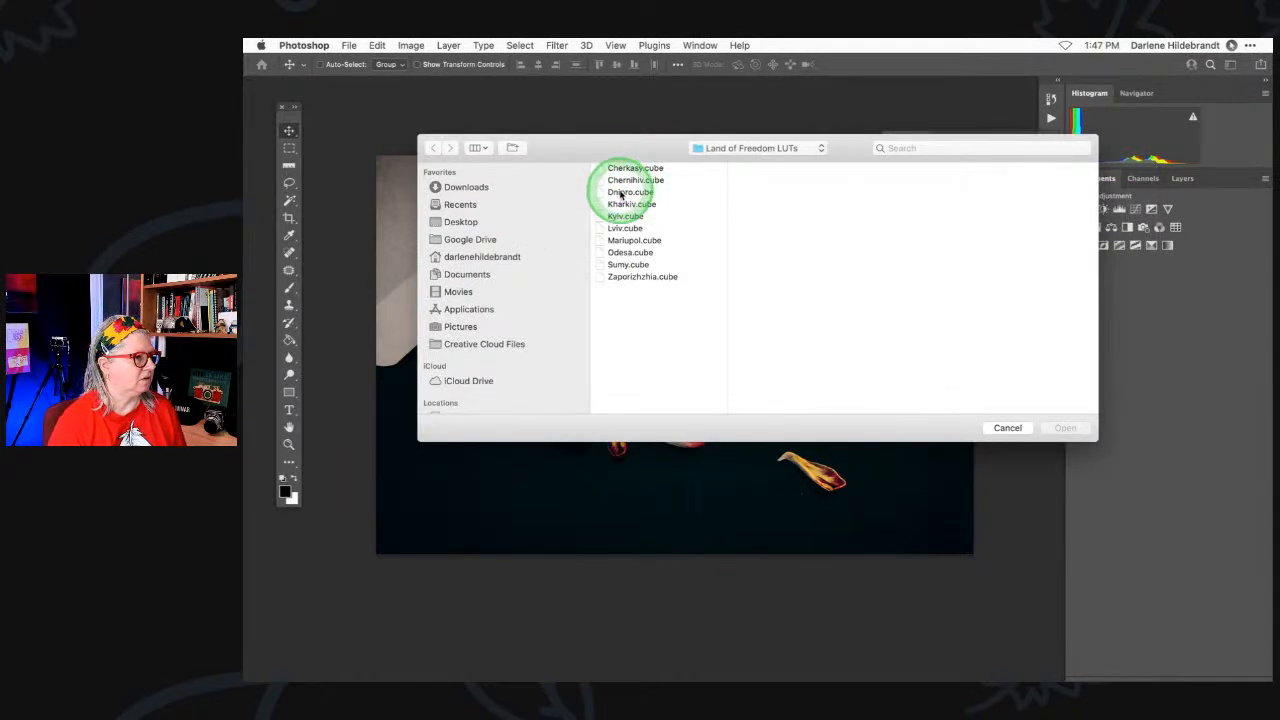
left_click(626, 191)
left_click(1063, 428)
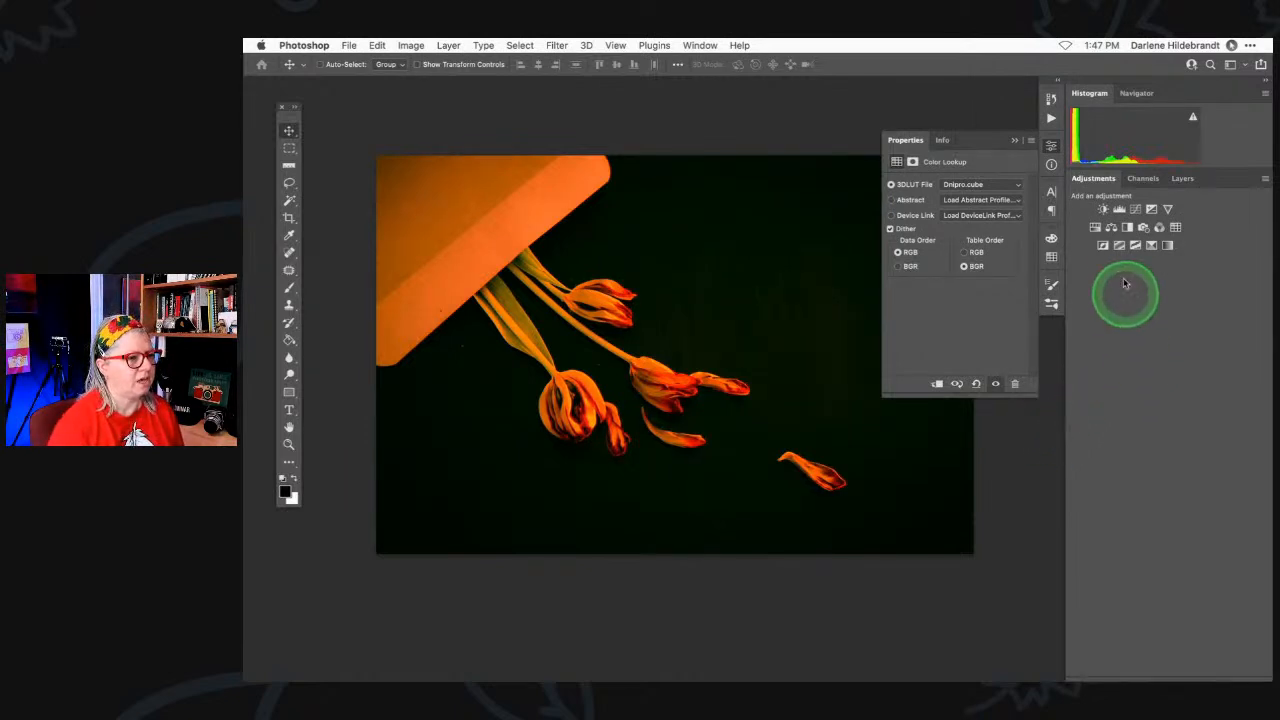
- Lower the Color Lookup layer's opacity to 71%
left_click(1182, 179)
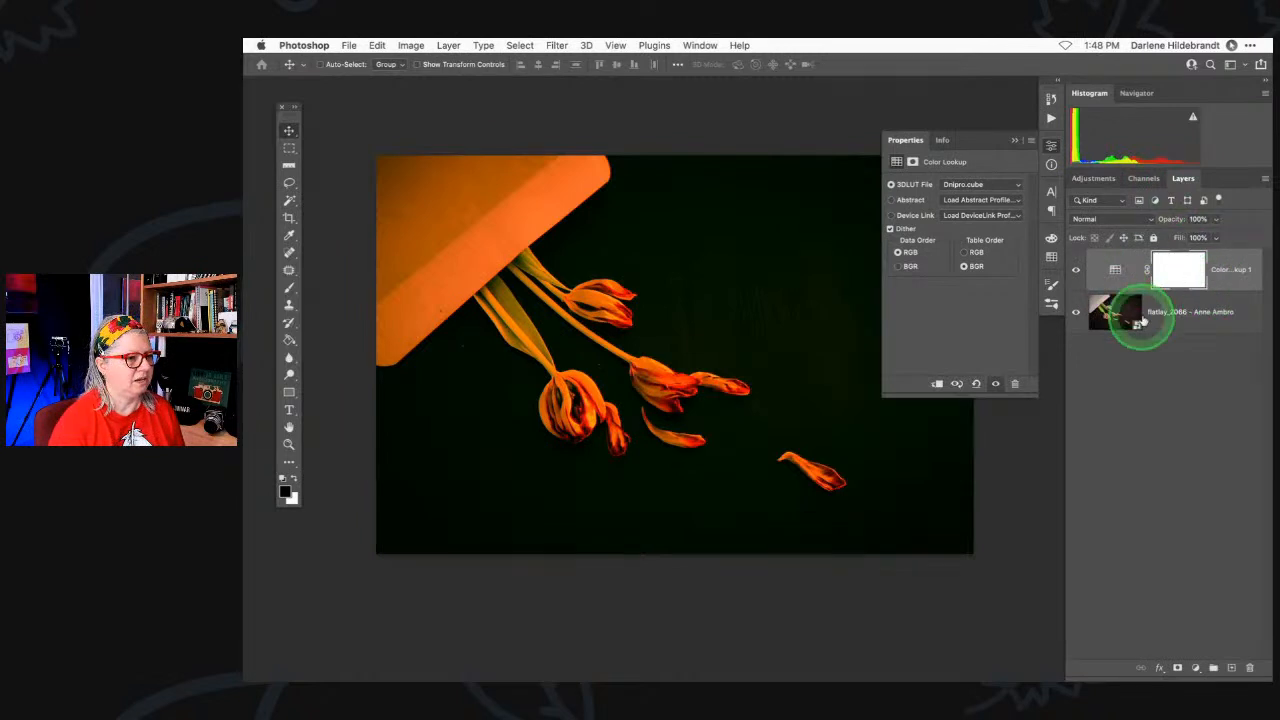
left_click(1216, 220)
mouse_move(1216, 222)
left_mouse_down()
mouse_move(1180, 239)
mouse_move(1200, 238)
mouse_move(1158, 238)
mouse_move(1199, 237)
left_mouse_up()
- Blend the Color Lookup layer with the photo in Overlay mode at 32% opacity
left_click(1091, 219)
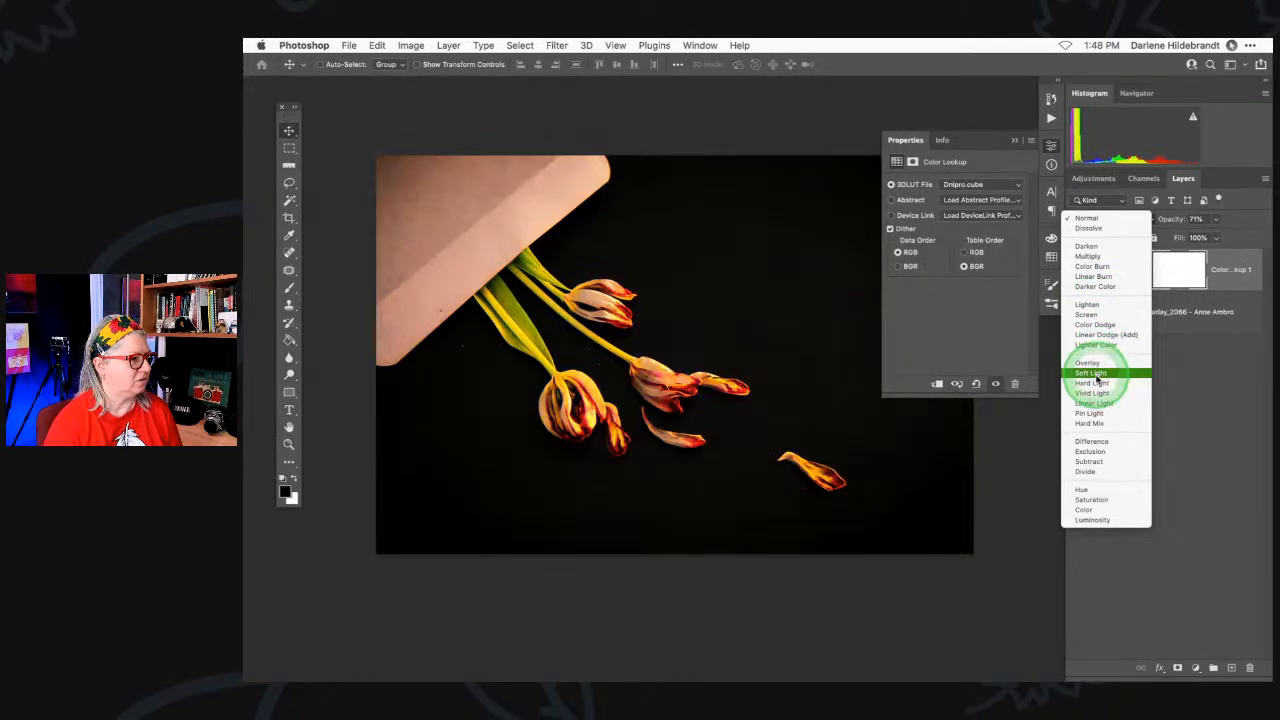
left_click(1100, 368)
left_click(1216, 219)
mouse_move(1216, 240)
left_mouse_down()
mouse_move(1157, 229)
mouse_move(1254, 243)
mouse_move(1180, 240)
mouse_move(1196, 236)
left_mouse_up()
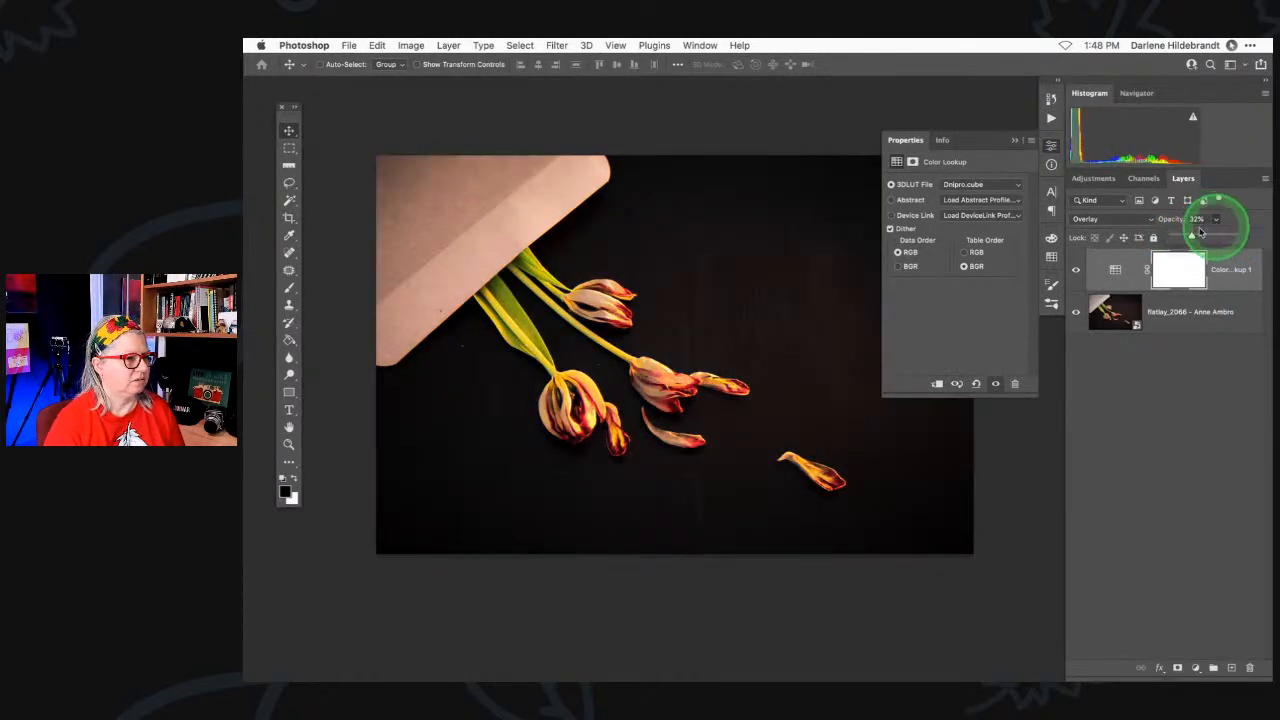
- Try the Pastel 8 Hues, Sepia Tone and Turquoise-Sepia abstract profiles on the Color Lookup adjustment
left_click(995, 199)
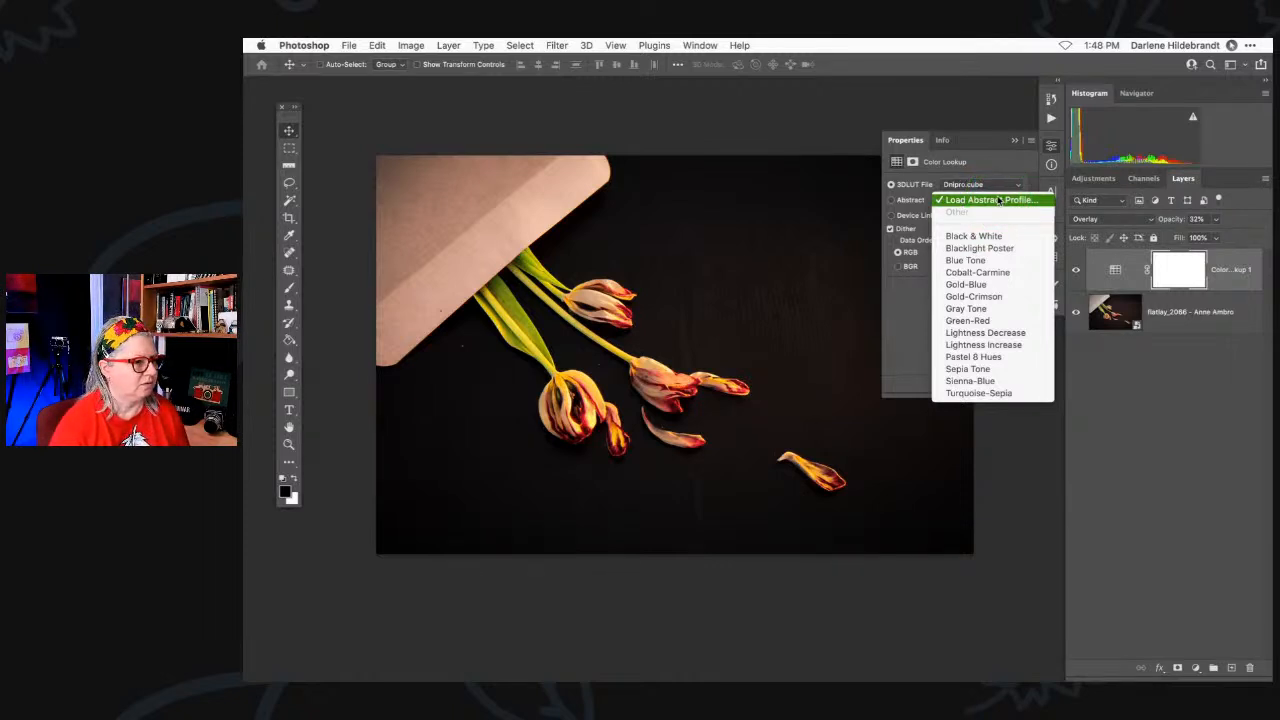
left_click(988, 357)
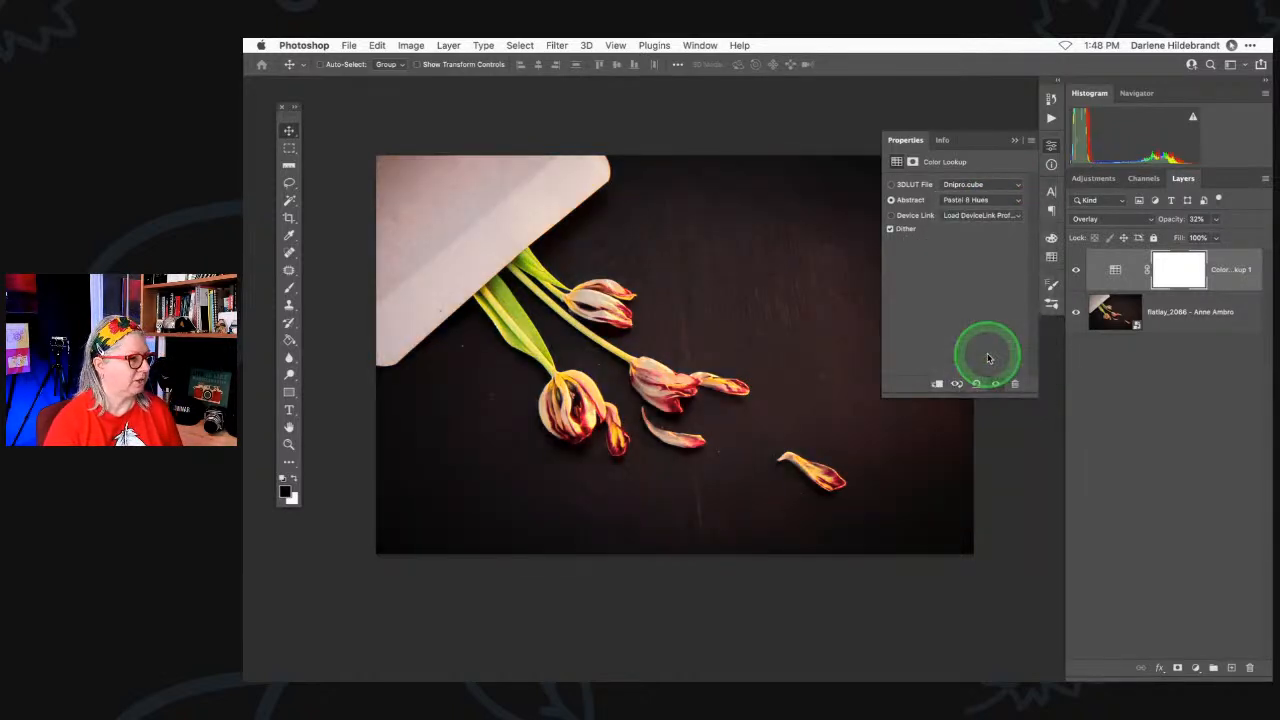
left_click(975, 200)
left_click(971, 213)
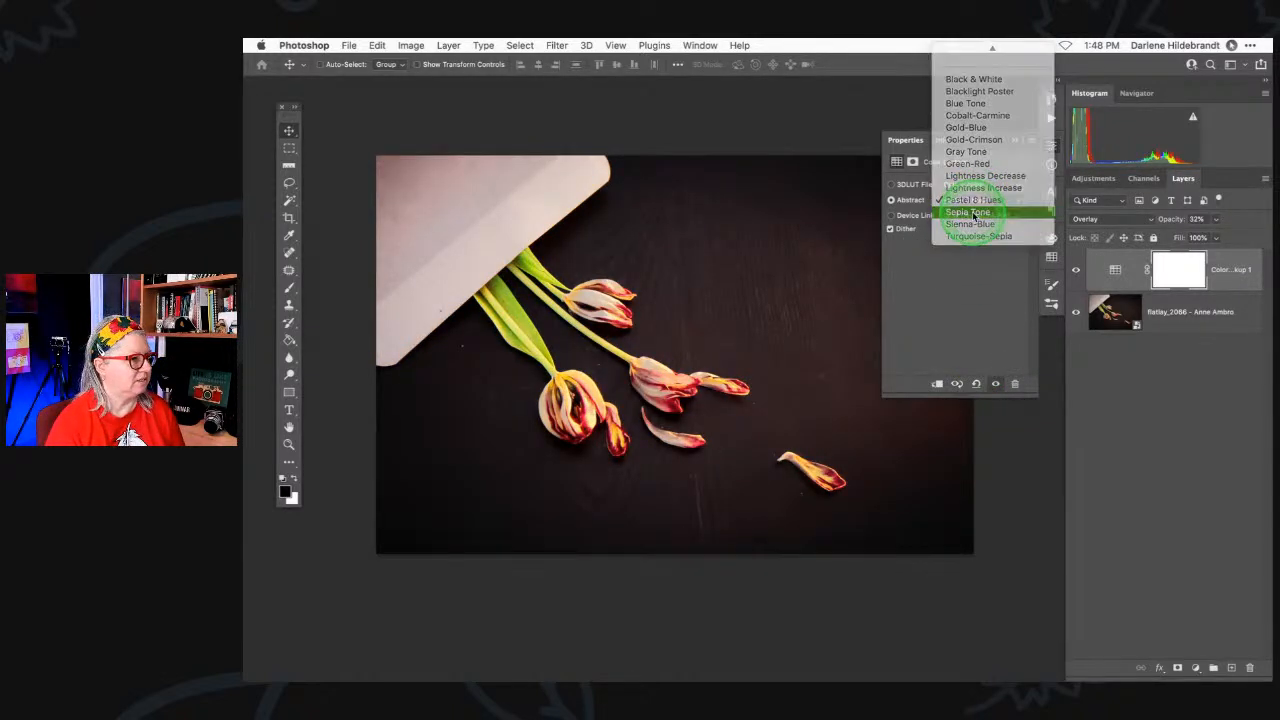
left_click(973, 202)
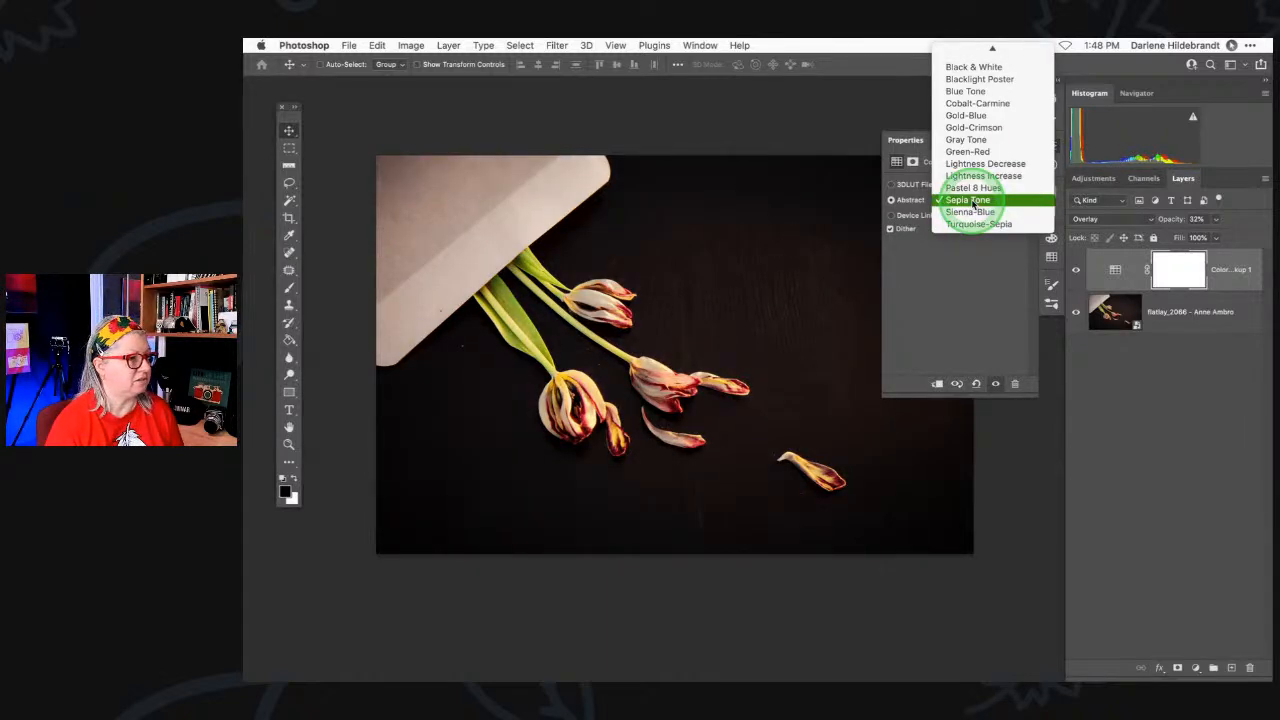
left_click(965, 225)
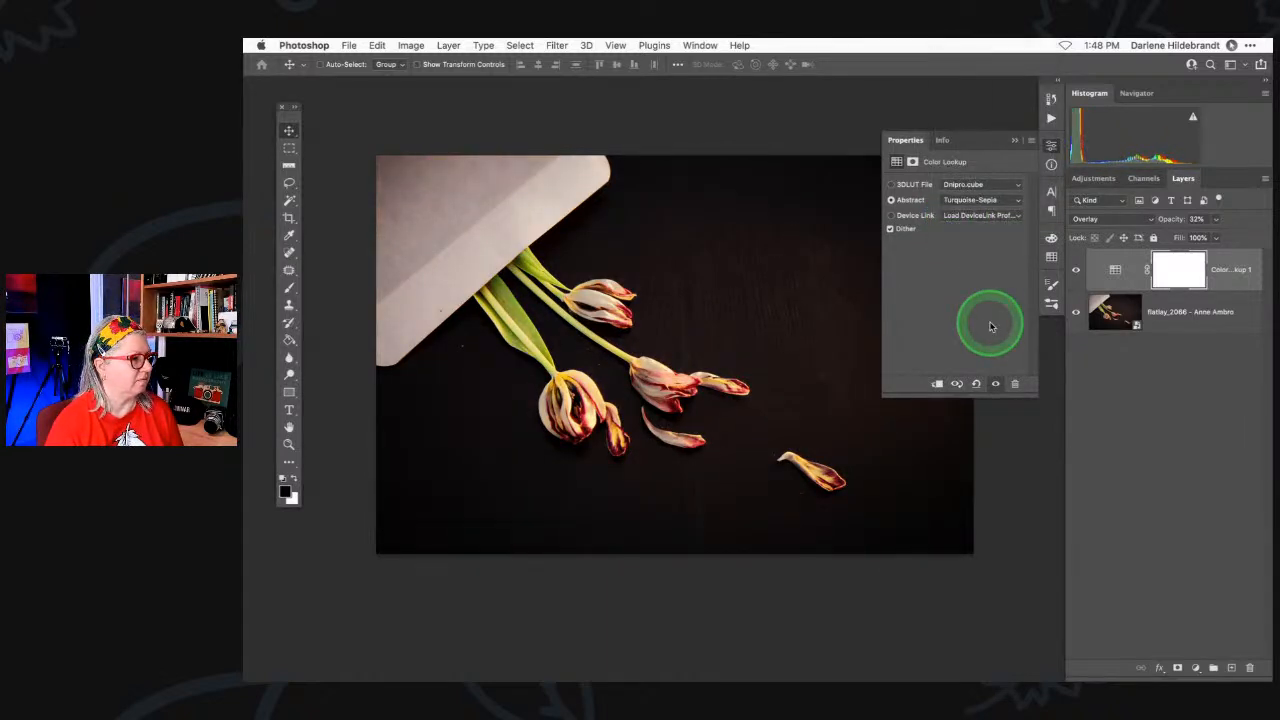
- Return the Color Lookup adjustment to the Dnipro.cube 3D LUT, with its layer at 100% opacity in Normal mode
left_click(970, 185)
left_click(970, 185)
left_click(1215, 222)
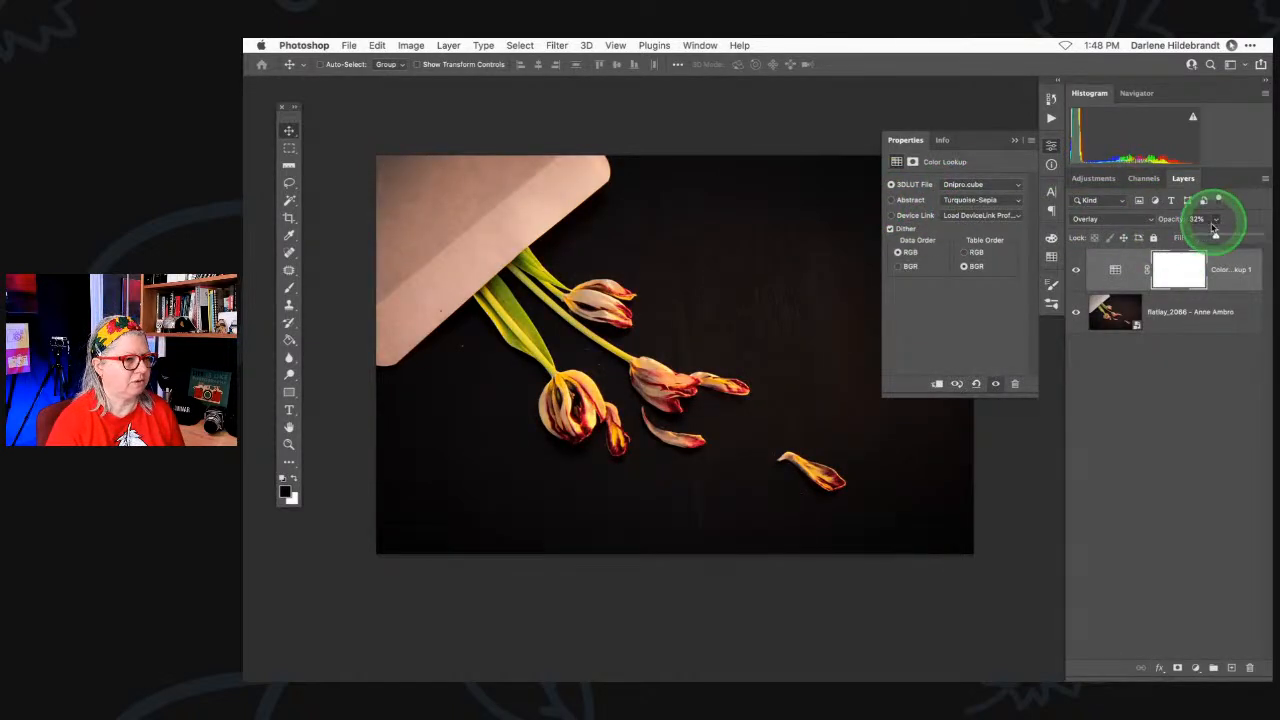
left_click_drag(1215, 222, 1257, 229)
left_click_drag(1144, 222, 1097, 81)
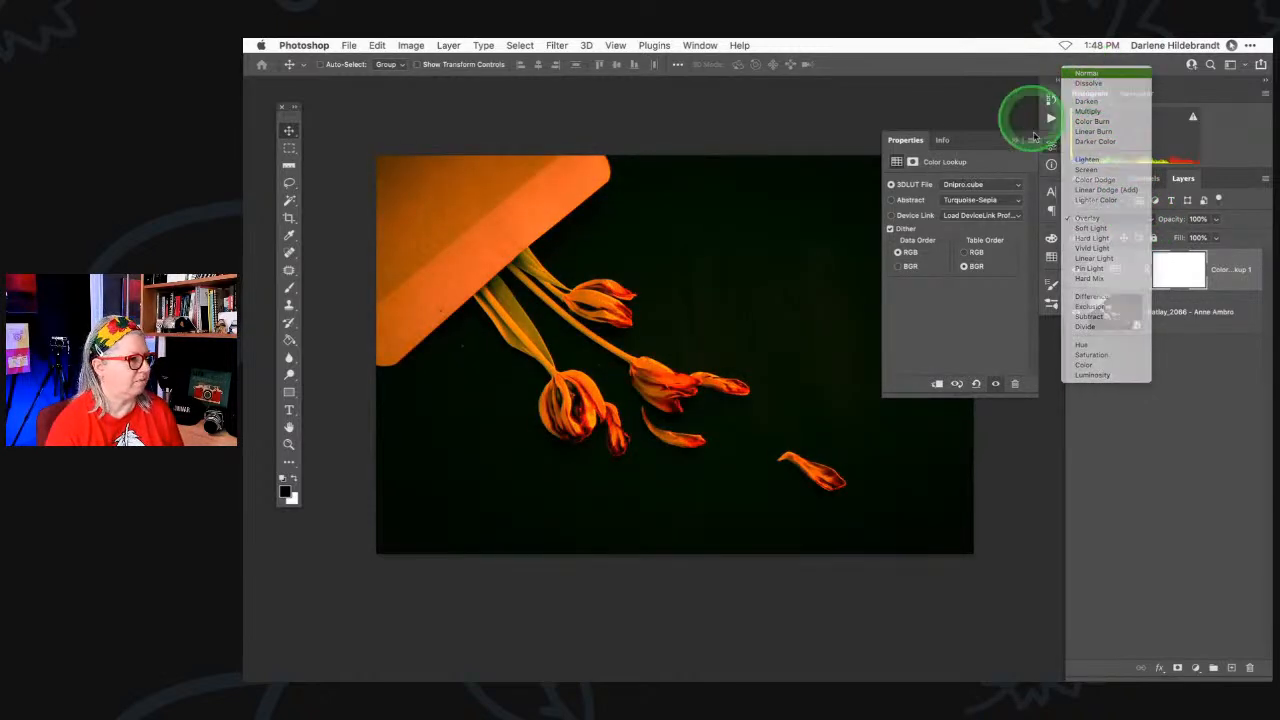
- Switch the Color Lookup to the Pastel 8 Hues abstract profile and preview other blend modes, keeping Normal
left_click(964, 201)
left_click(964, 201)
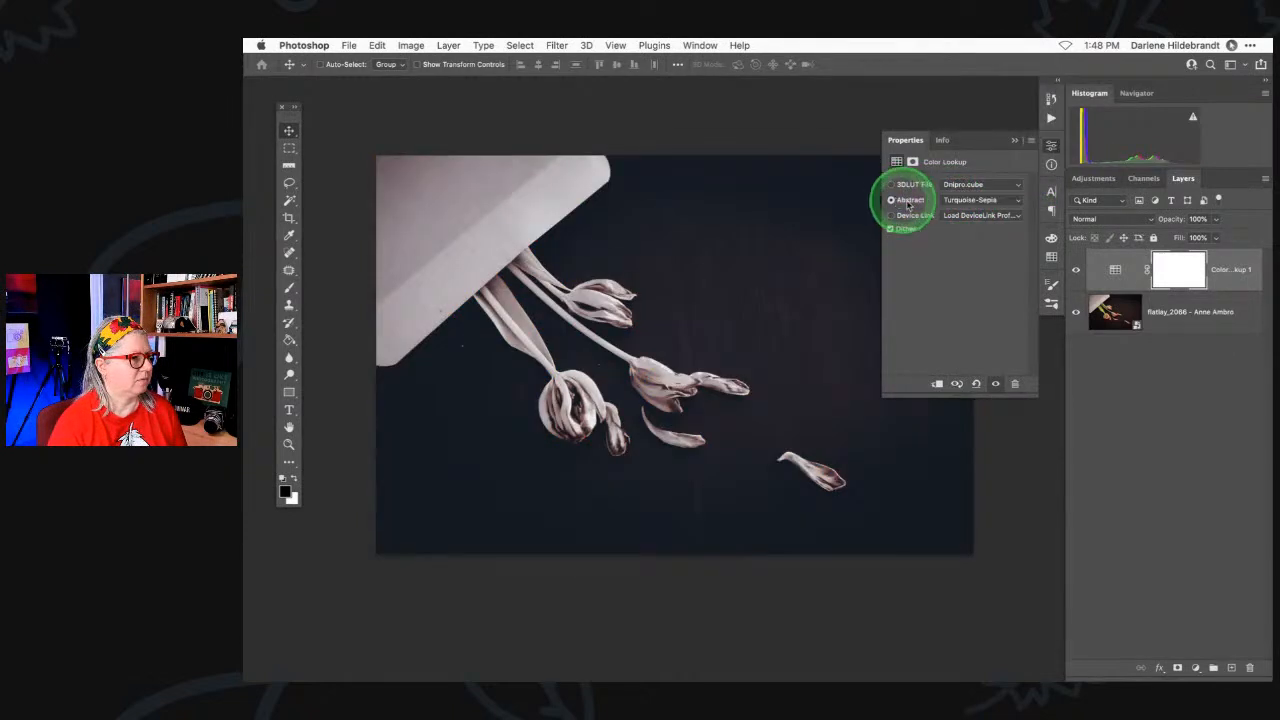
left_click(985, 201)
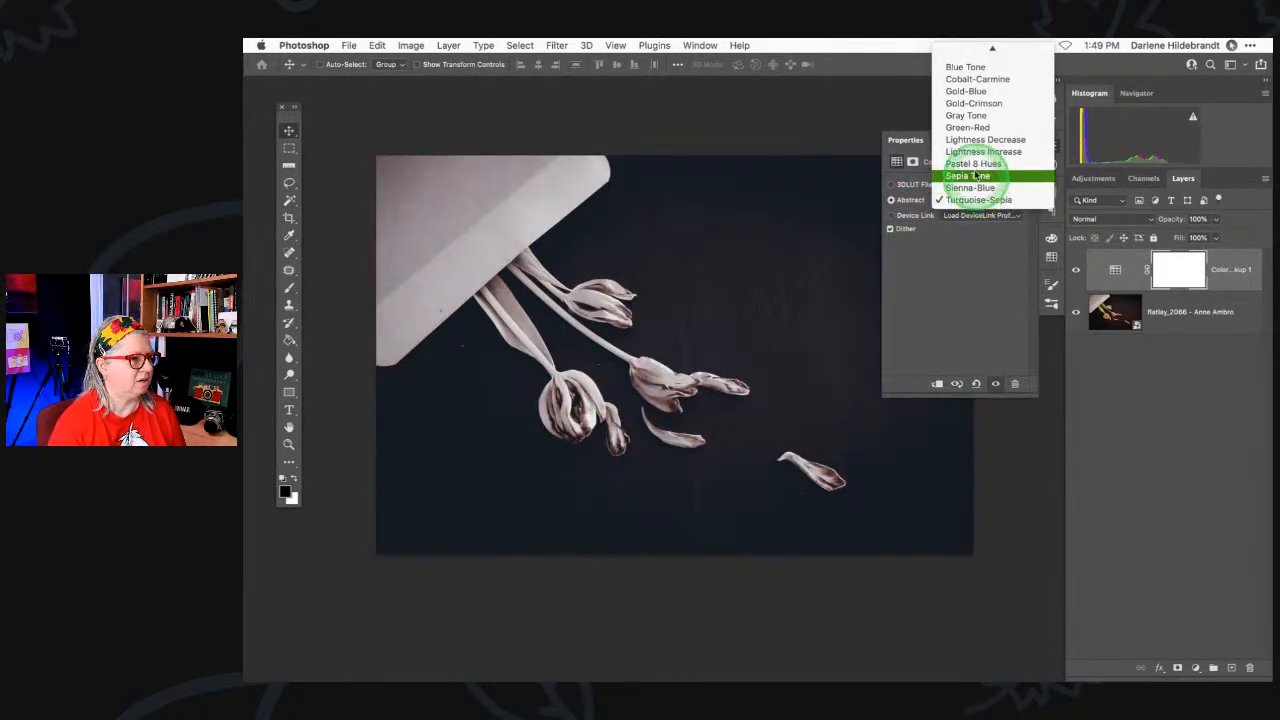
left_click(973, 165)
scroll(967, 178, "up", 2)
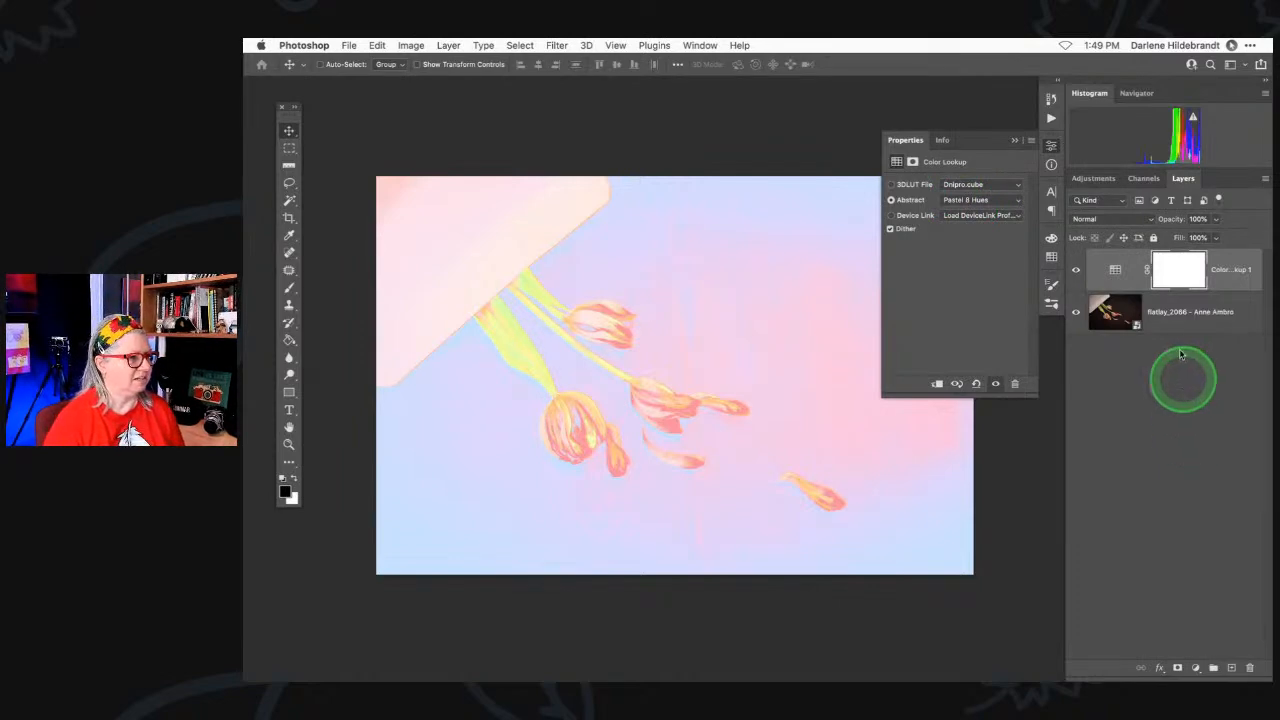
left_click(1119, 222)
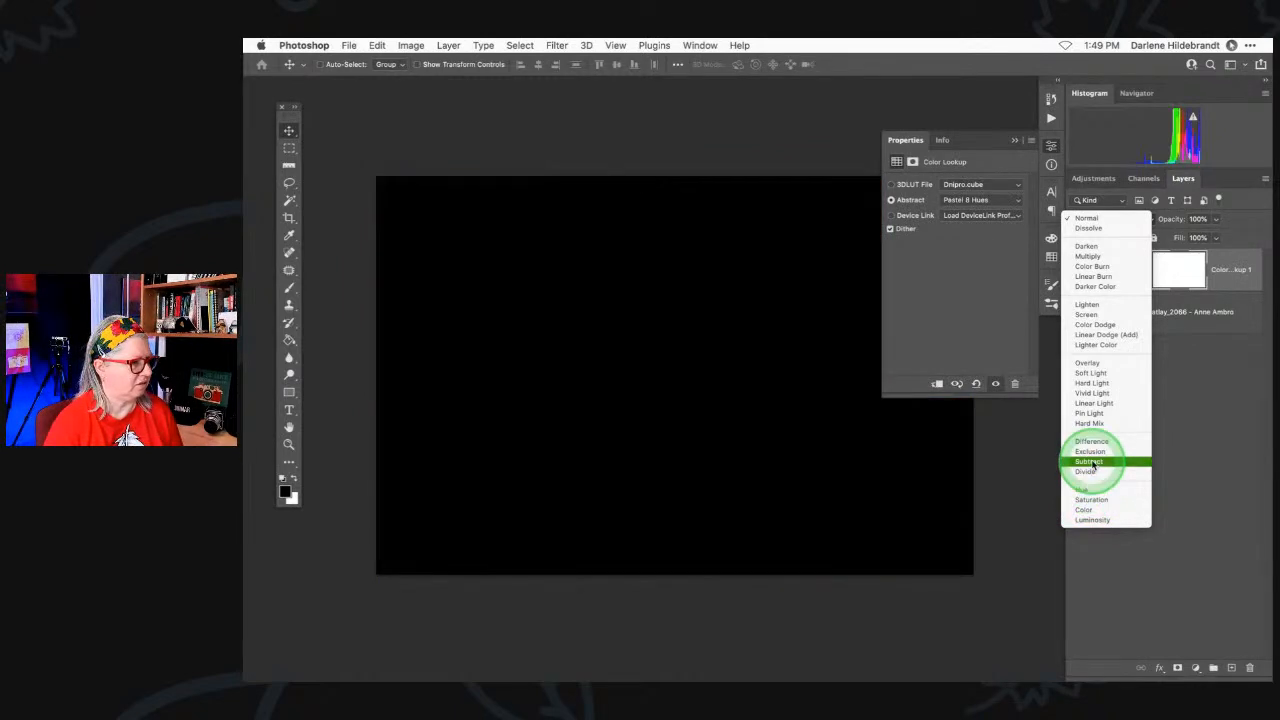
left_click(957, 236)
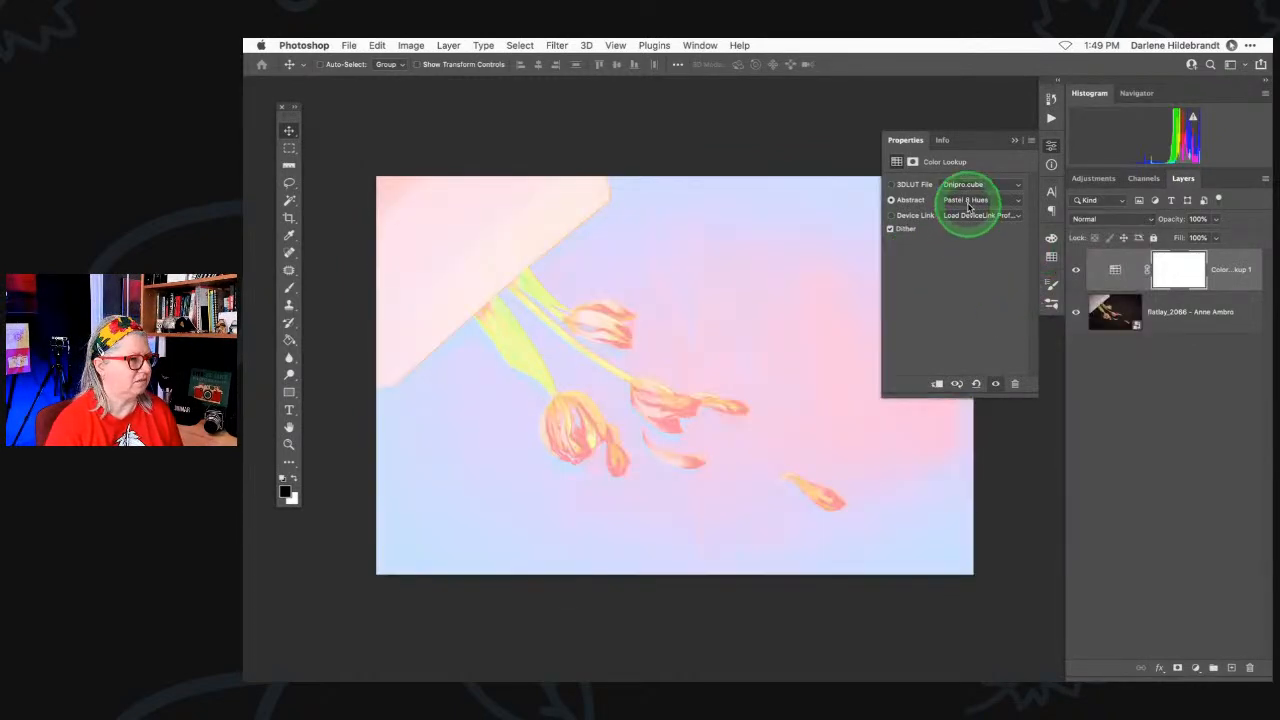
- Try the Lightness Increase and Cobalt-Carmine abstract profiles, and apply Gold-Blue to the Color Lookup adjustment
left_click(970, 203)
left_click(970, 188)
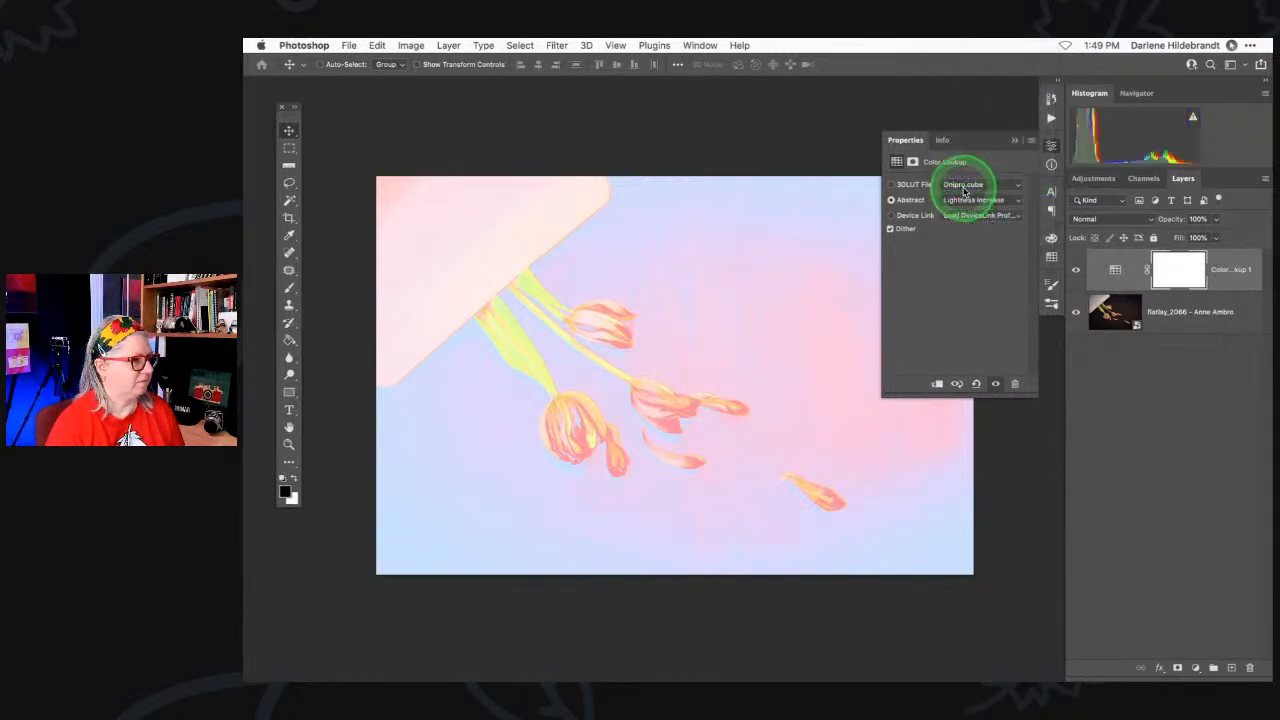
left_click(966, 205)
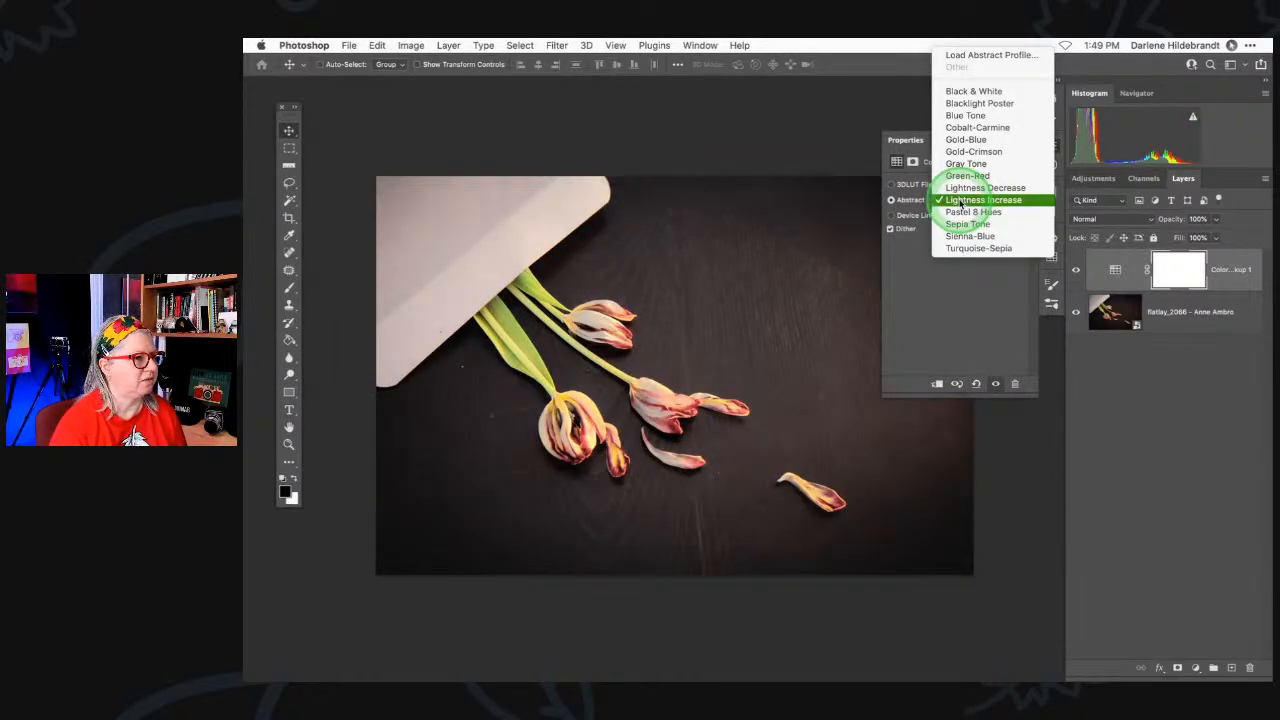
left_click(976, 127)
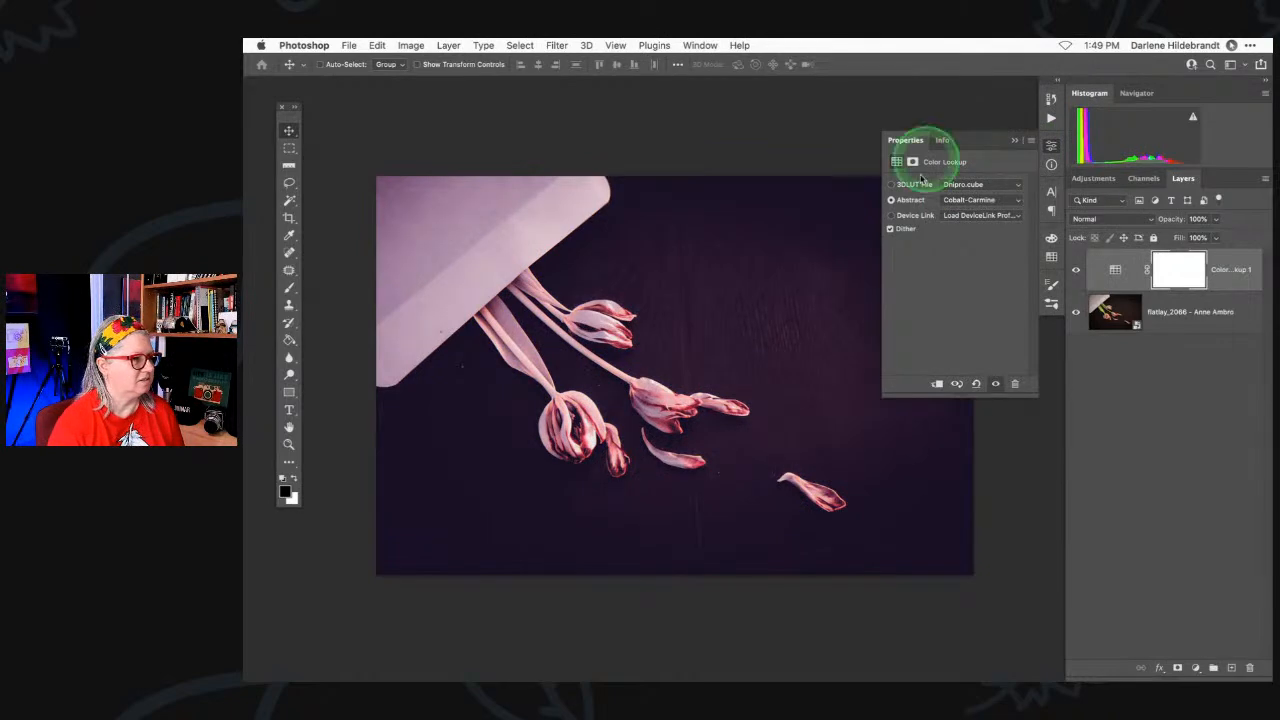
left_click(962, 200)
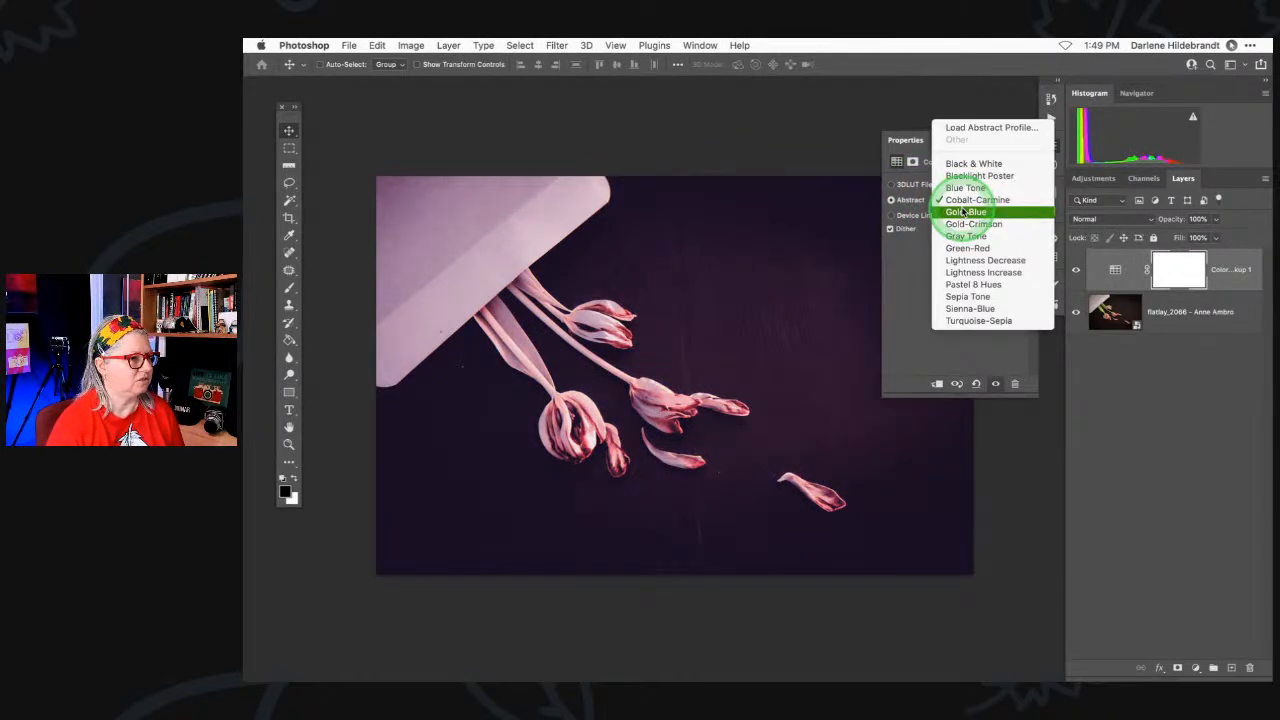
left_click(964, 212)
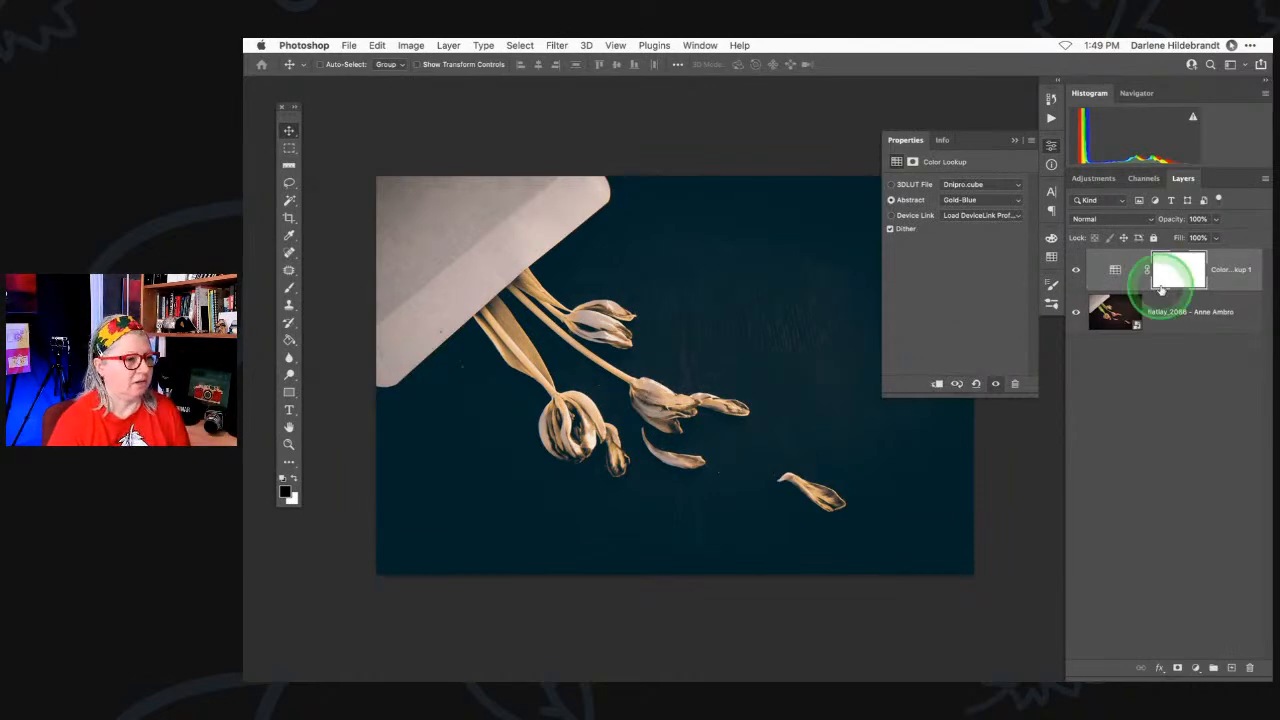
- Set the Color Lookup layer's blend mode to Lighten and compare the photo with and without the adjustment
left_click(1110, 218)
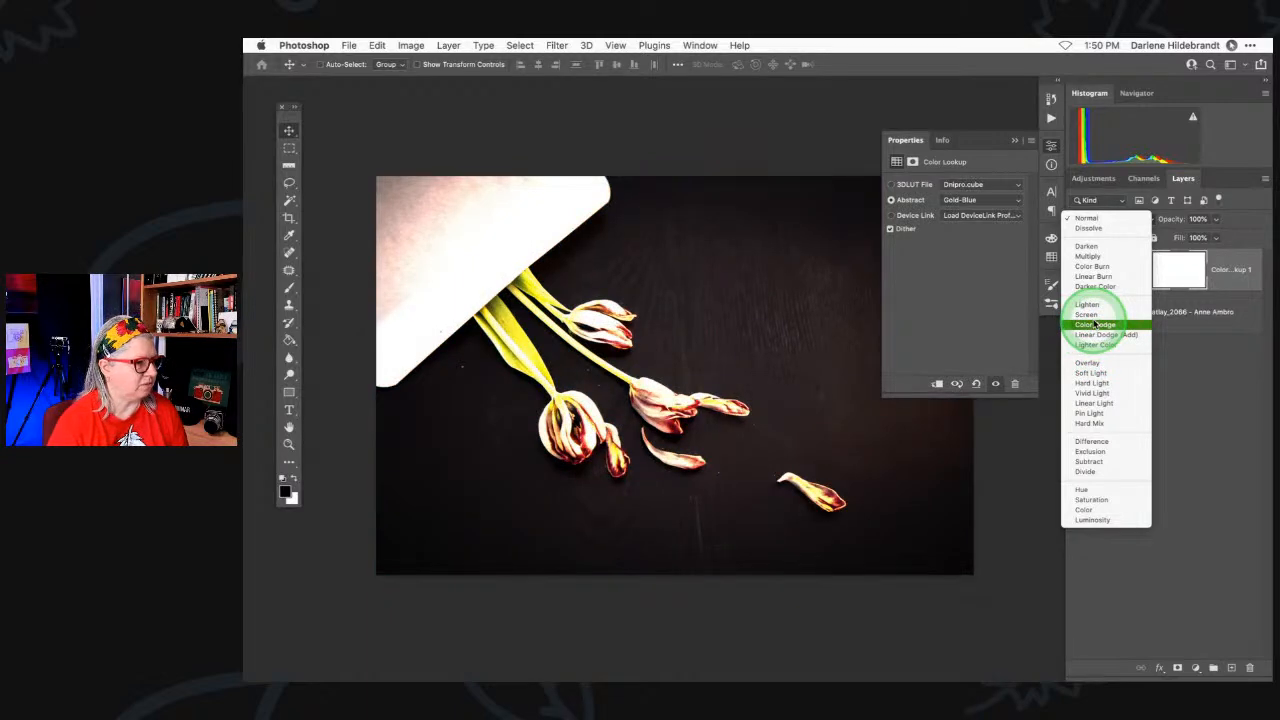
left_click(1088, 305)
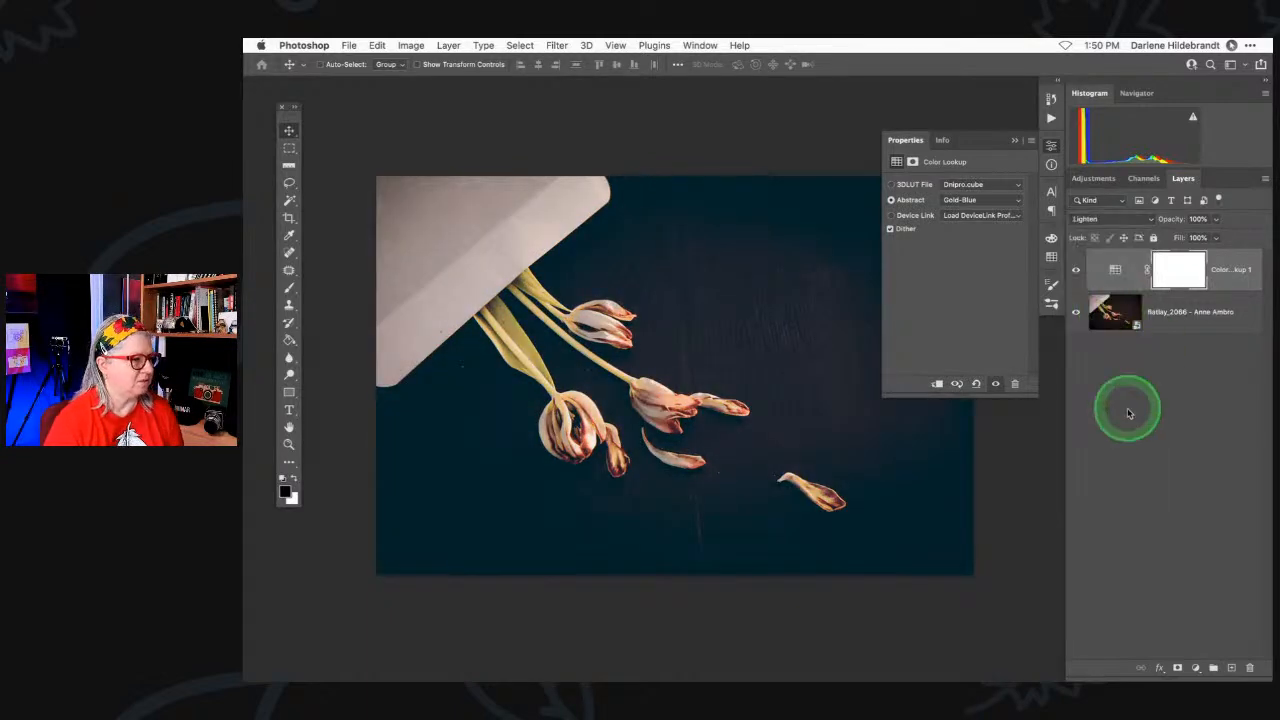
left_click(1075, 270)
left_click(1076, 270)
left_click(1076, 270)
- Reduce the Color Lookup layer's opacity to 92%, compare the photo before and after, and collapse the adjustment's properties
mouse_move(1211, 226)
left_mouse_down()
mouse_move(1165, 238)
mouse_move(1211, 238)
left_mouse_up()
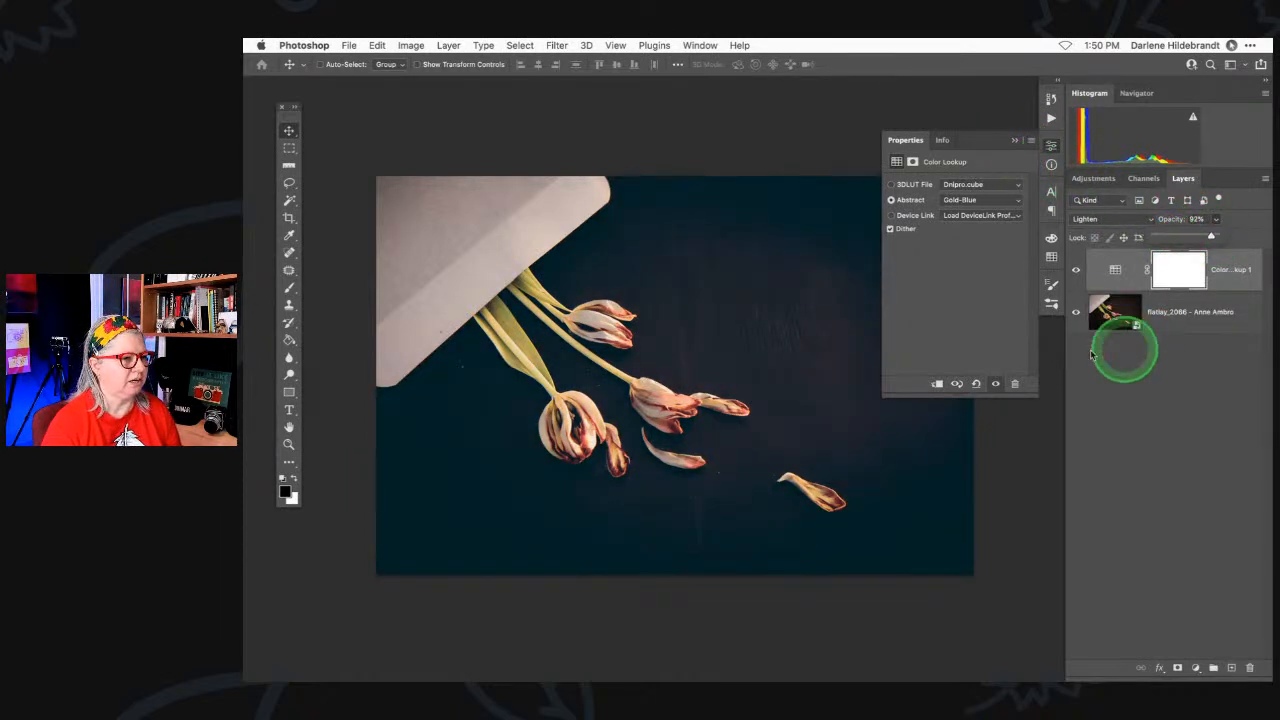
left_click(1076, 270)
left_click(1076, 270)
left_click(1076, 270)
left_click(1076, 270)
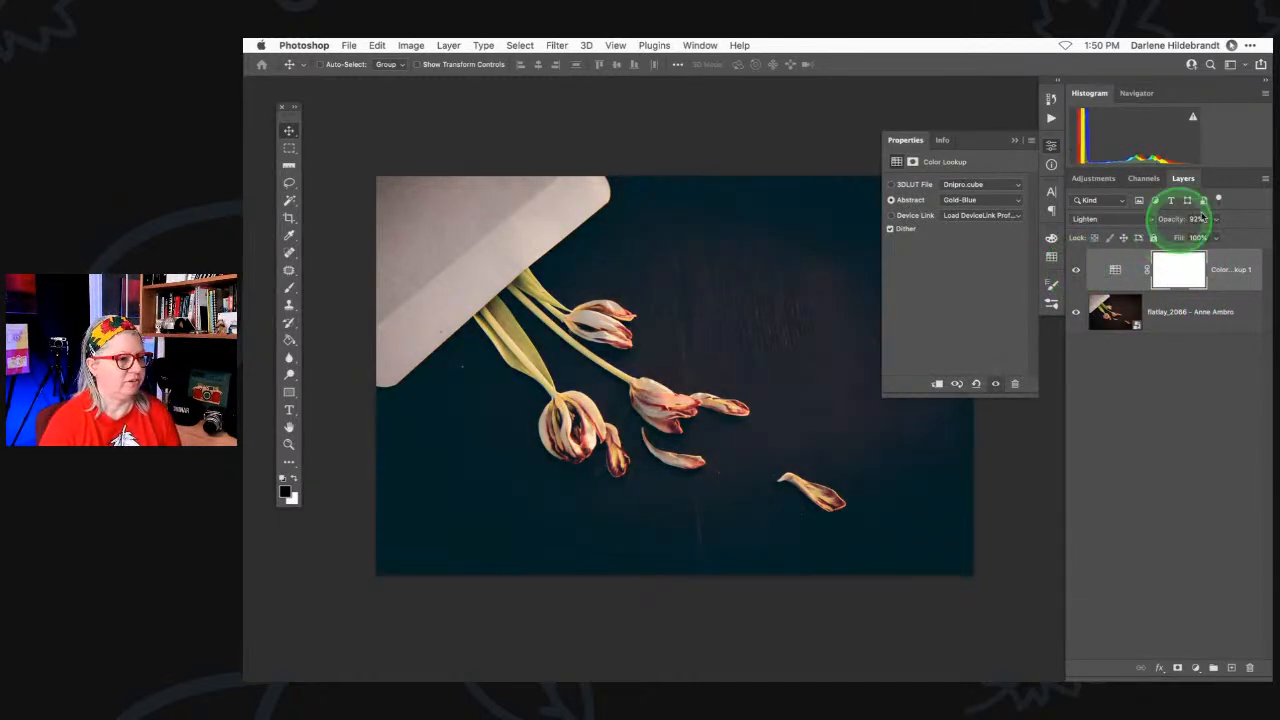
left_click(1015, 140)
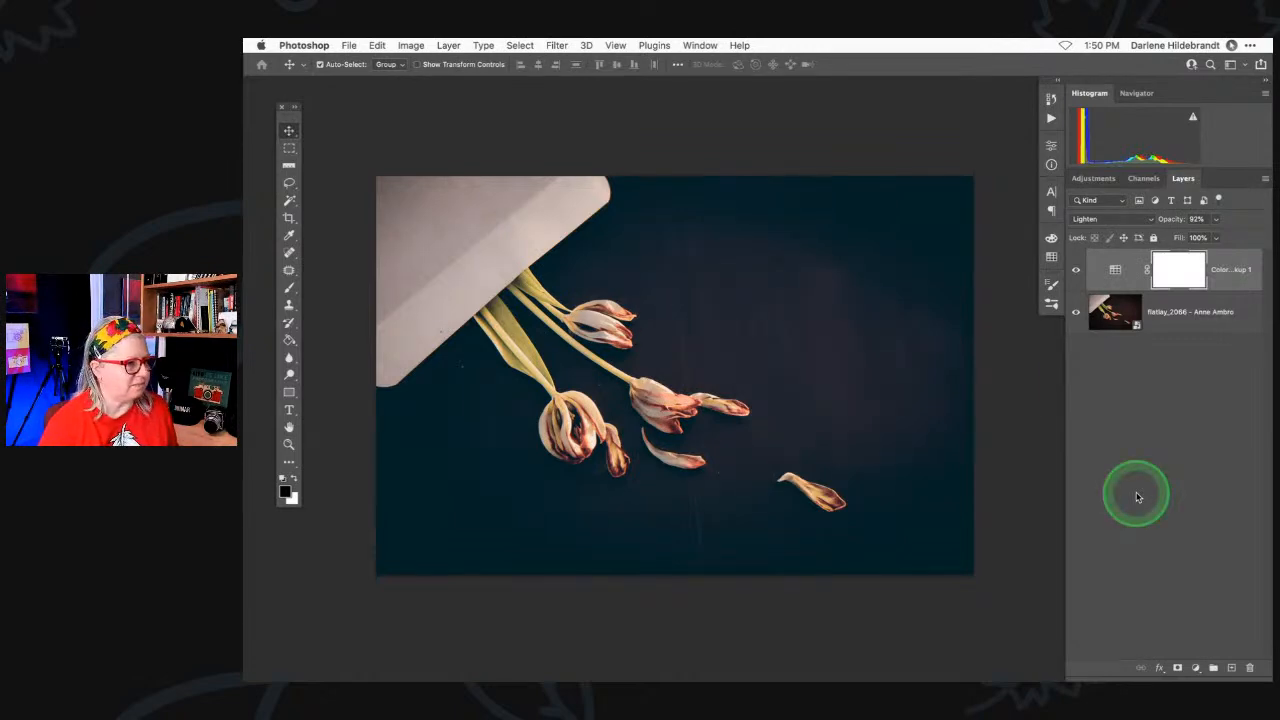
- Switch to Lightroom Classic and show the Library grid together with the navigator, folders and collections
key("super+Tab")
key("super+Tab")
key("super+Tab")
key("super+Tab")
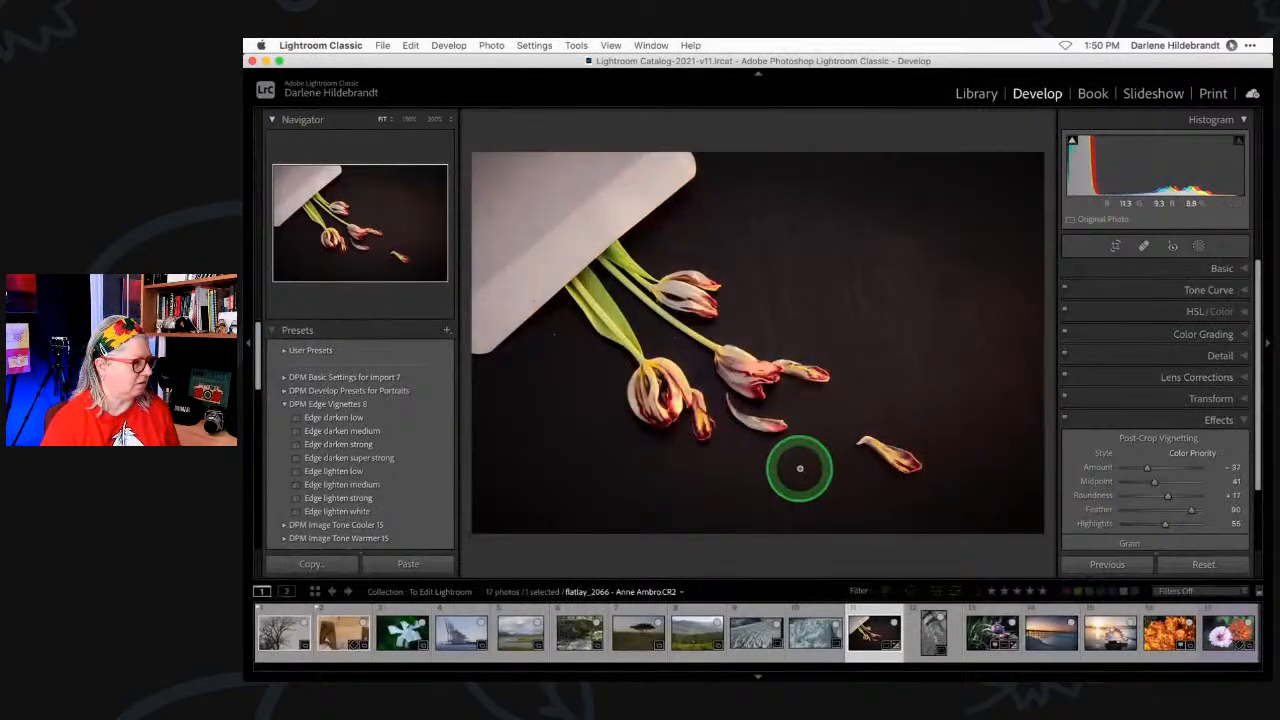
key("g")
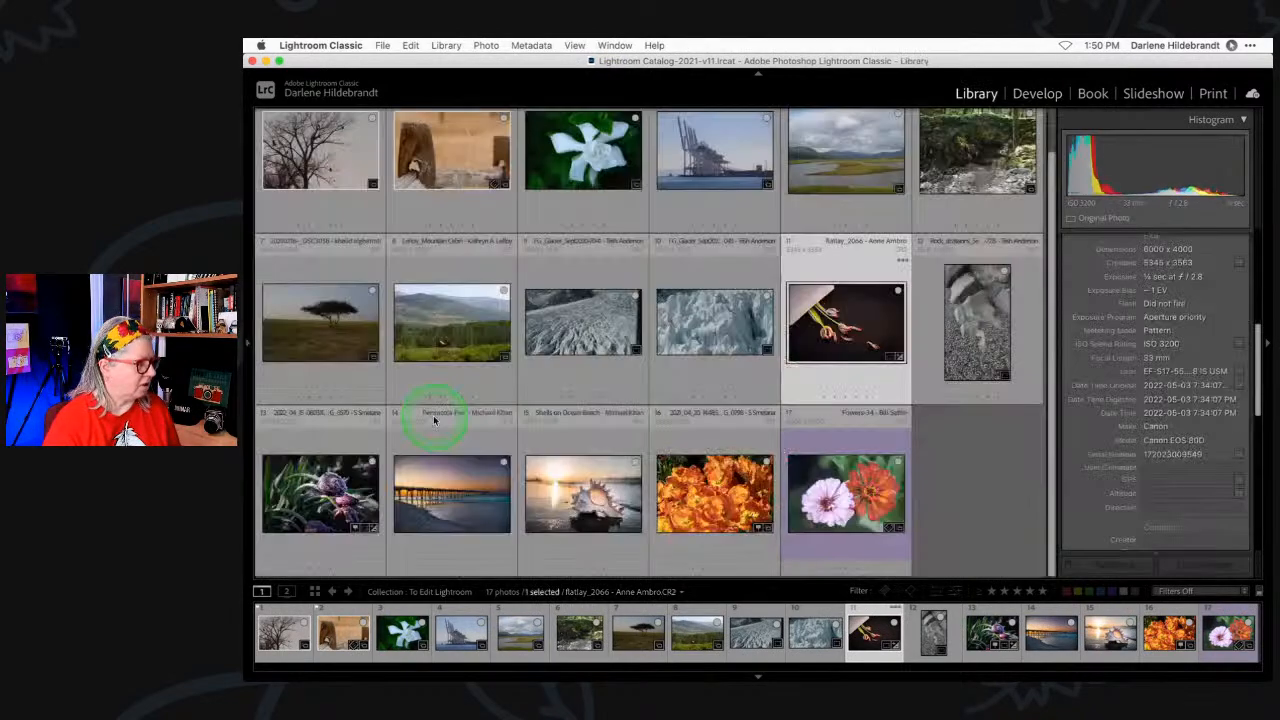
left_click(250, 344)
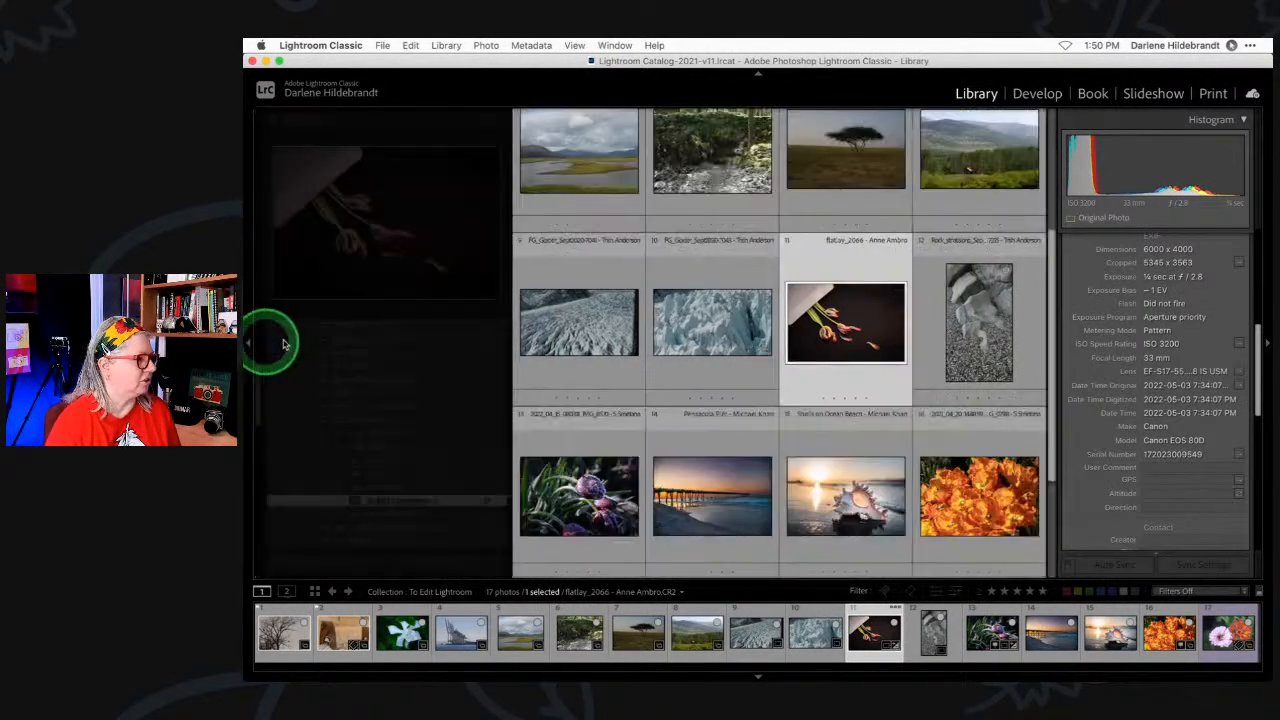
- Expand the Textures and skies folder in the catalog's folder list and look through its texture subfolders
scroll(380, 370, "down", 3)
scroll(380, 373, "down", 10)
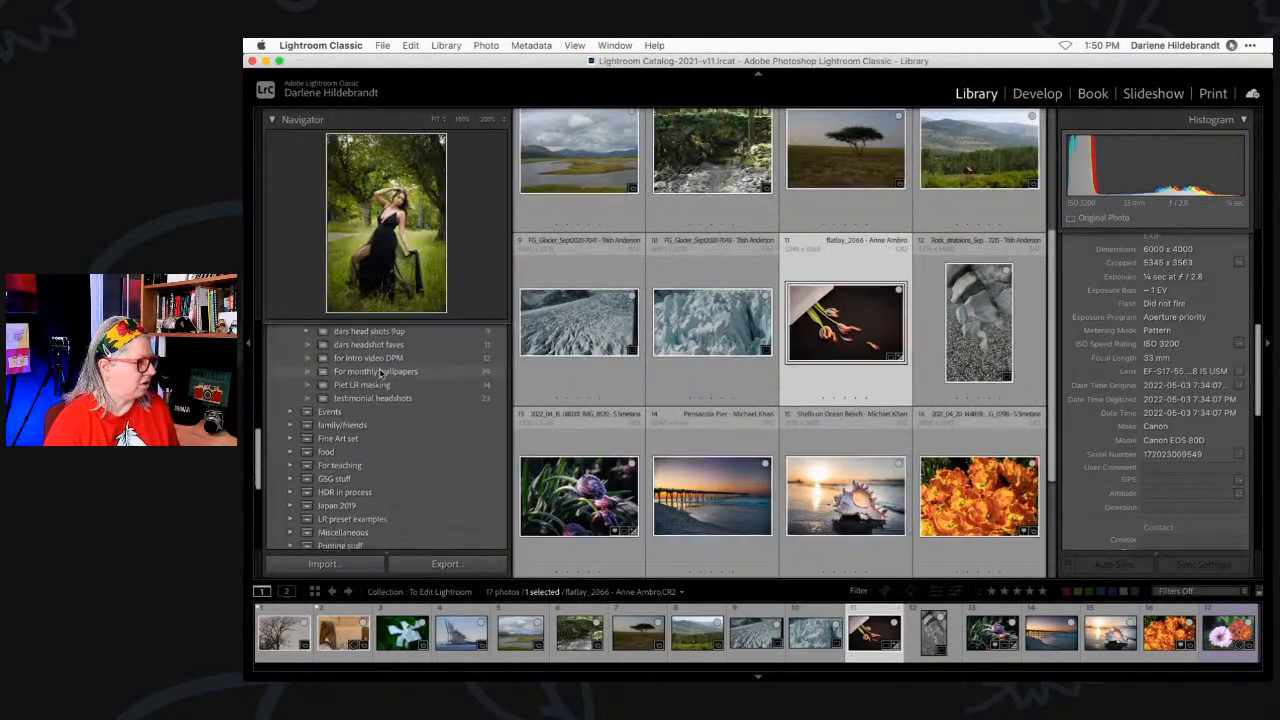
scroll(379, 373, "up", 10)
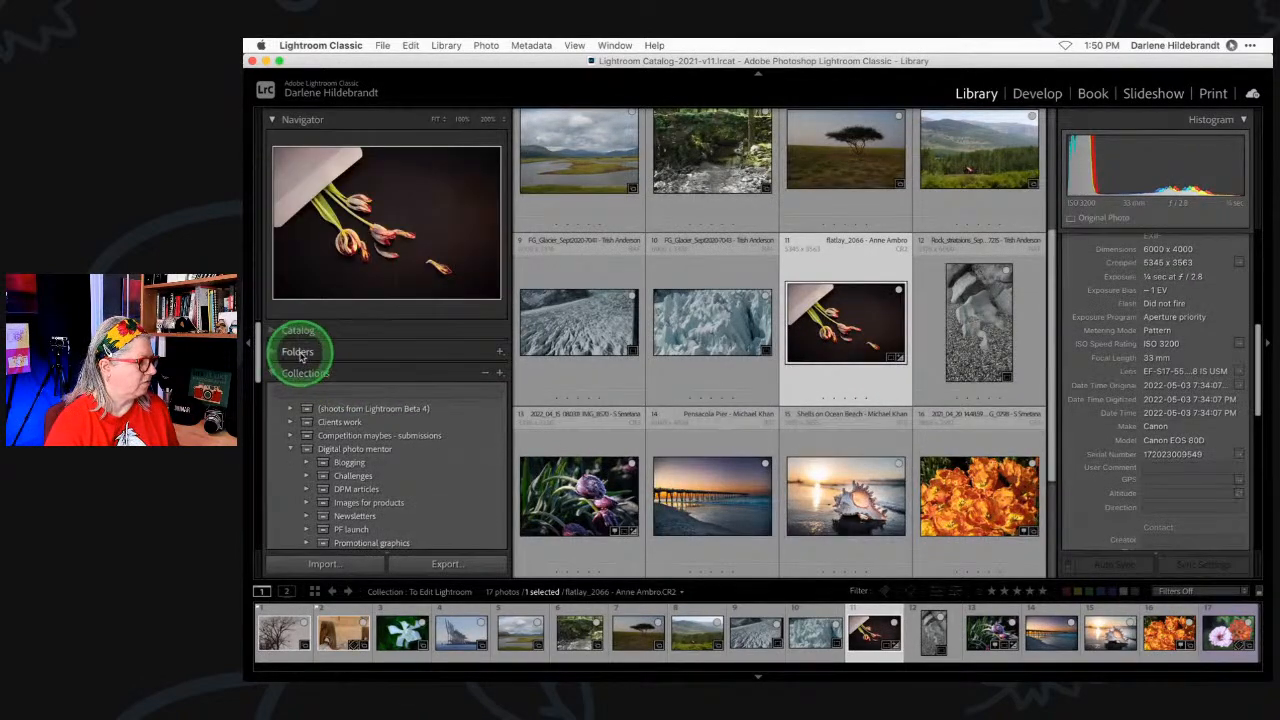
left_click(299, 354)
scroll(348, 376, "down", 5)
scroll(347, 376, "down", 10)
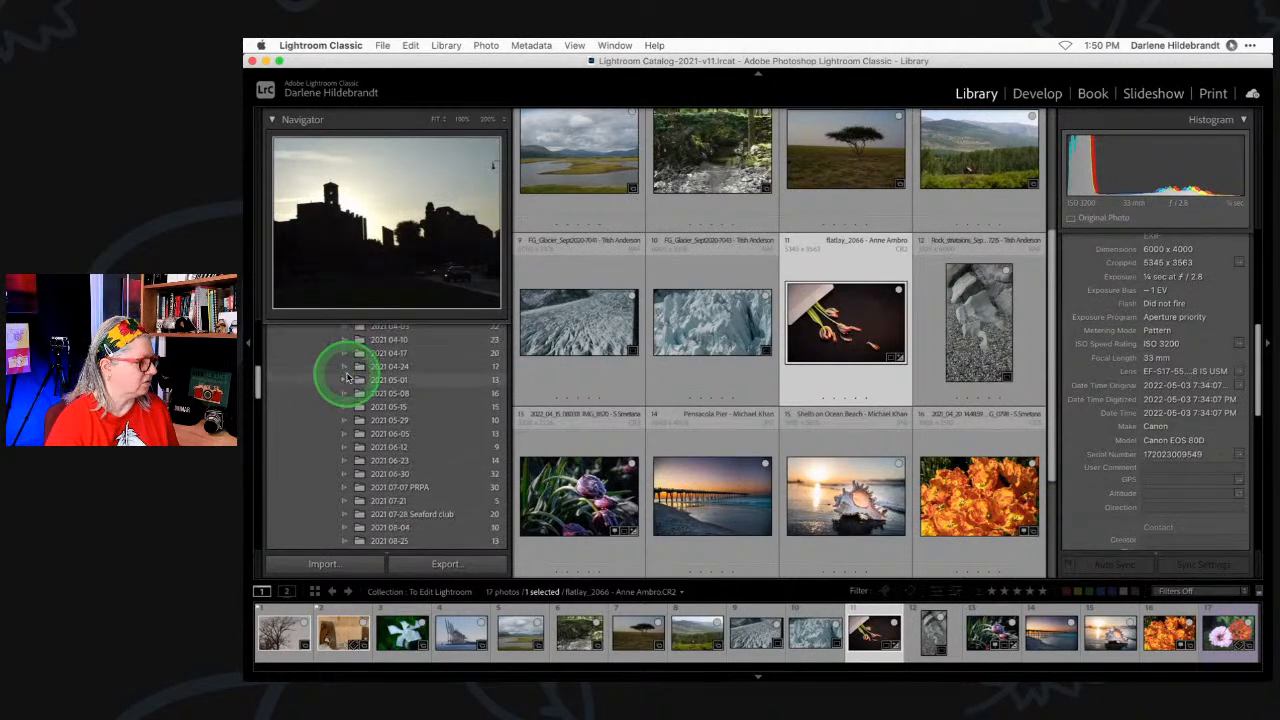
scroll(347, 376, "down", 5)
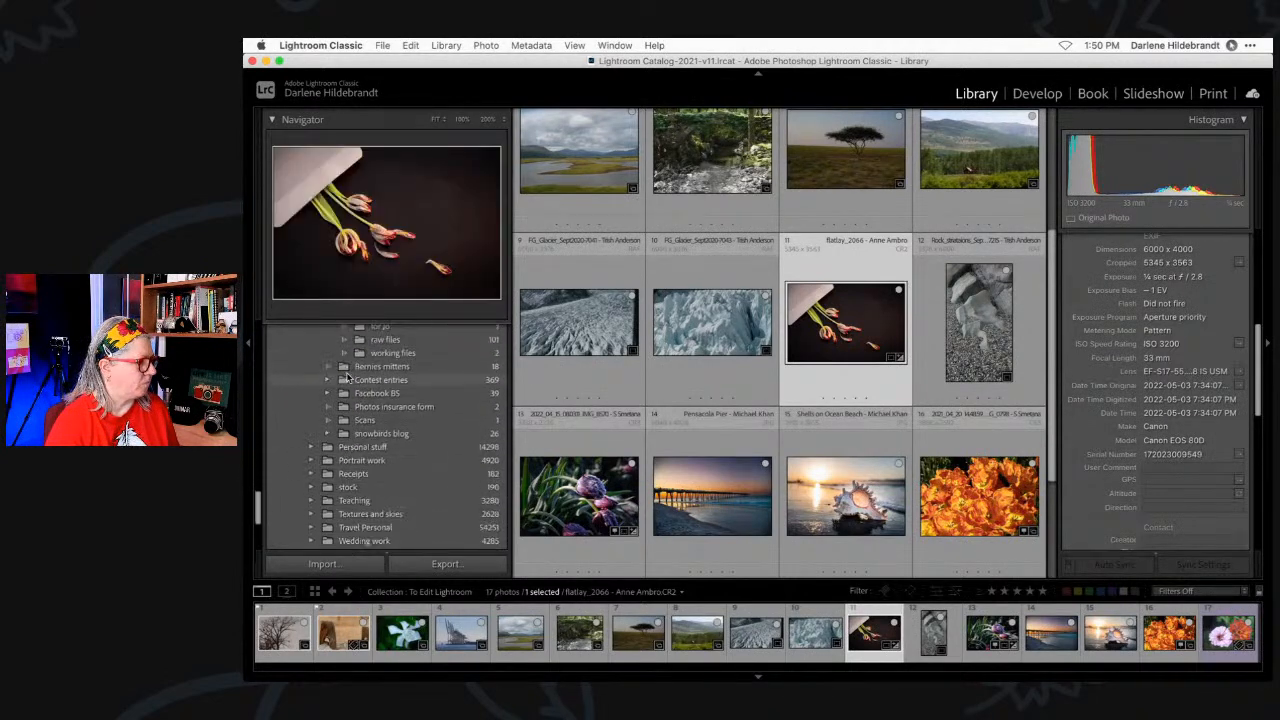
left_click(312, 469)
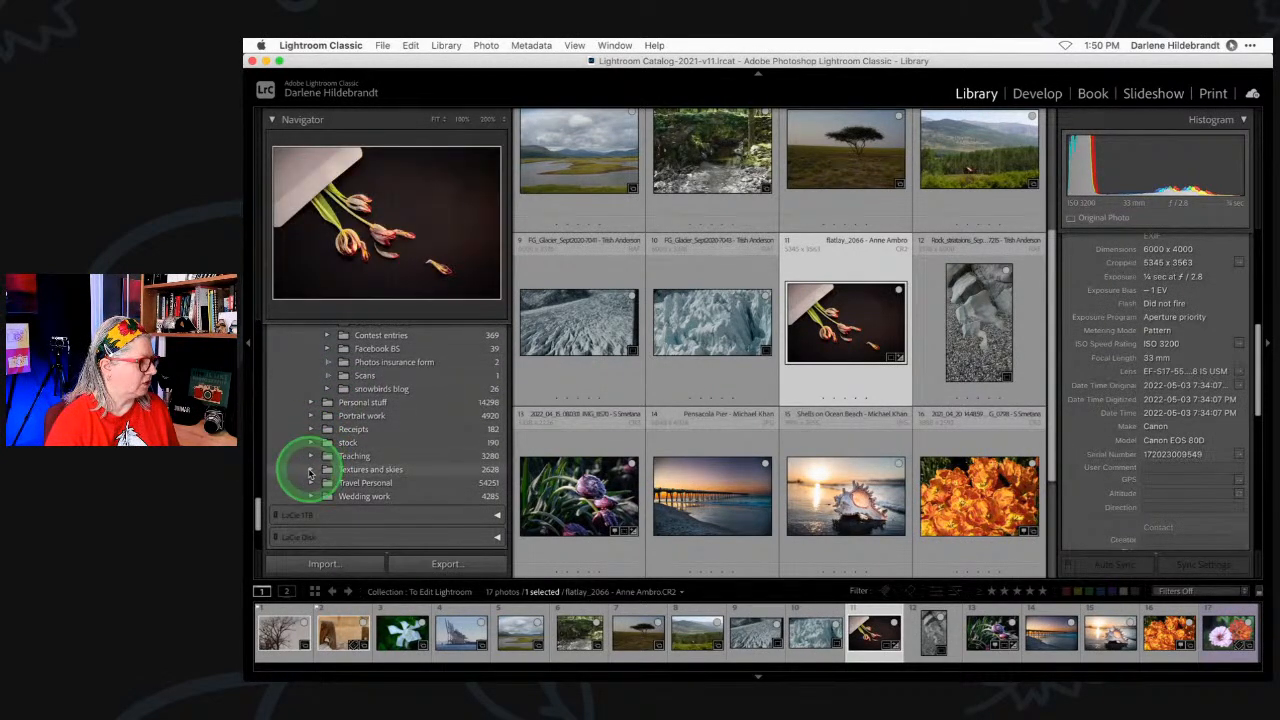
scroll(425, 432, "down", 2)
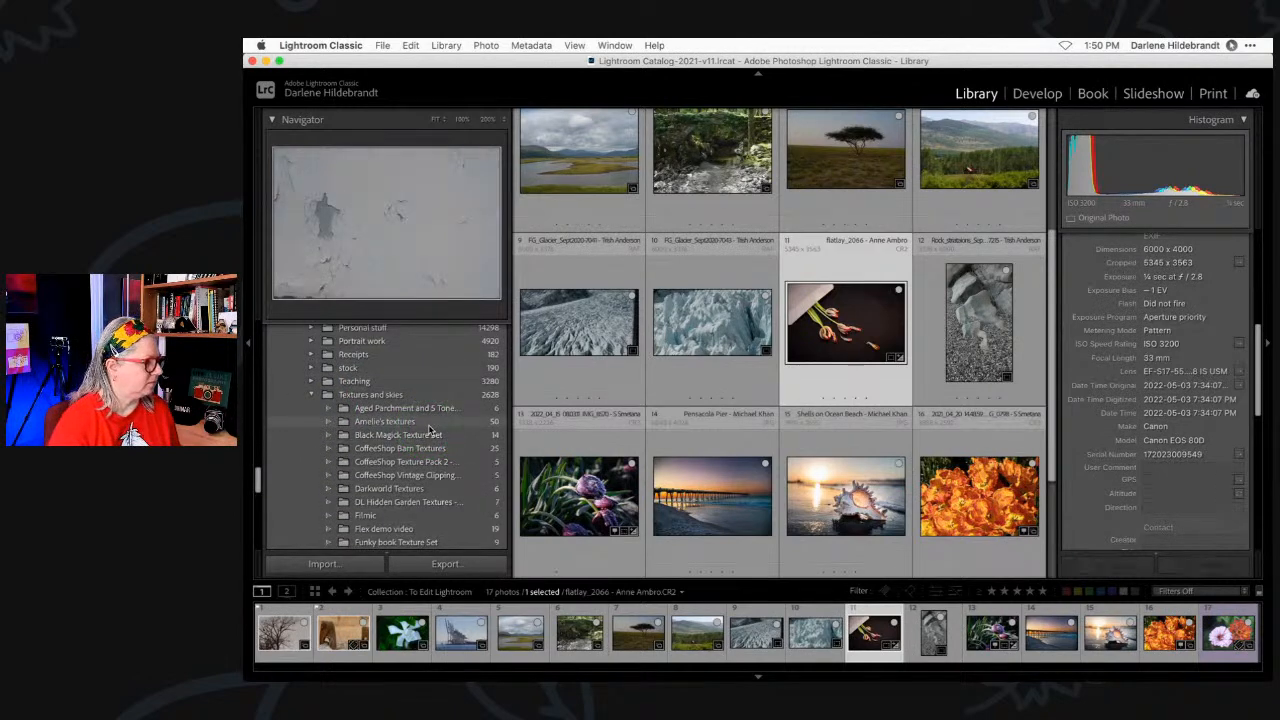
scroll(430, 430, "down", 4)
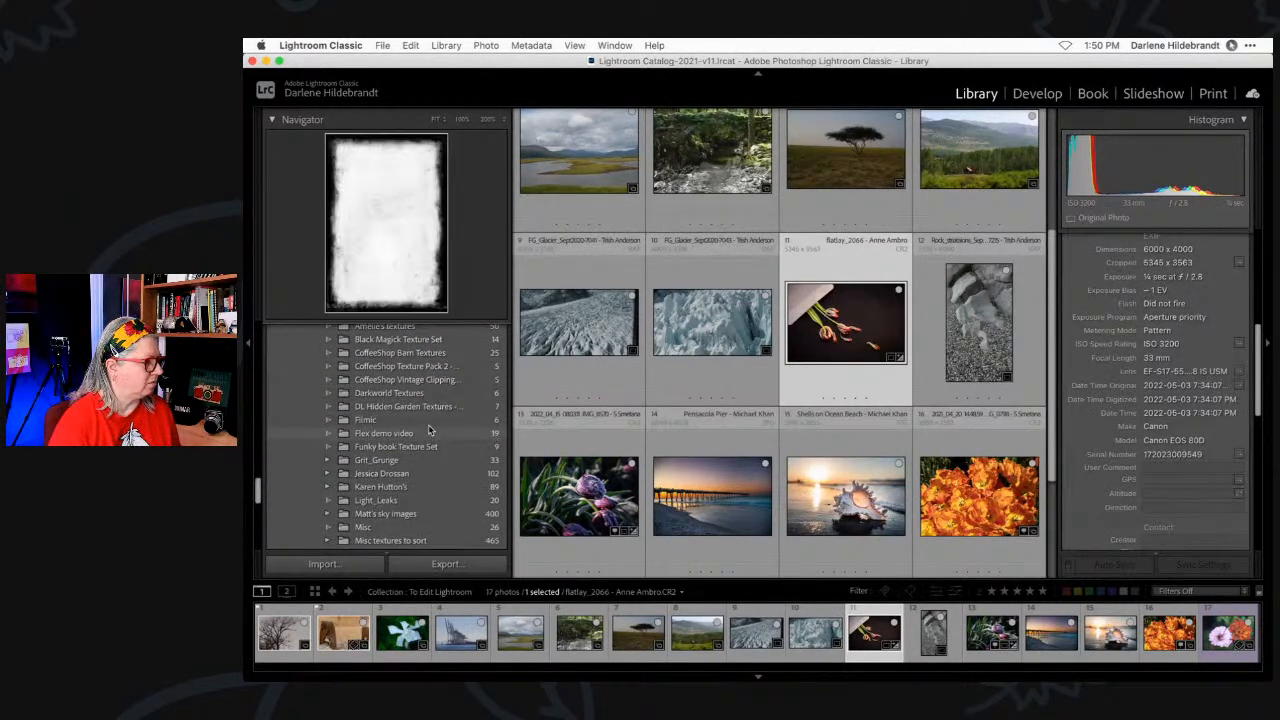
- Display all photos of the Textures and skies folder in a wider grid and browse the texture images
scroll(430, 430, "up", 3)
scroll(430, 428, "up", 1)
left_click(408, 382)
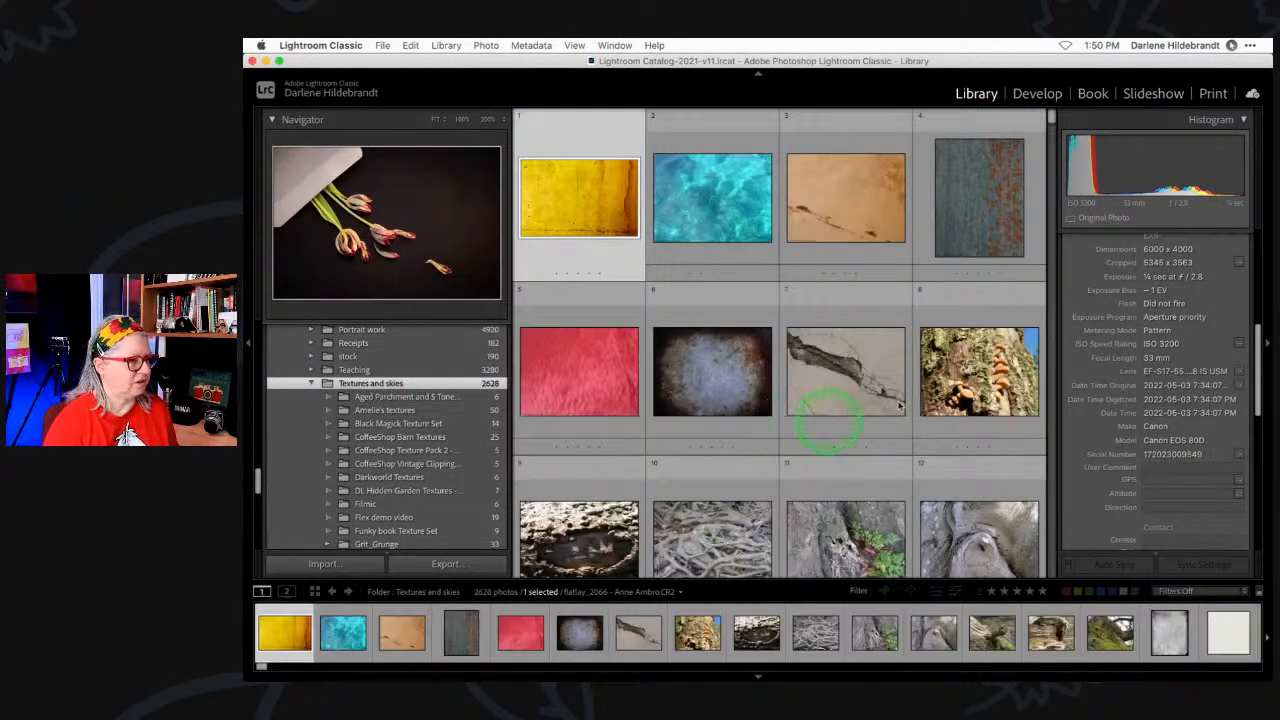
left_click(1268, 345)
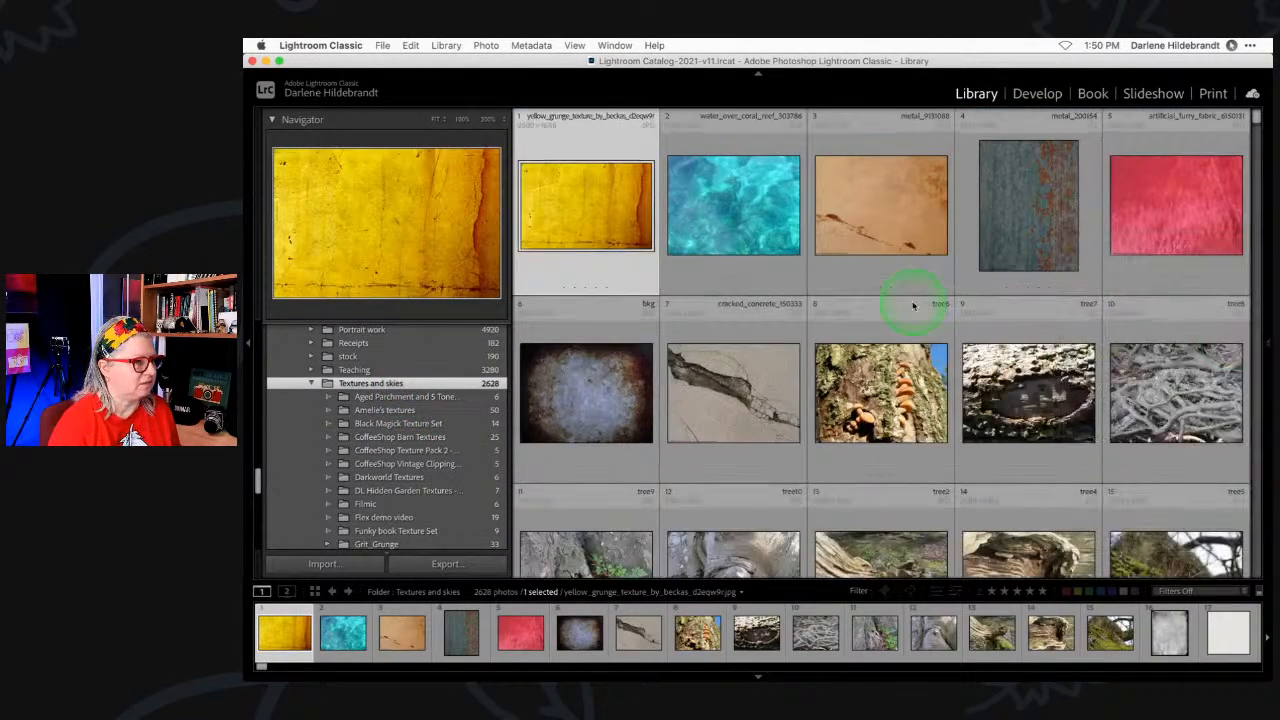
scroll(913, 305, "down", 3)
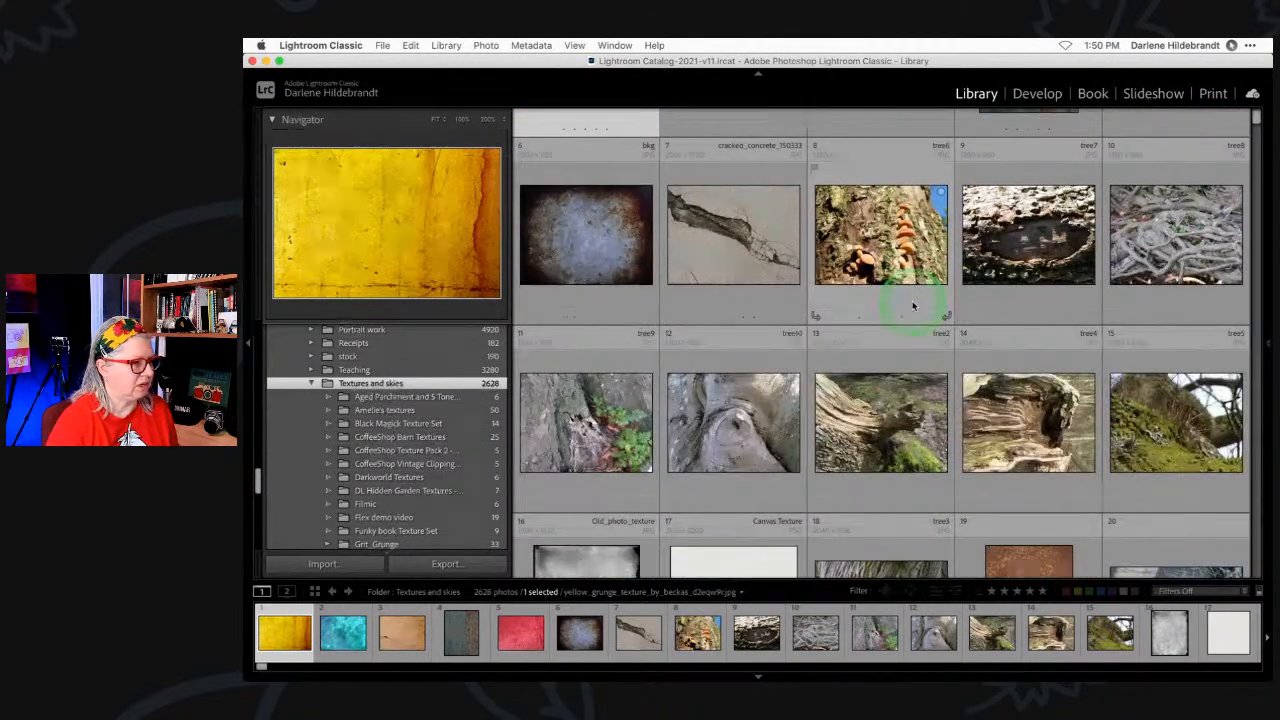
- Switch back to Photoshop, hide its panels, and bring a Finder window over the tulip photo
key("super+Tab")
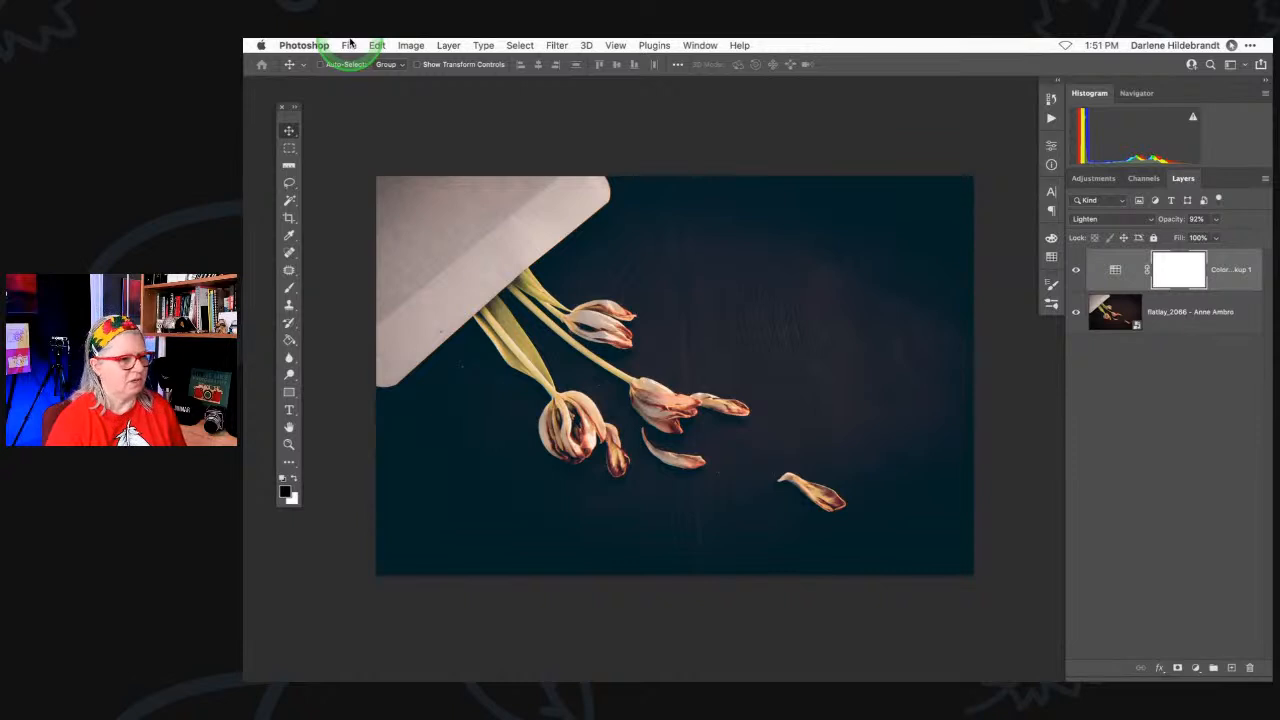
key("Tab")
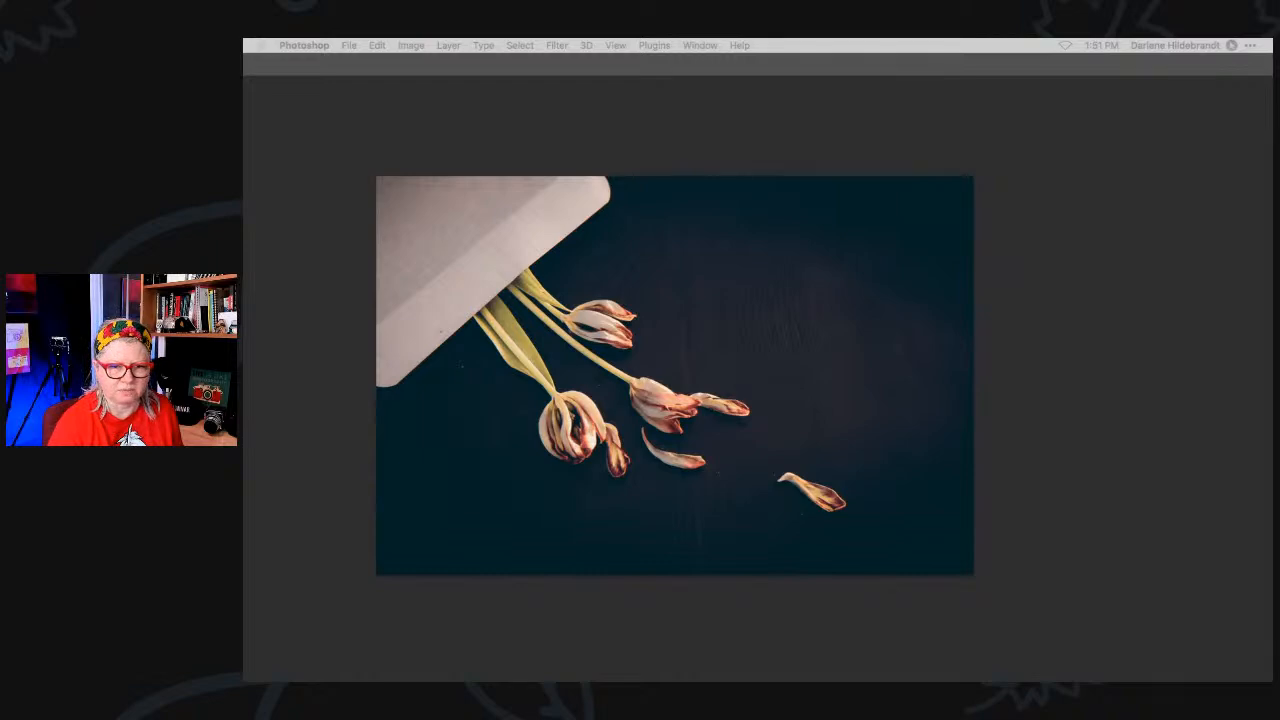
left_click_drag(1279, 348, 671, 114)
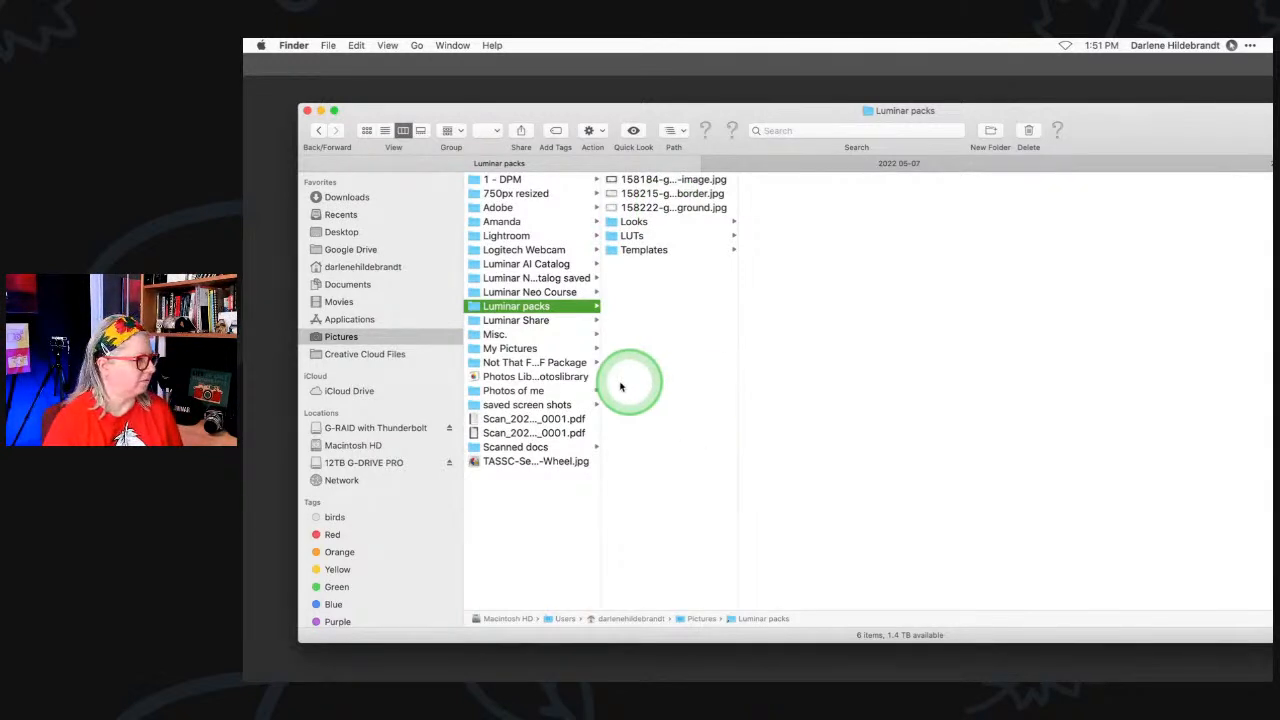
- Select DPM-Texture-Pack-One-01.jpg in the Cuba textures folder under 1 - DPM and Textures and Overlays
left_click(540, 180)
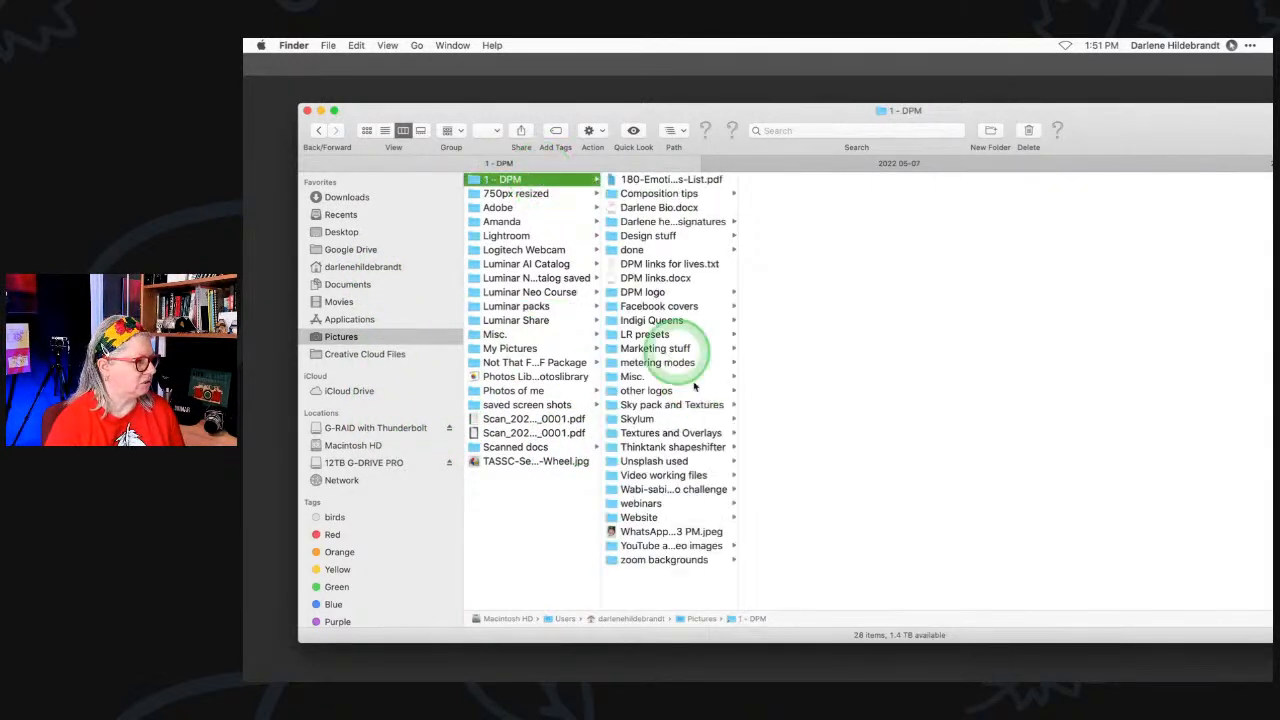
left_click(640, 433)
left_click(798, 179)
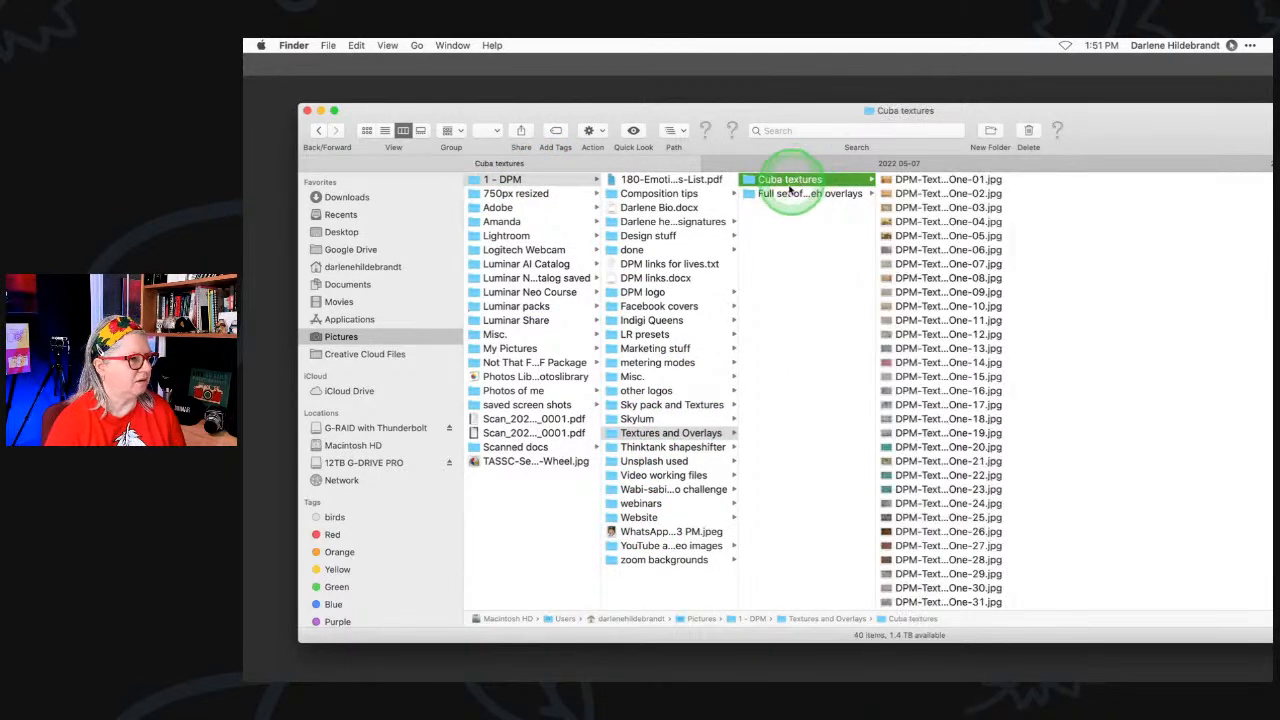
left_click(922, 180)
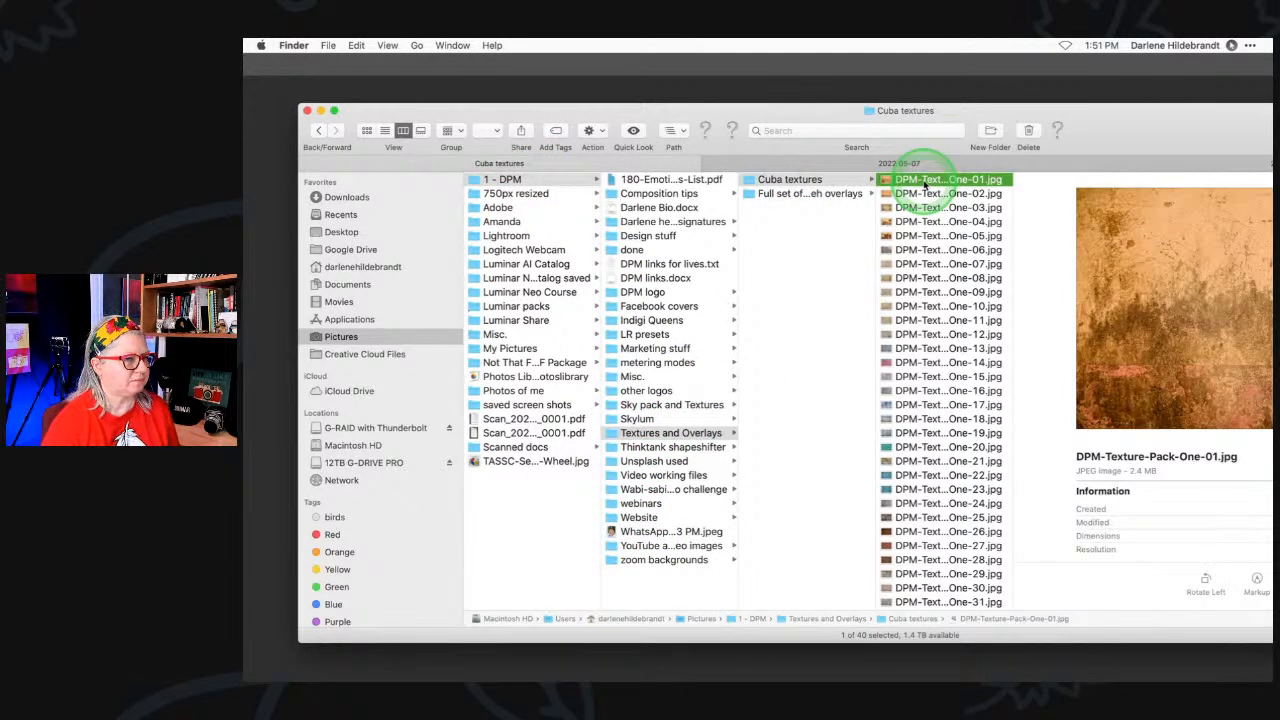
- Preview the Cuba textures at large size one after another, from DPM-Texture-Pack-One-01.jpg through DPM-Texture-Pack-One-21.jpg
left_click_drag(303, 128, 349, 118)
key("space")
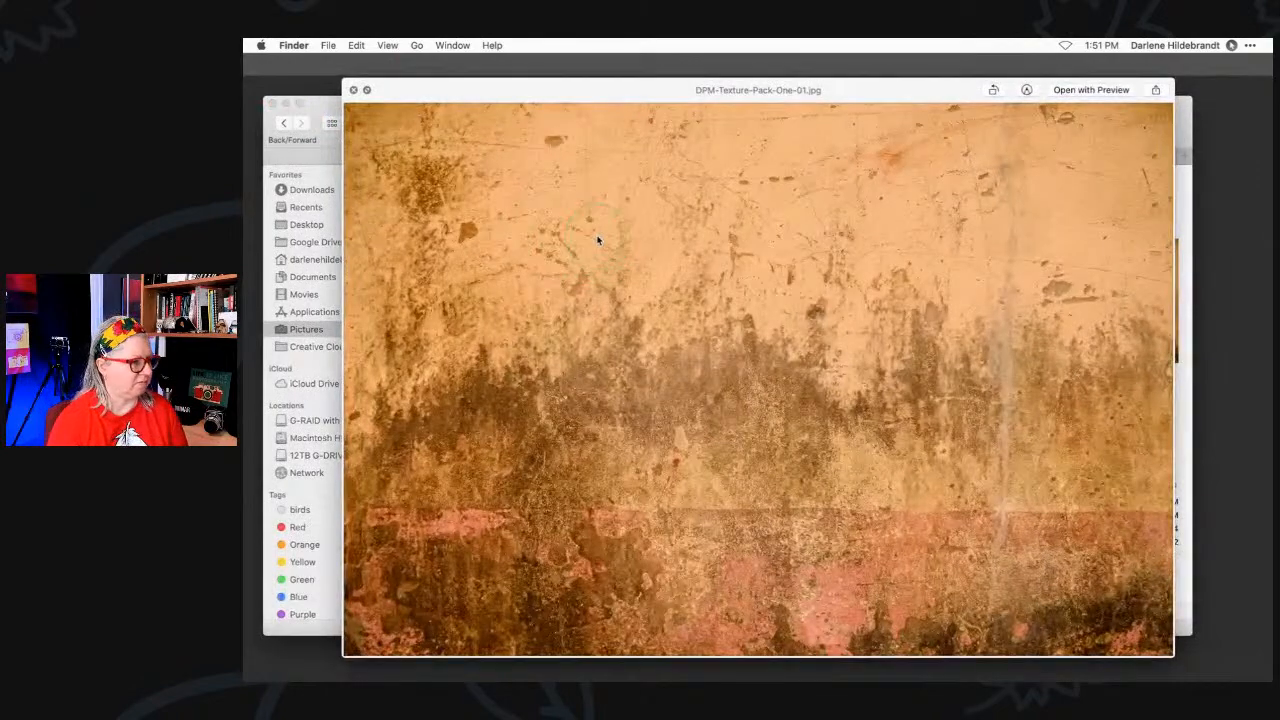
key("Down")
key("Down")
key("Down")
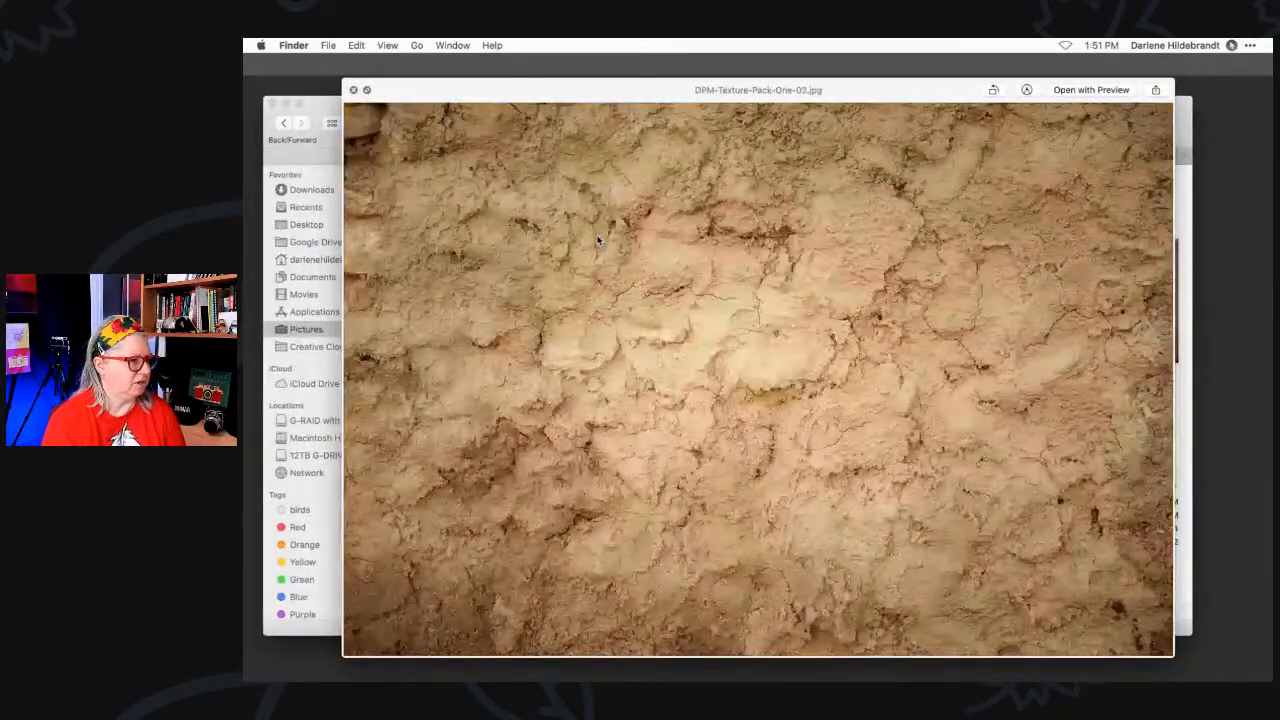
key("Down")
key("Down")
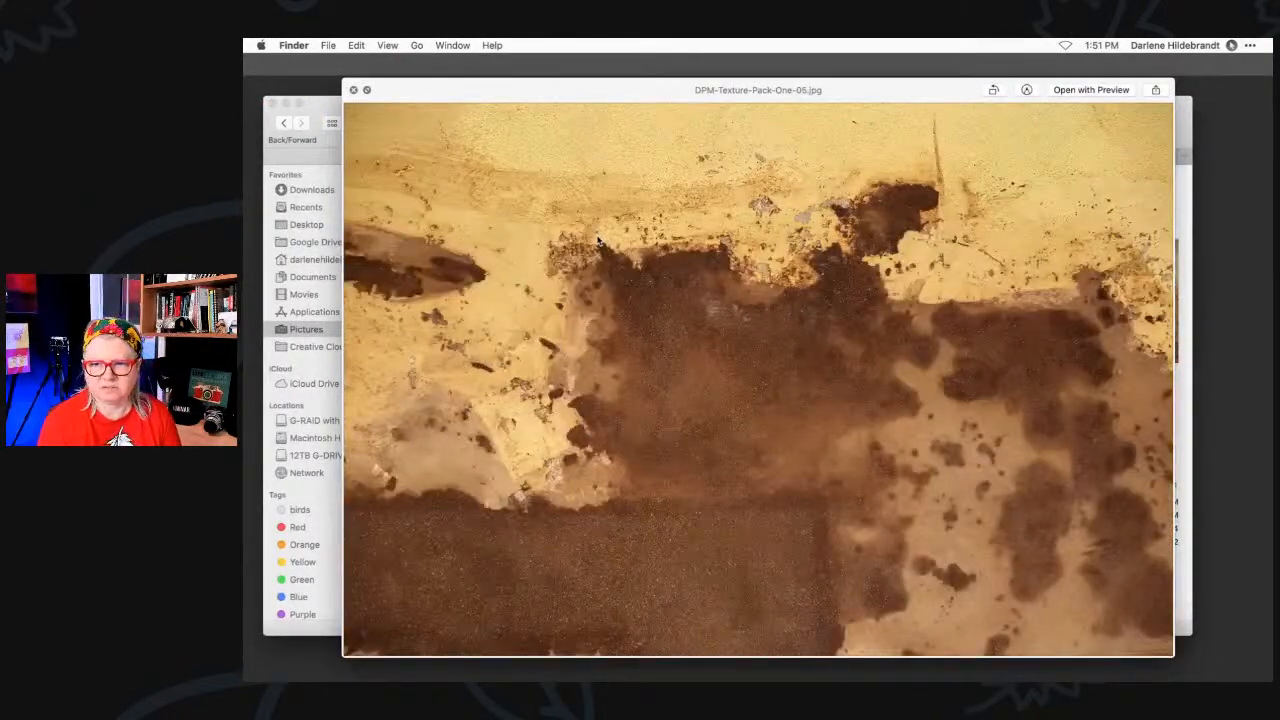
key("Down")
key("Down")
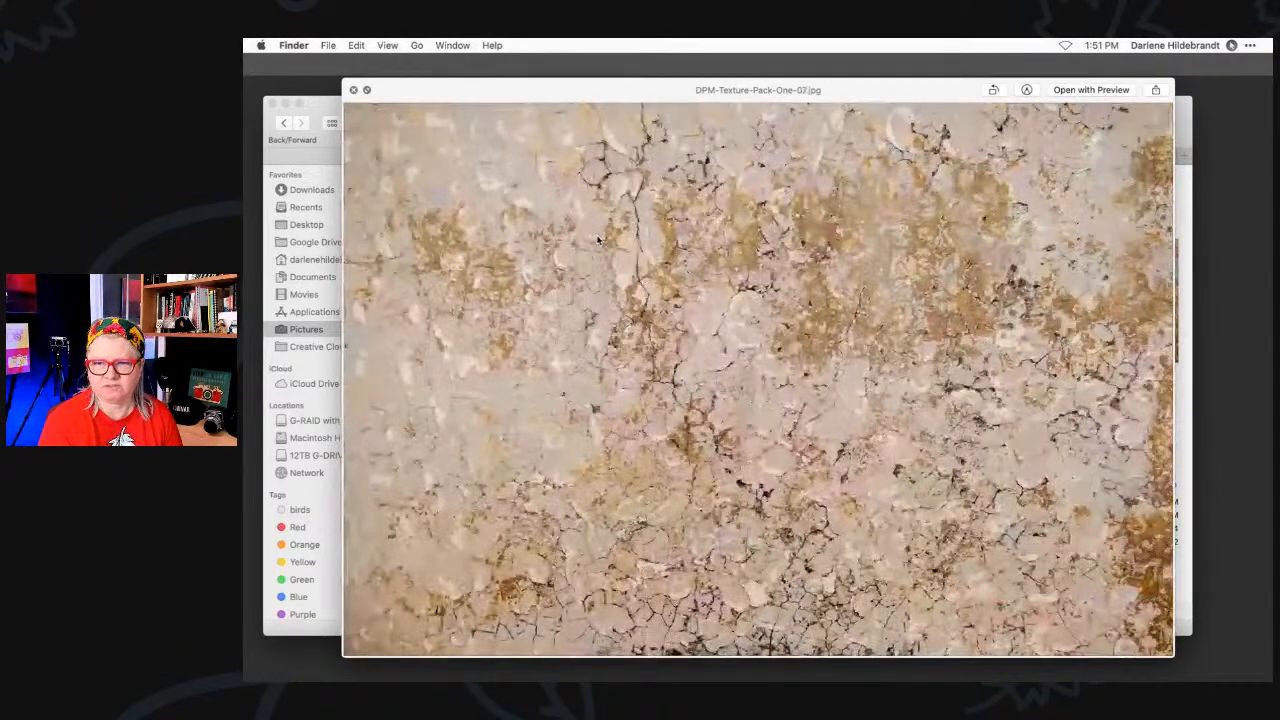
key("Up")
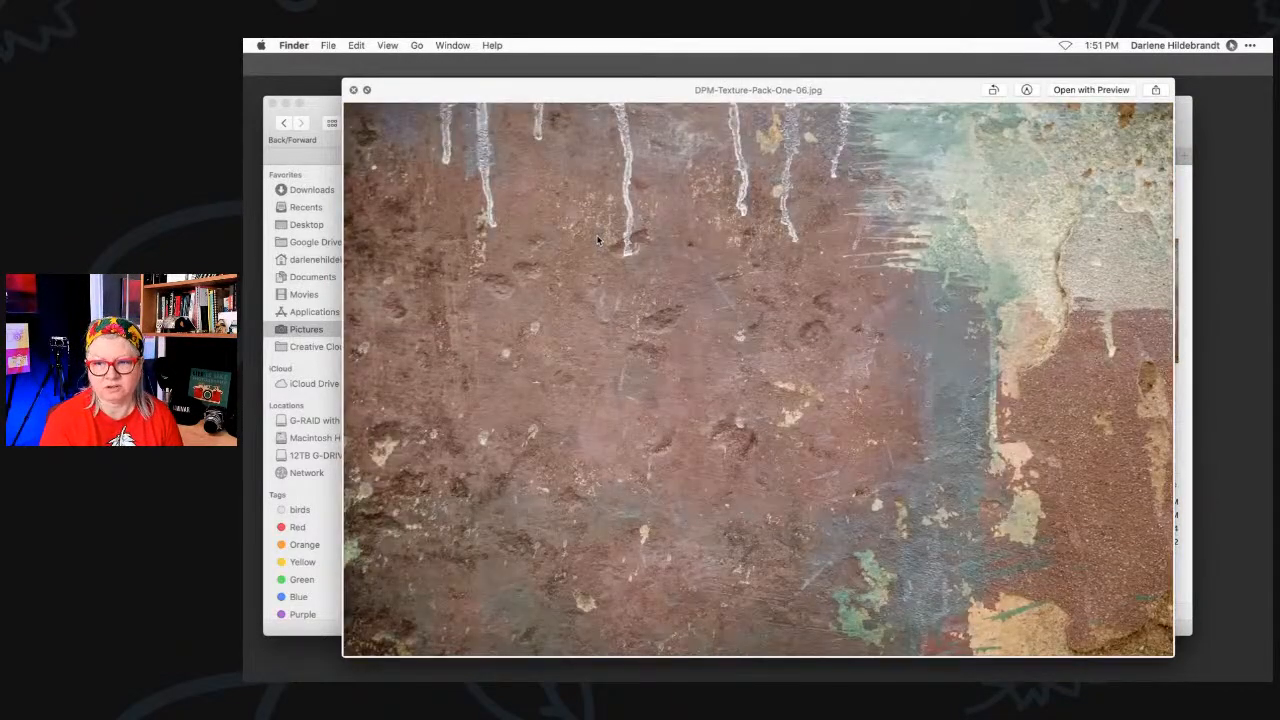
key("Down")
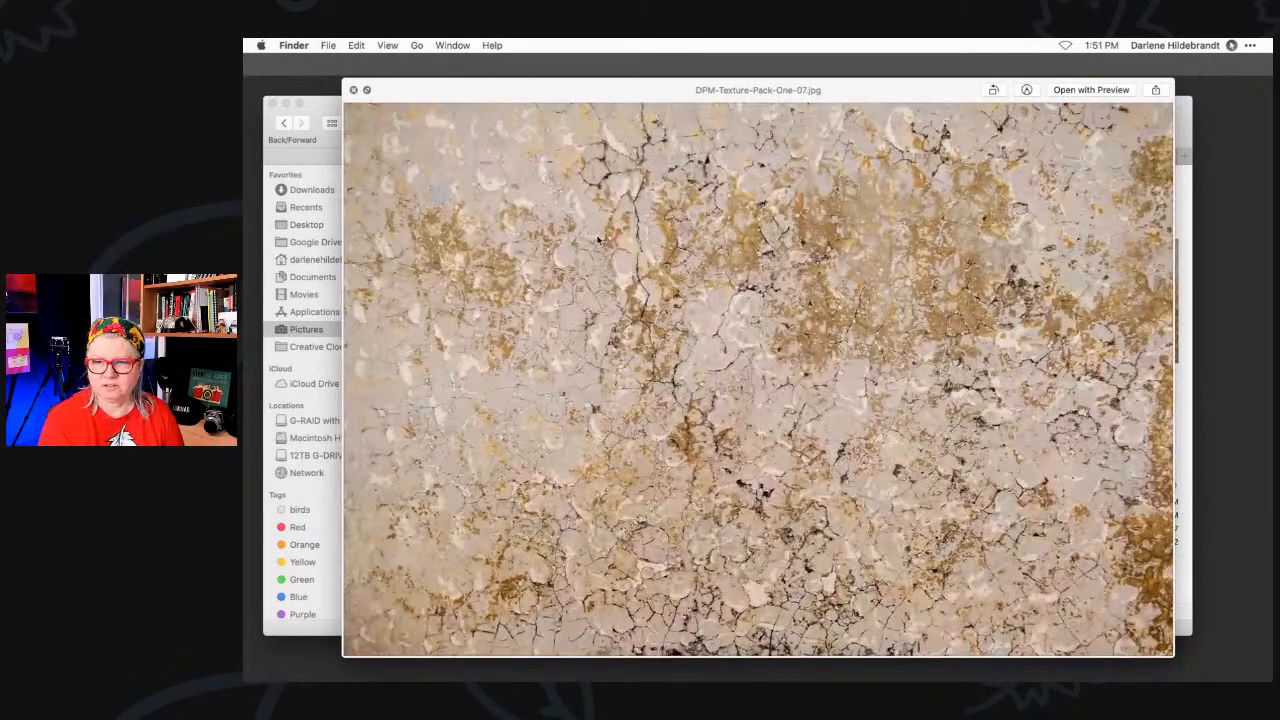
key("Down")
key("Down")
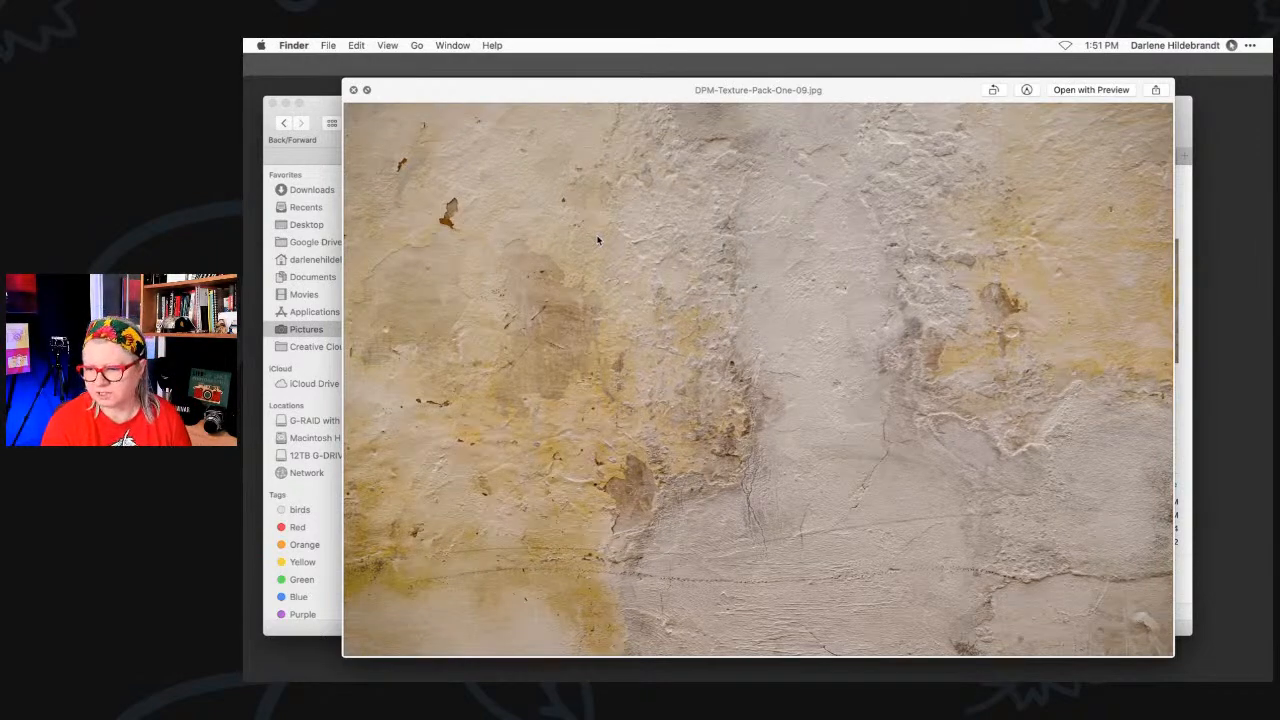
key("Down")
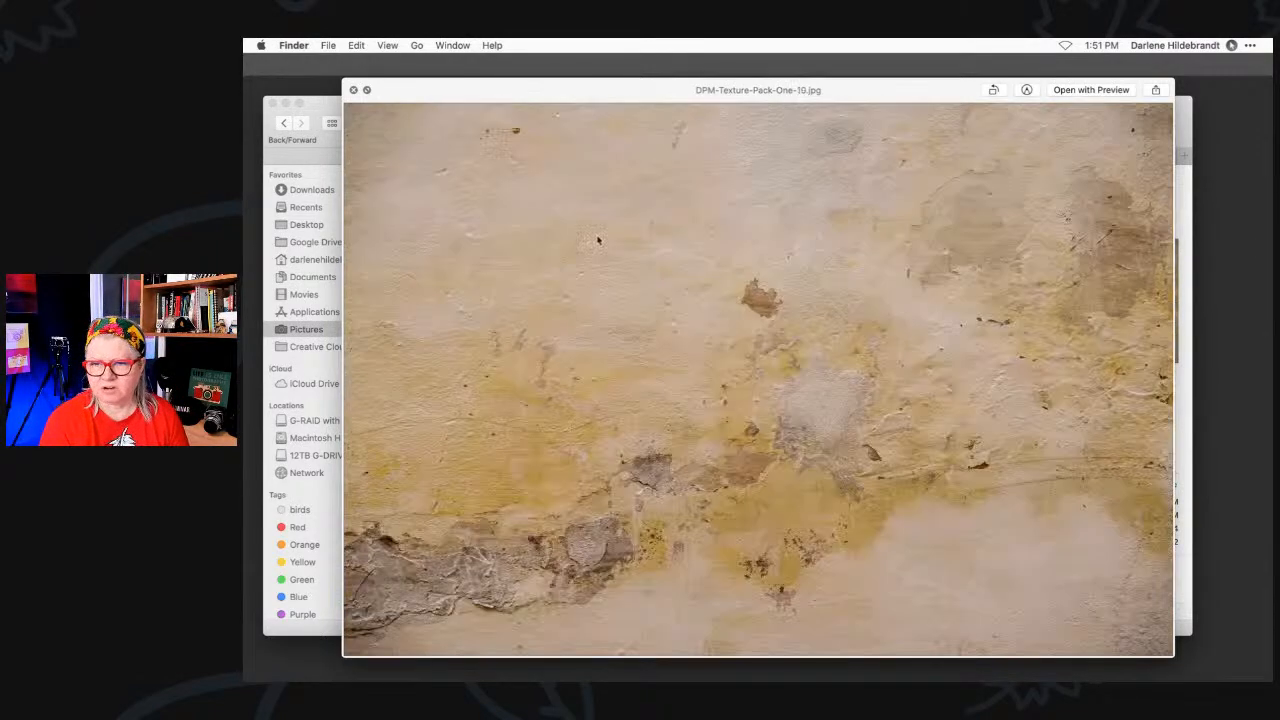
key("Down")
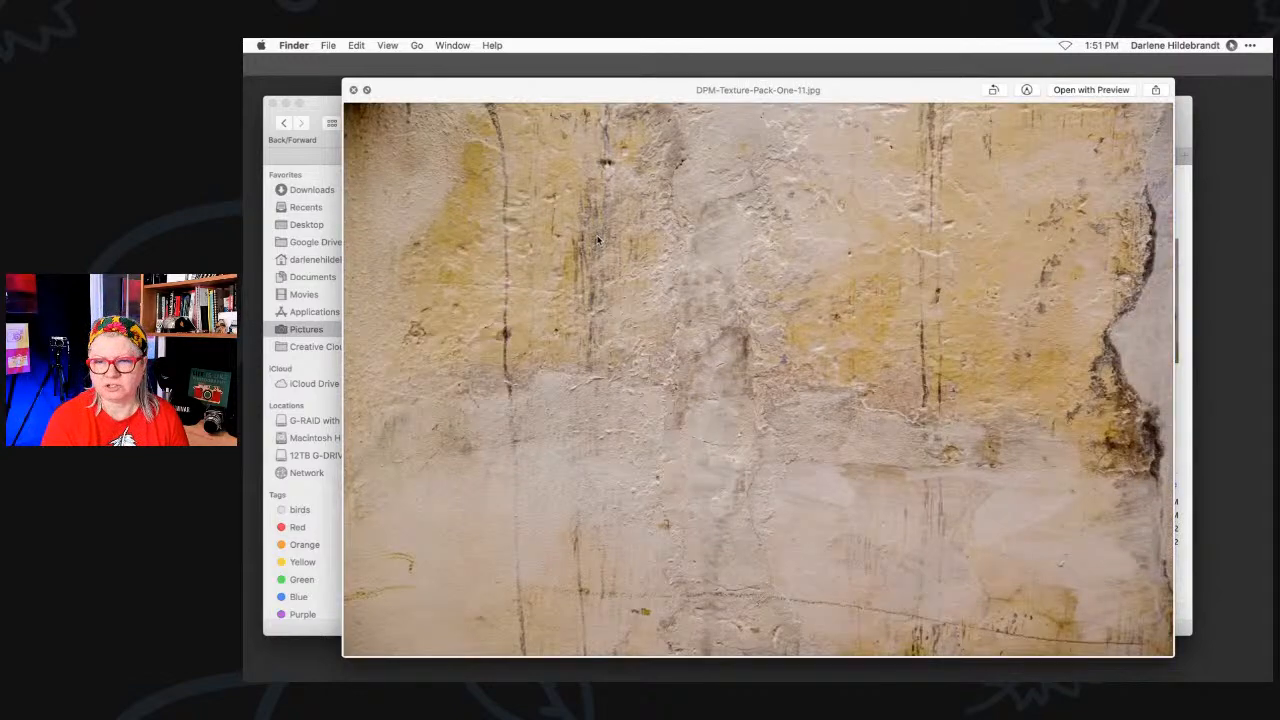
key("Down")
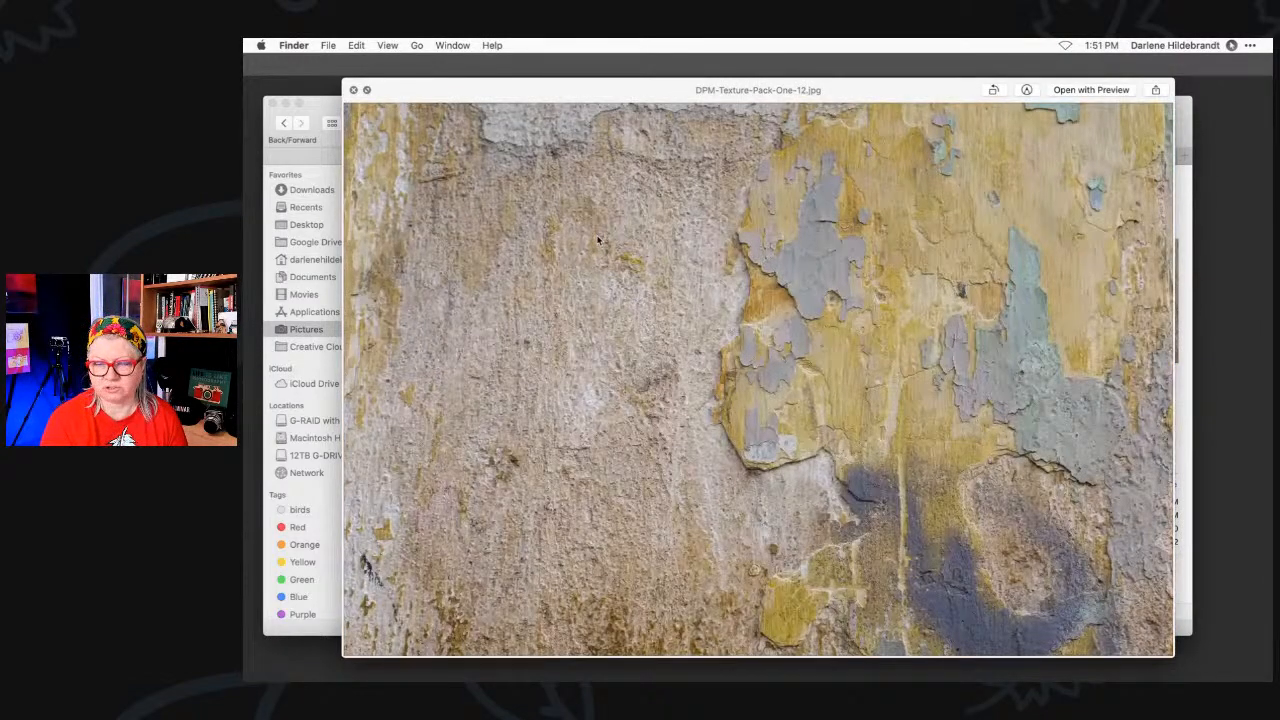
key("Up")
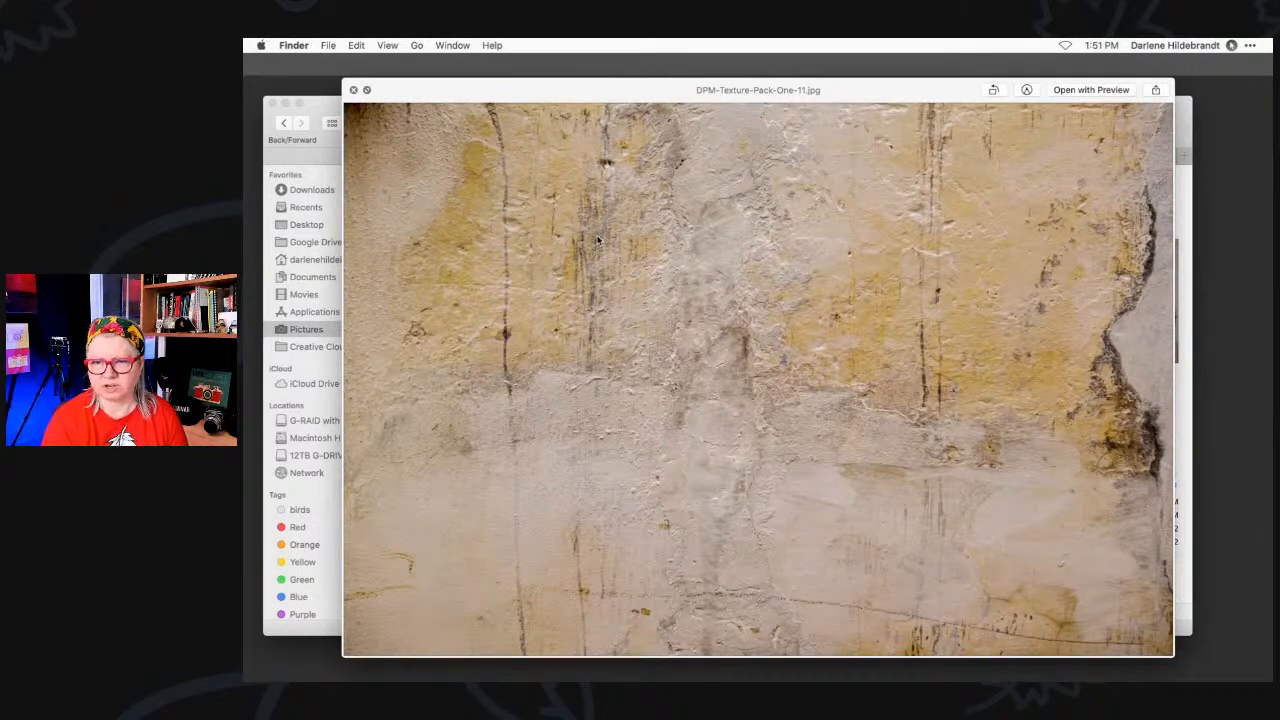
key("Down")
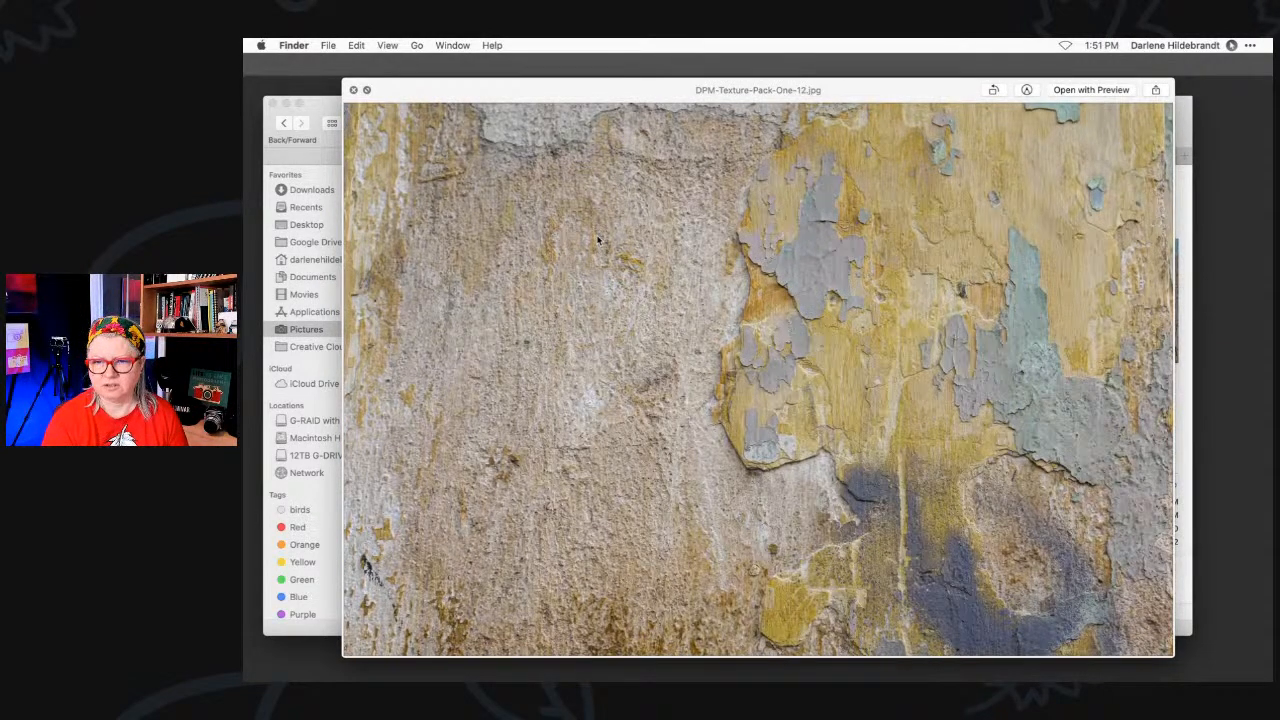
key("Down")
key("Down")
key("Down")
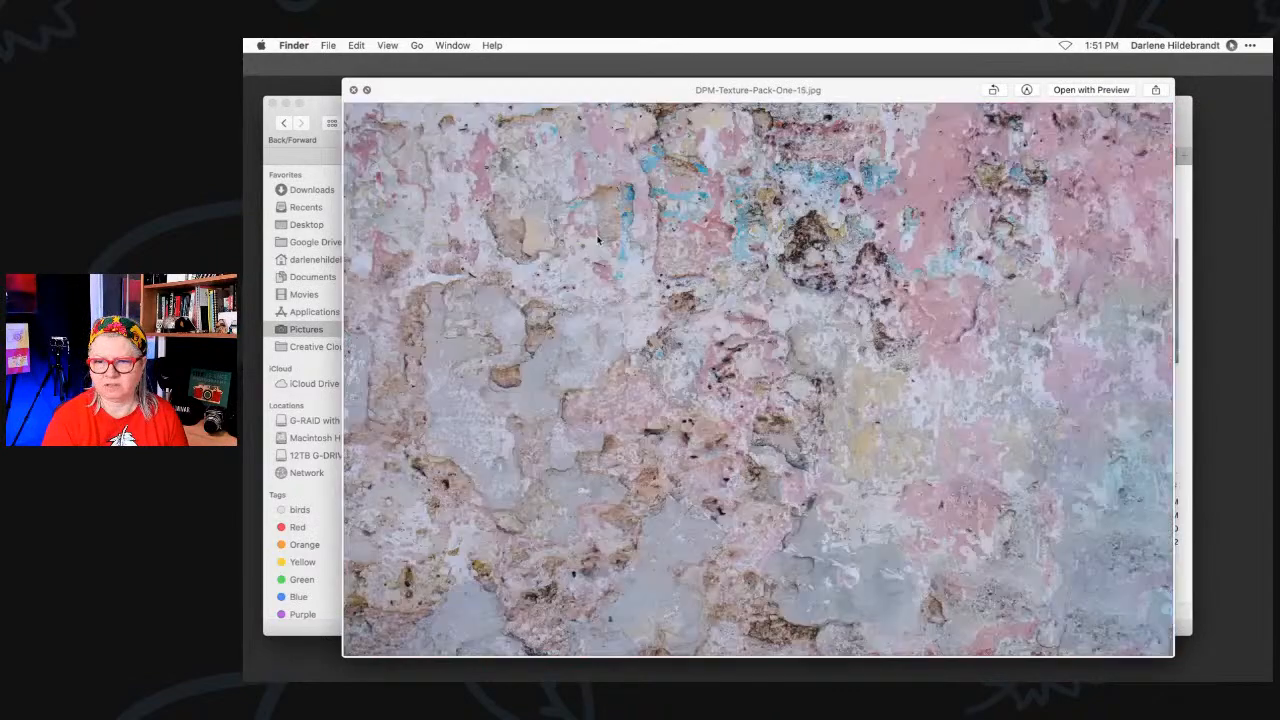
key("Down")
key("Down")
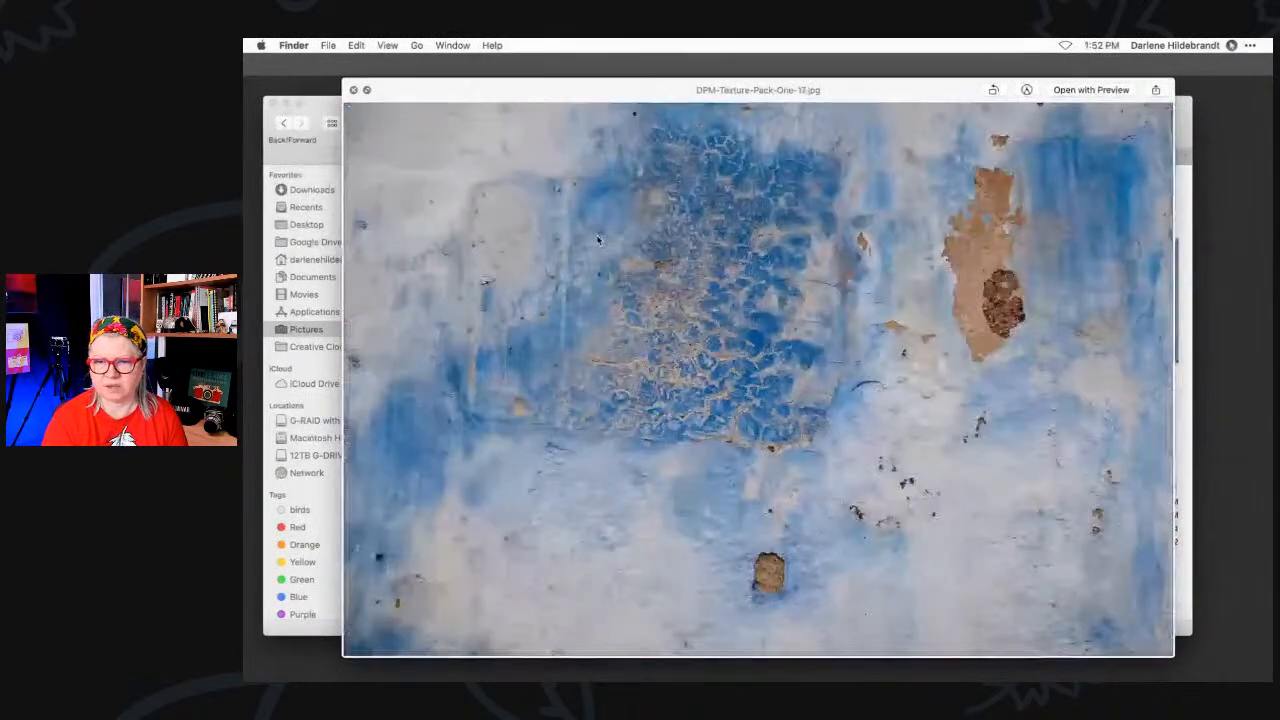
key("Down")
key("Down")
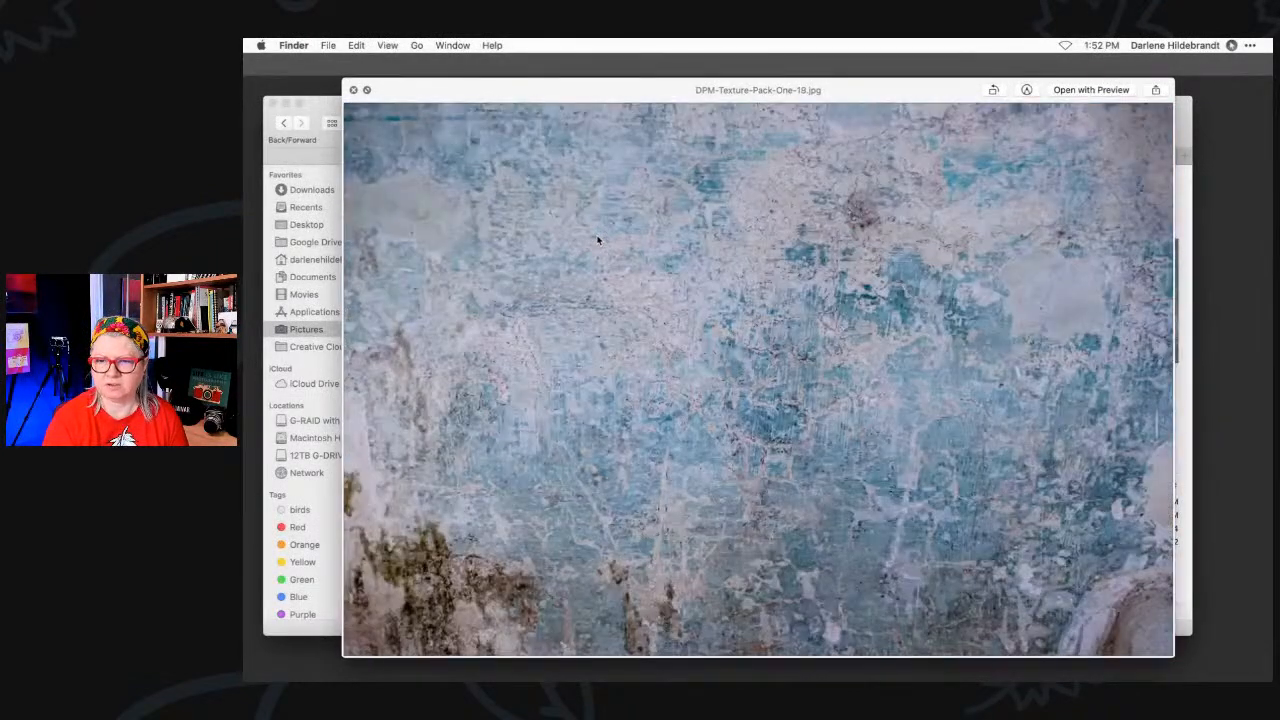
key("Down")
key("Down")
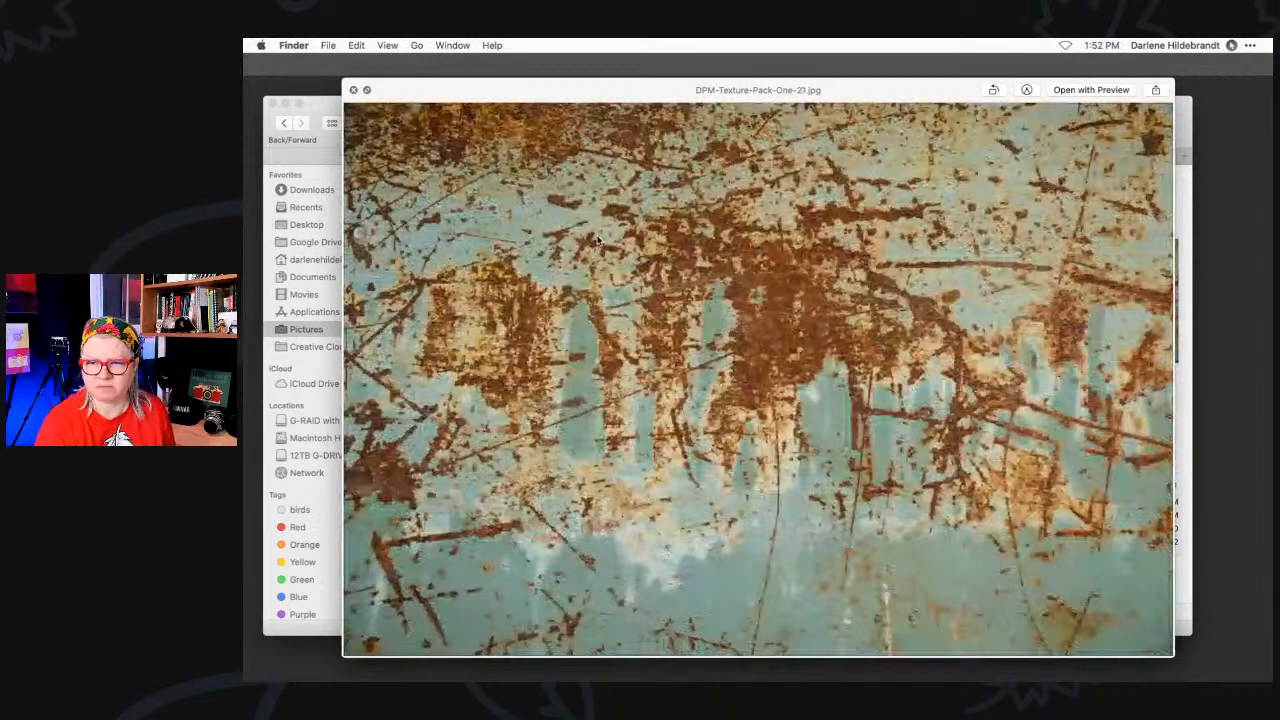
- Close the large preview and select DPM-Texture-Pack-One-06.jpg in the Cuba textures folder
key("space")
left_click(937, 258)
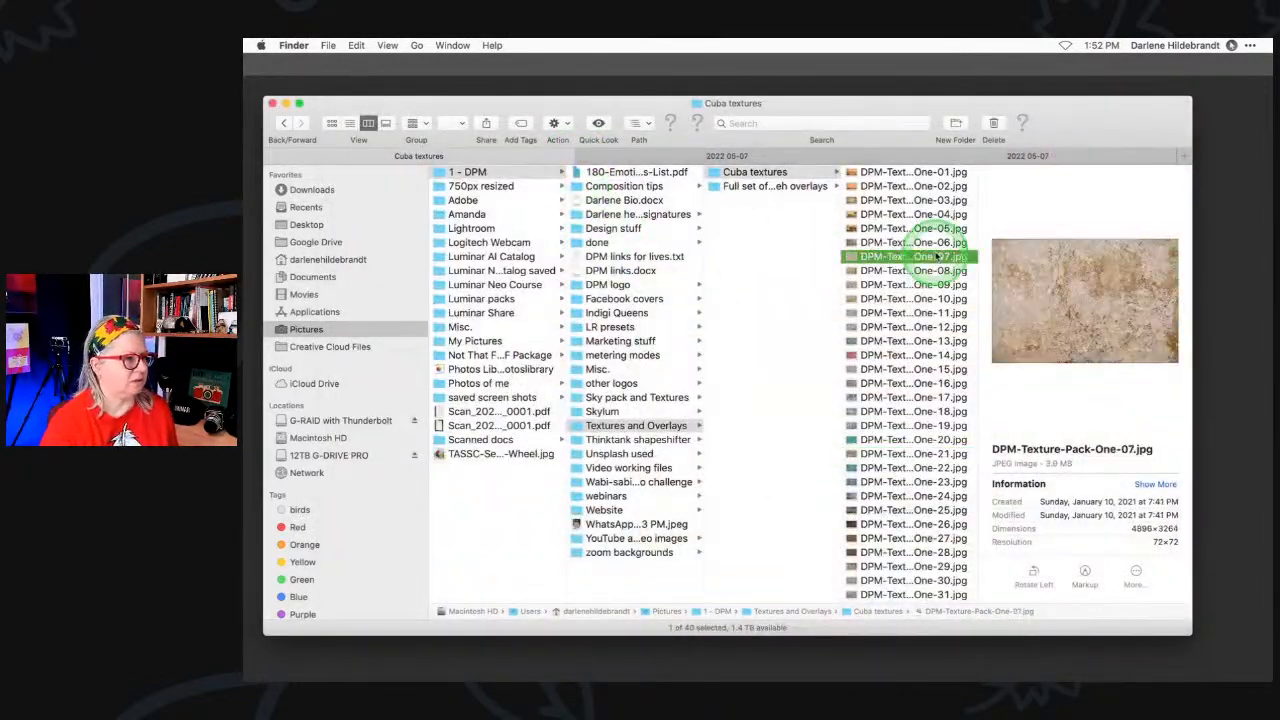
key("Up")
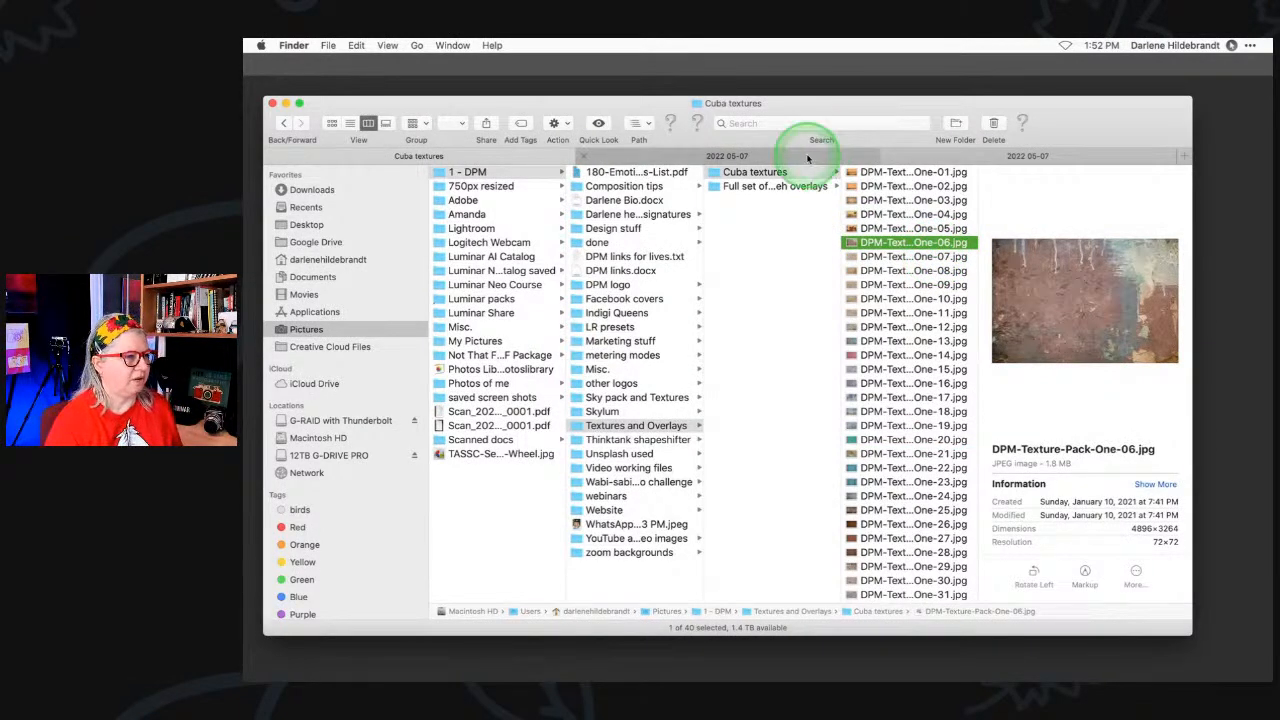
left_click_drag(868, 108, 880, 338)
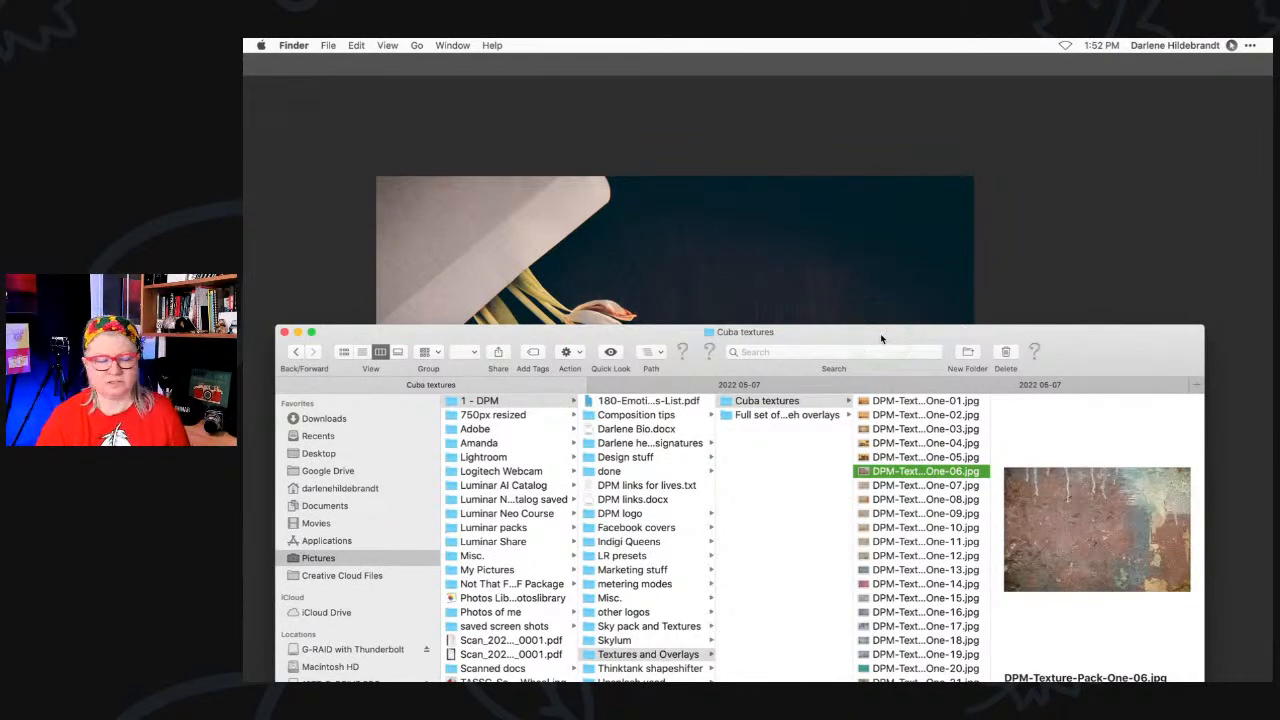
left_click_drag(866, 466, 850, 222)
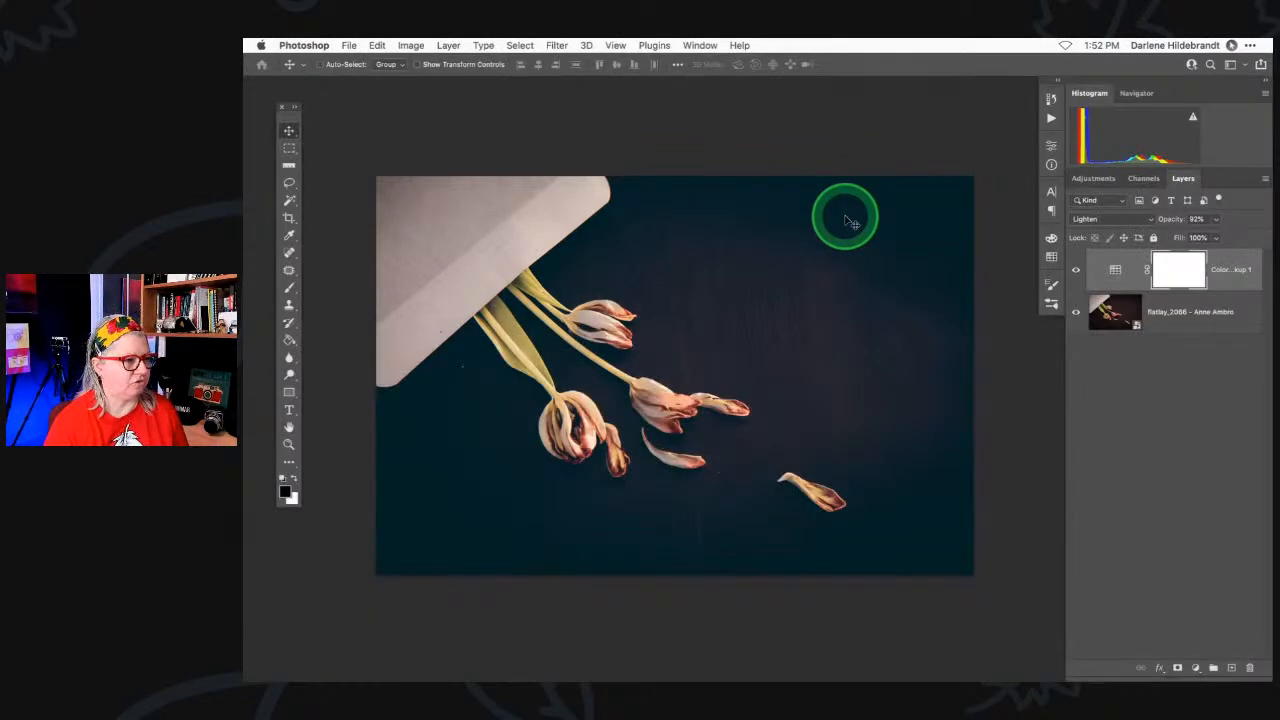
left_click(351, 44)
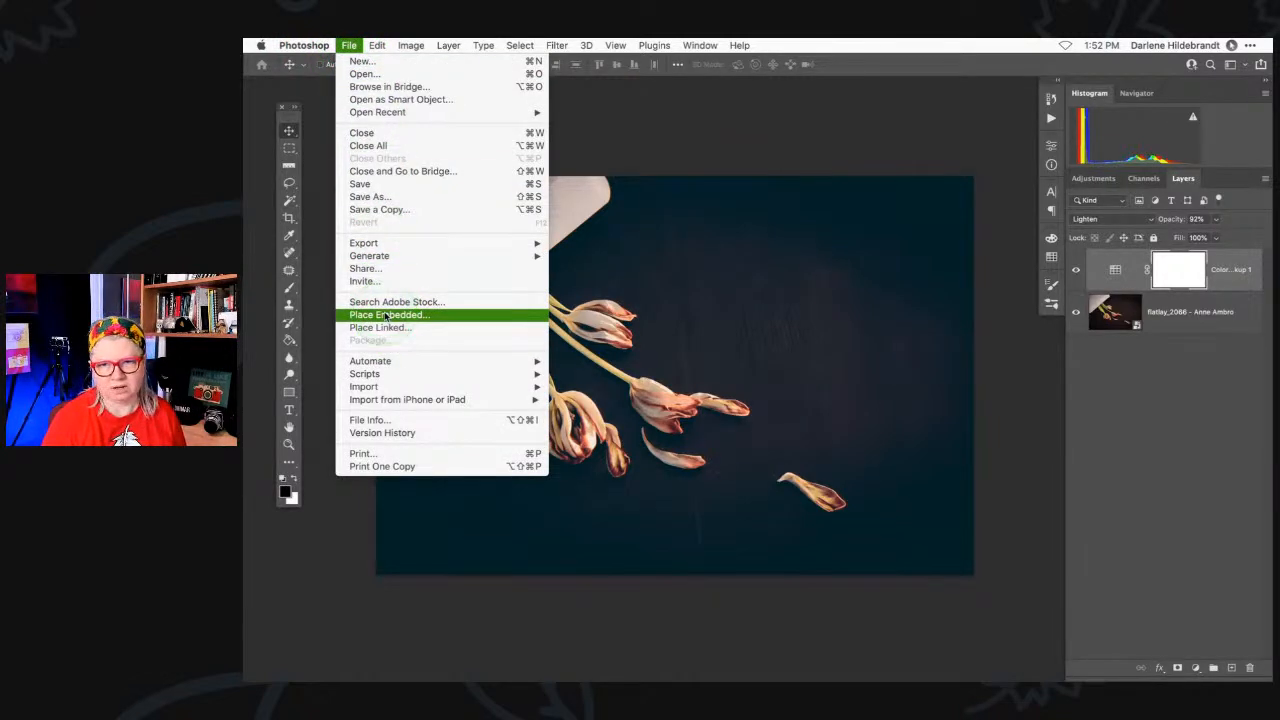
left_click(686, 119)
key("super+Tab")
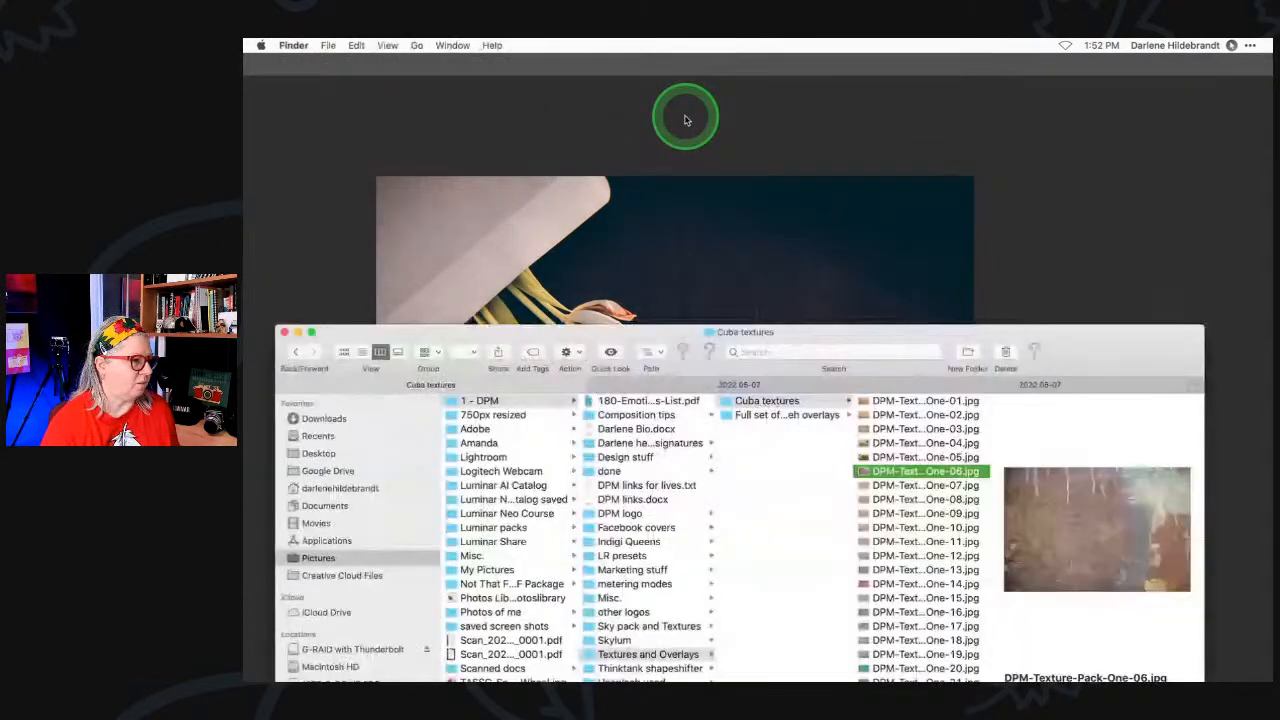
- Open the Cuba textures folder in Adobe Bridge and bring its window in front of the tulip photo in Photoshop
left_click_drag(789, 335, 844, 101)
left_click_drag(787, 187, 536, 648)
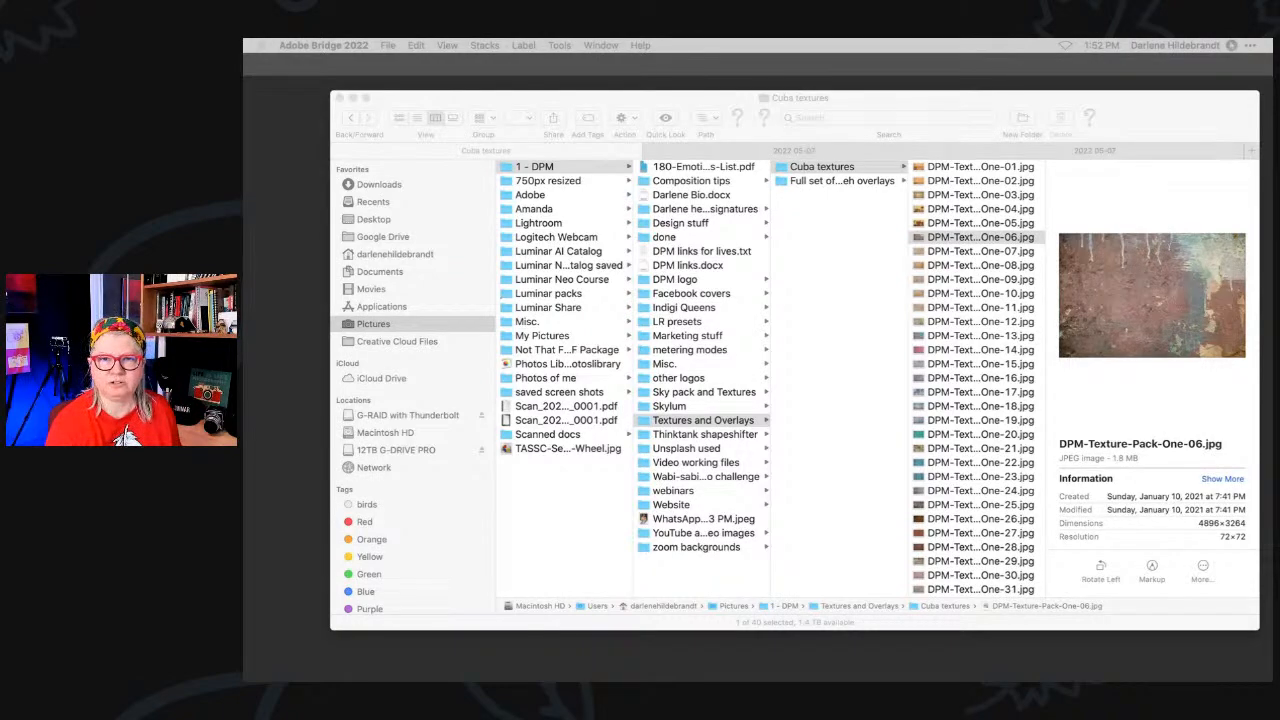
left_click_drag(1279, 60, 937, 114)
key("super+Tab")
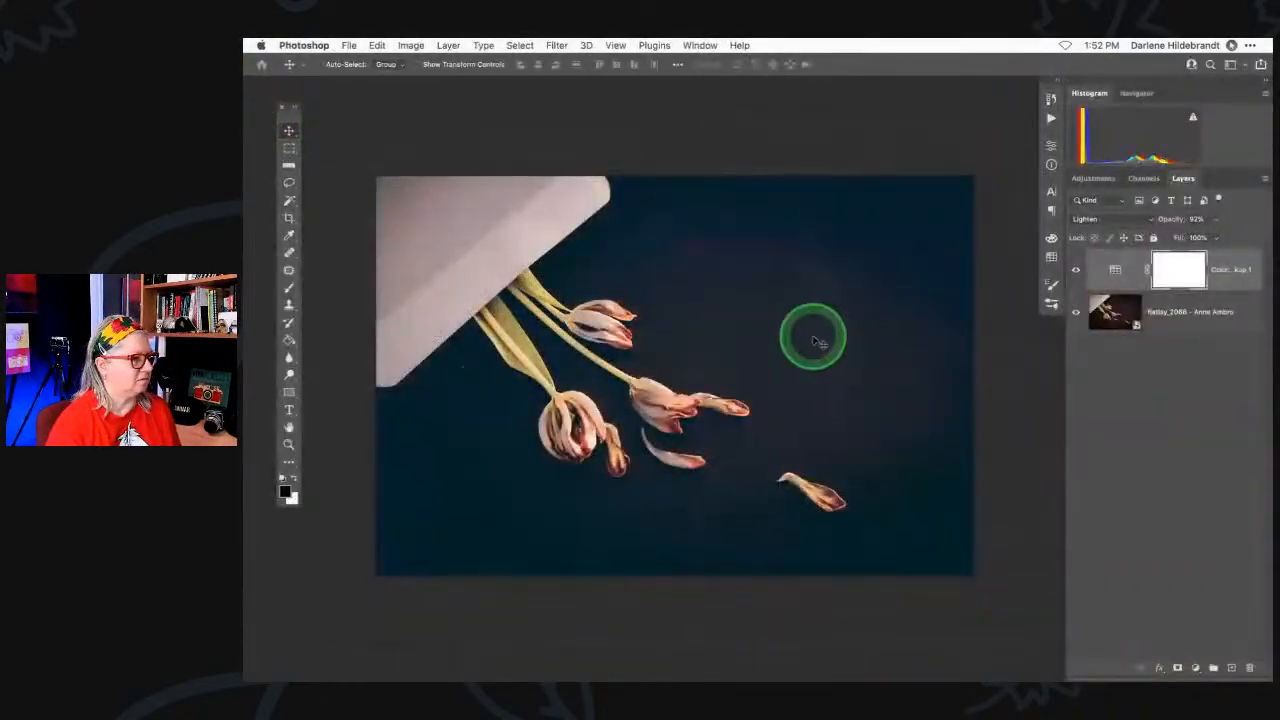
key("super+Tab")
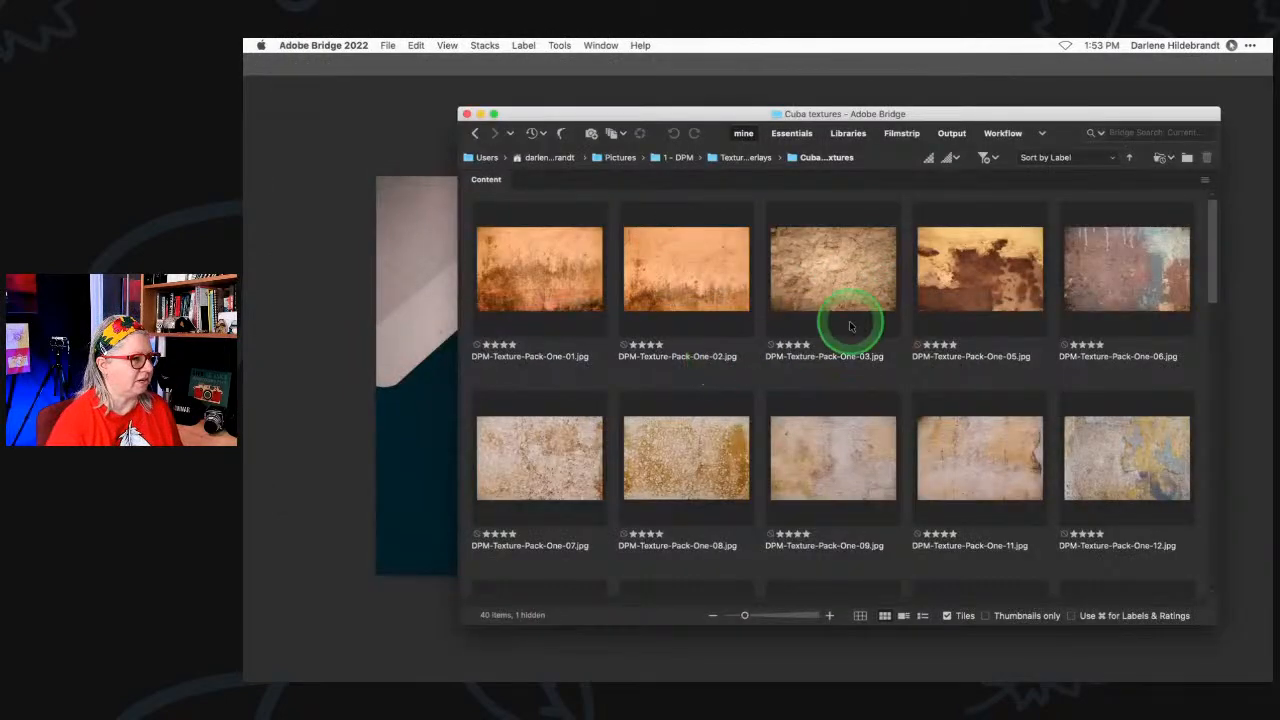
- Look through the texture thumbnails, then place DPM-Texture-Pack-One-06.jpg onto the tulip photo as a new layer above the Color Lookup adjustment
scroll(957, 420, "down", 5)
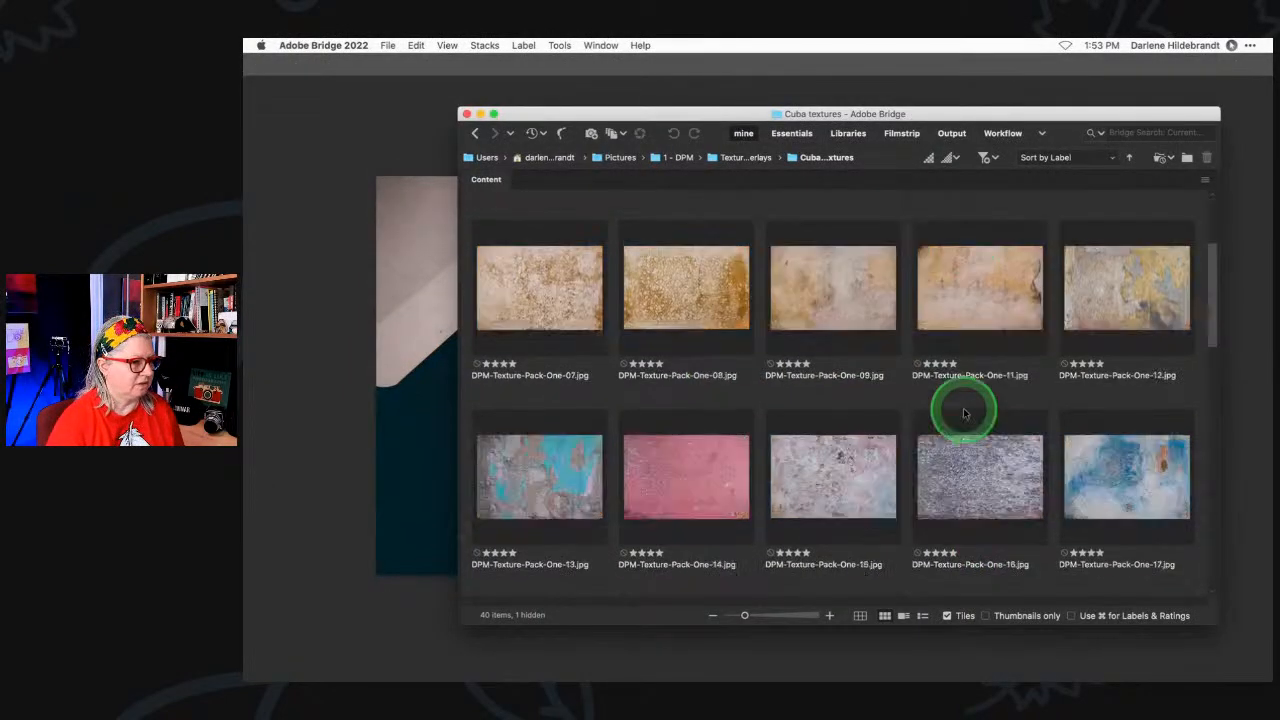
scroll(963, 413, "down", 10)
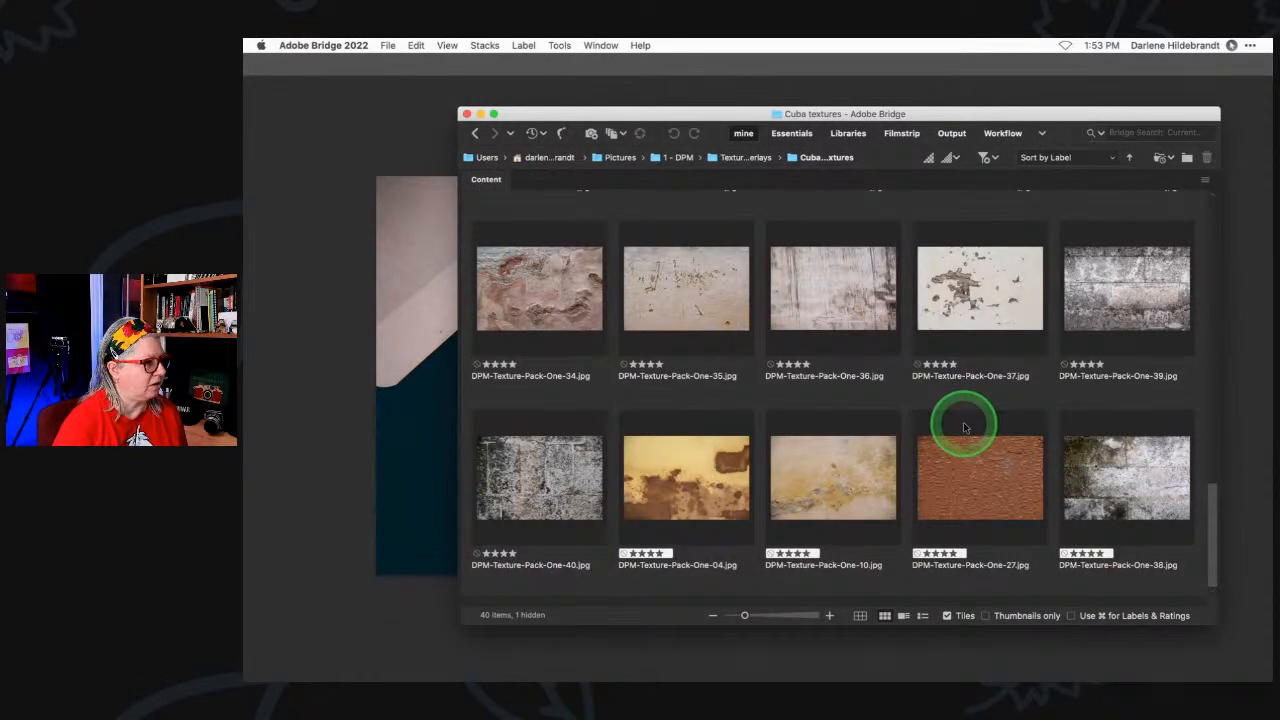
scroll(964, 427, "up", 3)
scroll(964, 427, "up", 3)
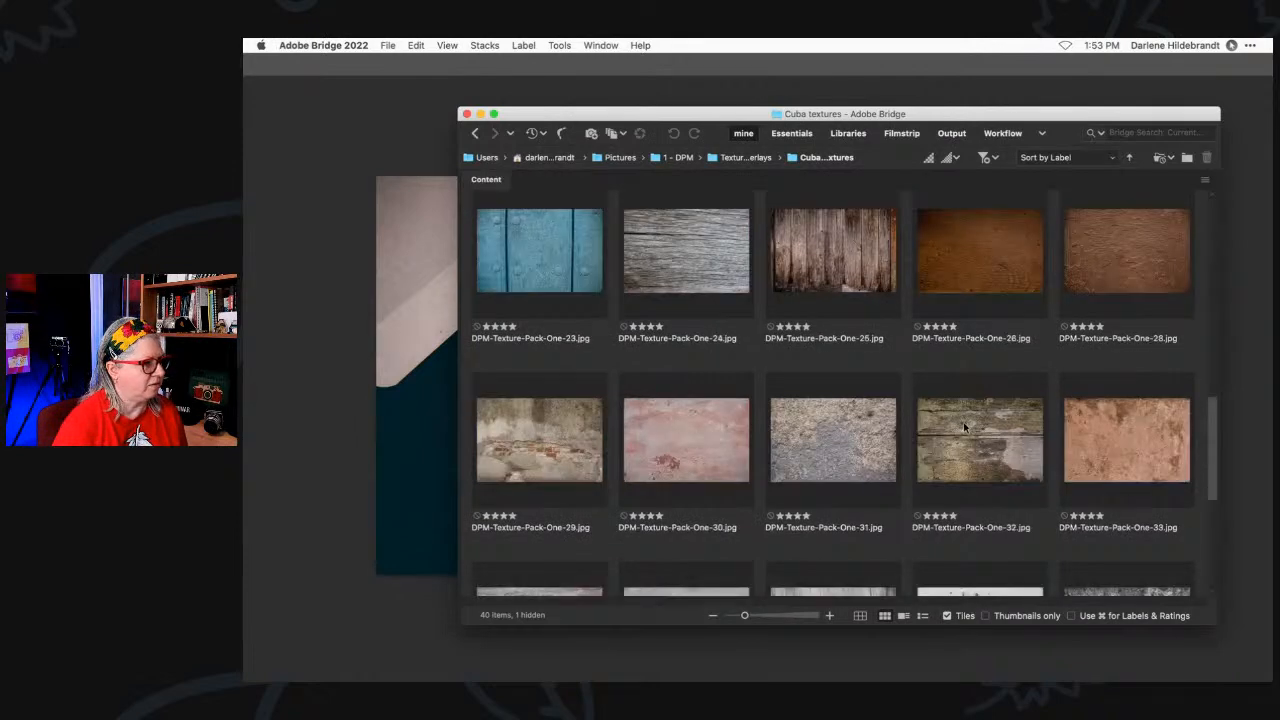
scroll(964, 427, "up", 5)
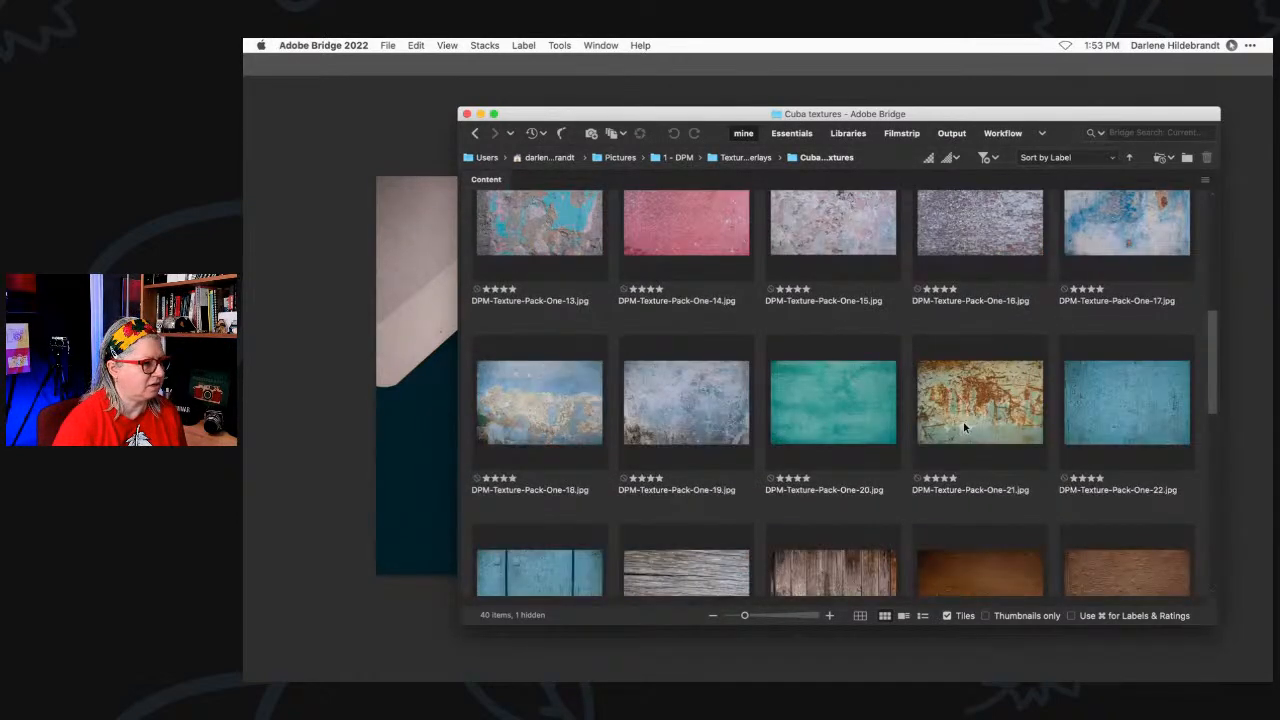
scroll(964, 427, "up", 5)
left_click(1112, 266)
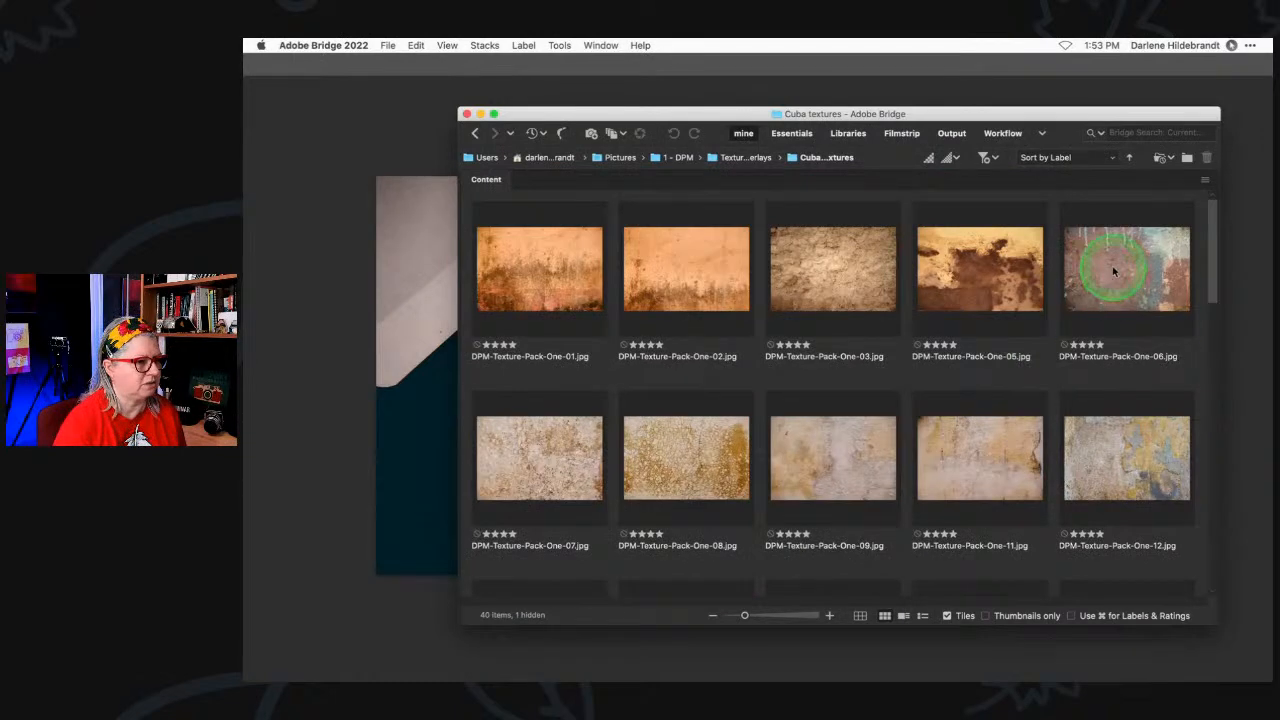
left_click_drag(1113, 270, 372, 281)
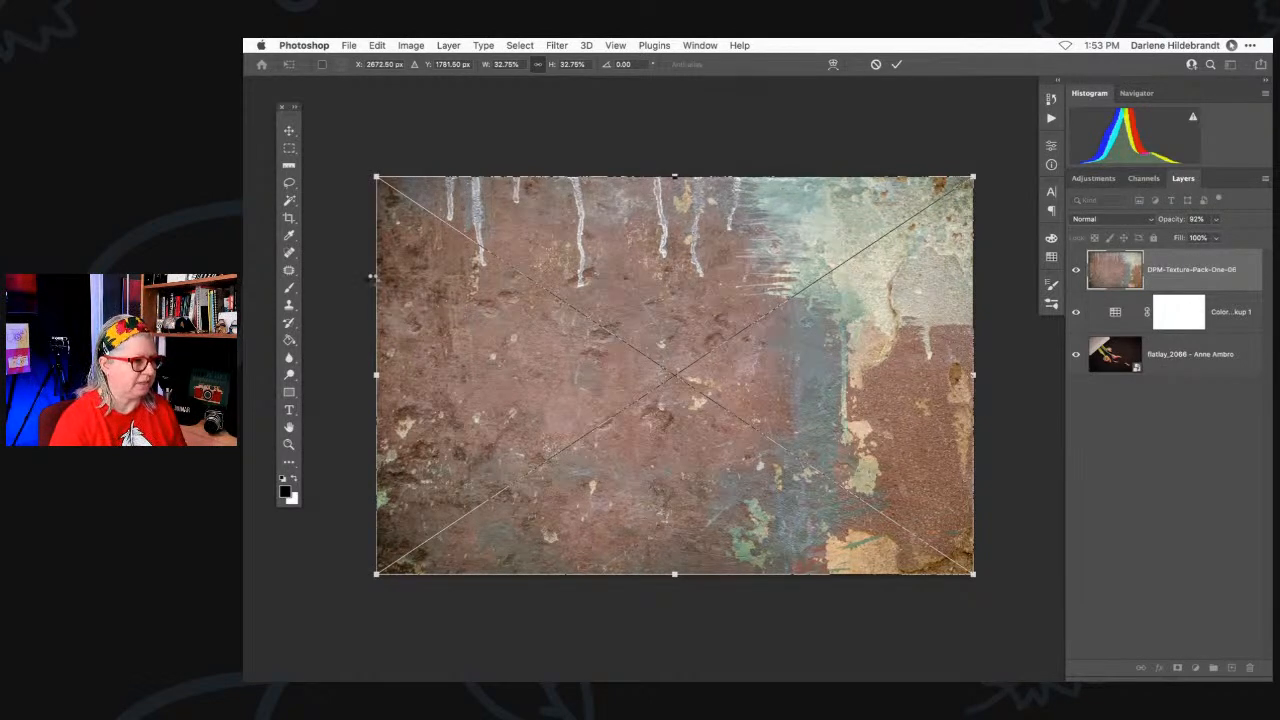
key("Return")
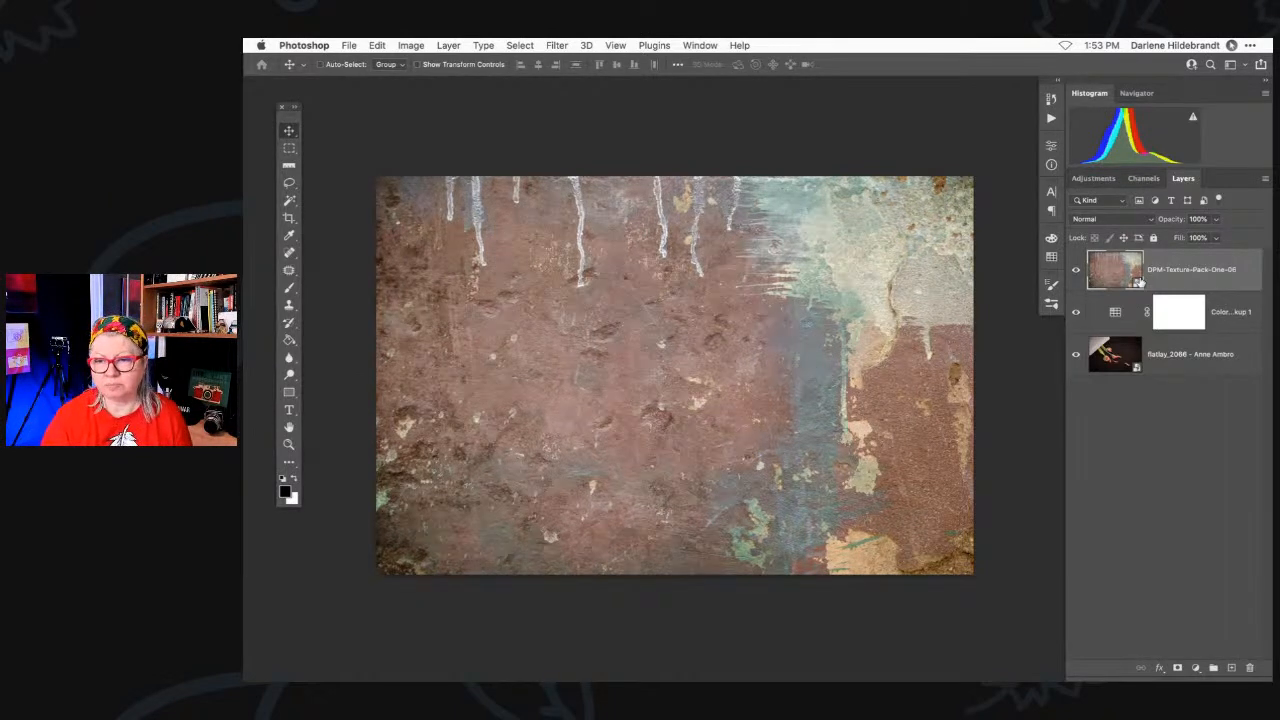
- Rasterize the placed DPM-Texture-Pack-One-06 layer
left_click(1185, 269)
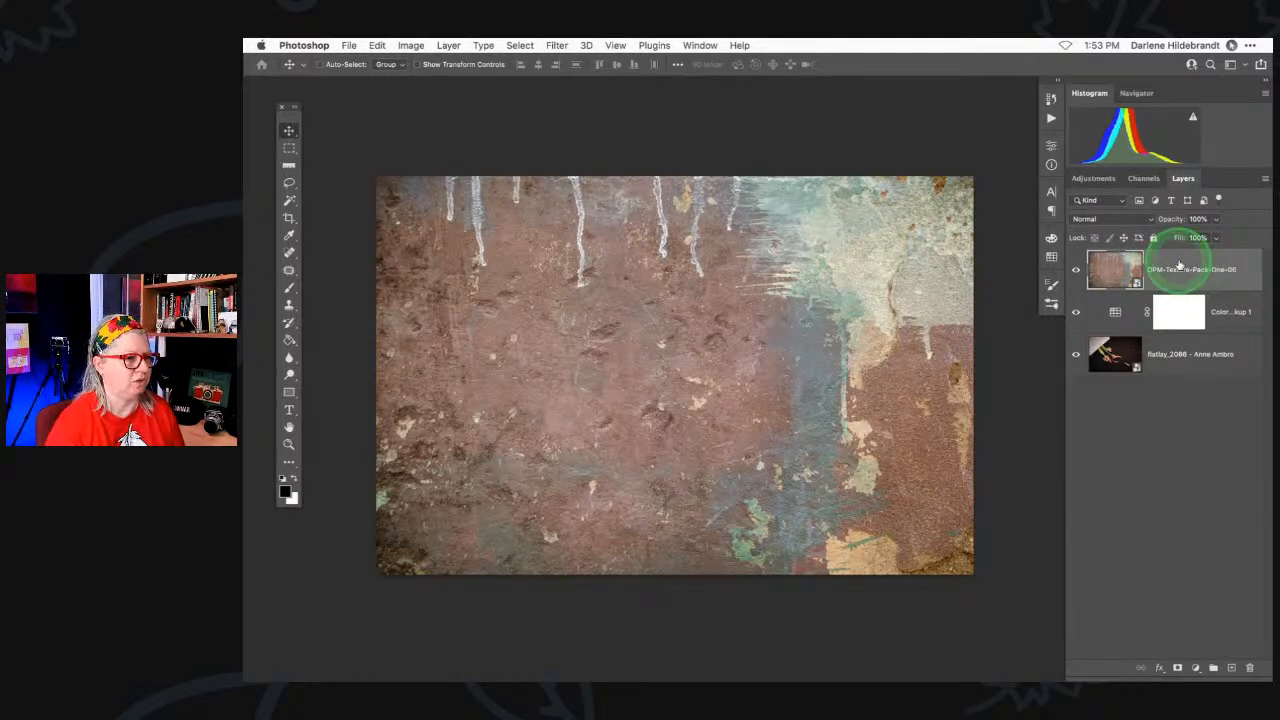
right_click(1180, 265)
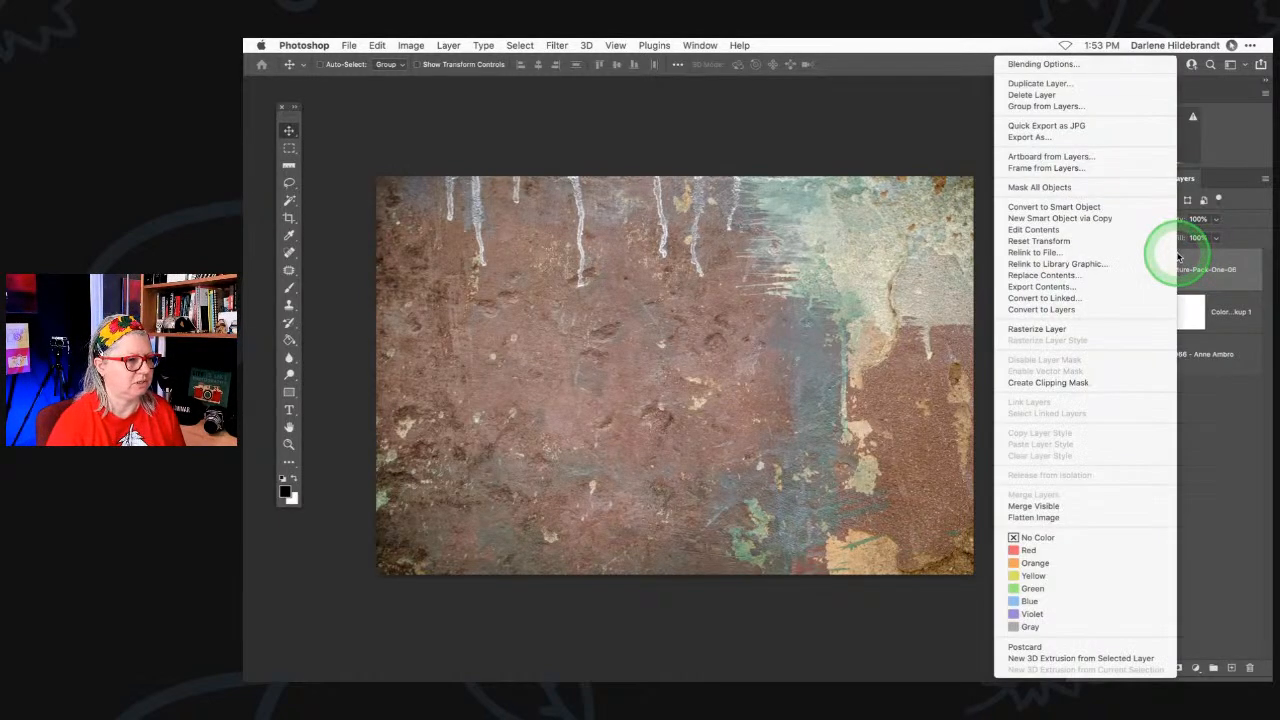
left_click(1045, 329)
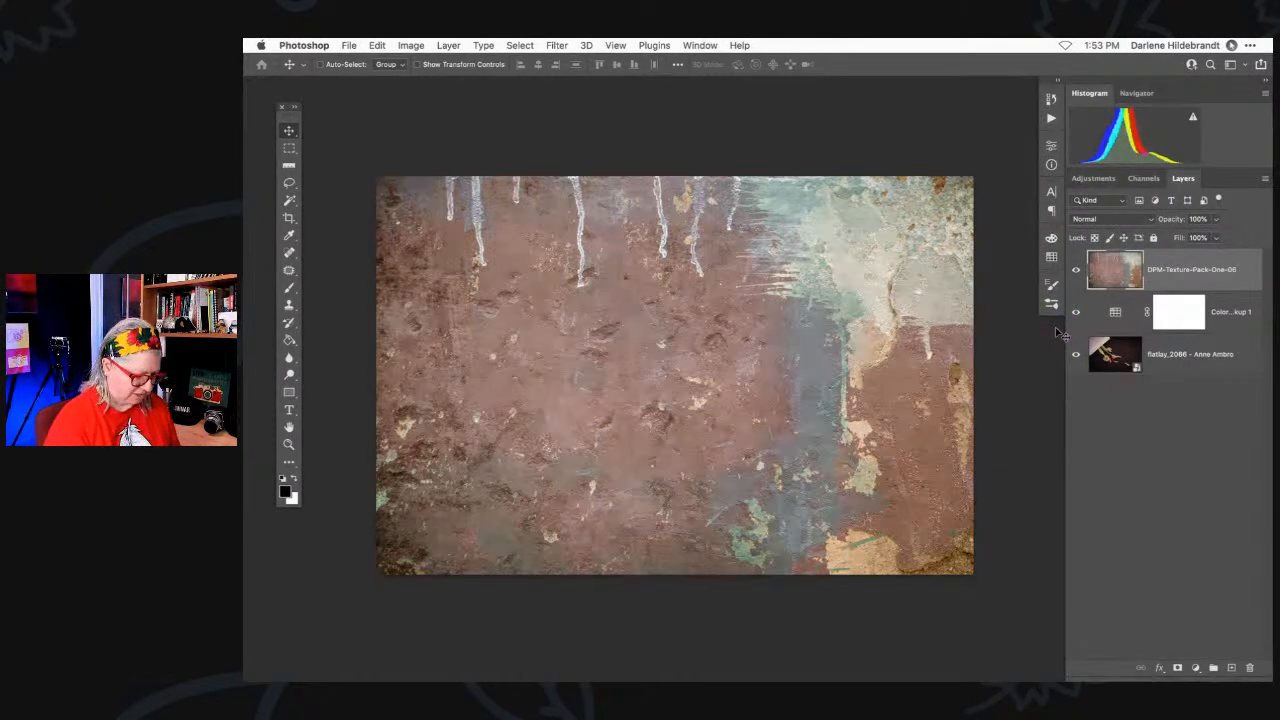
- Scale the rasterized texture layer down to about 25% and position it over the vase near the photo's upper-left corner
left_click(553, 200)
key("super+t")
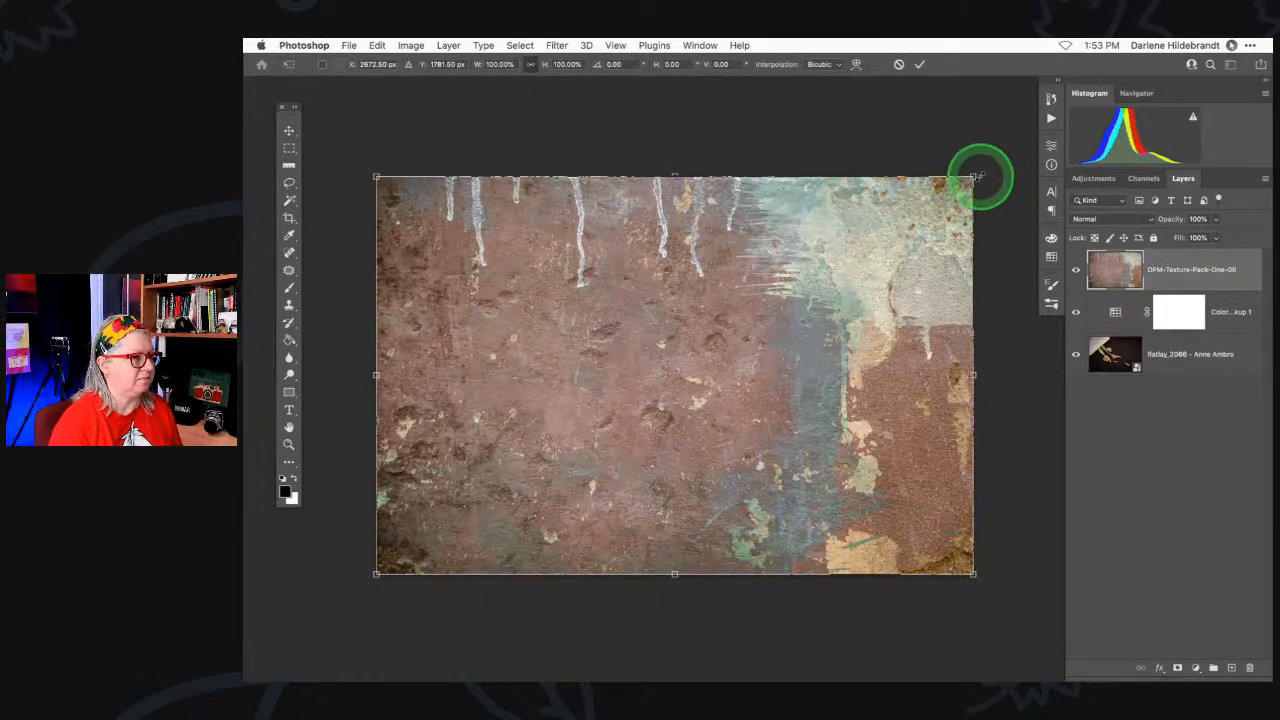
left_click_drag(975, 177, 506, 417)
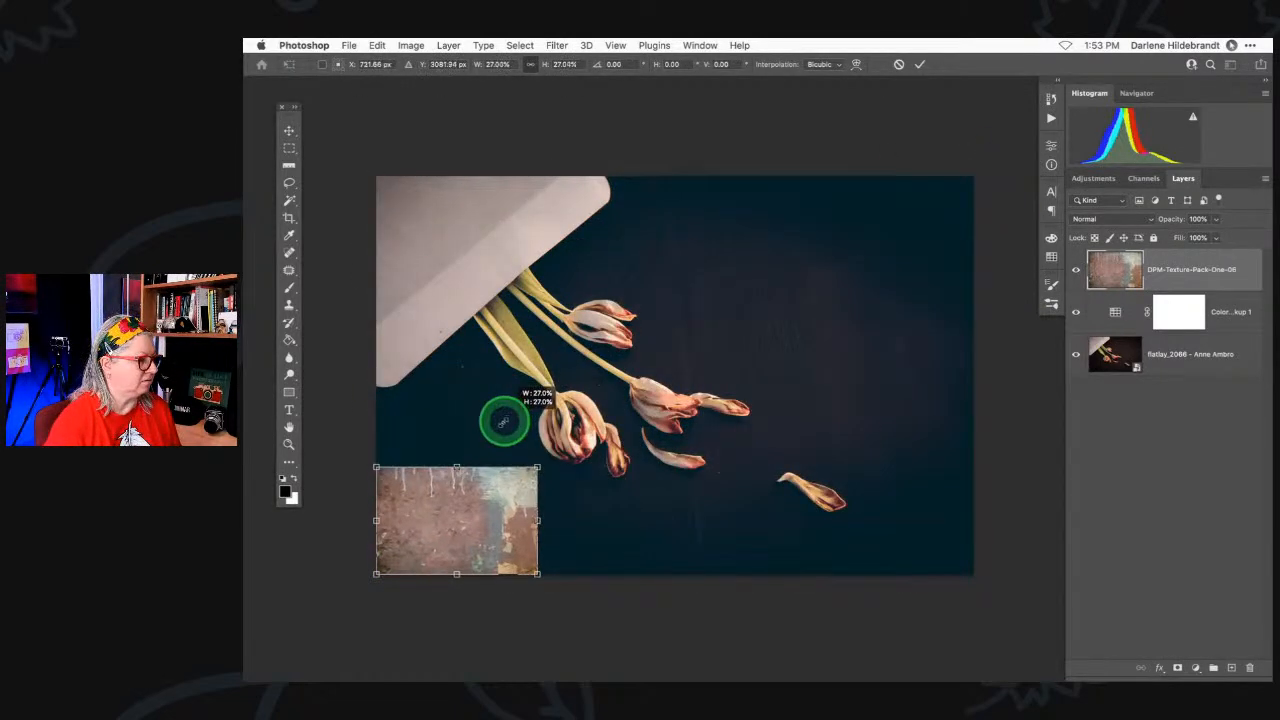
left_click_drag(443, 486, 521, 256)
key("Return")
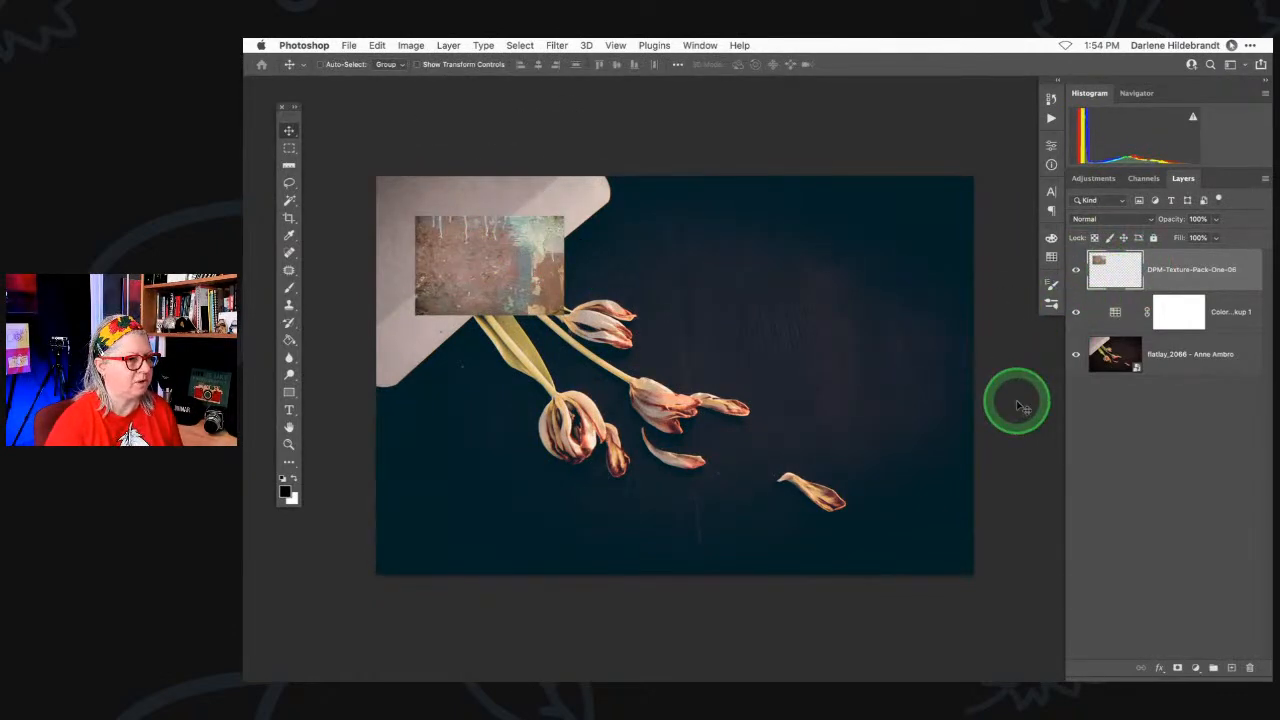
- Align the small texture with the canvas's upper-left corner and scale it up to about 399% so it fills the photo
key("ctrl+t")
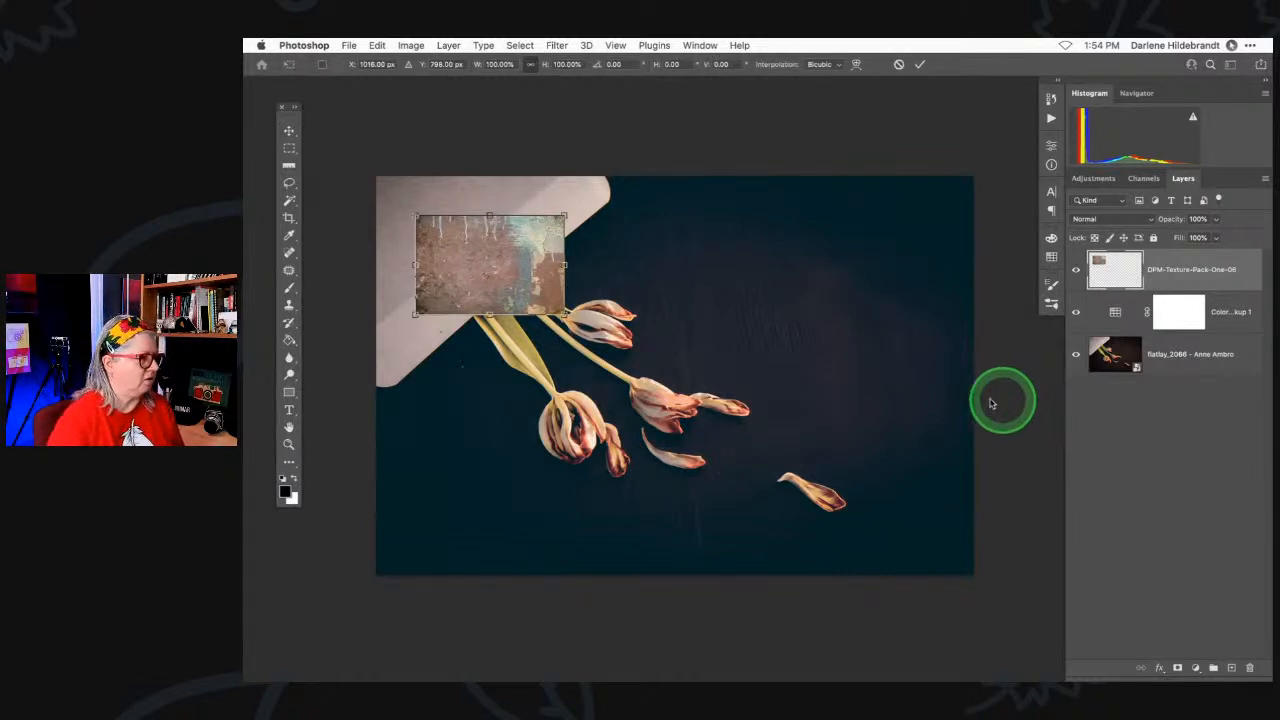
left_click_drag(463, 254, 429, 214)
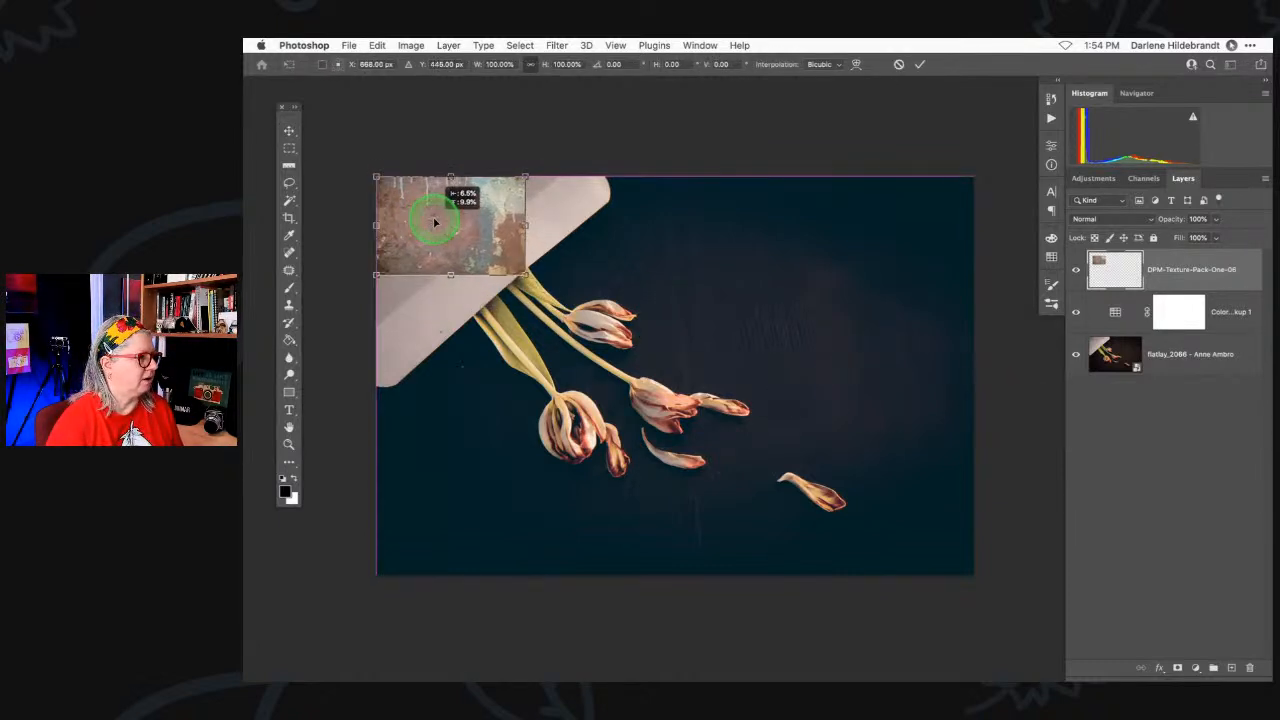
left_click_drag(526, 277, 960, 588)
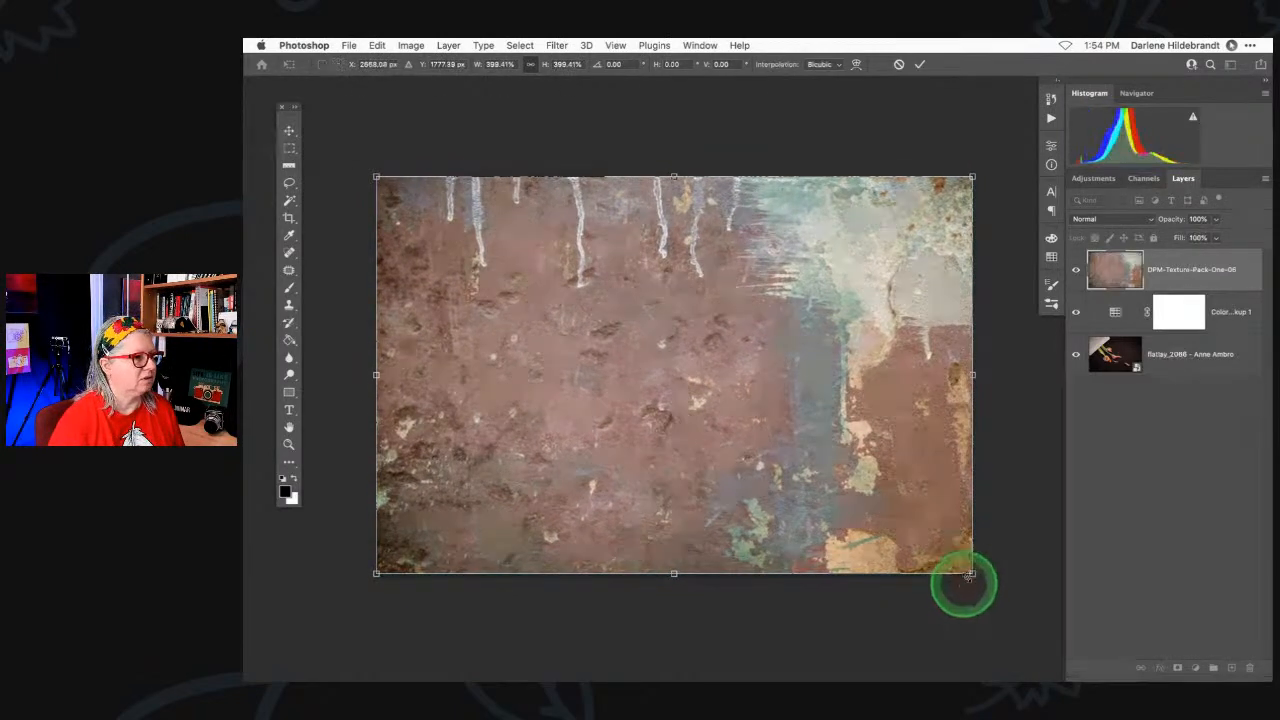
left_click(984, 447)
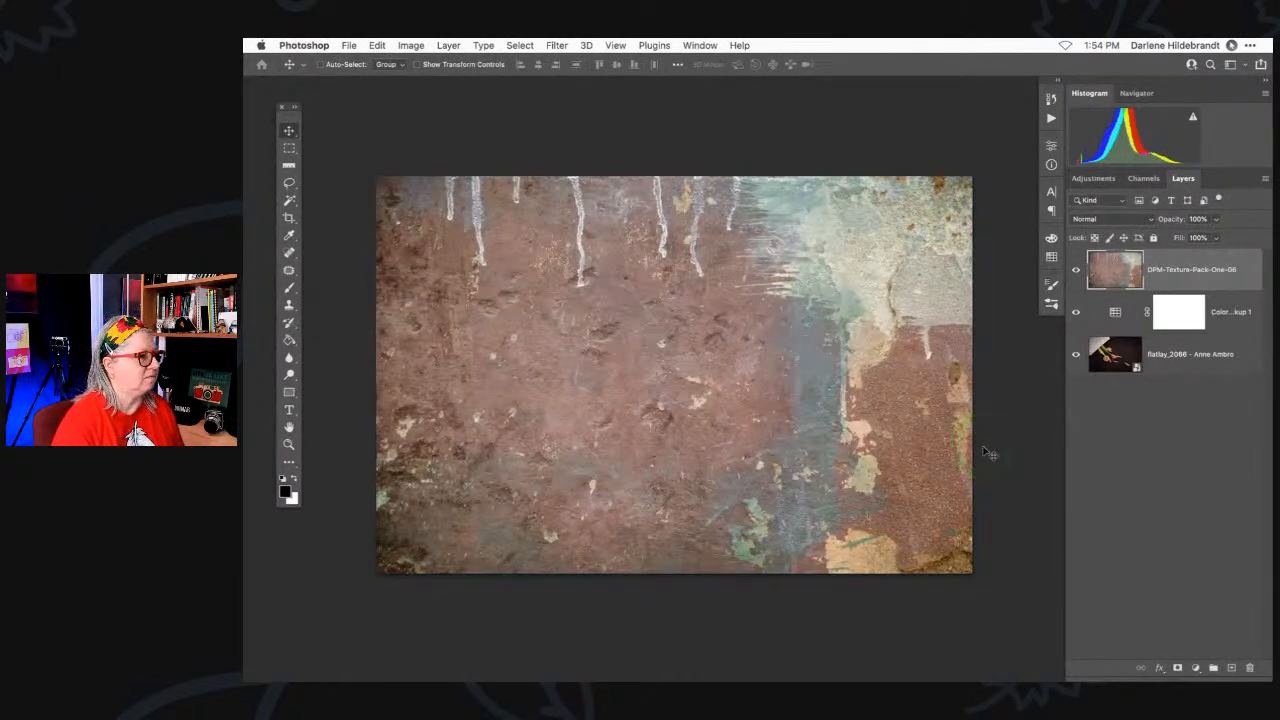
- Examine the sharpness and detail of the re-enlarged texture up close across its painted and peeling areas
key("super+plus")
key("super+plus")
key("super+plus")
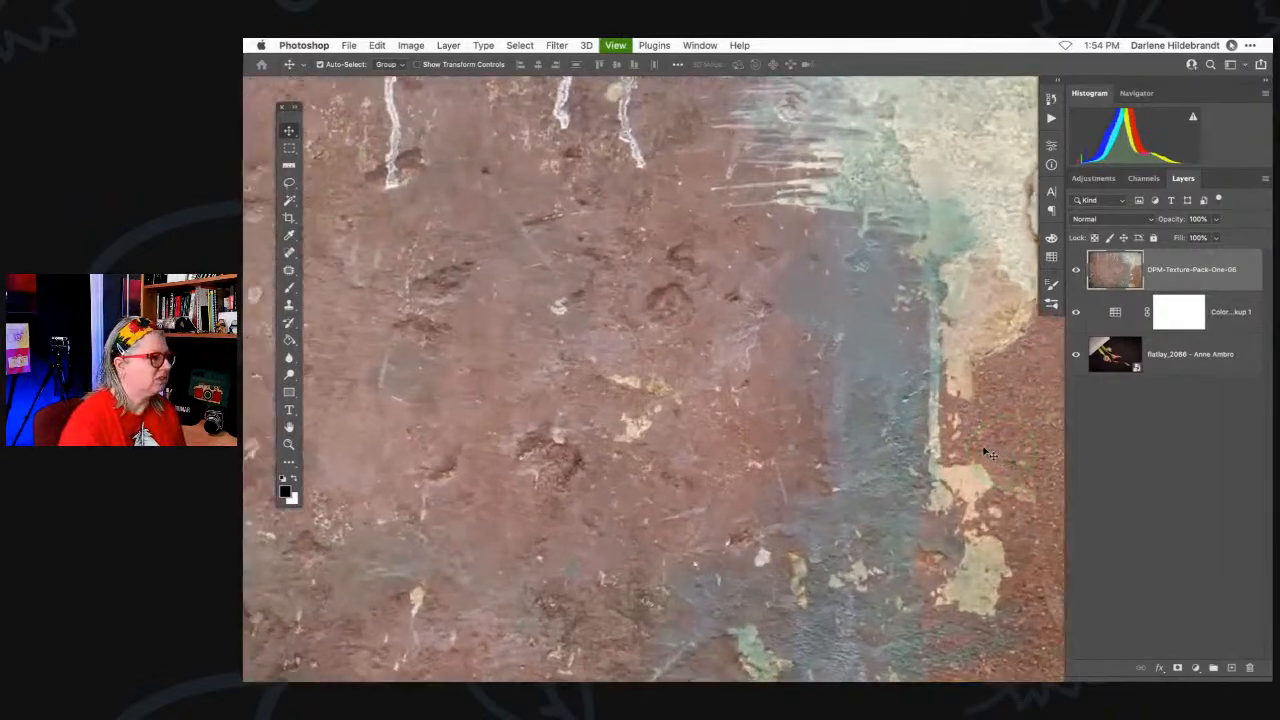
key("super+plus")
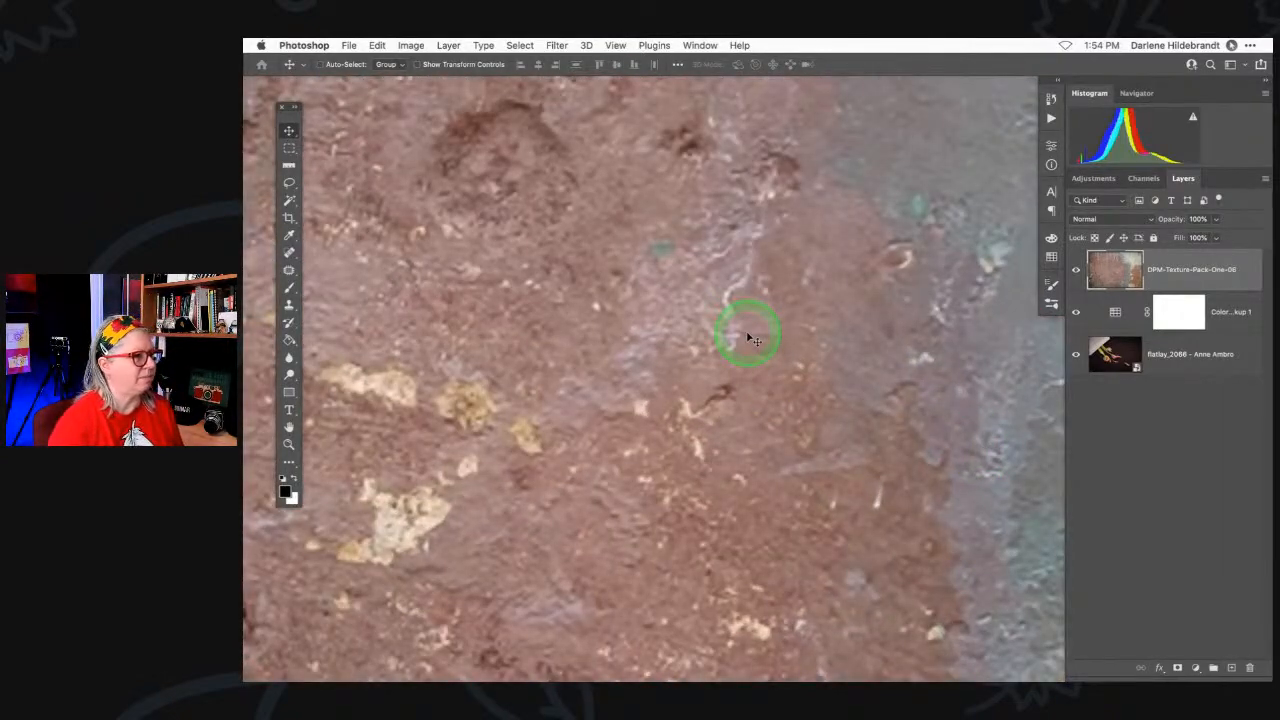
scroll(752, 339, "right", 8)
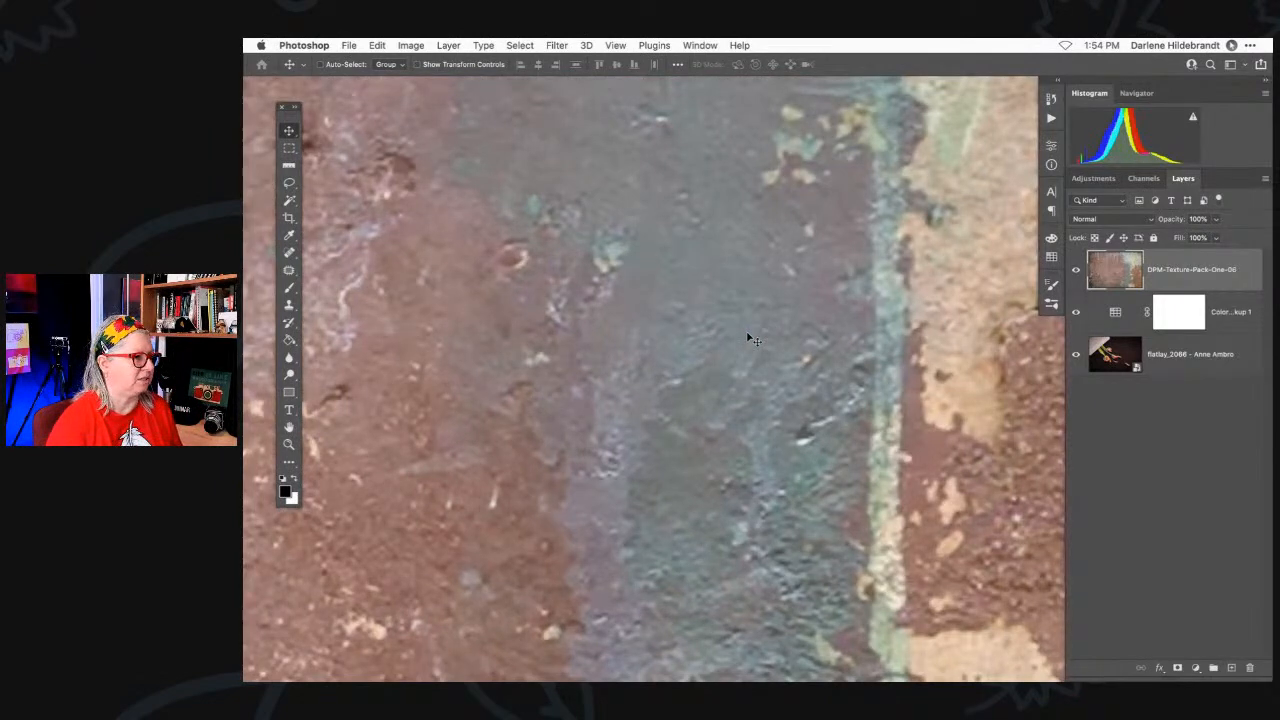
scroll(752, 339, "down", 5)
scroll(752, 339, "left", 3)
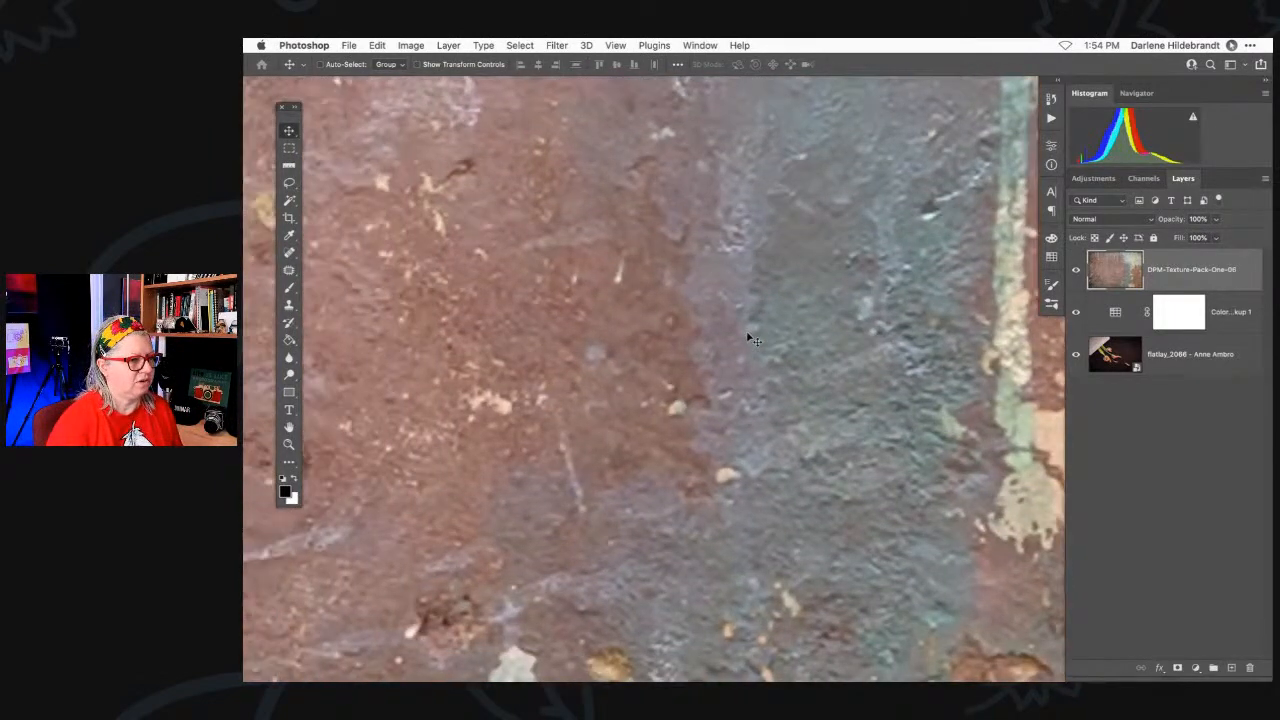
key("super+0")
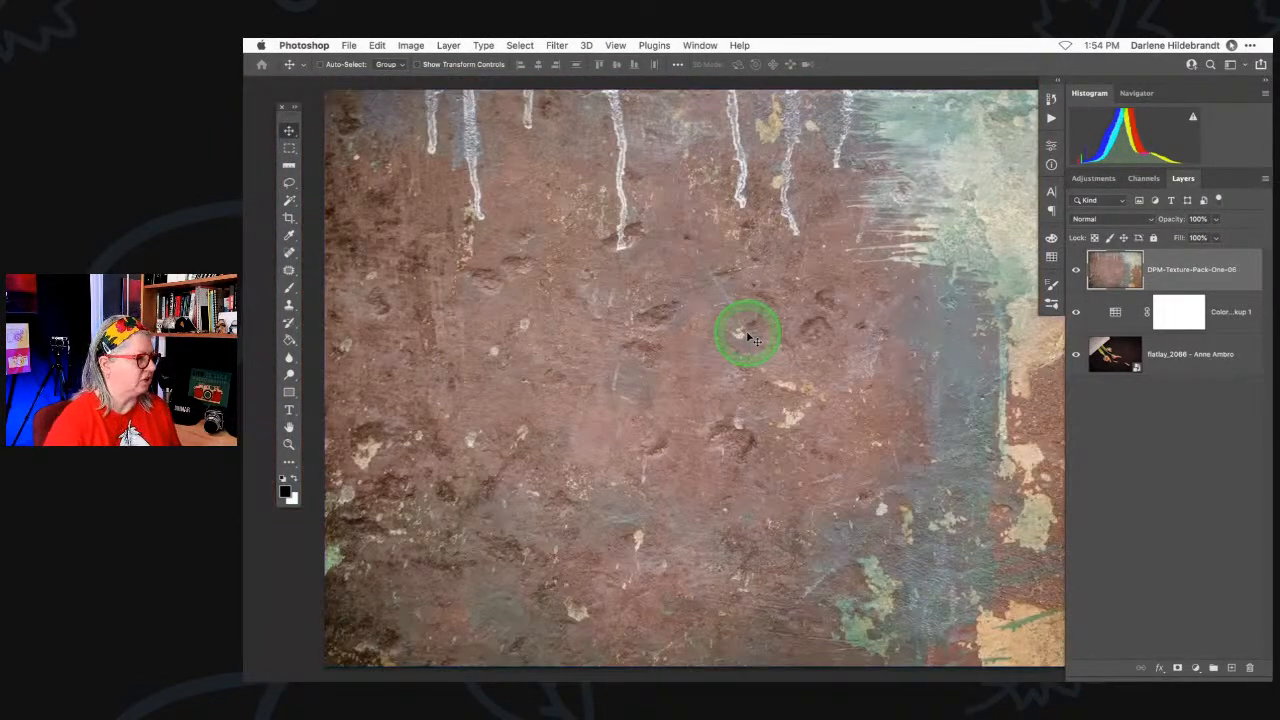
- Place DPM-Texture-Pack-One-06.jpg from the Cuba textures folder in Adobe Bridge as a smart object above the rasterized texture in Photoshop
key("super+Tab")
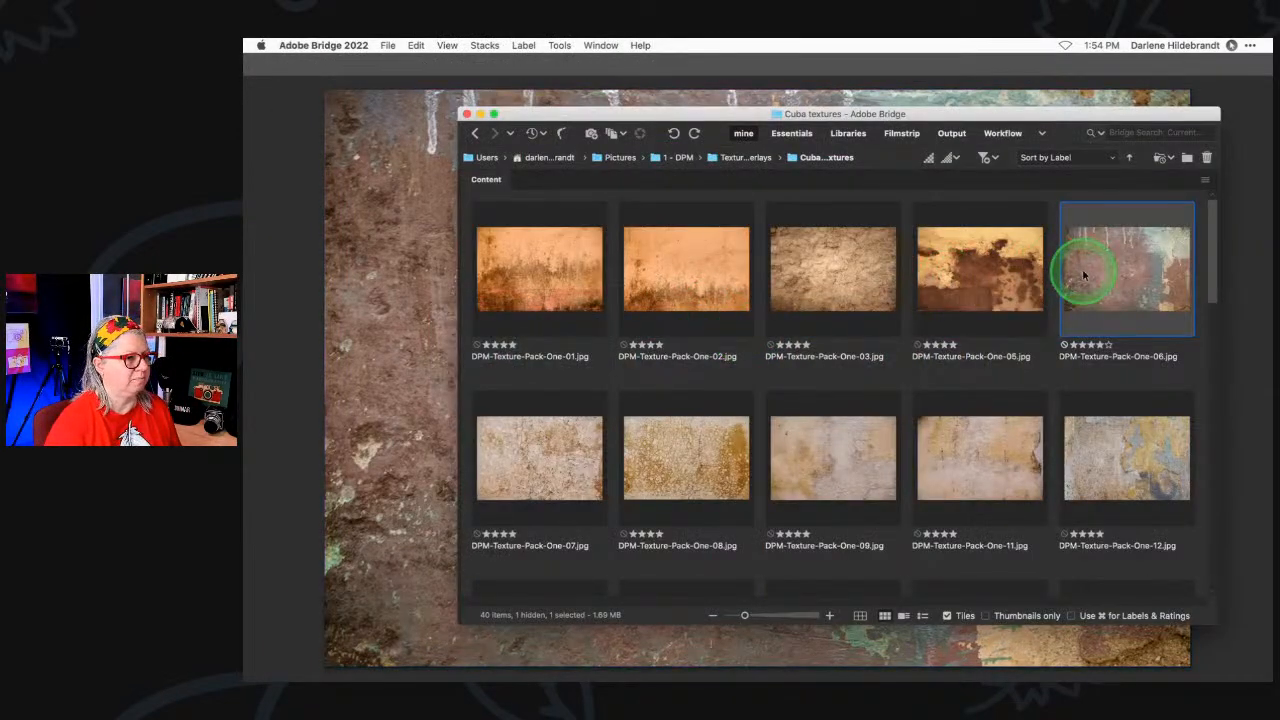
left_click_drag(1080, 266, 380, 221)
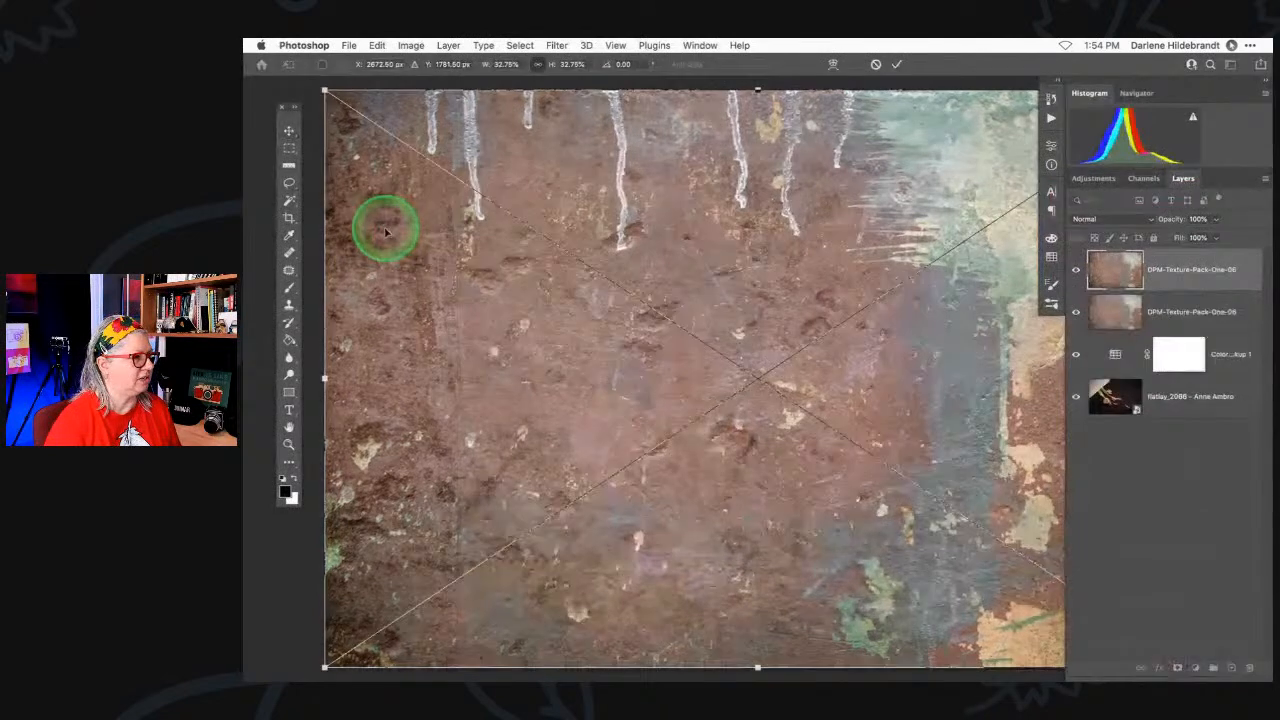
key("Return")
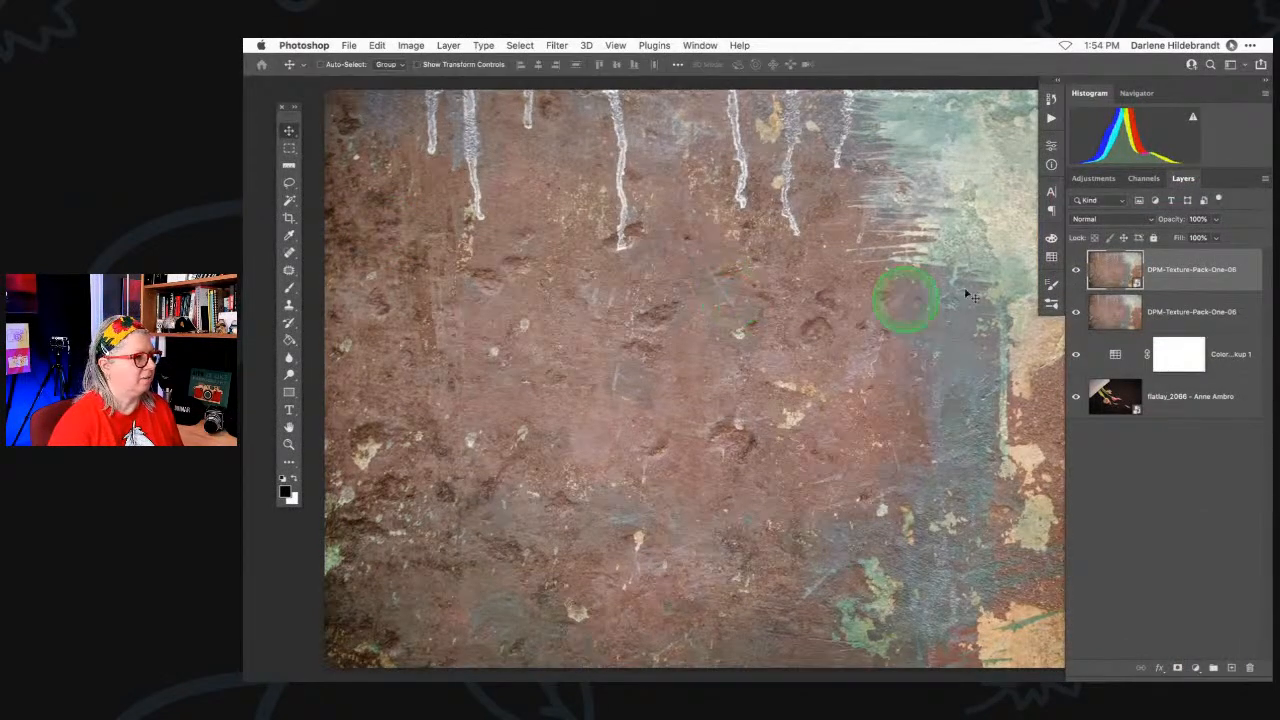
- Compare the two texture layers by toggling the smart object's visibility, then delete the rasterized copy and keep the smart object selected
left_click(1076, 271)
left_click(1076, 271)
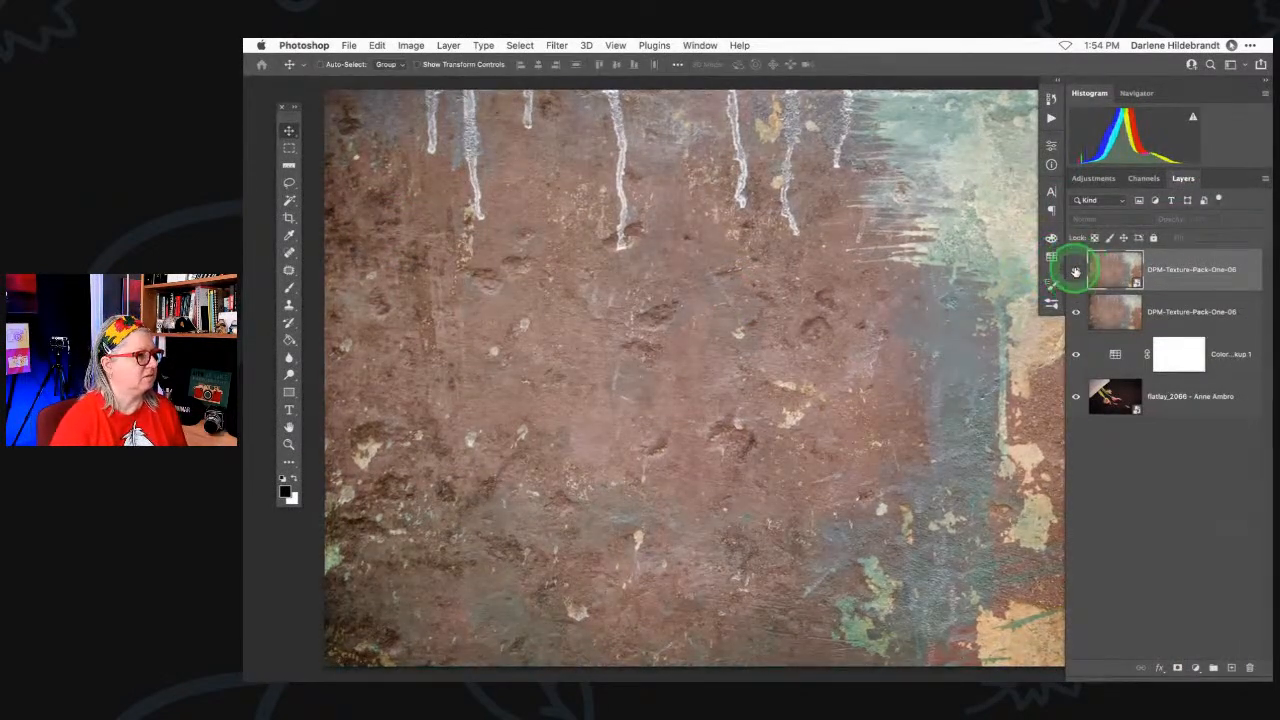
left_click(1076, 271)
left_click(1076, 271)
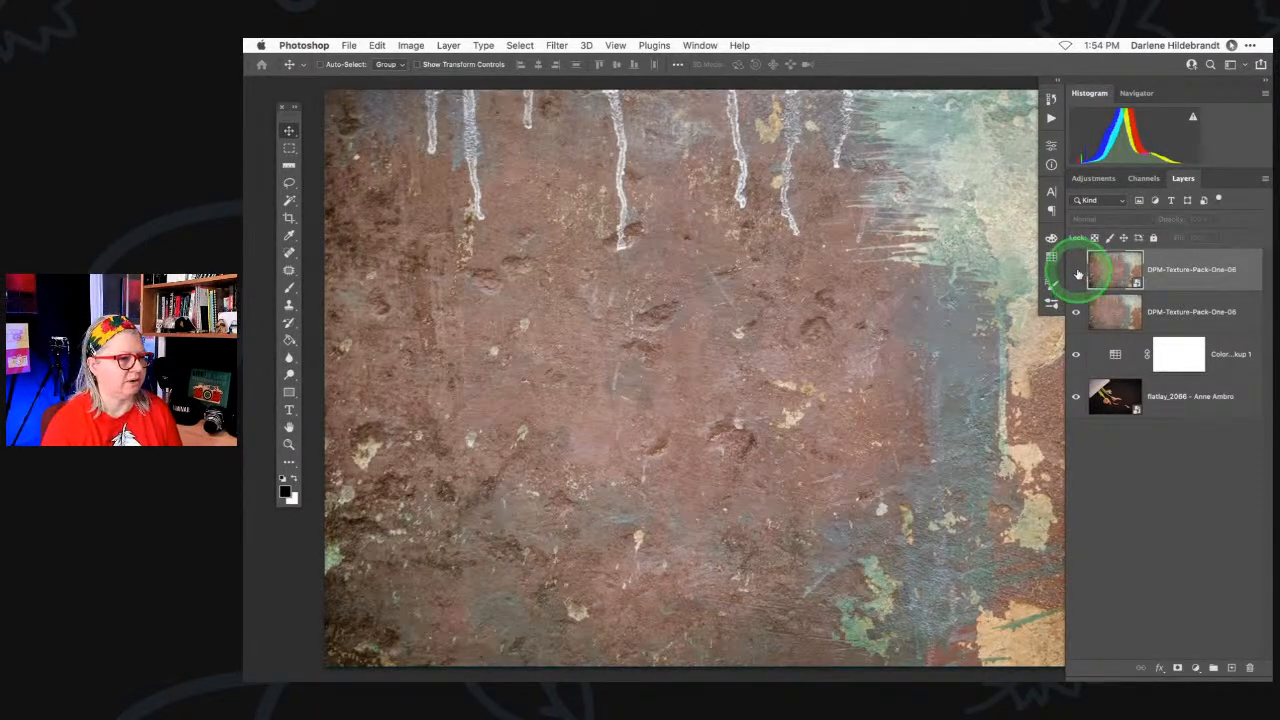
left_click(1076, 270)
left_click_drag(1237, 311, 1248, 667)
left_click(1120, 265)
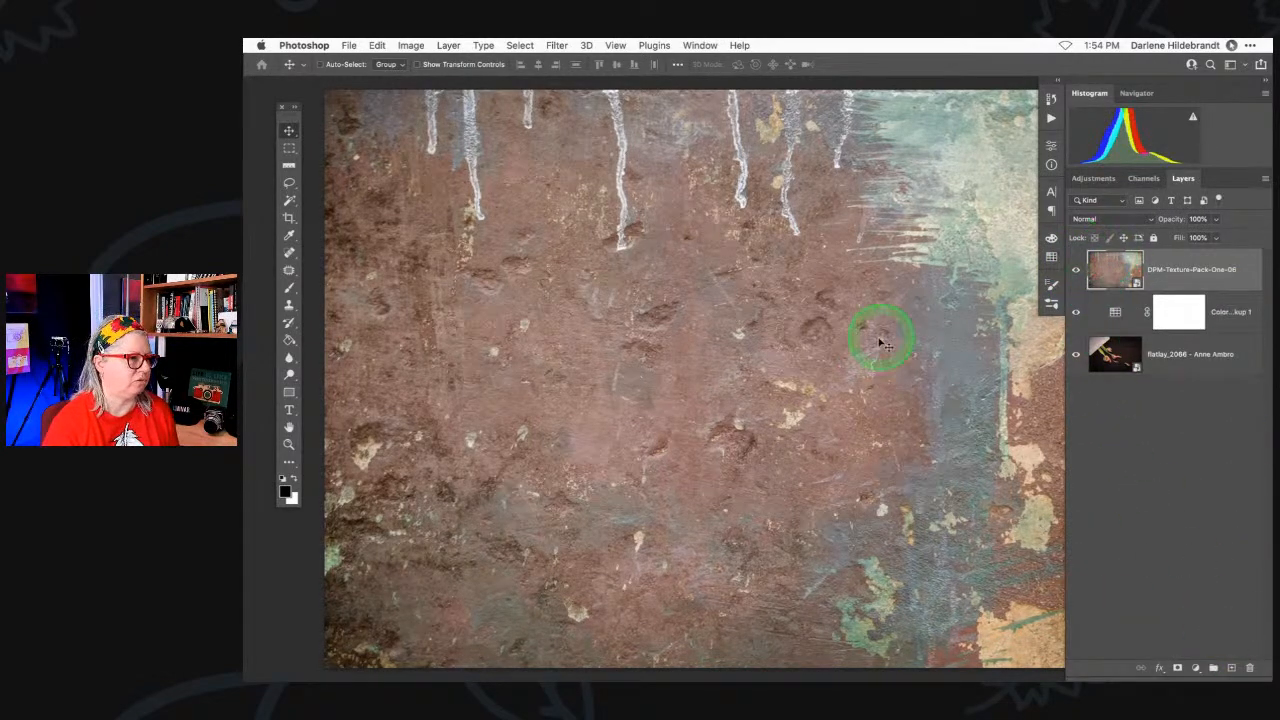
- Blend the texture layer into the tulip photo with the Hard Light mode at 30% opacity, trying 50% first
key("super+minus")
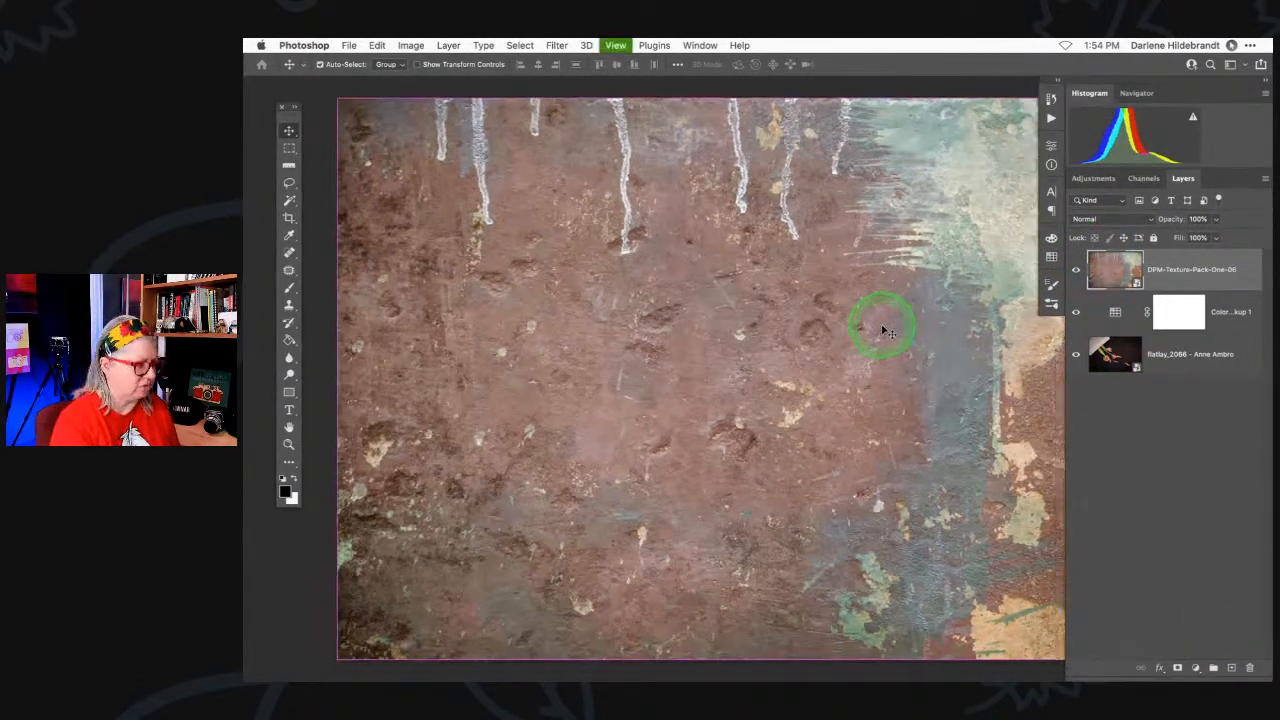
scroll(883, 330, "down", 2)
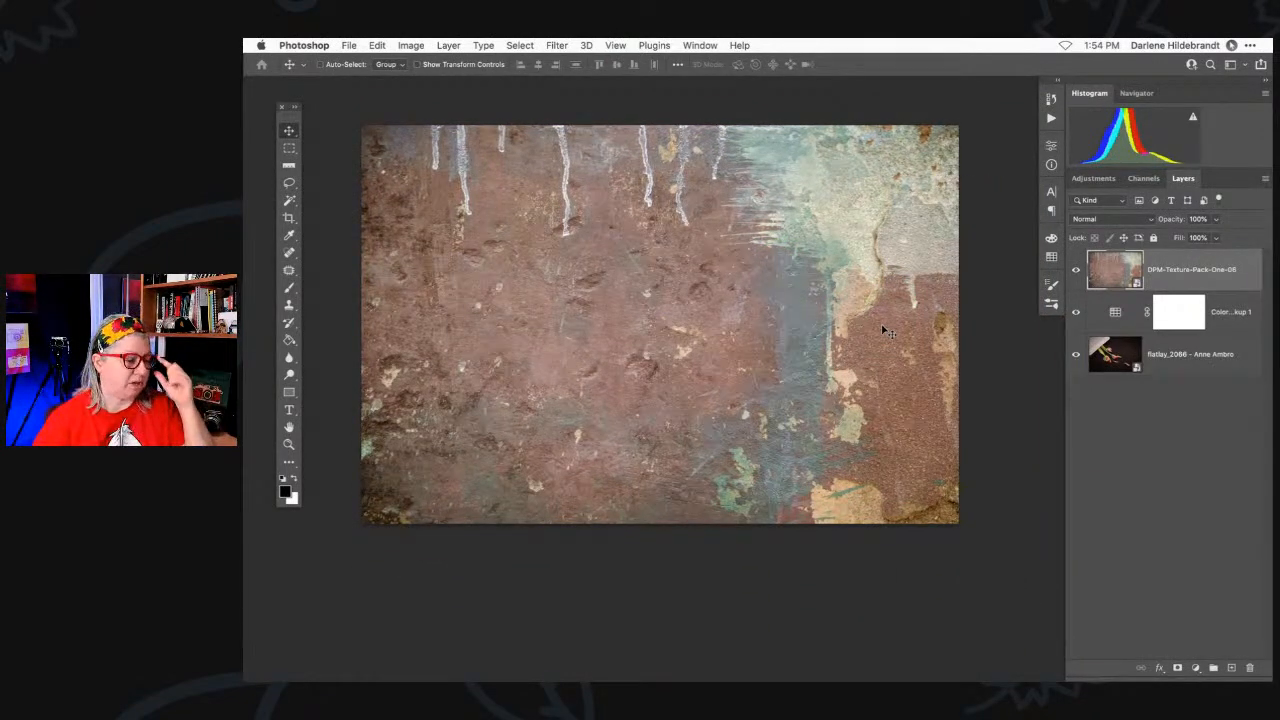
left_click_drag(885, 331, 940, 345)
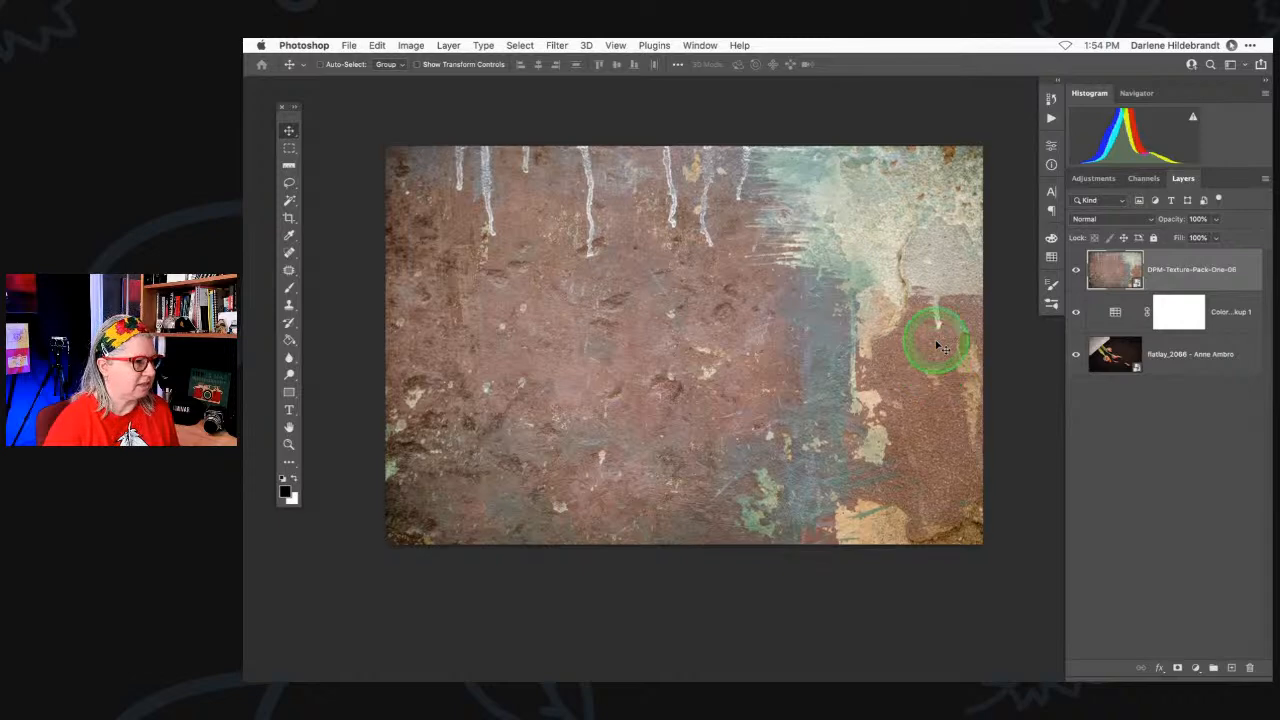
left_click(1127, 220)
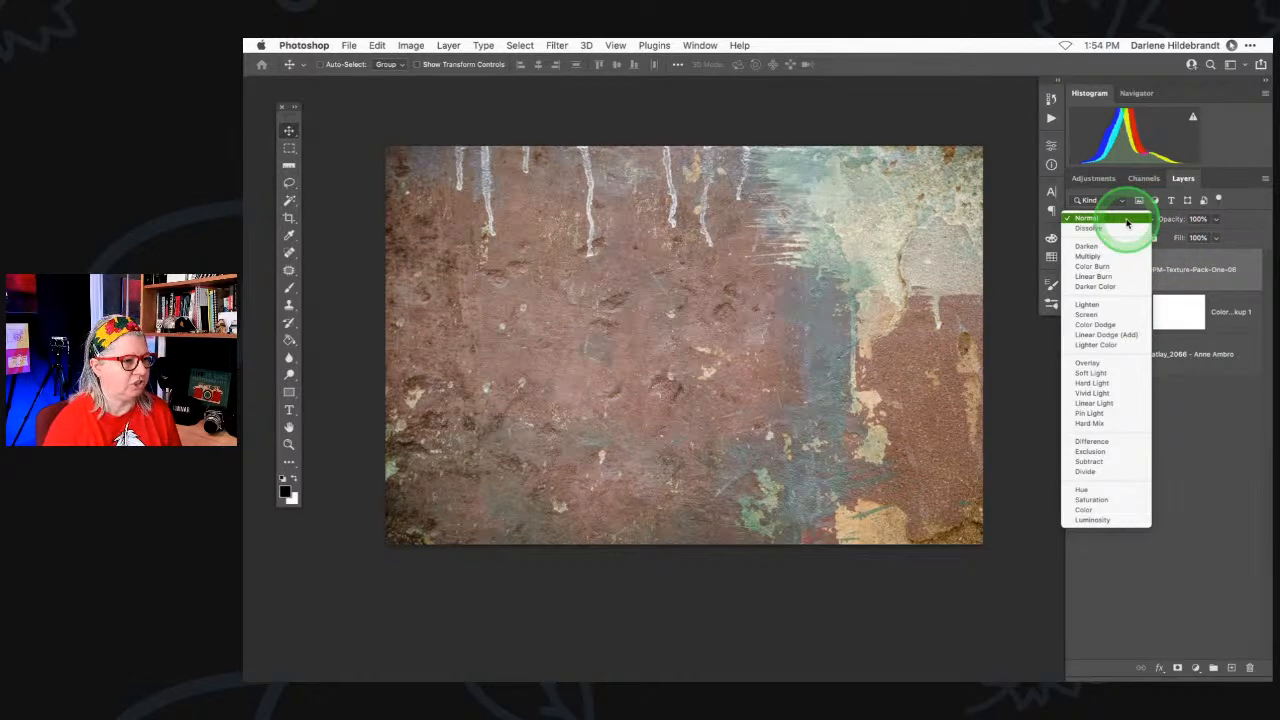
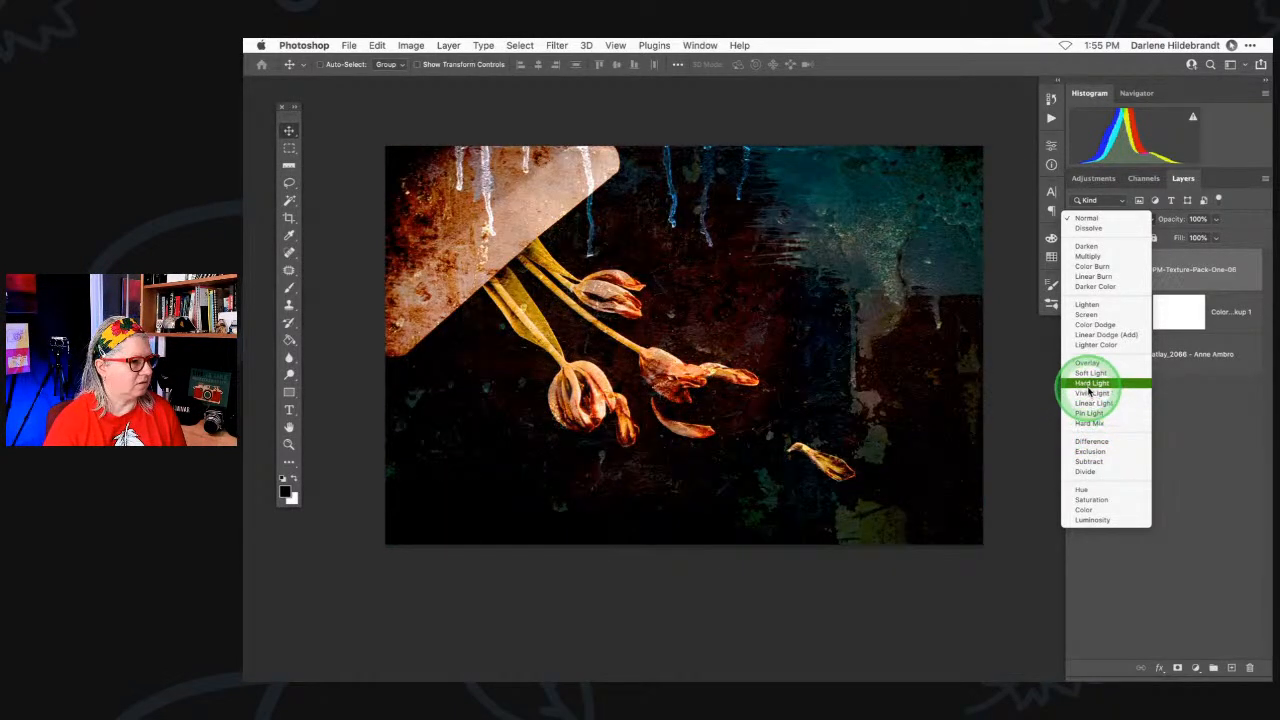
left_click(1090, 383)
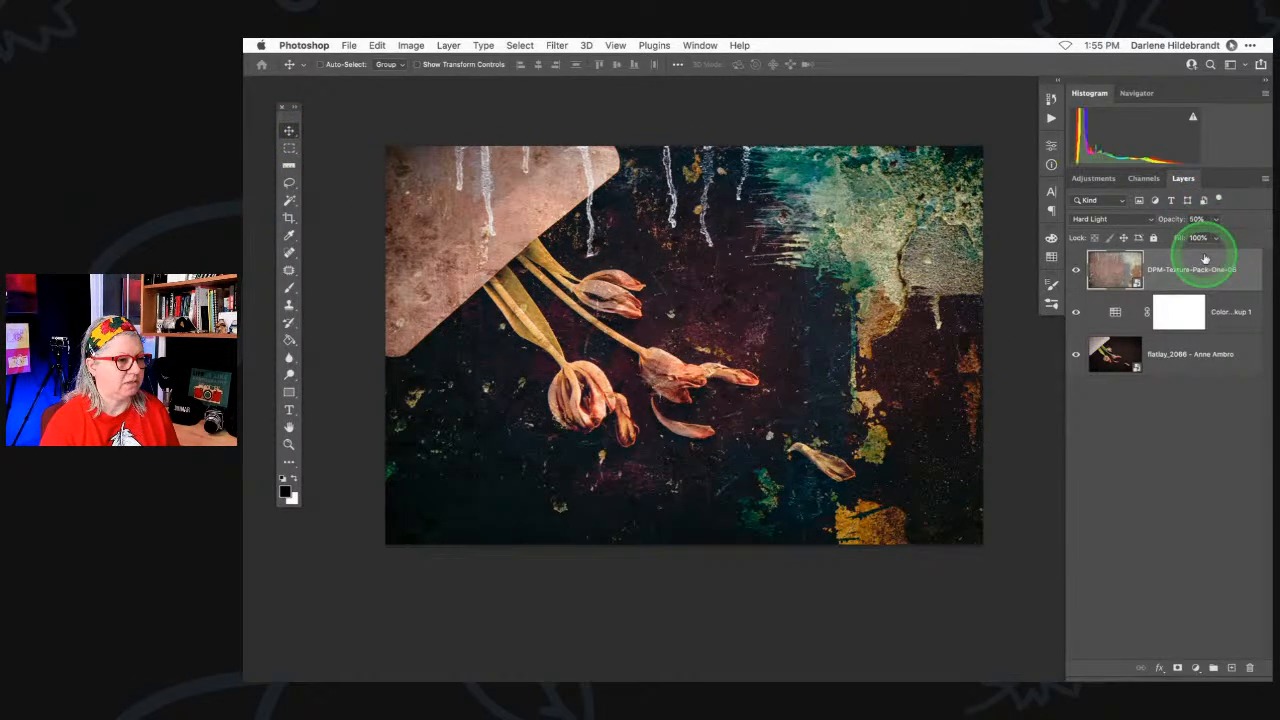
key("5")
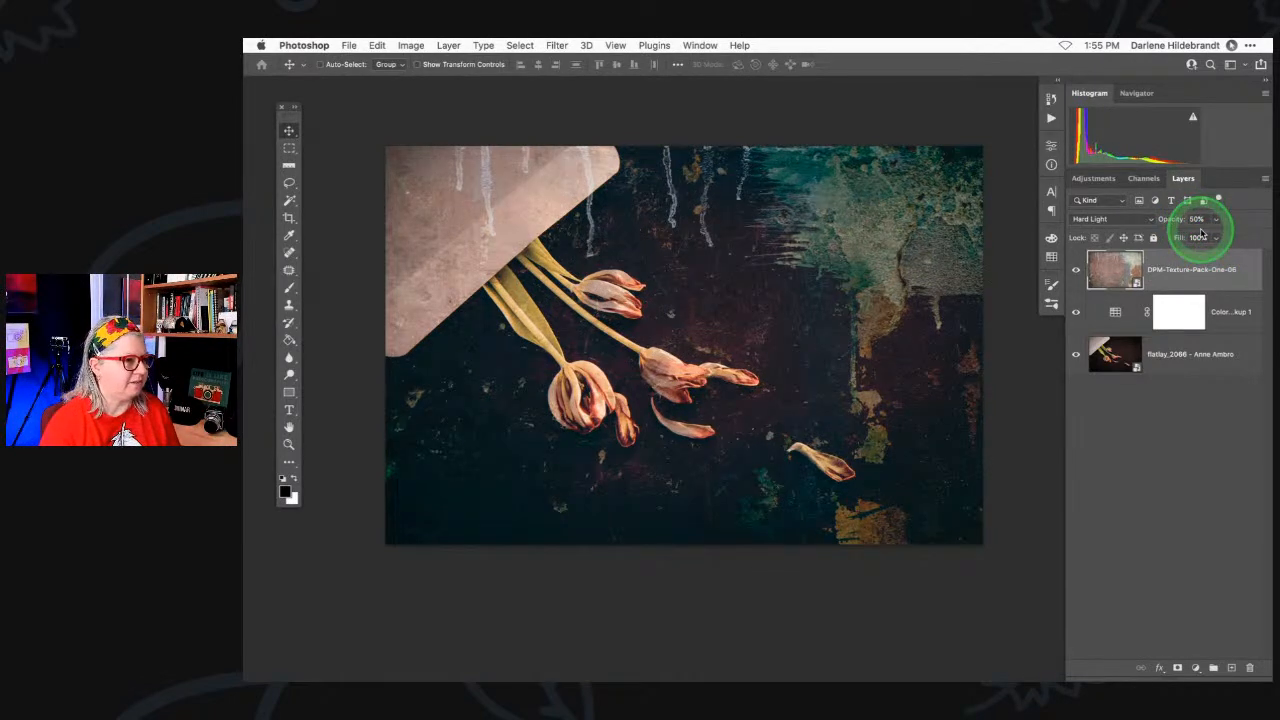
key("3")
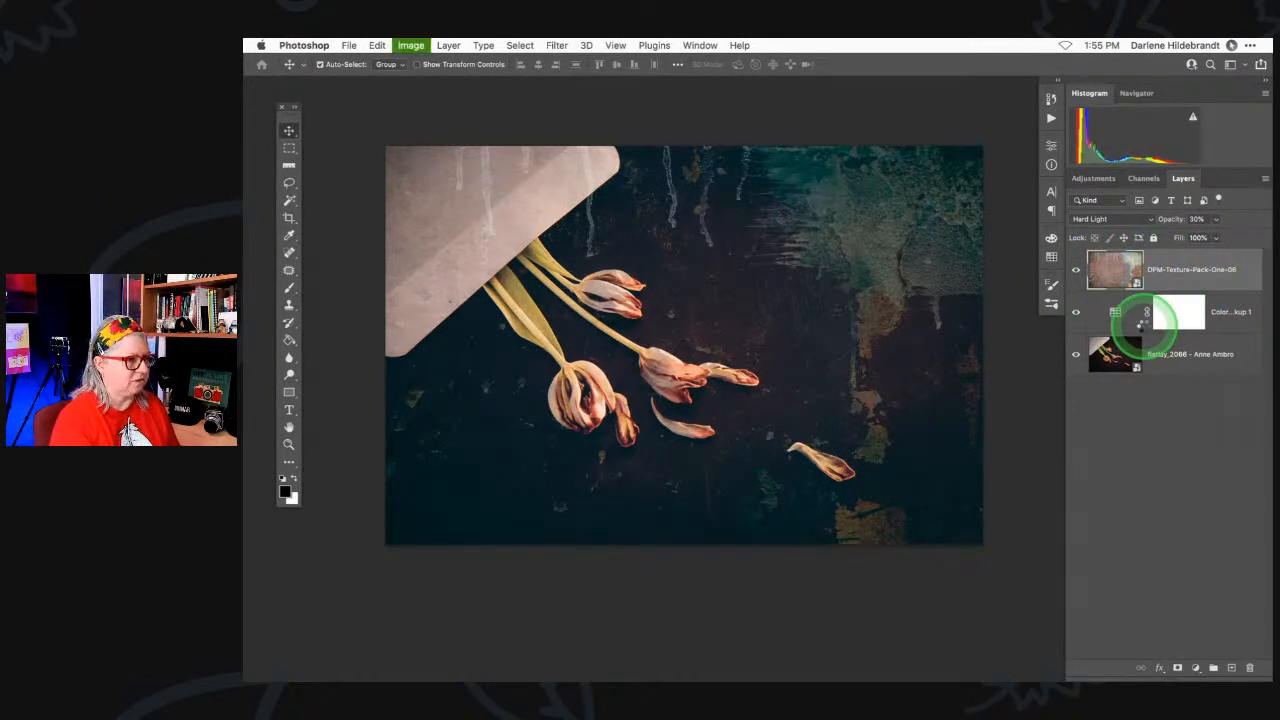
- Invert the texture's colors with Invert smart filters, toggling back to the original colors once and ending on the inverted version
key("super+i")
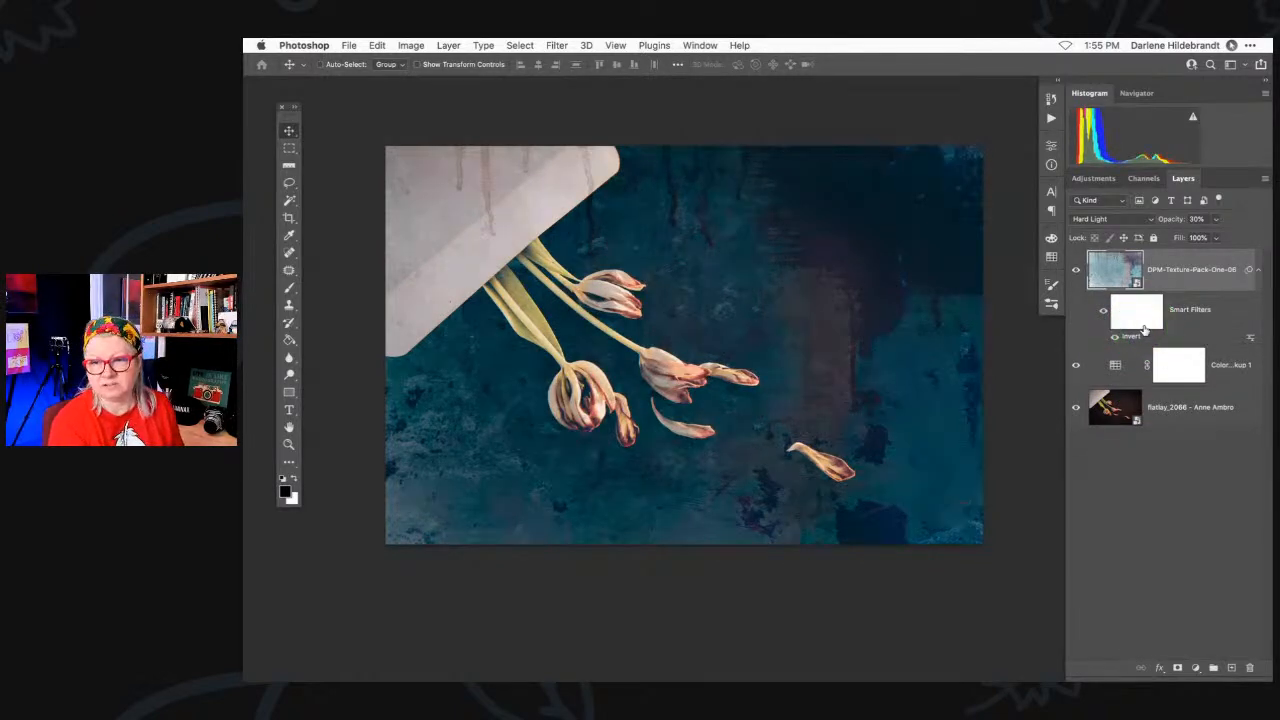
key("super+i")
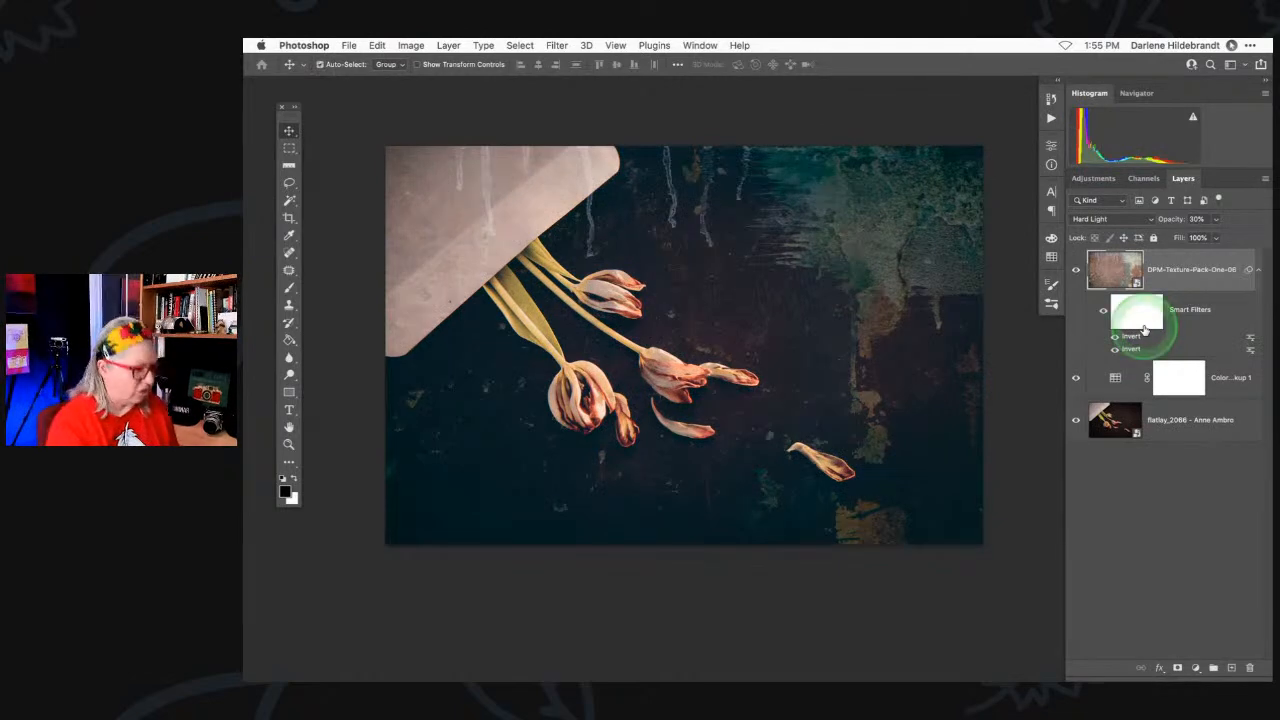
key("super+i")
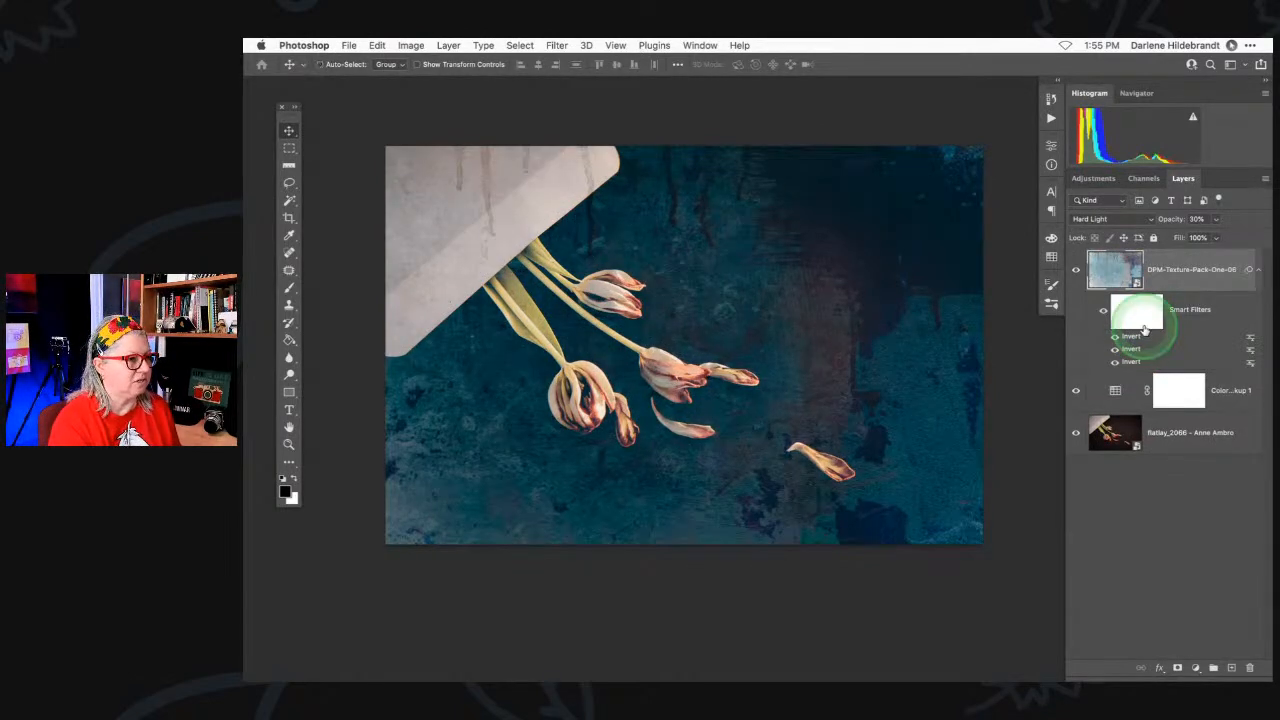
- Hide the Color Lookup and tulip photo layers and set the texture layer to Normal blending at 100% opacity
left_click(1076, 391)
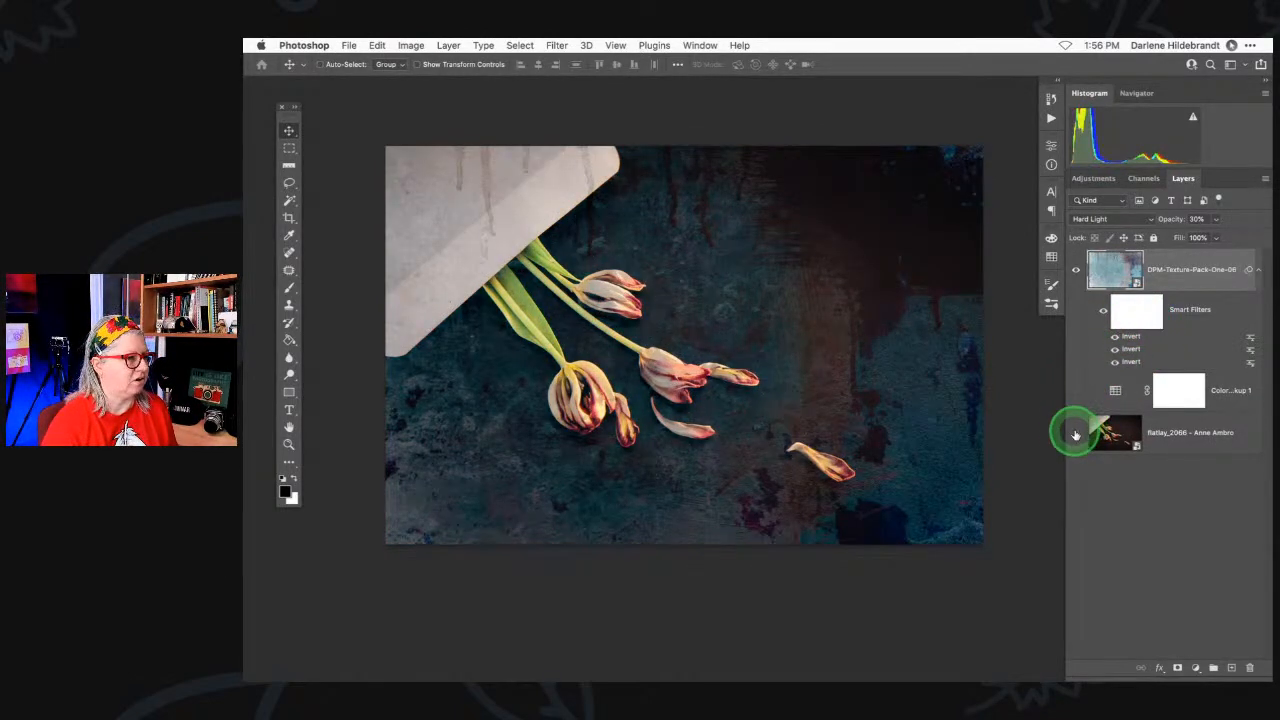
left_click(1075, 434)
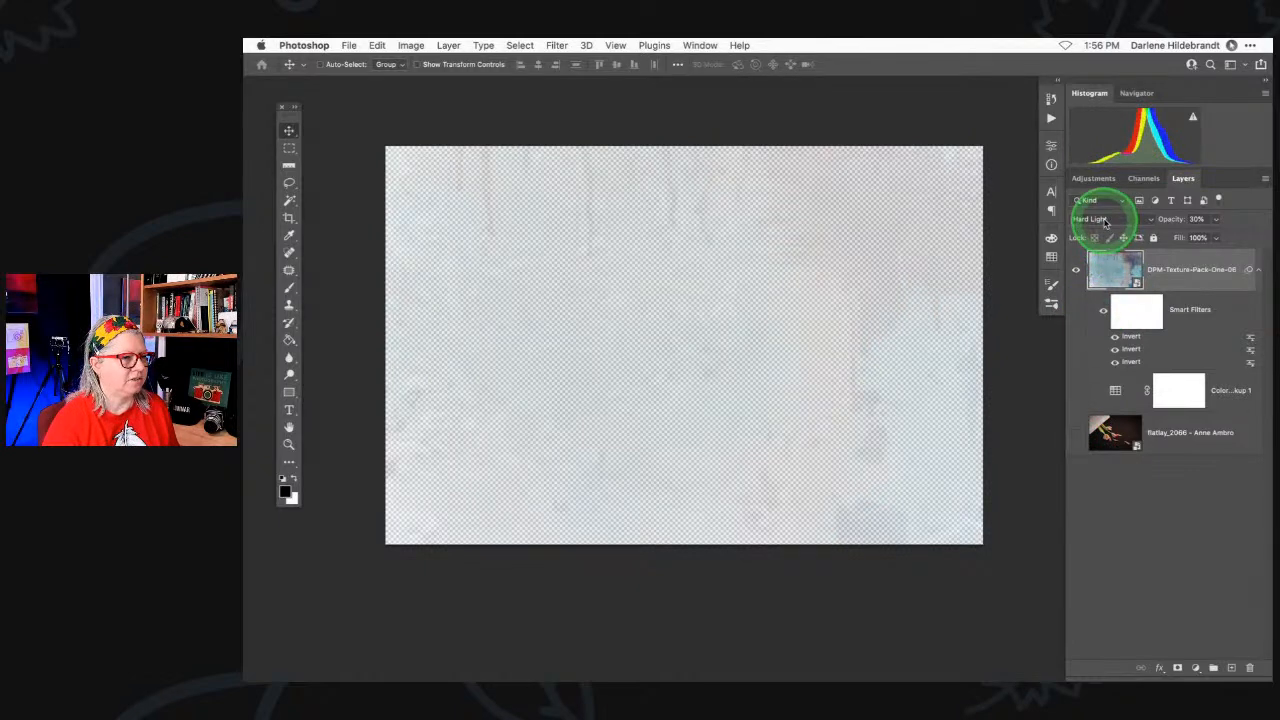
left_click(1106, 221)
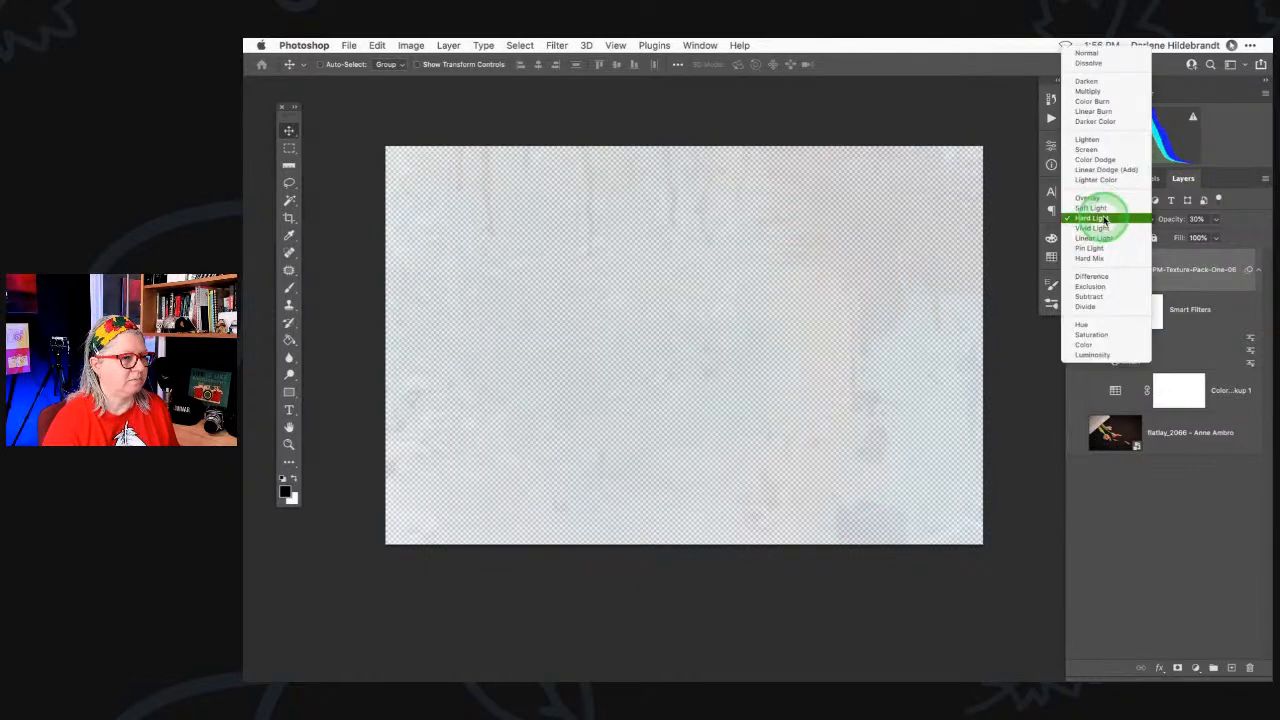
left_click(1094, 56)
key("0")
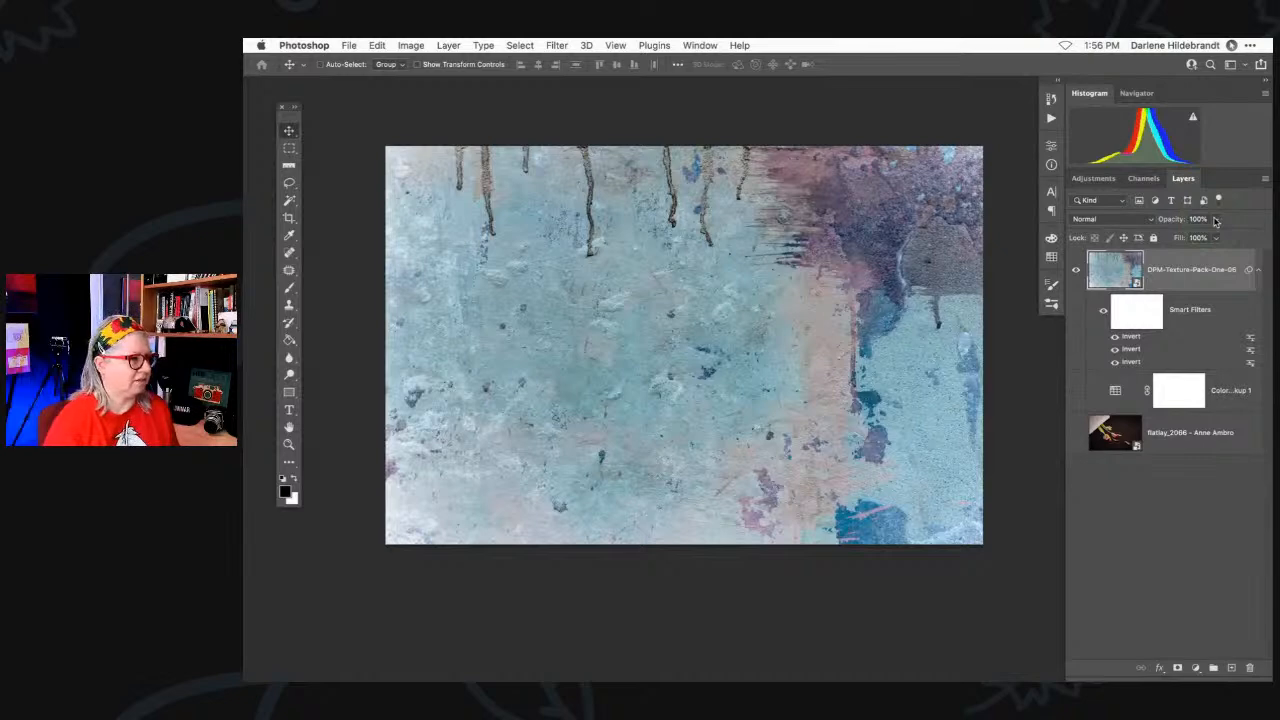
- Apply further Invert smart filters to the isolated texture to switch between inverted and original colors, ending on the original
key("super+i")
key("super+i")
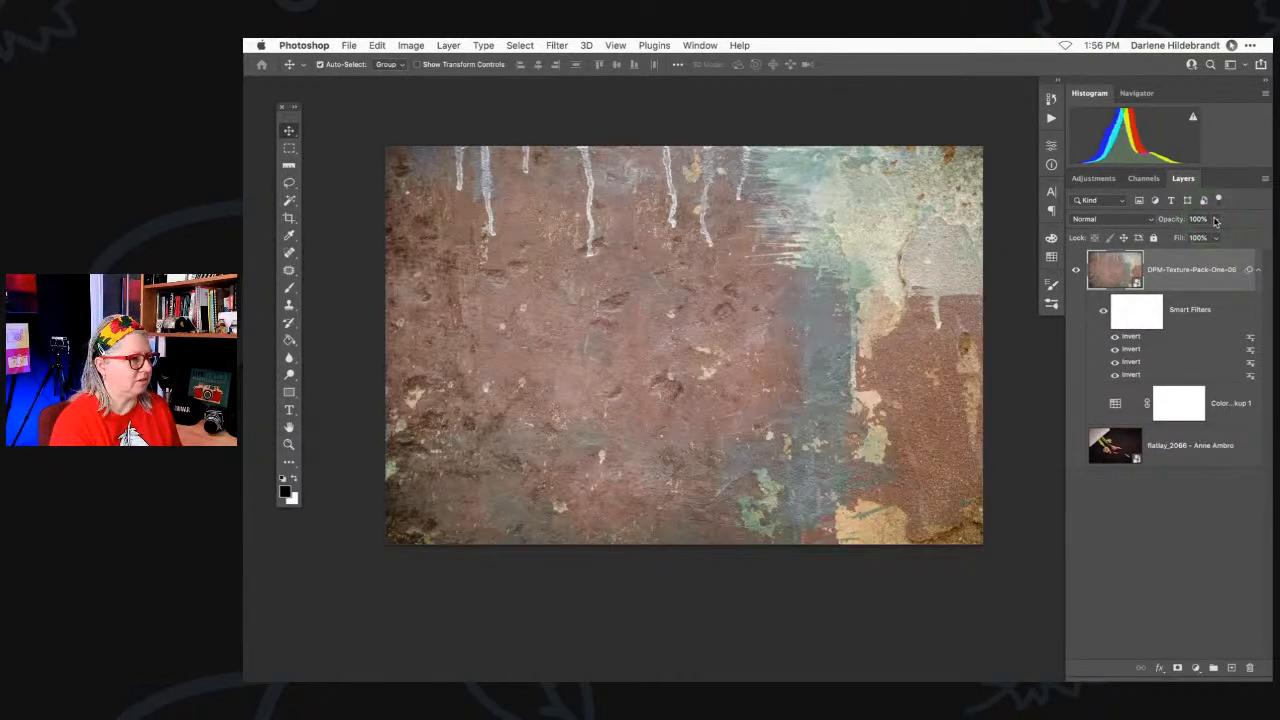
key("super+i")
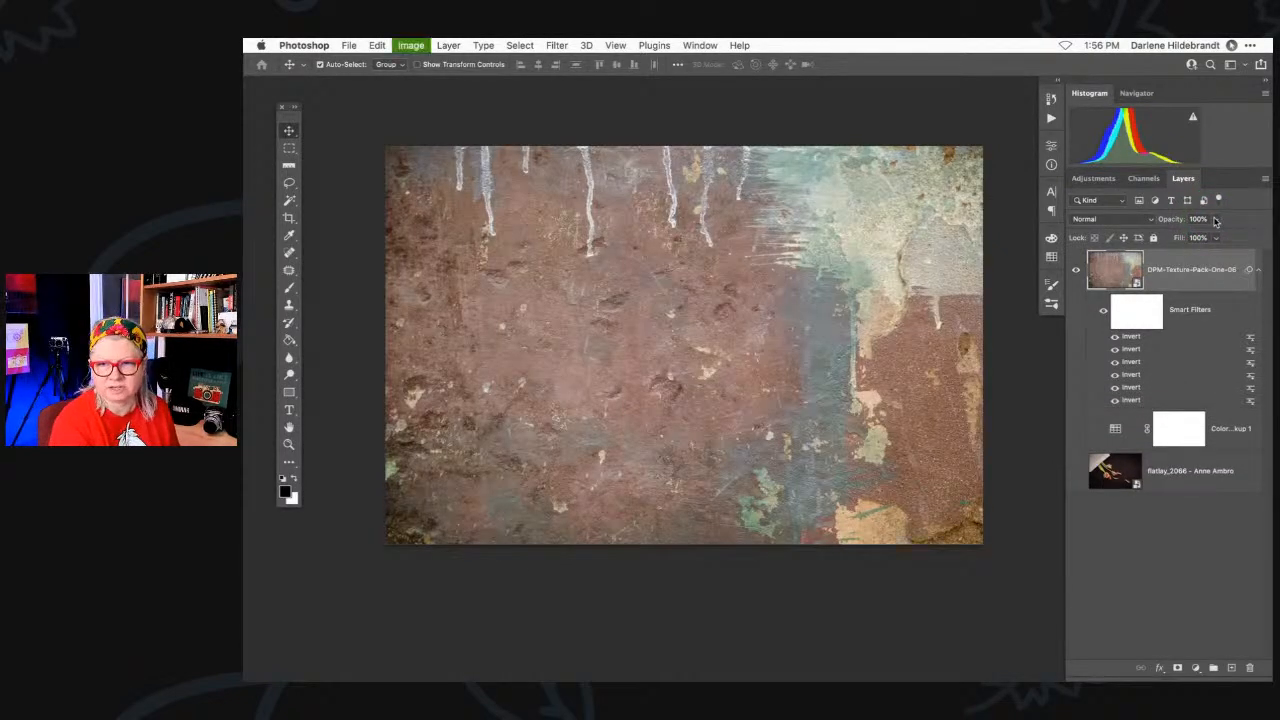
- Undo all Invert filters and blending changes on the texture layer, back to Hard Light at 30% opacity in the original colors
key("super+i")
key("super+i")
scroll(1216, 222, "left", 2)
key("super+z")
key("super+z")
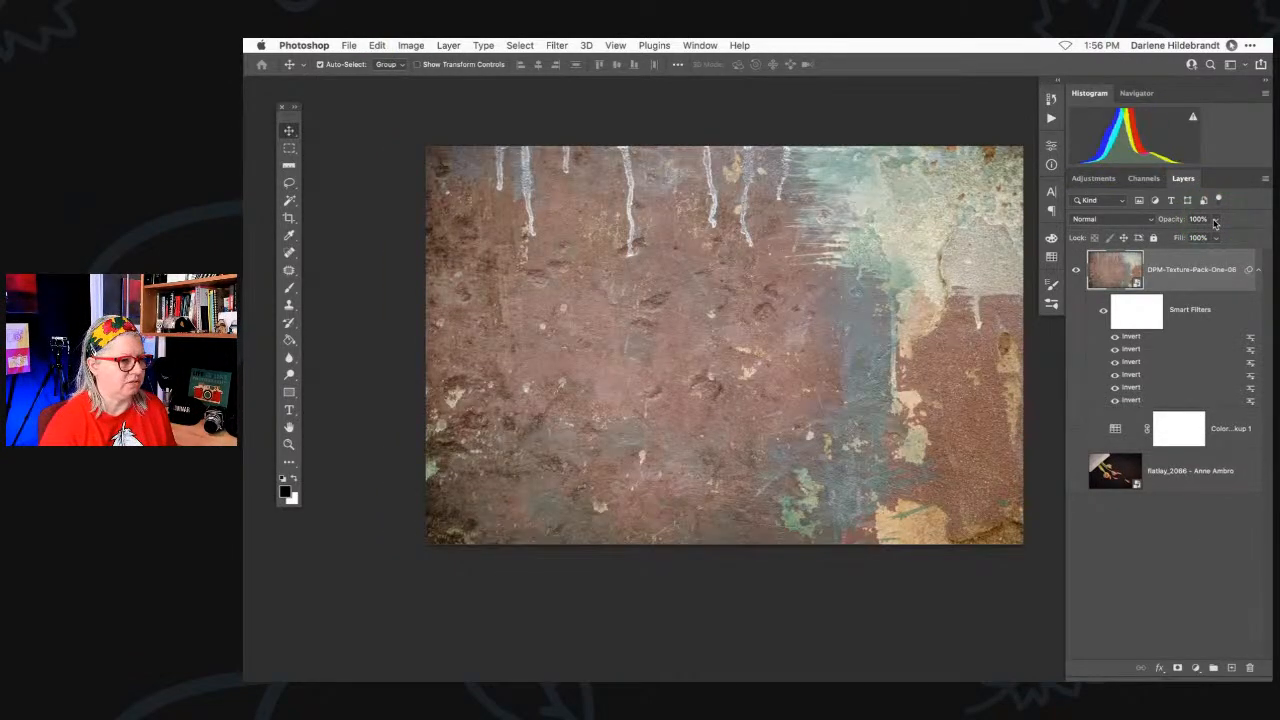
key("super+z")
key("super+z")
key("super+z")
key("super+z")
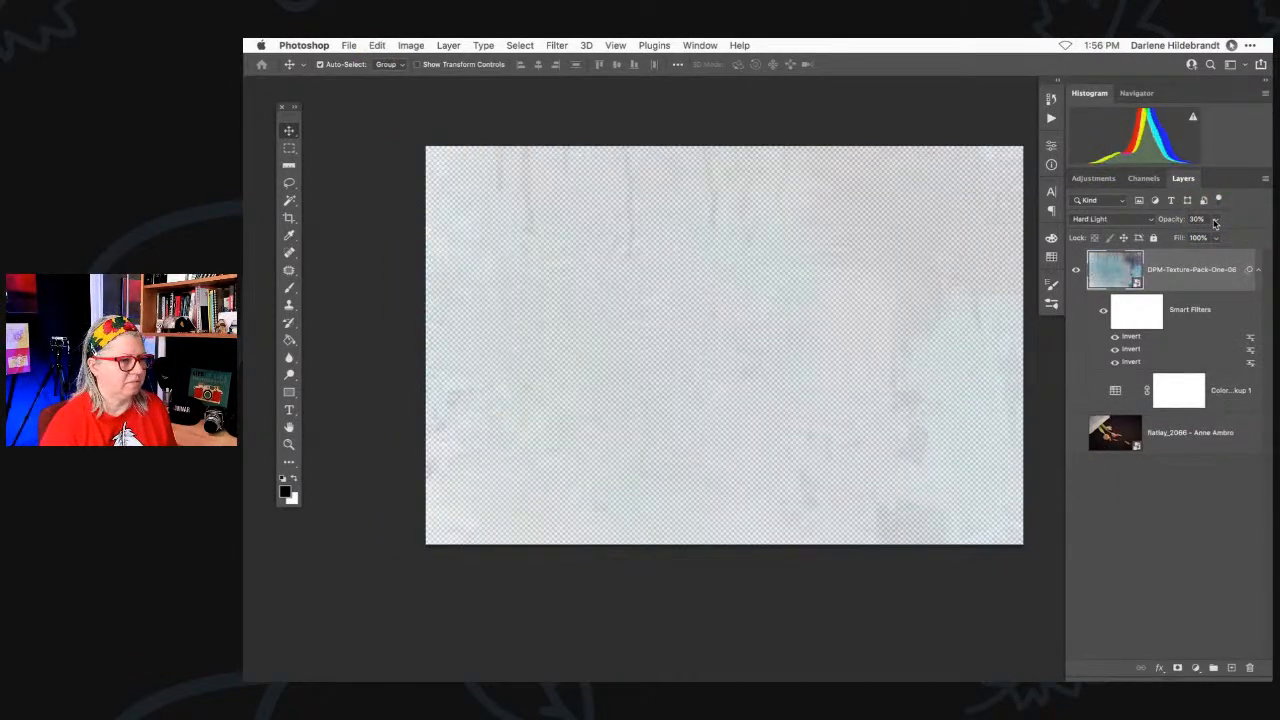
key("super+z")
key("super+z")
key("super+z")
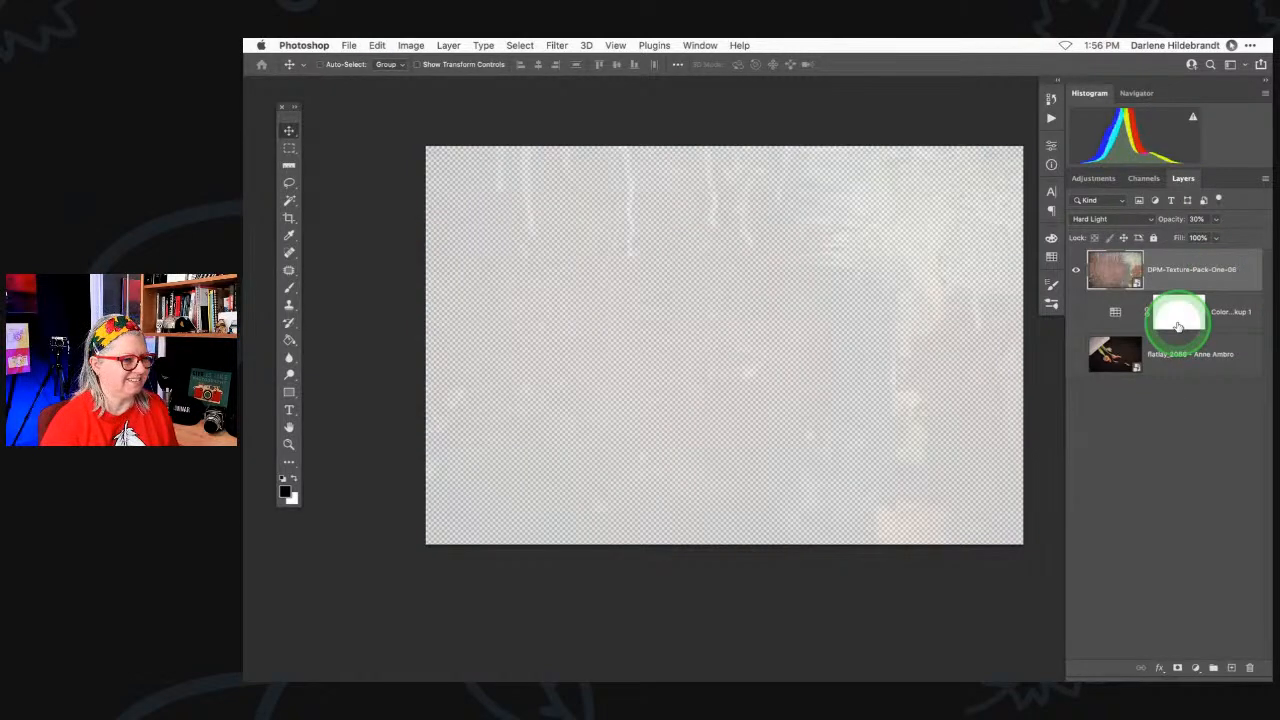
- Show the Color Lookup adjustment and the tulip photo layers again beneath the texture
scroll(805, 272, "right", 2)
left_click(1076, 312)
left_click(1076, 354)
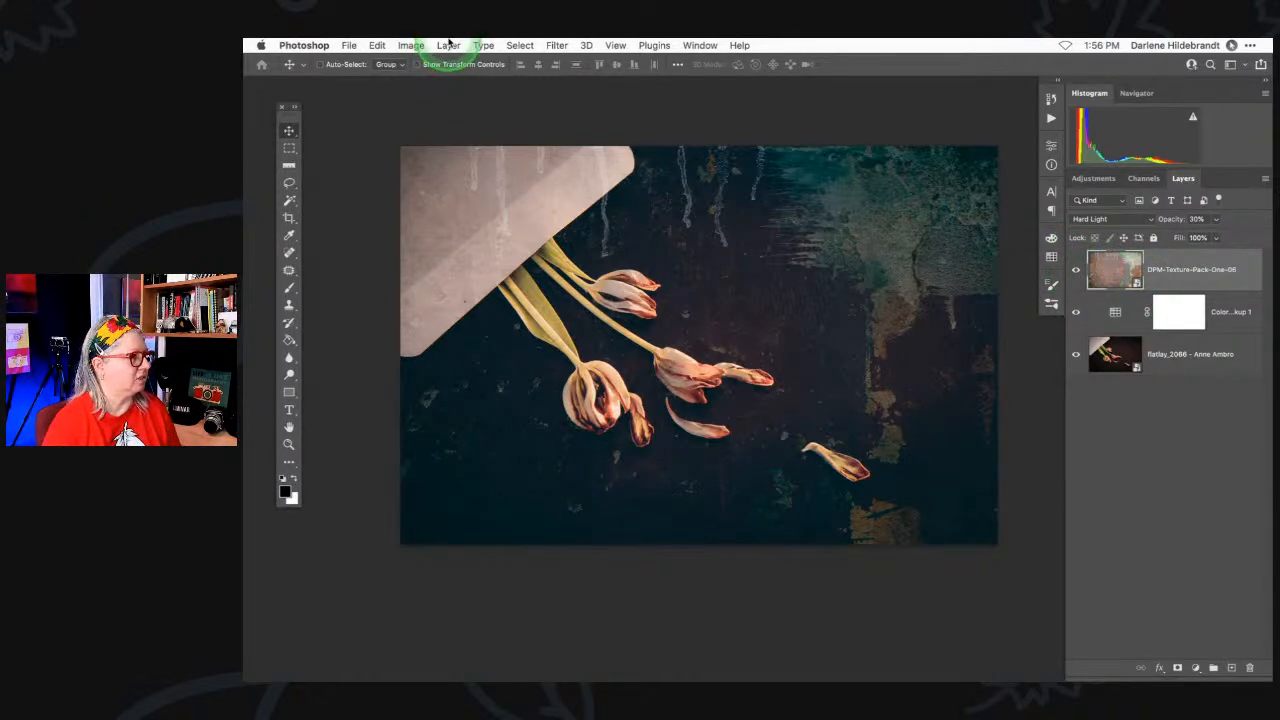
- Try flipping the DPM-Texture-Pack-One-06 texture layer horizontally over the tulip photo
left_click(377, 45)
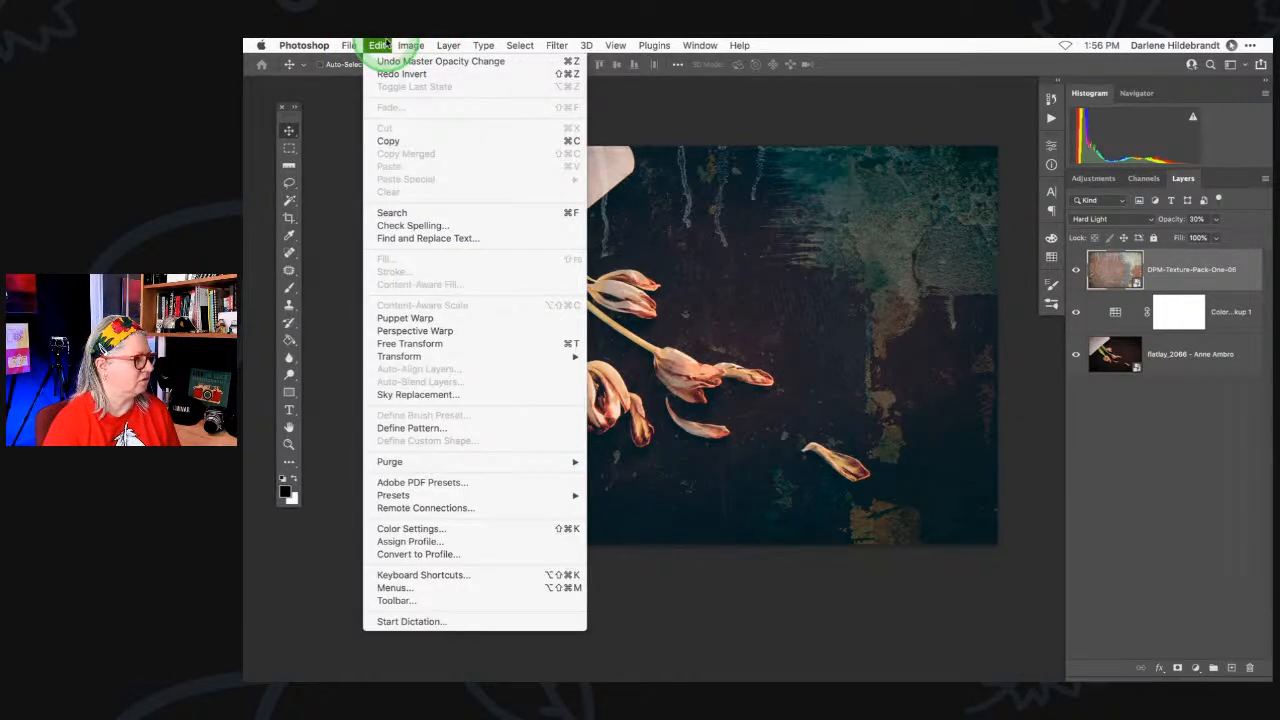
mouse_move(429, 356)
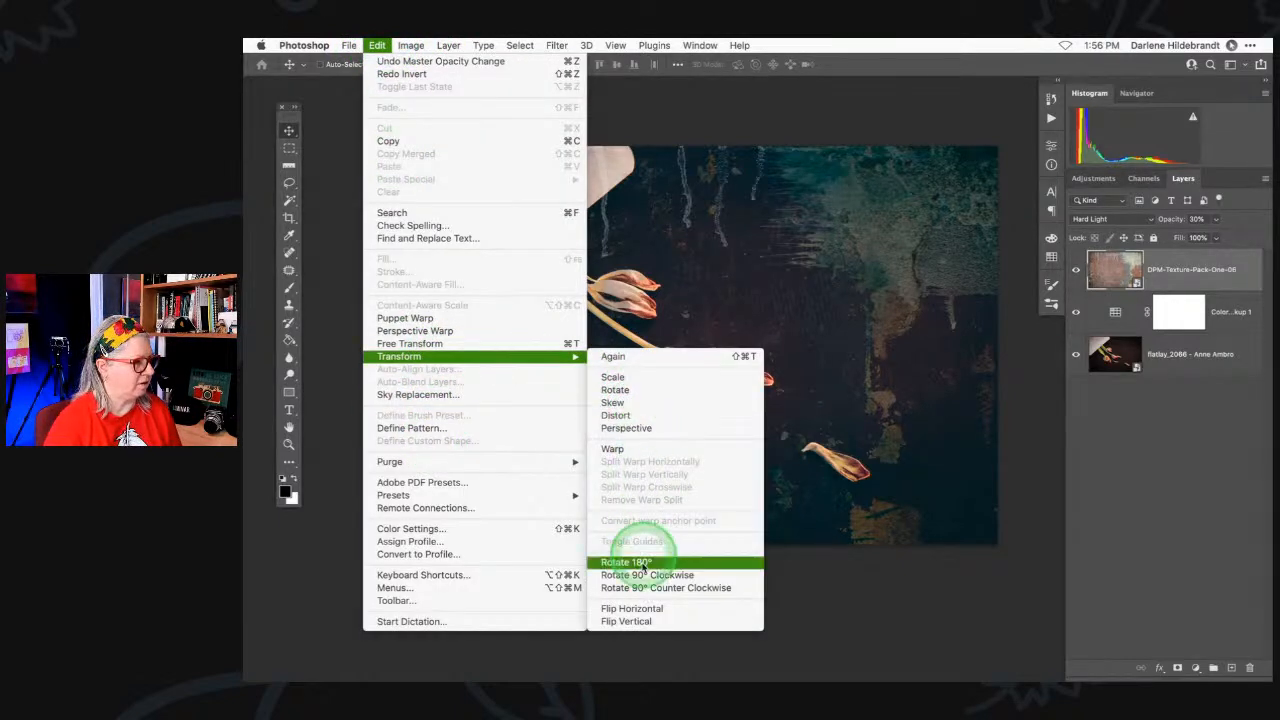
left_click(624, 609)
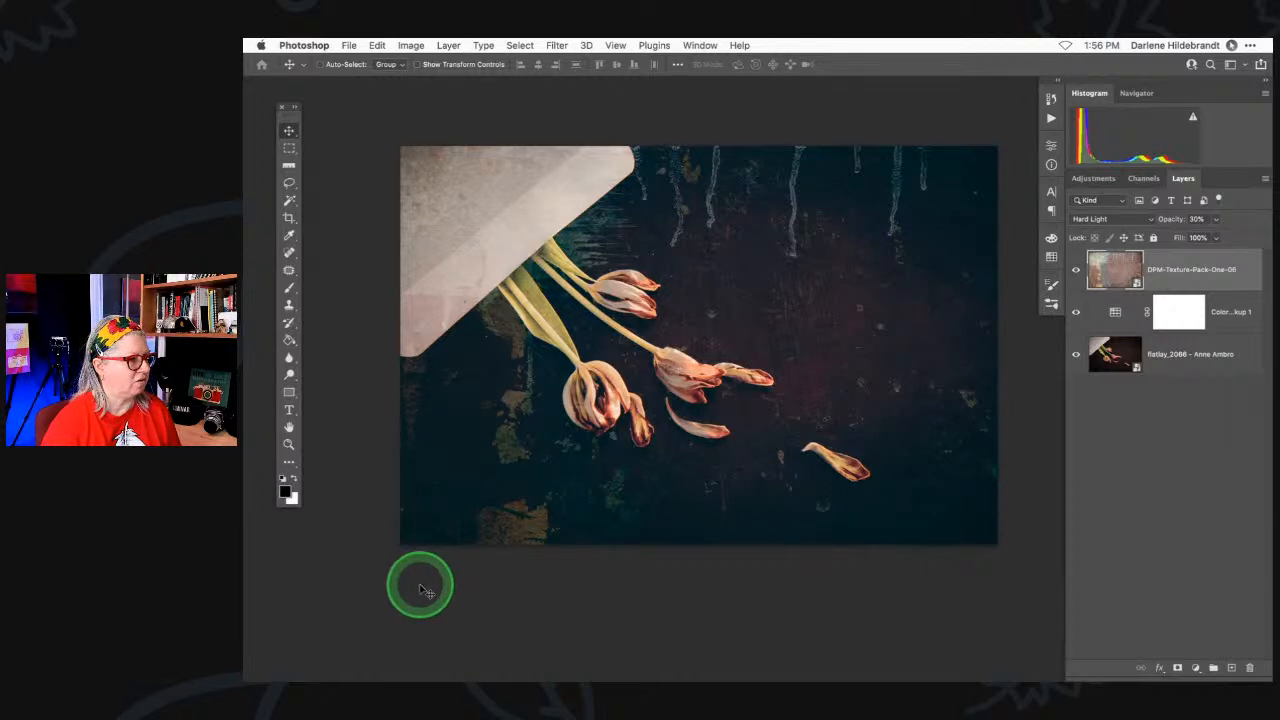
left_click_drag(457, 460, 906, 641)
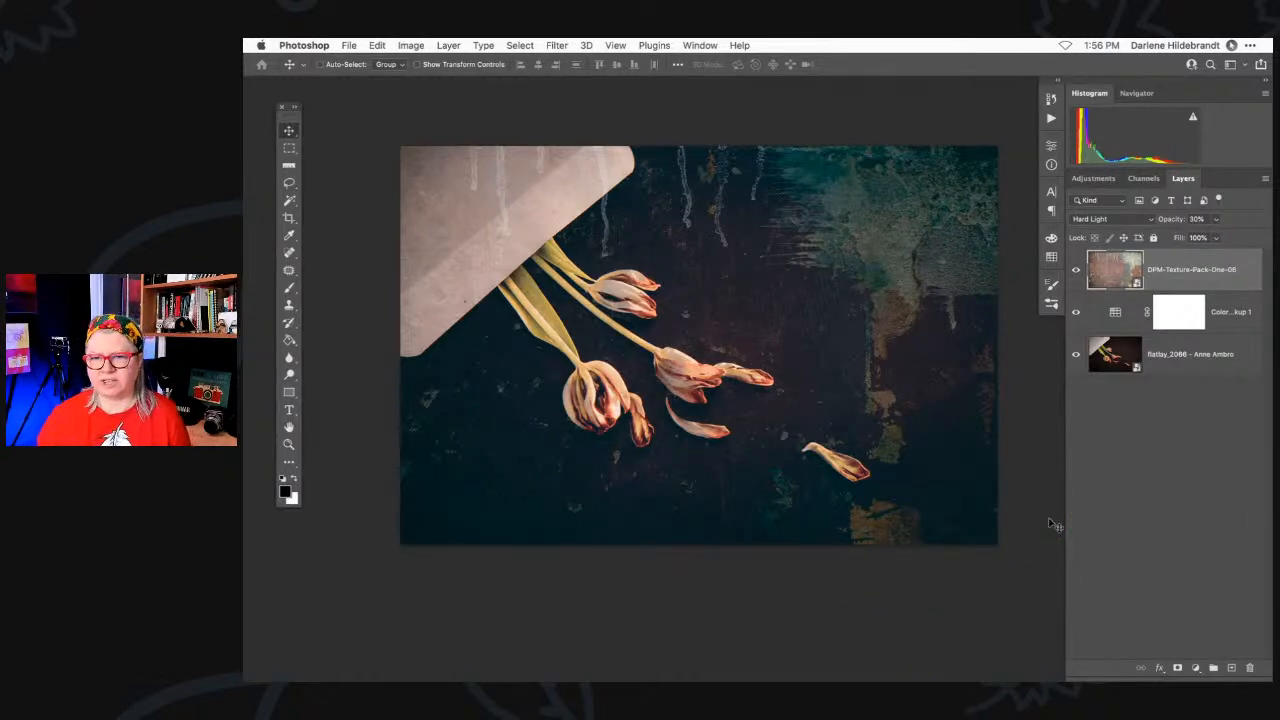
- Hide the DPM-Texture-Pack-One-06 layer and switch to the Cuba textures folder in Adobe Bridge
left_click(1076, 269)
key("super+Tab")
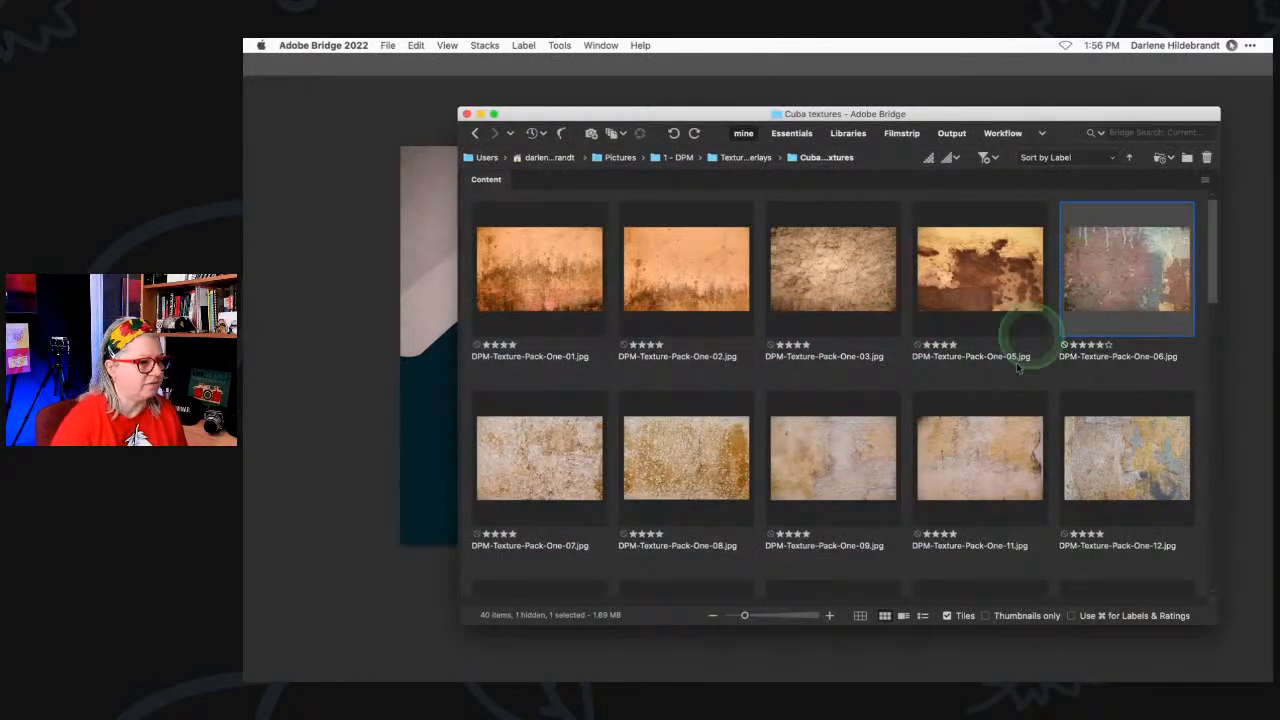
- Preview the plaster textures full screen and place DPM-Texture-Pack-One-11.jpg over the tulip photo in Photoshop as a smart object
left_click(968, 457)
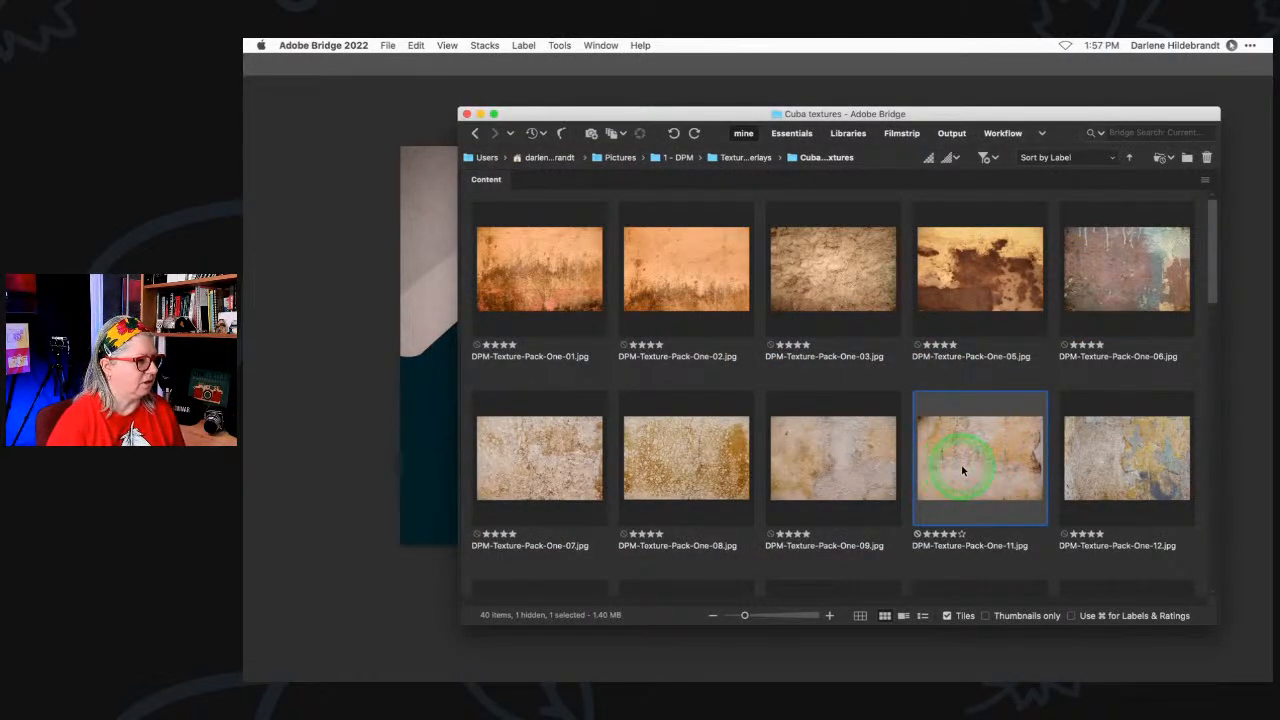
left_click(590, 455)
key("space")
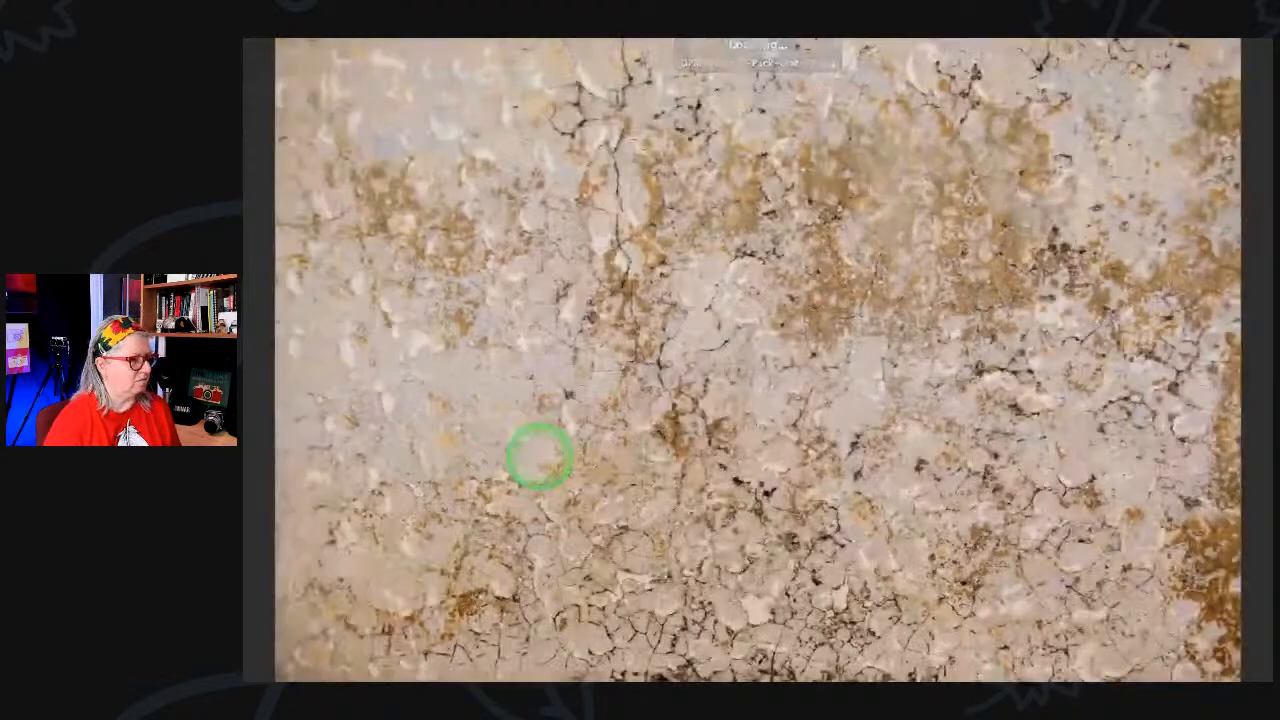
key("Right")
key("Right")
key("Right")
key("Right")
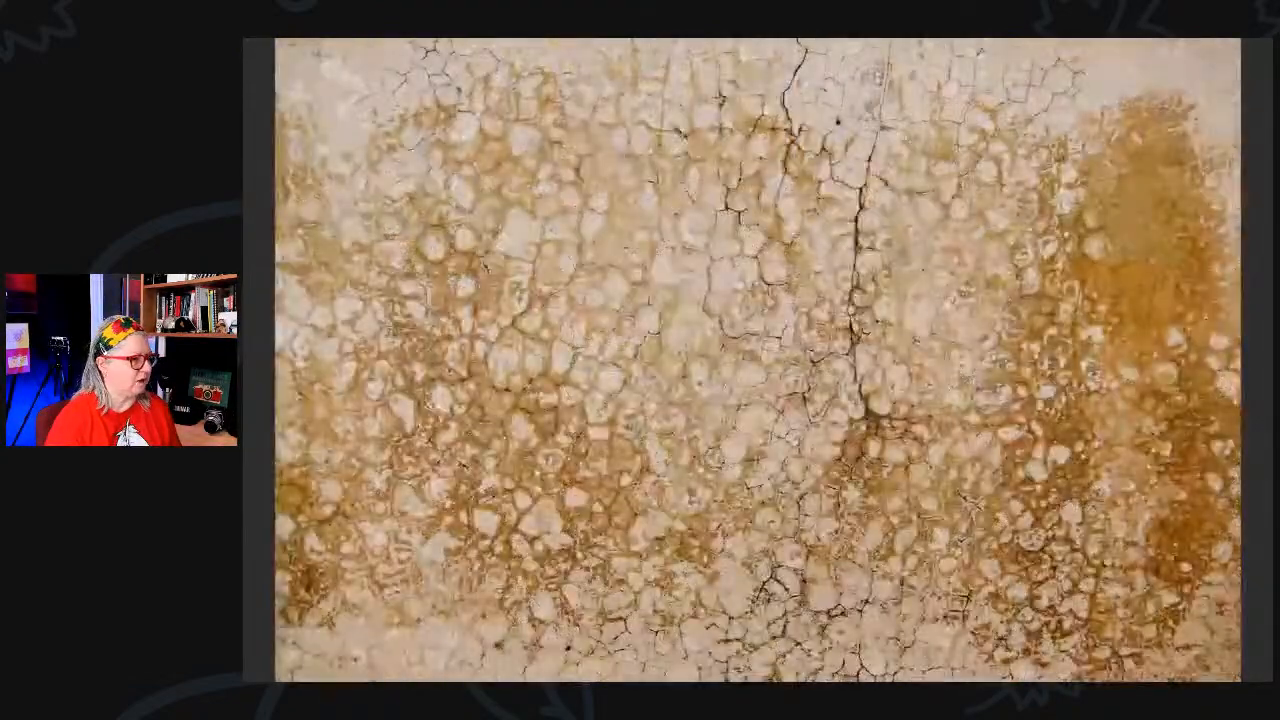
key("space")
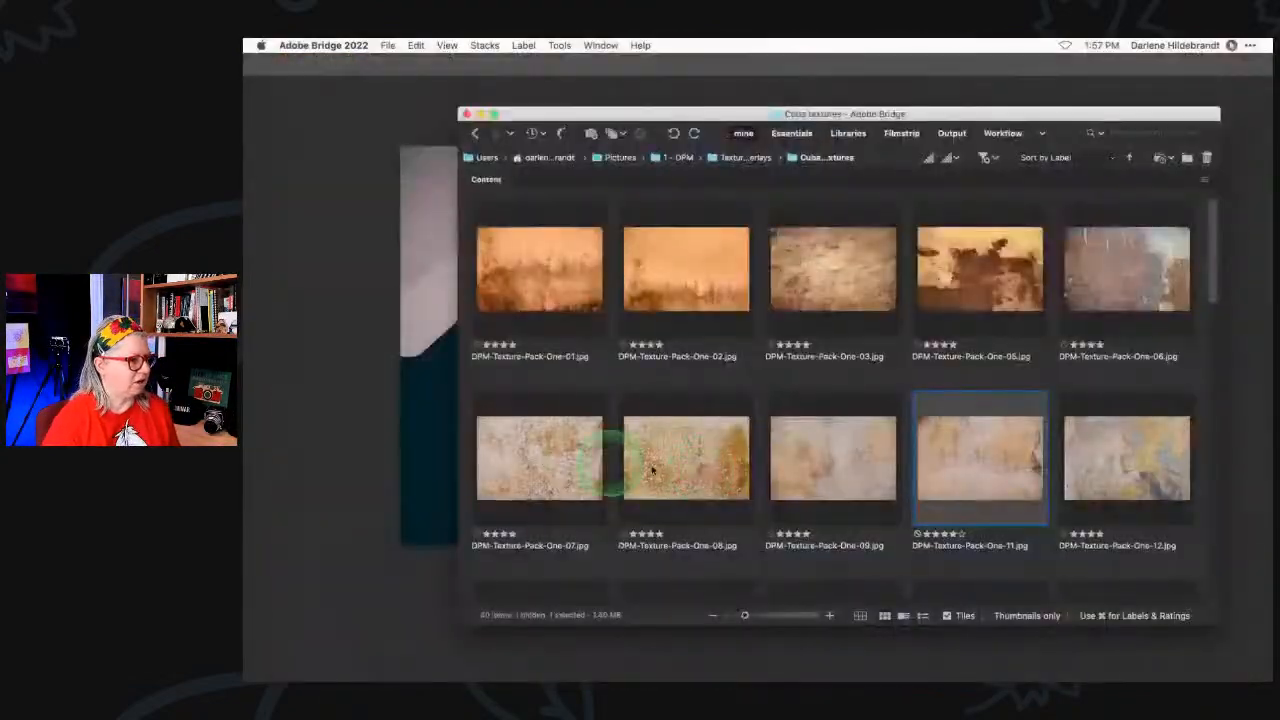
left_click_drag(965, 454, 618, 316)
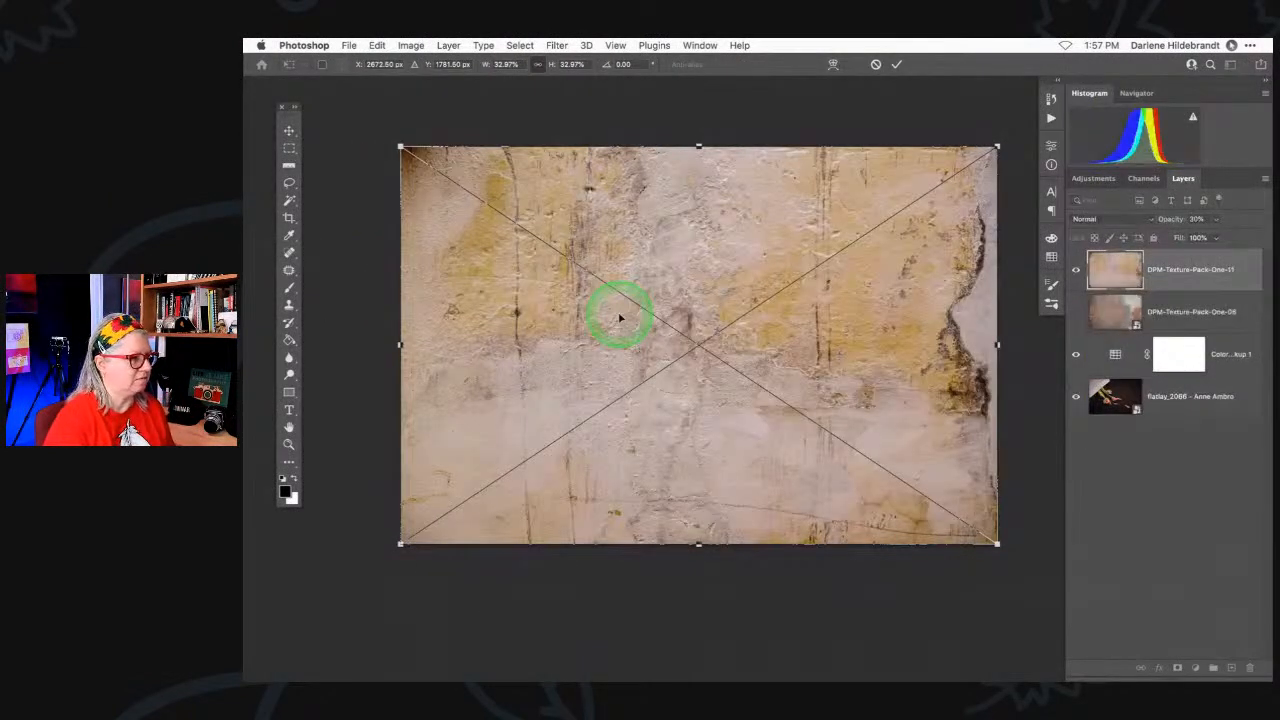
key("Return")
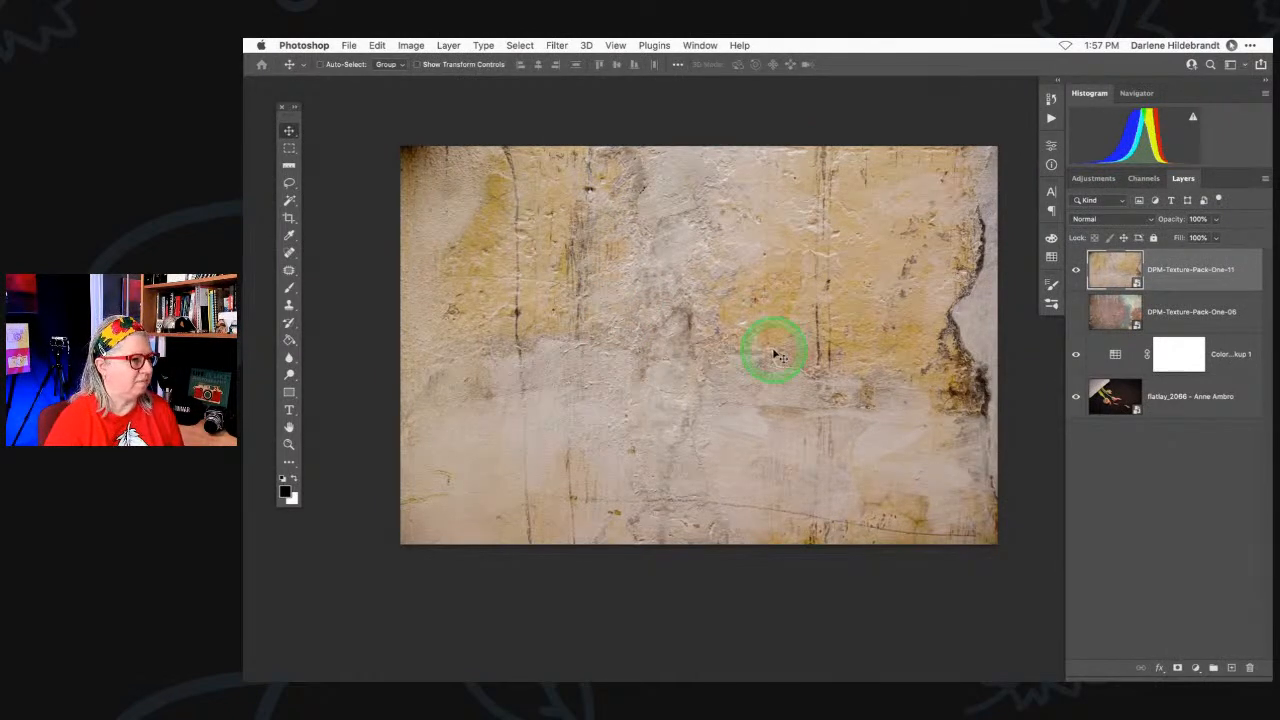
left_click(377, 45)
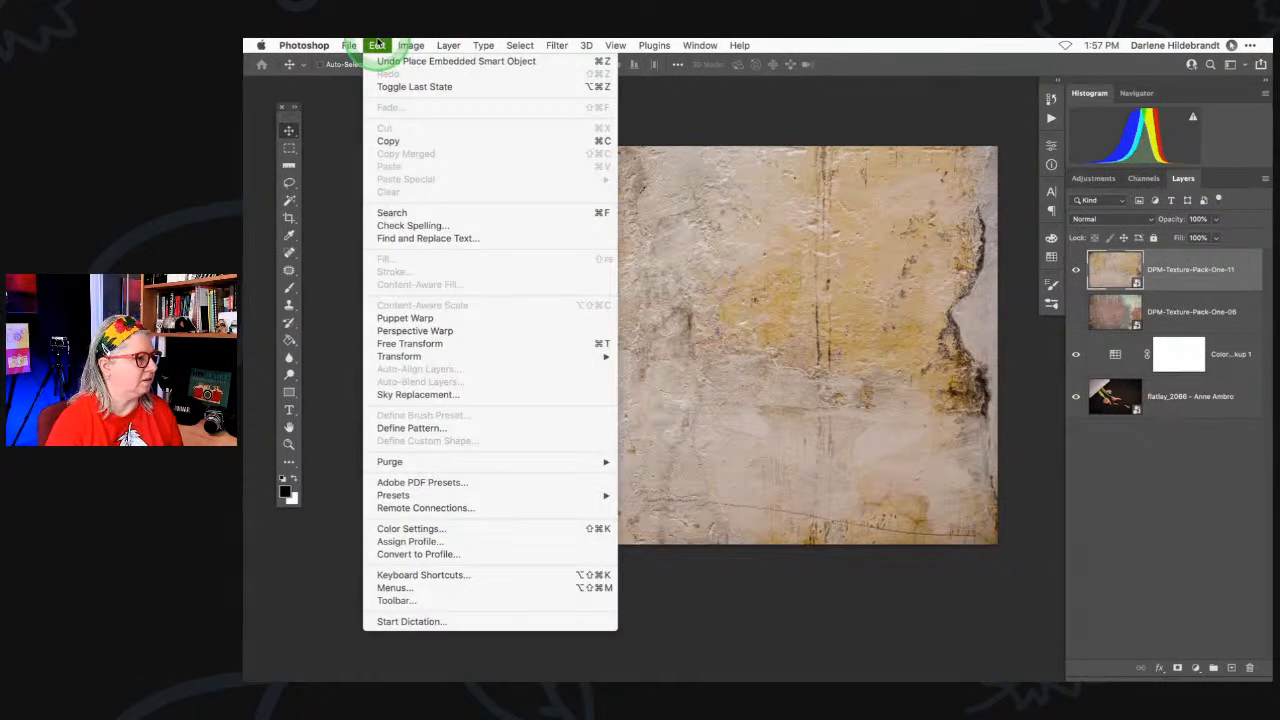
mouse_move(425, 358)
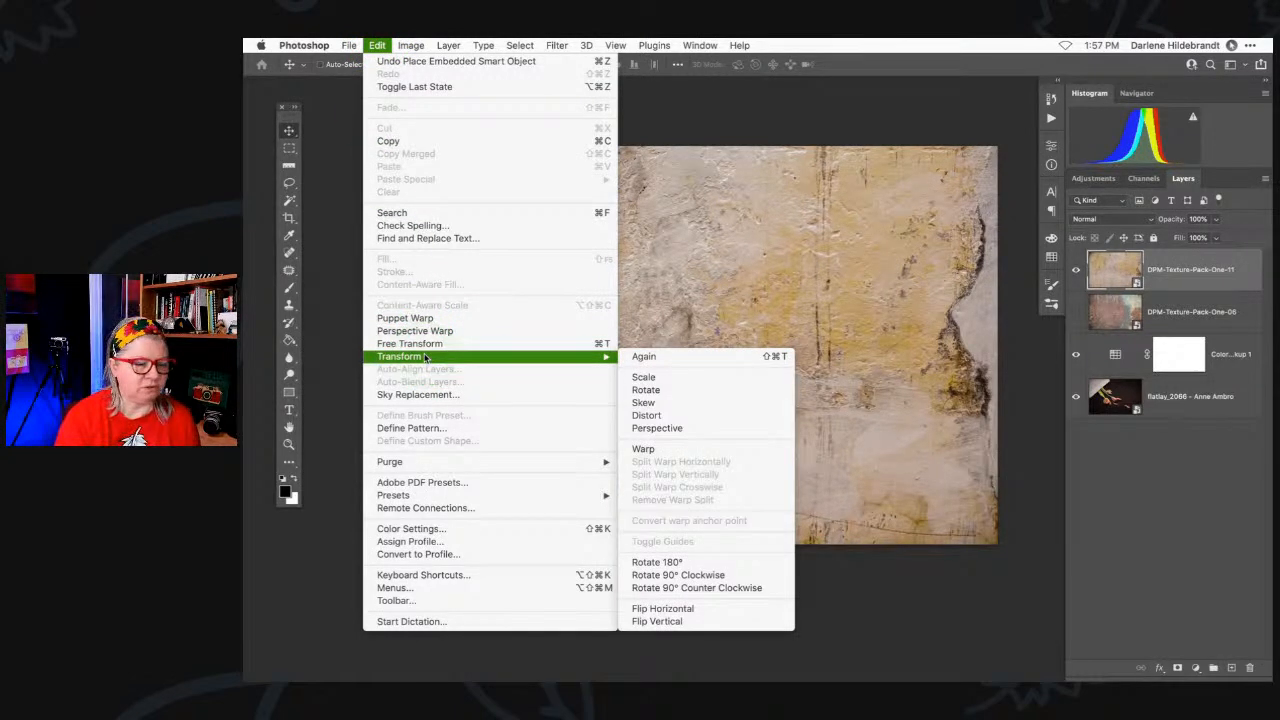
left_click(410, 45)
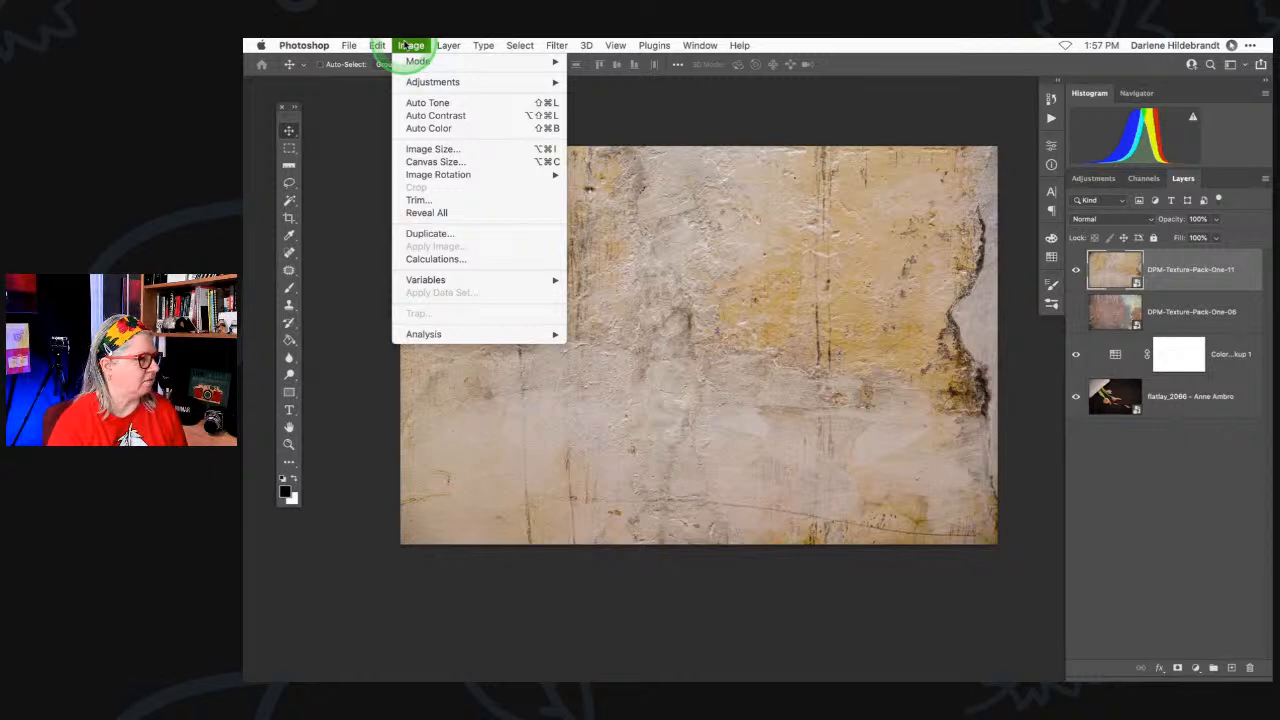
left_click(446, 174)
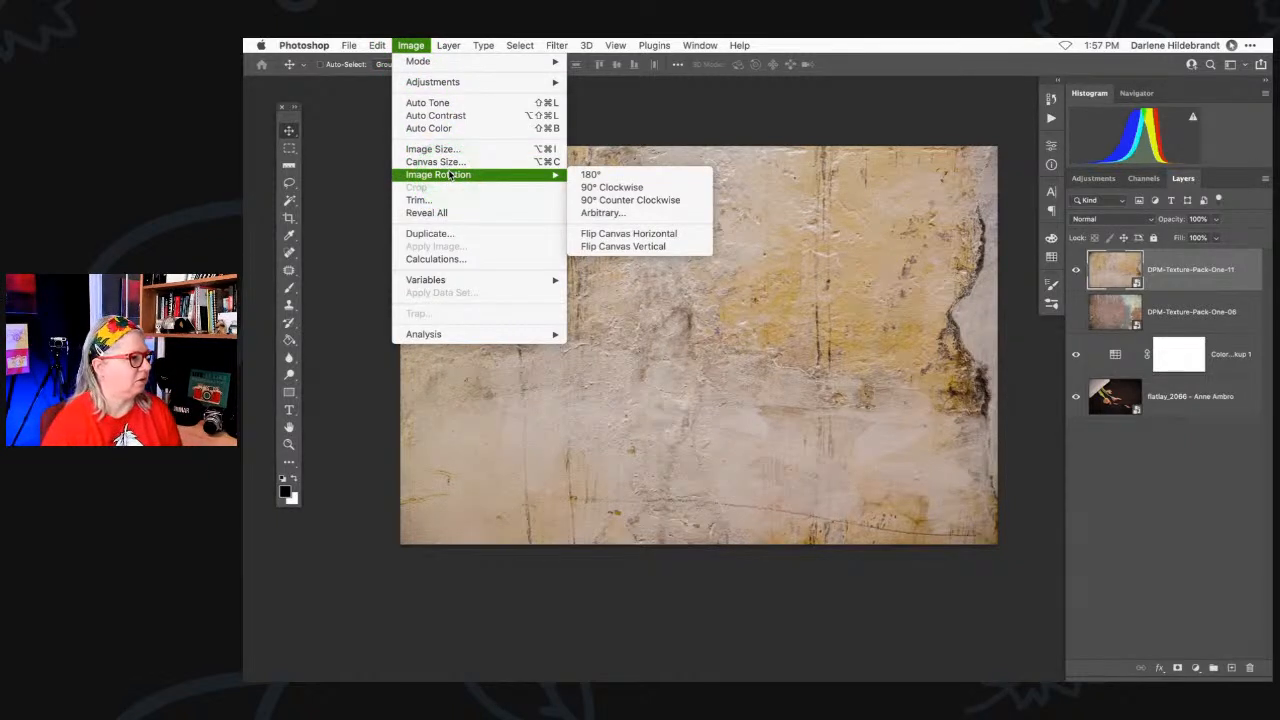
left_click(377, 45)
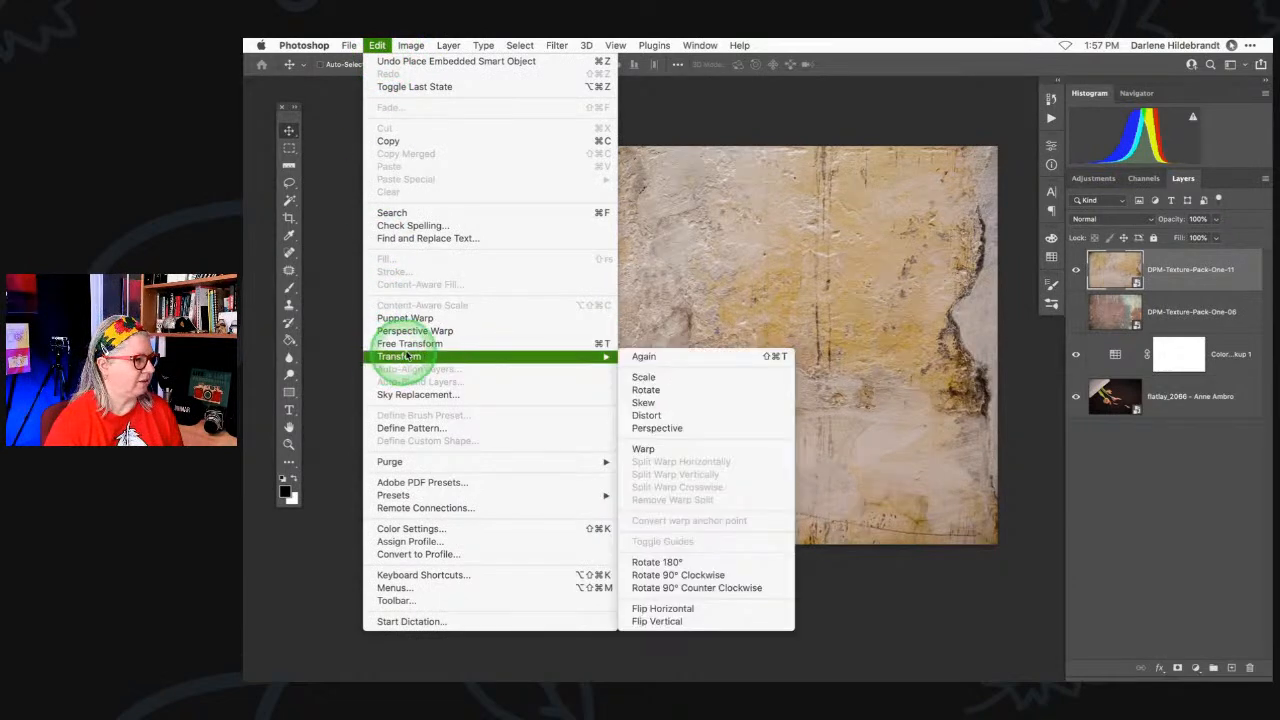
mouse_move(586, 356)
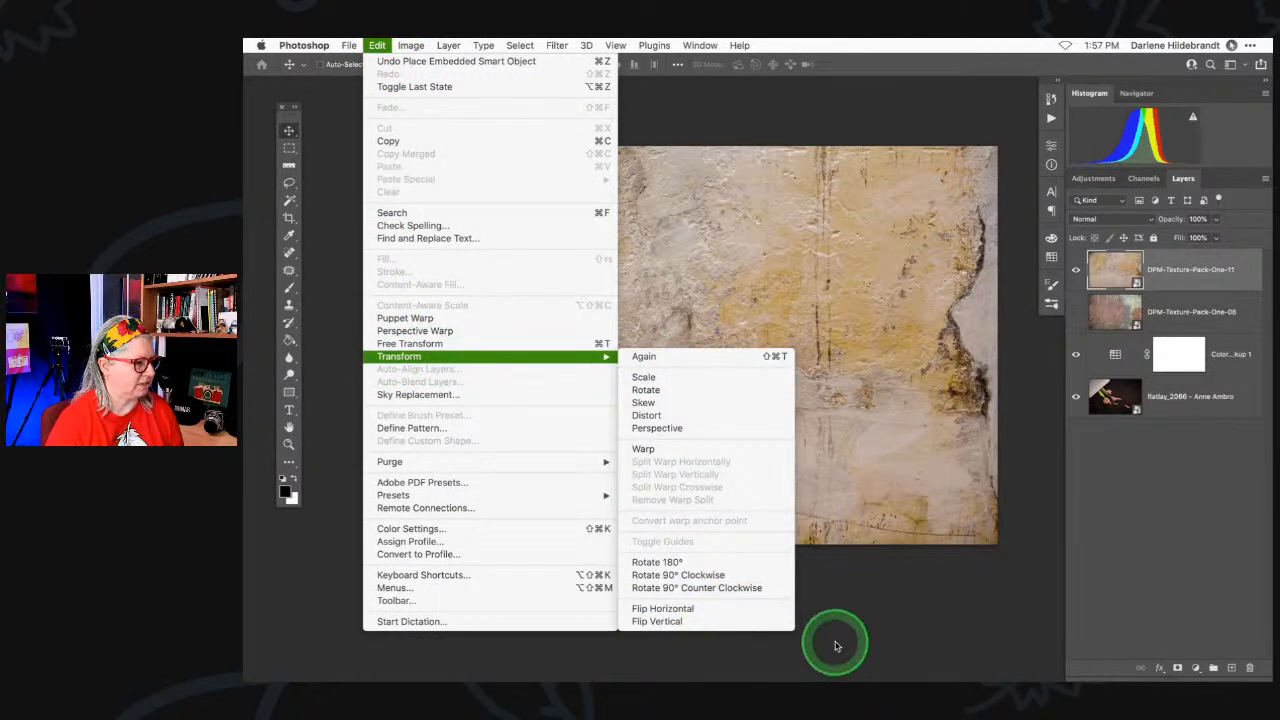
left_click(1058, 583)
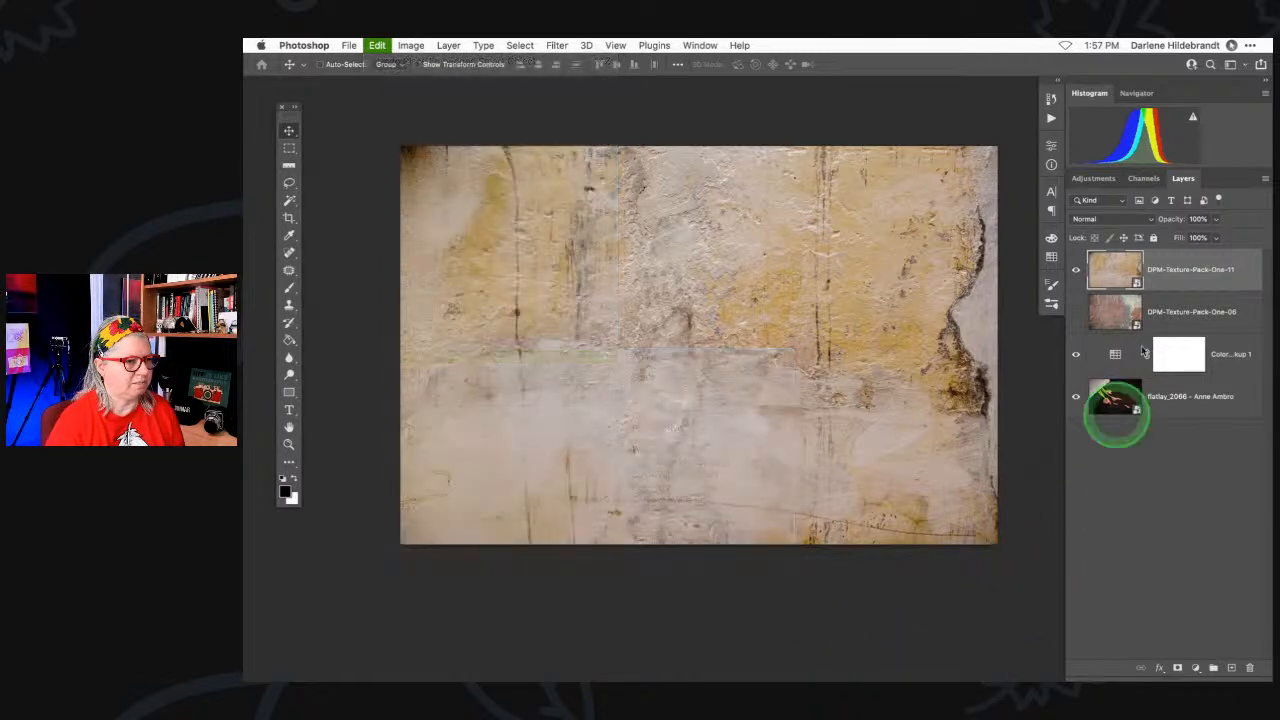
- Blend the DPM-Texture-Pack-One-11 layer with Pin Light and reduce its opacity to 32%, trying 90%, 60% and 20% first
left_click(1112, 218)
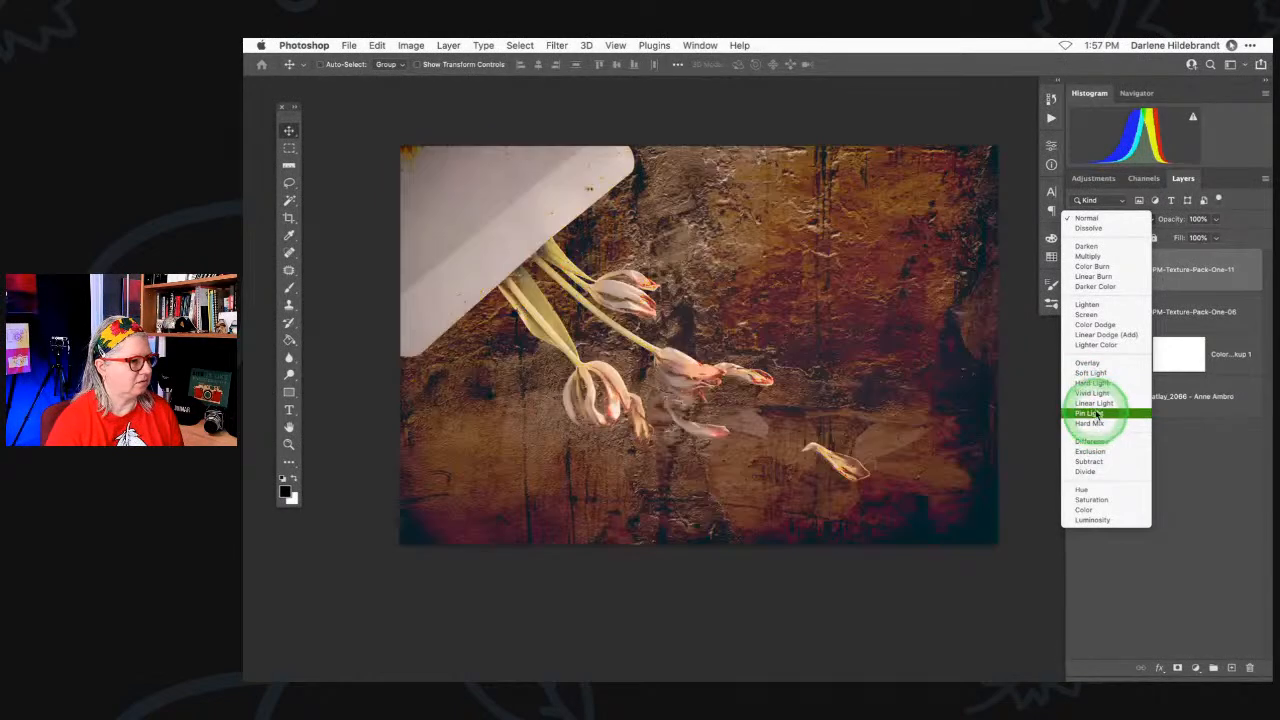
left_click(1100, 413)
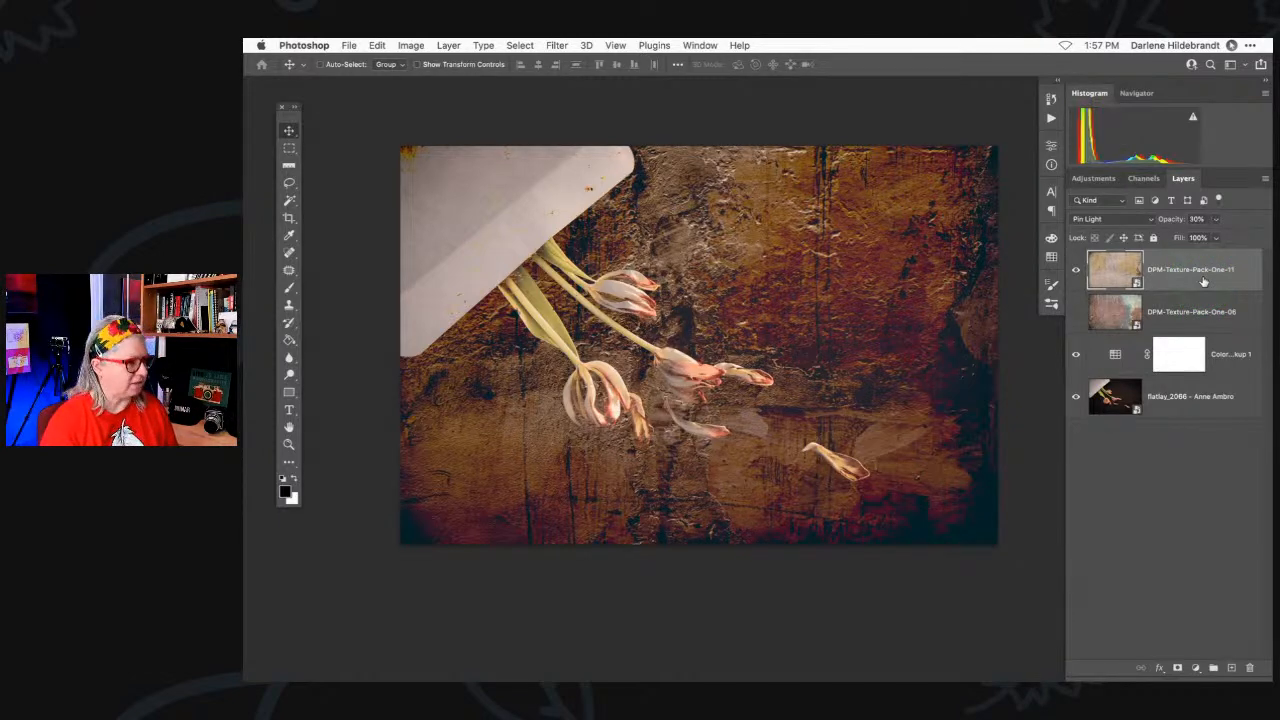
key("3")
key("8")
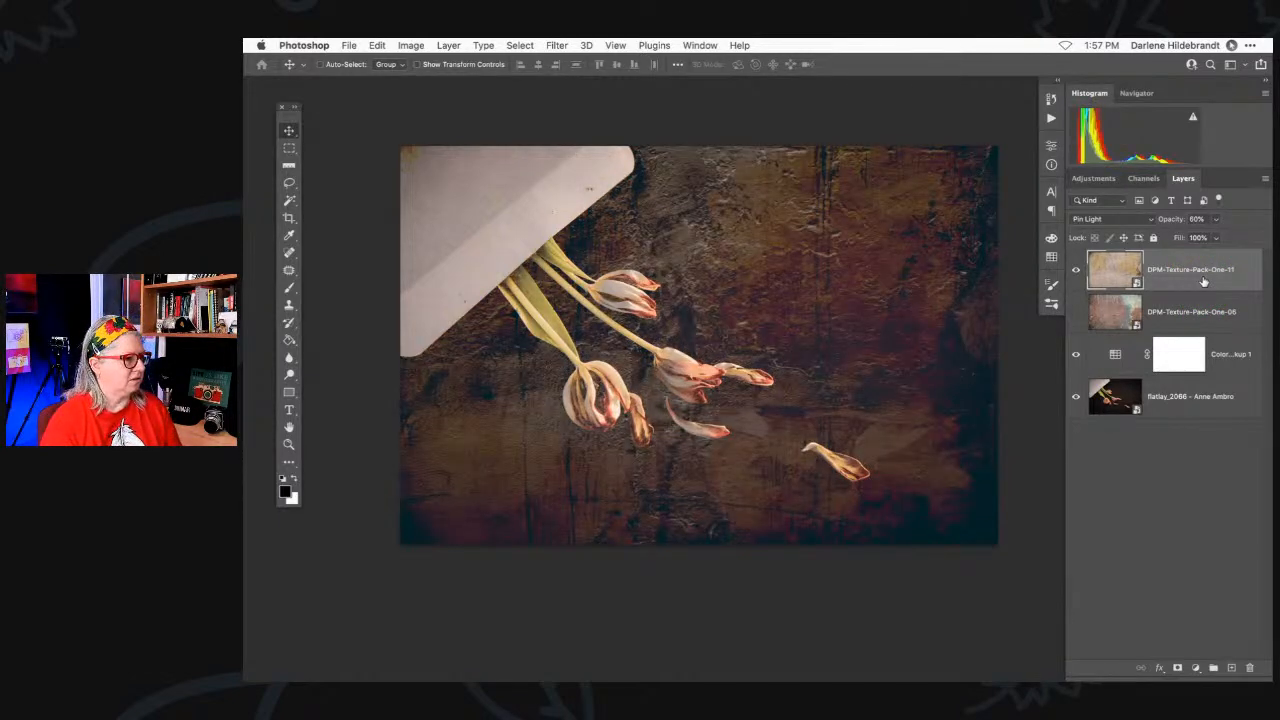
key("2")
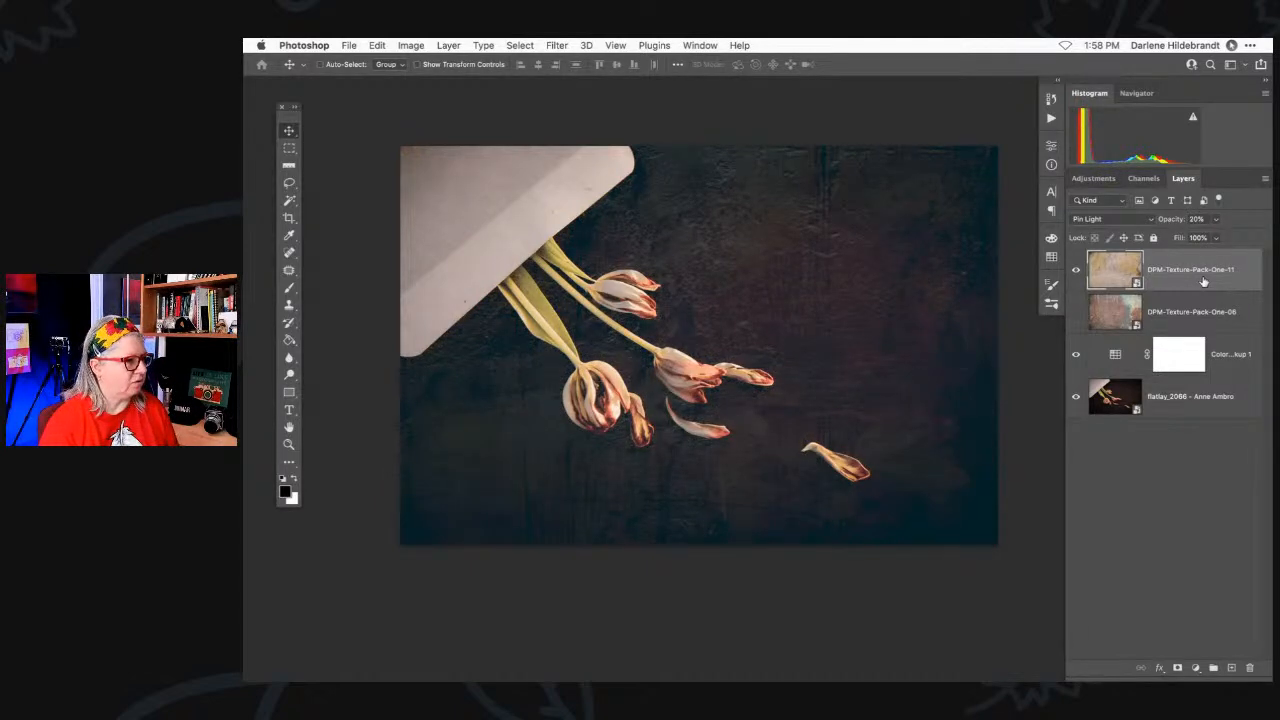
key("4")
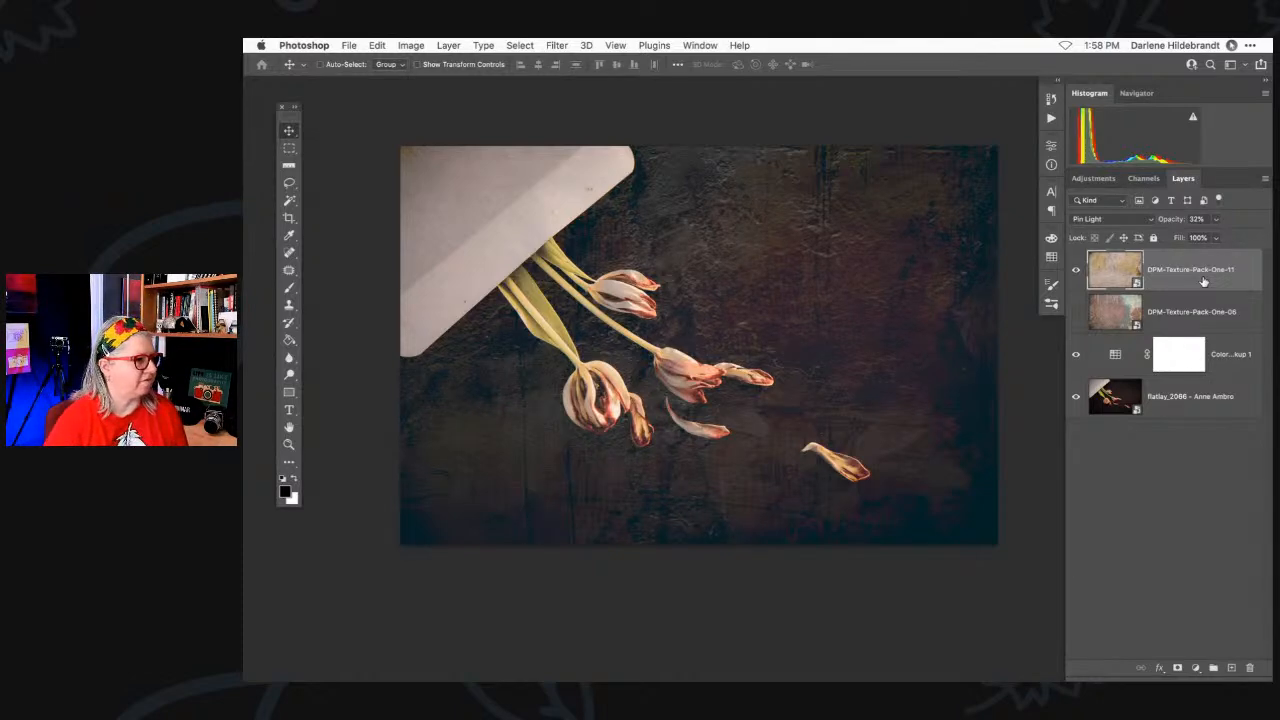
- Change the DPM-Texture-Pack-One-11 layer's blend mode to Vivid Light, trying Hard Light first
left_click(1120, 217)
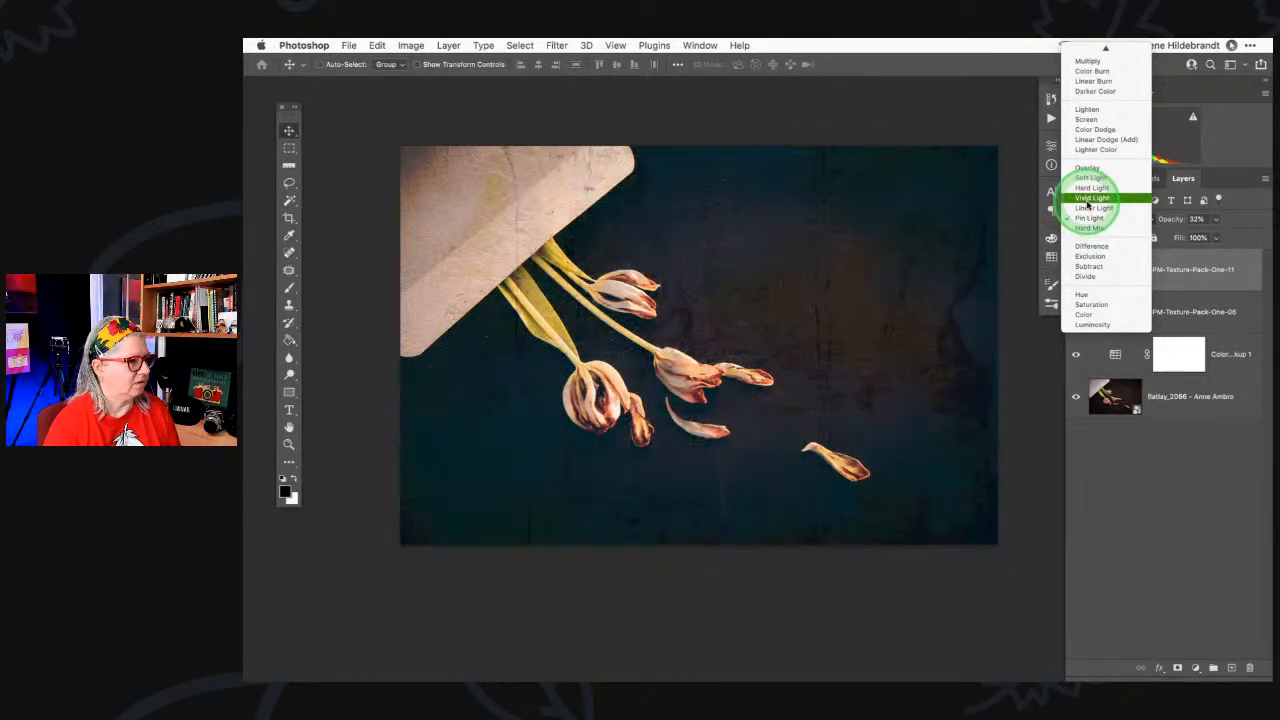
left_click(1091, 187)
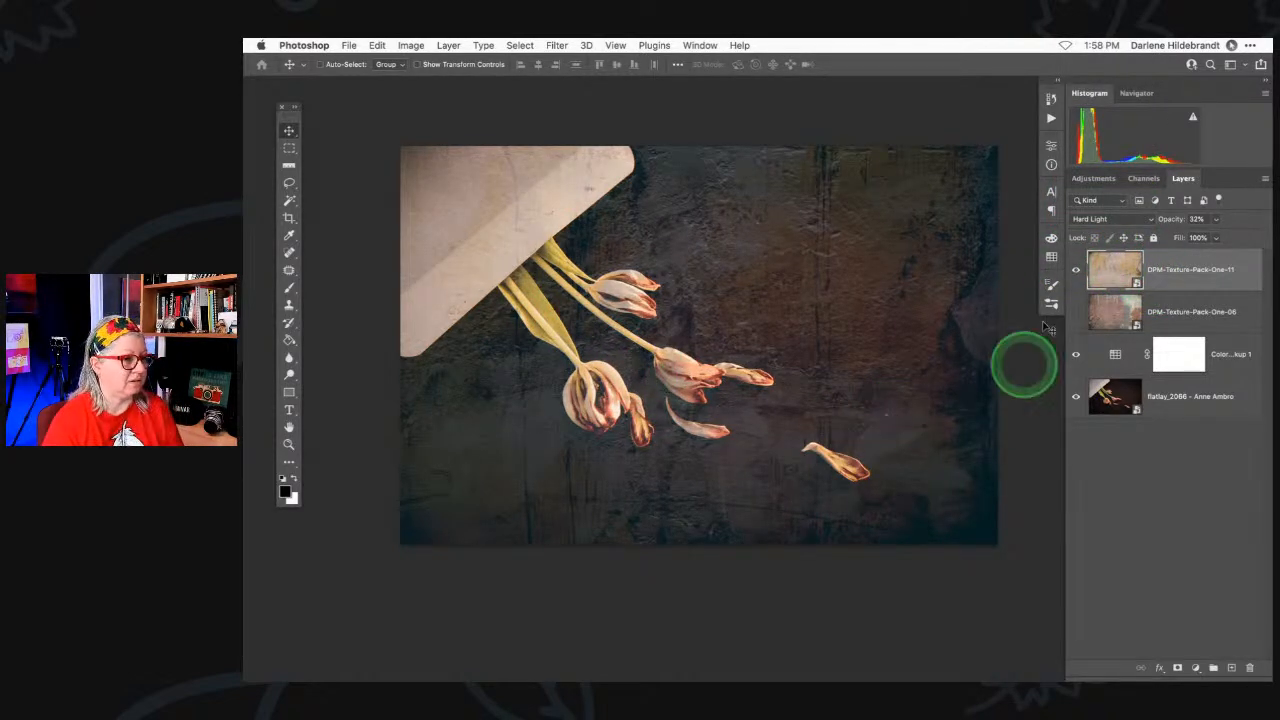
left_click(1100, 218)
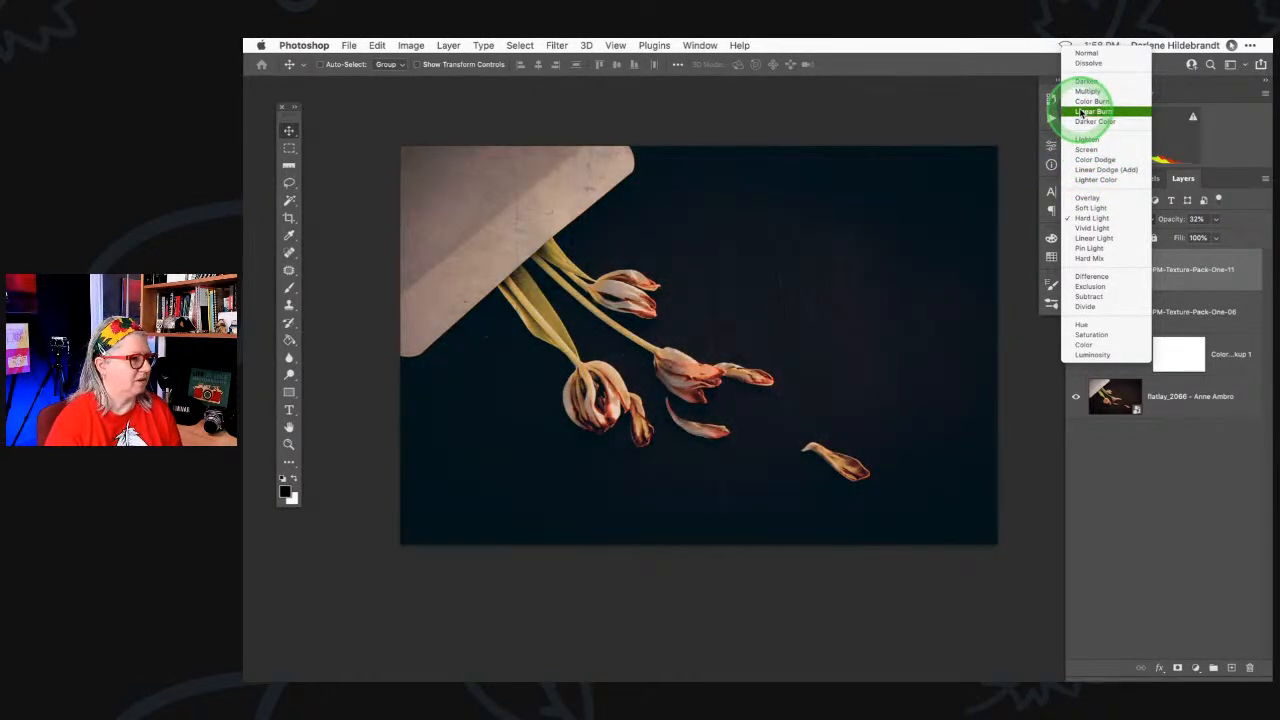
left_click(1088, 229)
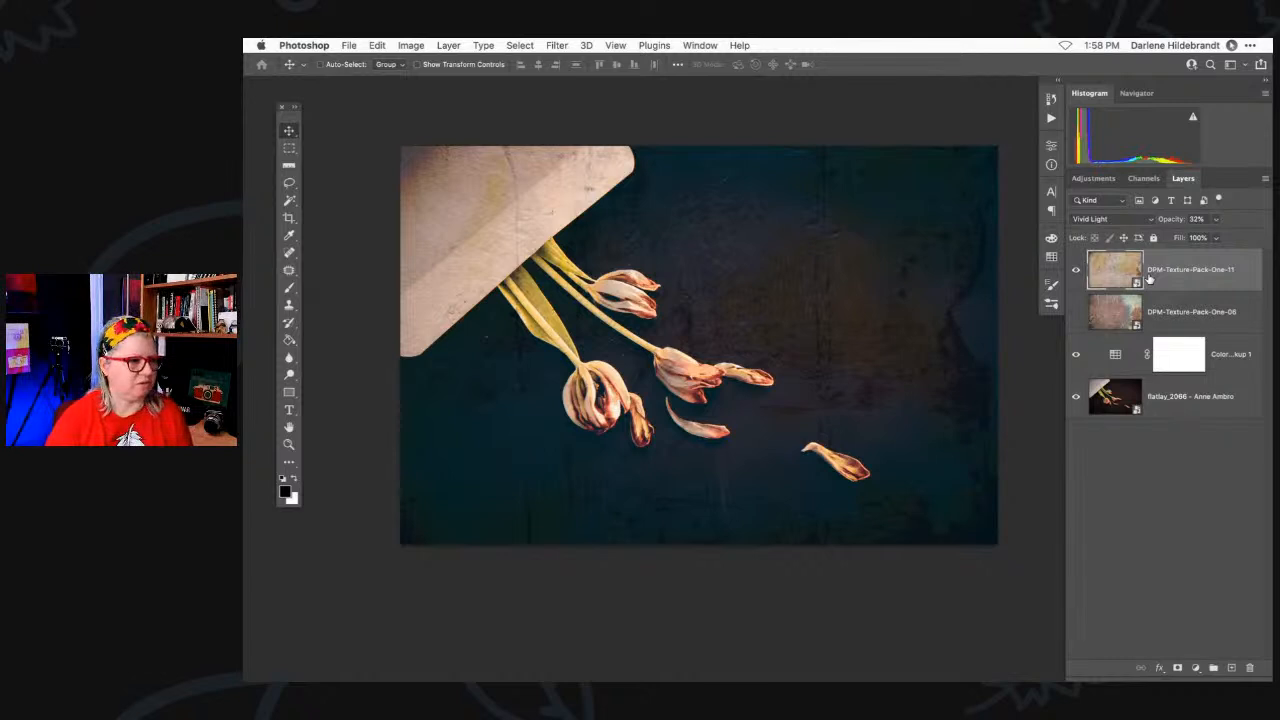
- Add a Hue/Saturation adjustment layer above the DPM-Texture-Pack-One-11 texture and set its saturation to -100
left_click(1093, 178)
left_click(1104, 210)
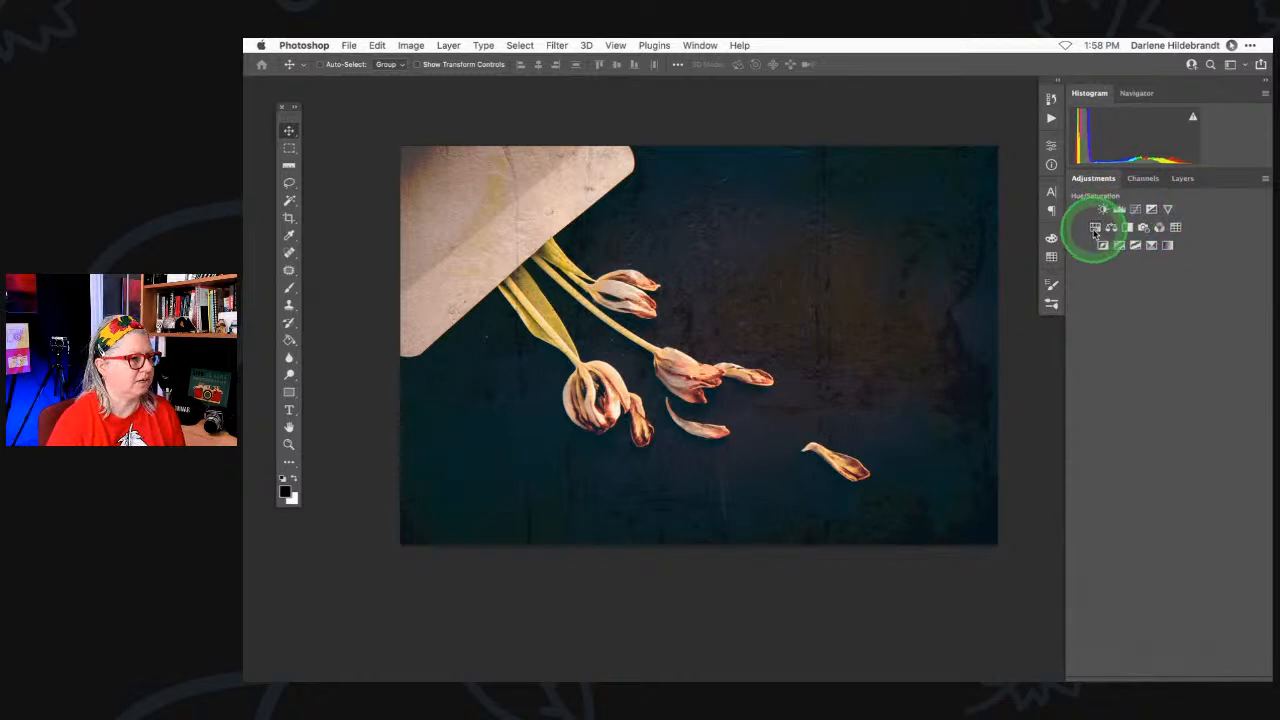
left_click(1094, 226)
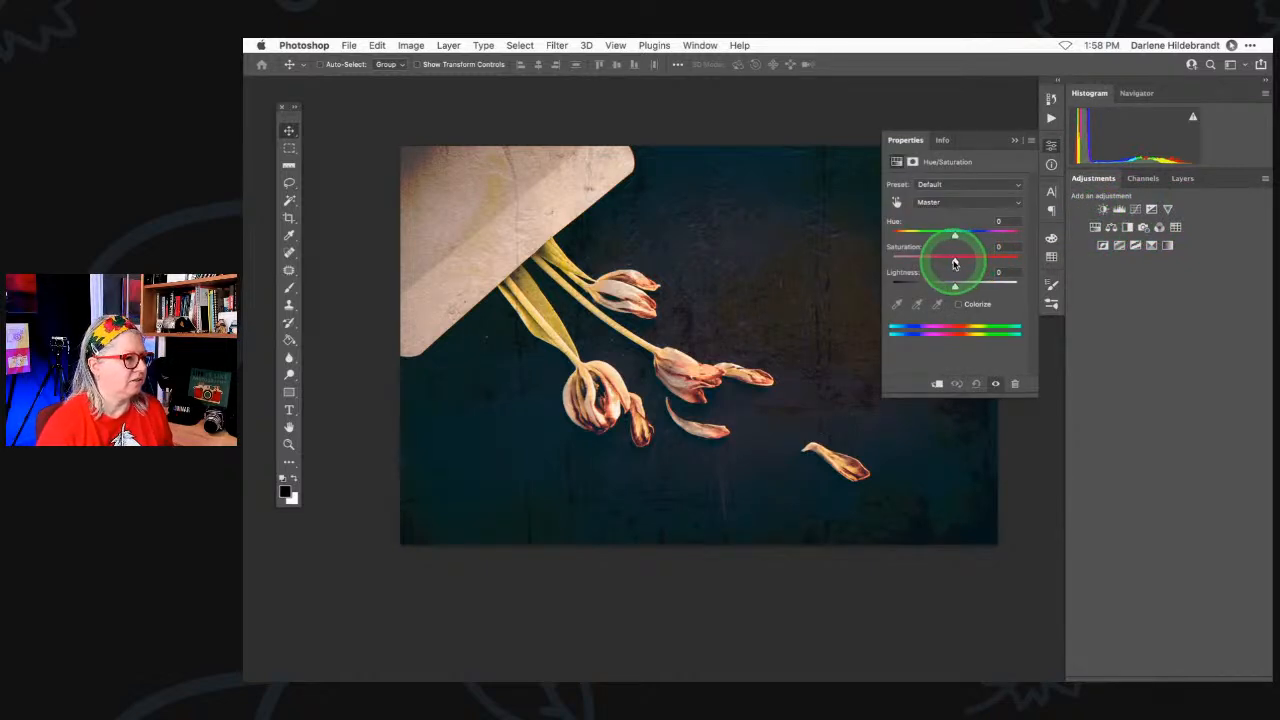
left_click_drag(953, 260, 883, 258)
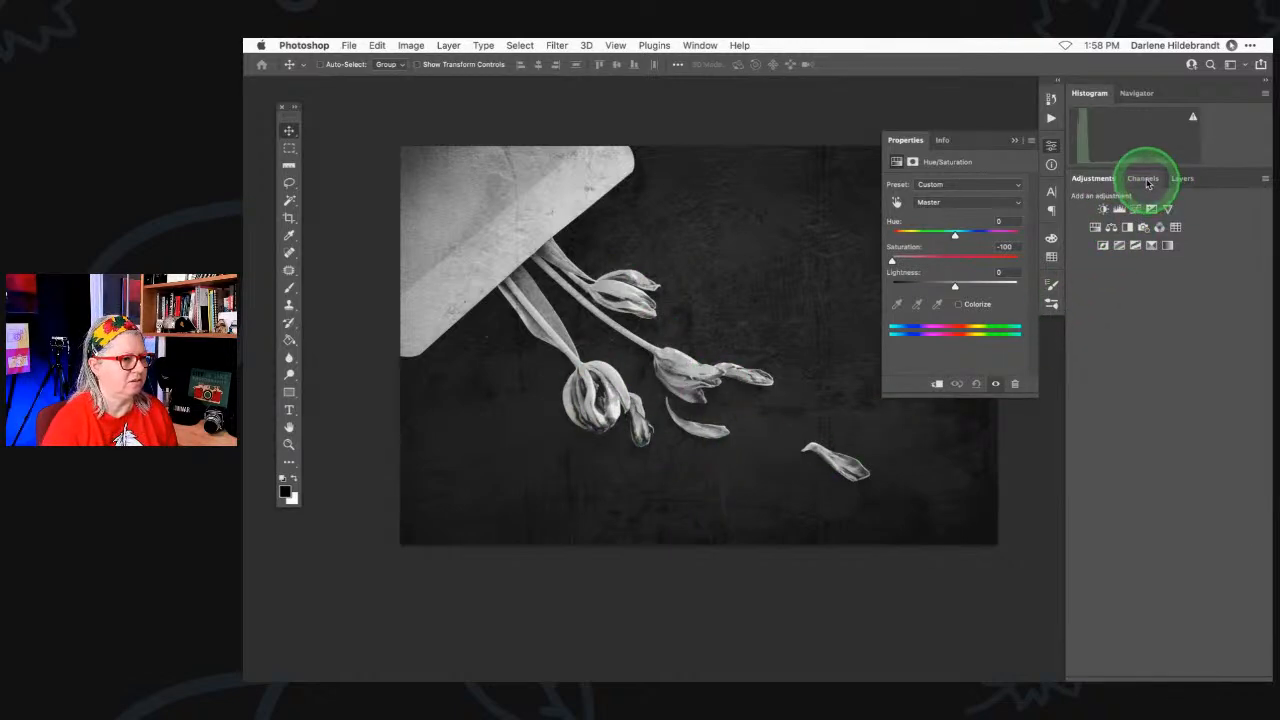
left_click(1179, 179)
left_click(1106, 178)
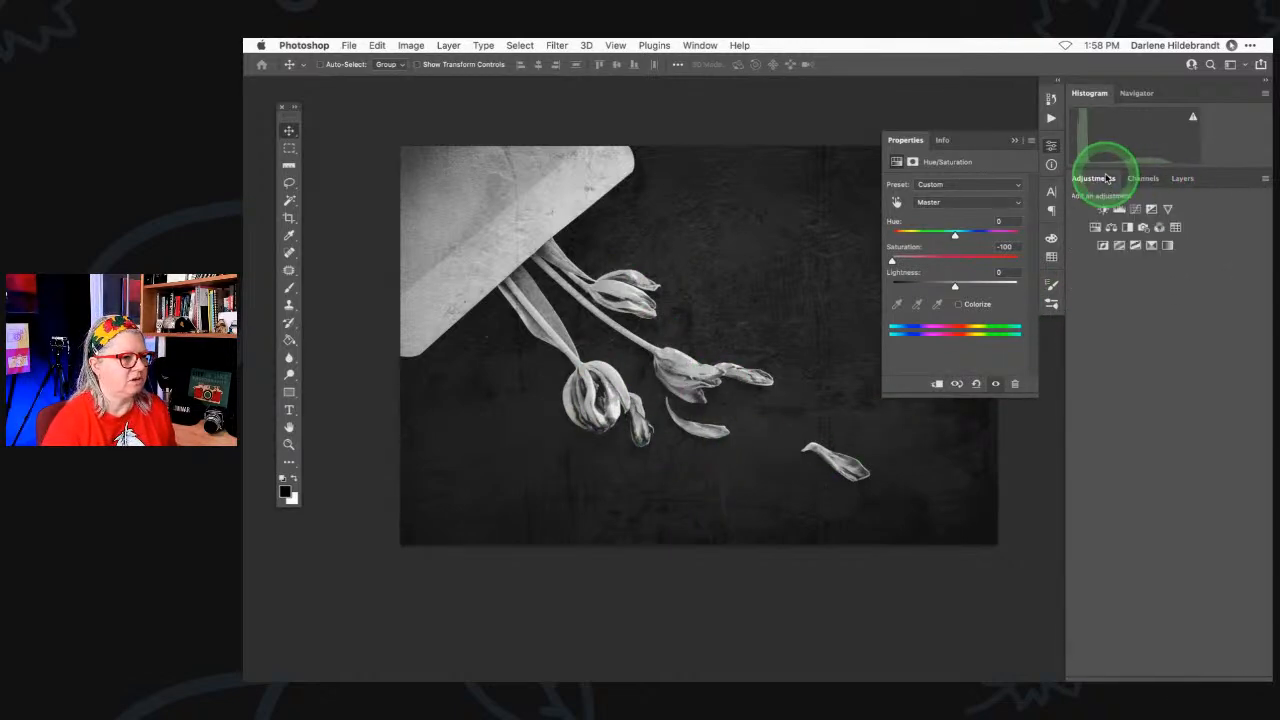
- Clip the Hue/Saturation adjustment to the DPM-Texture-Pack-One-11 layer and toggle its visibility to compare
left_click(1178, 178)
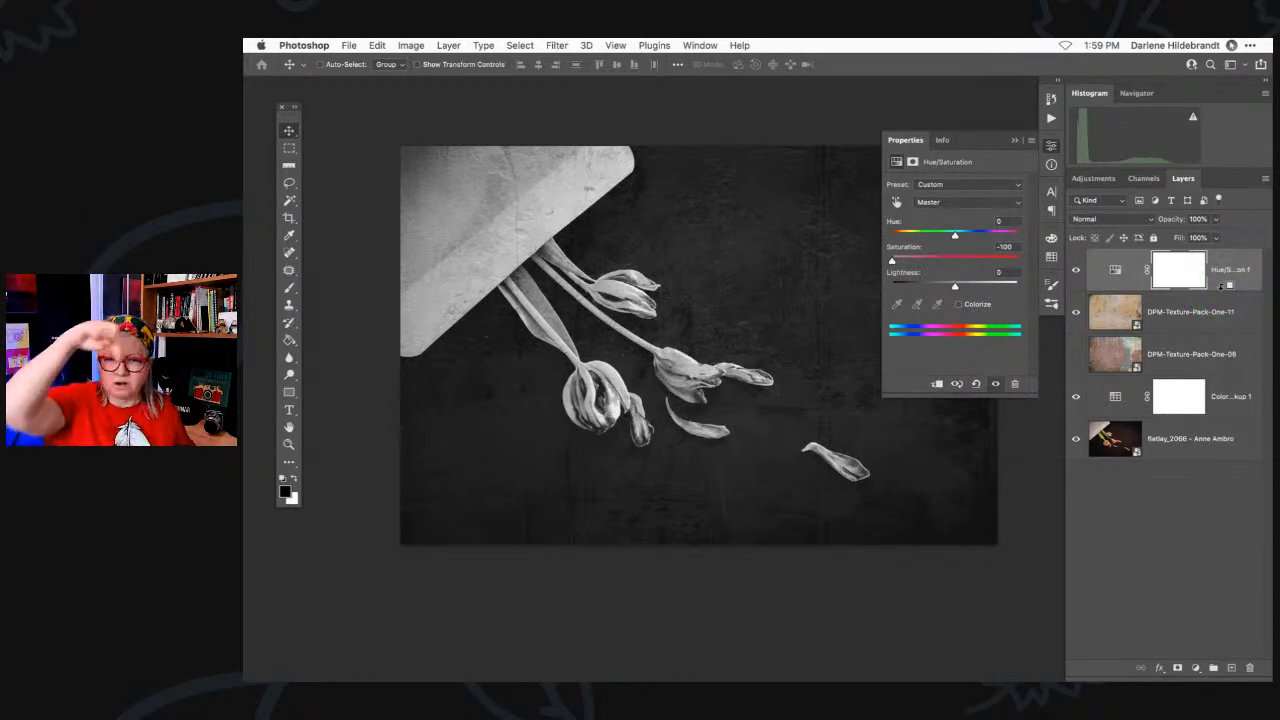
left_click(1221, 286)
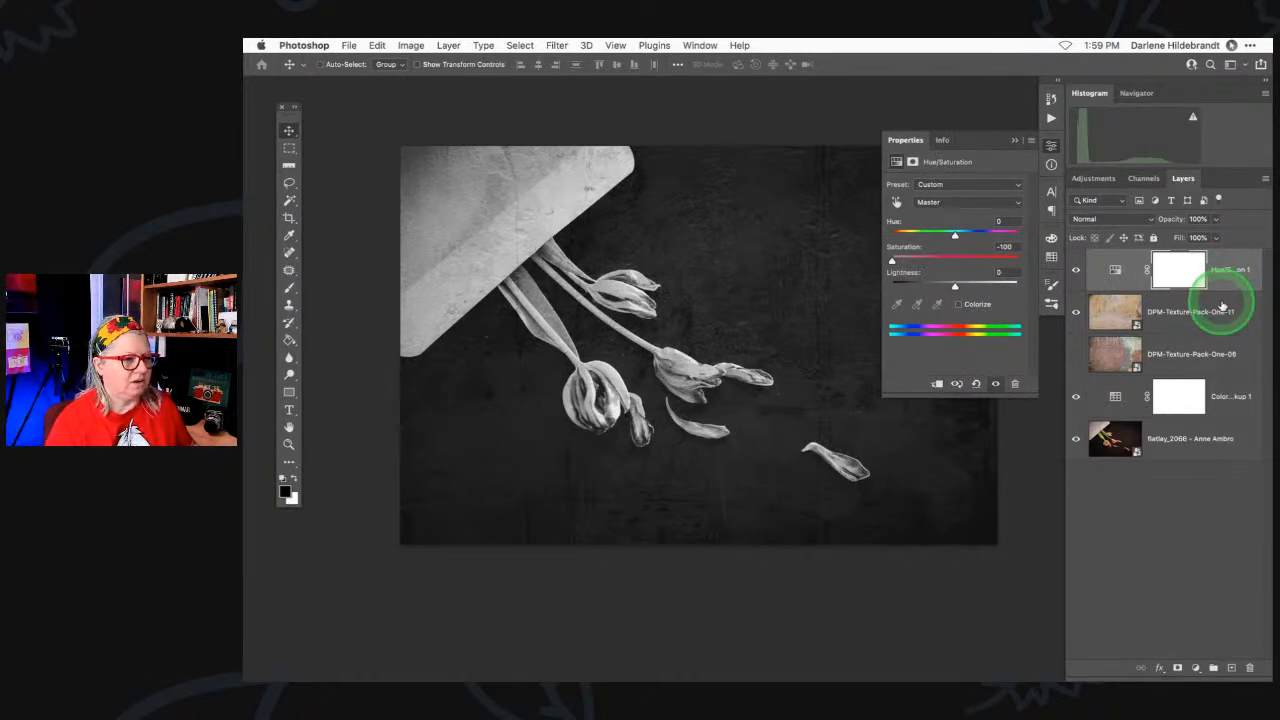
left_click(1222, 292)
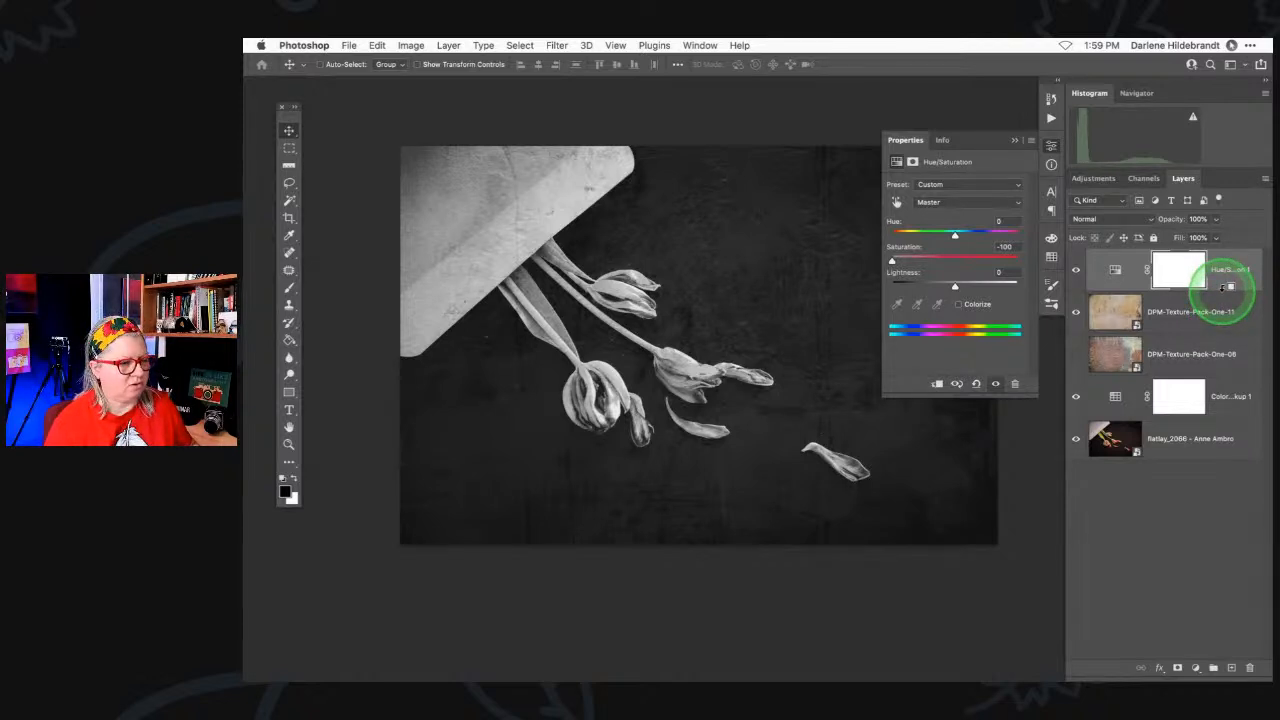
left_click(1222, 290, "alt")
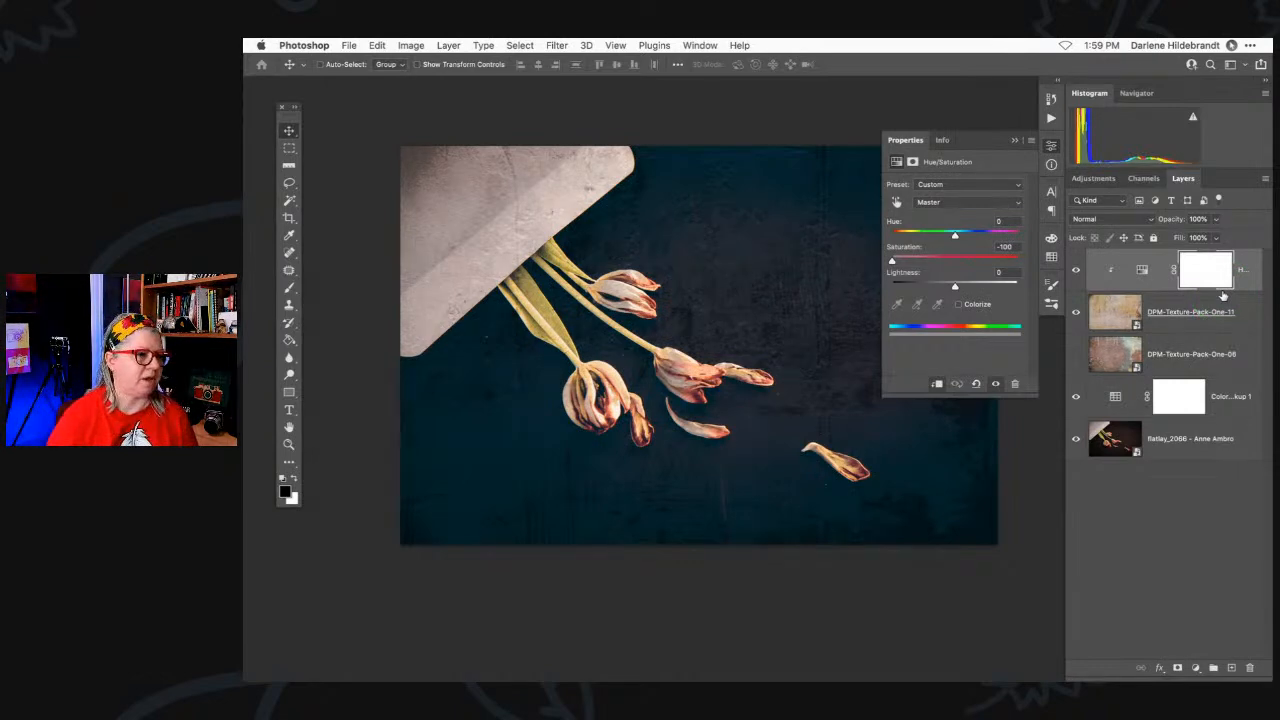
left_click(1076, 270)
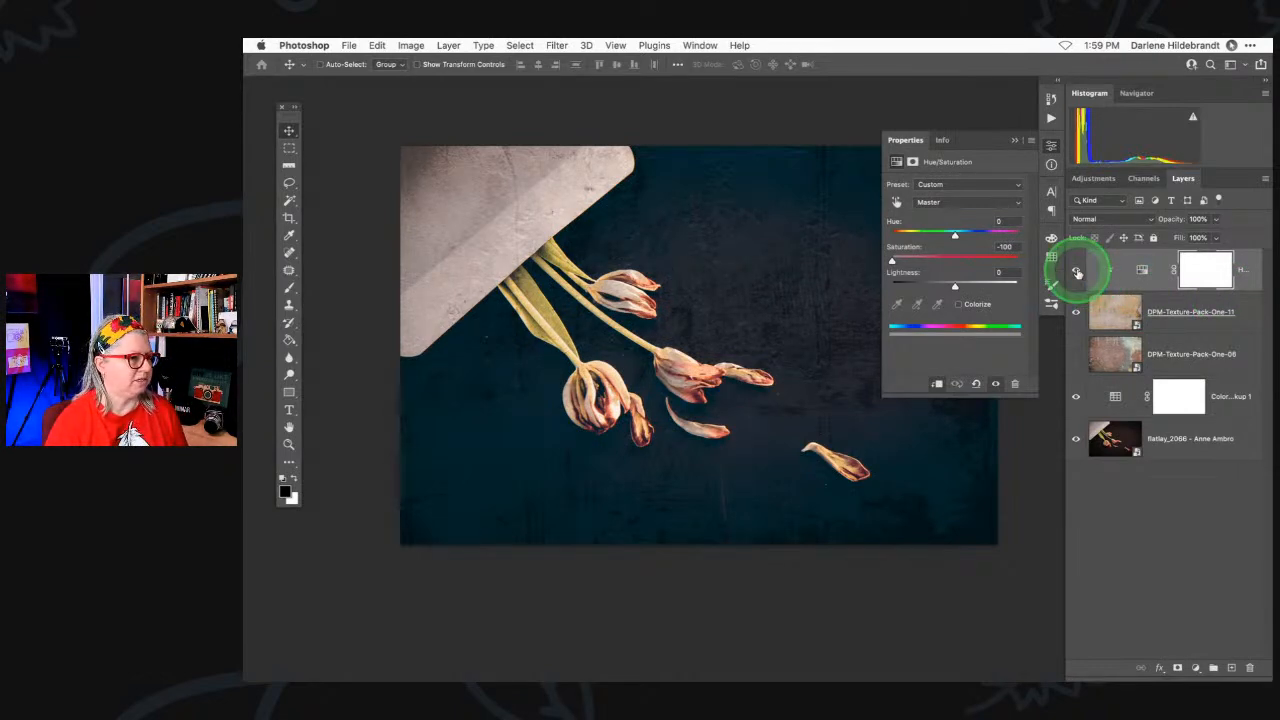
left_click(1077, 272)
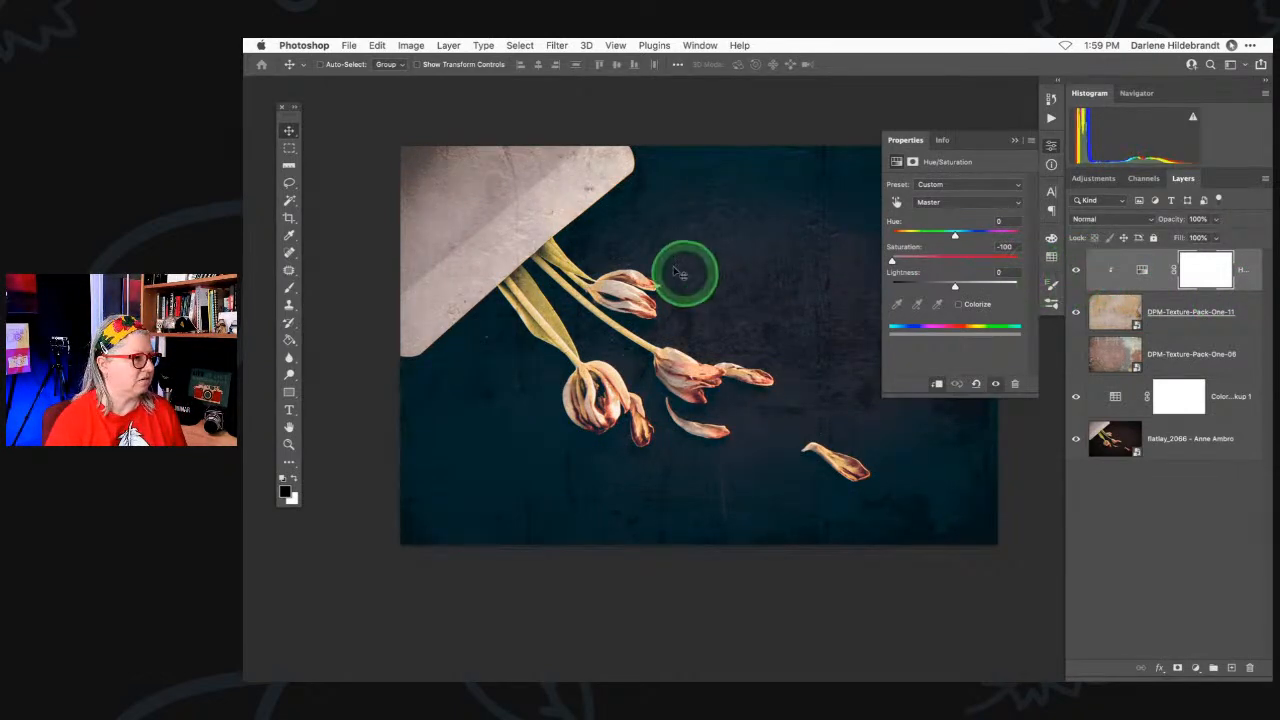
scroll(768, 468, "right", 1)
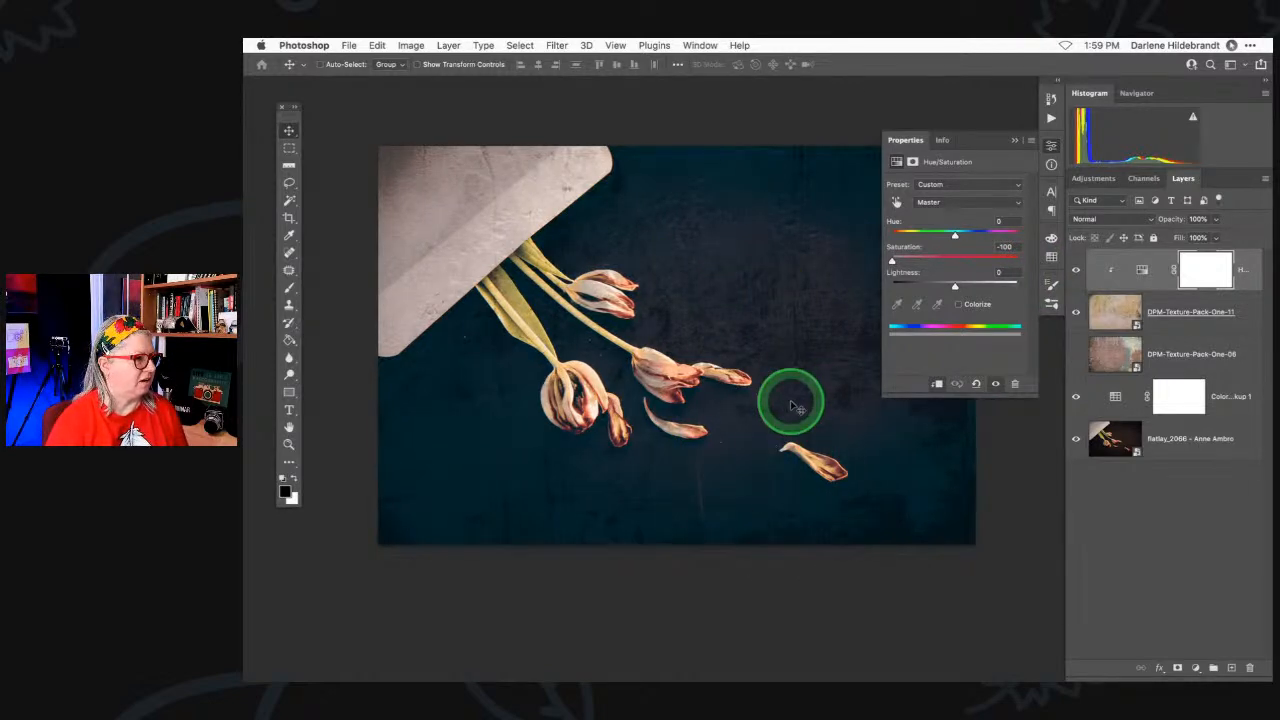
- Set the DPM-Texture-Pack-One-11 layer's opacity to 30%, trying 100% and 20% first
left_click(1166, 306)
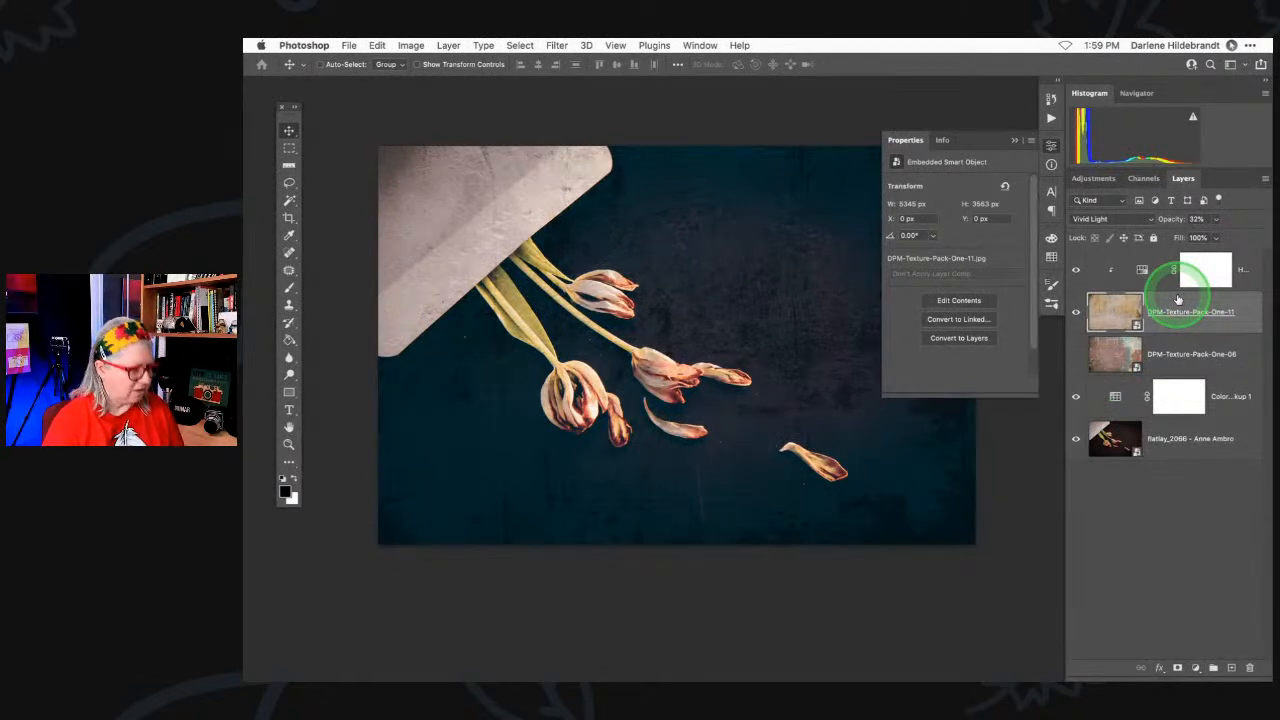
key("0")
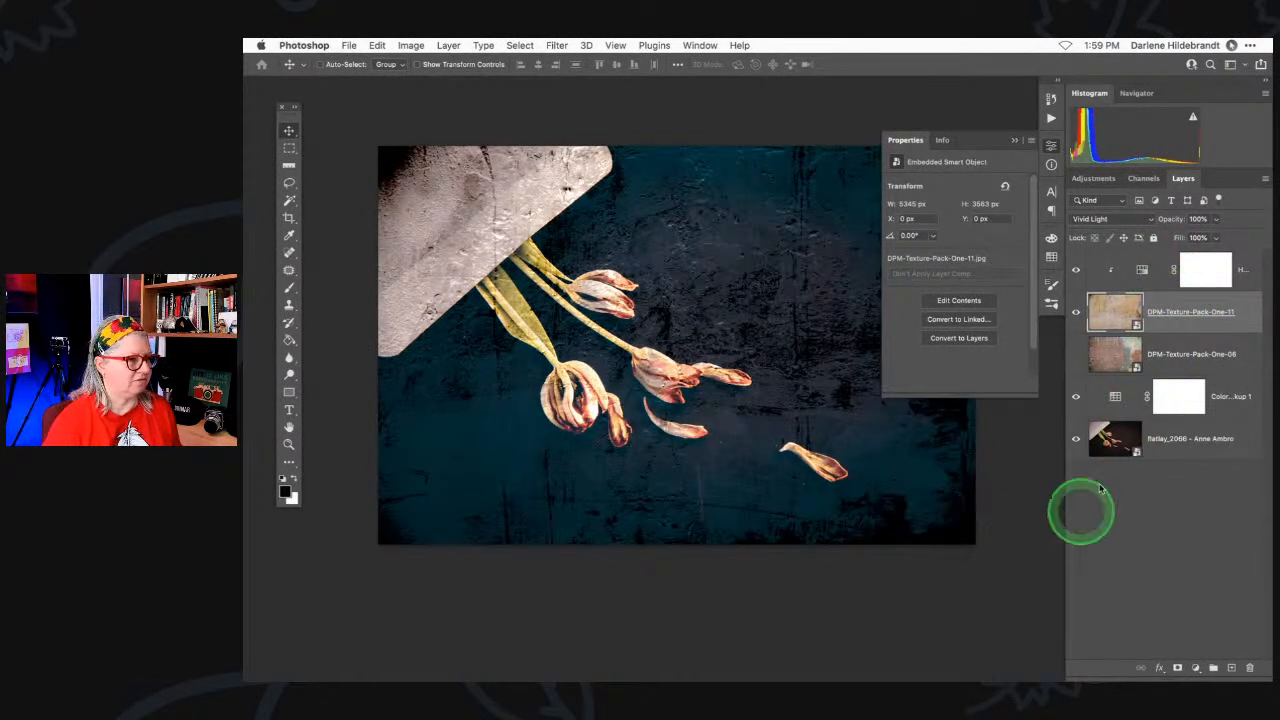
key("2")
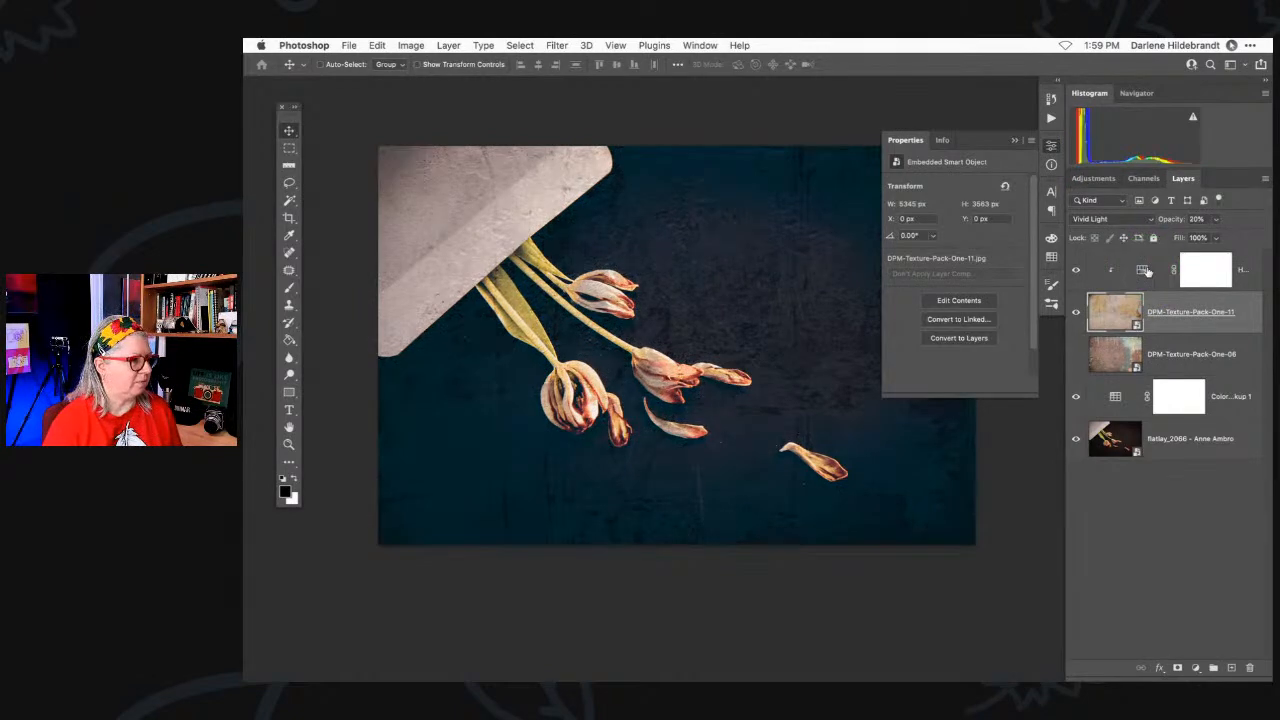
key("3")
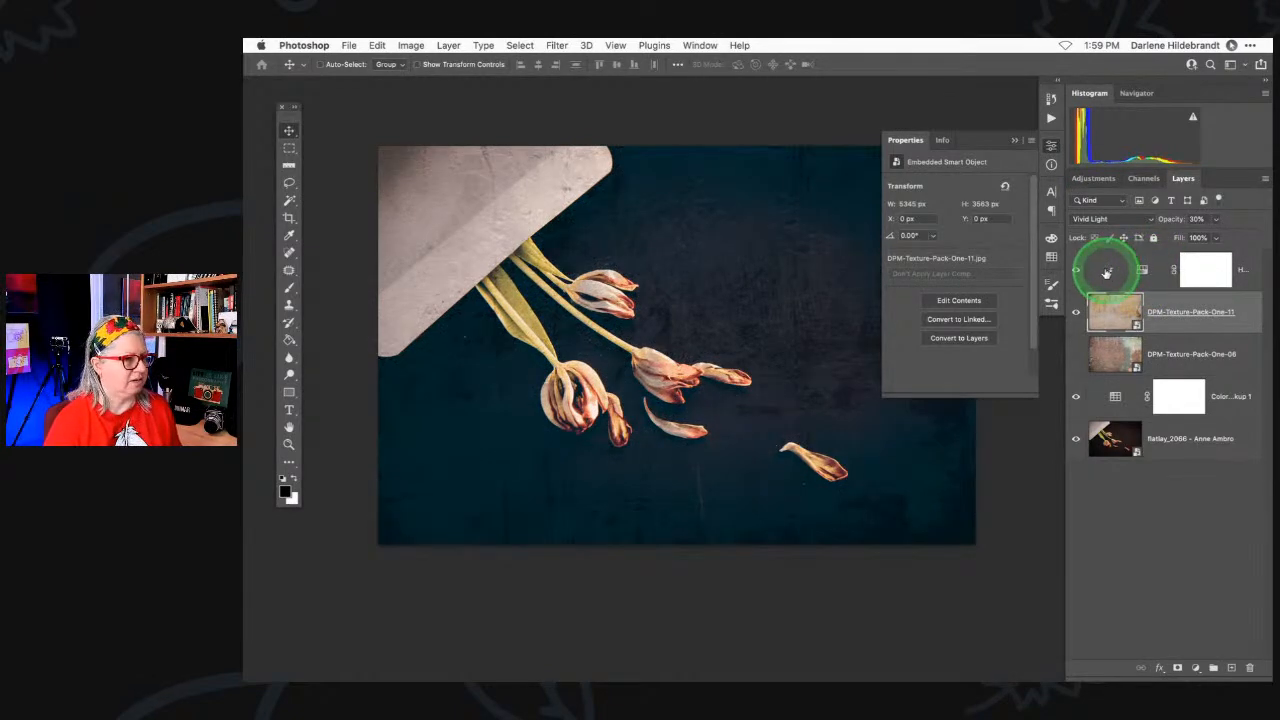
- Compare the tulip photo with and without the DPM-Texture-Pack-One-11 texture, leaving the layer visible
left_click(1076, 312)
left_click(1076, 312)
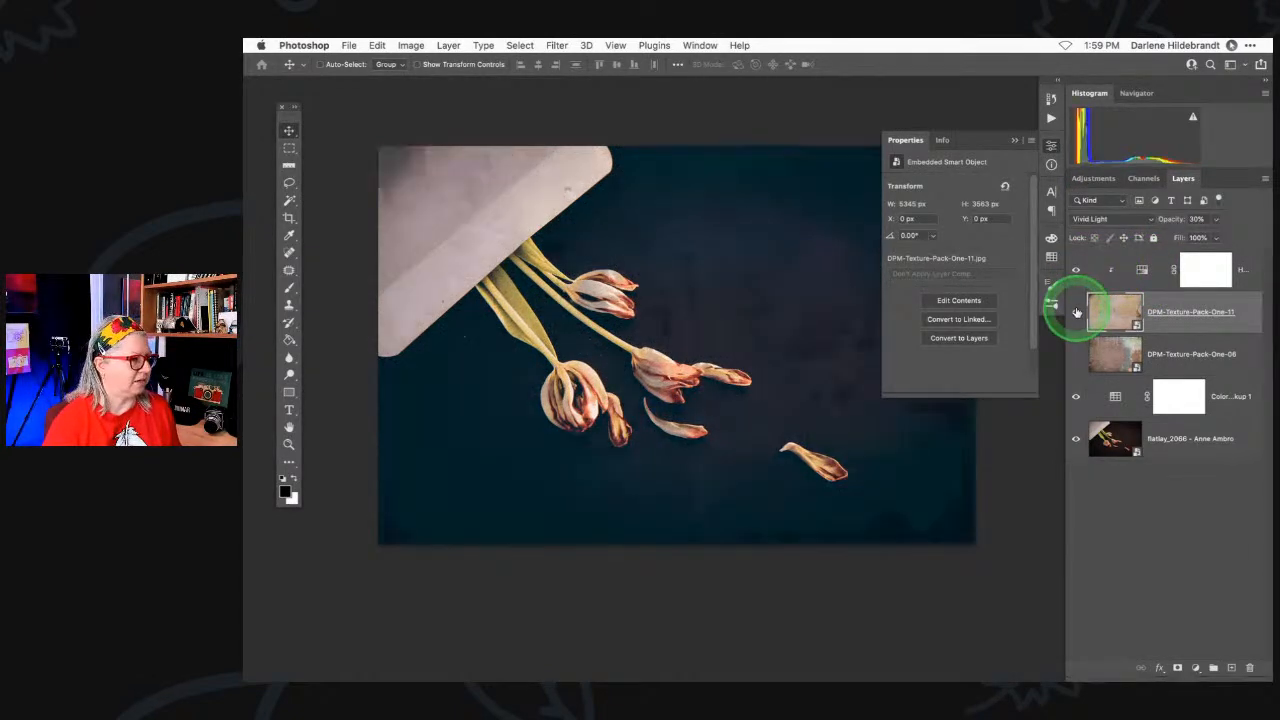
left_click(1076, 312)
left_click(1076, 312)
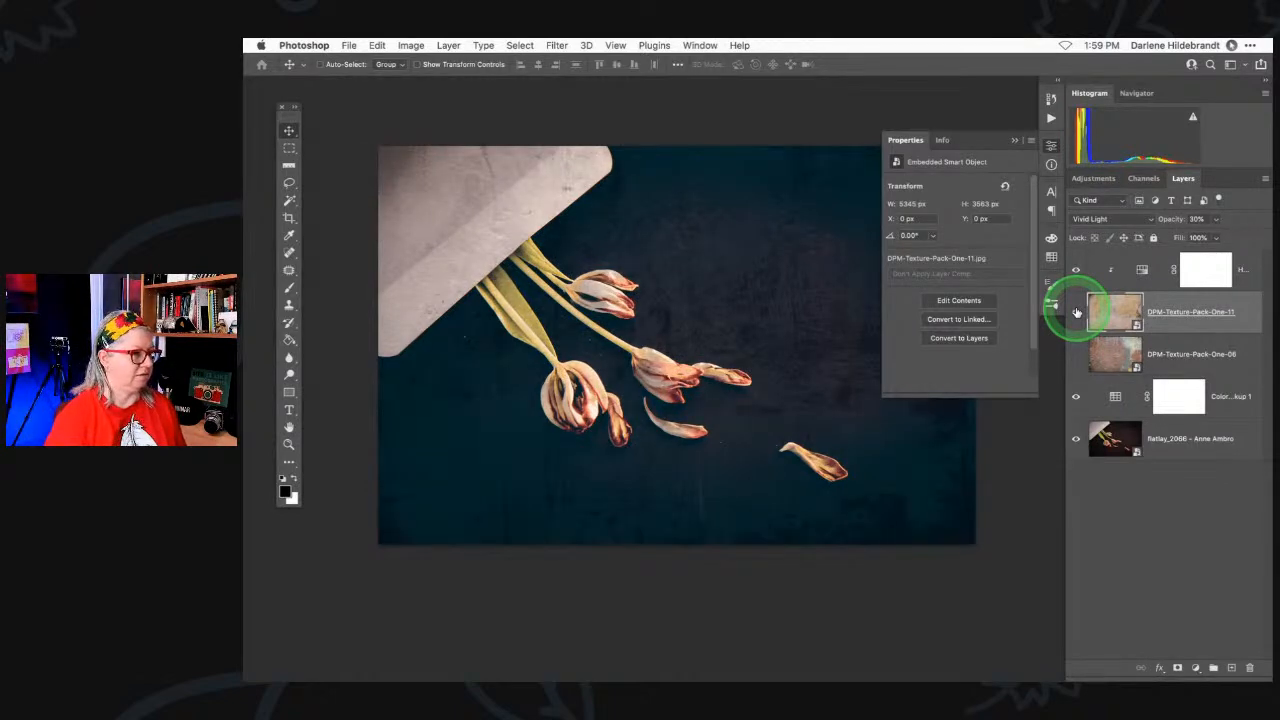
left_click(1076, 312)
left_click(1076, 312)
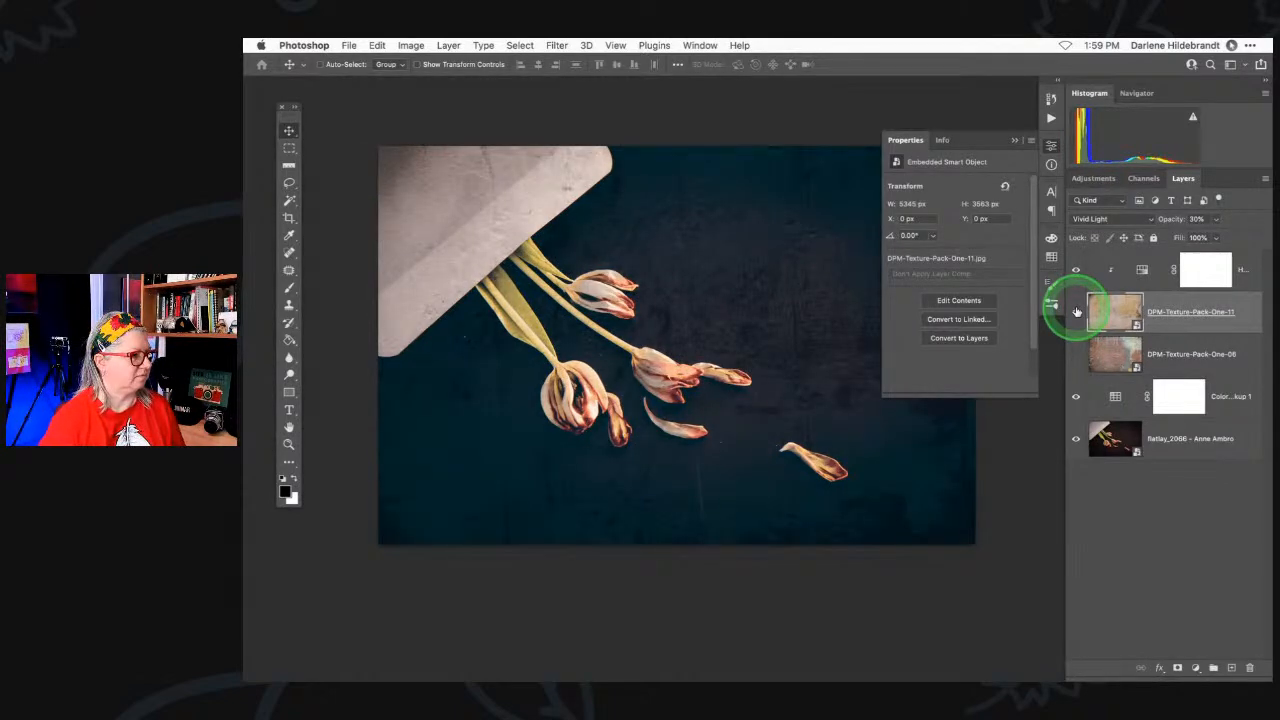
left_click(1076, 312)
left_click(1014, 140)
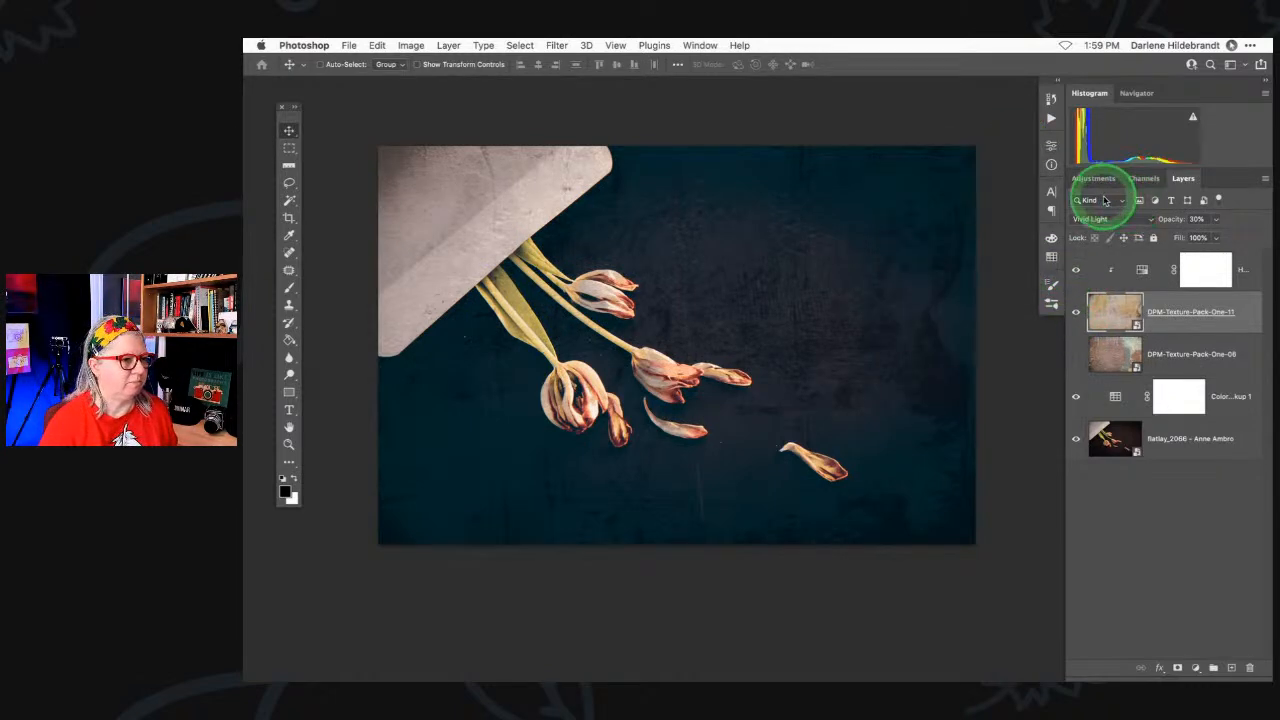
left_click(1105, 180)
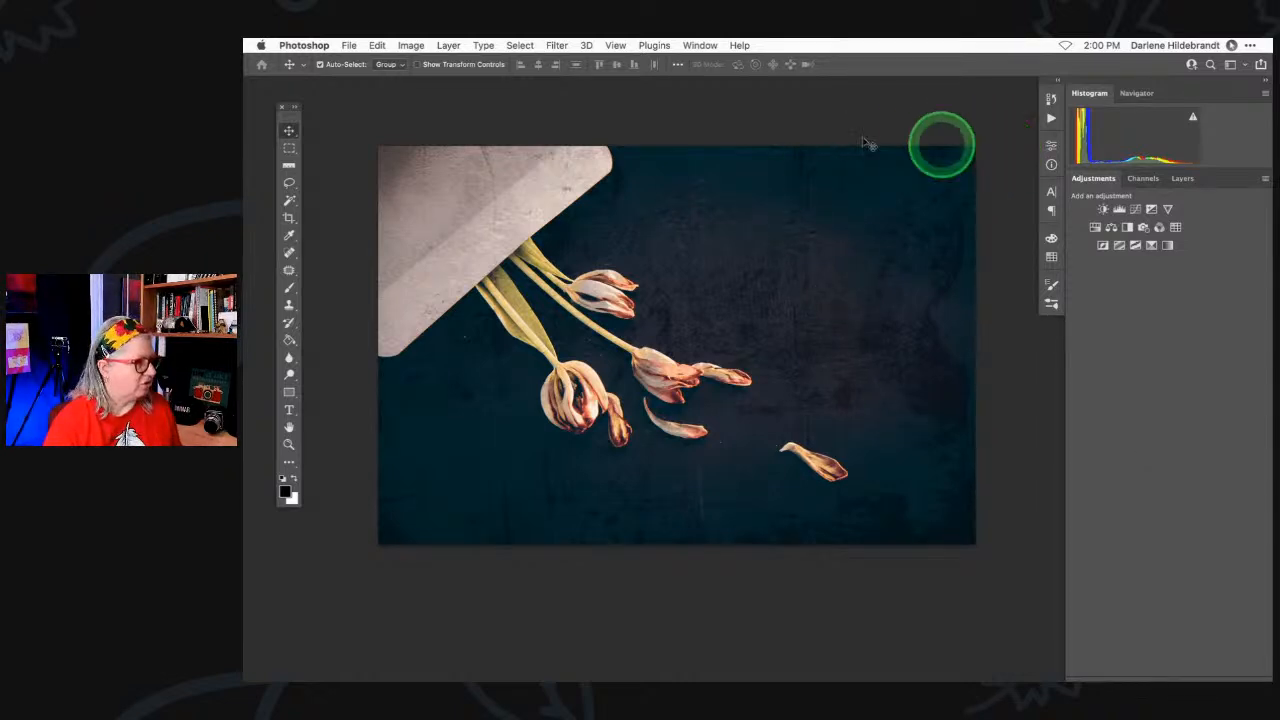
- Save the layered tulip document and close it
left_click(349, 45)
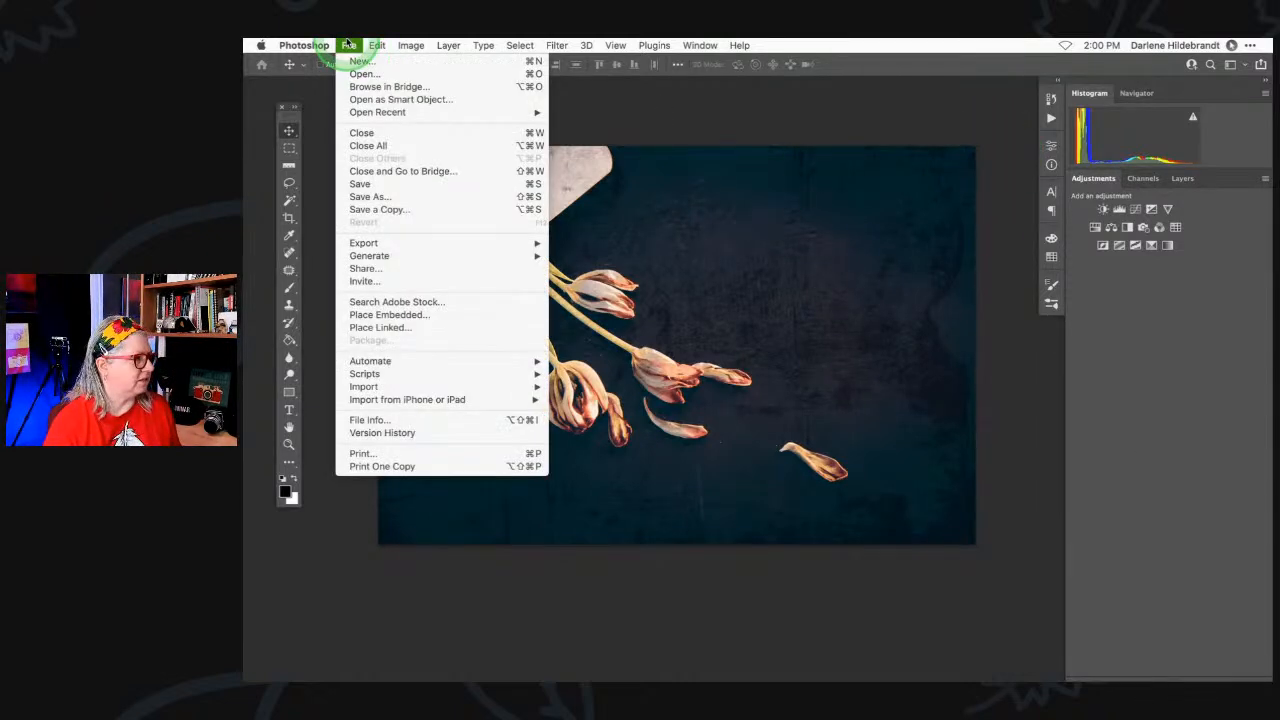
left_click(368, 186)
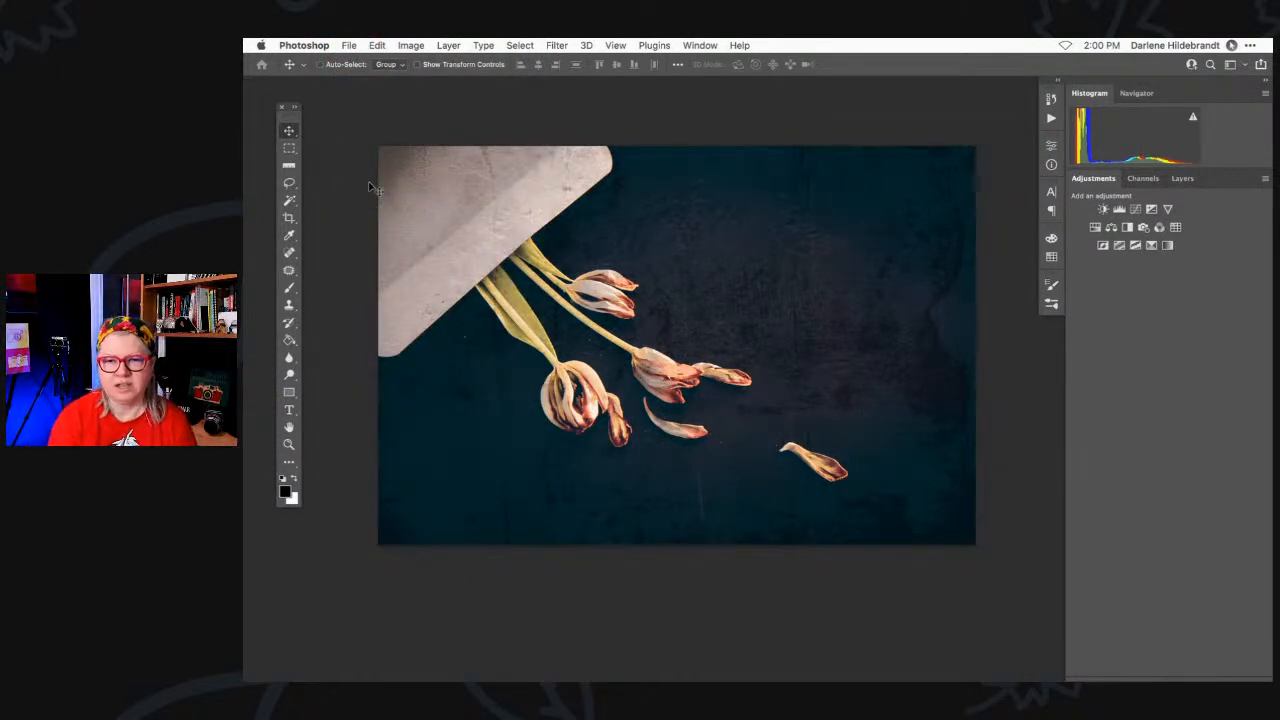
left_click(363, 182)
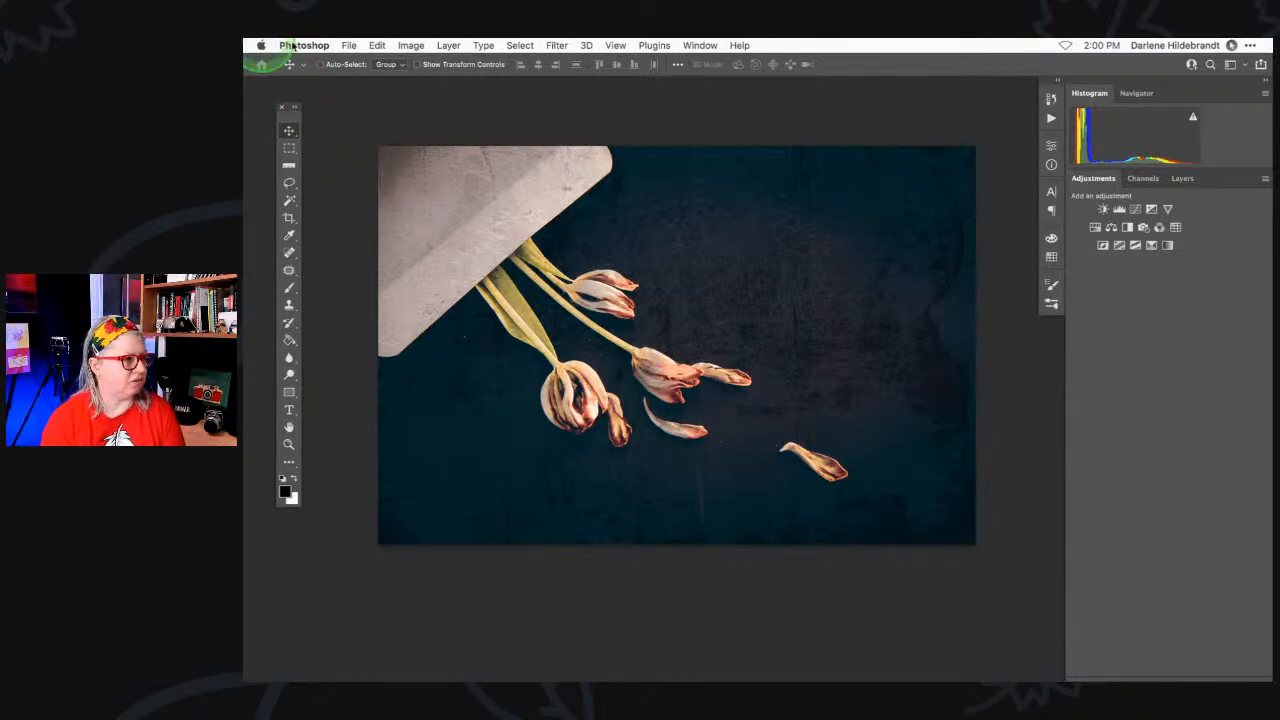
left_click(374, 45)
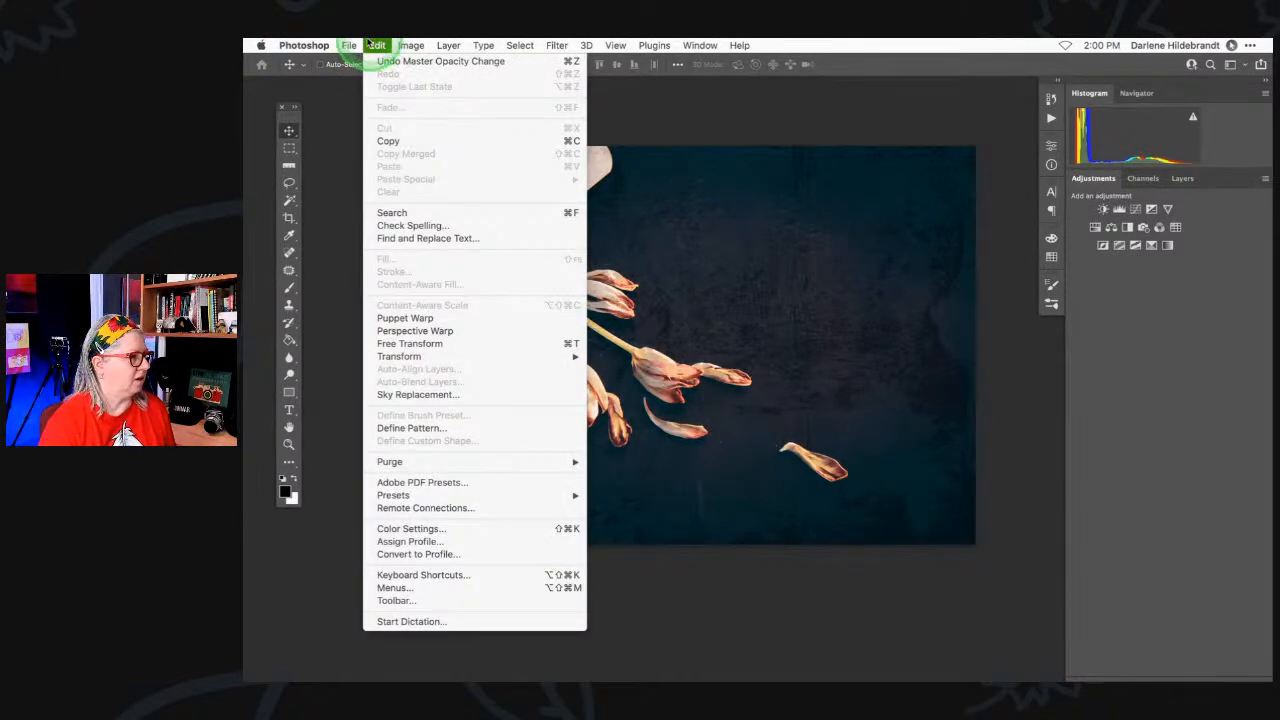
mouse_move(350, 44)
left_click(372, 134)
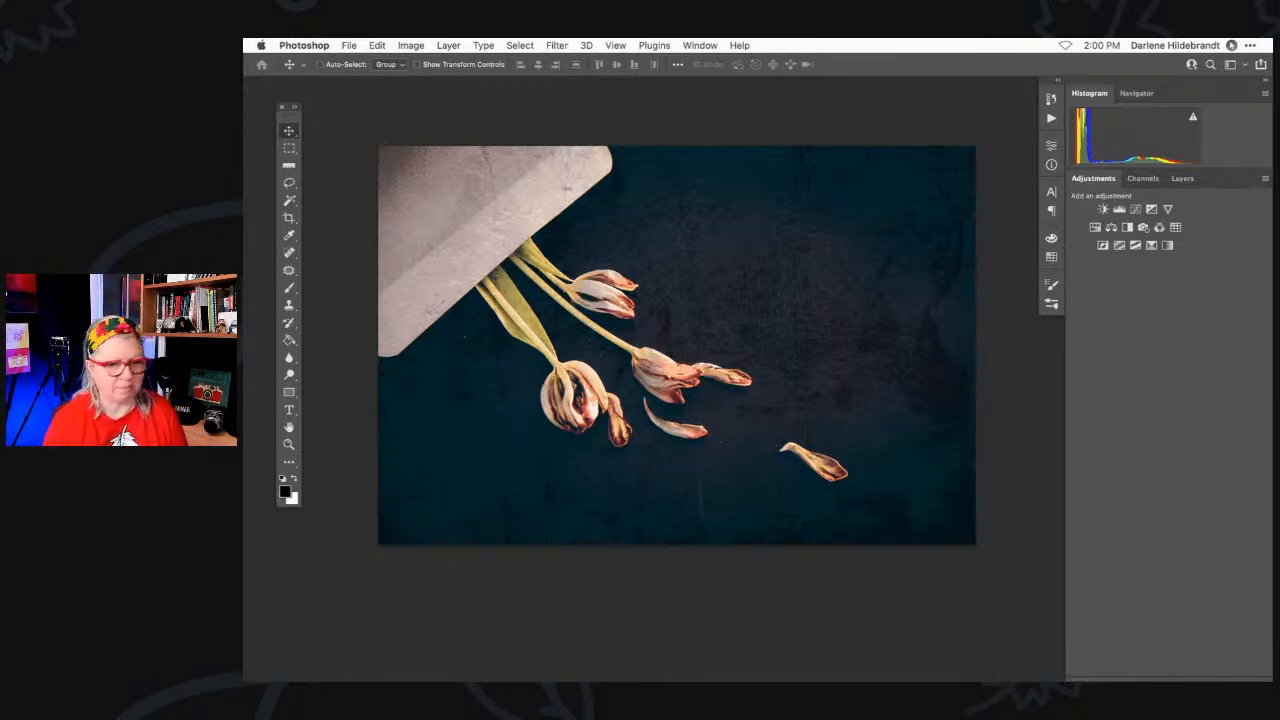
key("f")
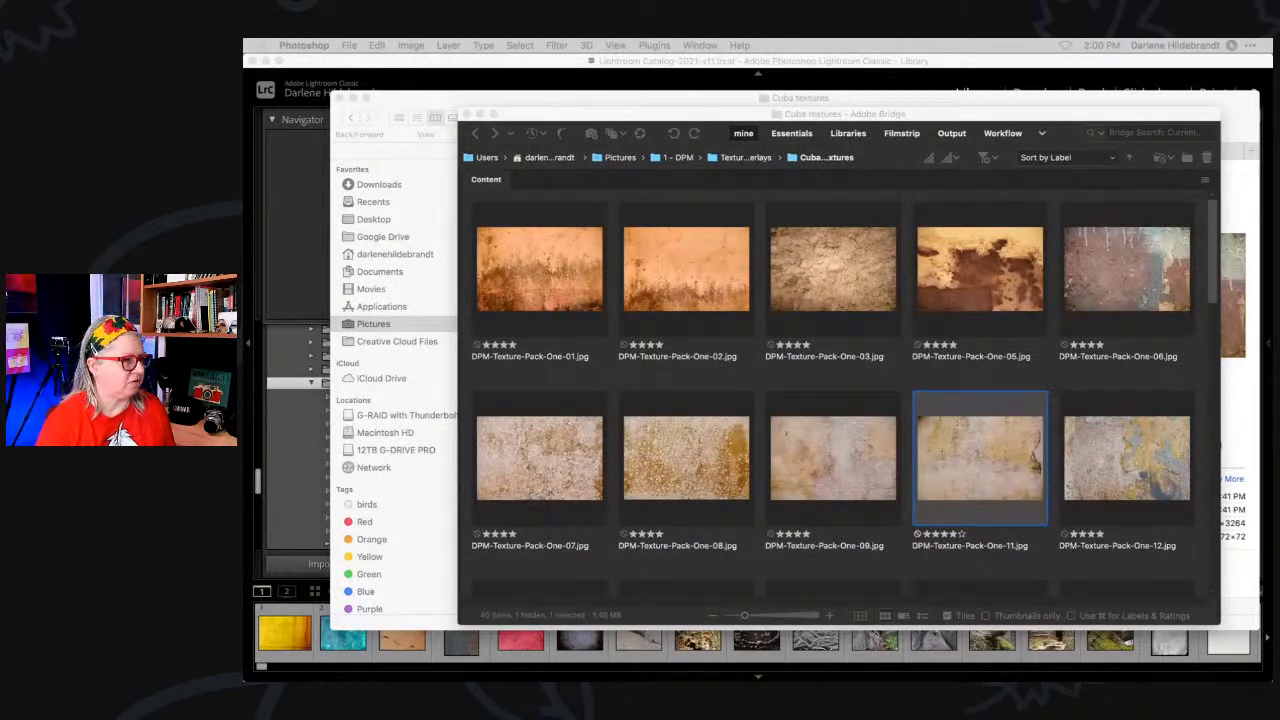
- Switch to Lightroom Classic and open the To Edit Lightroom collection under Live editing
key("super+Tab")
key("super+Tab")
key("super+Tab")
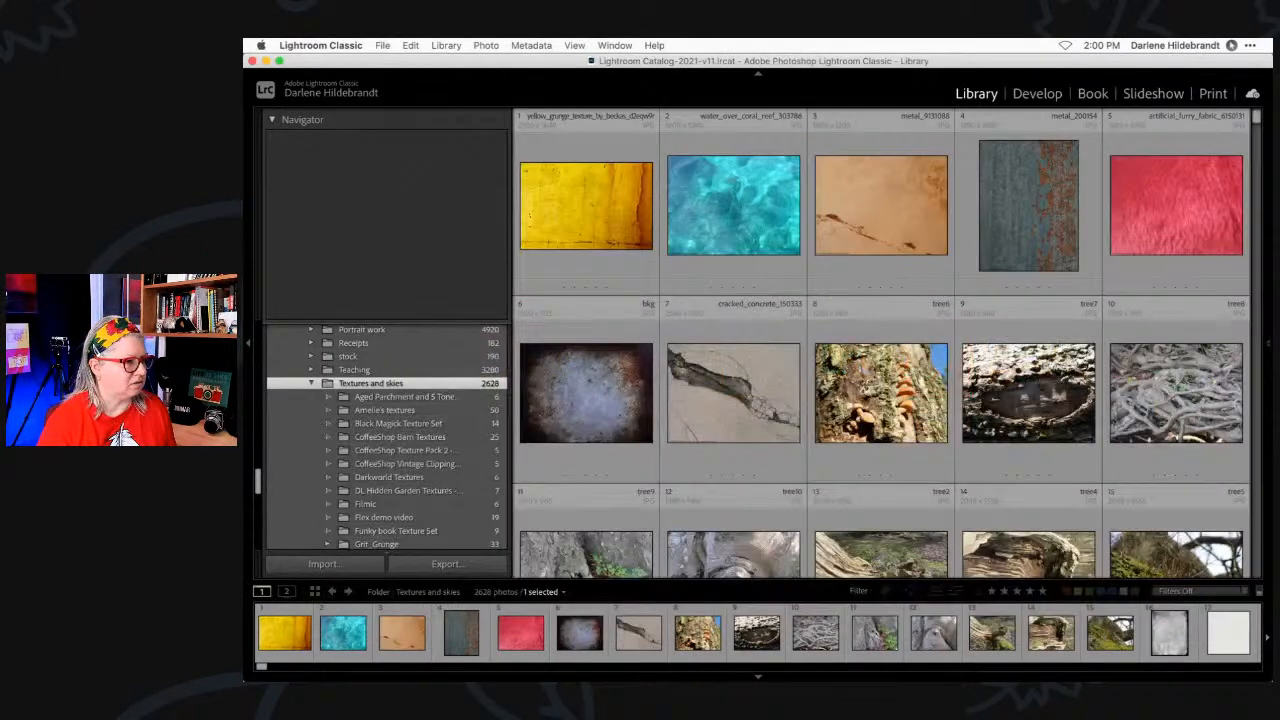
scroll(400, 391, "down", 10)
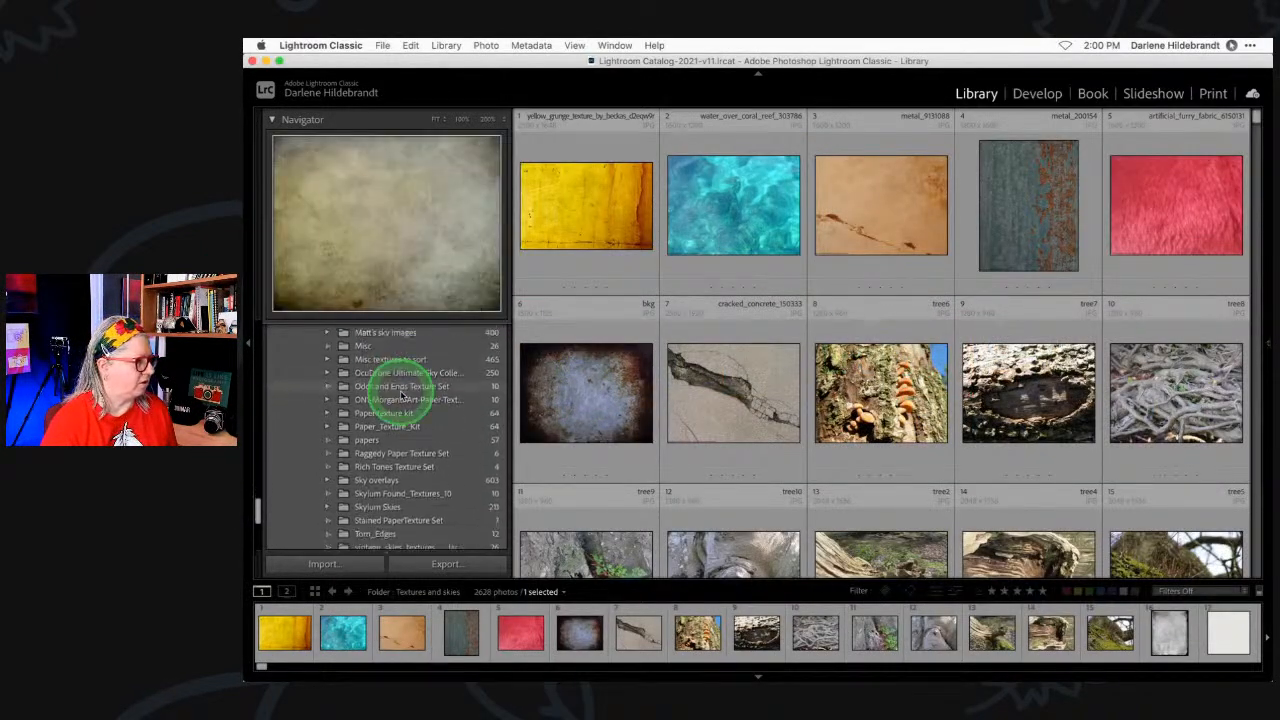
left_click(308, 509)
scroll(361, 437, "down", 5)
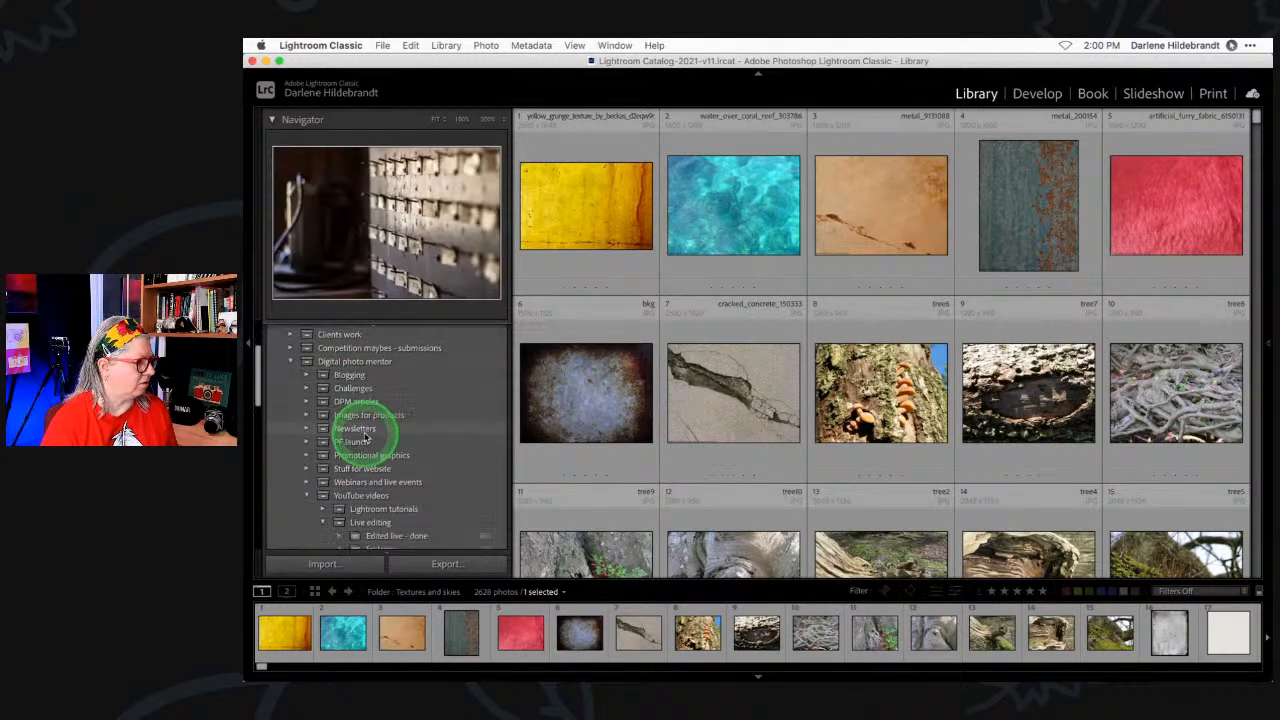
left_click(380, 440)
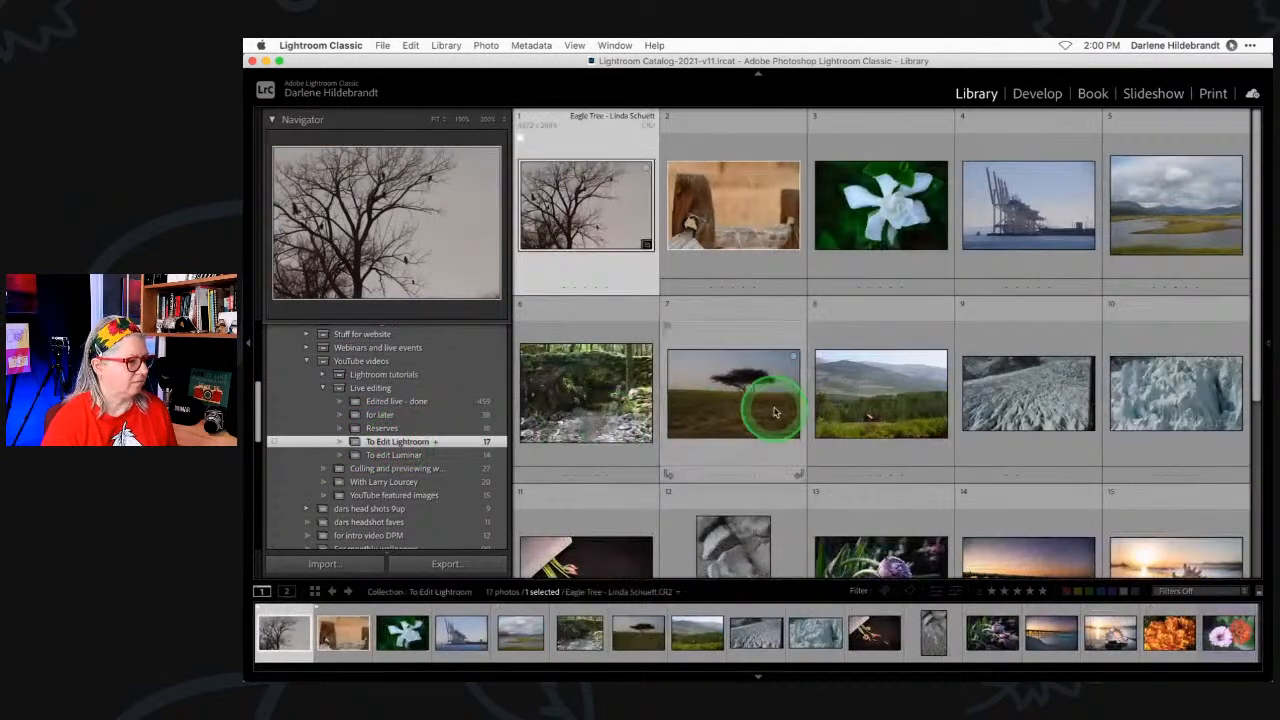
- Find the original tulip flat-lay photo in the collection and go to its folder in the Library
scroll(775, 410, "down", 3)
scroll(775, 410, "down", 1)
scroll(775, 410, "up", 5)
scroll(775, 410, "down", 2)
scroll(775, 410, "up", 2)
scroll(773, 410, "down", 3)
left_click(596, 311)
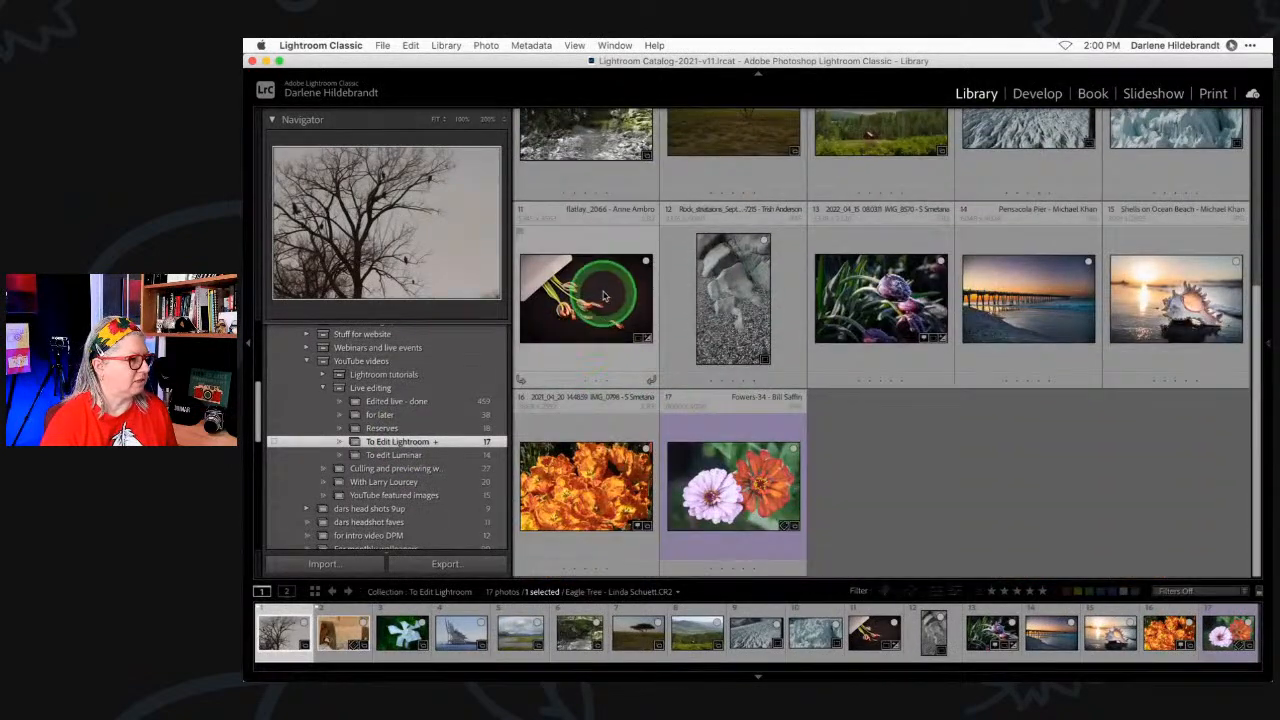
right_click(596, 311)
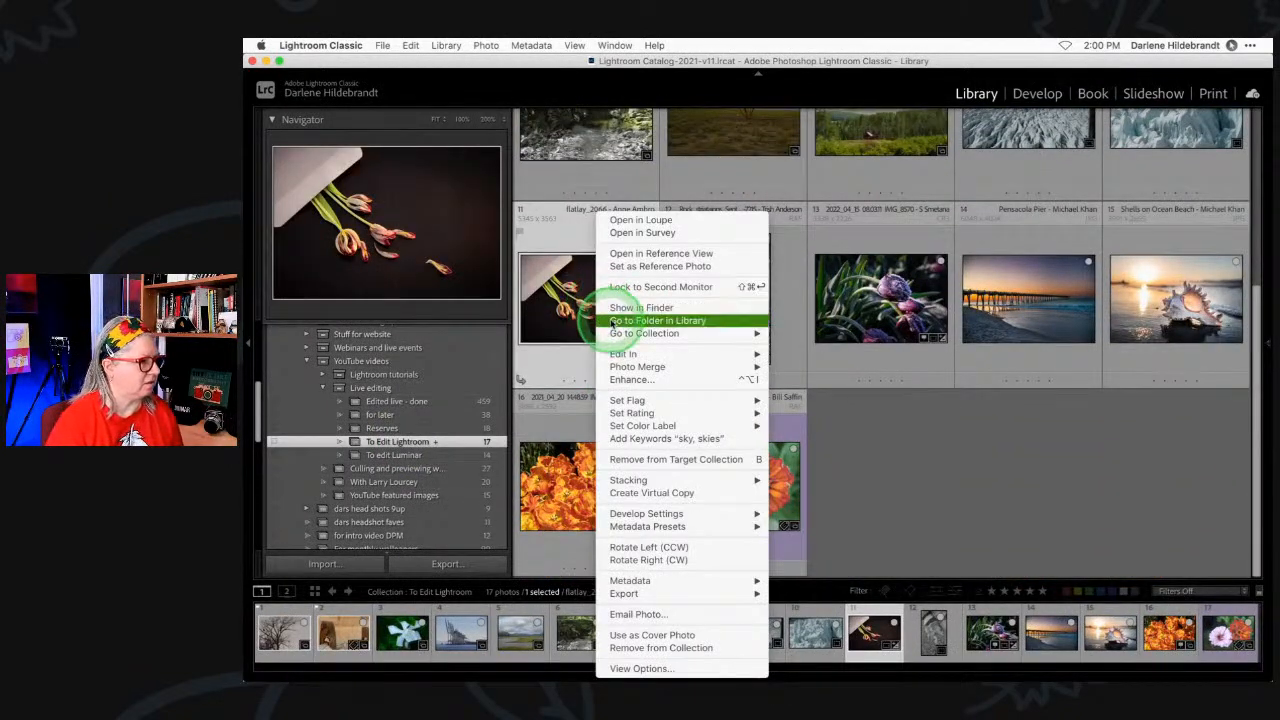
left_click(622, 321)
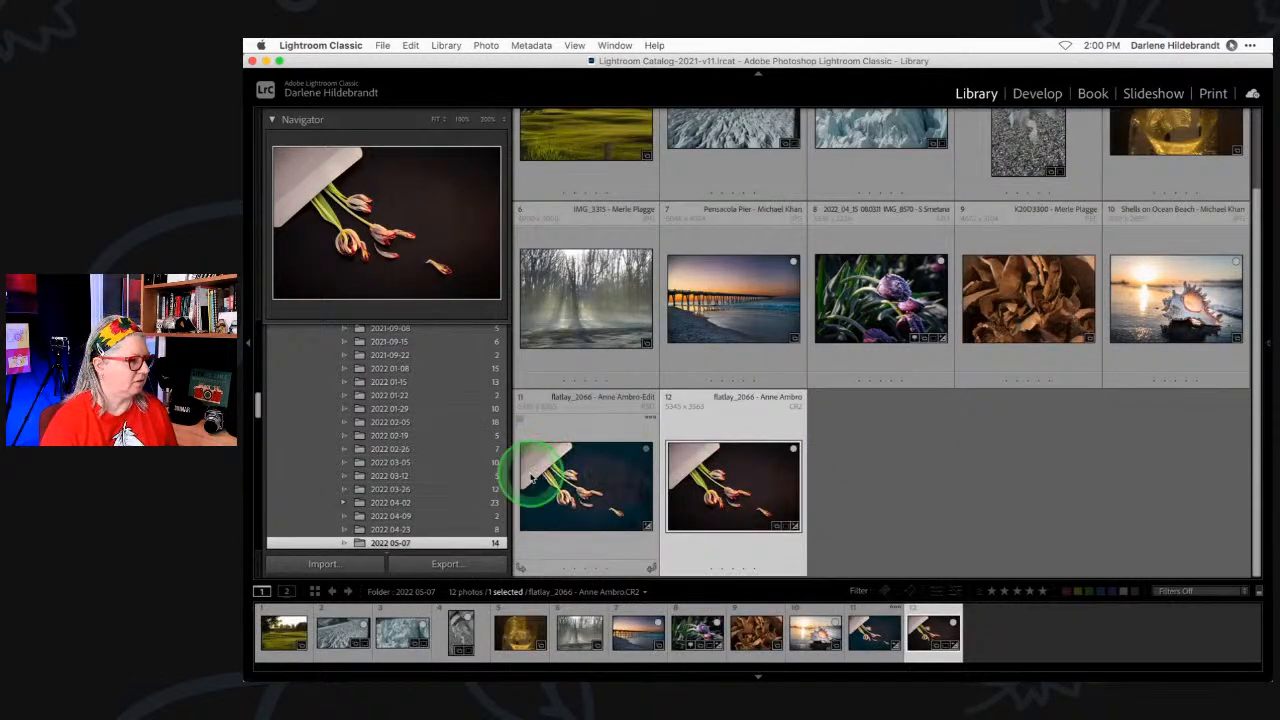
- Add the edited tulip PSD to the target collection To Edit Lightroom and go to that collection
left_click(612, 472)
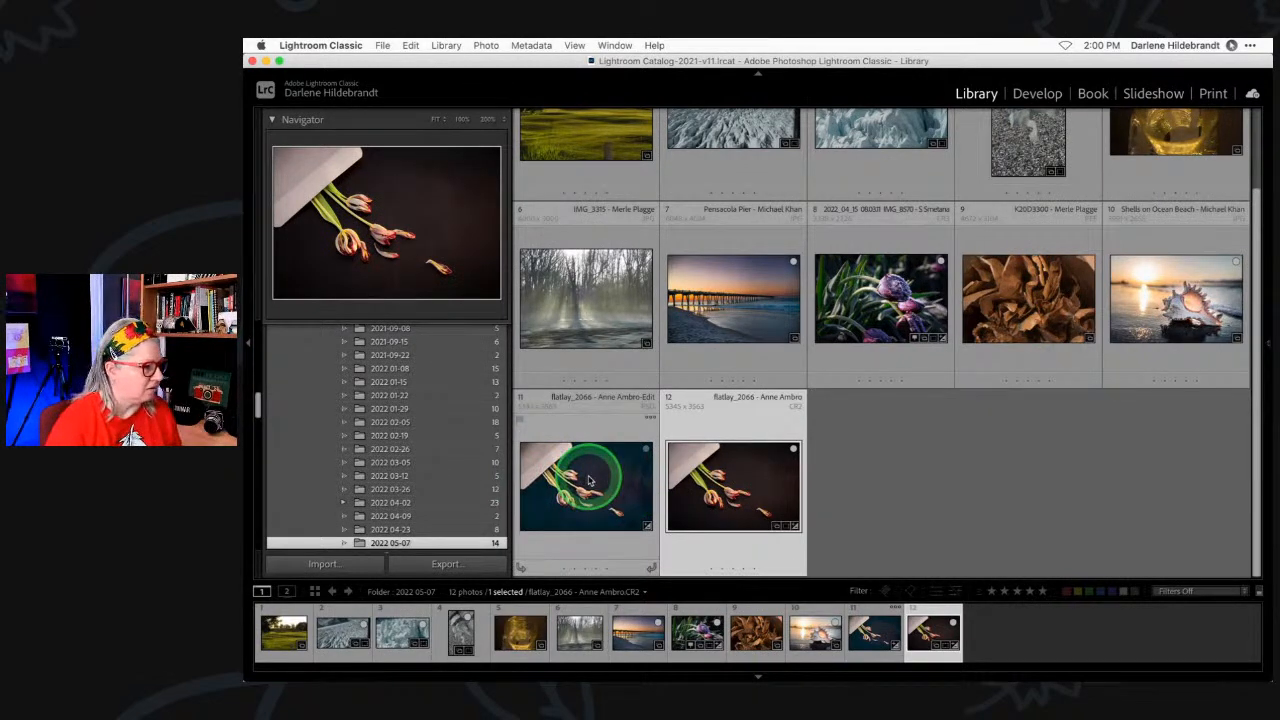
right_click(600, 445)
left_click(568, 485)
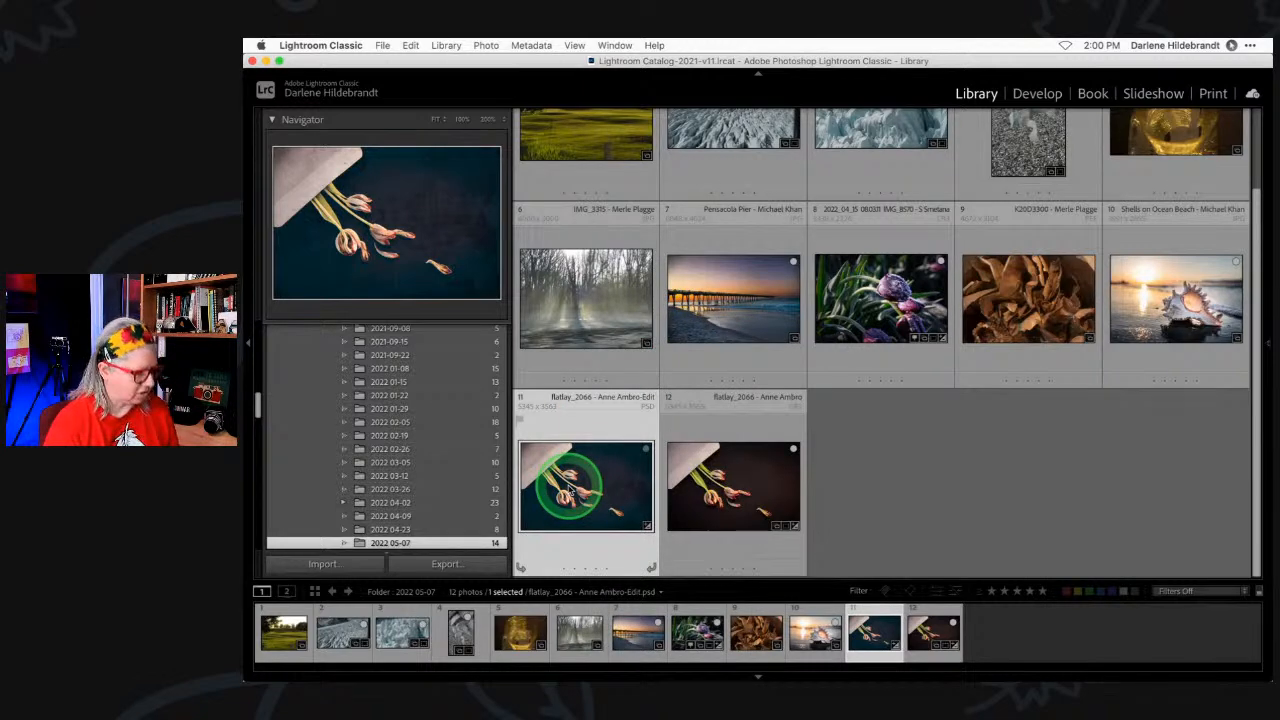
right_click(558, 466)
mouse_move(605, 346)
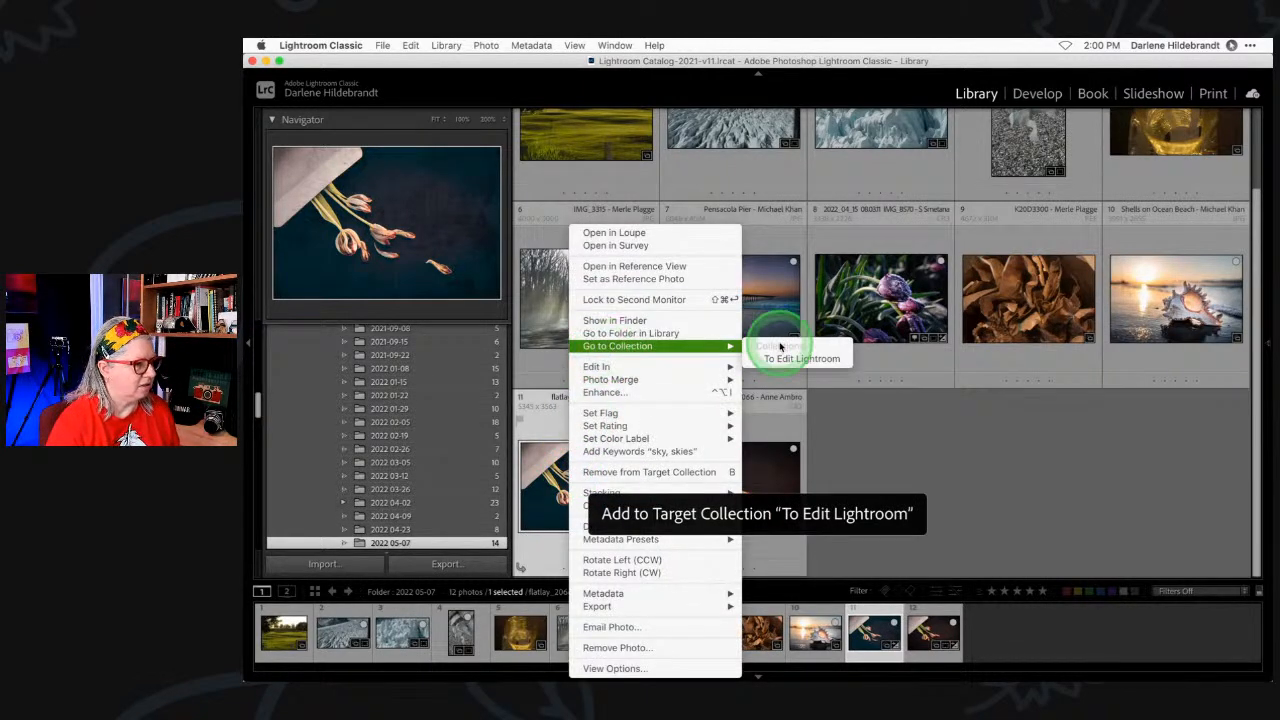
left_click(805, 357)
- Move the edited tulip PSD next to the original photo in the collection and view it in Loupe
left_click_drag(871, 476, 613, 330)
key("e")
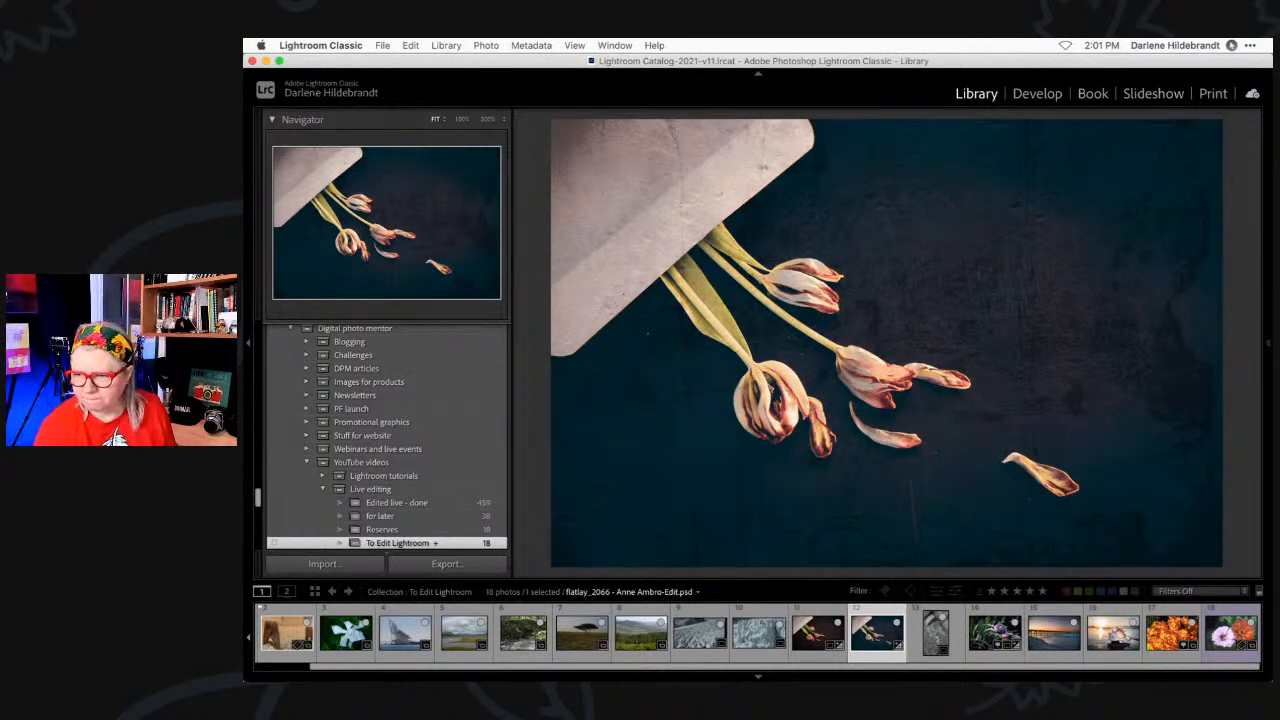
- Review the Photoshop file format and color space choices in the External Editing preferences, and close the preferences
key("super+e")
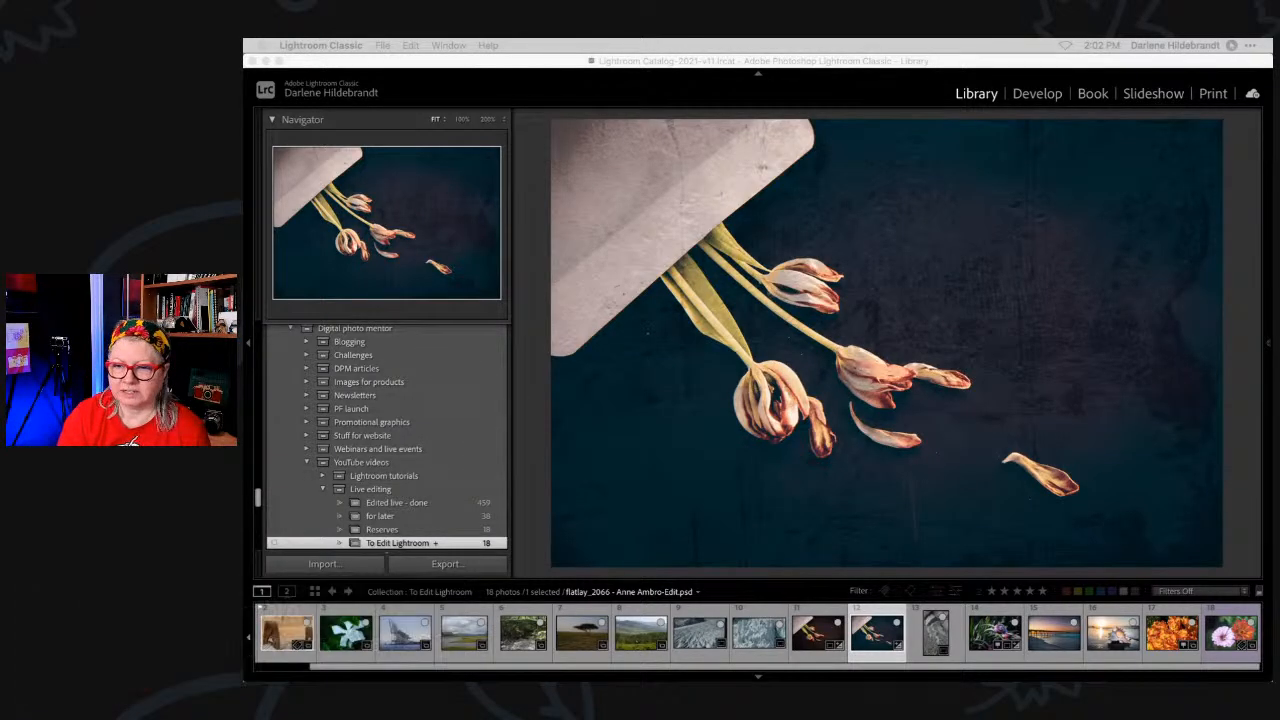
left_click(314, 45)
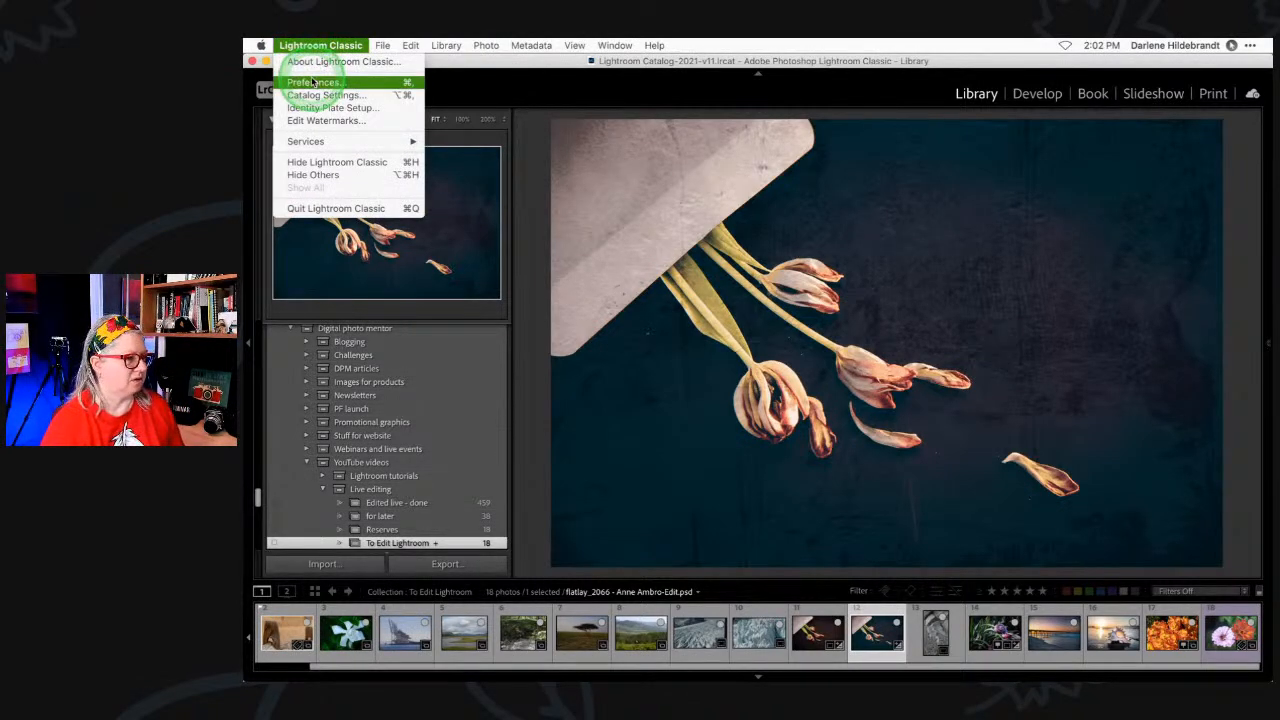
left_click(311, 82)
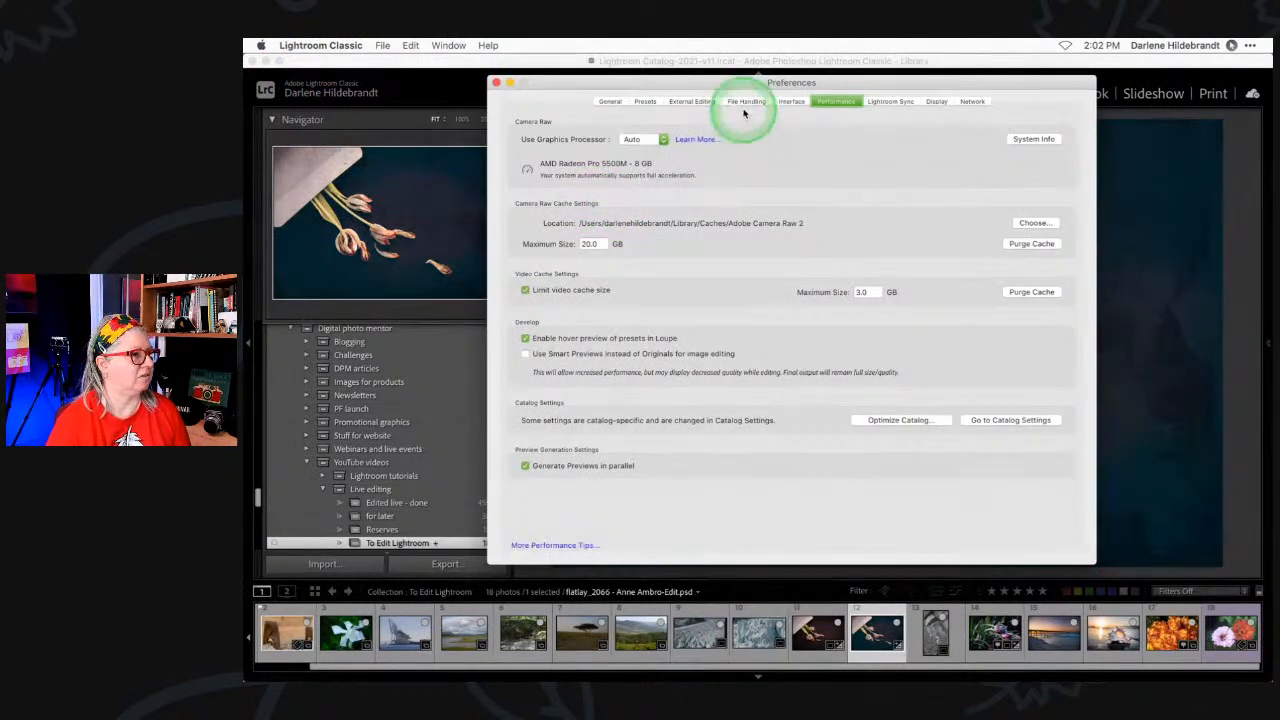
left_click(744, 102)
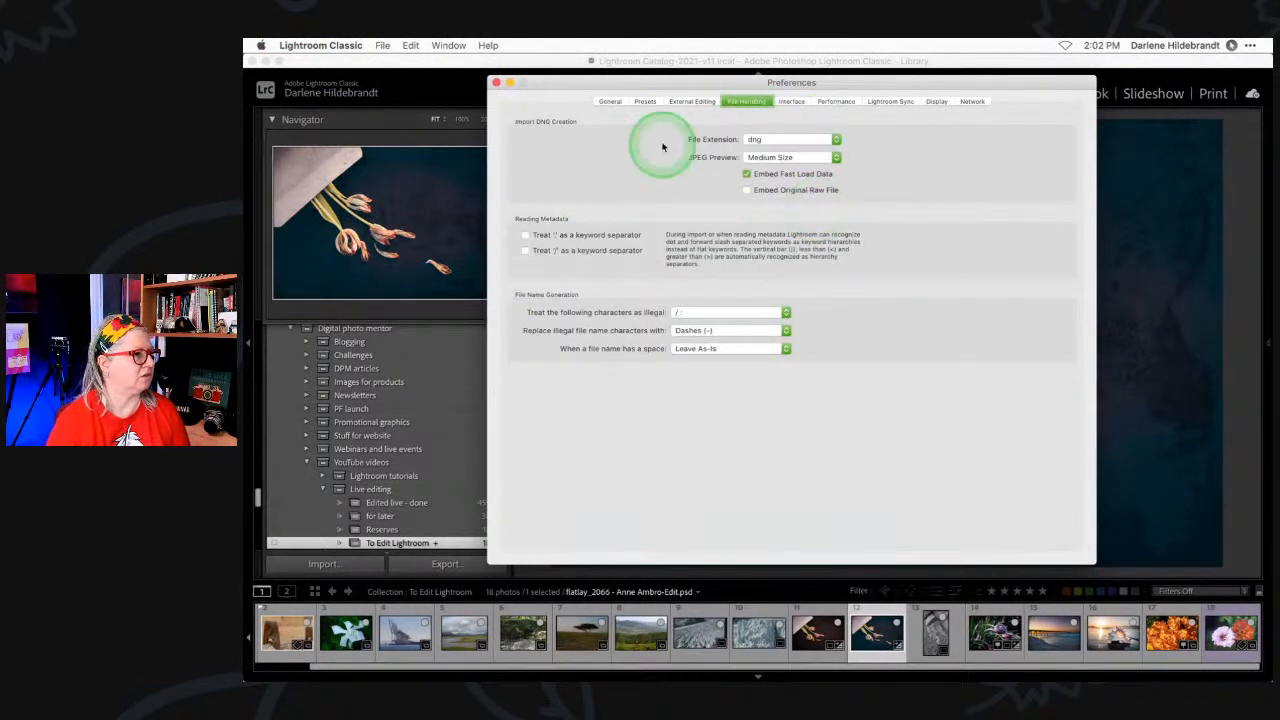
left_click(686, 103)
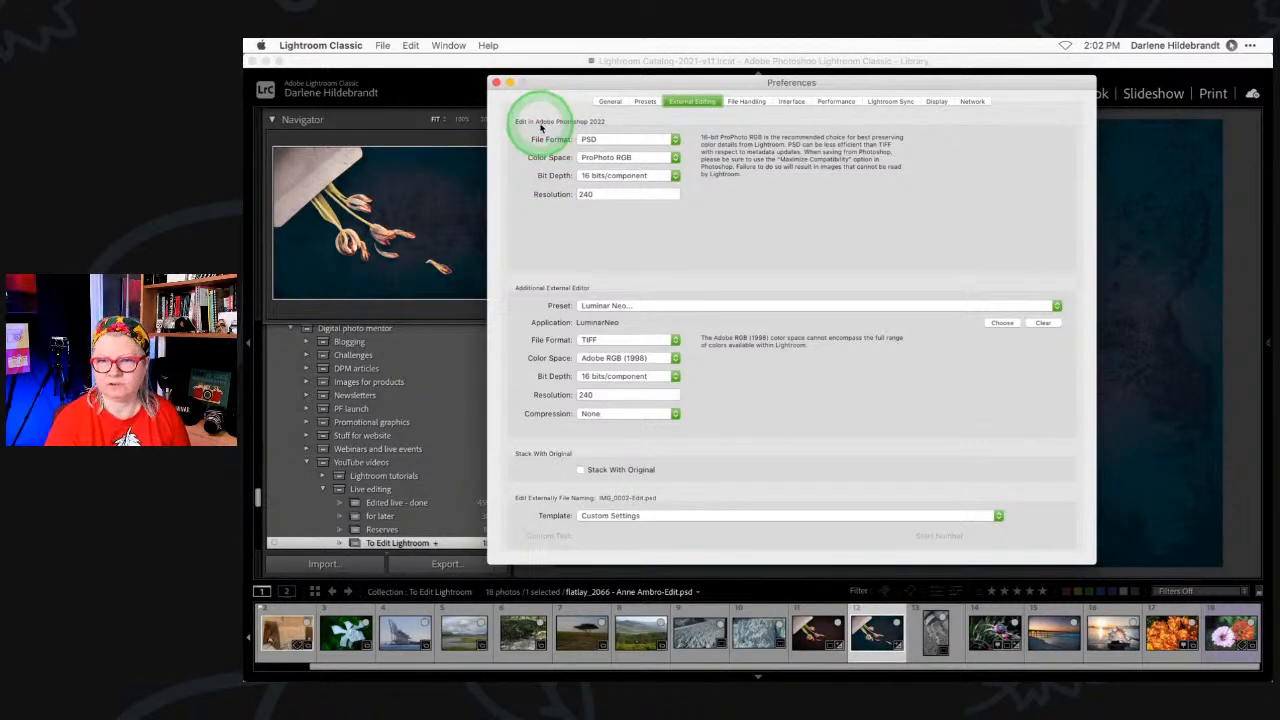
left_click(588, 139)
left_click(590, 139)
left_click(585, 157)
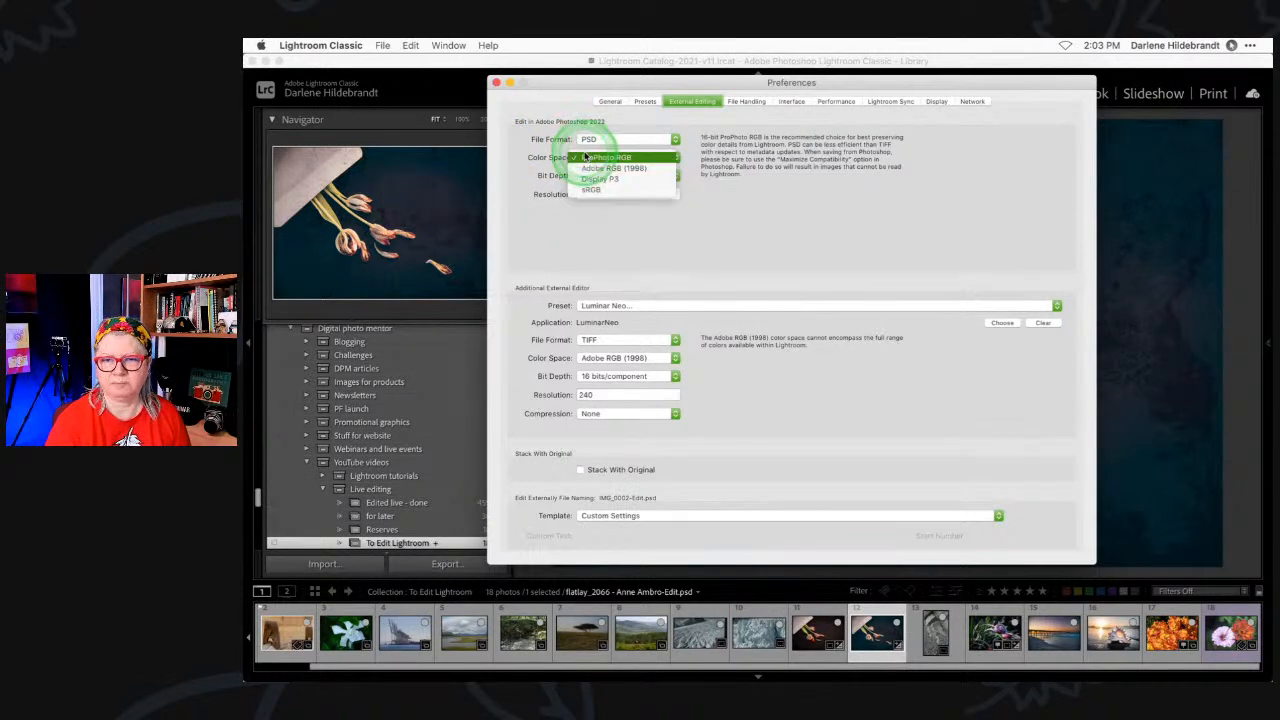
left_click(520, 150)
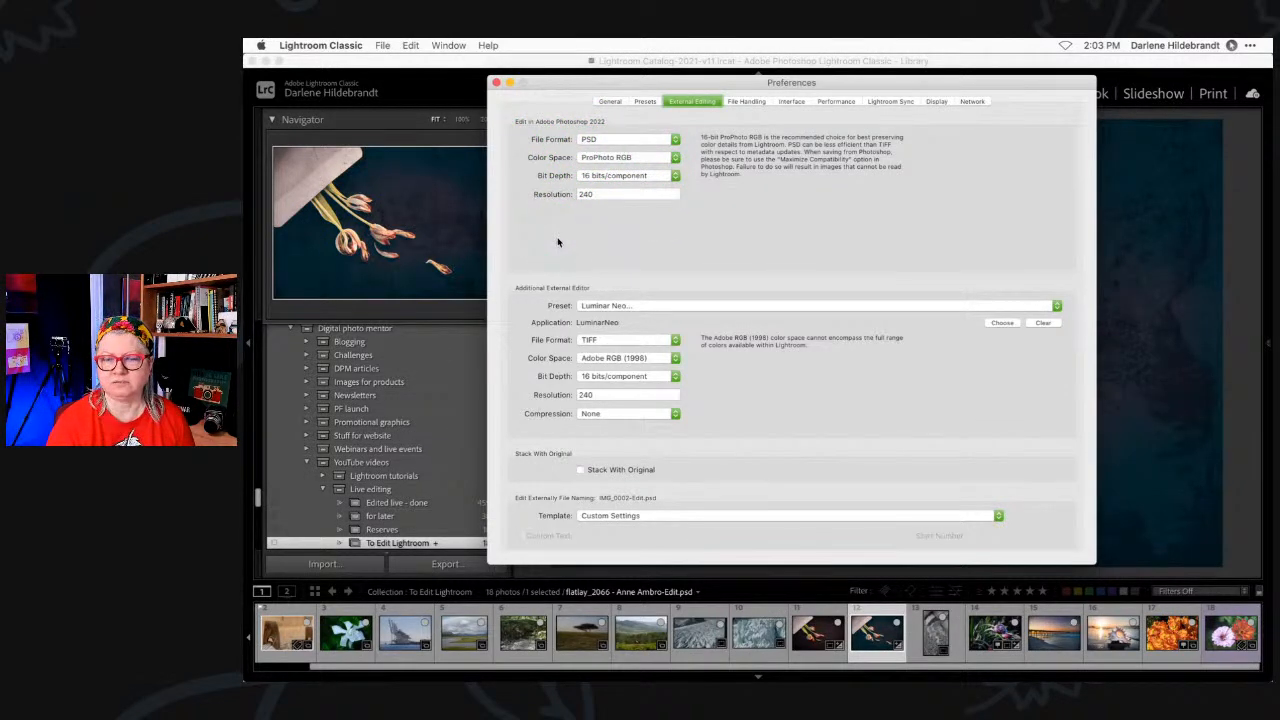
left_click(588, 140)
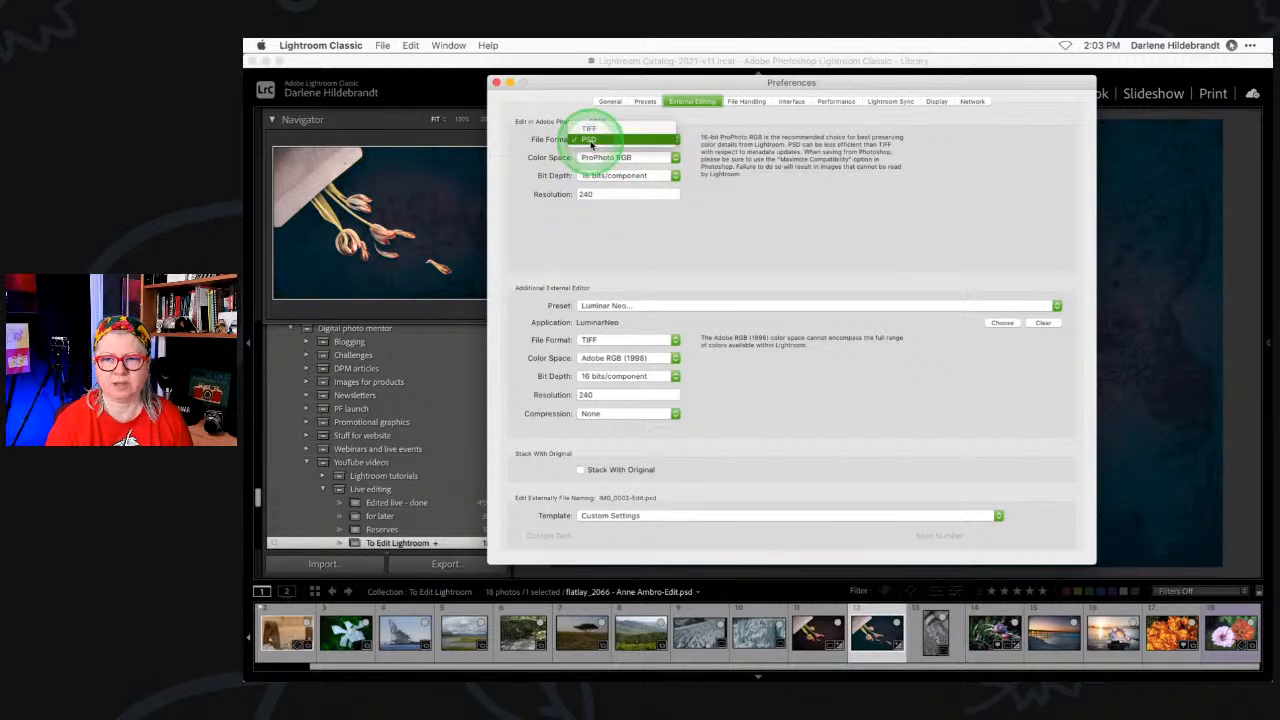
left_click(540, 150)
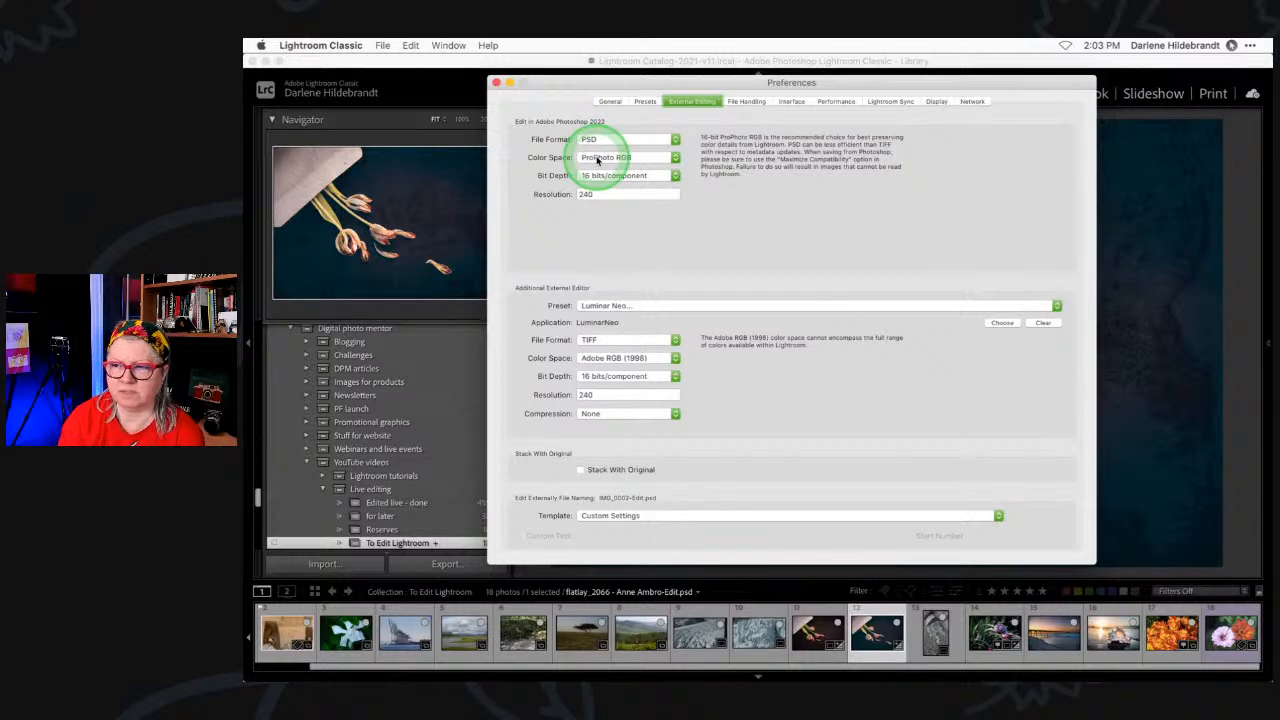
left_click(494, 83)
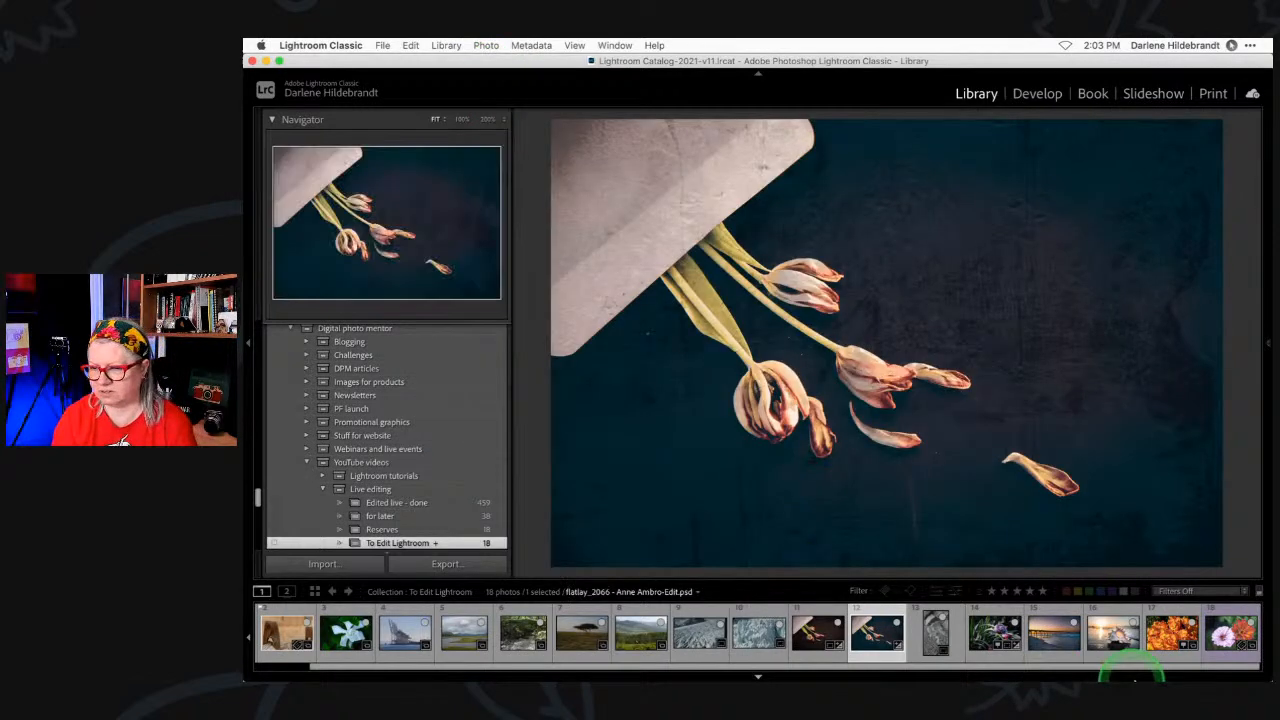
- Return to the collection grid and open the edited tulip PSD in Adobe Photoshop 2022 with the Edit Original option
mouse_move(1168, 662)
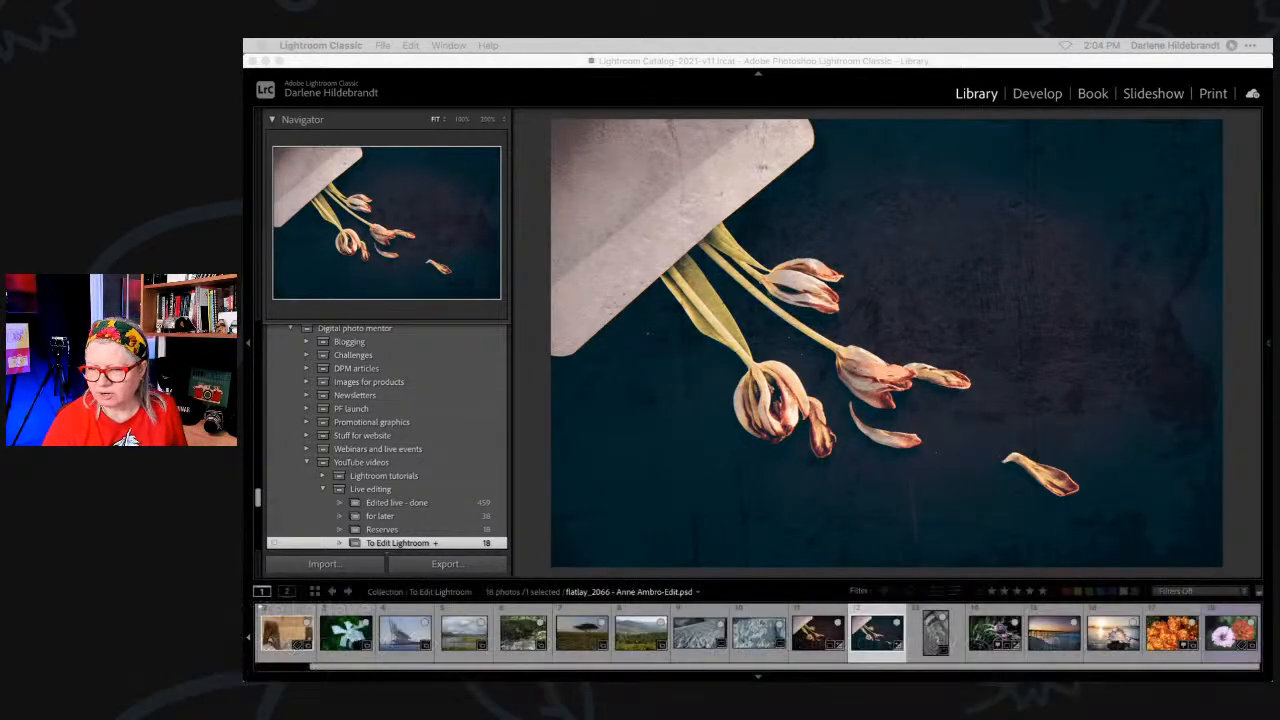
left_click(1190, 315)
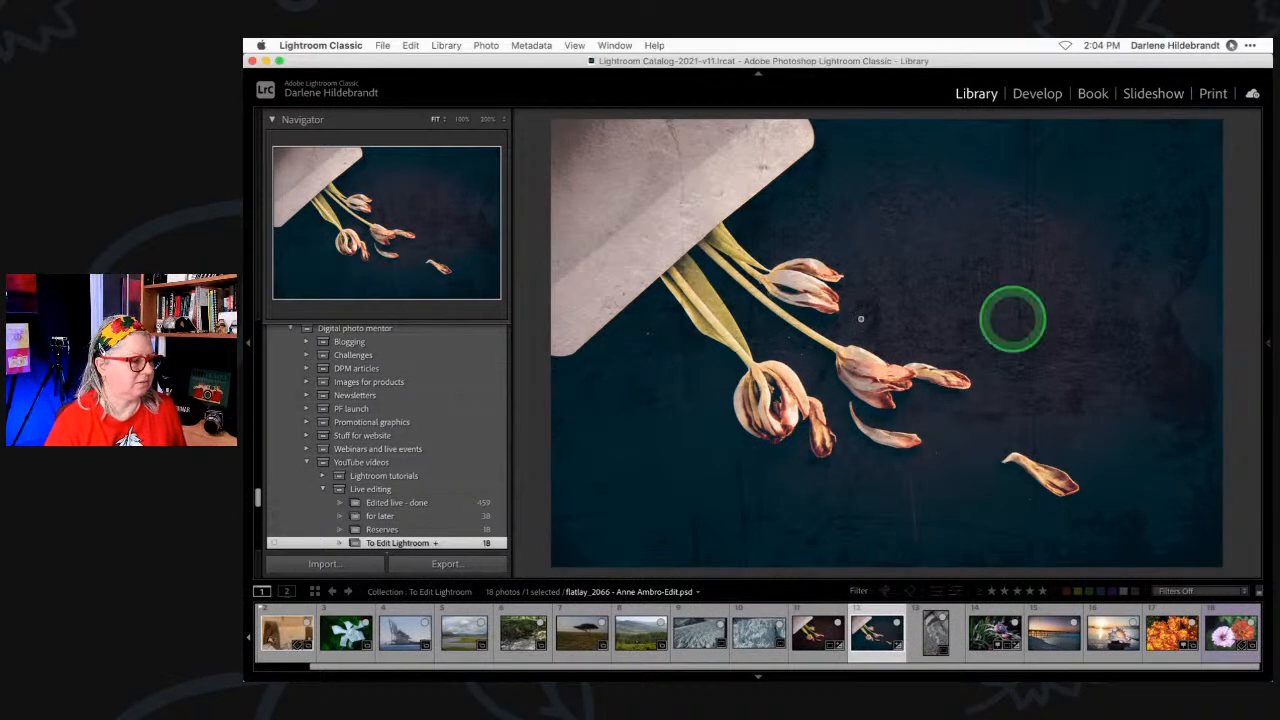
key("g")
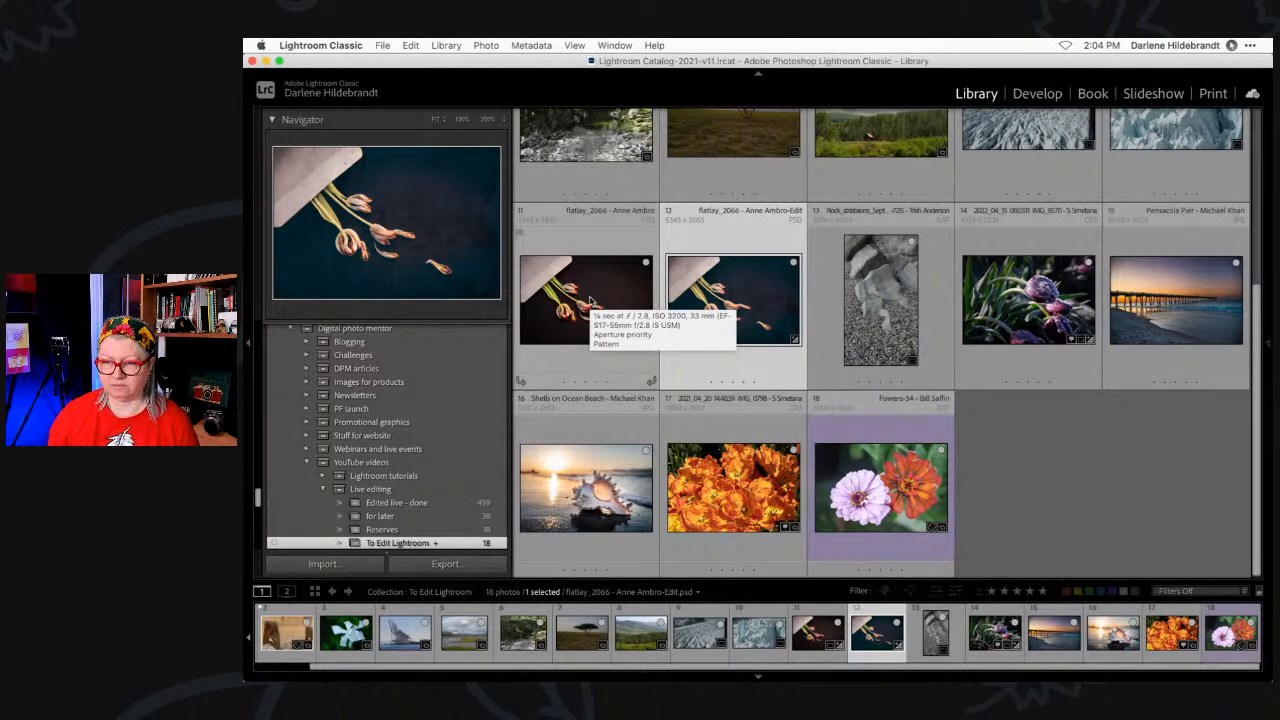
left_click(675, 290)
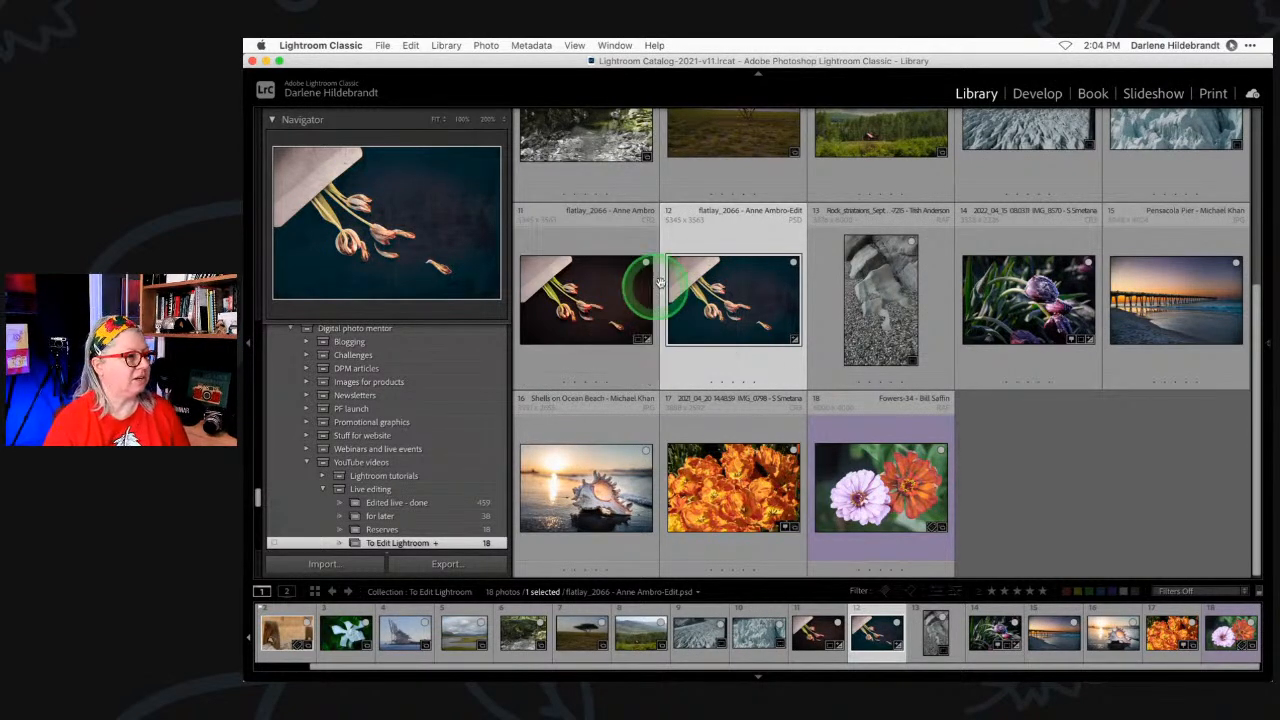
left_click(728, 288)
right_click(728, 288)
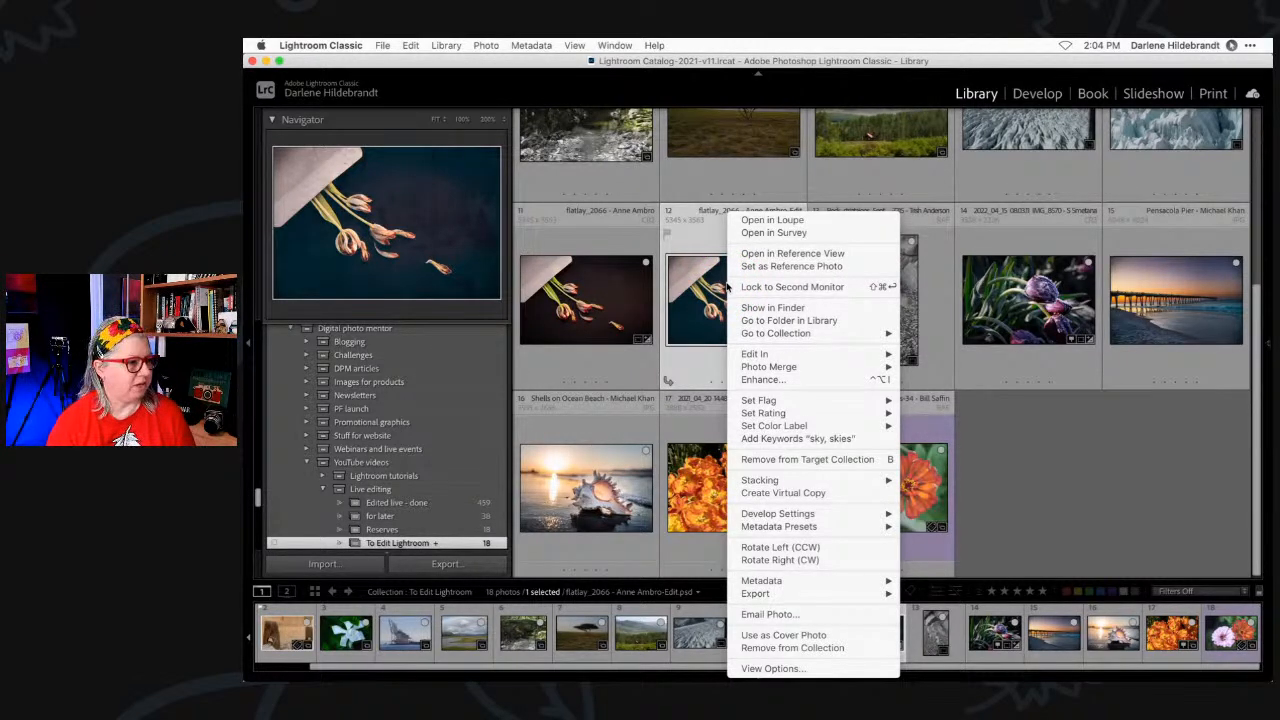
mouse_move(757, 354)
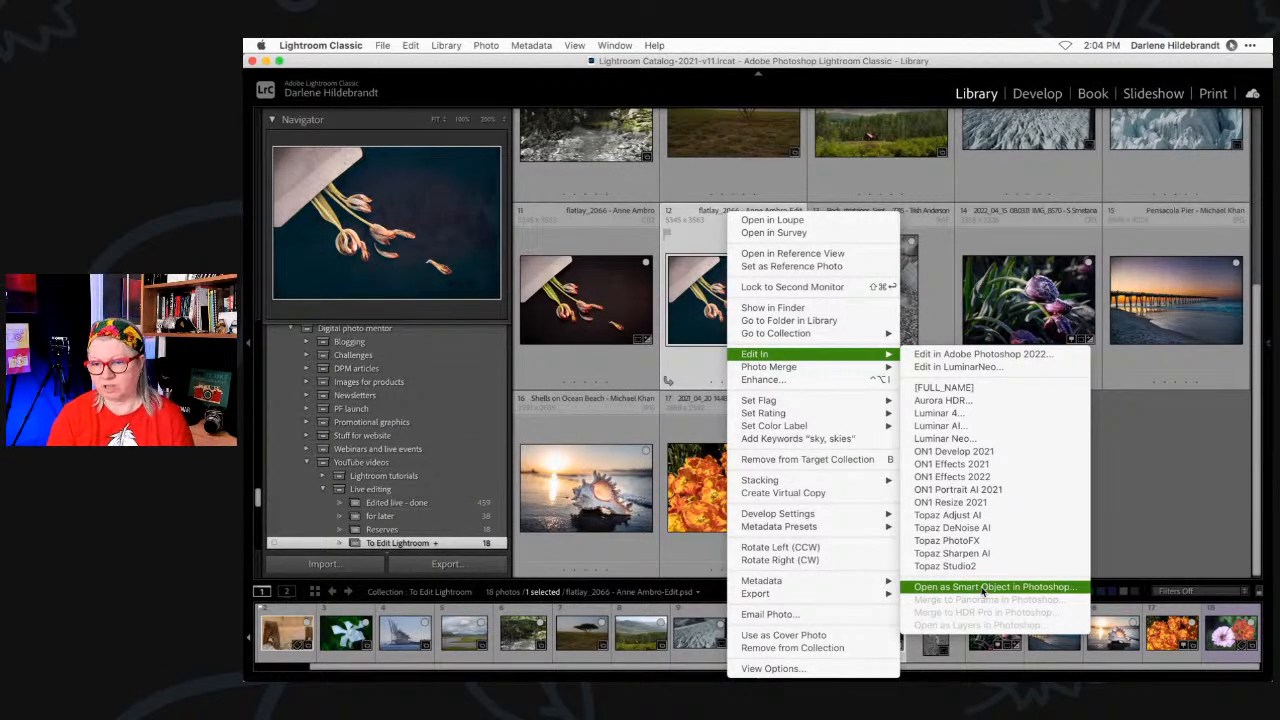
left_click(962, 356)
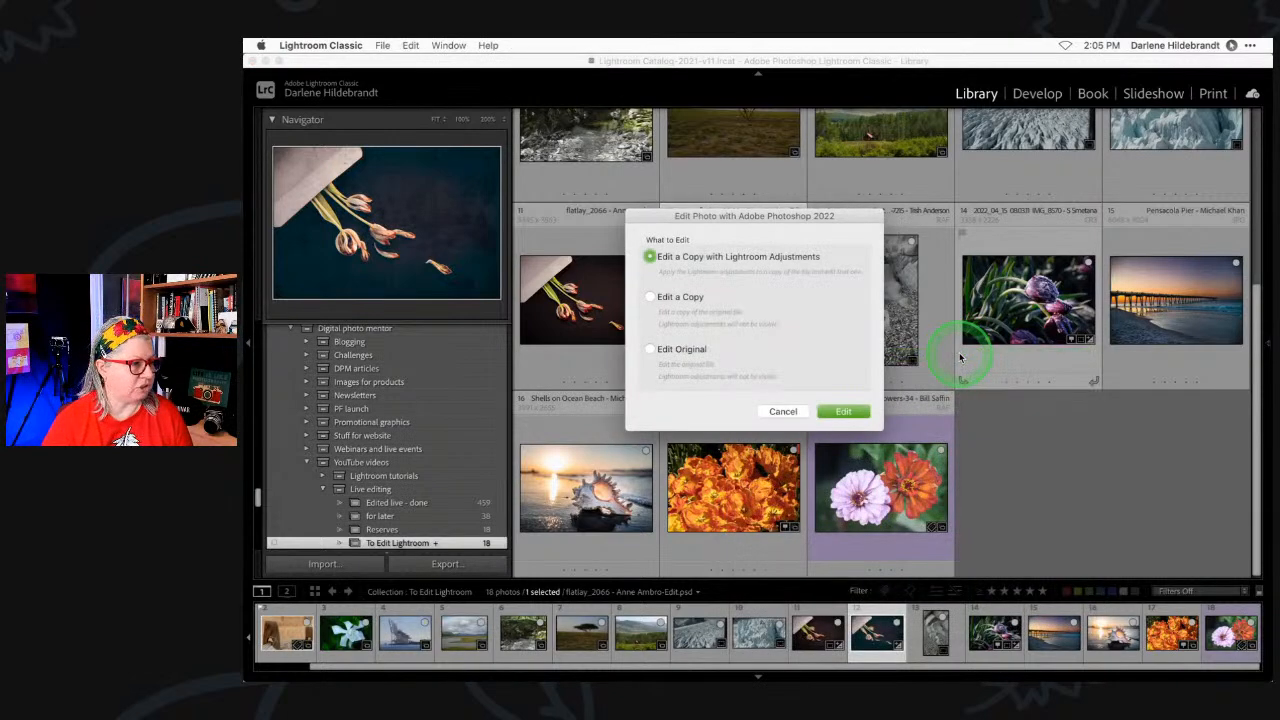
left_click(663, 348)
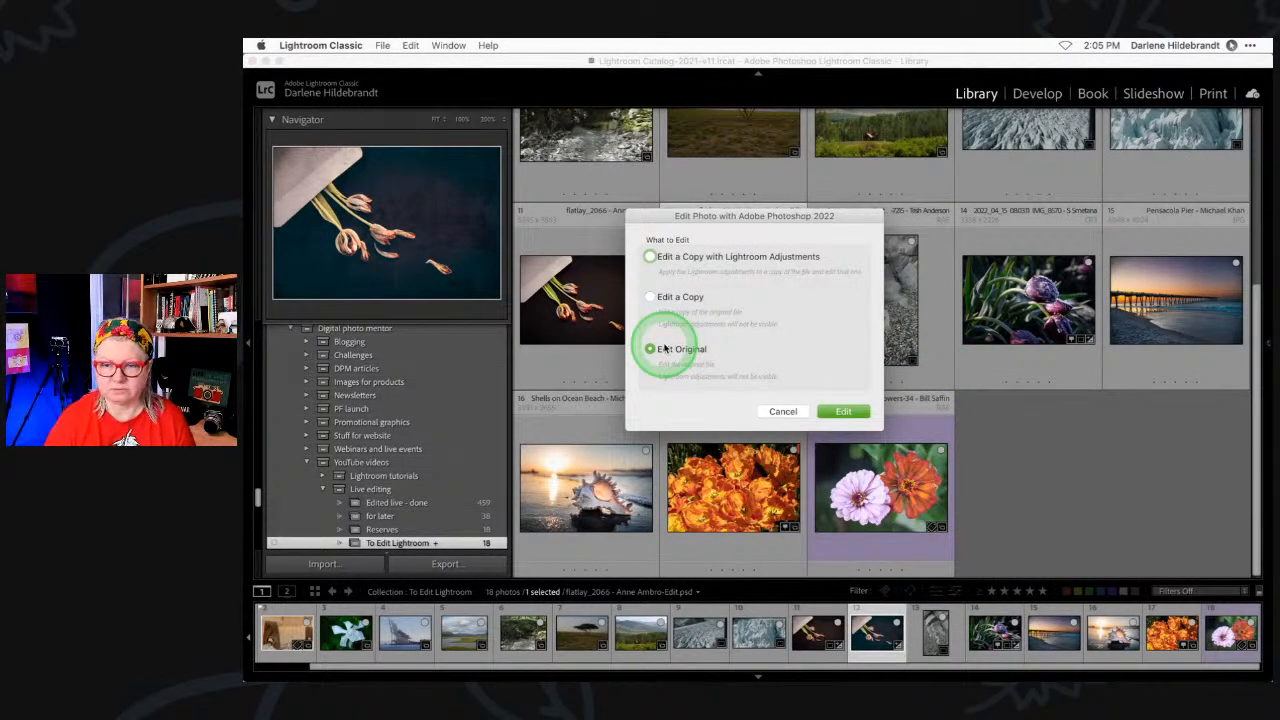
left_click(840, 411)
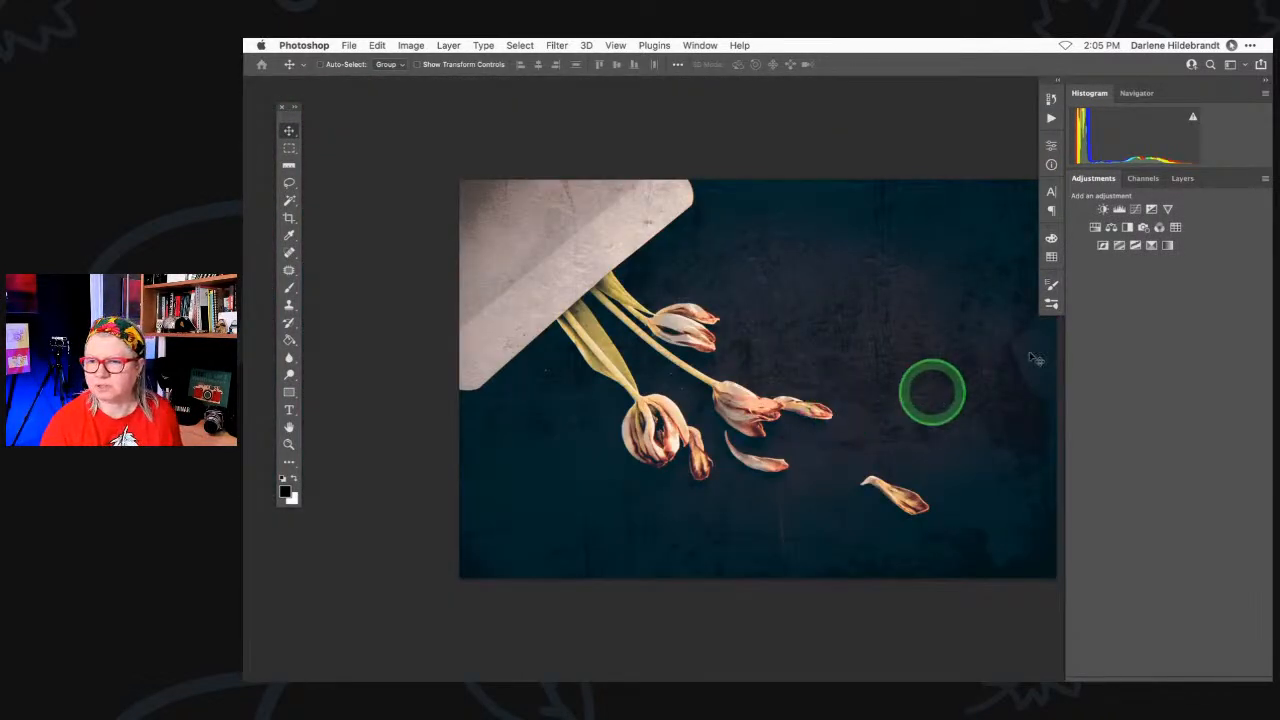
- In the layer stack, hide the DPM-Texture-Pack-One-11 layer and show DPM-Texture-Pack-One-06 instead
left_click(1186, 179)
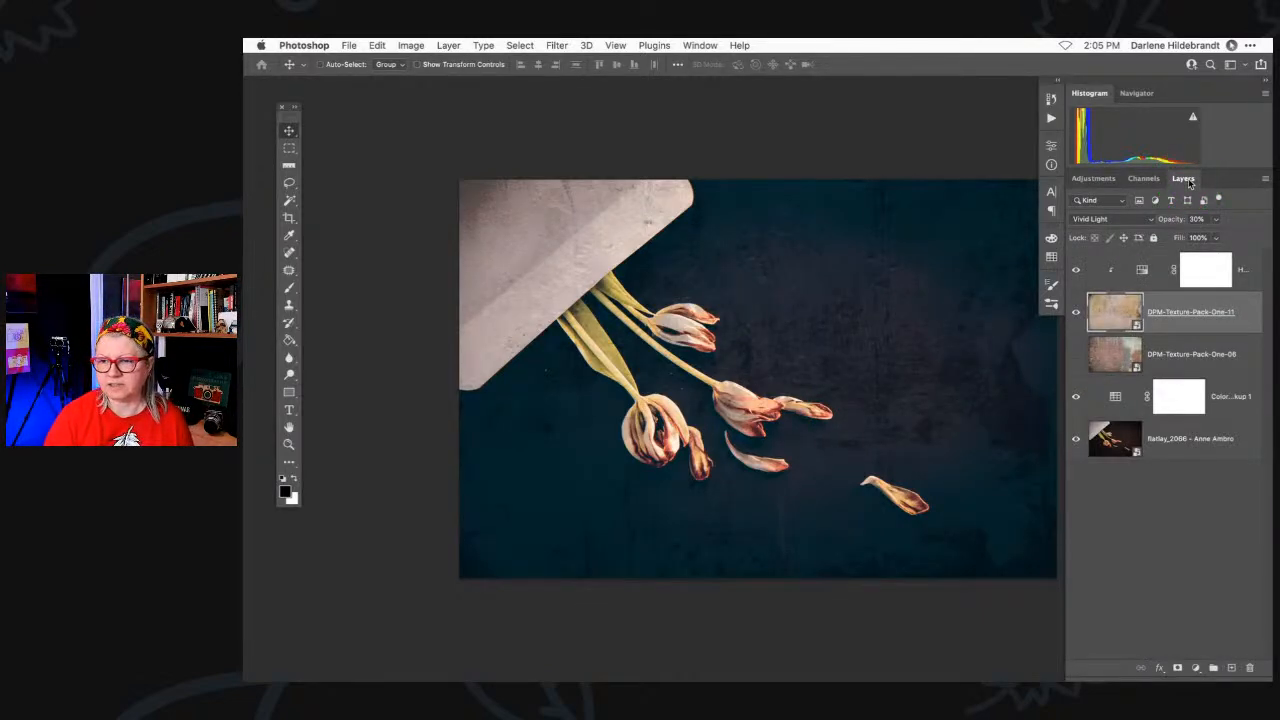
left_click(1074, 316)
left_click(1077, 354)
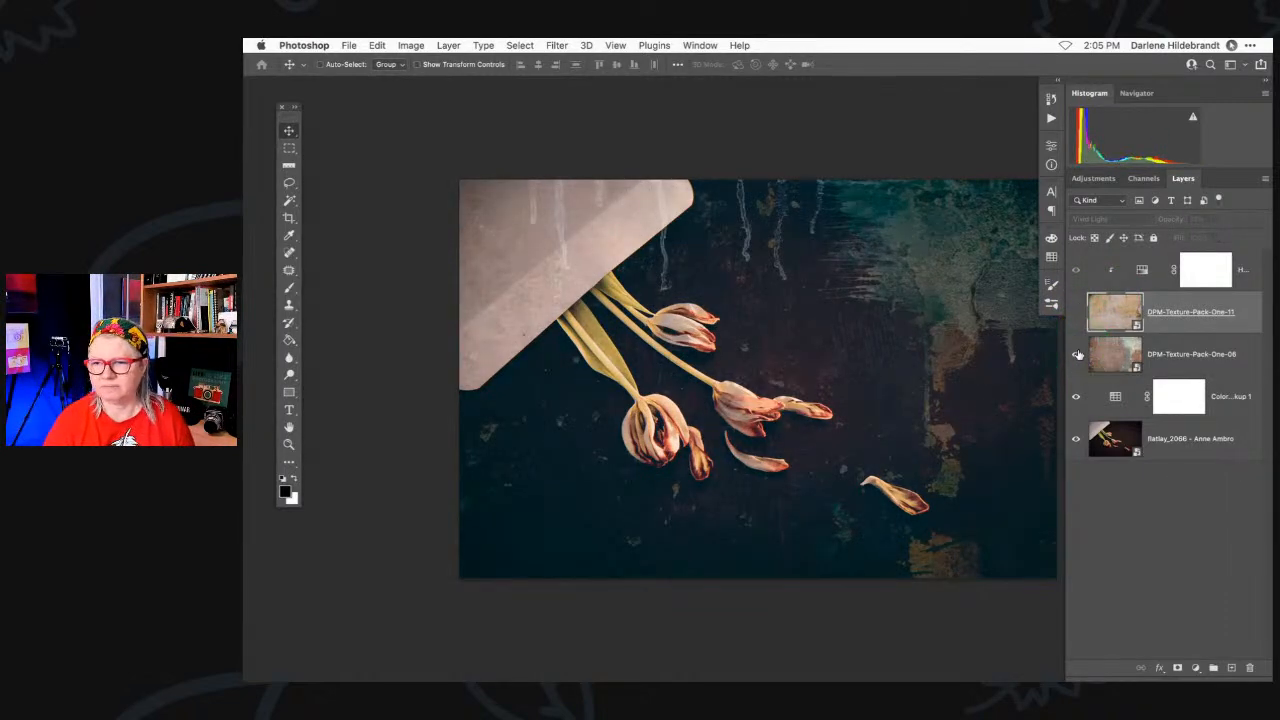
- Try moving the Hue/Saturation adjustment above DPM-Texture-Pack-One-06 and clipping it to that texture, and undo the change
left_click_drag(1150, 277, 1160, 333)
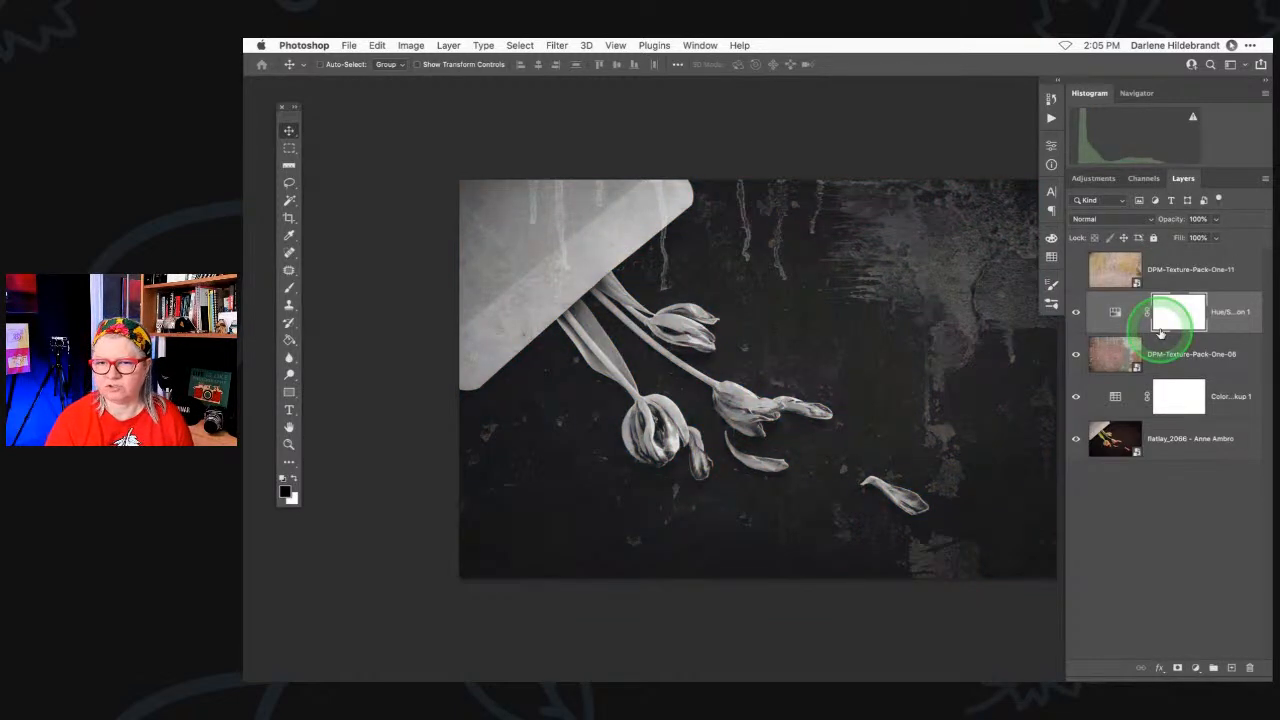
left_click(1163, 334, "alt")
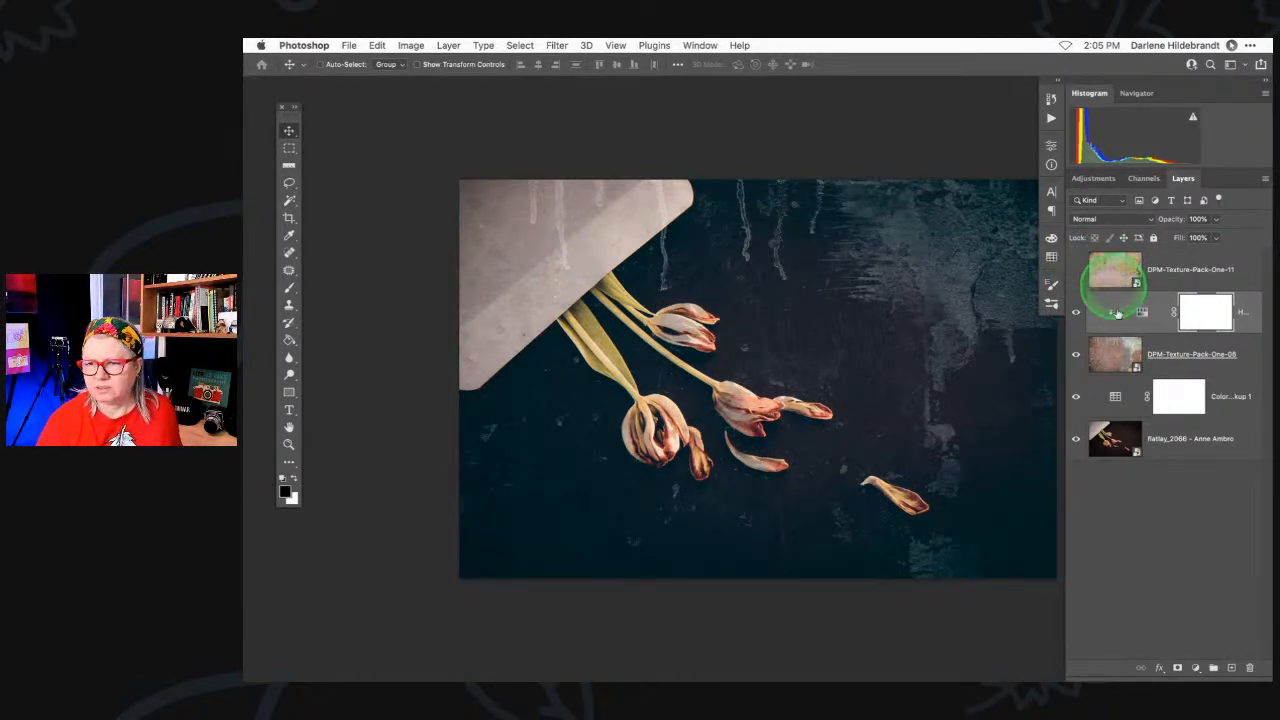
left_click(1176, 448)
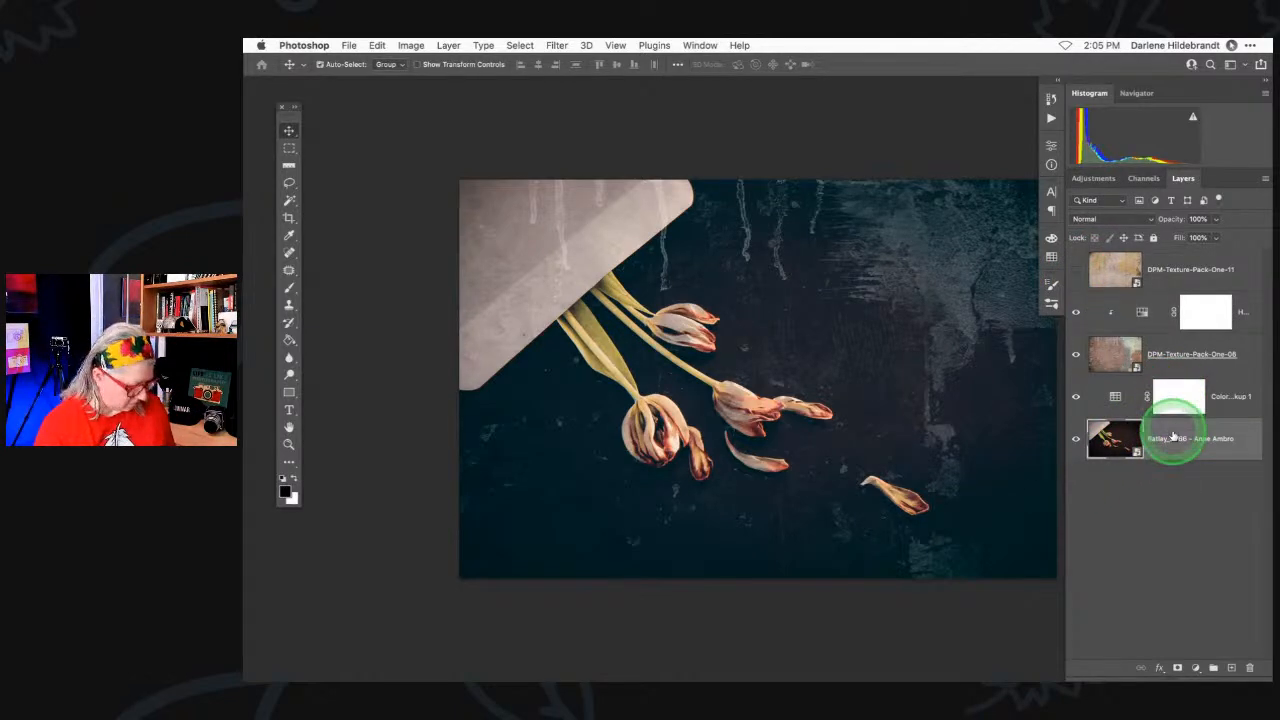
left_click(1076, 312)
key("super+z")
key("super+z")
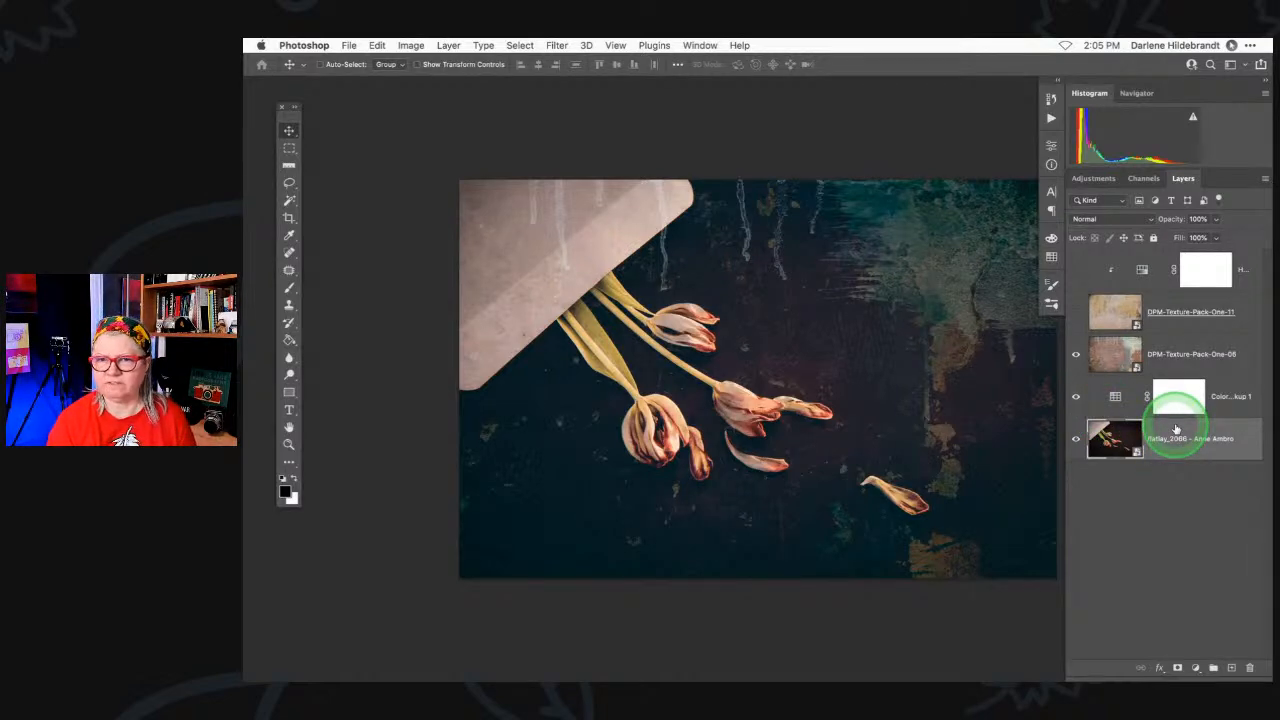
- Open the Liquify filter on the base flat-lay photo layer and bend three tulip petals with the Forward Warp tool at size 500
left_click(557, 45)
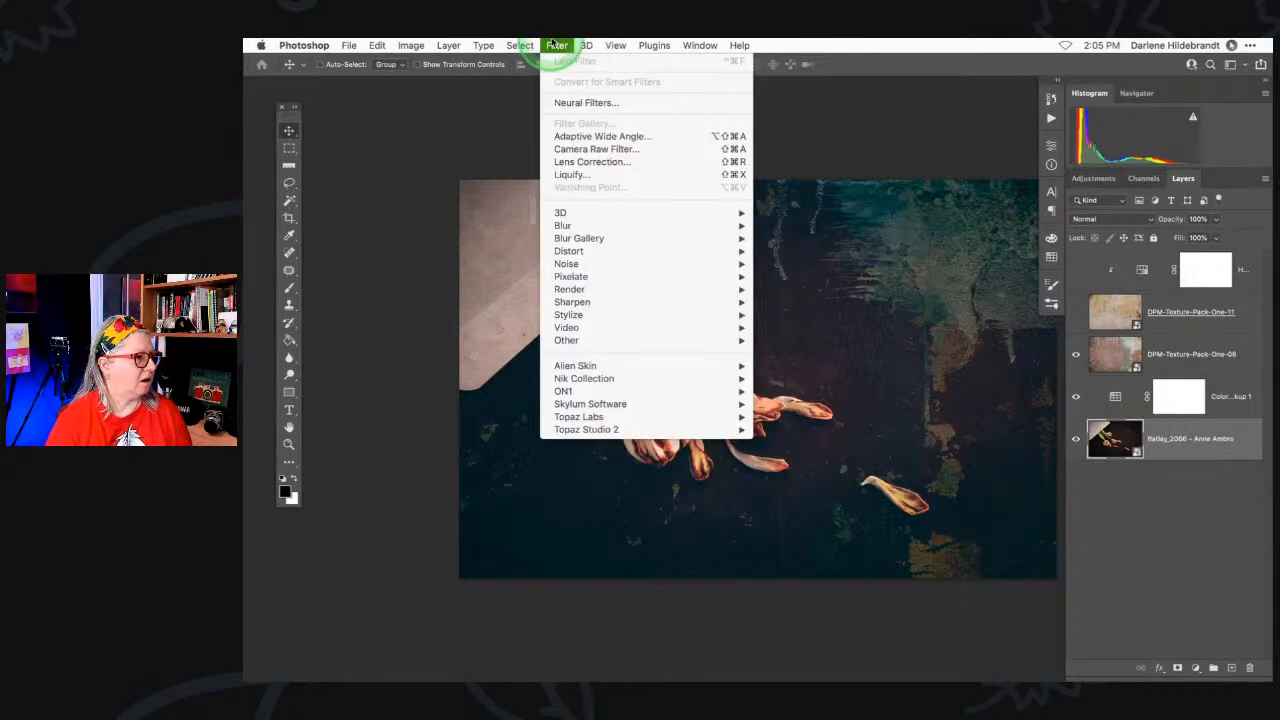
mouse_move(575, 240)
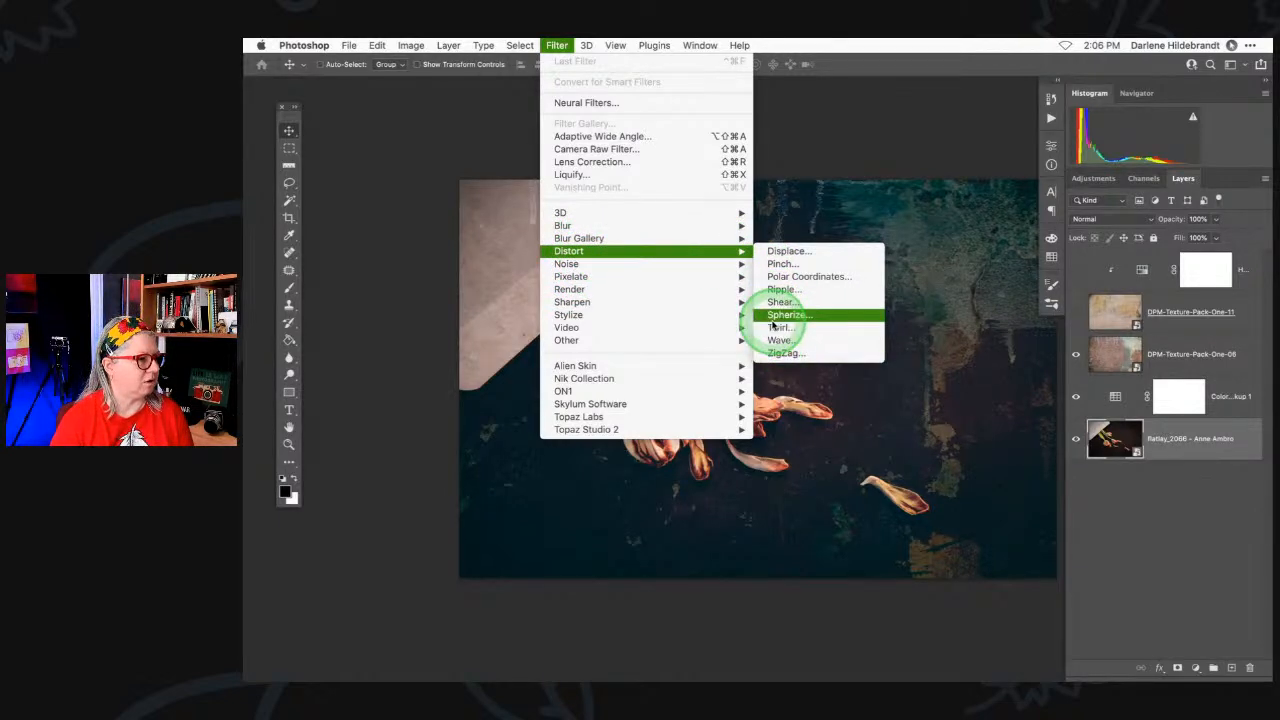
left_click(603, 179)
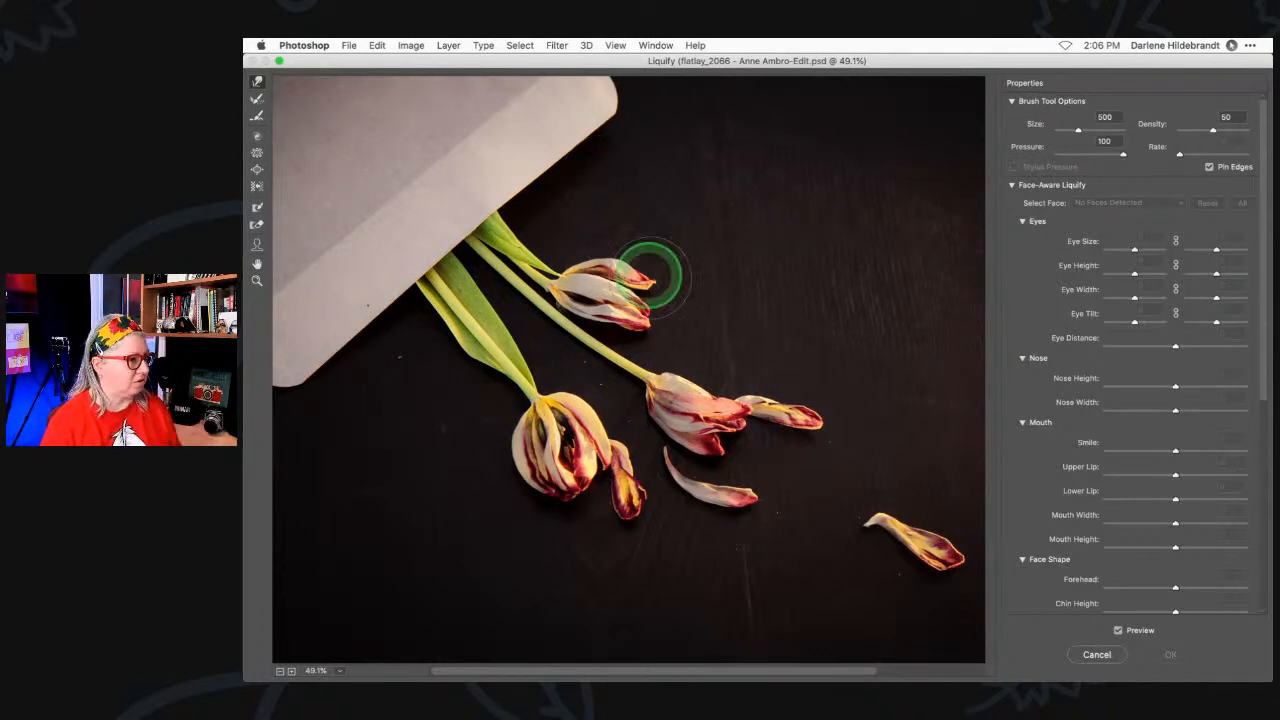
key("super+minus")
left_click(257, 115)
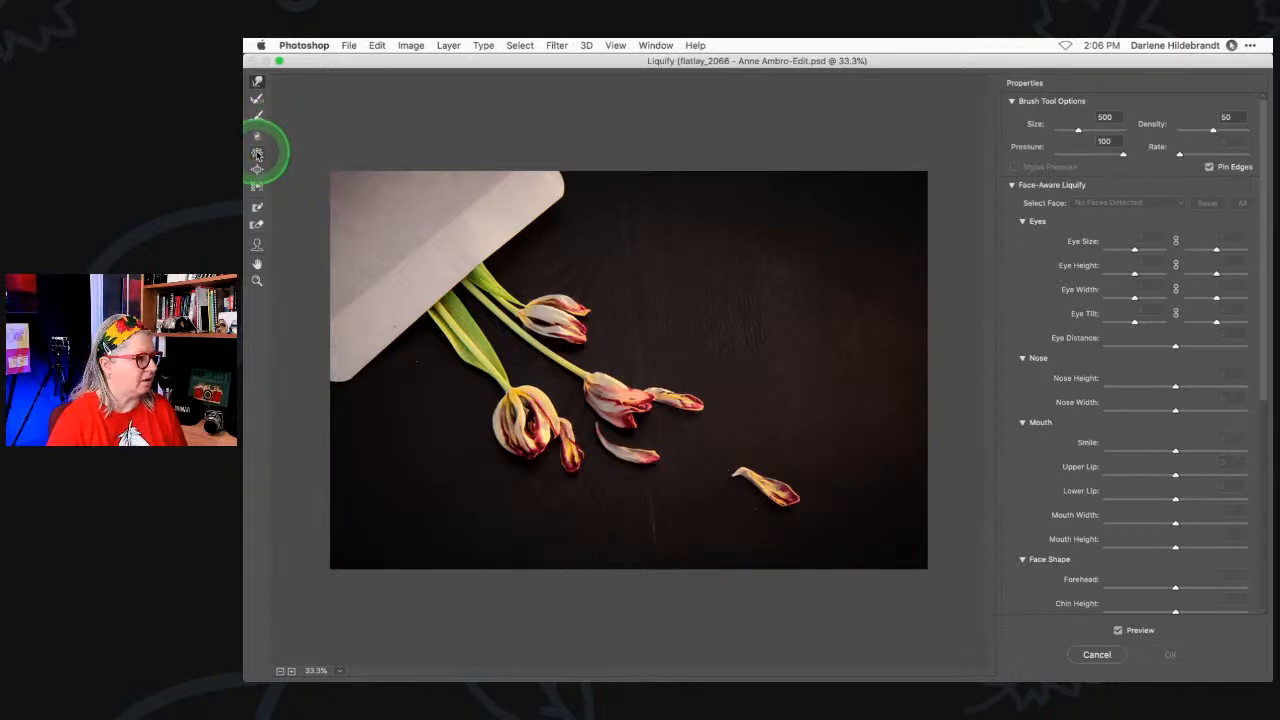
left_click(257, 80)
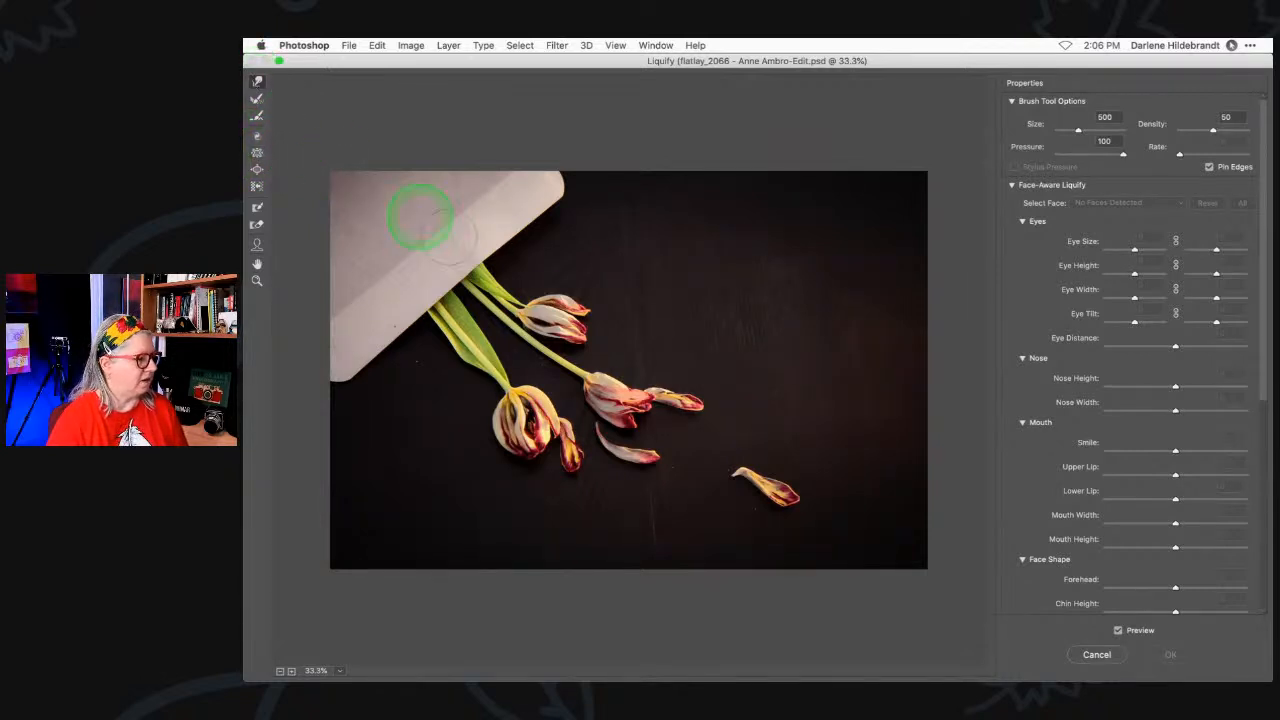
mouse_move(786, 502)
left_mouse_down()
mouse_move(801, 499)
mouse_move(817, 454)
left_mouse_up()
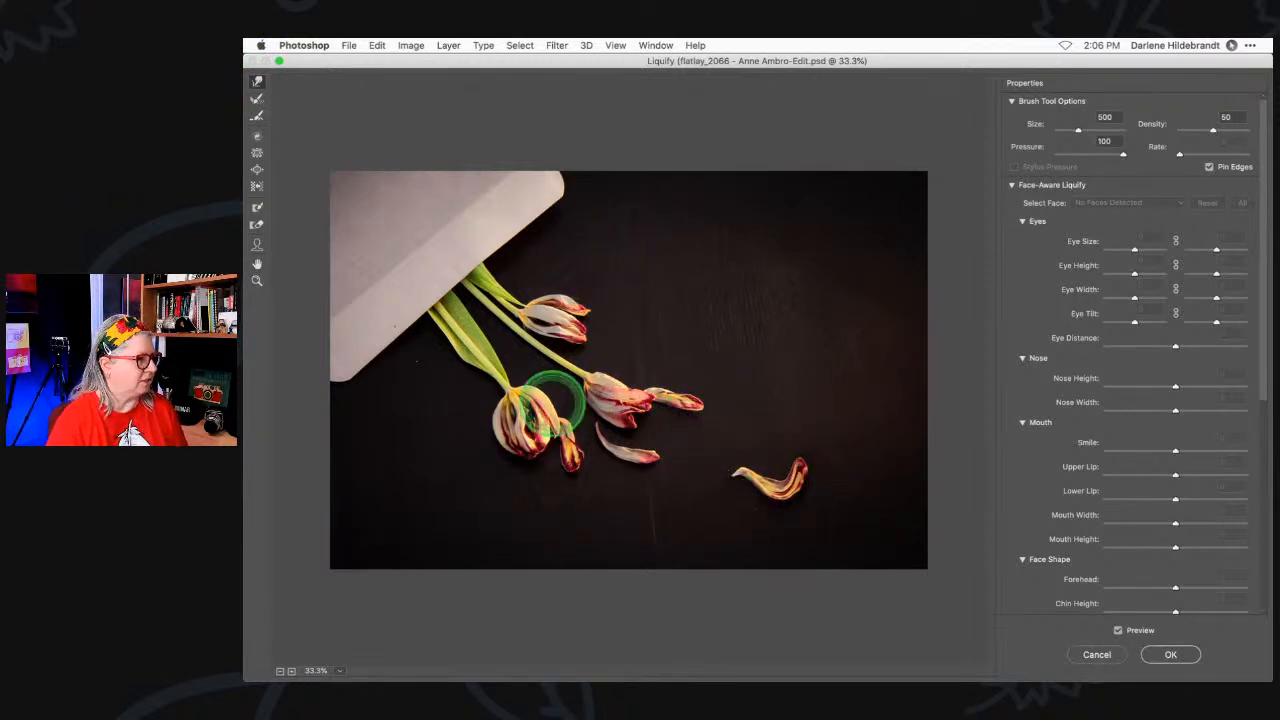
left_click_drag(651, 459, 655, 443)
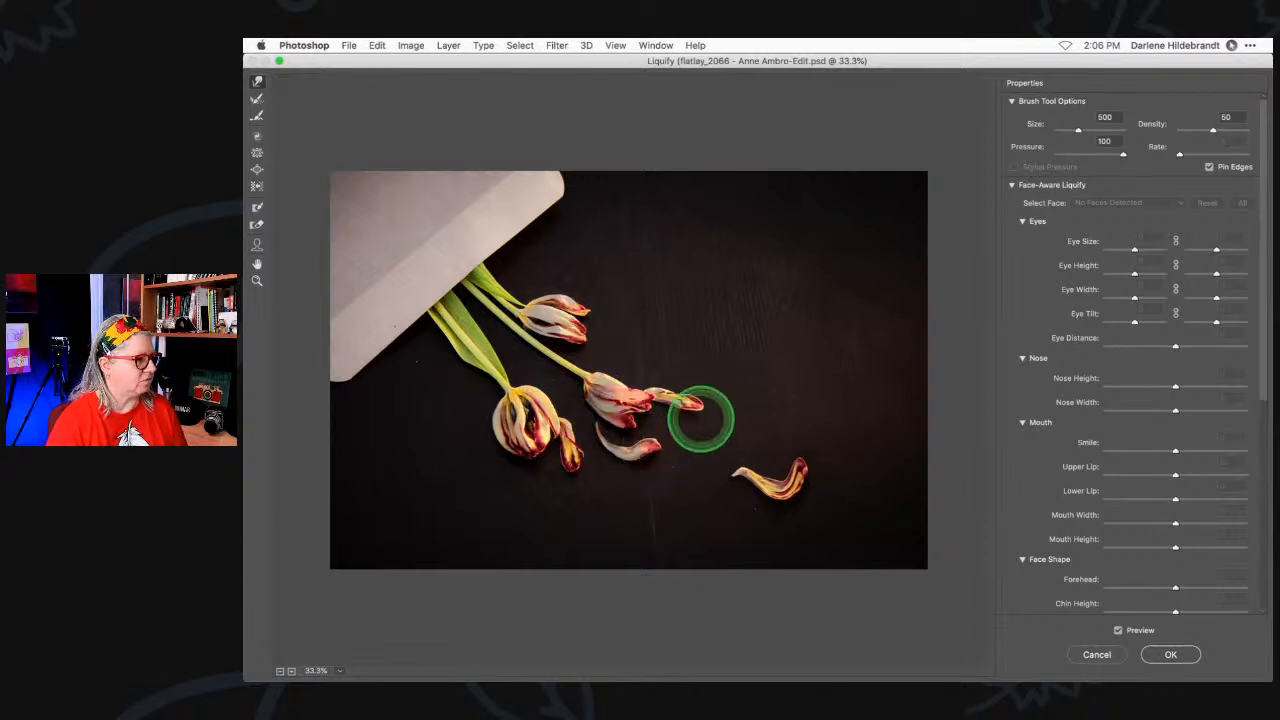
left_click_drag(701, 402, 694, 464)
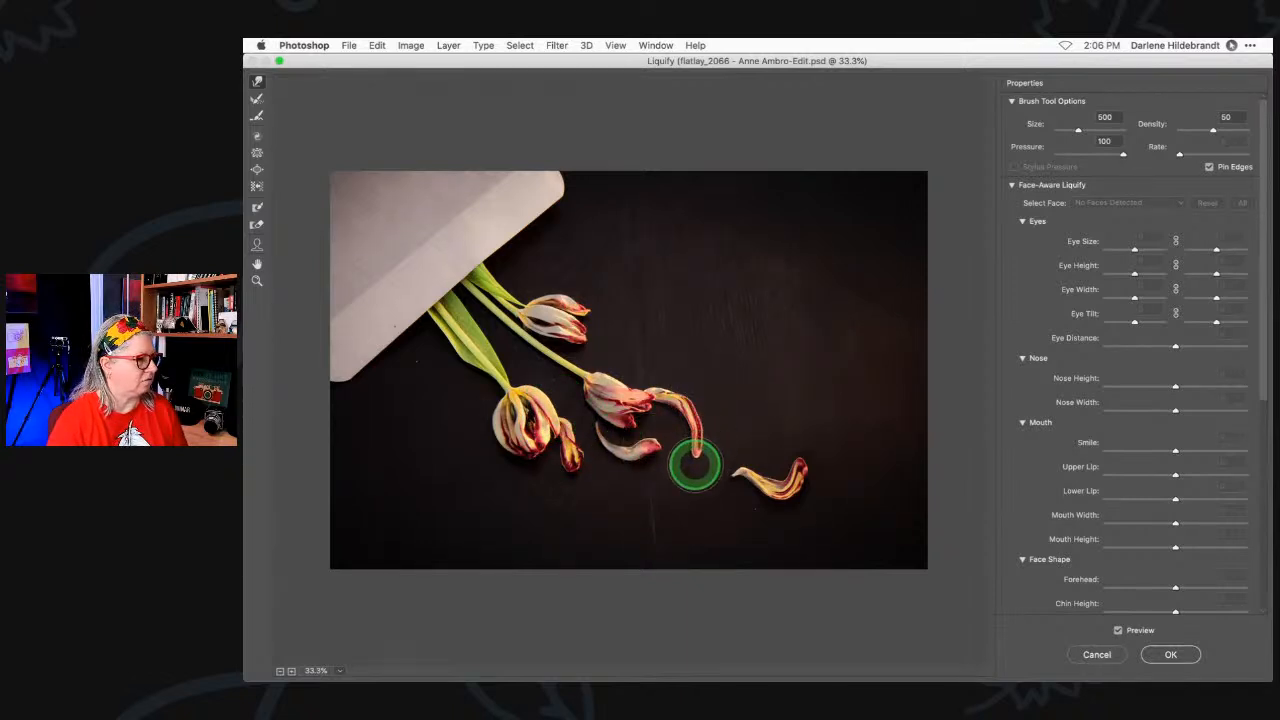
- Shrink the uppermost tulip bloom in Liquify with the Pucker tool at brush size 1100
left_click(257, 153)
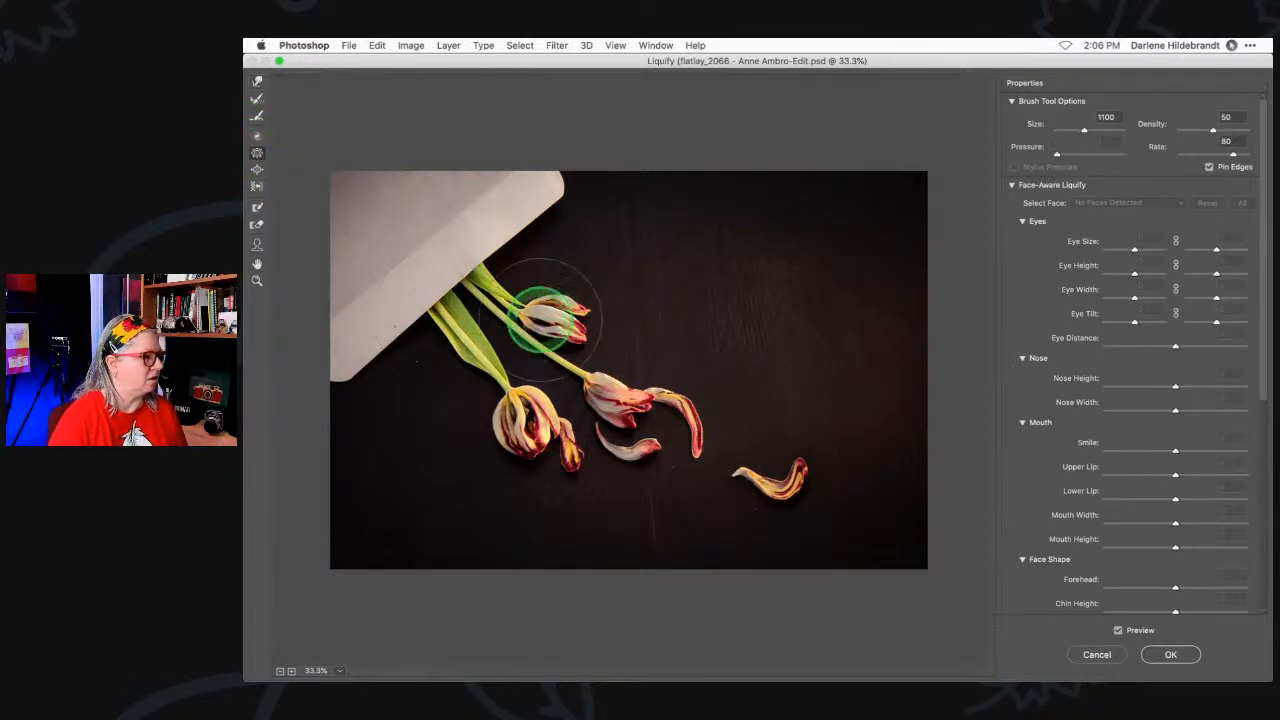
left_click_drag(554, 318, 557, 317)
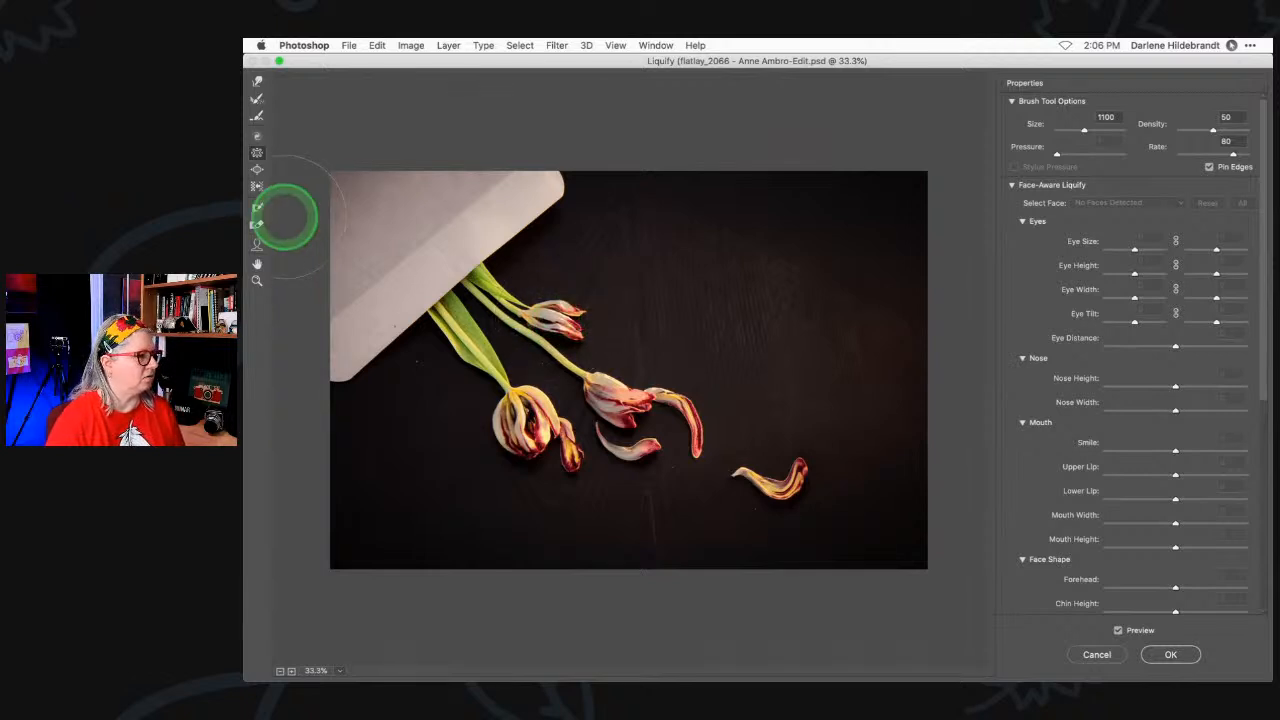
- Enlarge the two large tulip heads with the Bloat tool
left_click(257, 170)
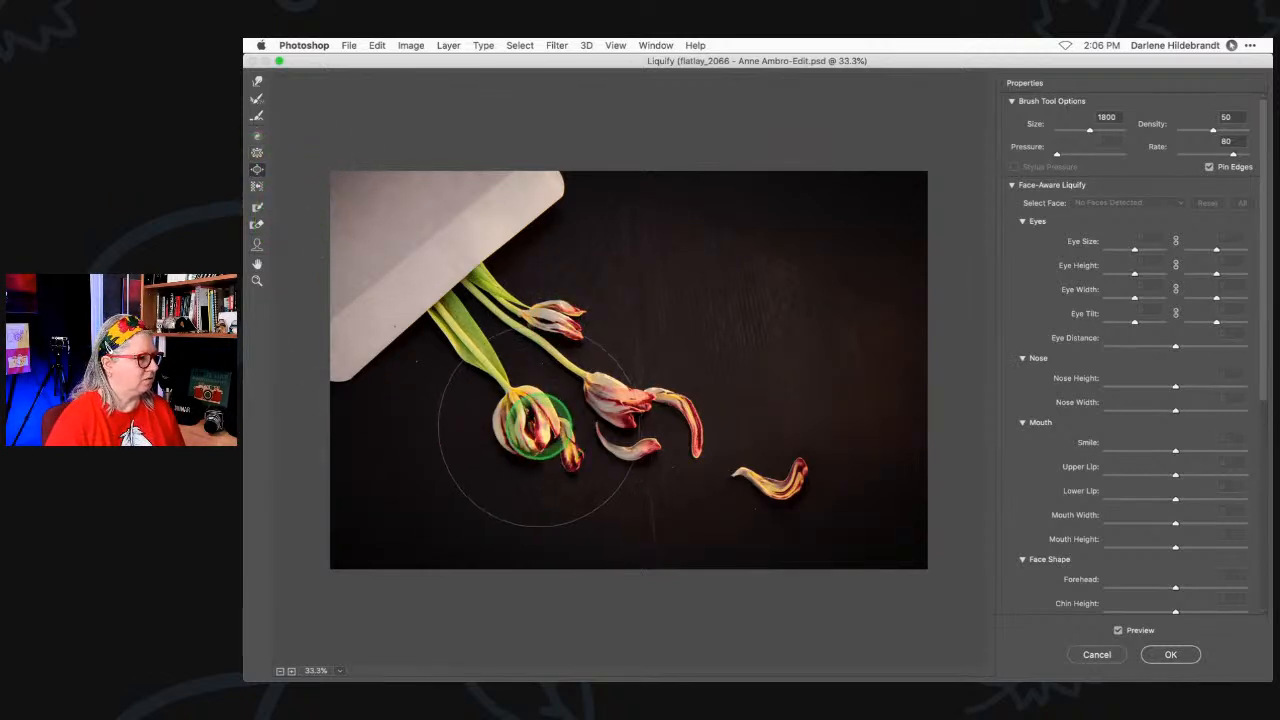
left_click_drag(523, 422, 500, 386)
left_click_drag(618, 397, 620, 397)
- Twirl the paper's upper-right and lower-left corners into wavy curves with the Twirl Clockwise tool
left_click(262, 136)
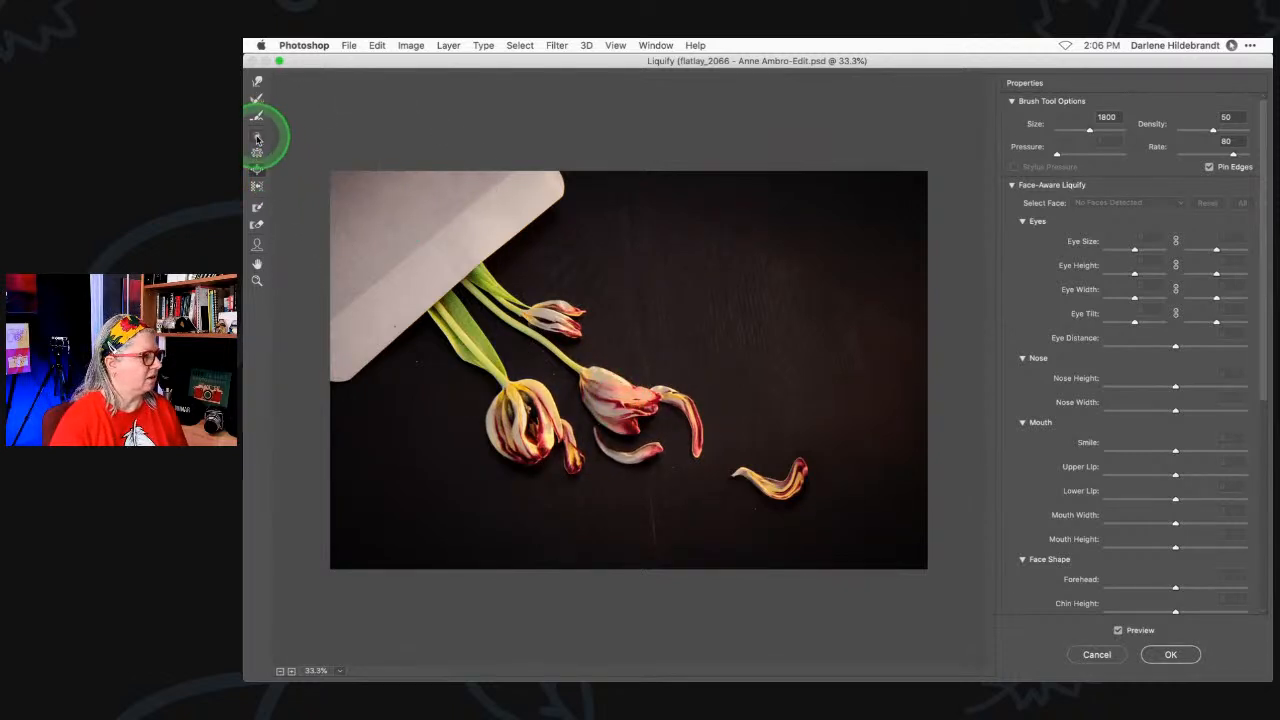
left_click_drag(542, 204, 541, 204)
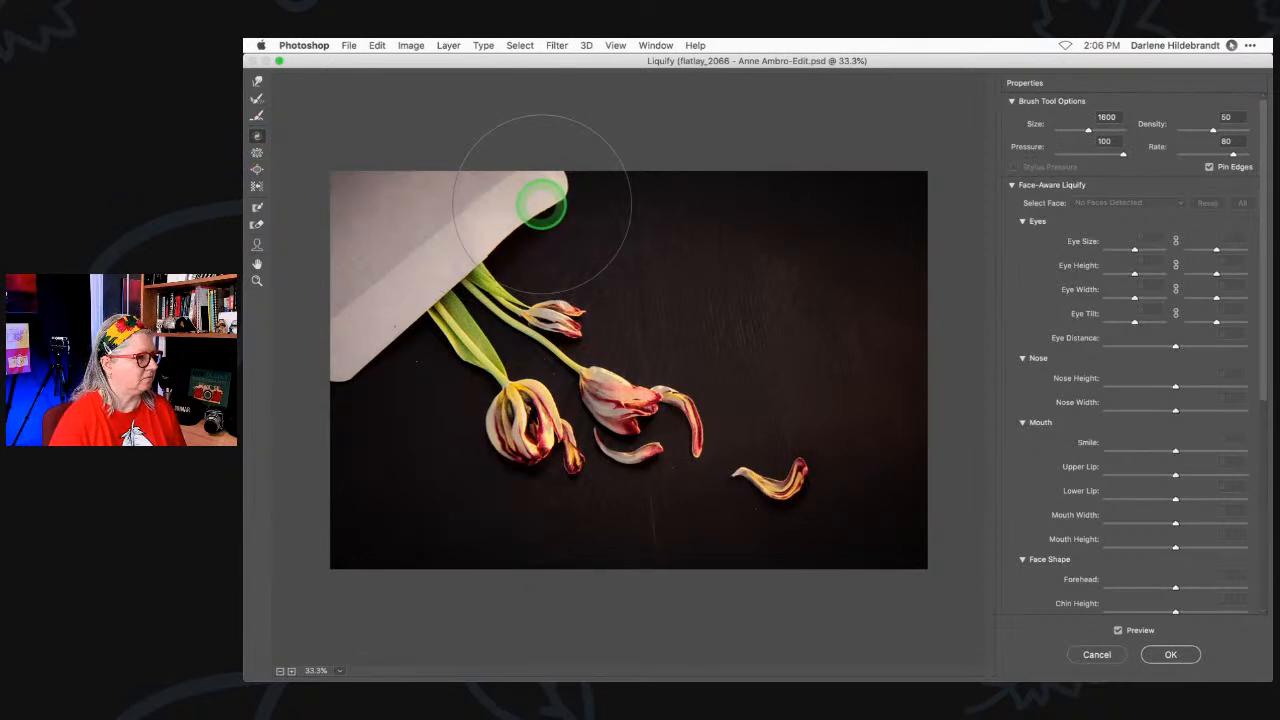
key("super+z")
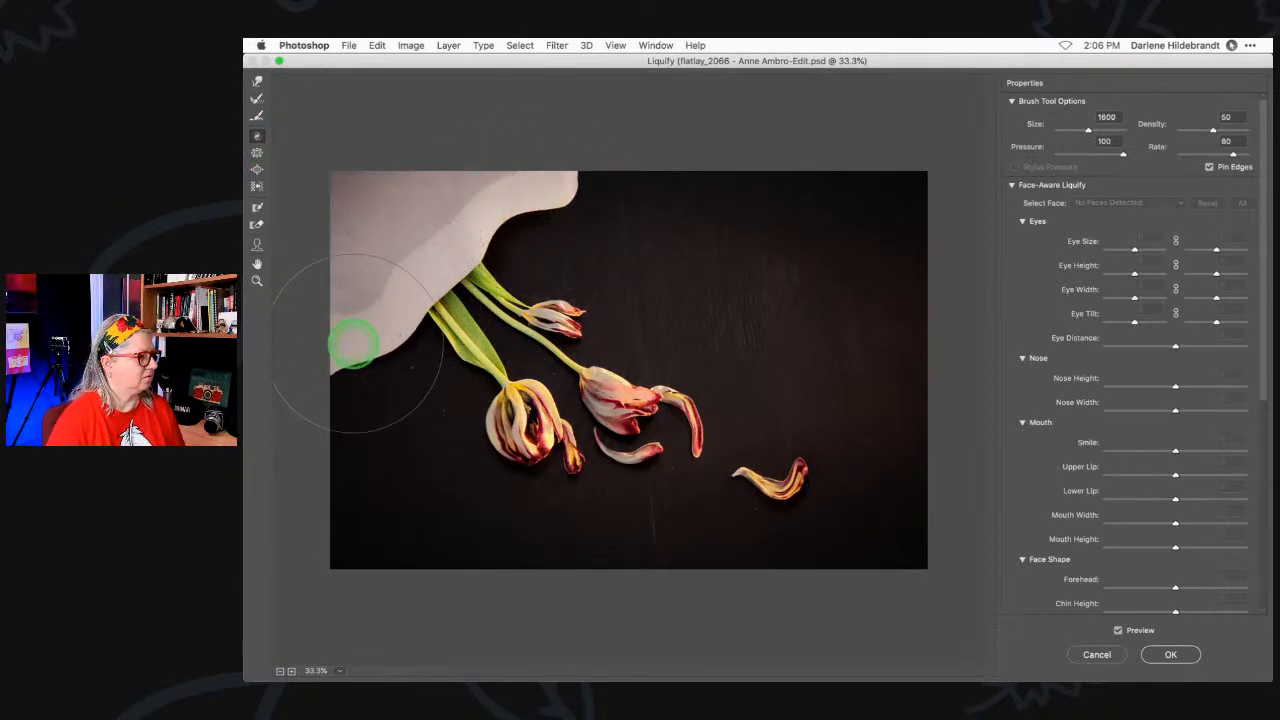
mouse_move(355, 344)
left_mouse_down()
mouse_move(453, 416)
mouse_move(383, 350)
left_mouse_up()
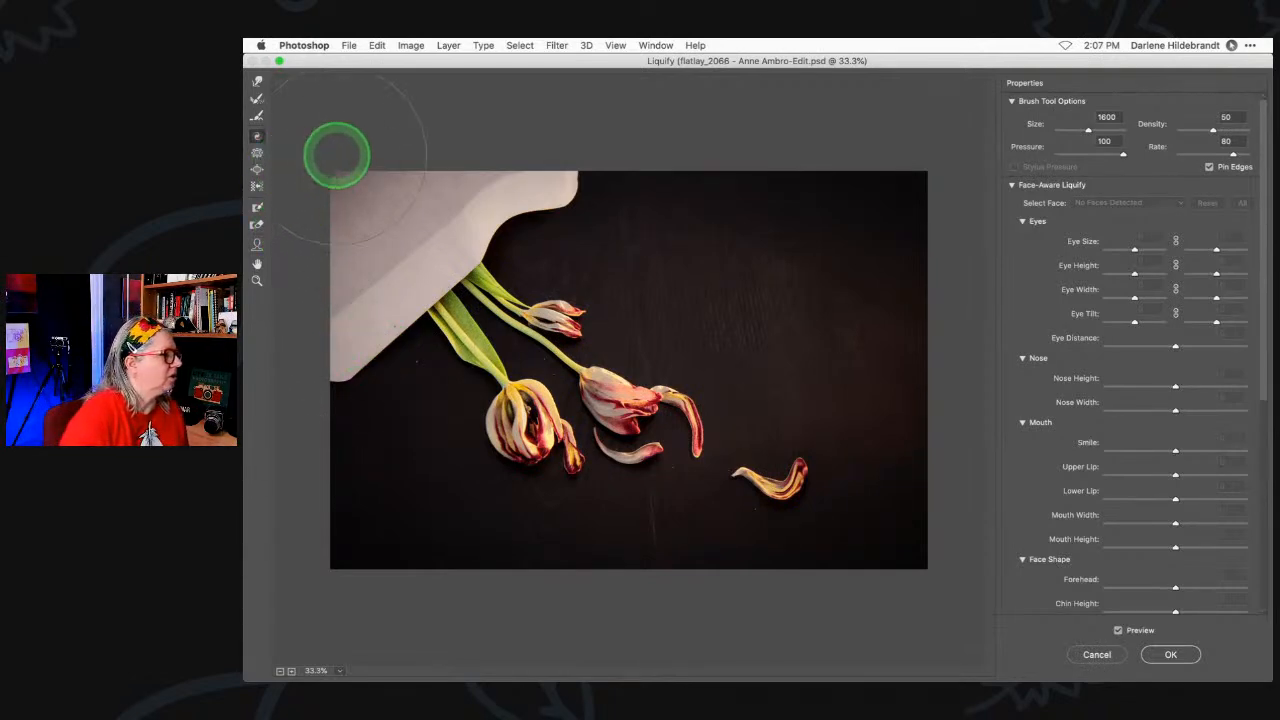
- Try twirling the paper's lower-left corner in the opposite direction
left_click(257, 186)
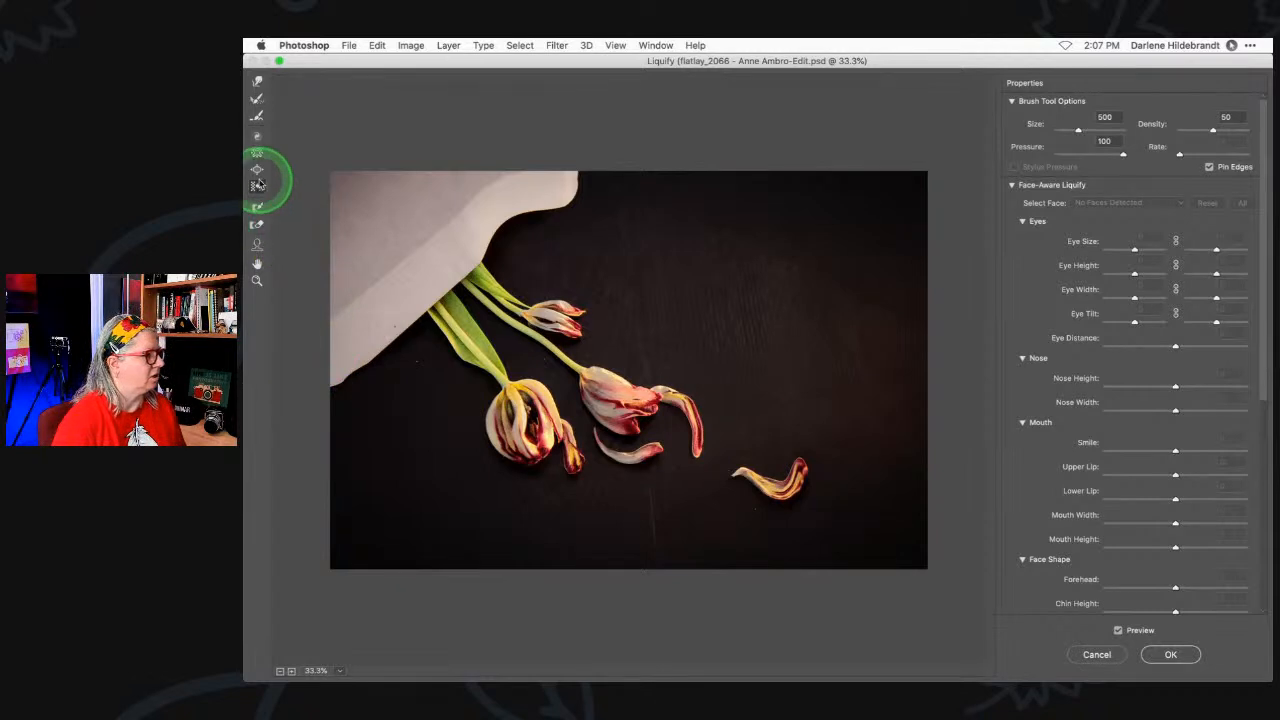
left_click(257, 137)
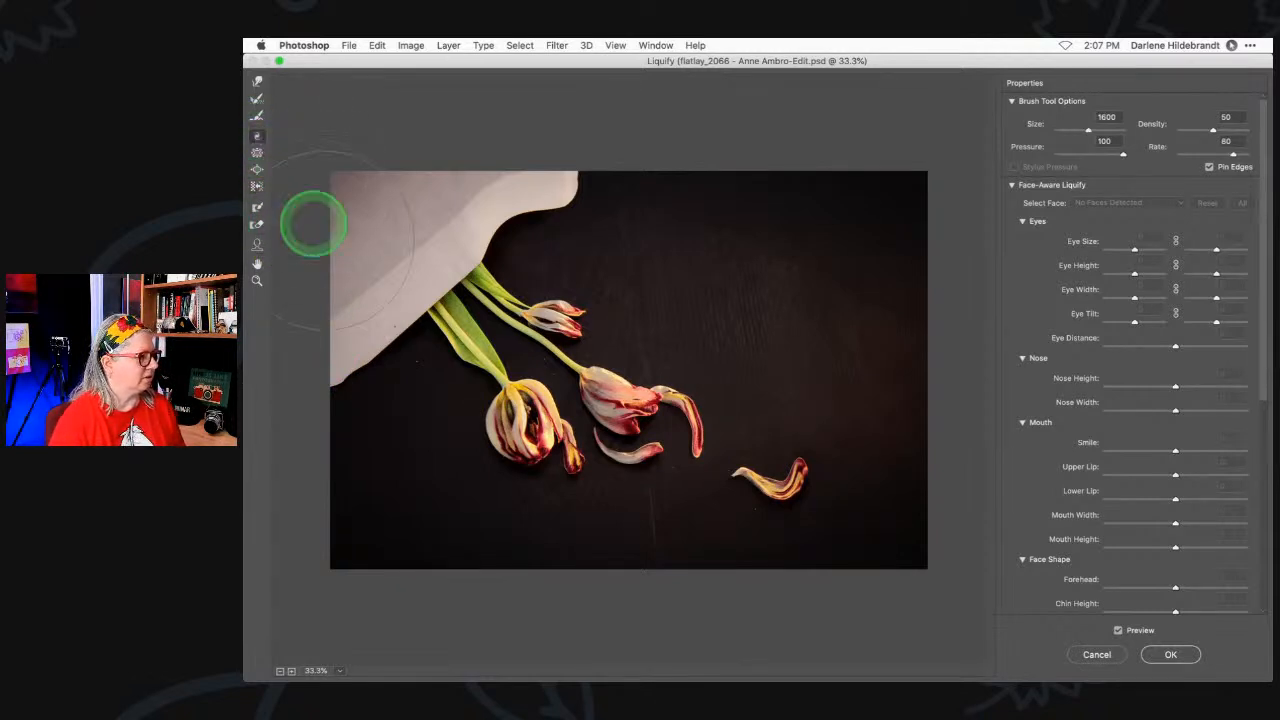
key("alt")
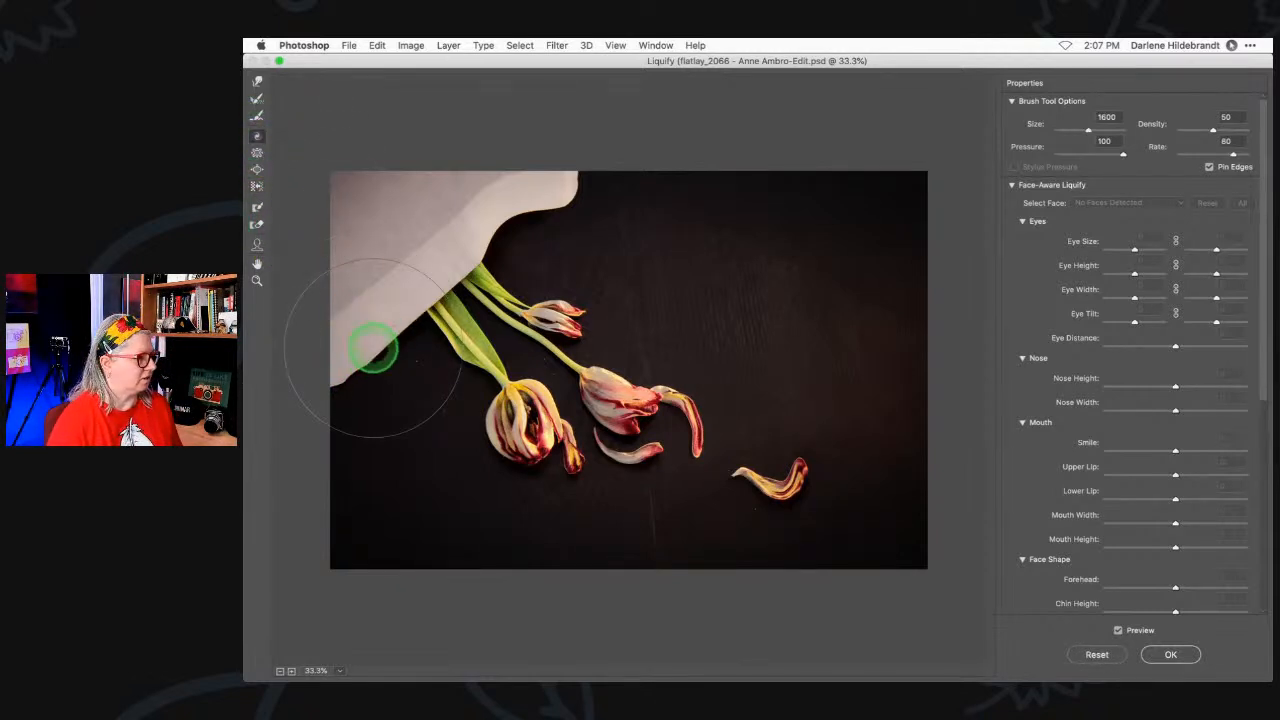
left_click_drag(373, 348, 373, 348)
key("super+z")
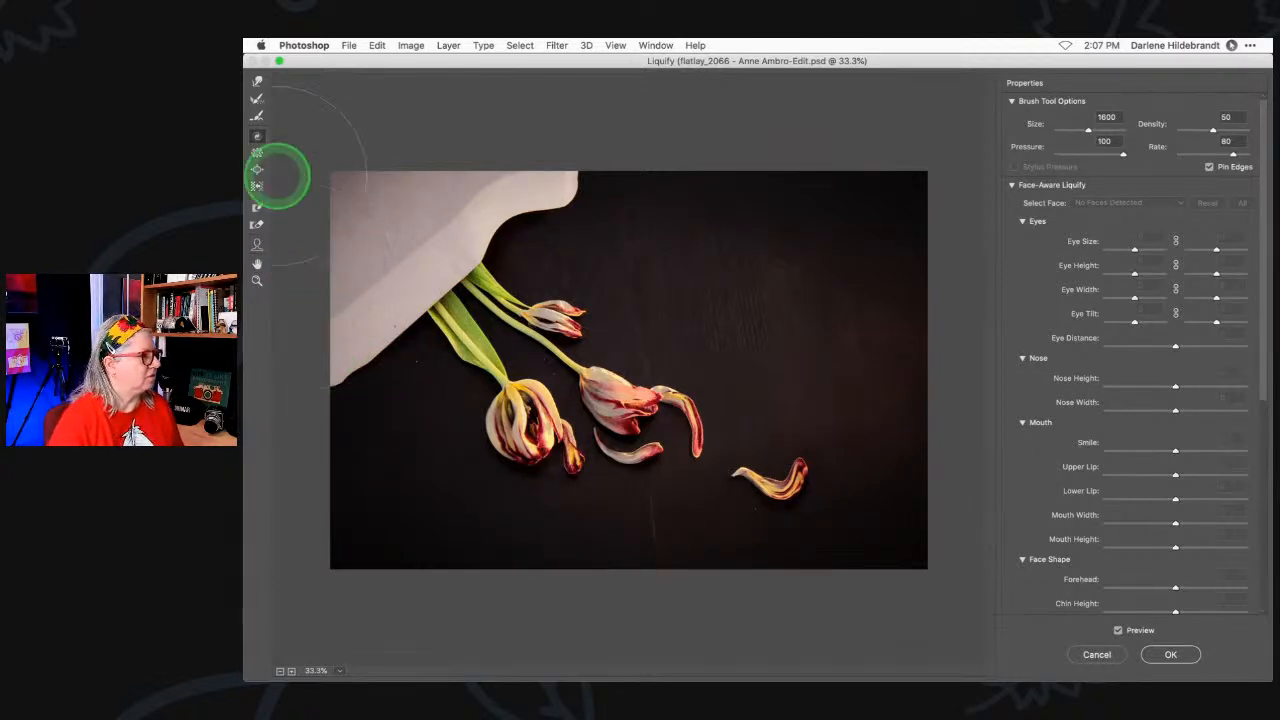
- Push the paper's lower-left corner upward into a soft curve with the Forward Warp tool
left_click(257, 153)
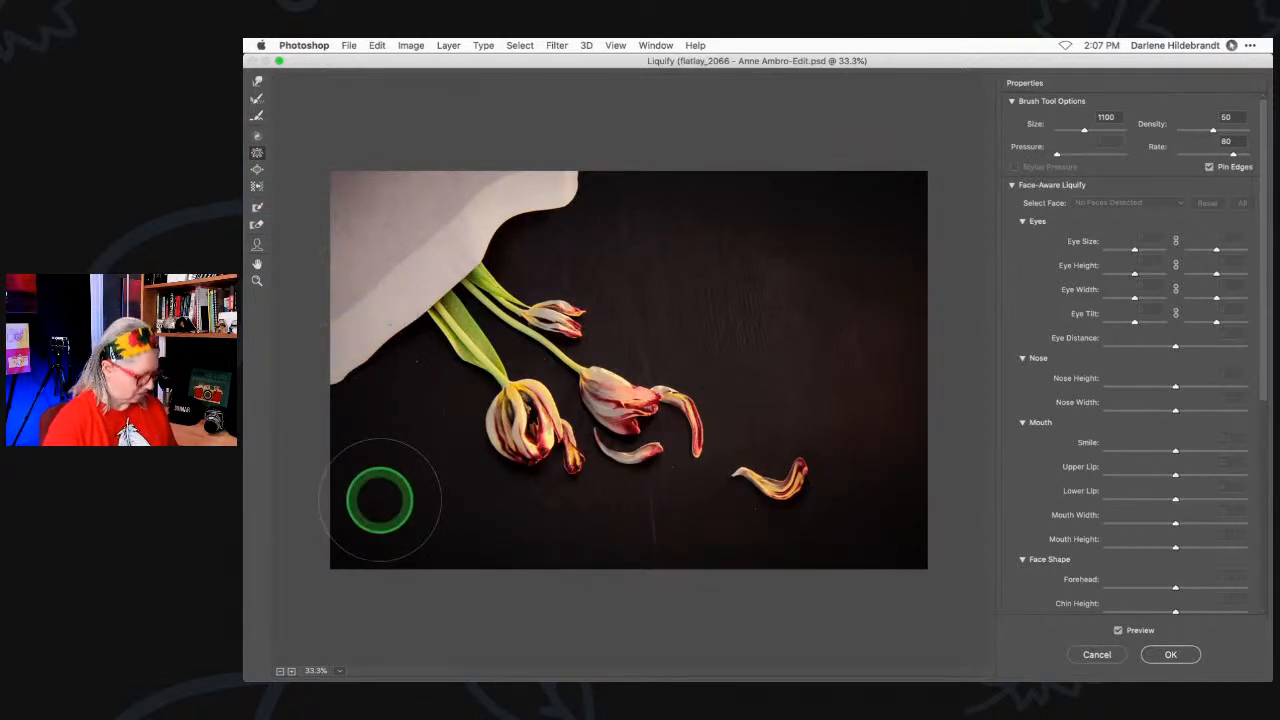
left_click(257, 80)
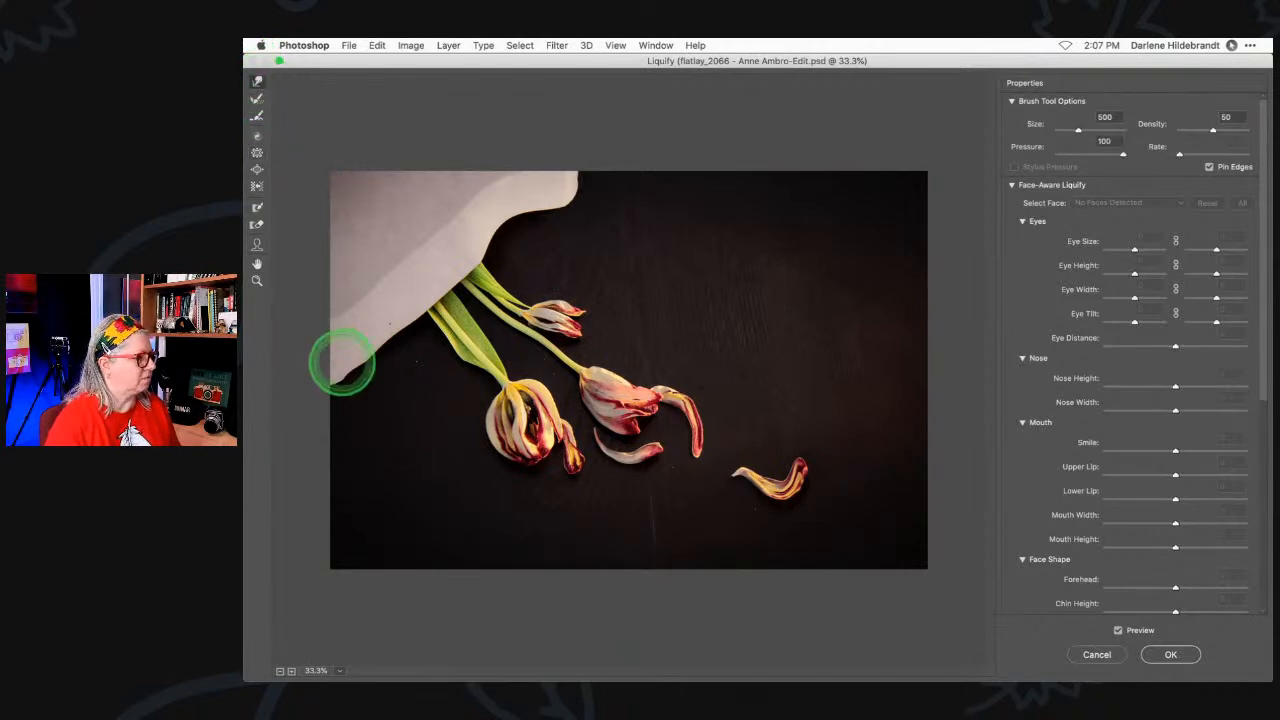
mouse_move(374, 347)
left_mouse_down()
mouse_move(361, 334)
mouse_move(337, 357)
mouse_move(326, 340)
mouse_move(267, 332)
left_mouse_up()
- Stretch the lower tulip head downward and the centre one outward using a size 1500 warp brush, and apply the Liquify filter
key("bracketright")
key("bracketright")
key("bracketright")
key("bracketright")
key("bracketright")
key("bracketright")
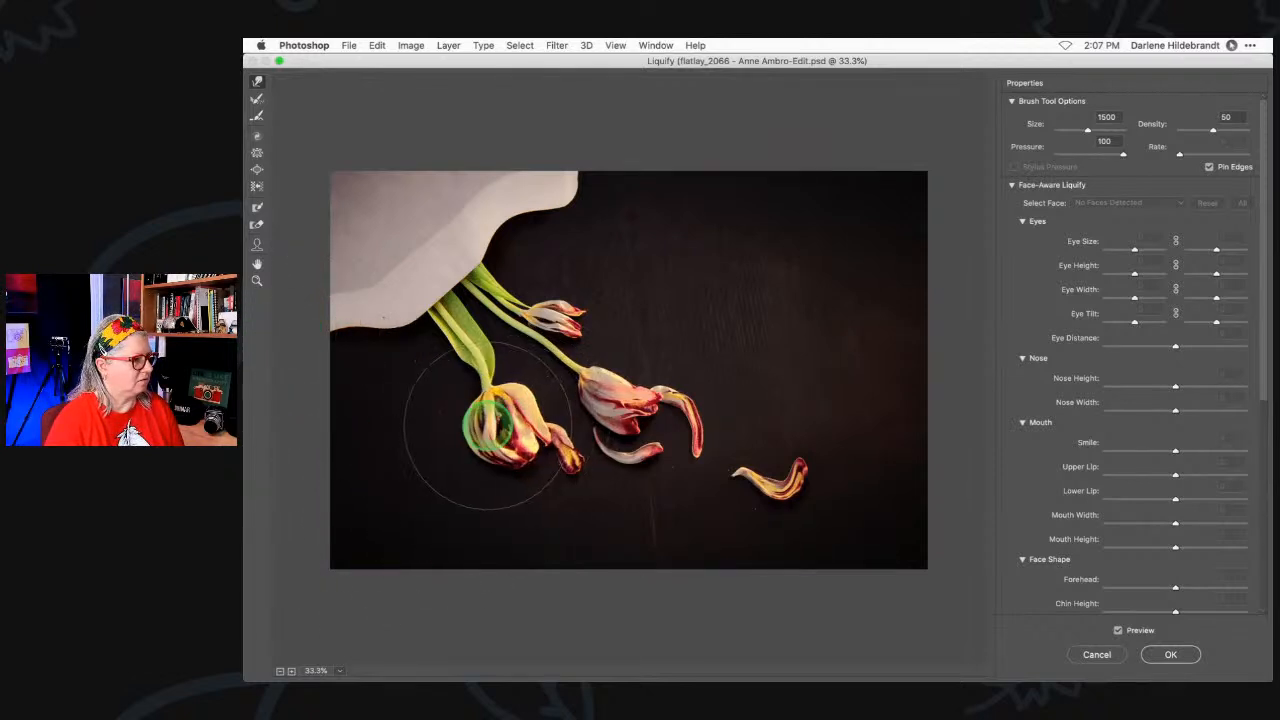
mouse_move(487, 425)
left_mouse_down()
mouse_move(551, 466)
mouse_move(537, 486)
mouse_move(549, 505)
left_mouse_up()
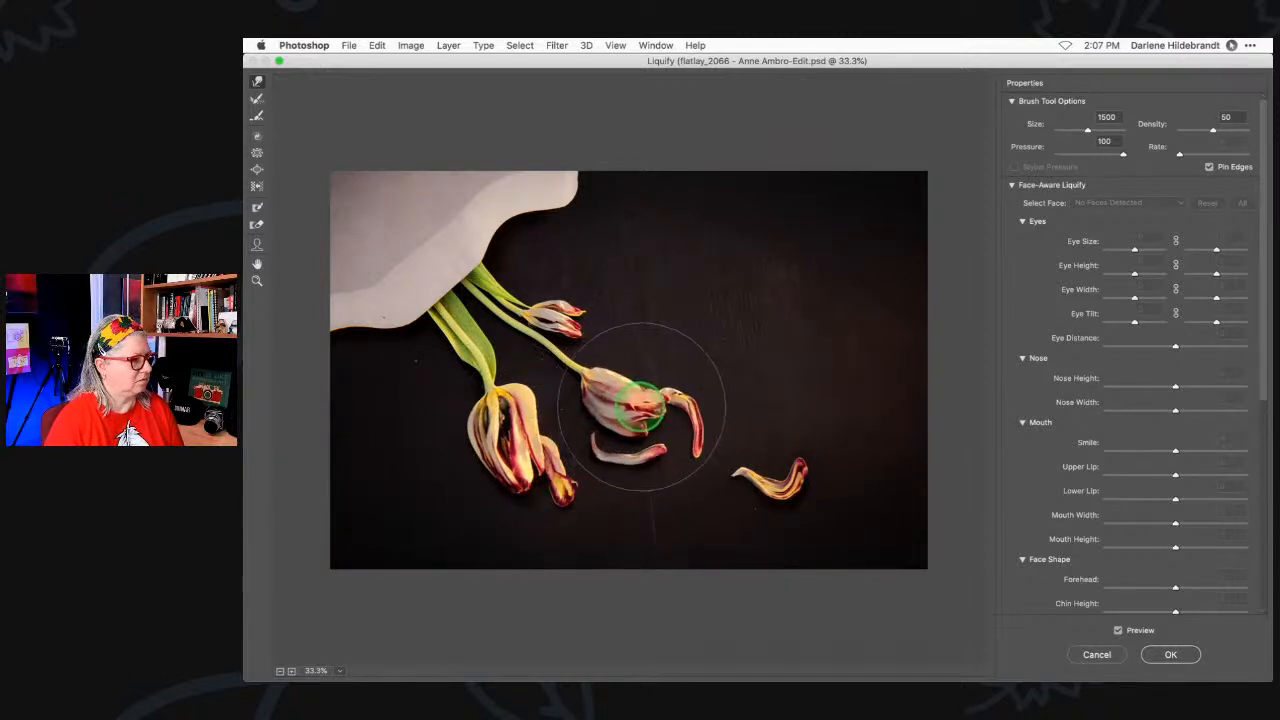
mouse_move(650, 410)
left_mouse_down()
mouse_move(645, 385)
mouse_move(714, 394)
left_mouse_up()
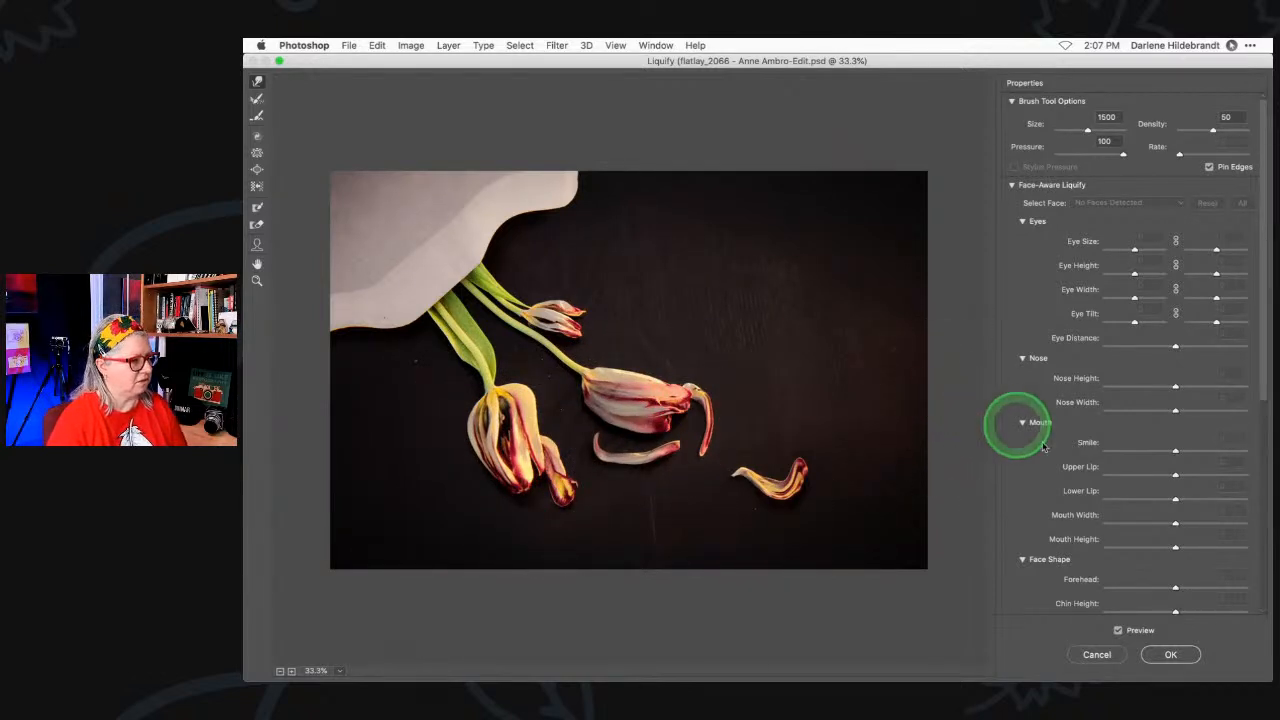
left_click(1169, 652)
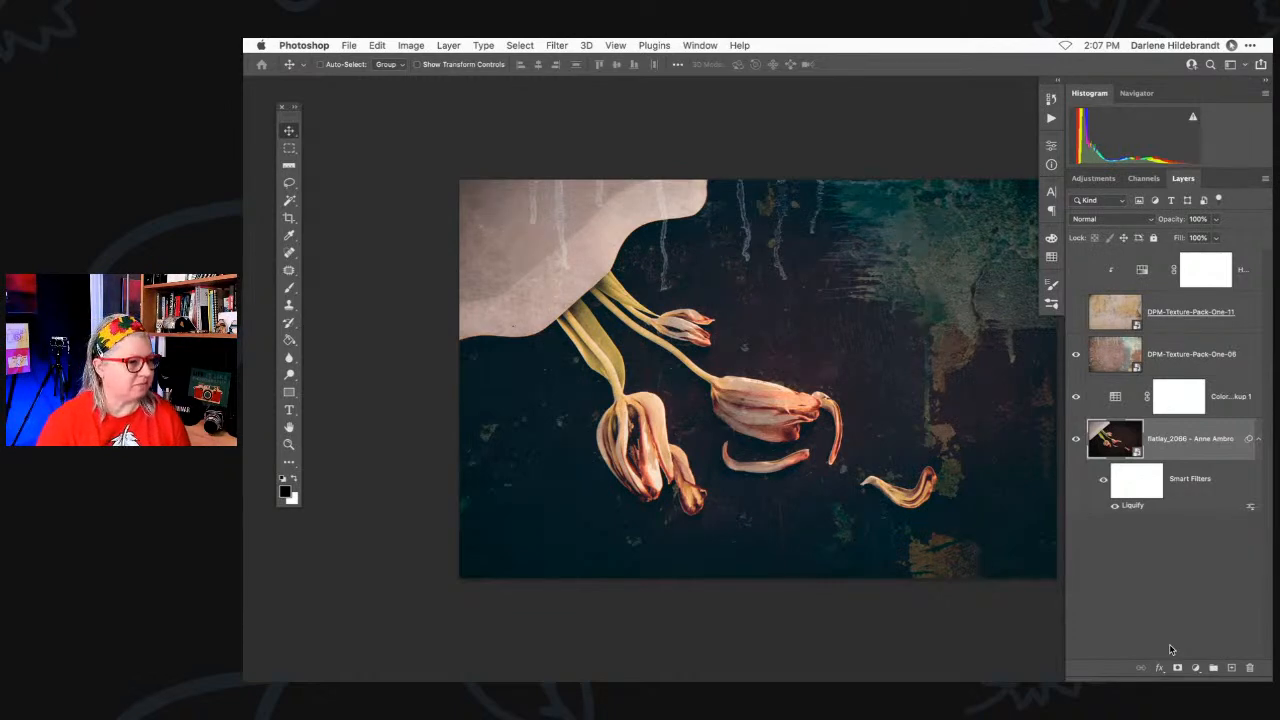
- Reopen the Liquify smart filter and warp the tip of the centre tulip with a size 1000 brush
scroll(948, 455, "right", 3)
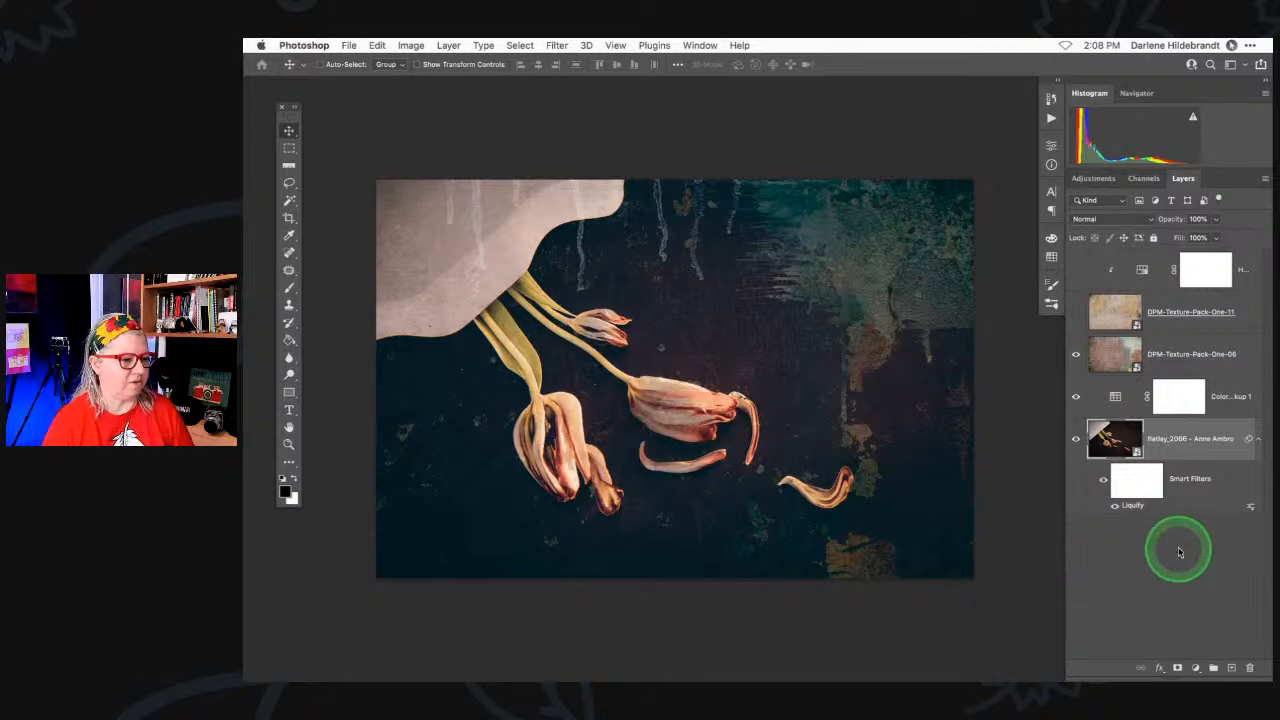
mouse_move(1135, 521)
left_mouse_down()
mouse_move(1150, 497)
mouse_move(1135, 458)
mouse_move(1104, 509)
left_mouse_up()
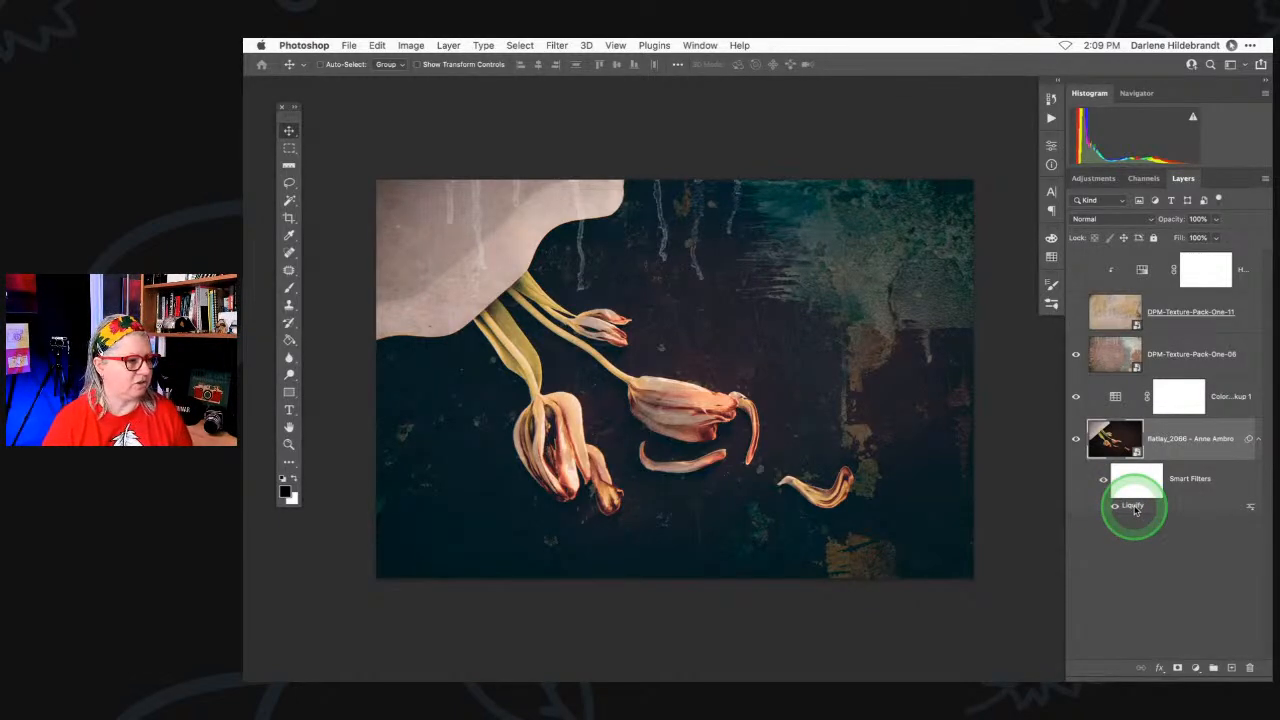
double_click(1133, 507)
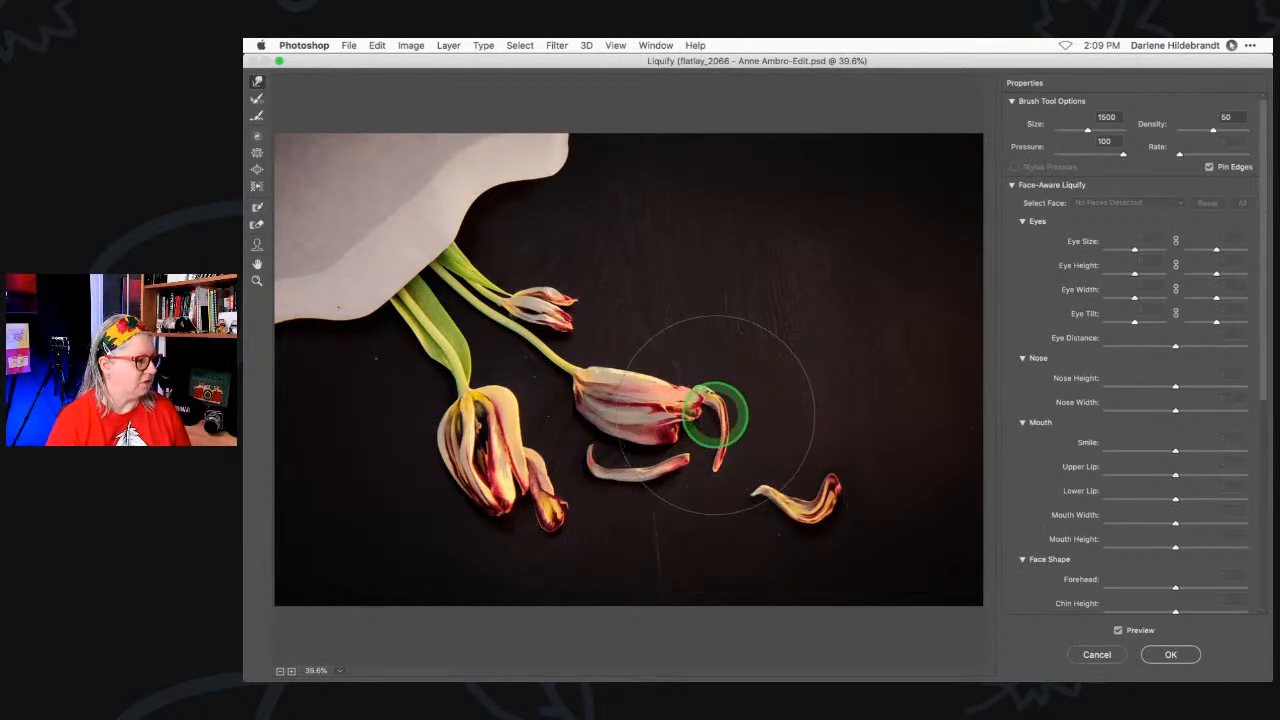
key("bracketright")
key("bracketright")
key("bracketright")
key("bracketleft")
key("bracketleft")
key("bracketleft")
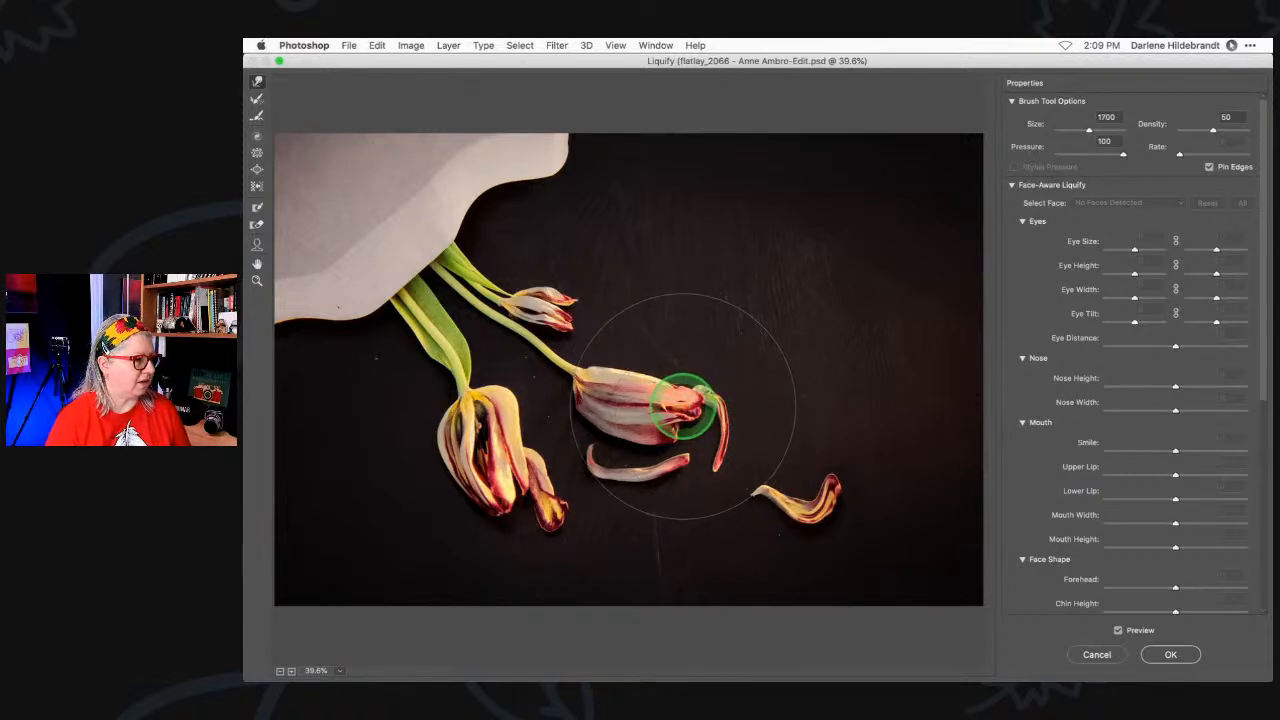
key("bracketleft")
mouse_move(706, 408)
left_mouse_down()
mouse_move(677, 353)
mouse_move(689, 365)
mouse_move(683, 430)
left_mouse_up()
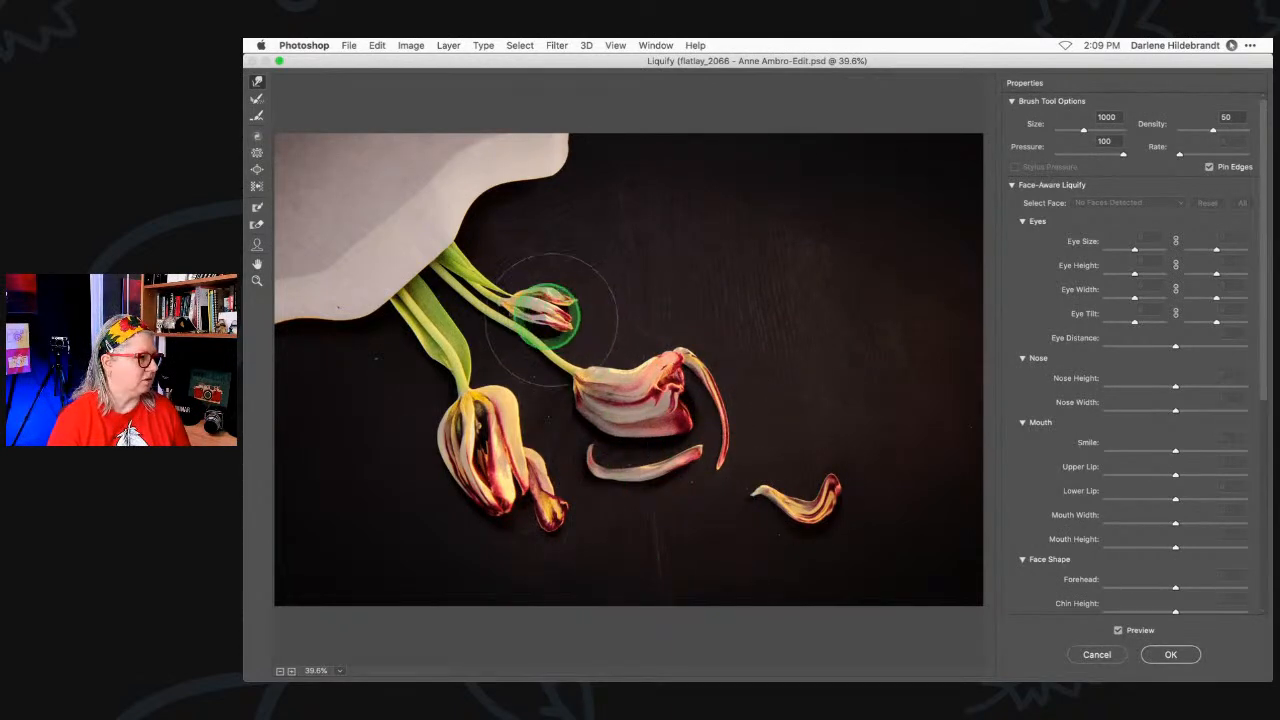
- Bend the small tulip upward, reshape the stems and lower tulip's tips, and apply the Liquify changes
mouse_move(565, 305)
left_mouse_down()
mouse_move(545, 233)
mouse_move(552, 248)
left_mouse_up()
left_click_drag(385, 275, 431, 292)
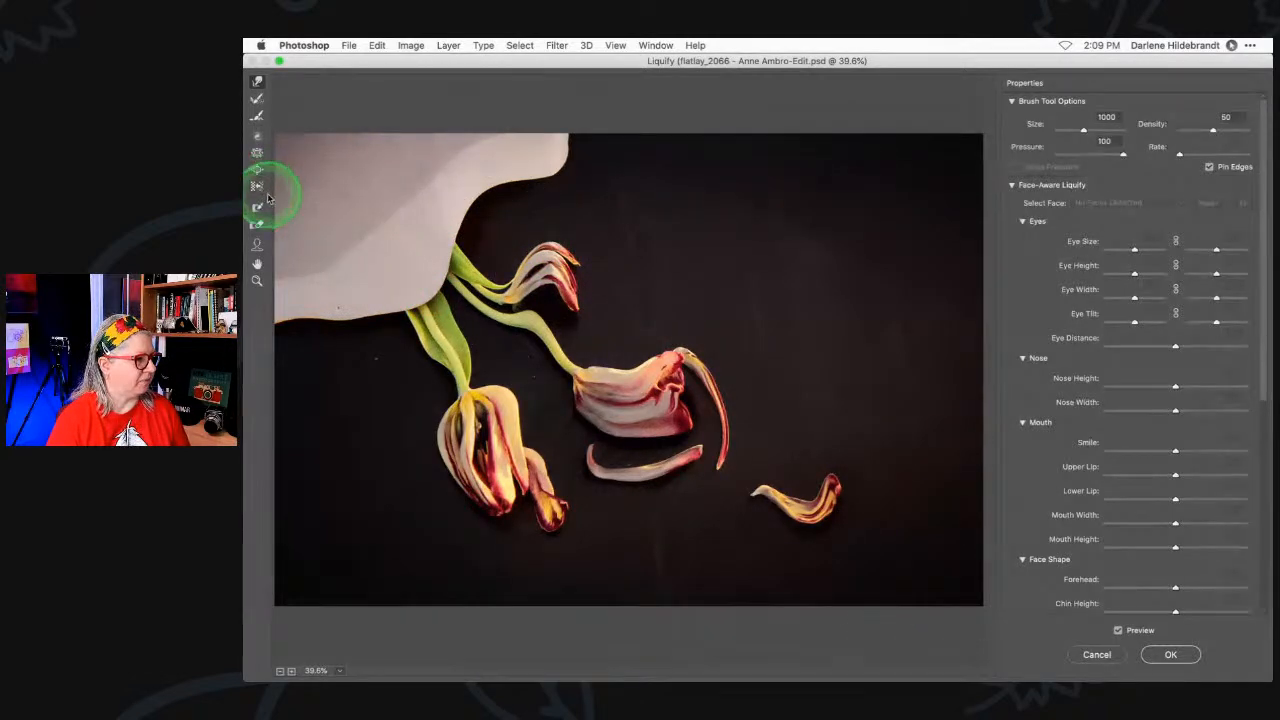
mouse_move(523, 560)
left_mouse_down()
mouse_move(542, 514)
mouse_move(509, 547)
left_mouse_up()
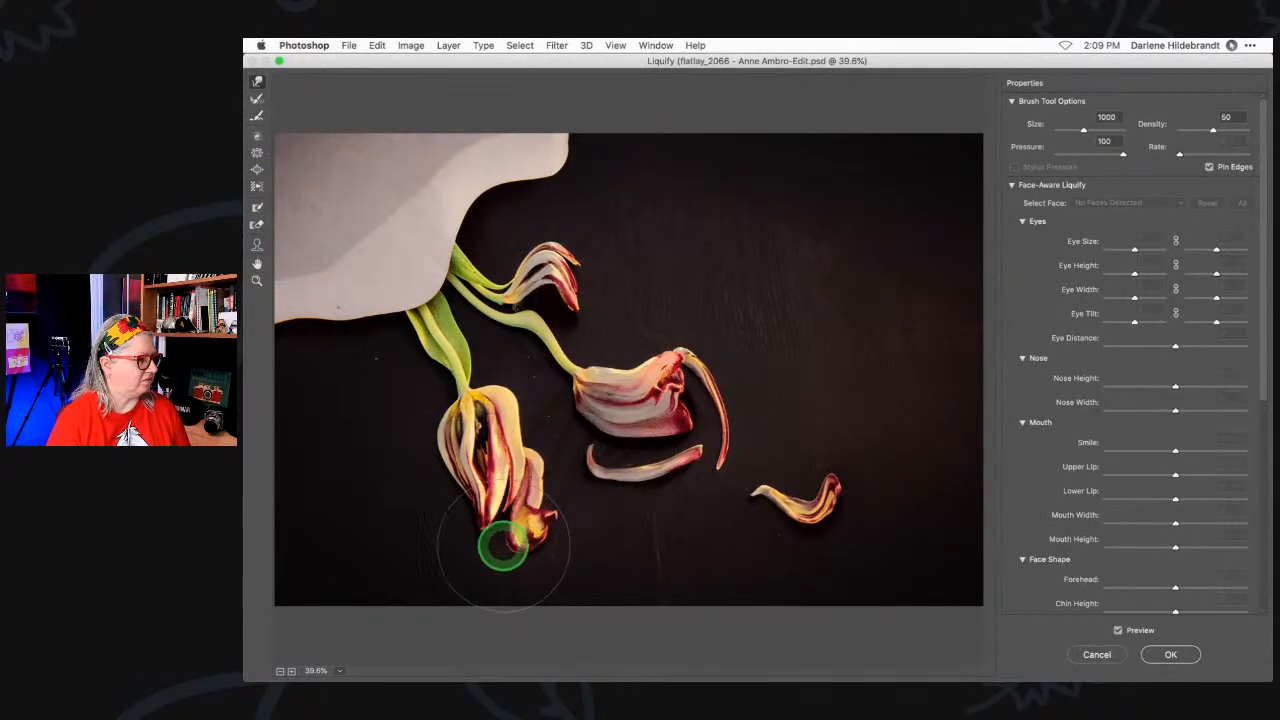
left_click(1184, 658)
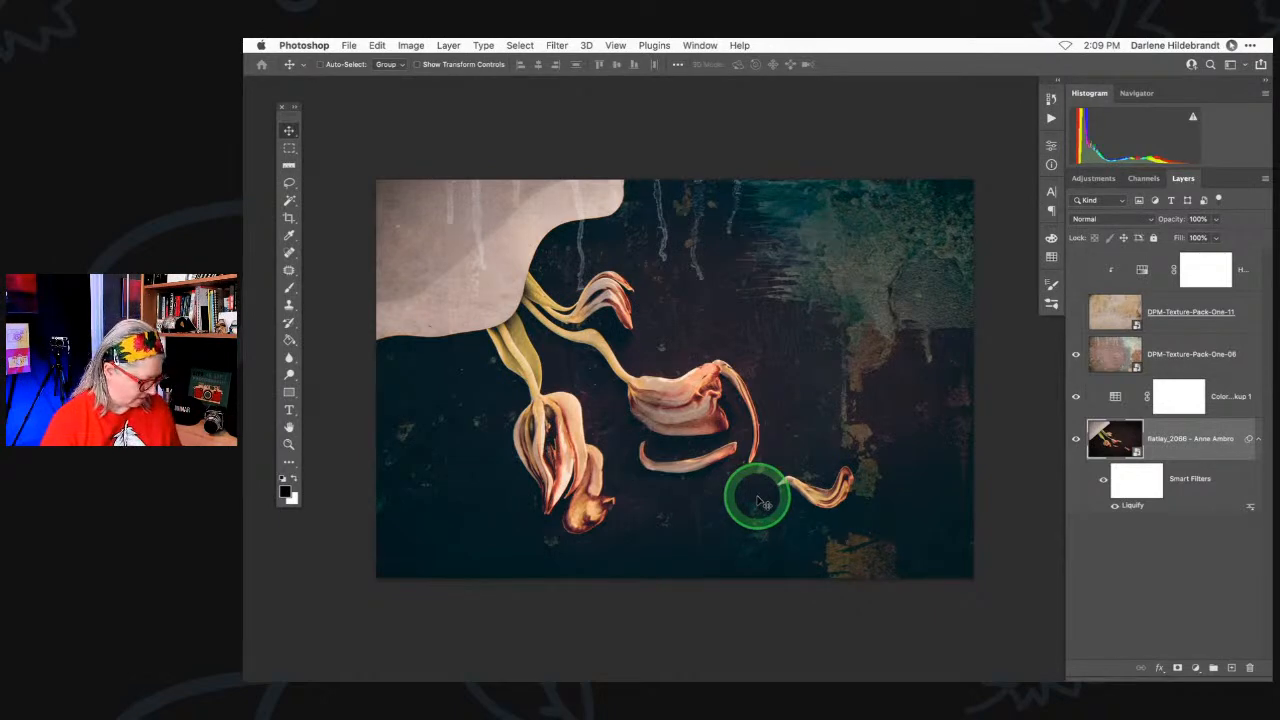
- Save the layered tulip document and close it
left_click(349, 45)
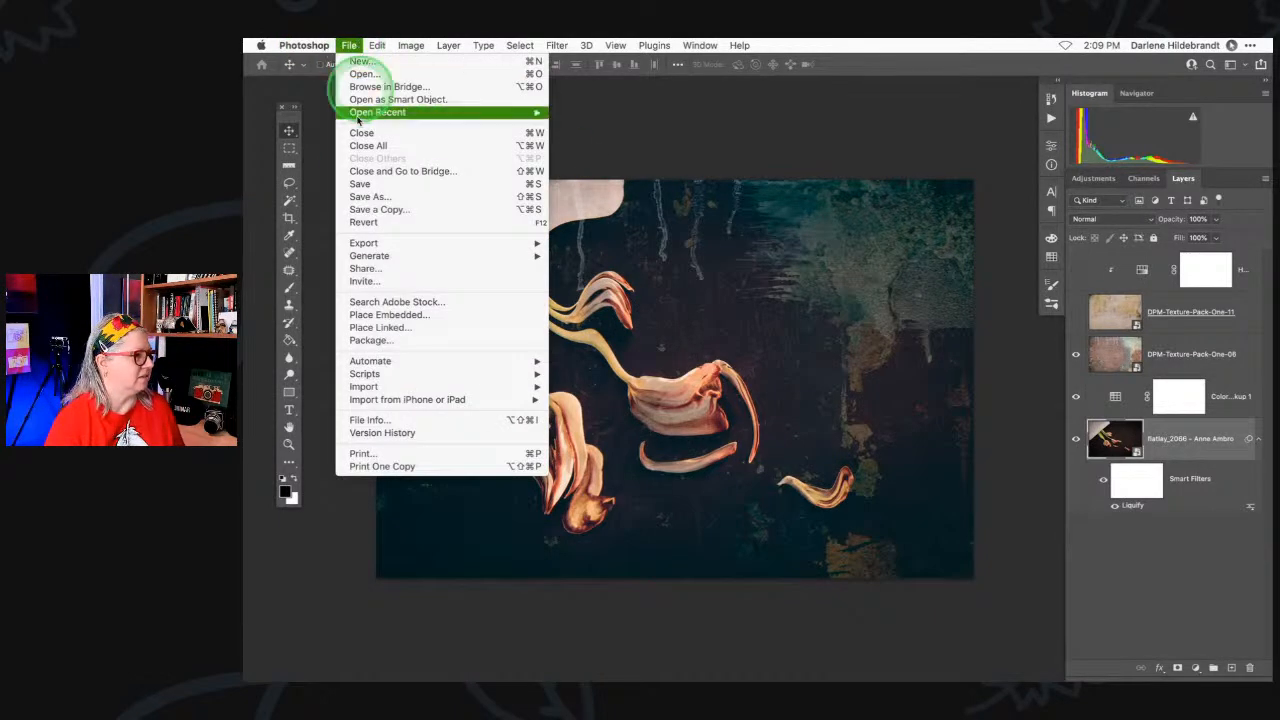
left_click(358, 184)
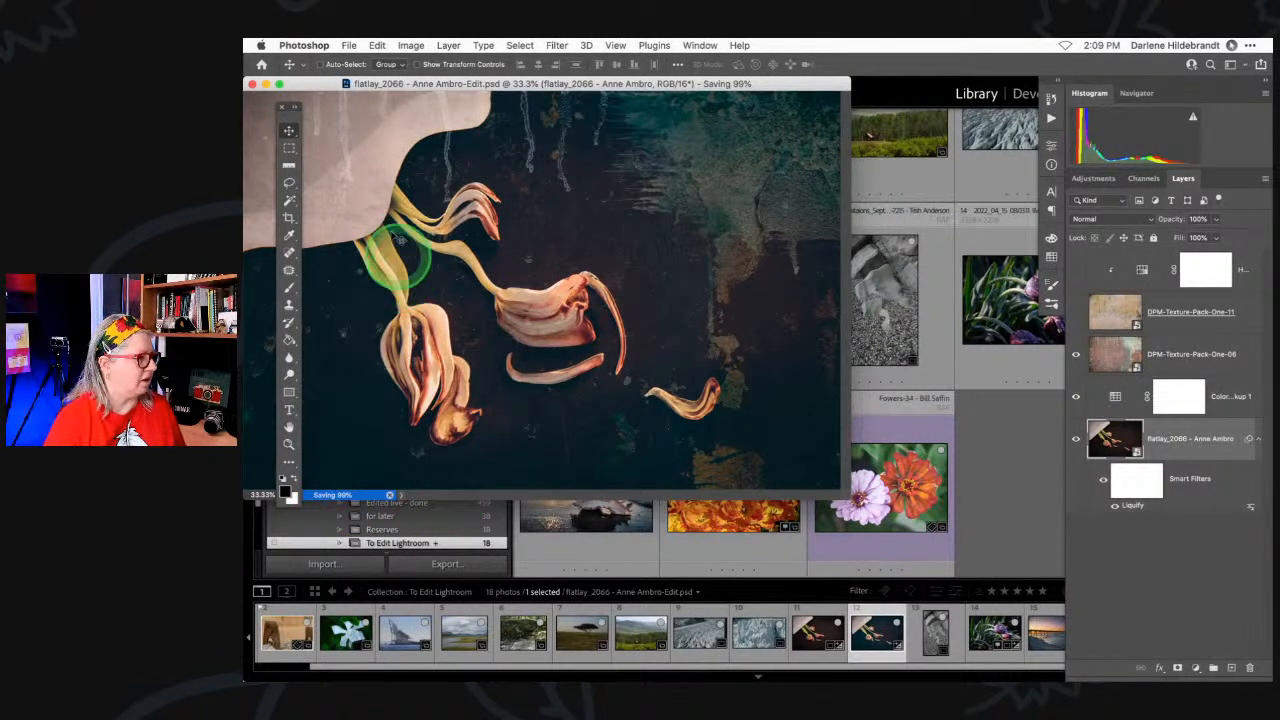
left_click(350, 45)
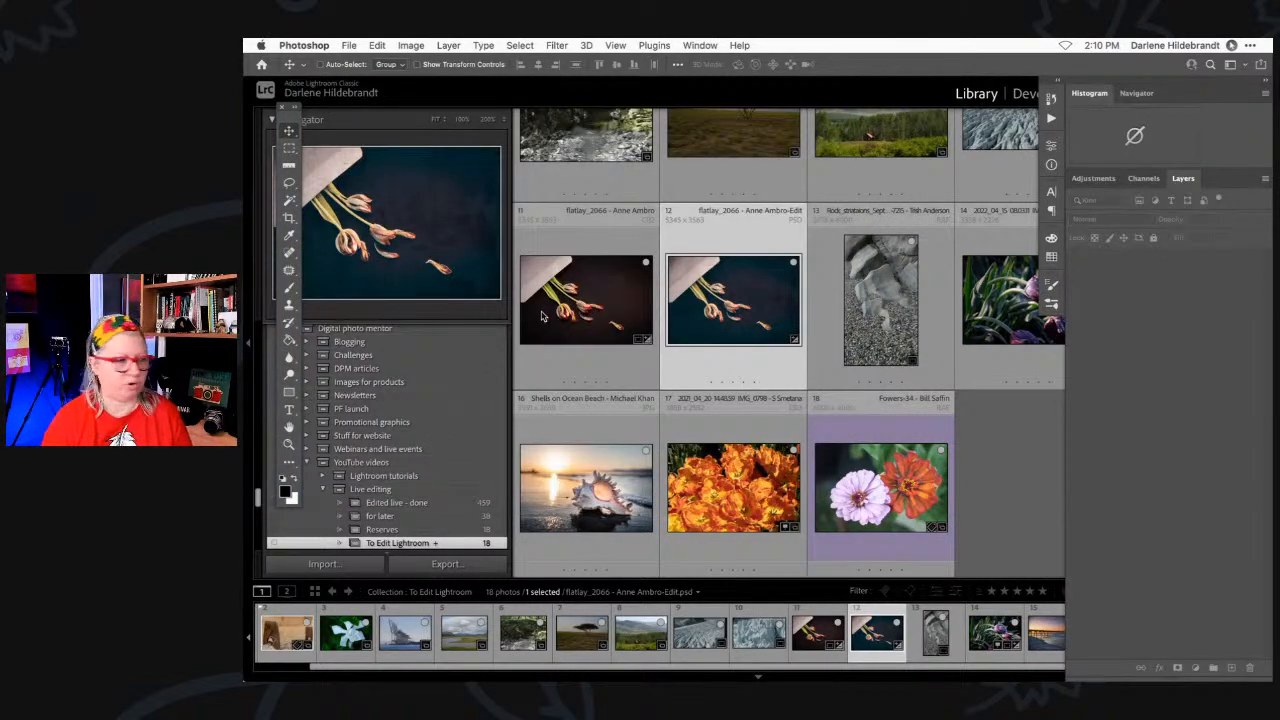
- Switch to Lightroom Classic and open the edited tulip photo in Loupe view
left_click(987, 445)
left_click(628, 249)
double_click(700, 292)
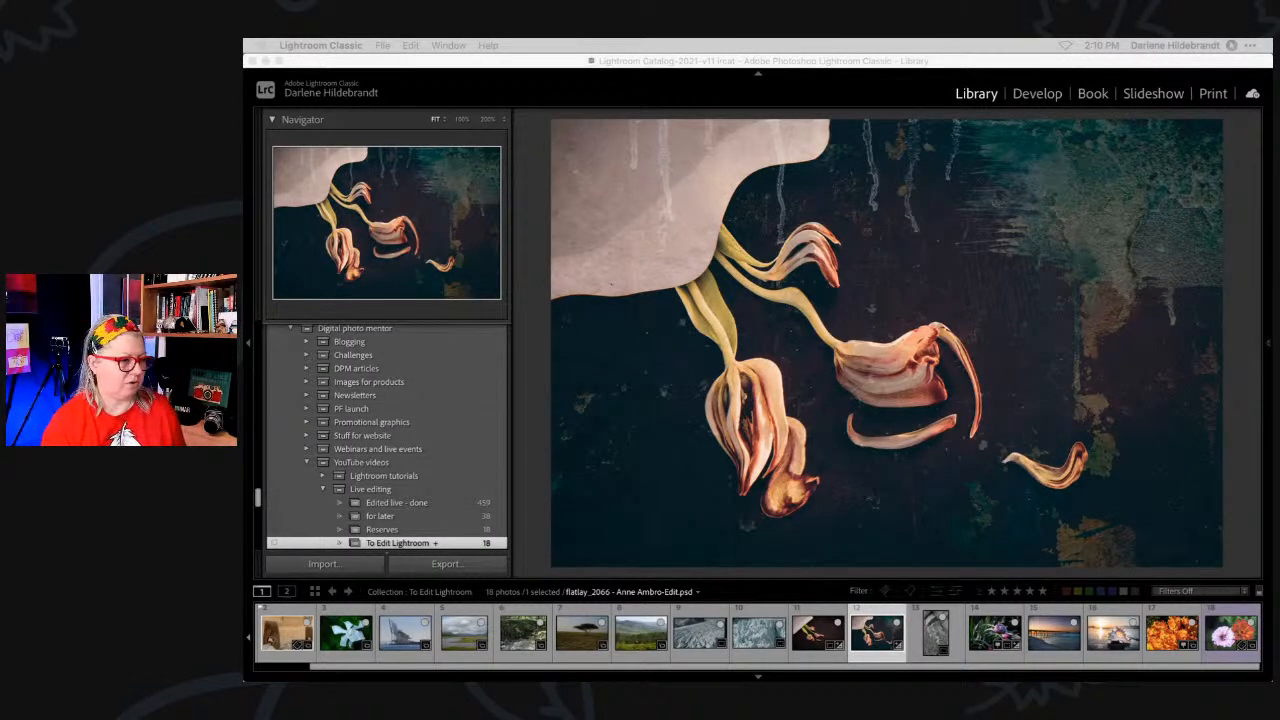
- Return to the thumbnail grid and sort the collection by File Name
left_click(1239, 465)
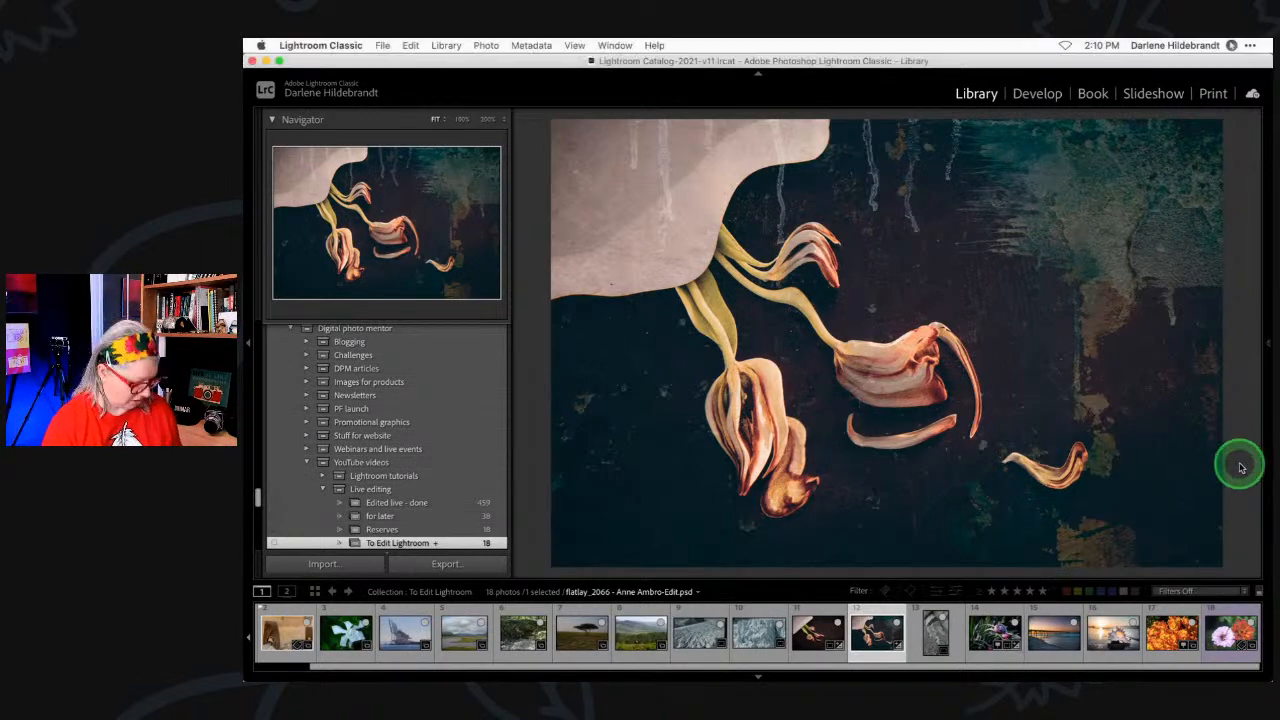
key("g")
key("t")
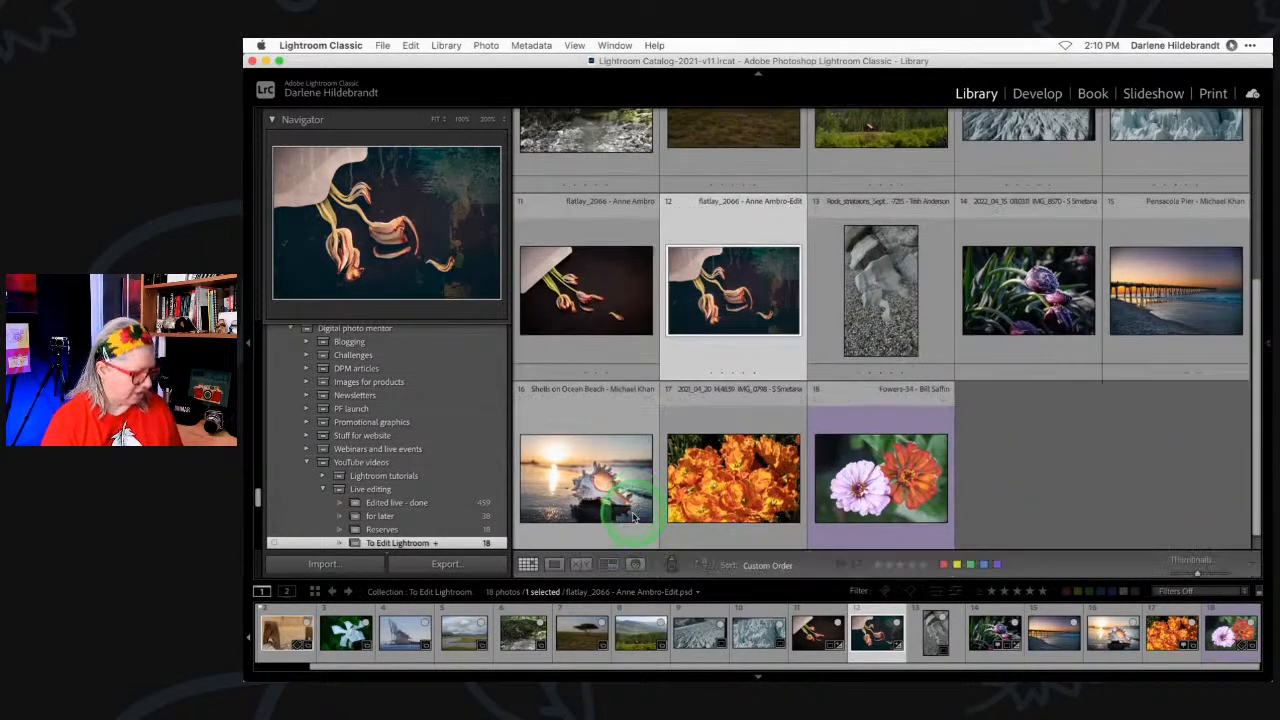
left_click(766, 565)
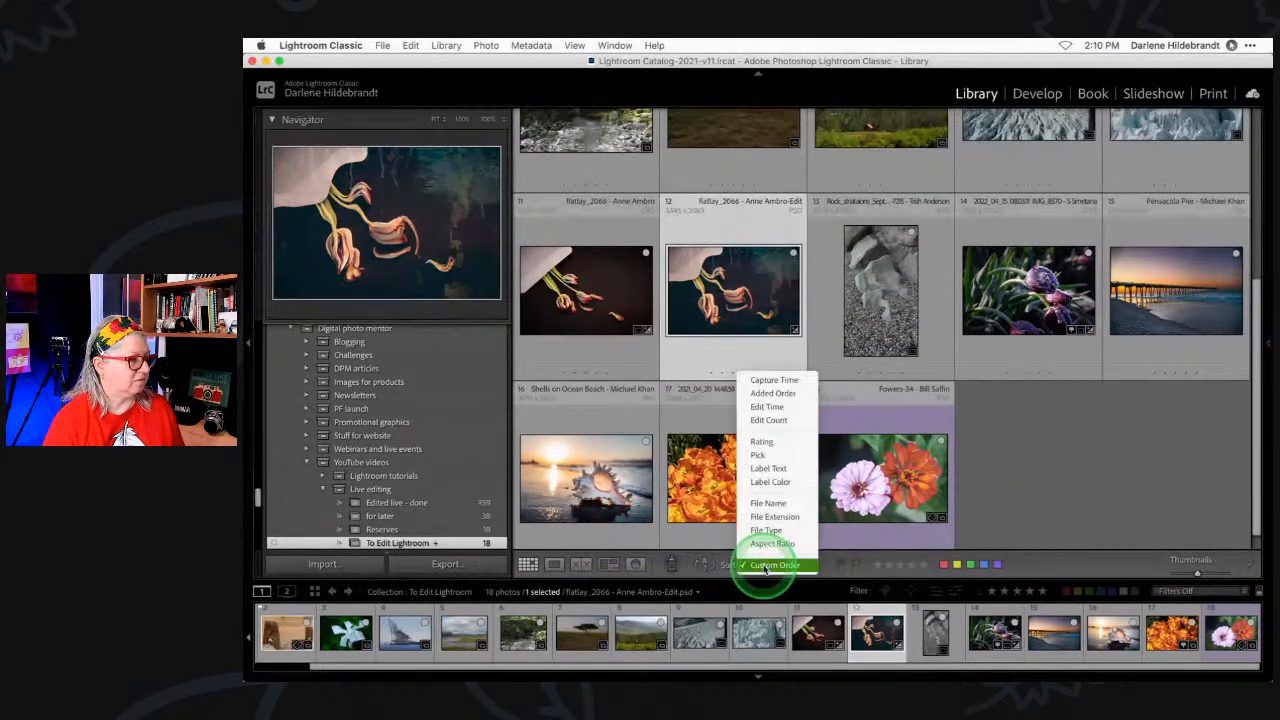
left_click(769, 503)
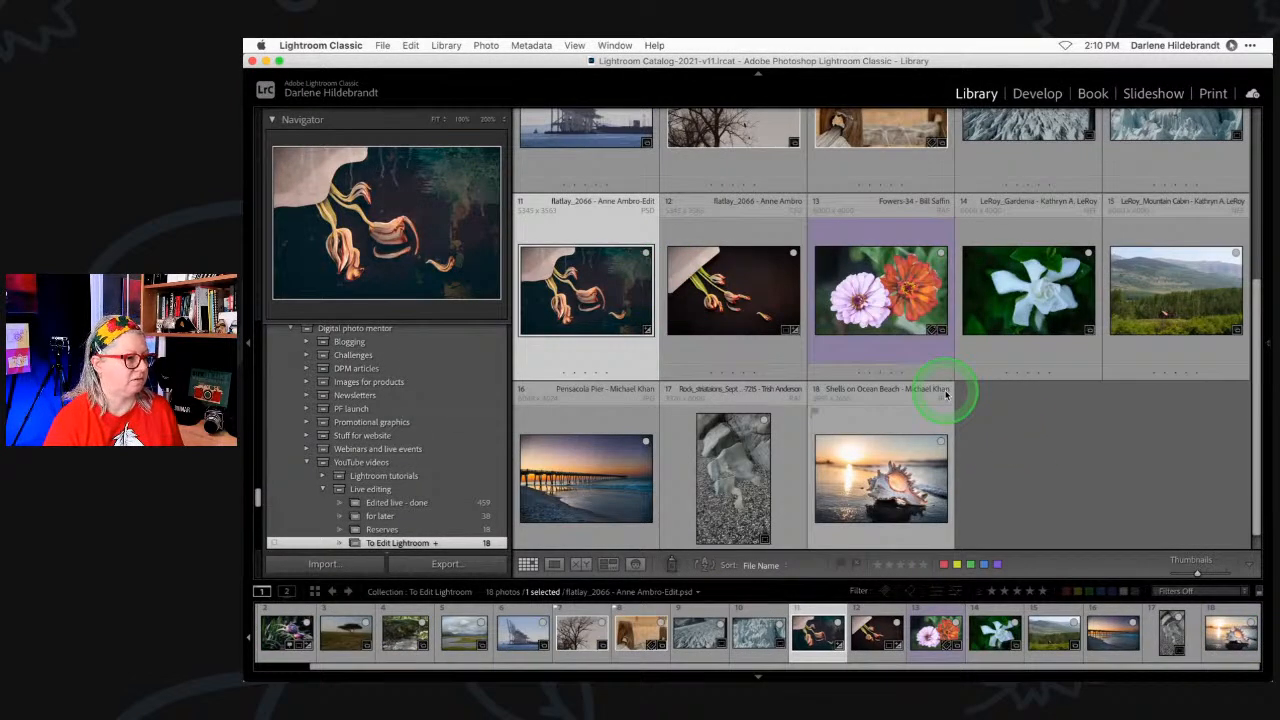
key("t")
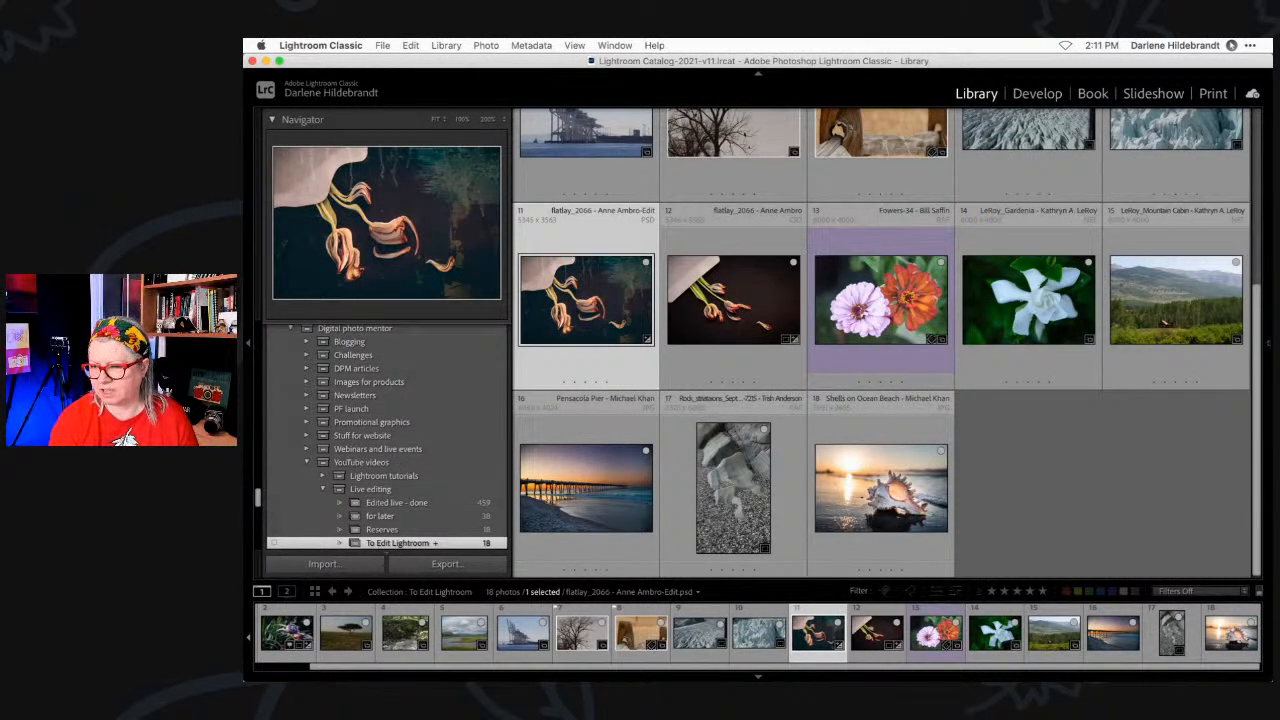
- Move the pier sunset photo between the rock and seashell photos, and open the seashell photo in Loupe view
key("super+e")
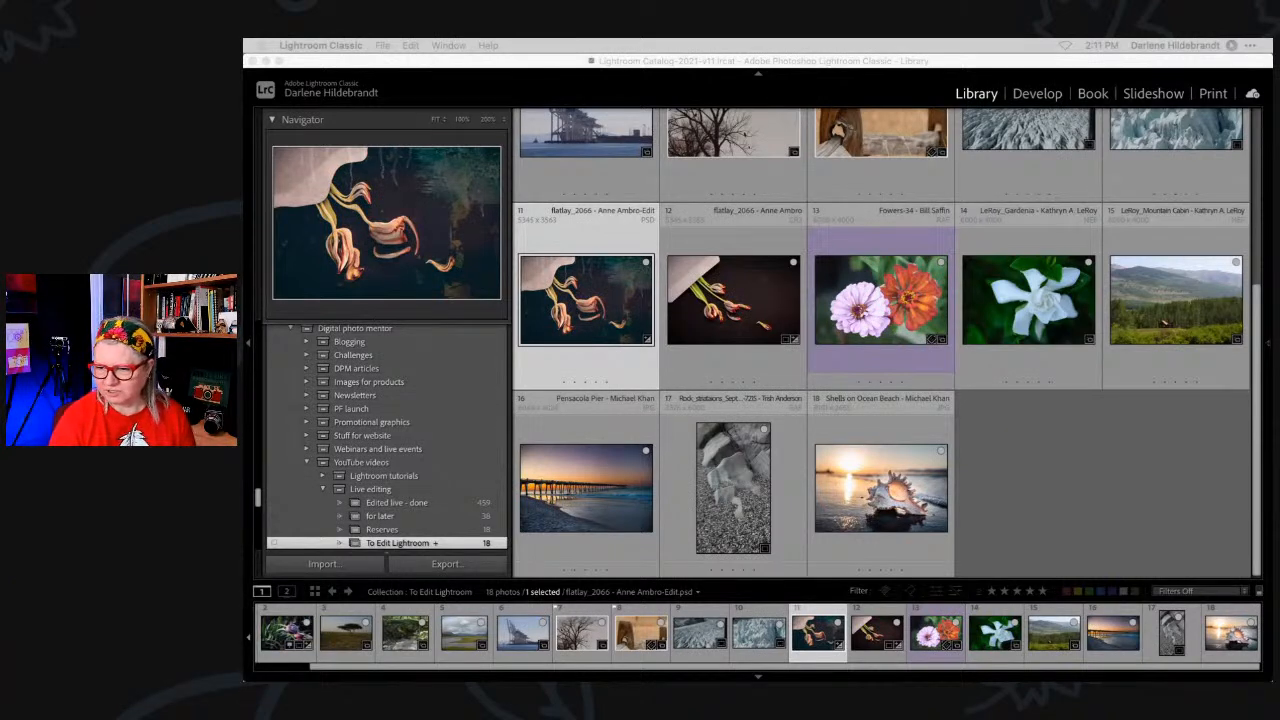
left_click(1065, 463)
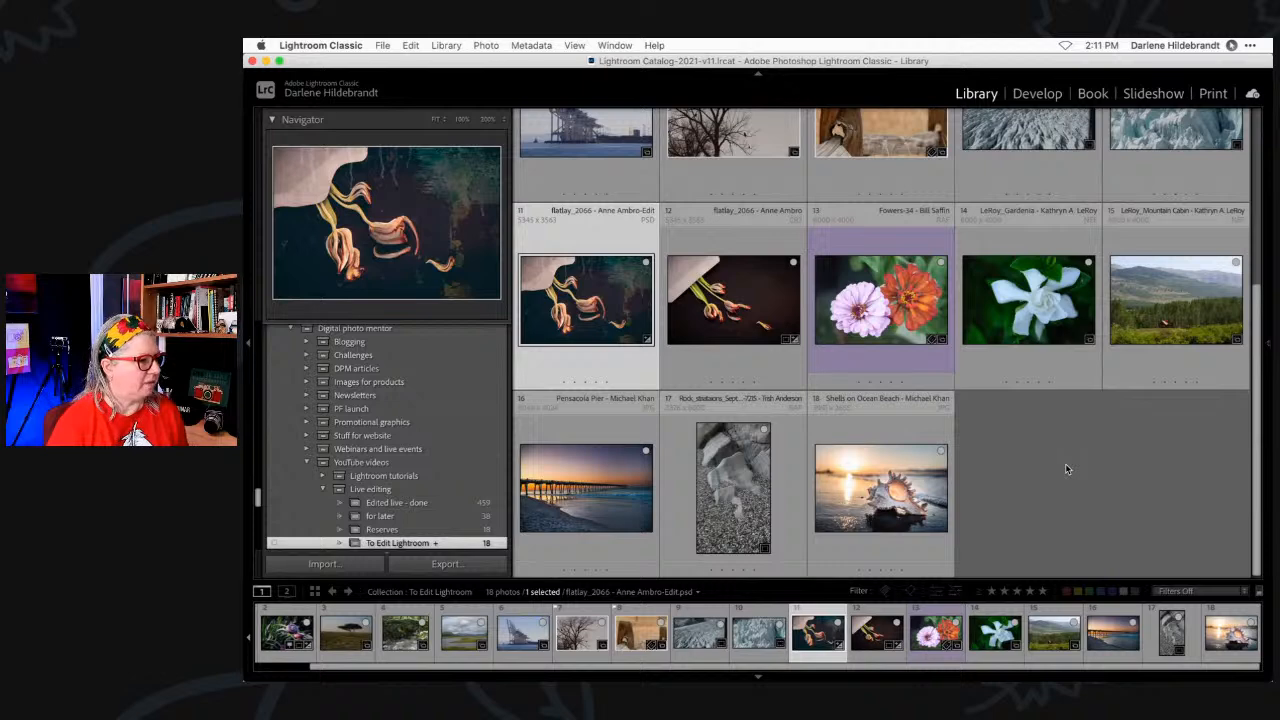
left_click_drag(600, 482, 803, 475)
double_click(870, 482)
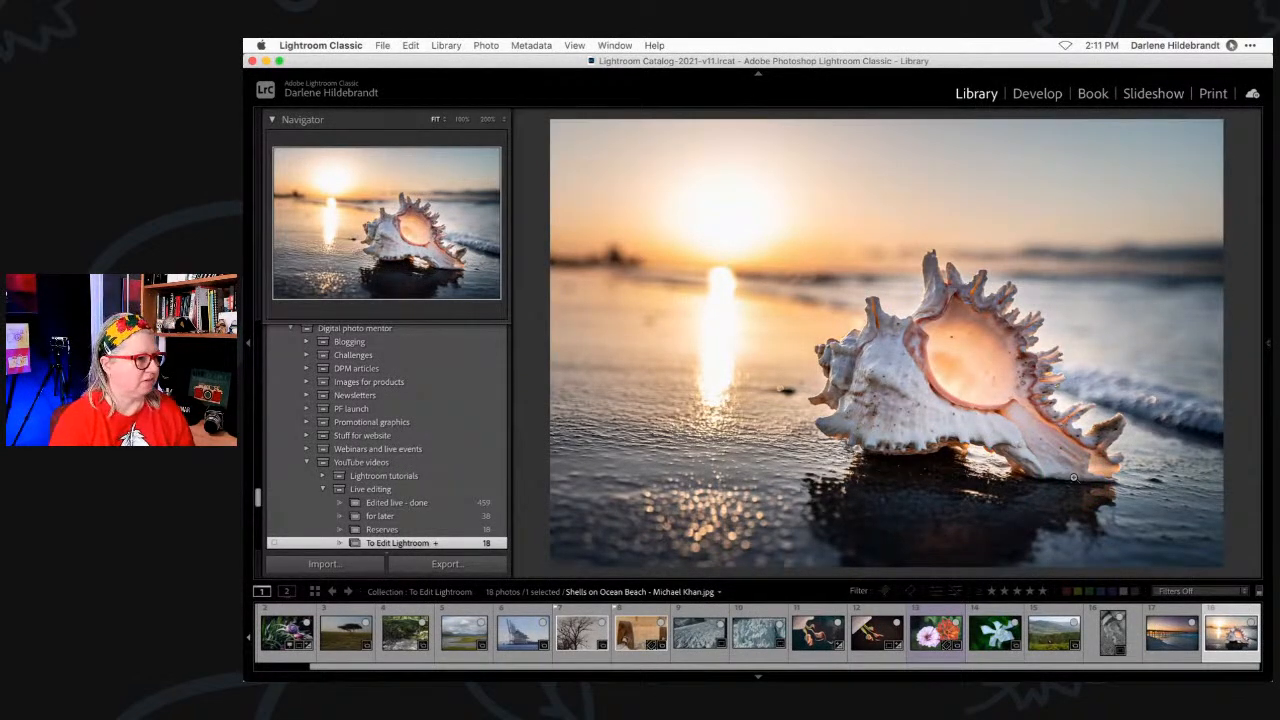
- Bring up the preceding pier sunset photo and inspect the pier structure up close before returning to the full view
key("Left")
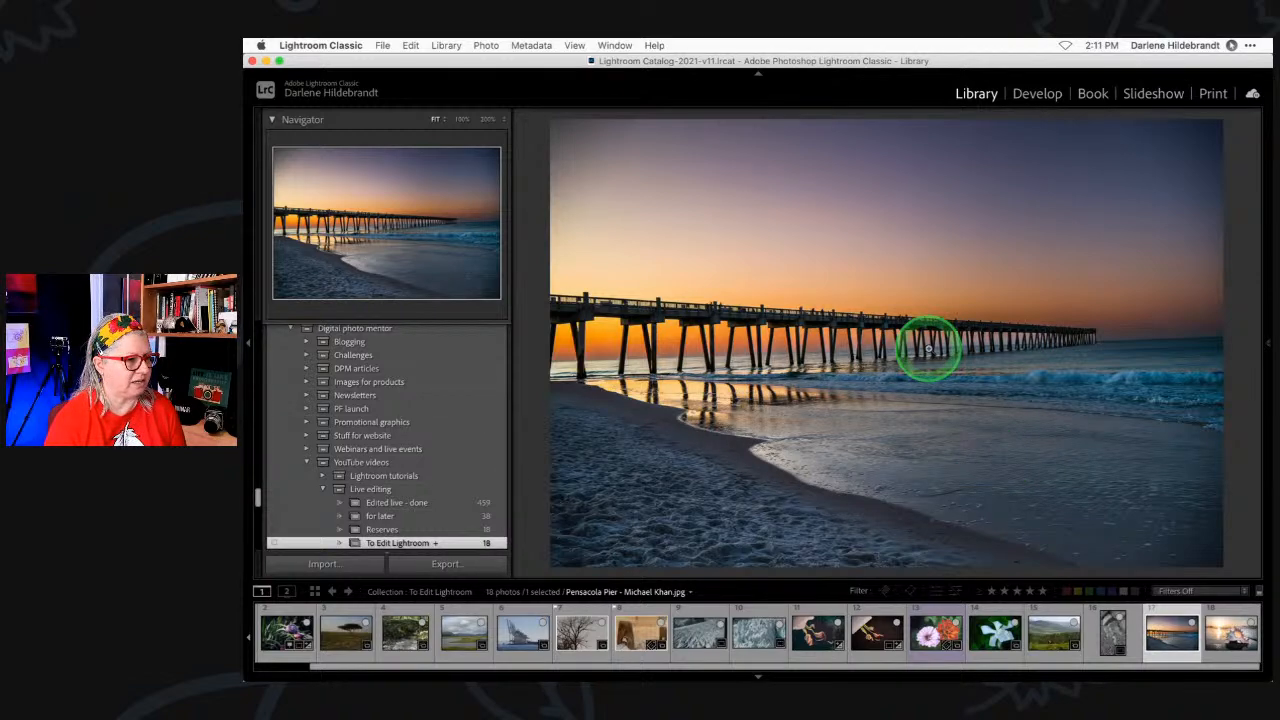
left_click(966, 347)
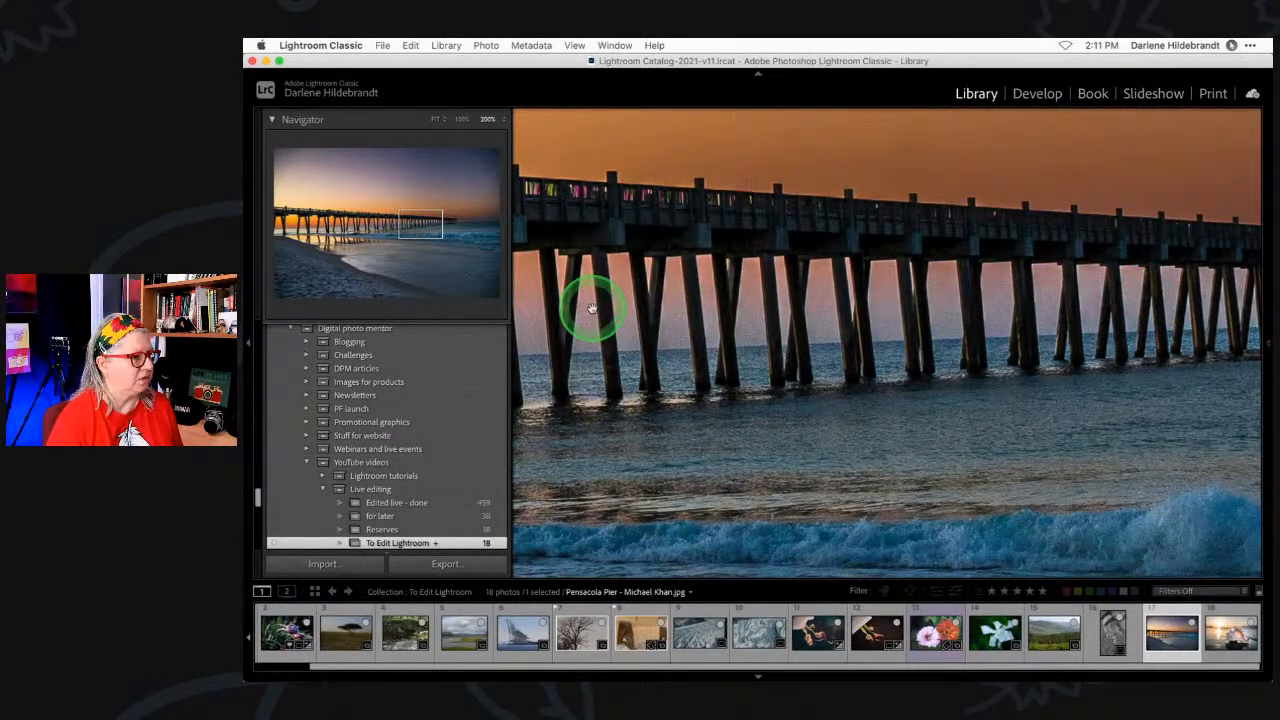
scroll(590, 304, "up", 2)
left_click(829, 320)
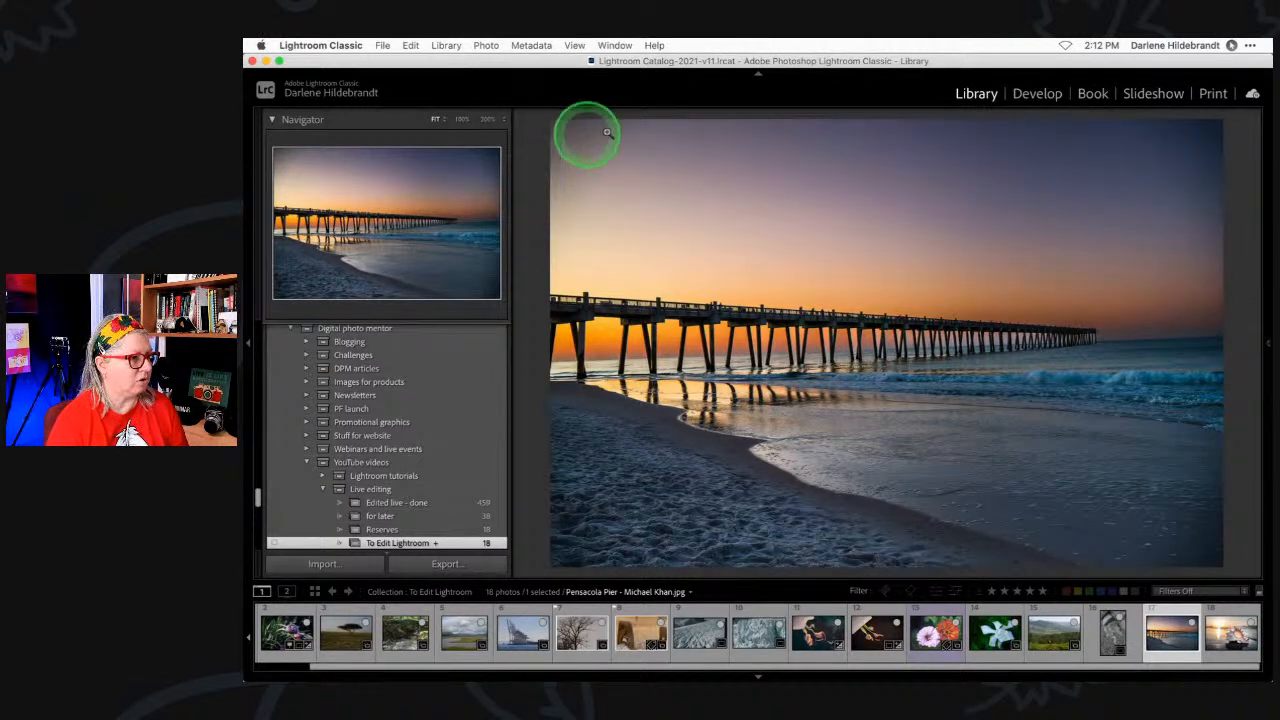
- Open the pier photo in the Develop module, try an Exposure of -1.05, and reset that adjustment
key("d")
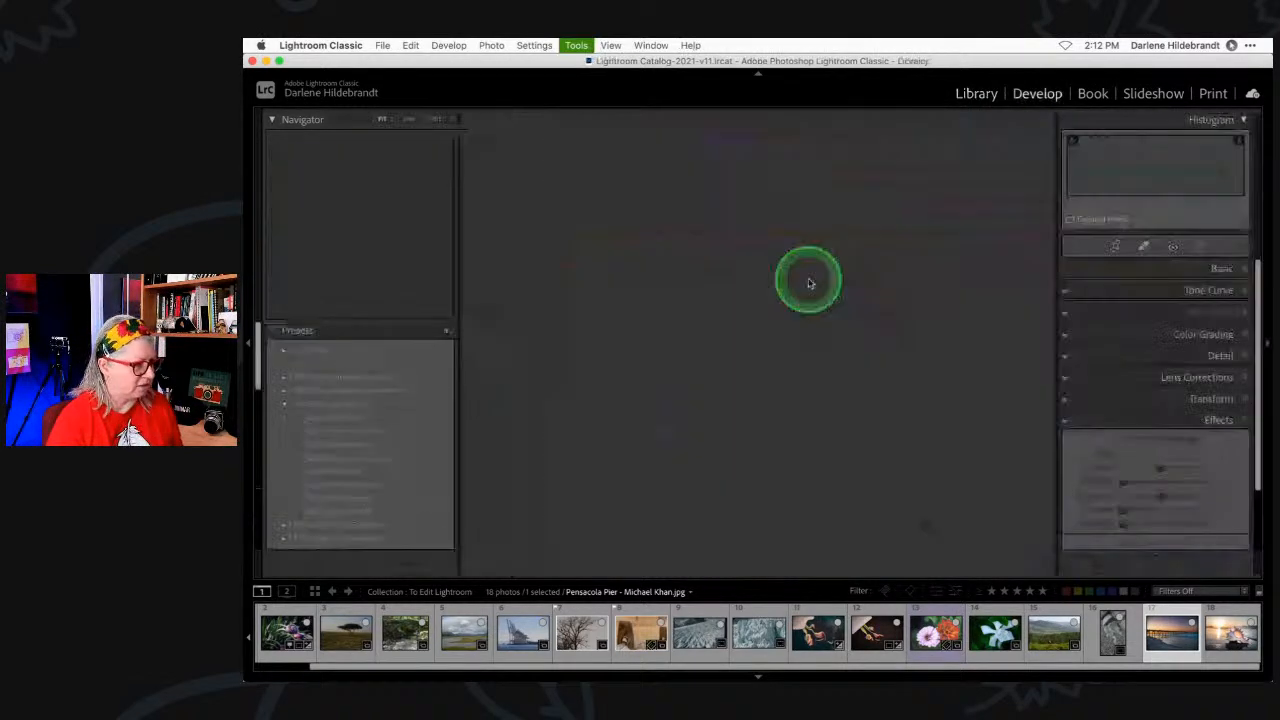
left_click(1222, 268)
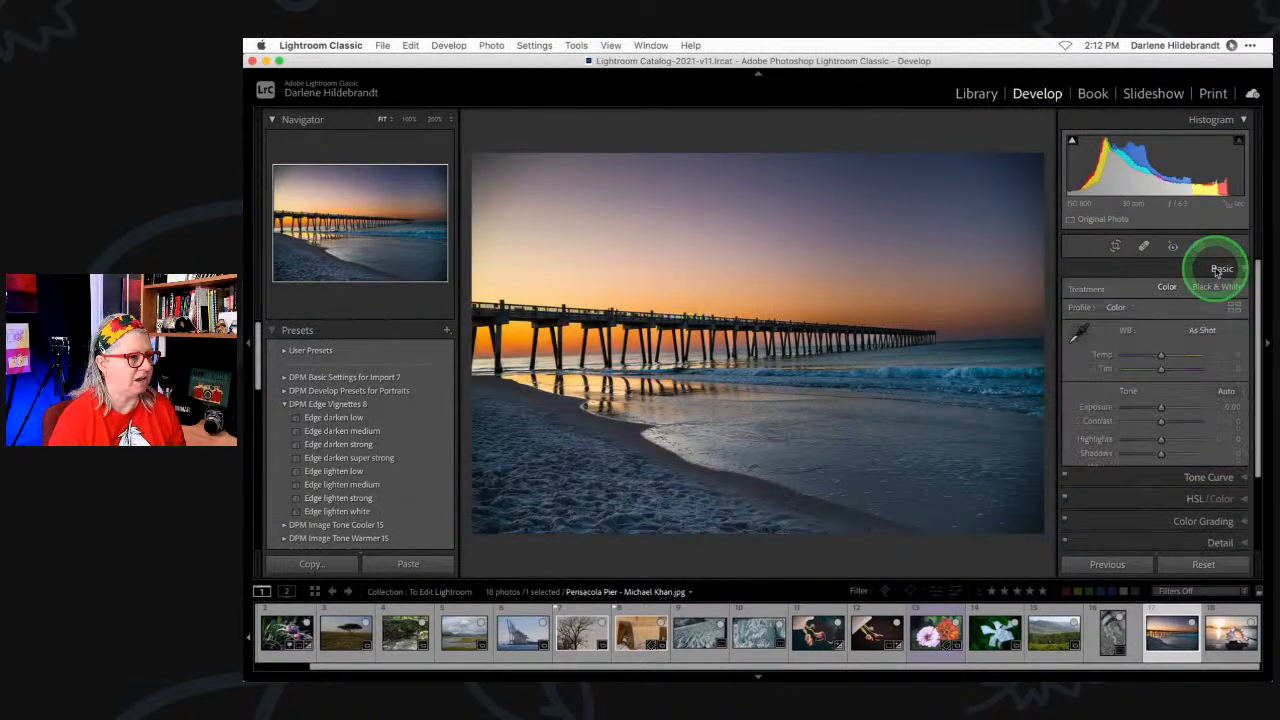
left_click_drag(1163, 406, 1156, 406)
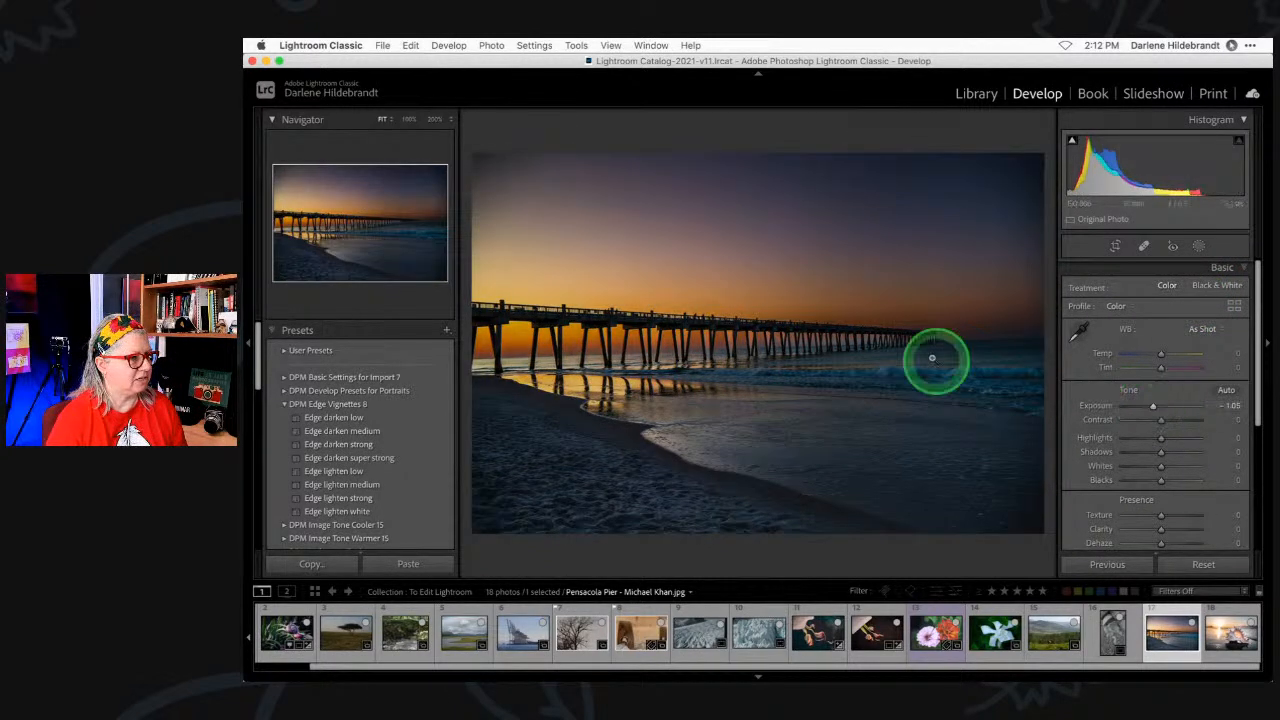
double_click(1154, 406)
- Enable profile corrections and chromatic aberration removal in the pier photo's lens corrections
scroll(1157, 404, "down", 4)
scroll(1165, 430, "down", 10)
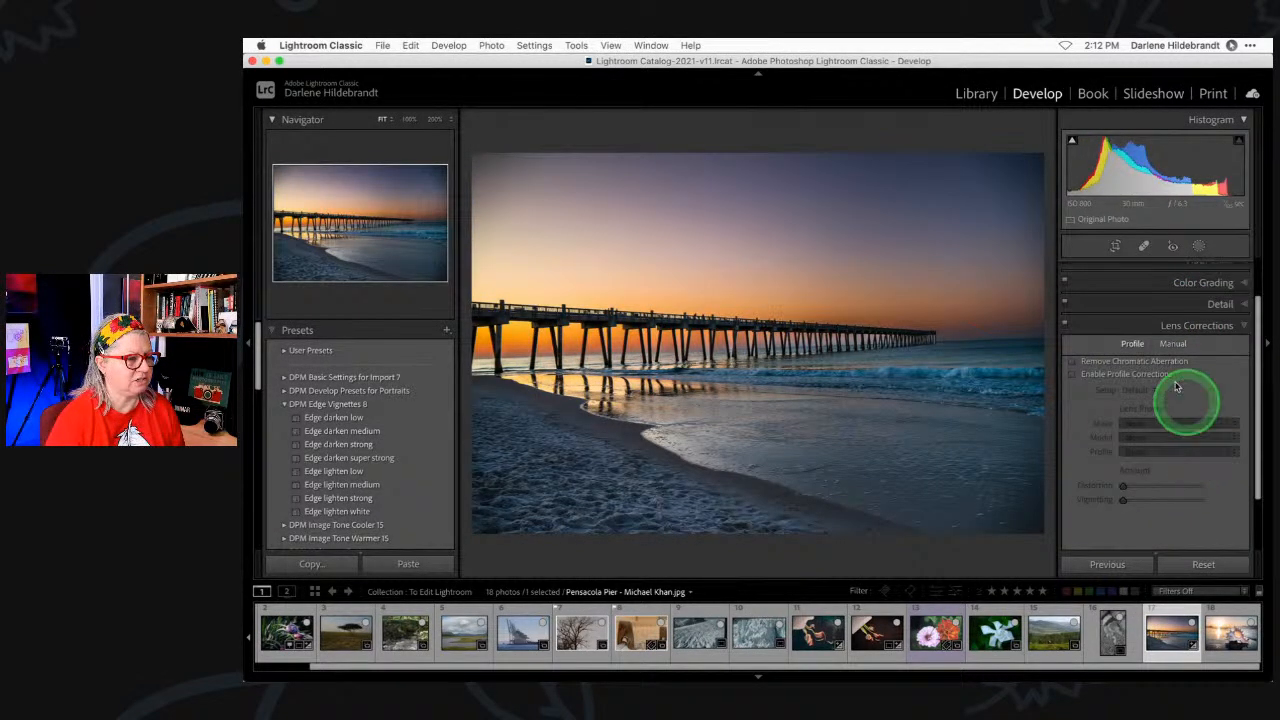
left_click(1072, 373)
left_click(1072, 361)
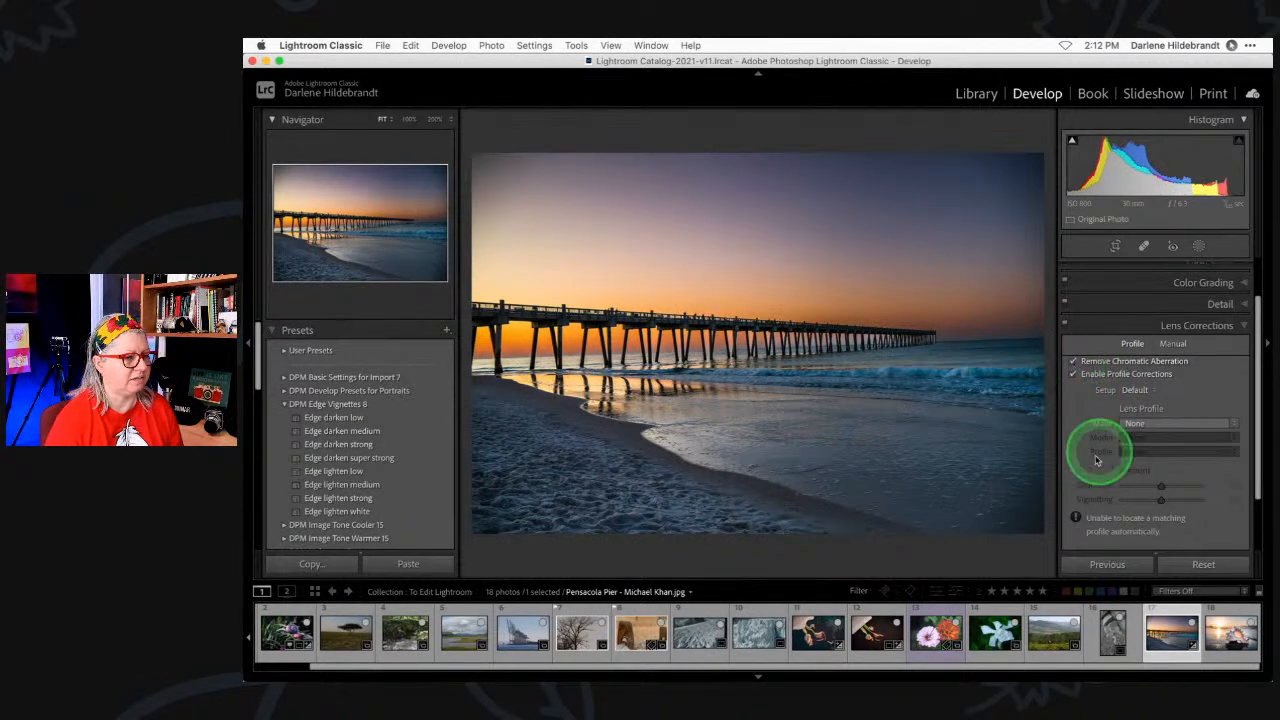
- Try a manual lens vignetting amount of +34 on the pier photo, and reset all its Develop settings
left_click(1172, 343)
scroll(1145, 480, "down", 1)
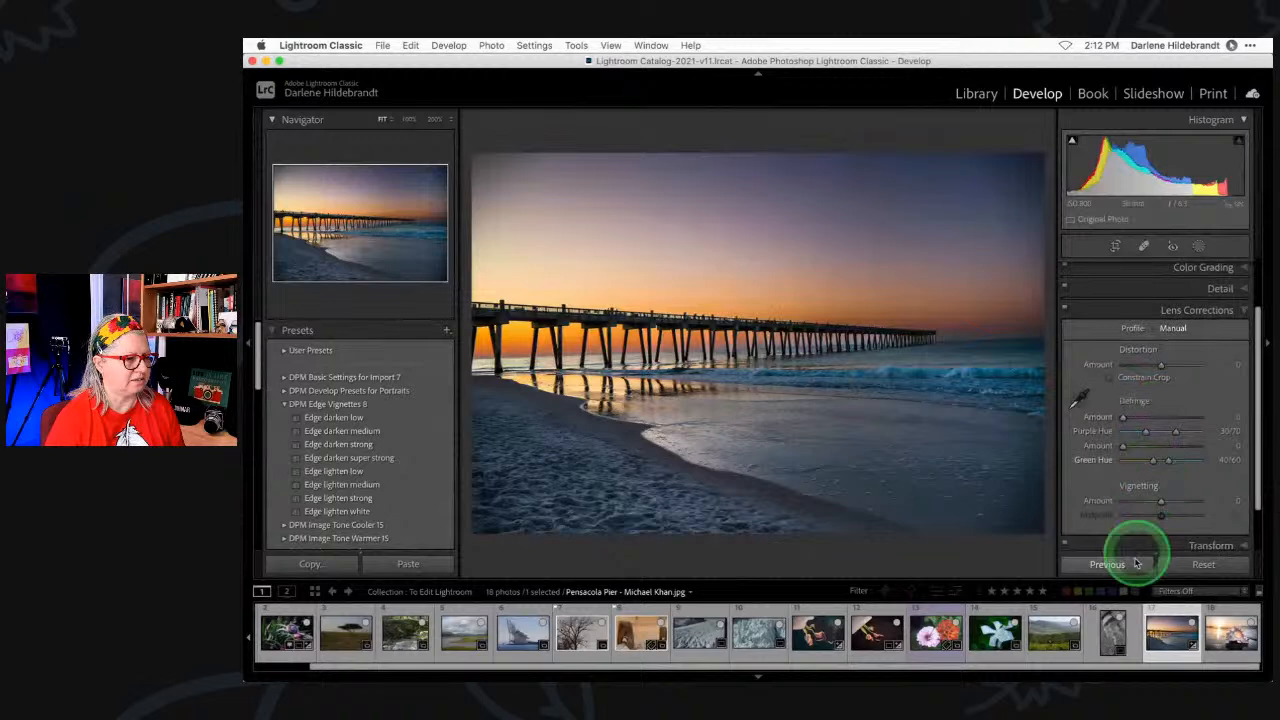
left_click_drag(1135, 501, 1184, 497)
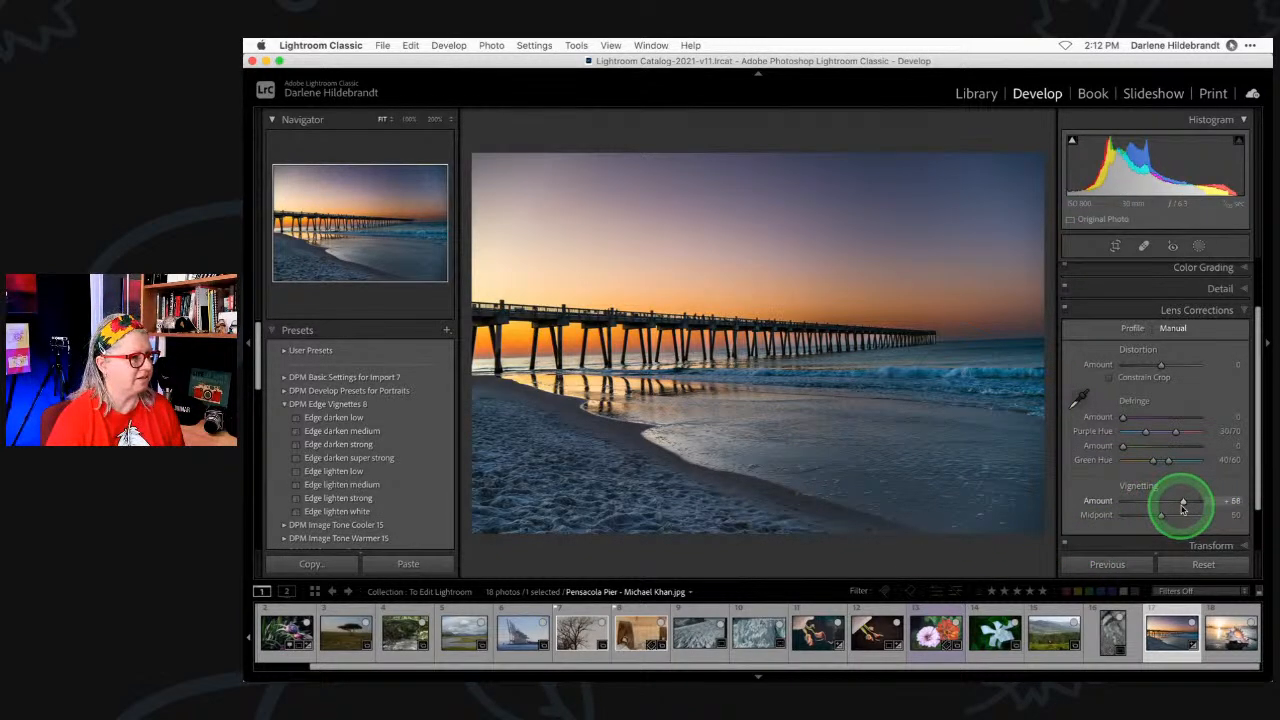
scroll(1183, 507, "up", 3)
scroll(1185, 512, "down", 2)
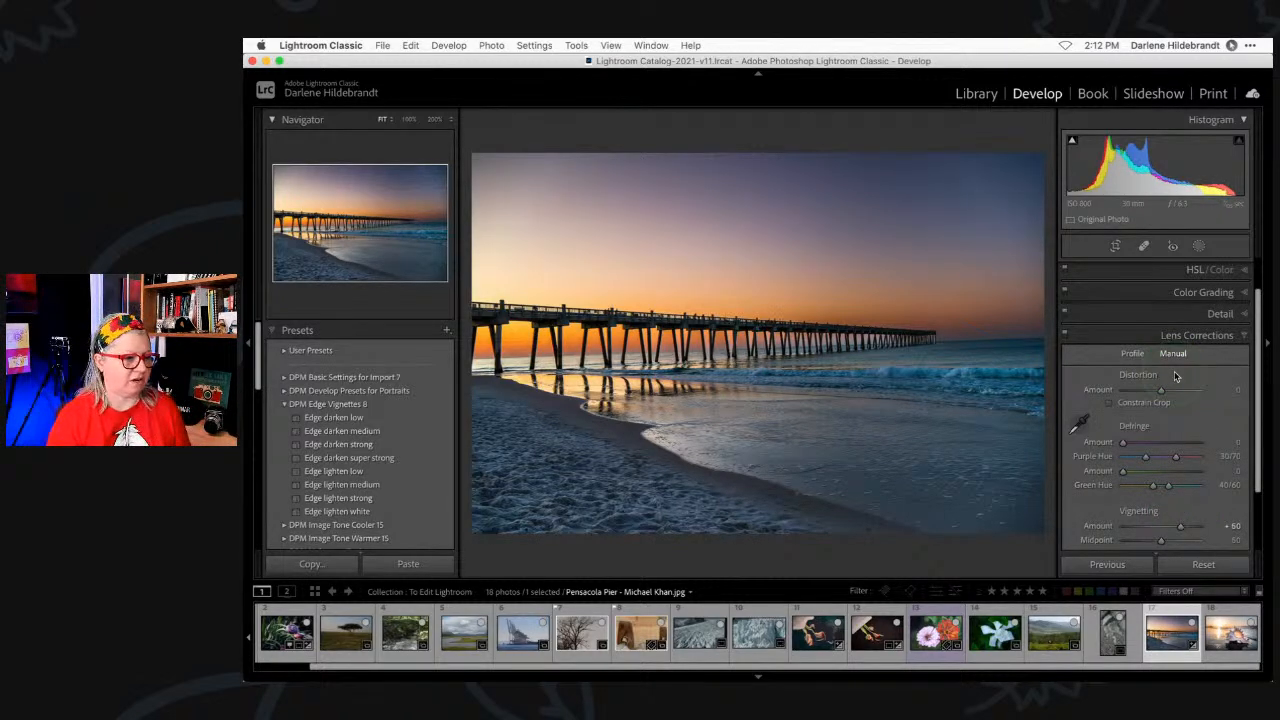
left_click_drag(1183, 529, 1176, 528)
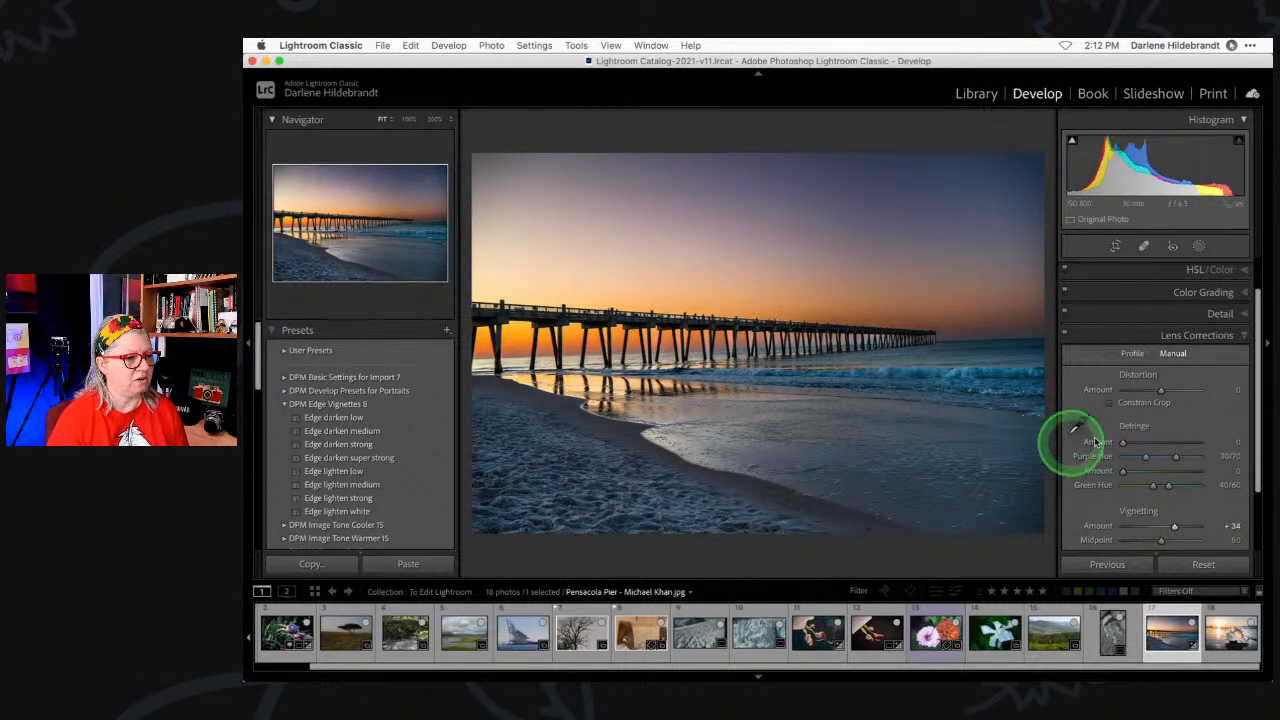
scroll(1171, 371, "down", 3)
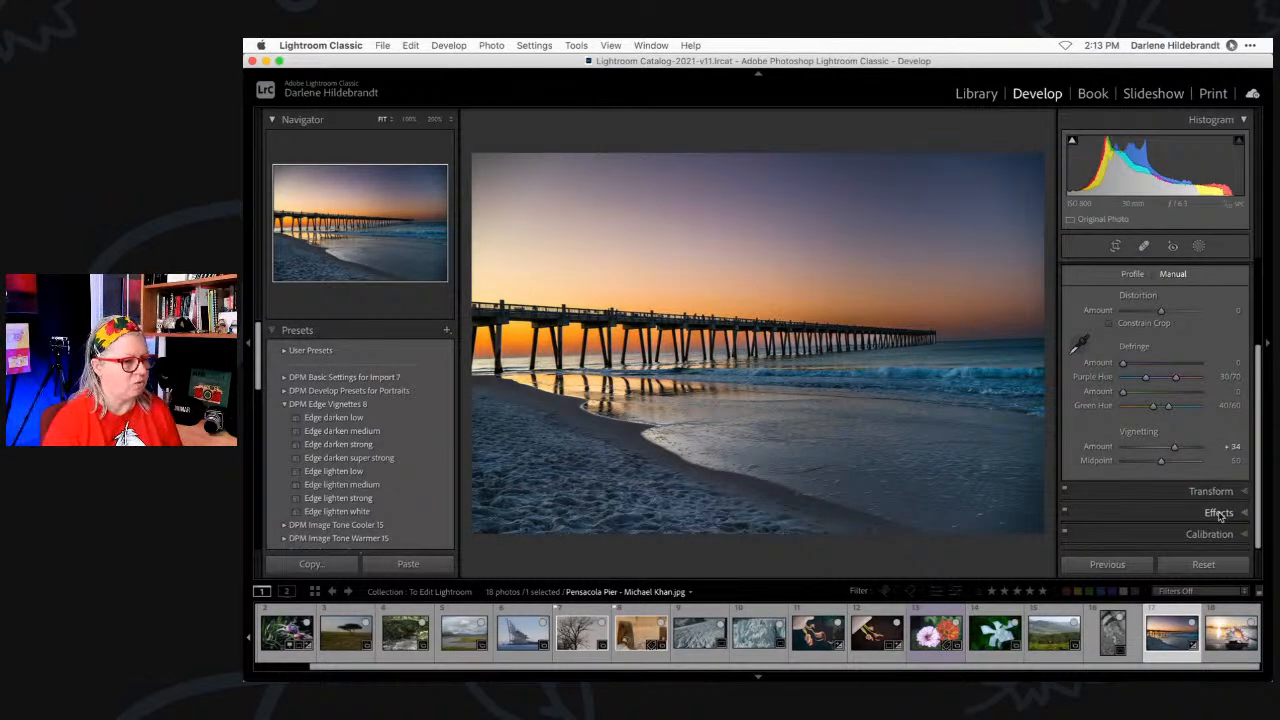
left_click(1212, 566)
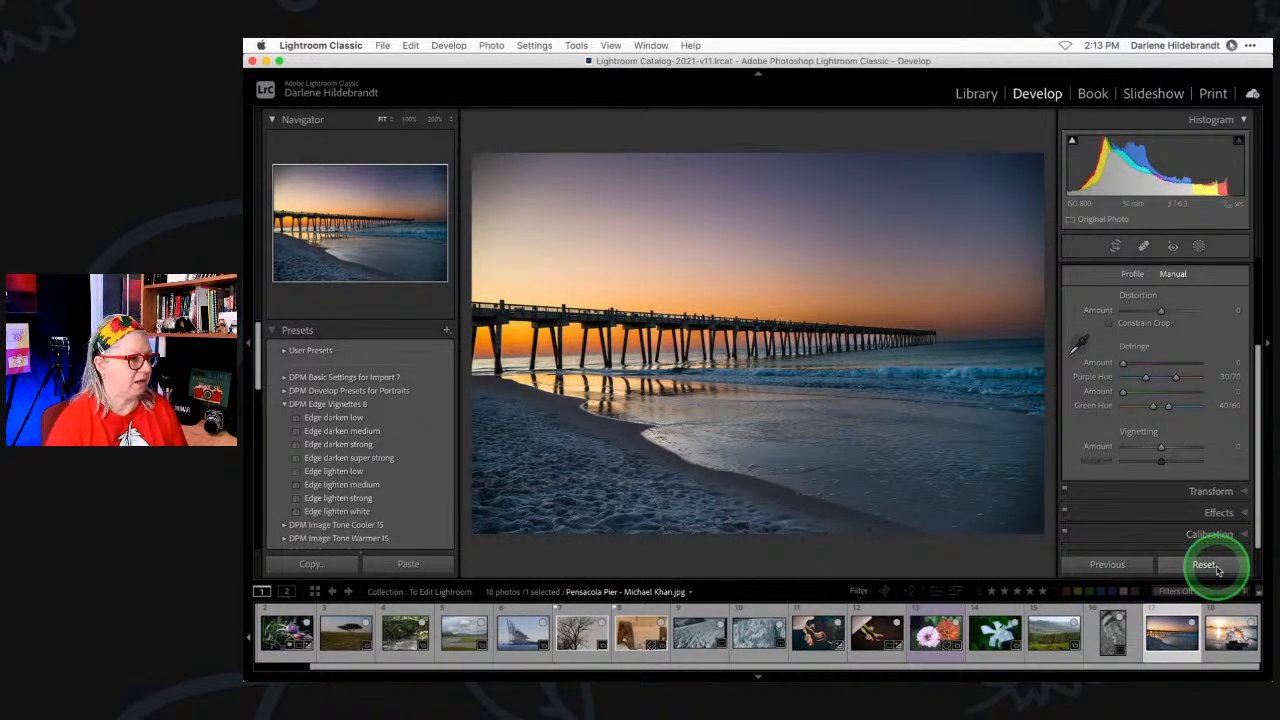
- Go on to the seashell photo and straighten it slightly by rotating the crop
key("Right")
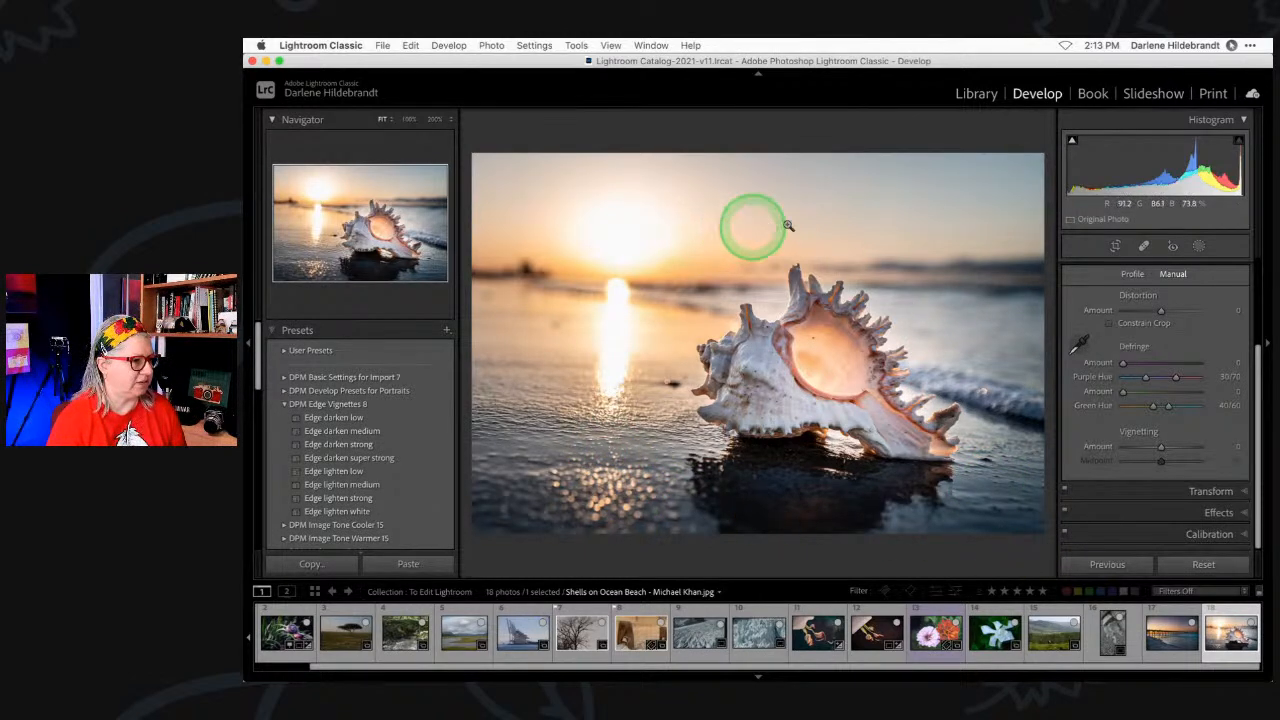
scroll(1180, 412, "up", 3)
scroll(1180, 412, "down", 2)
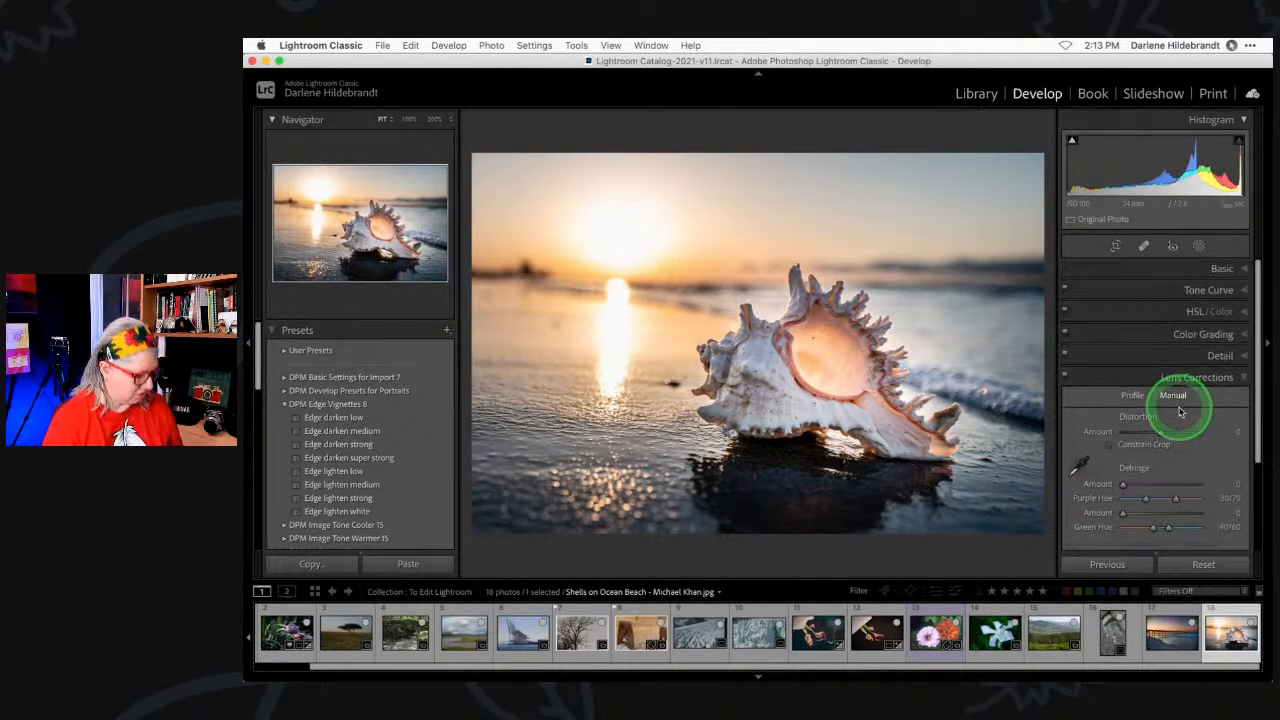
key("r")
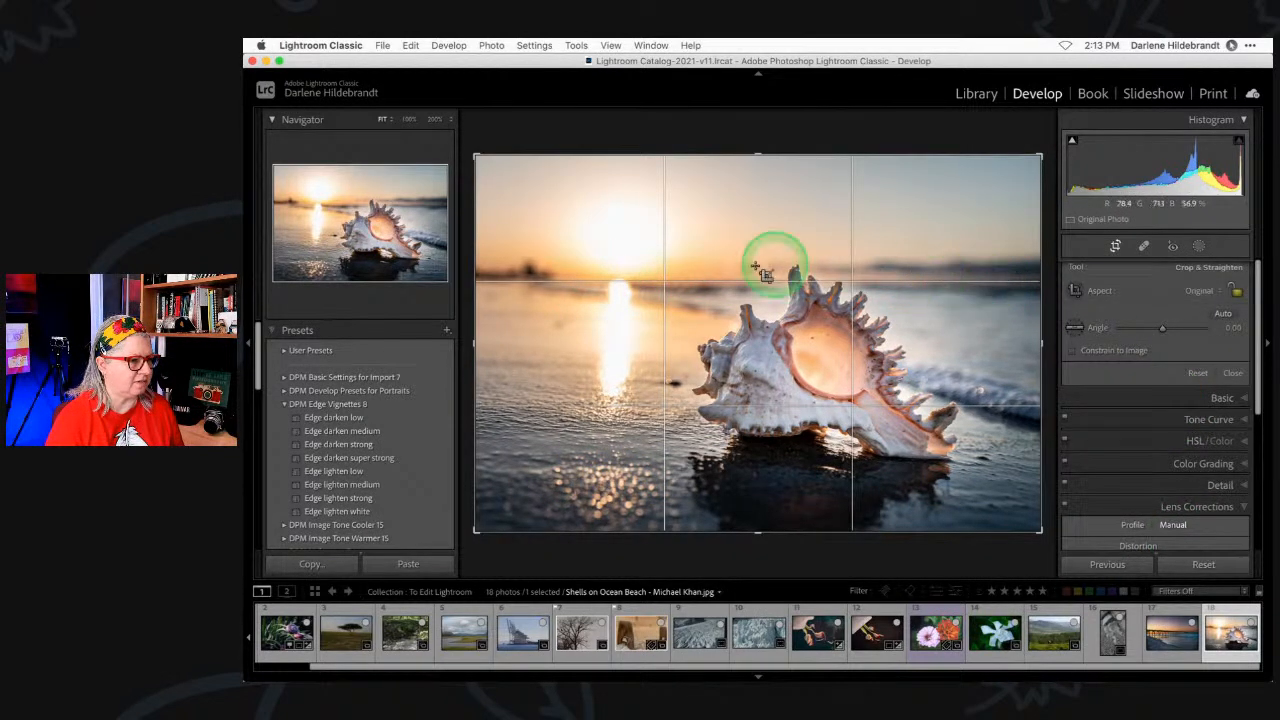
left_click_drag(1046, 140, 1046, 137)
key("Return")
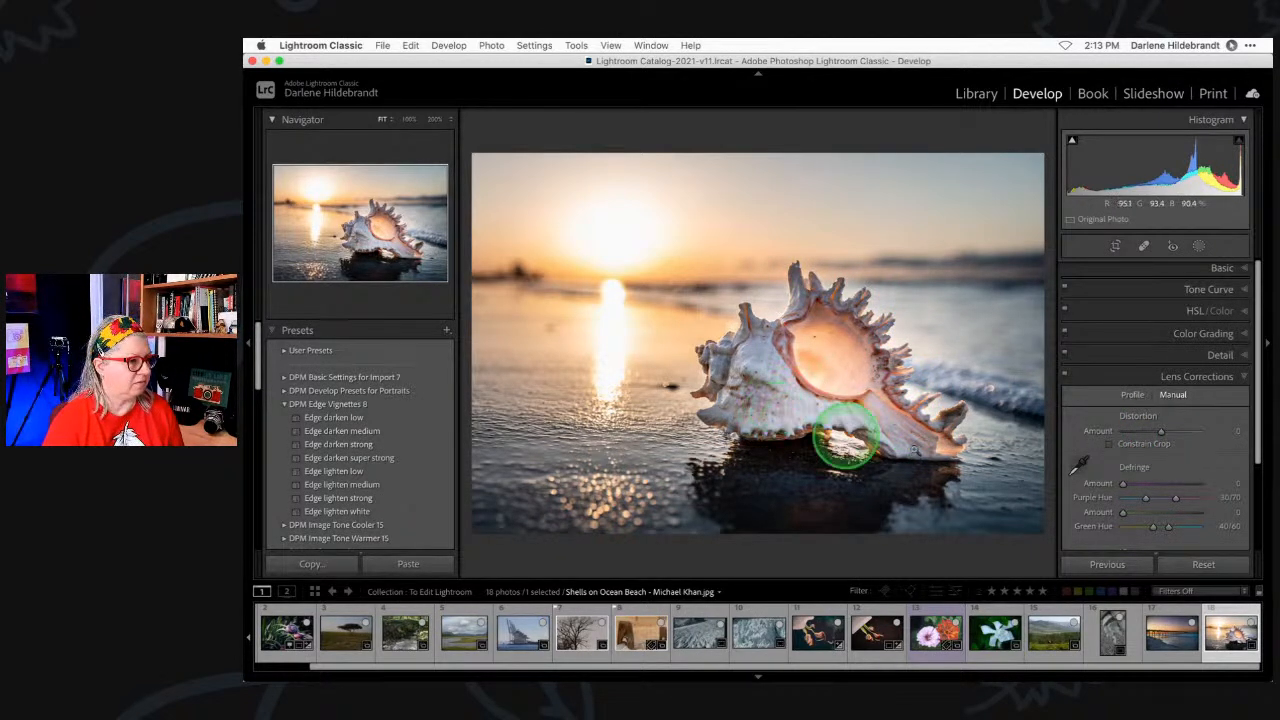
- Mask the shell with Select Subject and raise its Texture to 34 and Clarity to 13
left_click(1199, 246)
left_click(1104, 289)
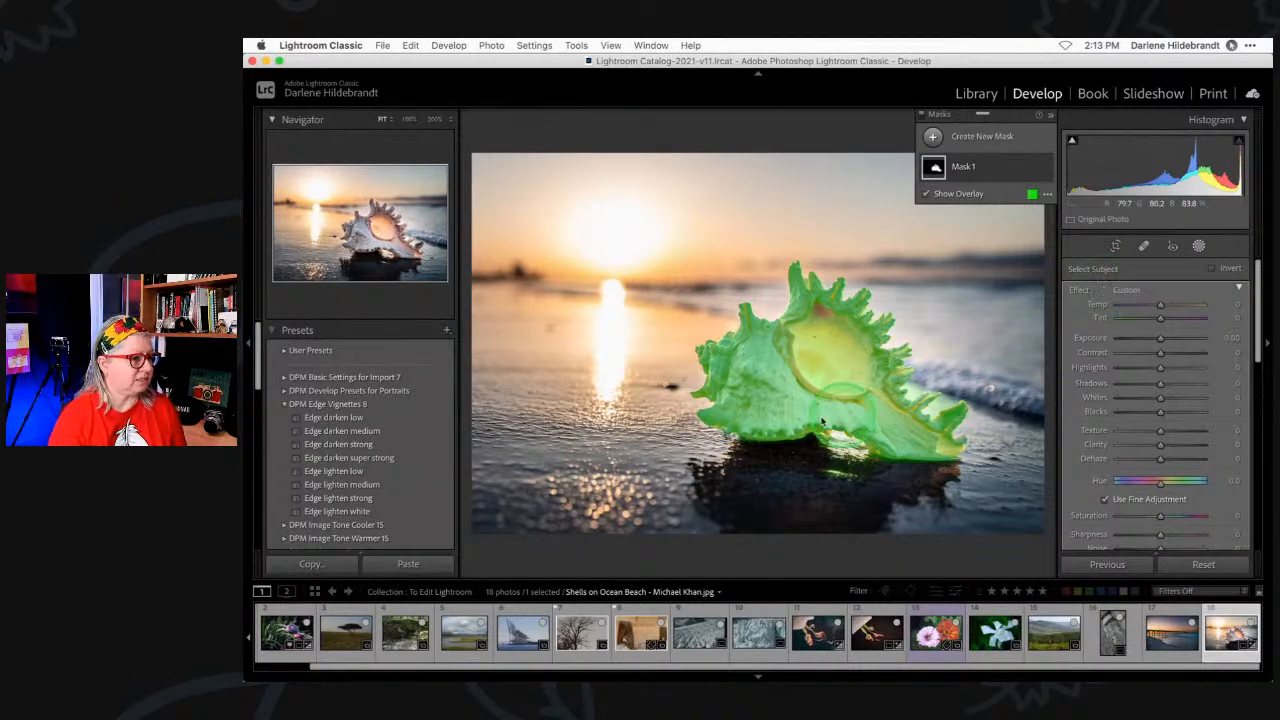
left_click(1163, 446)
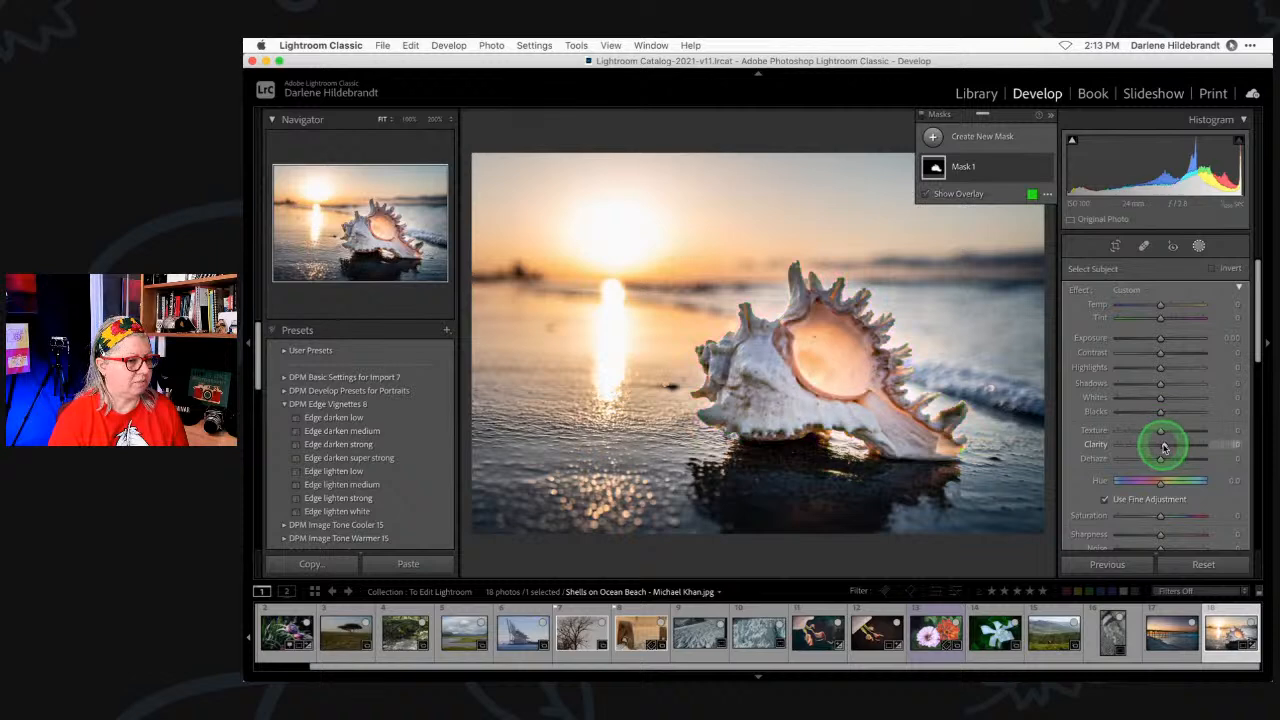
mouse_move(1170, 447)
left_mouse_down()
mouse_move(1174, 431)
mouse_move(1089, 431)
mouse_move(1187, 432)
mouse_move(1168, 446)
mouse_move(1176, 433)
mouse_move(1163, 434)
mouse_move(1165, 446)
left_mouse_up()
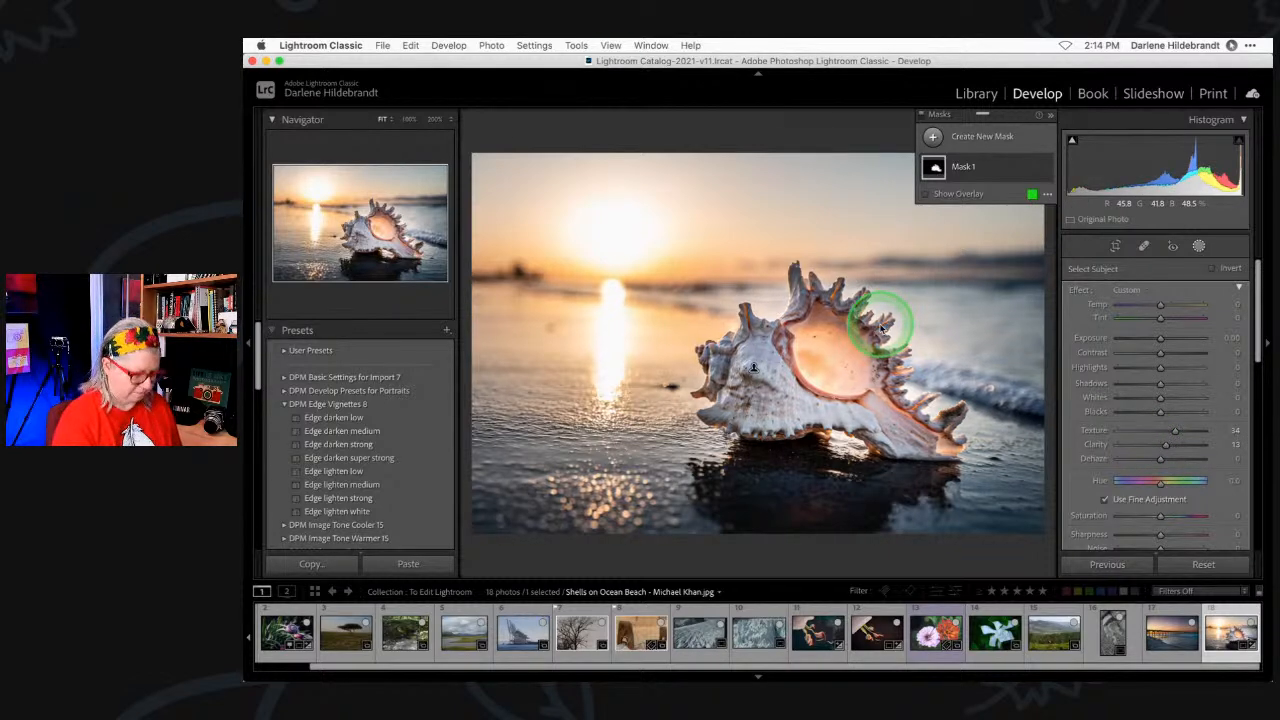
- Compare the enlarged shell with and without the mask adjustments, restore the full view, and leave masking
key("super+equal")
key("super+equal")
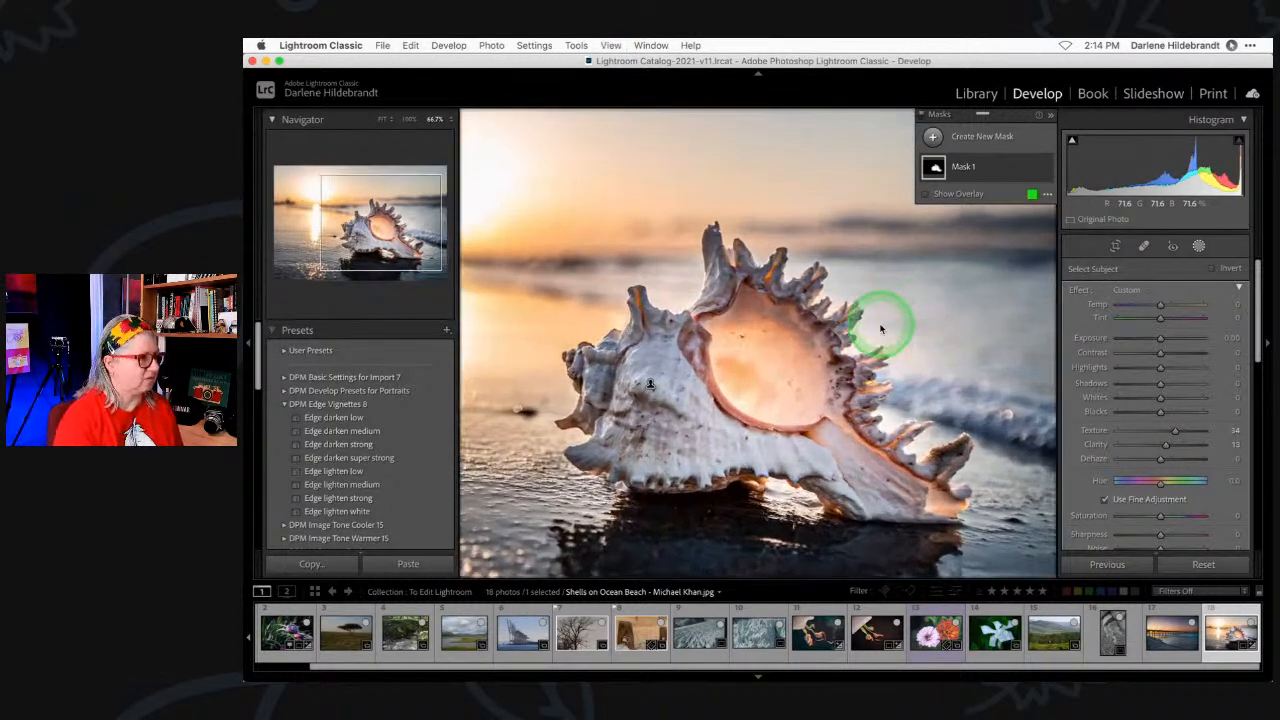
left_click(924, 118)
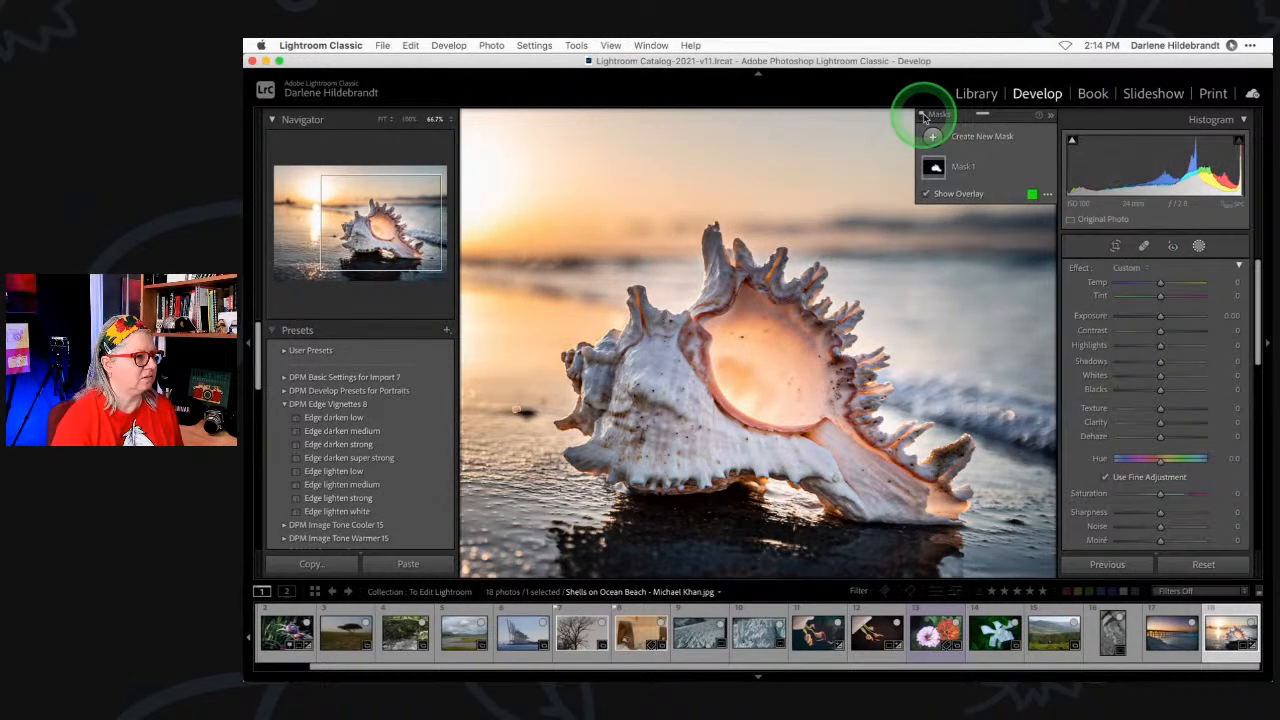
left_click(924, 117)
left_click(924, 117)
key("super+0")
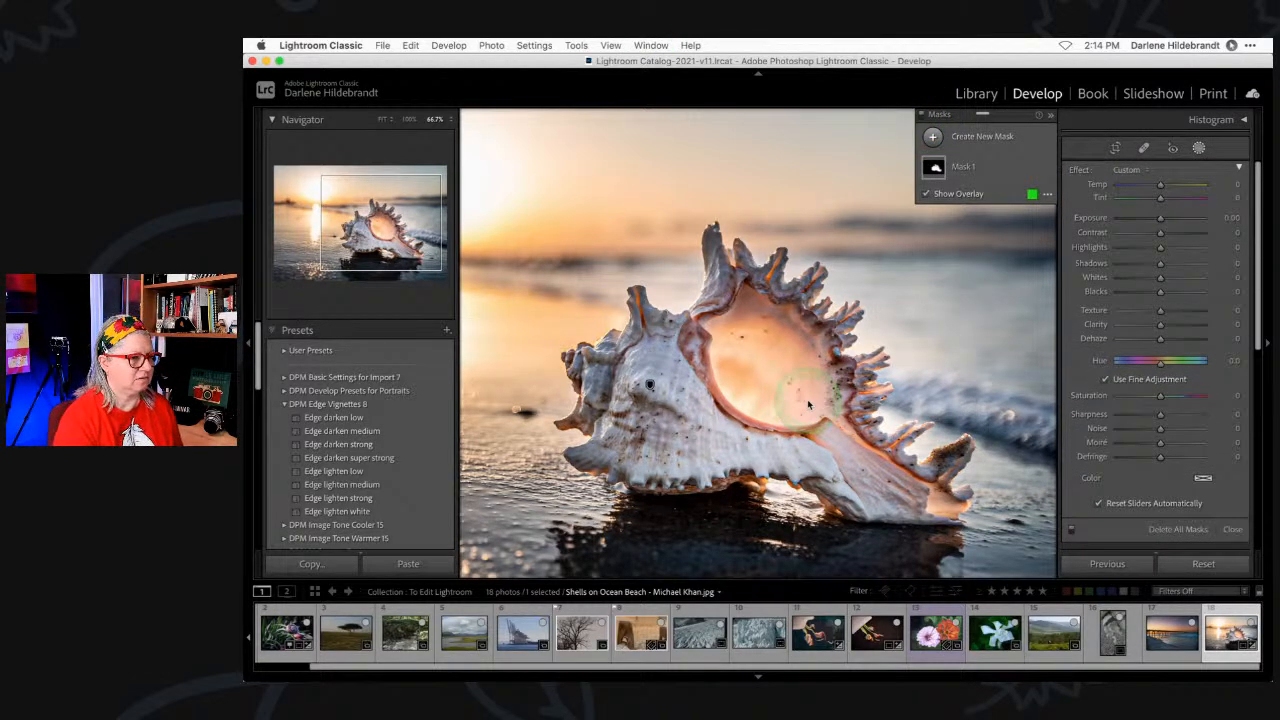
left_click(1224, 122)
left_click(1196, 245)
left_click(886, 257)
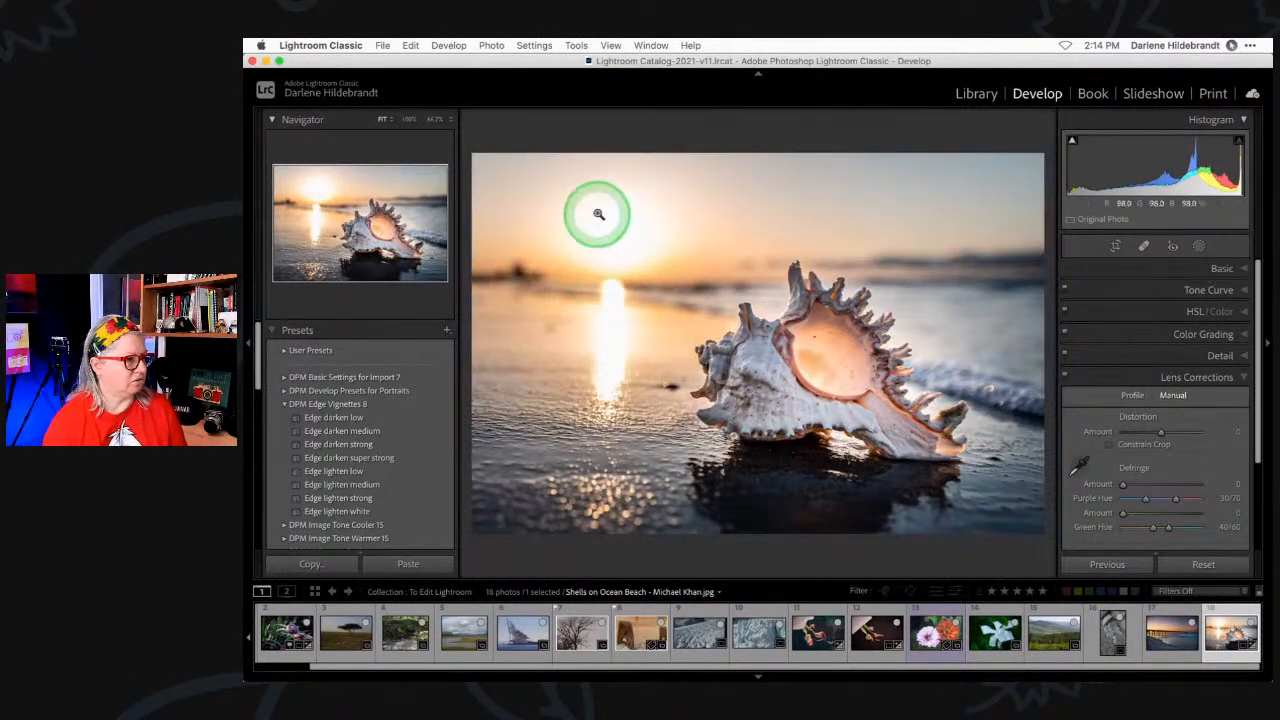
- Add a Select Sky mask with Exposure at -0.46 and Highlights at -11, and leave masking
left_click(1198, 247)
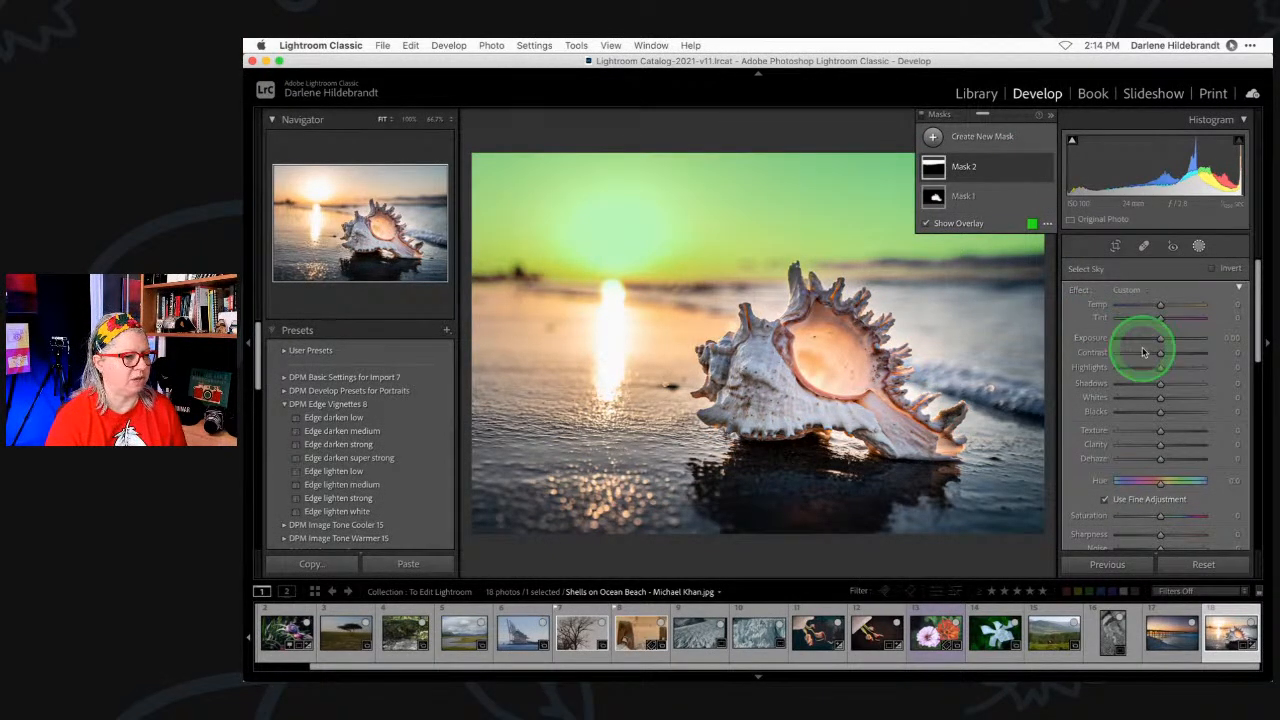
left_click_drag(1160, 340, 1100, 366)
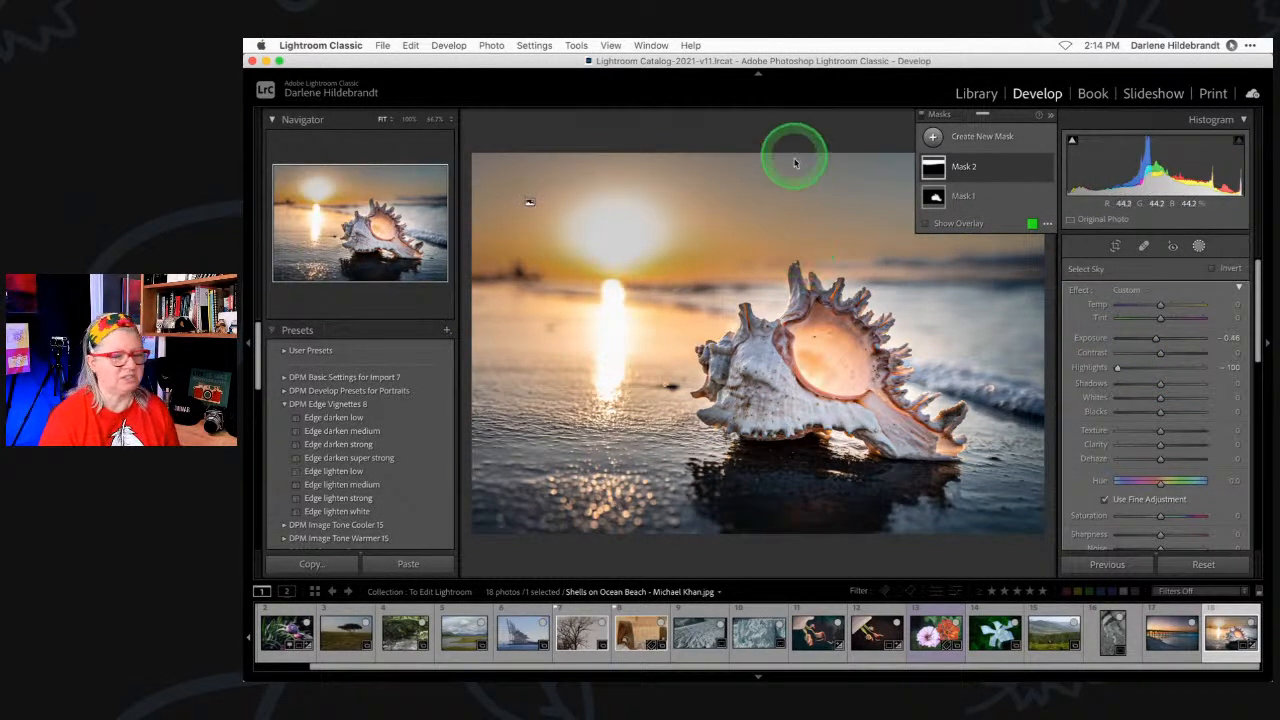
left_click_drag(1116, 367, 1153, 367)
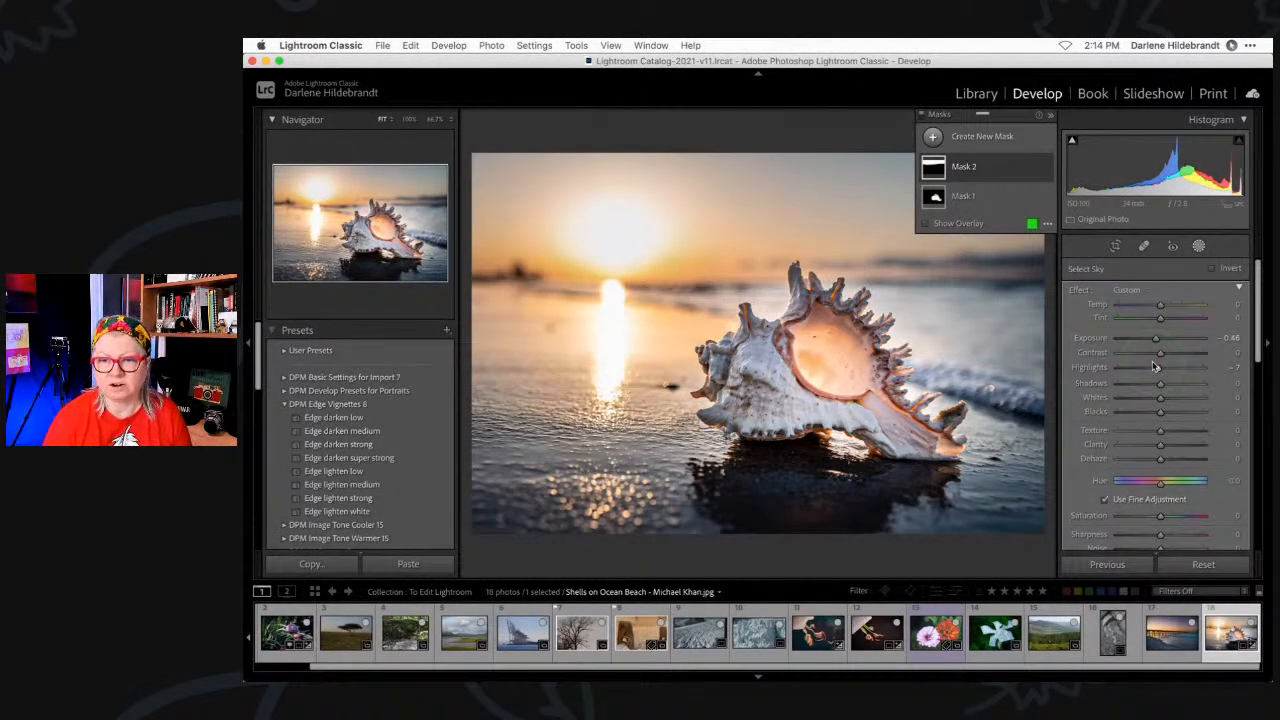
left_click_drag(1153, 367, 1158, 370)
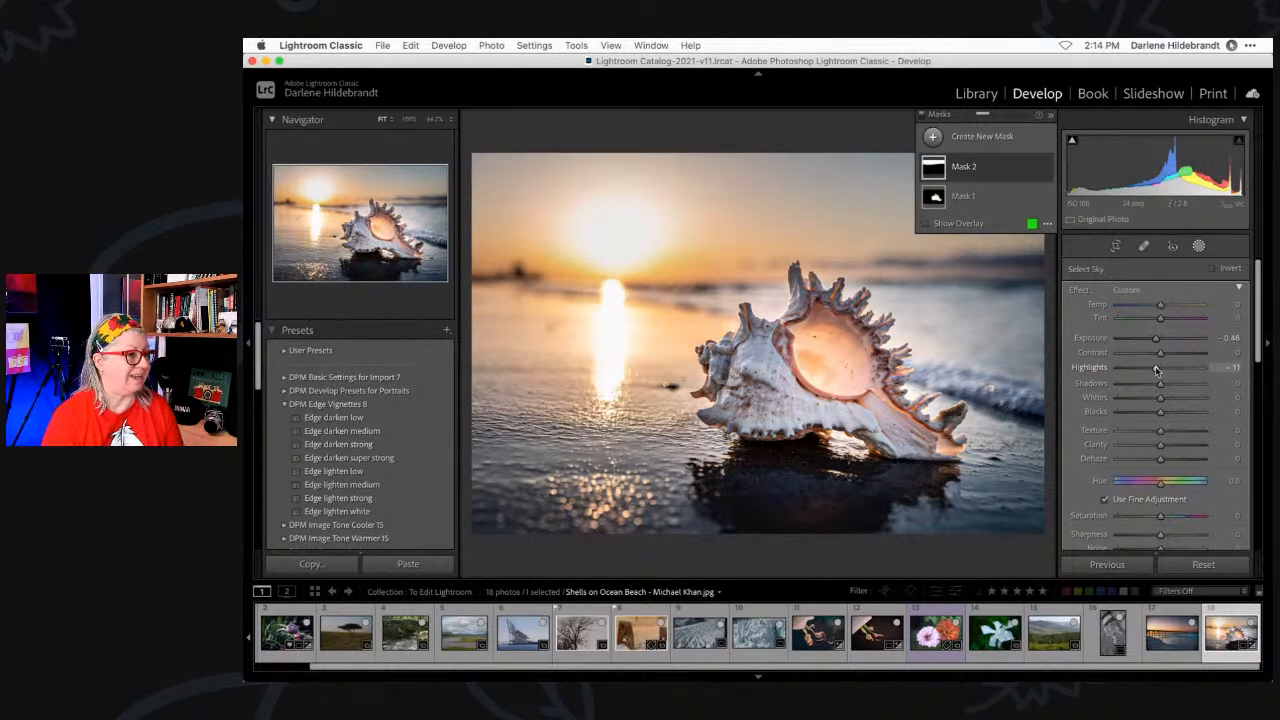
left_click(1198, 247)
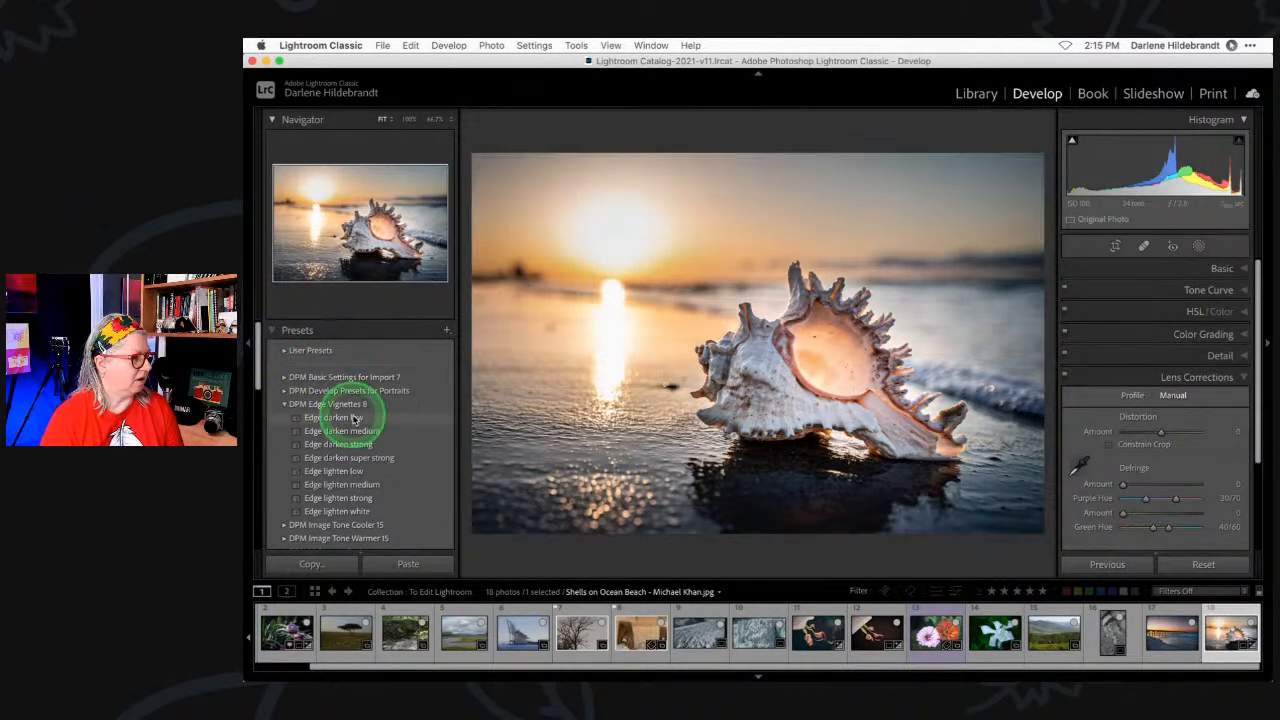
- Try a hard-edged post-crop vignette with Amount -74, Midpoint 0 and Feather 0, and reset its Amount
scroll(1213, 435, "down", 3)
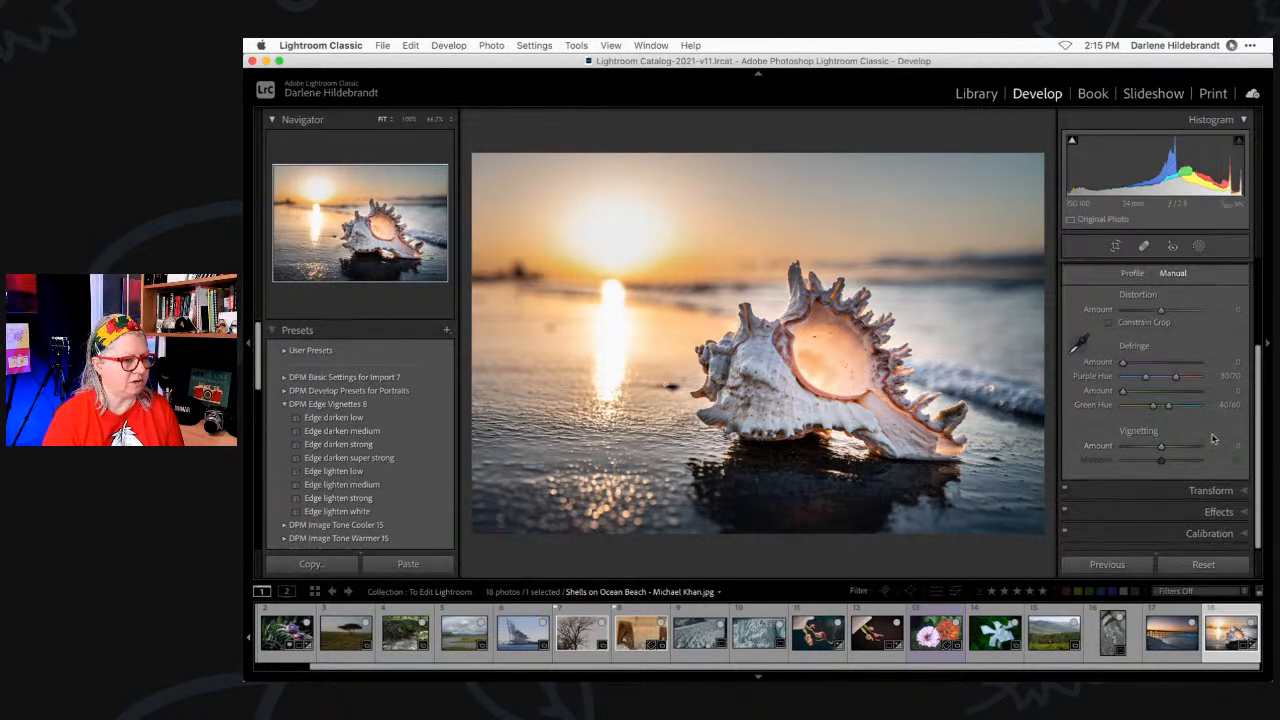
left_click(1214, 507)
left_click_drag(1161, 400, 1132, 401)
left_click_drag(1160, 442, 1110, 414)
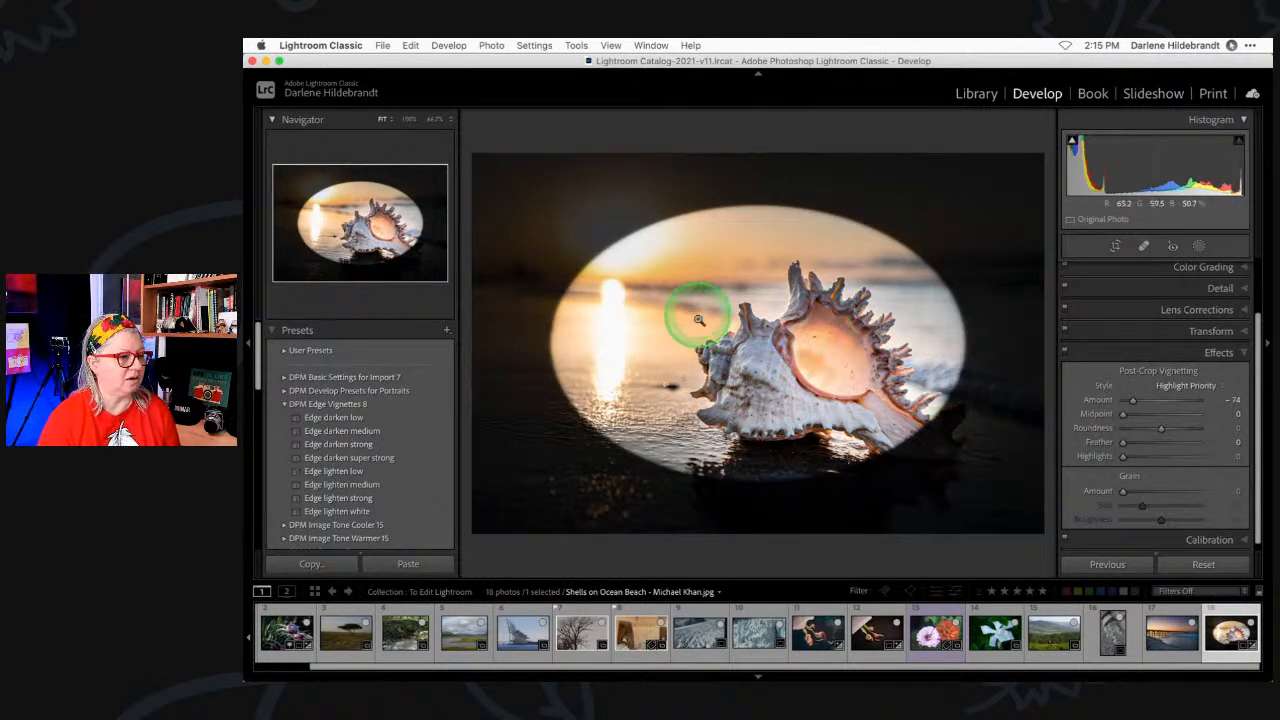
double_click(1098, 400)
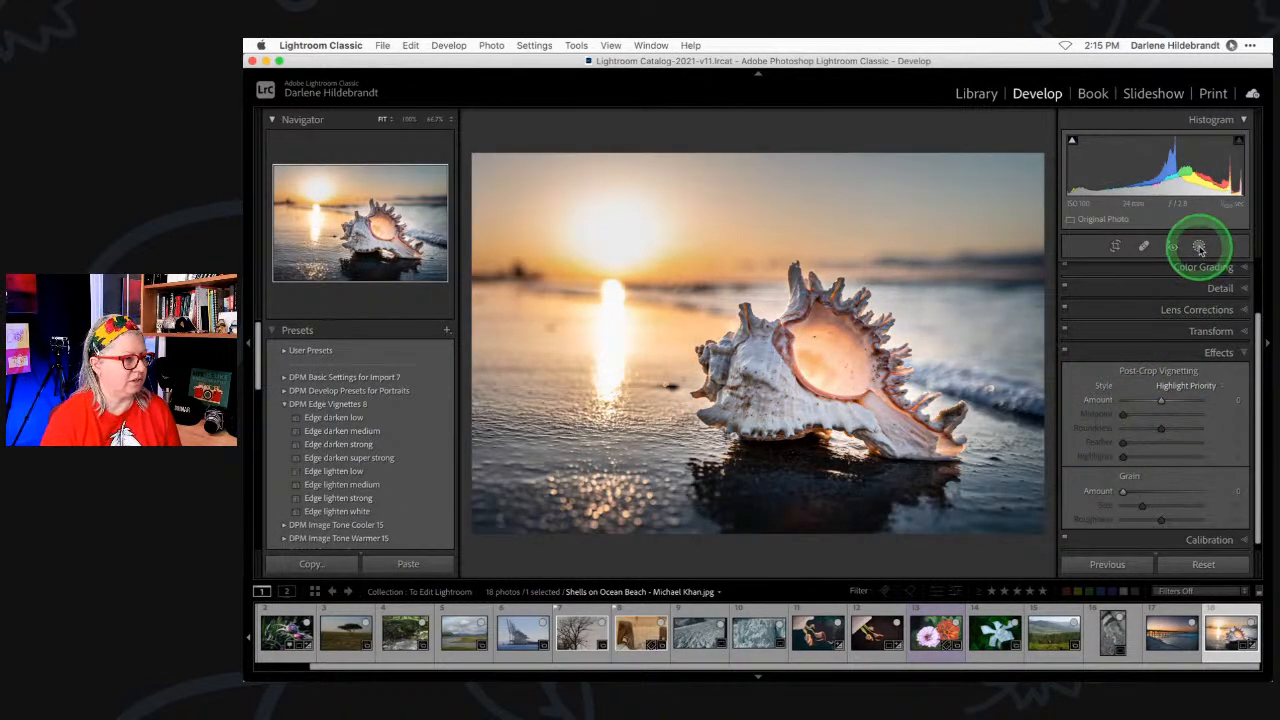
- Add a Radial Gradient mask centred around the shell and invert it to affect the surroundings
left_click(1199, 248)
left_click(933, 136)
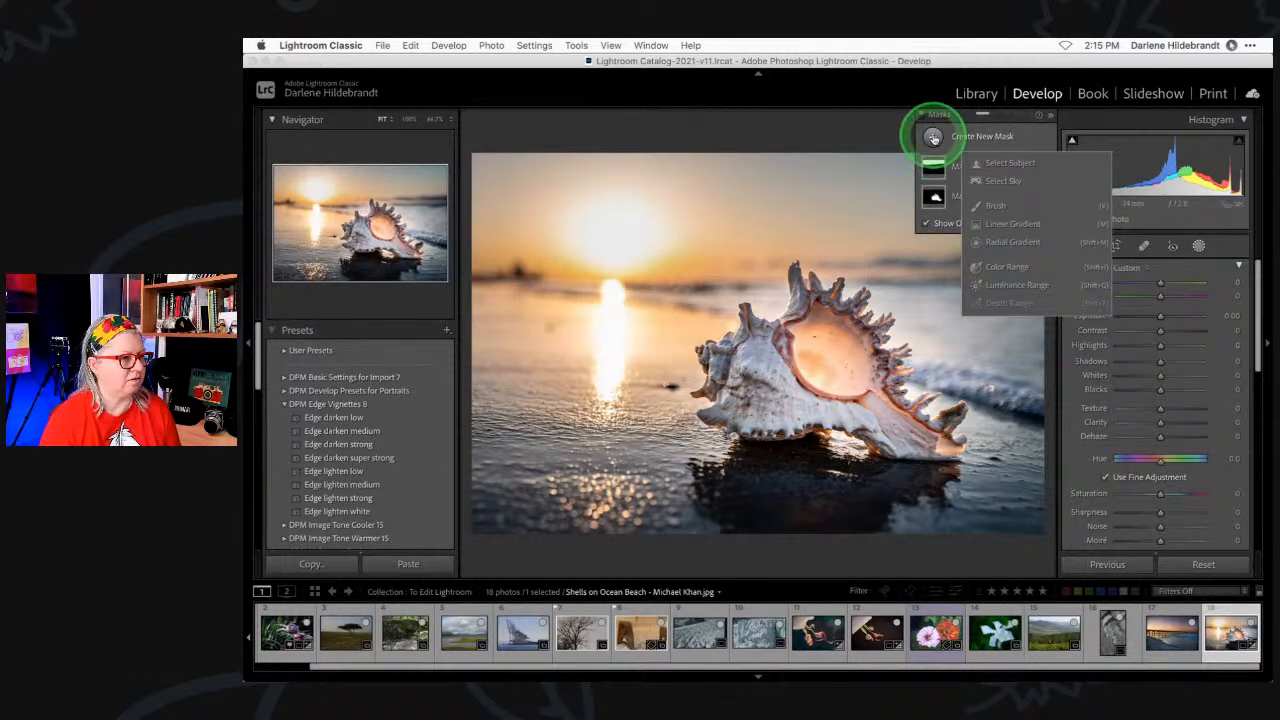
left_click(1005, 242)
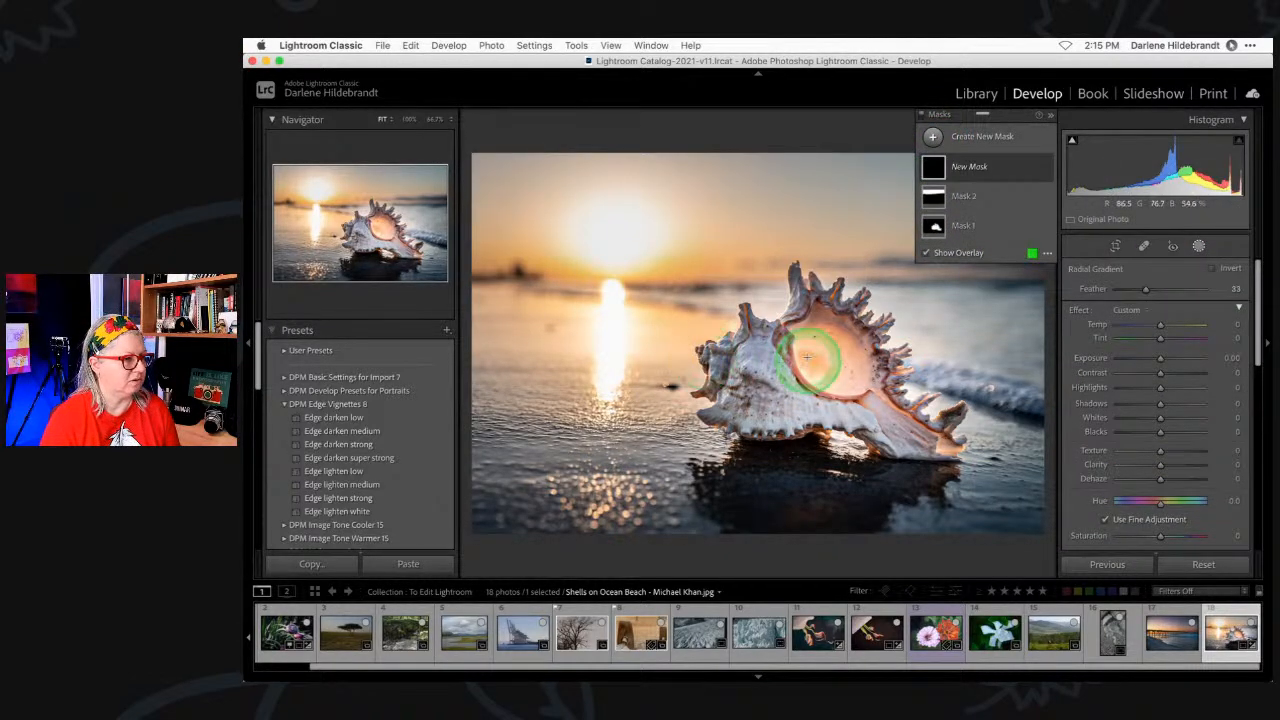
left_click_drag(803, 373, 1023, 506)
left_click_drag(865, 368, 891, 391)
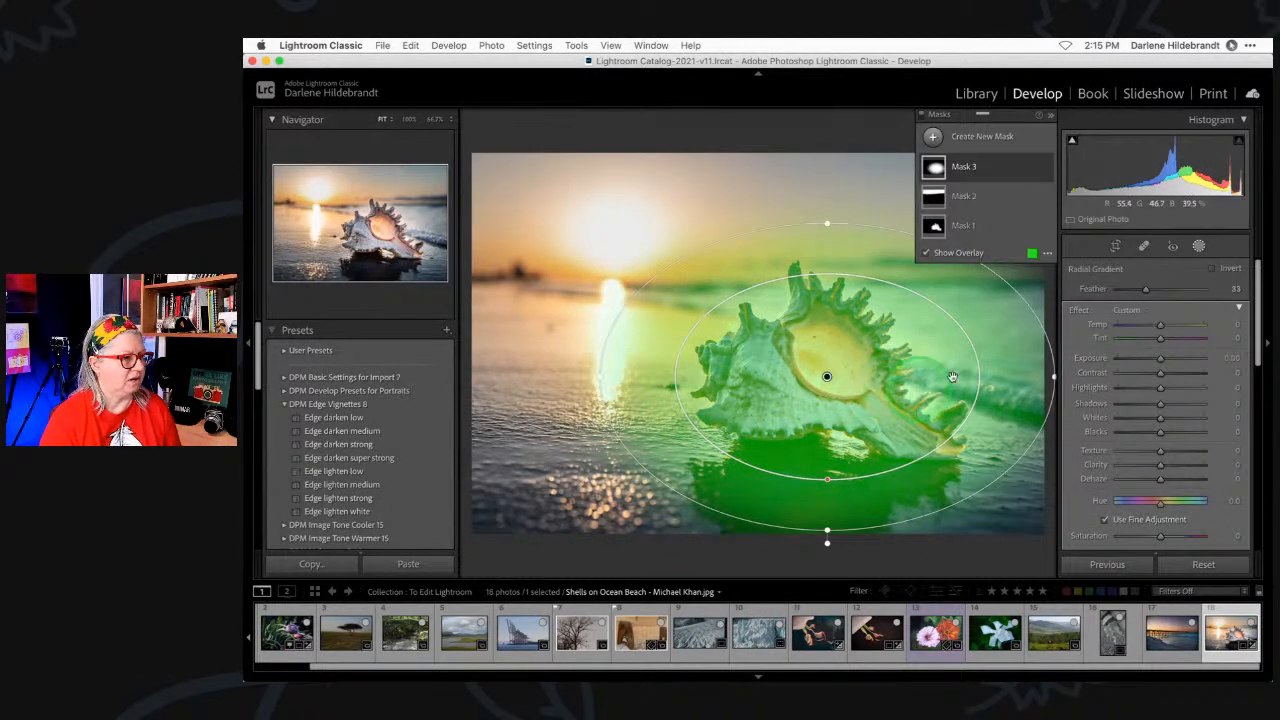
left_click(1211, 267)
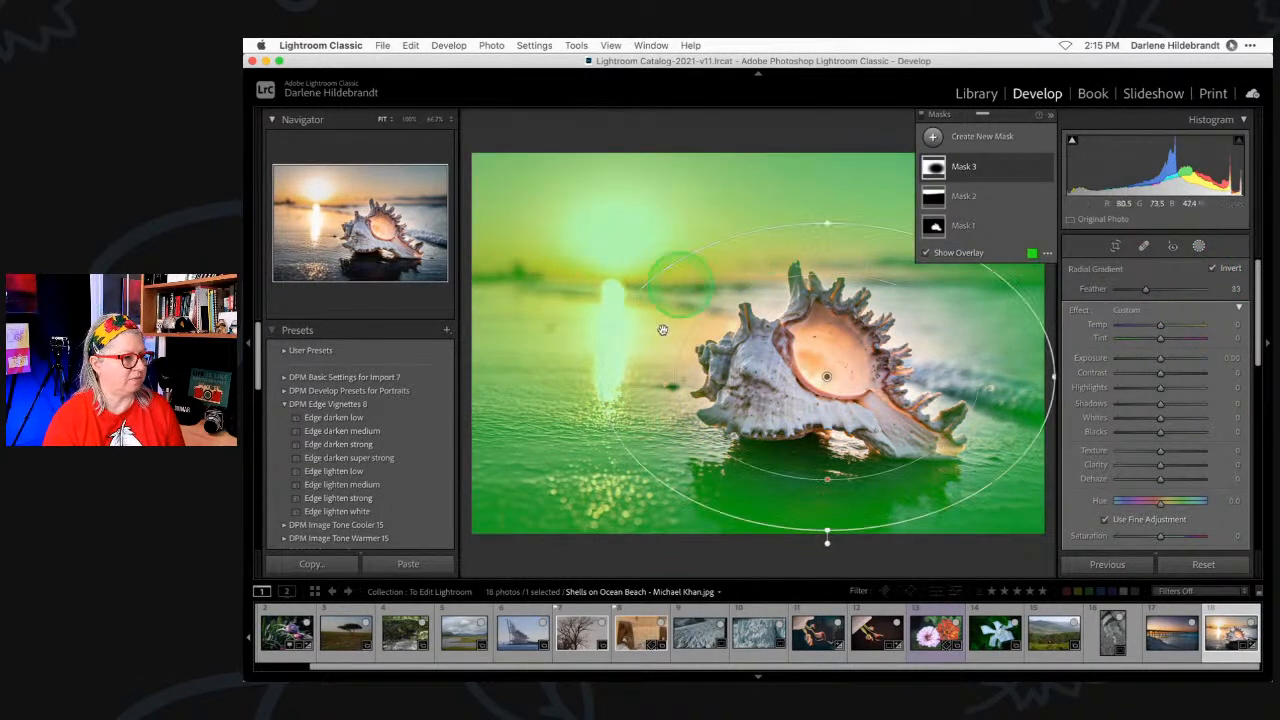
- Darken the shell's surroundings with Exposure at -0.54 and Highlights at -13, and leave masking
left_click_drag(1161, 359, 1152, 389)
double_click(1155, 388)
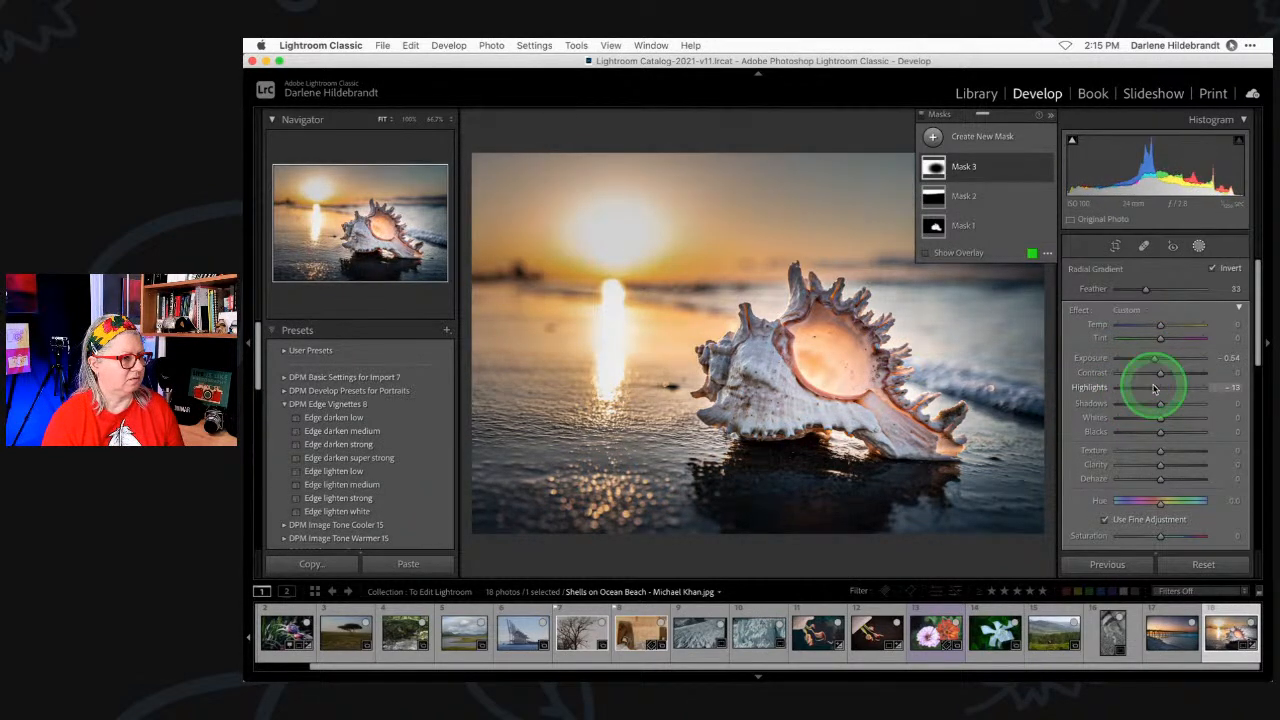
left_click(1199, 245)
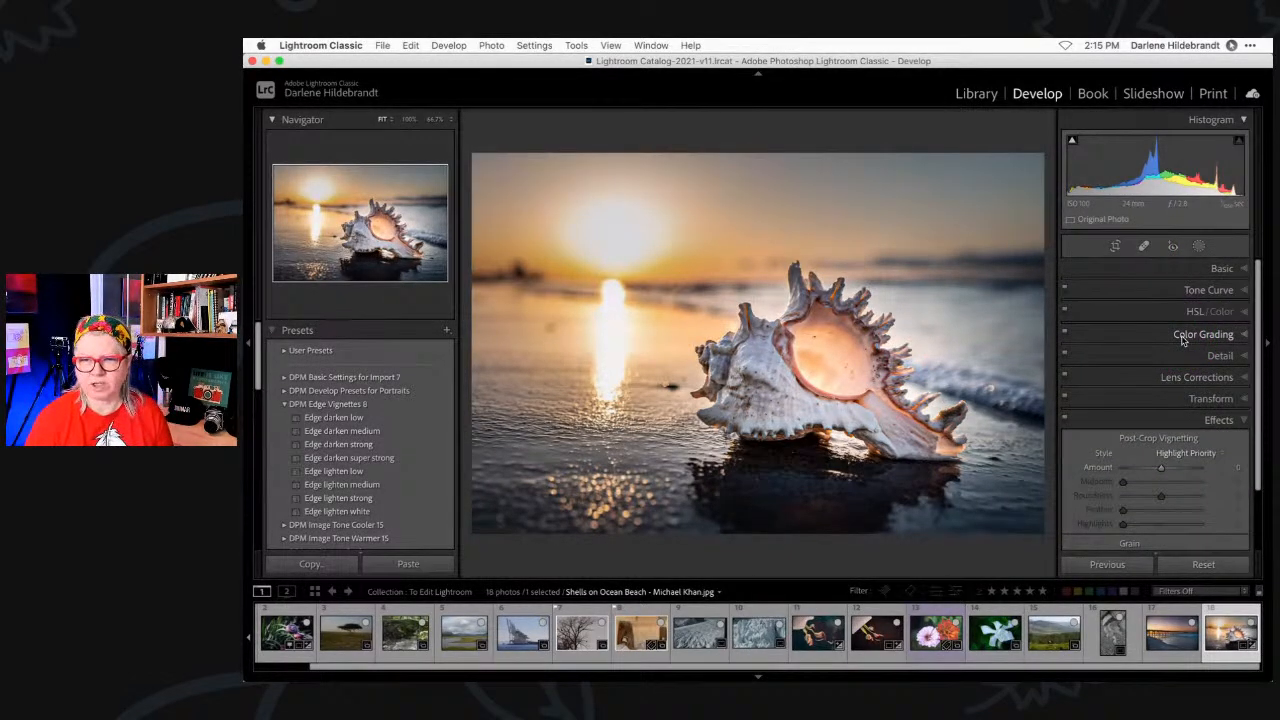
- Reopen the Select Sky mask, try a warmer Temp on it, and reset the Temp
left_click(1199, 245)
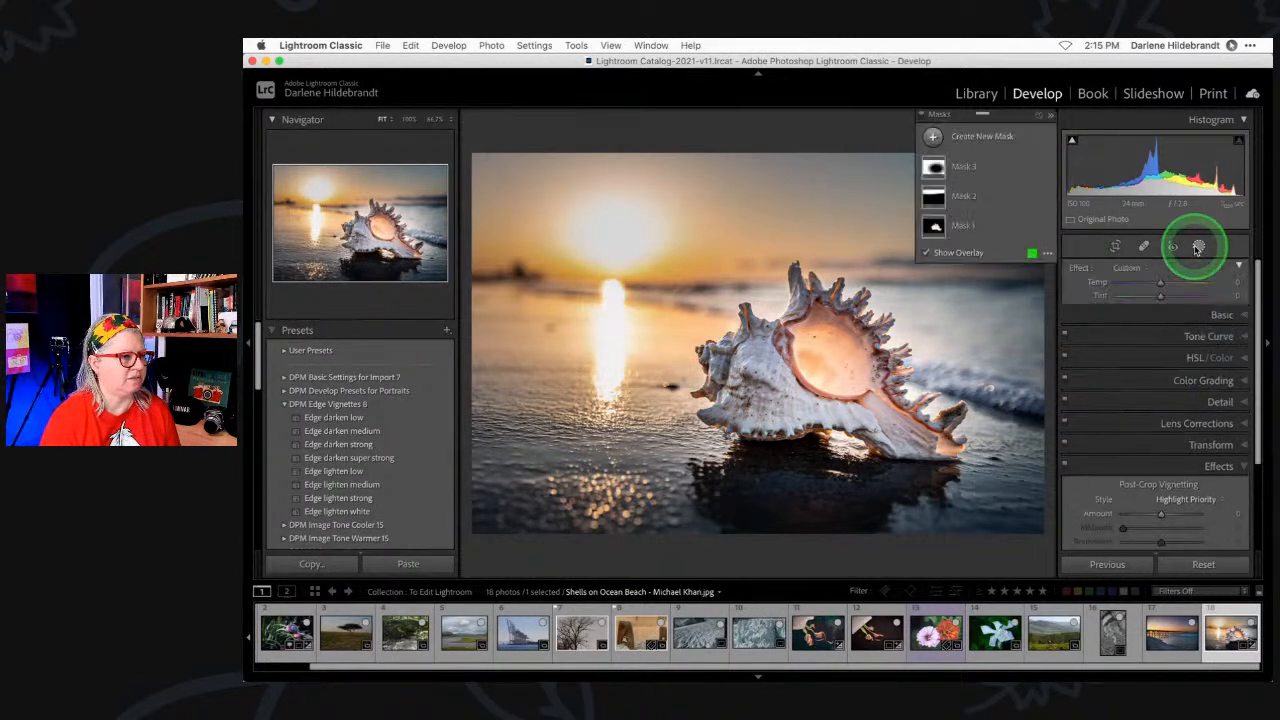
left_click(988, 197)
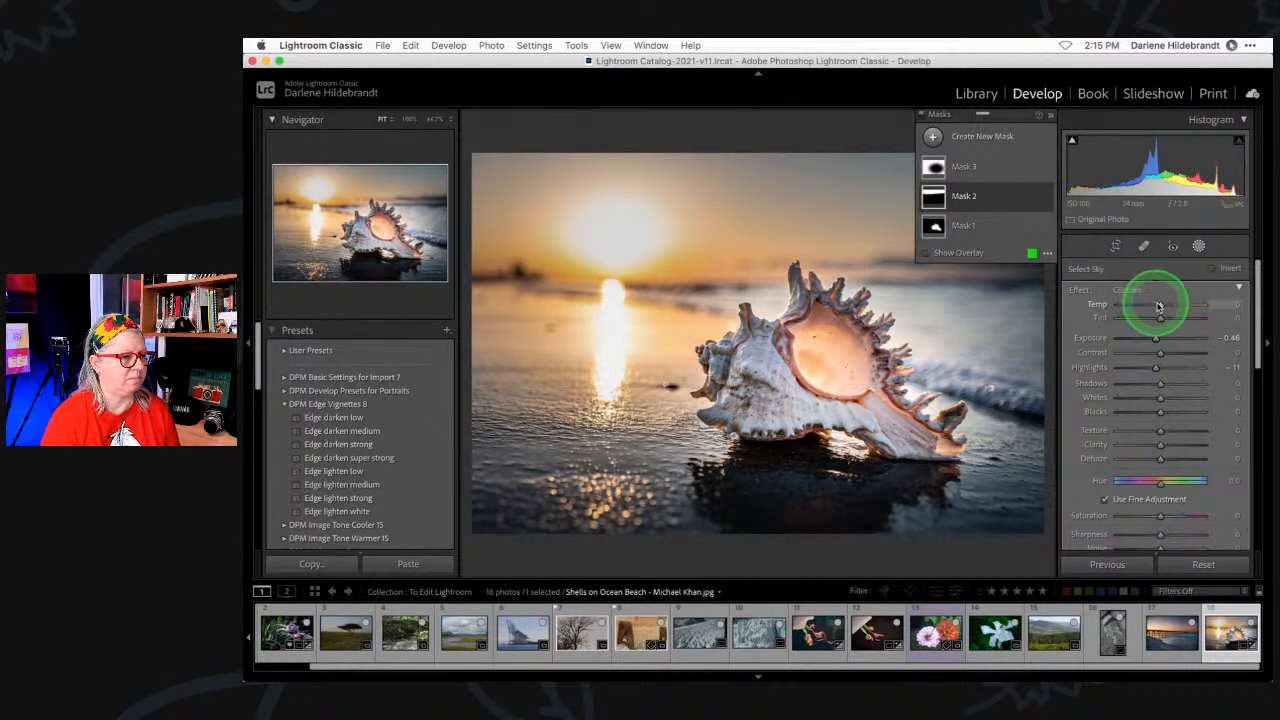
mouse_move(1159, 306)
left_mouse_down()
mouse_move(1138, 305)
mouse_move(1175, 305)
left_mouse_up()
double_click(1175, 305)
scroll(1158, 346, "down", 1)
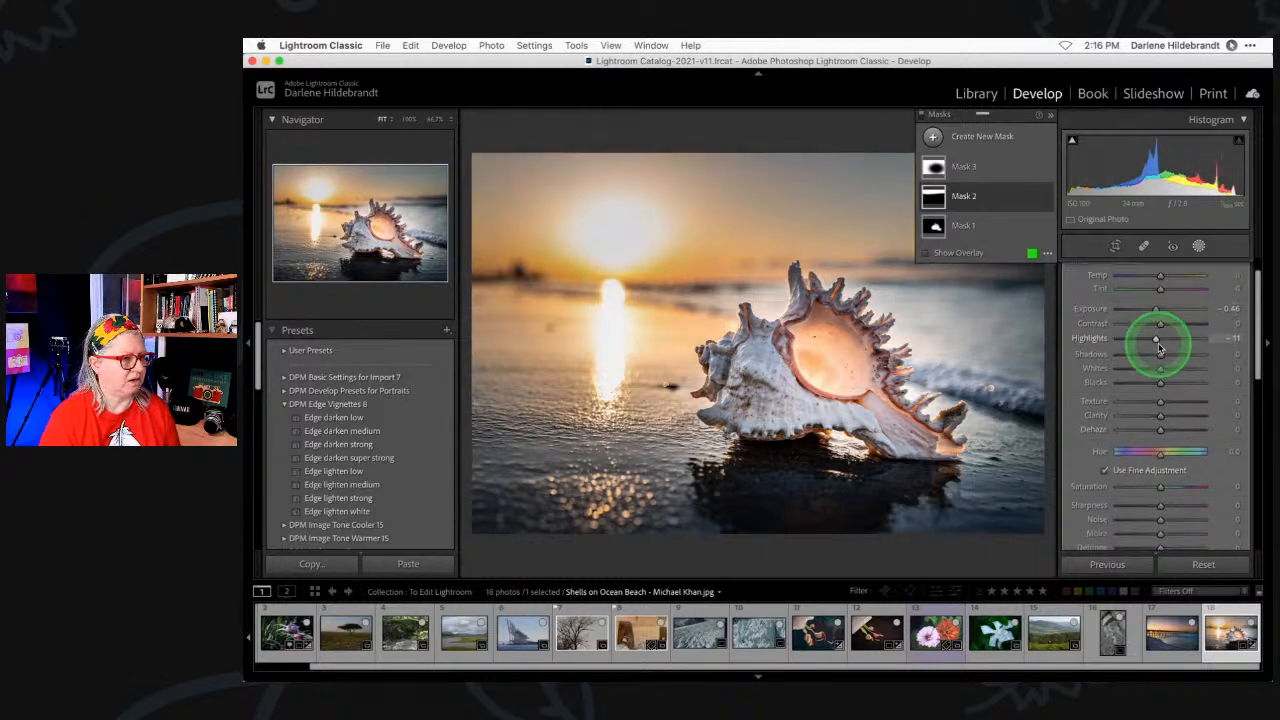
- Rename the Select Sky mask, Mask 2, as "sky"
left_click(1033, 197)
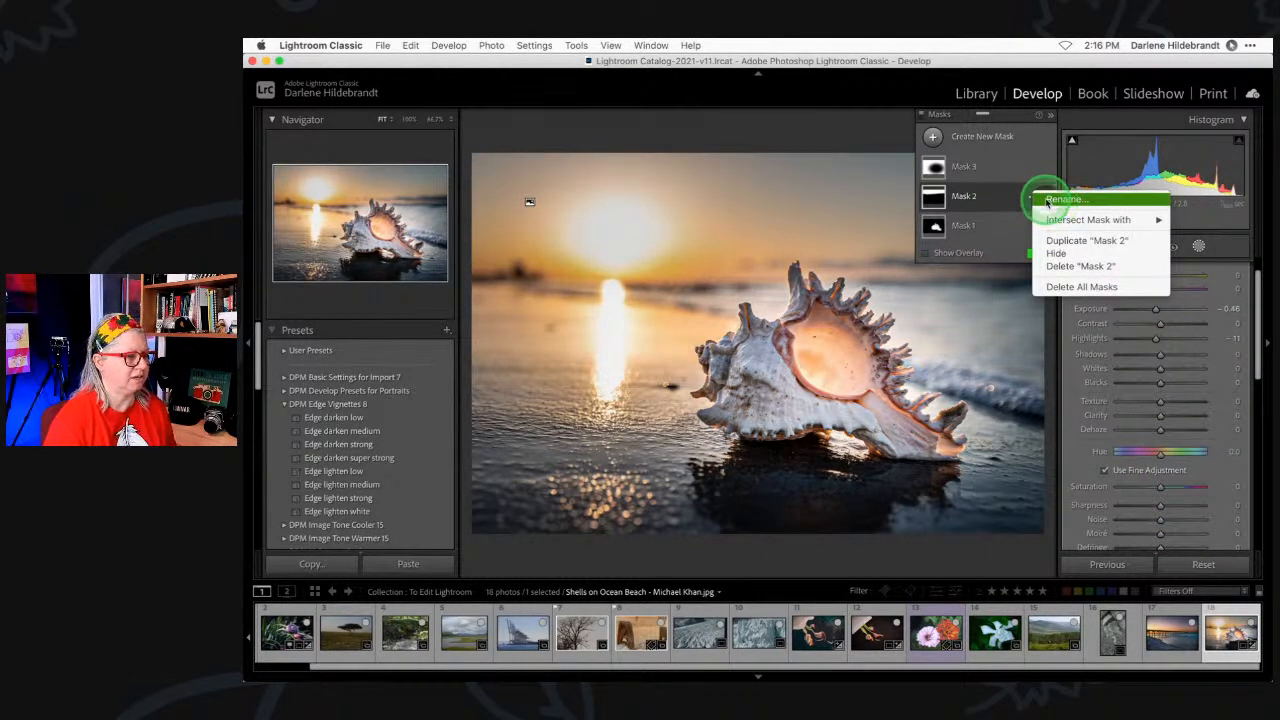
left_click(1045, 199)
type("ky")
key("BackSpace")
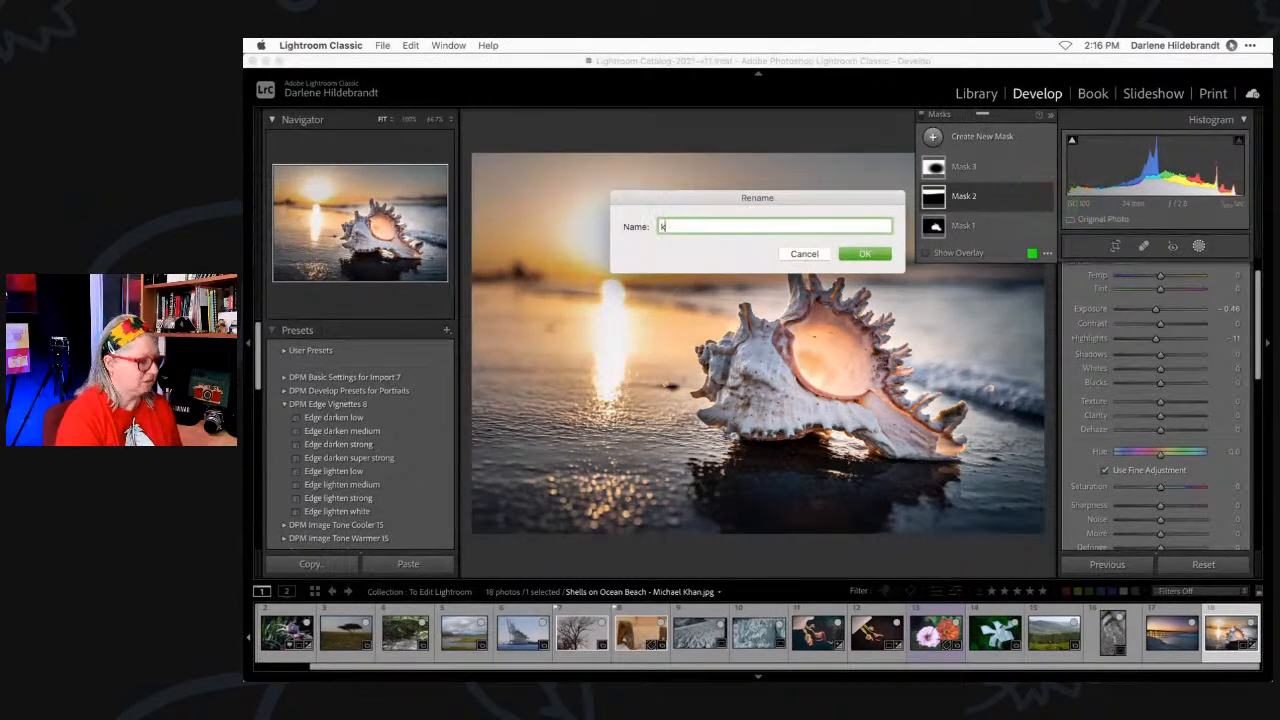
key("Return")
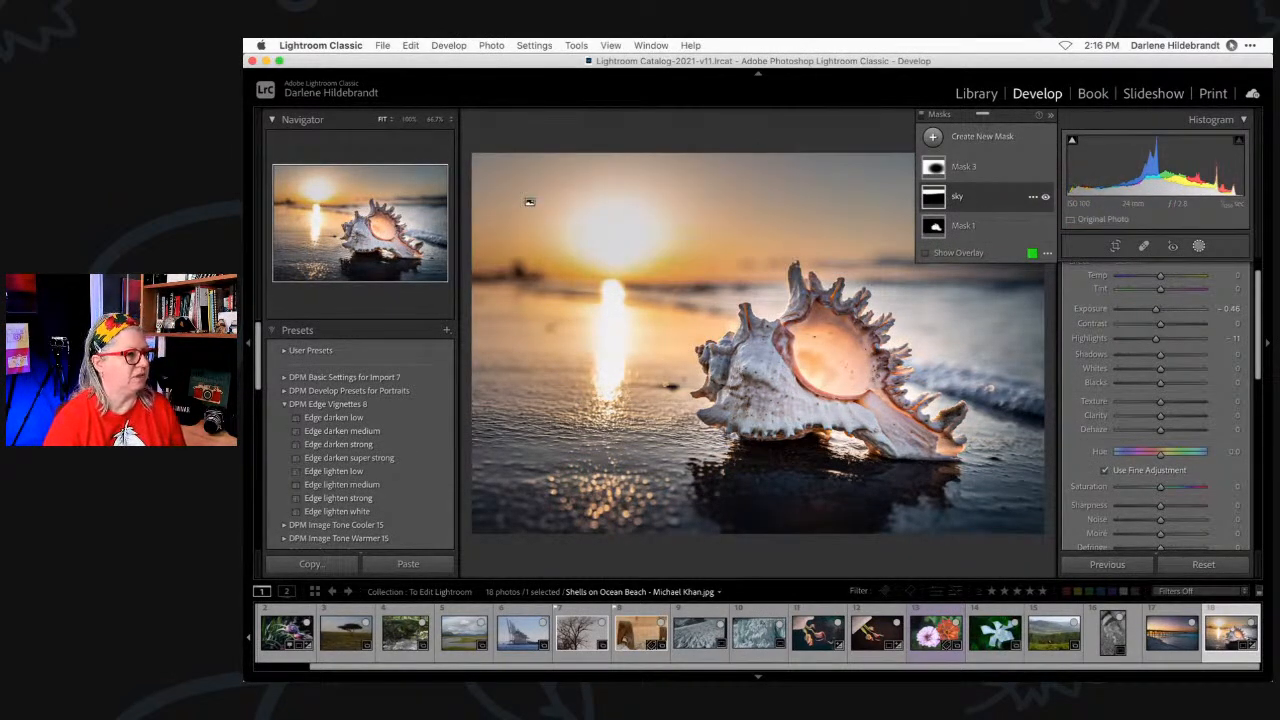
- Try a strong orange color tint on the sky mask, moving the Masks panel down off the sky
scroll(1155, 380, "down", 3)
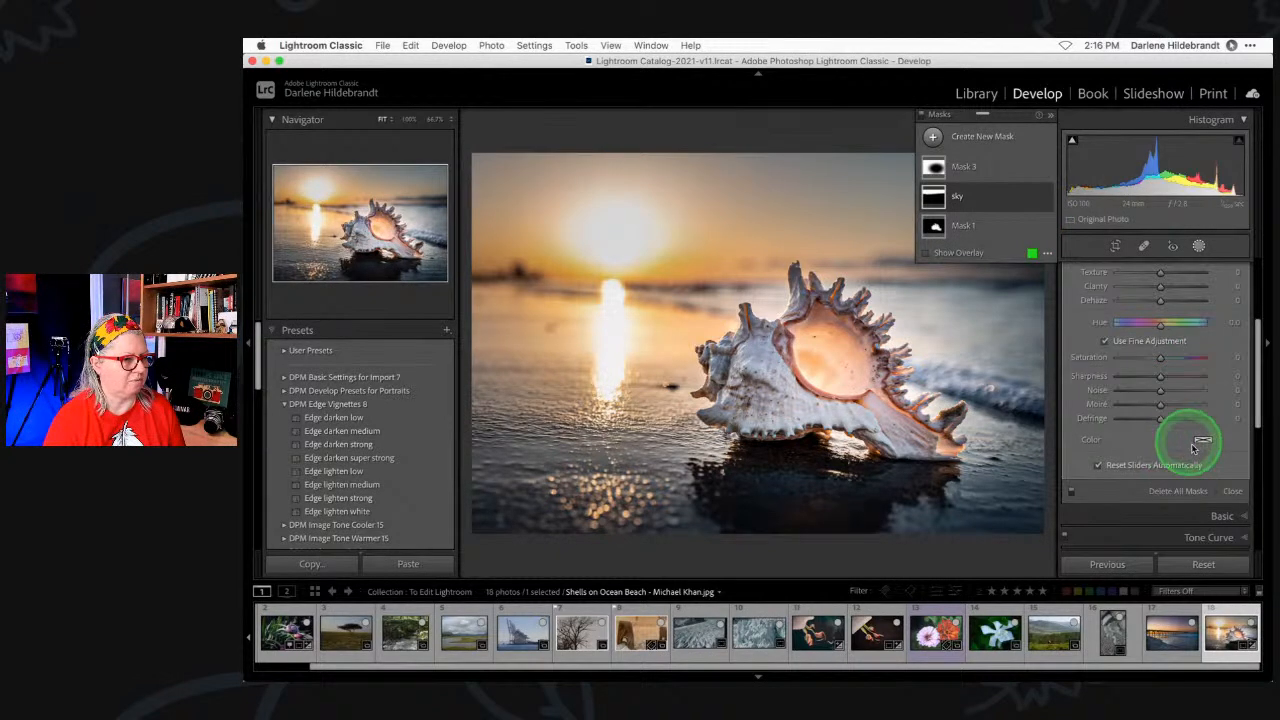
left_click(1202, 439)
left_click(950, 467)
left_click_drag(1023, 118, 615, 430)
left_click(950, 467)
left_click_drag(950, 466, 946, 438)
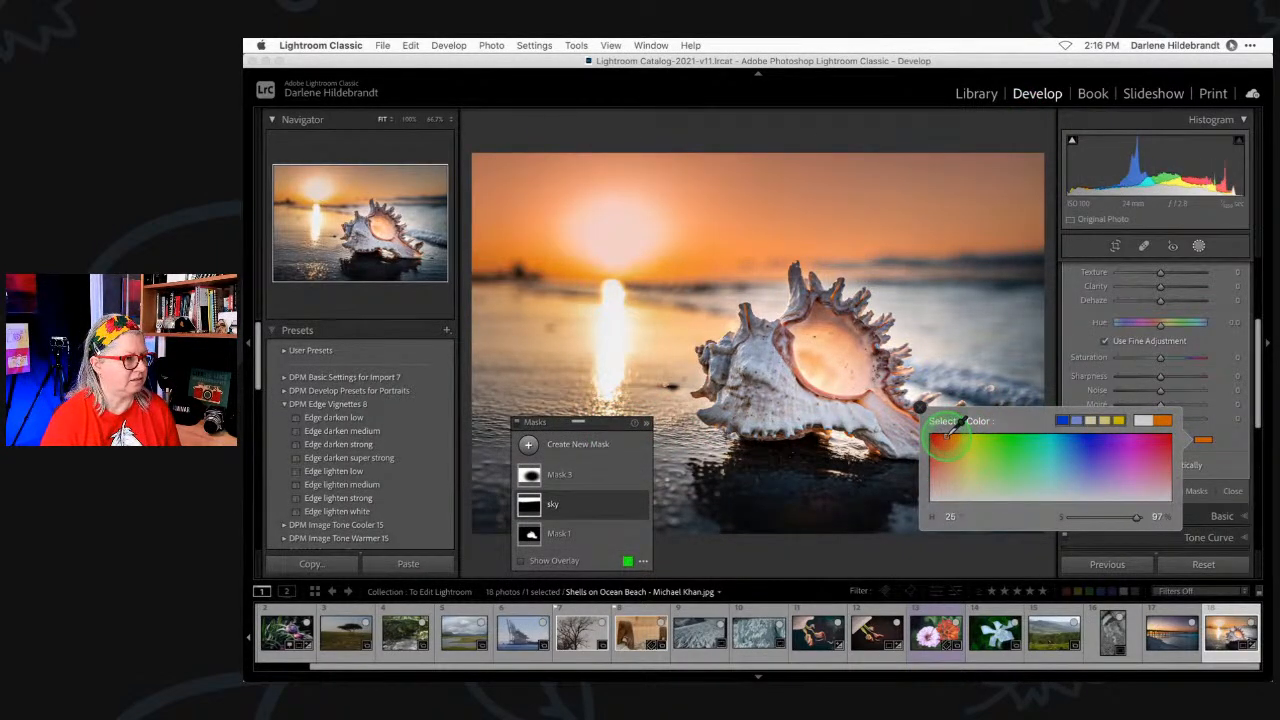
- Remove the orange tint from the sky mask by taking its saturation all the way down
left_click(1087, 330)
left_click(1202, 447)
left_click(1136, 517)
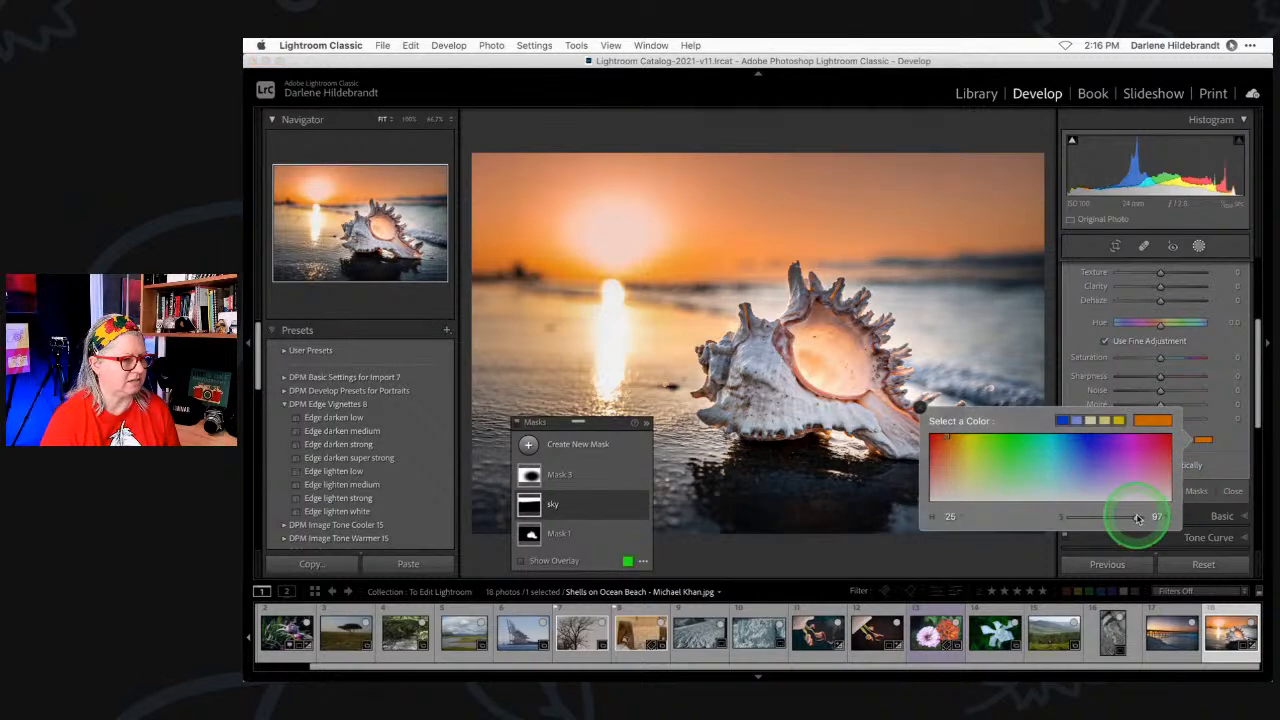
left_click_drag(1136, 517, 1000, 506)
left_click(1205, 443)
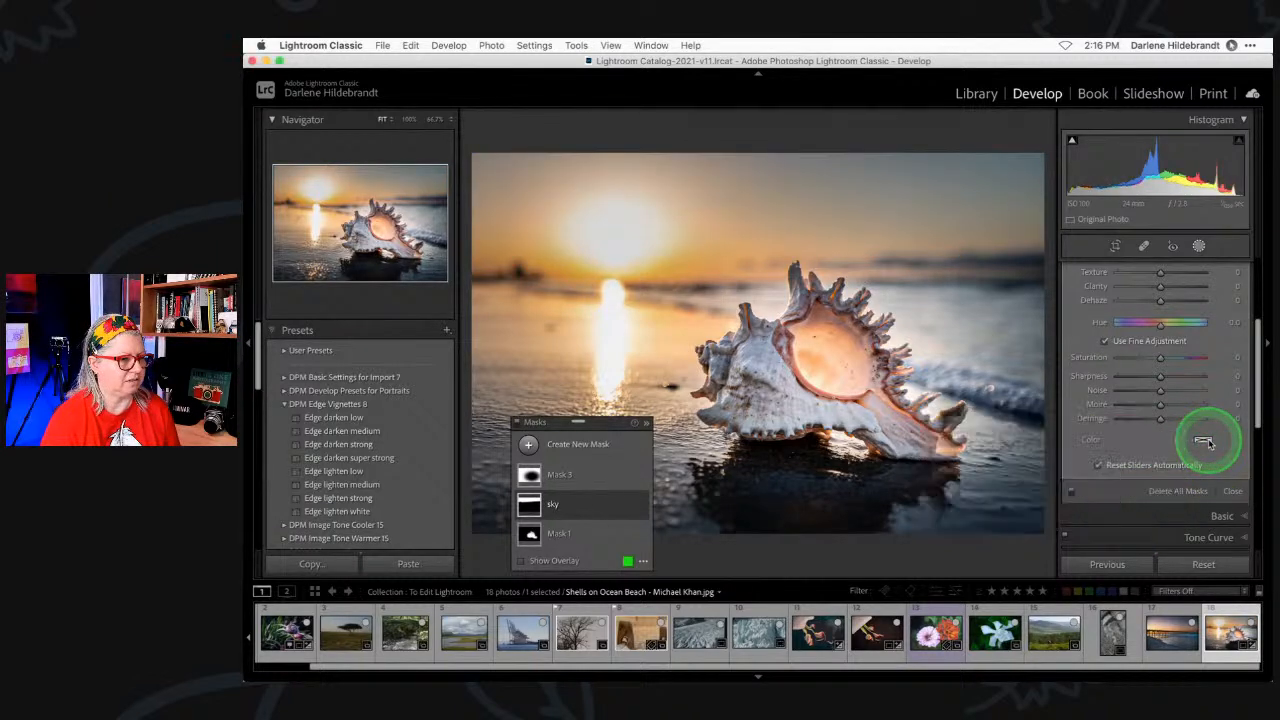
- Tint the sky mask a soft golden color with hue 41 and saturation 64, and leave masking
left_click(1203, 442)
left_click_drag(988, 447, 959, 452)
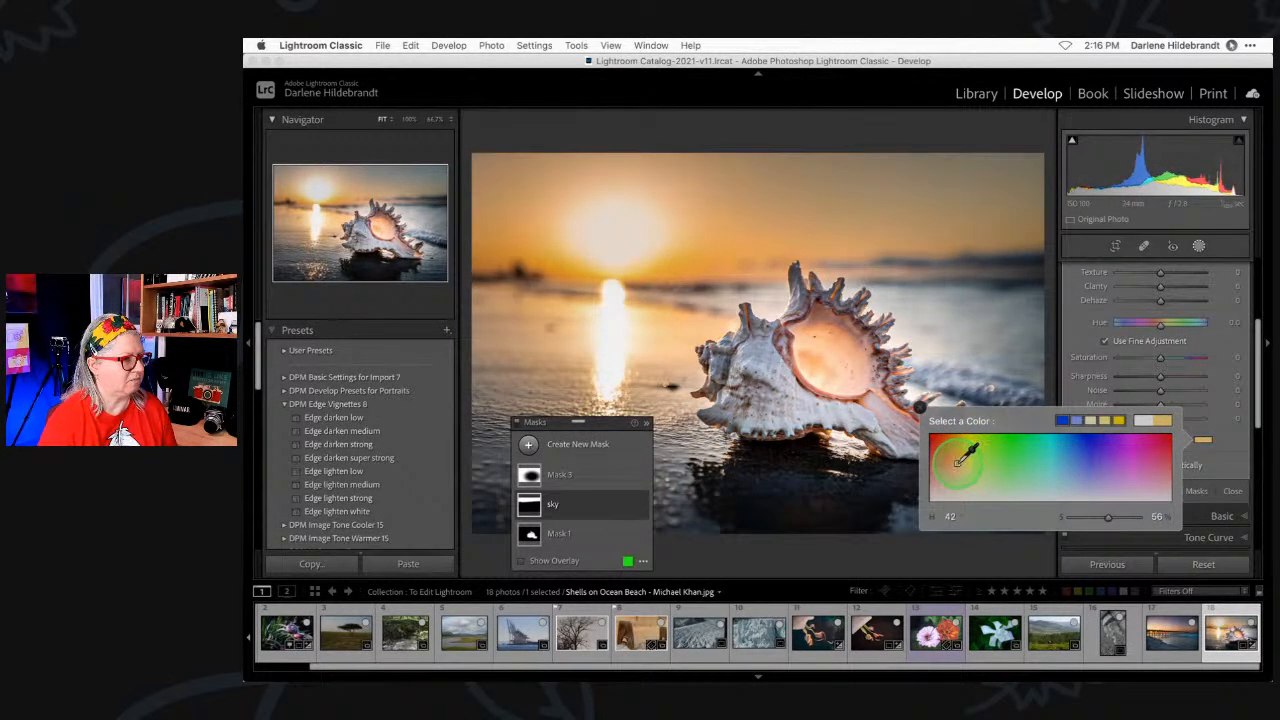
left_click_drag(957, 465, 958, 456)
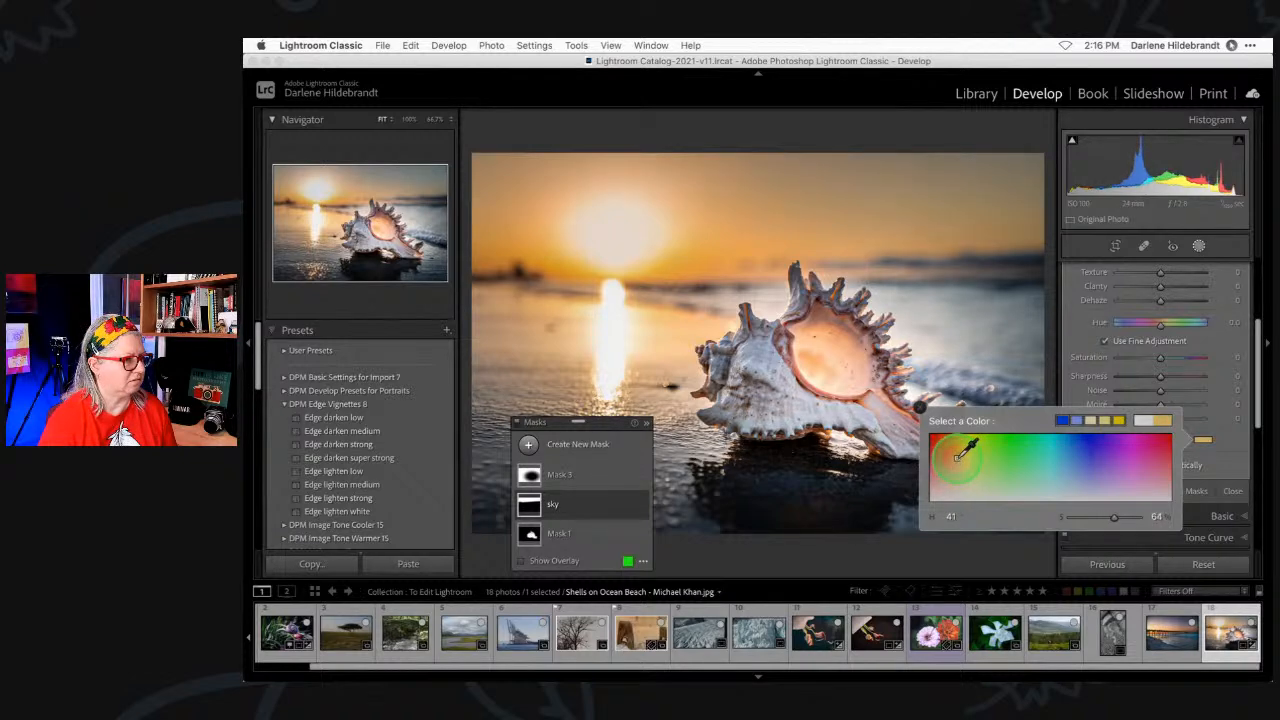
left_click(1081, 355)
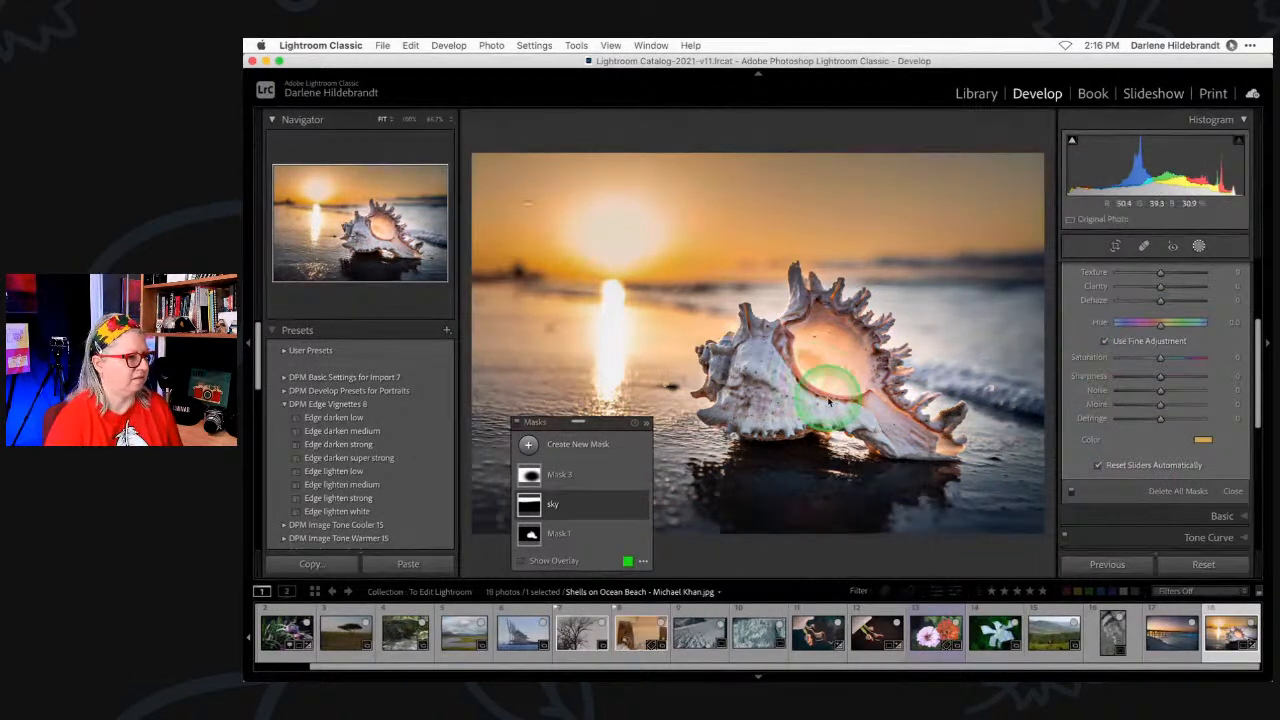
left_click(1199, 245)
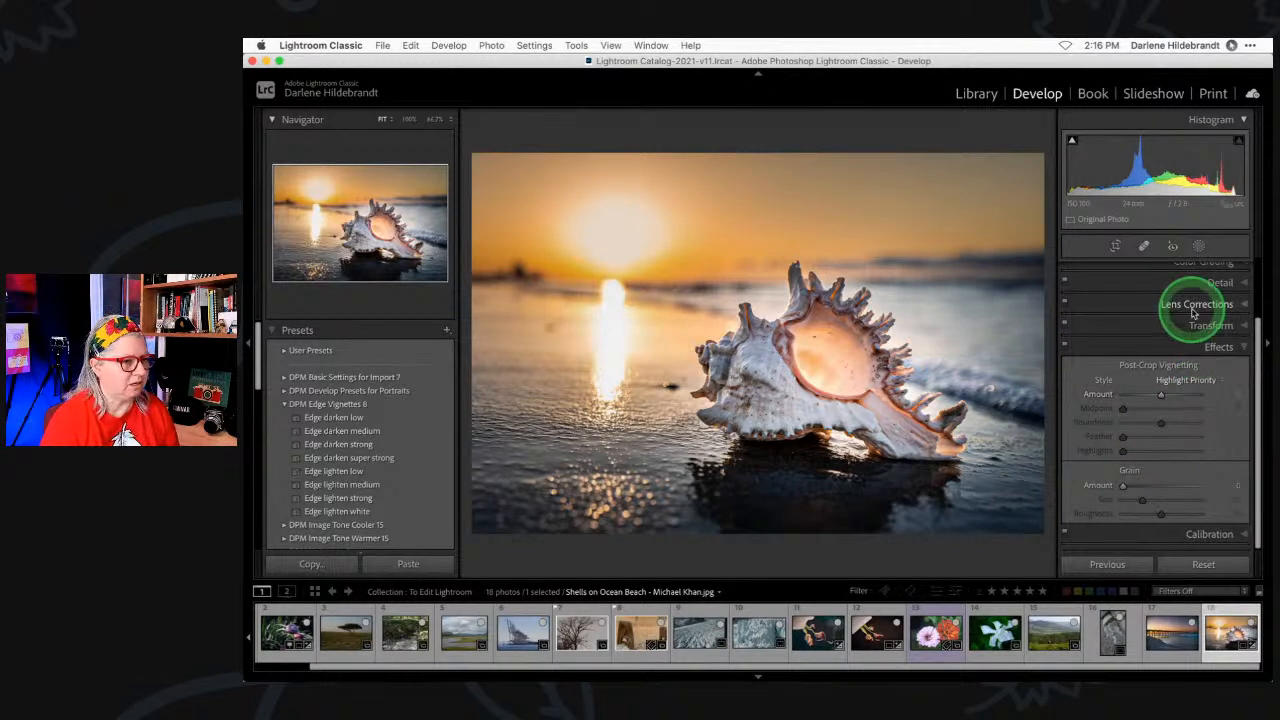
- Raise the blue water's HSL saturation with targeted adjustment on the wave, to Aqua +28 and Blue +27
scroll(1206, 282, "up", 2)
left_click(1197, 269)
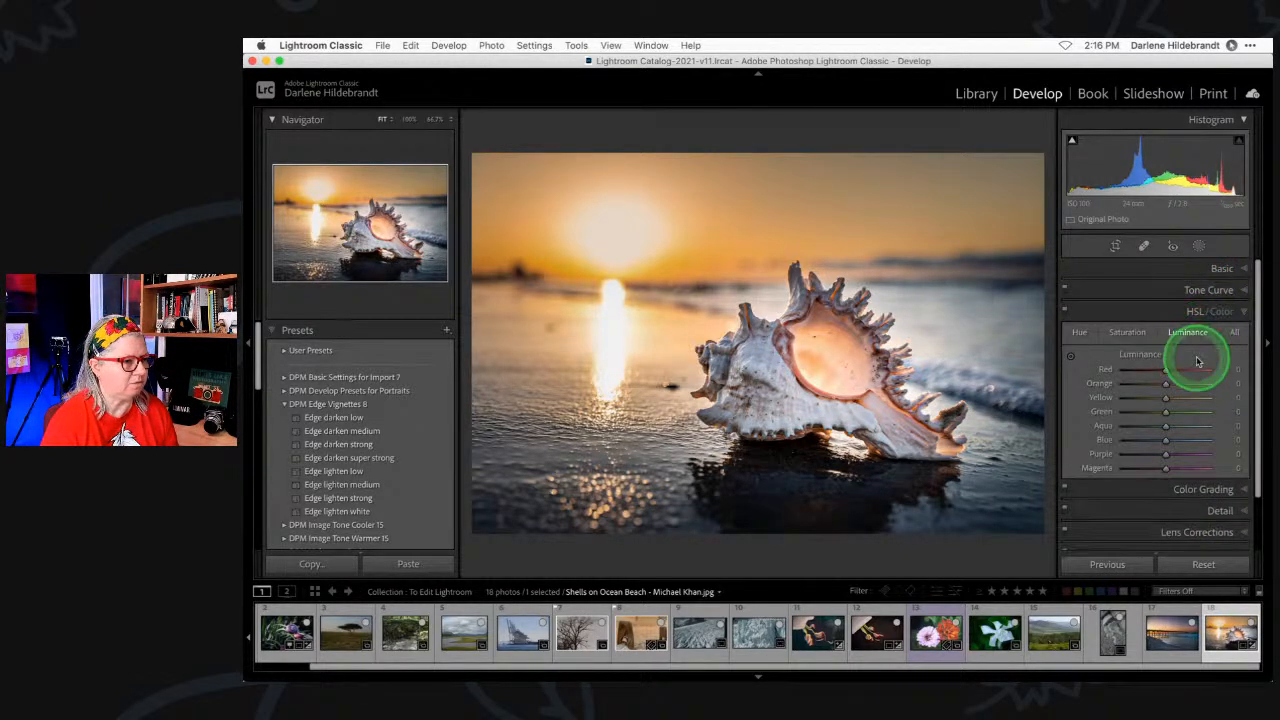
left_click(1128, 332)
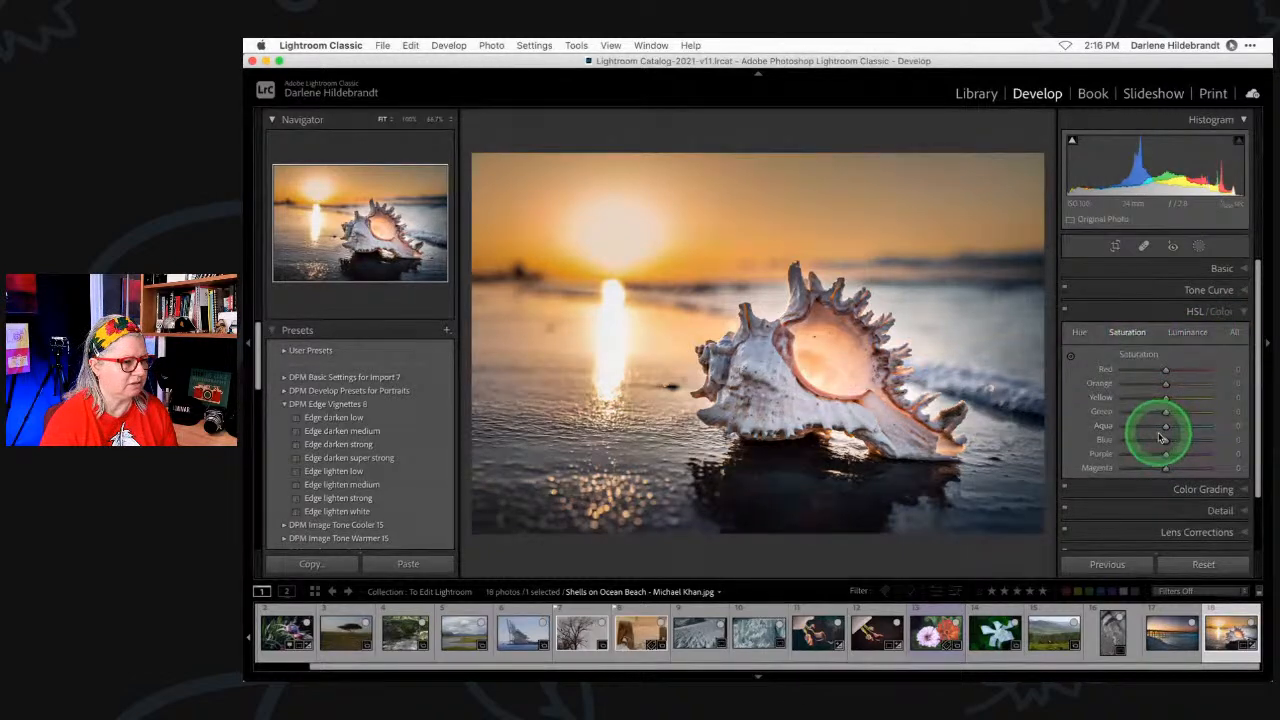
left_click(1068, 356)
left_click_drag(997, 438, 993, 318)
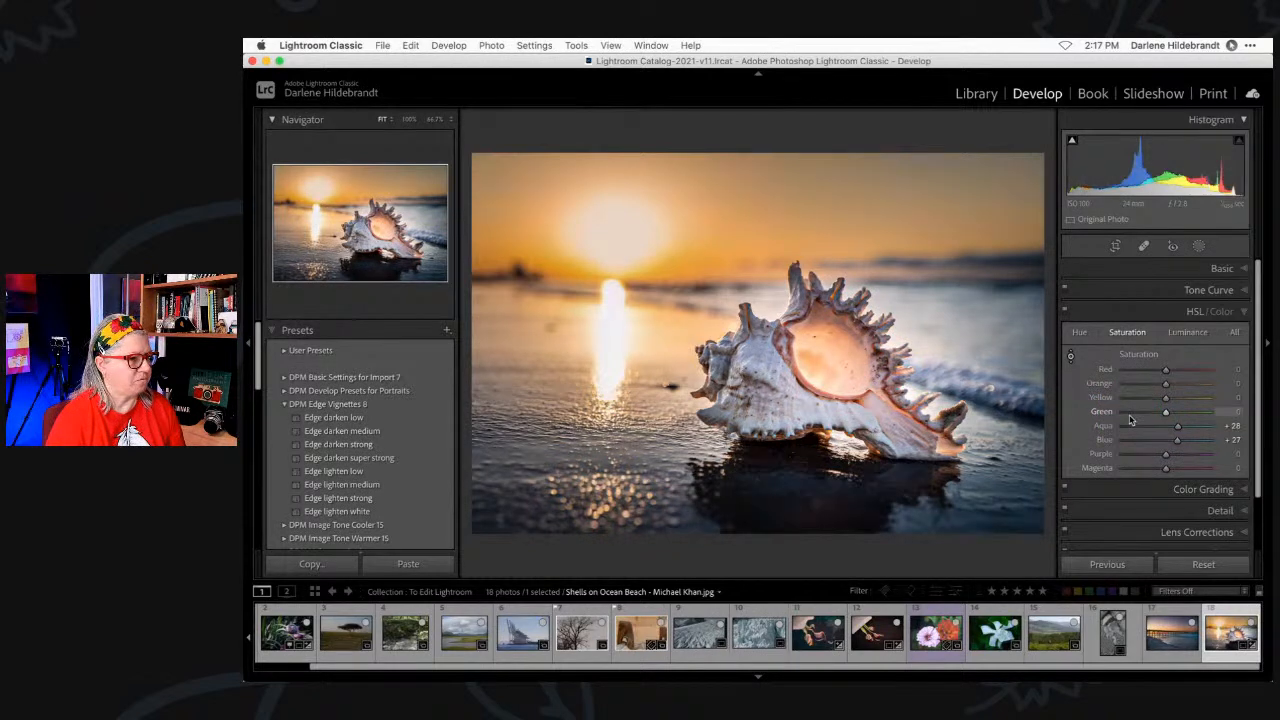
left_click(1160, 443)
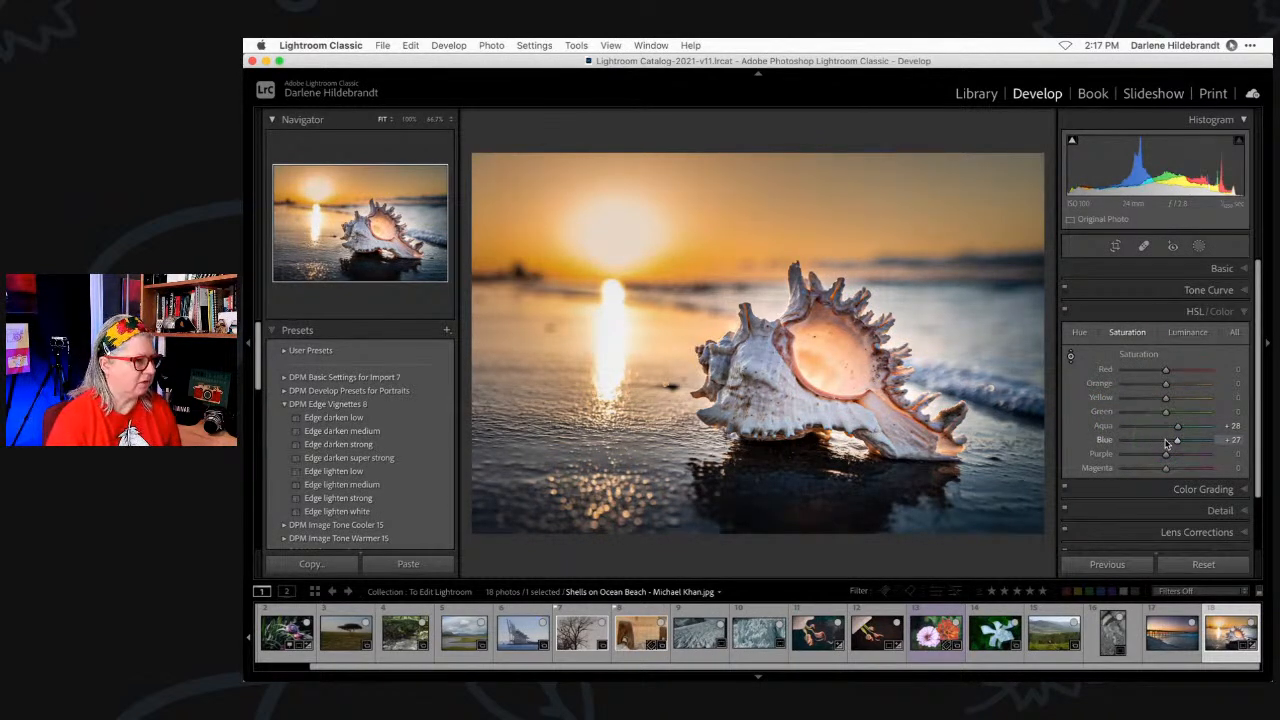
- Try rotating the crop slightly clockwise to level the horizon, and undo the rotation
key("r")
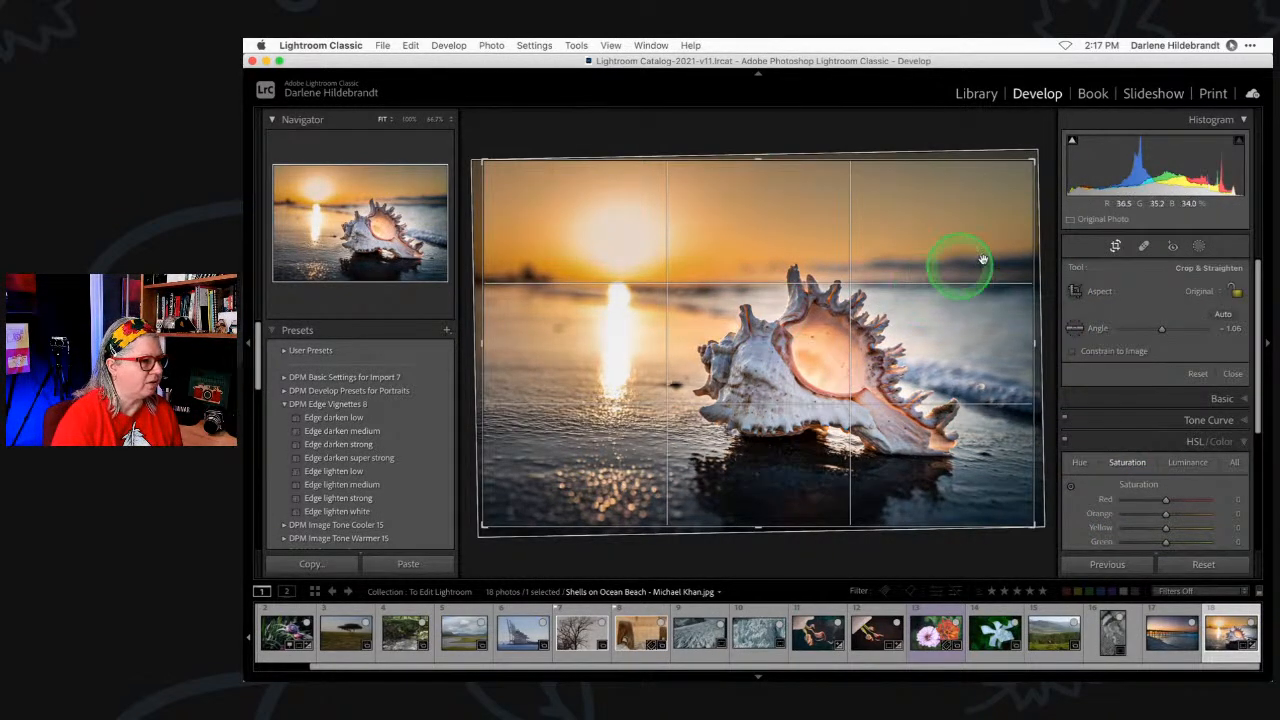
left_click_drag(1023, 129, 1026, 153)
key("Return")
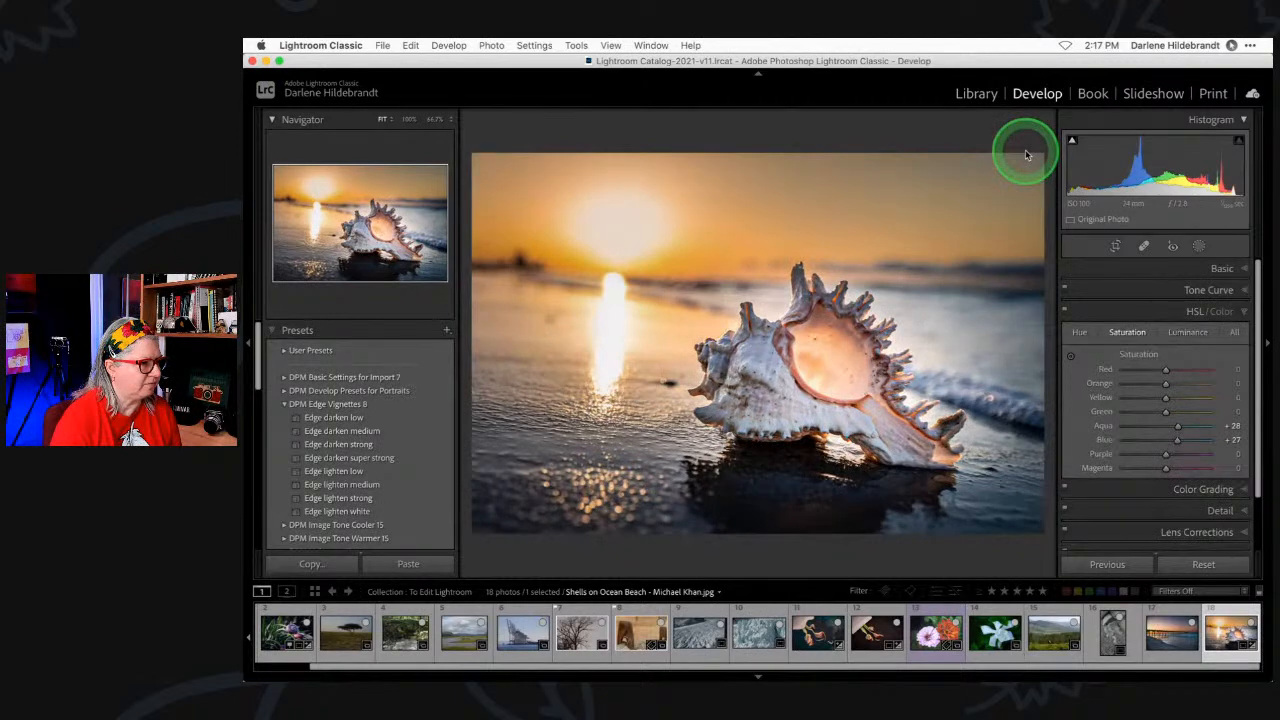
key("super+z")
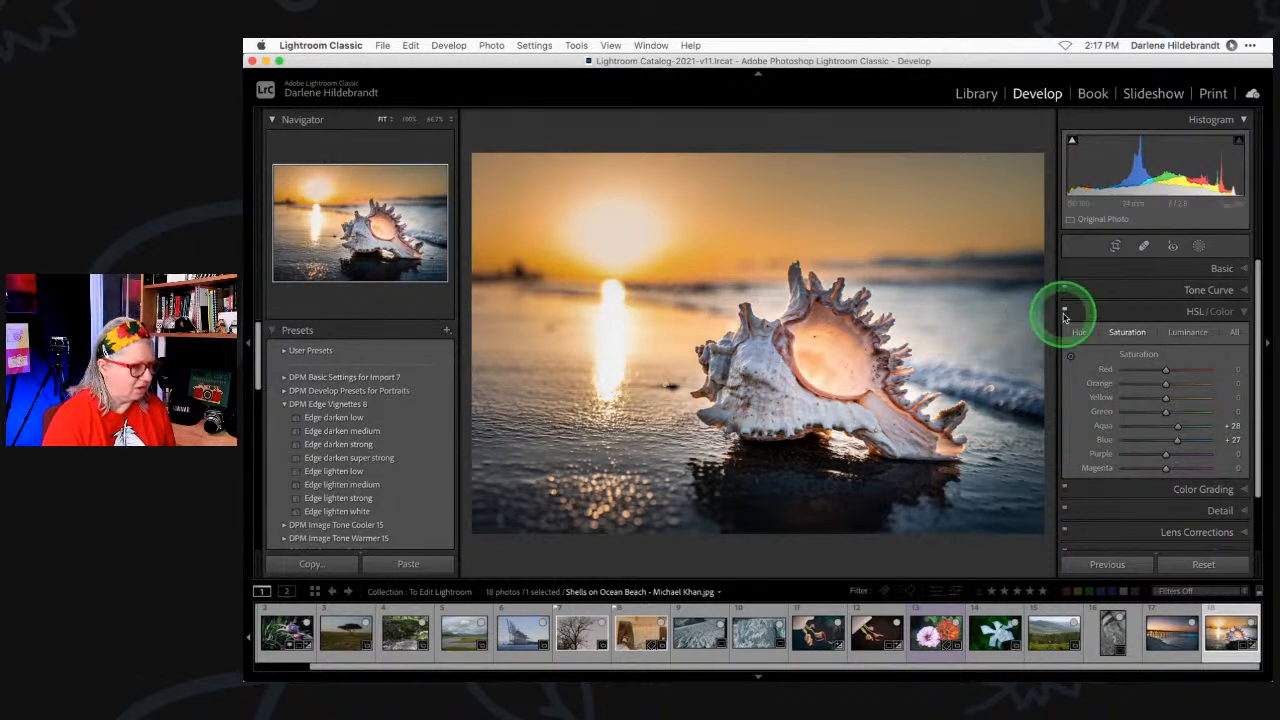
- Reset the crop angle to 0 and straighten the photo along the horizon line
key("r")
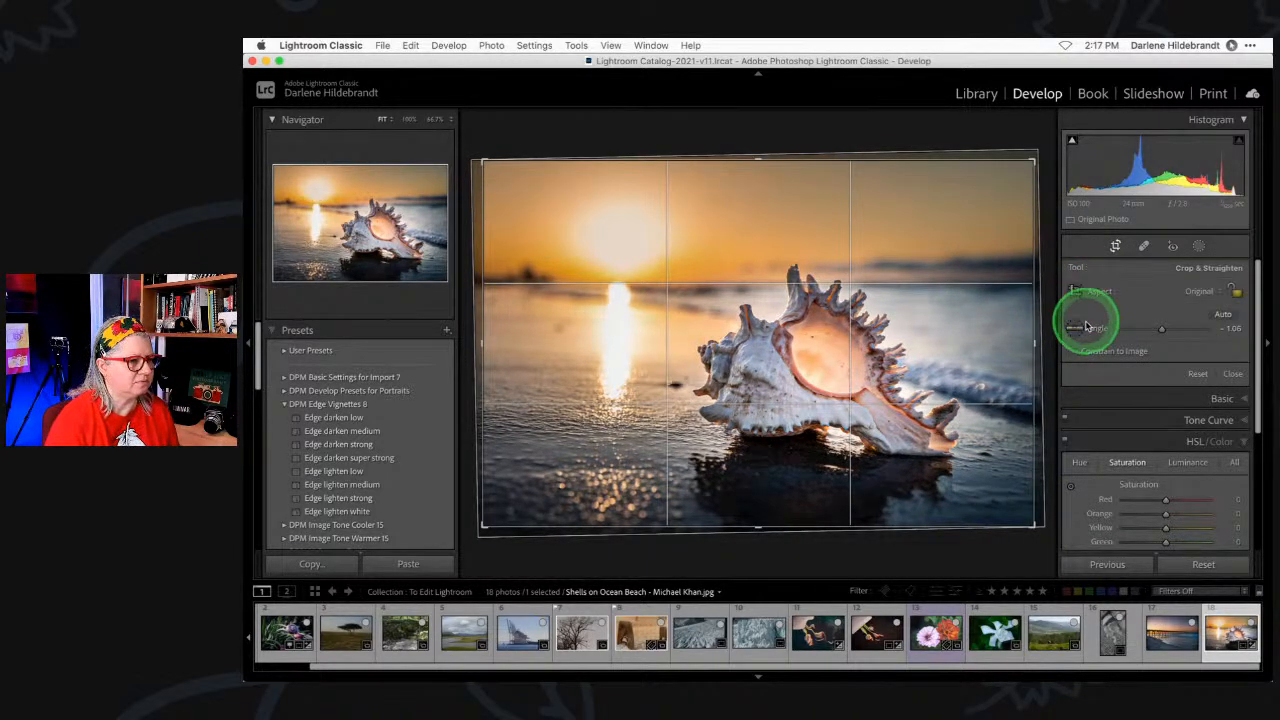
double_click(1082, 329)
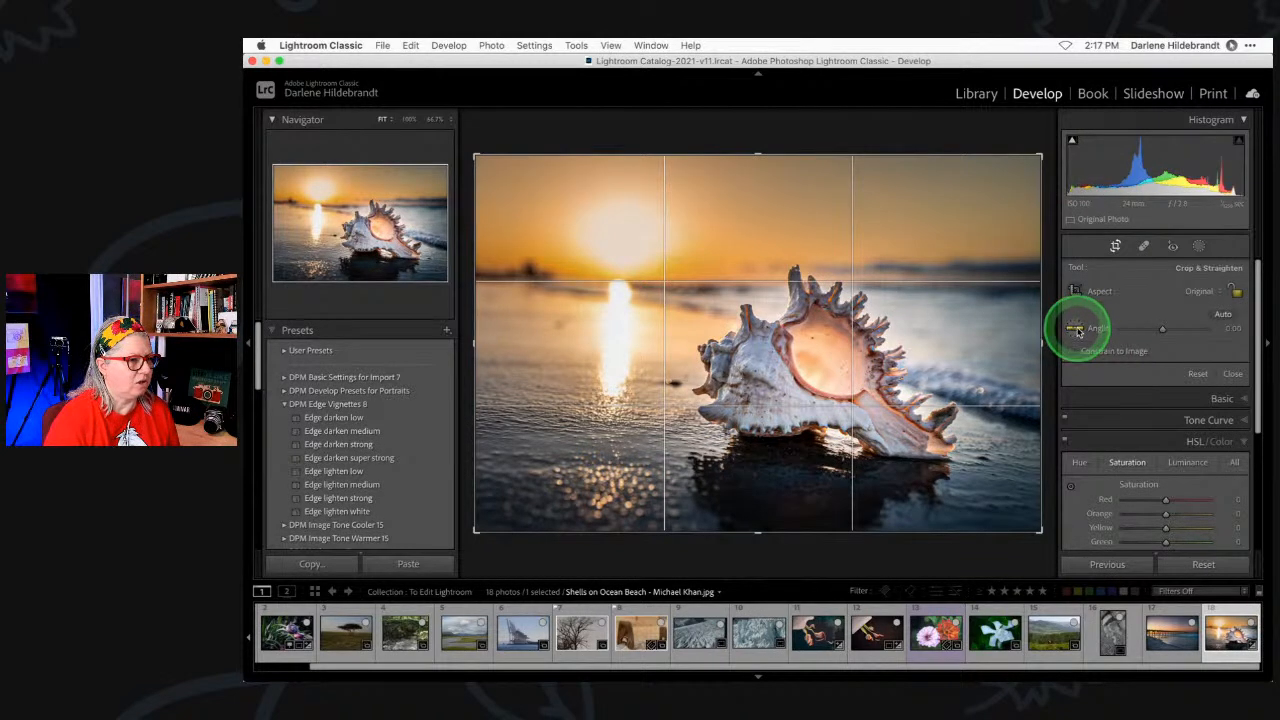
left_click_drag(492, 278, 1037, 283)
key("Return")
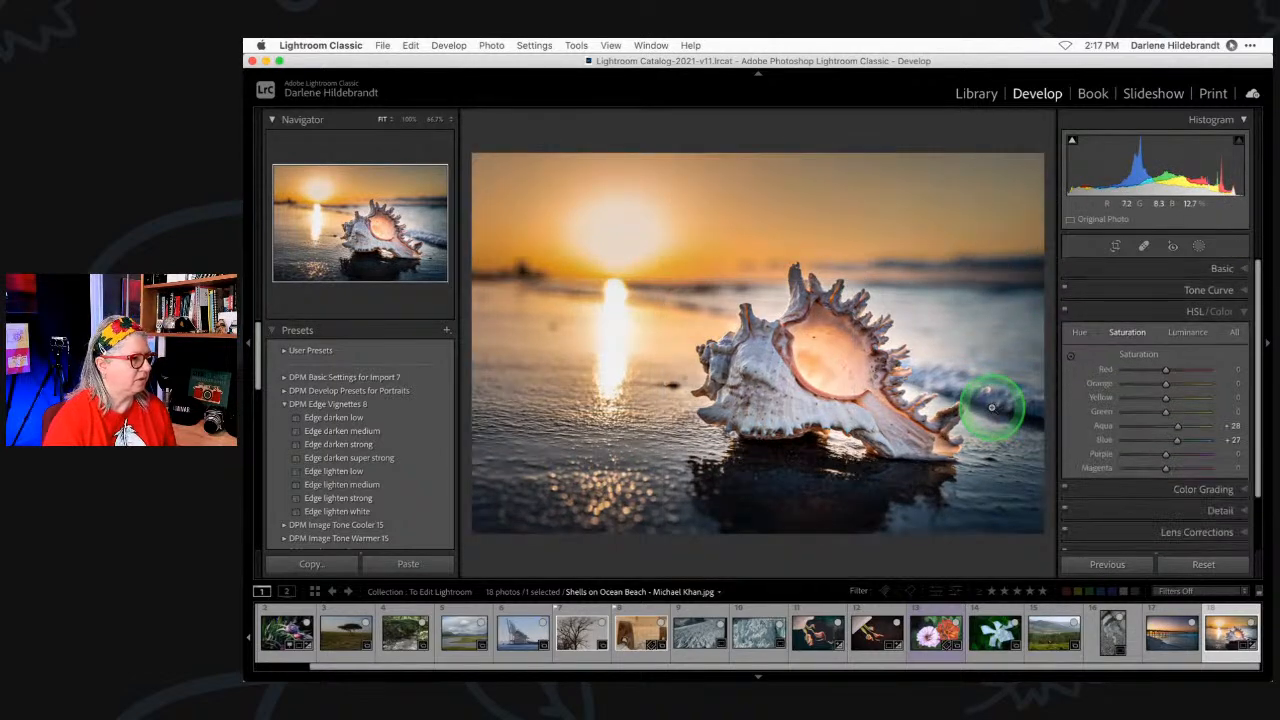
- Heal the spot at the photo's left edge below the horizon and the blemish in the water beside the sun's reflection
left_click(489, 314)
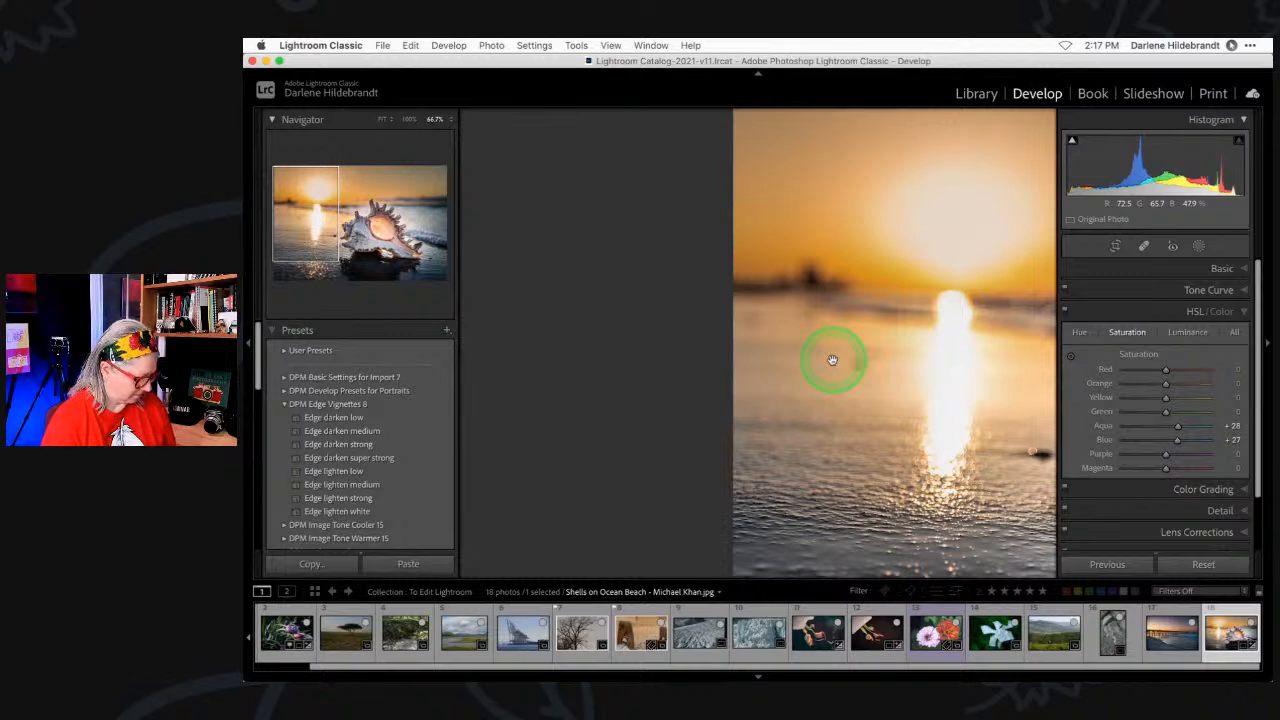
key("q")
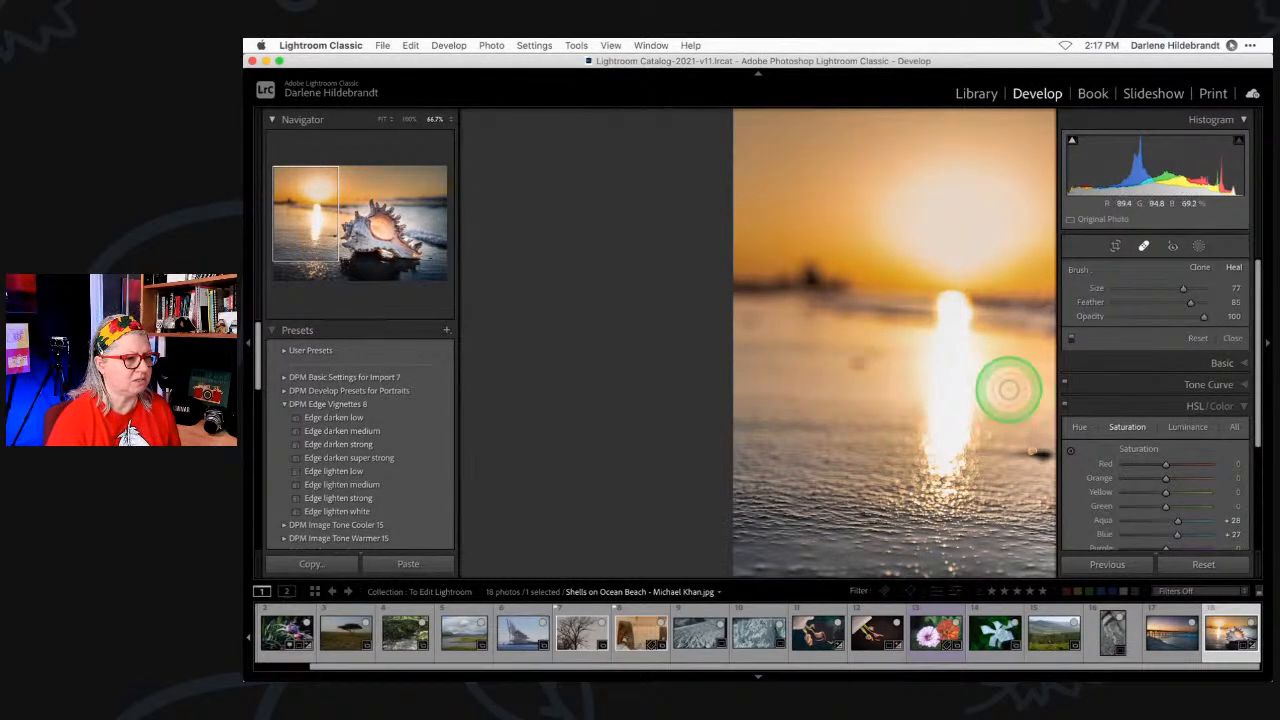
left_click(750, 321)
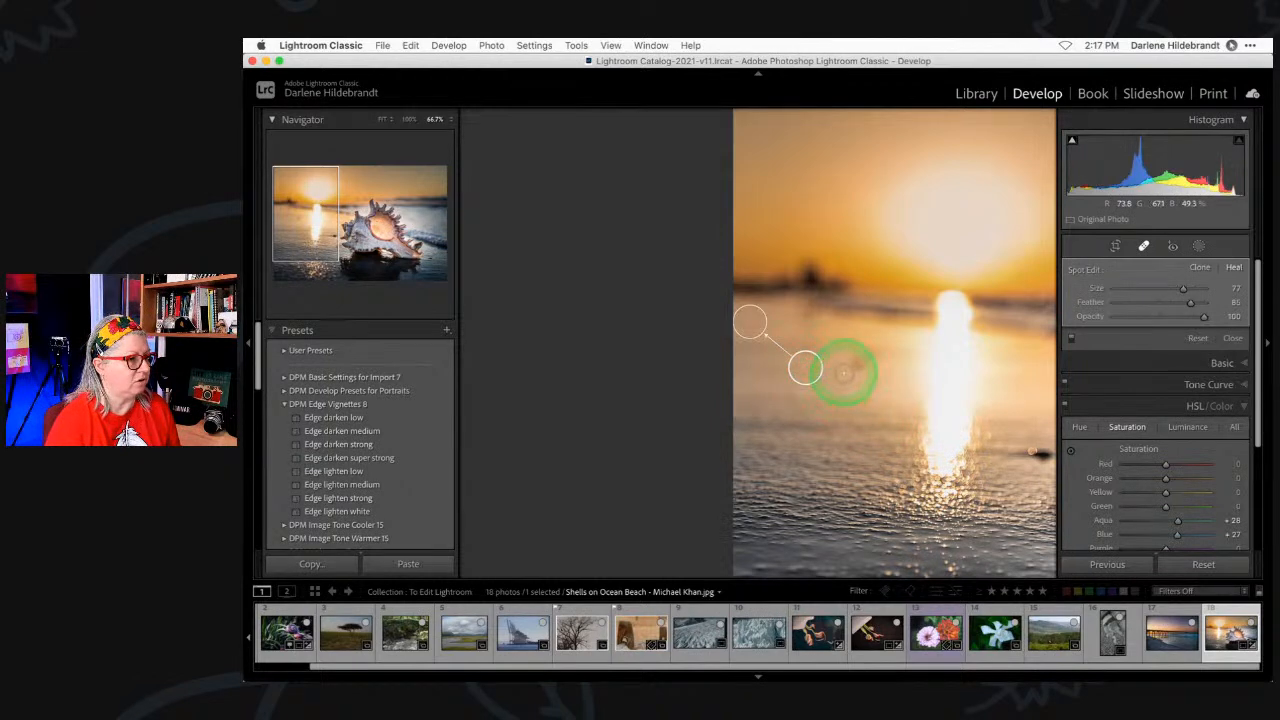
left_click(858, 365)
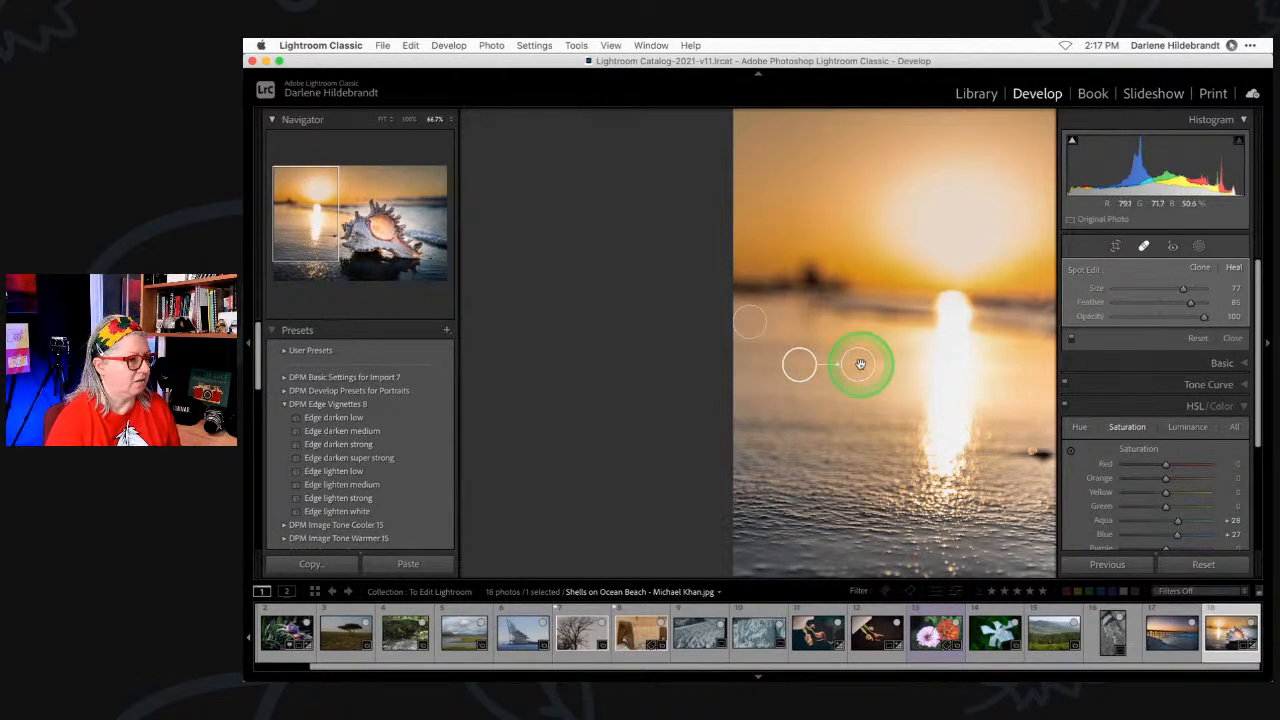
key("Delete")
left_click(875, 350)
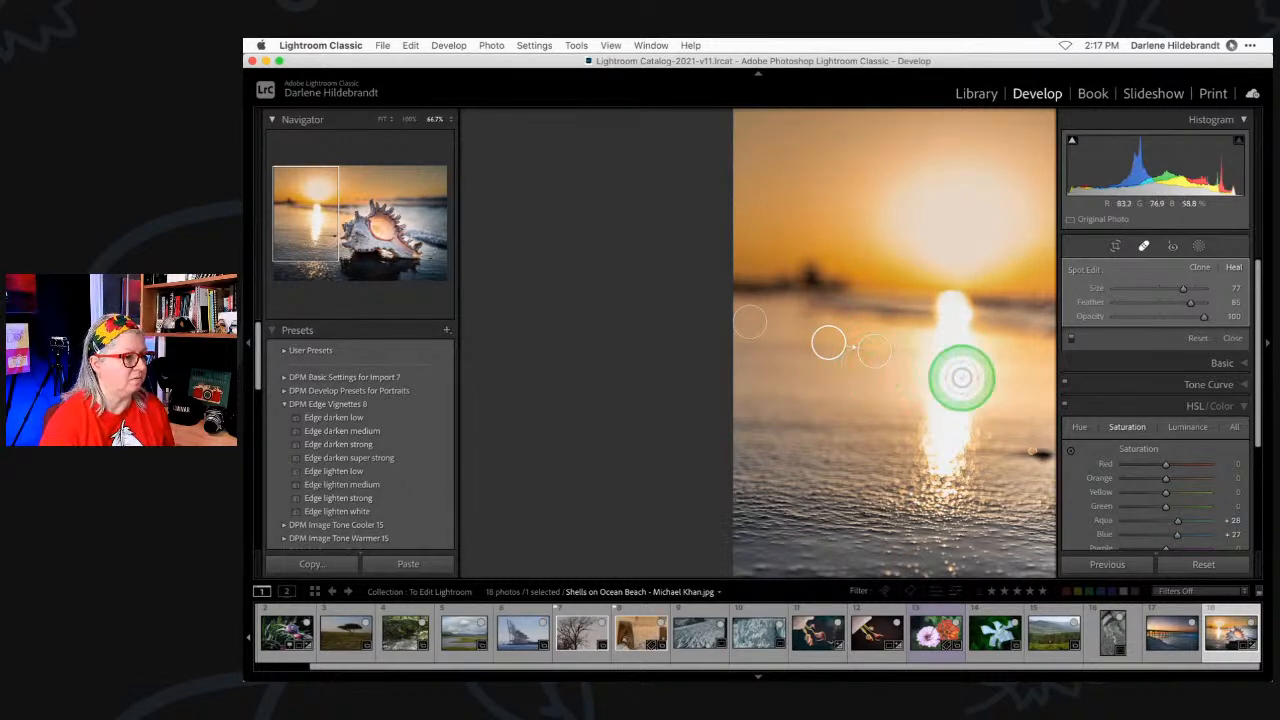
- Toggle Spot Removal to check the healed spots, close it and fit the whole photo in view
key("q")
key("q")
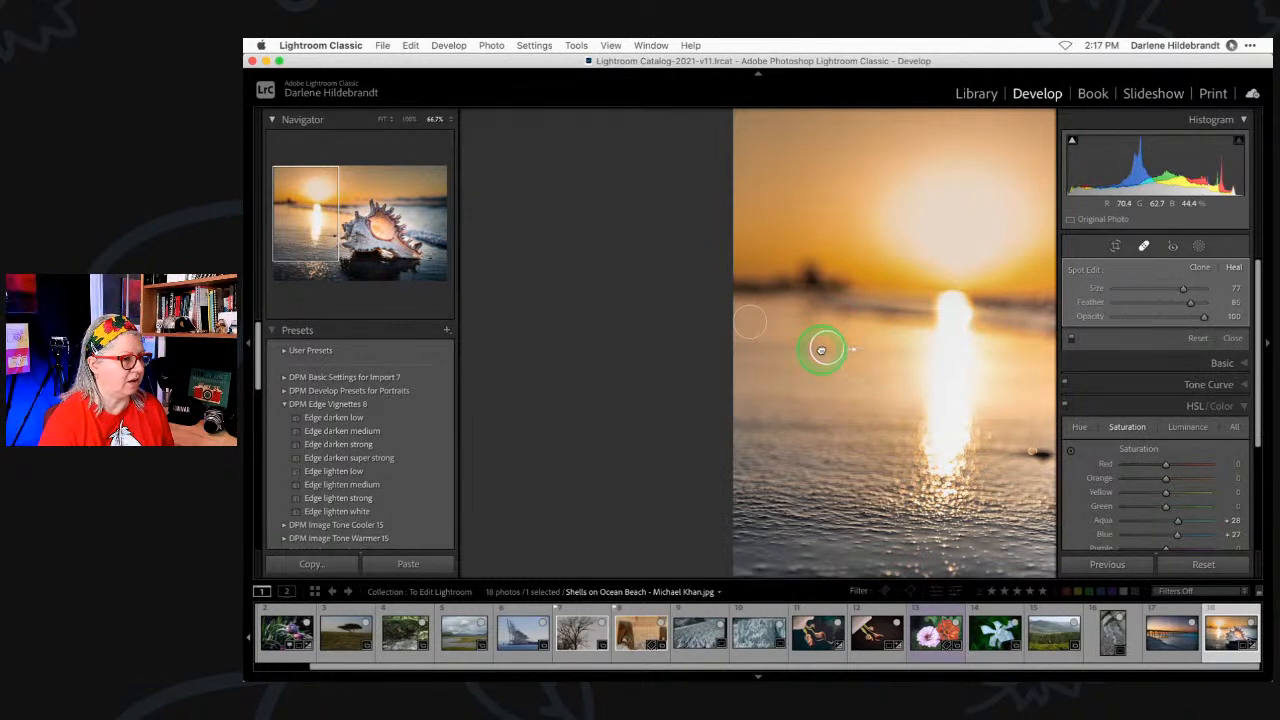
key("q")
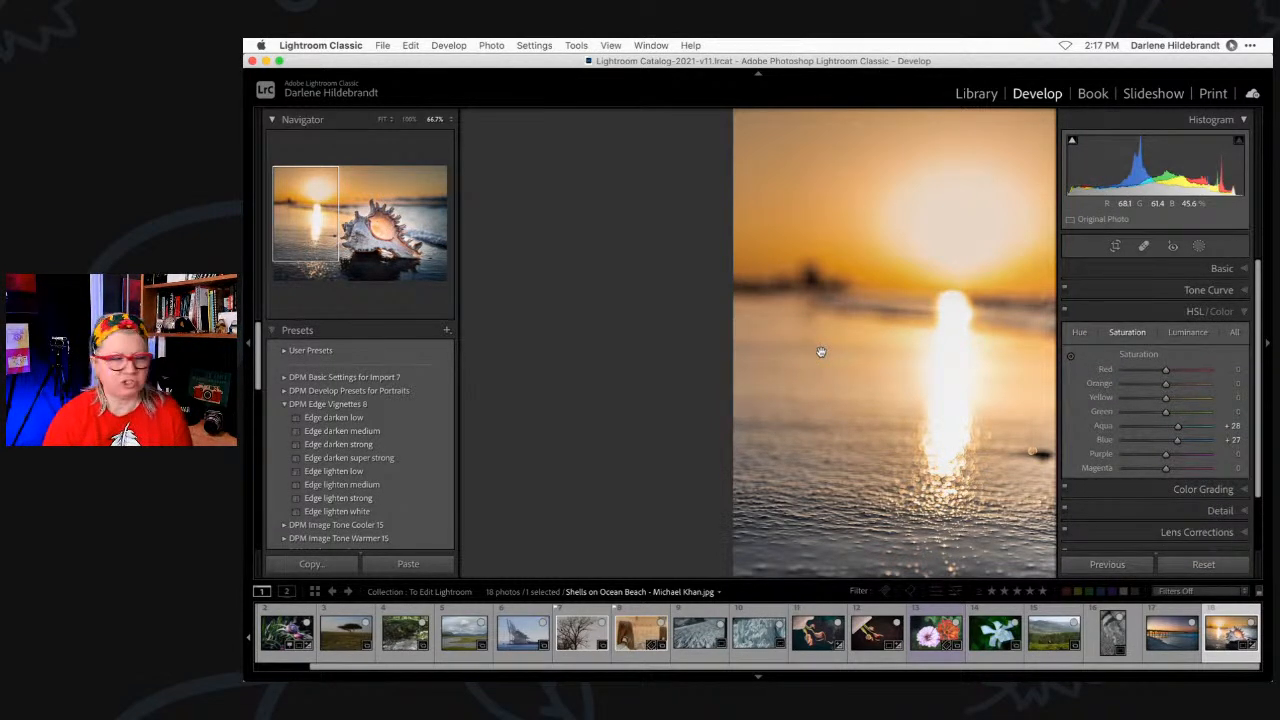
left_click(821, 352)
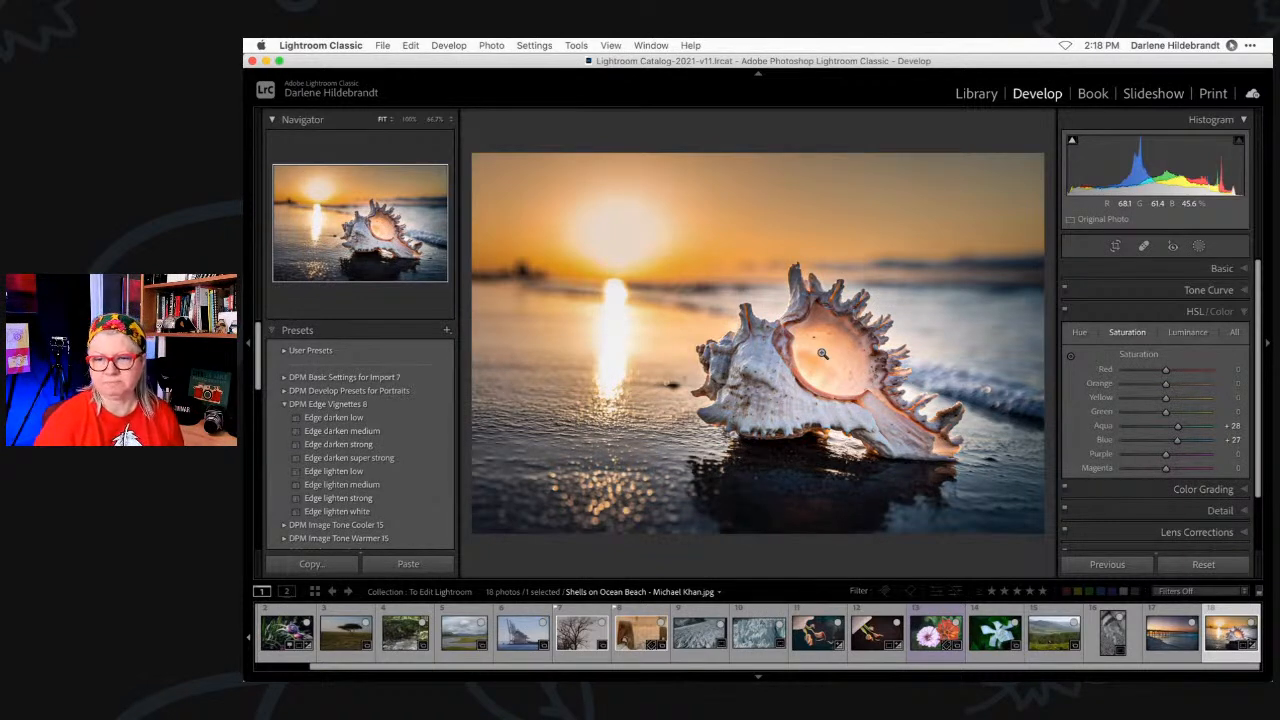
- Compare the seashell photo's before and after versions several times, ending on the edited version
left_click(1015, 403)
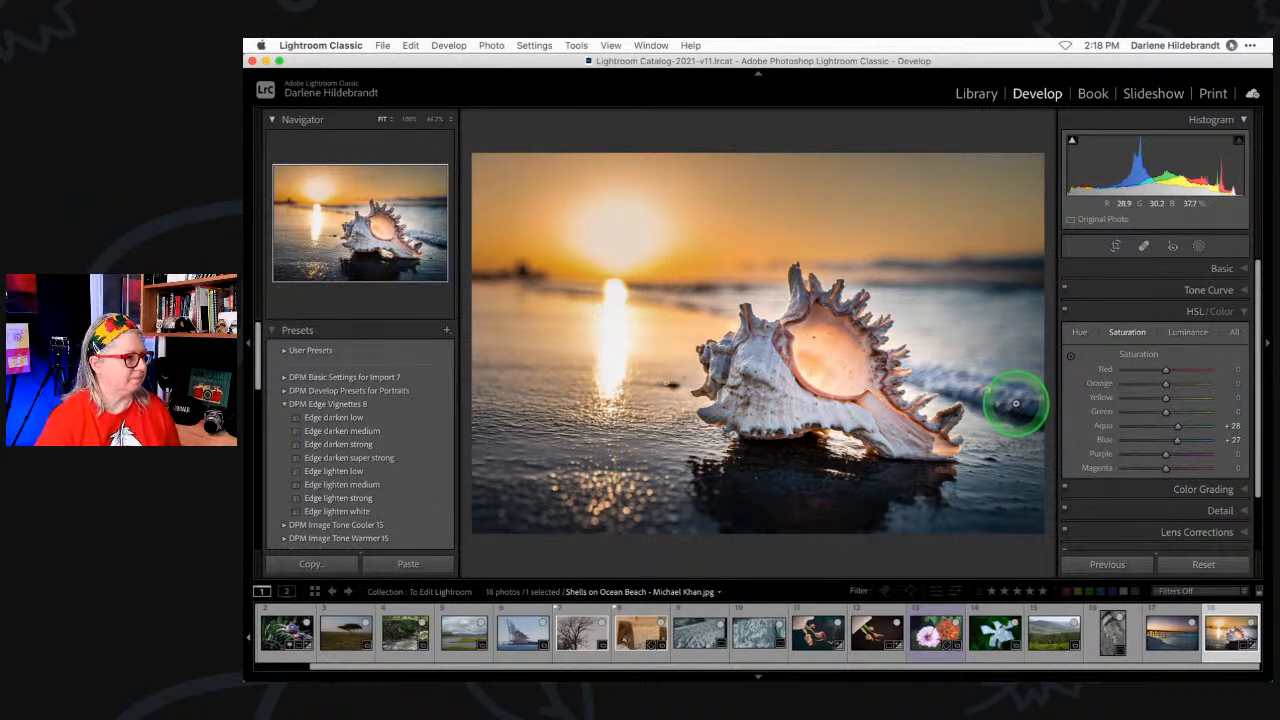
key("backslash")
key("backslash")
key("backslash")
key("backslash")
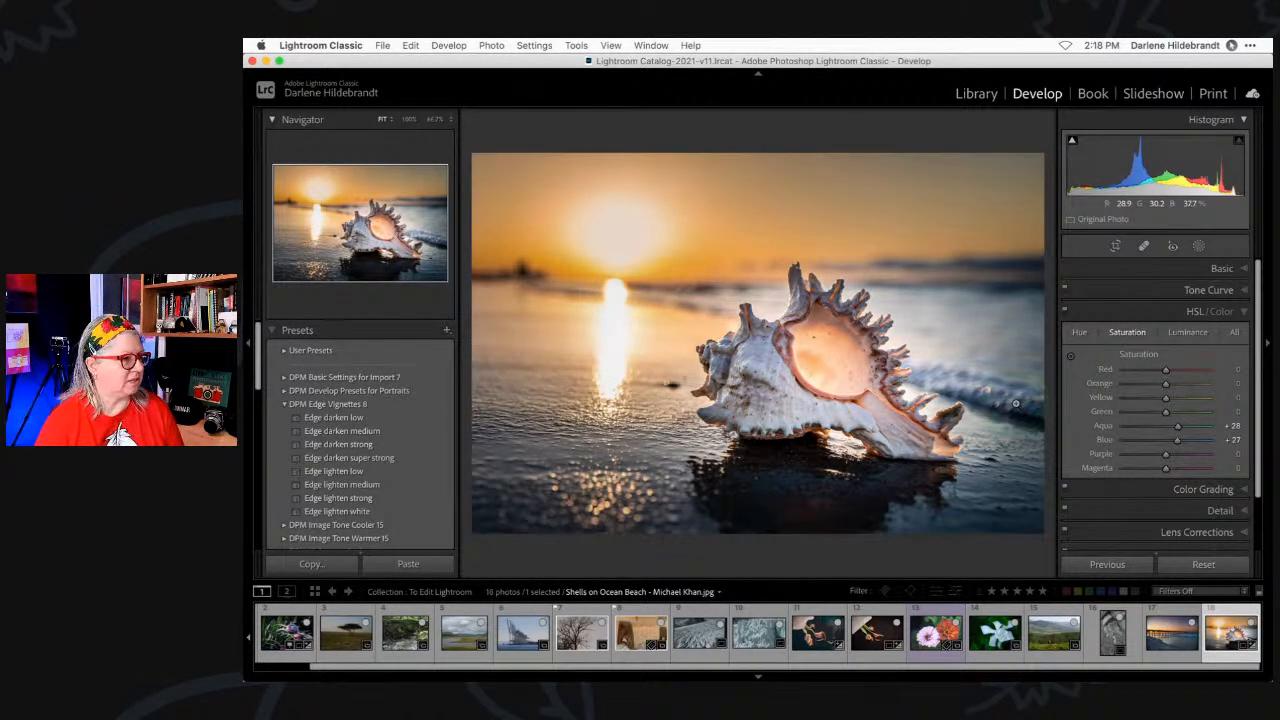
key("backslash")
key("backslash")
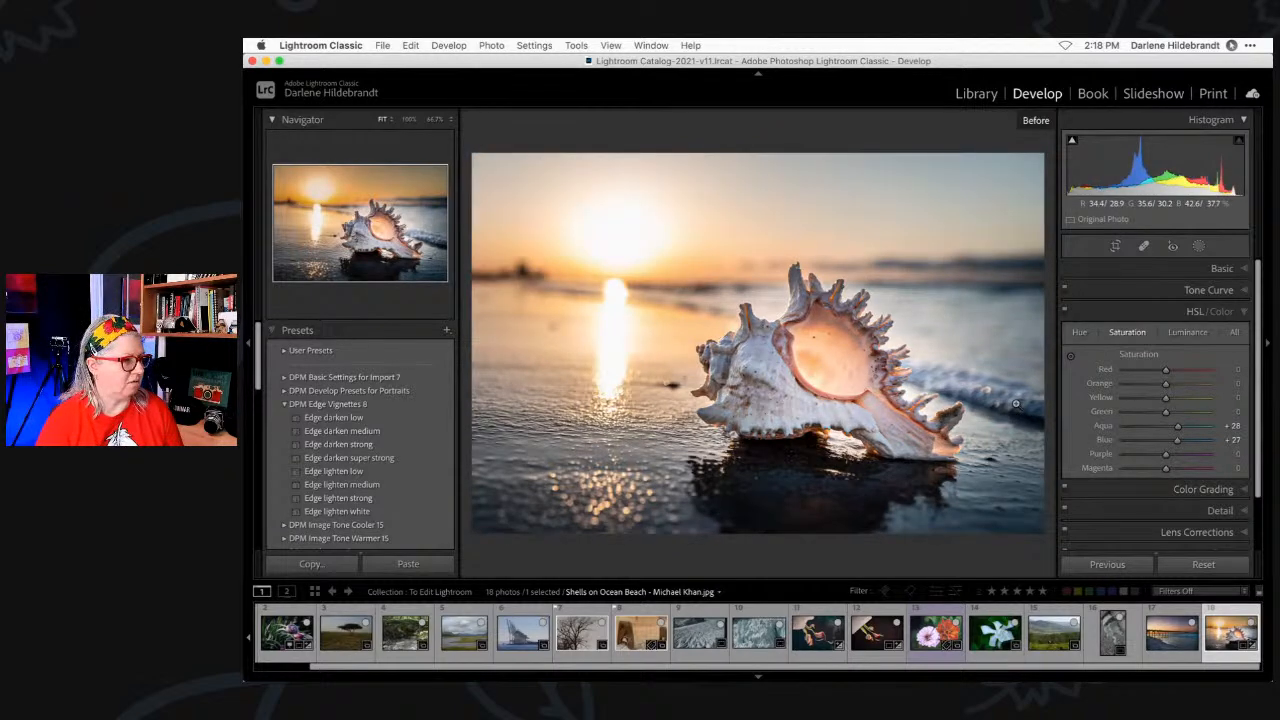
key("backslash")
key("backslash")
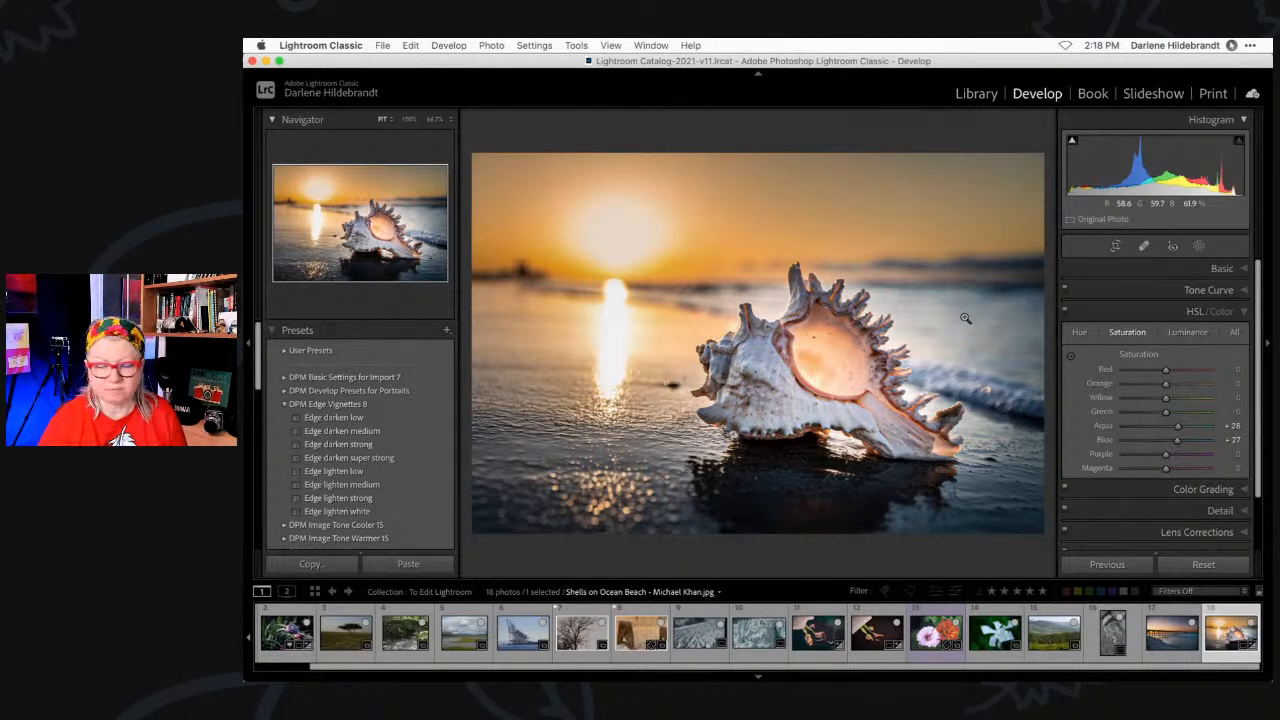
- Show the seashell photo's file and camera info, cycle to its exposure settings, and hide the info overlay
key("i")
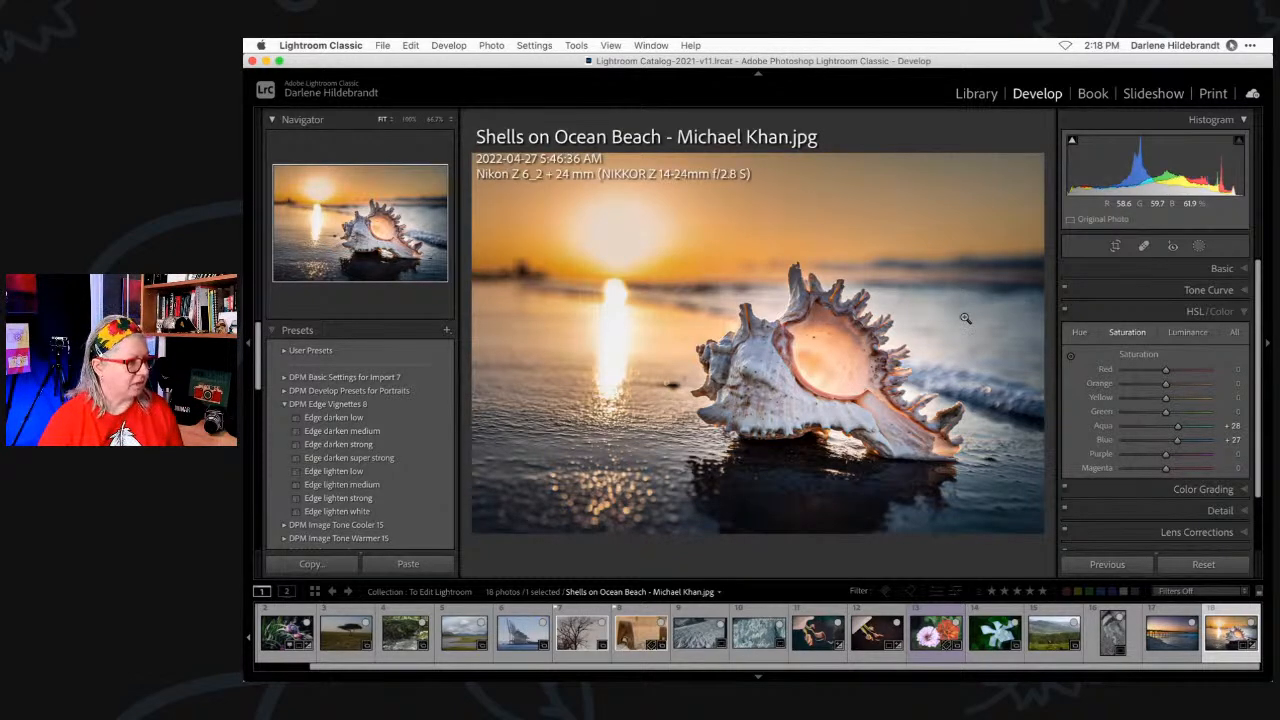
key("i")
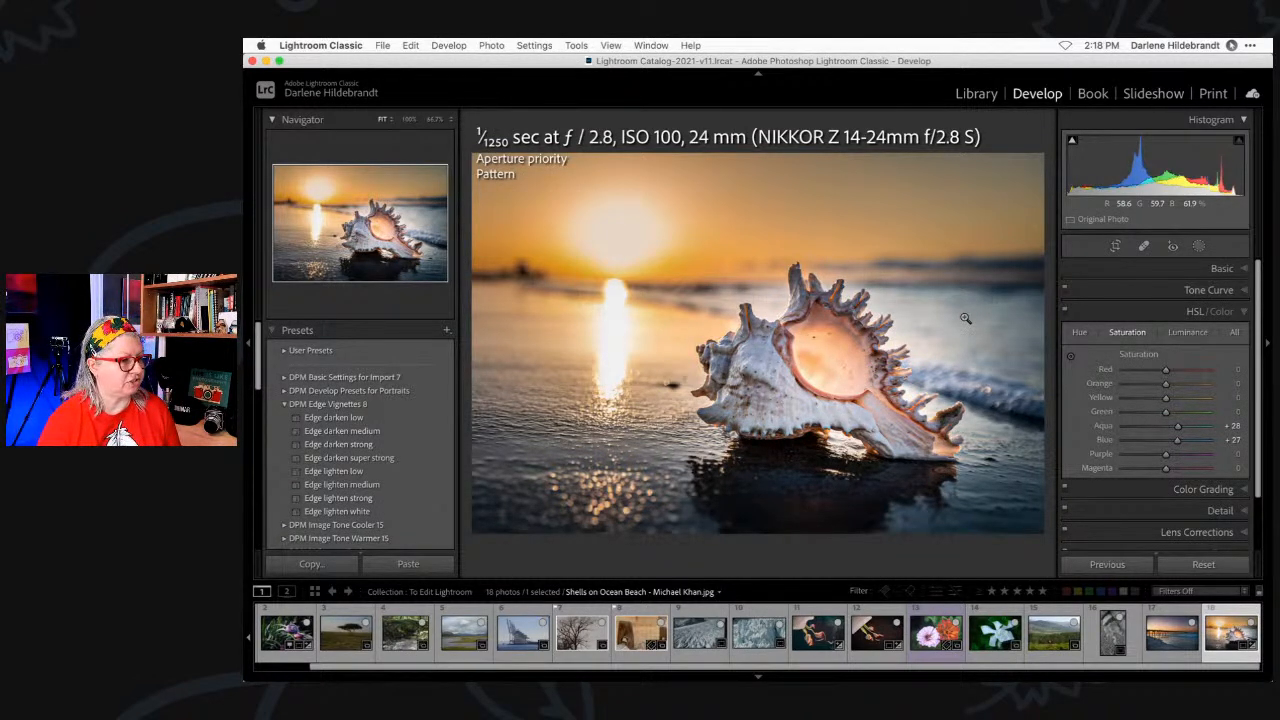
key("i")
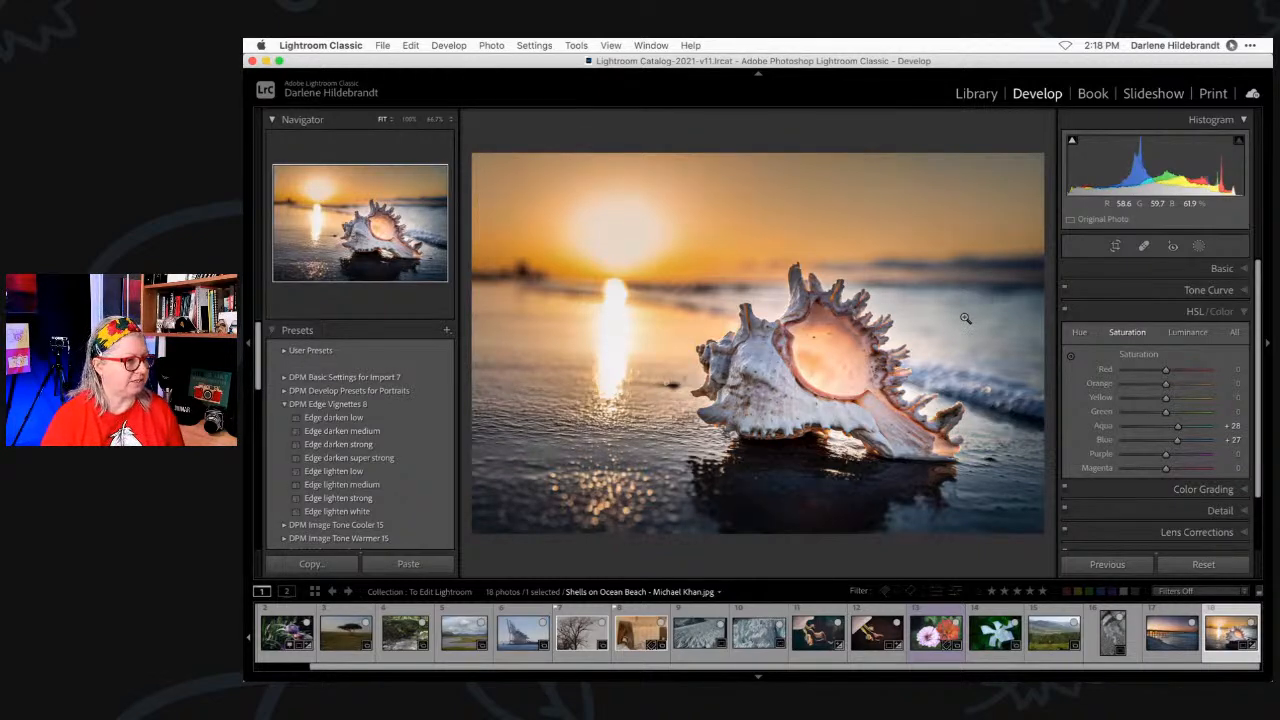
- Return to the Library grid and open the FG_Glacier_Sept2020-7041 photo in Loupe view
key("g")
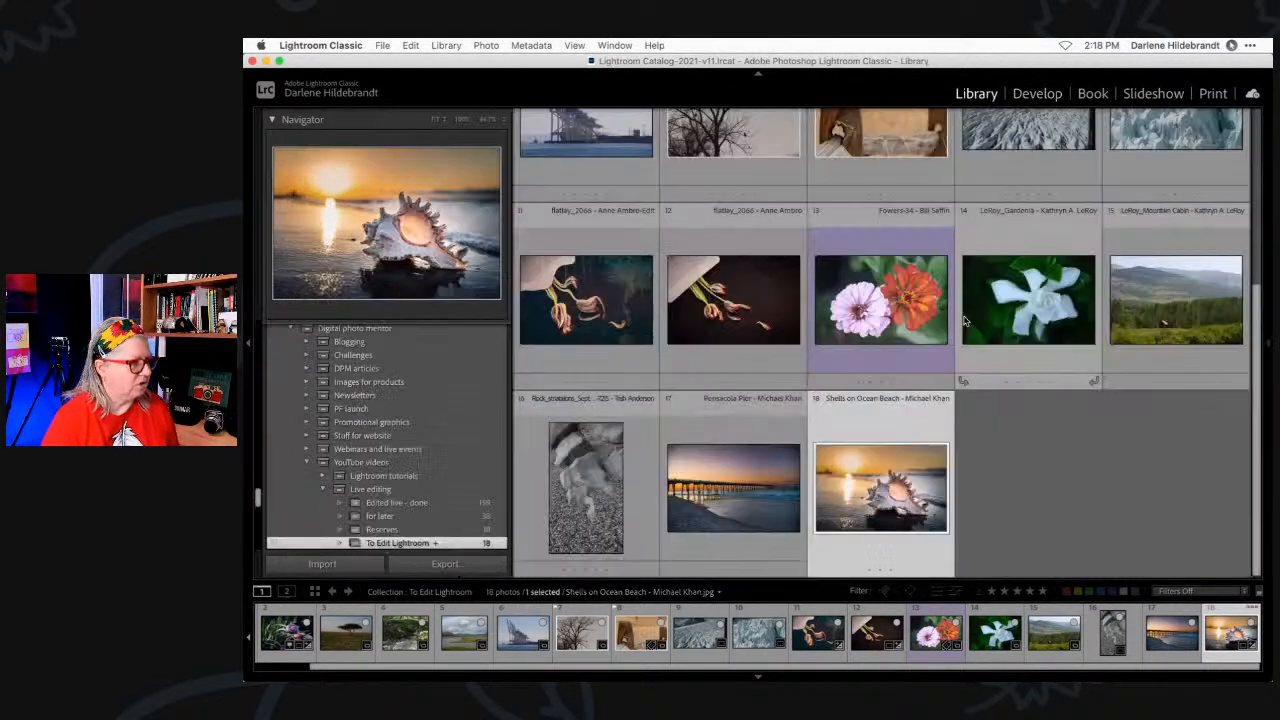
scroll(946, 380, "up", 2)
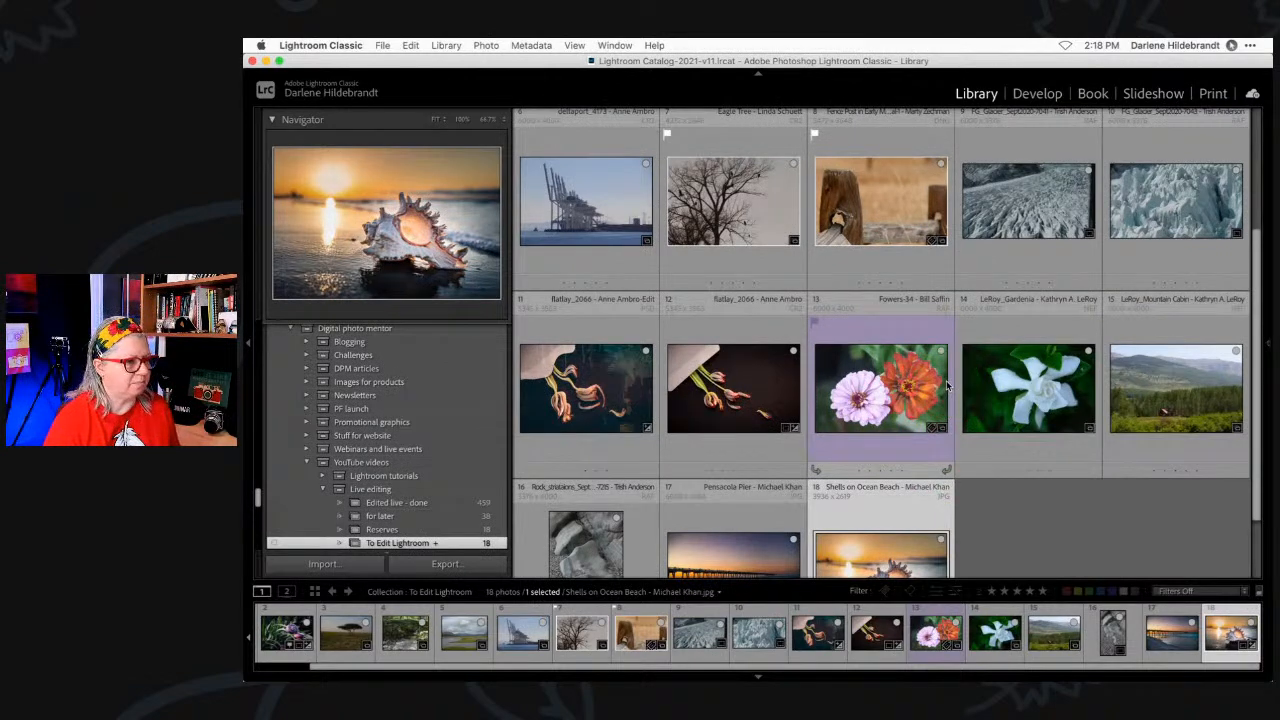
double_click(1003, 215)
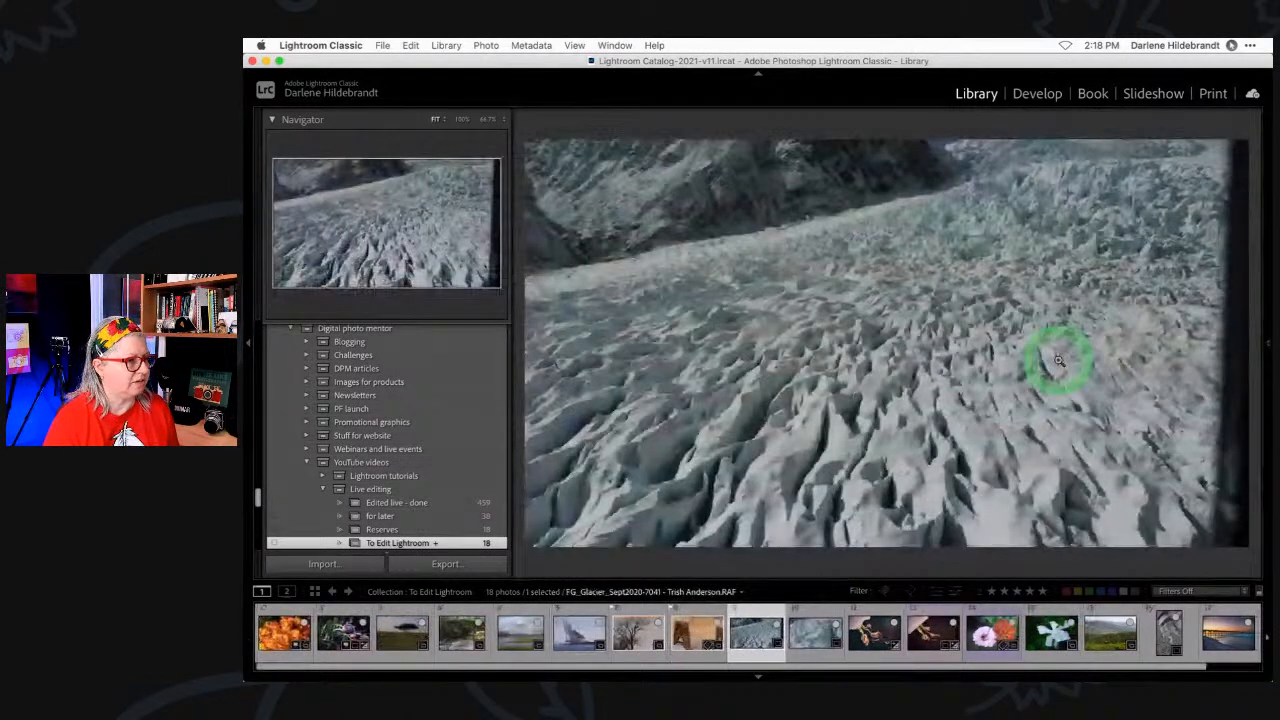
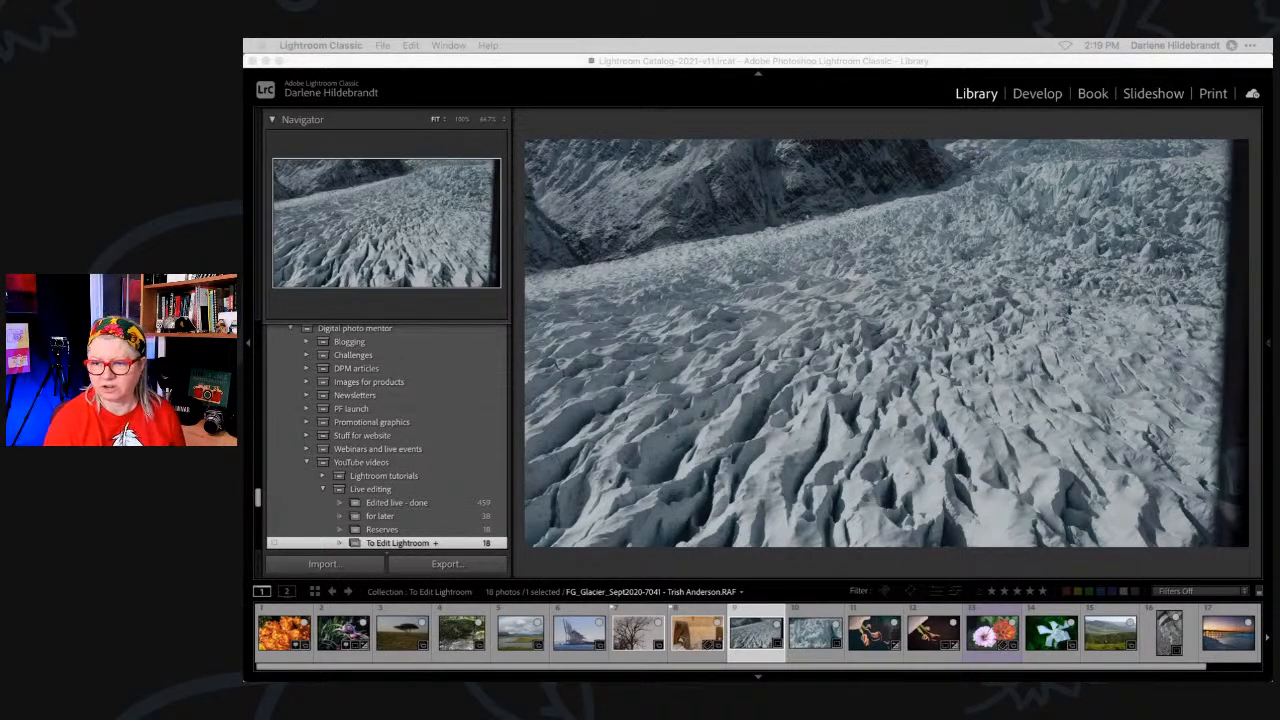
- Display the wide glacier photo's file and camera info, followed by its exposure settings
left_click(921, 121)
key("i")
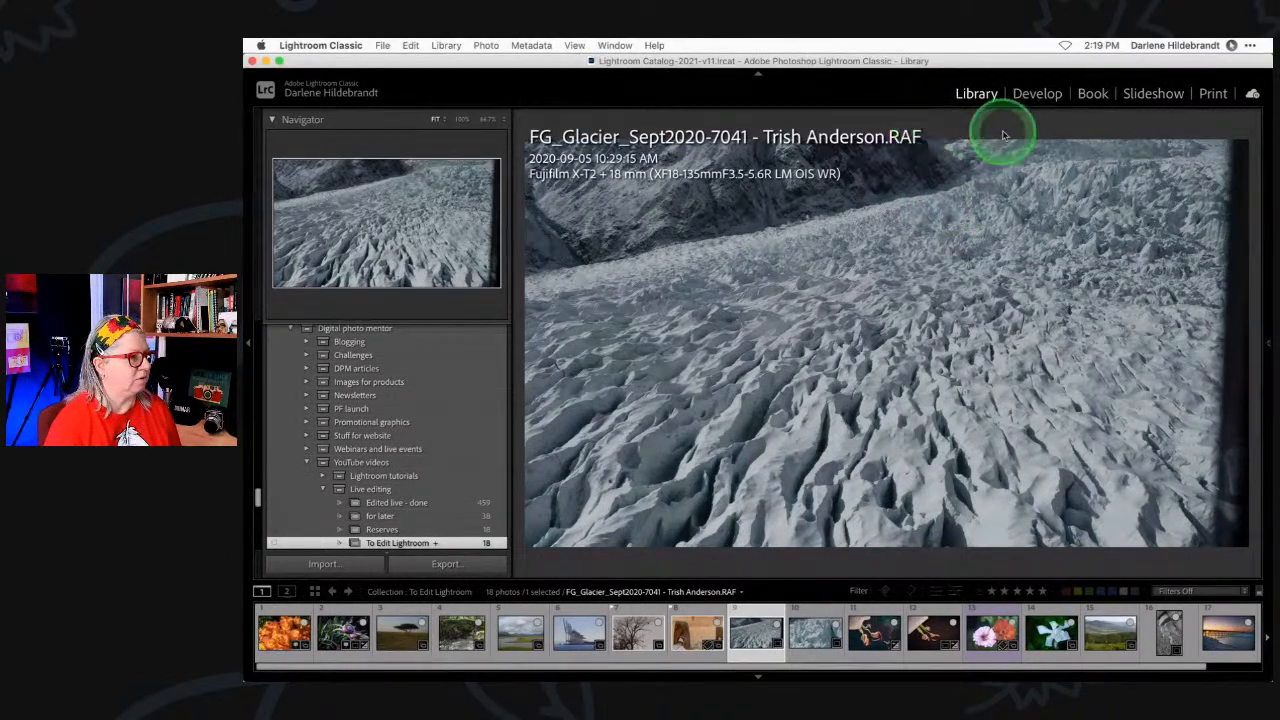
key("i")
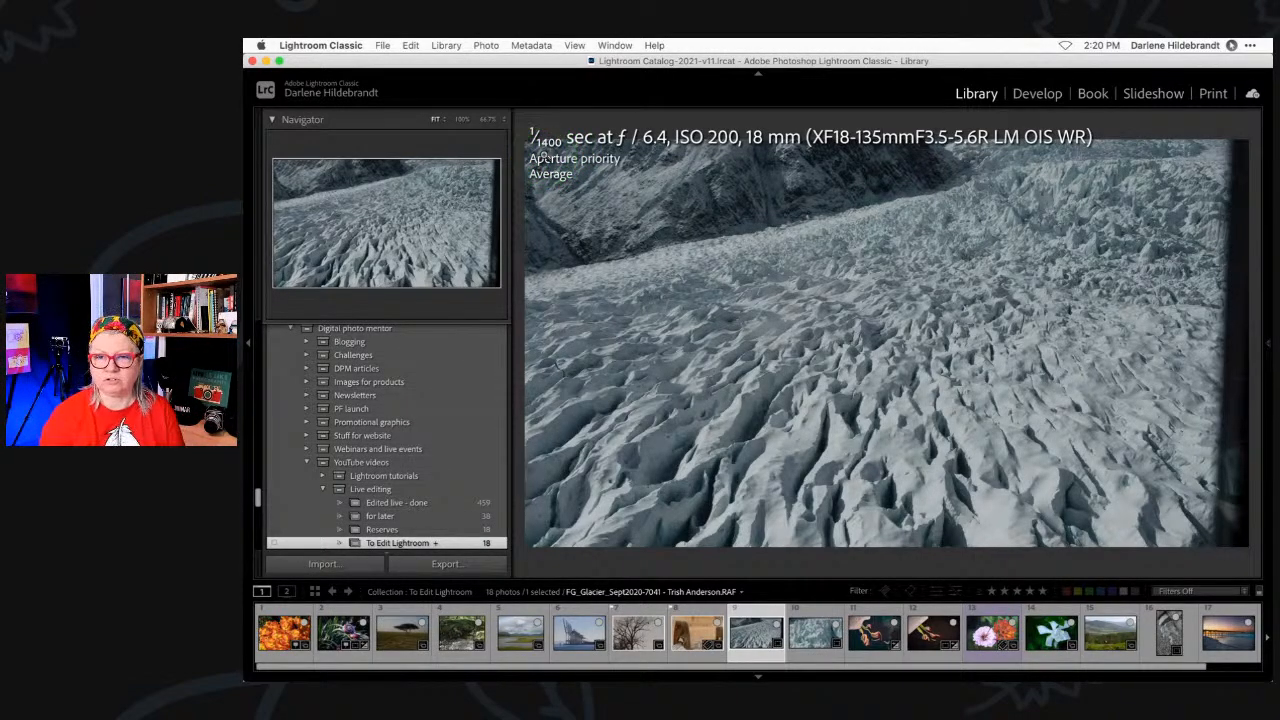
- Compare the two glacier photos and open FG_Glacier_Sept2020-7043 in the Develop module
key("Right")
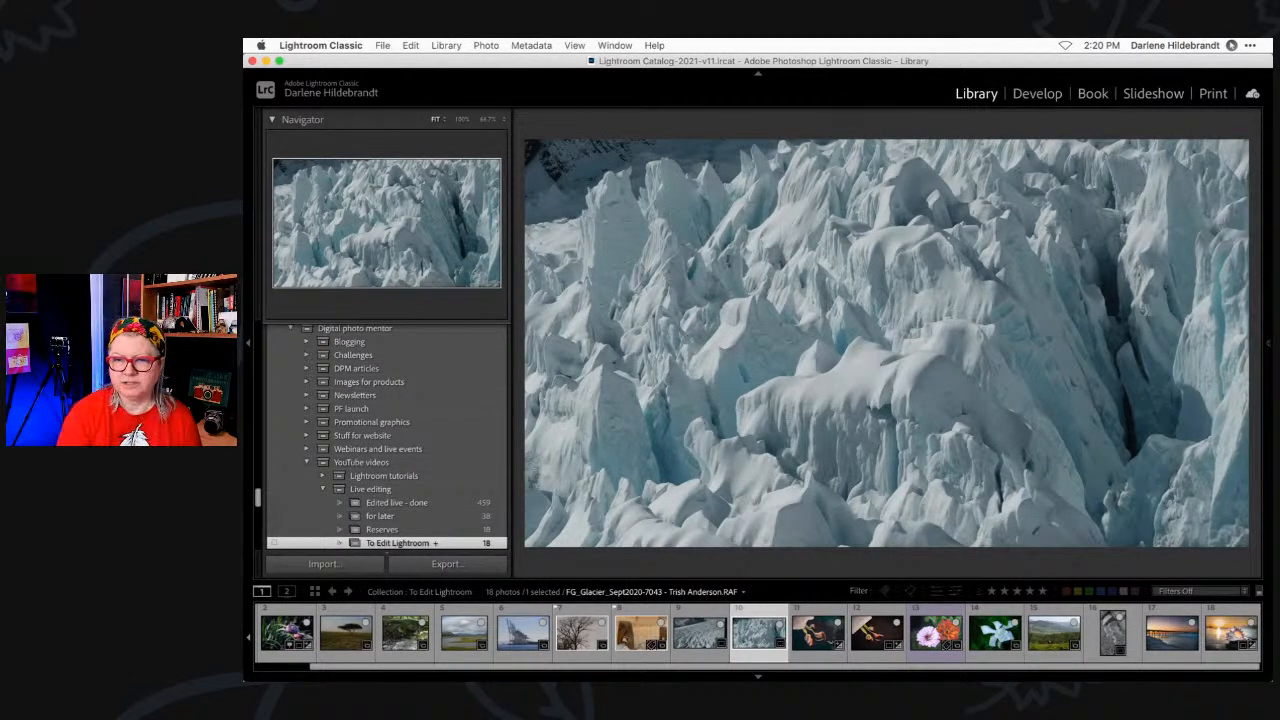
key("Left")
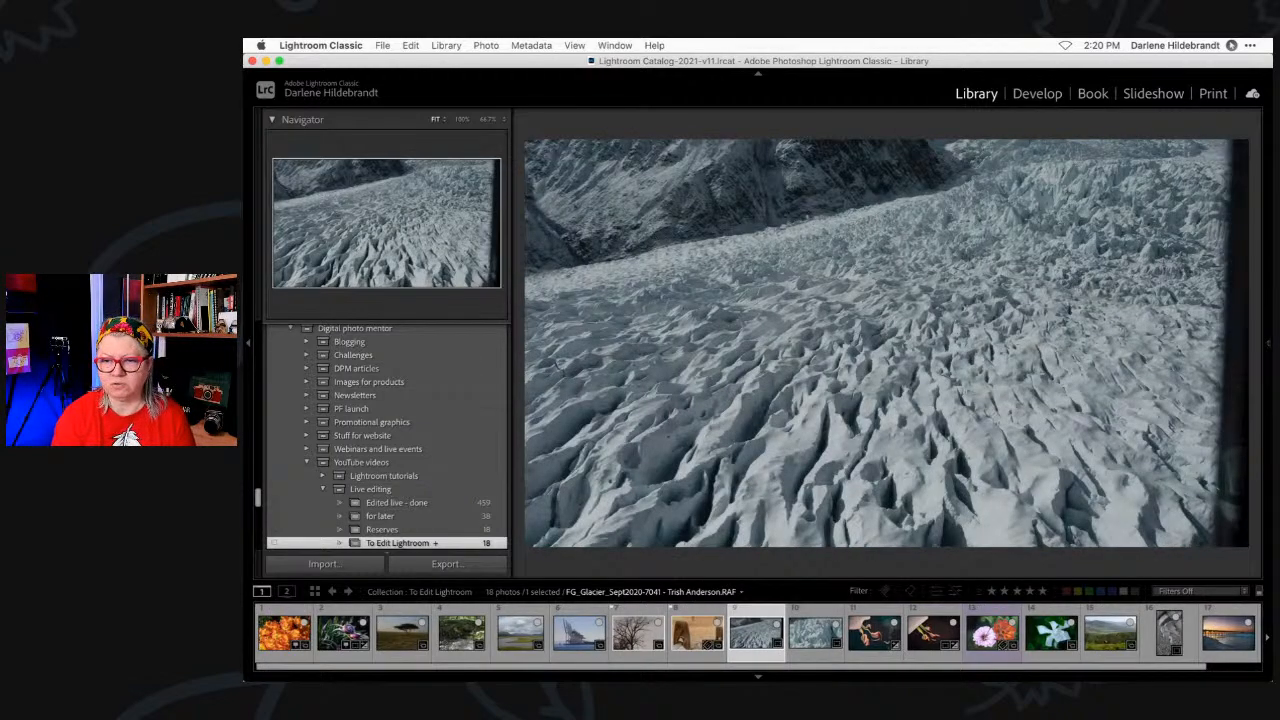
key("Right")
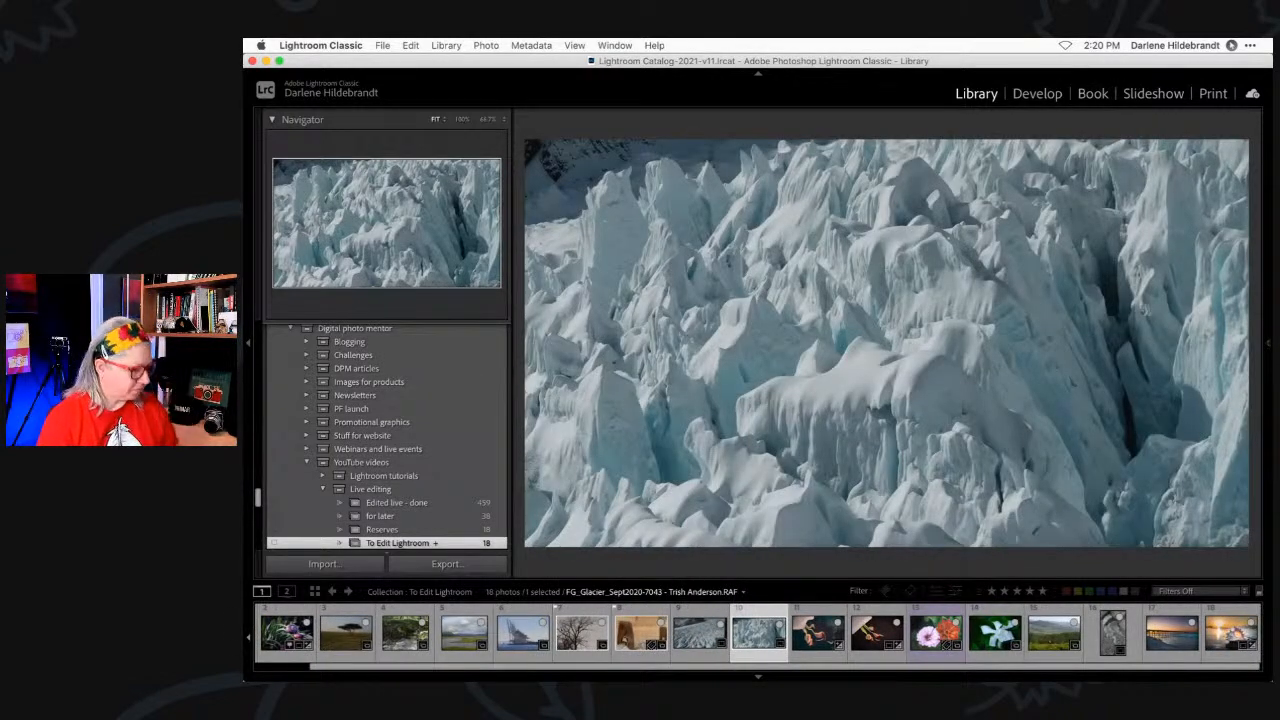
key("d")
left_click(668, 136)
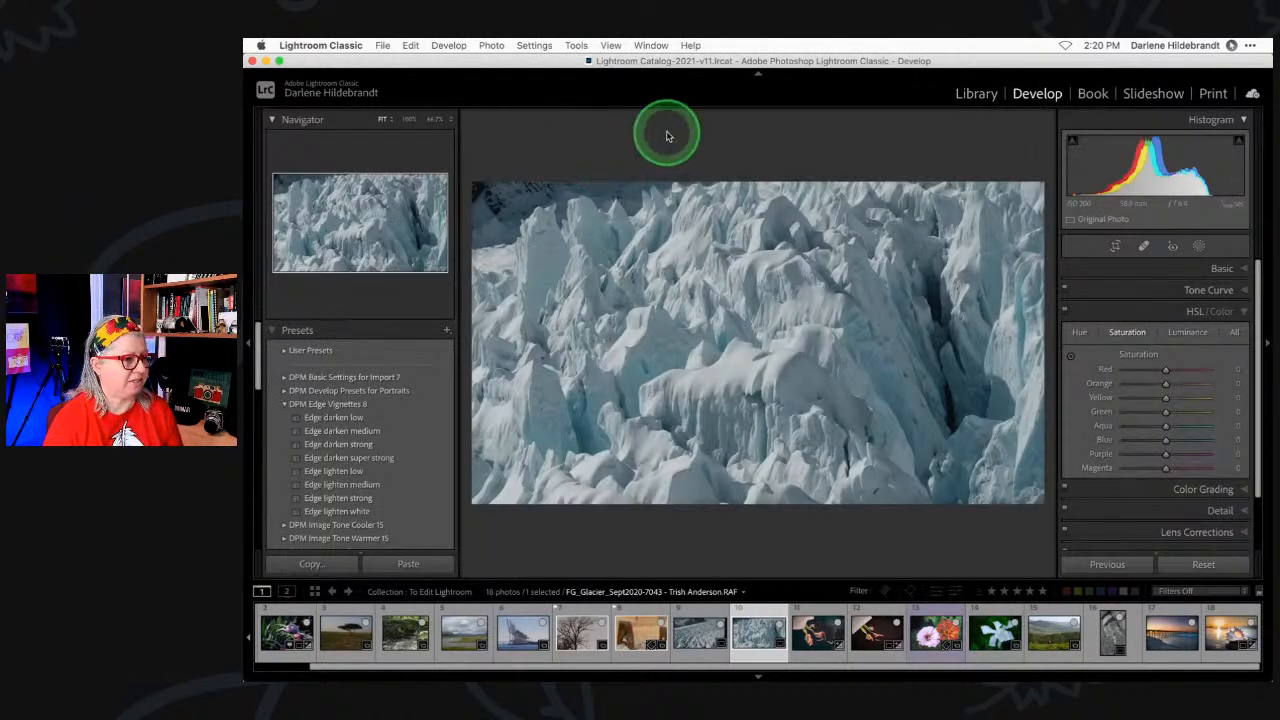
- Browse the Camera Matching profiles for the glacier photo and apply ASTIA/Soft
left_click(1222, 268)
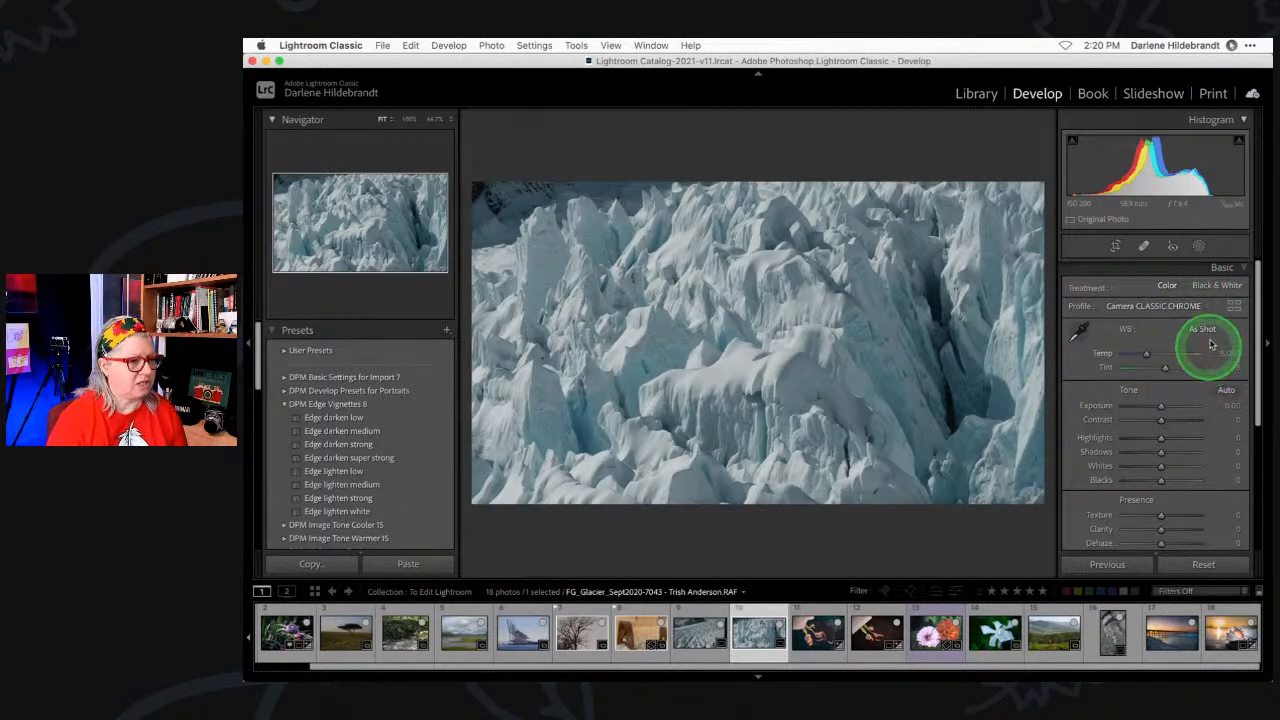
left_click(1234, 307)
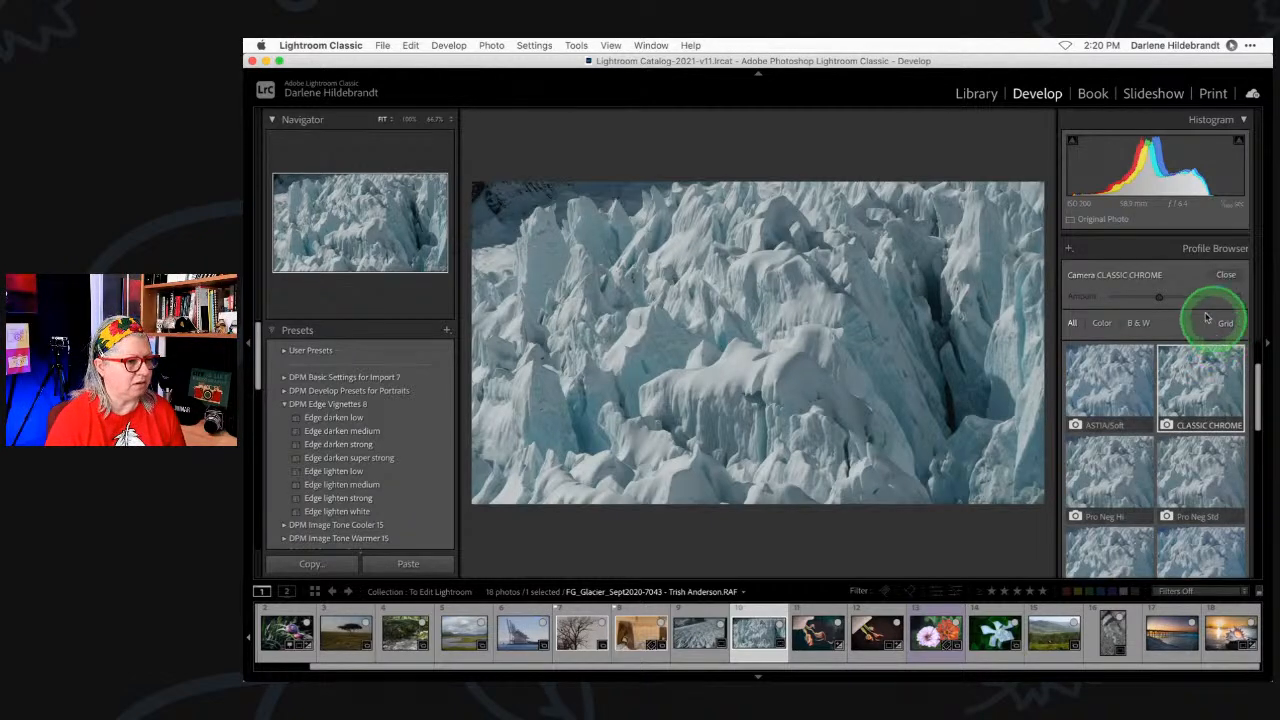
scroll(1194, 404, "down", 3)
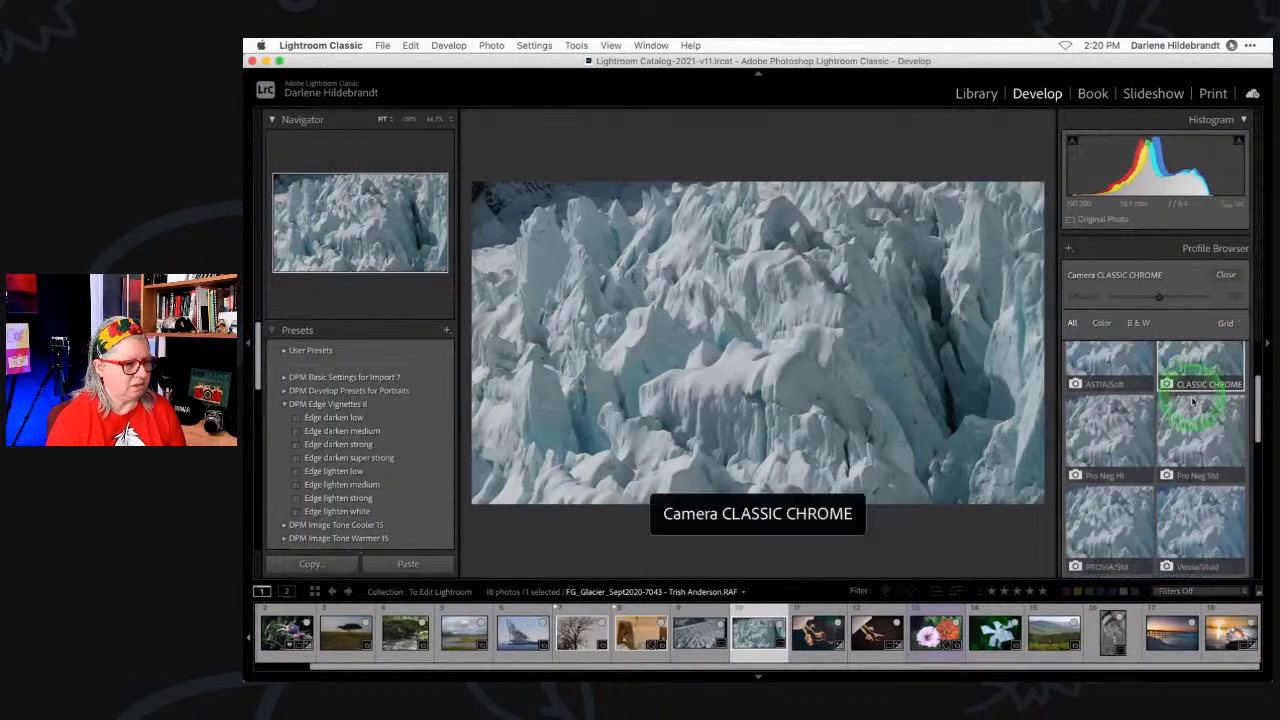
scroll(1194, 402, "up", 4)
scroll(1192, 402, "up", 1)
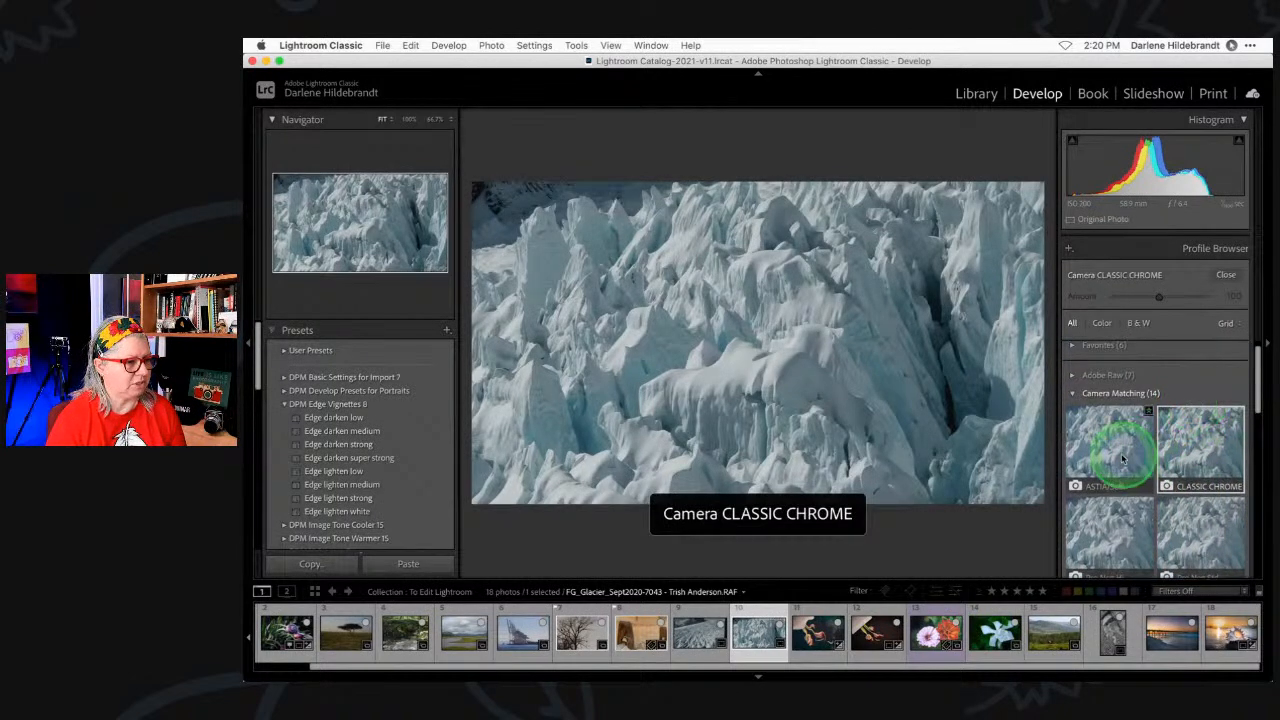
scroll(1105, 450, "down", 2)
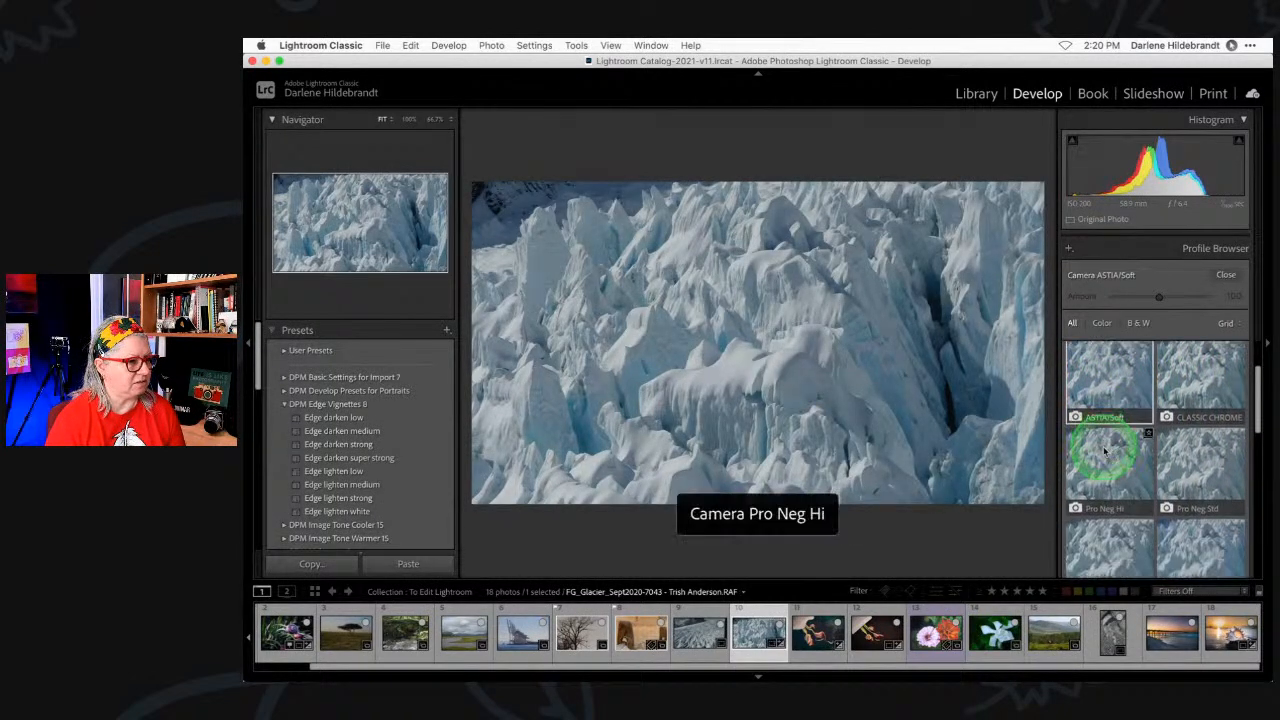
- Try the PROVIA/Std and CLASSIC CHROME profiles, settle on ASTIA/Soft, and close the Profile Browser
left_click(1105, 542)
scroll(1105, 542, "down", 1)
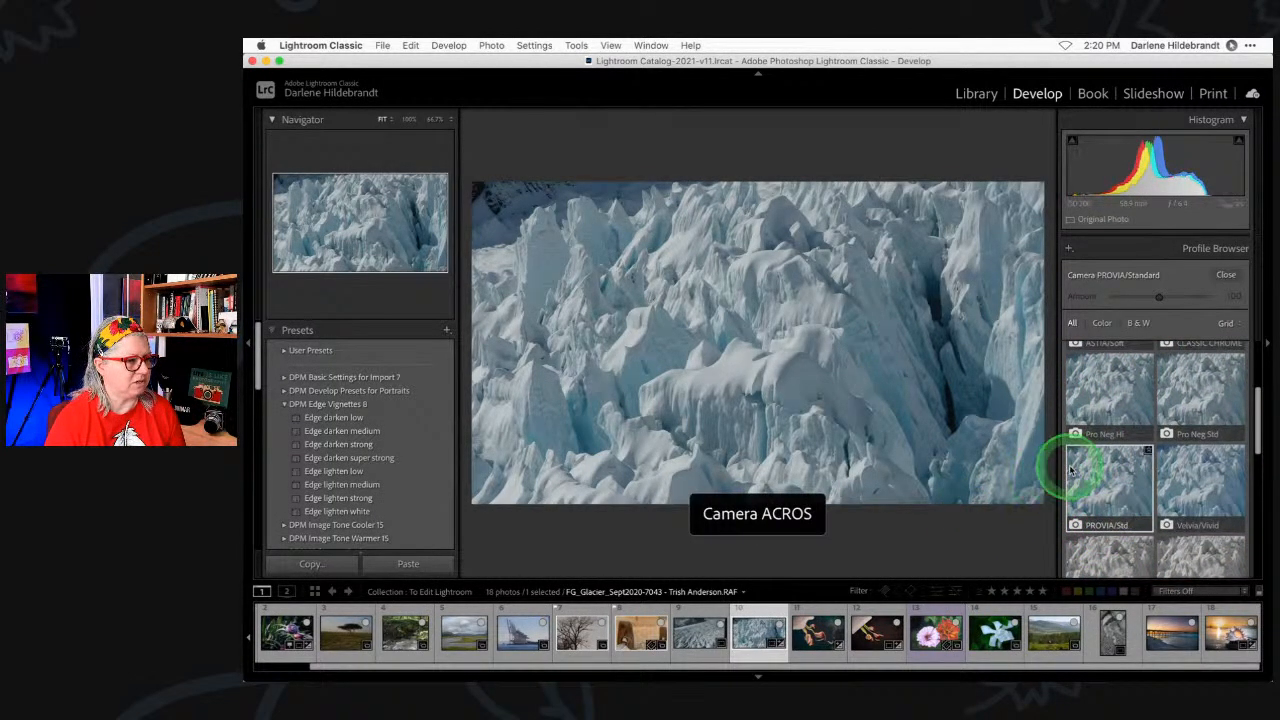
scroll(1088, 450, "up", 2)
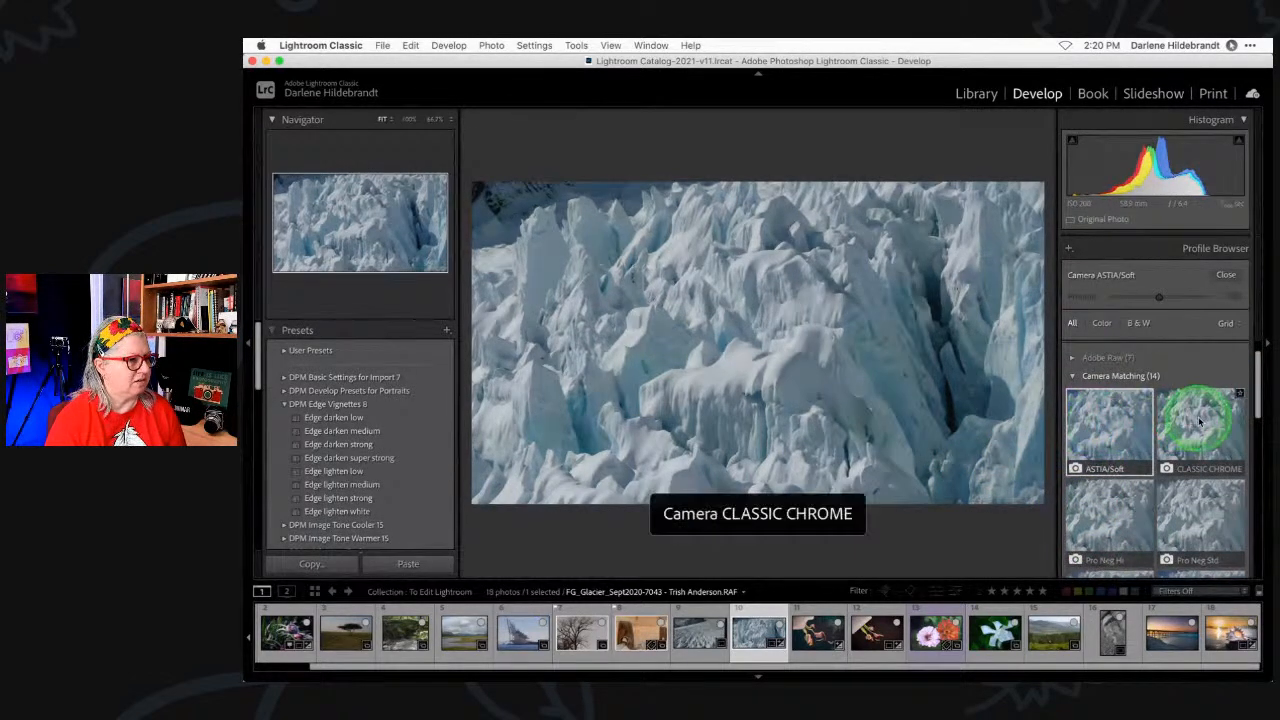
left_click(1205, 422)
left_click(1117, 424)
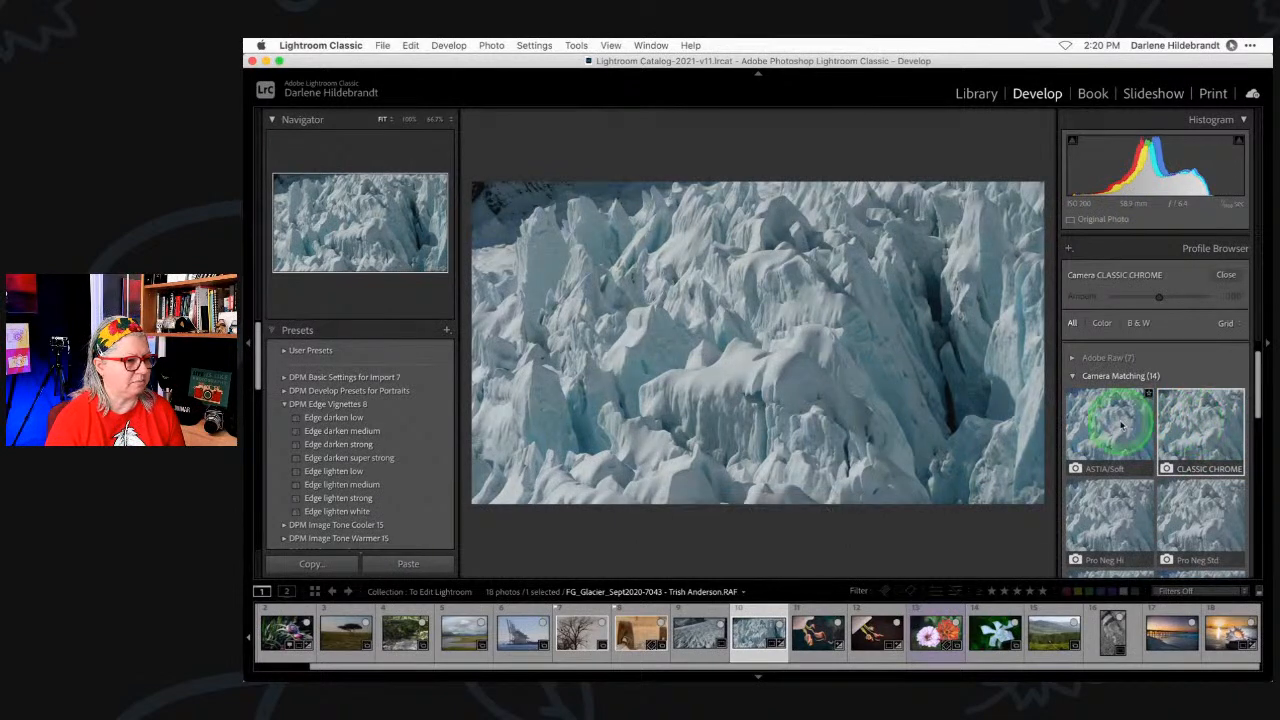
left_click(1226, 275)
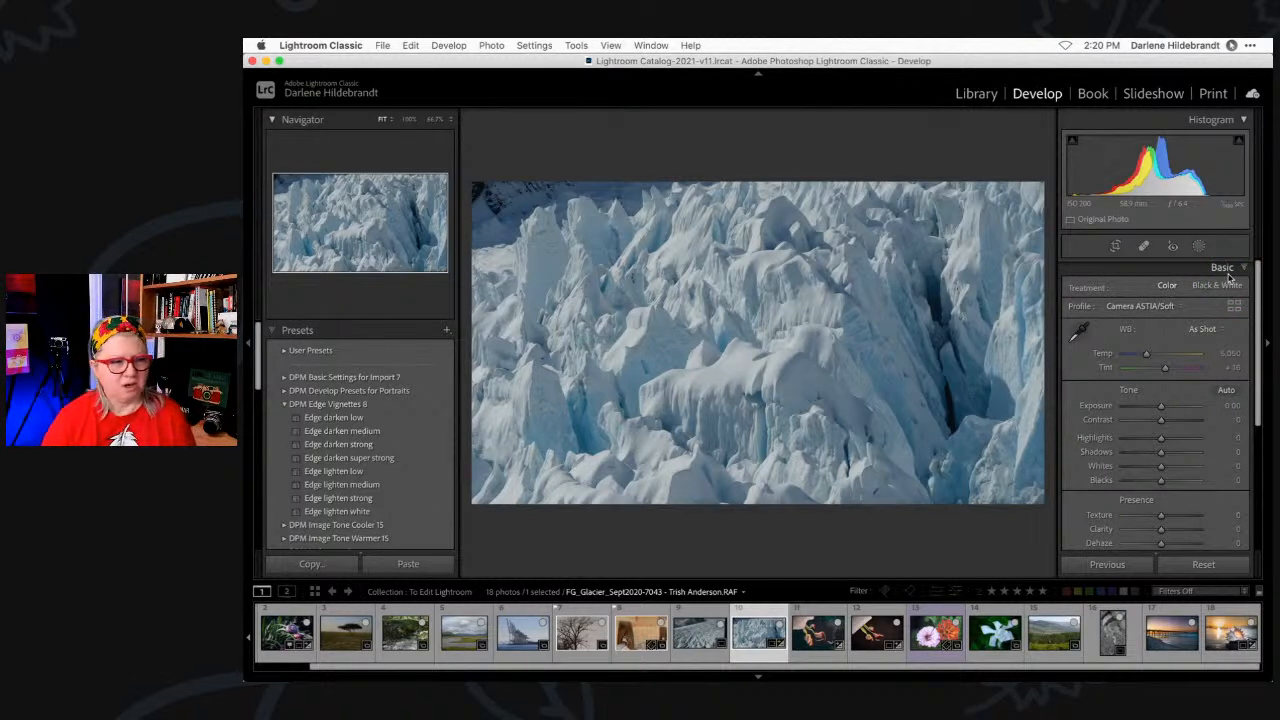
left_click(1211, 234)
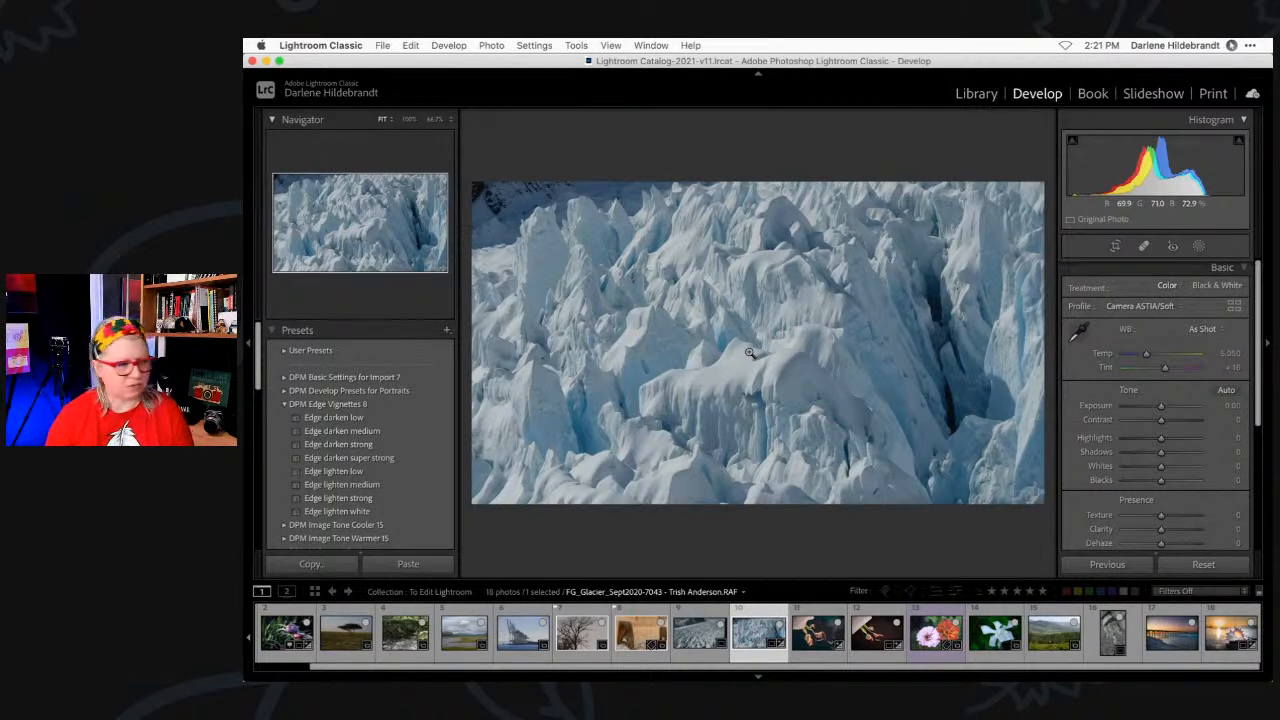
- Examine the glacier photo's EXIF metadata in the Library and return to the Develop module
key("e")
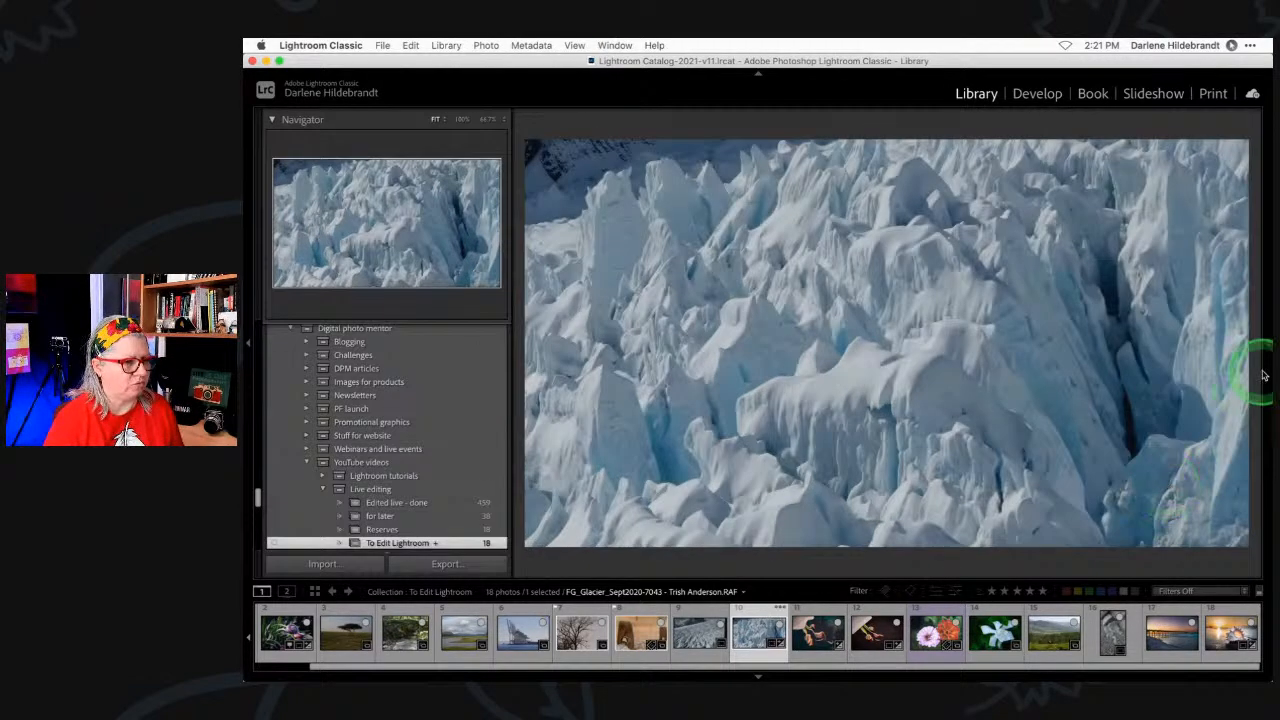
left_click(1267, 347)
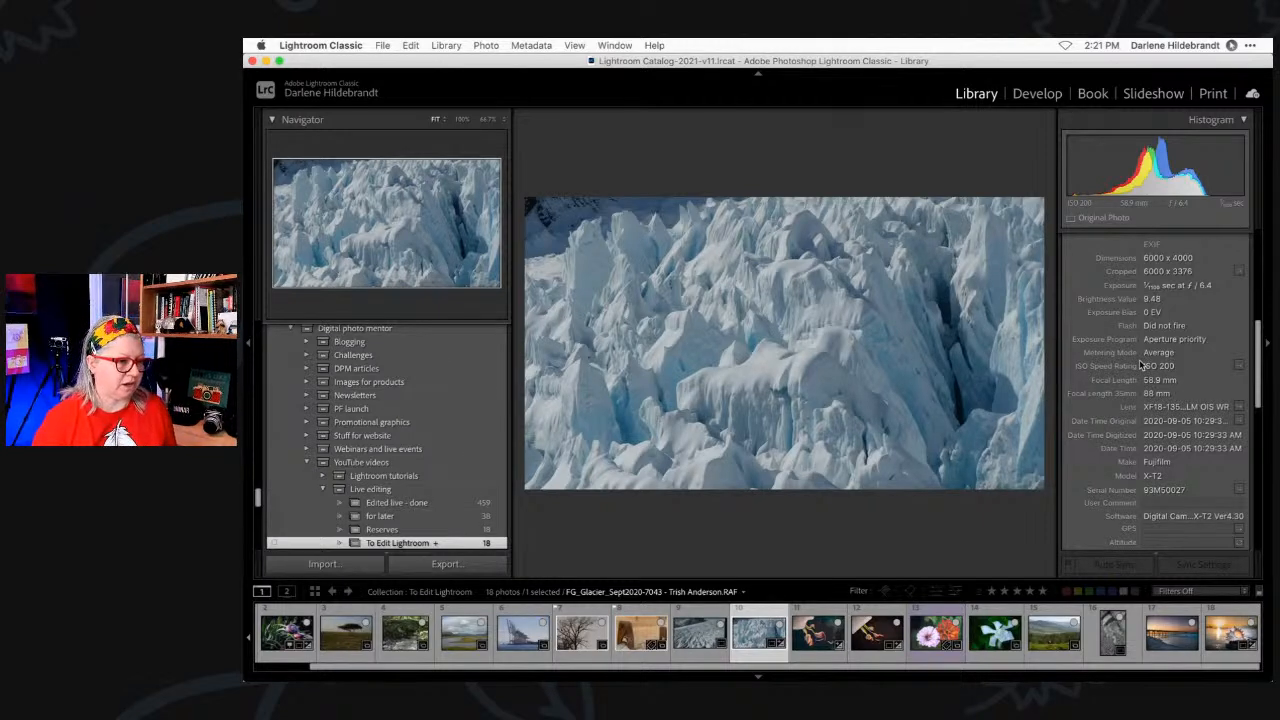
key("d")
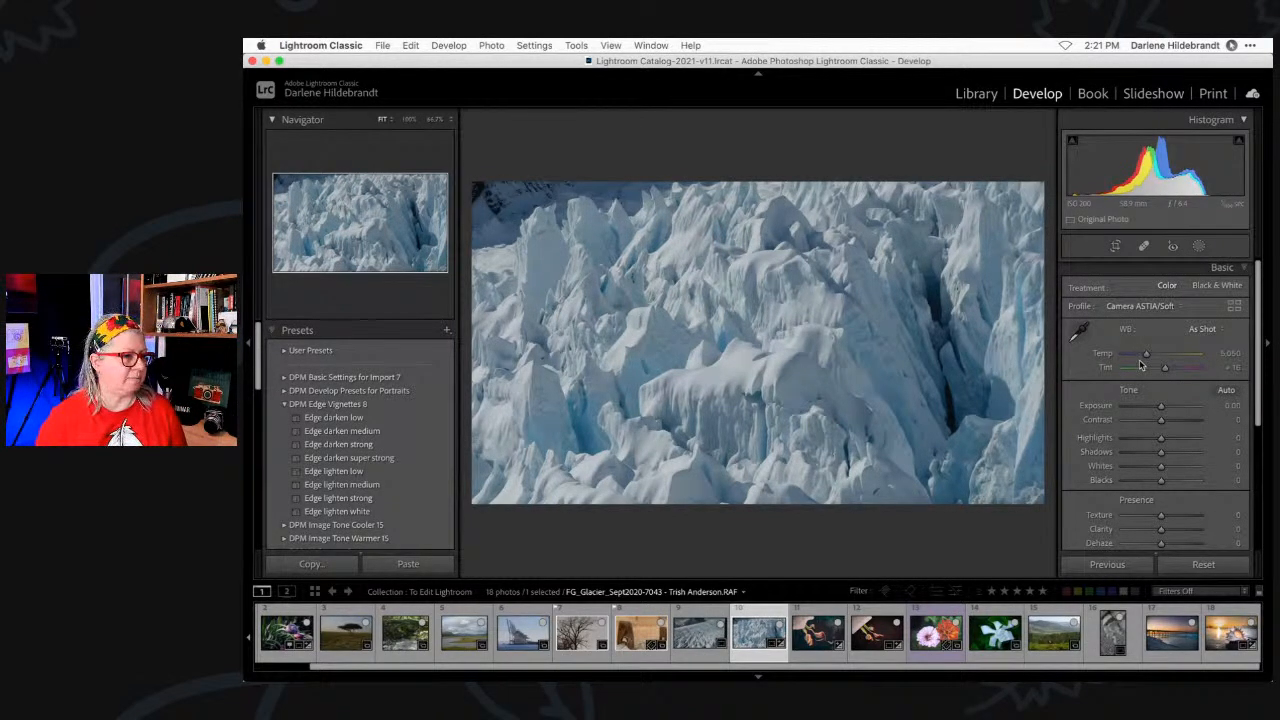
- Try the Black & White treatment on the glacier photo and switch it back to Color
scroll(1209, 299, "up", 1)
left_click(1213, 289)
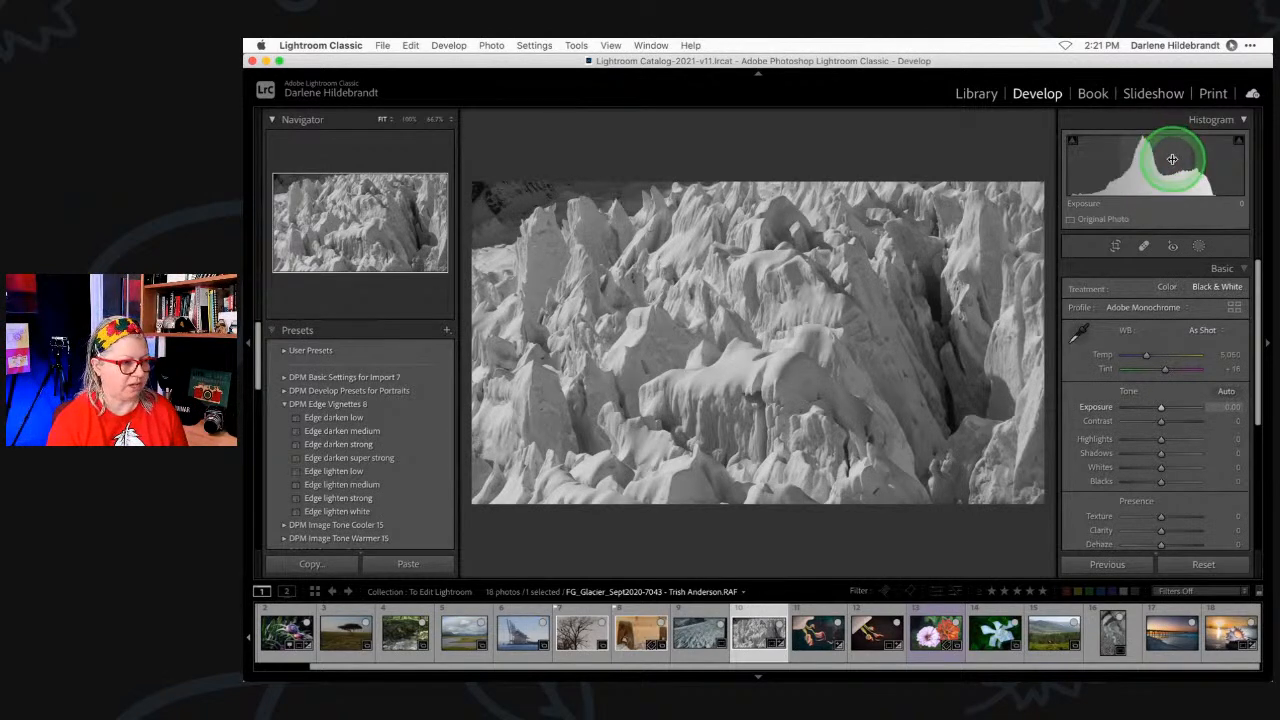
left_click(1166, 287)
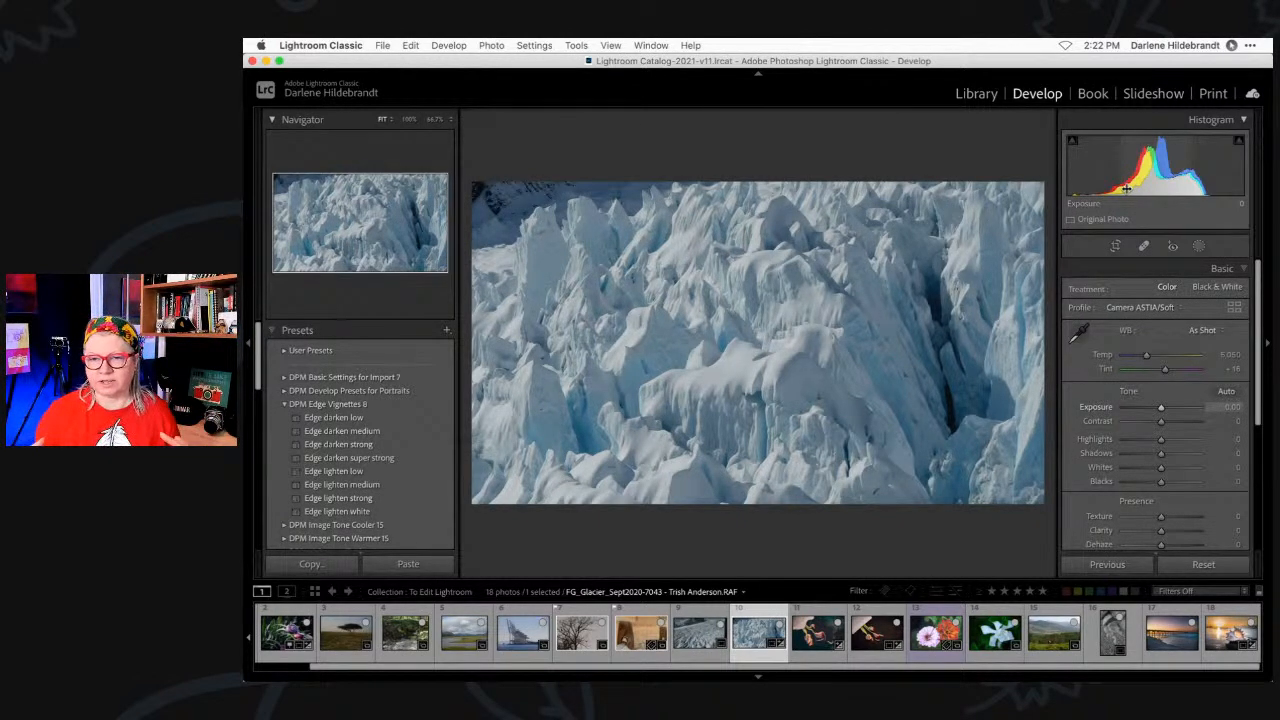
- Check the glacier photo's exposure metadata in the Library, try an Exposure of +1.00 in Develop, and reset it
key("e")
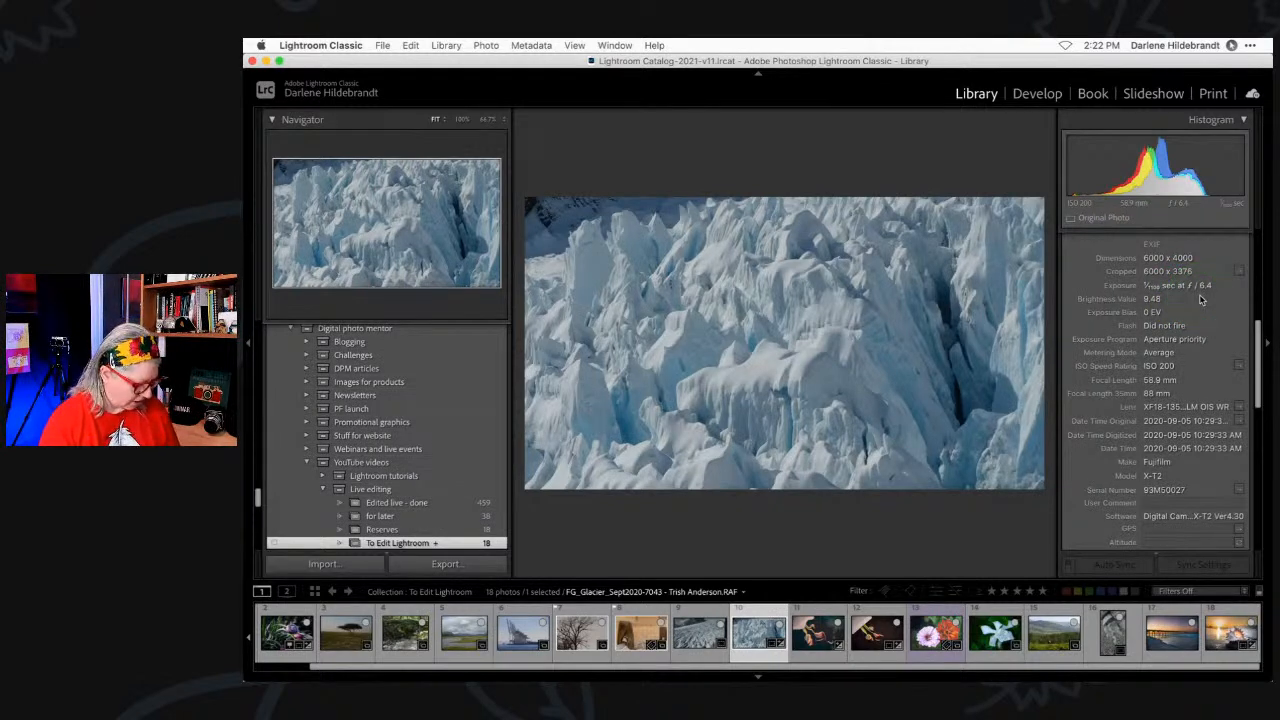
key("d")
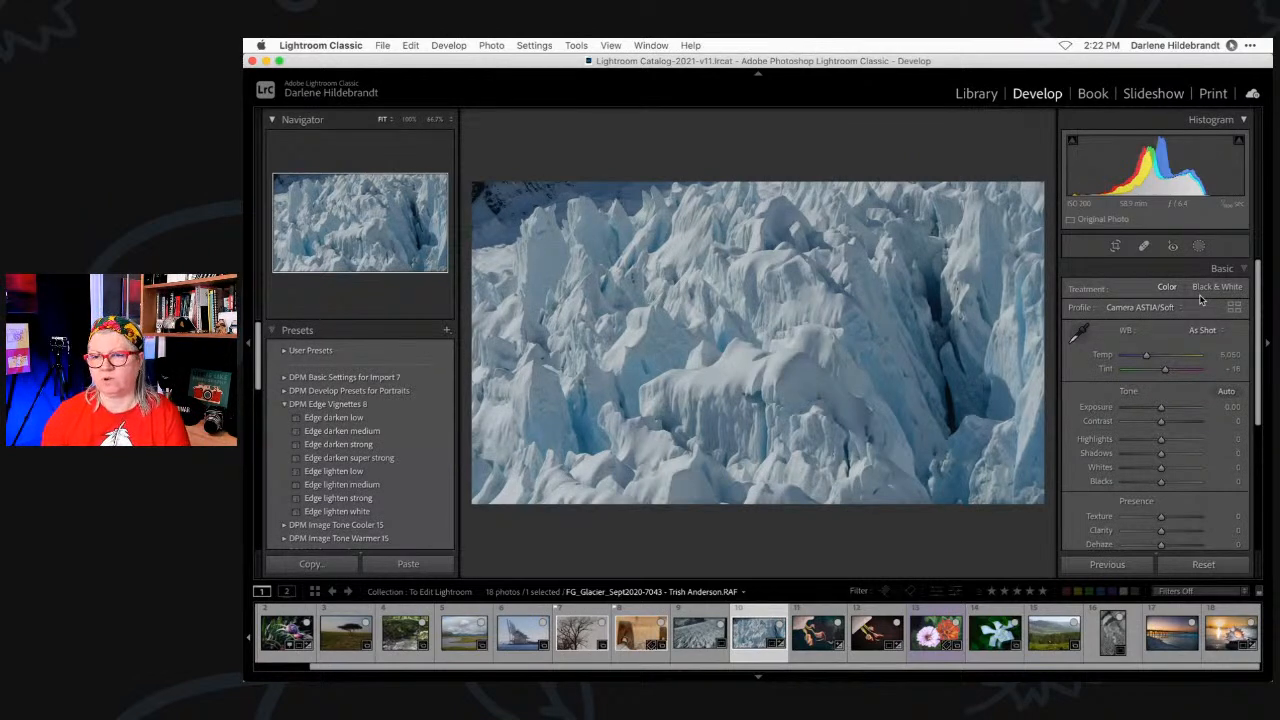
left_click(1228, 407)
type("1")
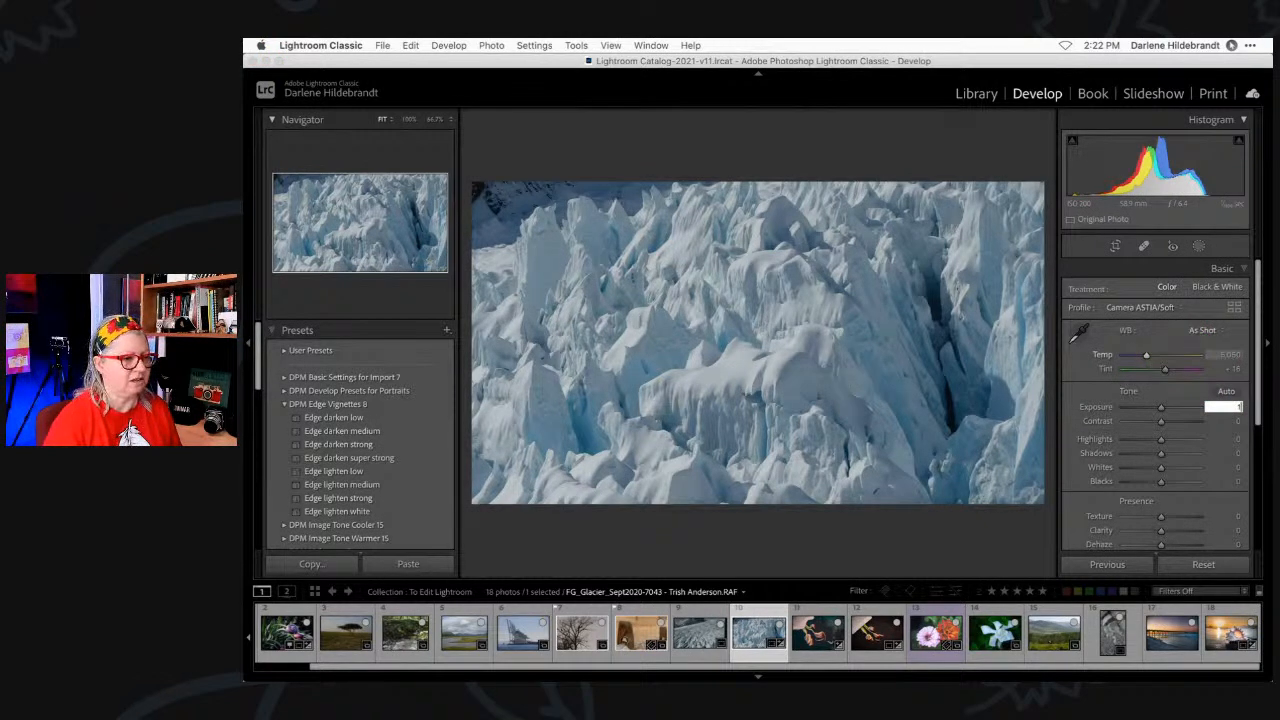
key("Return")
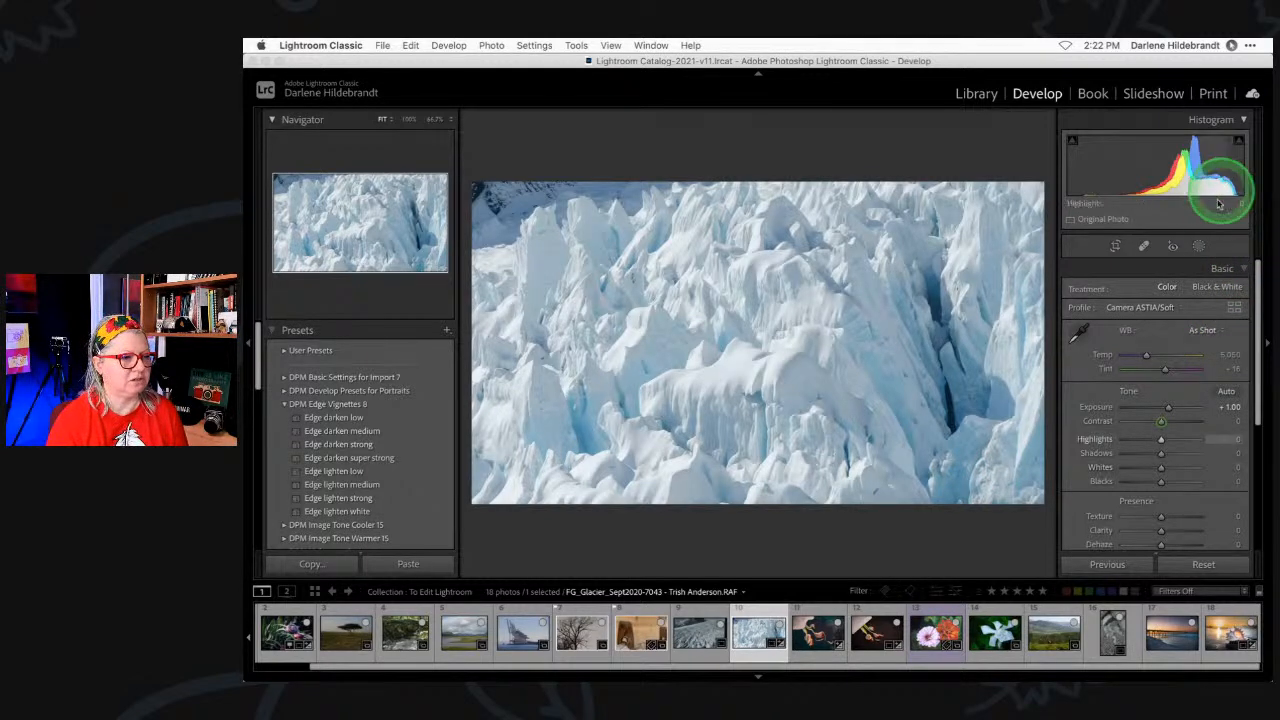
double_click(1165, 408)
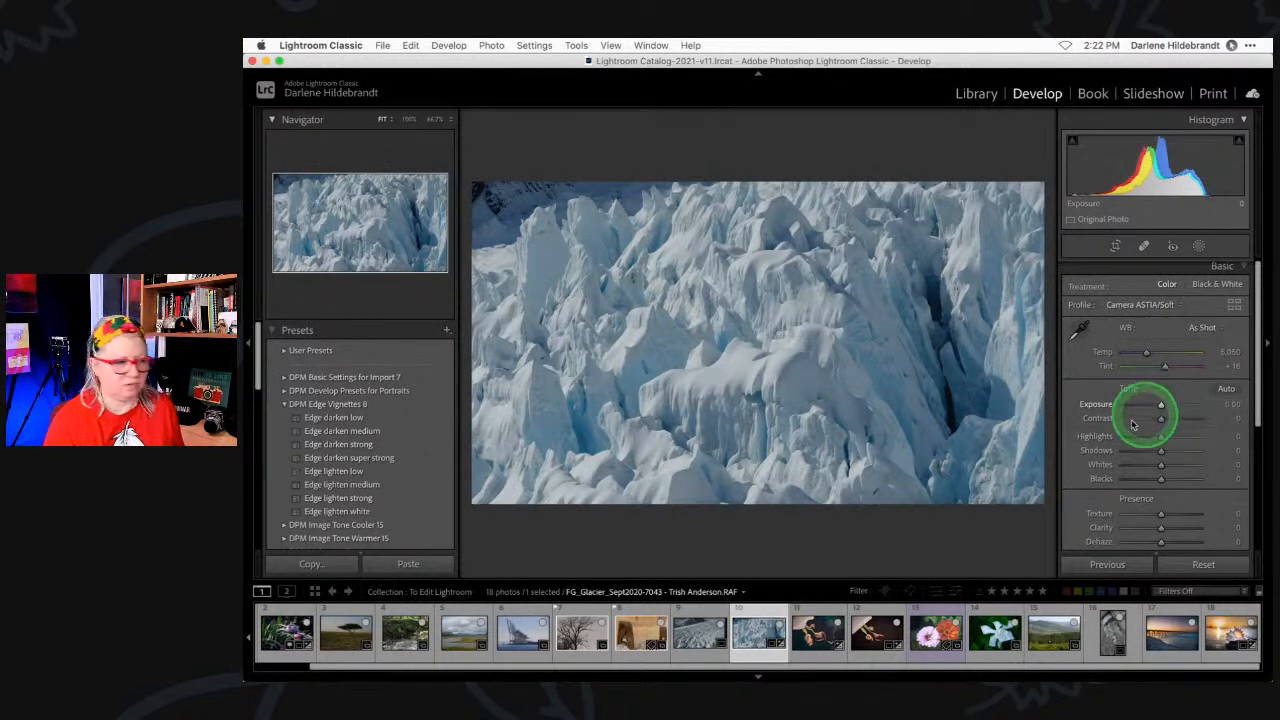
- Set the glacier photo's Whites and Blacks automatically and compare the before and after versions
double_click(1101, 468, "shift")
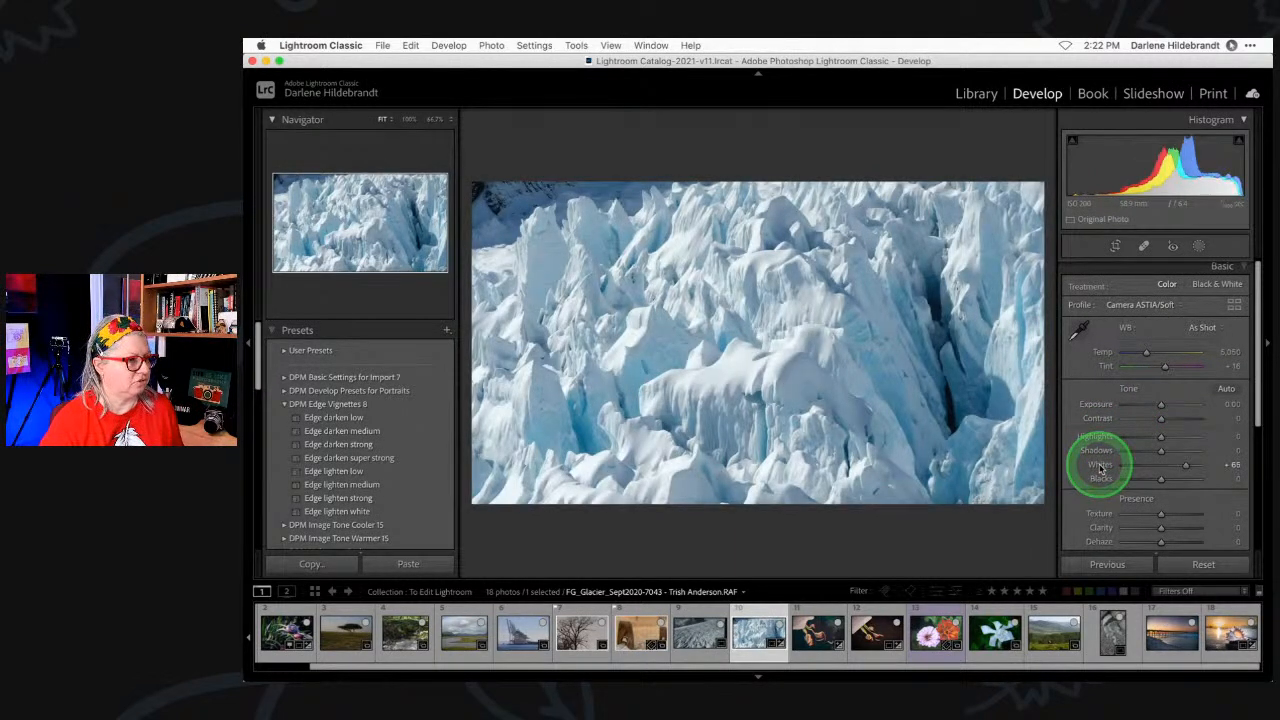
double_click(1102, 479, "shift")
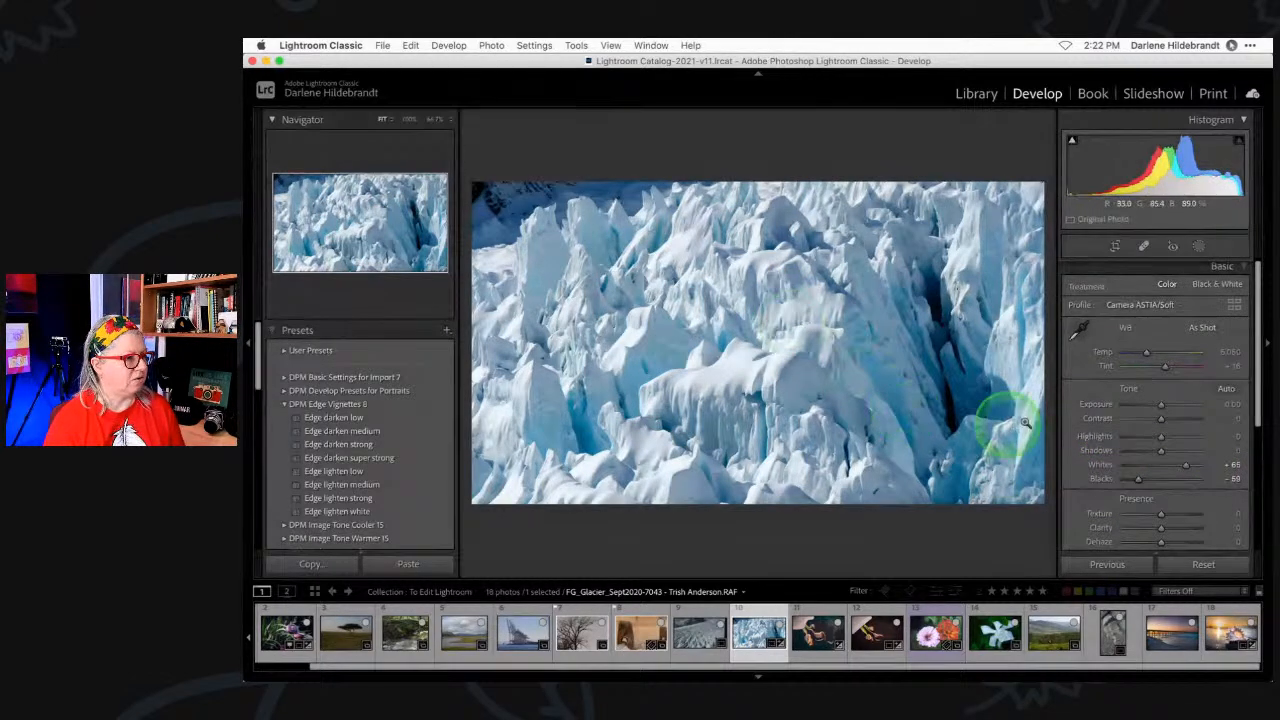
key("backslash")
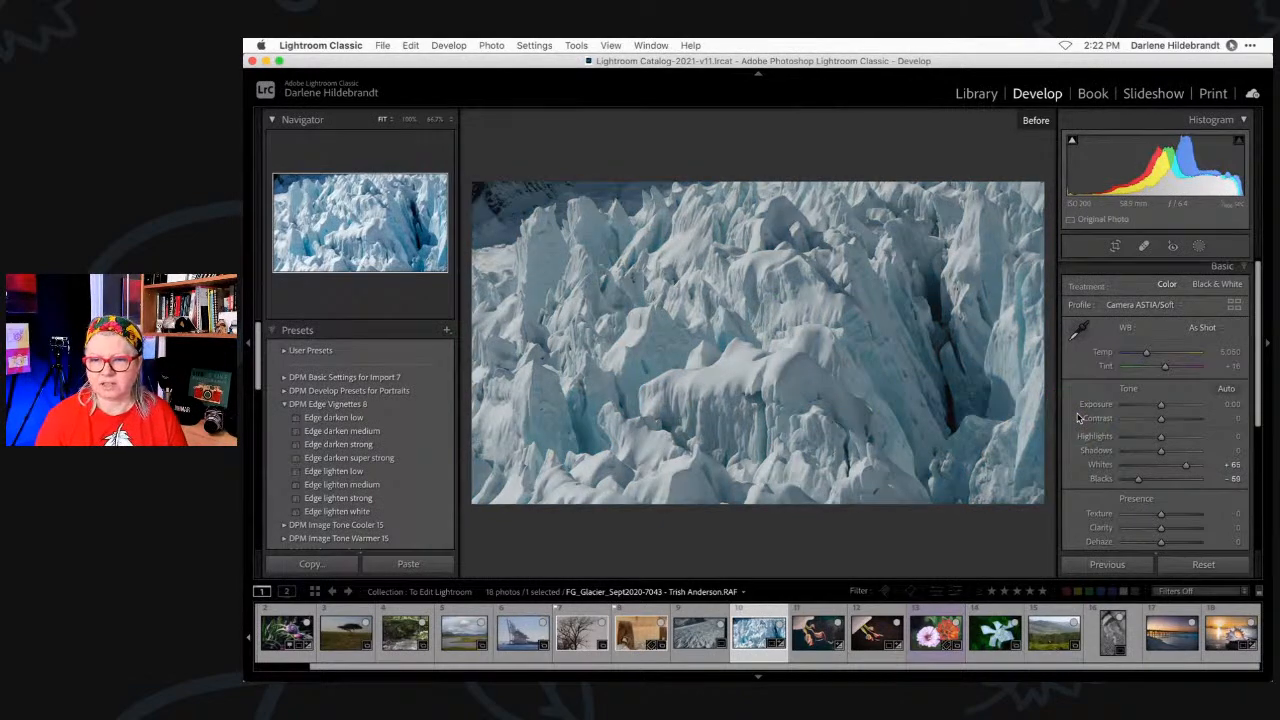
key("backslash")
key("backslash")
key("backslash")
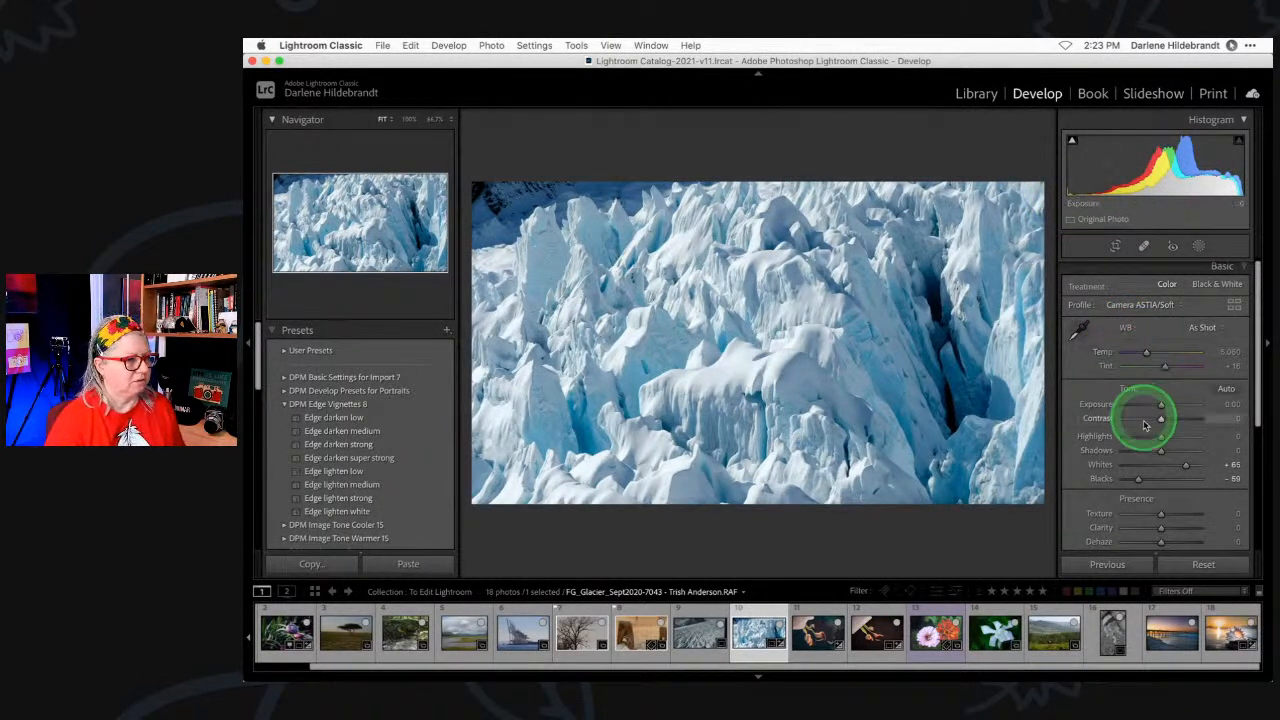
- Set Highlights to +1, try and reset a Clarity boost, and set Dehaze to +20
mouse_move(1159, 437)
left_mouse_down()
mouse_move(1086, 437)
mouse_move(1228, 437)
mouse_move(1071, 435)
mouse_move(1162, 438)
left_mouse_up()
scroll(1155, 430, "down", 1)
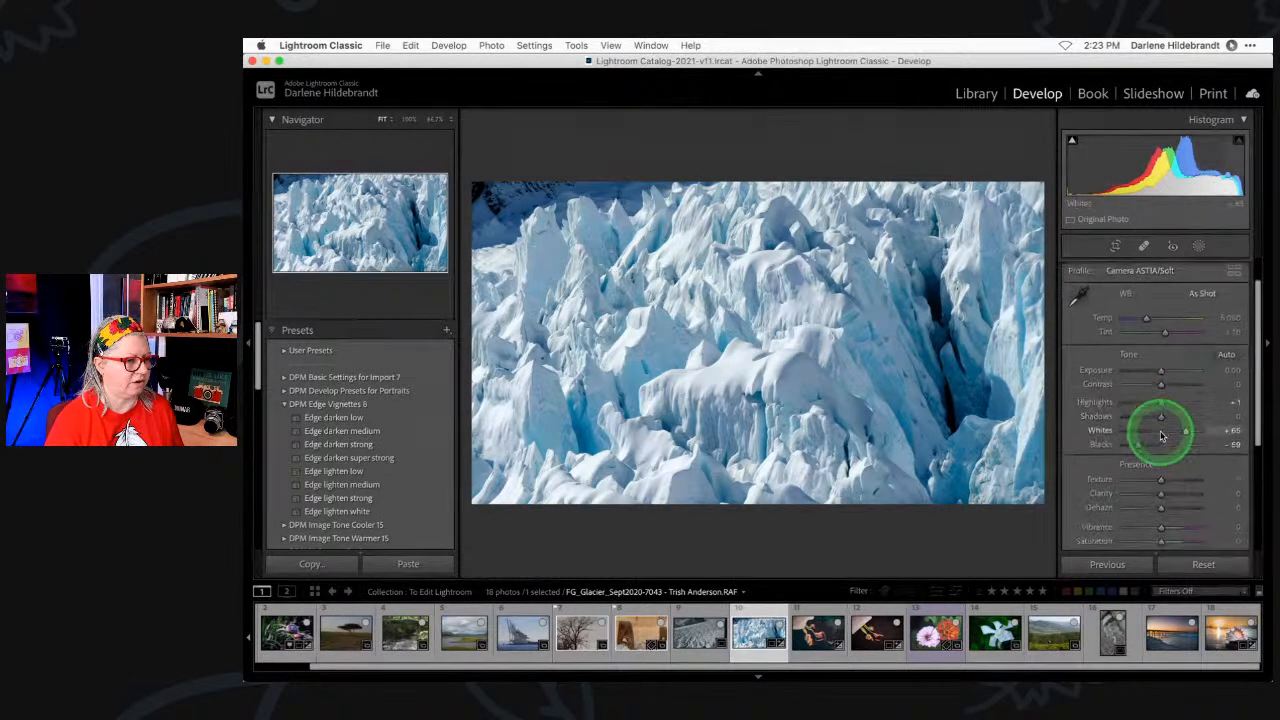
left_click_drag(1160, 489, 1186, 493)
double_click(1184, 491)
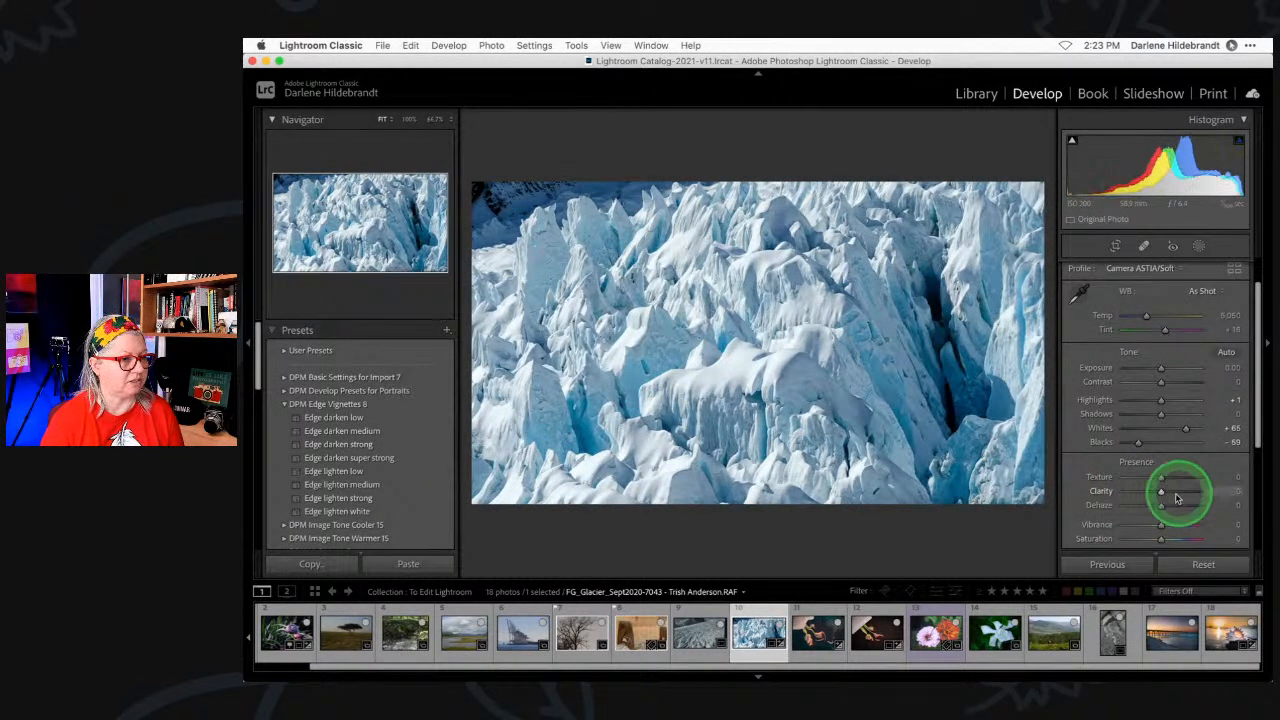
mouse_move(1162, 507)
left_mouse_down()
mouse_move(1189, 506)
mouse_move(1134, 449)
mouse_move(1185, 507)
mouse_move(1140, 506)
mouse_move(1166, 504)
left_mouse_up()
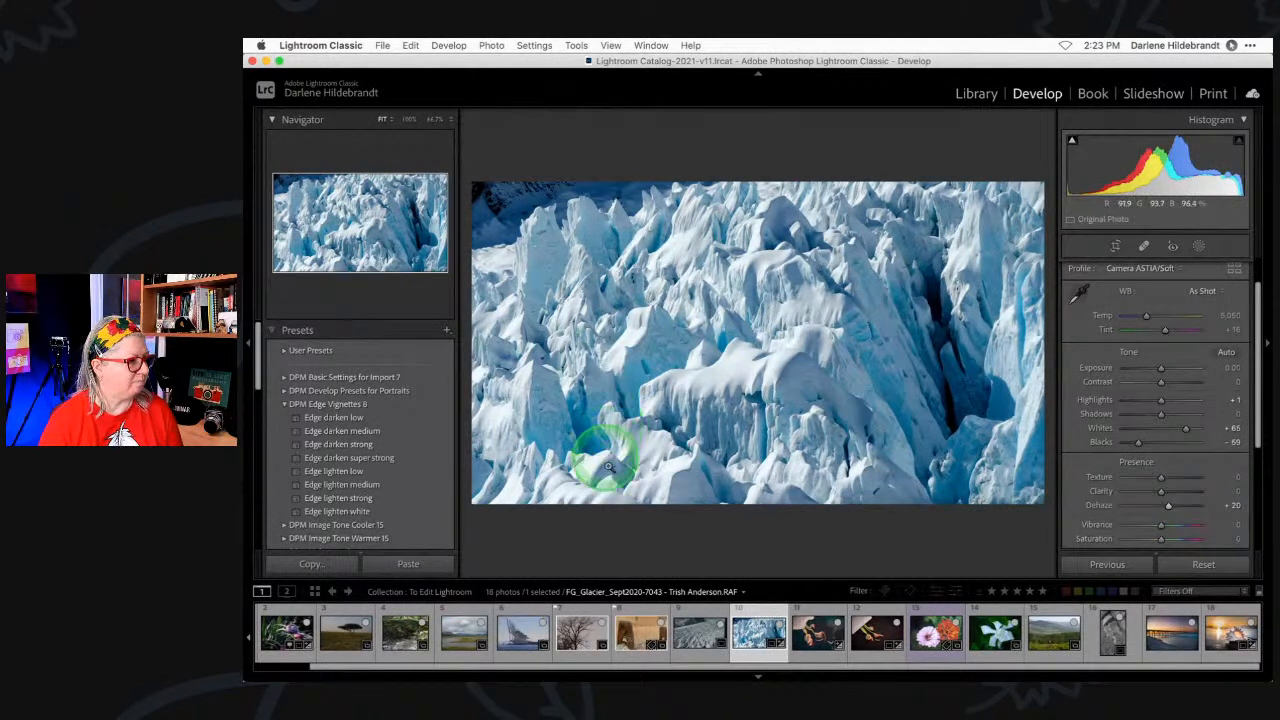
- Raise Clarity to +14 and Texture to +59 while checking the ice detail up close at 100%
left_click(560, 423)
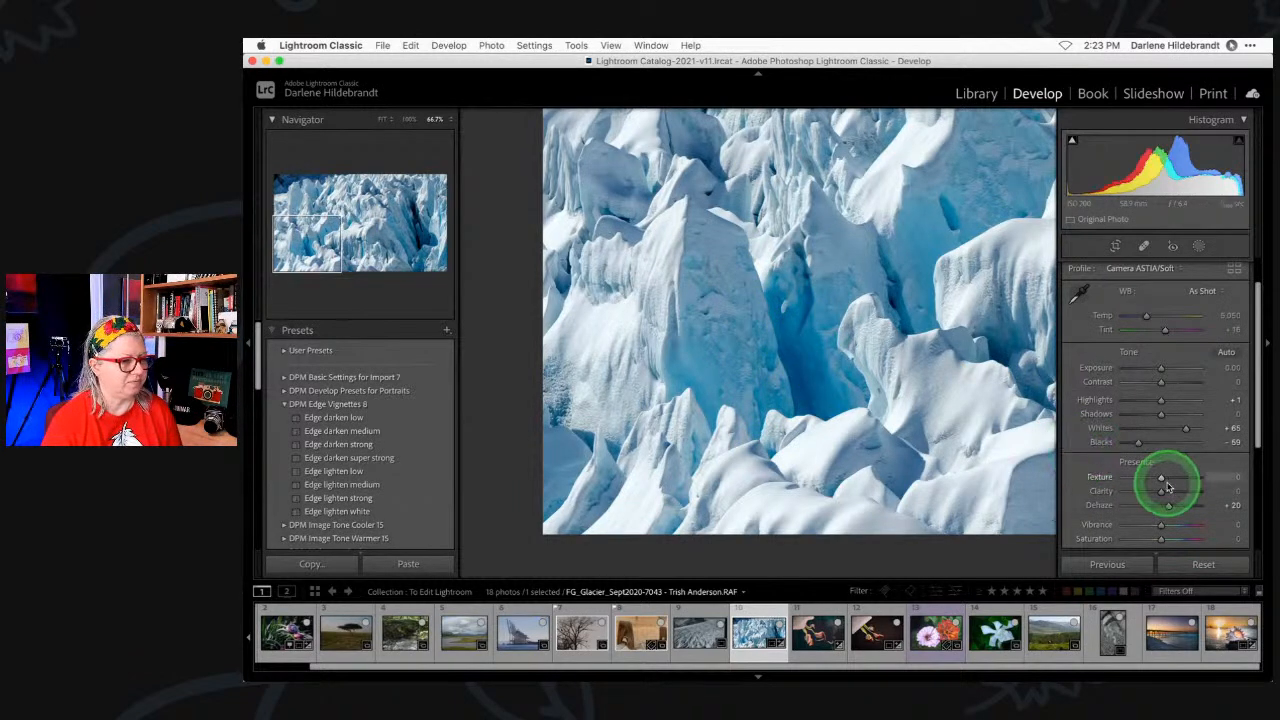
left_click_drag(1160, 494, 1184, 477)
key("super+equal")
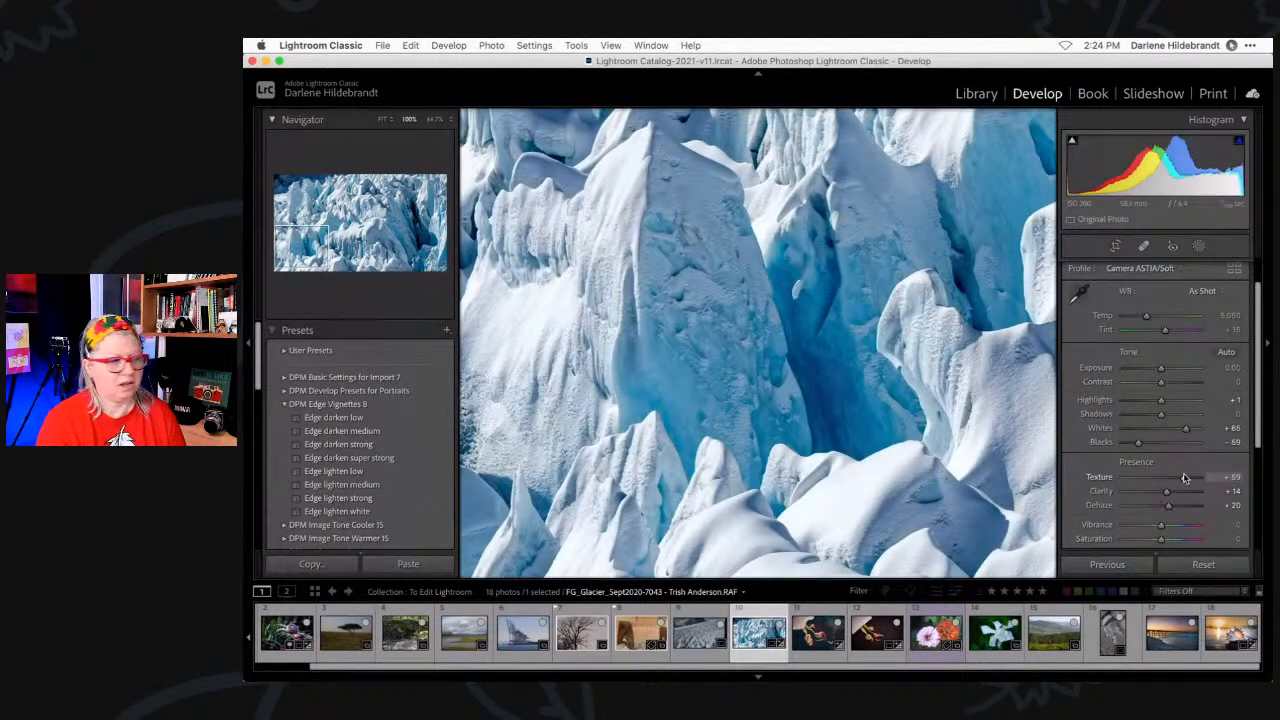
left_click(889, 358)
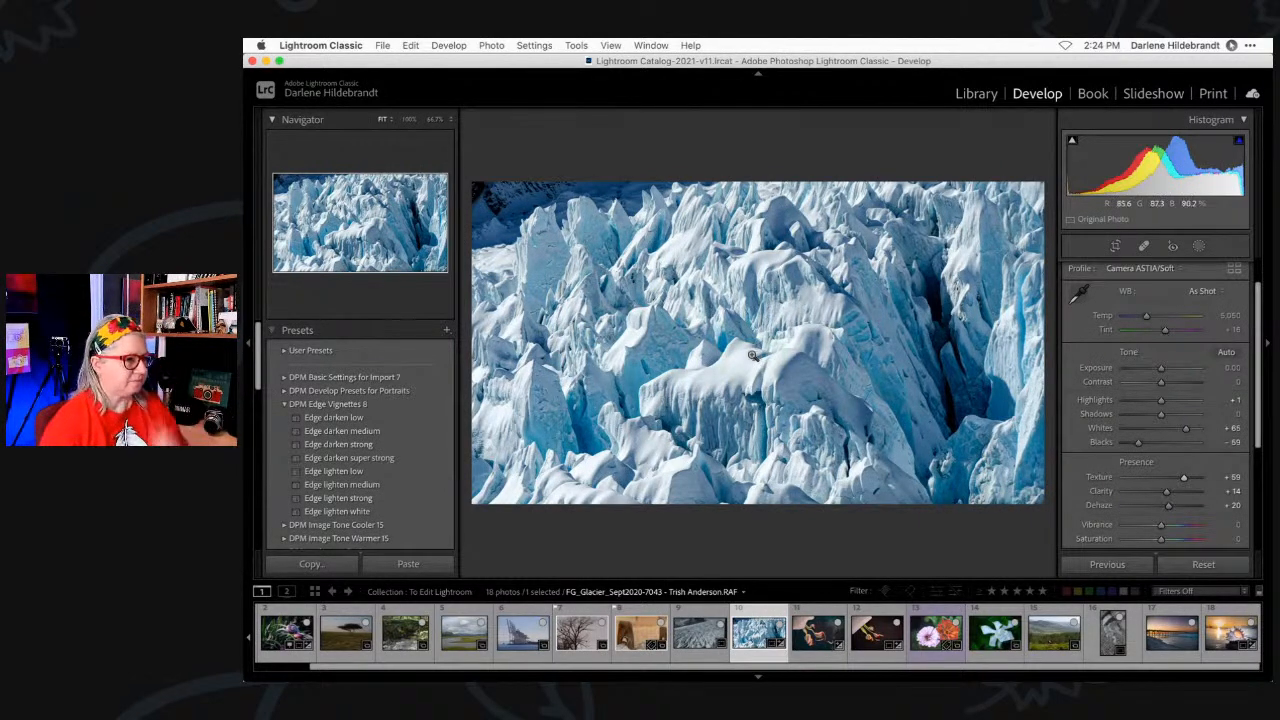
- Enable profile corrections for the lens and keep the Built-in option as the lens make
scroll(1180, 410, "down", 5)
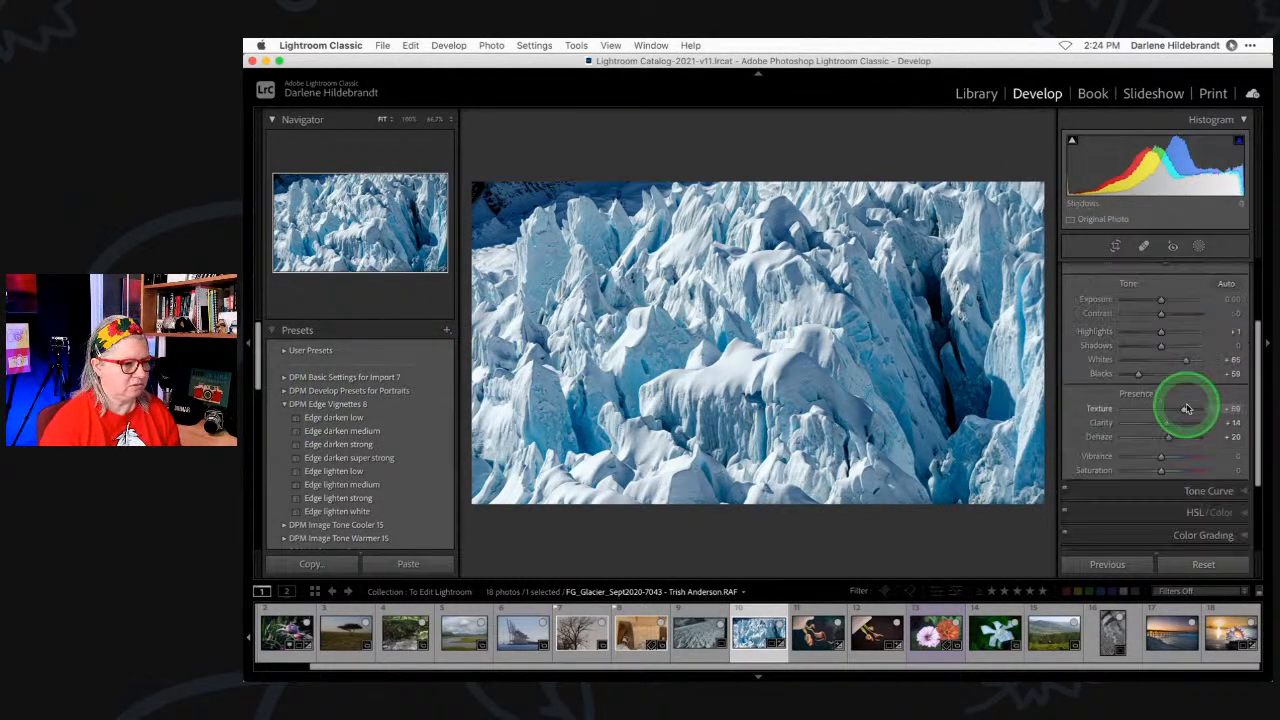
left_click(1196, 470)
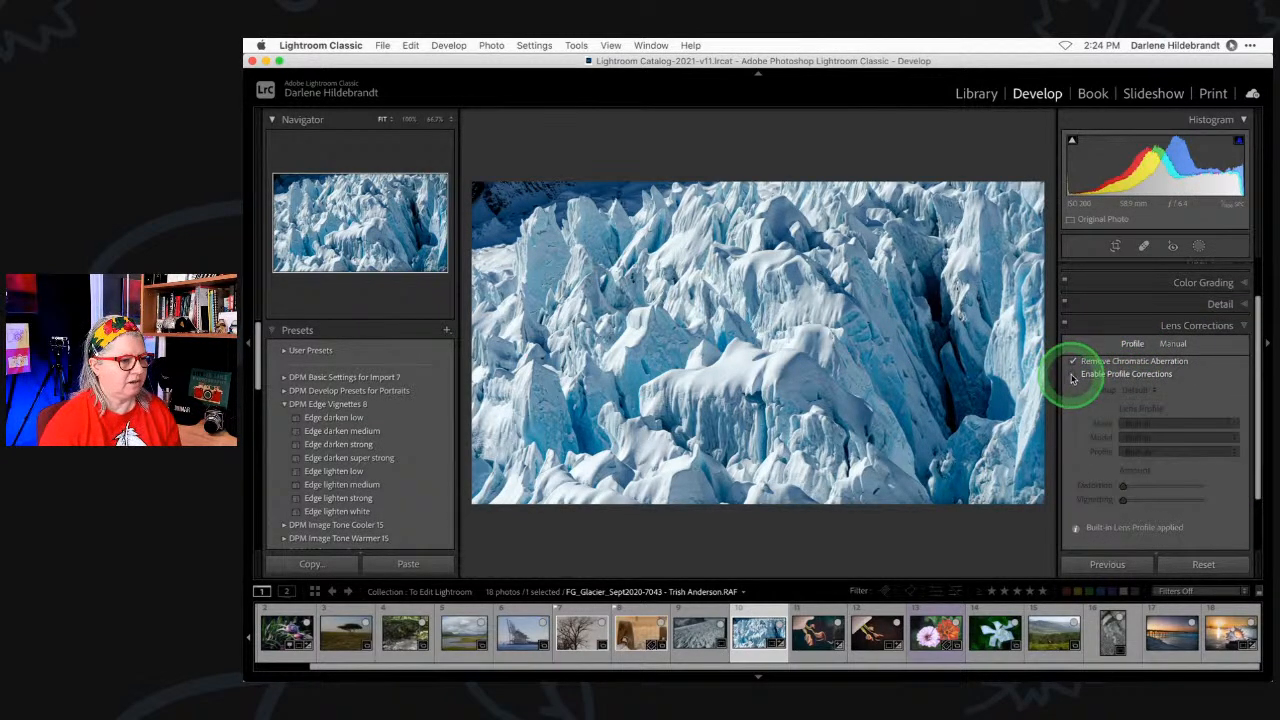
left_click(1074, 374)
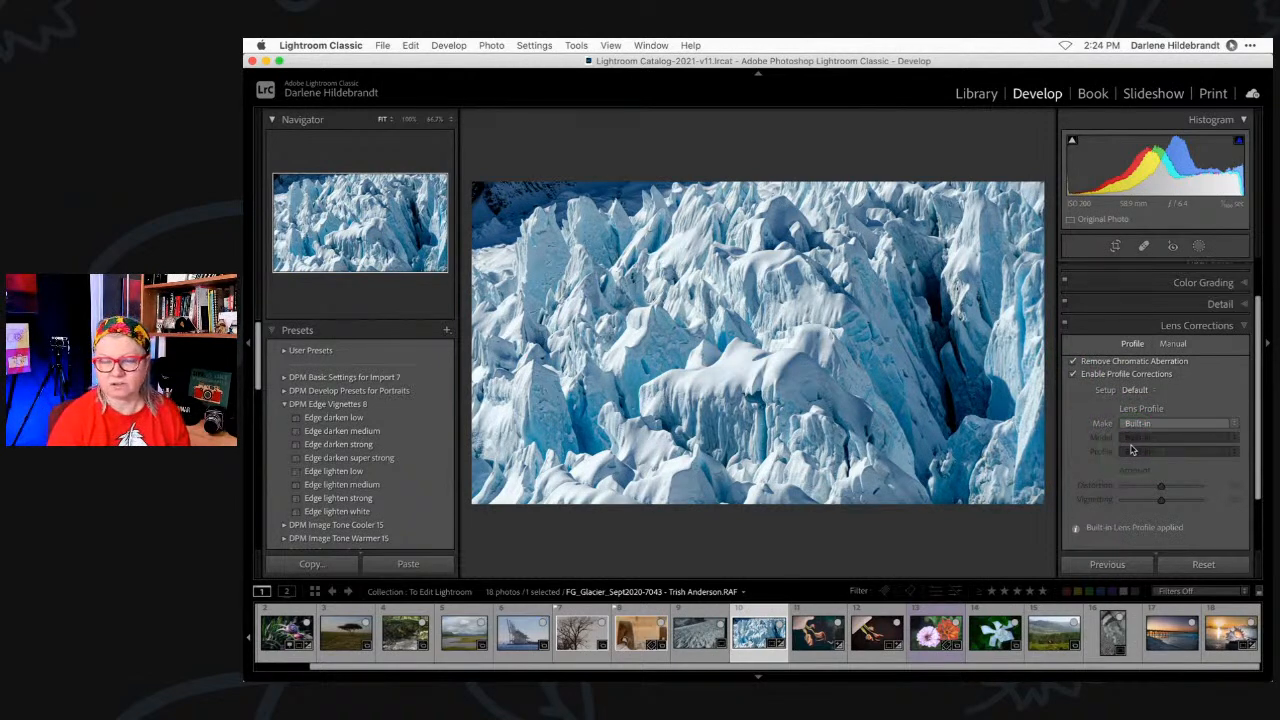
scroll(1130, 440, "down", 1)
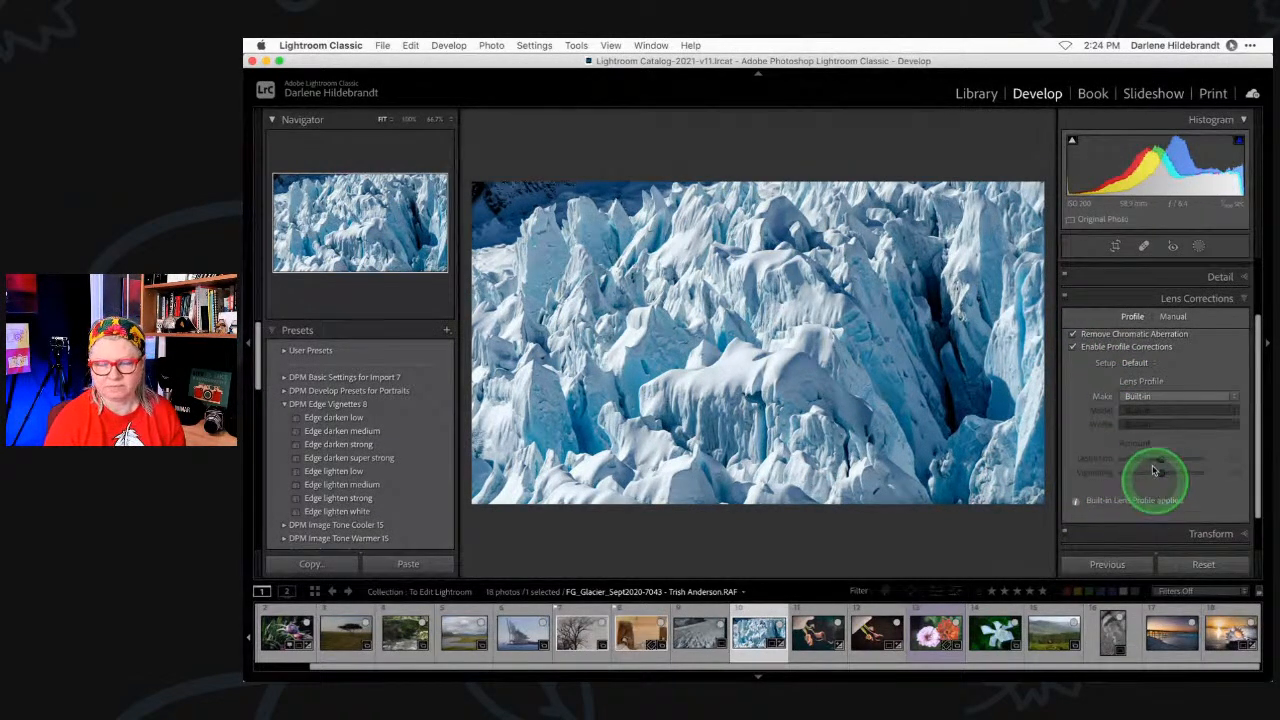
left_click(1158, 396)
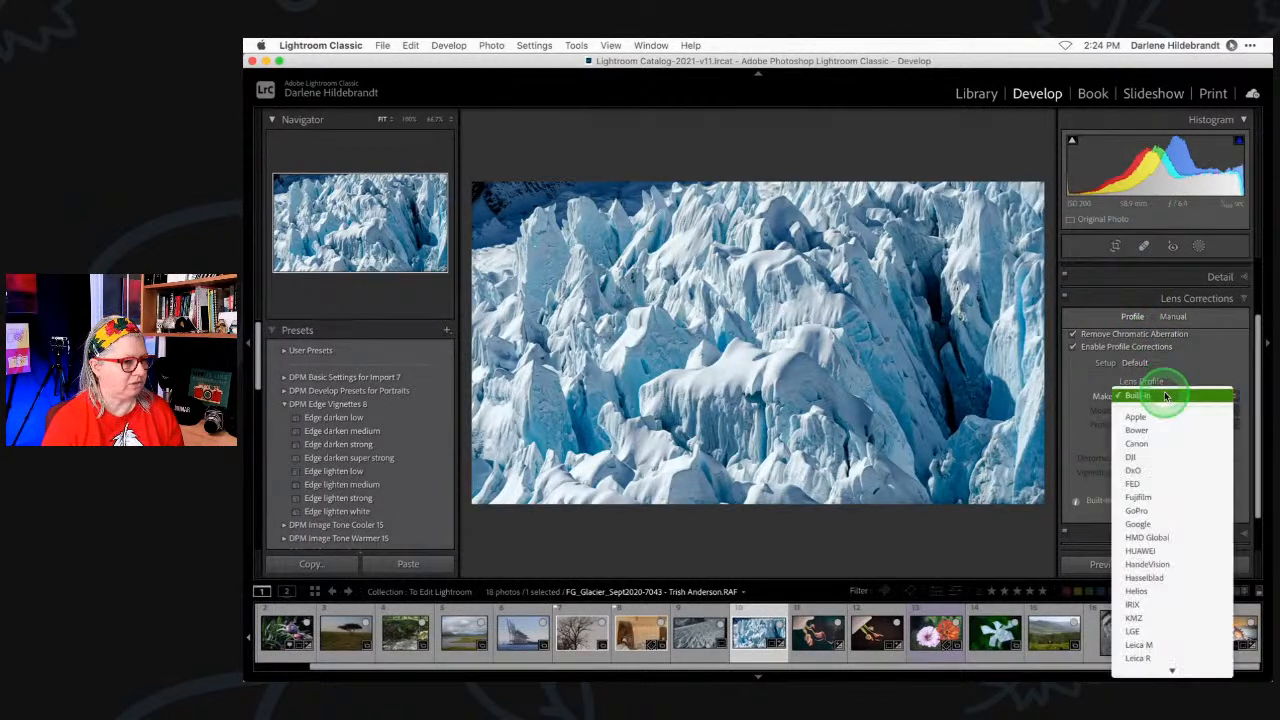
left_click(1148, 396)
scroll(1153, 444, "down", 3)
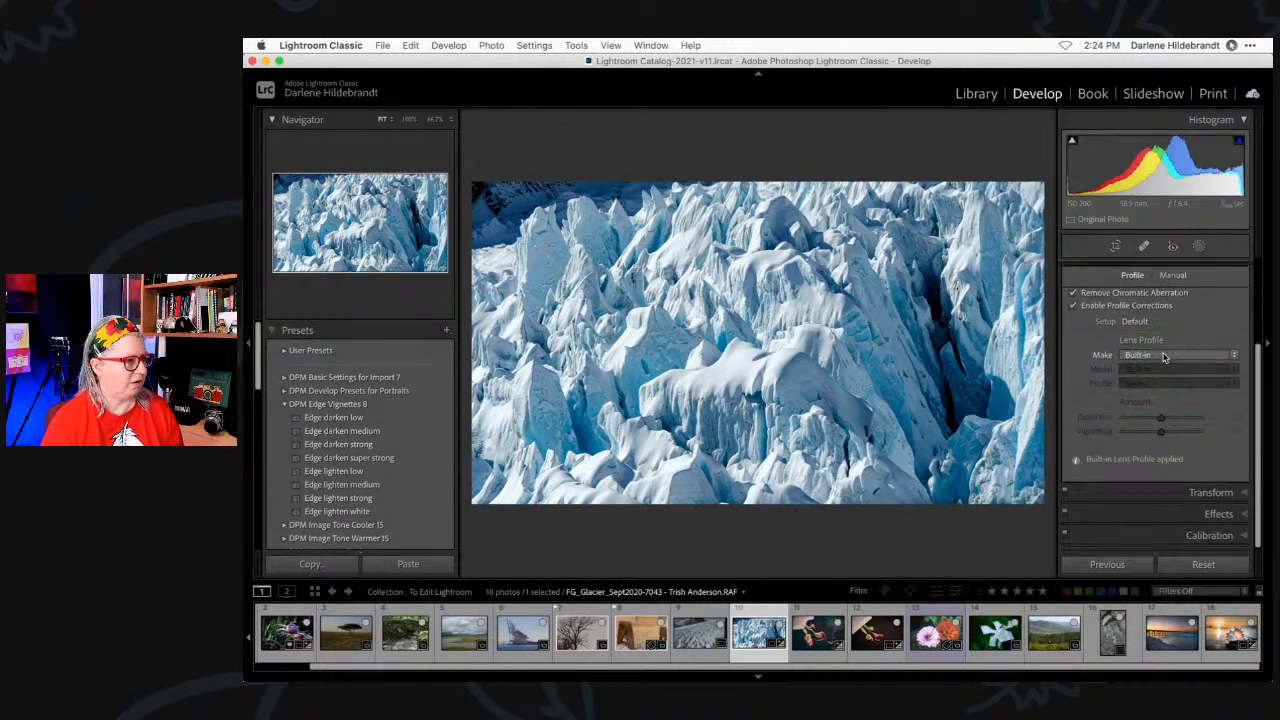
- Apply the Edge darken medium vignette preset and check its Post-Crop Vignetting settings in Effects
left_click(345, 431)
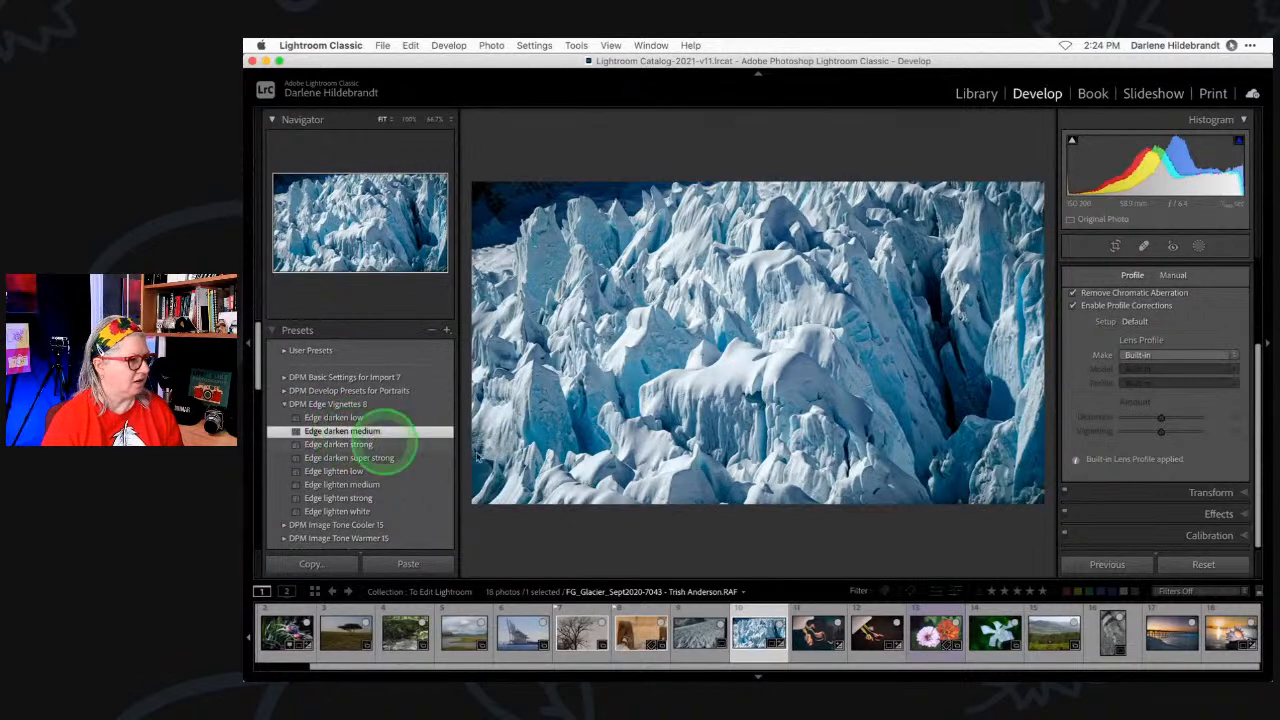
left_click(1188, 512)
left_click(1125, 519)
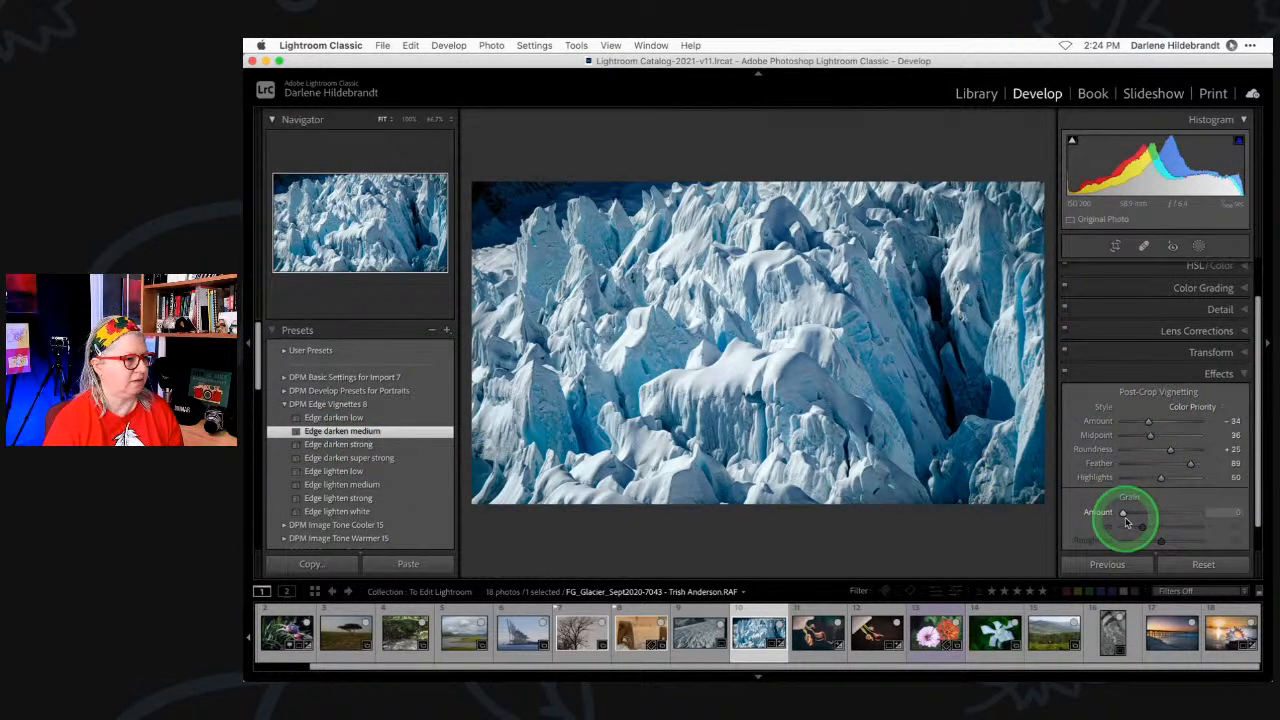
scroll(1125, 519, "down", 2)
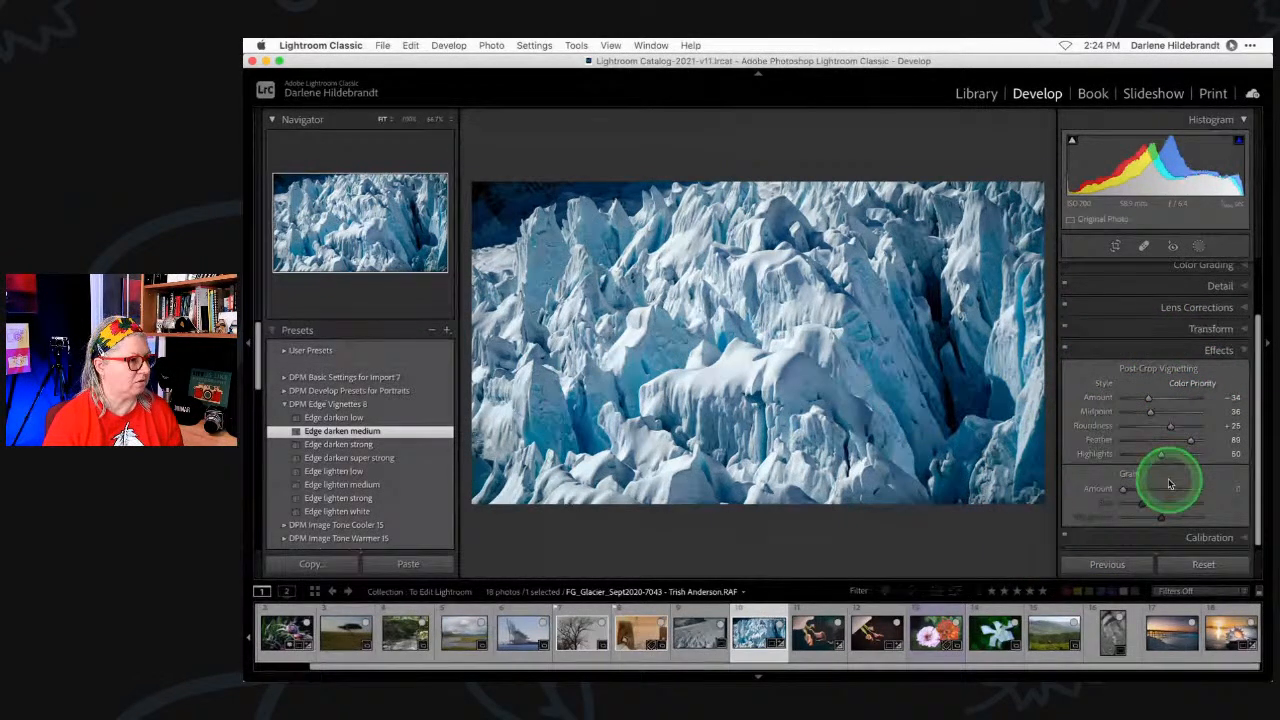
scroll(1169, 484, "up", 3)
- Compare the glacier photo before and after editing, both in the normal layout and enlarged with all panels hidden
key("backslash")
key("backslash")
key("backslash")
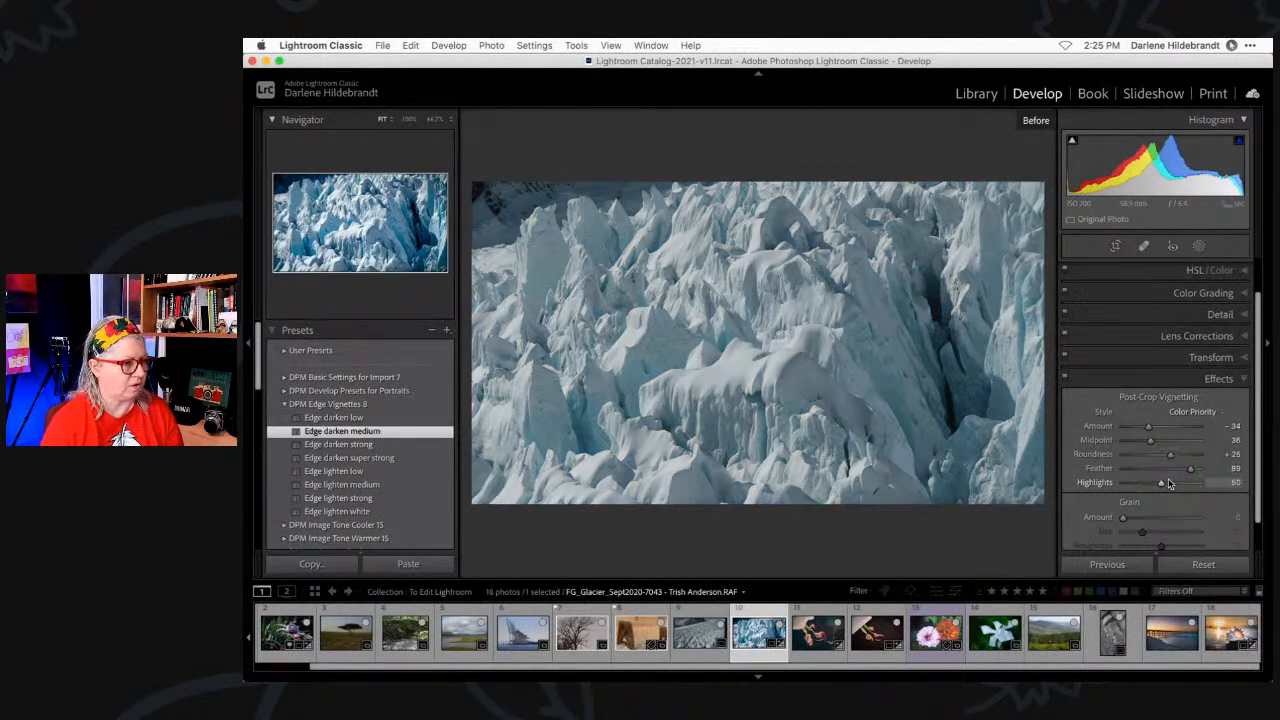
key("backslash")
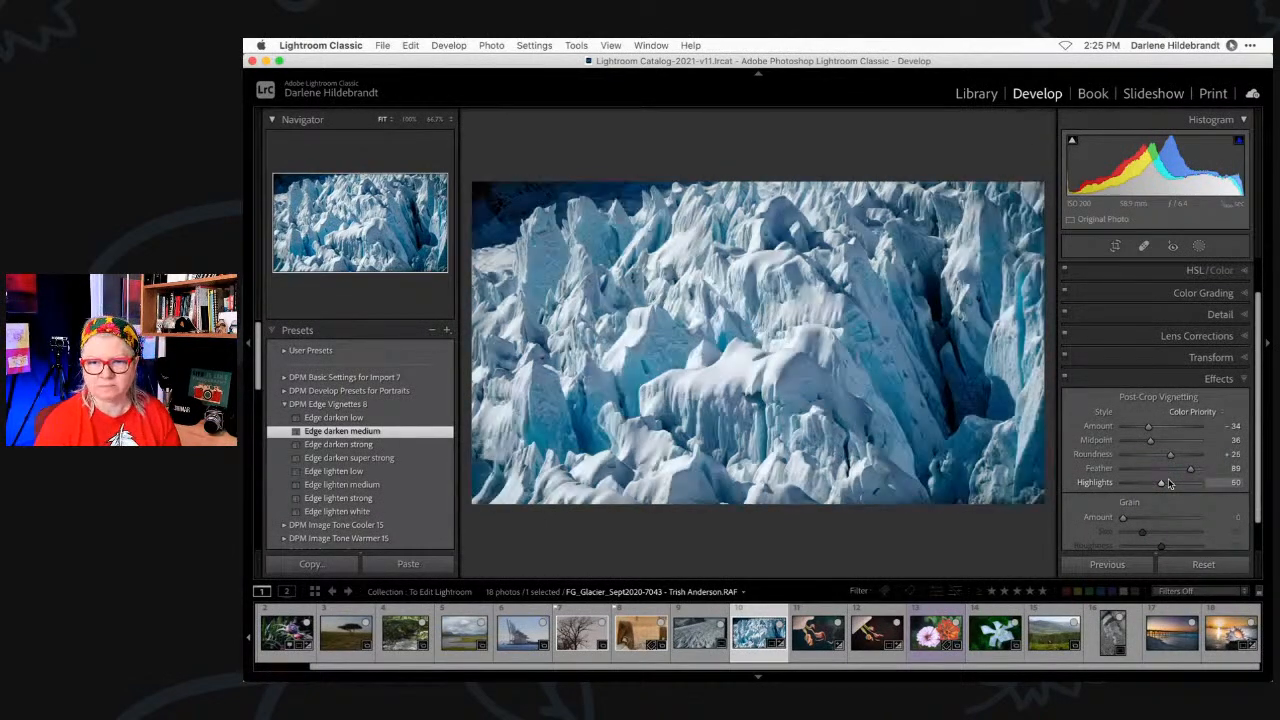
key("backslash")
key("backslash")
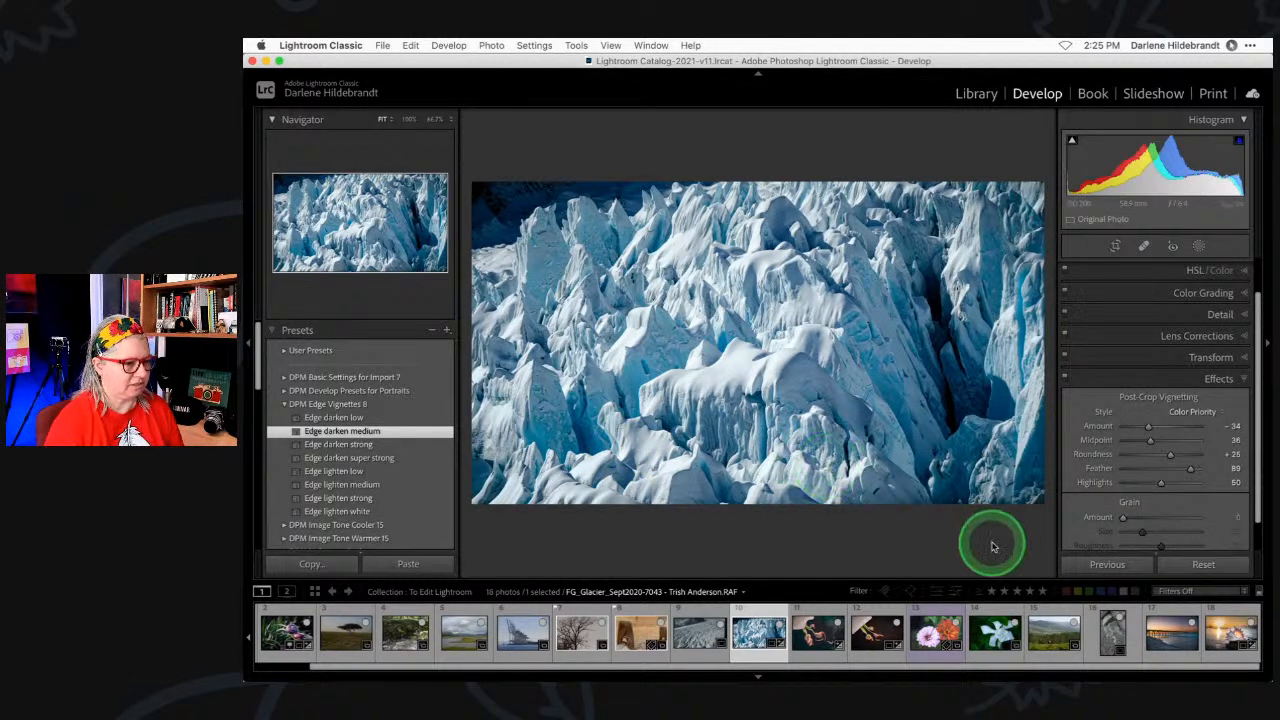
key("backslash")
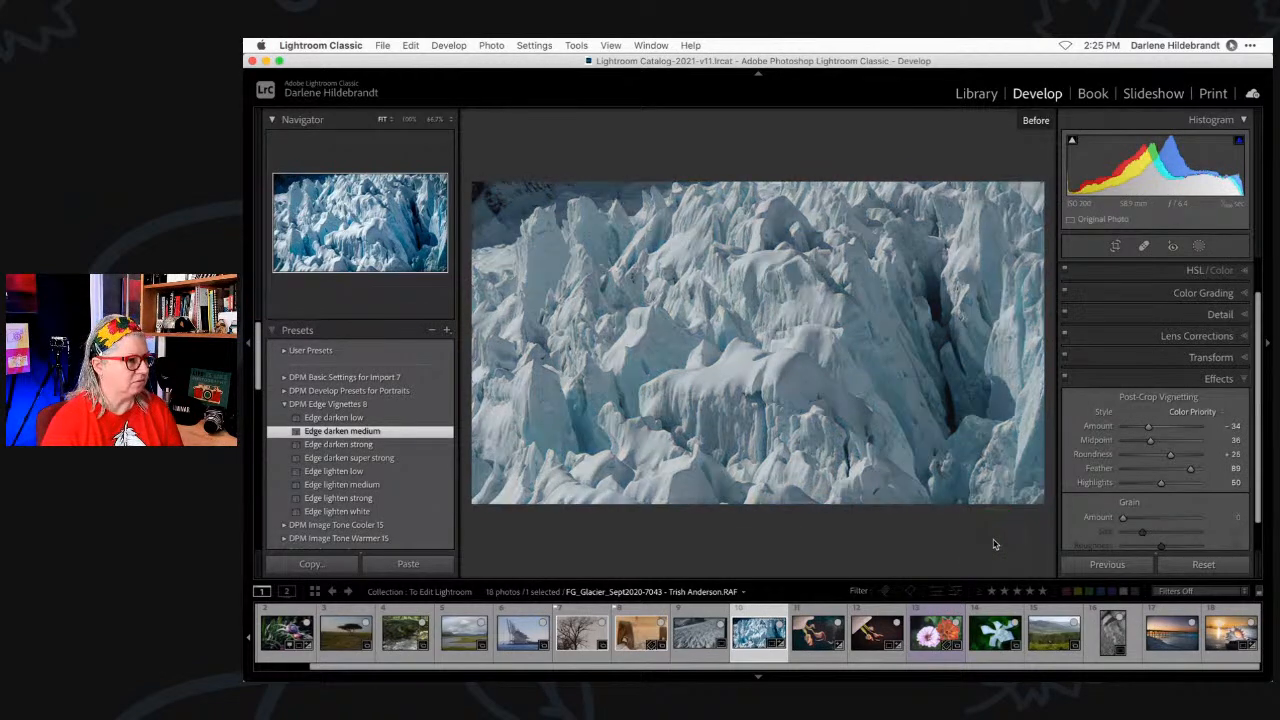
key("backslash")
key("shift+Tab")
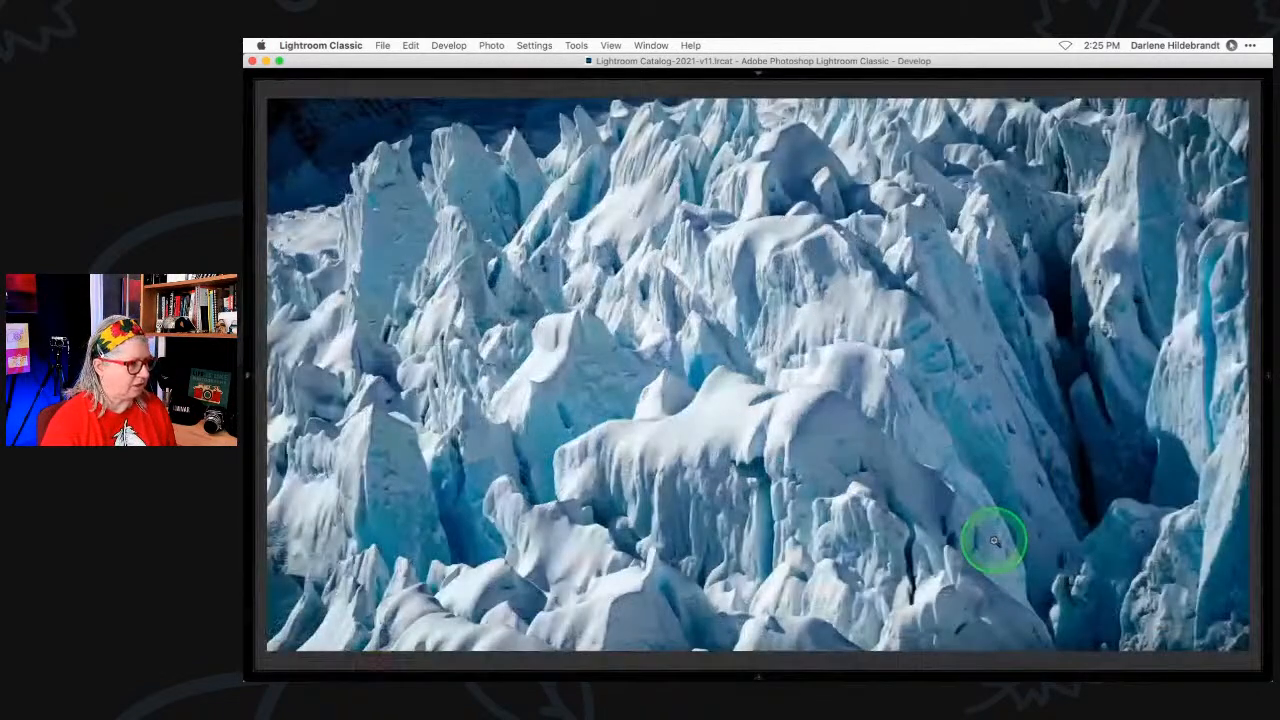
key("backslash")
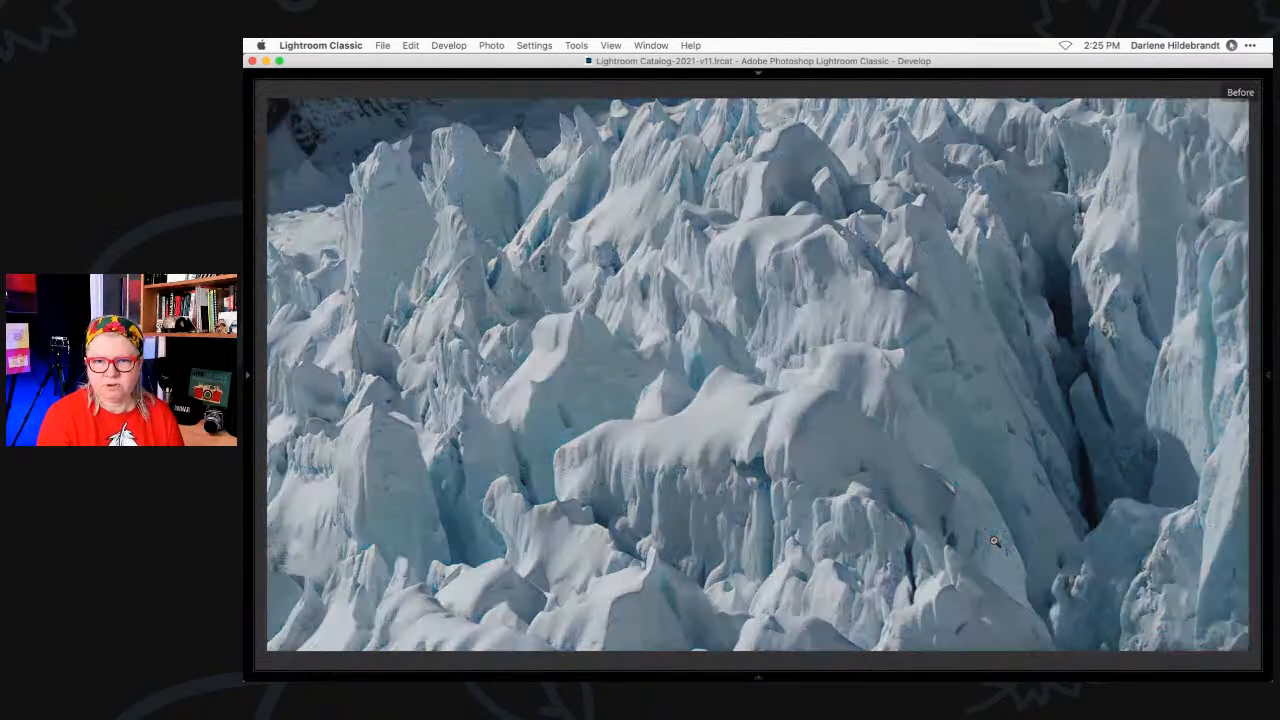
key("backslash")
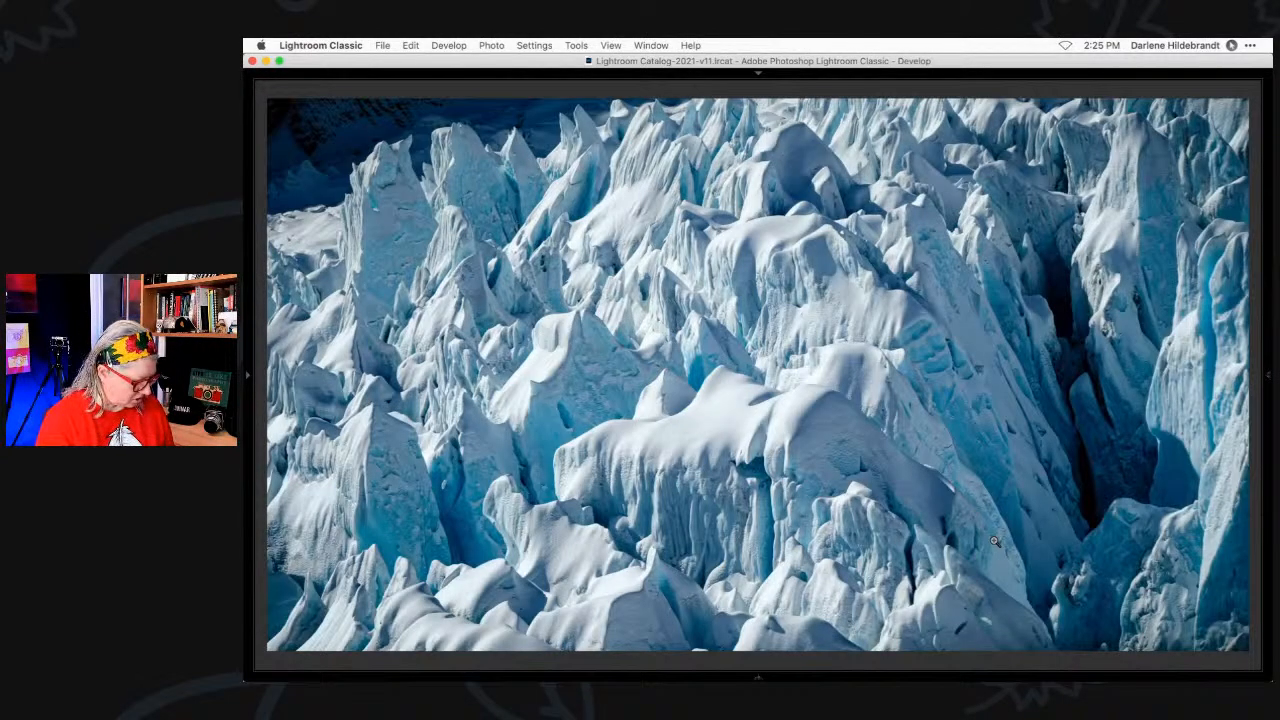
key("shift+Tab")
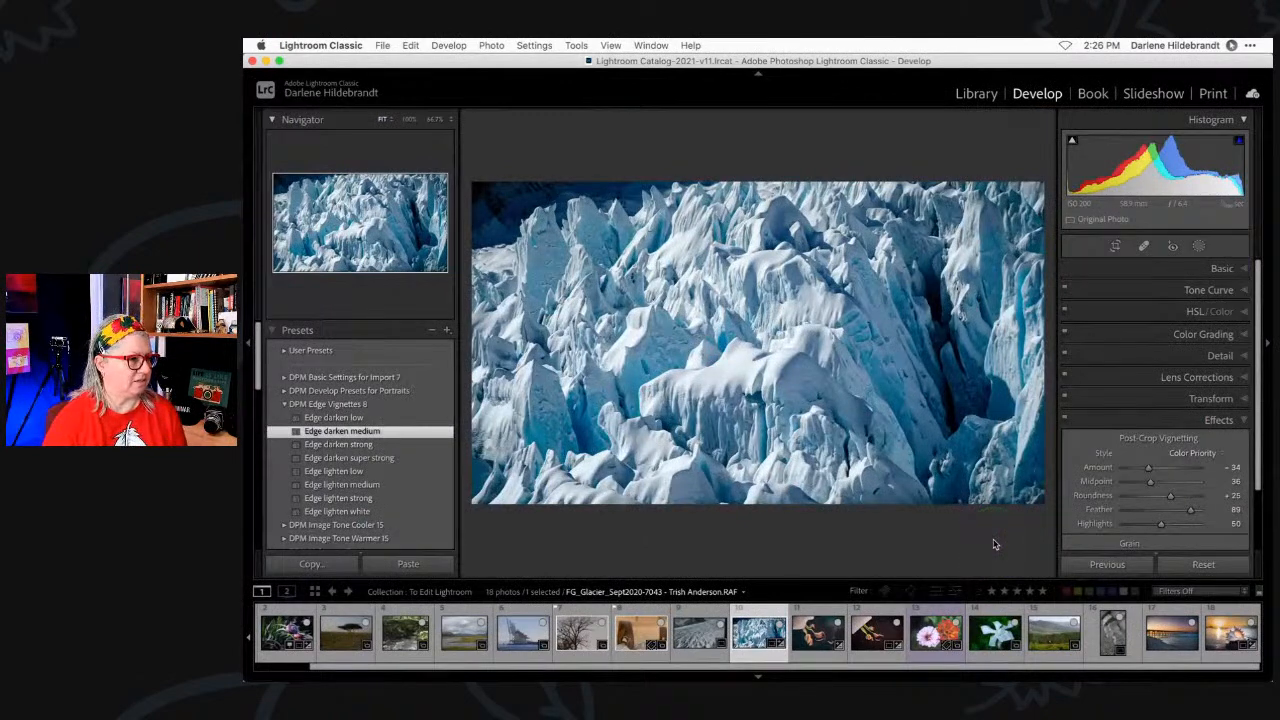
- Try a Select Subject mask on the glacier photo and undo it
left_click(1199, 250)
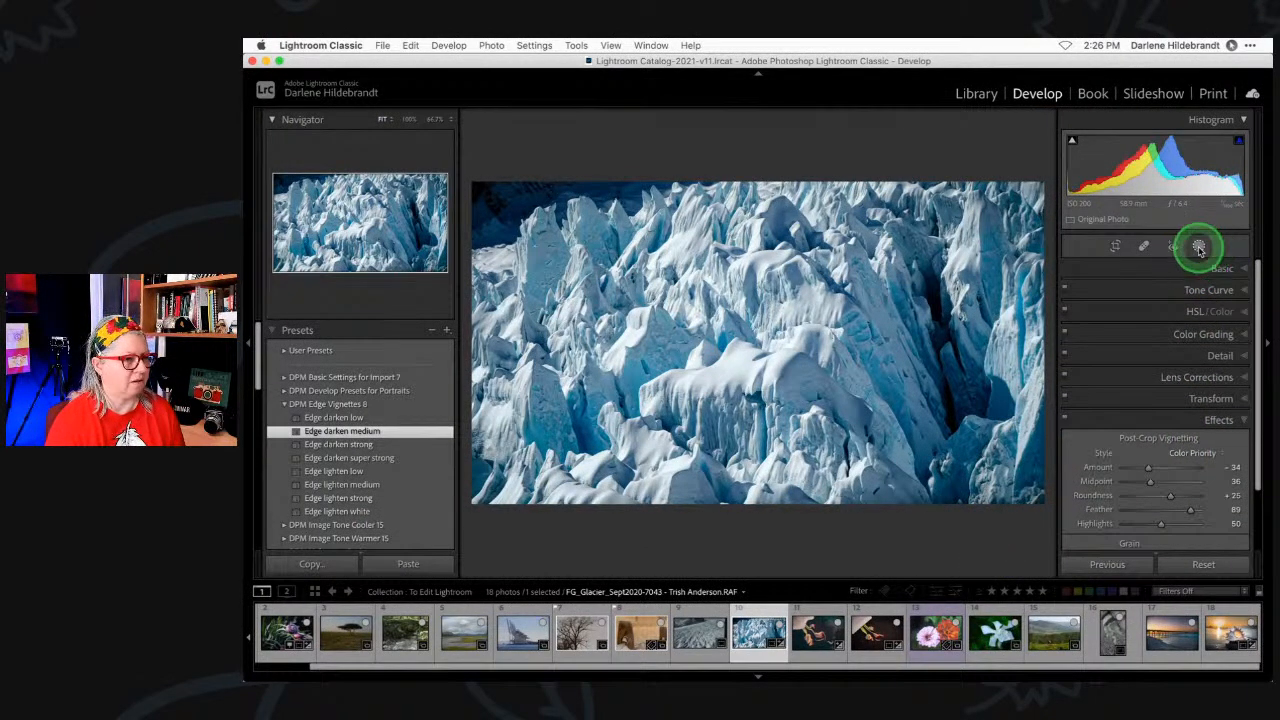
left_click(1108, 289)
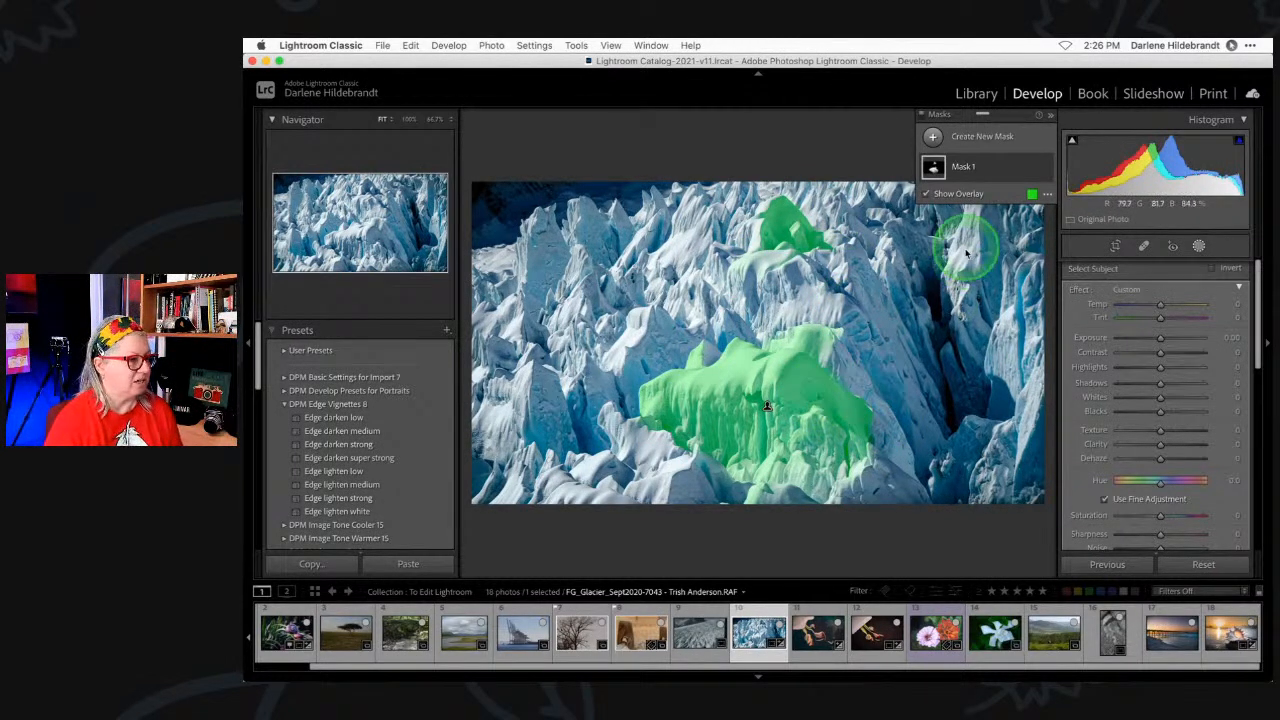
key("super+z")
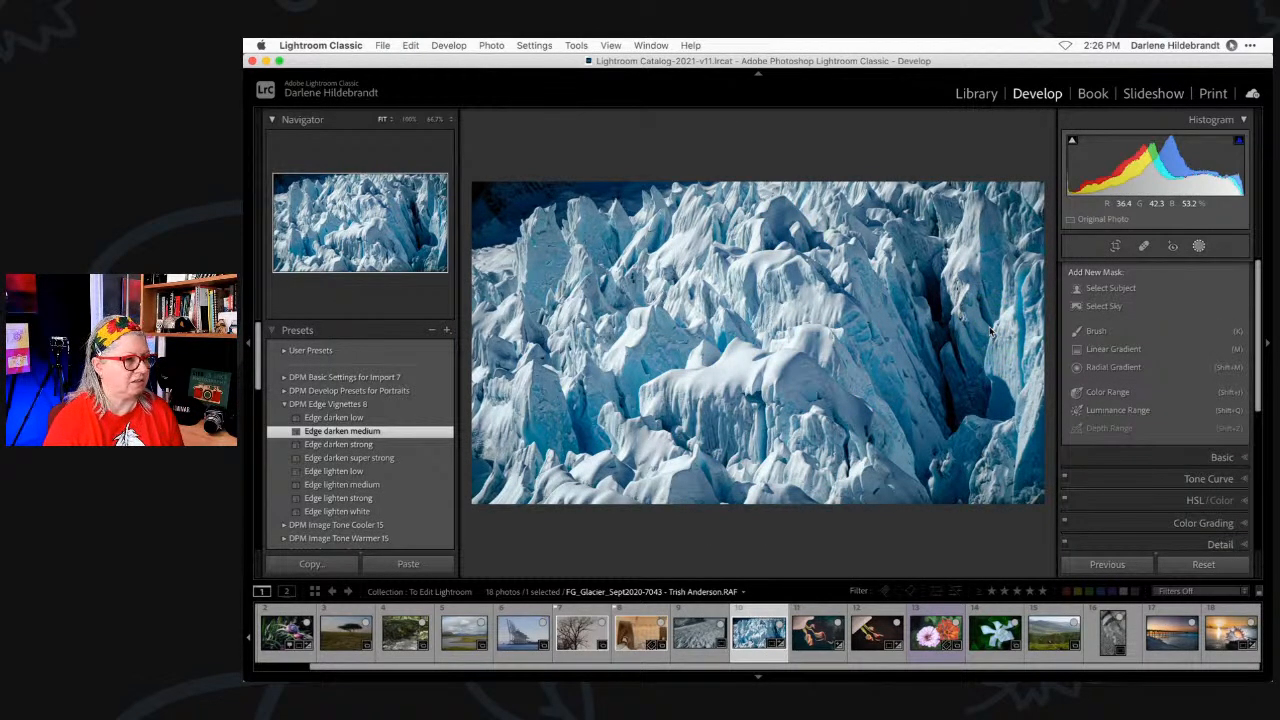
- Add a radial gradient mask over the glacier's central peaks and set its Texture to 29 and Clarity to 13
left_click(1105, 367)
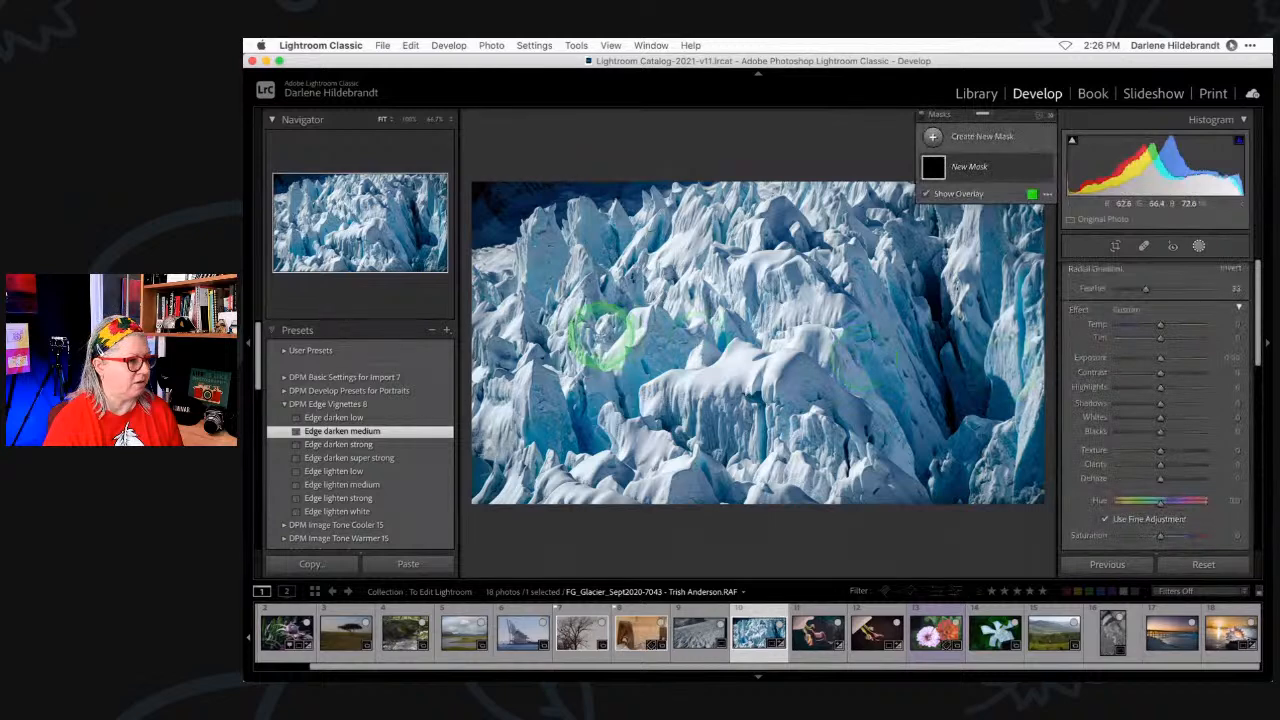
left_click_drag(705, 288, 916, 417)
left_click_drag(732, 315, 785, 358)
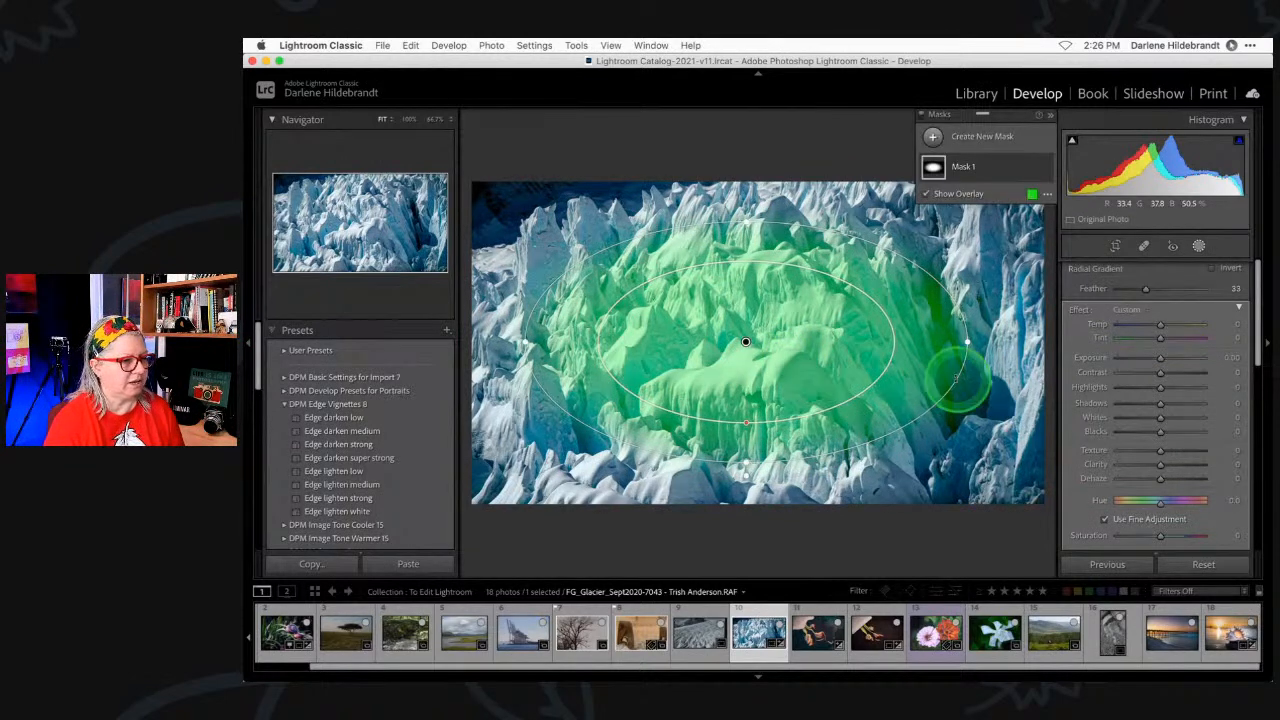
mouse_move(1152, 453)
left_mouse_down()
mouse_move(1172, 453)
mouse_move(1162, 462)
left_mouse_up()
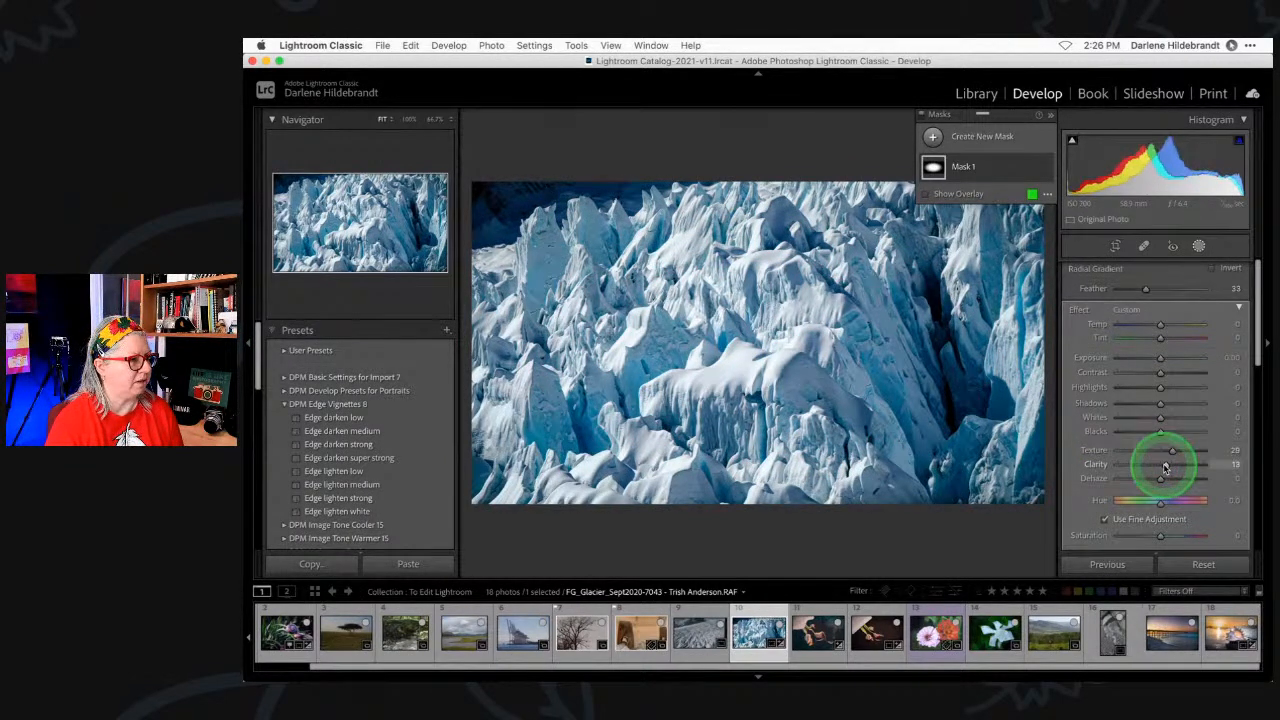
- Duplicate the radial gradient mask, invert the copy so it covers the surroundings, and check its coverage with the overlay
left_click(1032, 168)
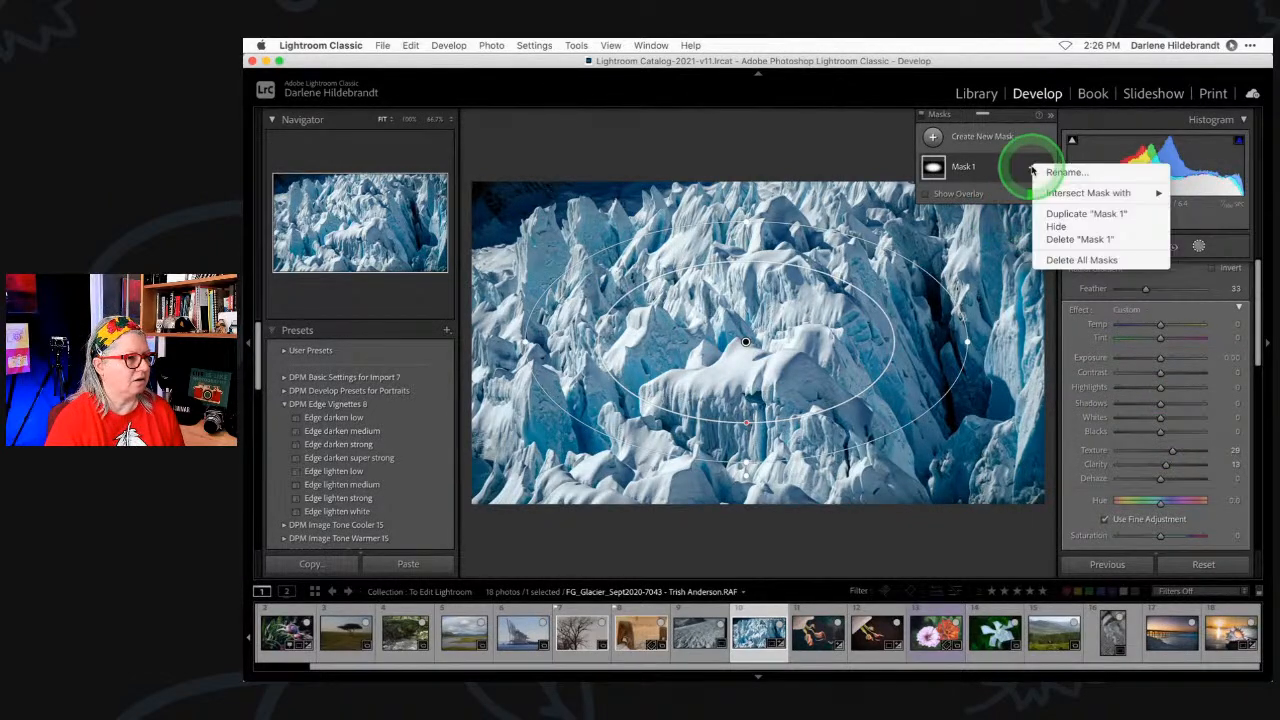
left_click(1056, 213)
left_click(1012, 171)
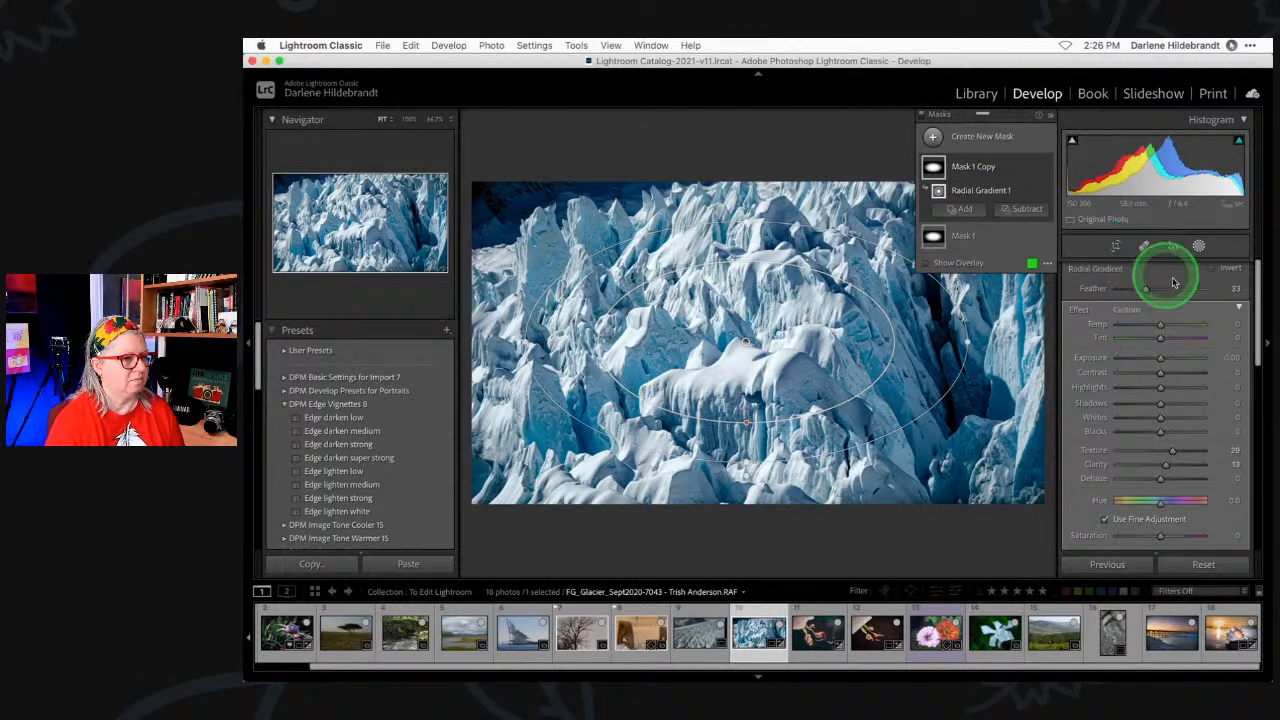
left_click(1212, 268)
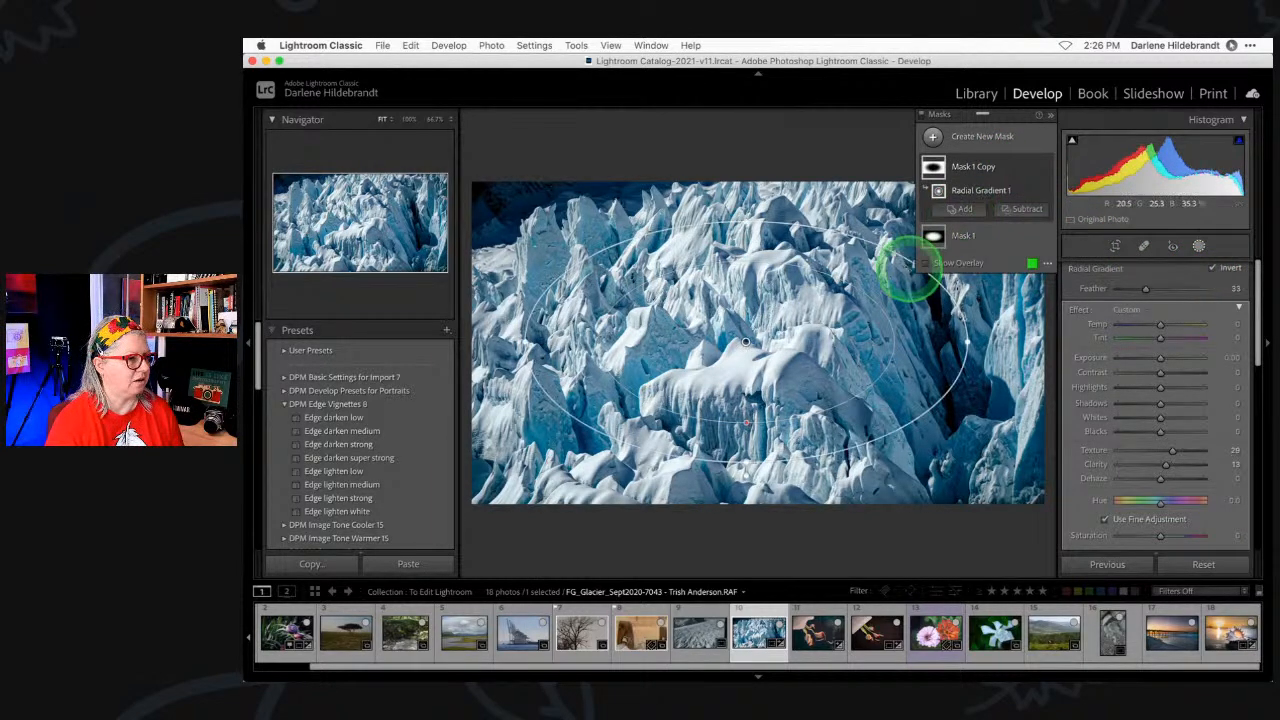
left_click(927, 263)
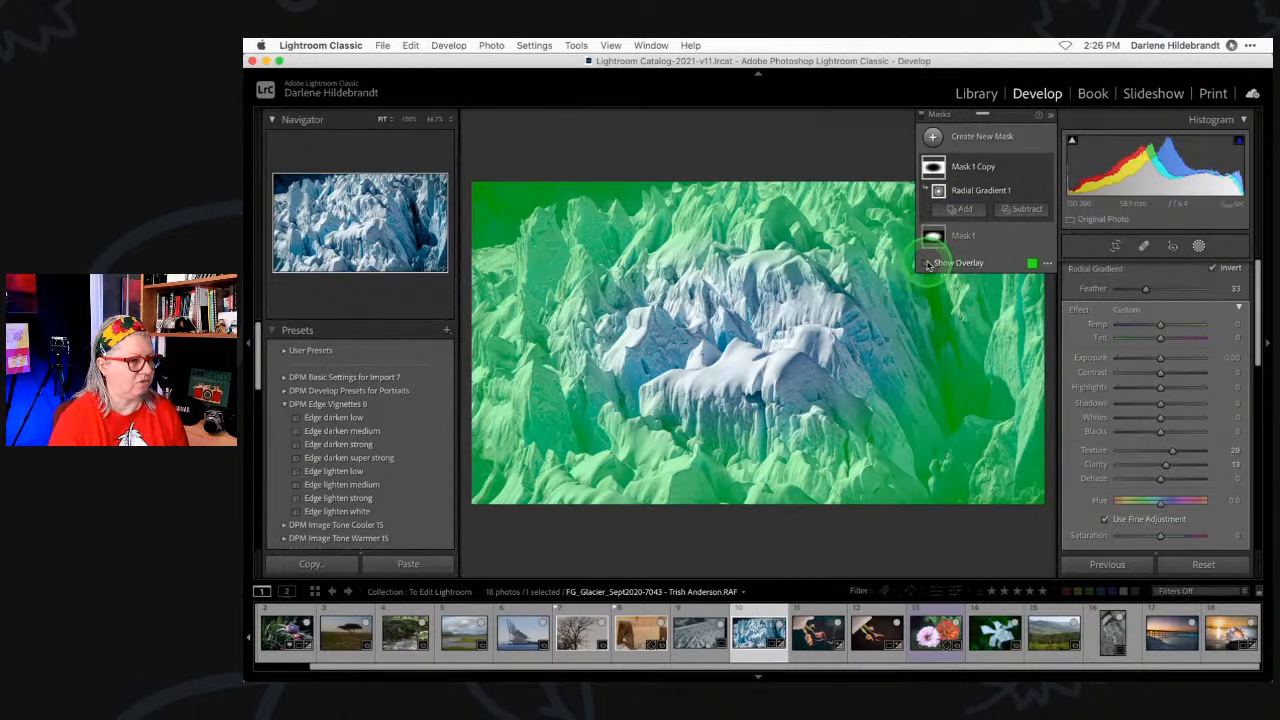
left_click(927, 263)
- Set the inverted mask's Exposure to -0.25 and Highlights to -80, and shift its ellipse slightly to the right
left_click_drag(1160, 357, 1120, 387)
left_click_drag(788, 341, 823, 346)
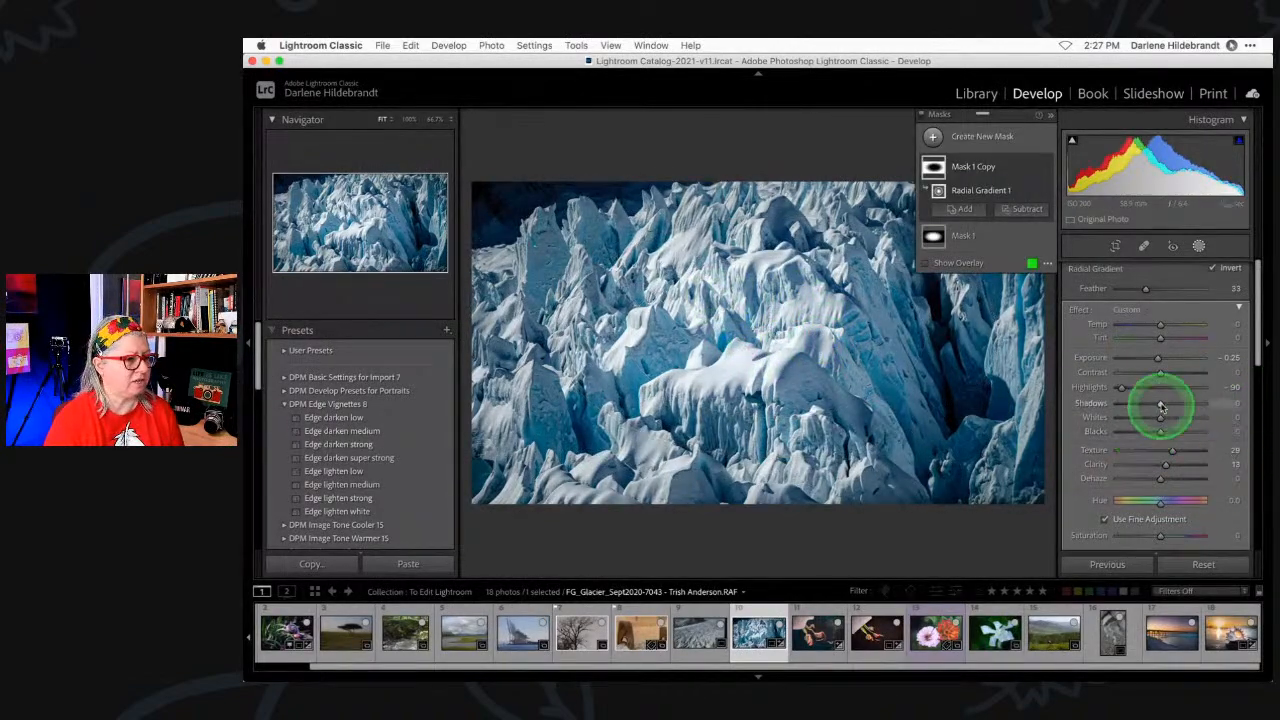
mouse_move(1122, 387)
left_mouse_down()
mouse_move(1208, 393)
mouse_move(1069, 391)
mouse_move(1124, 389)
left_mouse_up()
- Soften the inverted mask area with Texture -27 and Clarity -28, and darken its Exposure to -0.58
scroll(1130, 380, "down", 3)
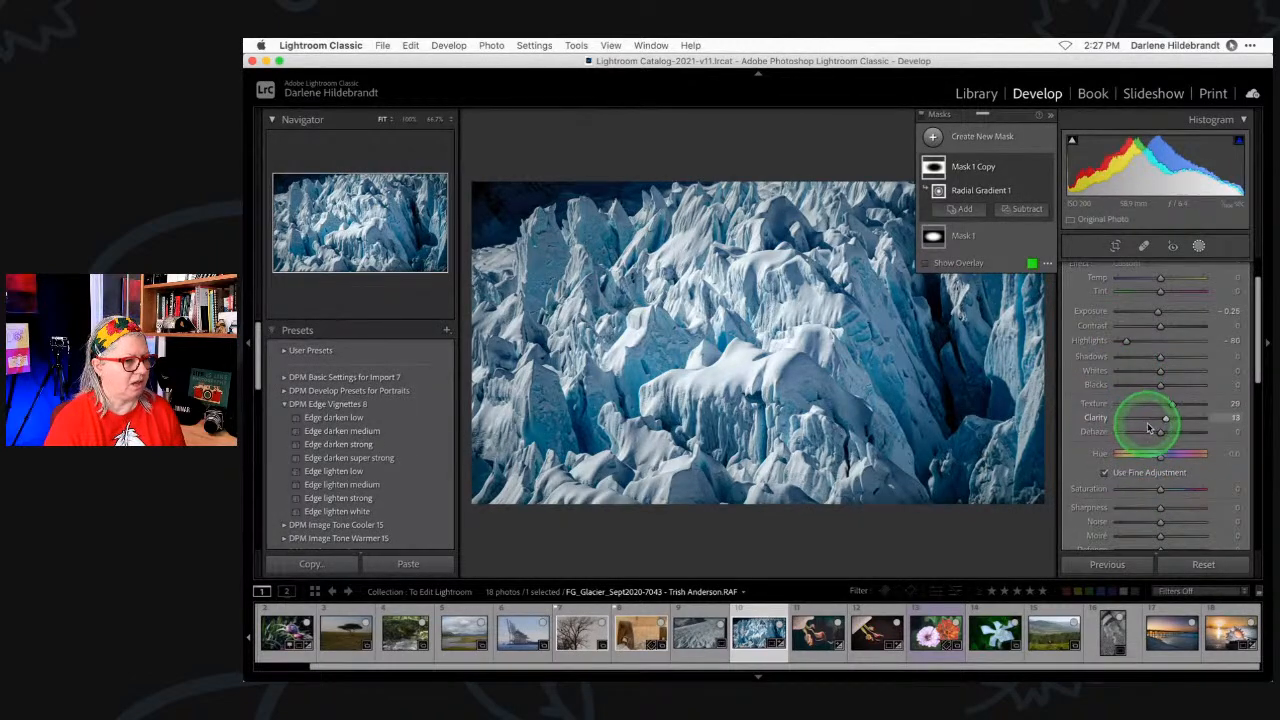
left_click(1148, 404)
left_click(1148, 418)
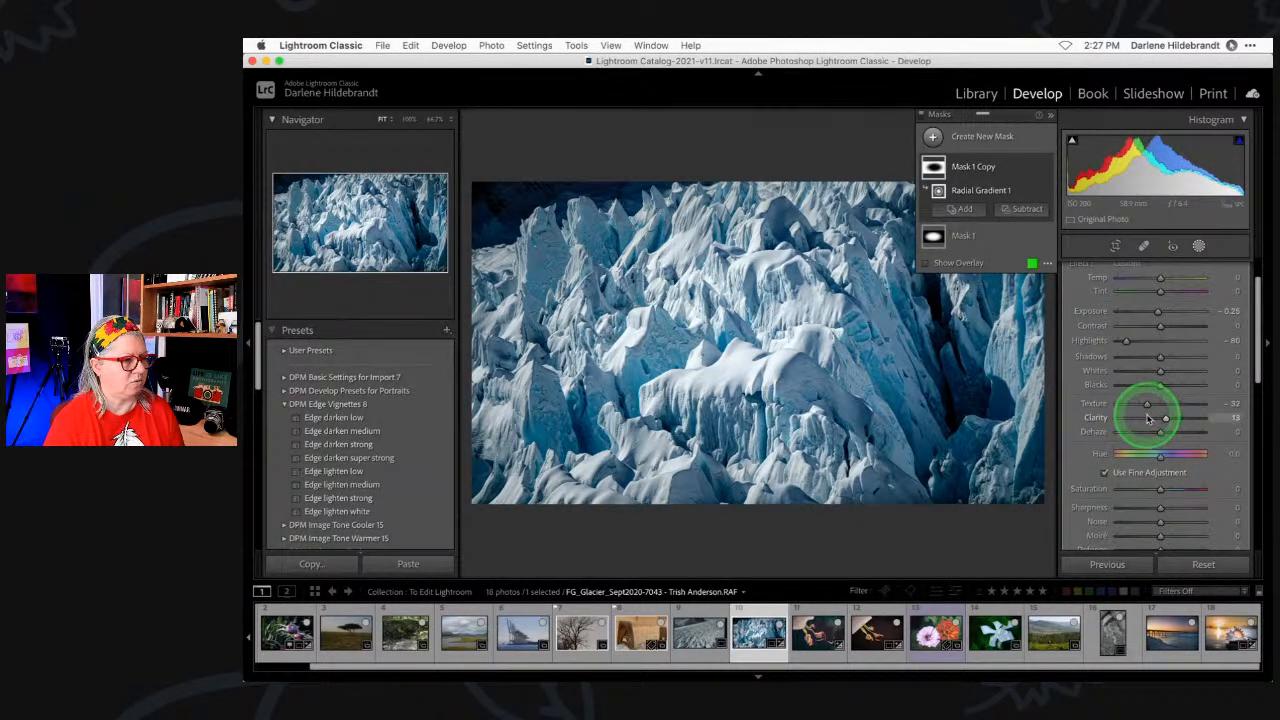
left_click_drag(1147, 404, 1149, 417)
left_click_drag(1158, 311, 1154, 314)
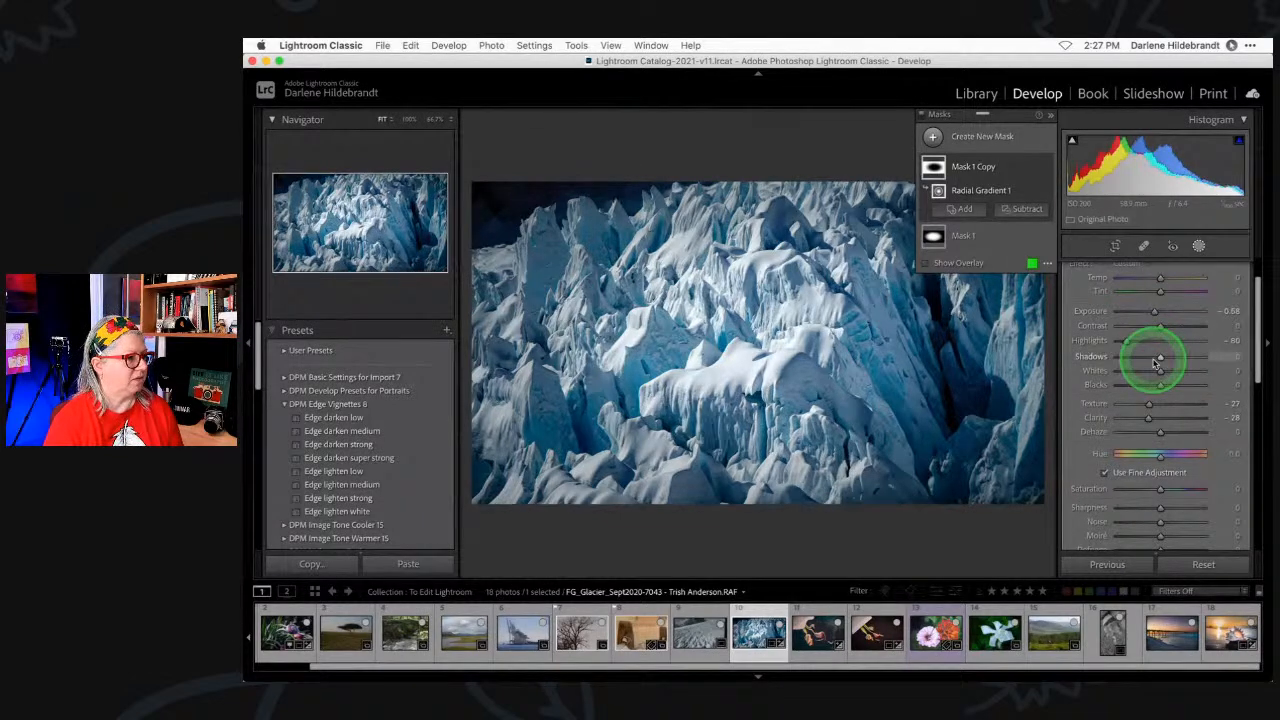
- Rotate the inverted radial gradient slightly counterclockwise and close the masking tool
scroll(1150, 357, "up", 2)
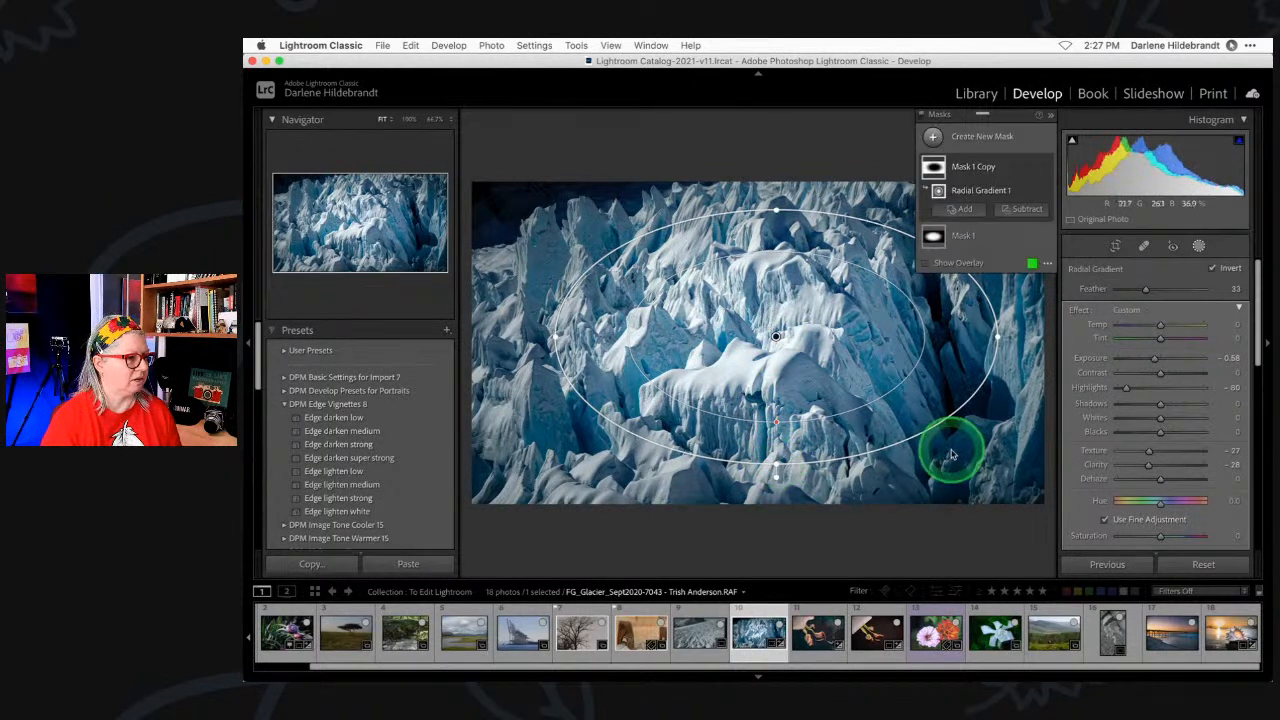
left_click_drag(957, 414, 947, 387)
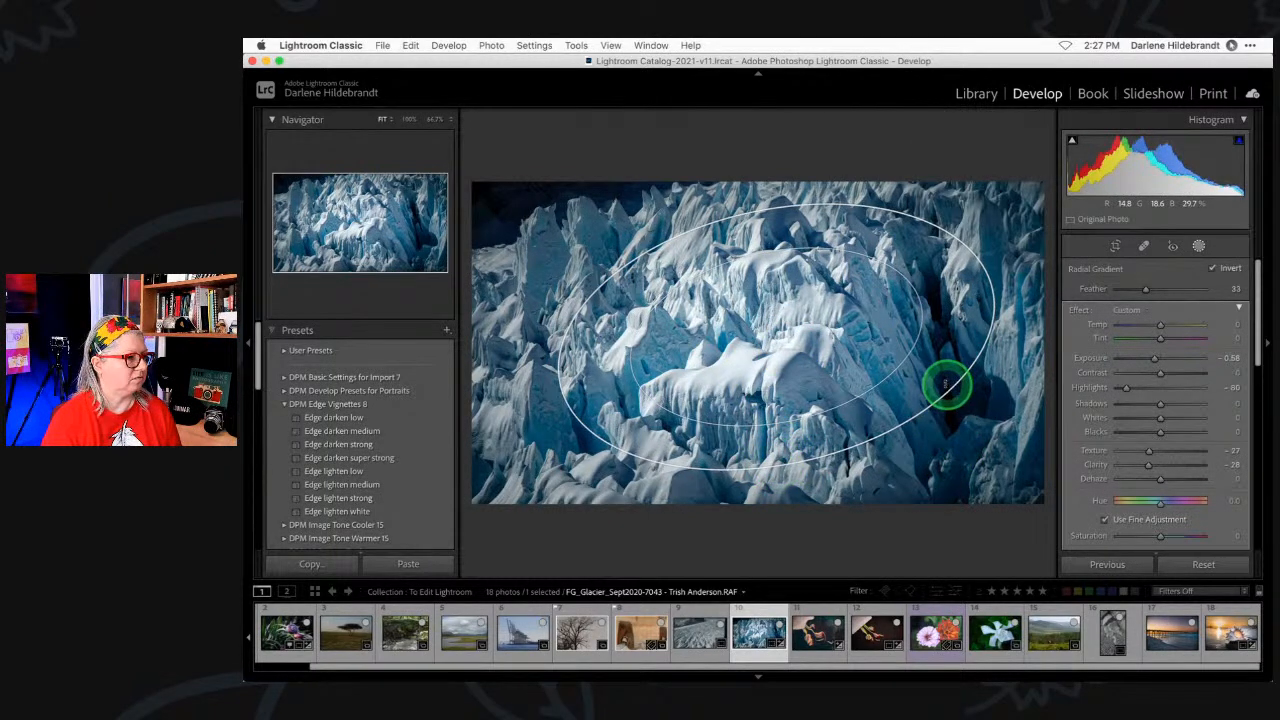
left_click(1199, 246)
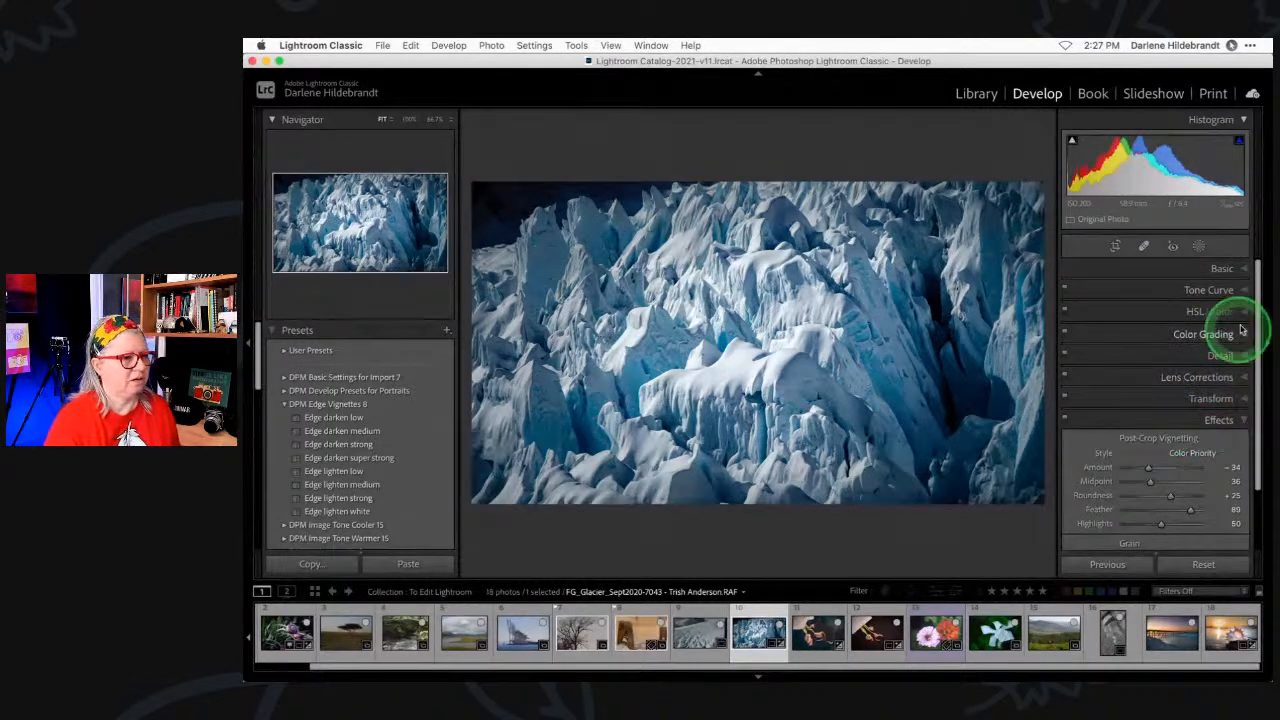
- Raise the whole photo's Exposure to +0.25 and set its white balance to Auto
left_click(1222, 268)
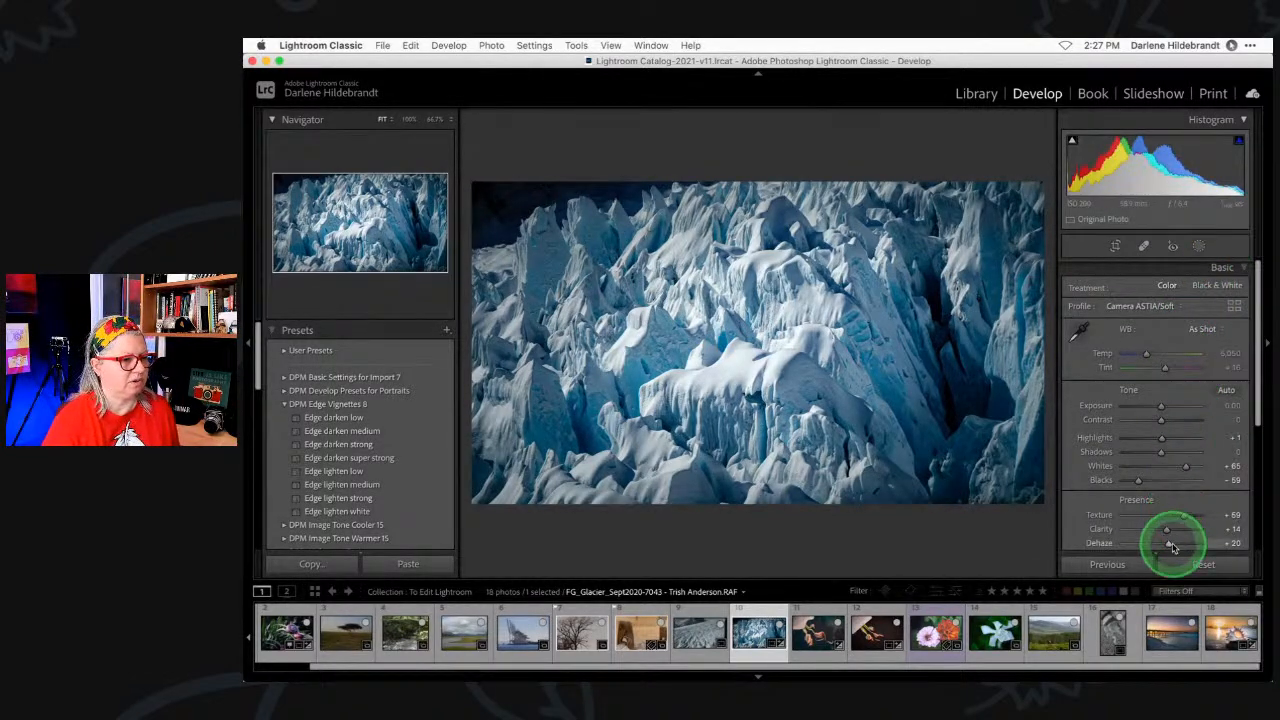
left_click_drag(1161, 407, 1163, 407)
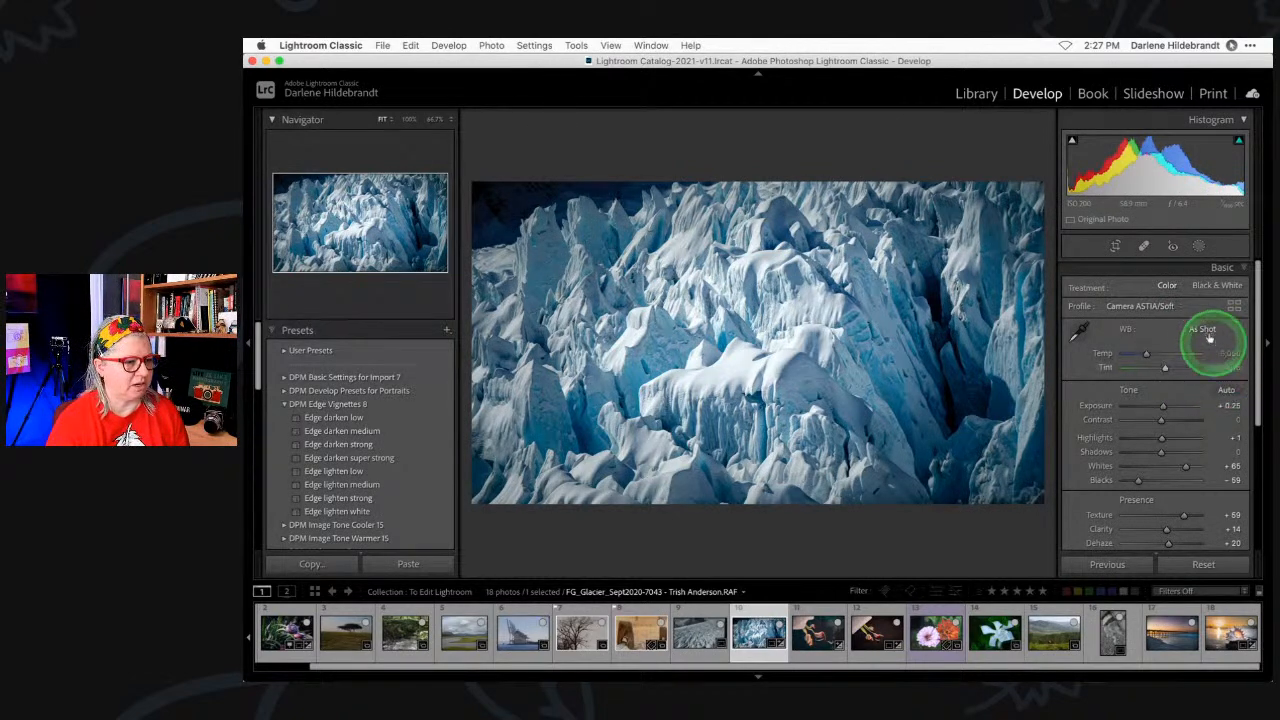
left_click(1204, 332)
left_click(1206, 347)
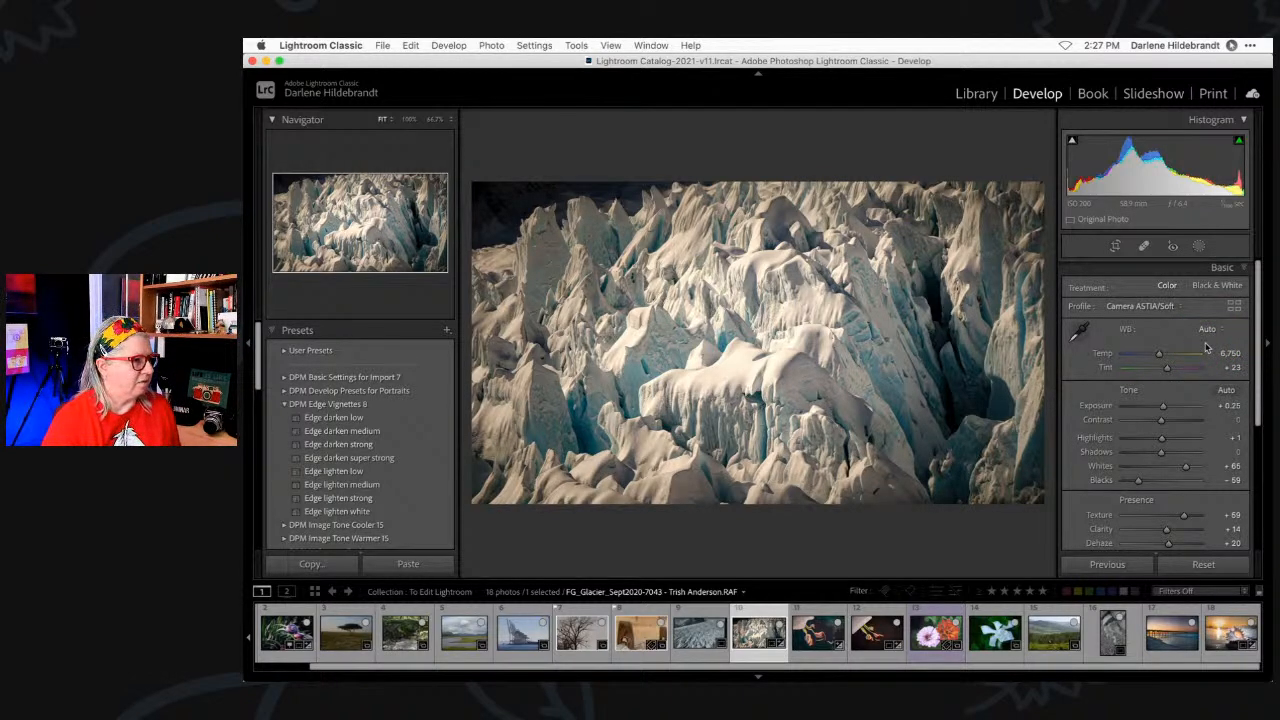
- Inspect the snow colour at 100%, and set the white balance Temp to 6,289 and Tint to +21
left_click(864, 376)
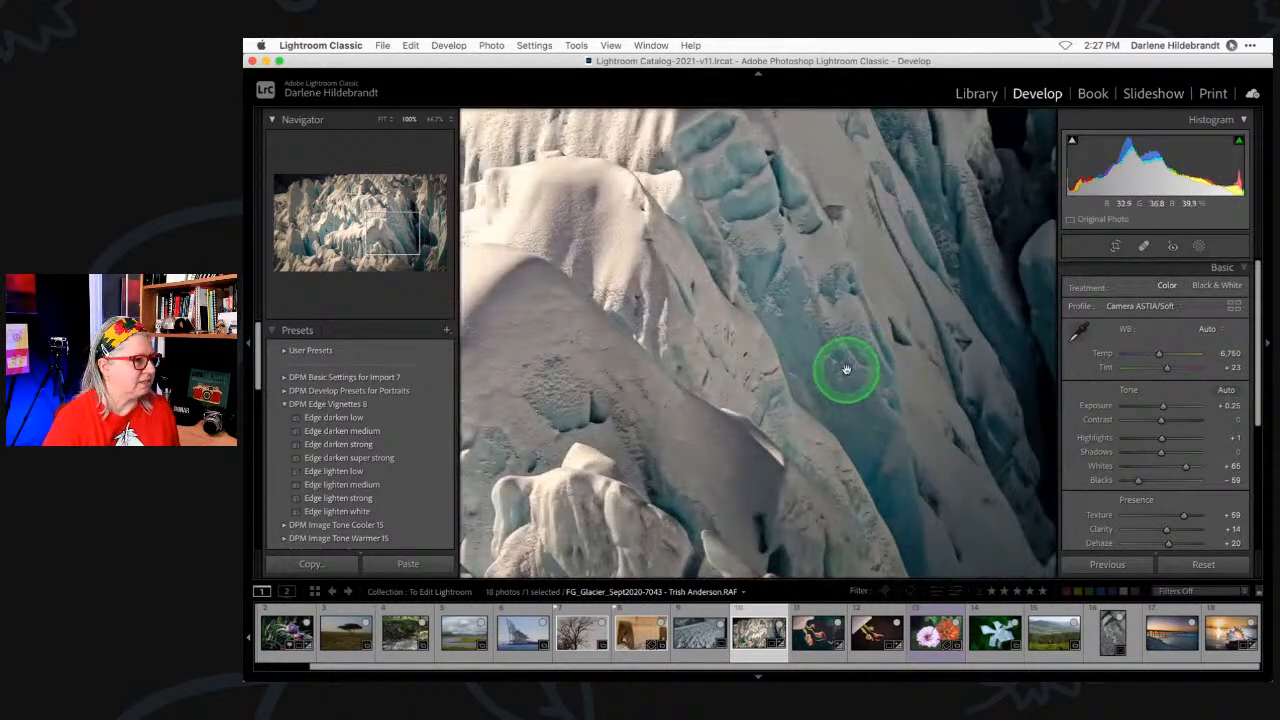
left_click_drag(911, 480, 751, 283)
scroll(751, 283, "left", 5)
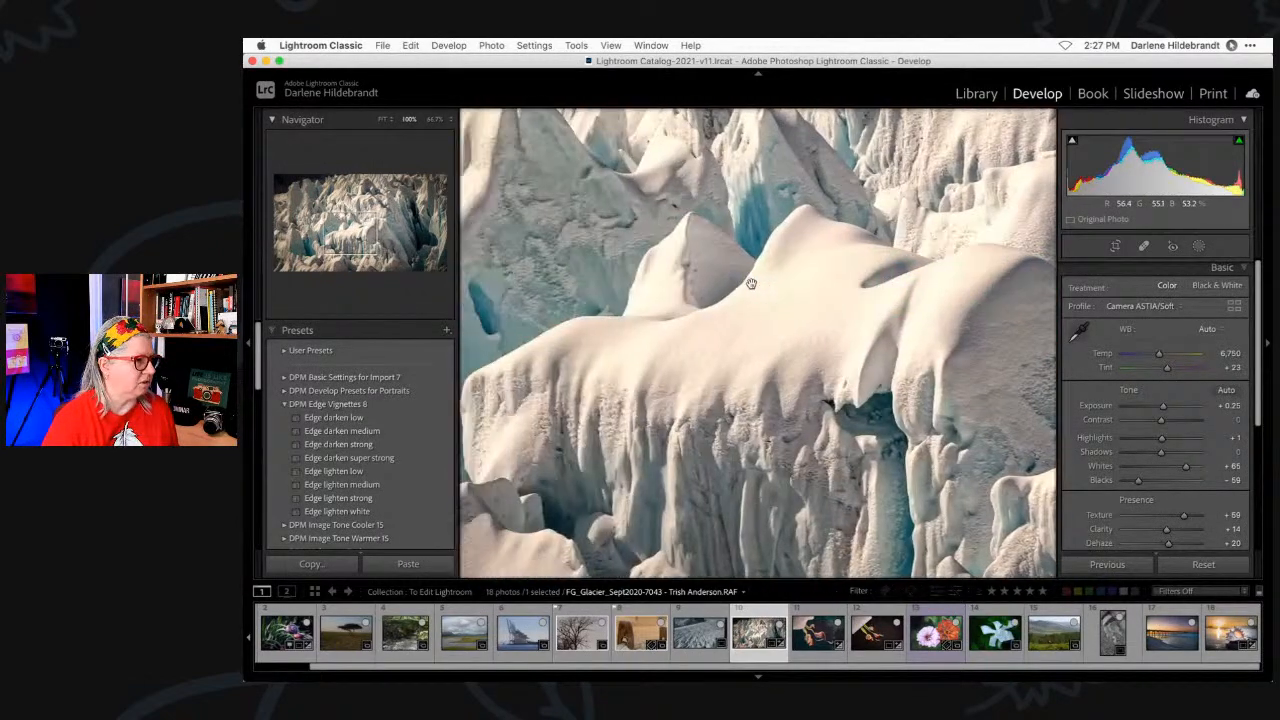
left_click(700, 346)
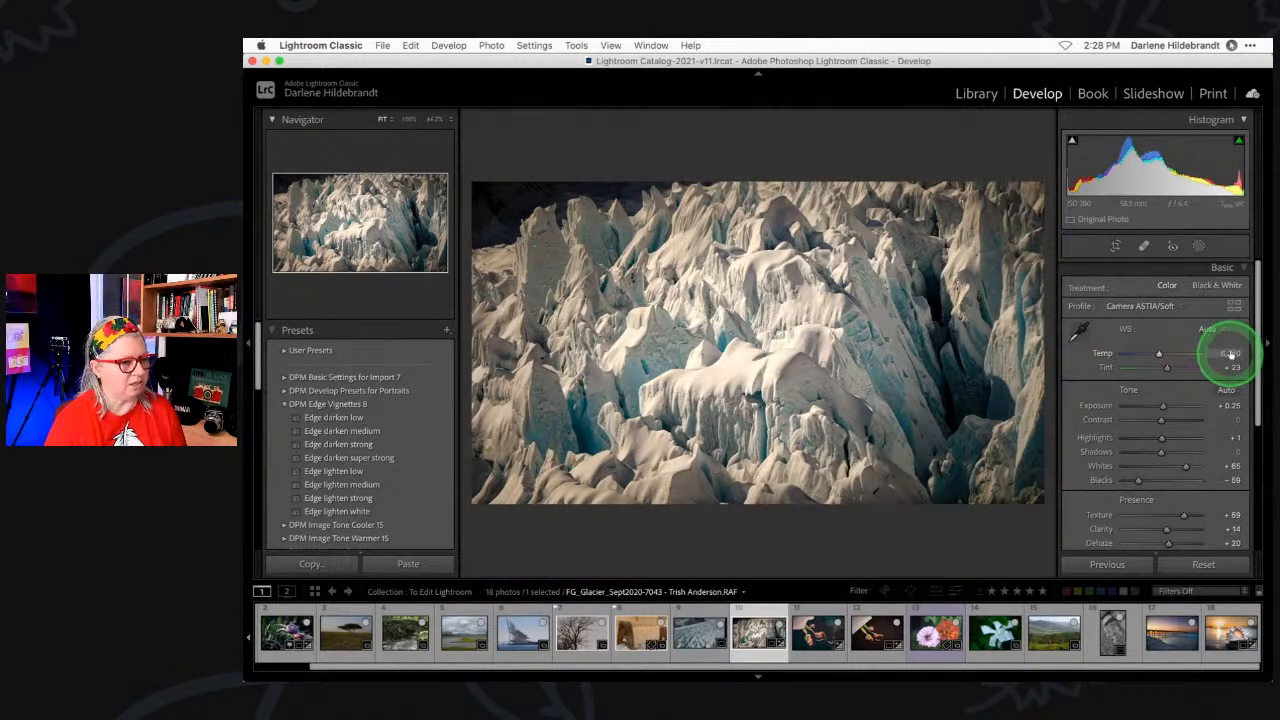
left_click_drag(1223, 353, 1218, 353)
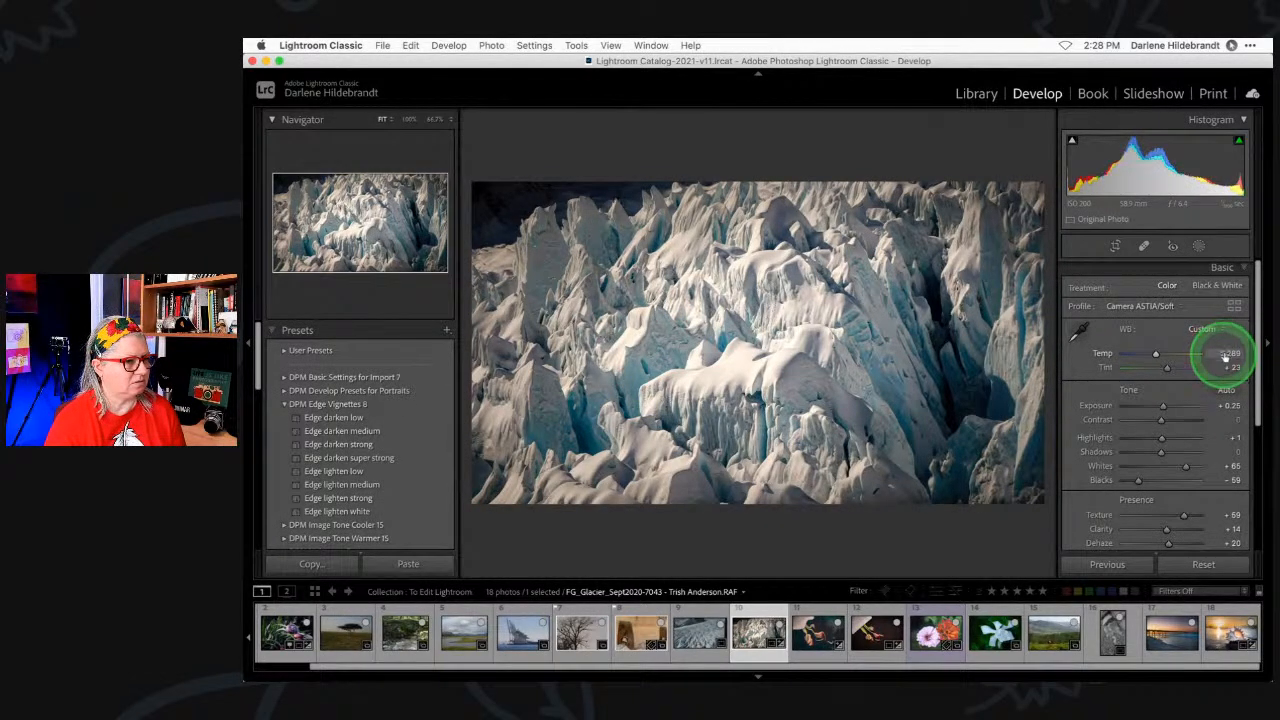
left_click_drag(1216, 366, 1225, 368)
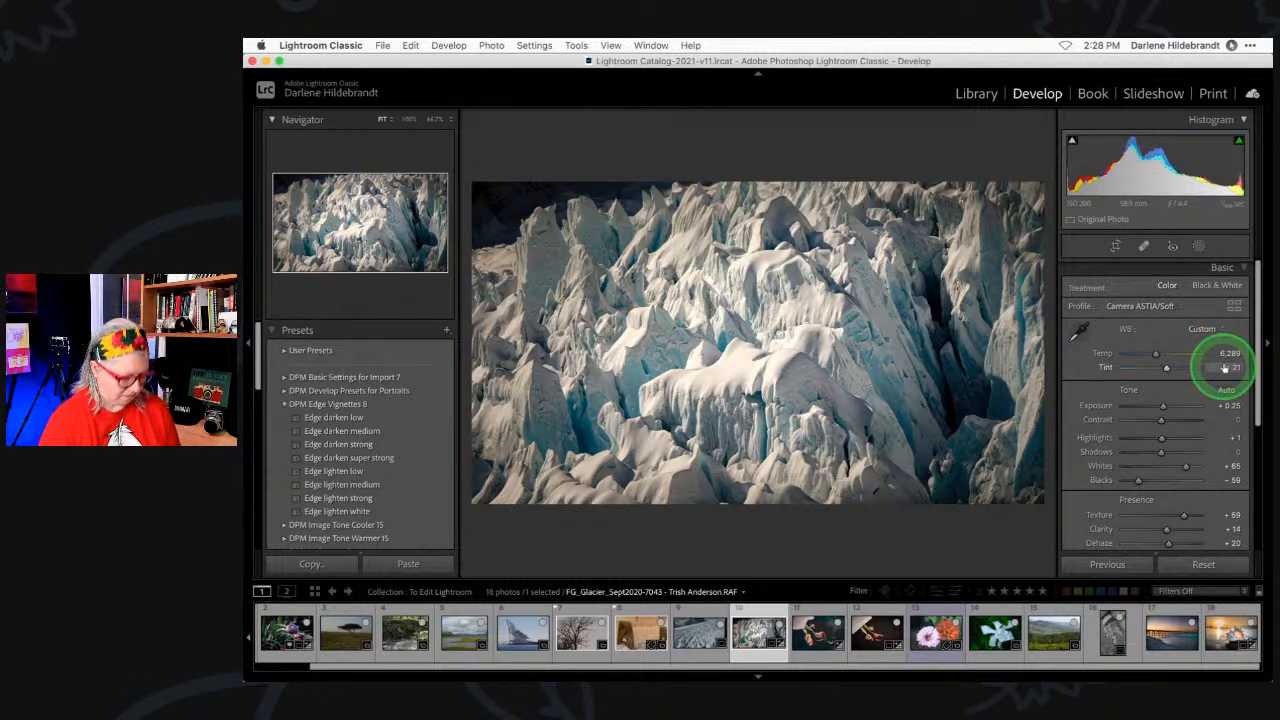
- Compare the glacier photo before and after editing, and apply the Edge darken low vignette preset
key("backslash")
key("backslash")
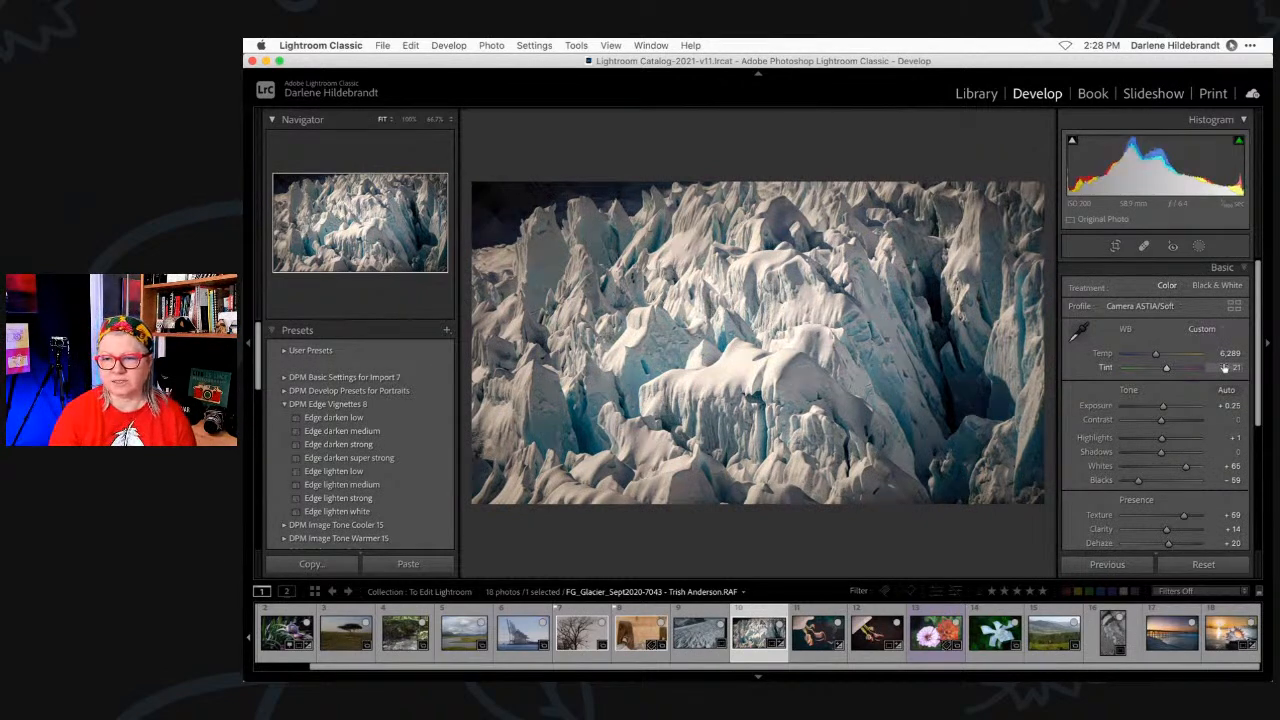
left_click(382, 418)
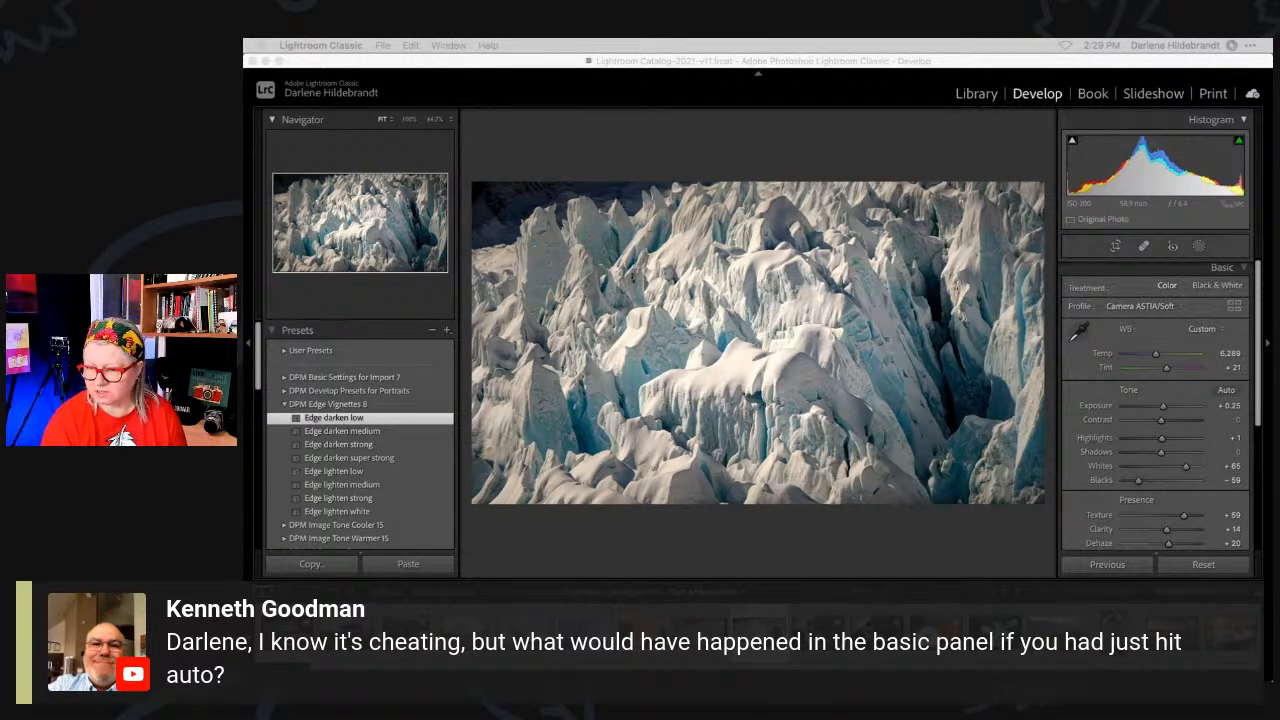
- Create a virtual copy of the glacier photo and reset all its develop settings
left_click(912, 540)
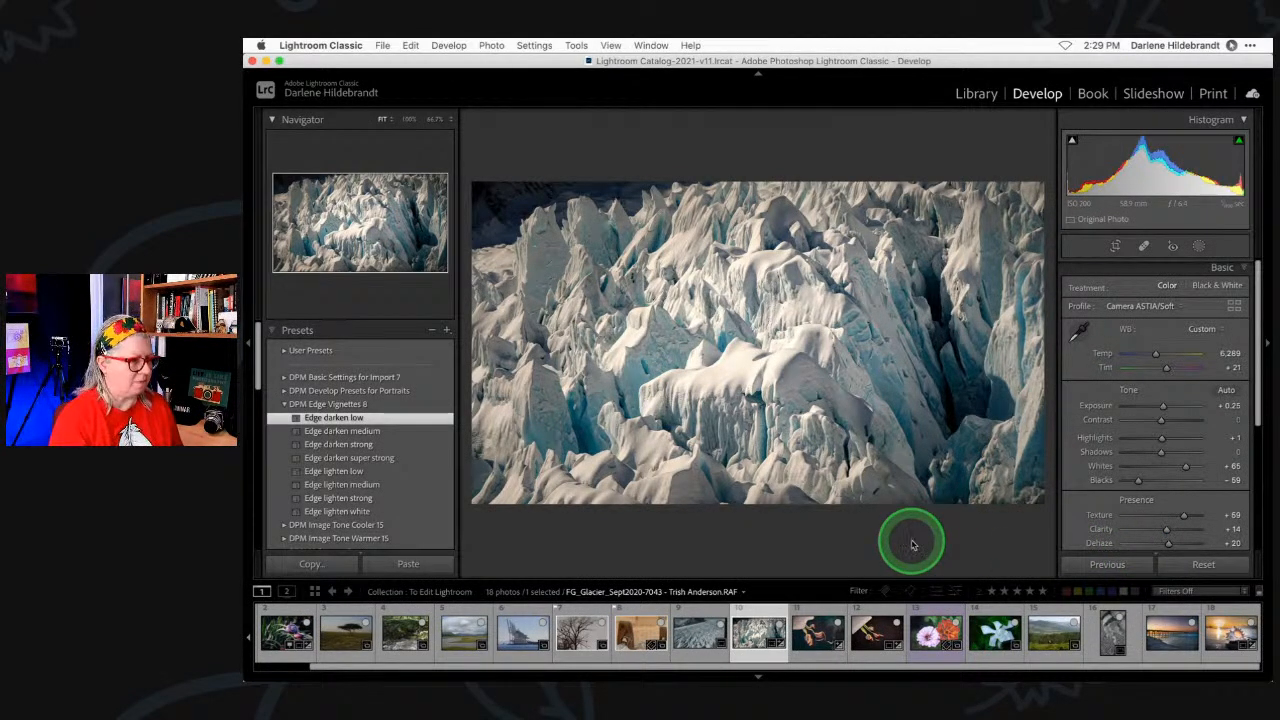
key("super+apostrophe")
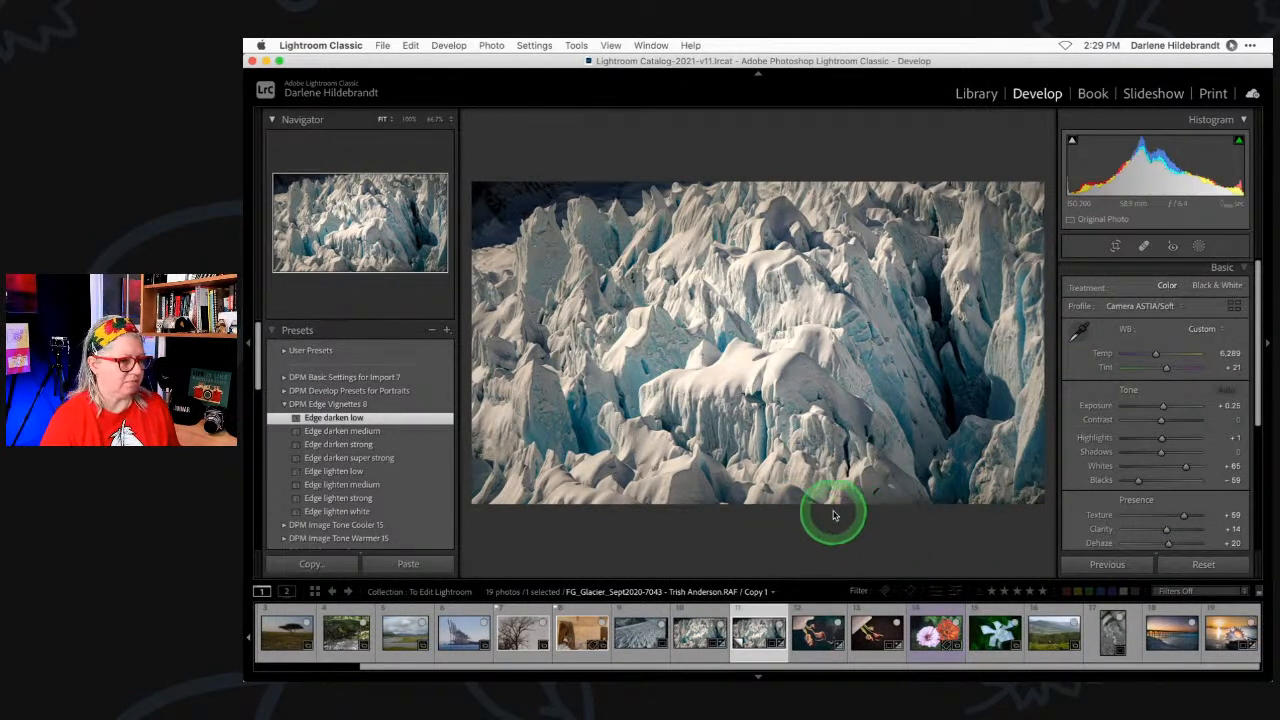
left_click(1200, 565)
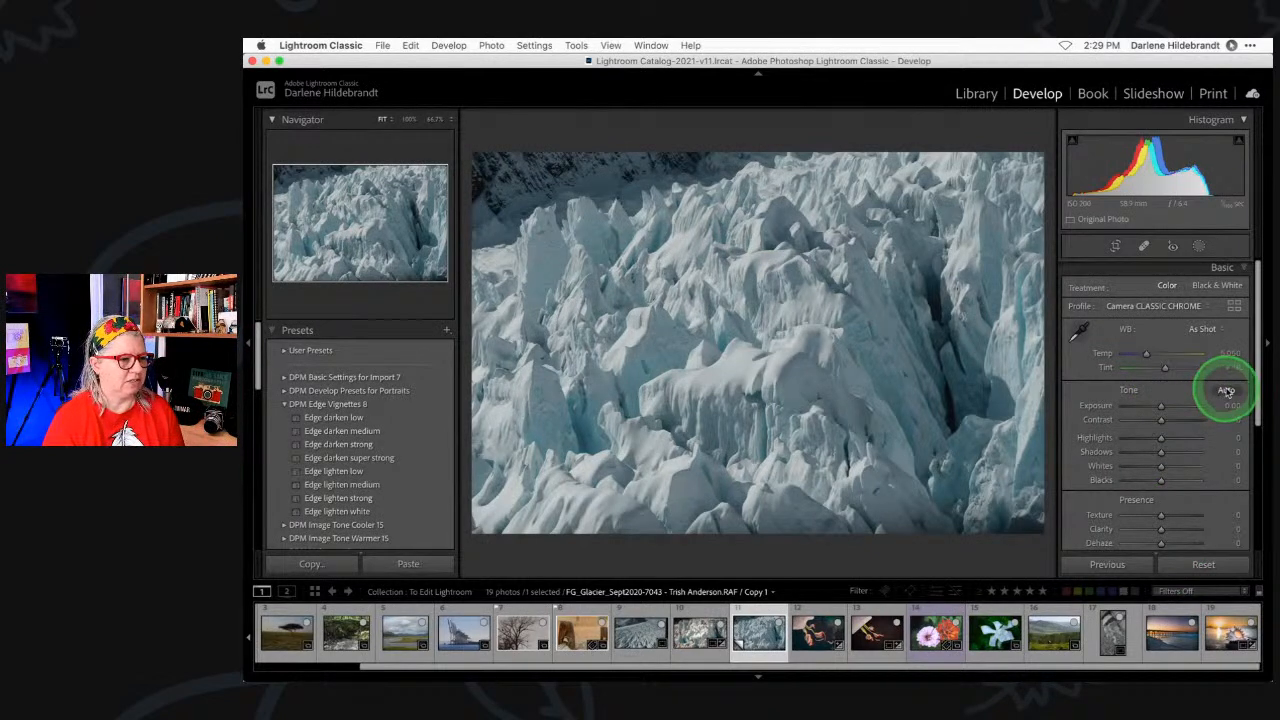
- Give the virtual copy the Camera ASTIA/Soft profile and apply Auto tone
left_click(1236, 306)
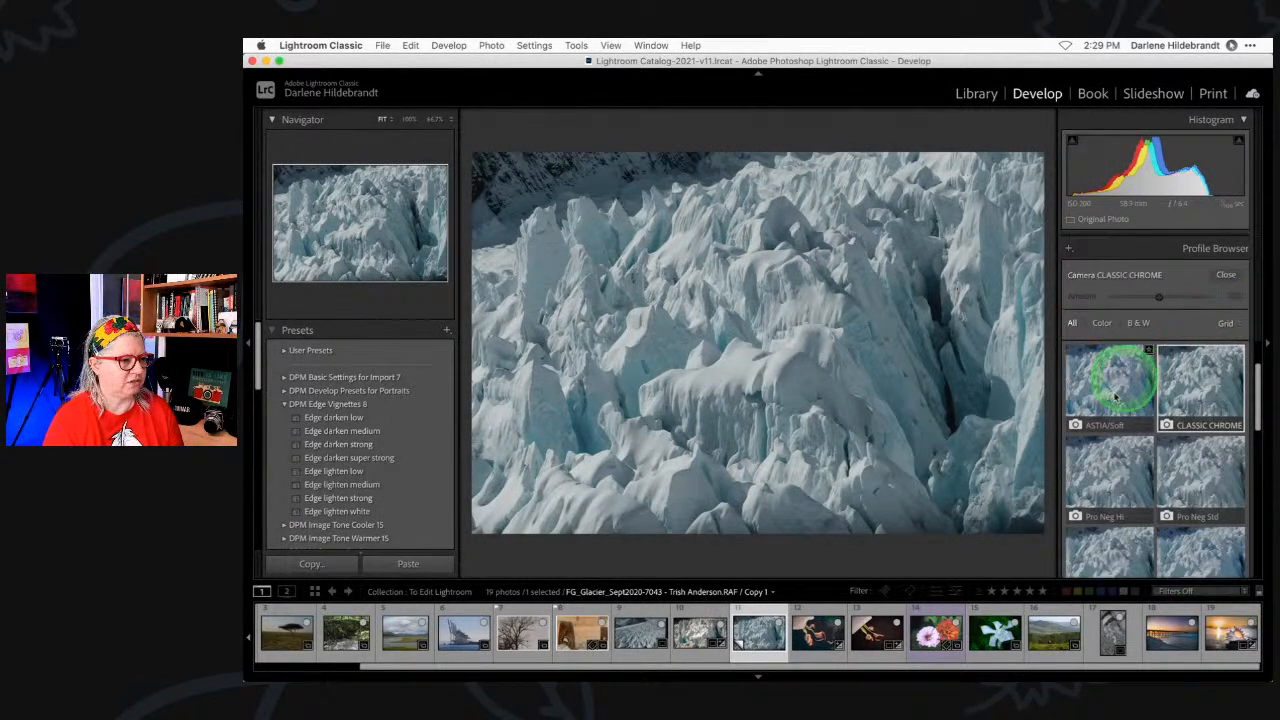
left_click(1110, 378)
left_click(1226, 276)
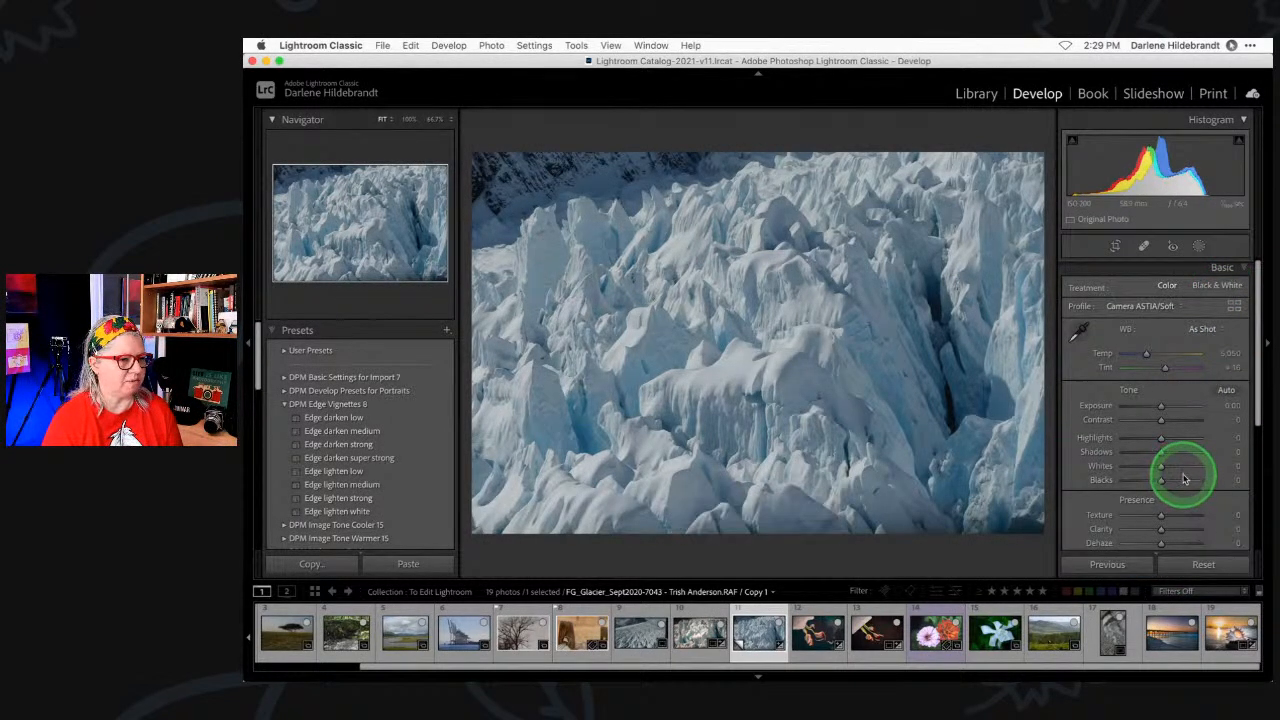
left_click(1226, 390)
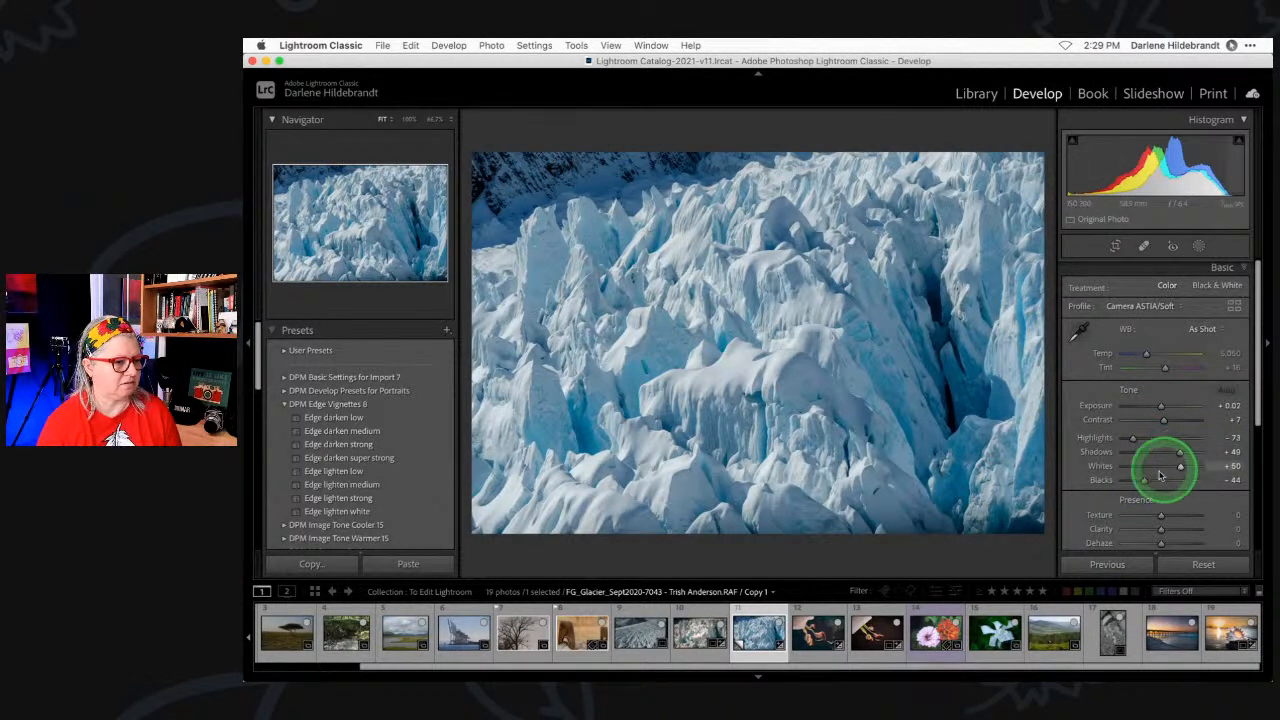
- Compare the auto-toned copy with the hand-edited original, and set the copy's Clarity to +16 and Dehaze to +25
key("Left")
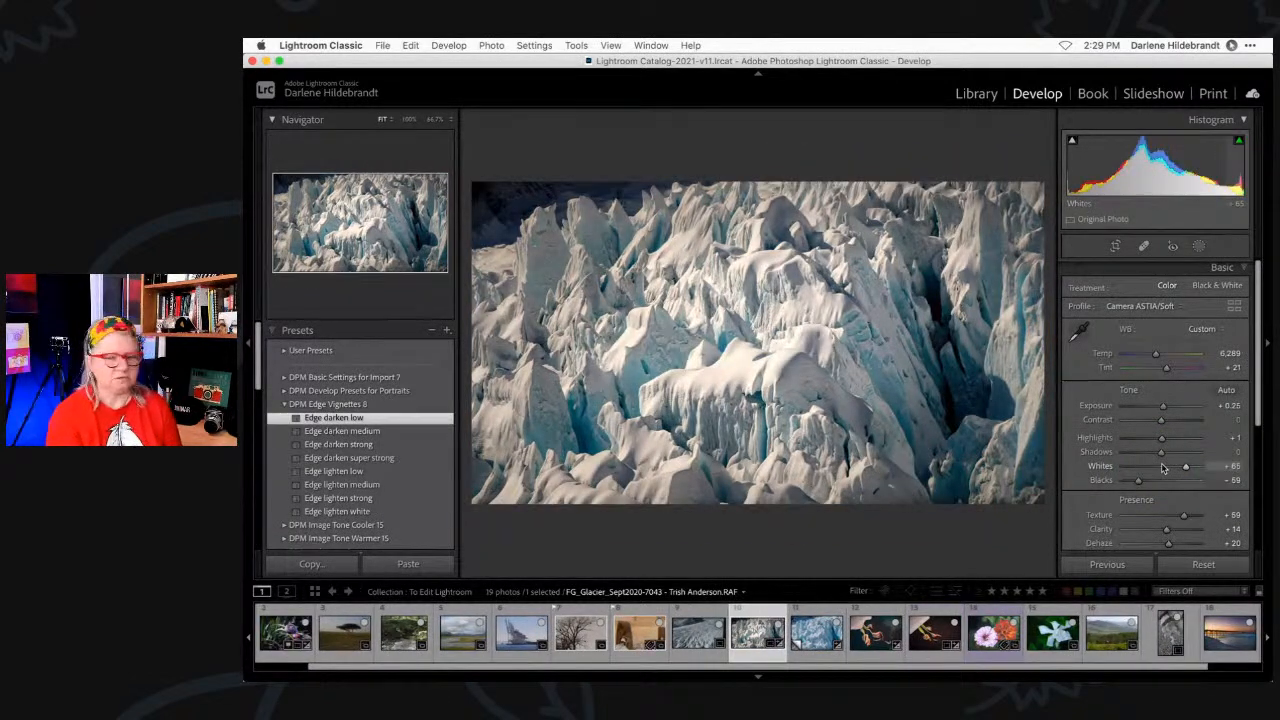
key("Right")
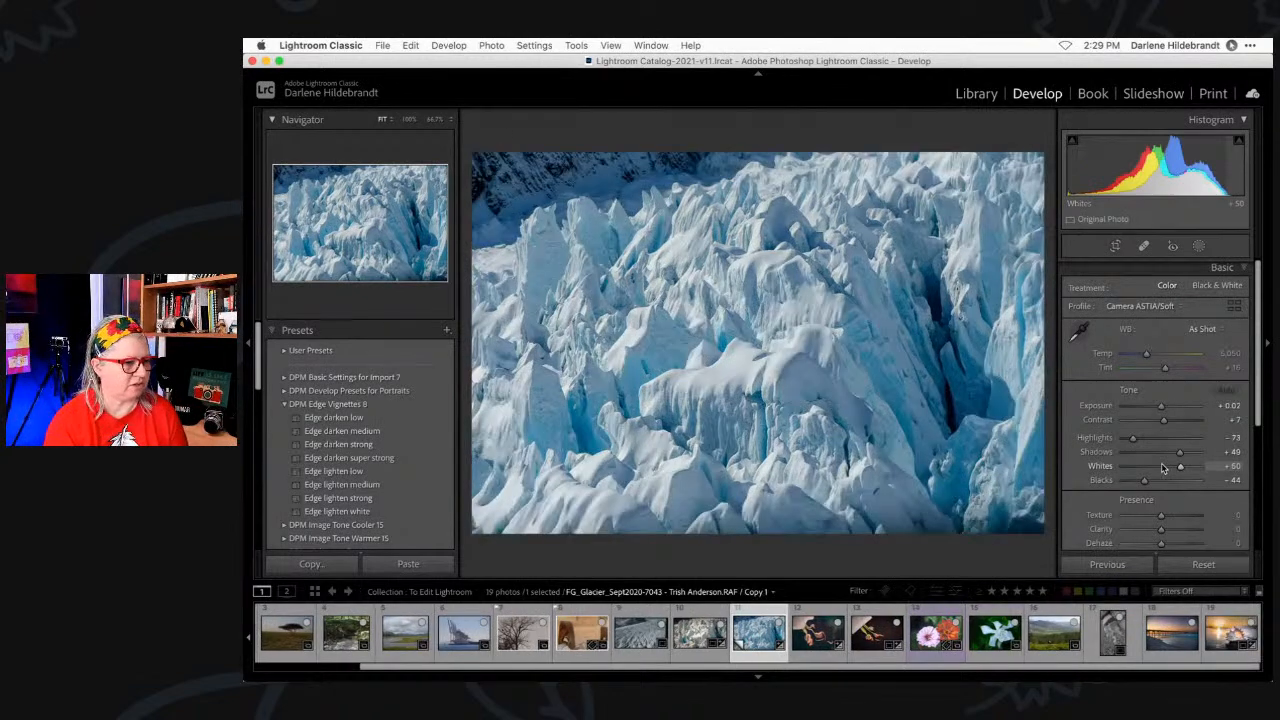
scroll(1163, 468, "down", 1)
left_click_drag(1161, 508, 1170, 522)
- Switch between the hand-edited glacier photo and the auto-toned copy to compare the two versions
key("Left")
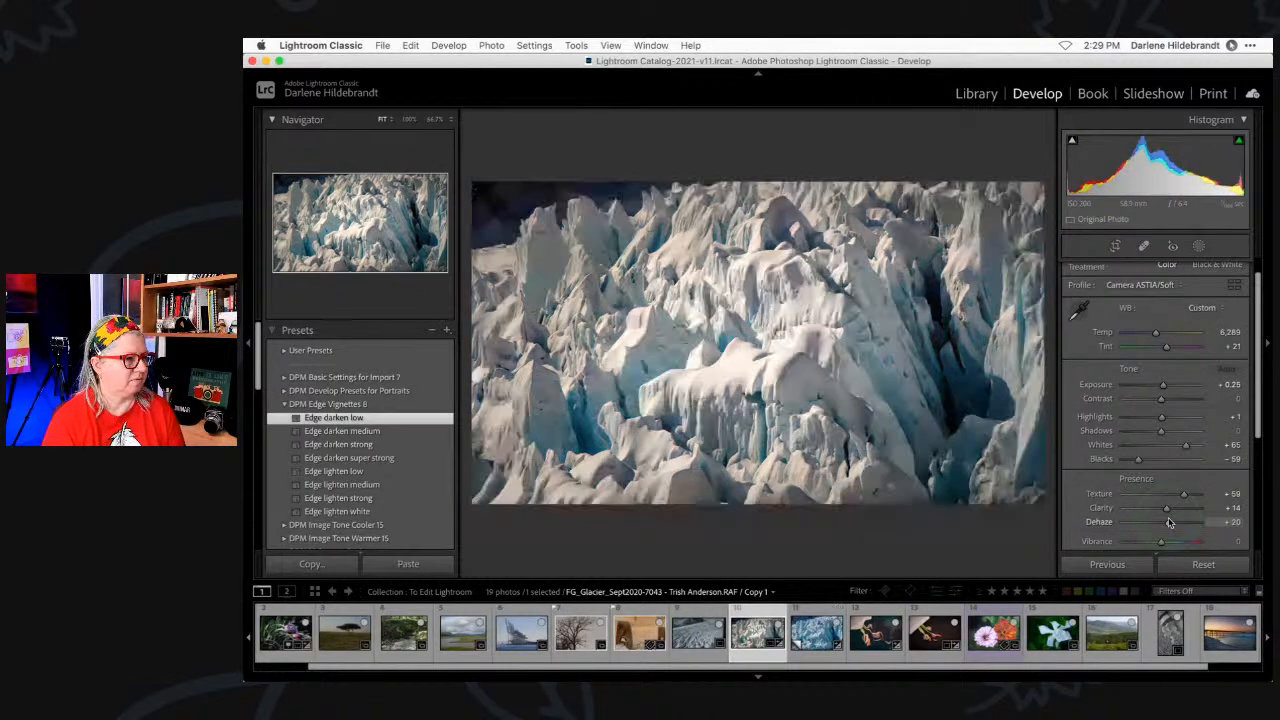
key("Right")
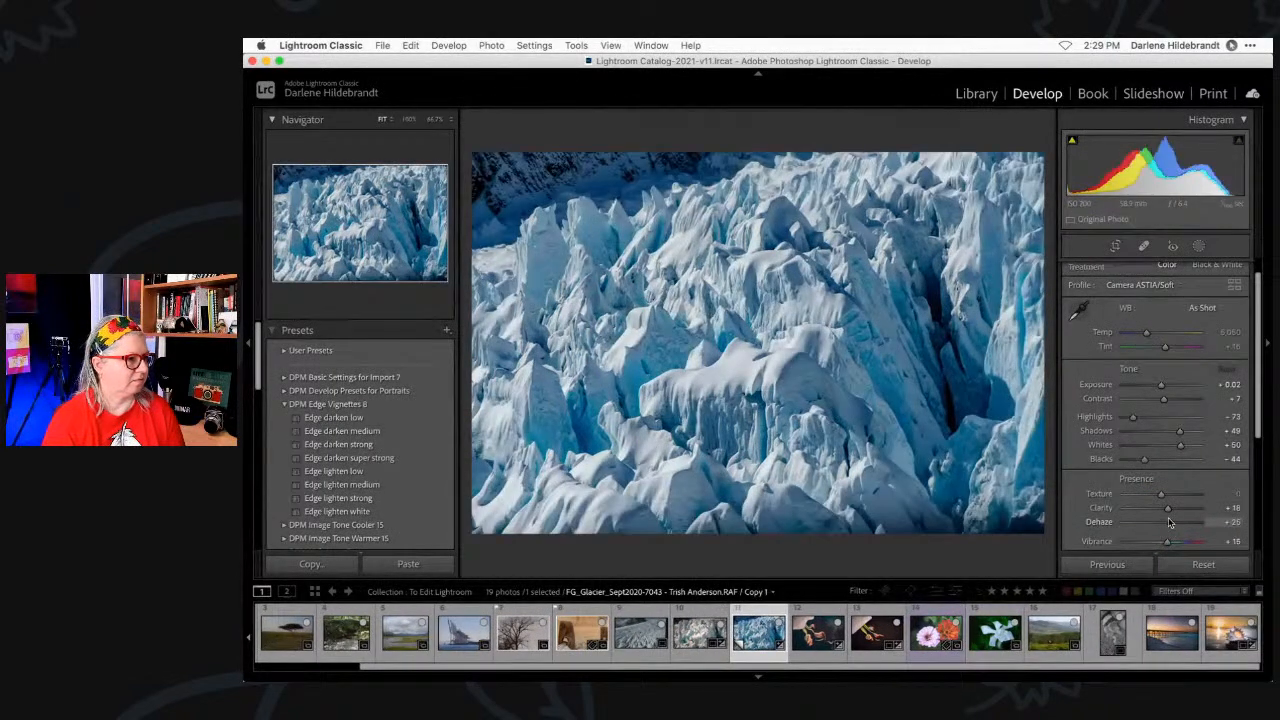
key("Left")
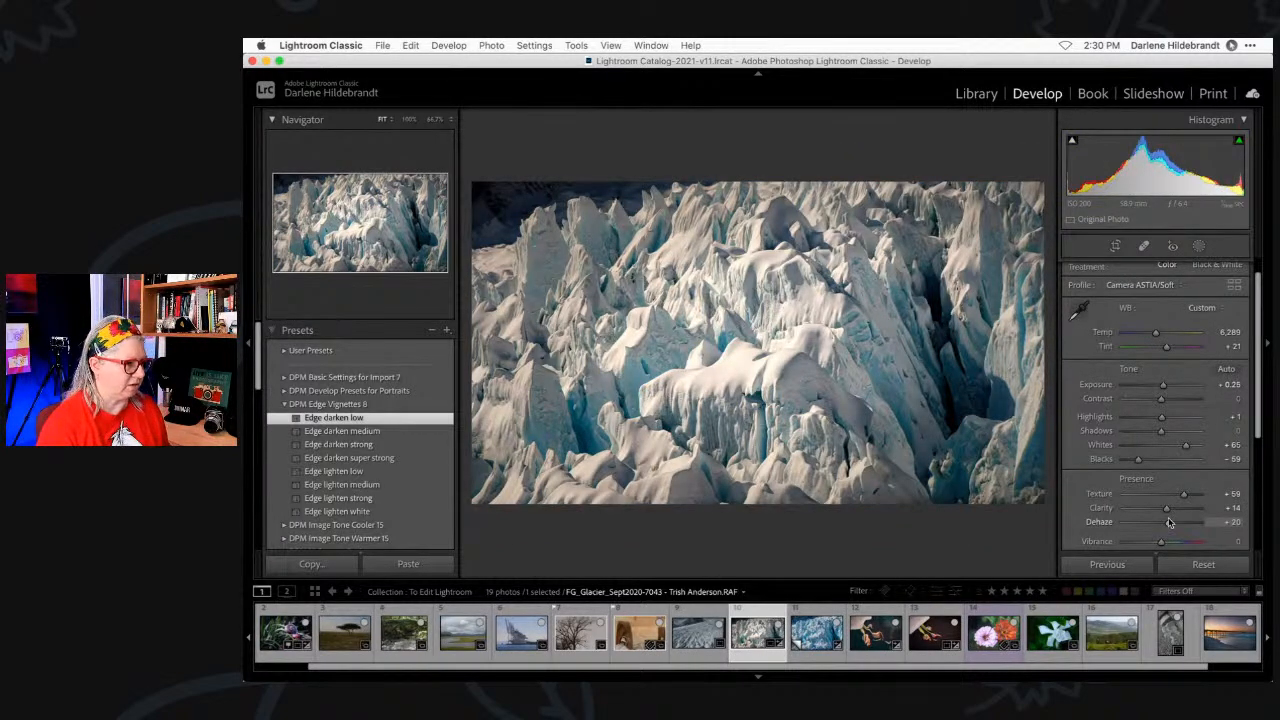
- Reset the crop of the hand-edited glacier photo and crop slightly inward from the bottom-right corner of the image
key("r")
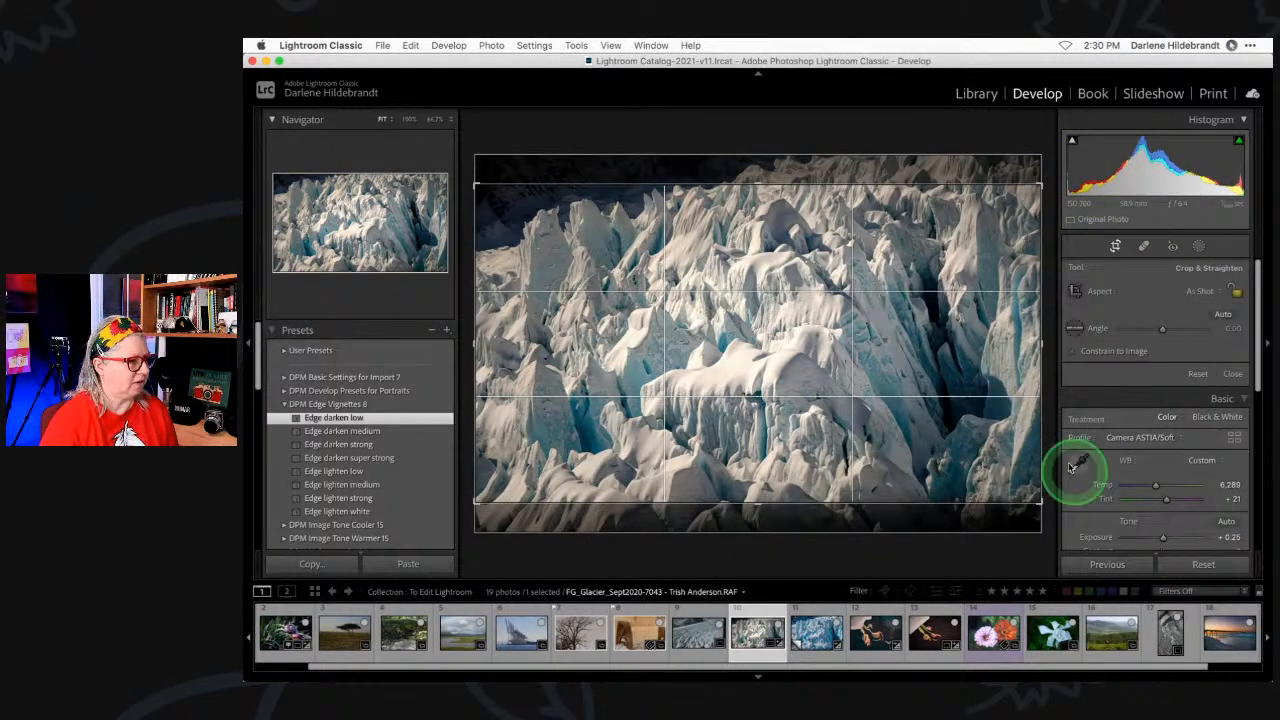
left_click(1197, 374)
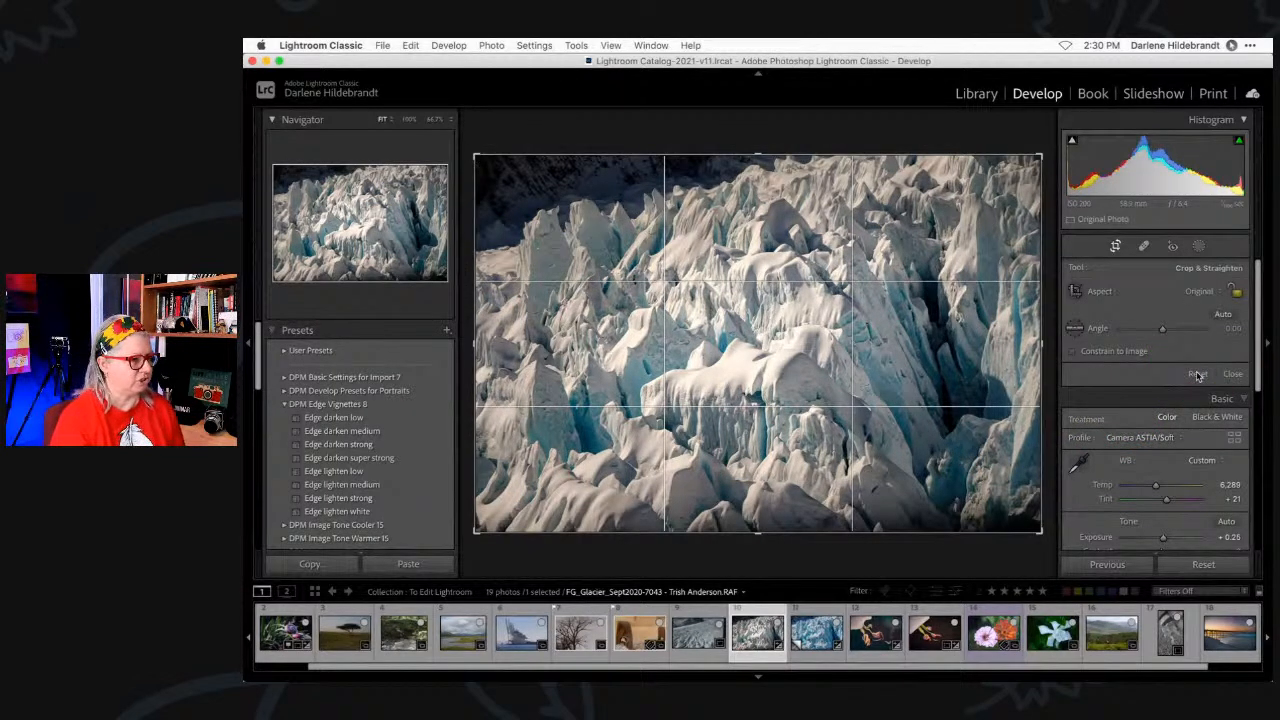
key("r")
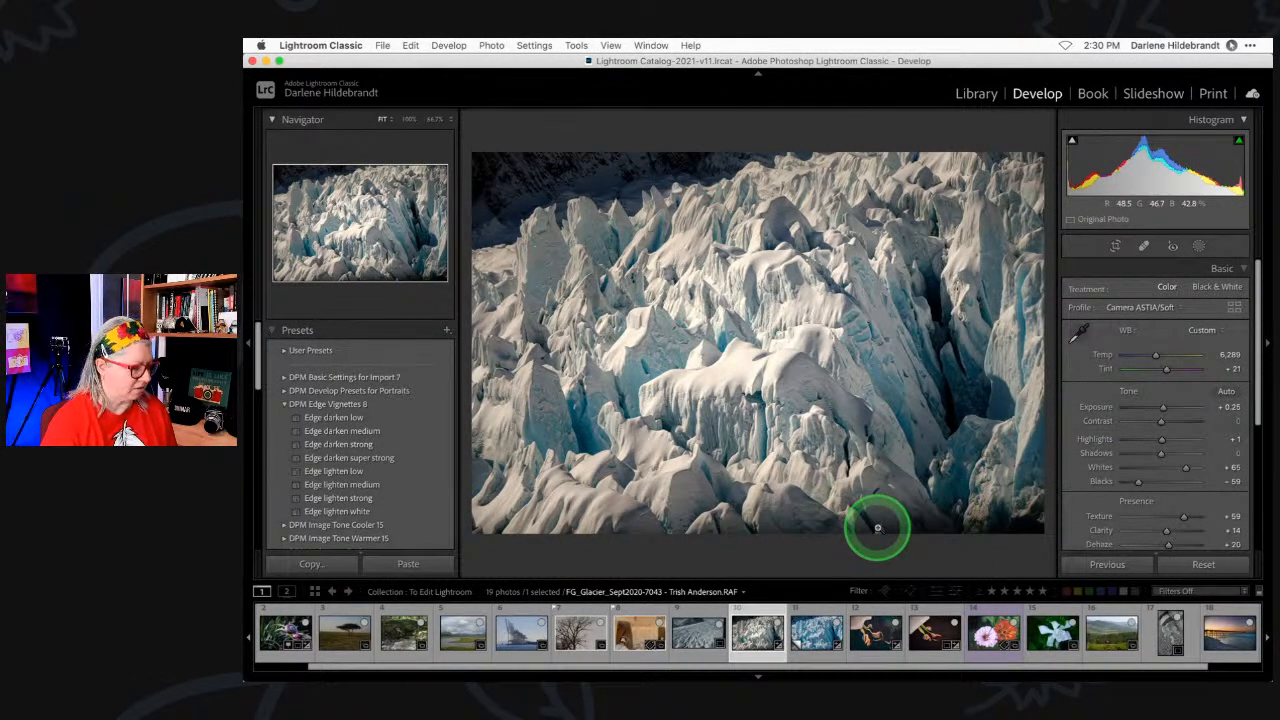
key("r")
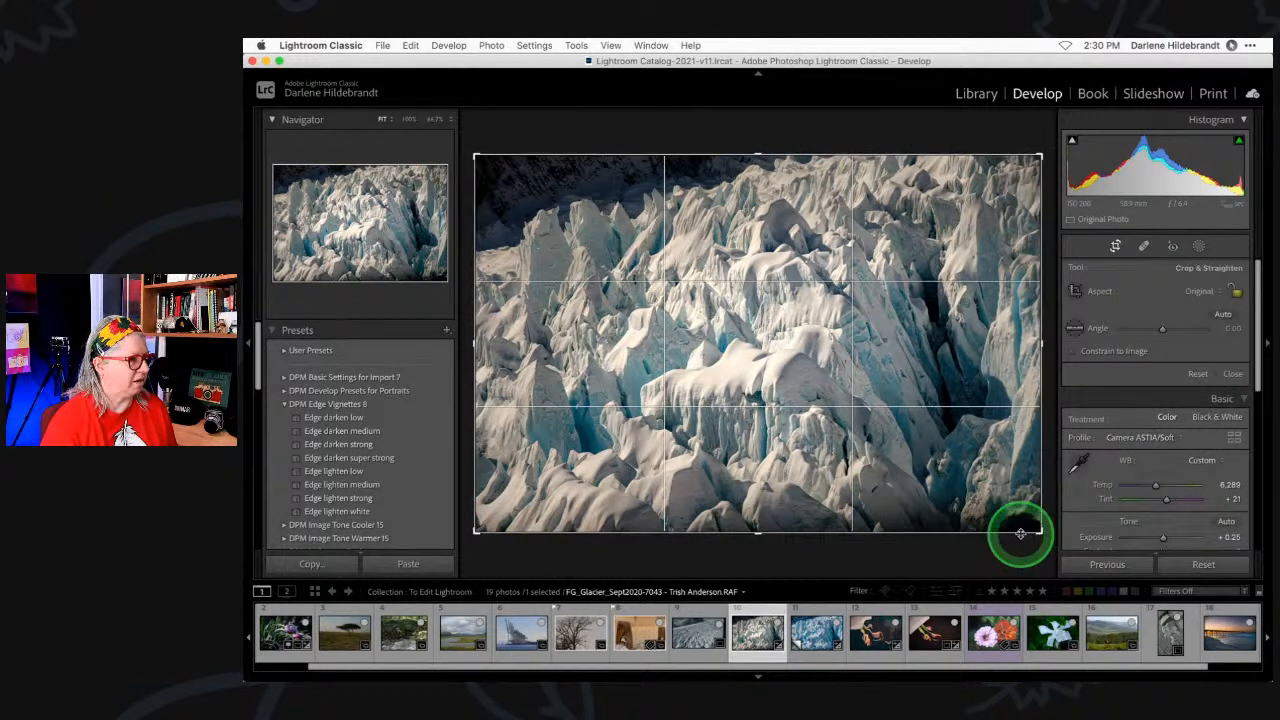
left_click_drag(1041, 533, 1030, 527)
key("Return")
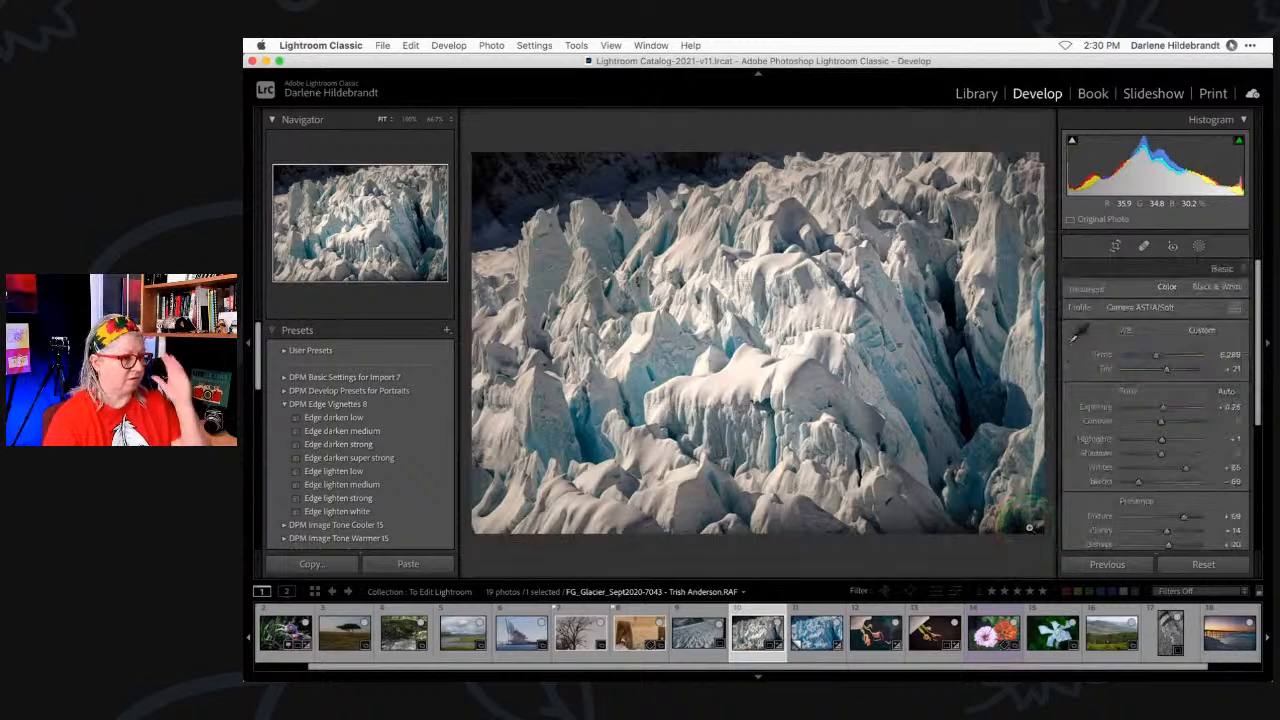
- Set the virtual copy's white balance to Auto and compare it with the hand-edited original
key("Right")
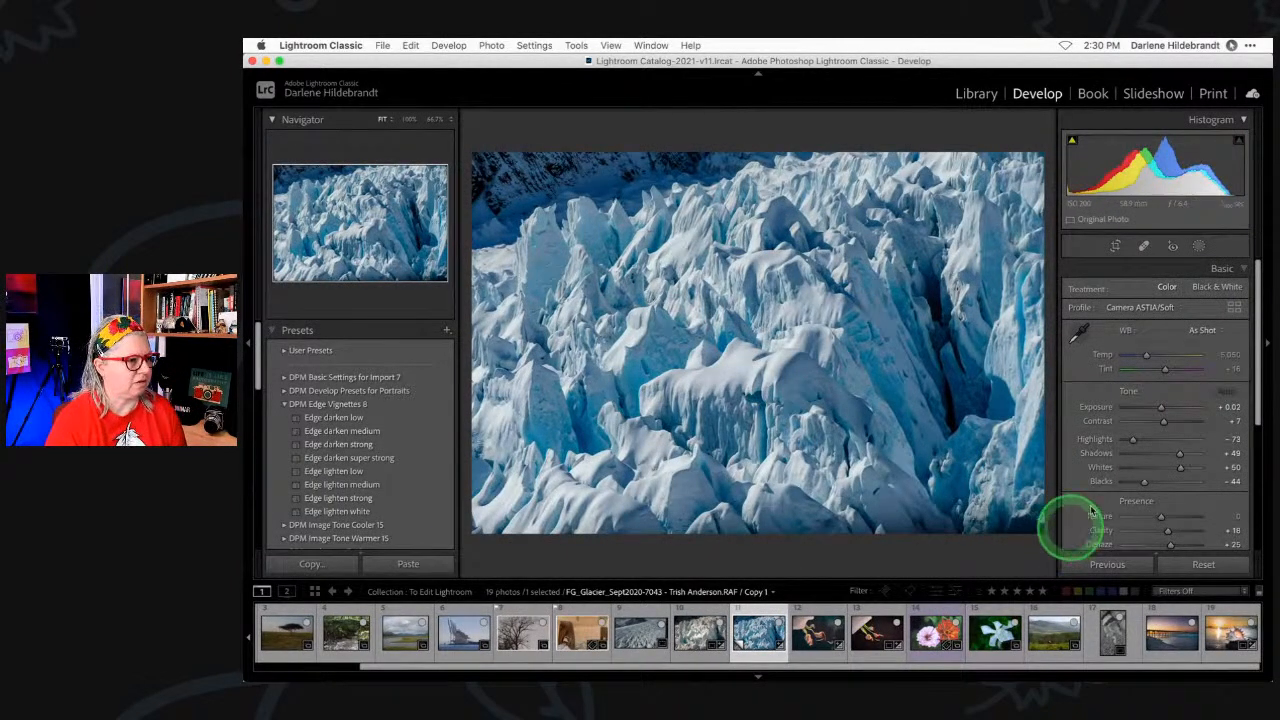
left_click(1203, 331)
left_click(1197, 343)
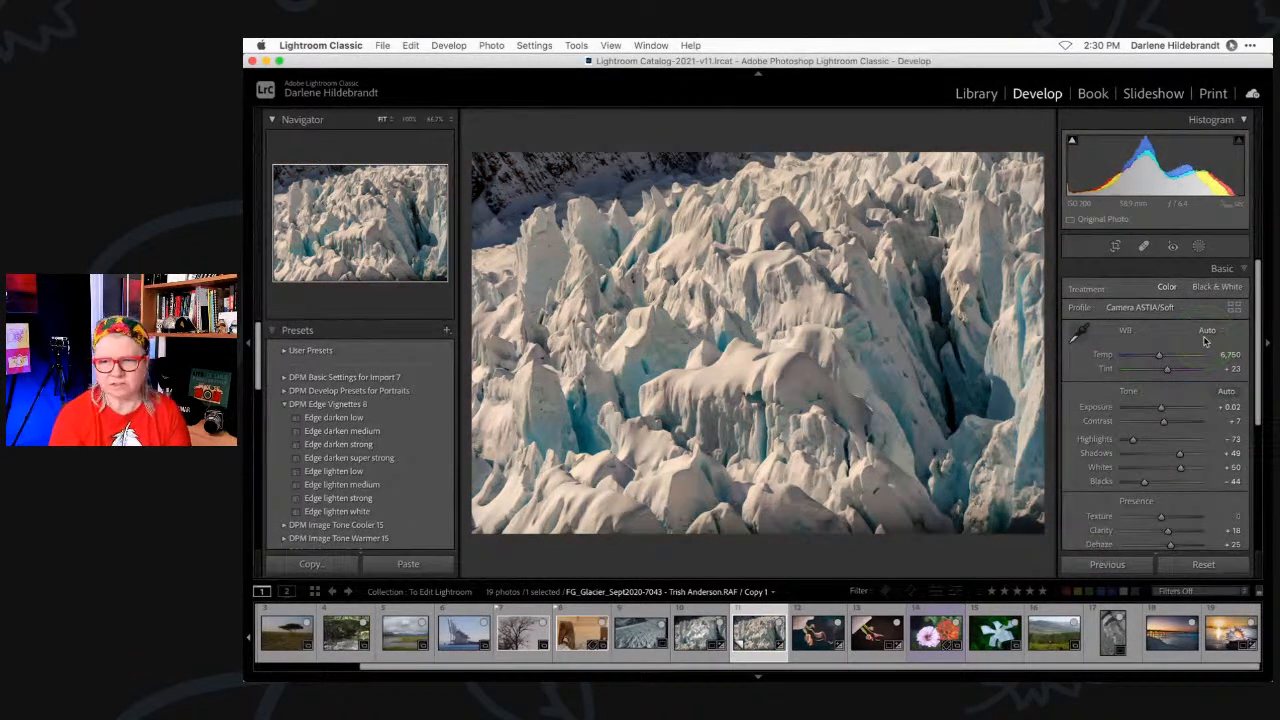
key("Left")
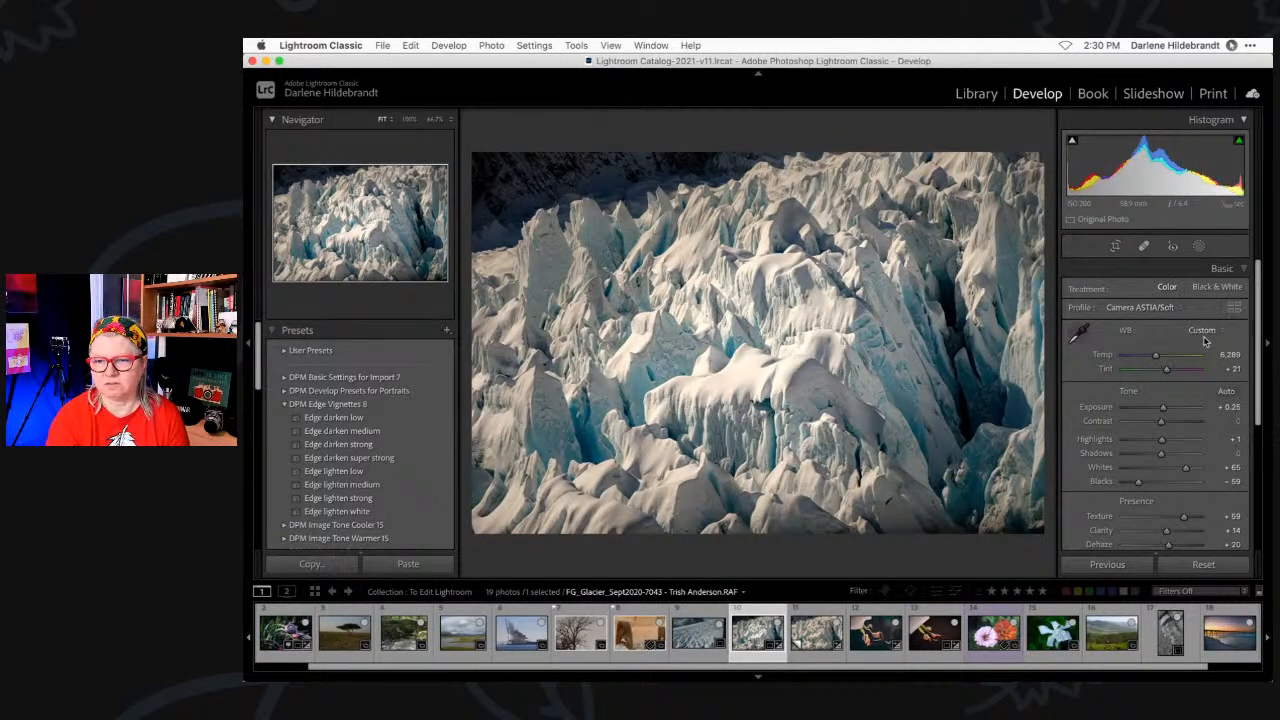
key("Right")
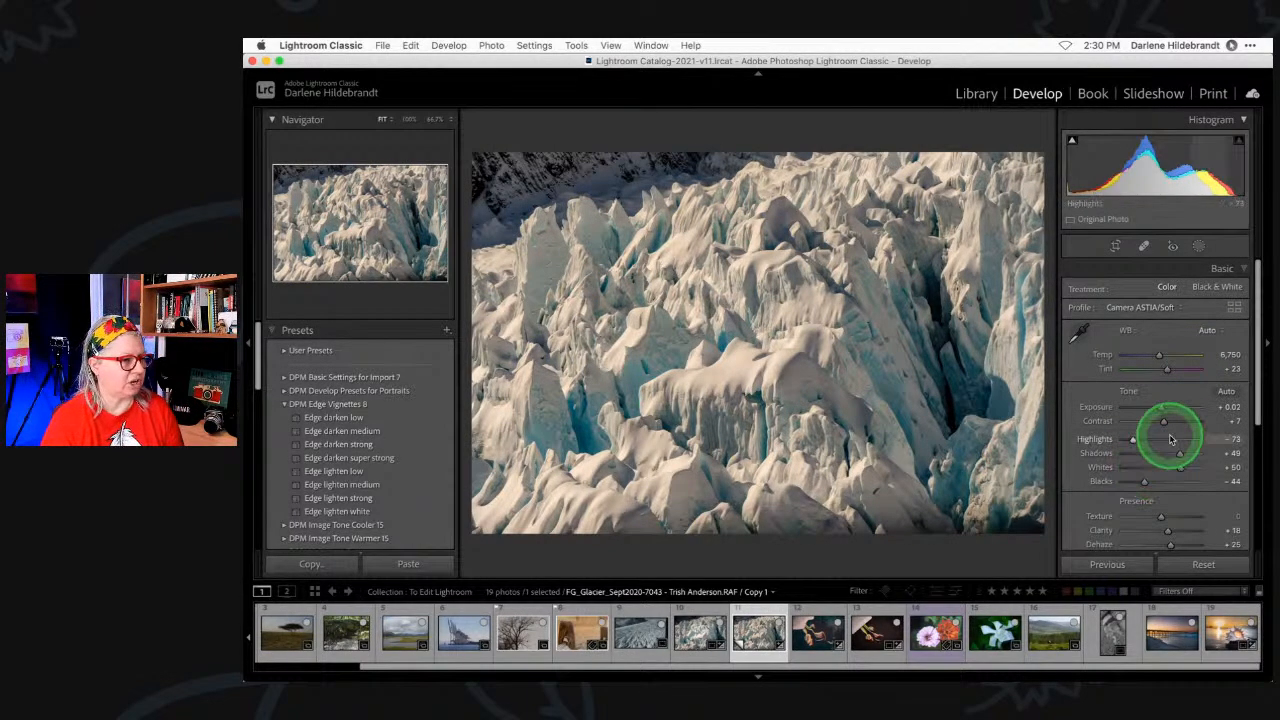
key("Left")
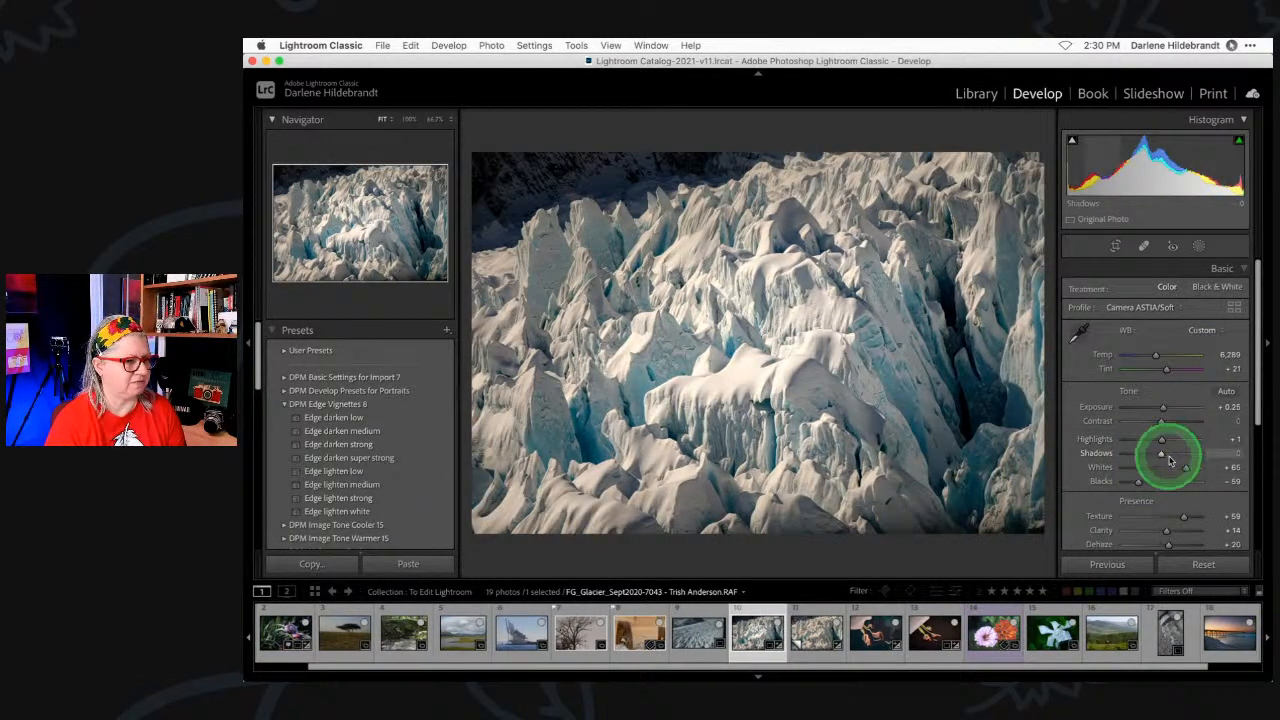
- Try a Shadows adjustment on the hand-edited photo, reset it, and check the clipping warnings
mouse_move(1161, 456)
left_mouse_down()
mouse_move(1214, 455)
mouse_move(1140, 452)
mouse_move(1177, 450)
mouse_move(836, 292)
mouse_move(548, 216)
mouse_move(983, 402)
mouse_move(1168, 460)
left_mouse_up()
double_click(1168, 453)
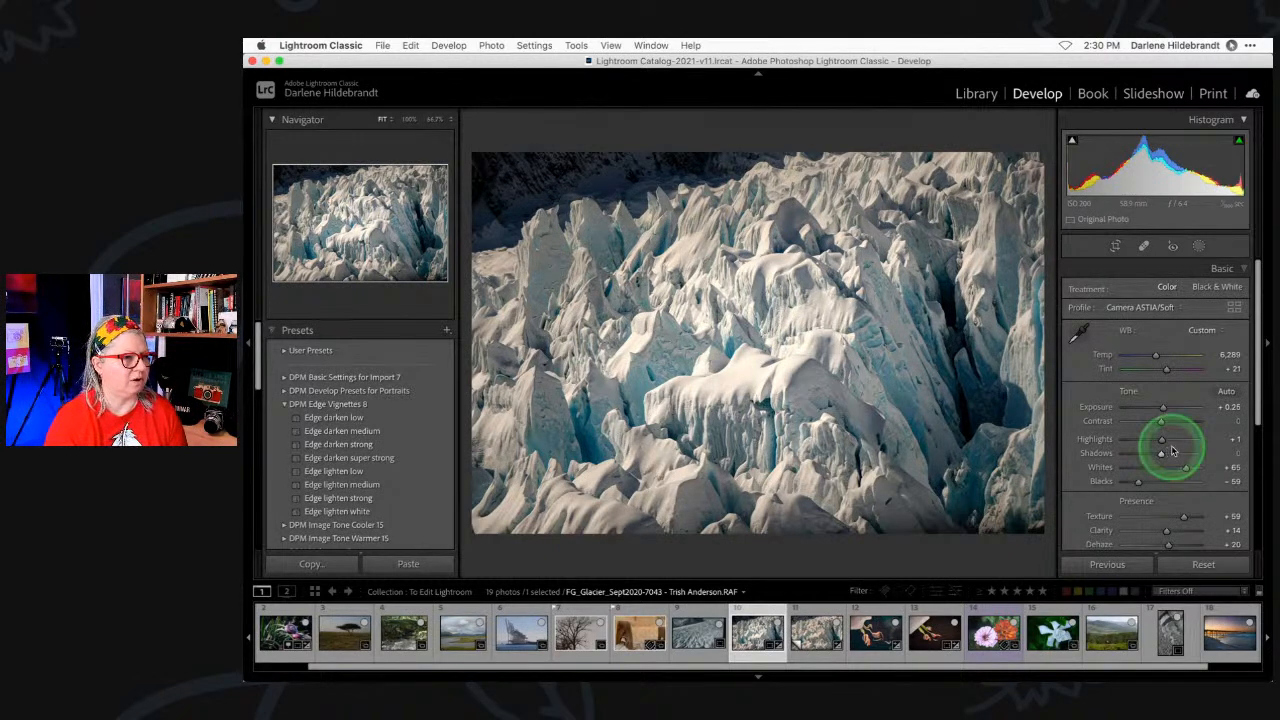
key("j")
key("j")
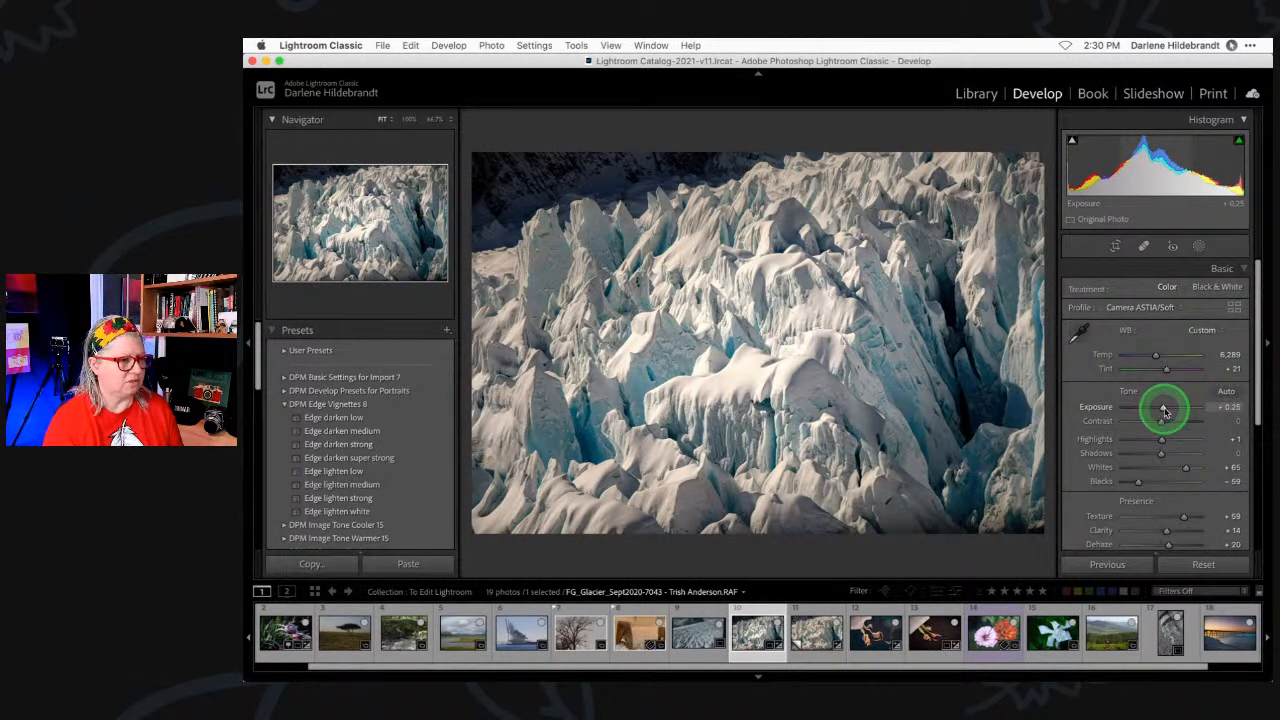
- Set the hand-edited photo's Exposure to +0.10 and Highlights to -36, and undo the test with extreme Highlights and Shadows values
left_click_drag(1164, 410, 1040, 444)
left_click_drag(1162, 455, 1234, 452)
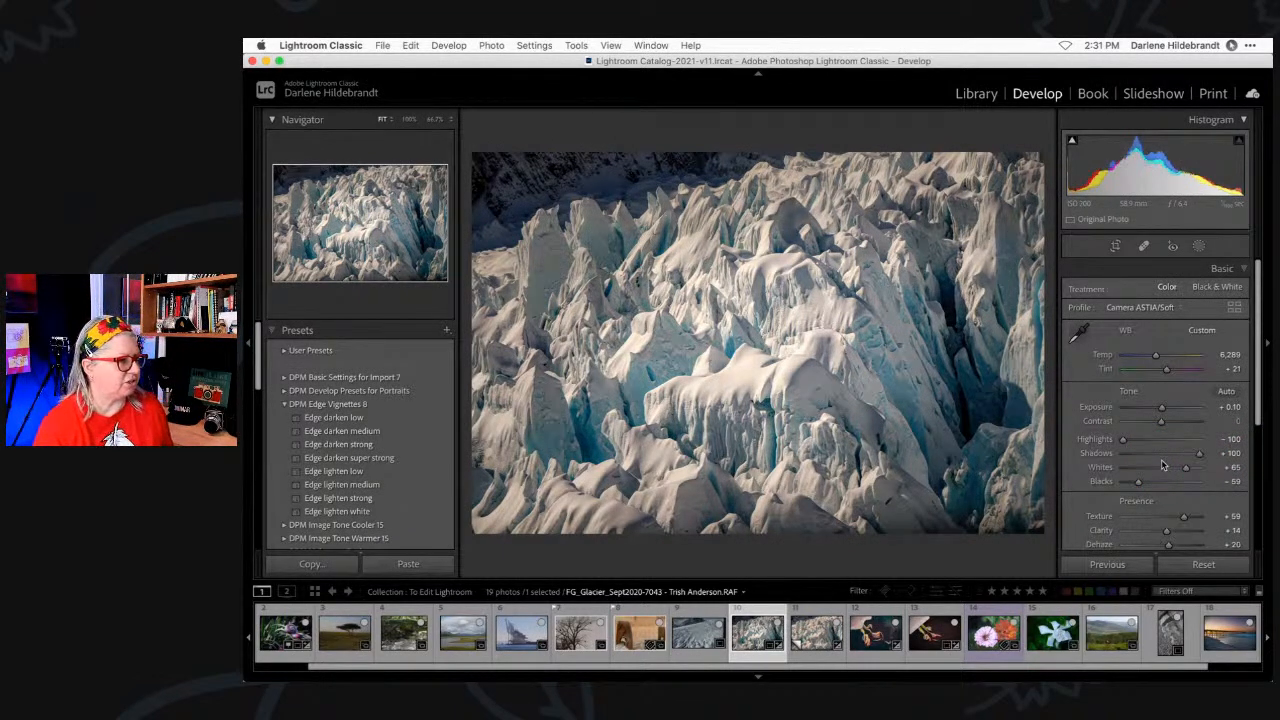
key("super+z")
key("super+z")
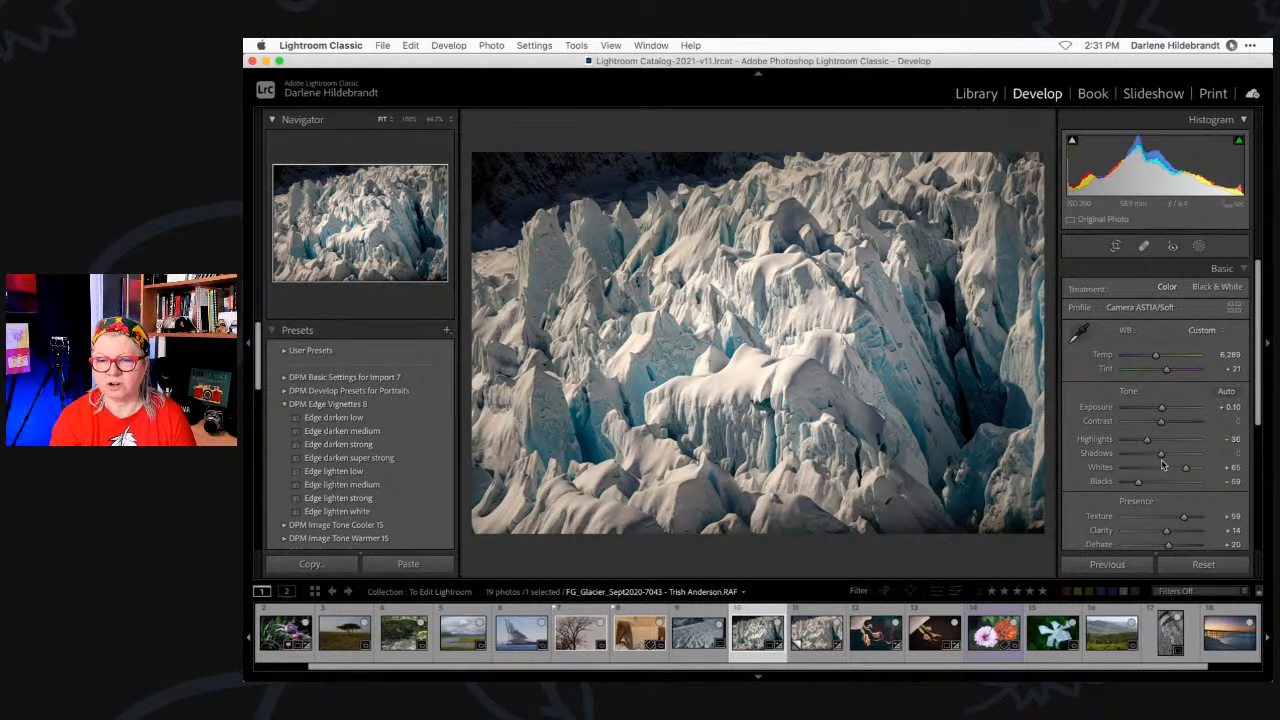
- View the auto-toned virtual copy to compare it with the adjusted hand-edited version
key("Right")
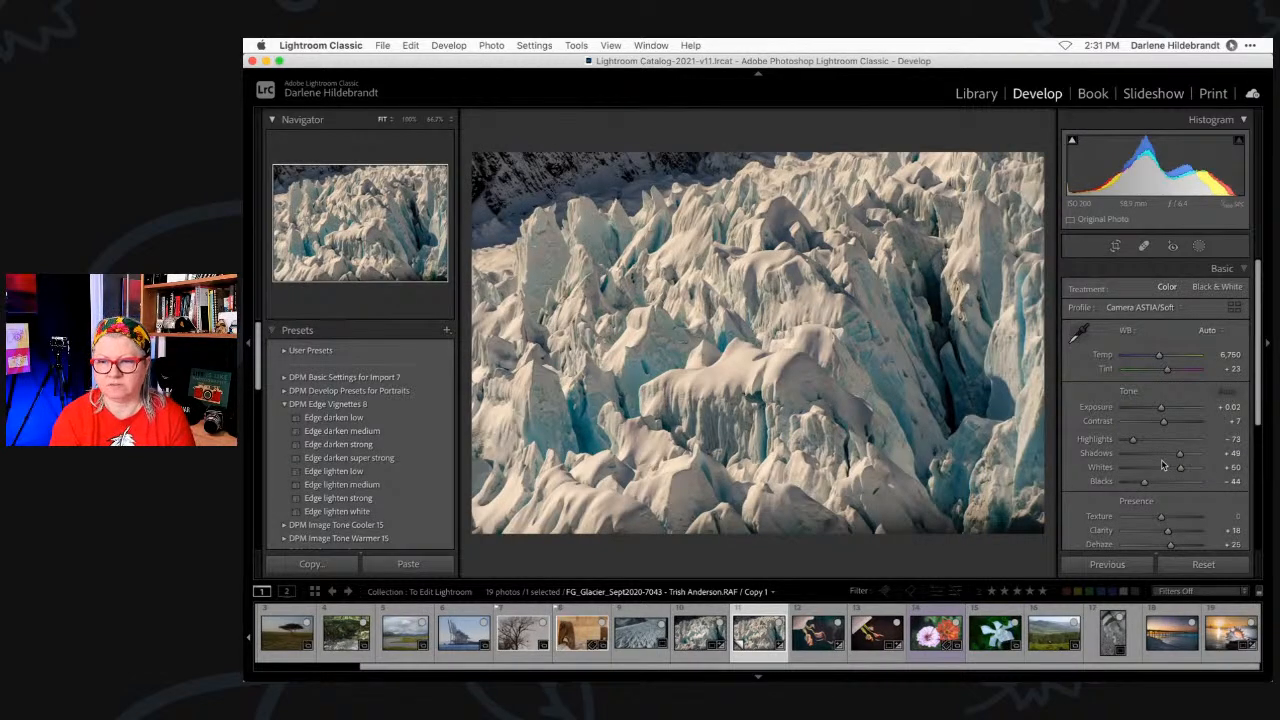
left_click(1156, 462)
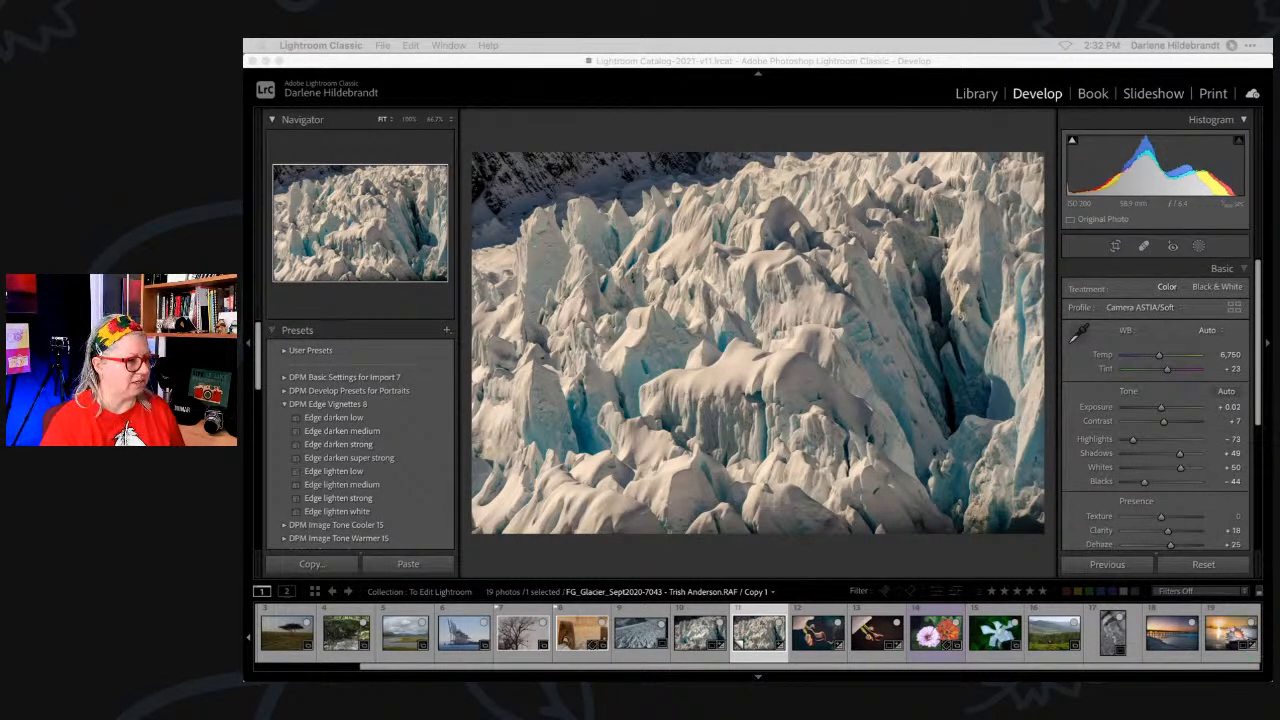
left_click(924, 560)
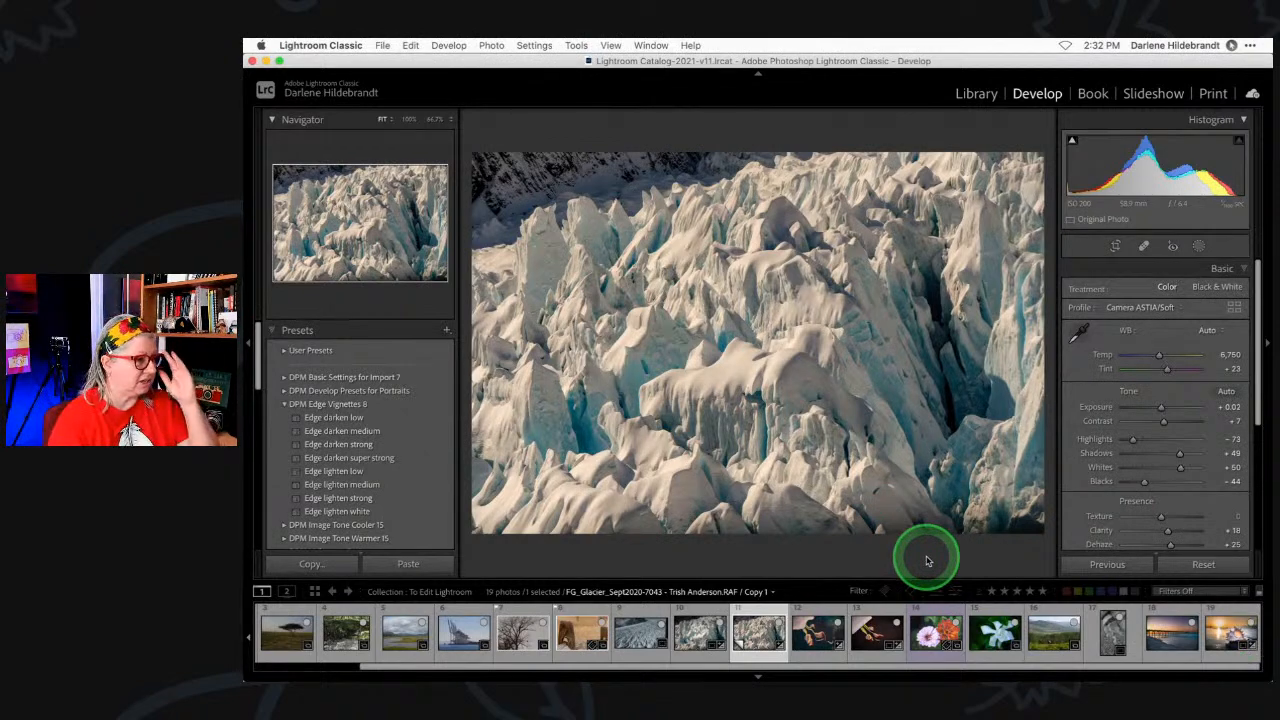
- Copy the hand-edited glacier photo's develop settings, including Masking, and paste them onto FG_Glacier_Sept2020-7041
key("Left")
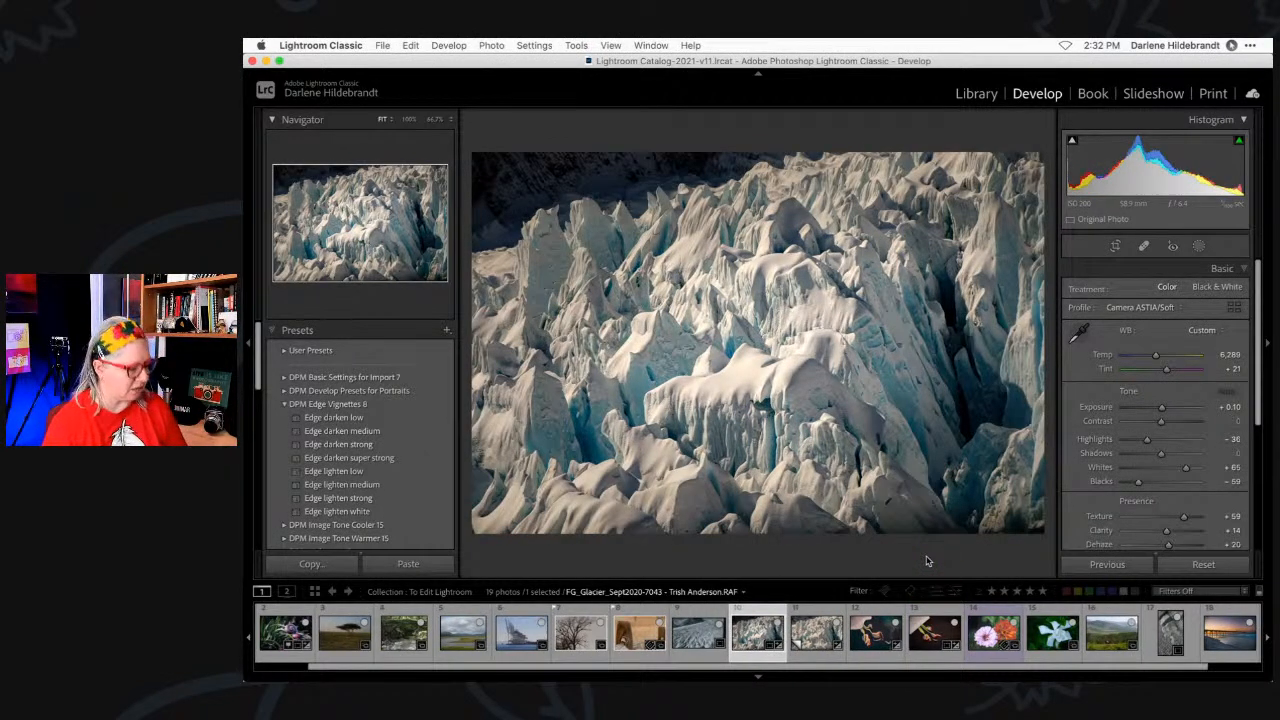
key("super+z")
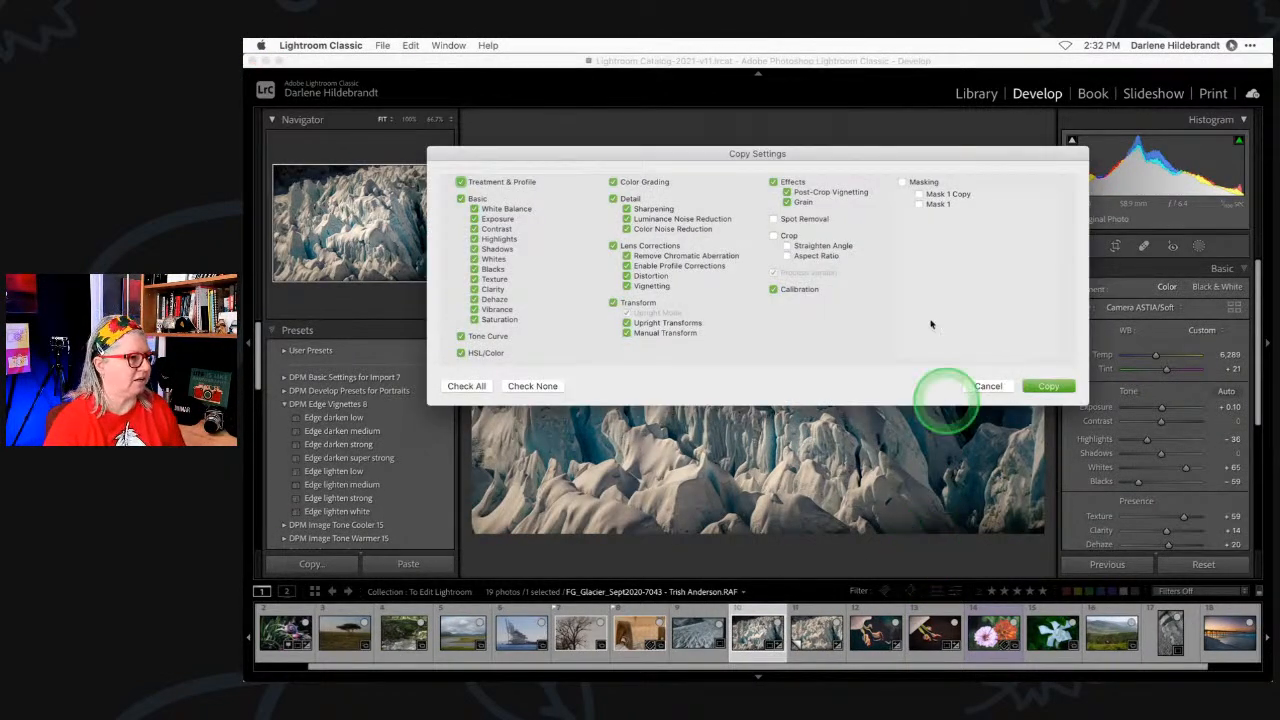
left_click(902, 182)
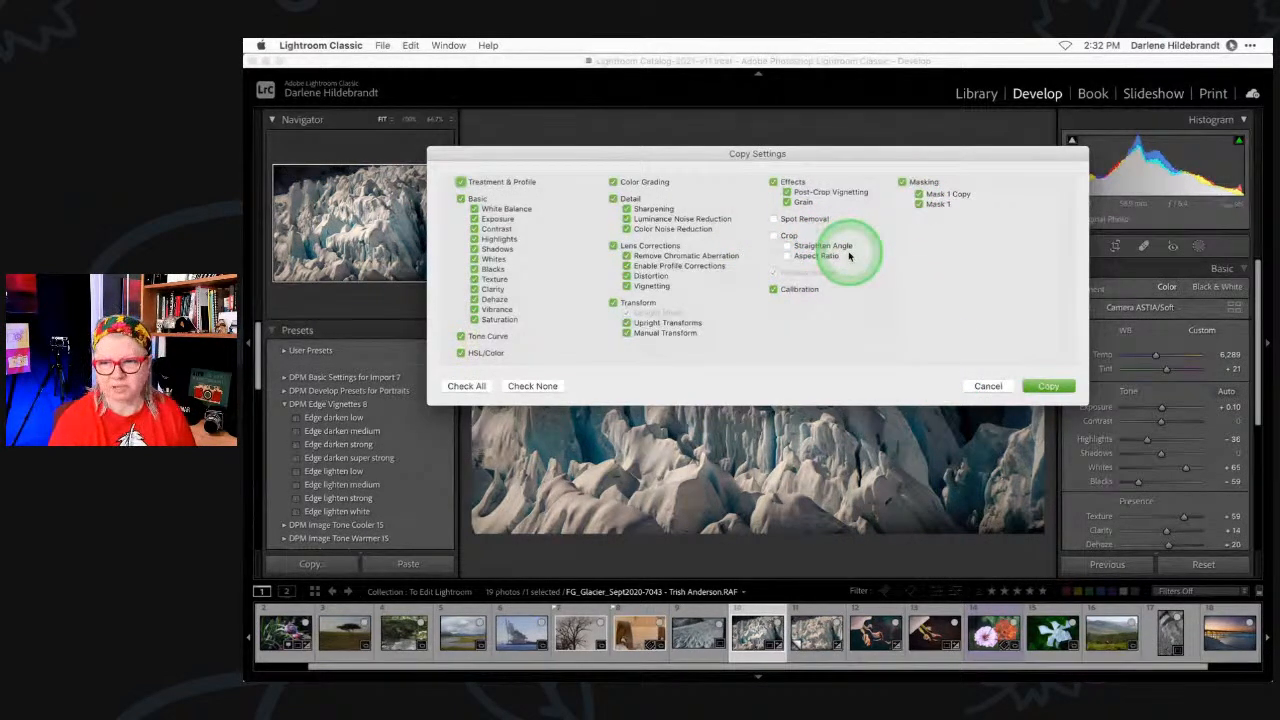
left_click(1047, 387)
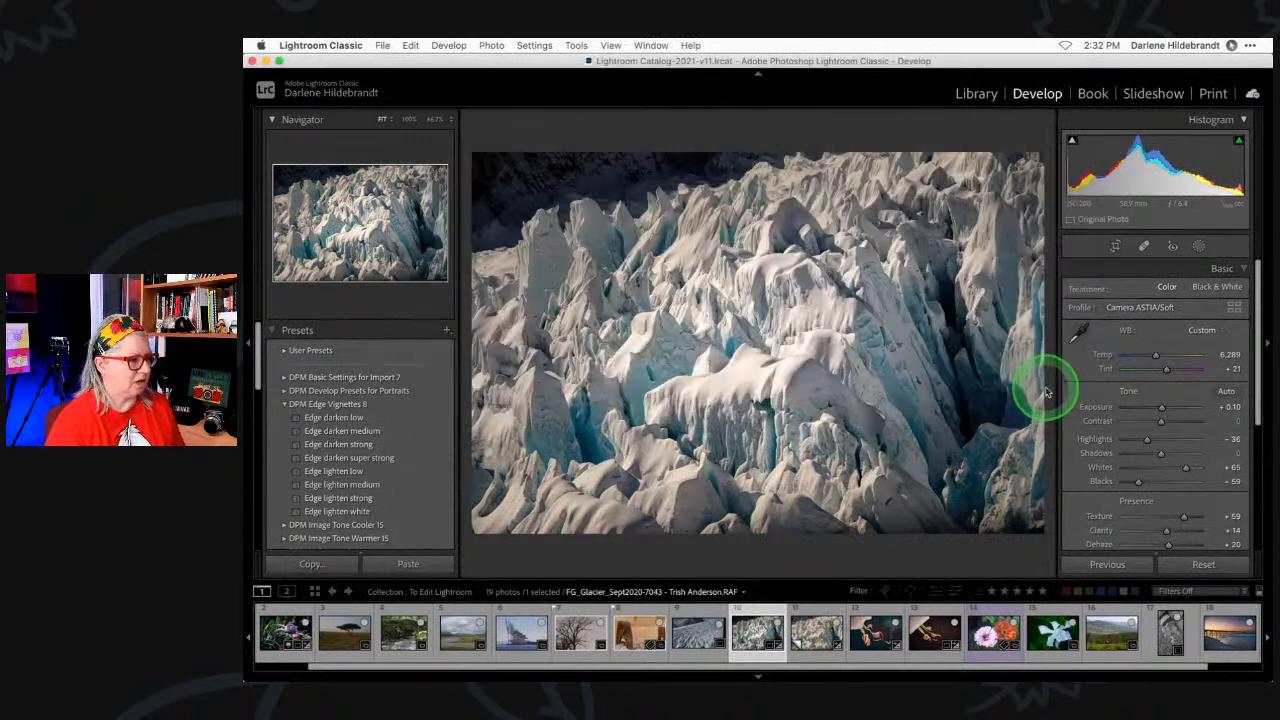
key("Left")
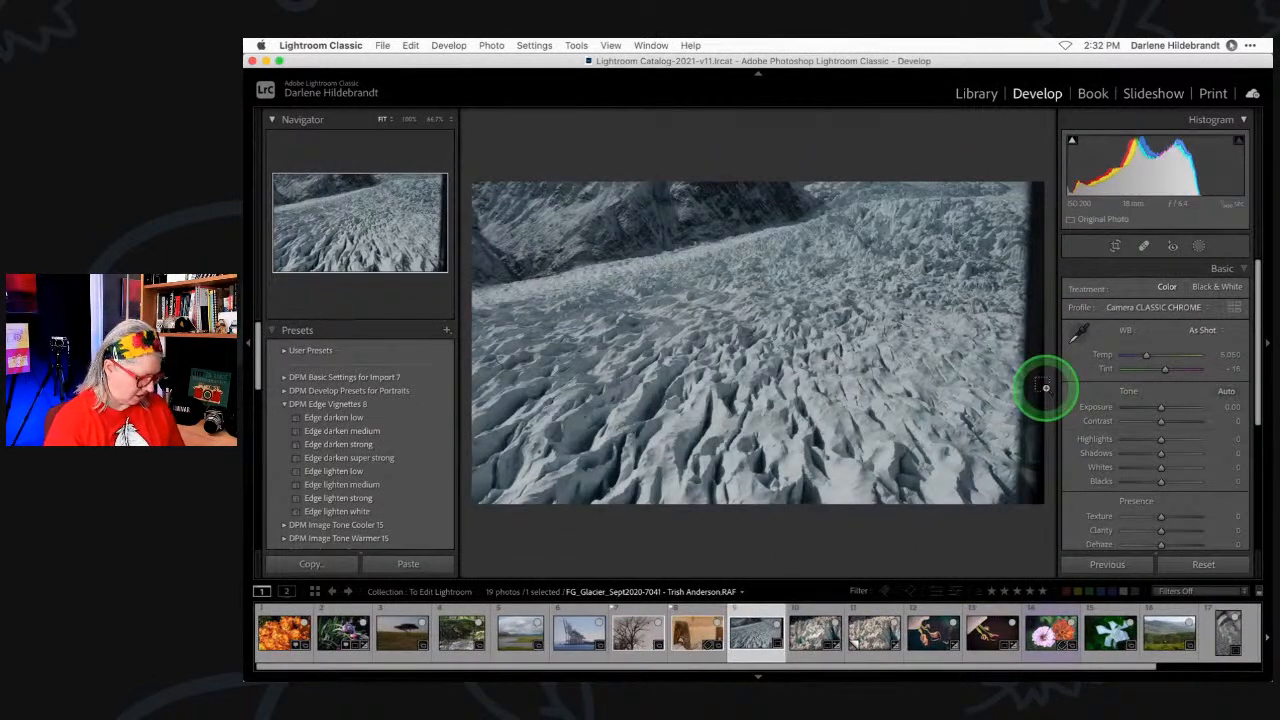
key("super+shift+v")
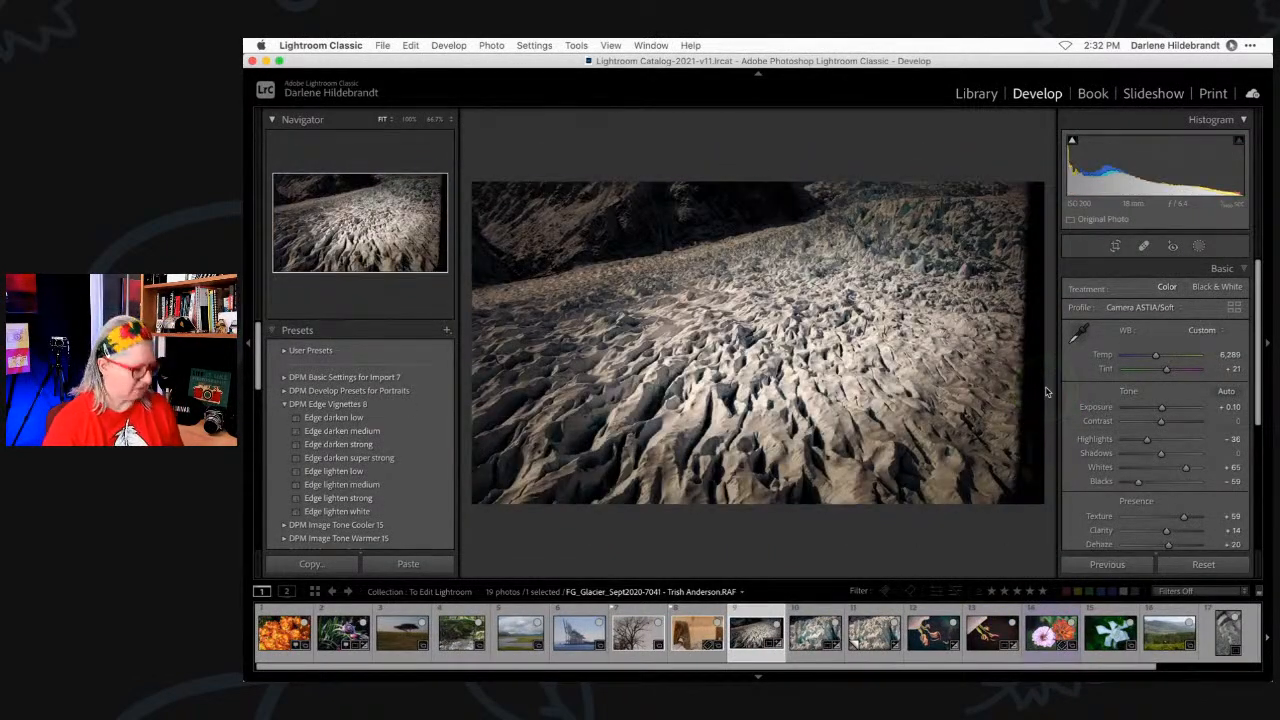
- Reset and redraw the crop of the 7041 photo to remove its dark right edge and bottom strip, and set Exposure to +0.95
key("r")
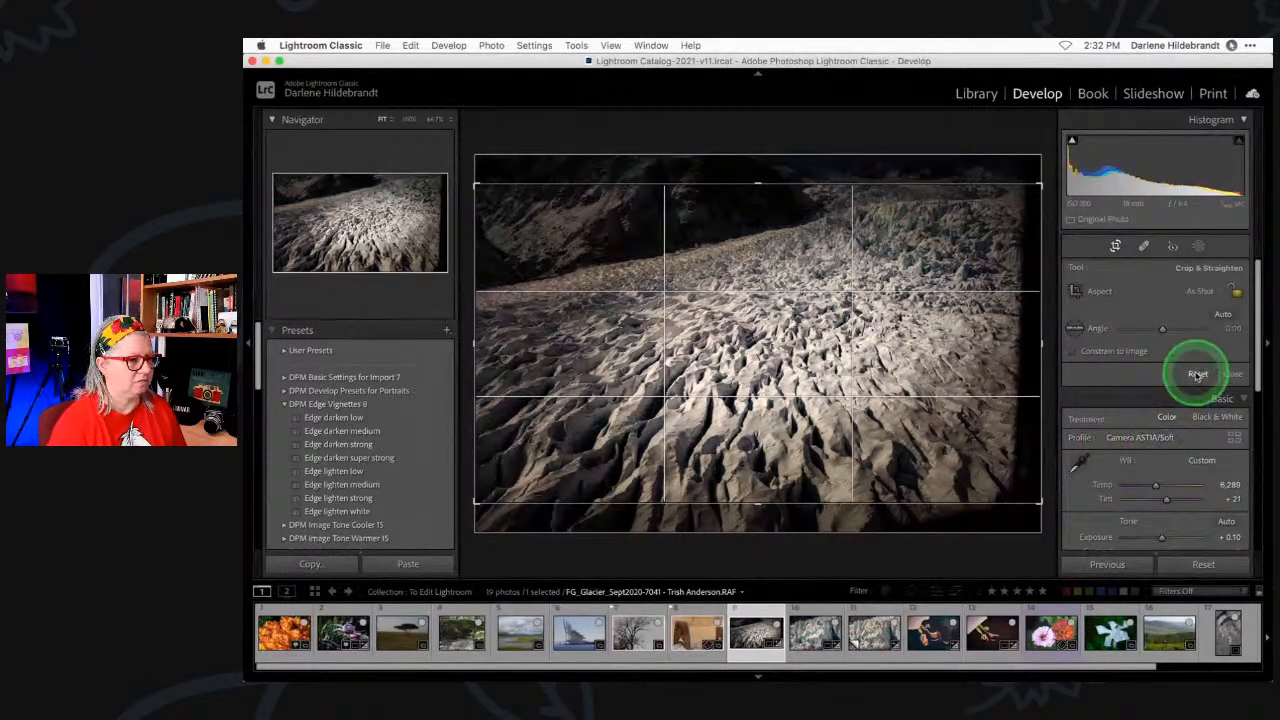
left_click(1199, 377)
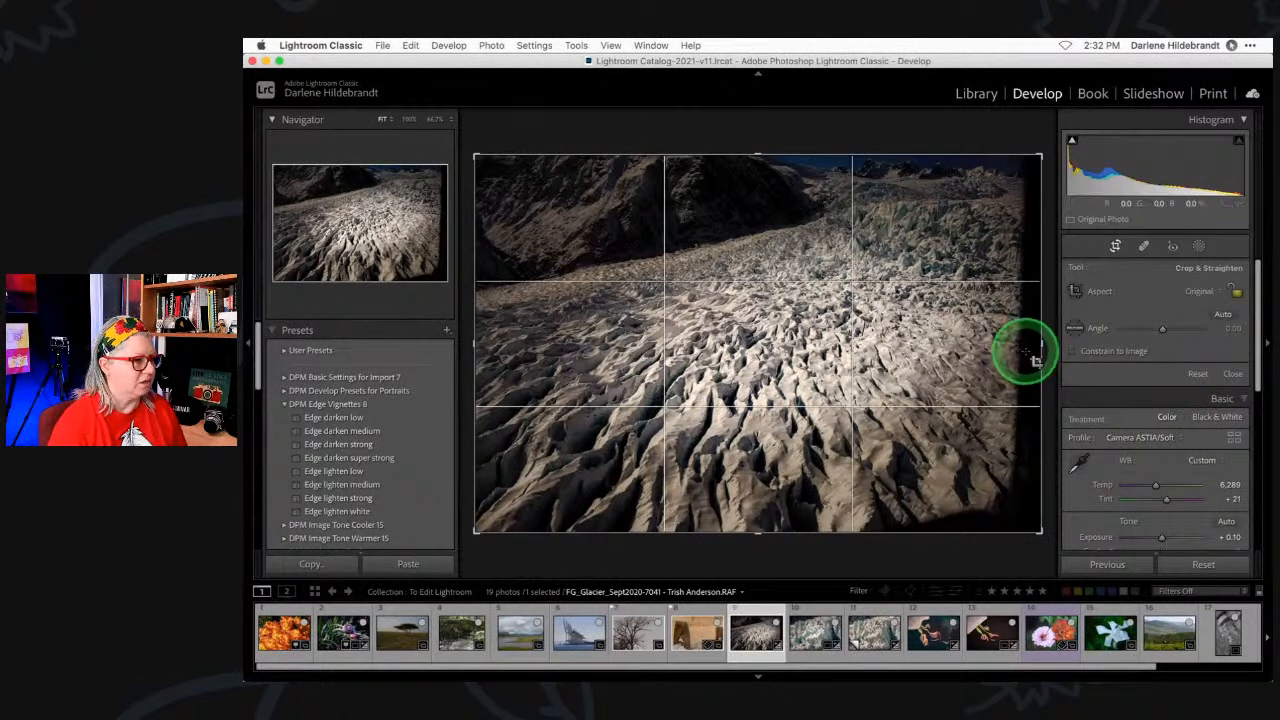
left_click_drag(1041, 345, 1031, 343)
left_click_drag(804, 531, 803, 516)
key("Return")
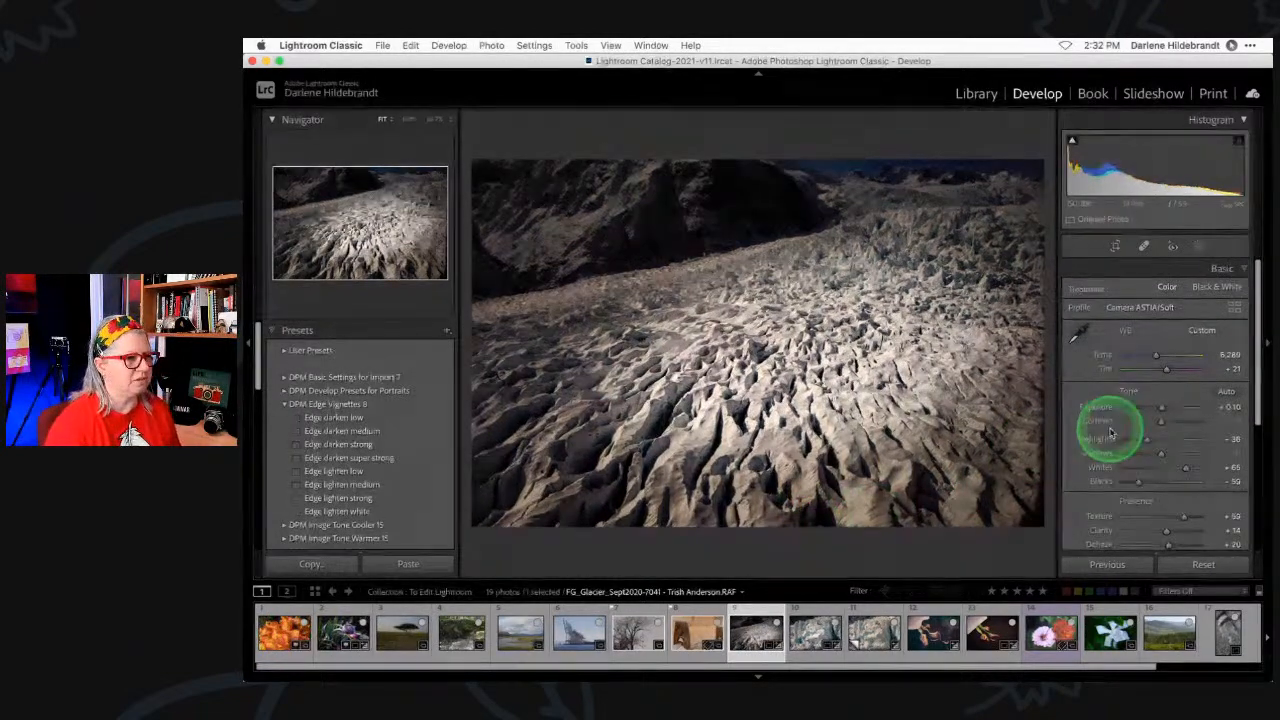
left_click_drag(1160, 408, 1170, 410)
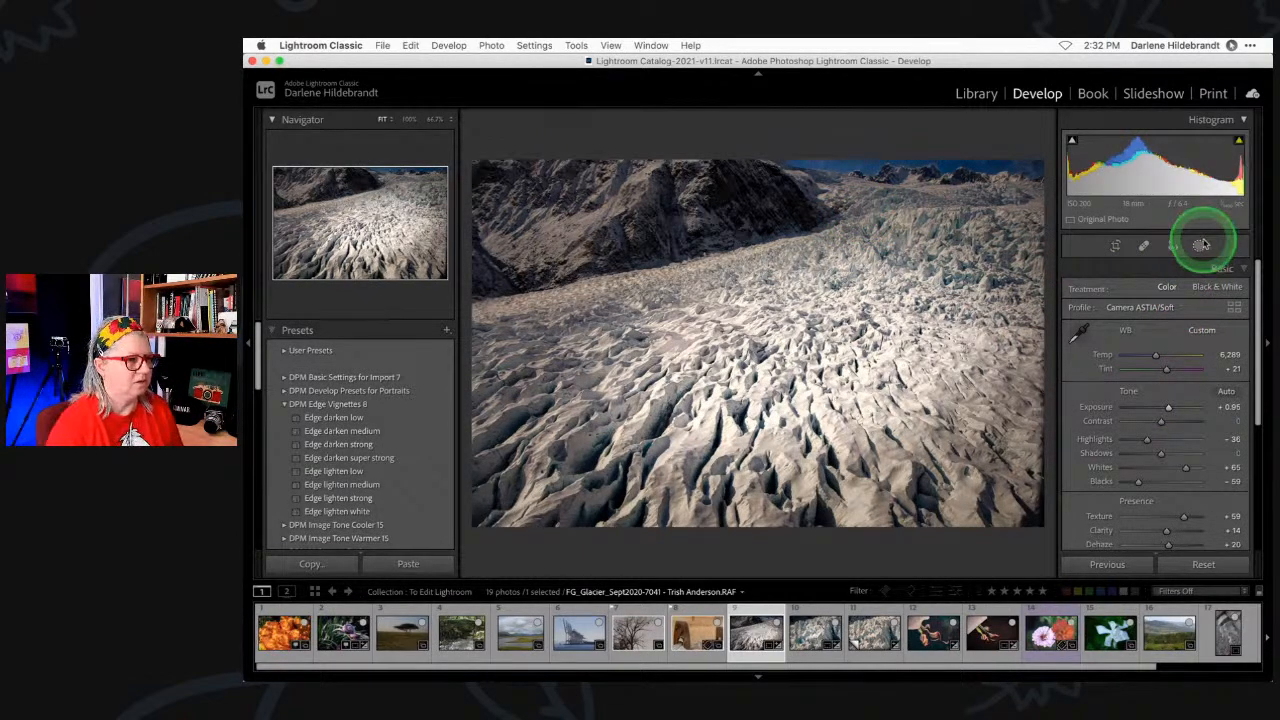
- Reposition the radial gradients of Mask 1 and Mask 1 Copy over the upper glacier, tilted along the slope of the ice
left_click(1199, 245)
left_click(966, 194)
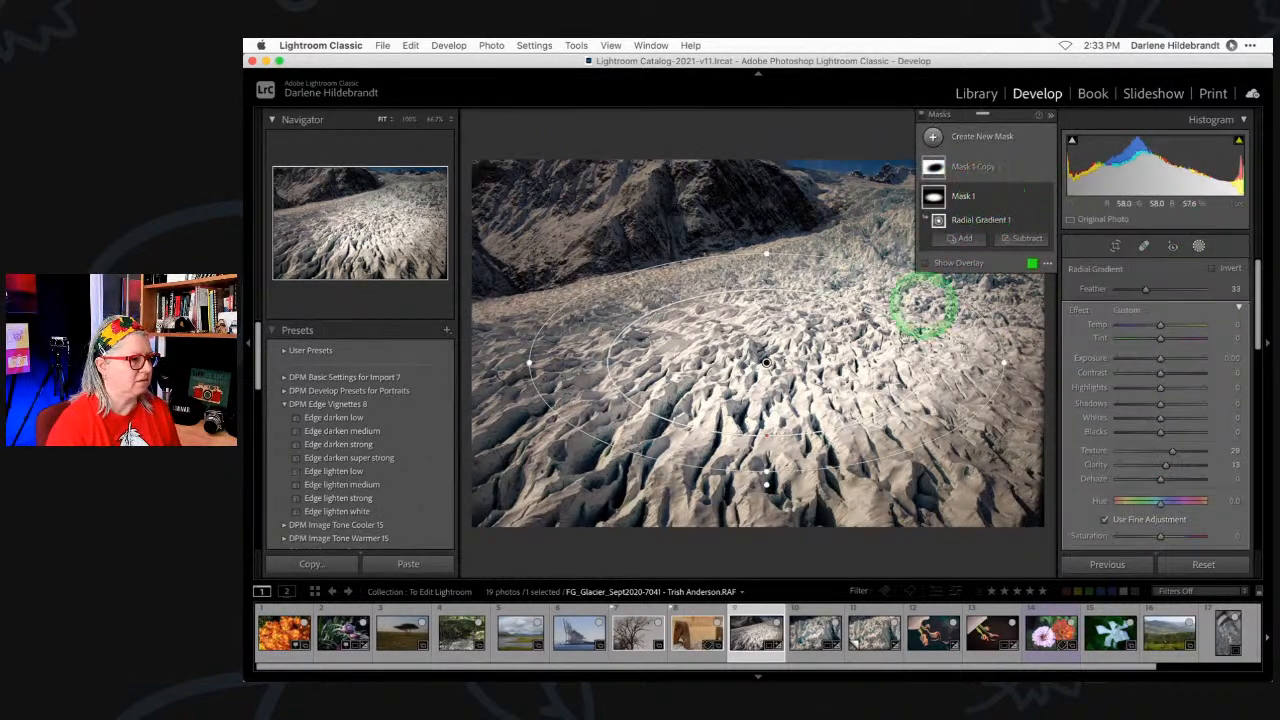
left_click_drag(948, 443, 849, 284)
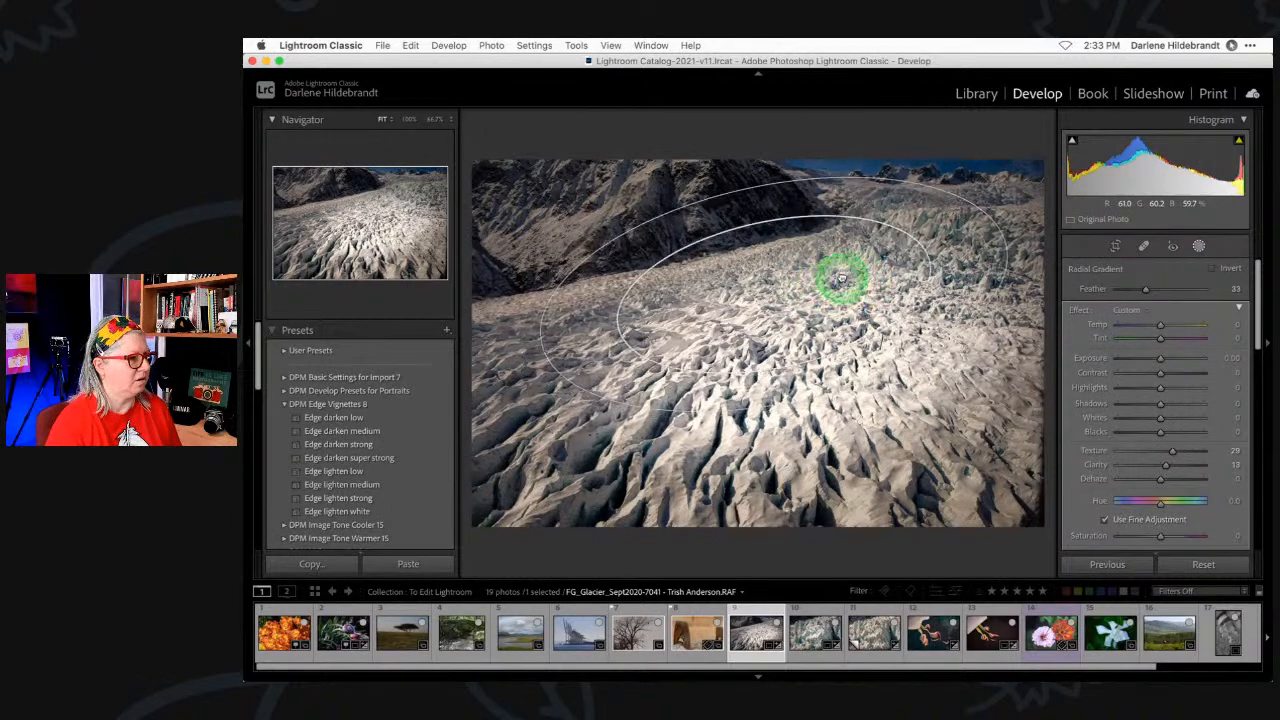
mouse_move(850, 263)
left_mouse_down()
mouse_move(821, 270)
mouse_move(835, 262)
mouse_move(842, 282)
left_mouse_up()
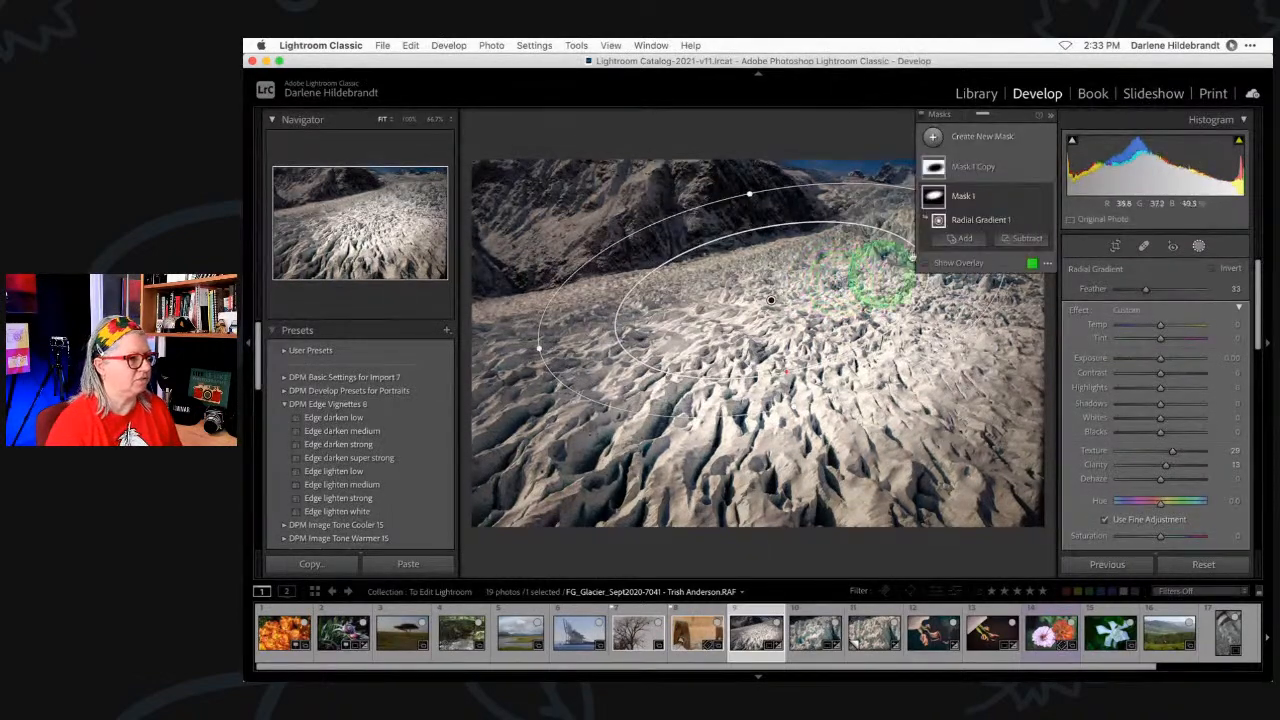
left_click(993, 168)
left_click_drag(847, 352, 837, 273)
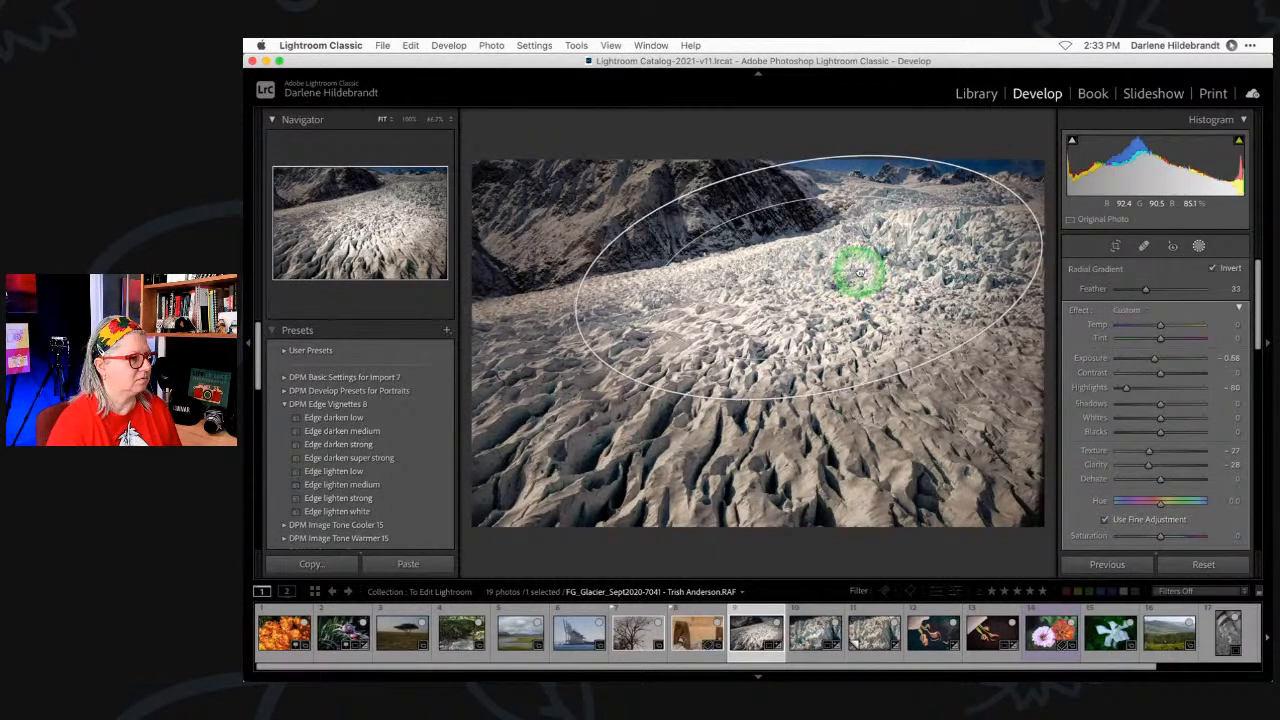
left_click_drag(815, 290, 816, 288)
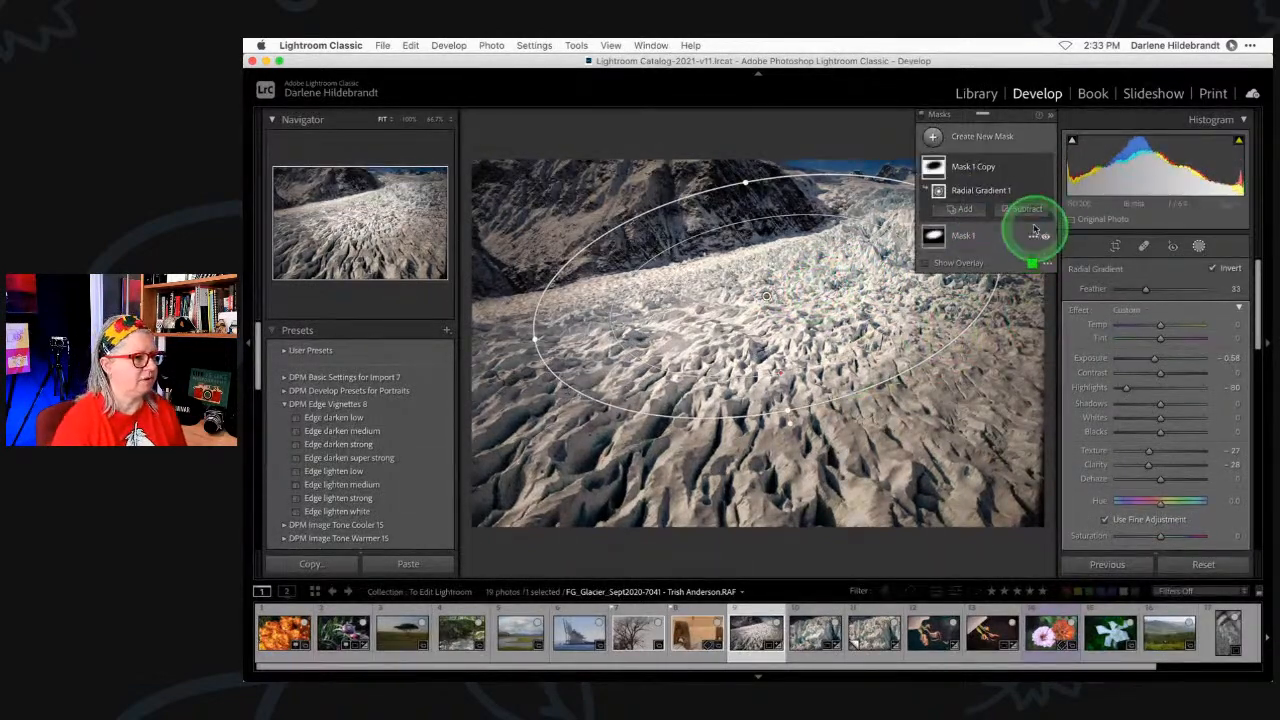
left_click(1198, 245)
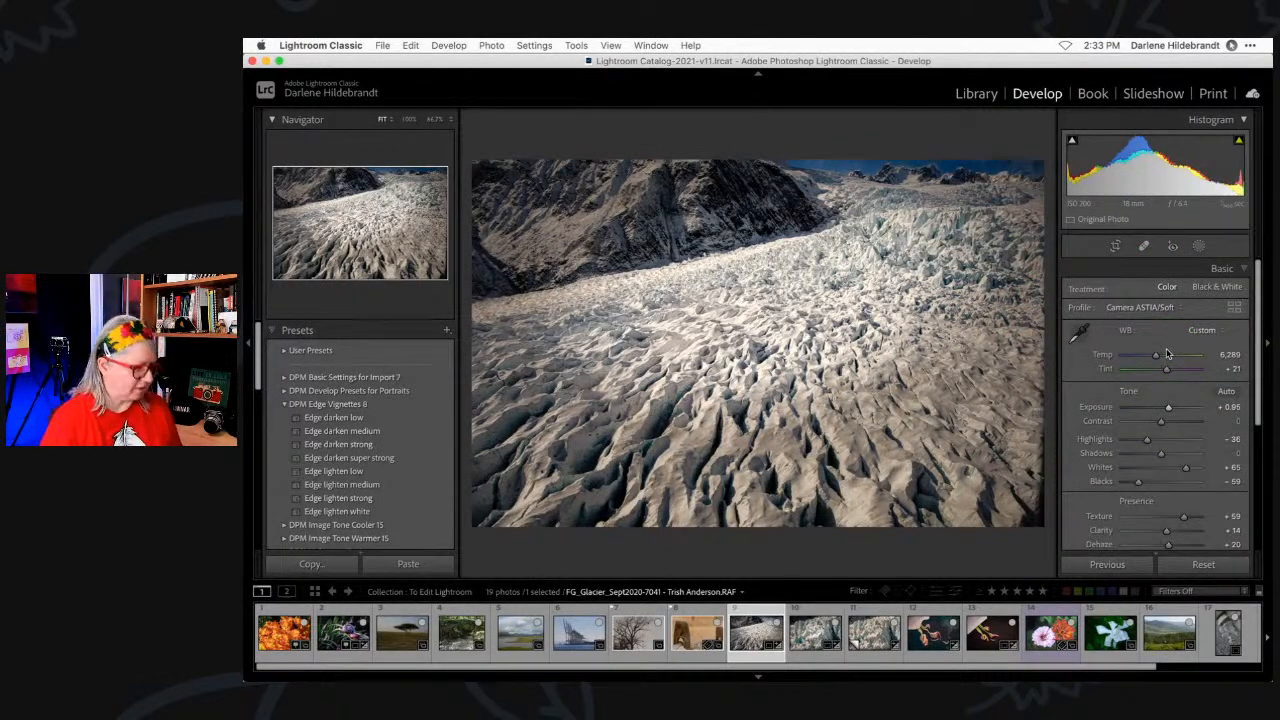
- Crop the 7041 photo tighter by trimming more foreground ice from the bottom of the image
key("r")
mouse_move(968, 508)
left_mouse_down()
mouse_move(957, 515)
mouse_move(960, 466)
mouse_move(956, 490)
left_mouse_up()
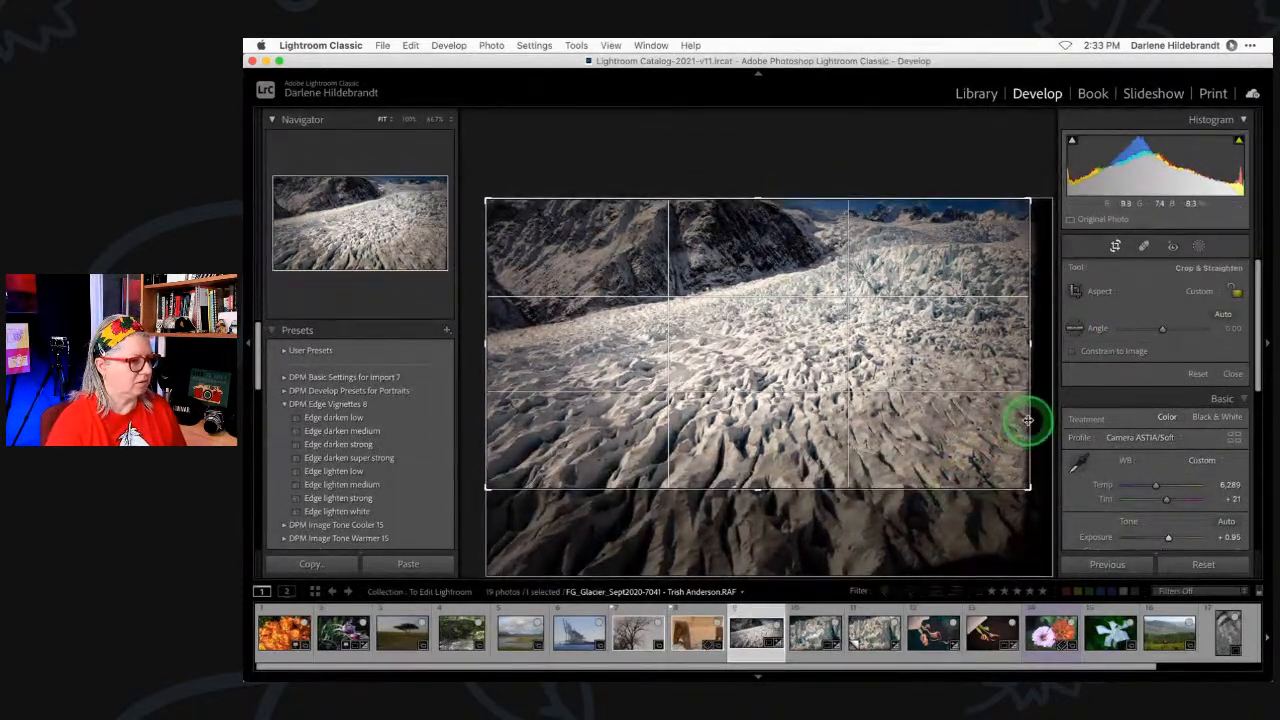
key("r")
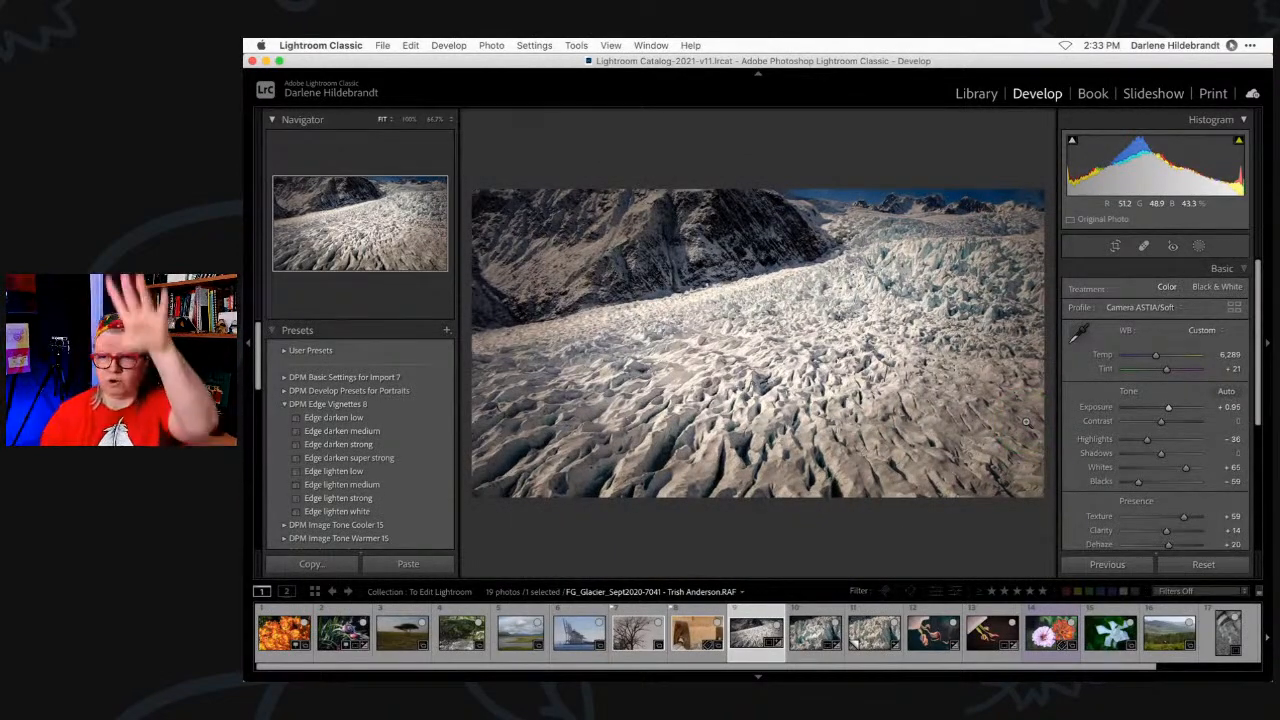
- Try Highlights at -20 and Whites at +53 on the 7041 photo, and undo both changes
key("r")
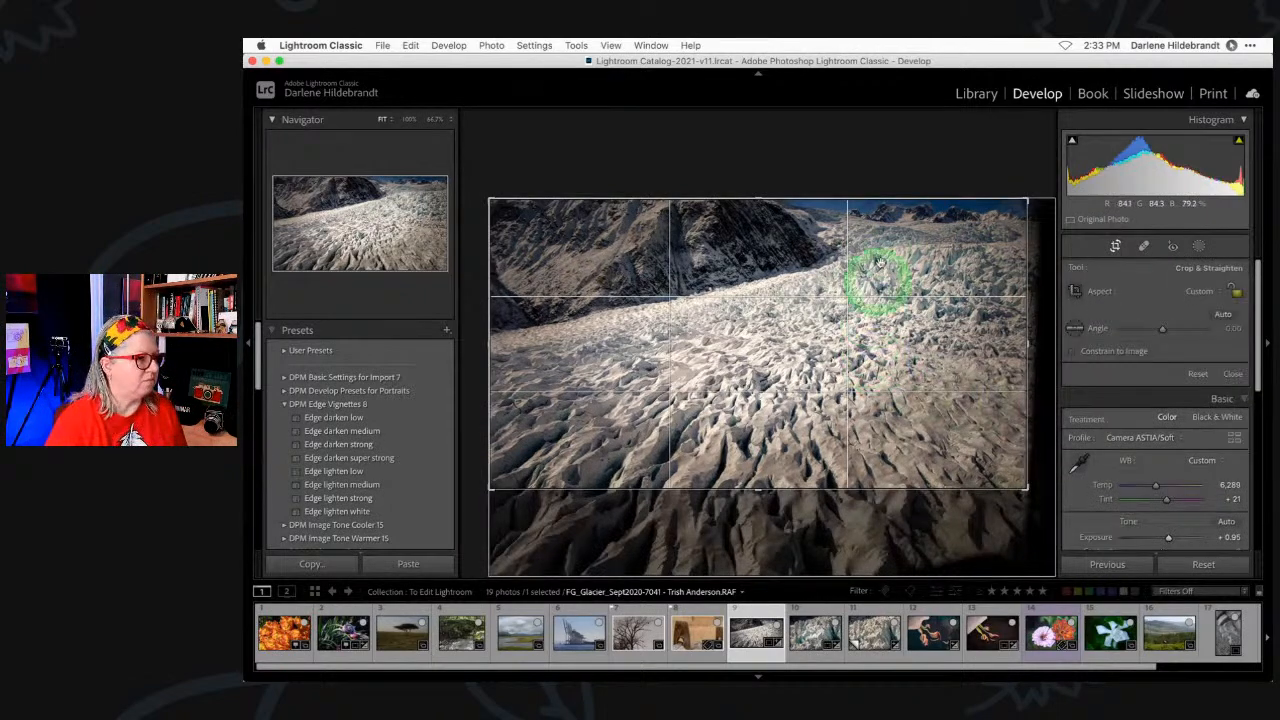
key("r")
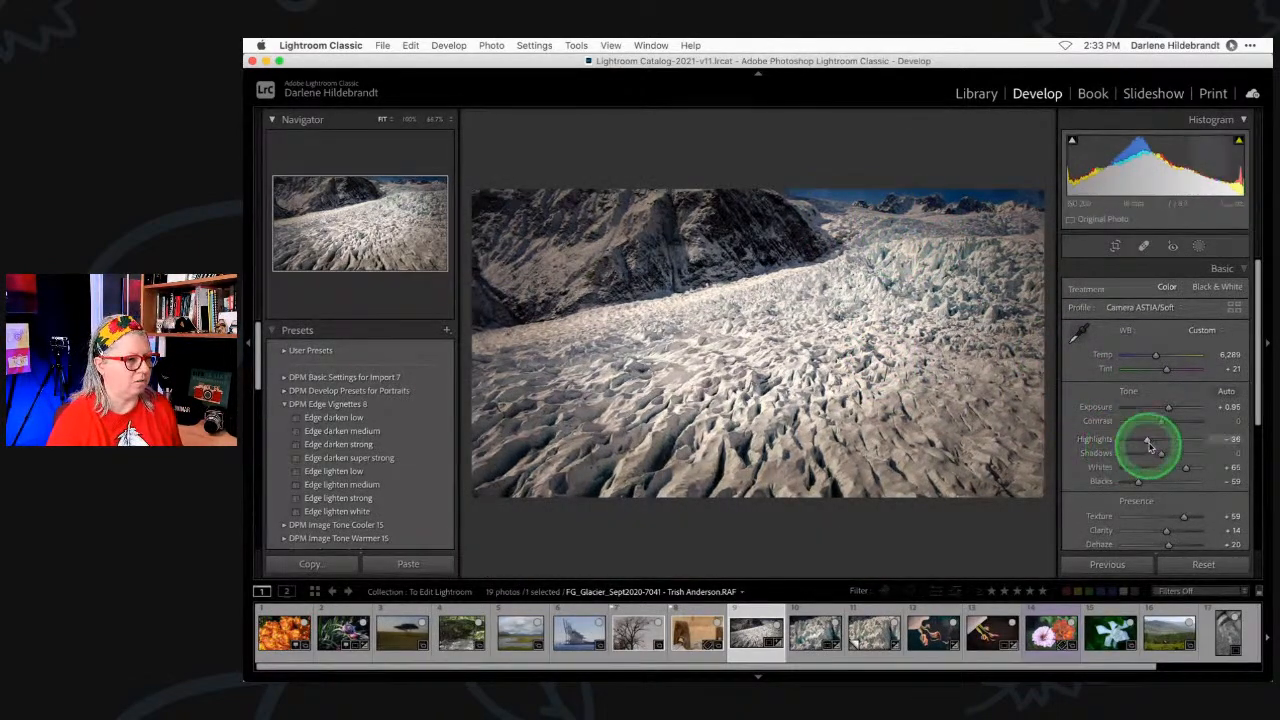
left_click_drag(1150, 441, 1183, 468)
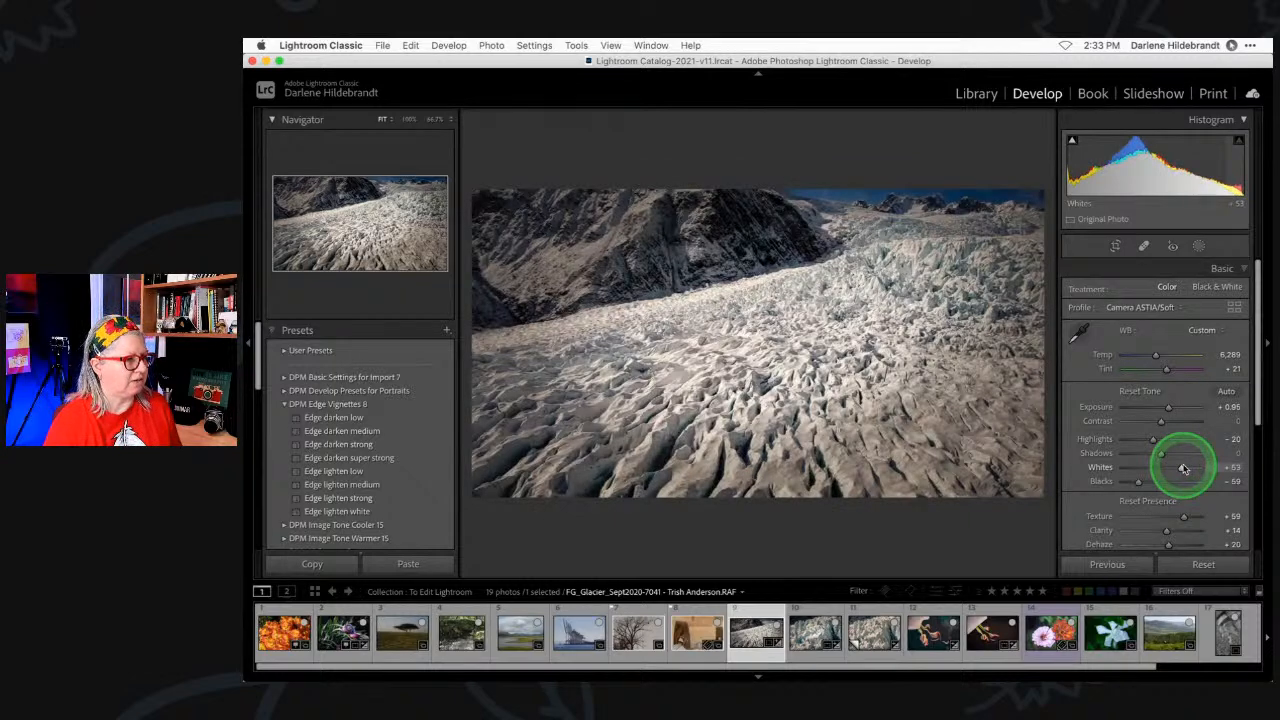
key("super+z")
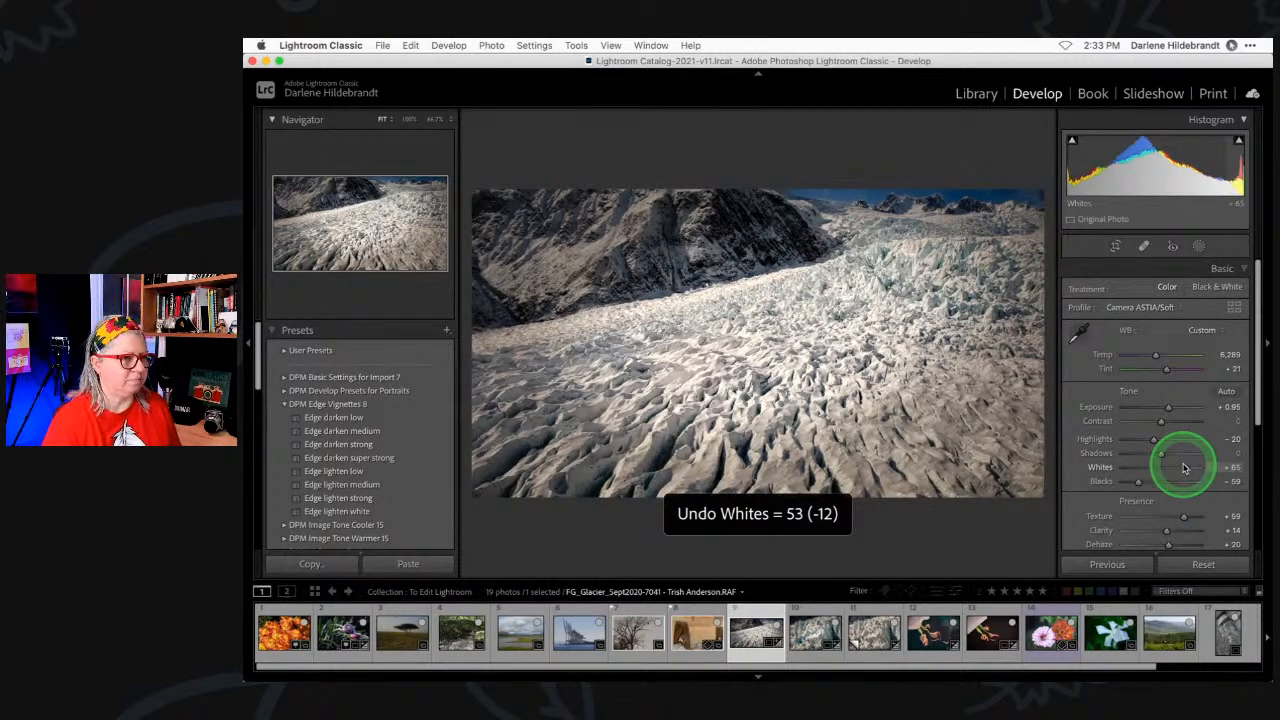
key("super+z")
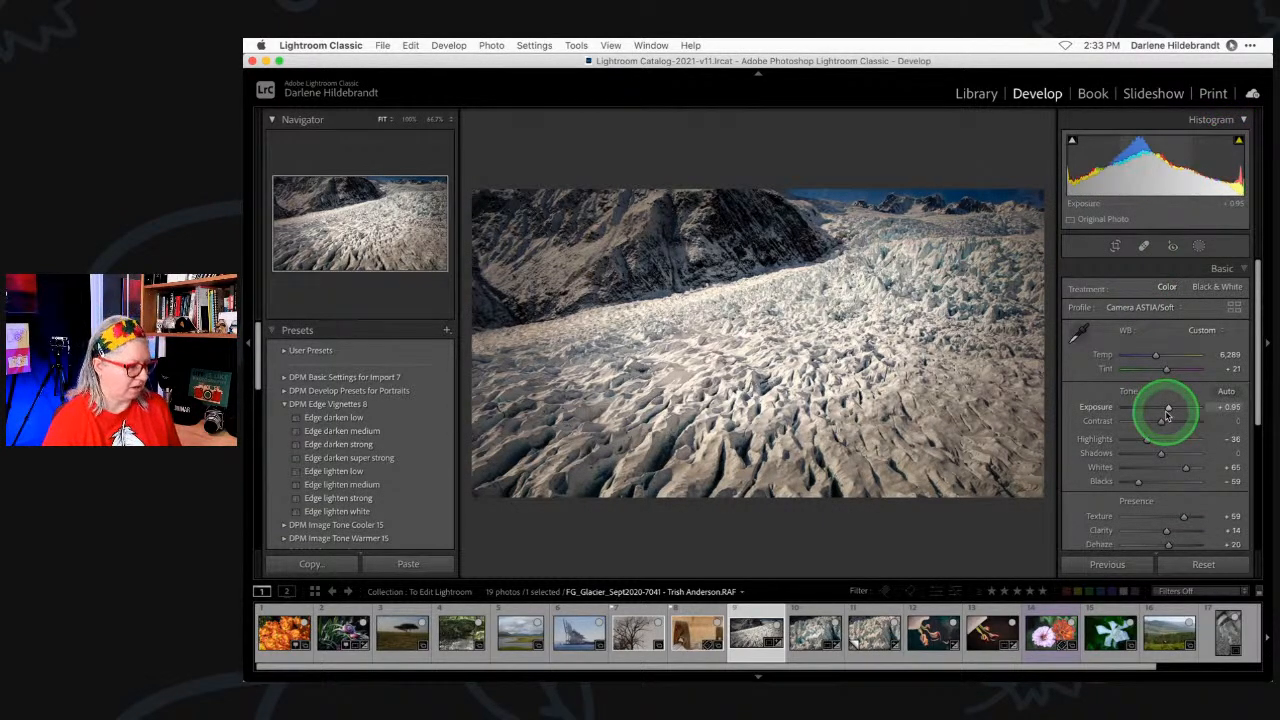
- Set Whites to +47 and Exposure to +1.30 on the 7041 photo, and compare it with the before view
left_click(1184, 468, "alt")
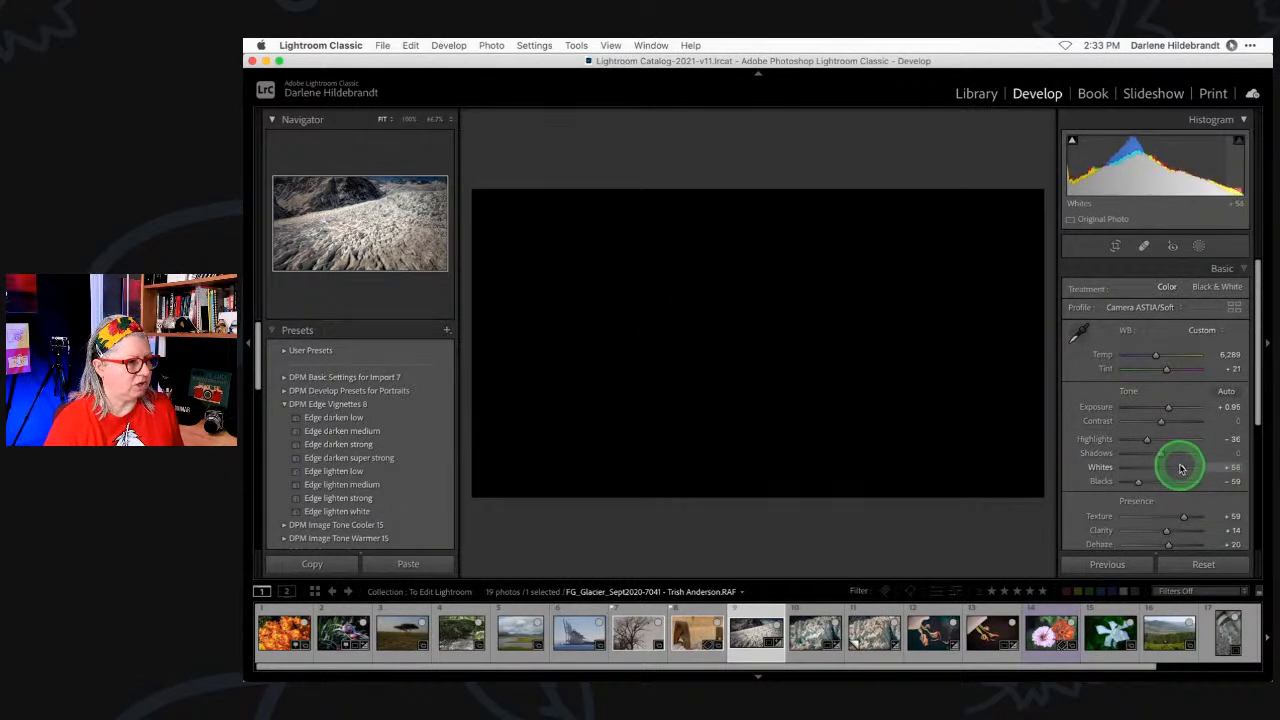
left_click_drag(1178, 468, 1176, 466)
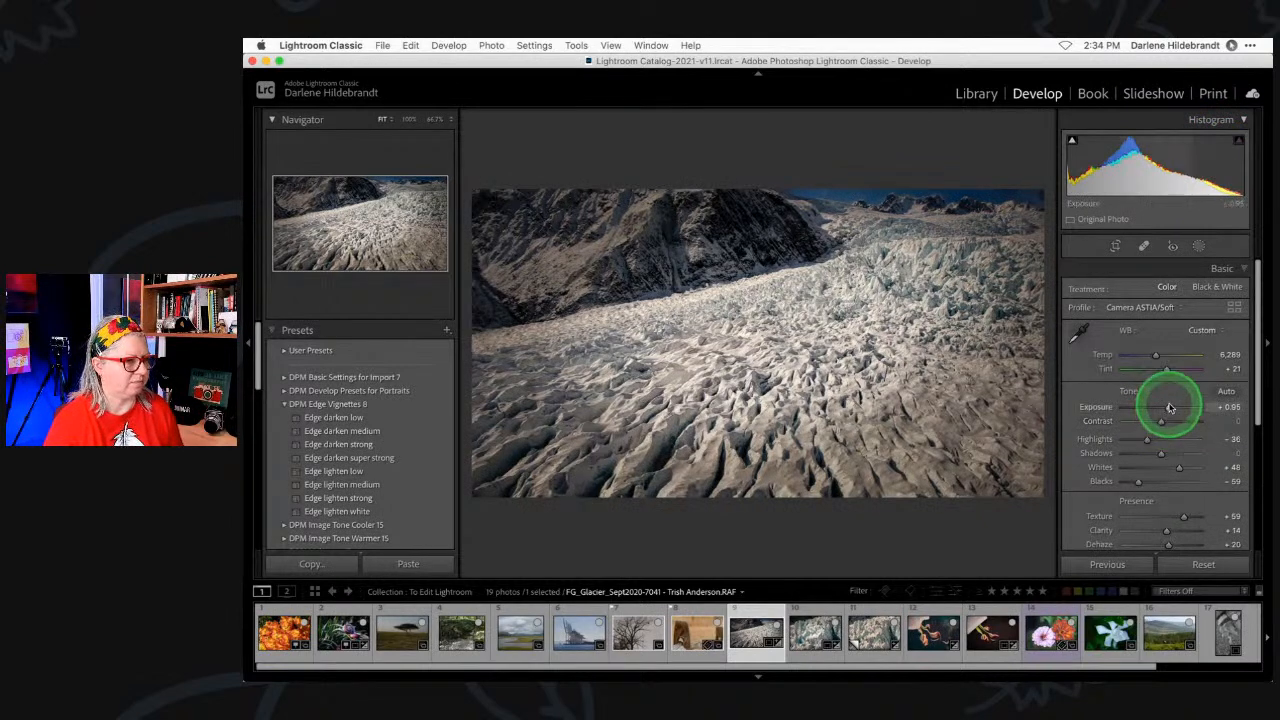
left_click_drag(1167, 407, 1171, 408)
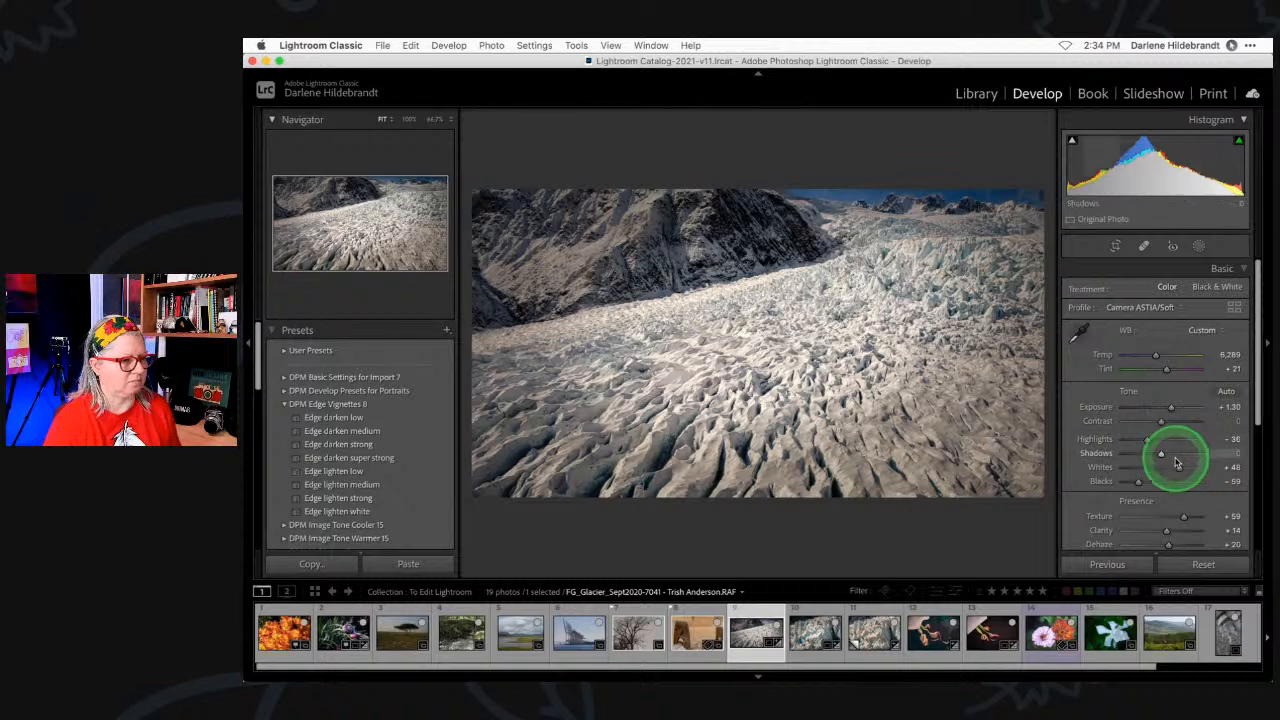
left_click_drag(1179, 467, 1178, 468)
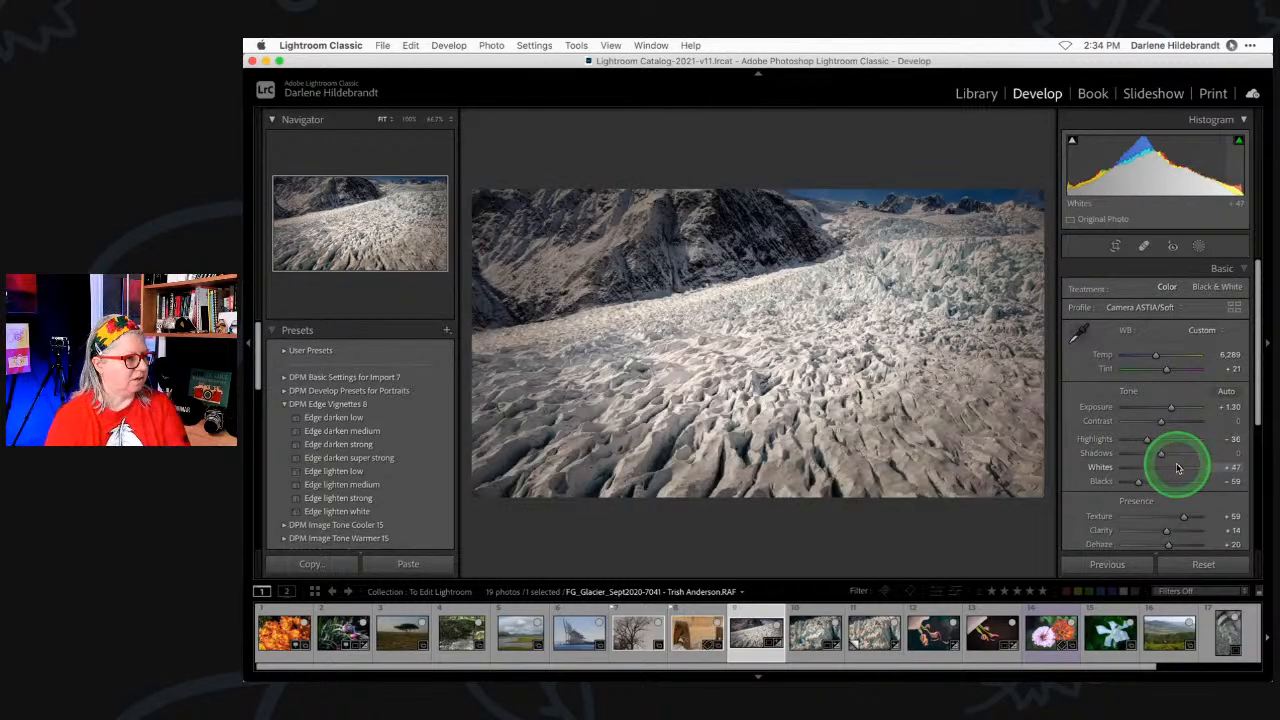
key("backslash")
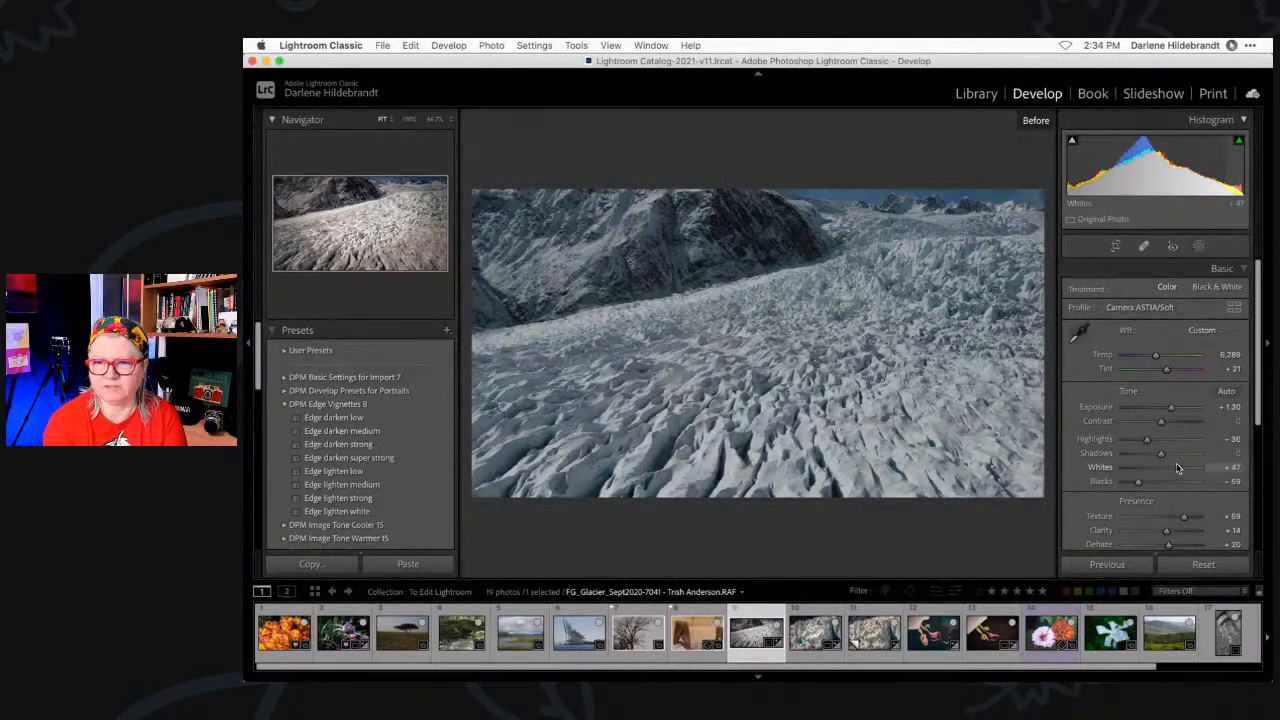
key("backslash")
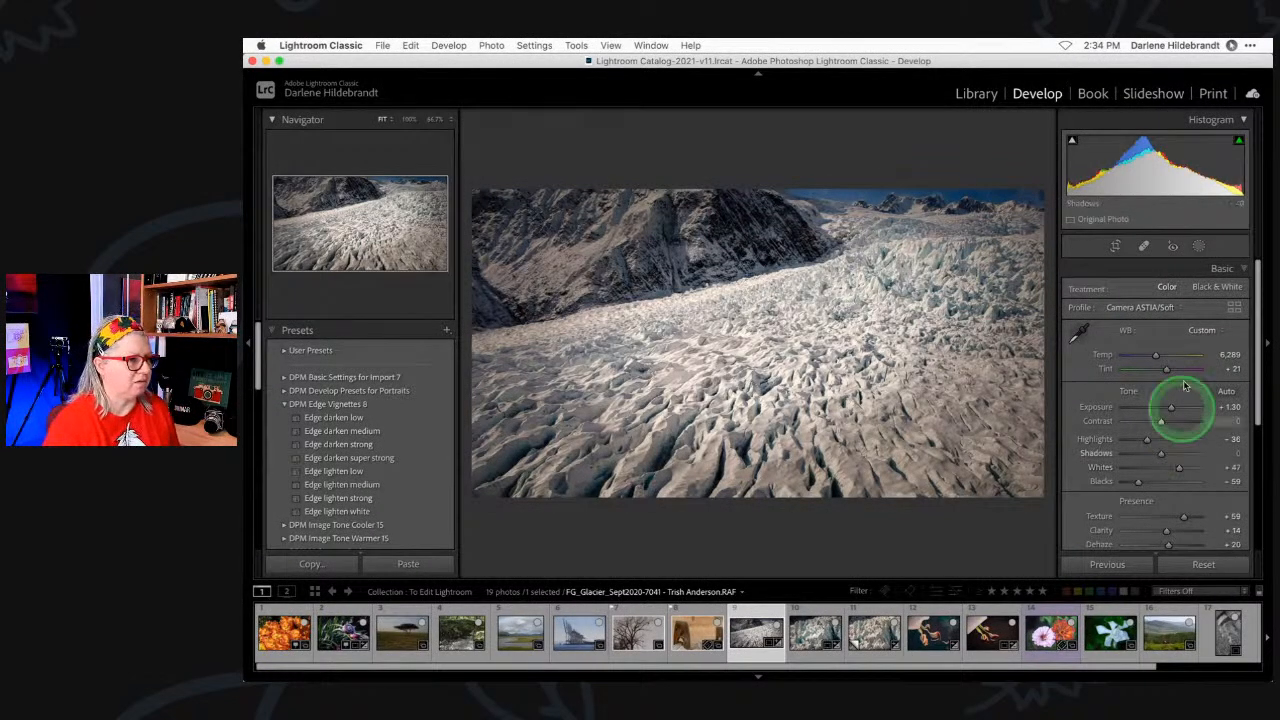
- Move the Masks panel clear of the image and shift Mask 1 Copy's radial gradient onto the upper-right part of the glacier
left_click(1199, 245)
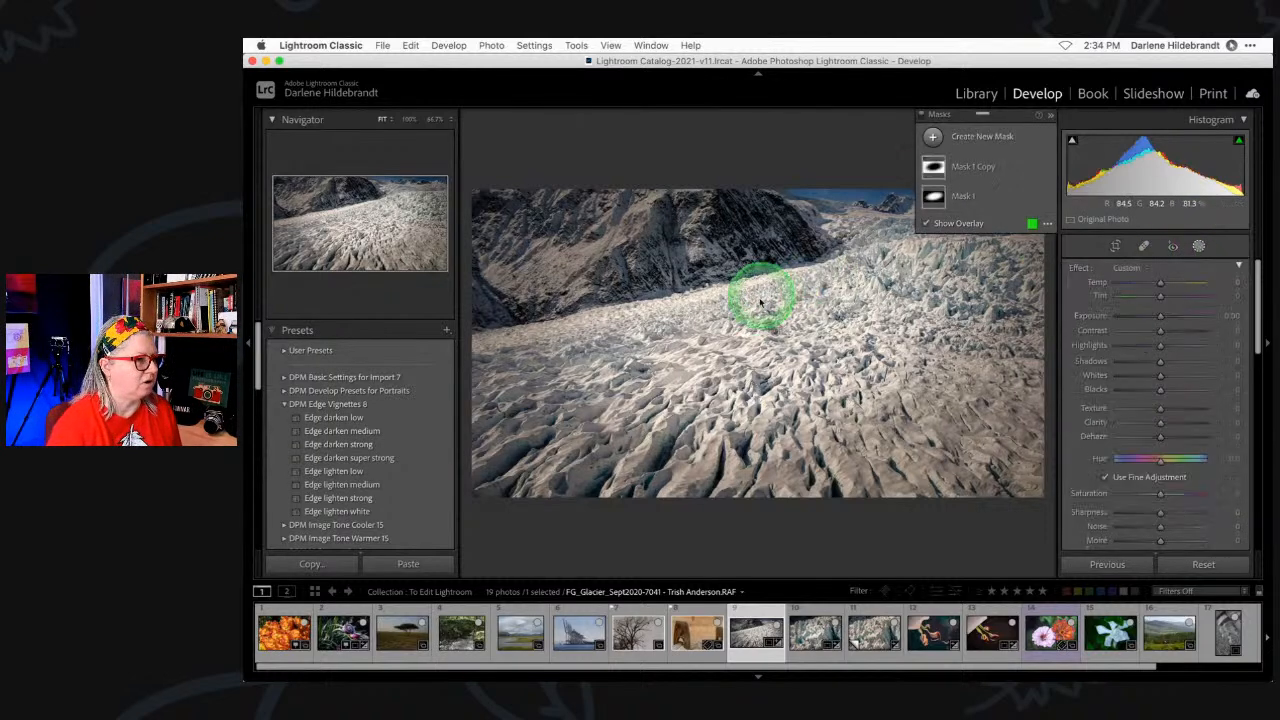
left_click(972, 198)
left_click_drag(858, 317, 934, 277)
left_click_drag(1018, 120, 1006, 514)
left_click(993, 571)
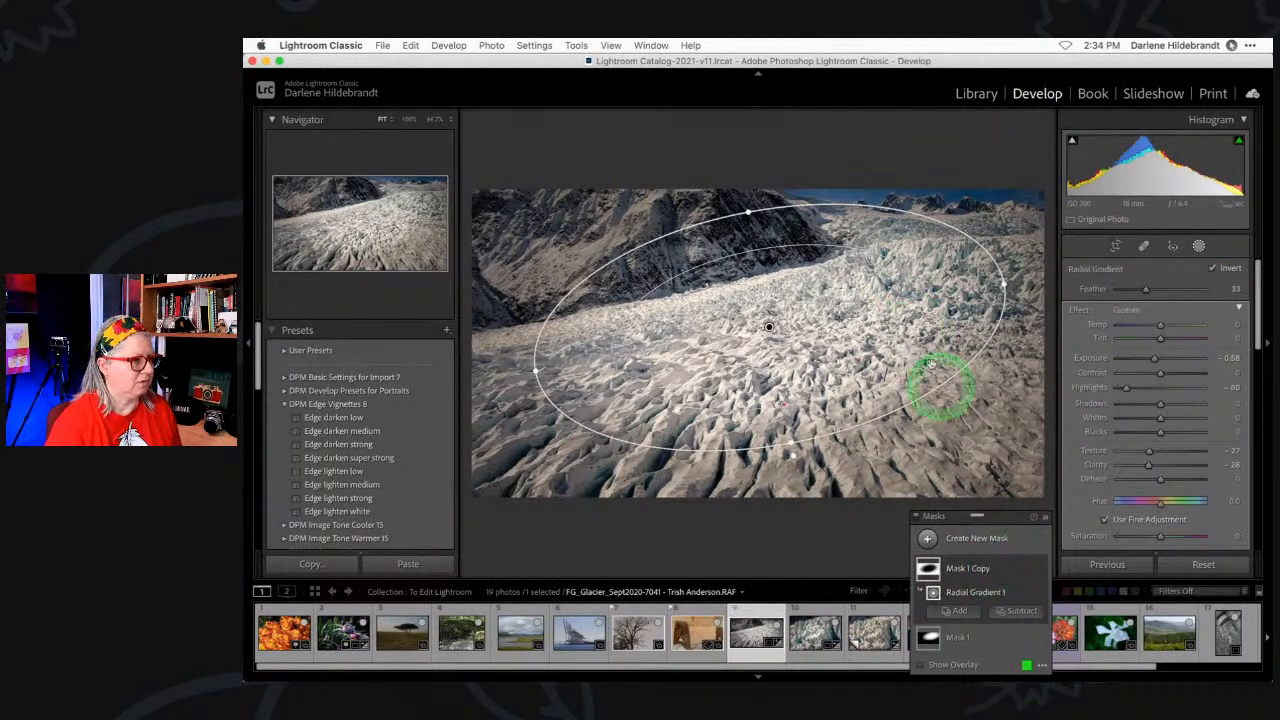
left_click_drag(877, 320, 960, 251)
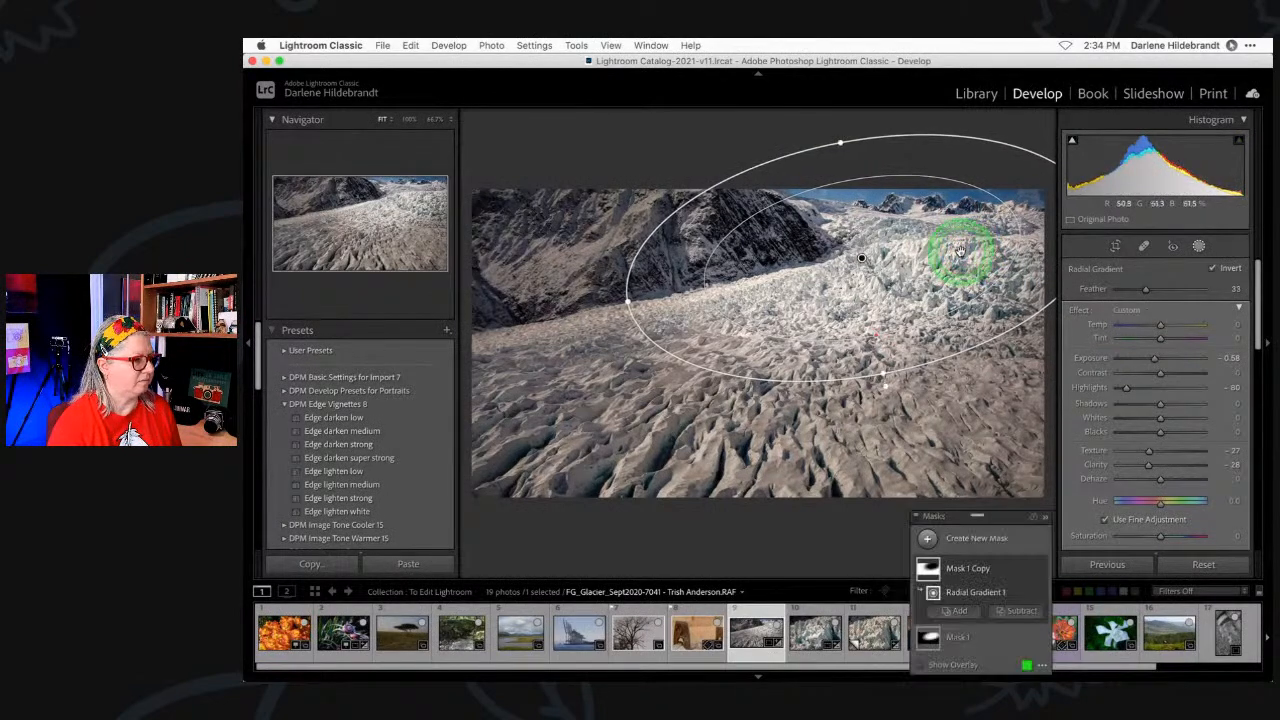
- Reposition Mask 1's radial gradient over the upper glacier, close masking, and compare the photo with its before view
left_click(977, 638)
left_click_drag(886, 277, 426, 370)
left_click_drag(811, 314, 783, 280)
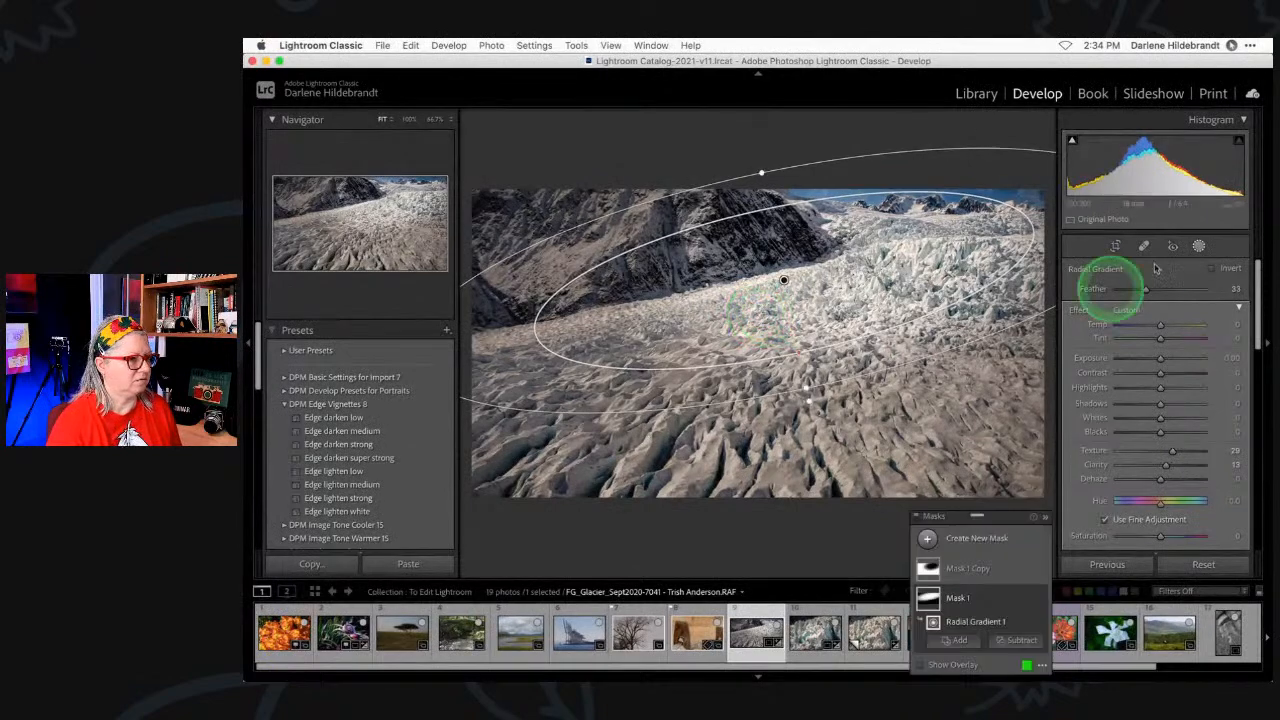
left_click(1199, 245)
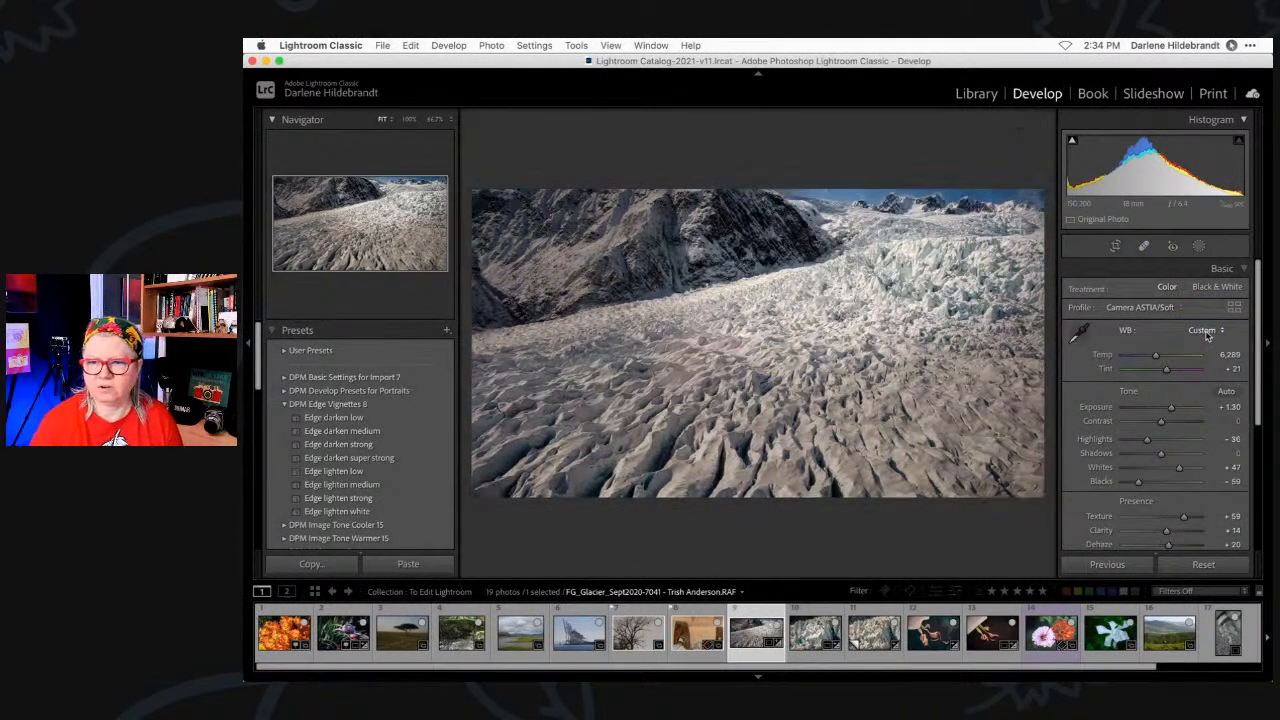
key("backslash")
key("backslash")
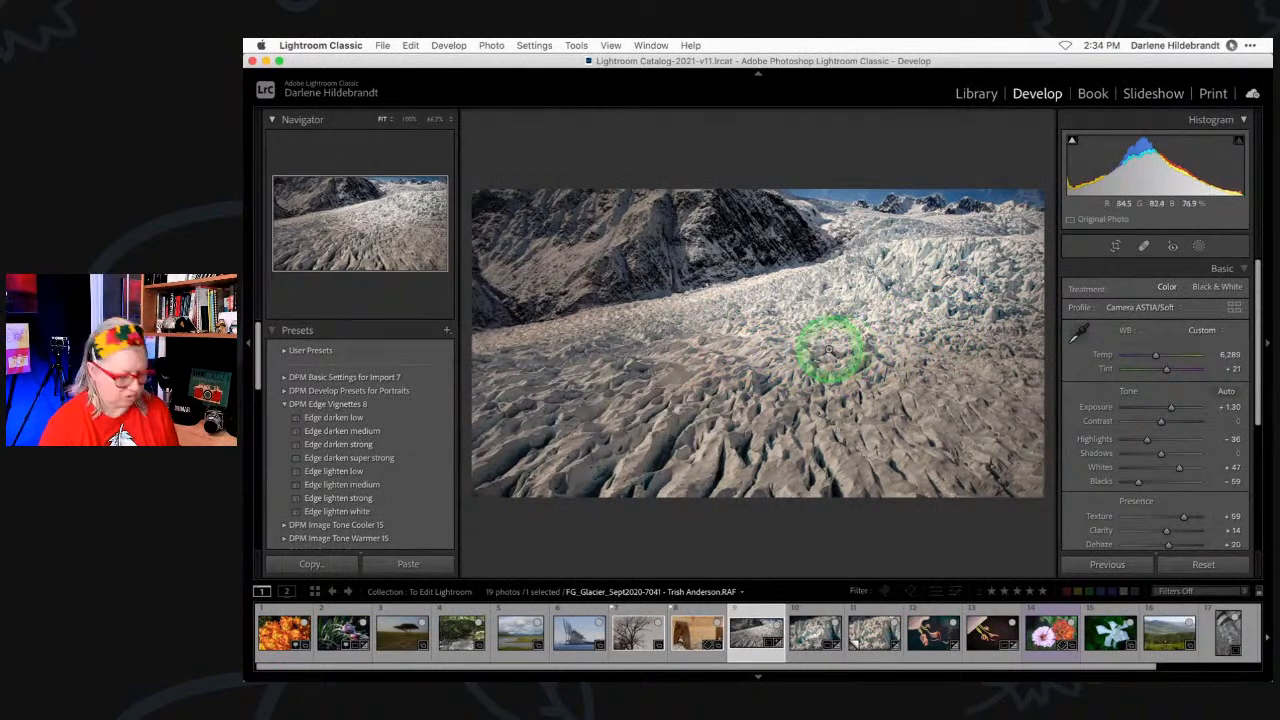
- Check both masks with the overlay, and lighten Mask 1 Copy by setting Exposure to about -0.32 and Highlights to about -38
left_click(1199, 245)
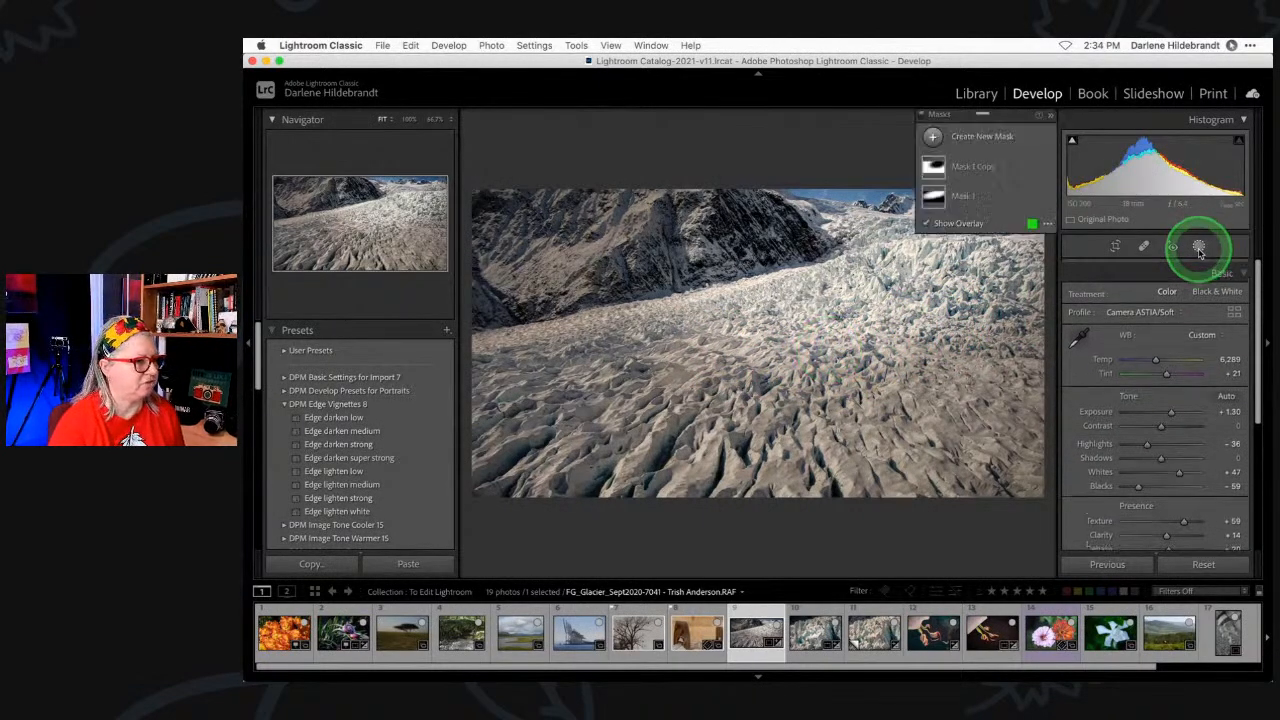
left_click(984, 194)
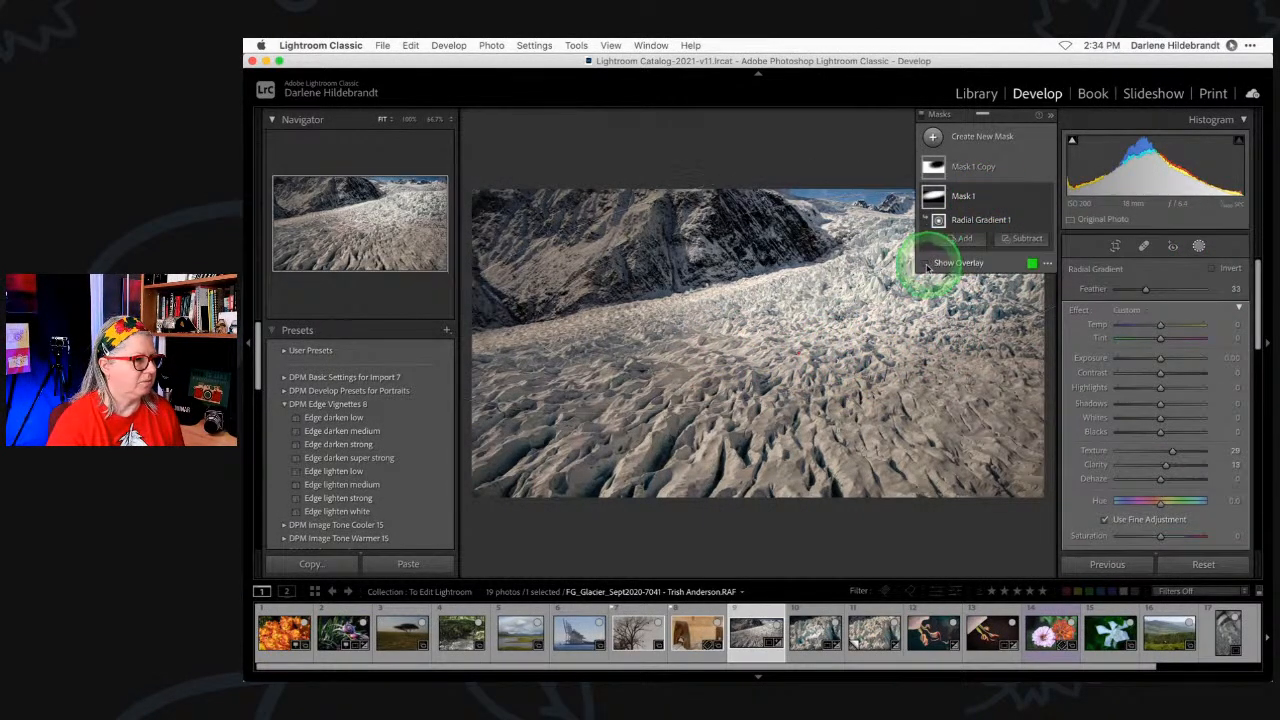
left_click(926, 264)
left_click(988, 170)
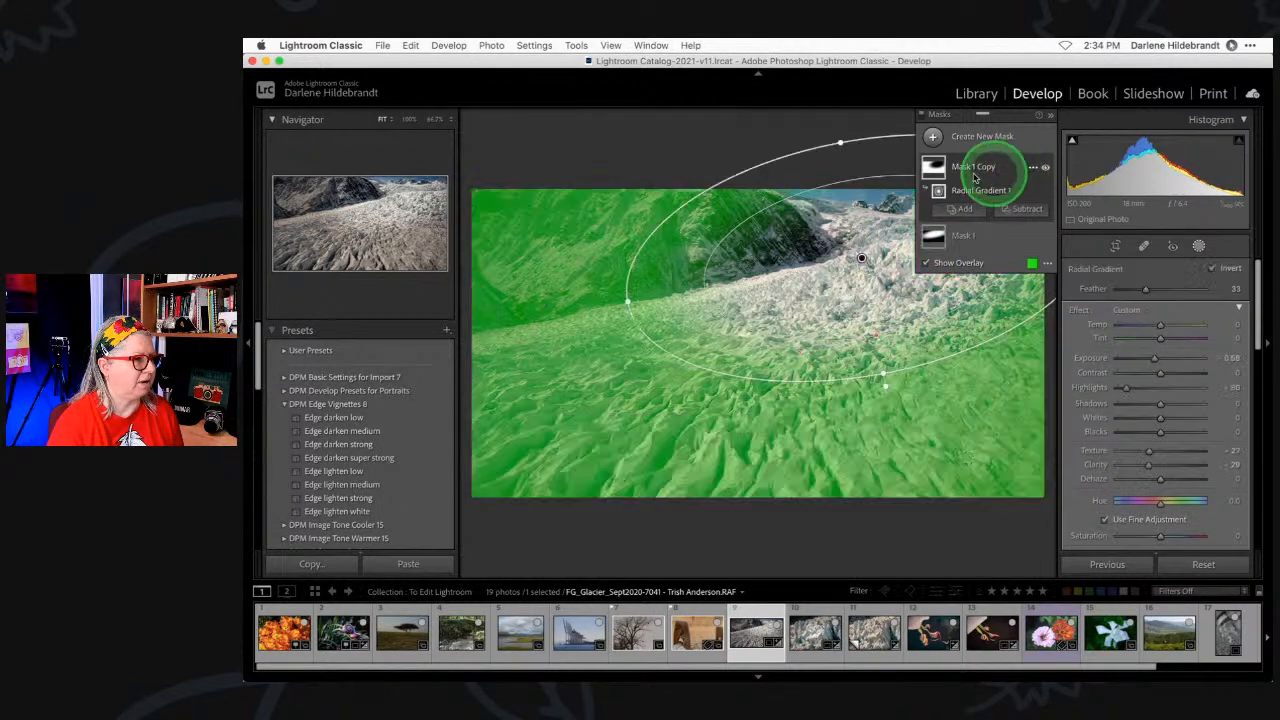
left_click(935, 245)
left_click_drag(1106, 366, 1158, 361)
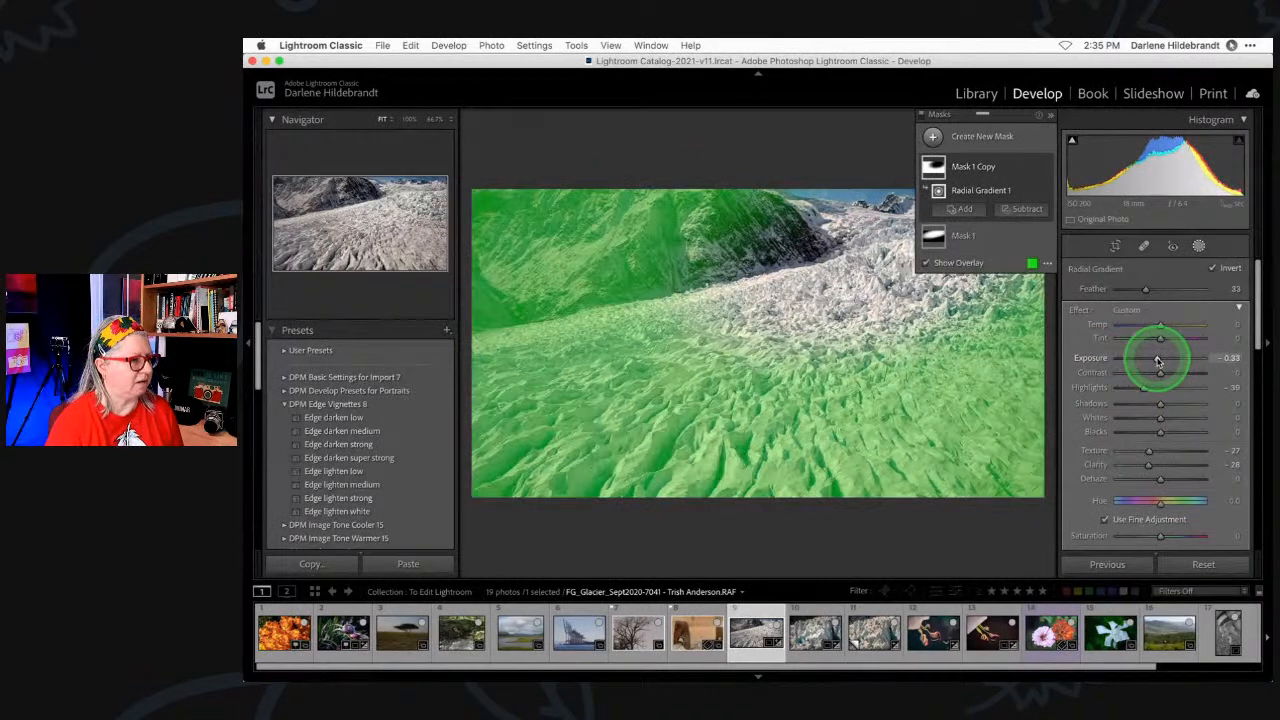
left_click(926, 262)
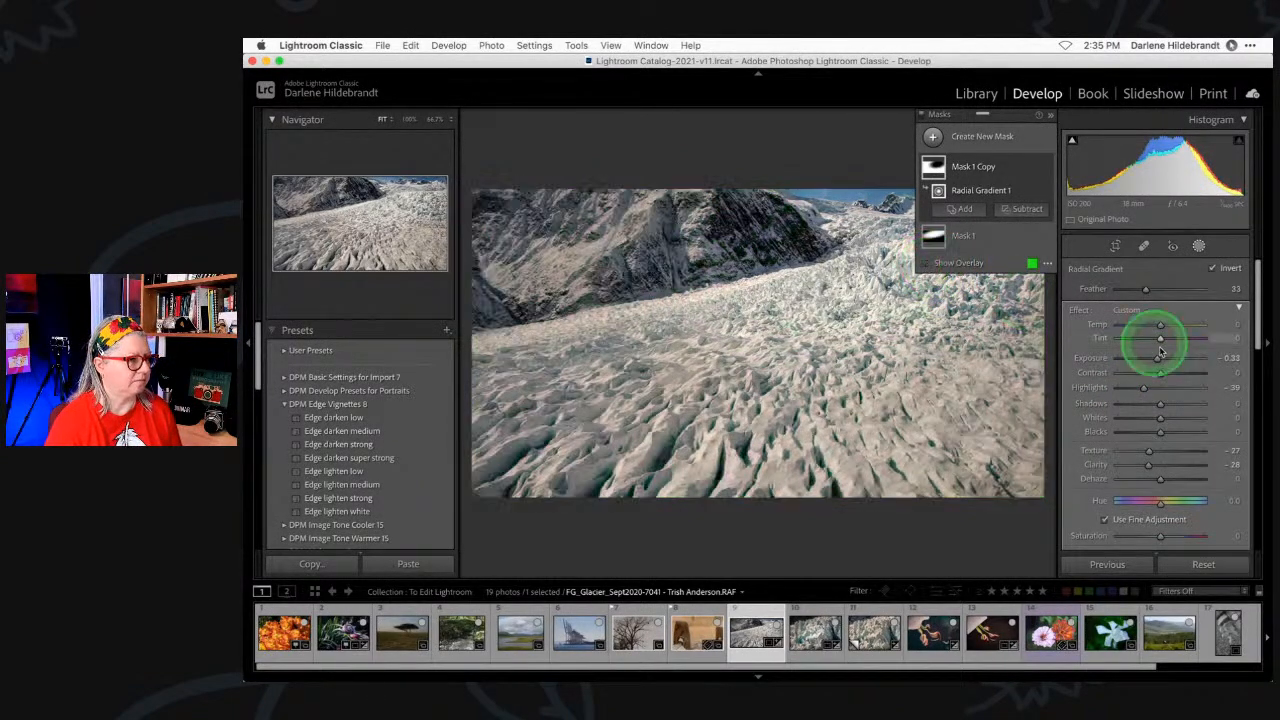
left_click(1199, 246)
- Set the 7041 photo's post-crop vignette Amount to -27
scroll(1086, 443, "down", 5)
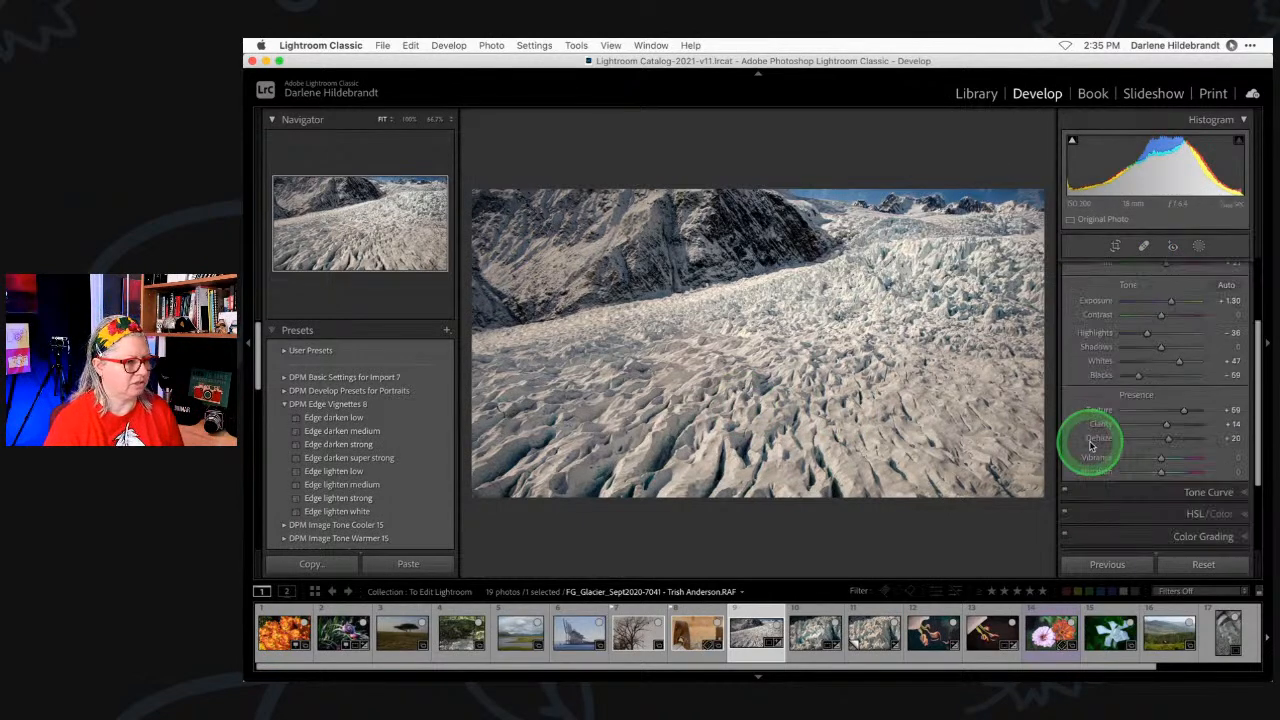
left_click(1209, 515)
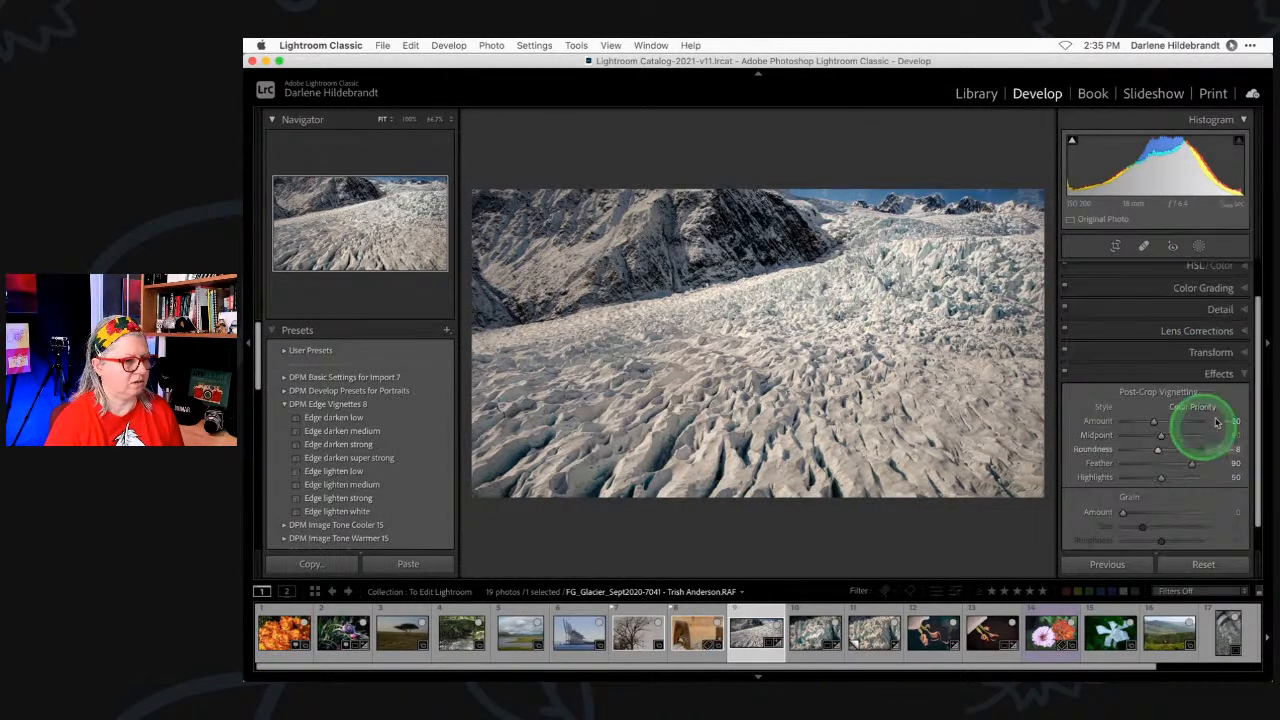
left_click_drag(1151, 409, 1152, 408)
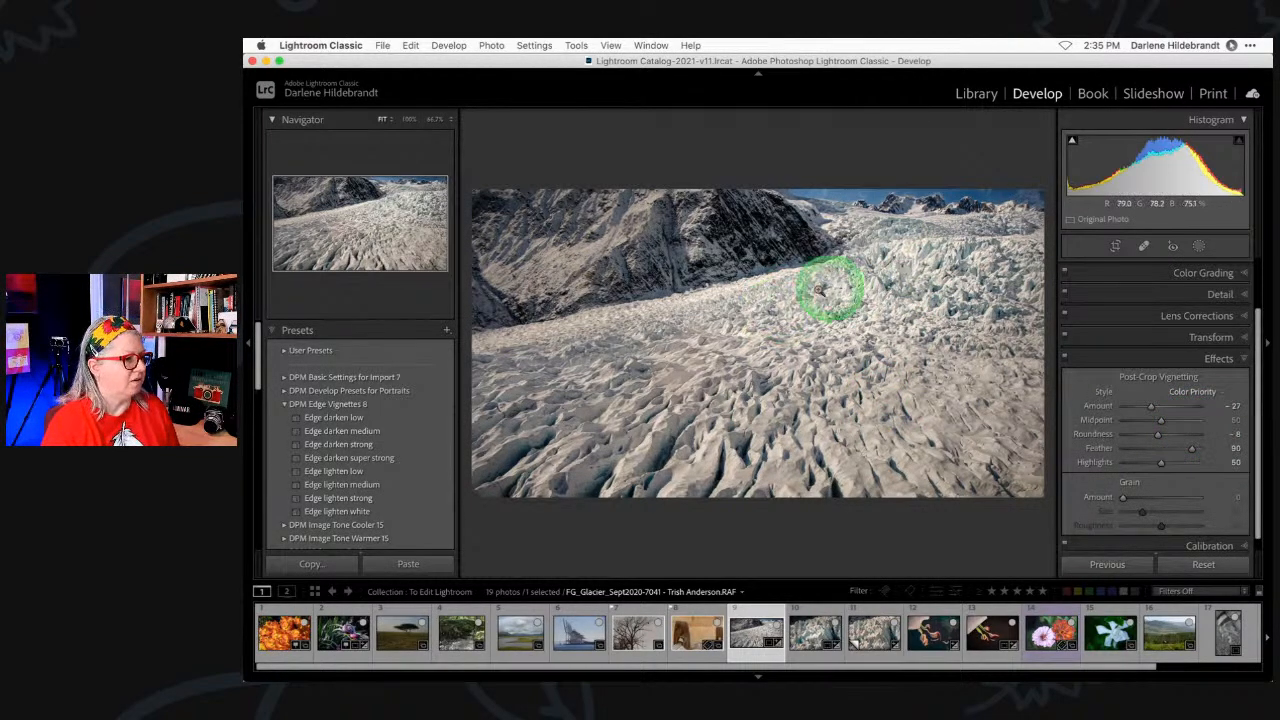
- Extend the bottom edge of the 7041 photo's crop to bring back more of the foreground ice
key("r")
left_click_drag(752, 486, 749, 516)
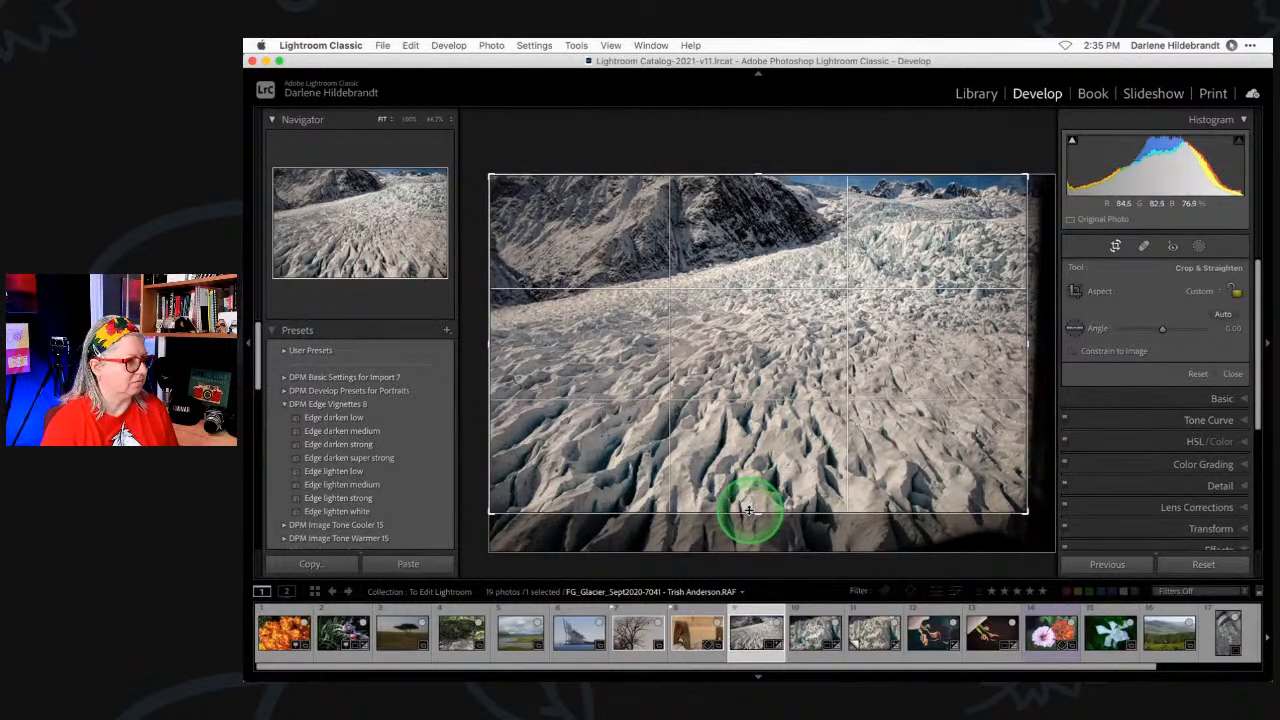
key("Return")
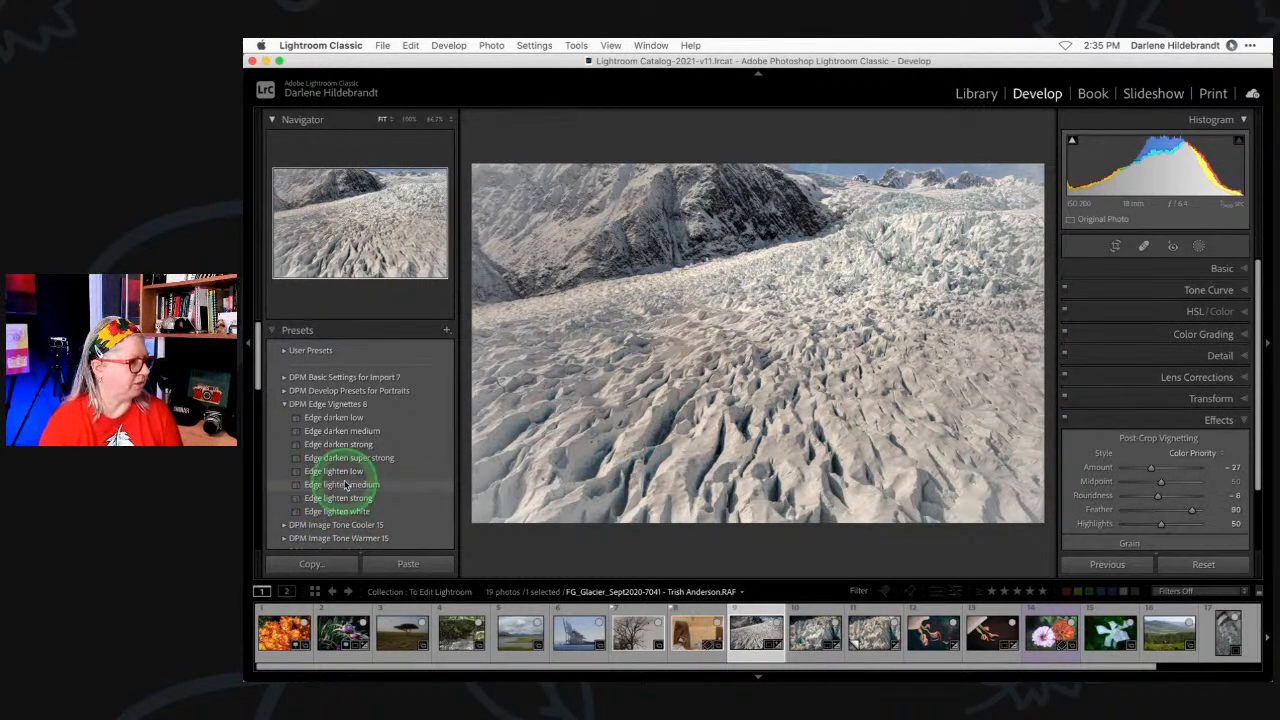
- Apply the Edge lighten medium preset, rework its vignette to Amount -32, Midpoint 74 and Roundness +3, and compare with the before view
left_click(345, 486)
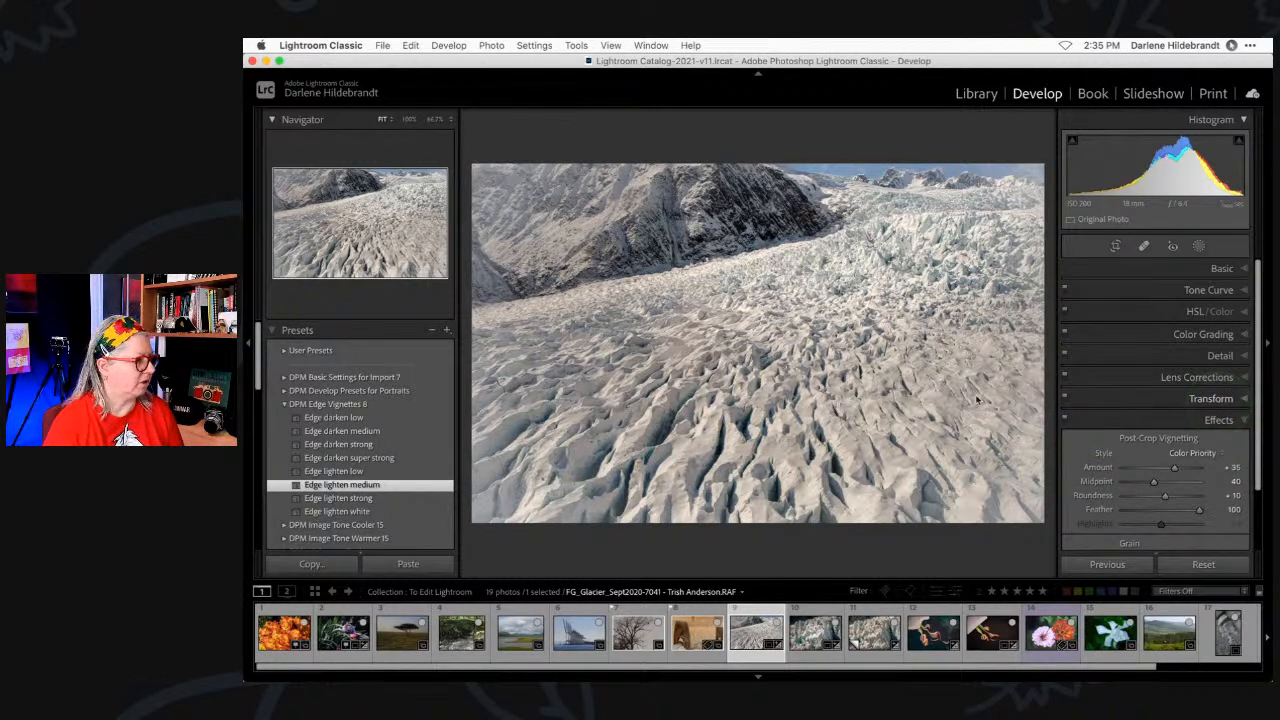
scroll(1181, 475, "down", 1)
left_click_drag(1181, 475, 1150, 466)
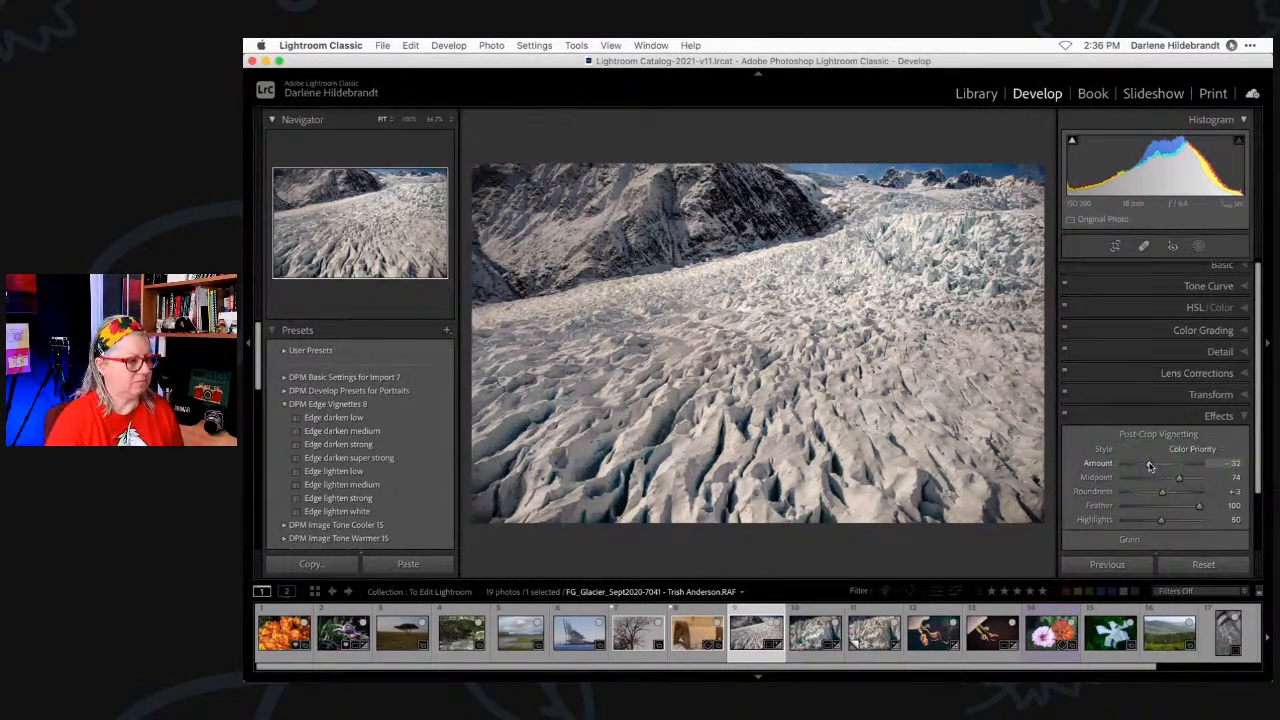
key("backslash")
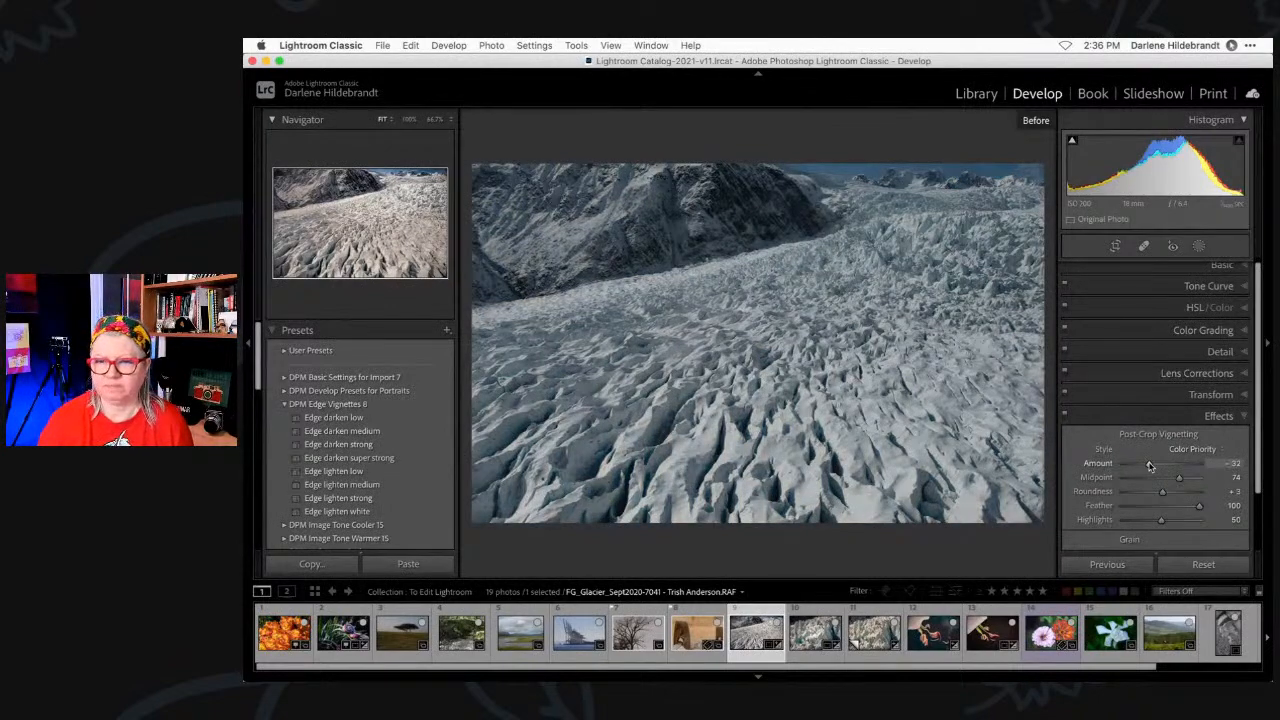
key("backslash")
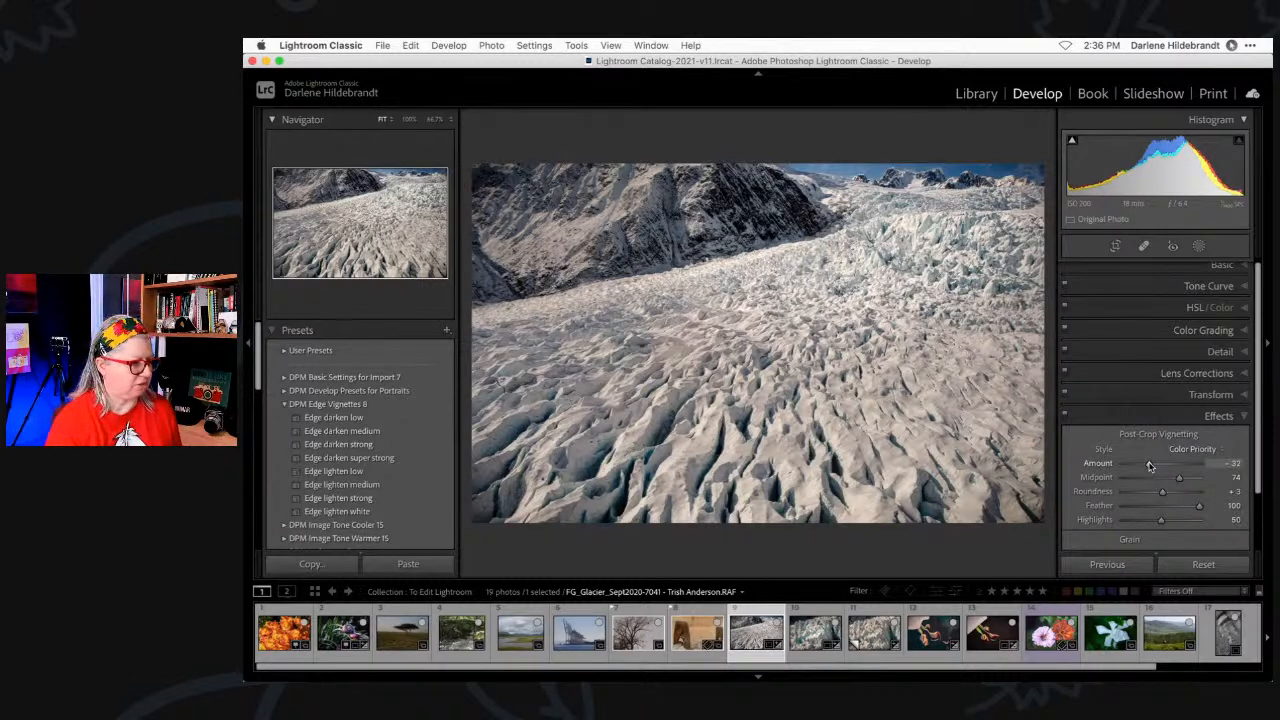
- Create a virtual copy of the 7041 photo with its develop settings reset, and set the copy's Exposure to +0.95
key("super+apostrophe")
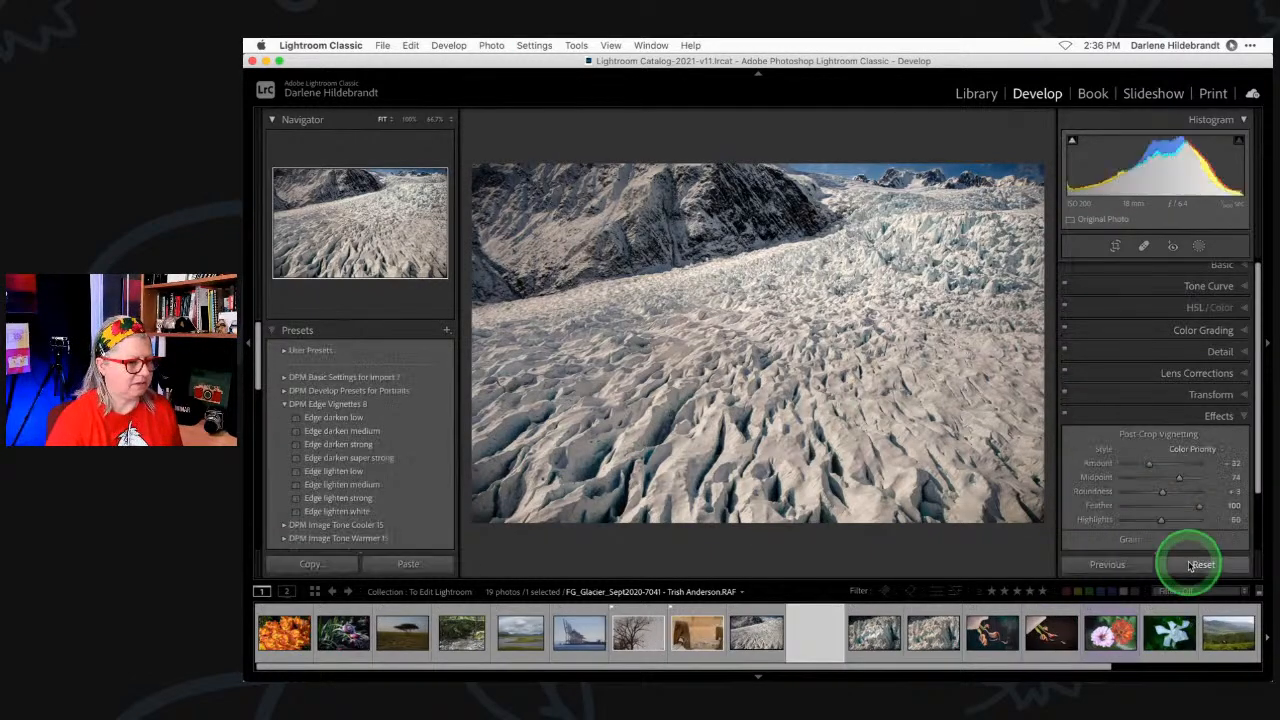
left_click(1196, 565)
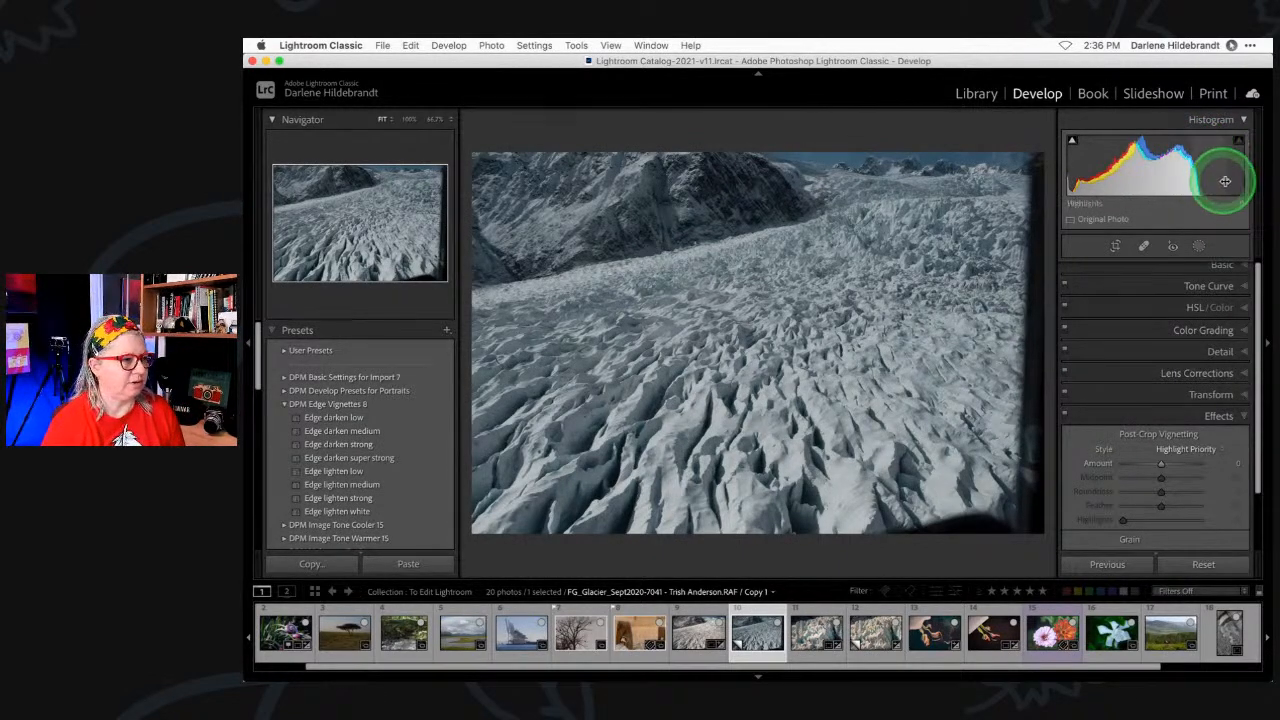
left_click(1222, 265)
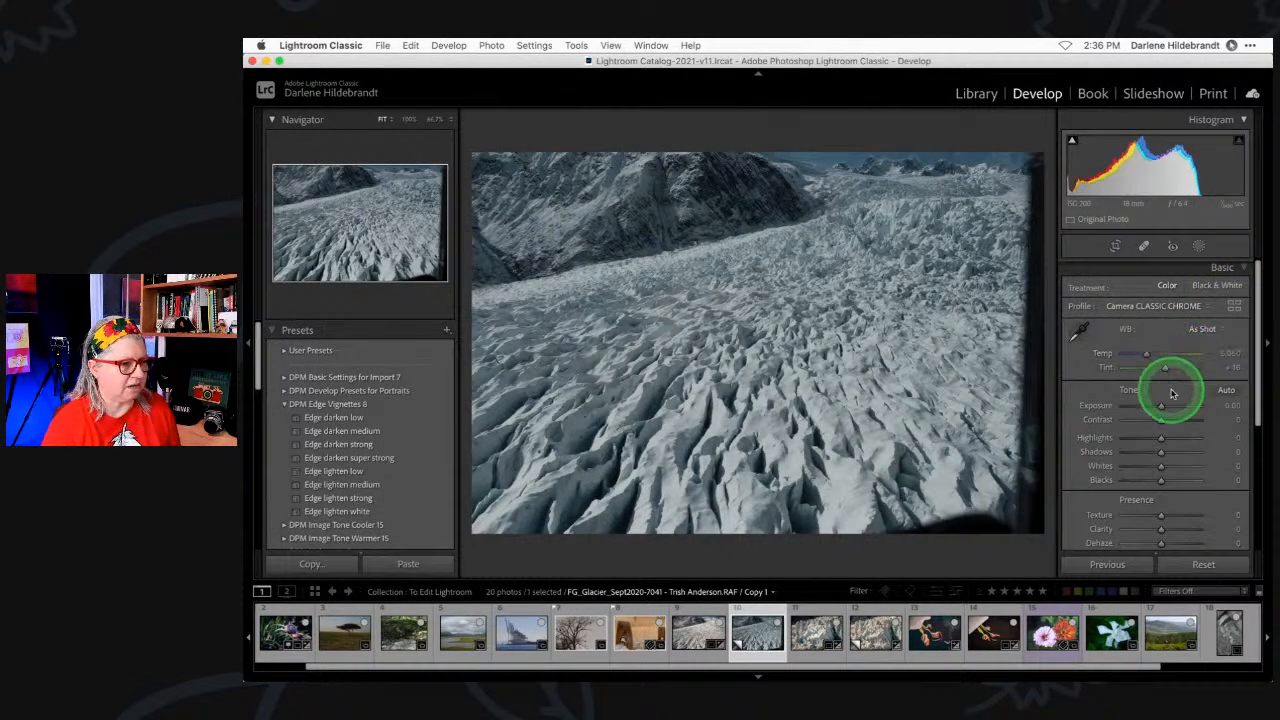
left_click_drag(1160, 405, 1166, 405)
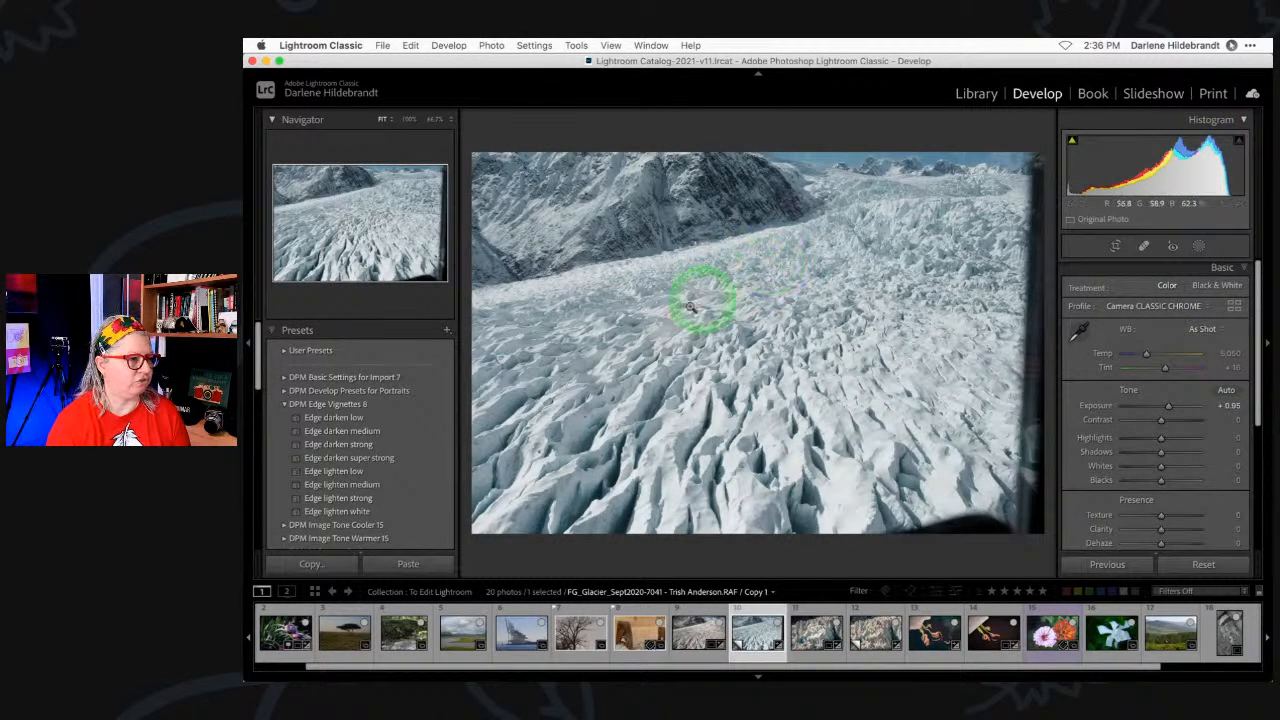
- Reset the virtual copy's Exposure, raise it slightly again, and go back to the edited FG_Glacier_Sept2020-7041 photo
double_click(1166, 404)
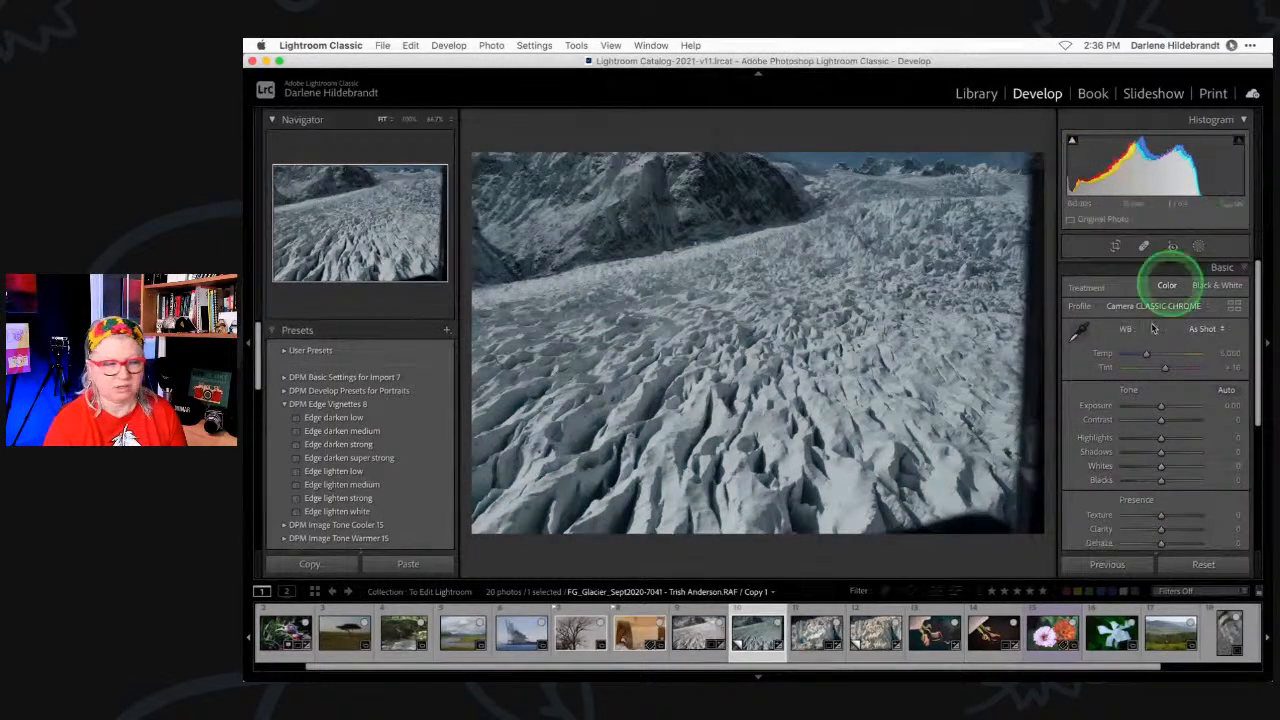
left_click_drag(1164, 407, 1167, 407)
key("Left")
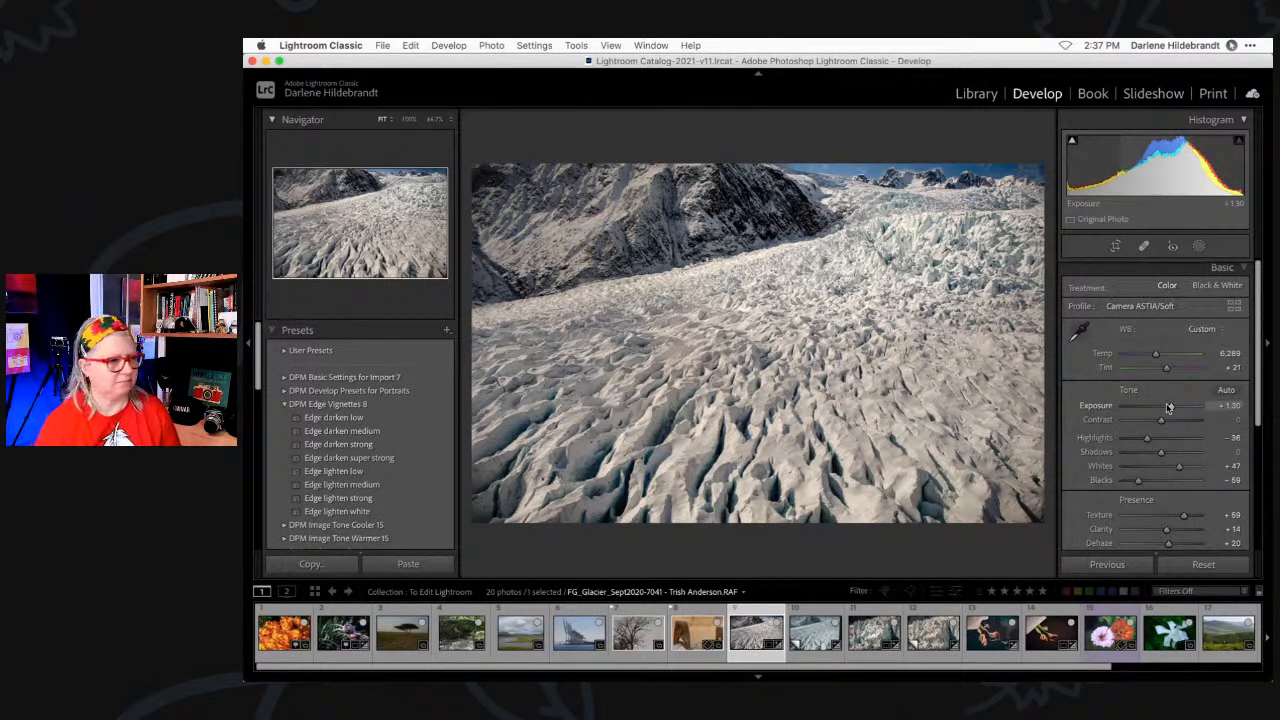
- Cool the white balance of the edited 7041 photo by setting its Temp to 5,396
left_click(1168, 406)
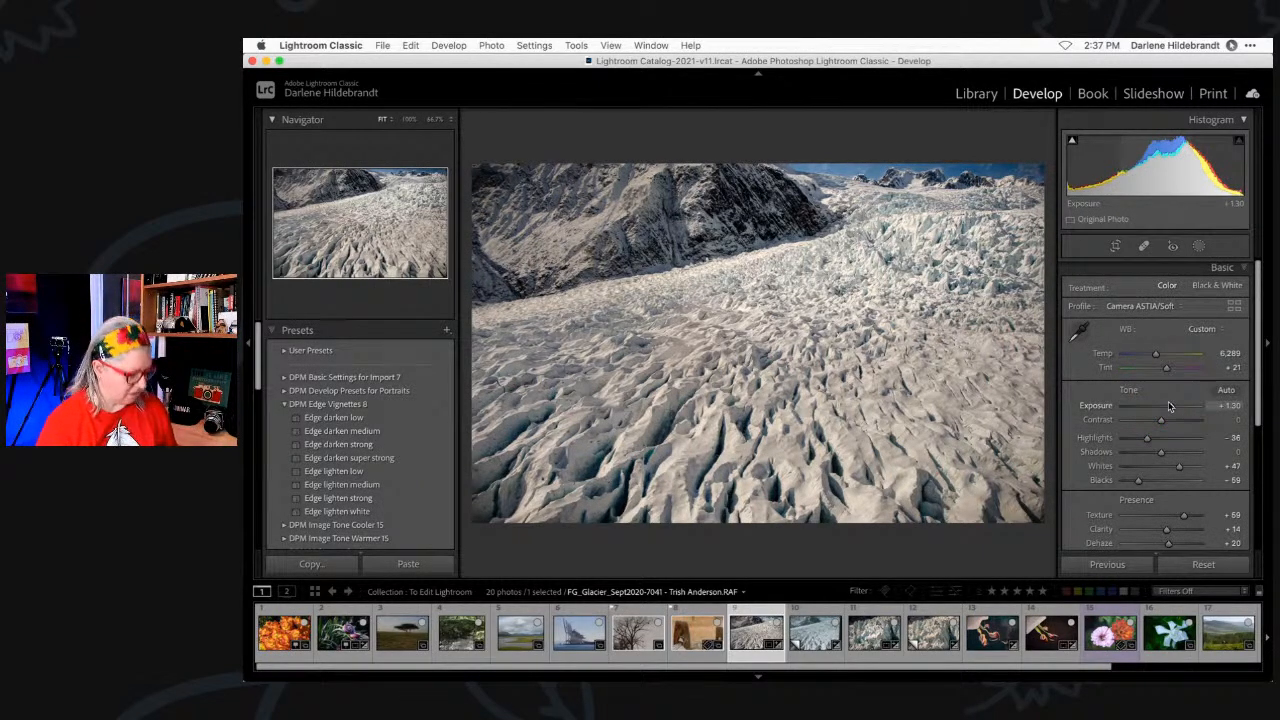
left_click(1224, 354)
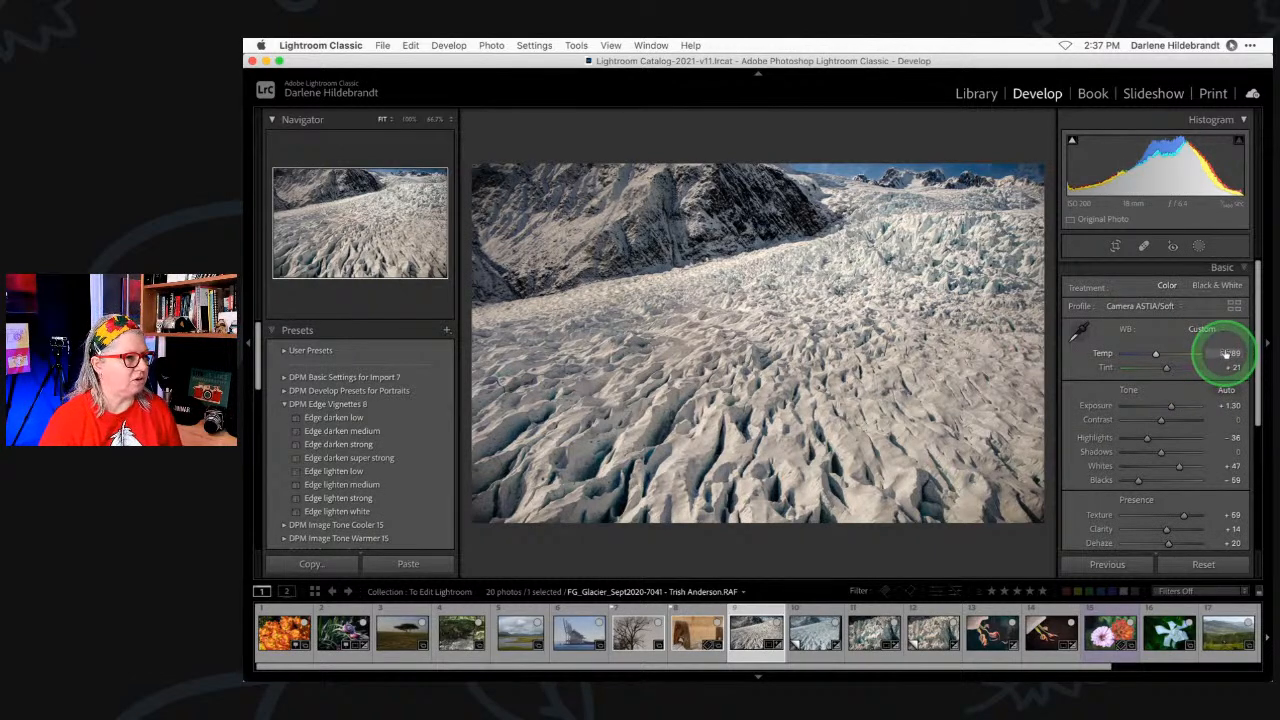
left_click_drag(1216, 352, 1210, 352)
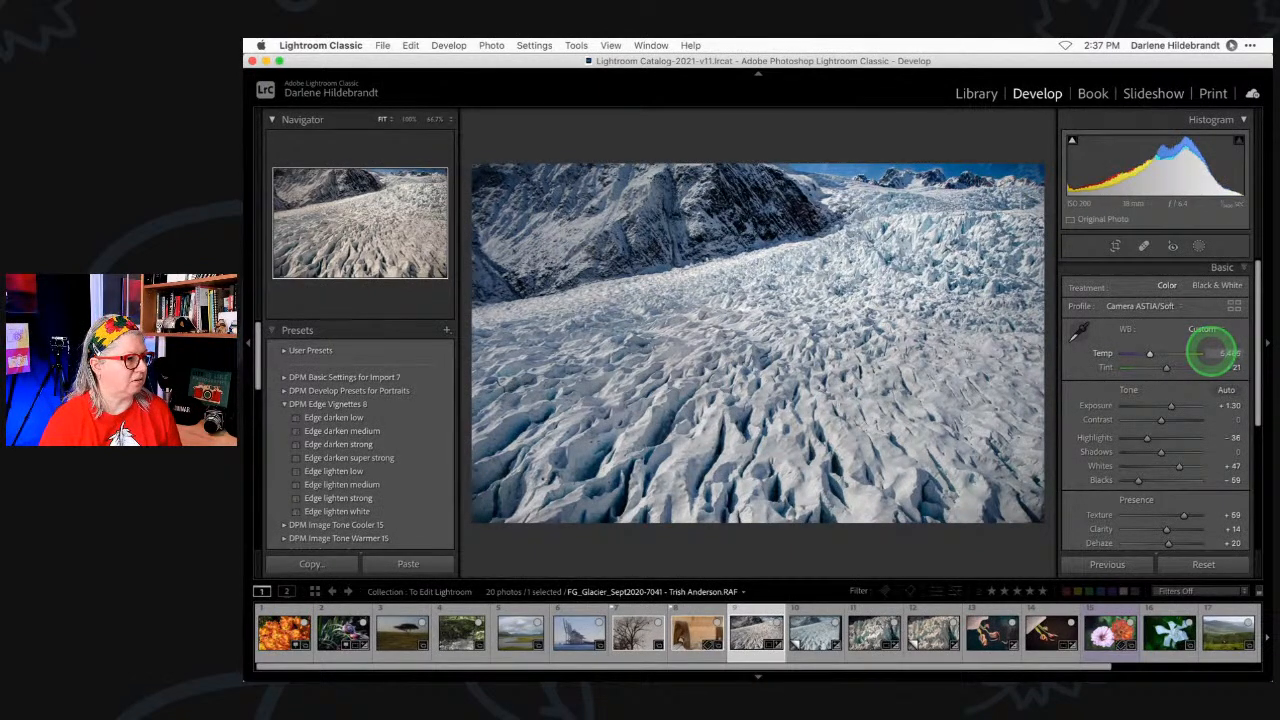
left_click_drag(1210, 352, 1224, 354)
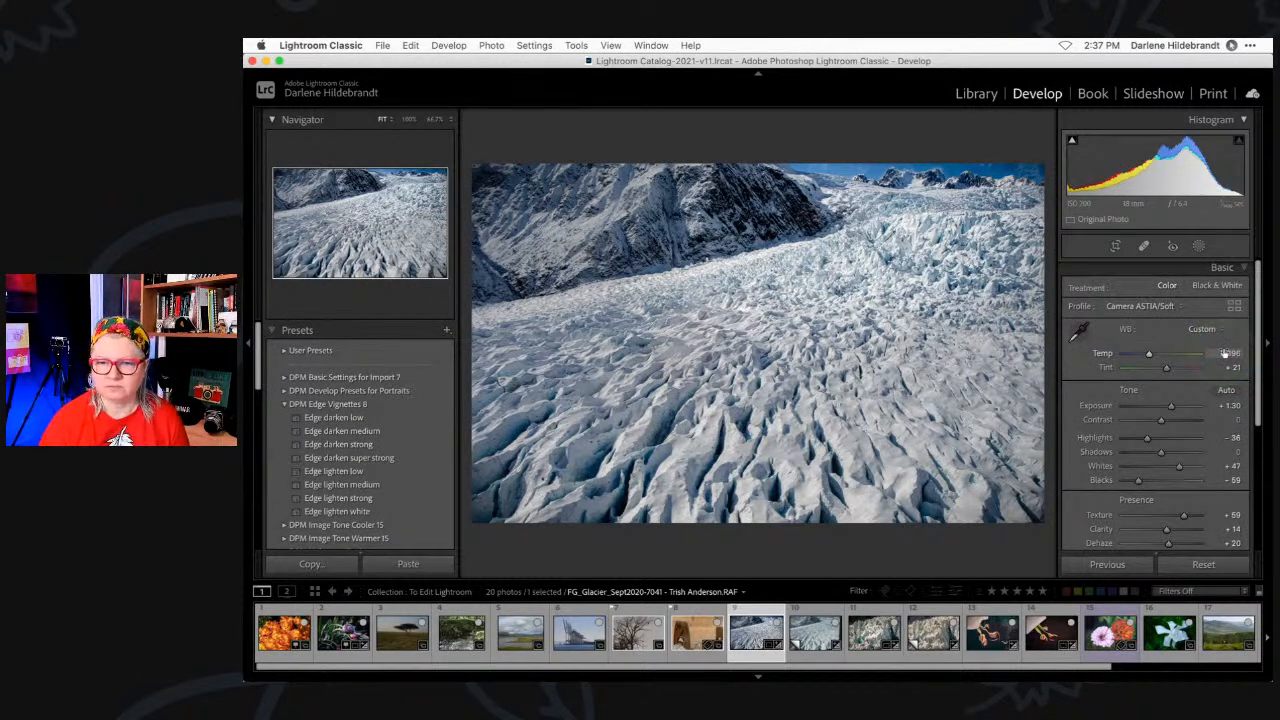
- Add a linear gradient mask rising from the foreground ice to the glacier's upper edge, with Exposure -0.61
left_click(1199, 245)
left_click(1095, 276)
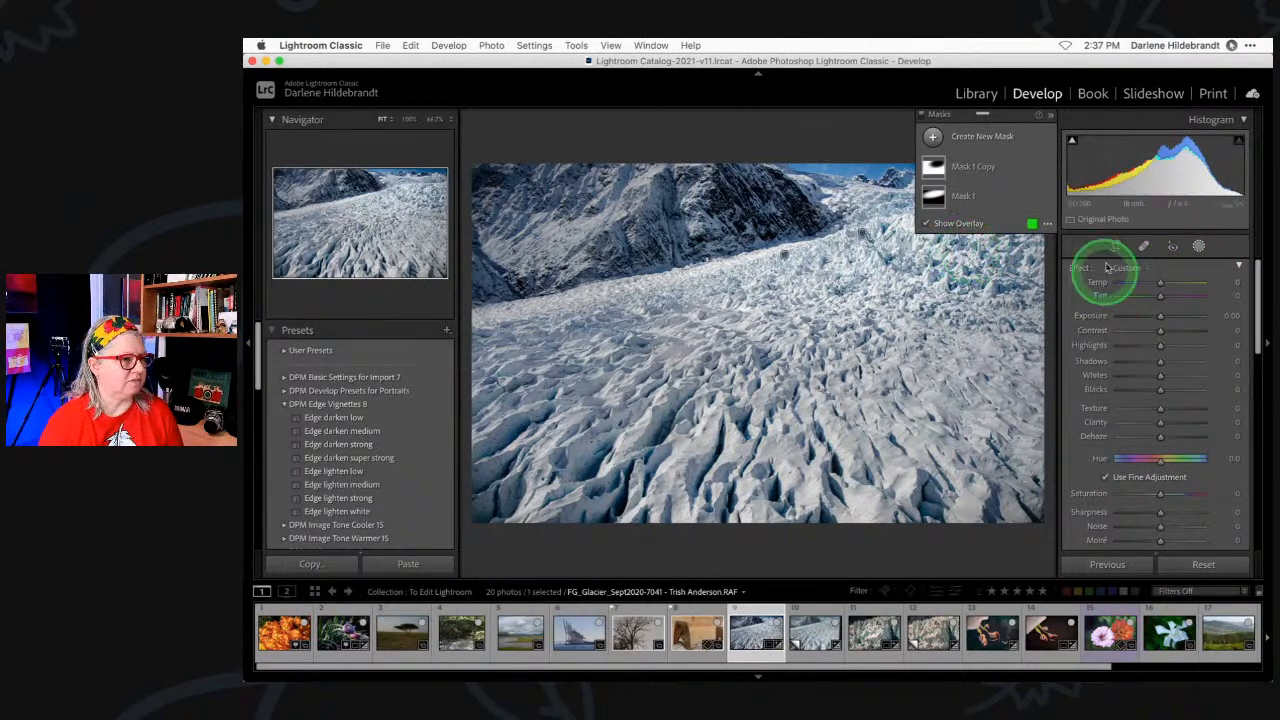
left_click(932, 136)
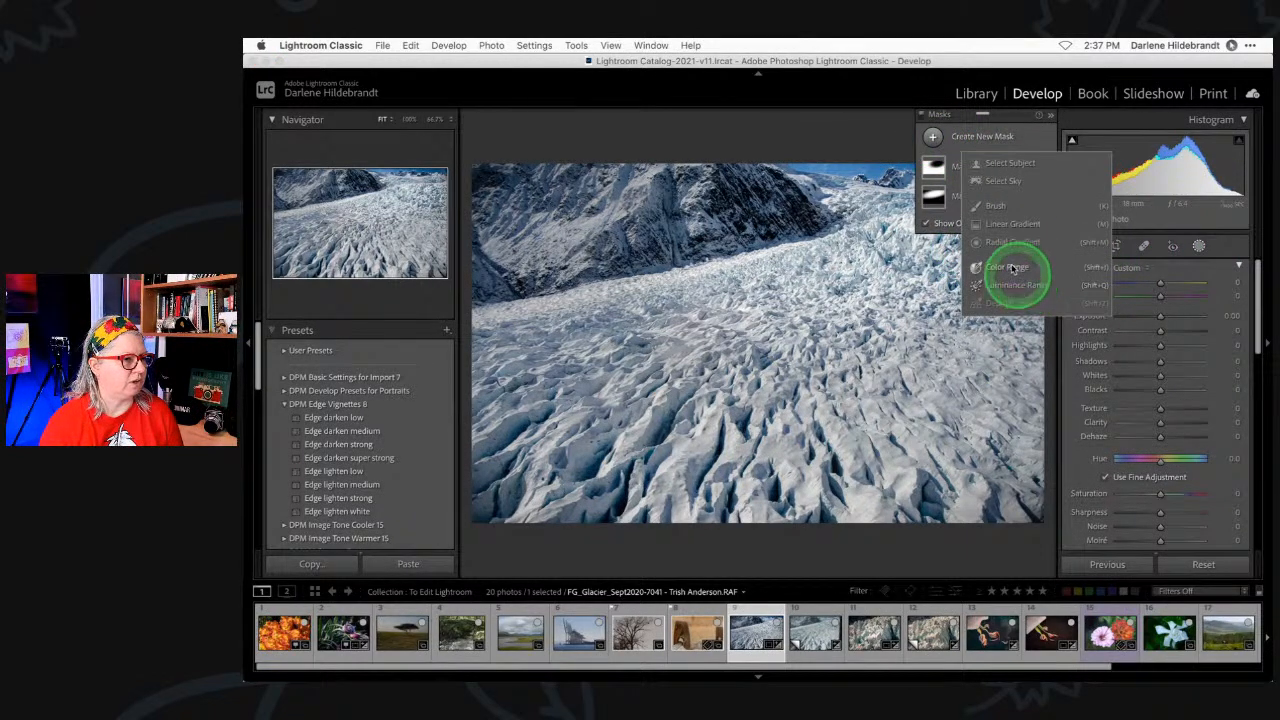
left_click(1008, 223)
left_click_drag(775, 485, 757, 268)
left_click_drag(1140, 348, 1155, 341)
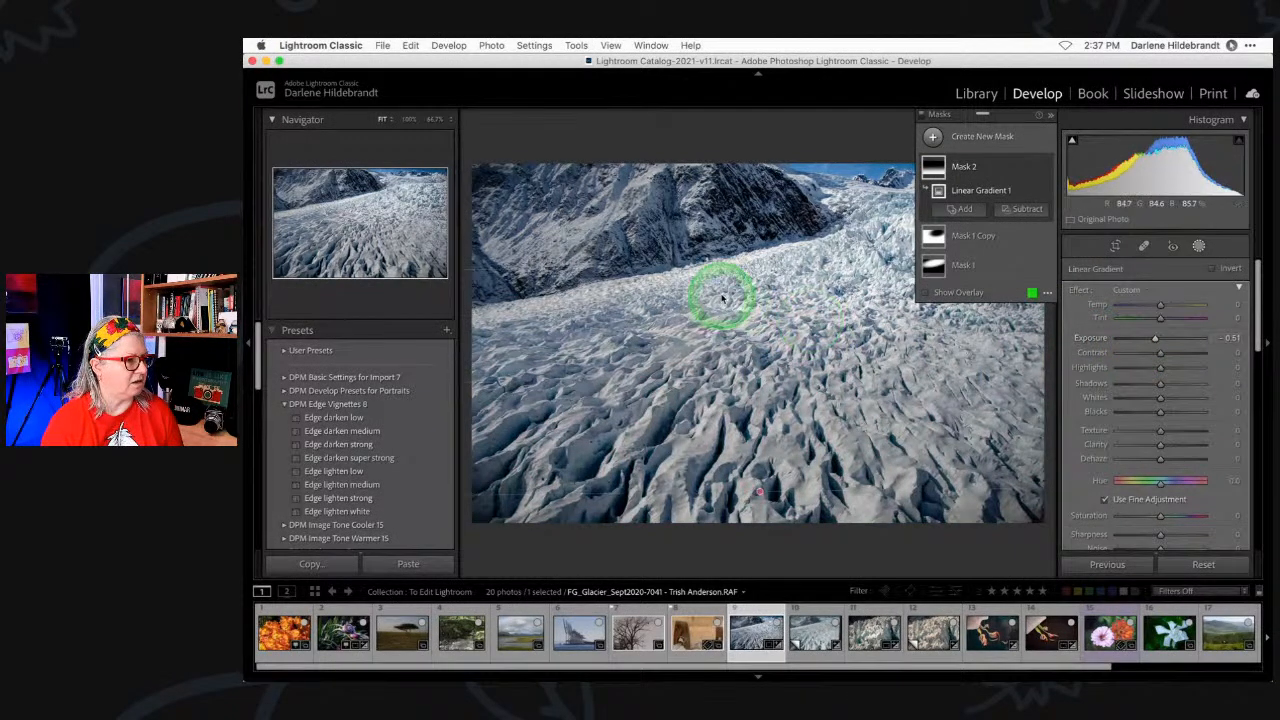
- Extend the linear gradient up to the mountain slope, using a strongly darkened exposure to judge its reach, and set its Exposure to -0.87
left_click_drag(757, 266, 762, 264)
left_click_drag(760, 487, 758, 491)
left_click_drag(888, 376, 887, 378)
left_click_drag(757, 268, 758, 233)
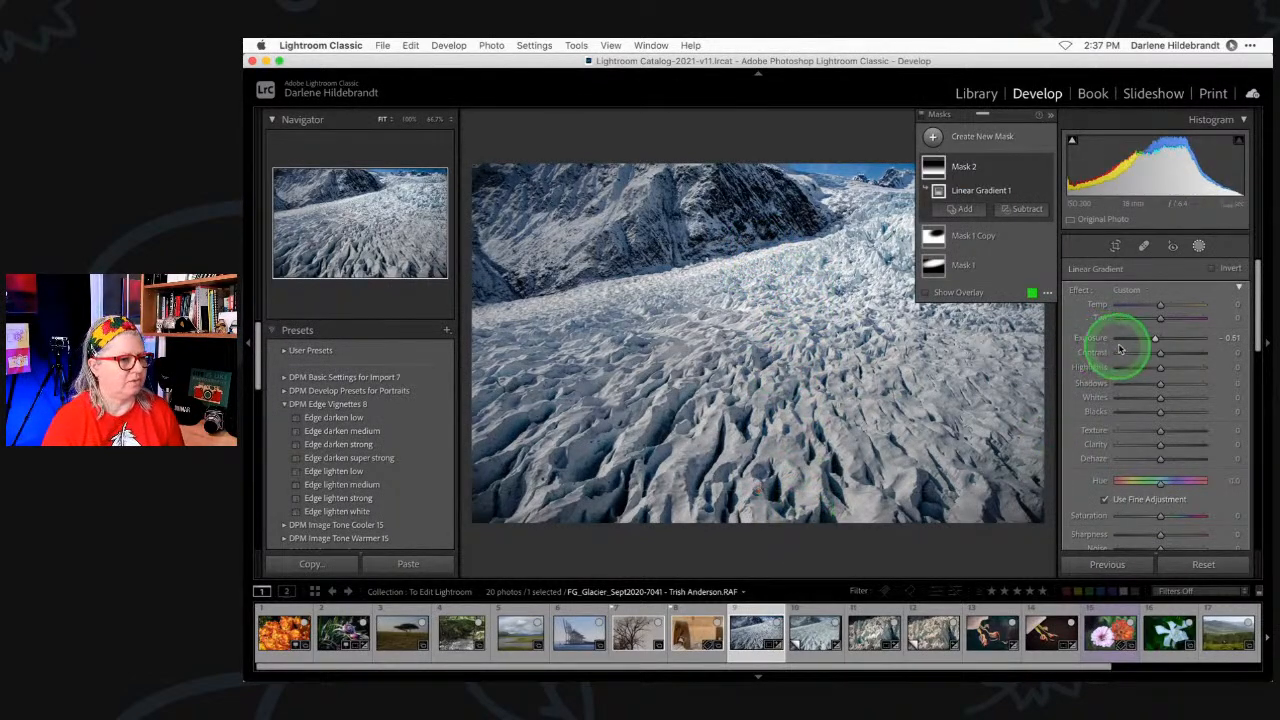
left_click_drag(1155, 338, 1125, 337)
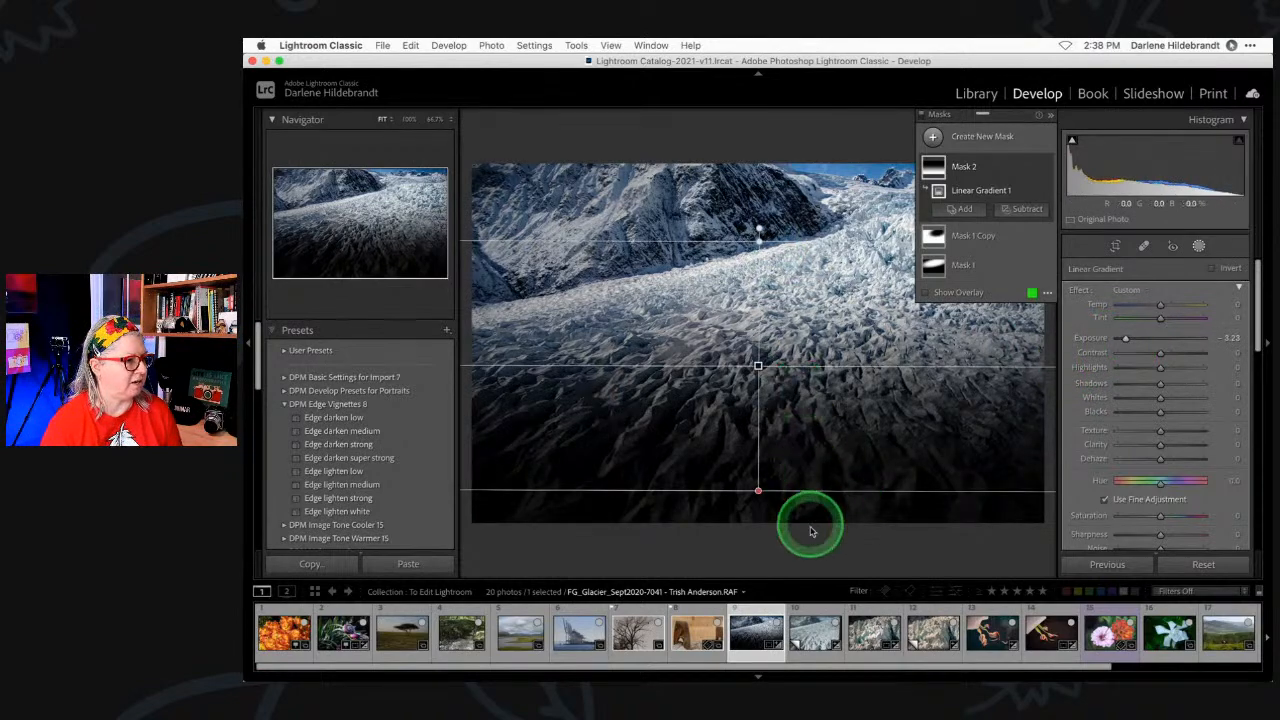
mouse_move(1126, 340)
left_mouse_down()
mouse_move(1137, 337)
mouse_move(1120, 338)
left_mouse_up()
left_click_drag(759, 273, 747, 205)
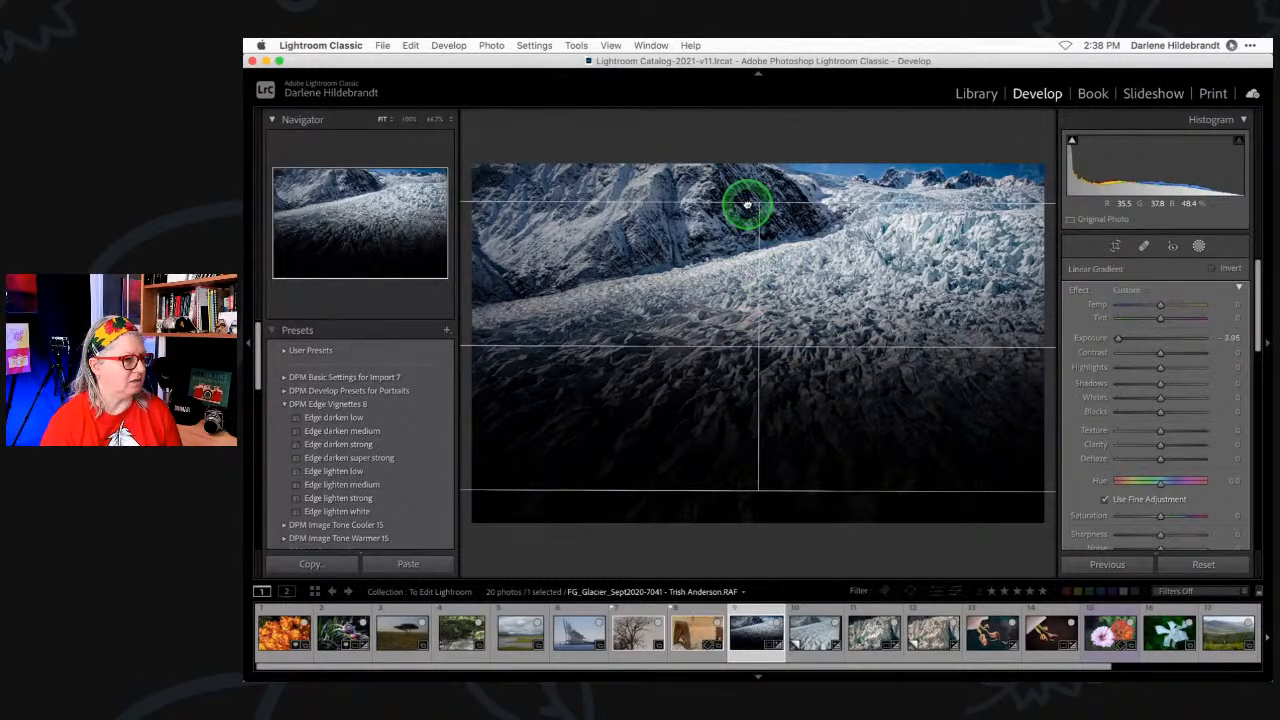
left_click_drag(1138, 338, 1153, 340)
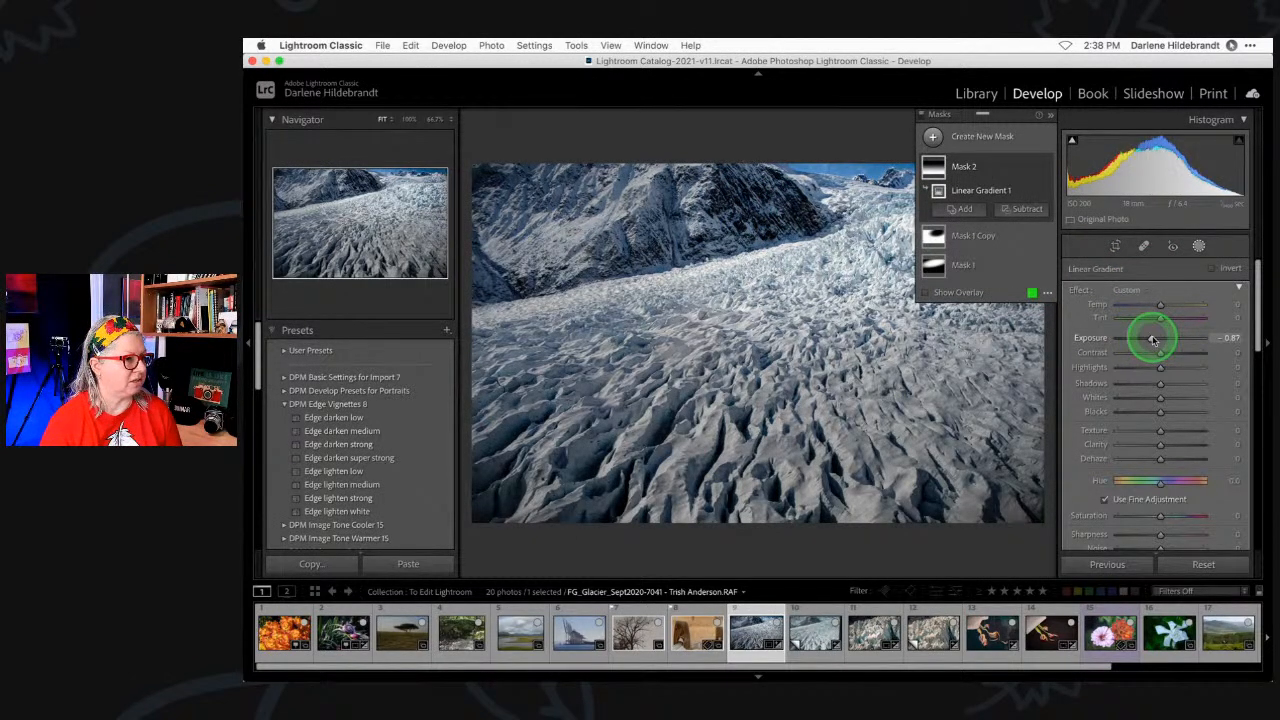
- Leave masking and compare the 7041 photo with its before view
left_click(1199, 245)
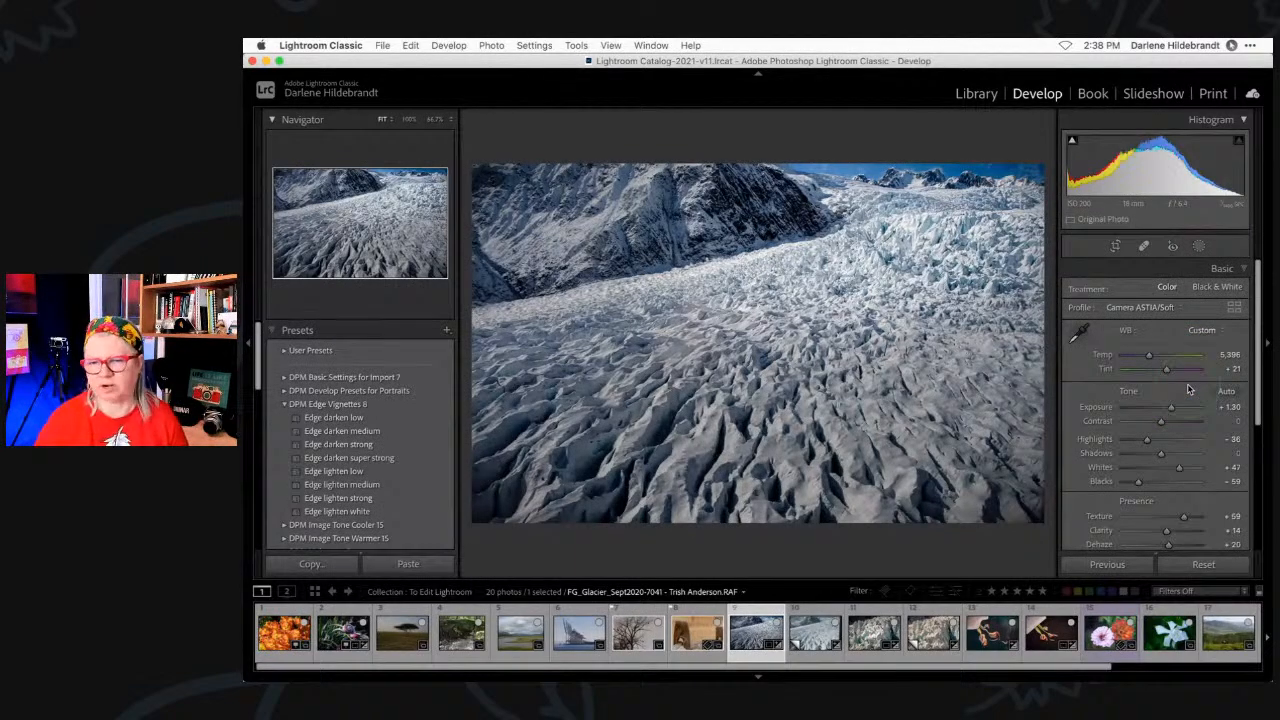
key("backslash")
key("backslash")
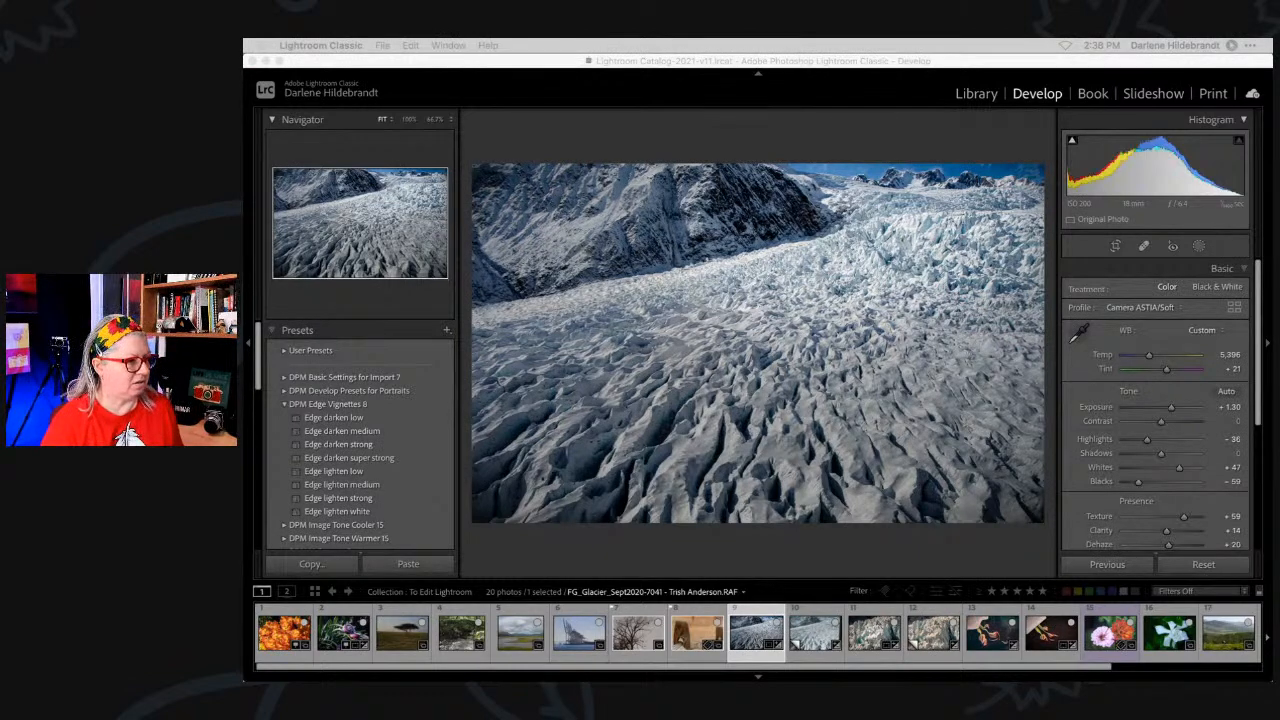
- Show the To Edit Lightroom collection in the Library grid with the metadata and histogram area hidden
left_click(980, 548)
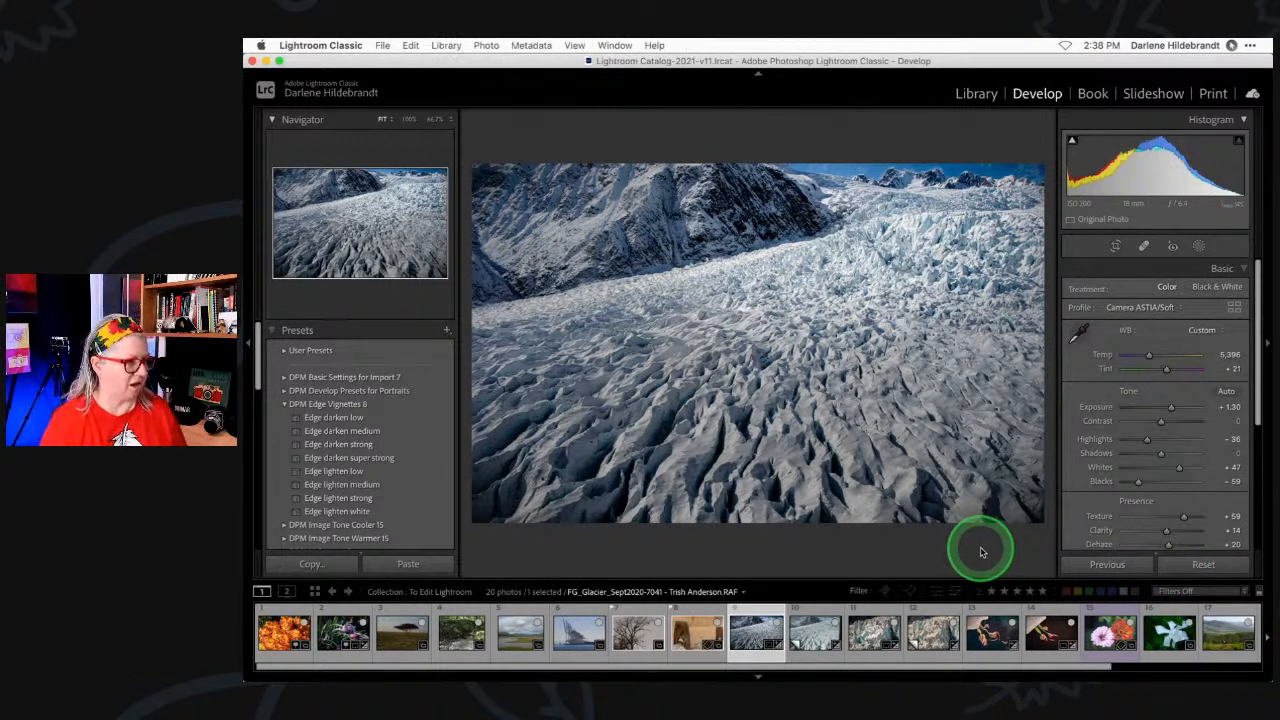
key("g")
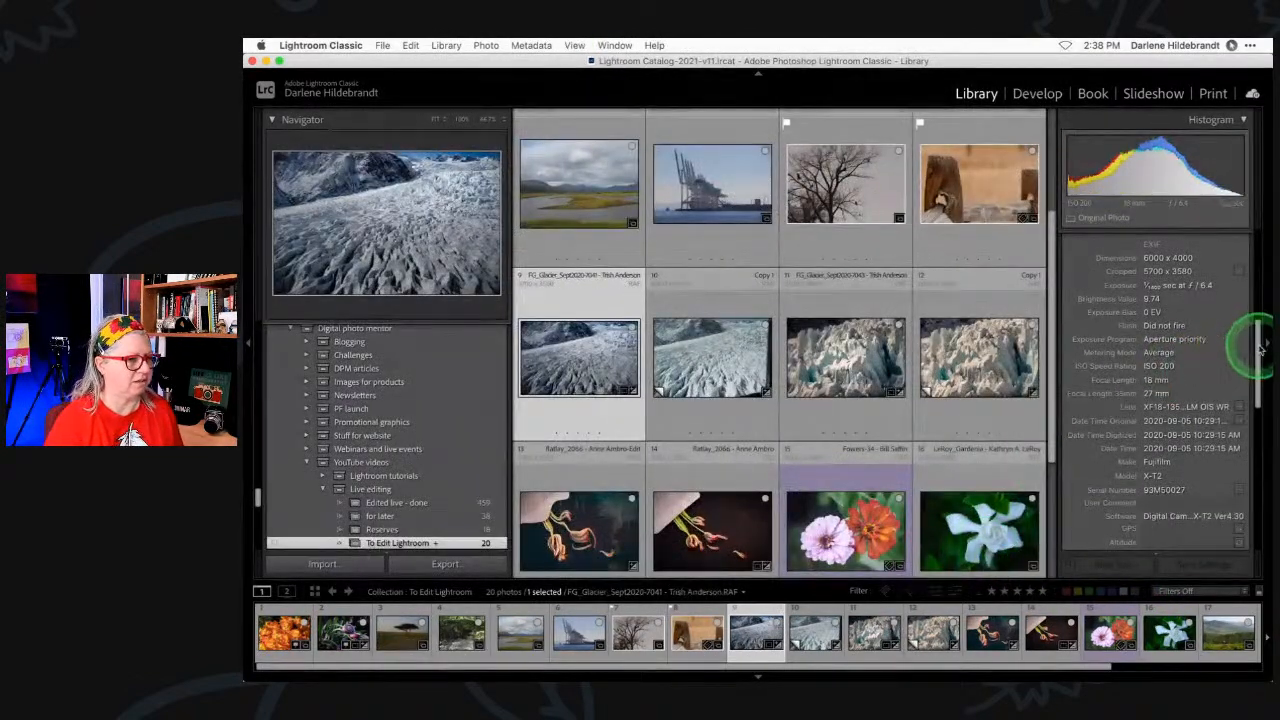
left_click(1265, 345)
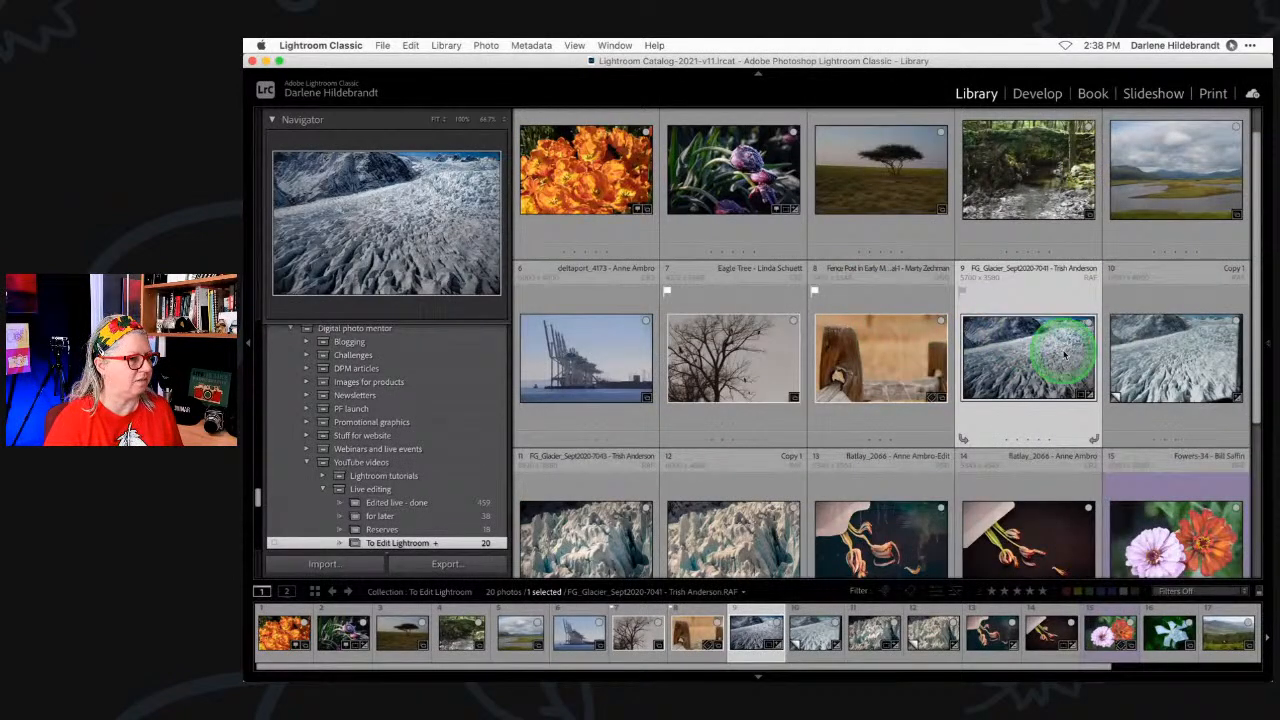
- Add the 7043 glacier, frosted tulips, wilted-flower PSD edit and seashell photos to the selection and survey all five with the Navigator area hidden
left_click(556, 528, "super")
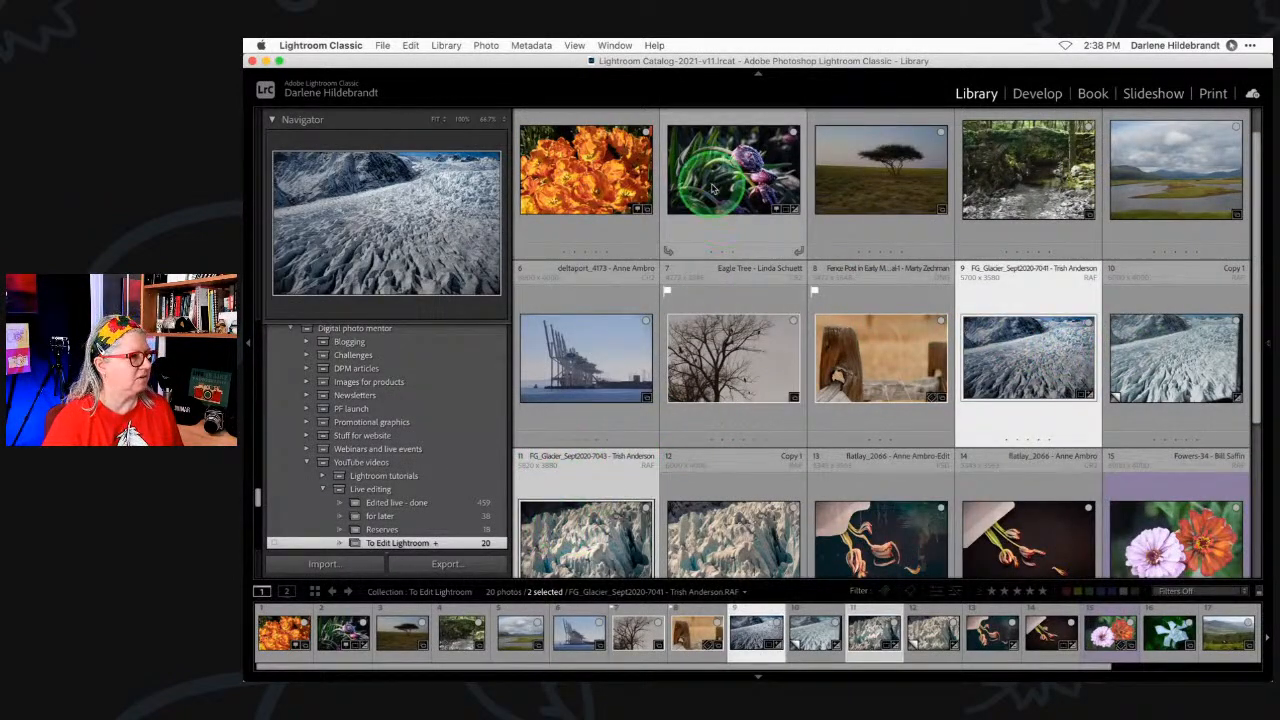
left_click(737, 205, "super")
scroll(814, 206, "down", 5)
left_click(857, 335, "super")
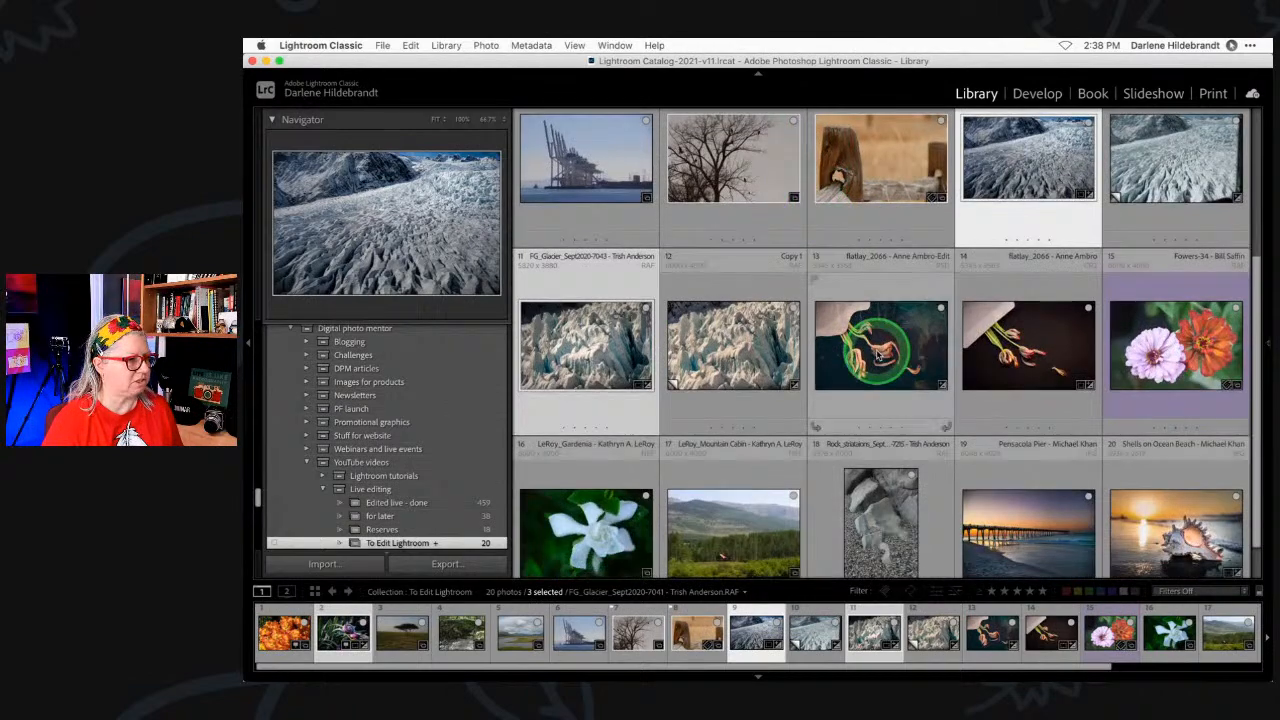
scroll(855, 332, "down", 2)
left_click(1172, 478, "super")
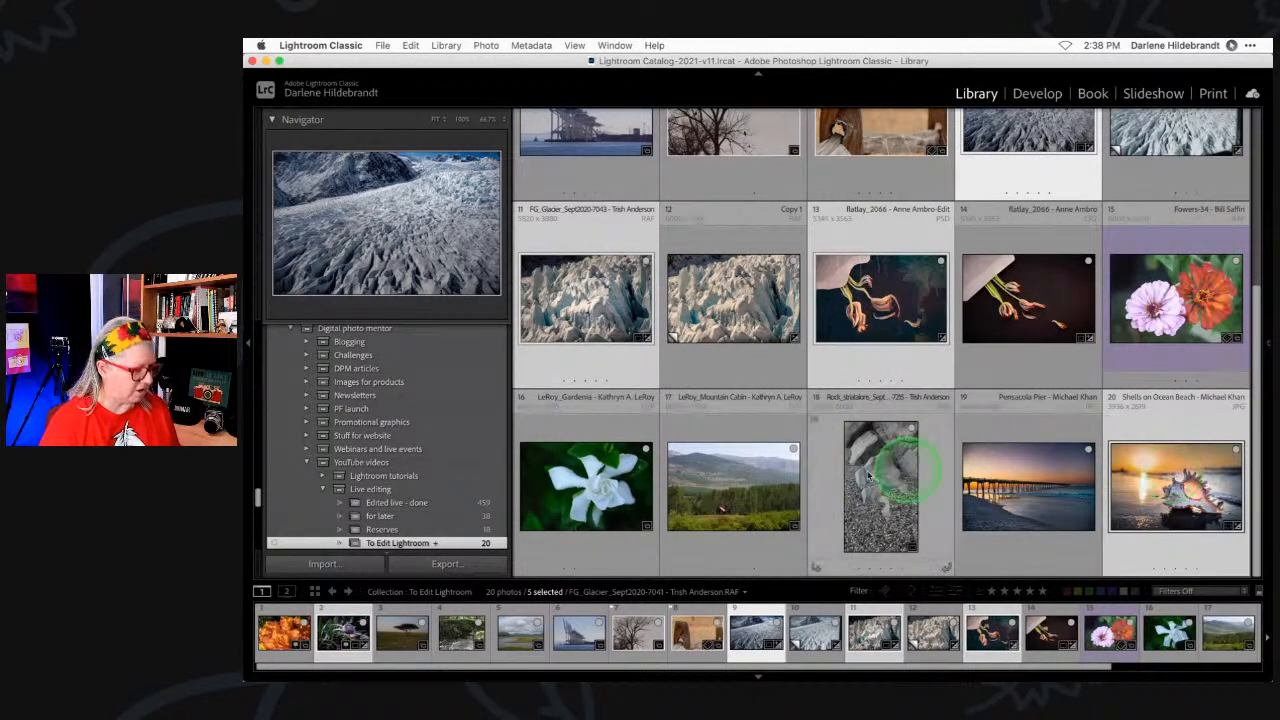
key("n")
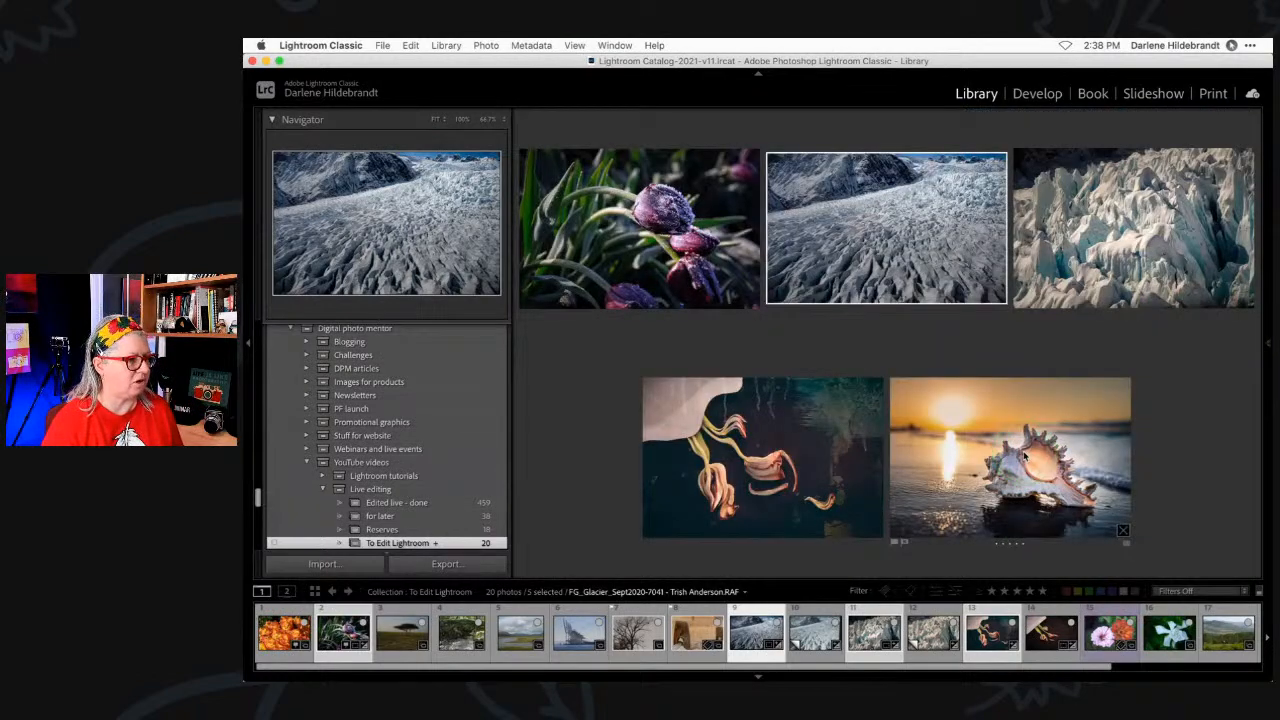
left_click(248, 345)
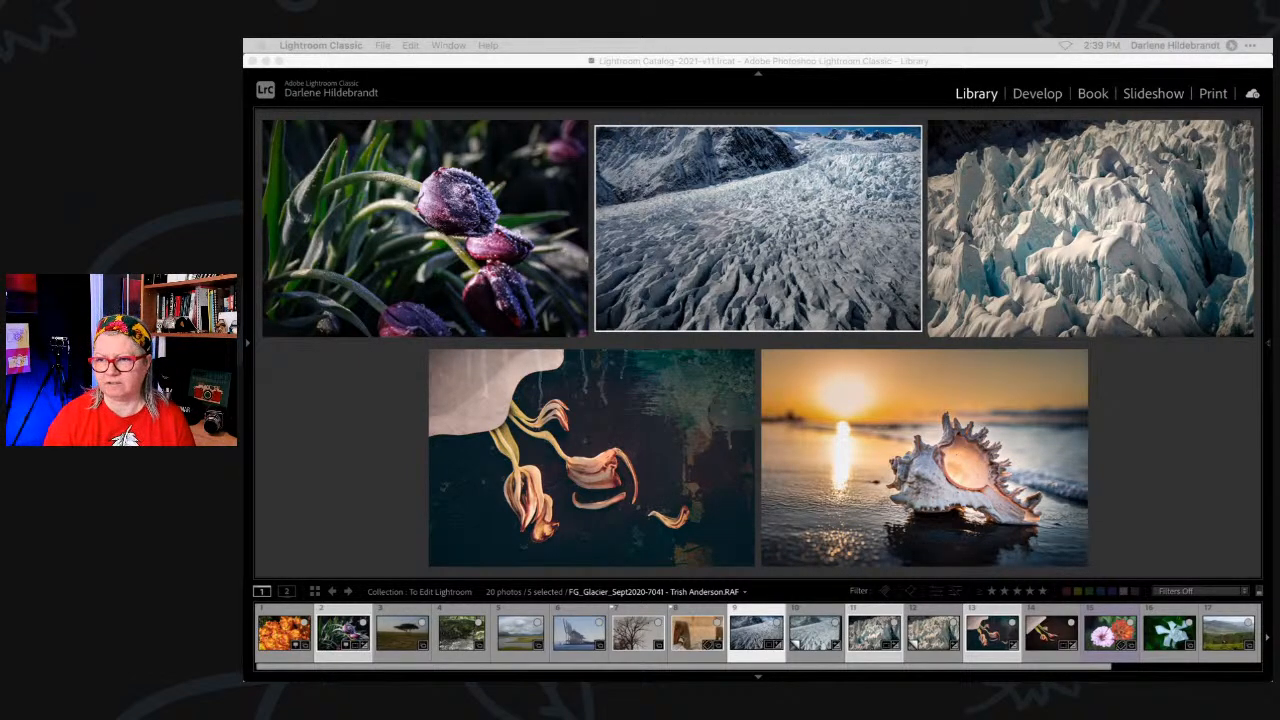
- Switch from Lightroom Classic to the Preview app
key("super+Tab")
key("super+Tab")
key("super+Tab")
key("super+Tab")
key("super+Tab")
key("super+Tab")
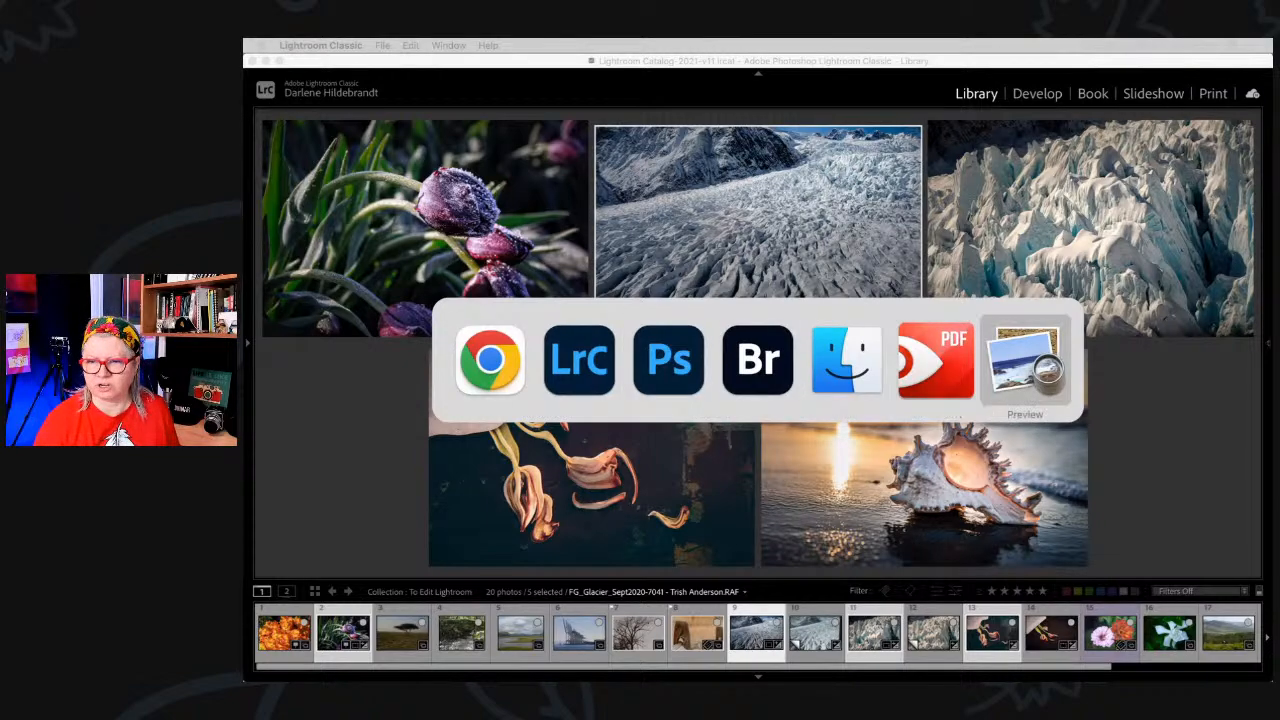